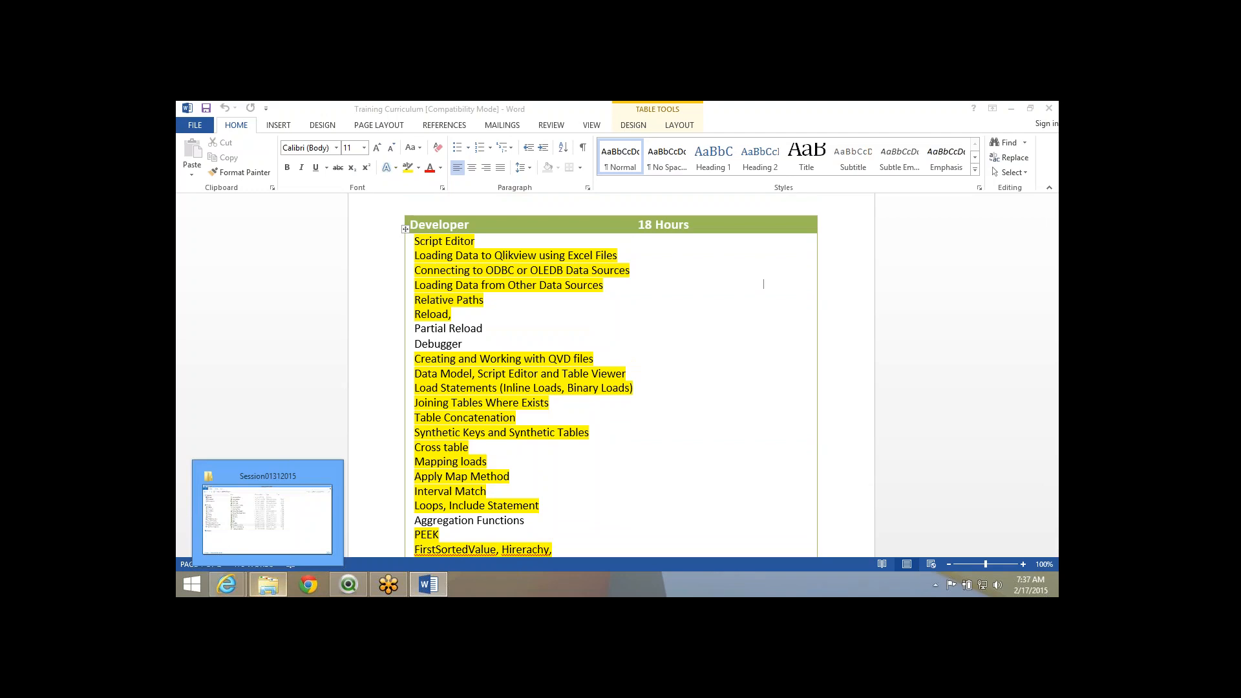
Select the "Aggregation Functions" topic in the Developer section of the training curriculum.
{"action": "left_click_drag", "start_coordinate": [442, 537], "coordinate": [454, 492]}
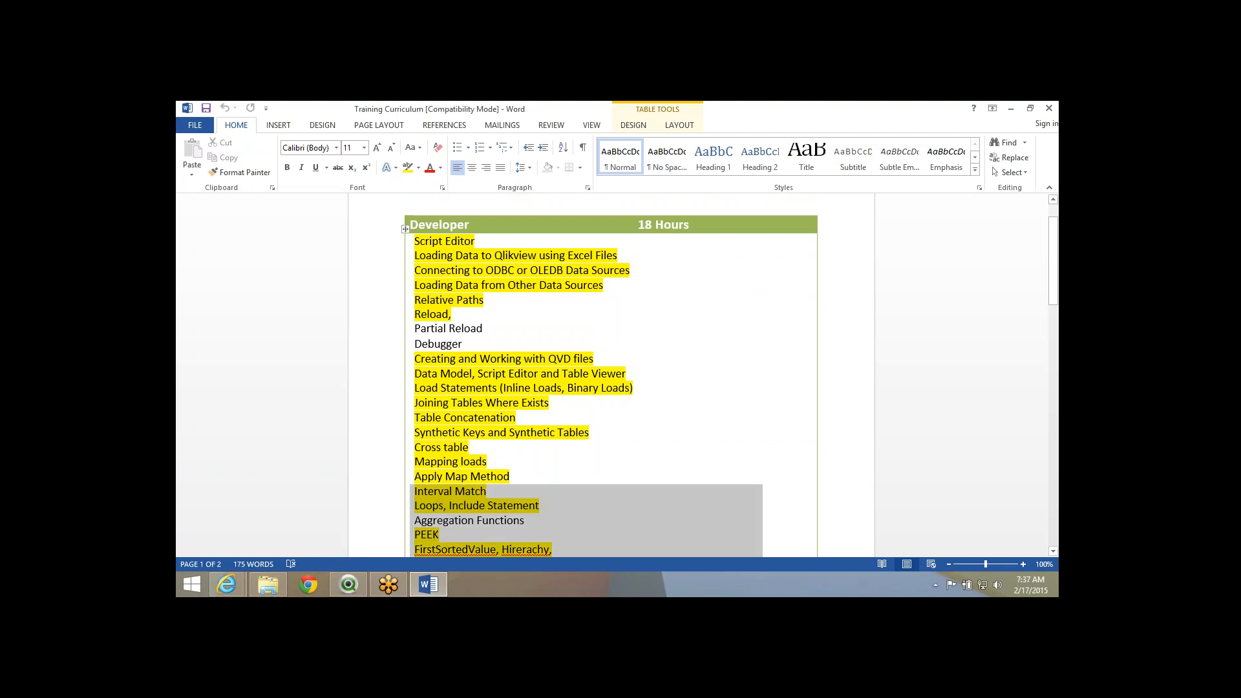
{"action": "left_click", "coordinate": [444, 520]}
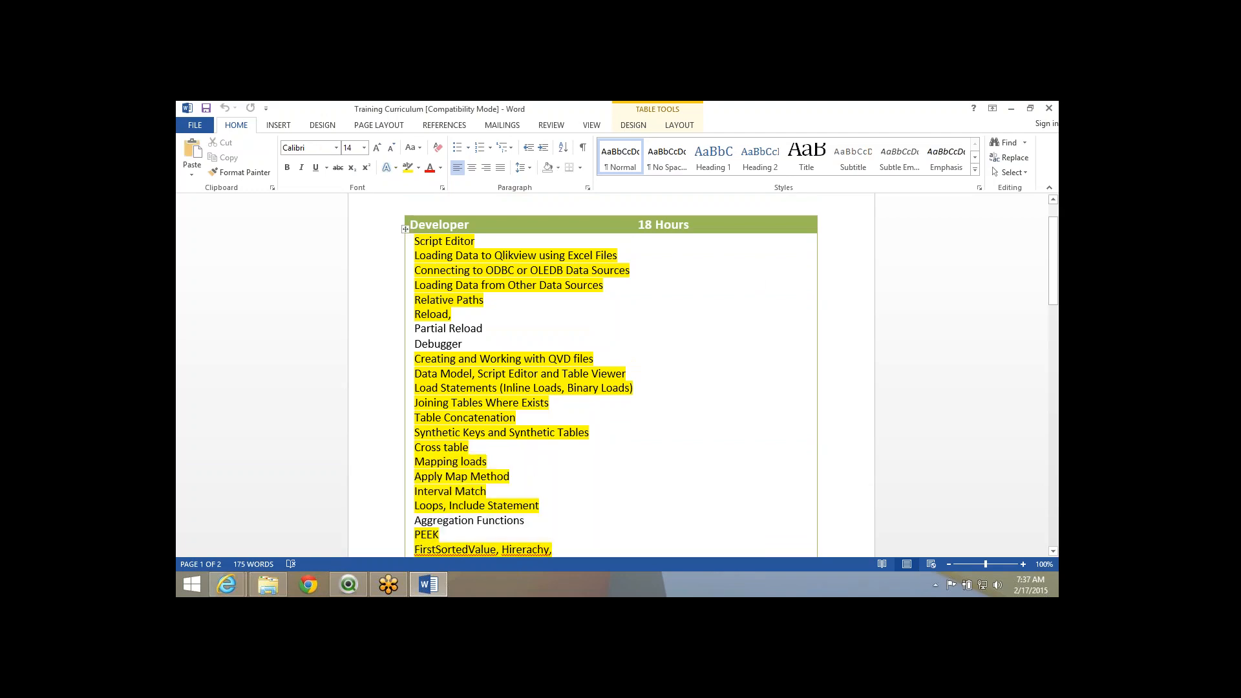
{"action": "left_click_drag", "start_coordinate": [534, 521], "coordinate": [414, 521]}
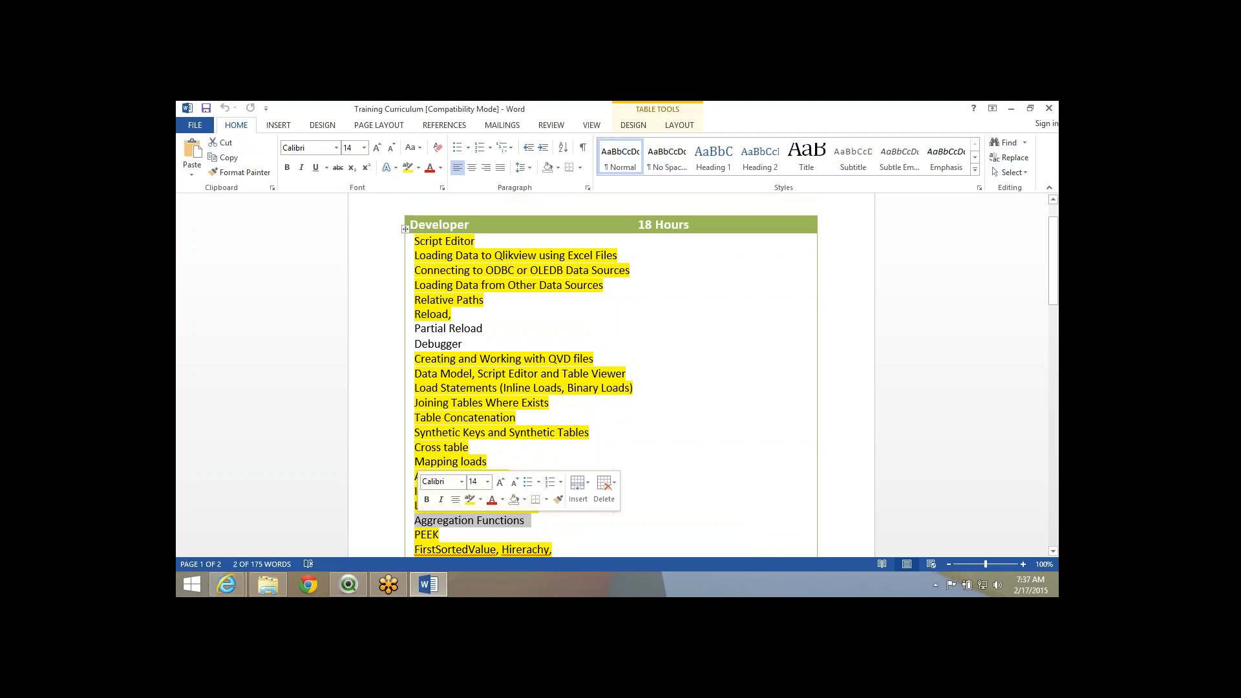
Switch to QlikView and review the MAsterCalendar and Main 5 sections of the Datamodel.qvw load script.
{"action": "mouse_move", "coordinate": [269, 583]}
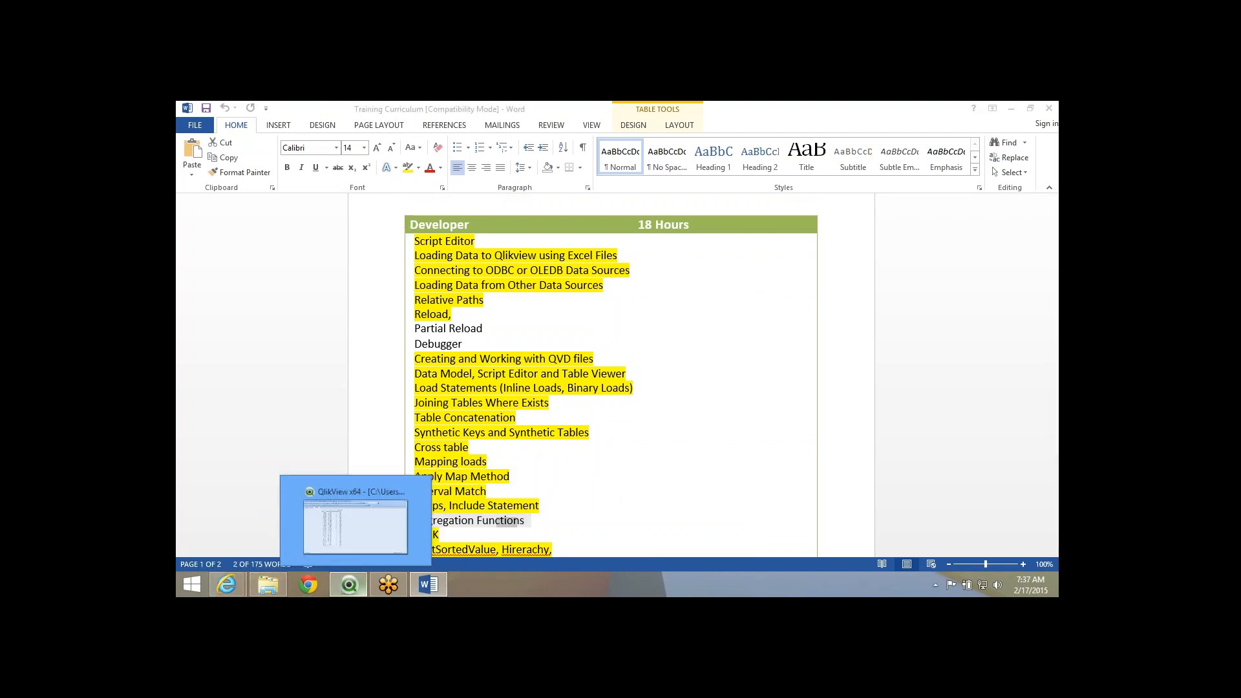
{"action": "left_click", "coordinate": [348, 583]}
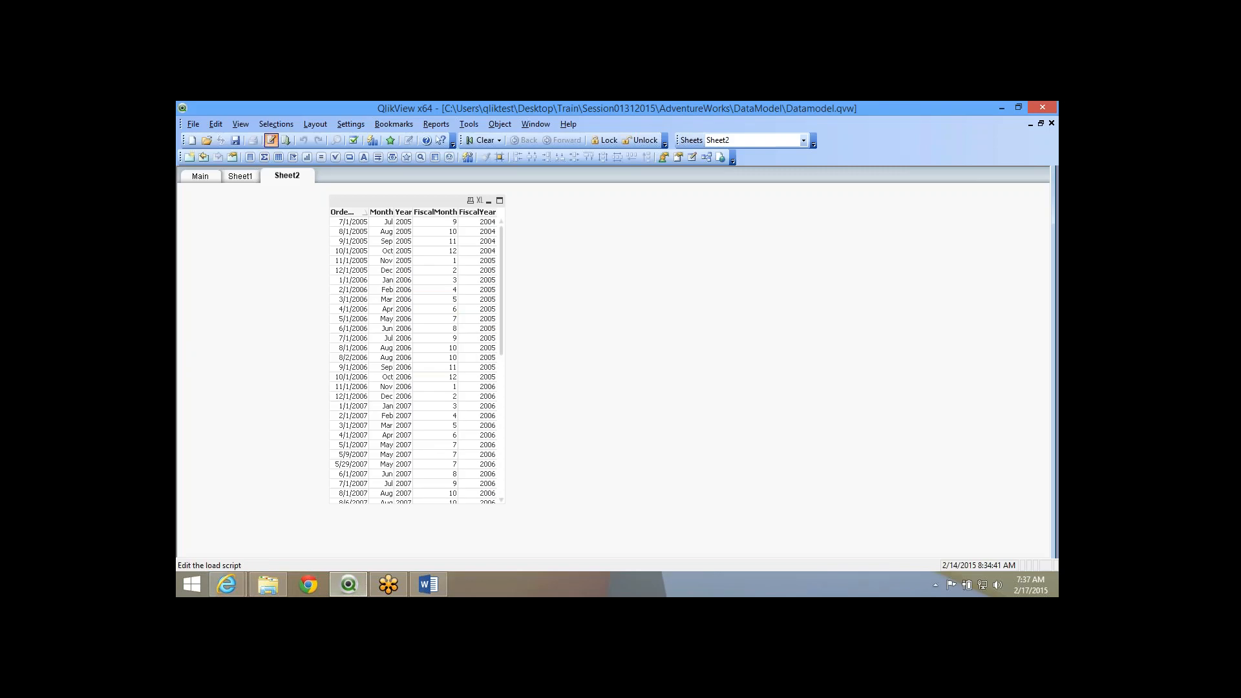
{"action": "left_click", "coordinate": [271, 140]}
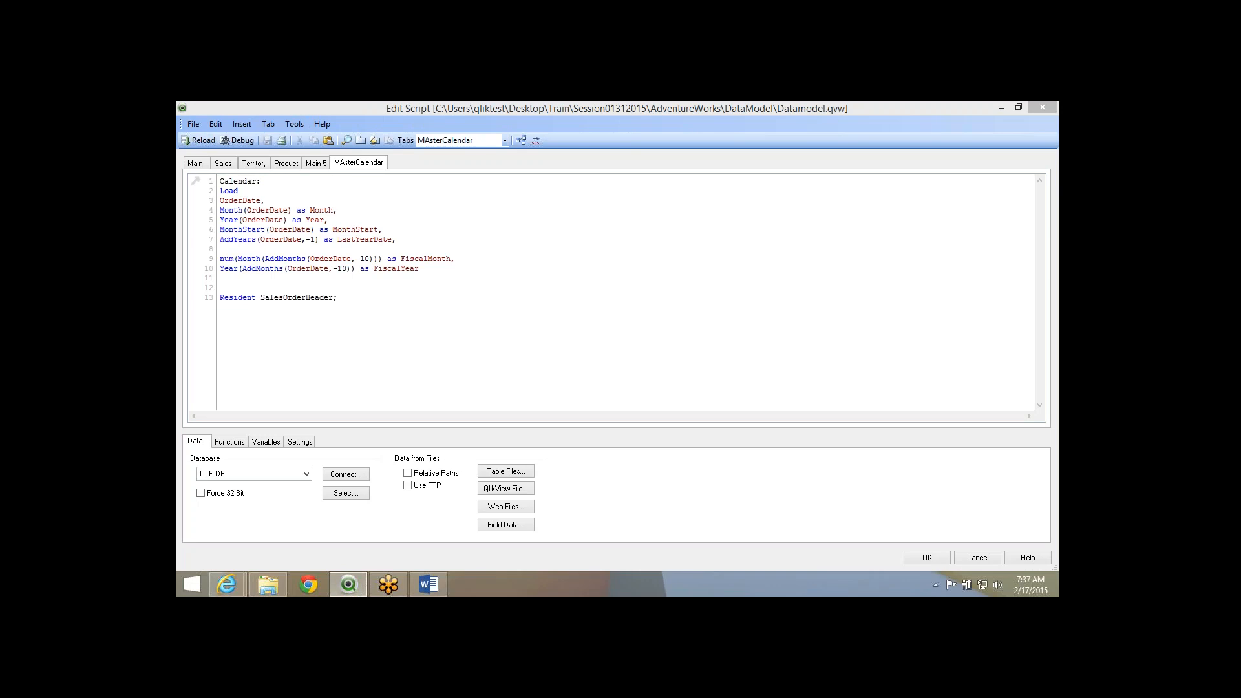
{"action": "left_click_drag", "start_coordinate": [418, 268], "coordinate": [220, 191]}
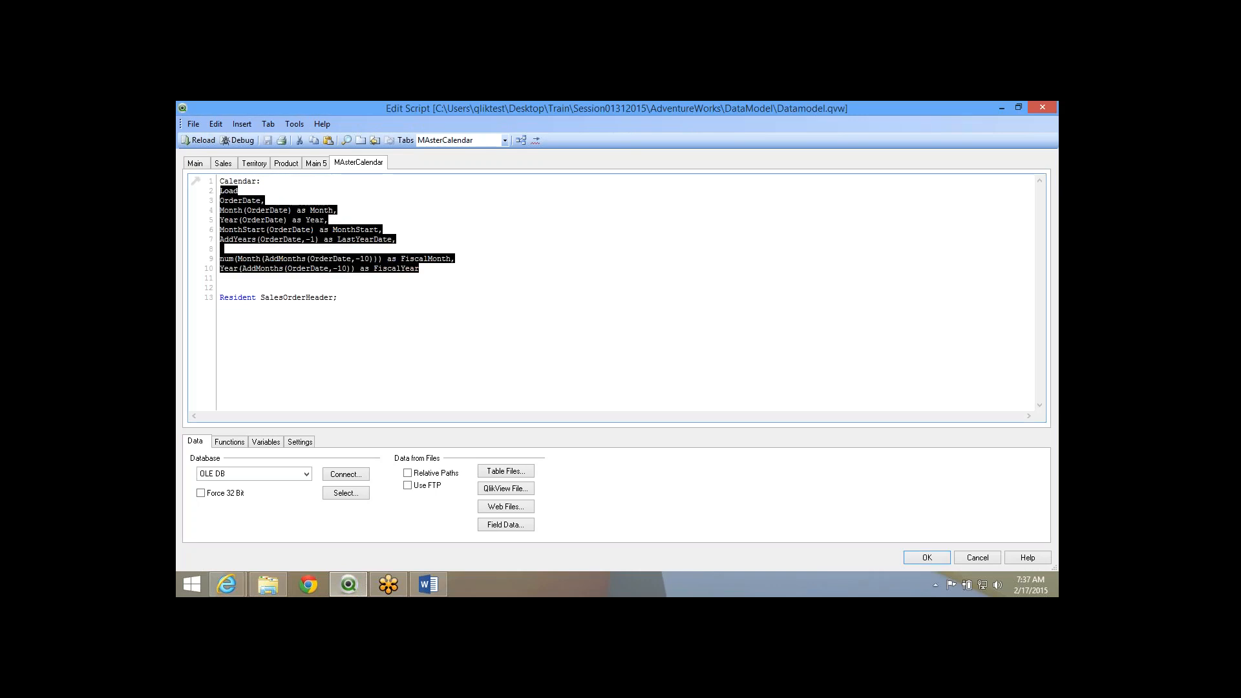
{"action": "left_click", "coordinate": [338, 297]}
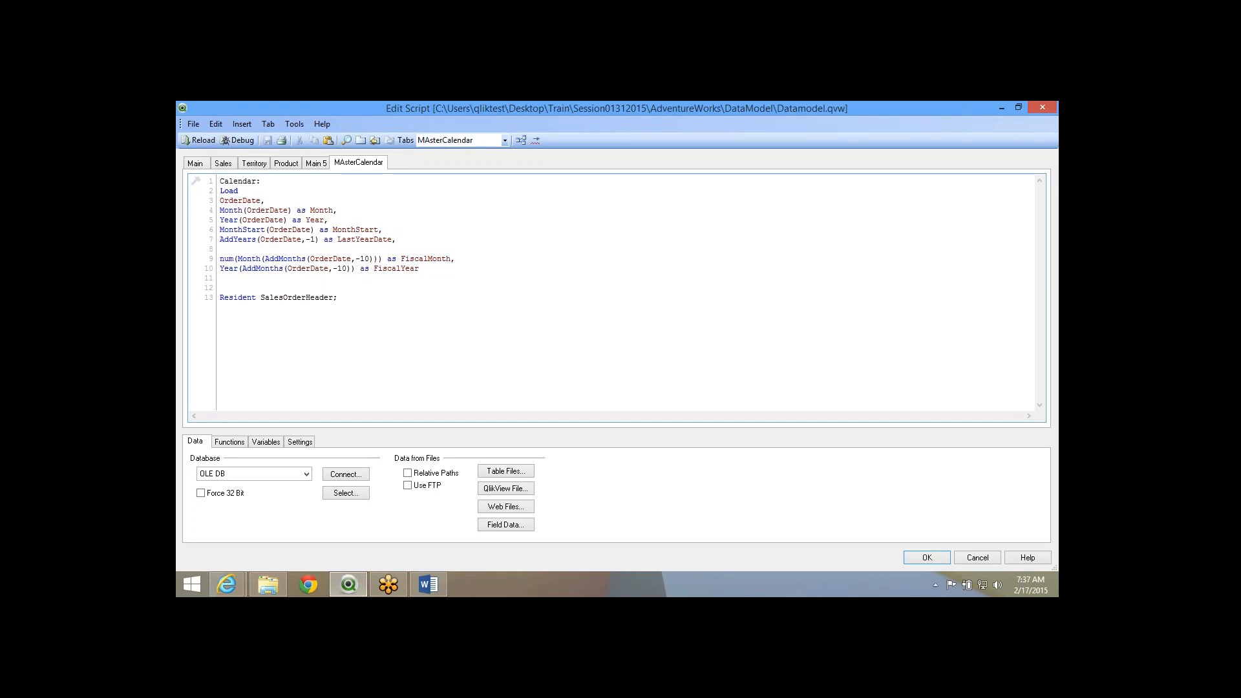
{"action": "left_click", "coordinate": [316, 163]}
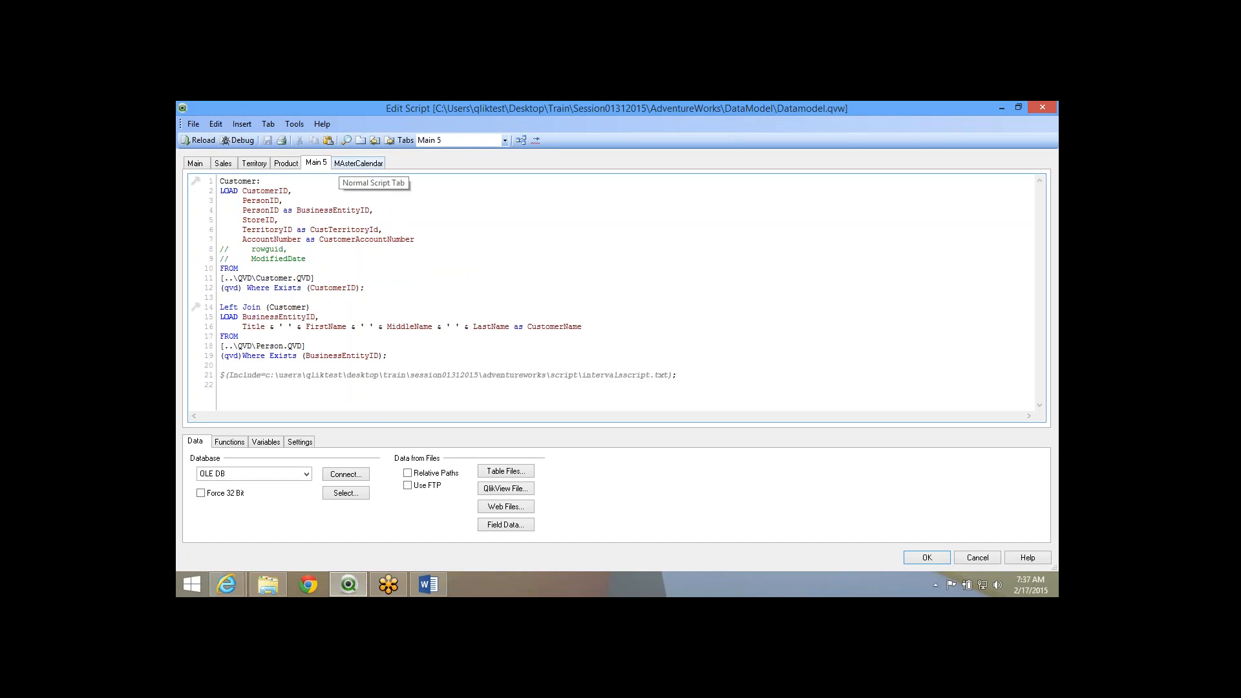
{"action": "left_click", "coordinate": [341, 164]}
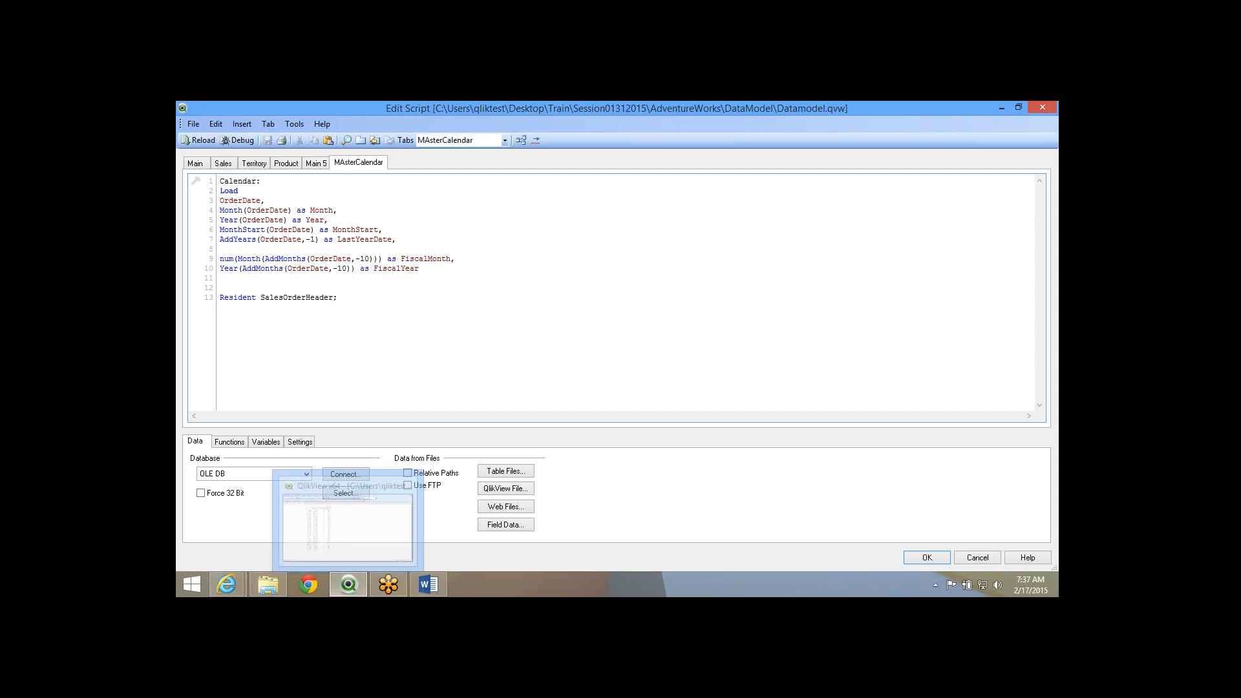
Switch to File Explorer, open the PEEK QlikView document from the Session01312015 folder and maximize its window.
{"action": "right_click", "coordinate": [348, 584]}
{"action": "left_click", "coordinate": [309, 522]}
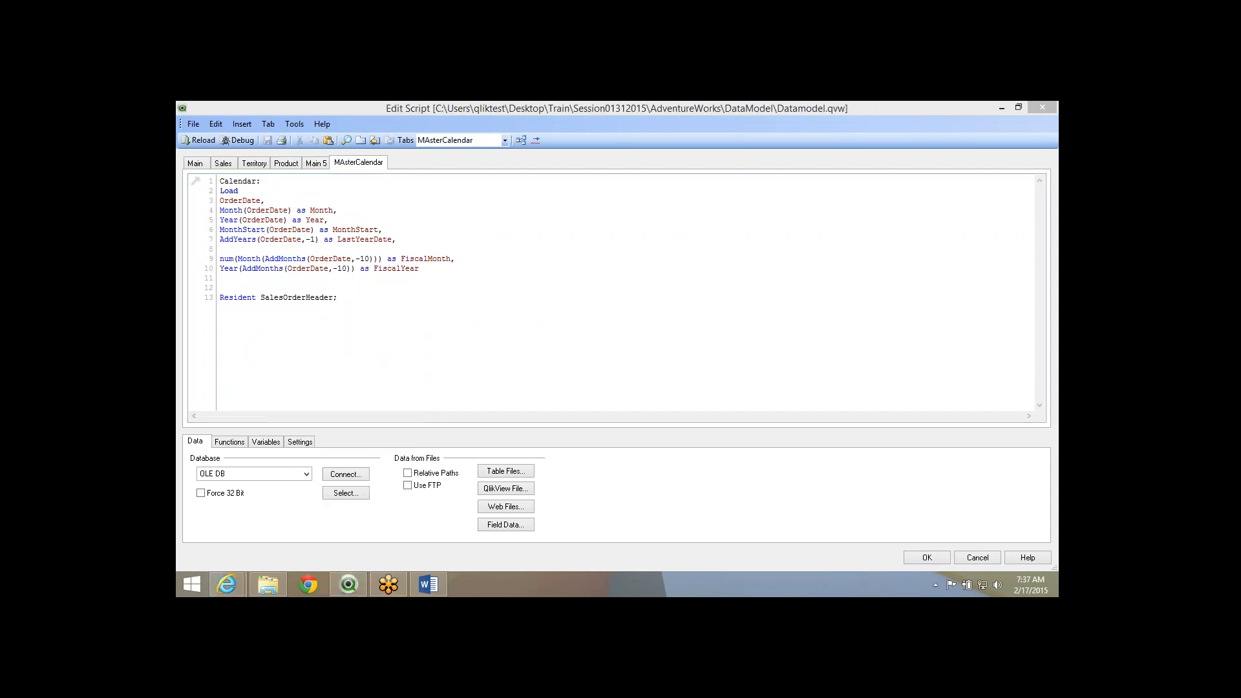
{"action": "left_click", "coordinate": [267, 585]}
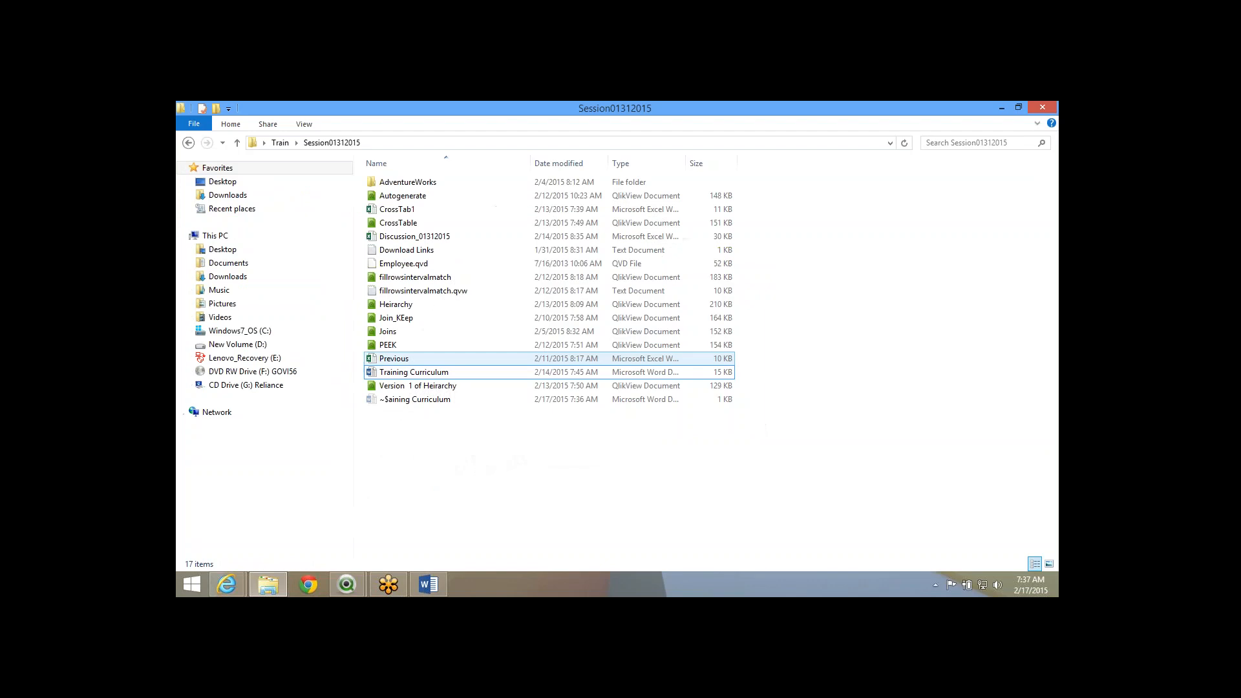
{"action": "left_click_drag", "start_coordinate": [405, 344], "coordinate": [363, 556]}
{"action": "left_click", "coordinate": [420, 465]}
{"action": "left_click", "coordinate": [389, 345]}
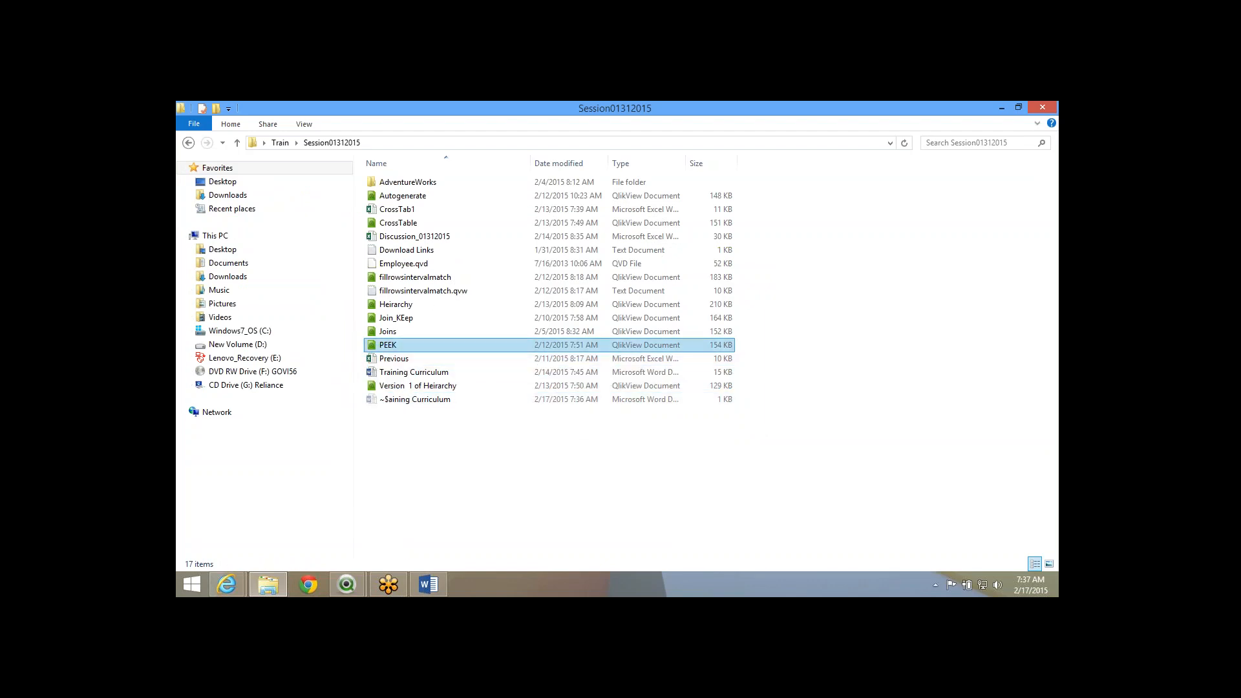
{"action": "left_click_drag", "start_coordinate": [405, 345], "coordinate": [417, 484]}
{"action": "left_click", "coordinate": [413, 465]}
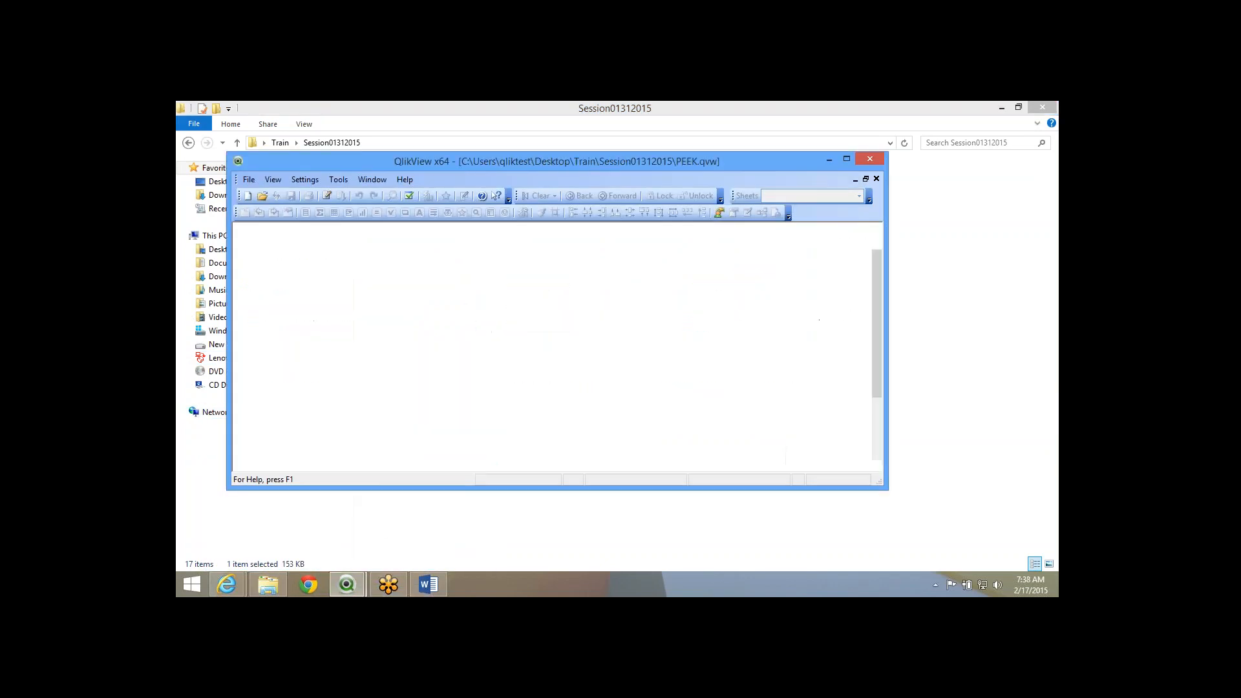
{"action": "left_click", "coordinate": [846, 159]}
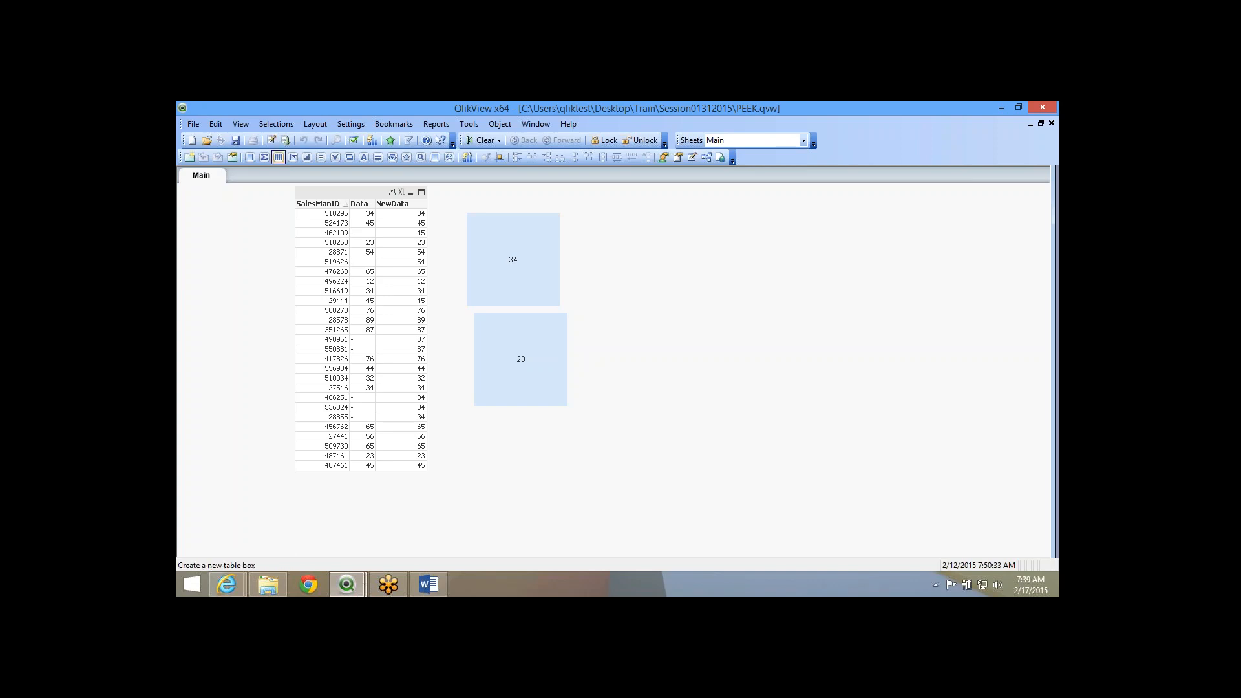
Open the load script of PEEK.qvw and examine the Data table load with its IsNull and Peek expression for NewData.
{"action": "left_click", "coordinate": [270, 141]}
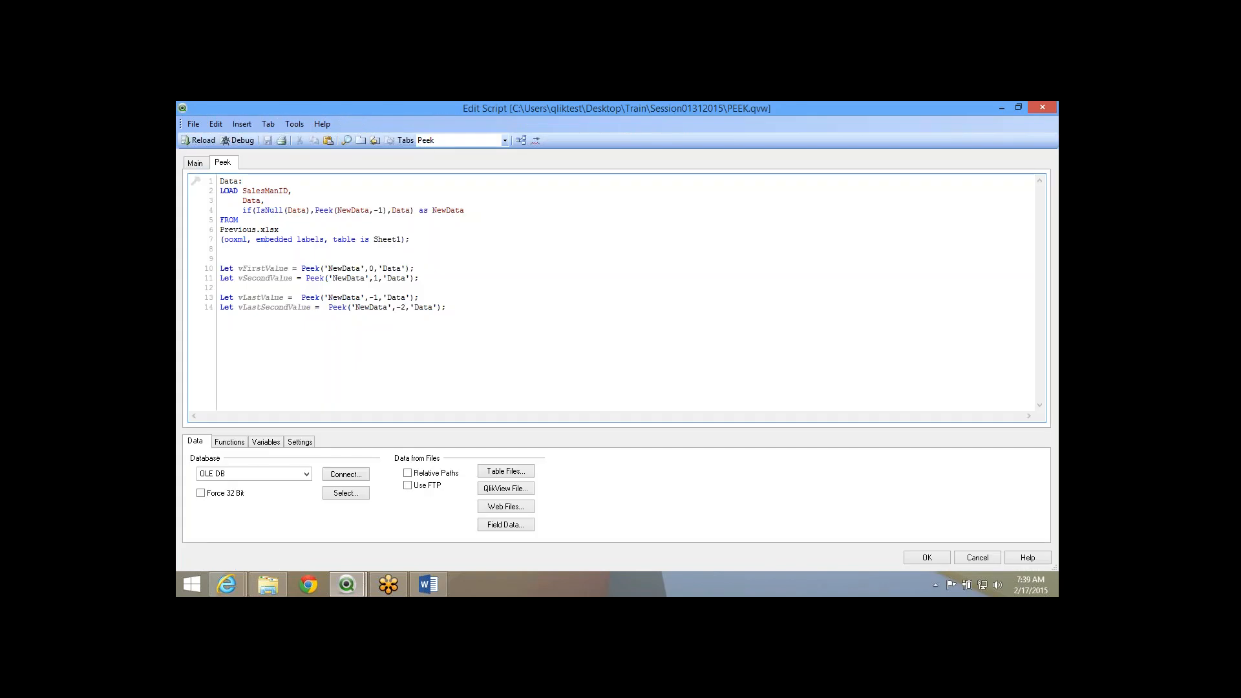
{"action": "left_click", "coordinate": [195, 162]}
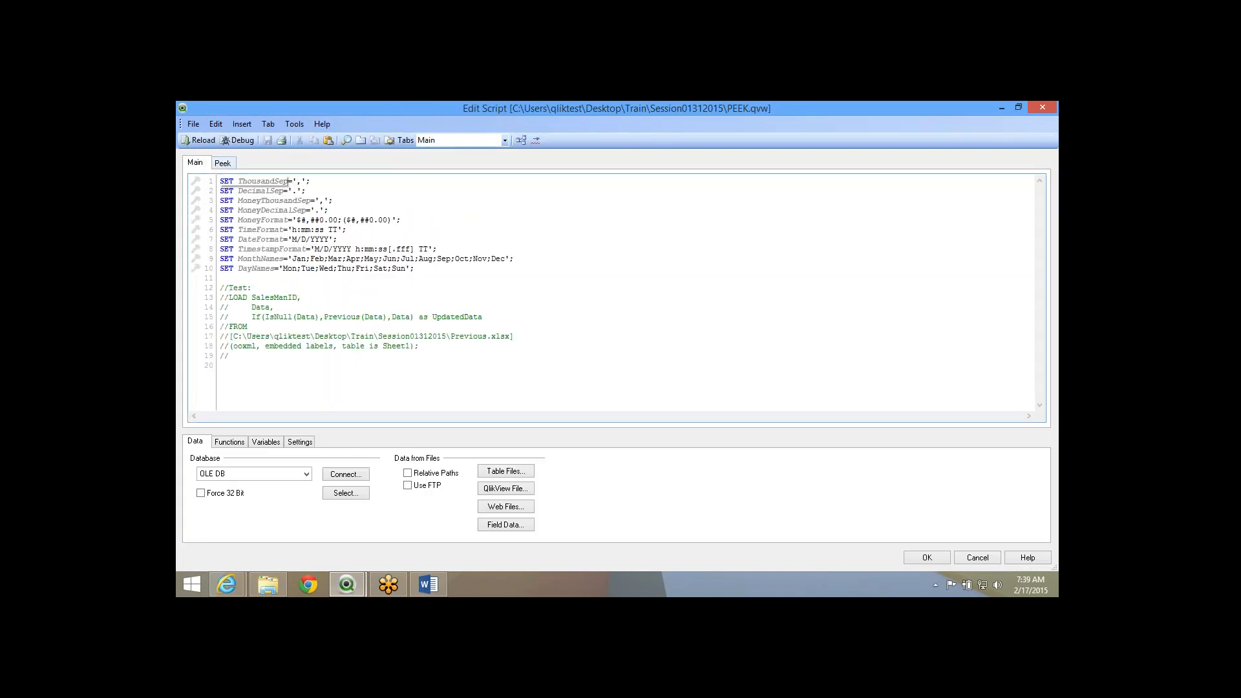
{"action": "left_click", "coordinate": [223, 162]}
{"action": "left_click_drag", "start_coordinate": [411, 239], "coordinate": [220, 181]}
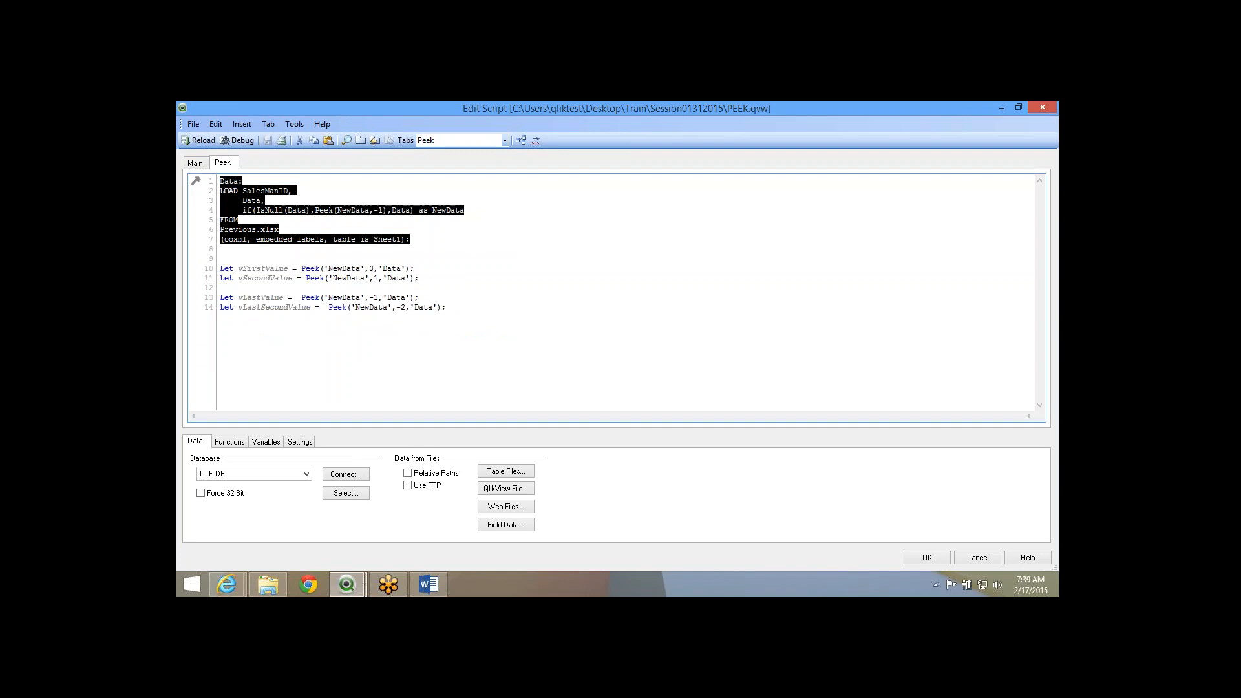
{"action": "left_click", "coordinate": [245, 252]}
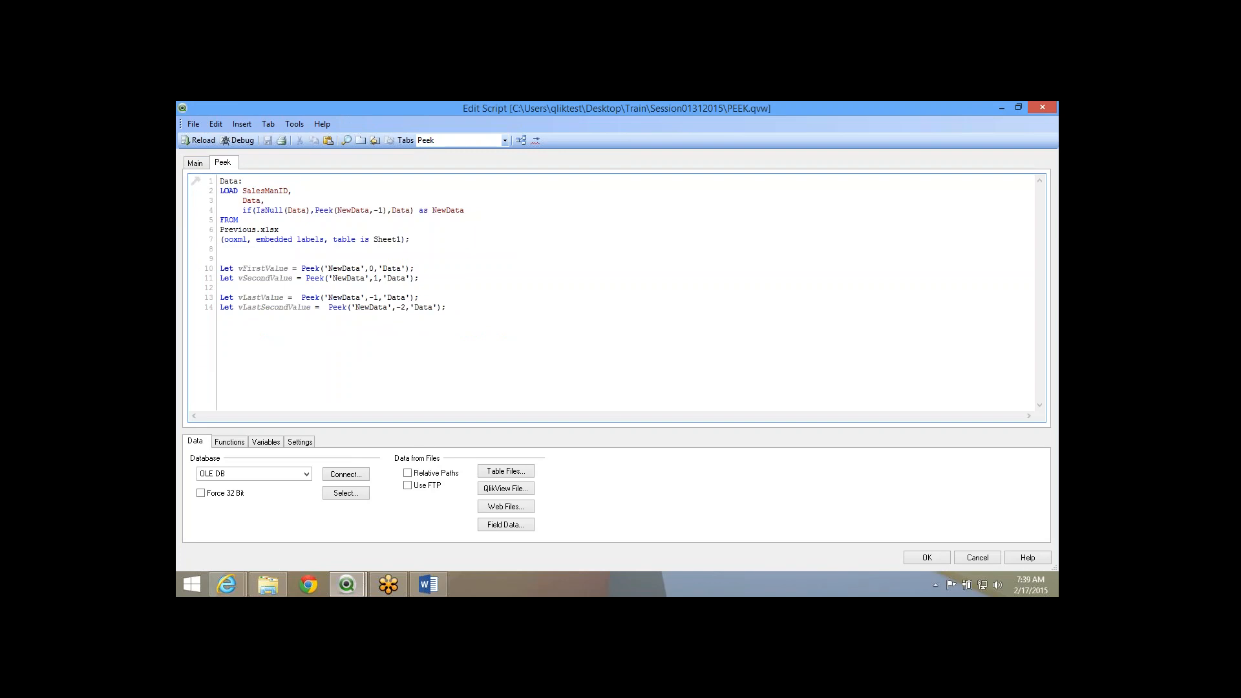
{"action": "left_click_drag", "start_coordinate": [247, 210], "coordinate": [442, 211]}
{"action": "left_click", "coordinate": [442, 212]}
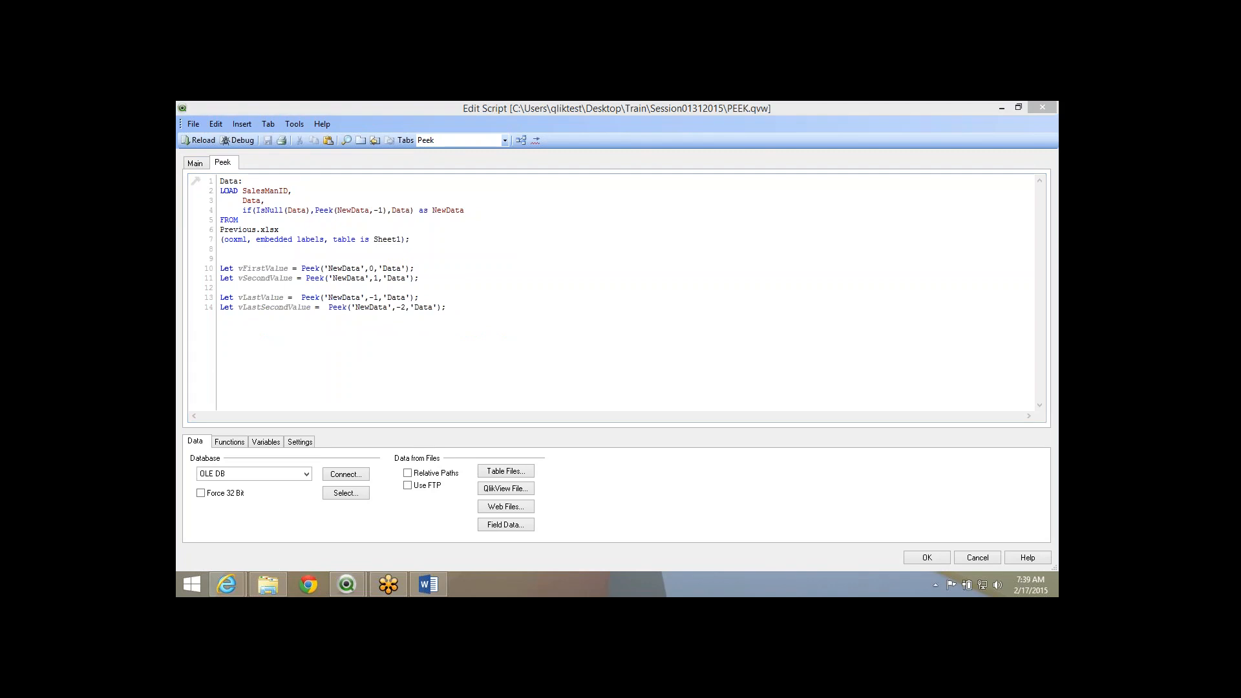
{"action": "key", "text": "Return"}
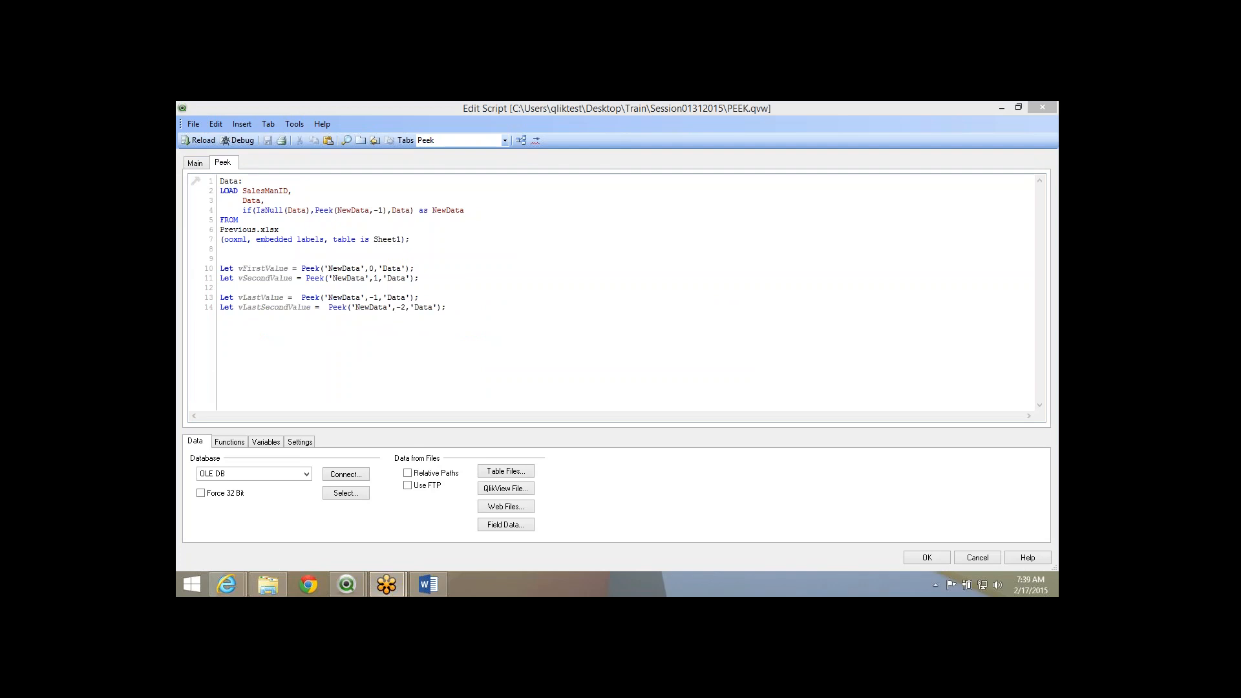
{"action": "left_click", "coordinate": [442, 210]}
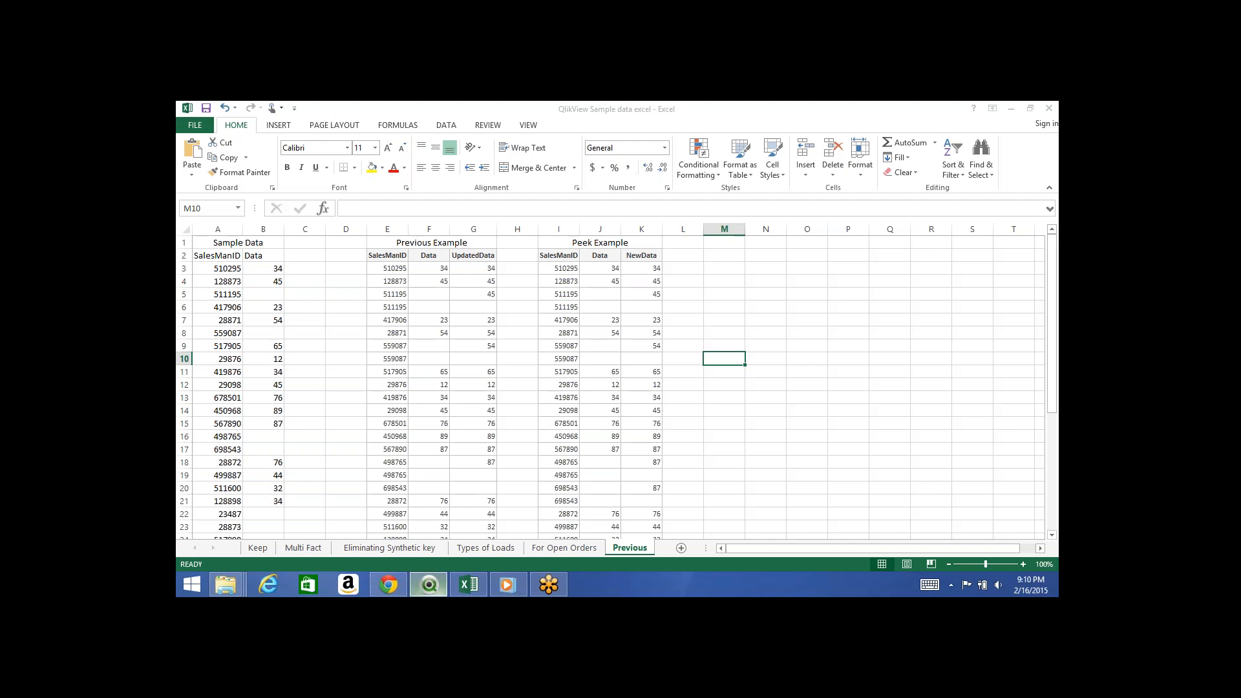
Switch to QlikView, compare the Main and Peek scripts of Previous_Peek.qvw, and inspect the table structure in the Table Viewer.
{"action": "left_click", "coordinate": [433, 587]}
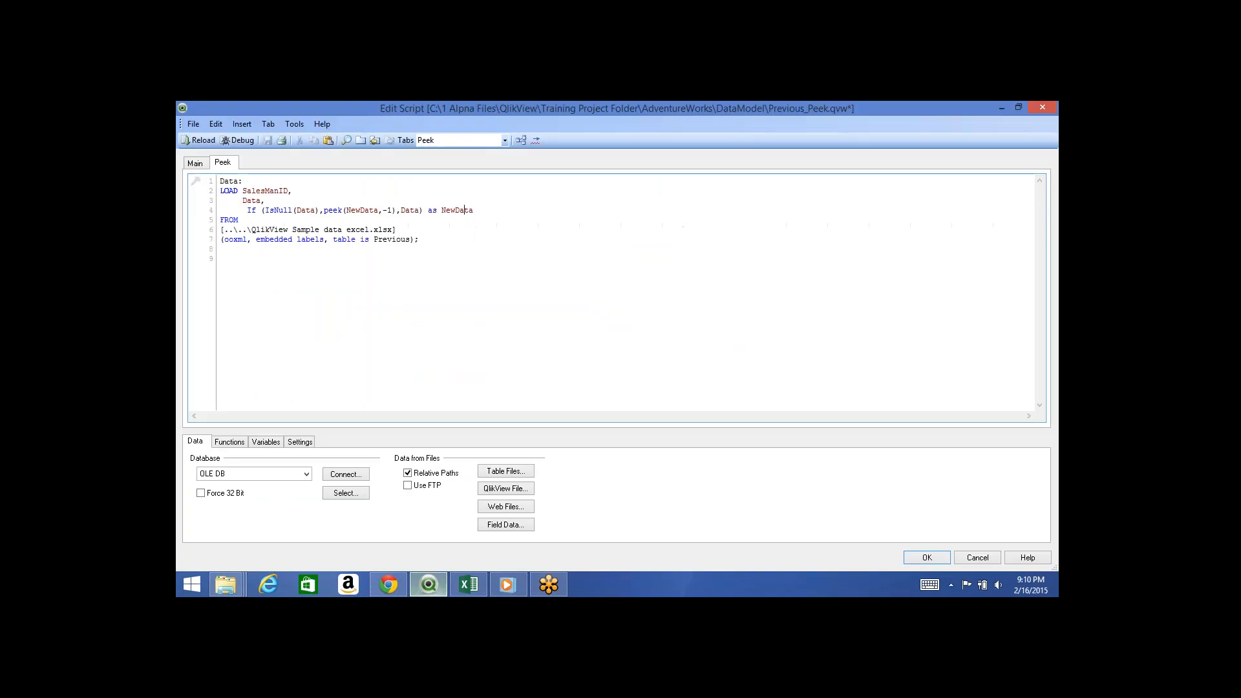
{"action": "left_click", "coordinate": [195, 163]}
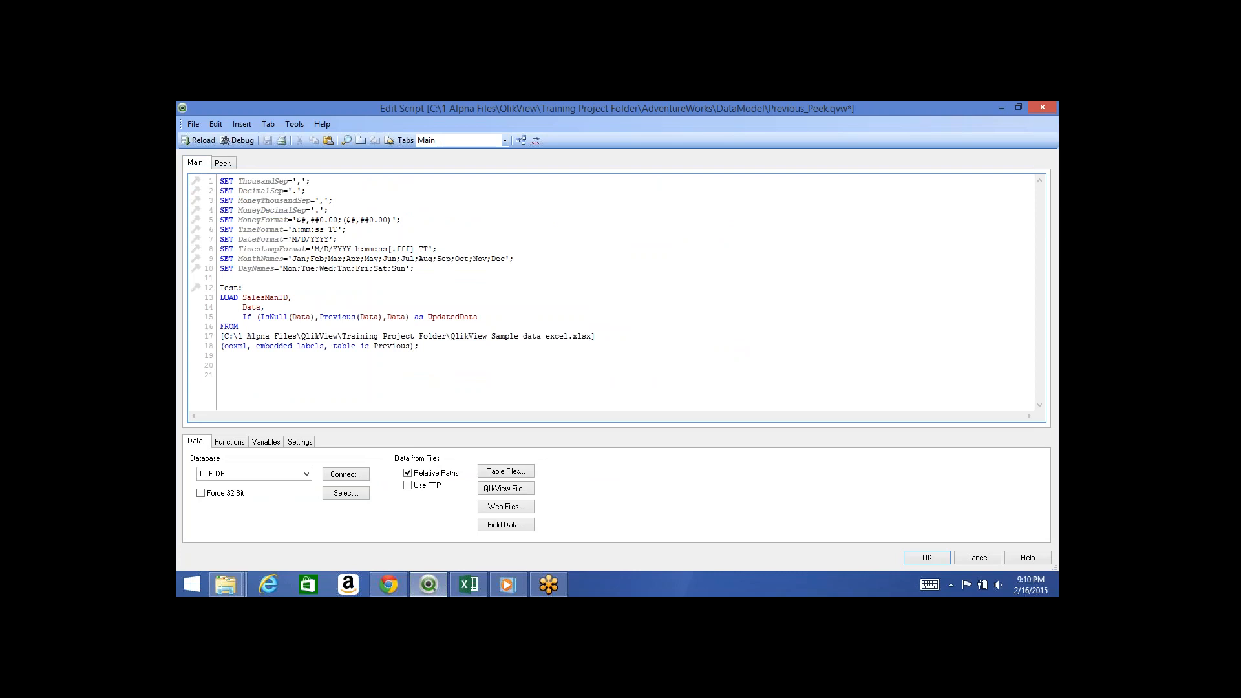
{"action": "left_click", "coordinate": [223, 163]}
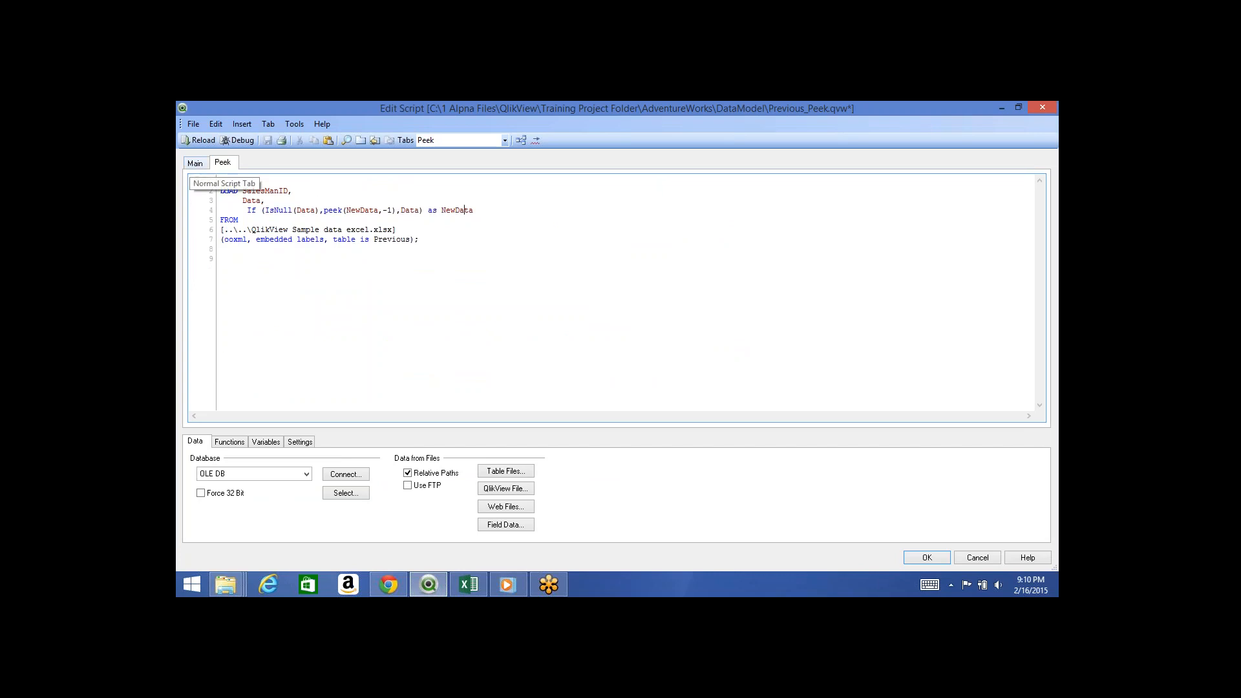
{"action": "left_click", "coordinate": [195, 162]}
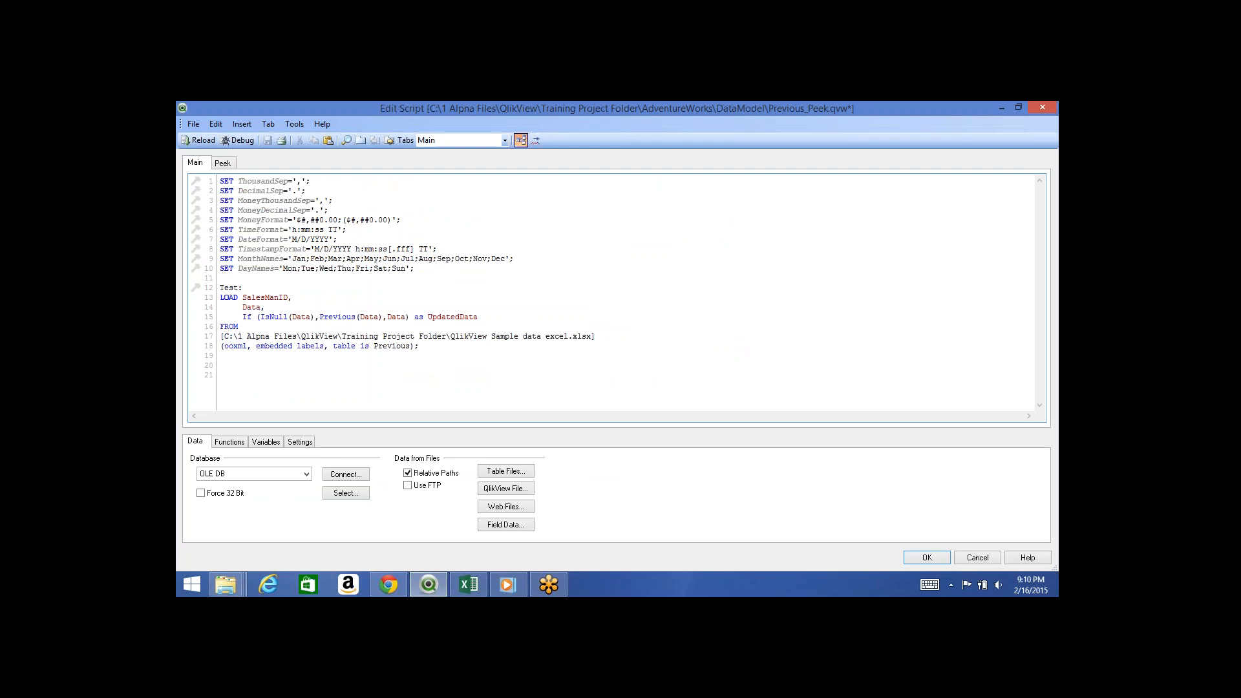
{"action": "left_click", "coordinate": [520, 139]}
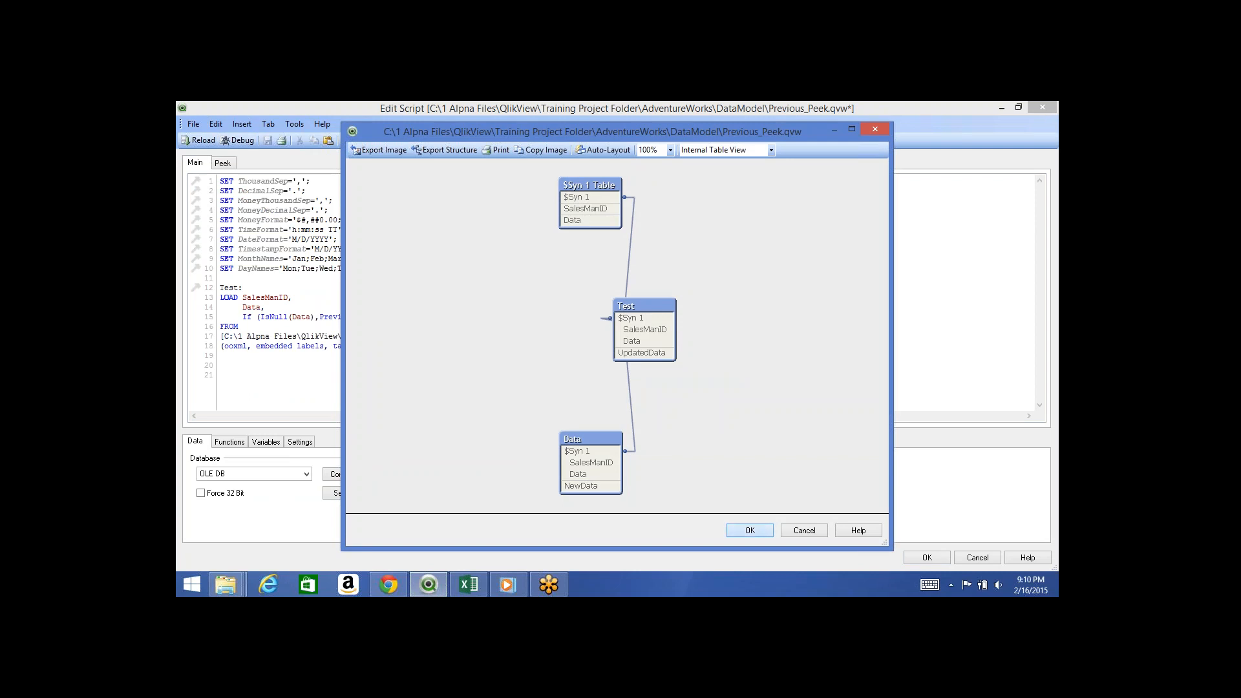
{"action": "left_click", "coordinate": [749, 530]}
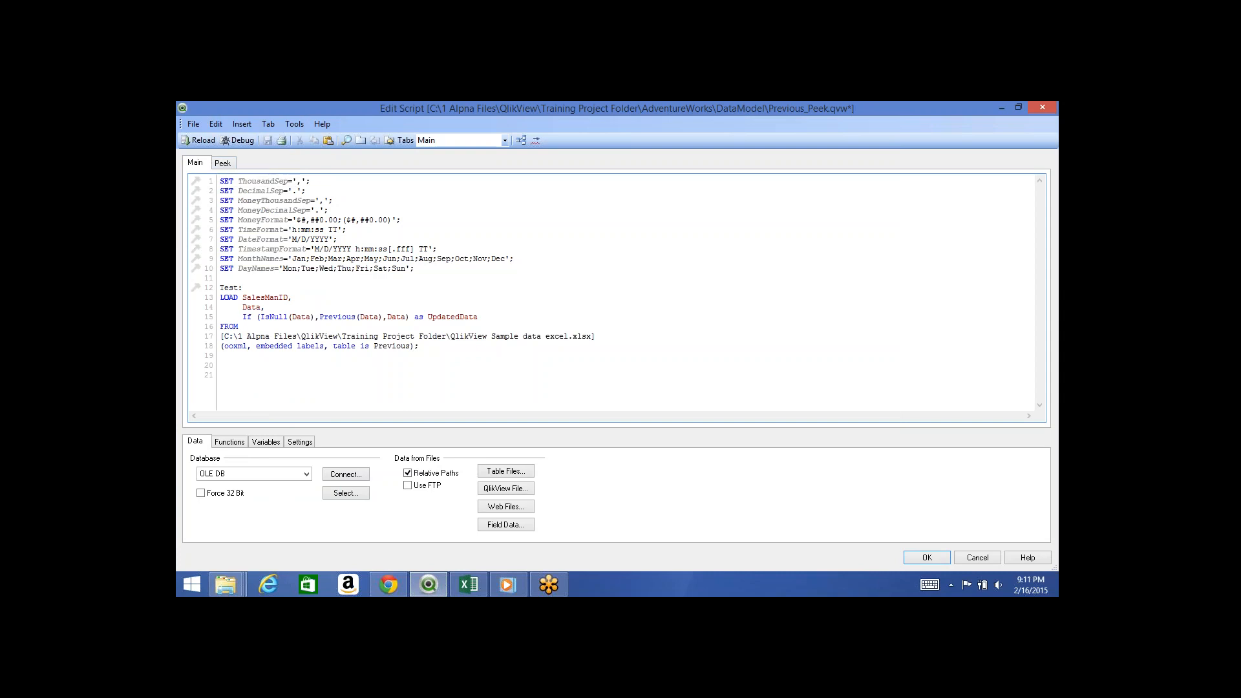
Insert the statement QUALIFY * ; above the Test table load in the Main script, and reload the saved document.
{"action": "left_click", "coordinate": [221, 278]}
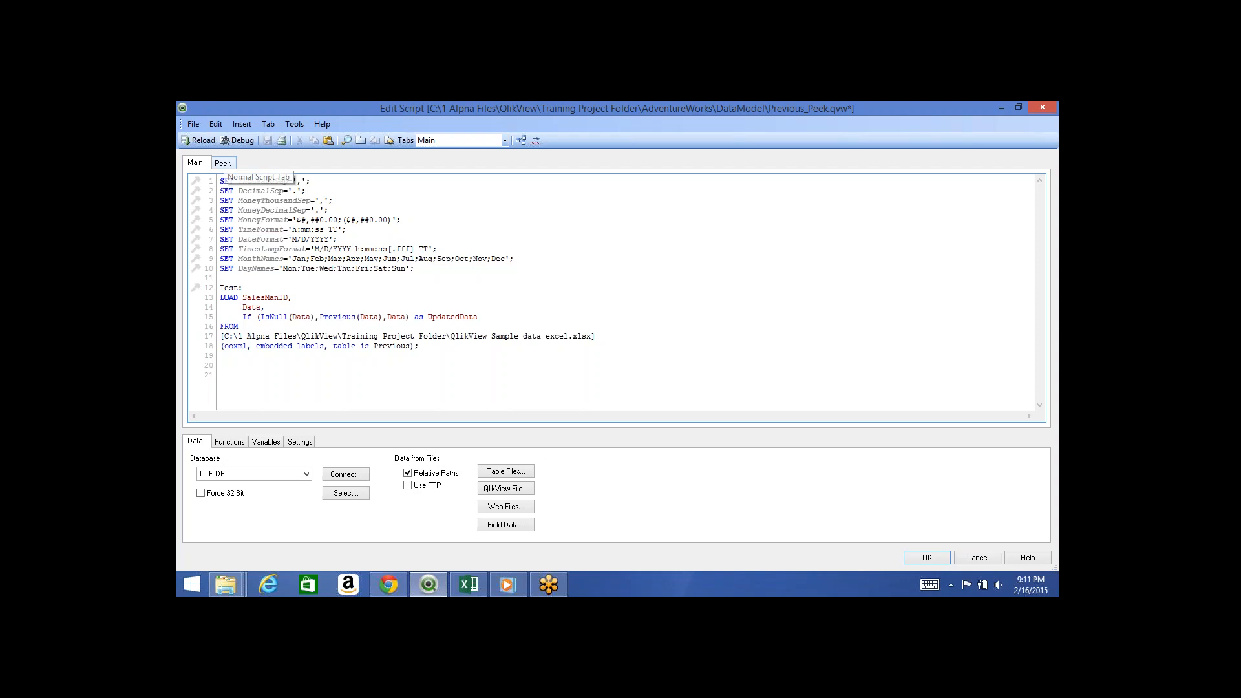
{"action": "key", "text": "Return"}
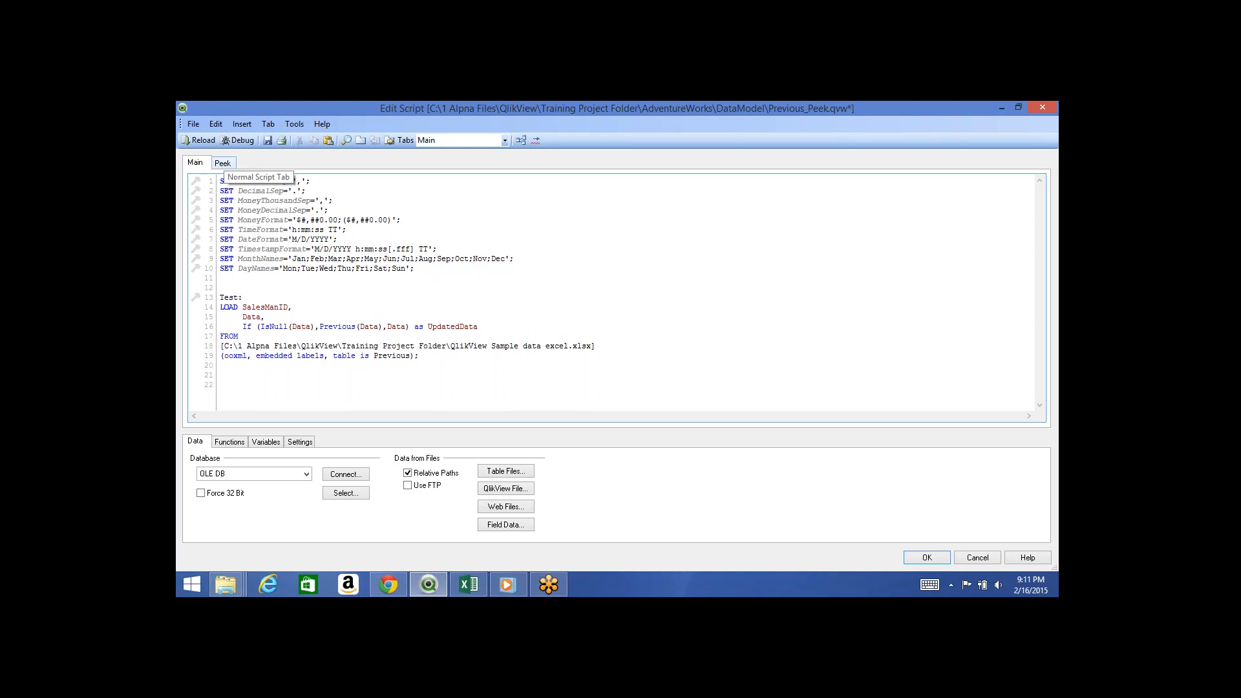
{"action": "type", "text": "Q"}
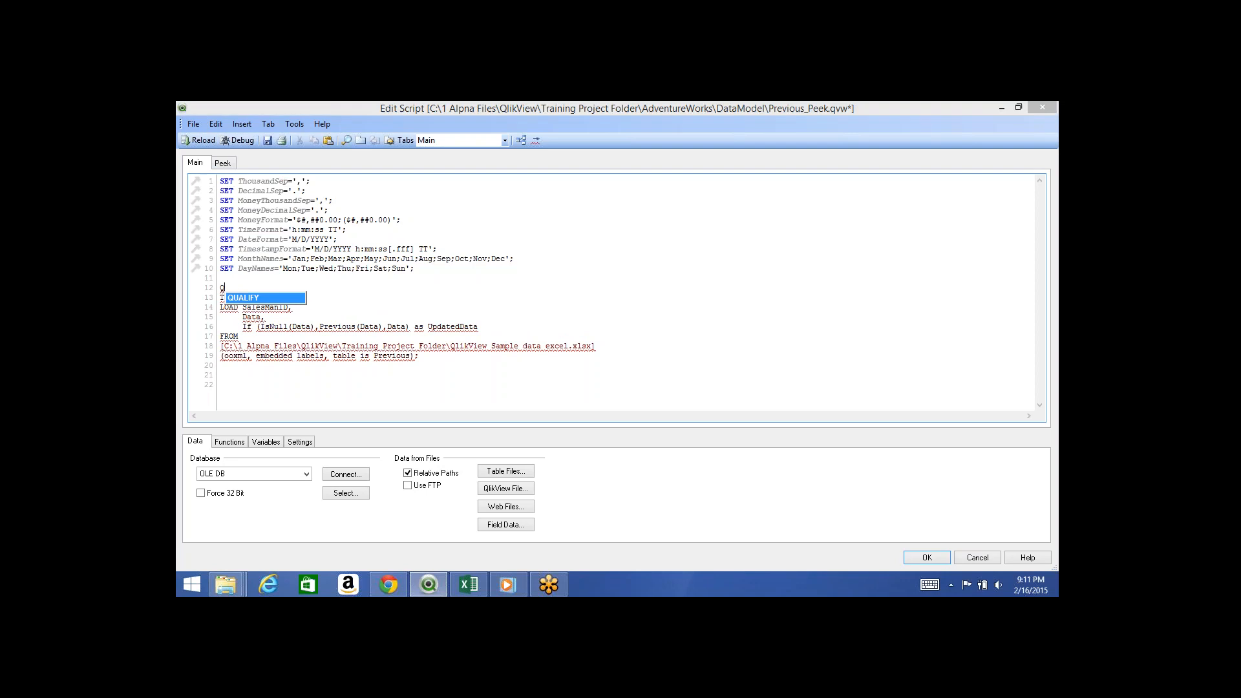
{"action": "key", "text": "Return"}
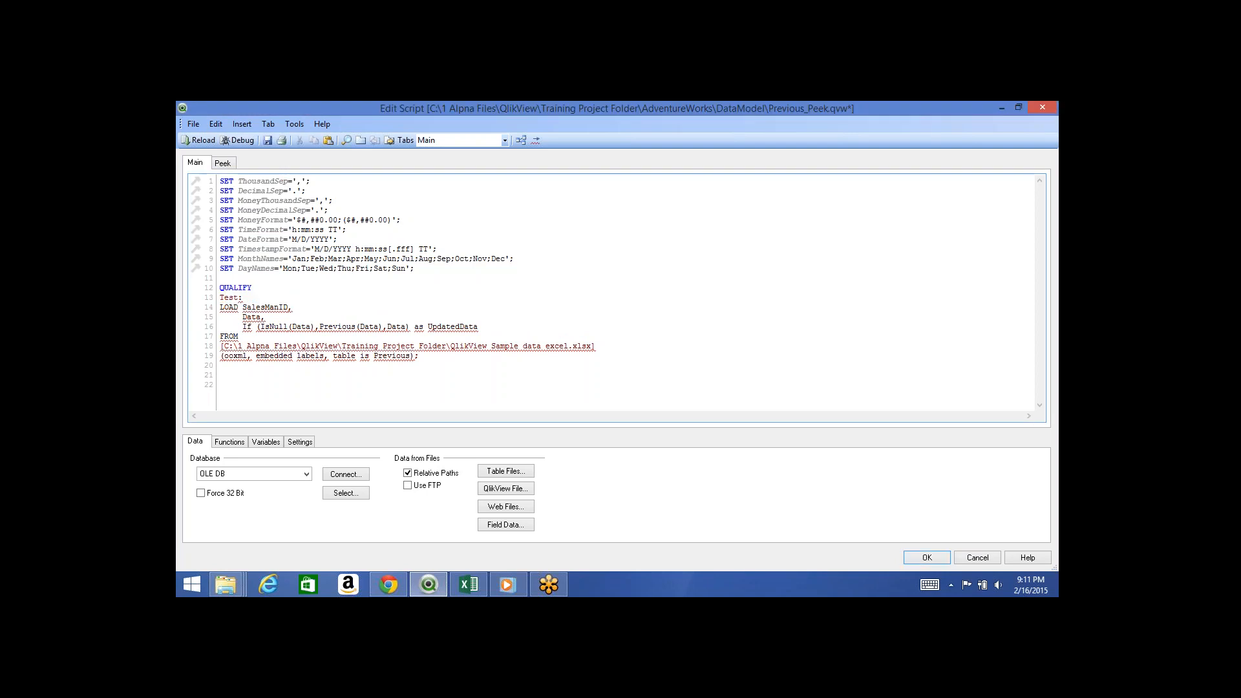
{"action": "type", "text": "*"}
{"action": "type", "text": " ,"}
{"action": "key", "text": "BackSpace"}
{"action": "key", "text": "BackSpace"}
{"action": "type", "text": ";"}
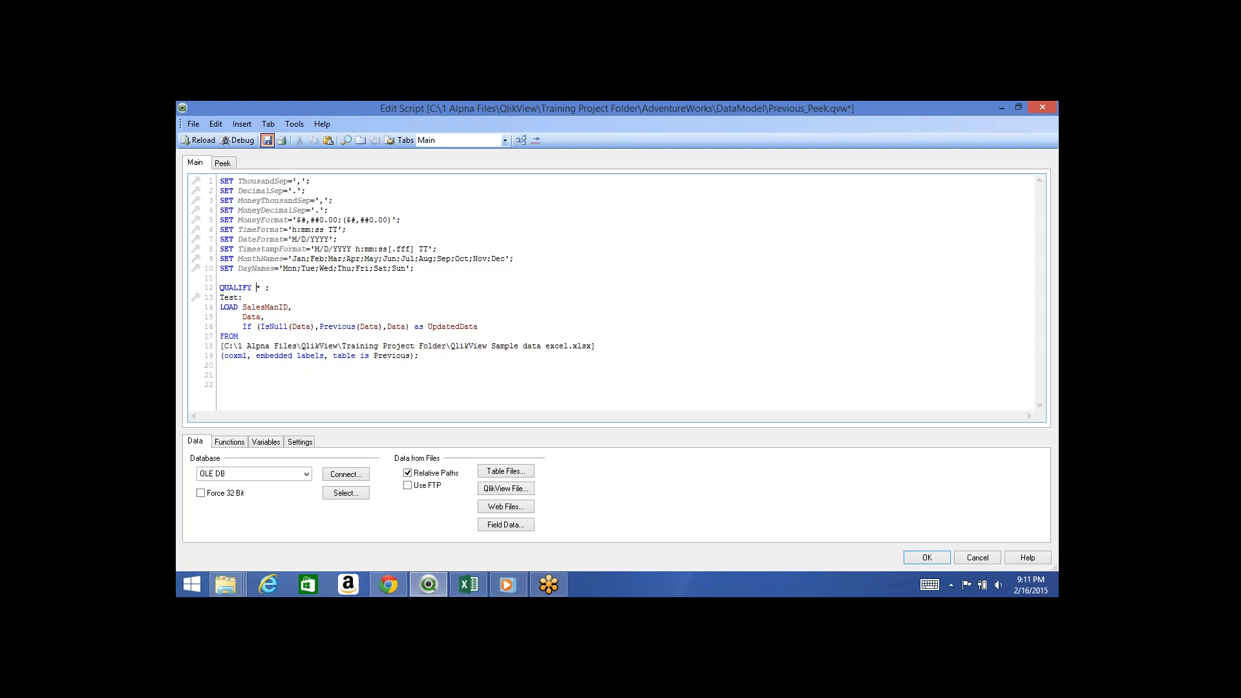
{"action": "left_click", "coordinate": [267, 140]}
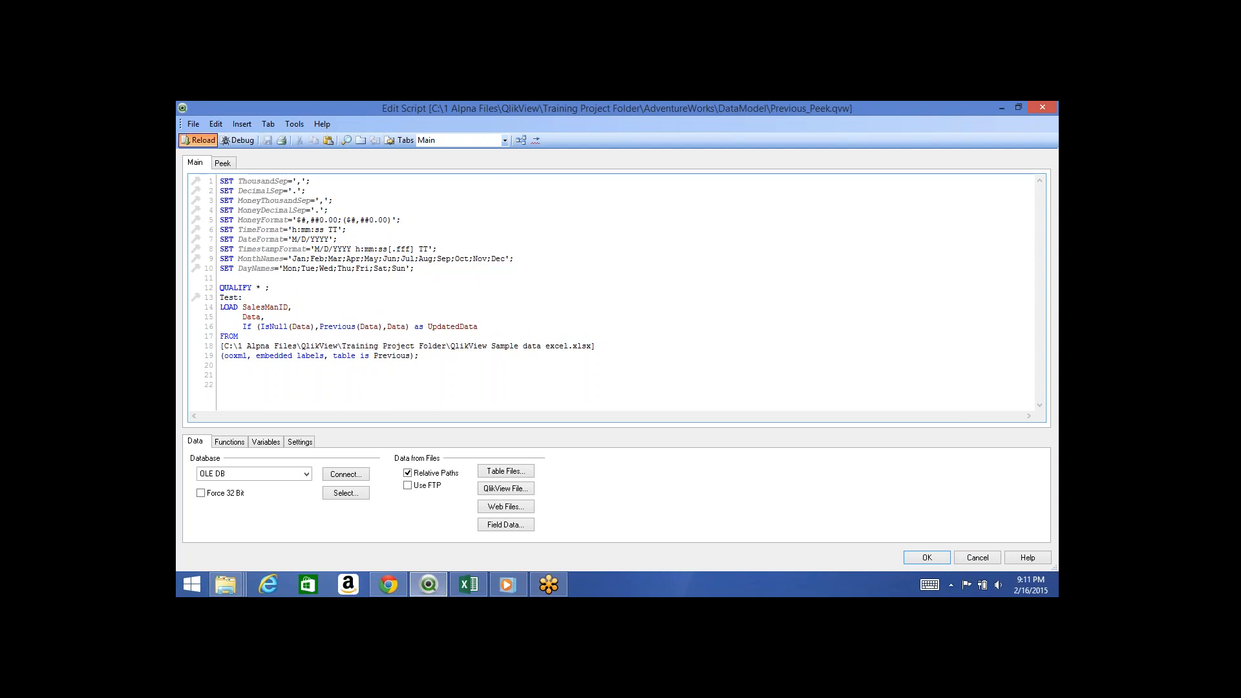
{"action": "left_click", "coordinate": [198, 140]}
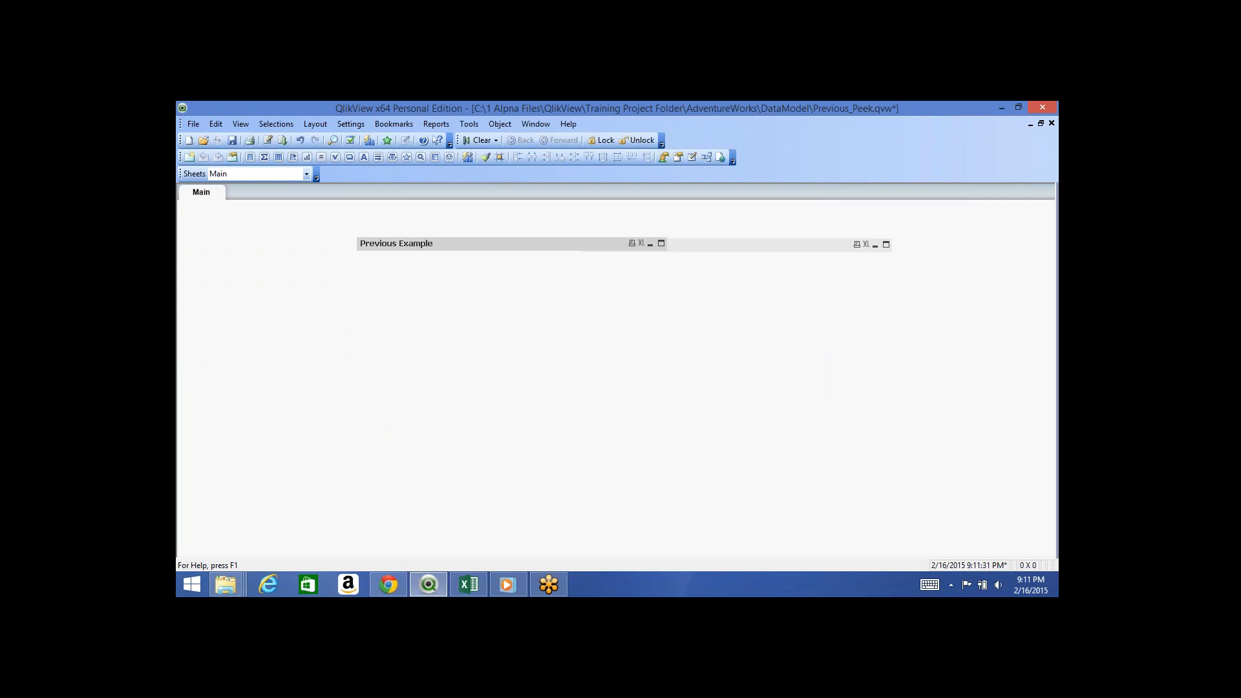
Inspect the Test and Data tables and their qualified fields in the Table Viewer.
{"action": "left_click_drag", "start_coordinate": [688, 108], "coordinate": [584, 171]}
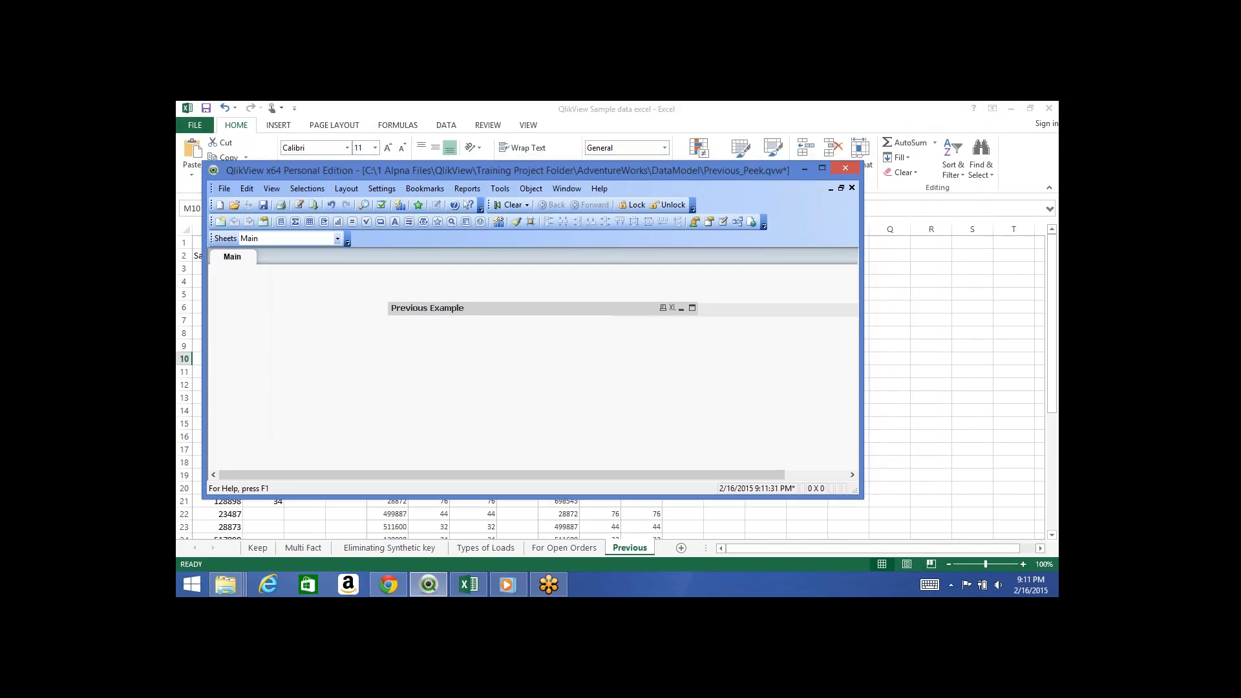
{"action": "left_click", "coordinate": [736, 222]}
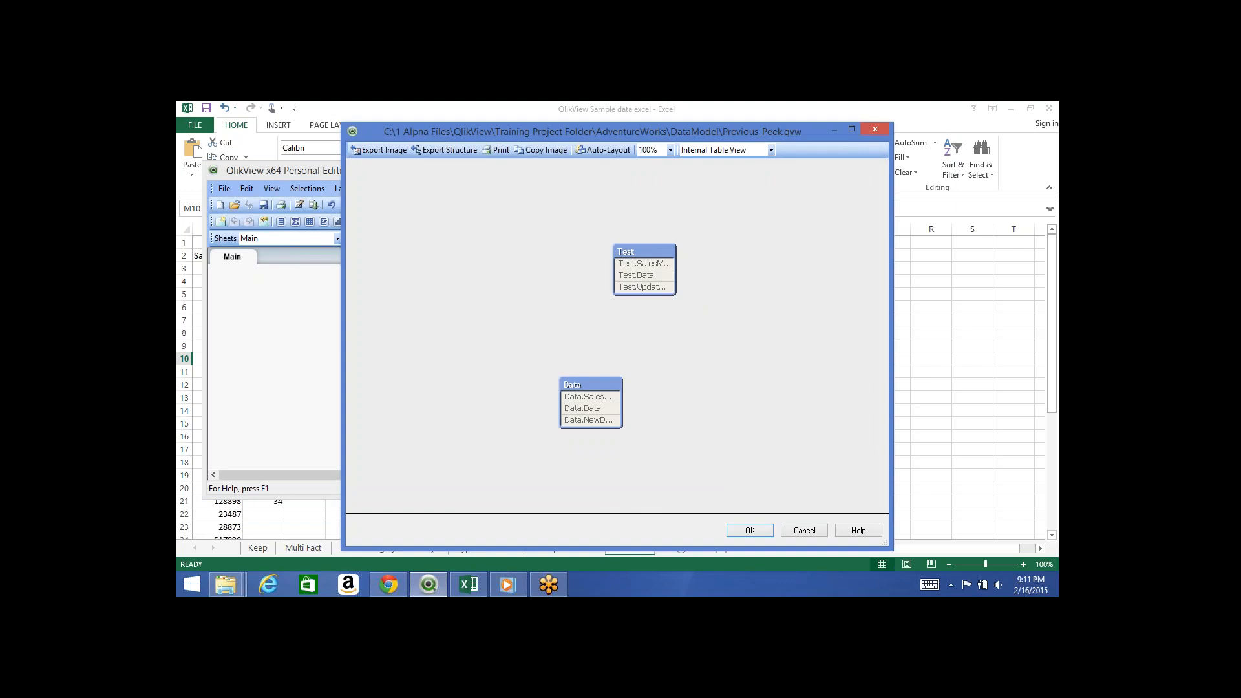
{"action": "left_click_drag", "start_coordinate": [582, 131], "coordinate": [404, 156]}
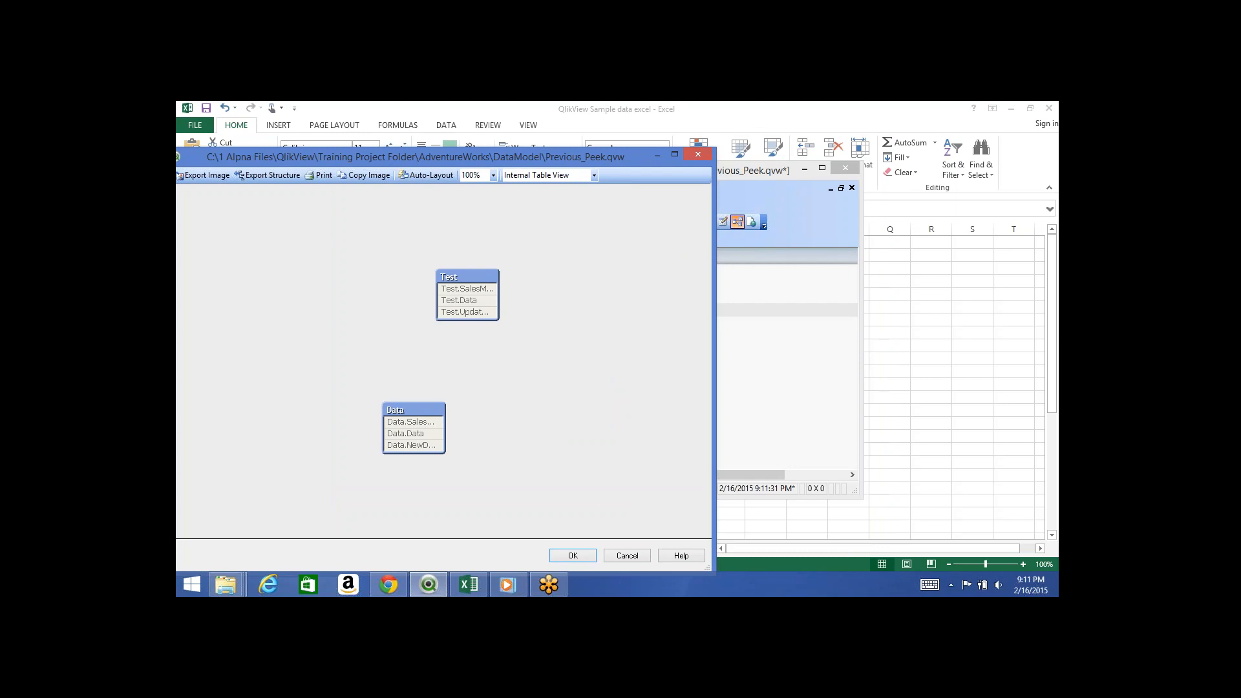
{"action": "left_click", "coordinate": [573, 556]}
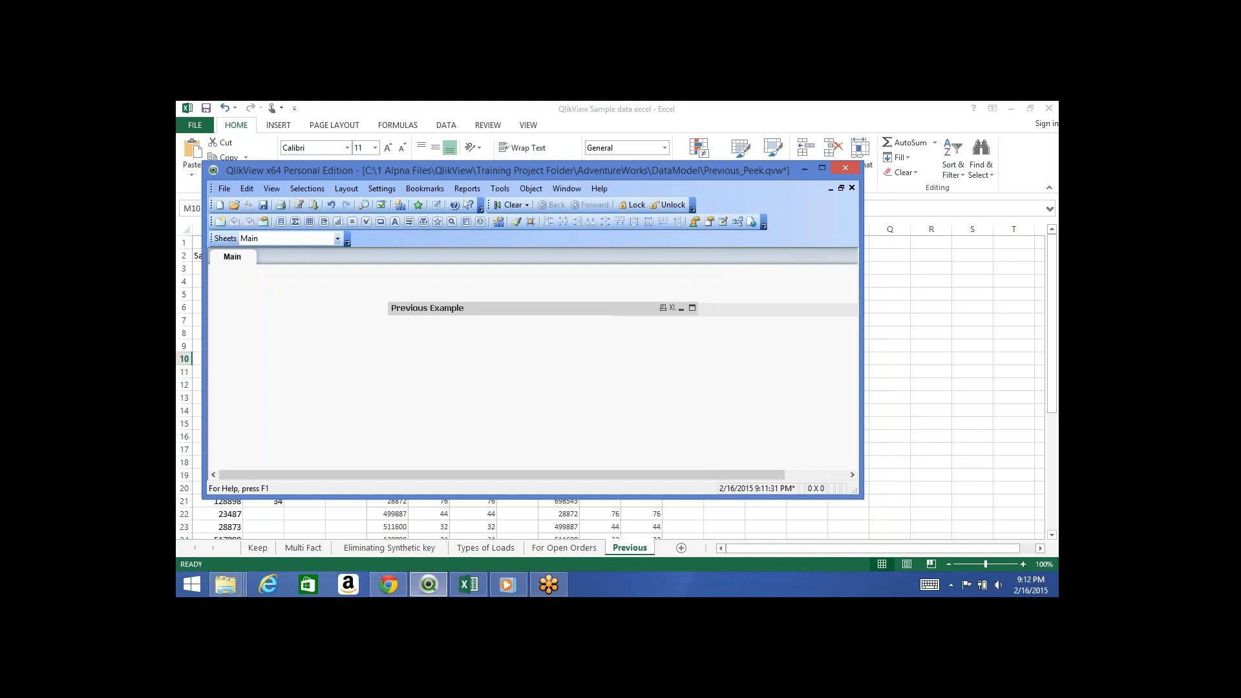
Remove the unavailable fields SalesManID, UpdatedData and Data from the Previous Example table box.
{"action": "right_click", "coordinate": [416, 309]}
{"action": "left_click", "coordinate": [456, 317]}
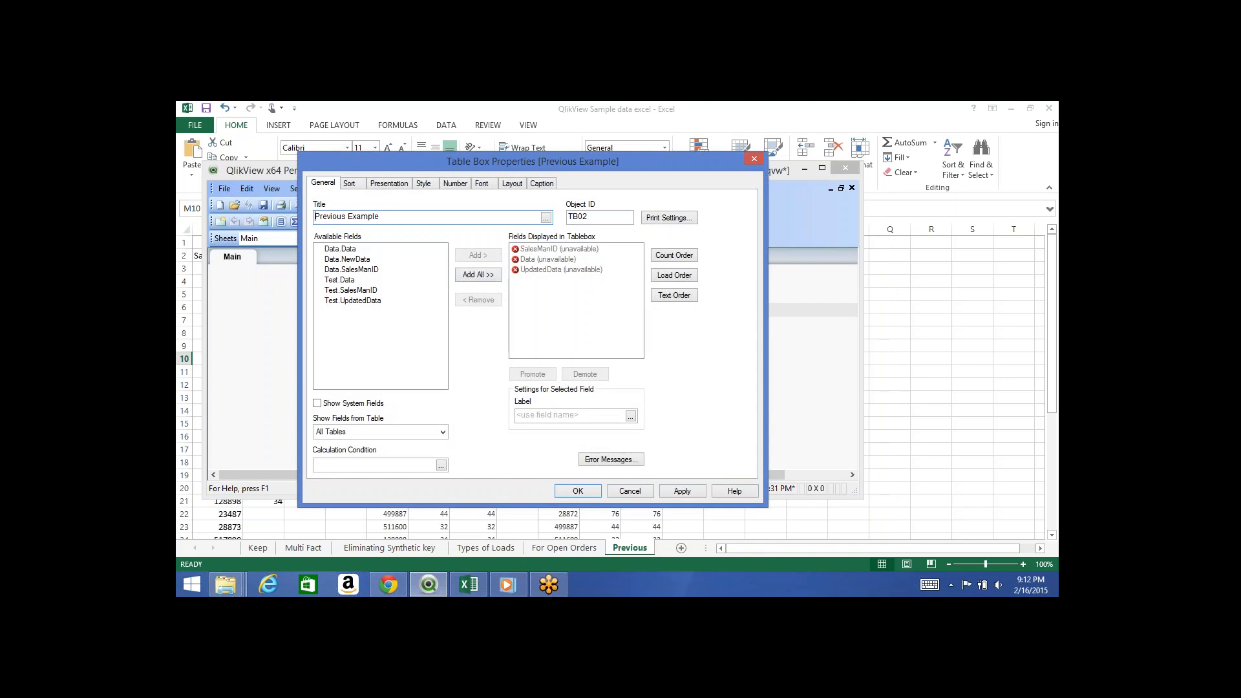
{"action": "left_click", "coordinate": [559, 249]}
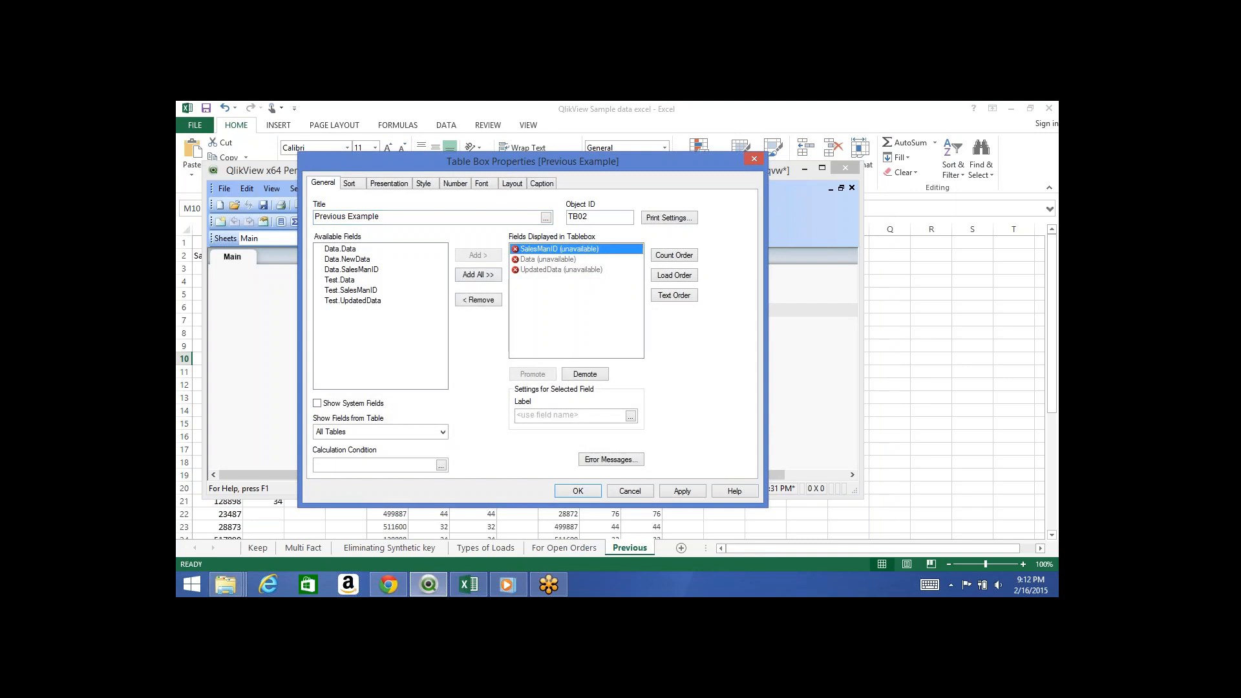
{"action": "left_click", "coordinate": [478, 299]}
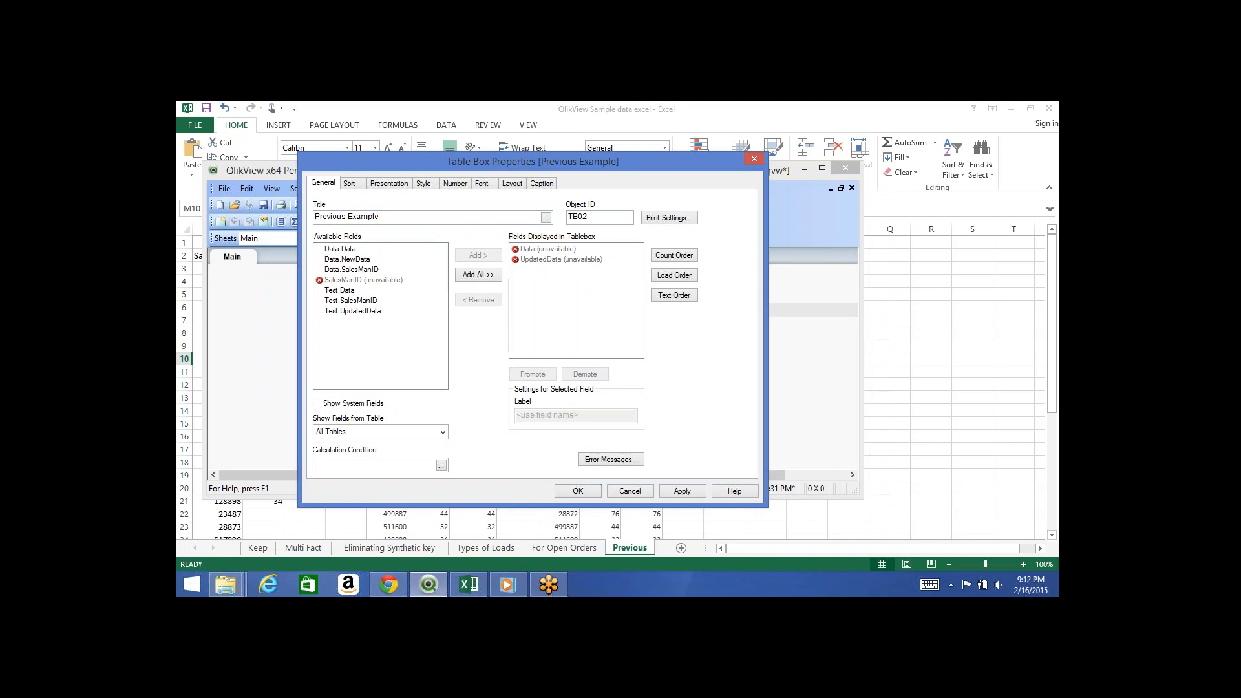
{"action": "left_click", "coordinate": [560, 259]}
{"action": "left_click", "coordinate": [478, 299]}
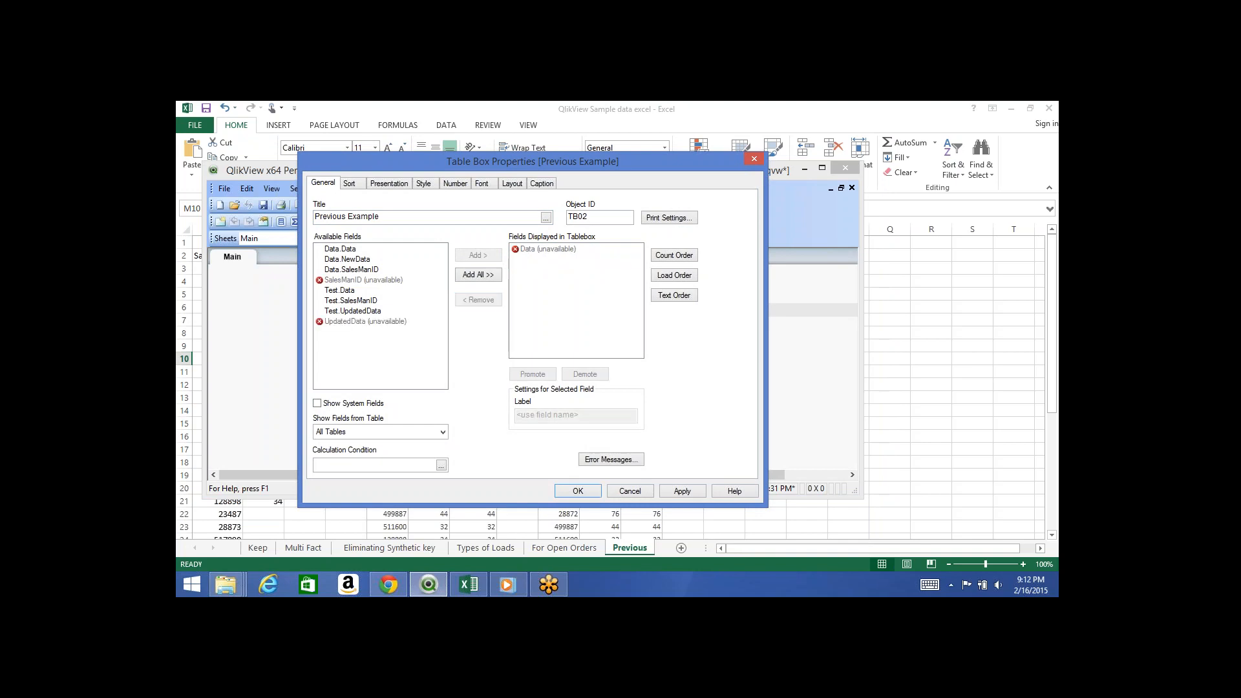
{"action": "left_click", "coordinate": [548, 249]}
{"action": "left_click", "coordinate": [478, 299]}
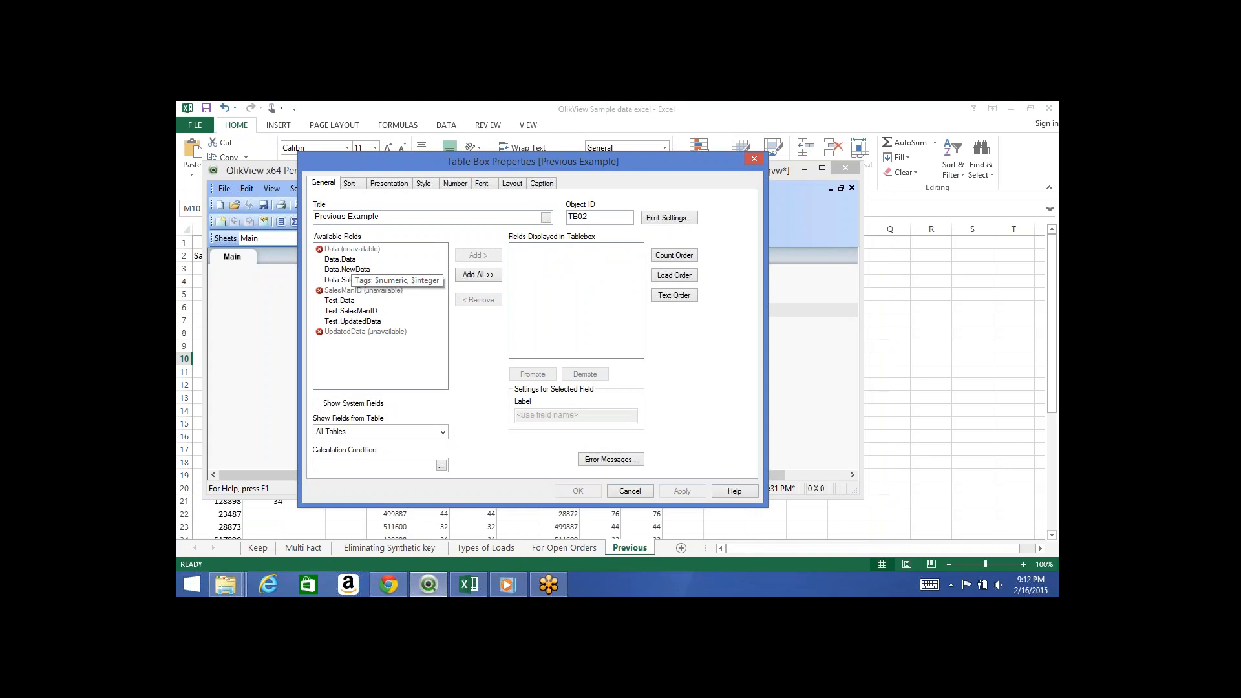
Add Test.Data, Test.SalesManID and Test.UpdatedData to the Previous Example table box, with Test.SalesManID promoted to first place.
{"action": "left_click", "coordinate": [340, 301]}
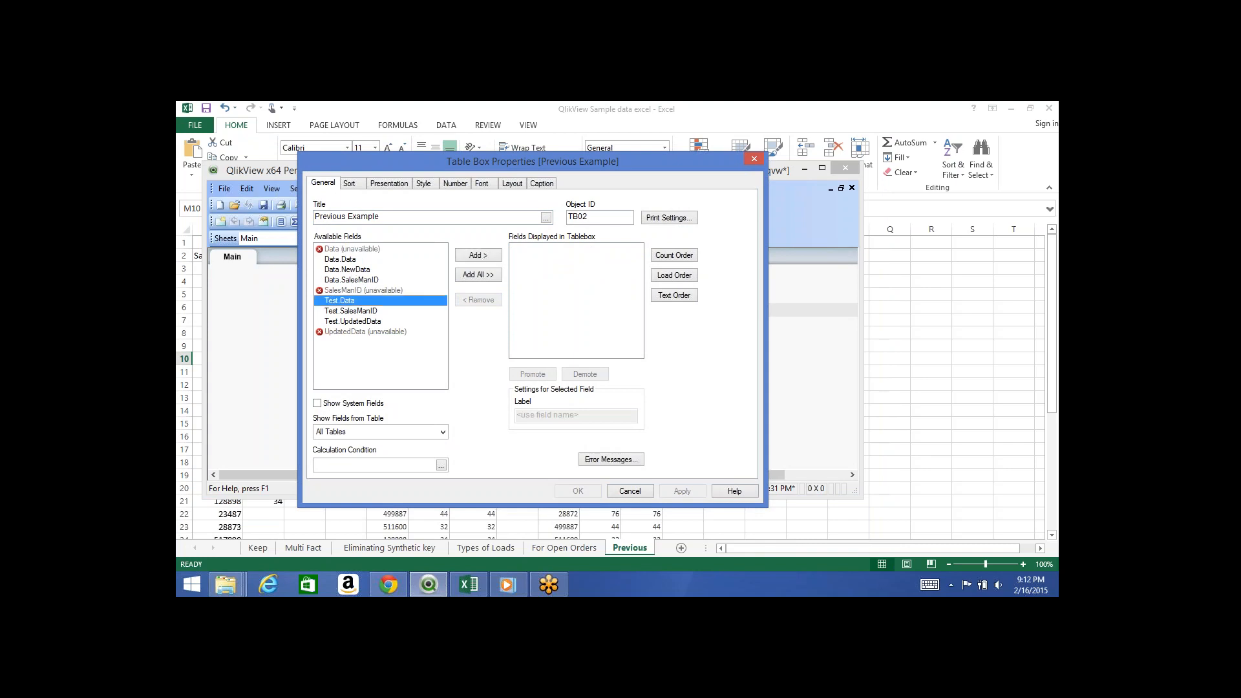
{"action": "left_click", "coordinate": [350, 311], "text": "ctrl"}
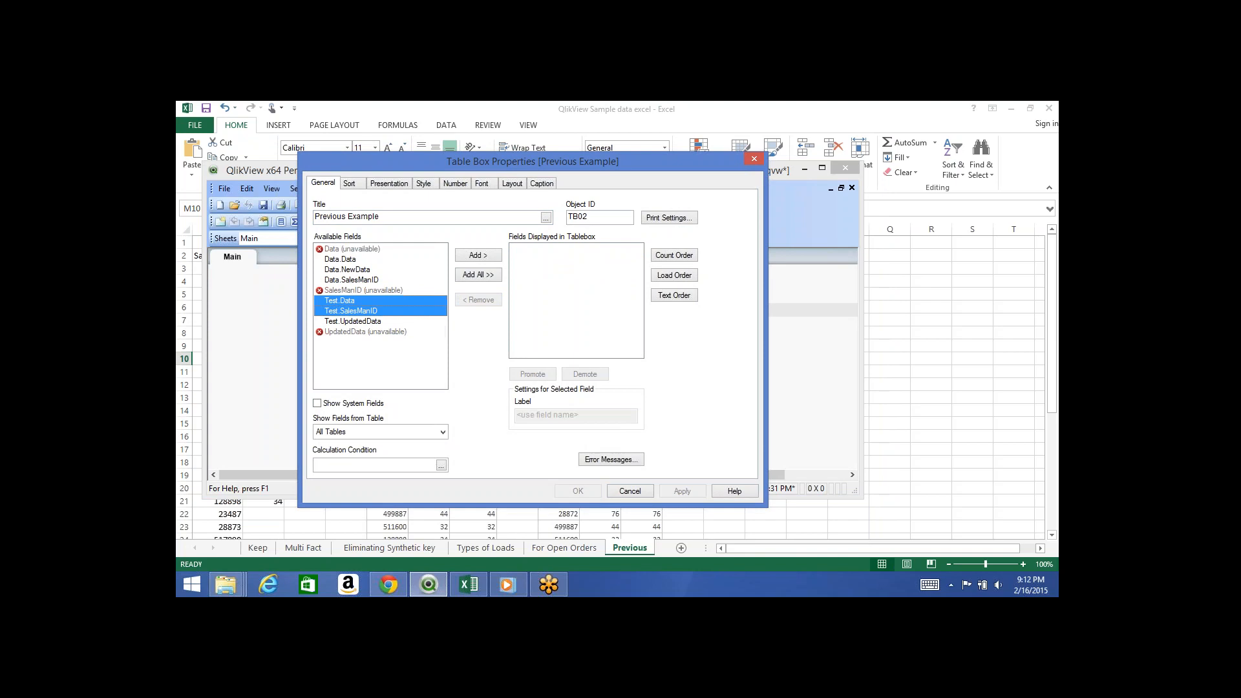
{"action": "left_click", "coordinate": [352, 321], "text": "ctrl"}
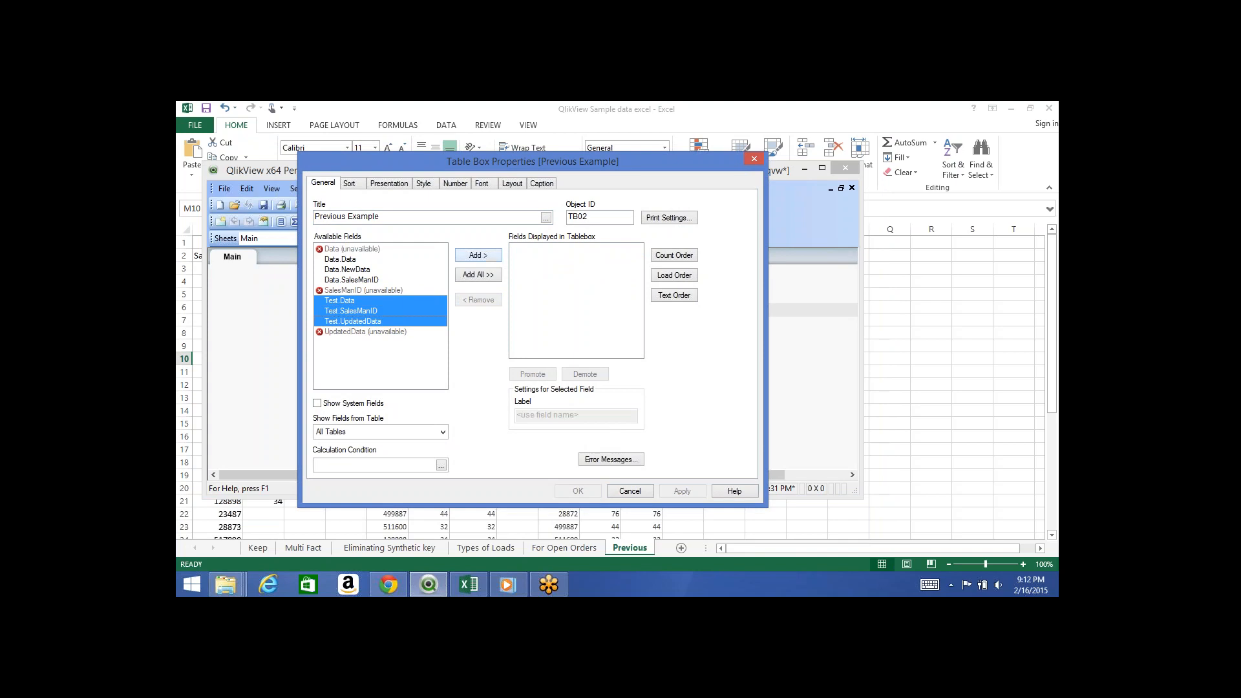
{"action": "left_click", "coordinate": [478, 255]}
{"action": "left_click", "coordinate": [546, 259]}
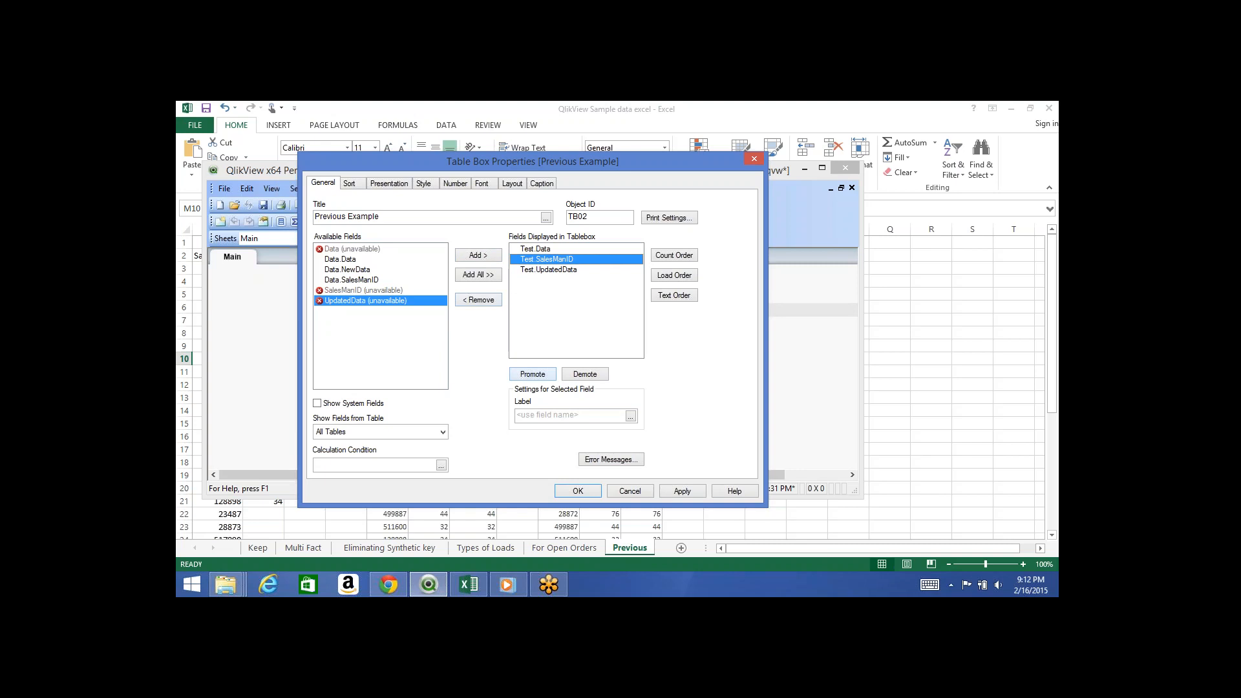
{"action": "left_click", "coordinate": [533, 374]}
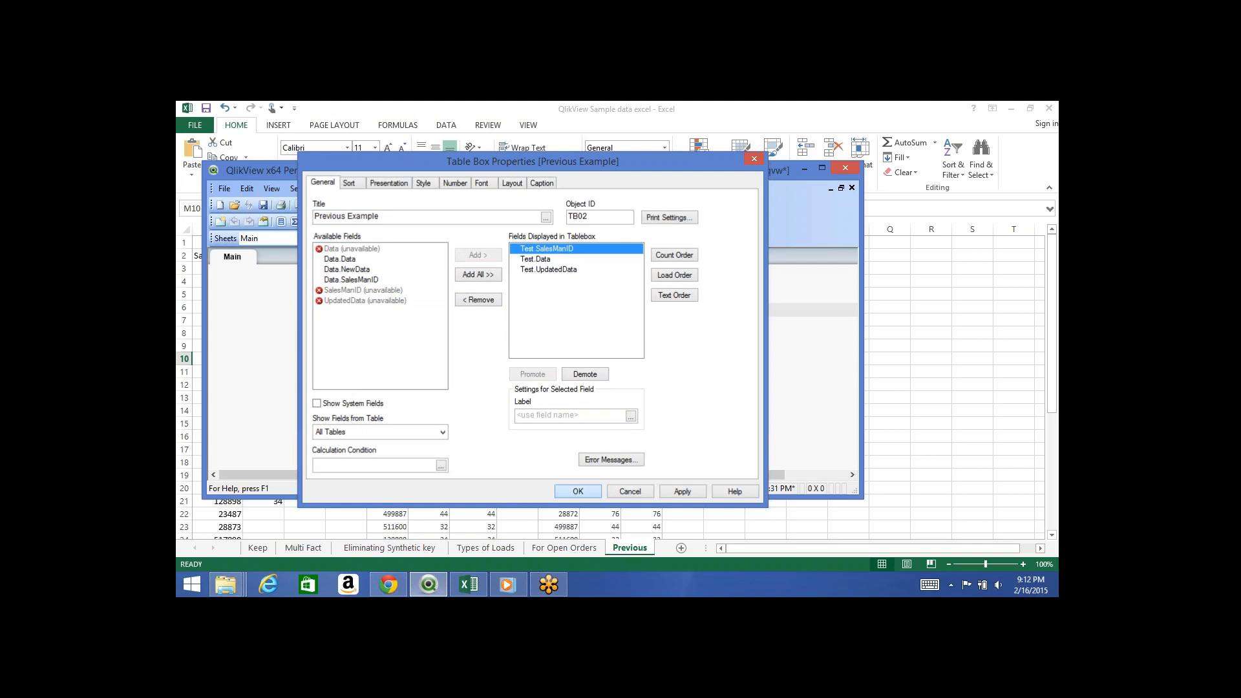
{"action": "key", "text": "Return"}
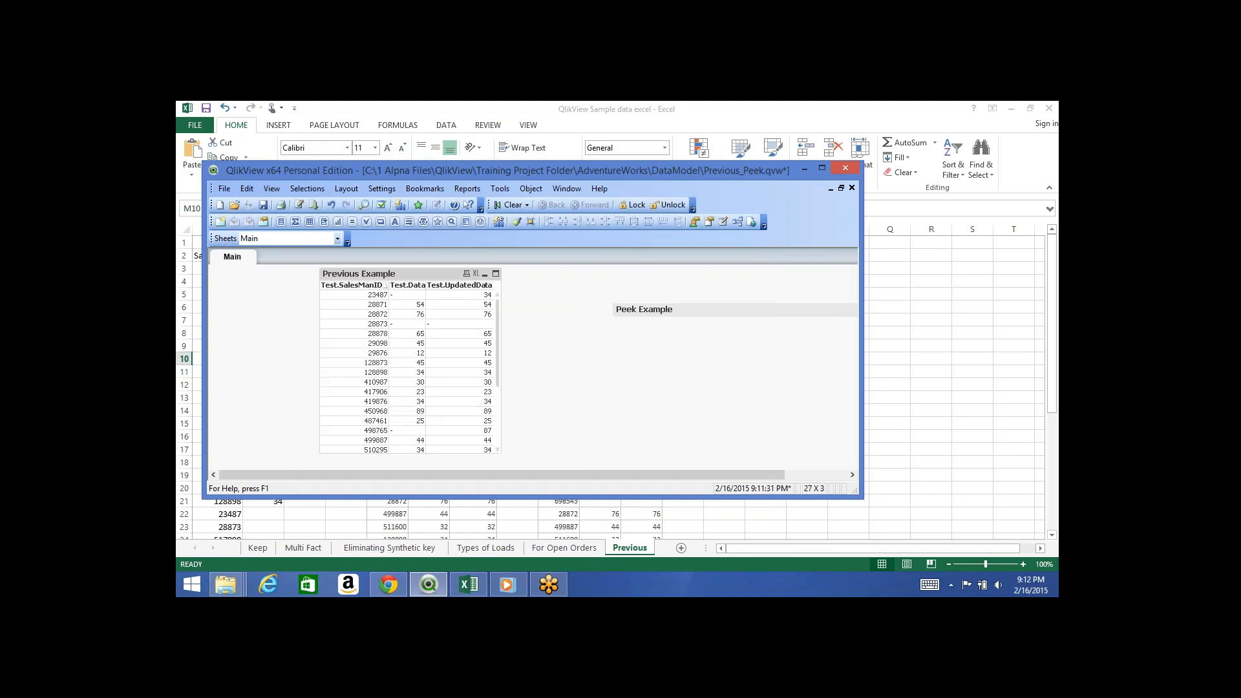
Move the Peek Example table box next to Previous Example and remove its unavailable fields SalesManID, Data and NewData.
{"action": "left_click", "coordinate": [821, 168]}
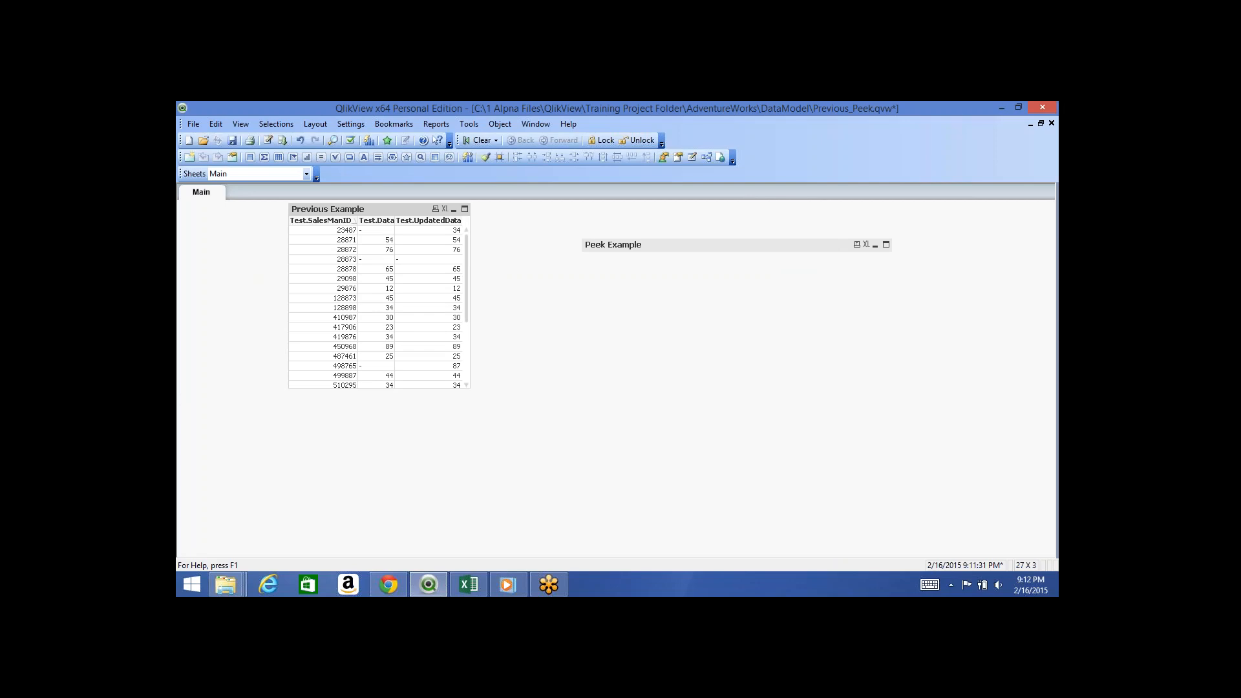
{"action": "left_click_drag", "start_coordinate": [607, 244], "coordinate": [515, 218]}
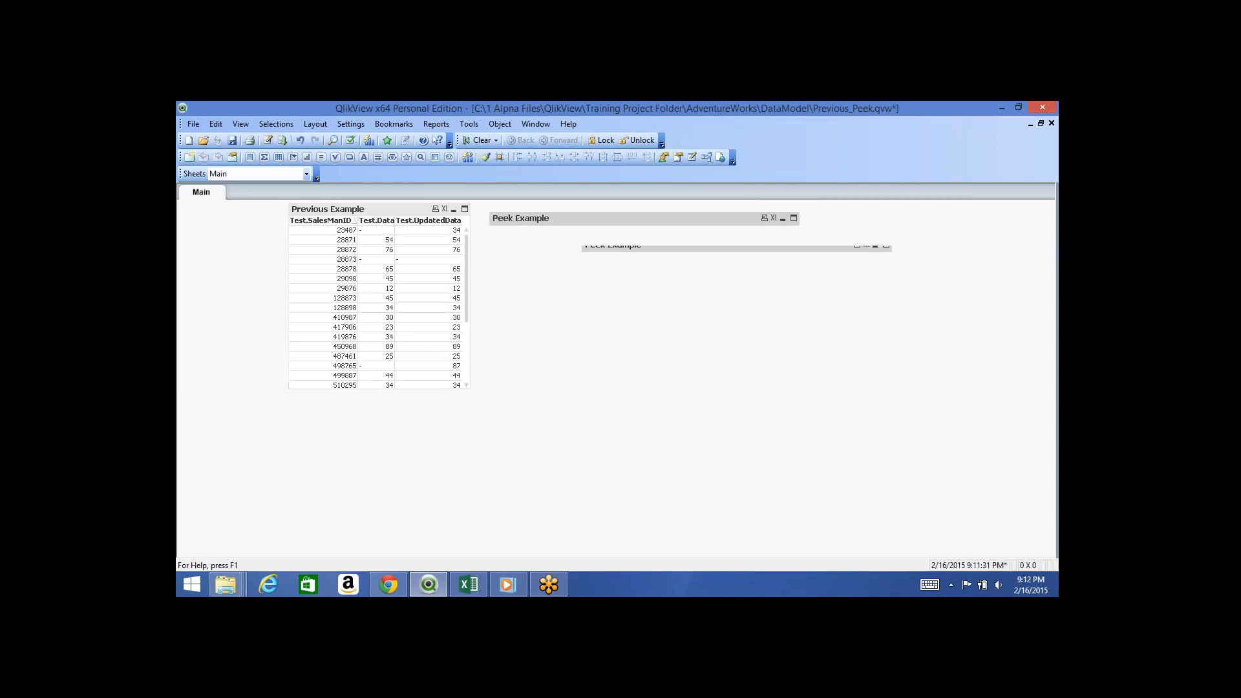
{"action": "right_click", "coordinate": [515, 218]}
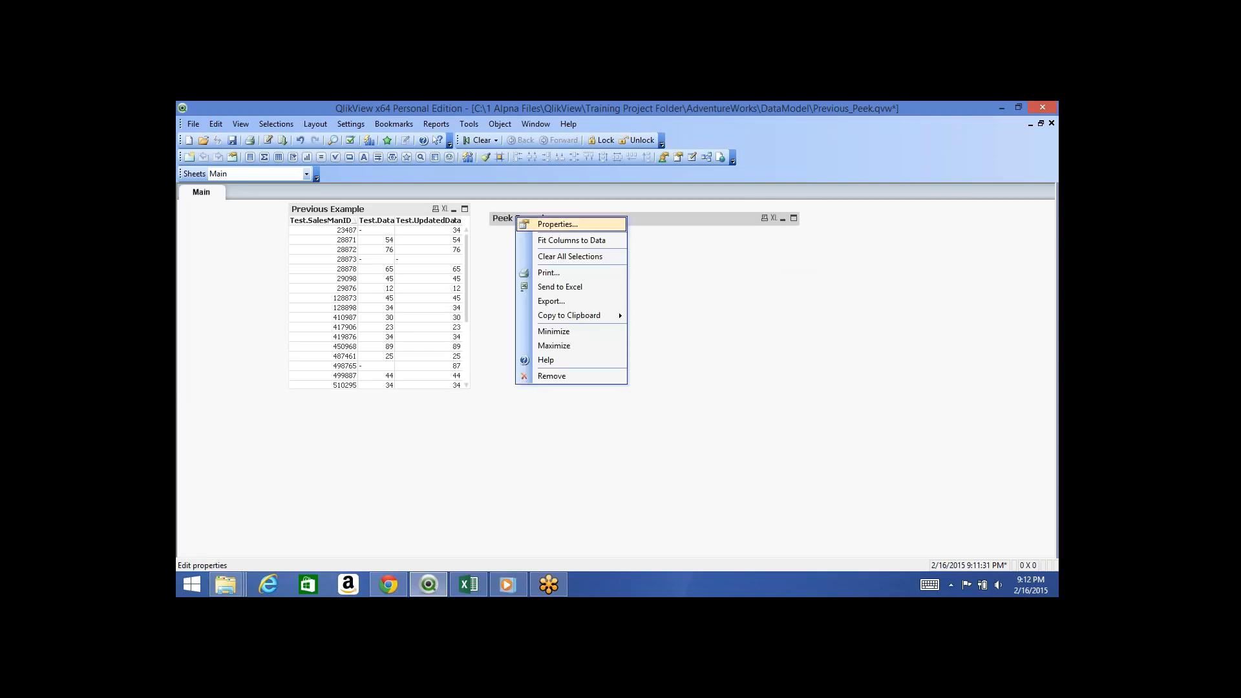
{"action": "left_click", "coordinate": [557, 224]}
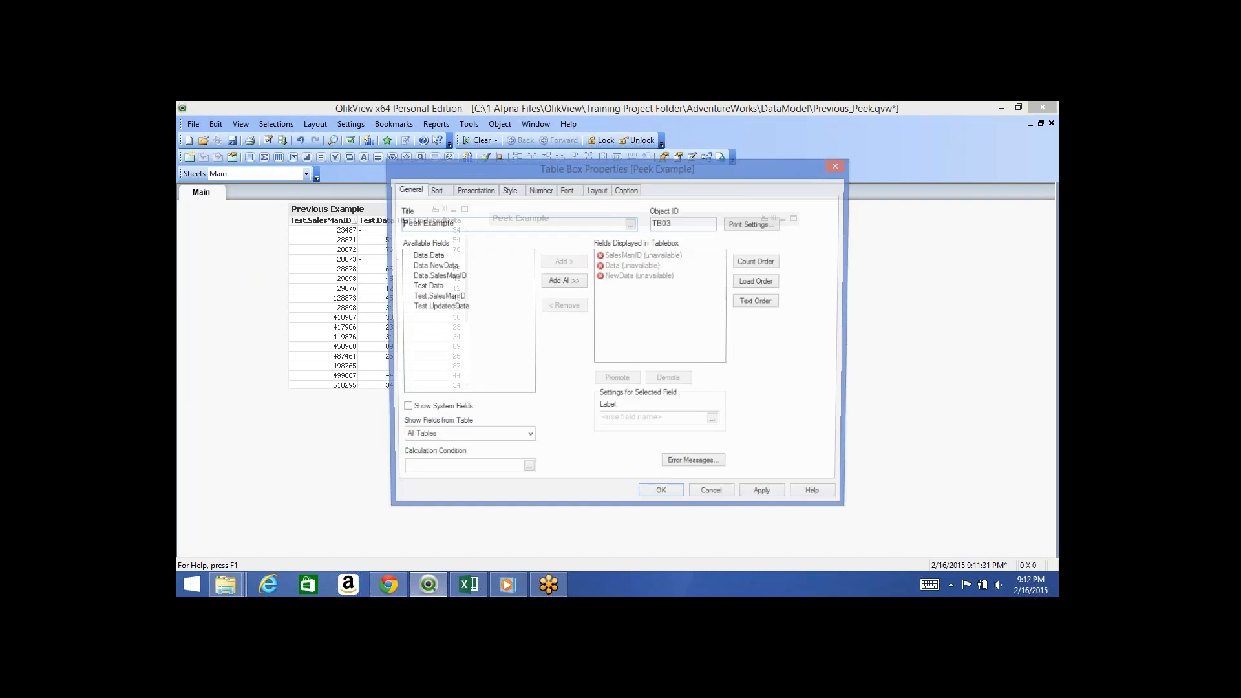
{"action": "left_click", "coordinate": [643, 255]}
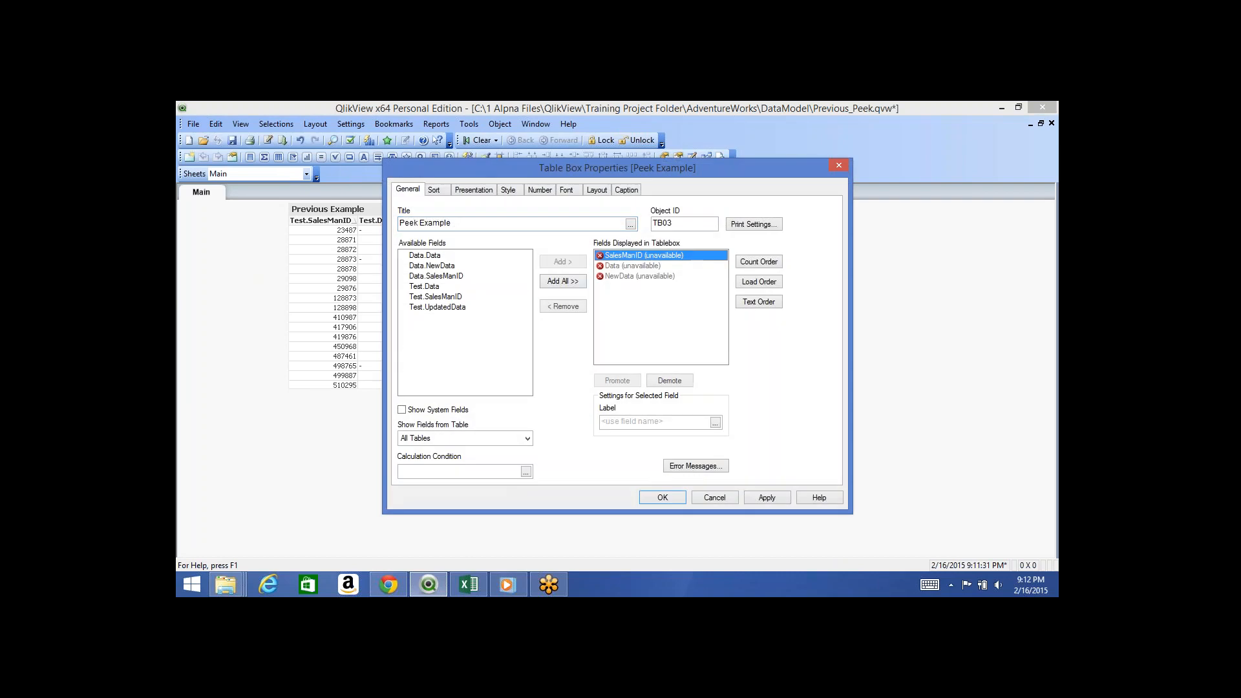
{"action": "left_click", "coordinate": [564, 306]}
{"action": "left_click", "coordinate": [632, 255]}
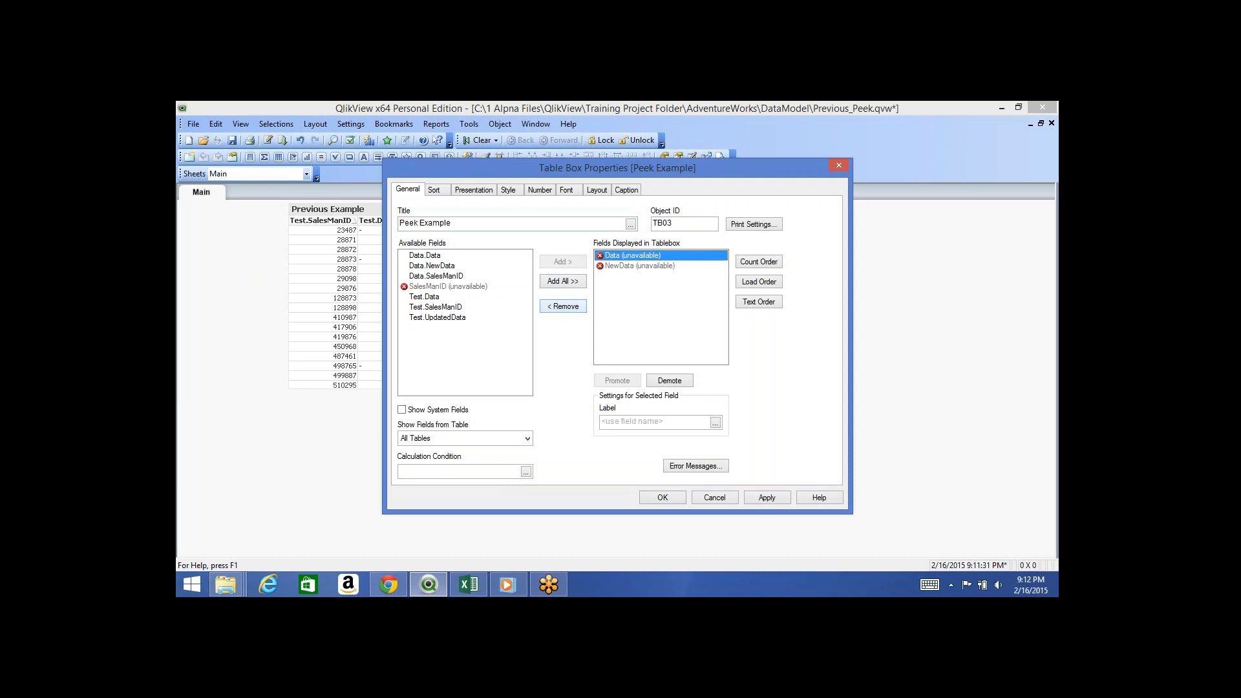
{"action": "left_click", "coordinate": [564, 306]}
{"action": "left_click", "coordinate": [636, 256]}
{"action": "left_click", "coordinate": [563, 307]}
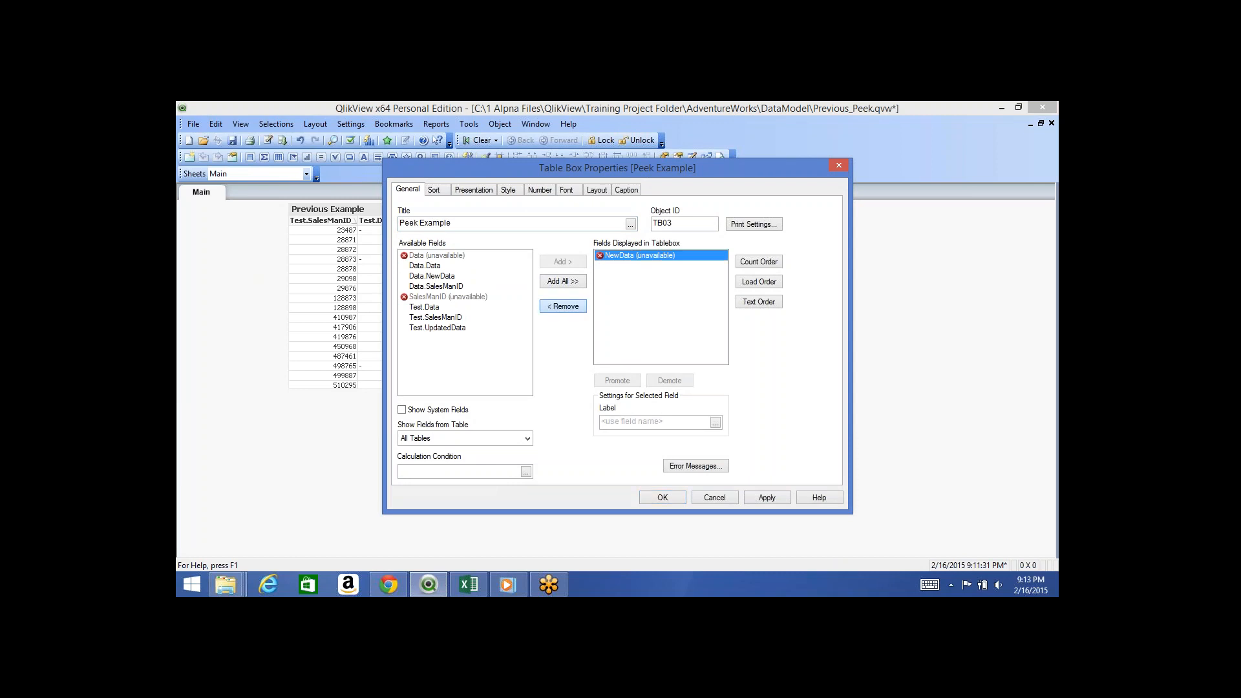
Add Data.Data, Data.NewData and Data.SalesManID to the Peek Example table box, with Data.SalesManID promoted to first place.
{"action": "left_click", "coordinate": [428, 266]}
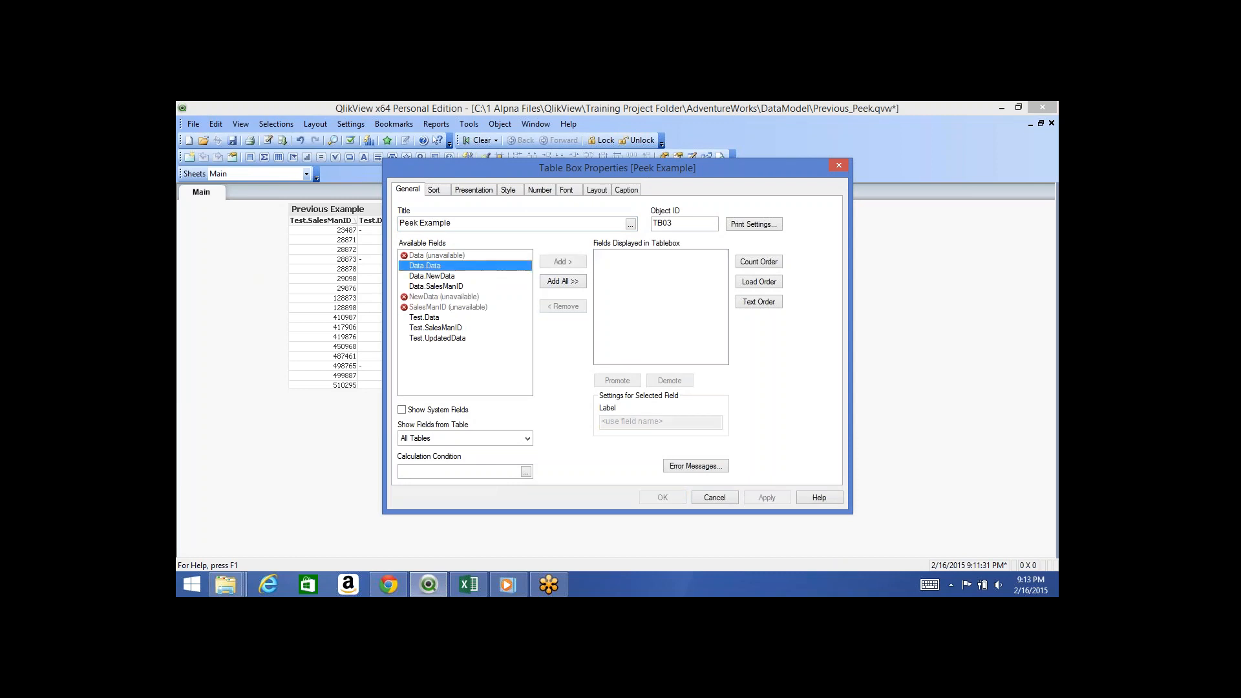
{"action": "left_click", "coordinate": [432, 276], "text": "ctrl"}
{"action": "left_click", "coordinate": [436, 286], "text": "ctrl"}
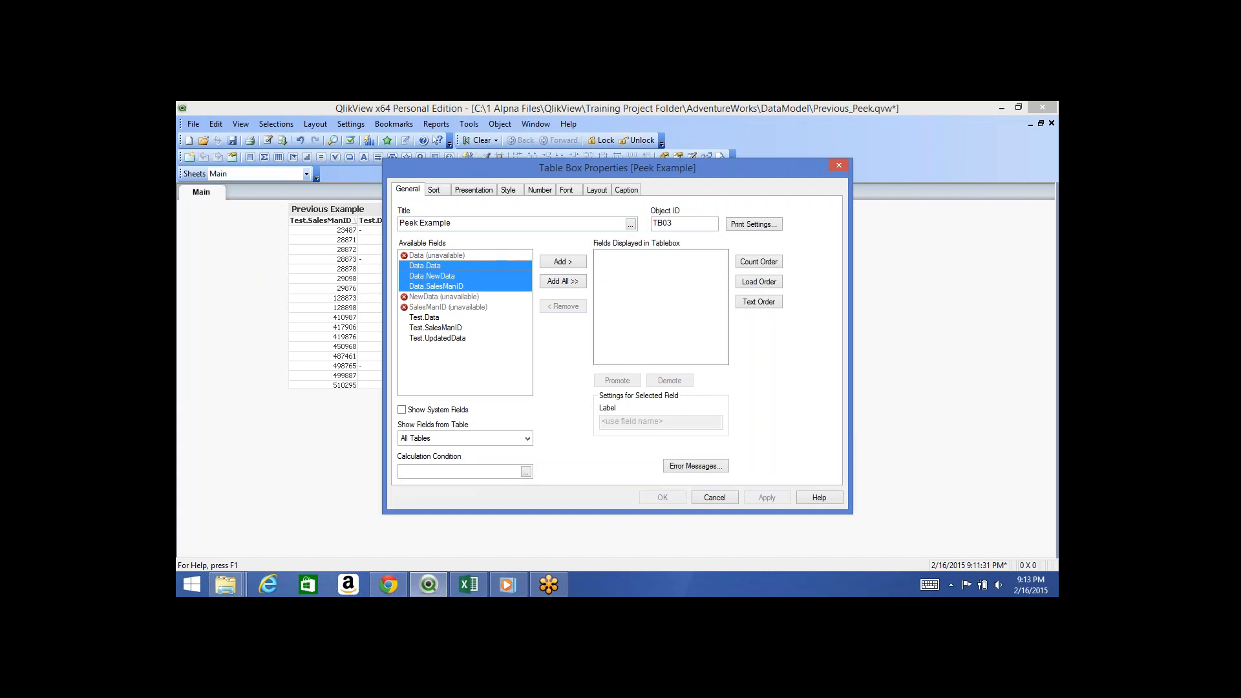
{"action": "left_click", "coordinate": [562, 261]}
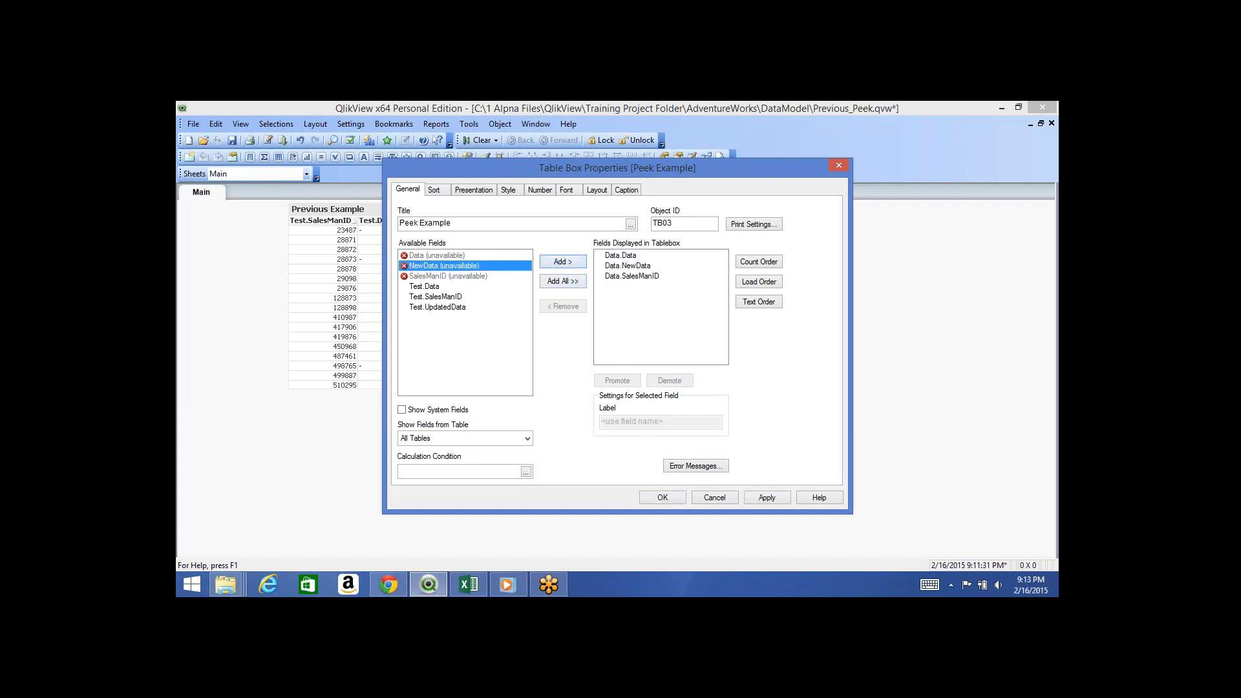
{"action": "left_click", "coordinate": [631, 276]}
{"action": "left_click", "coordinate": [617, 380]}
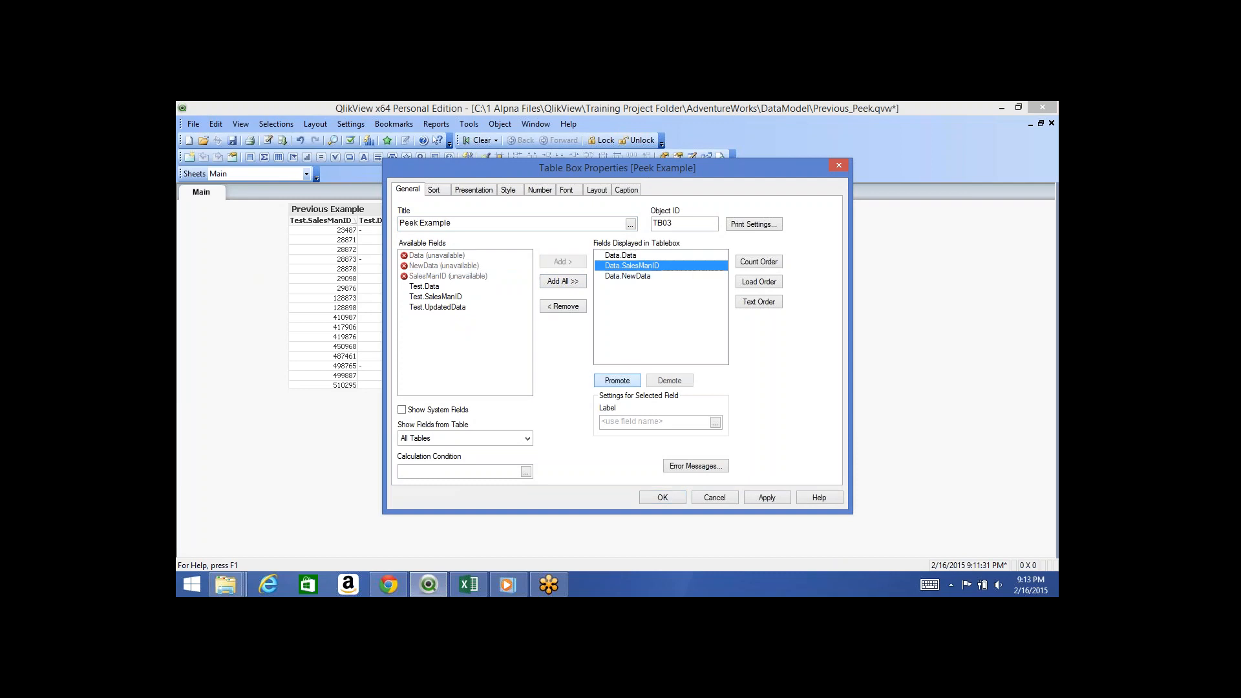
{"action": "left_click", "coordinate": [617, 381]}
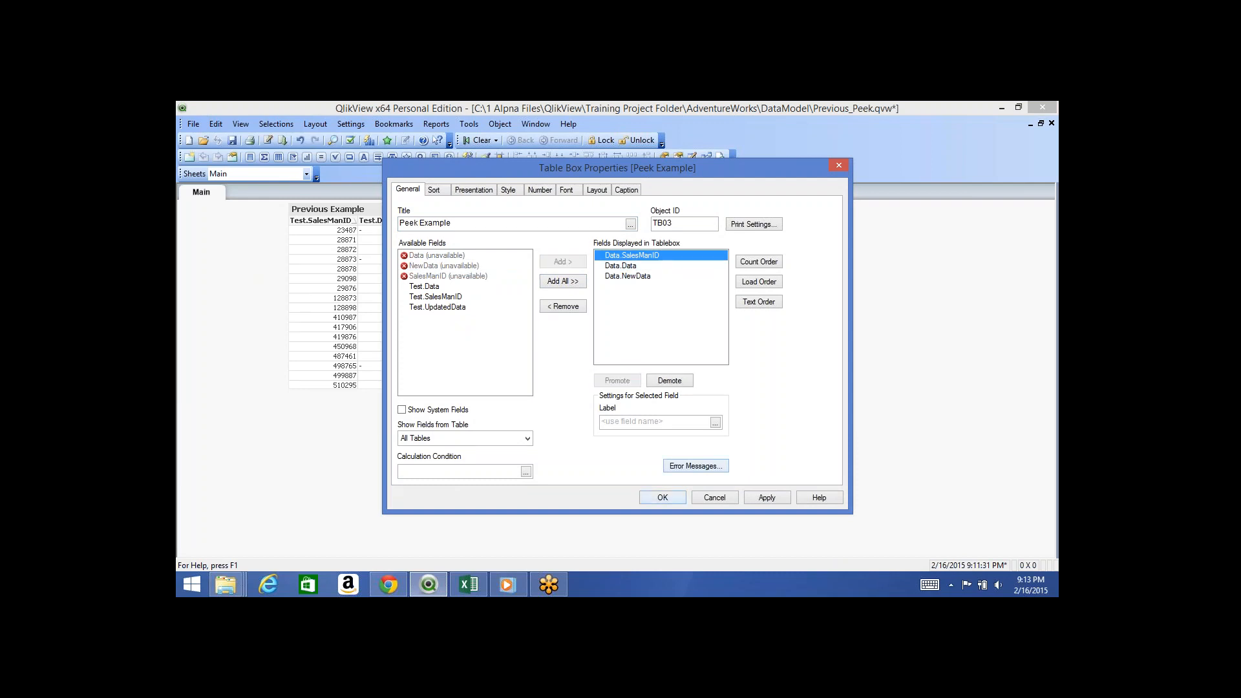
{"action": "left_click", "coordinate": [666, 497]}
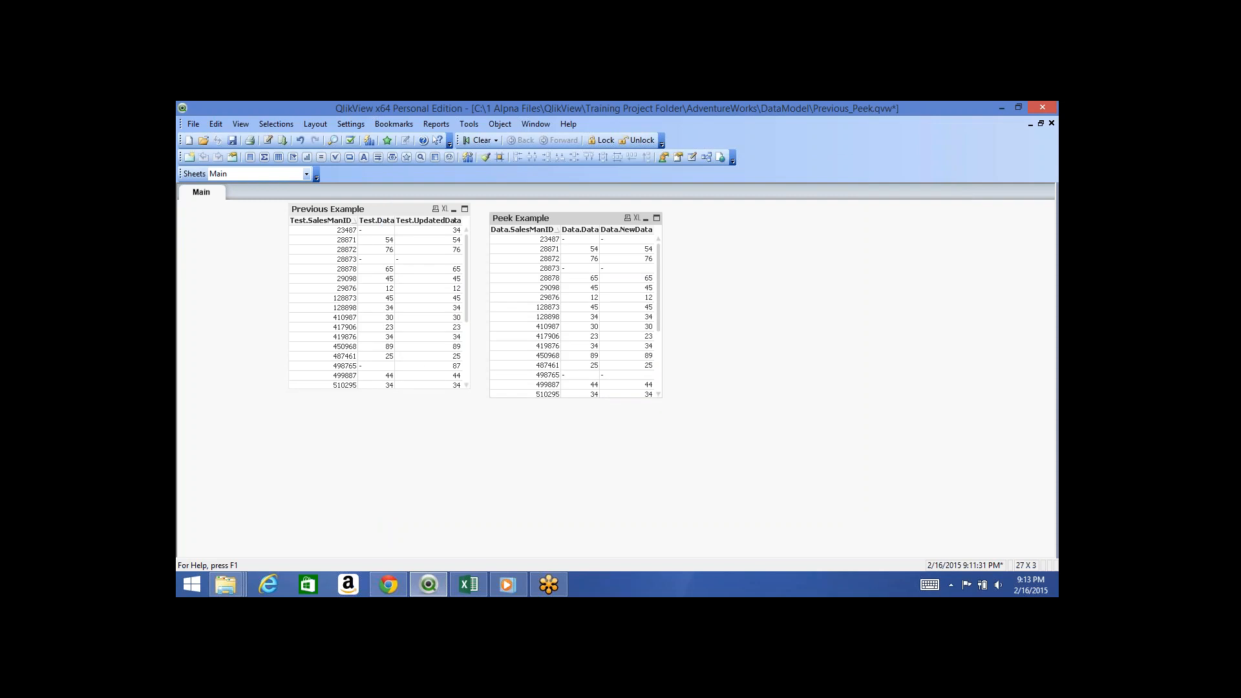
Turn off sorting by numeric value for Data.SalesManID in the Peek Example table box.
{"action": "right_click", "coordinate": [571, 214]}
{"action": "left_click", "coordinate": [607, 218]}
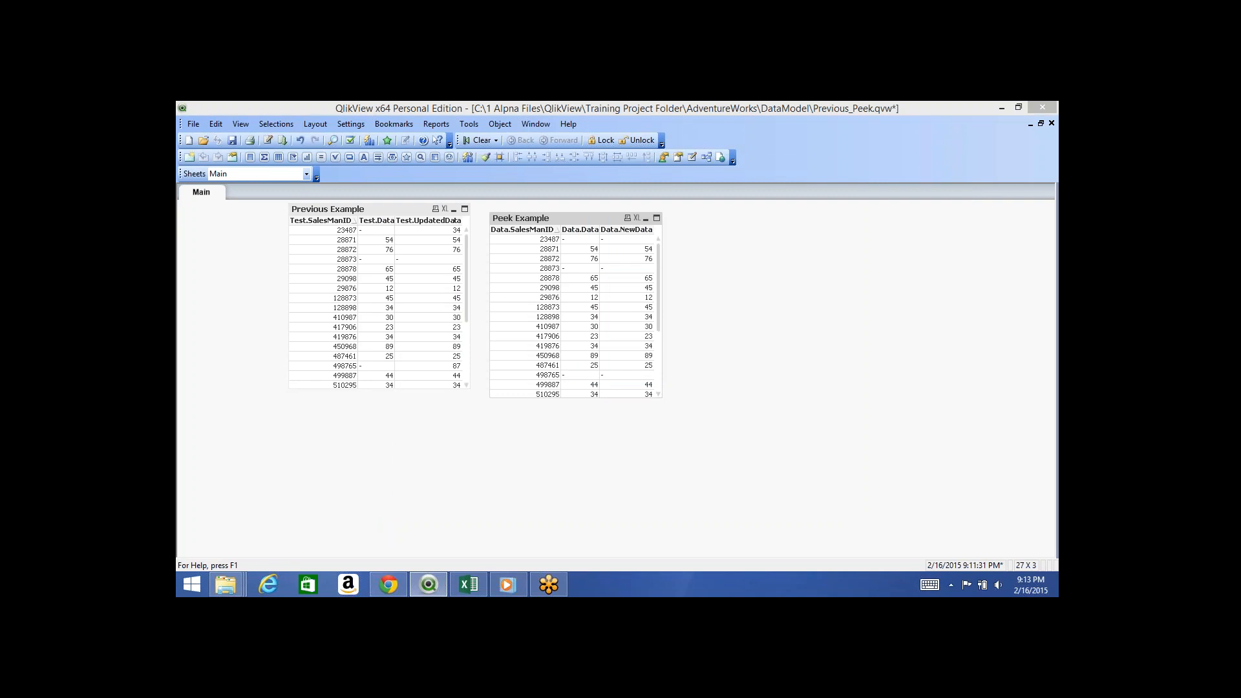
{"action": "left_click", "coordinate": [434, 190]}
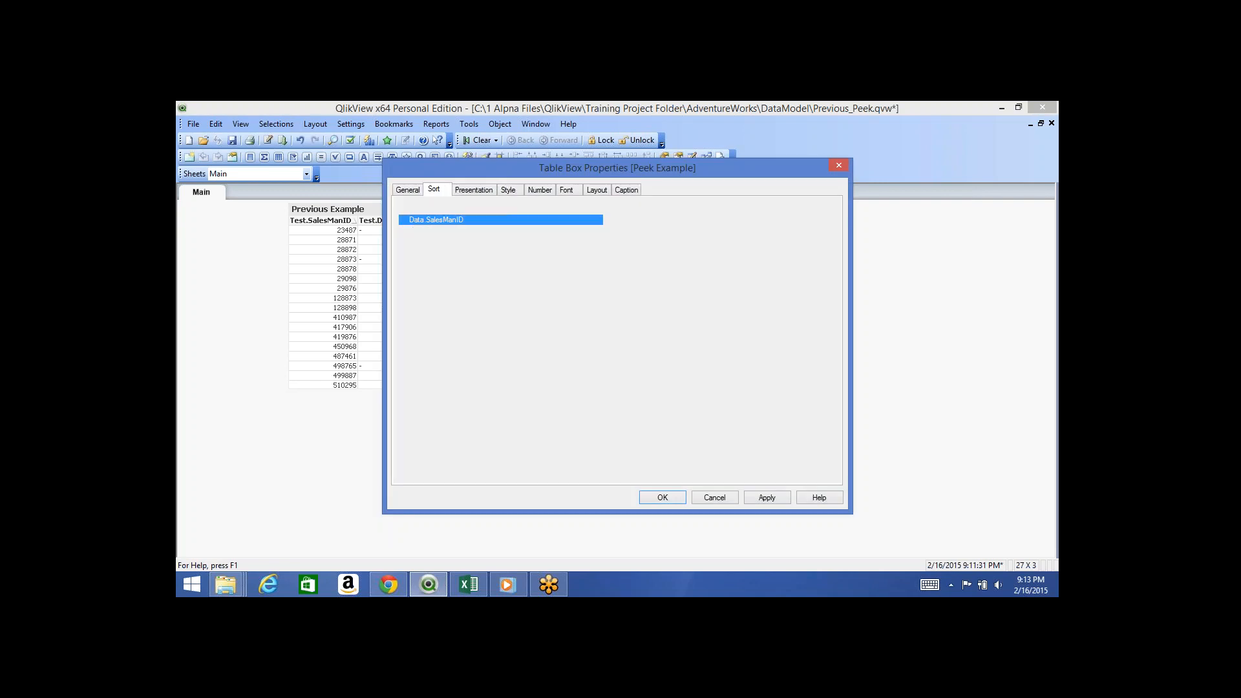
{"action": "left_click", "coordinate": [623, 284]}
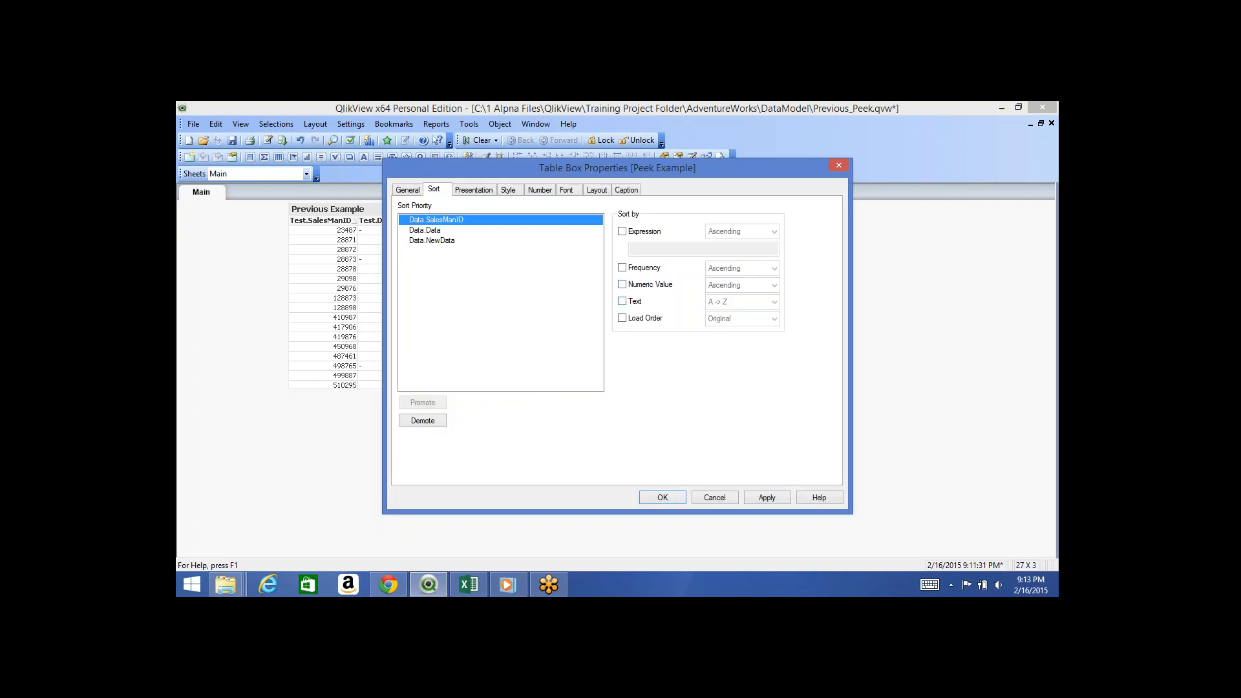
{"action": "left_click", "coordinate": [662, 497]}
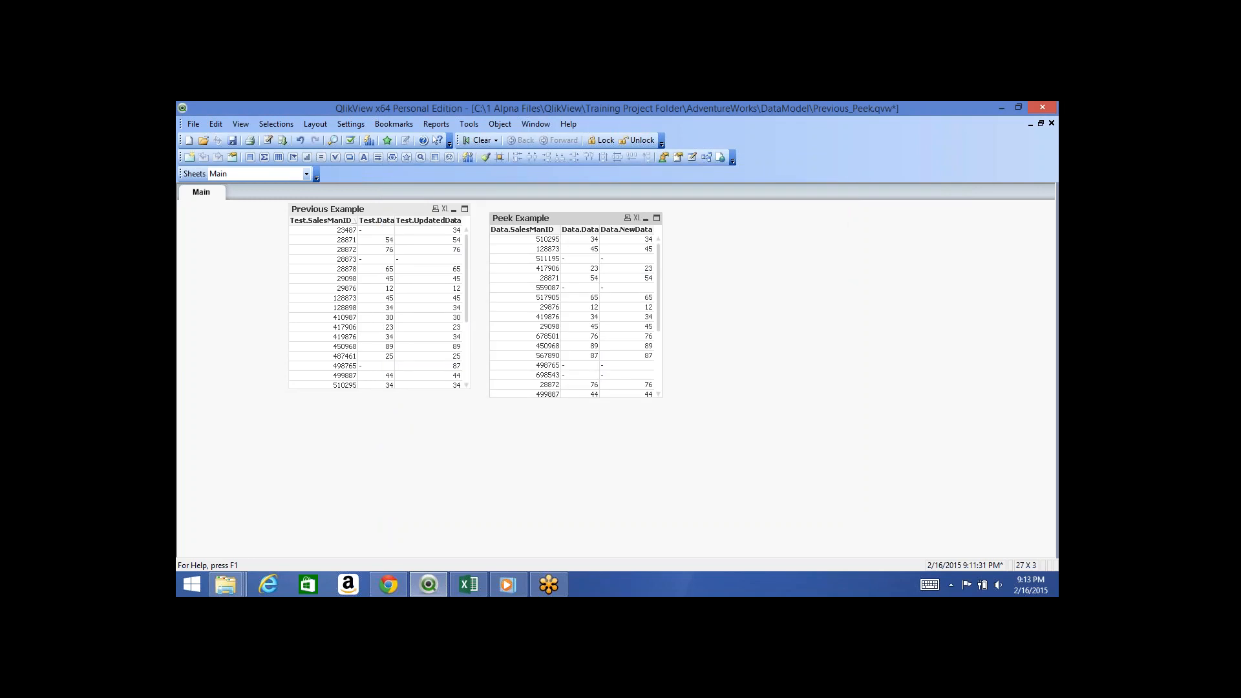
Turn off sorting by numeric value for Test.SalesManID in the Previous Example table box.
{"action": "right_click", "coordinate": [400, 210]}
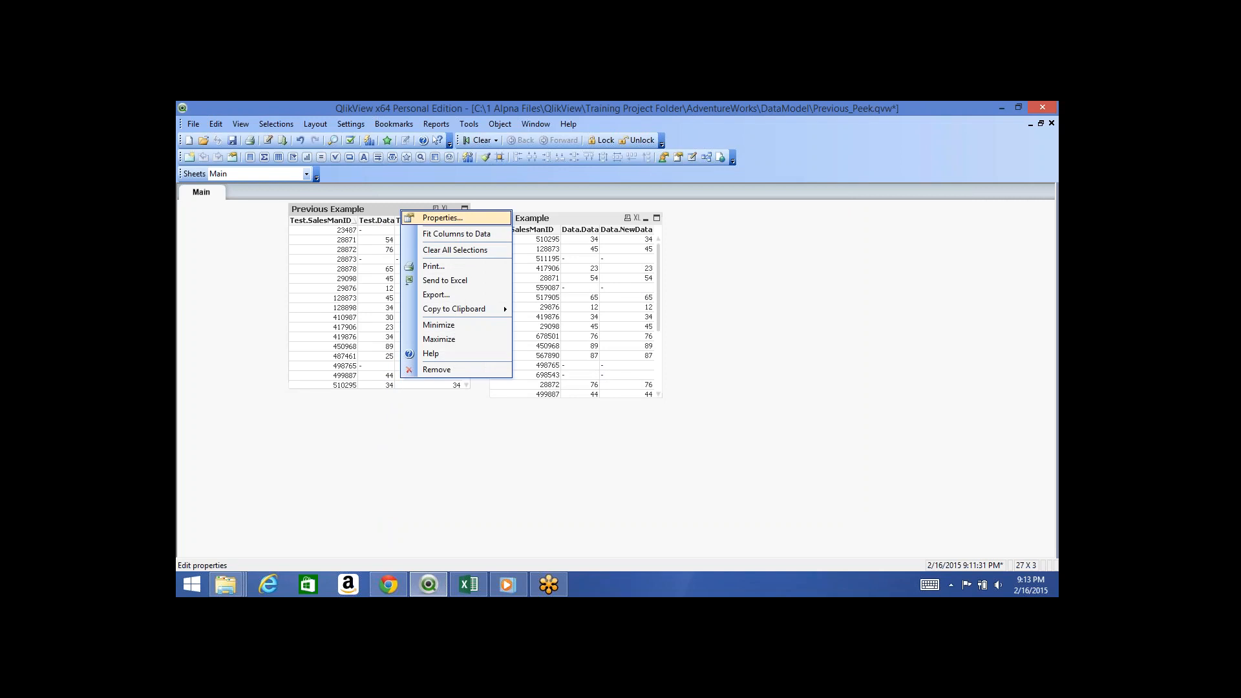
{"action": "left_click", "coordinate": [443, 218]}
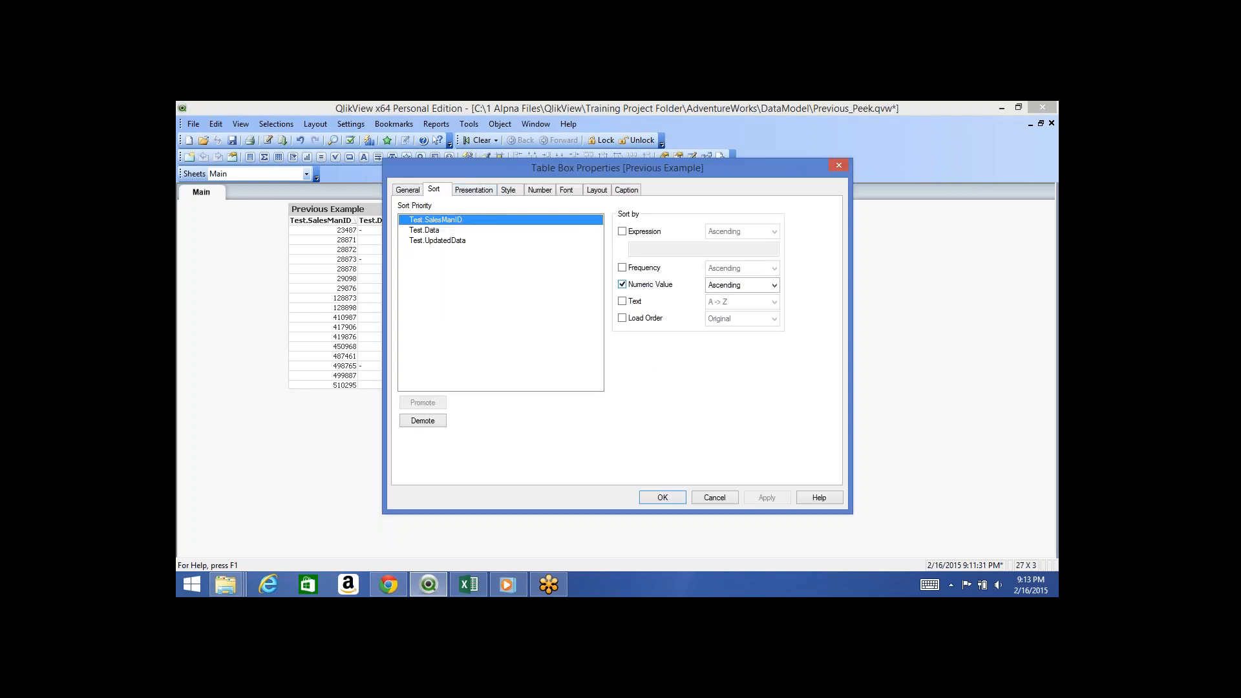
{"action": "left_click", "coordinate": [622, 284]}
{"action": "left_click", "coordinate": [663, 497]}
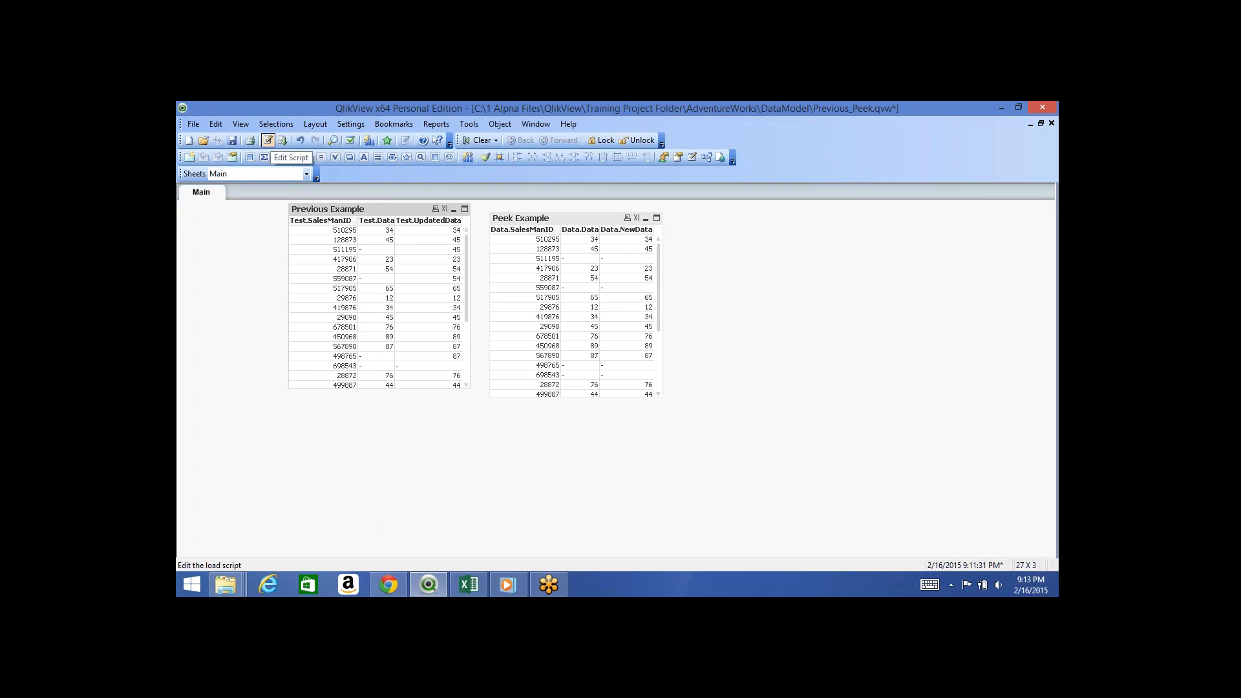
Review the load script of Previous_Peek.qvw, comparing the Previous expression in the Main section with the Peek expression in the Peek section.
{"action": "left_click", "coordinate": [267, 141]}
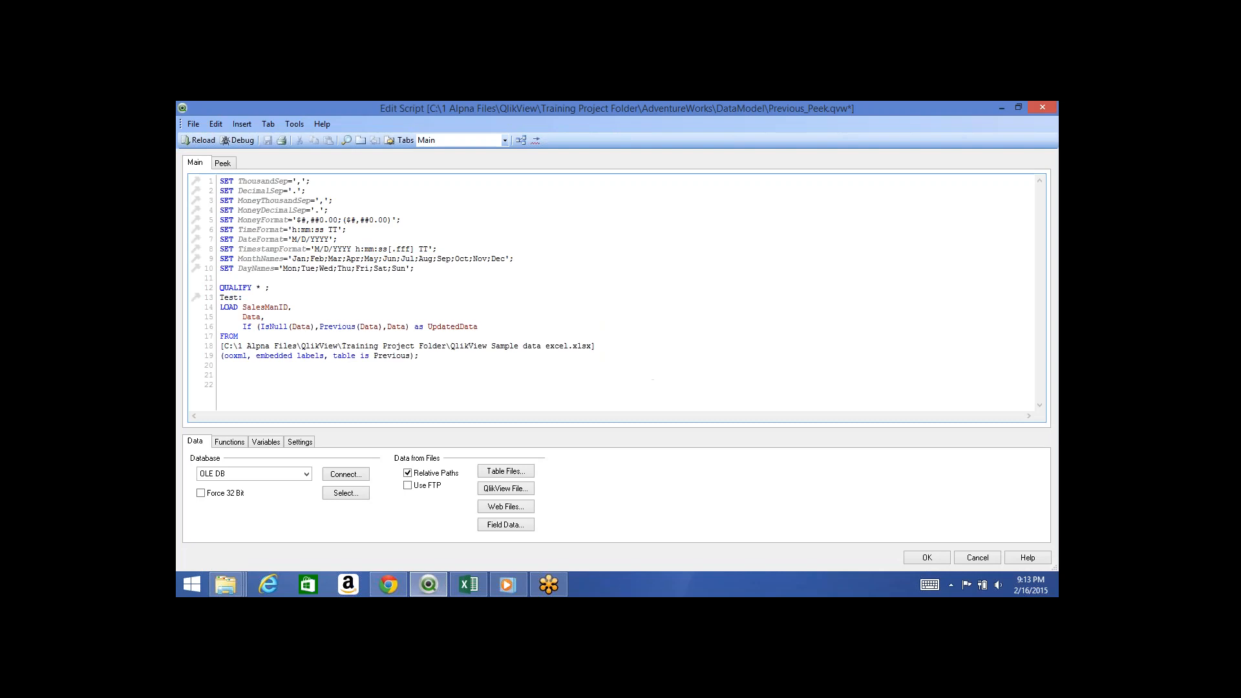
{"action": "left_click", "coordinate": [223, 164]}
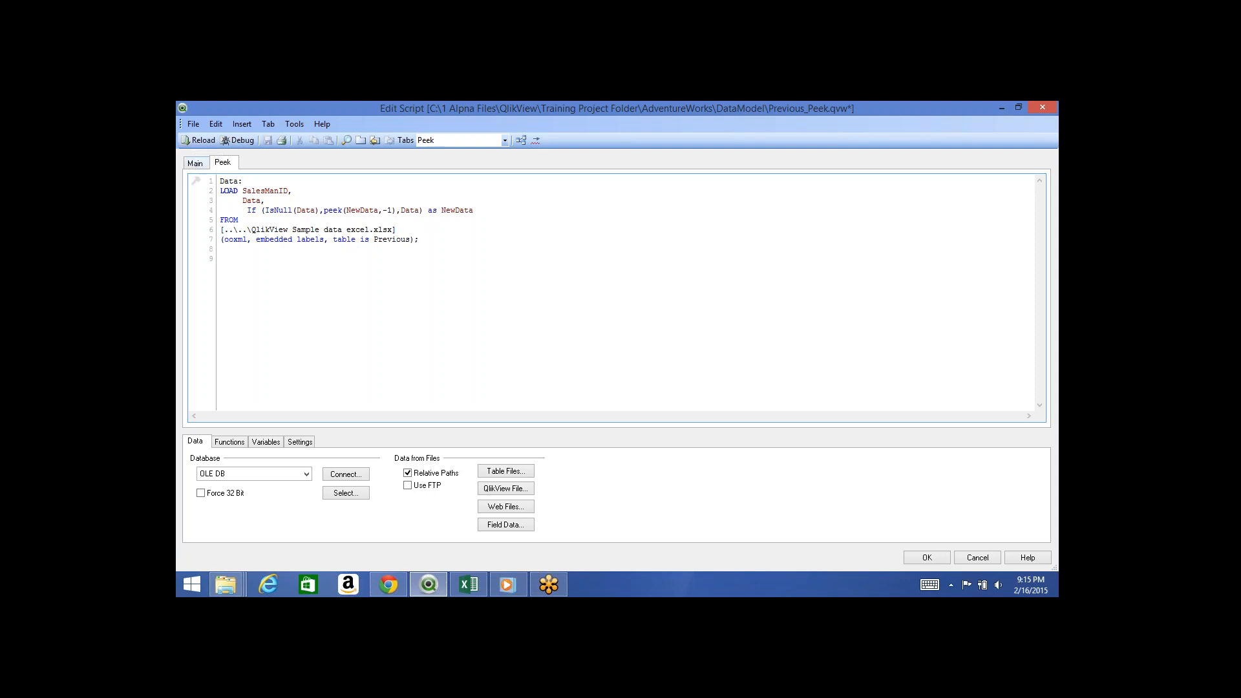
{"action": "left_click", "coordinate": [195, 163]}
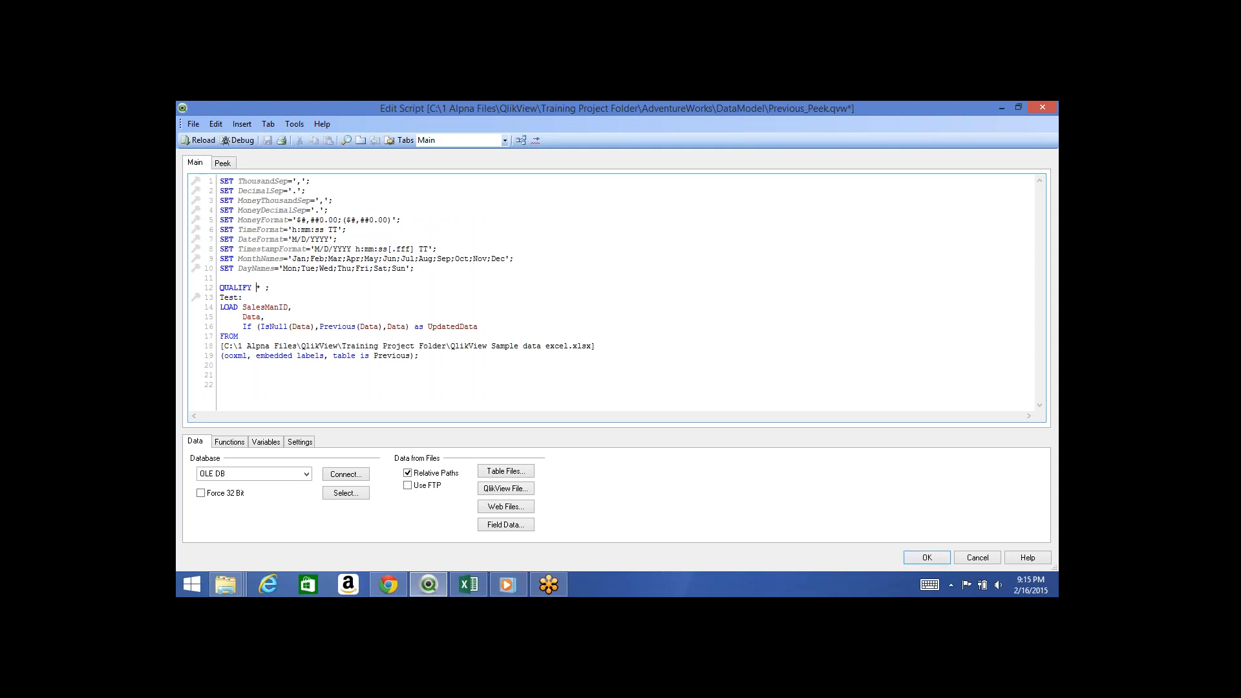
{"action": "left_click", "coordinate": [1019, 107]}
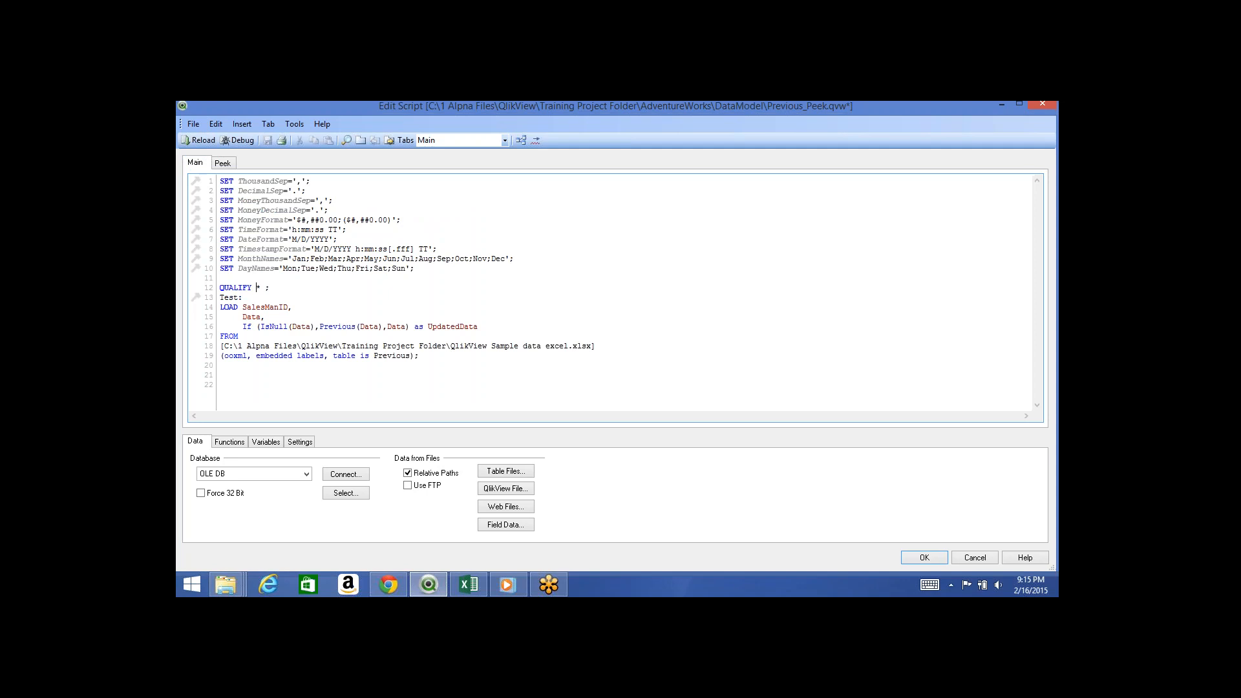
{"action": "left_click", "coordinate": [1019, 104]}
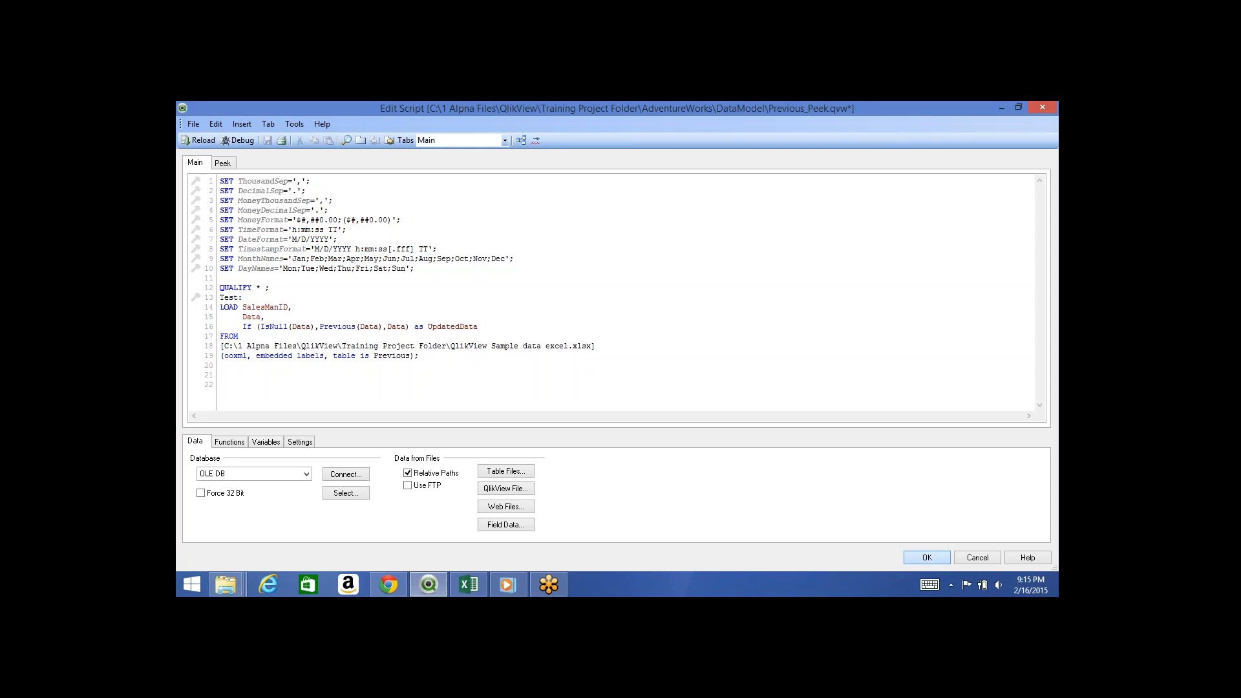
{"action": "left_click", "coordinate": [926, 558]}
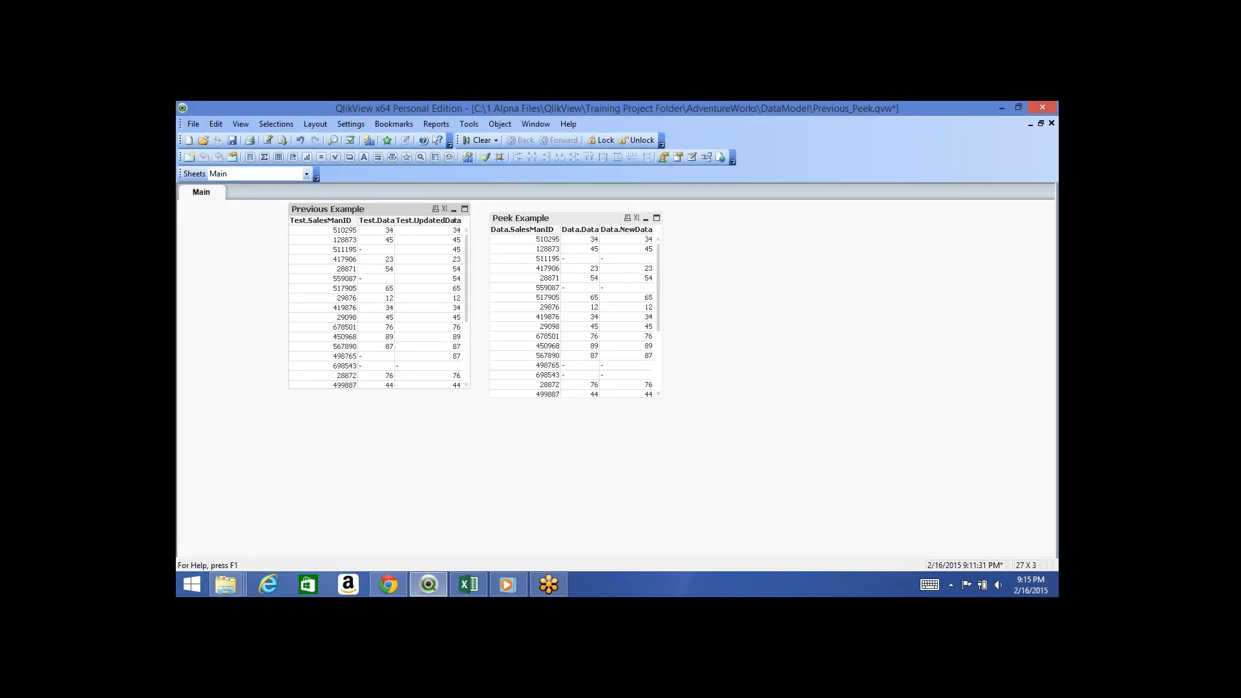
Move the Peek Example table box up close beside Previous Example and look through its rows.
{"action": "left_click_drag", "start_coordinate": [568, 218], "coordinate": [555, 207]}
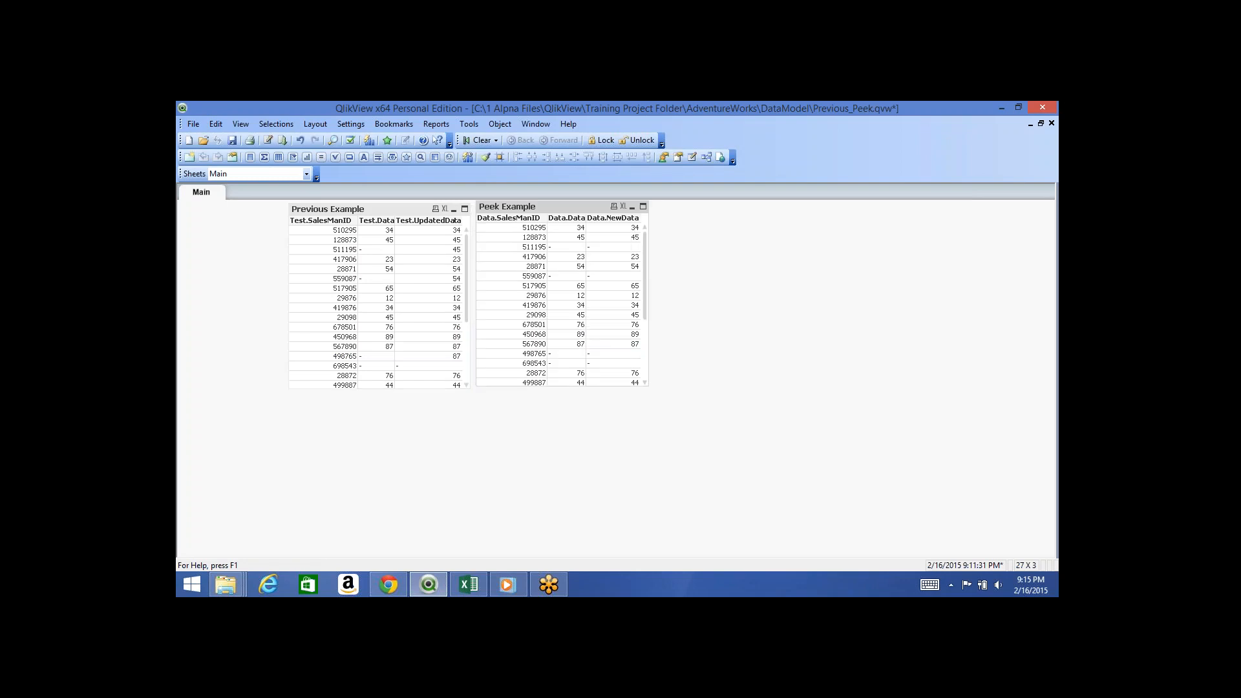
{"action": "left_click", "coordinate": [701, 275]}
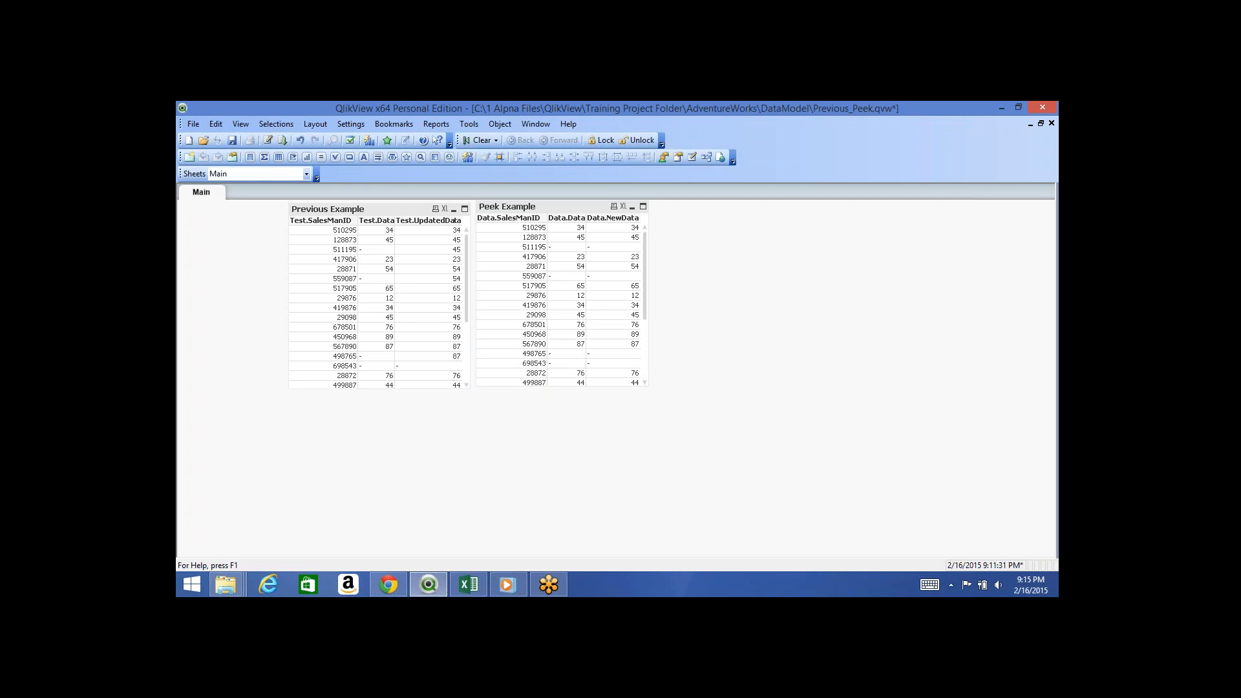
{"action": "left_click", "coordinate": [561, 206]}
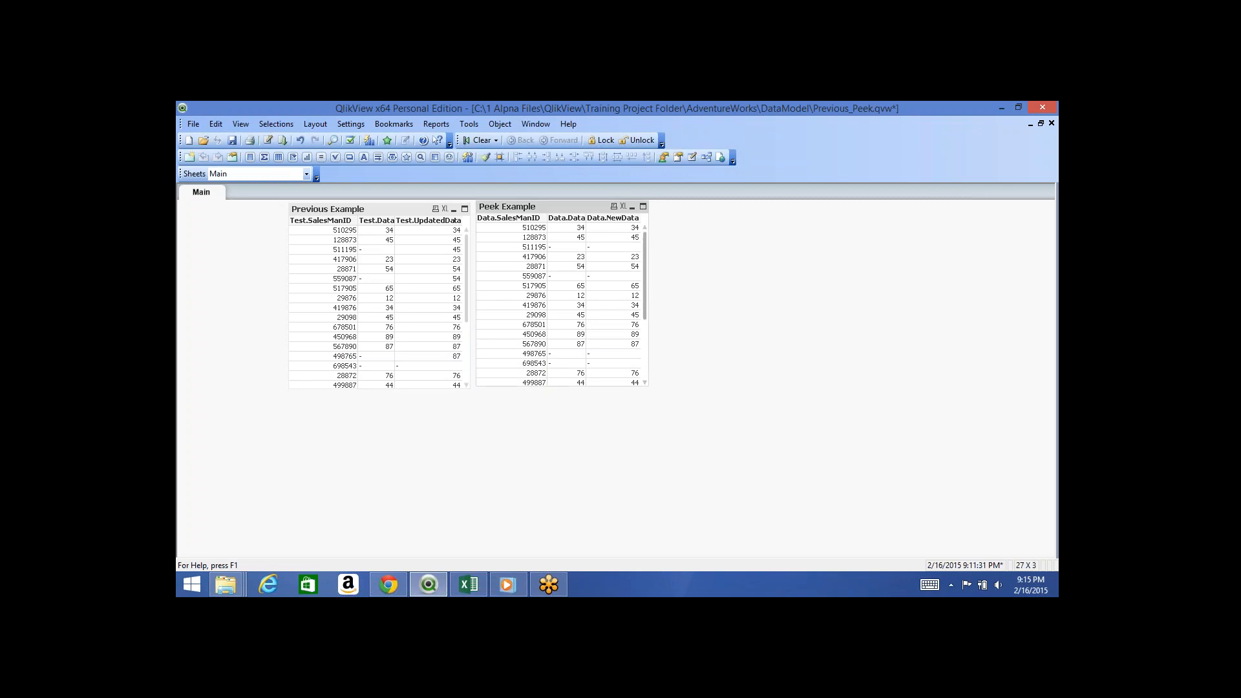
{"action": "scroll", "coordinate": [558, 303], "scroll_direction": "down", "scroll_amount": 4}
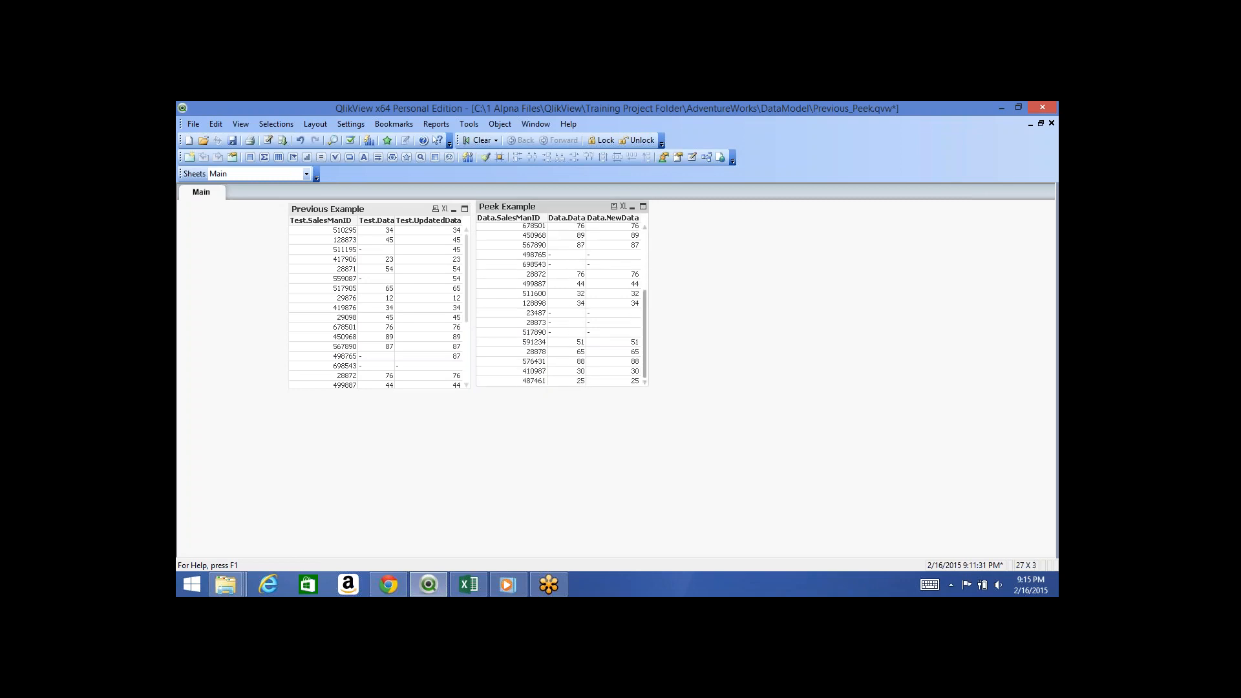
{"action": "scroll", "coordinate": [559, 303], "scroll_direction": "up", "scroll_amount": 4}
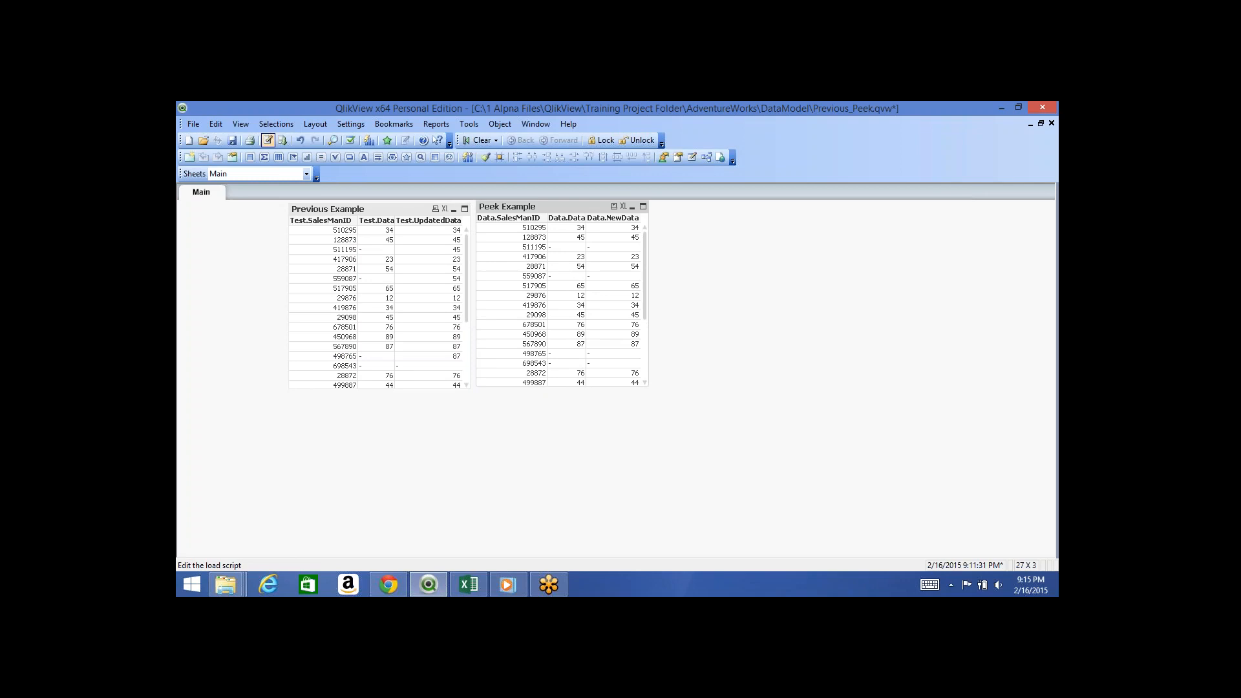
Qualify the field inside the peek function of the Peek script section as Data.NewData.
{"action": "left_click", "coordinate": [267, 140]}
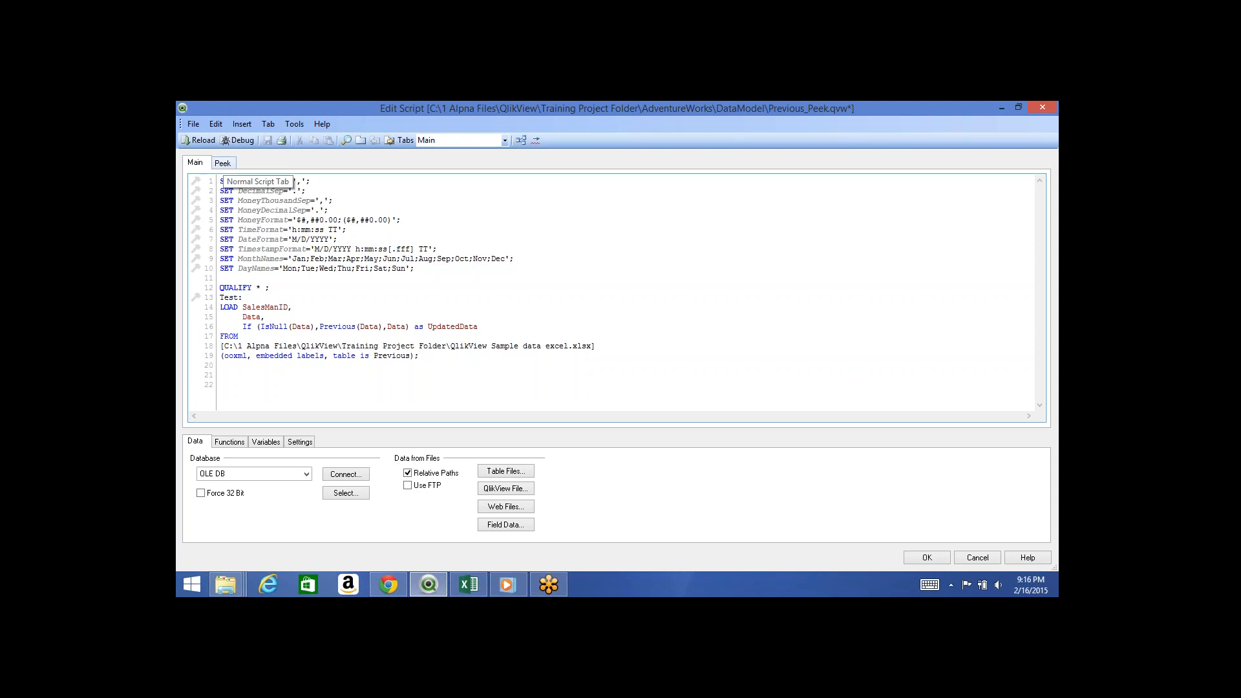
{"action": "left_click", "coordinate": [223, 163]}
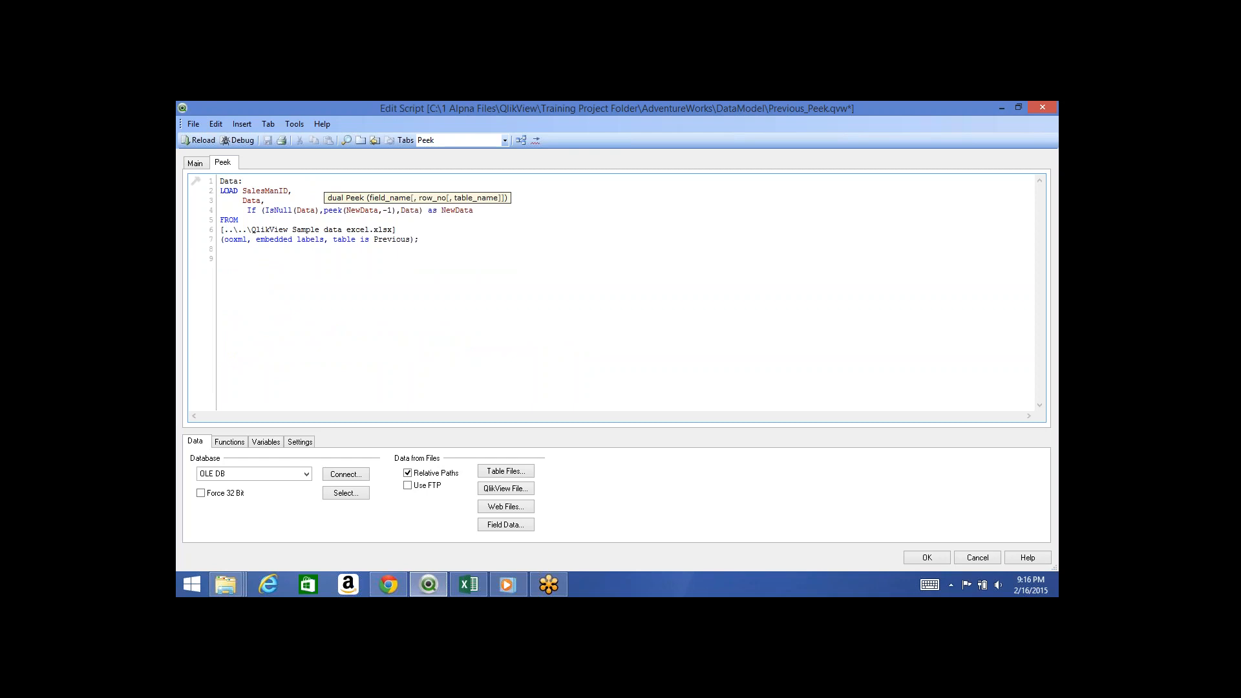
{"action": "type", "text": "Data."}
{"action": "left_click", "coordinate": [221, 258]}
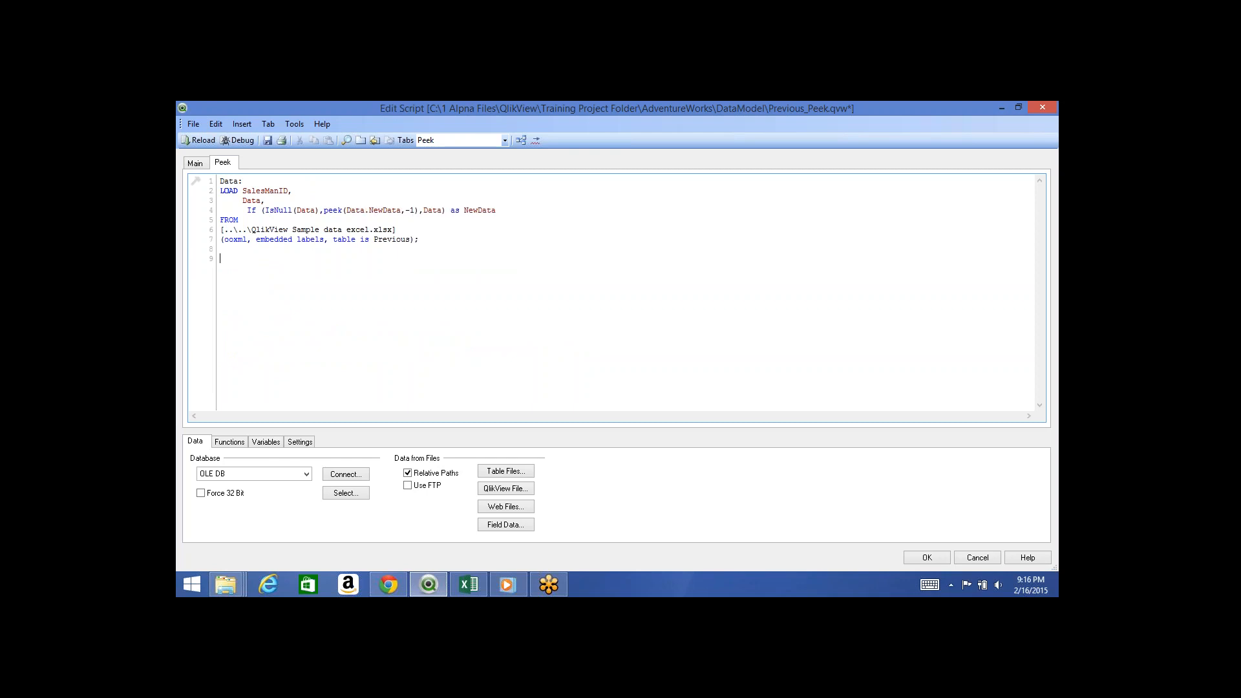
Save the document, reload the script and close the dialogs that follow.
{"action": "key", "text": "ctrl+s"}
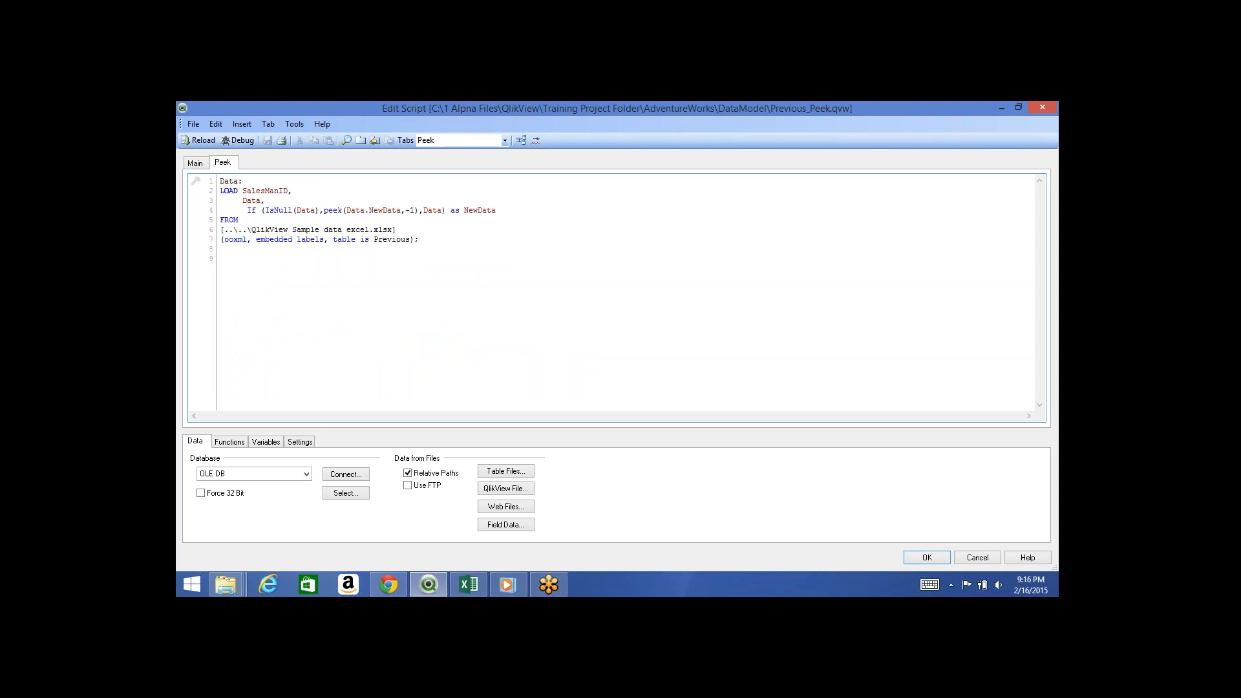
{"action": "key", "text": "ctrl+r"}
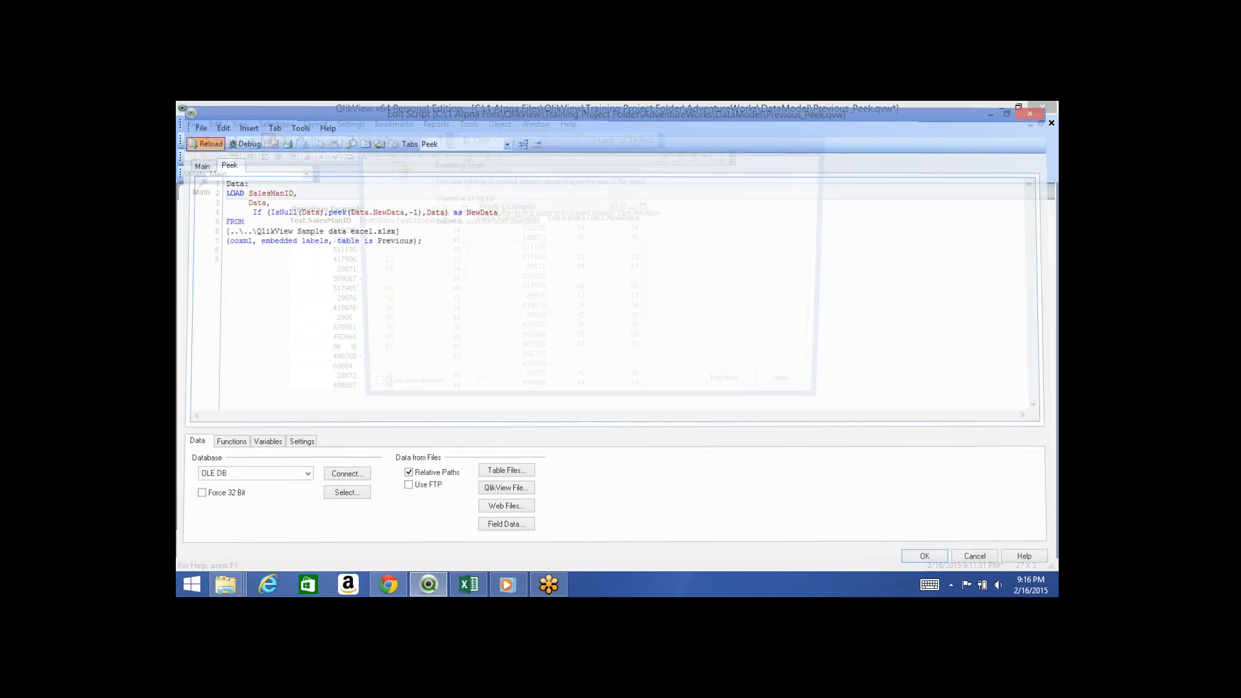
{"action": "key", "text": "Return"}
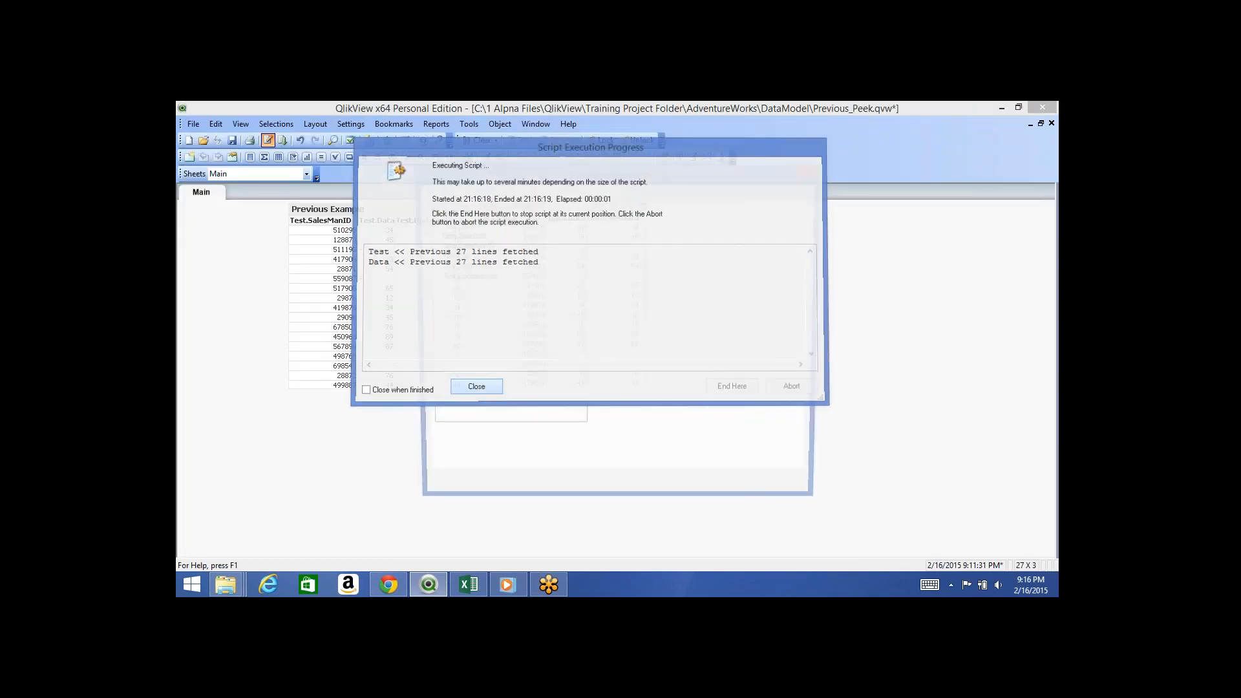
{"action": "key", "text": "Return"}
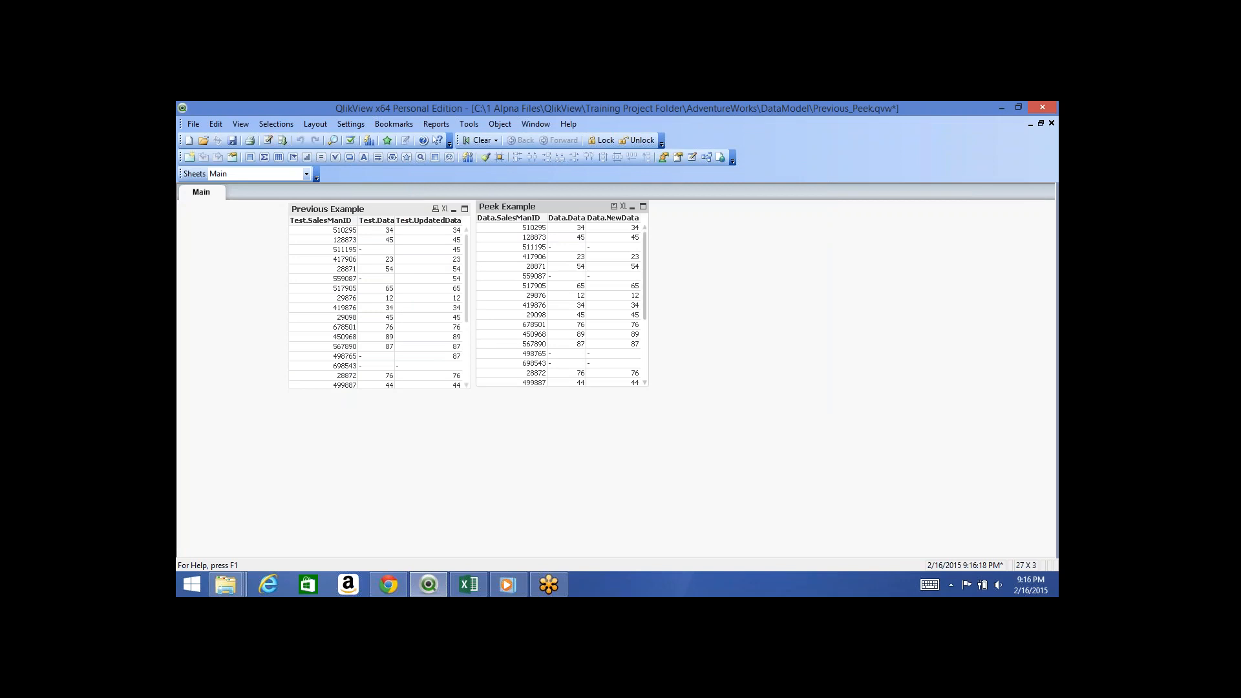
Check the Data.NewData values throughout the Peek Example table box against the Previous Example results.
{"action": "scroll", "coordinate": [561, 303], "scroll_direction": "down", "scroll_amount": 3}
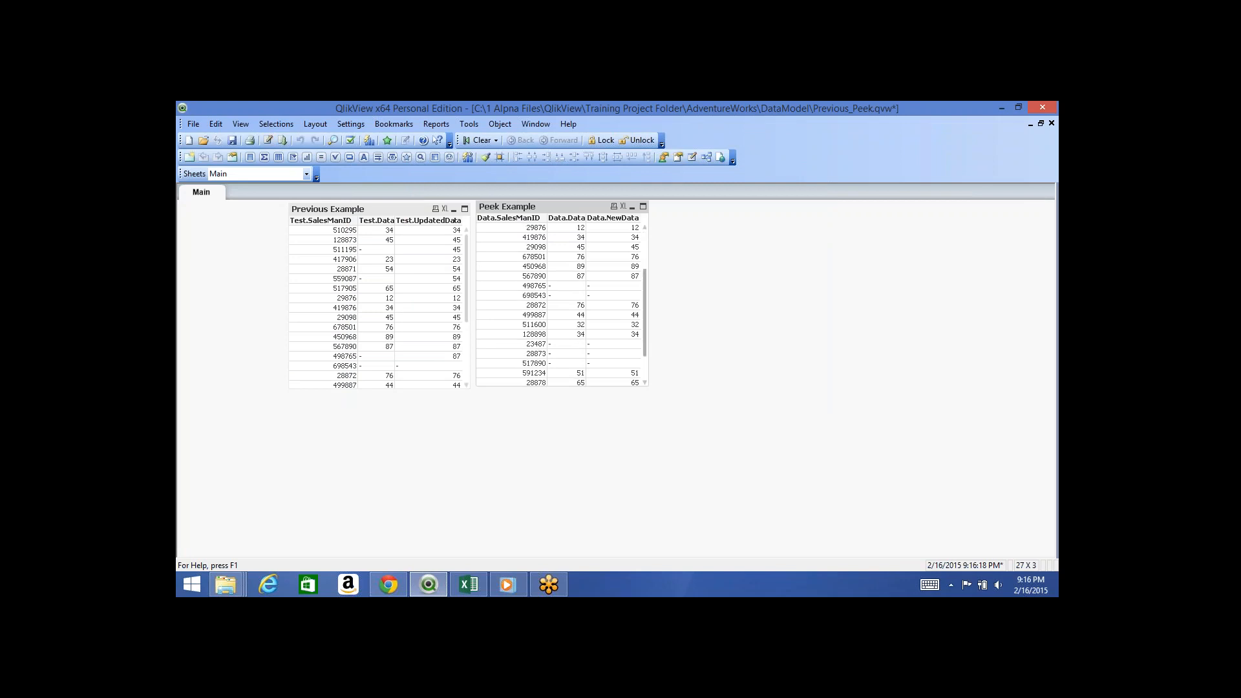
{"action": "scroll", "coordinate": [561, 304], "scroll_direction": "down", "scroll_amount": 1}
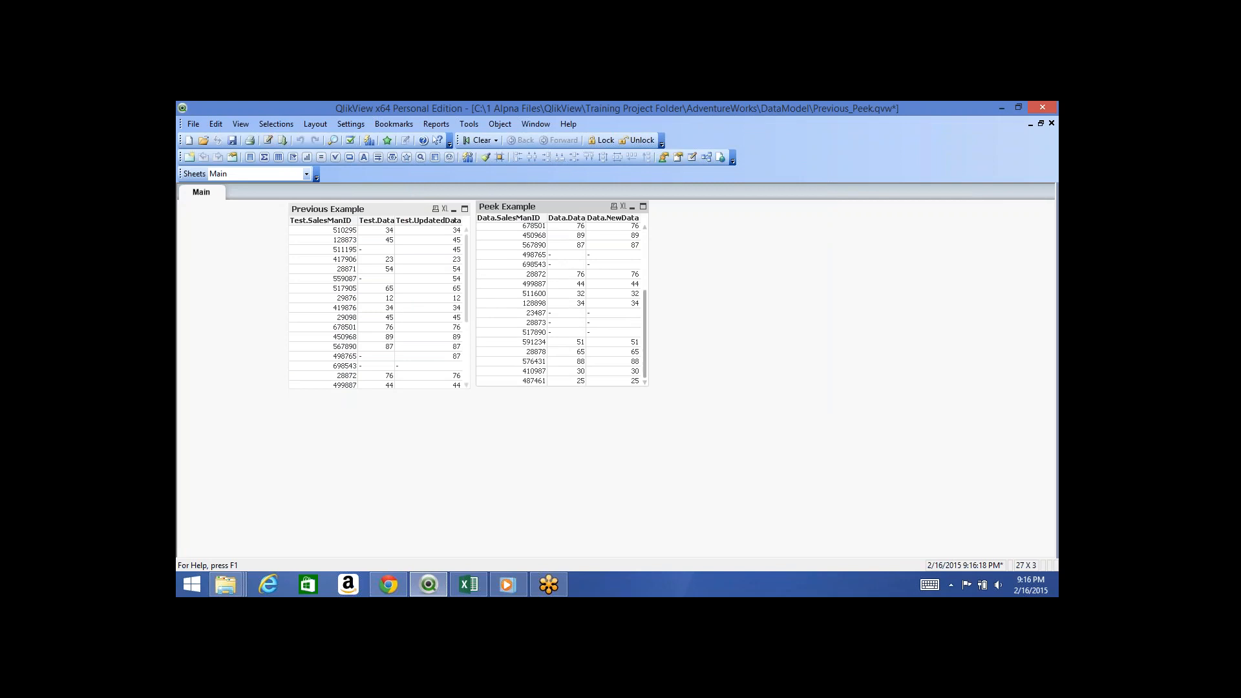
{"action": "scroll", "coordinate": [561, 303], "scroll_direction": "up", "scroll_amount": 4}
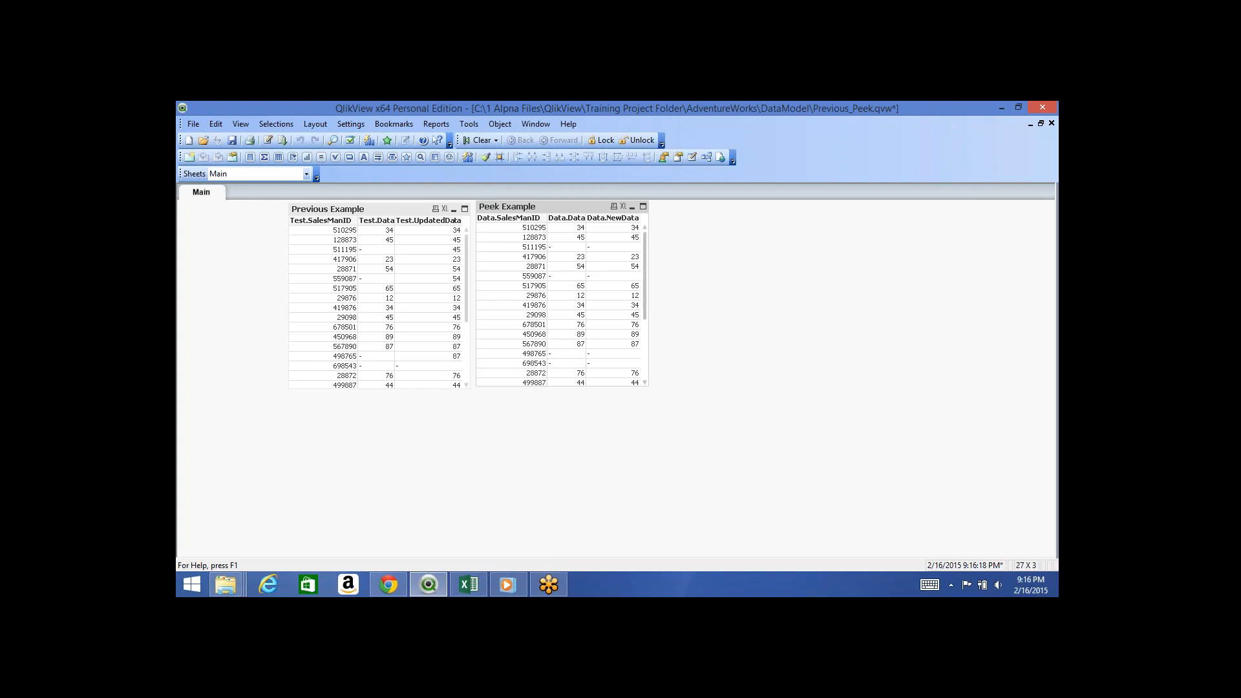
{"action": "mouse_move", "coordinate": [466, 278]}
{"action": "left_mouse_down"}
{"action": "mouse_move", "coordinate": [466, 336]}
{"action": "mouse_move", "coordinate": [466, 278]}
{"action": "left_mouse_up"}
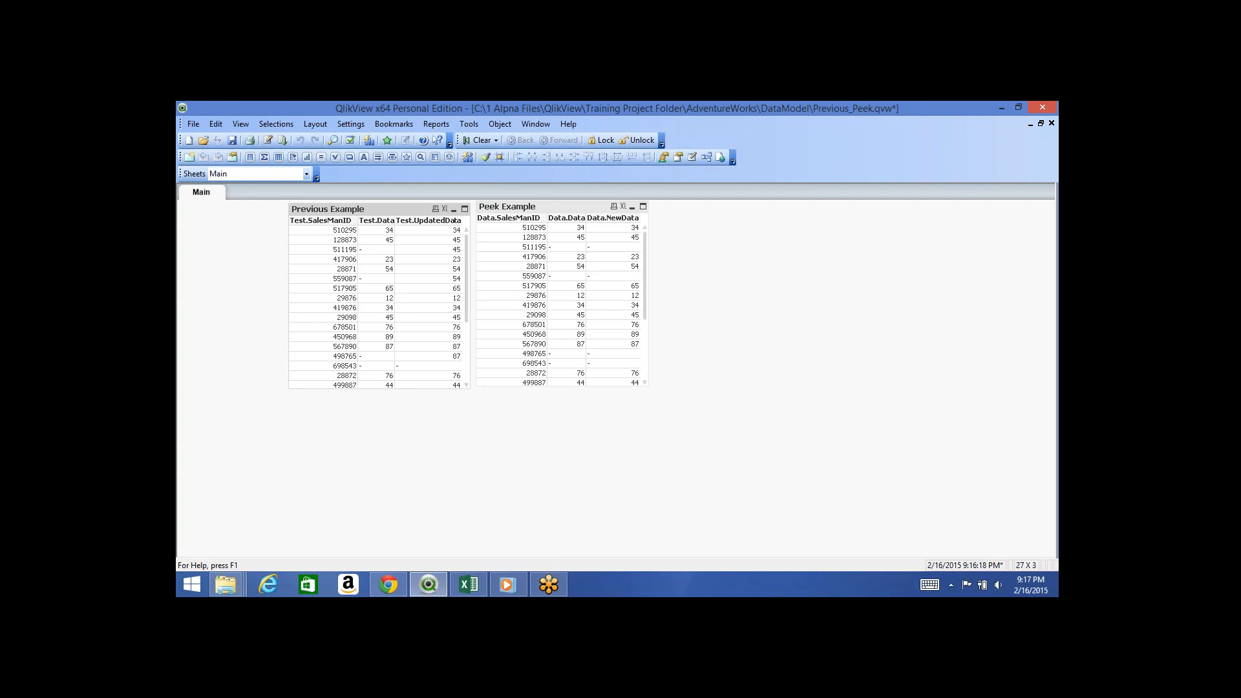
{"action": "left_click", "coordinate": [743, 323]}
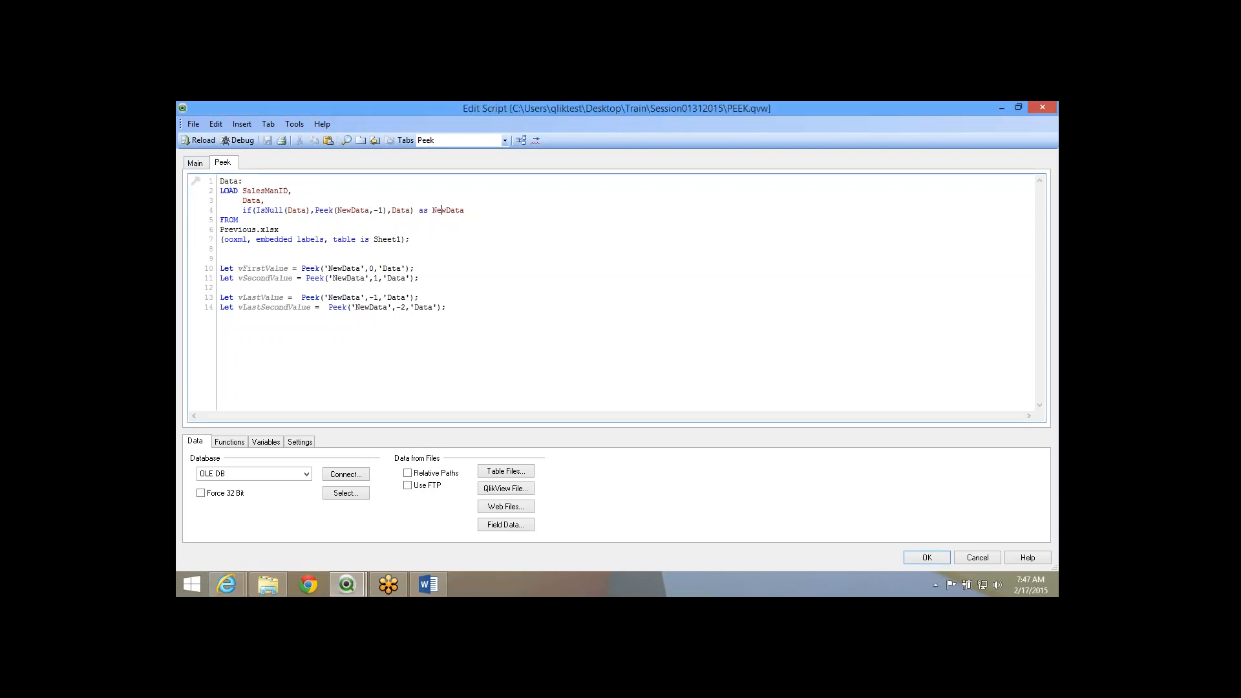
Switch to the load script of Datamodel.qvw and show its Product section.
{"action": "left_click", "coordinate": [347, 584]}
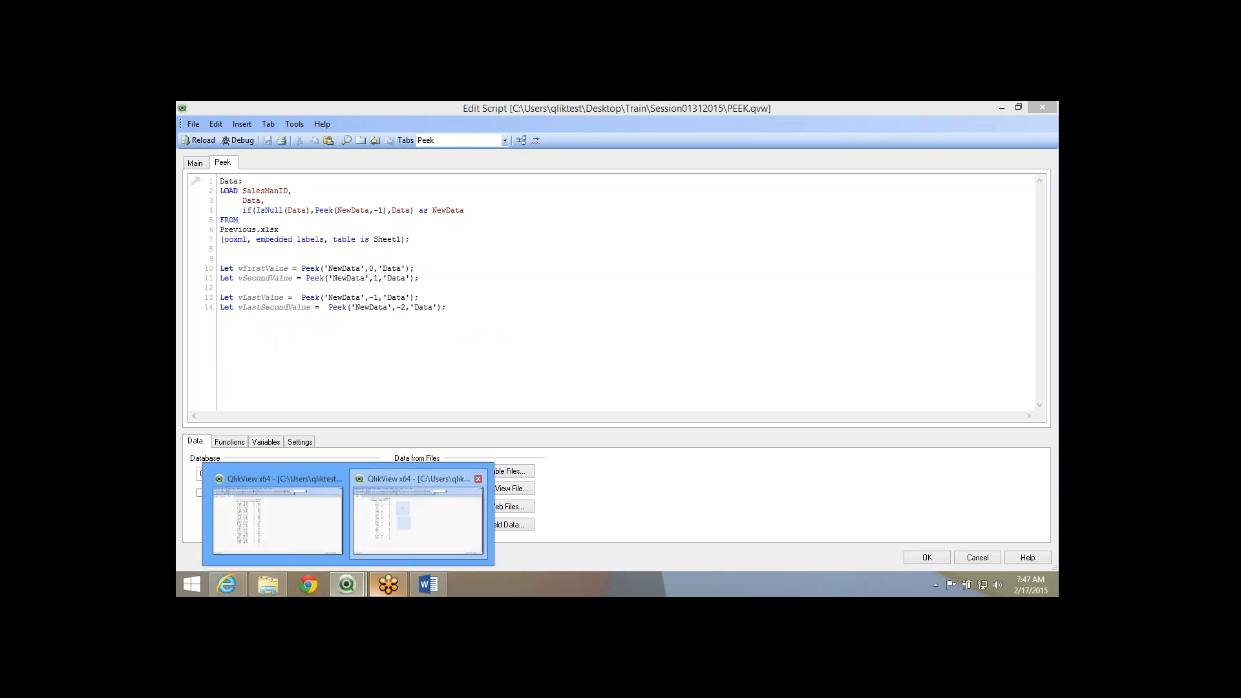
{"action": "left_click", "coordinate": [417, 517]}
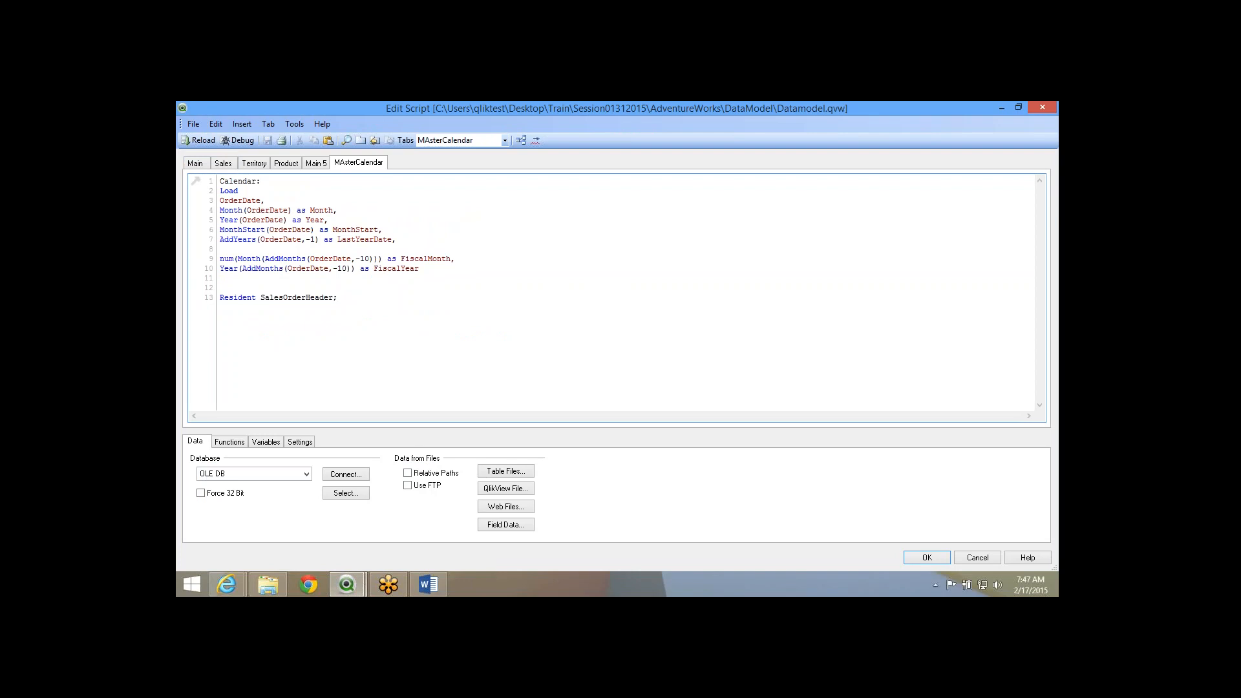
{"action": "left_click", "coordinate": [286, 163]}
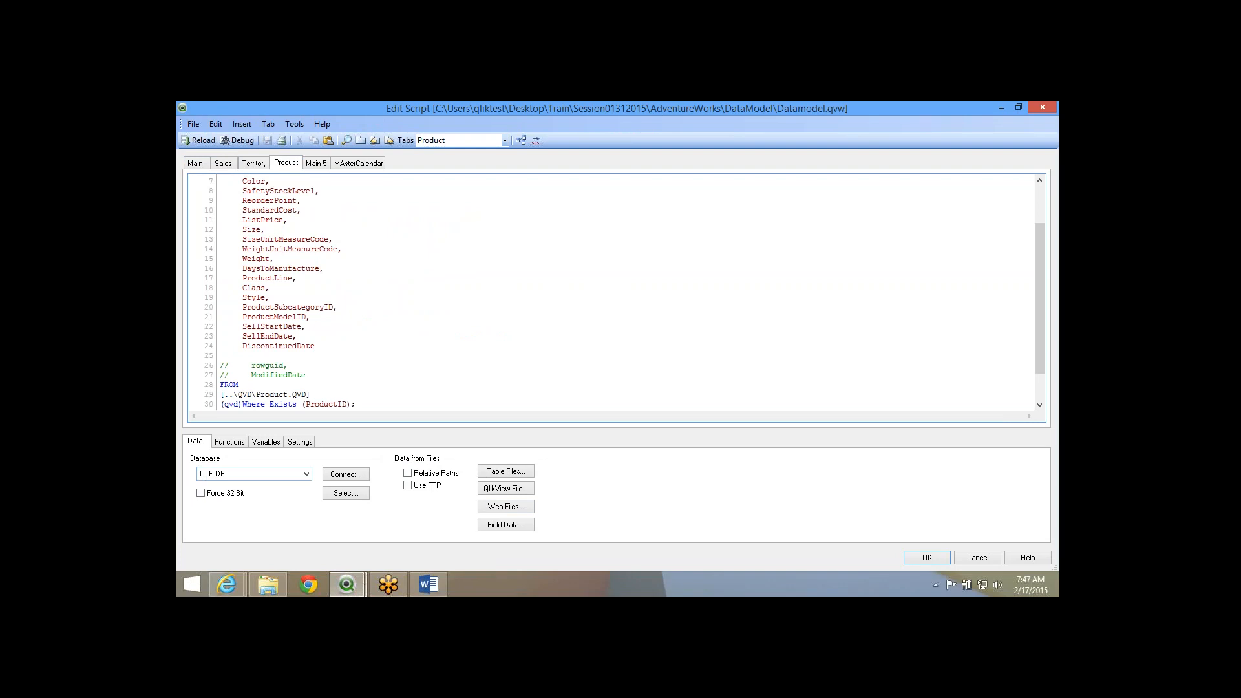
Look over the script editor's available functions and function categories, and choose the Date and Time category.
{"action": "left_click", "coordinate": [230, 442]}
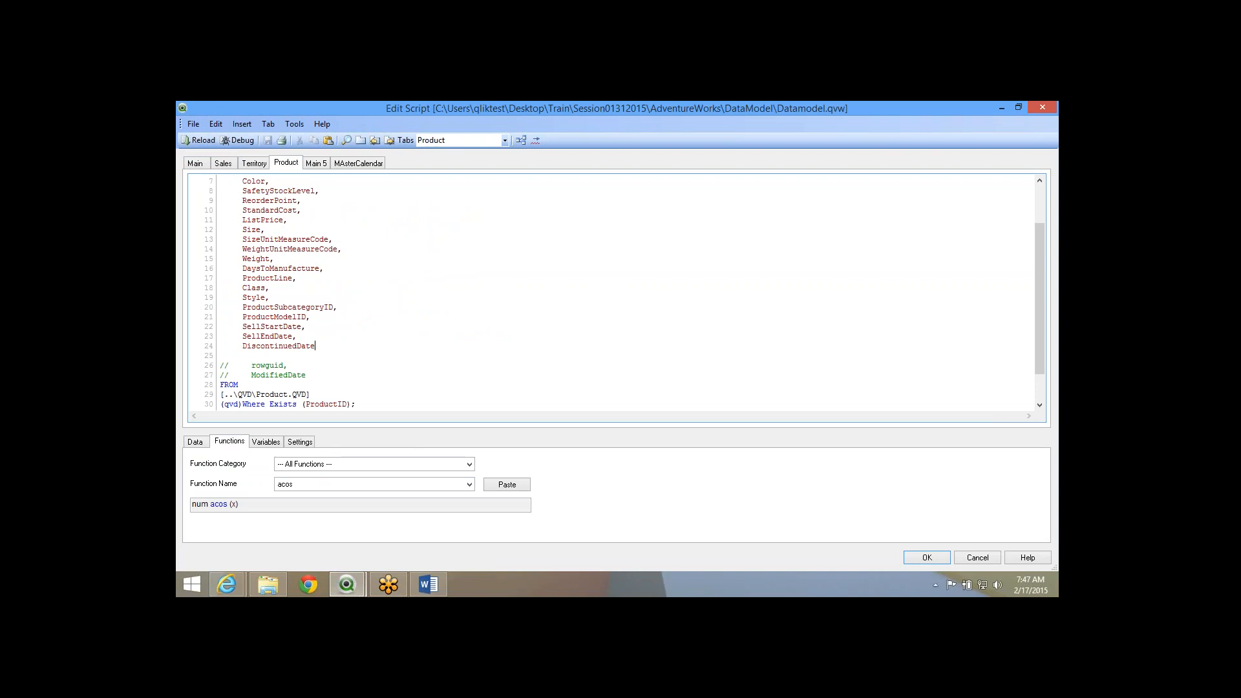
{"action": "left_click", "coordinate": [469, 484]}
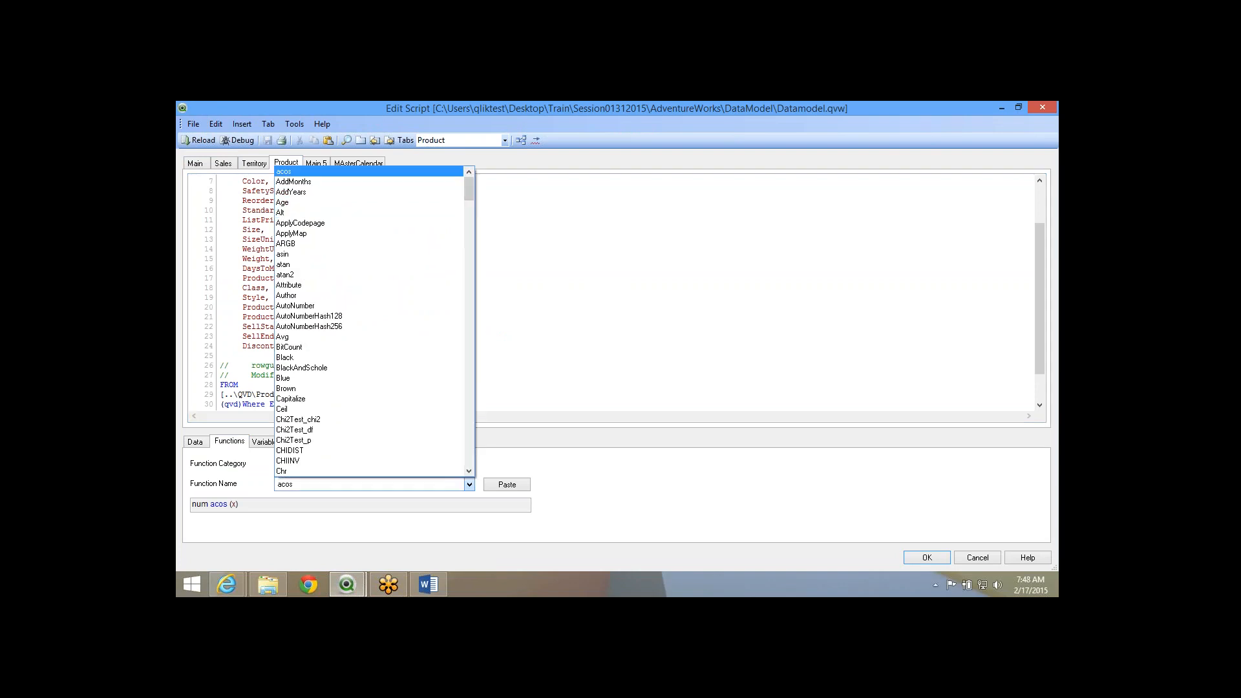
{"action": "left_click", "coordinate": [469, 484]}
{"action": "left_click", "coordinate": [470, 464]}
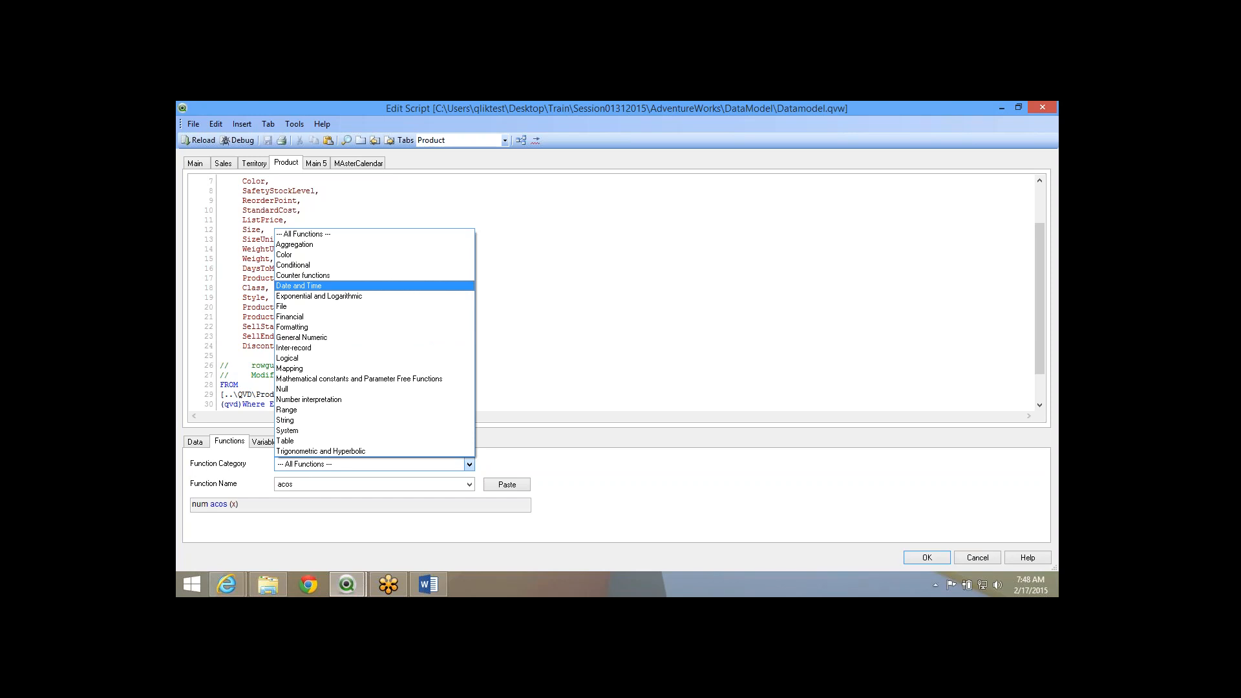
{"action": "left_click", "coordinate": [298, 286]}
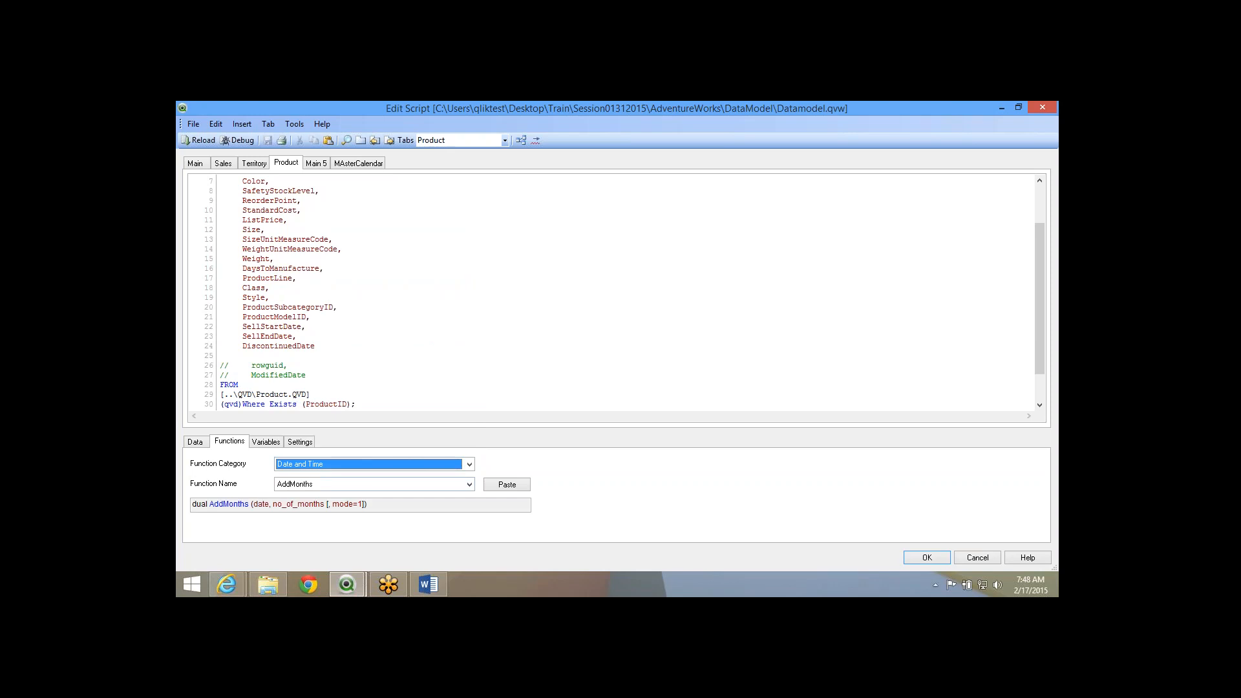
View the functions in the Aggregation category and switch the function category to Exponential and Logarithmic.
{"action": "left_click", "coordinate": [470, 464]}
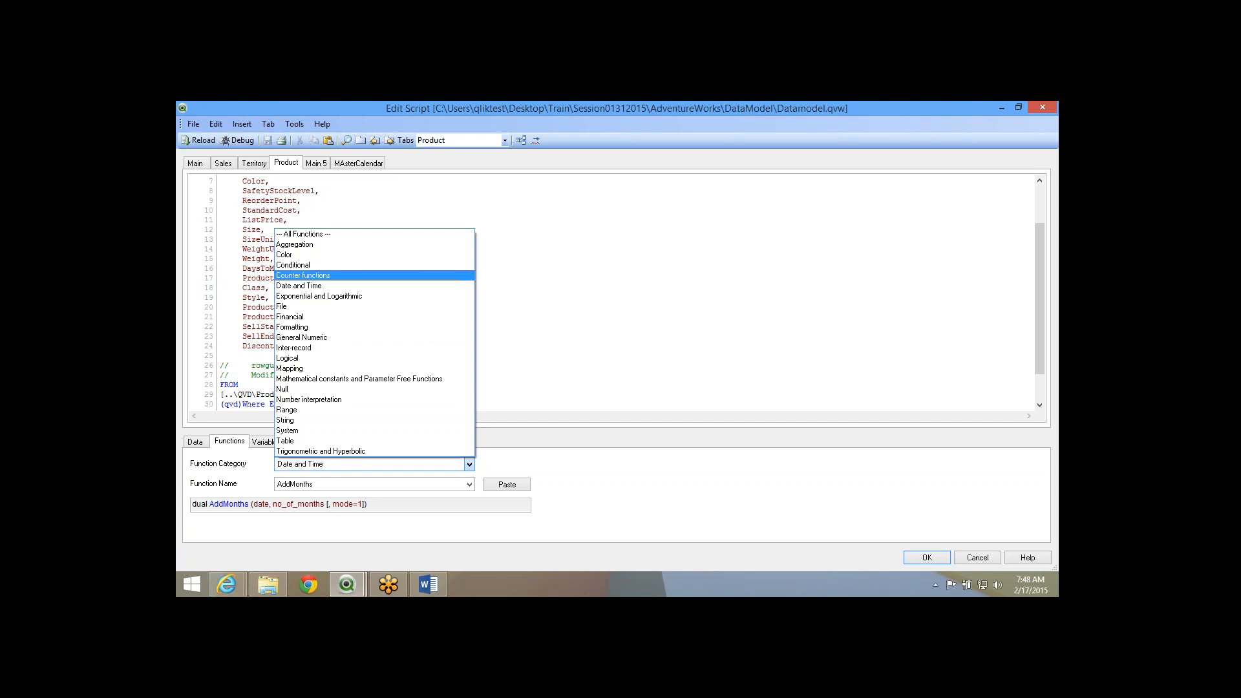
{"action": "left_click", "coordinate": [294, 244]}
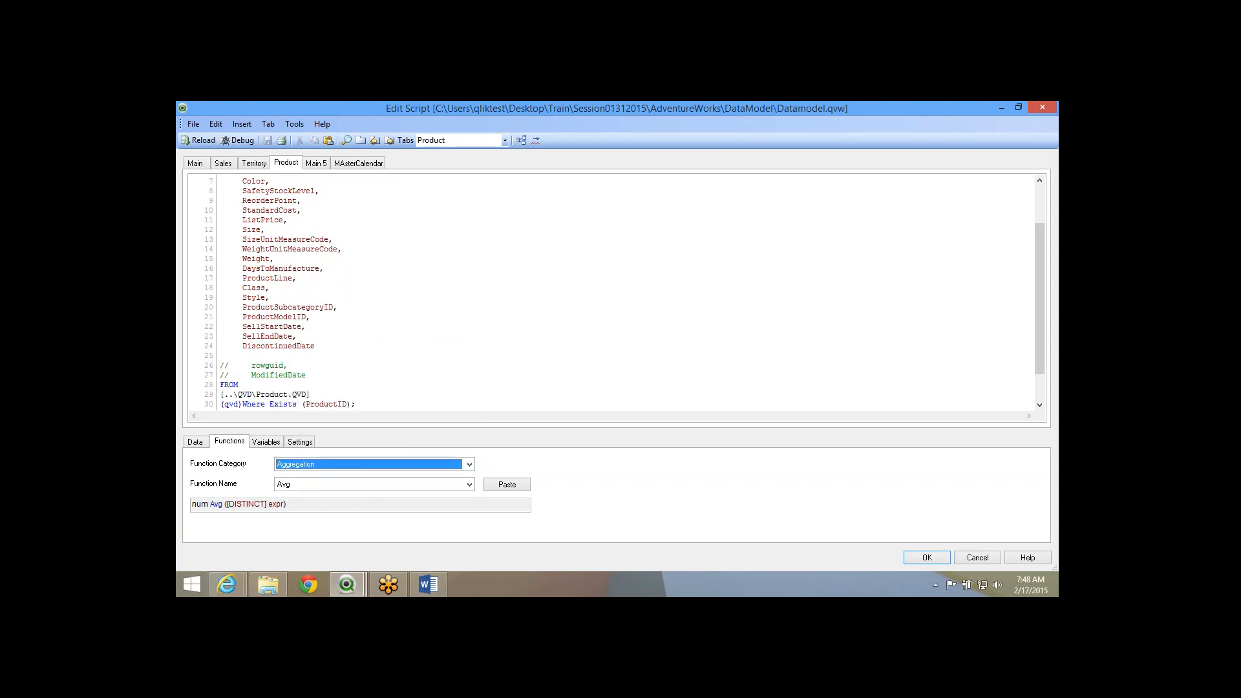
{"action": "left_click", "coordinate": [469, 484]}
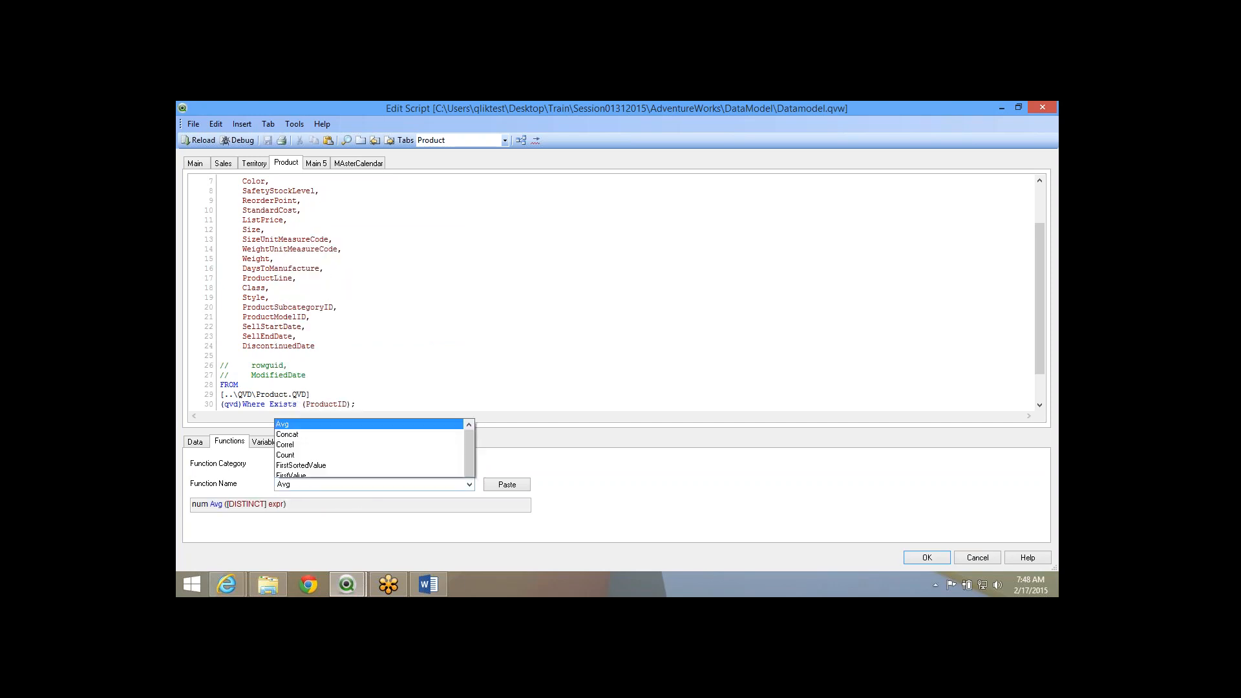
{"action": "left_click", "coordinate": [469, 484]}
{"action": "left_click", "coordinate": [469, 464]}
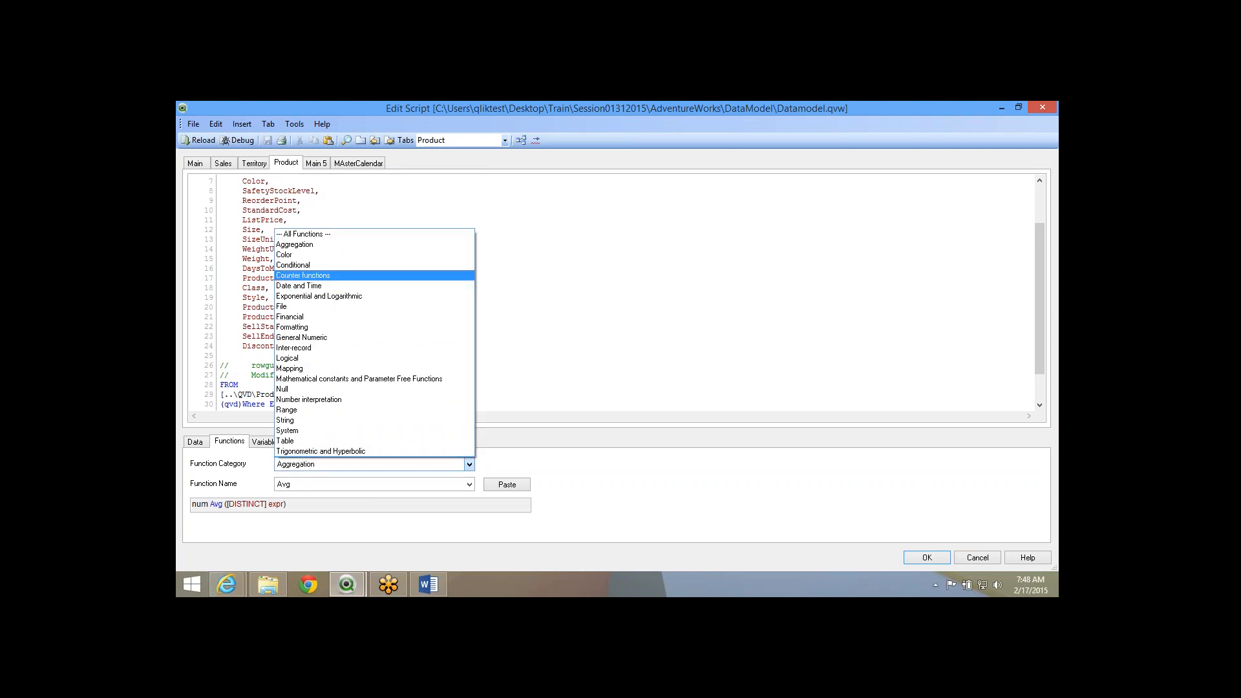
{"action": "left_click", "coordinate": [319, 296]}
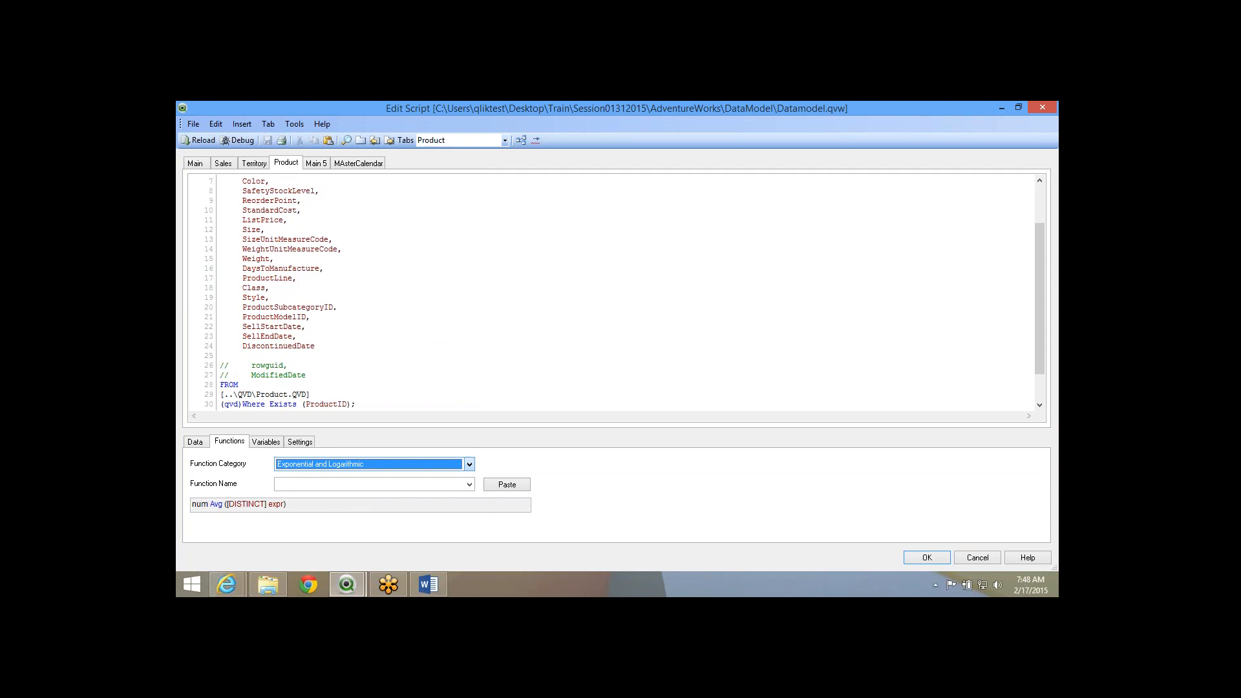
View the functions in the Exponential and Logarithmic category and switch the function category to File.
{"action": "left_click", "coordinate": [469, 484]}
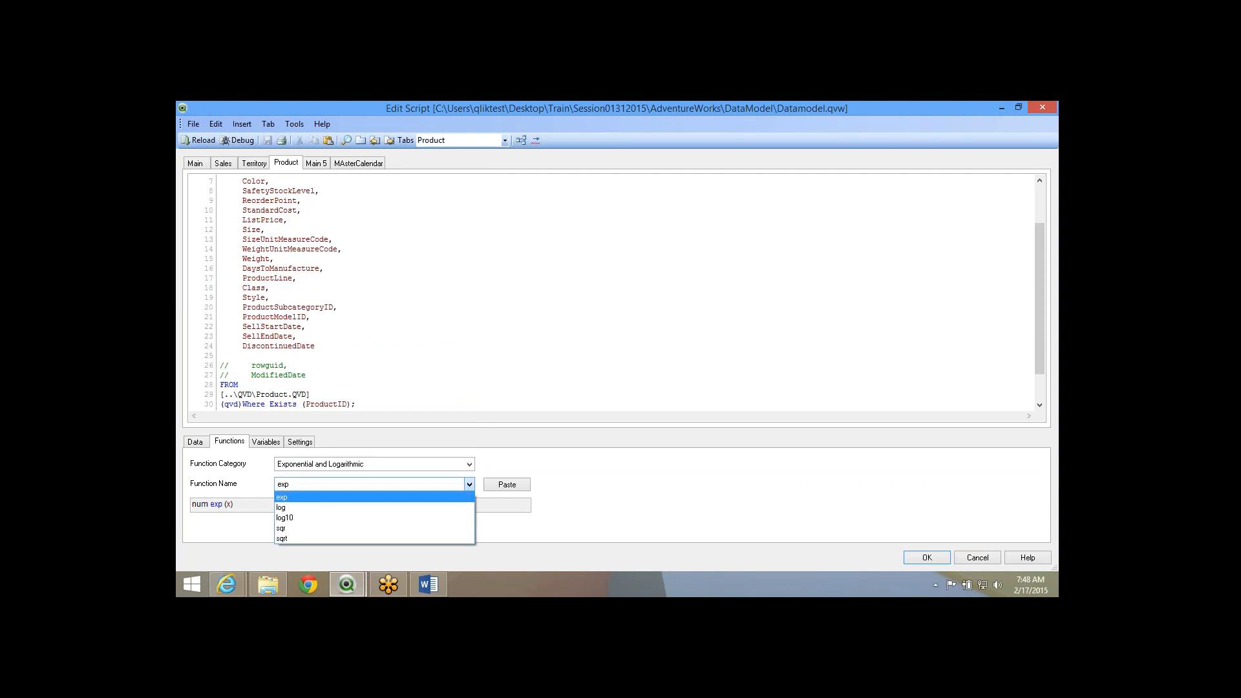
{"action": "left_click", "coordinate": [469, 464]}
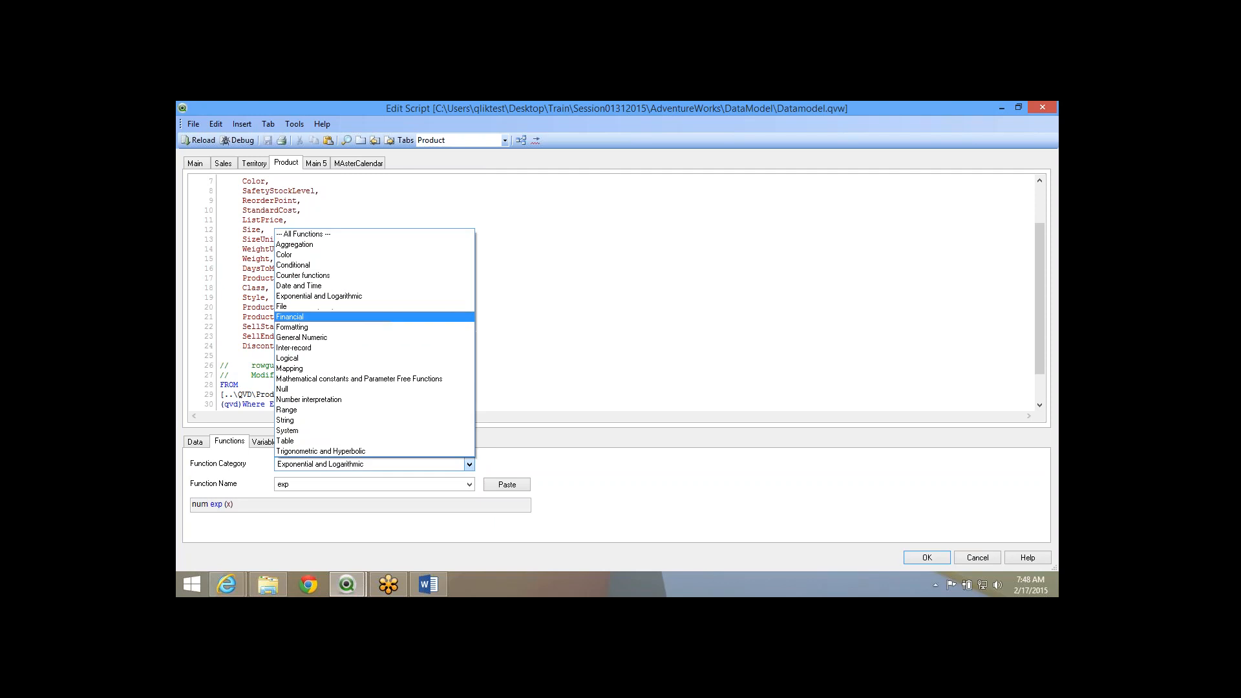
{"action": "key", "text": "Up"}
{"action": "key", "text": "Return"}
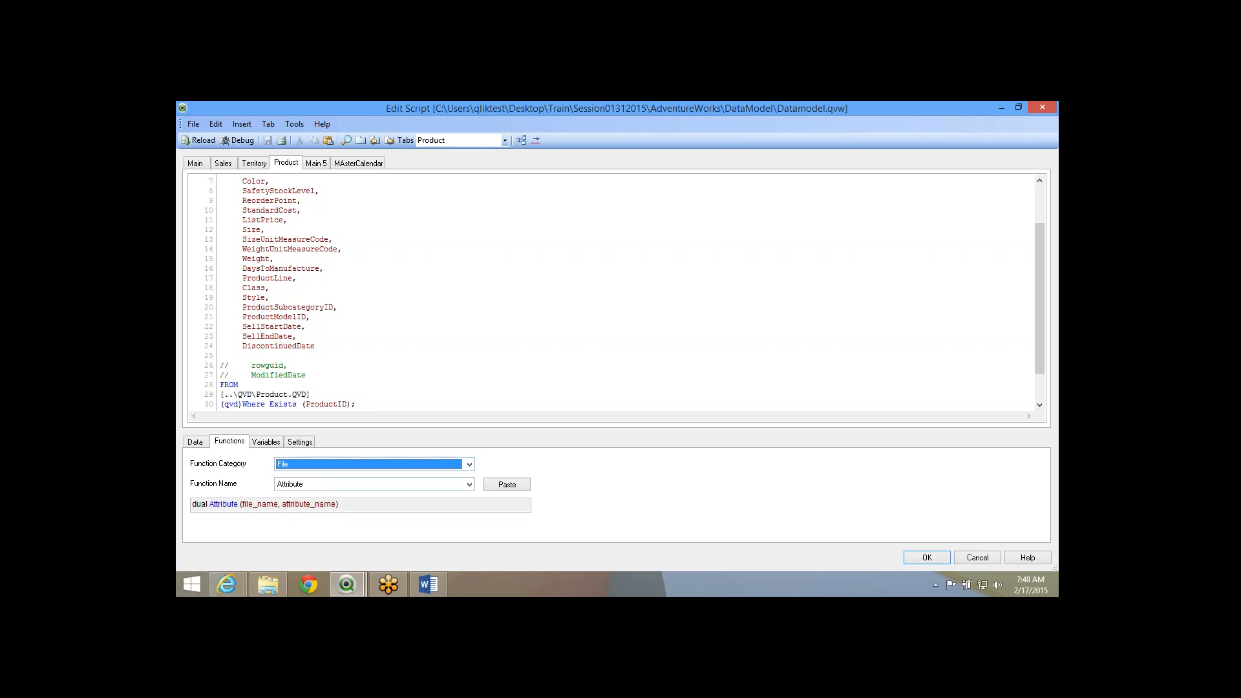
Look over the File functions, keep Attribute selected, and switch the function category to Financial.
{"action": "left_click", "coordinate": [469, 485]}
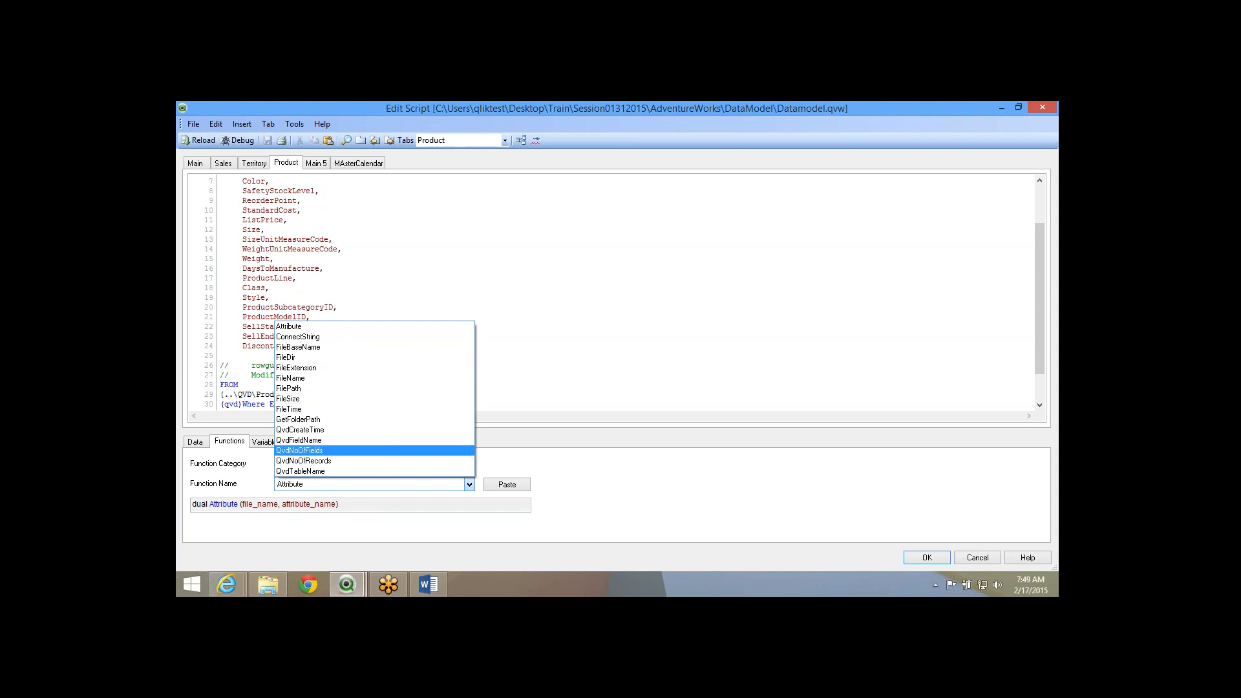
{"action": "left_click", "coordinate": [310, 326]}
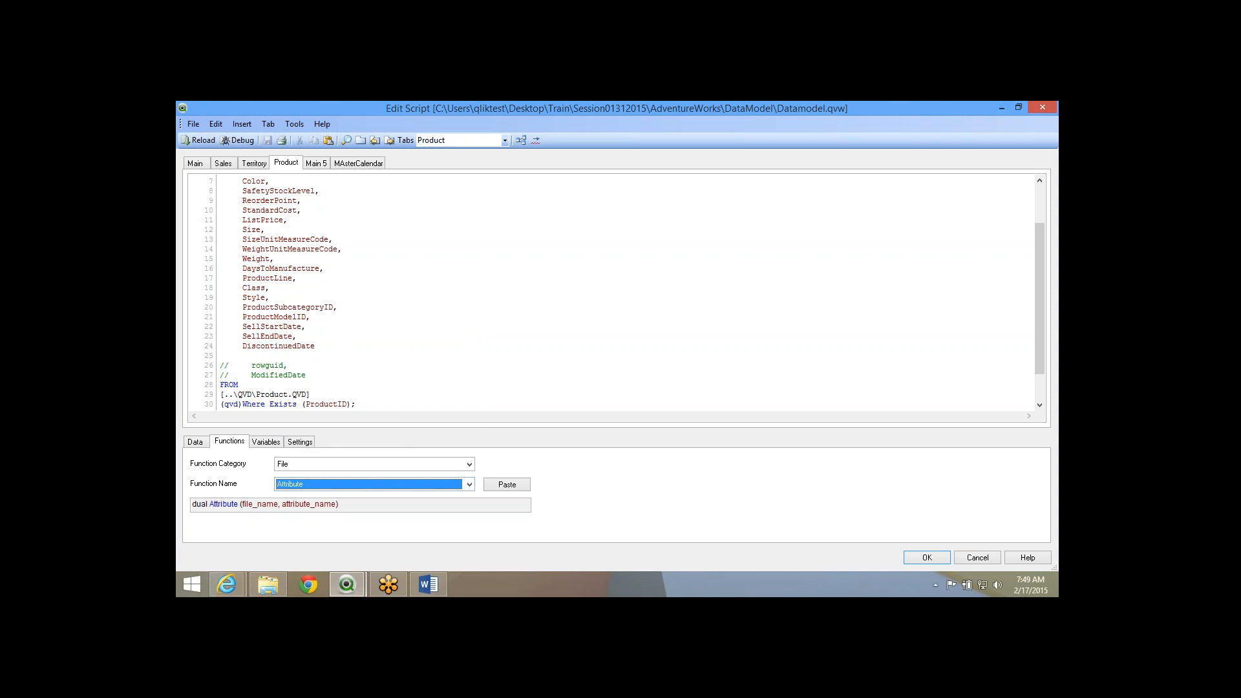
{"action": "left_click", "coordinate": [469, 463]}
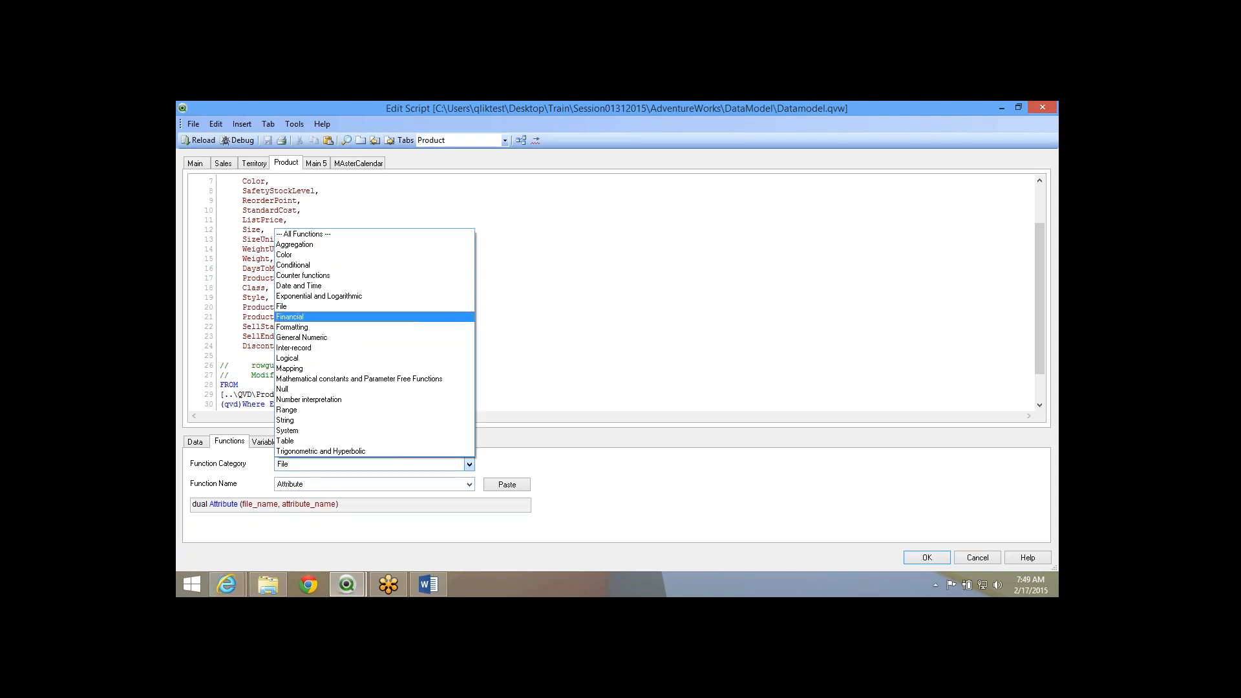
{"action": "left_click", "coordinate": [362, 317]}
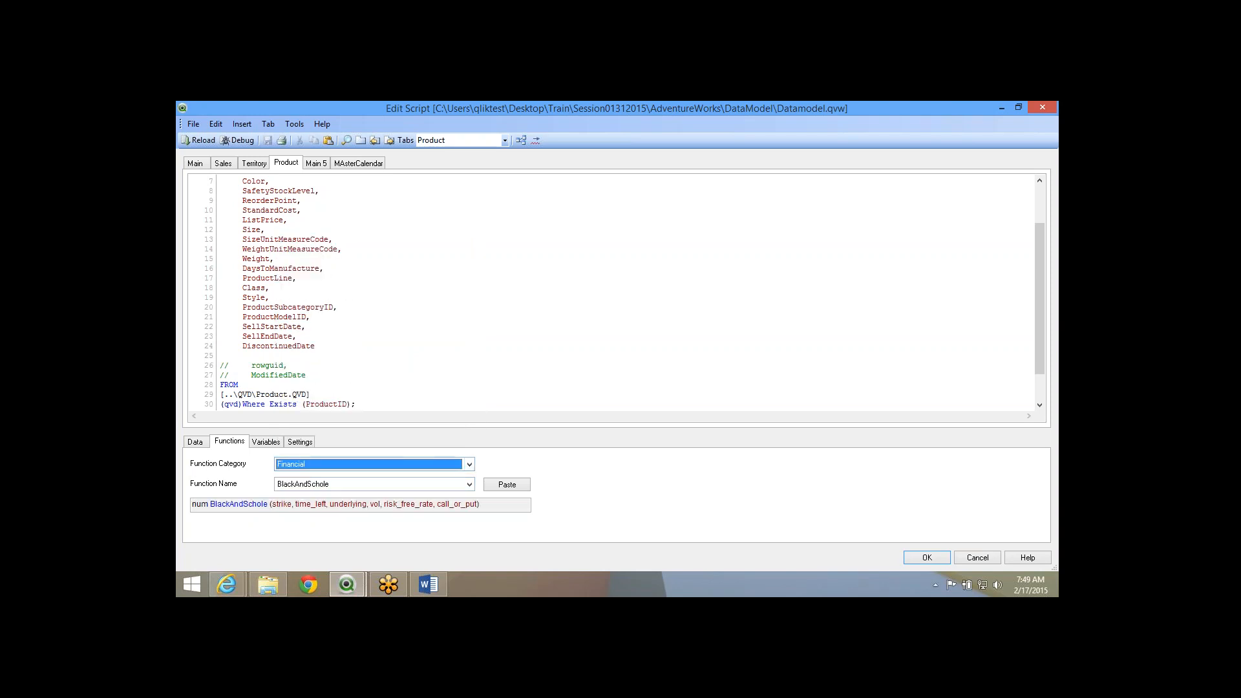
{"action": "left_click", "coordinate": [469, 484]}
{"action": "left_click", "coordinate": [469, 484]}
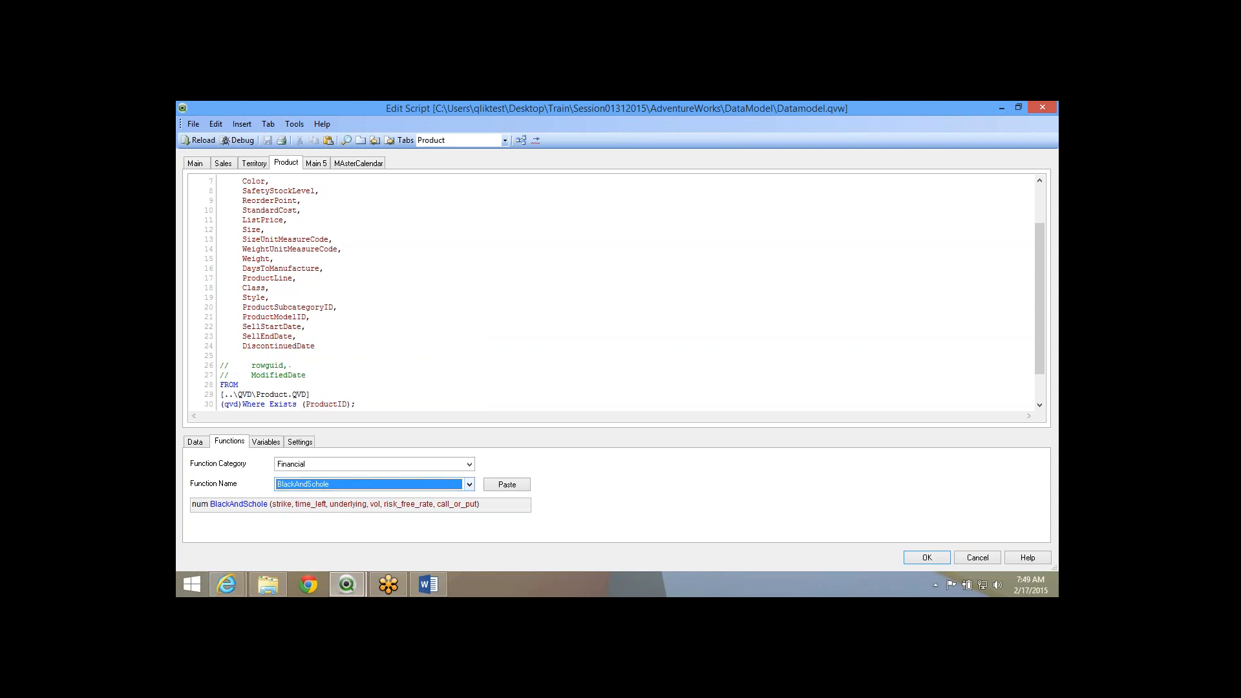
Set the function category to Formatting and choose the Date function.
{"action": "left_click", "coordinate": [469, 464]}
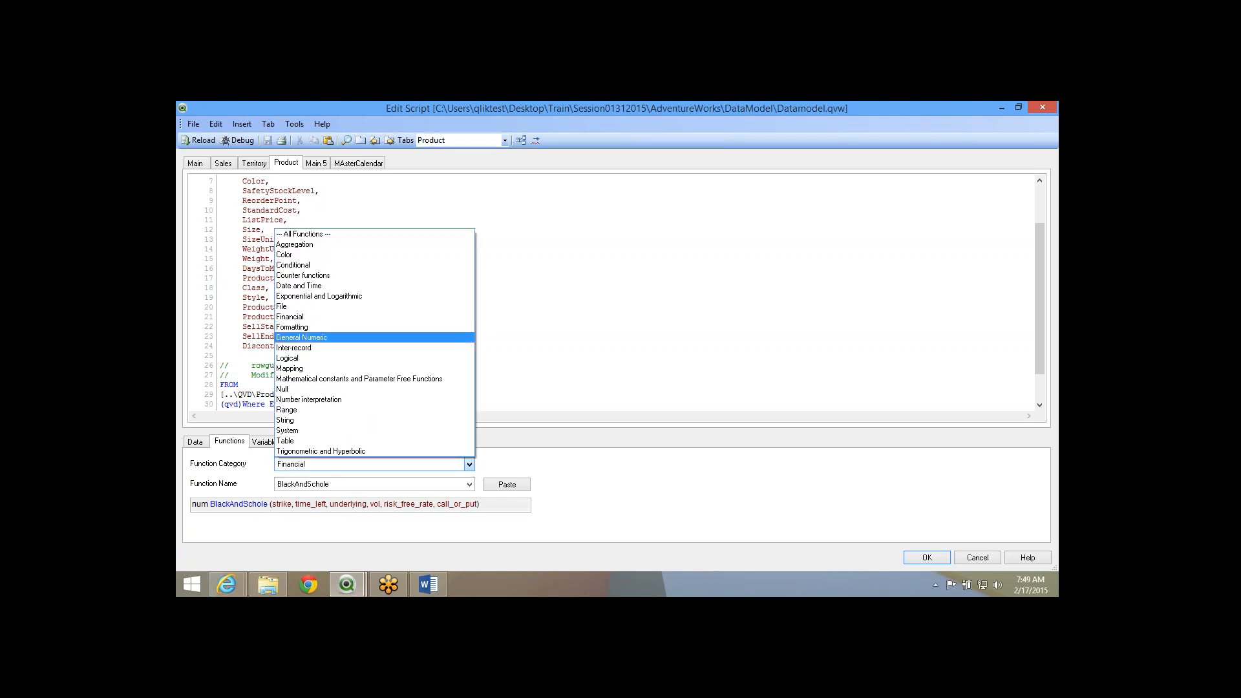
{"action": "left_click", "coordinate": [374, 327]}
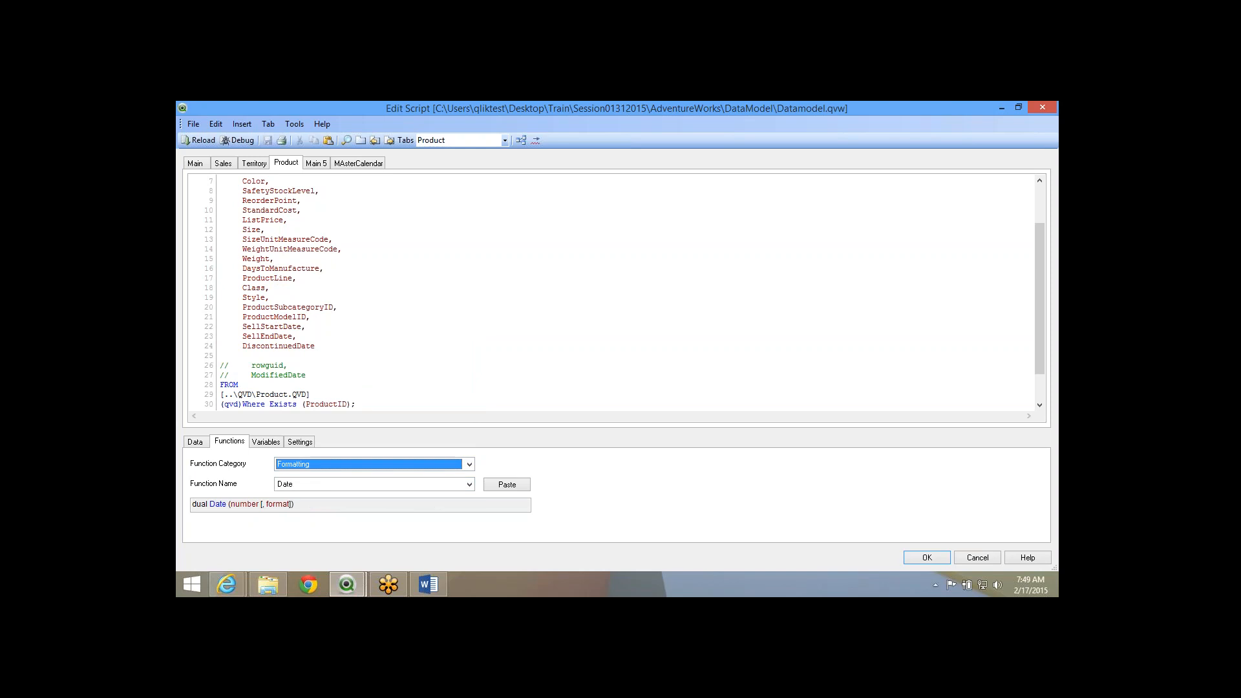
{"action": "left_click", "coordinate": [469, 483]}
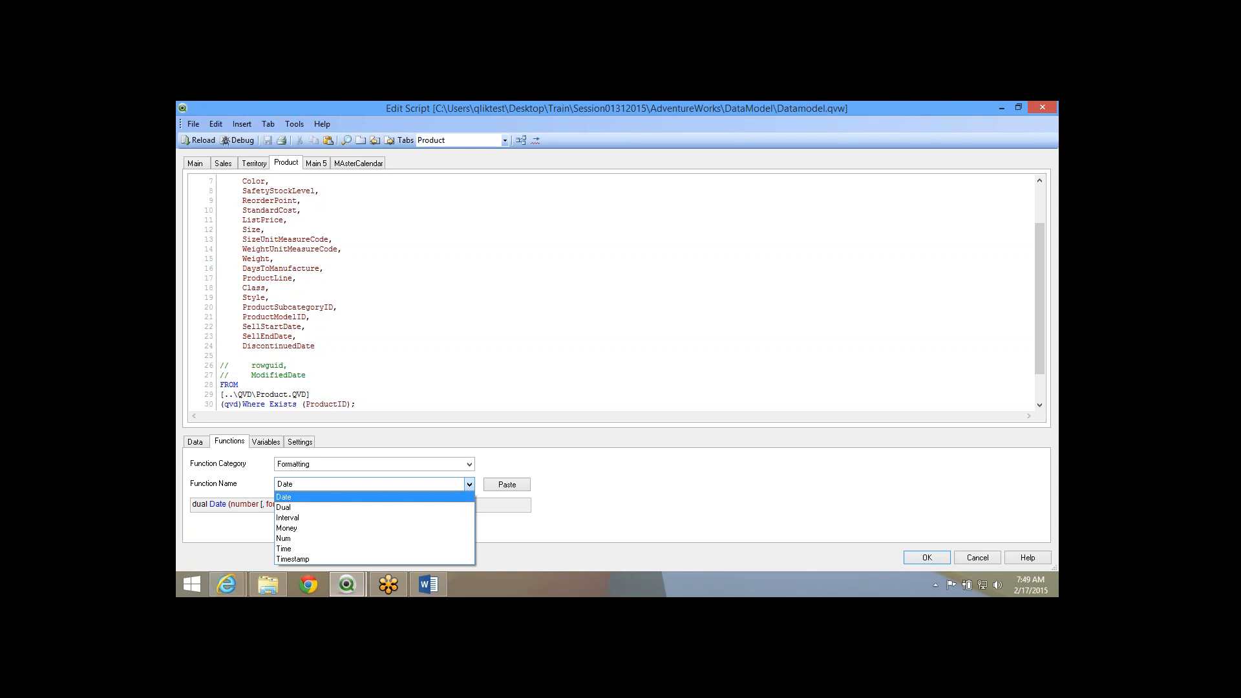
{"action": "left_click", "coordinate": [310, 497]}
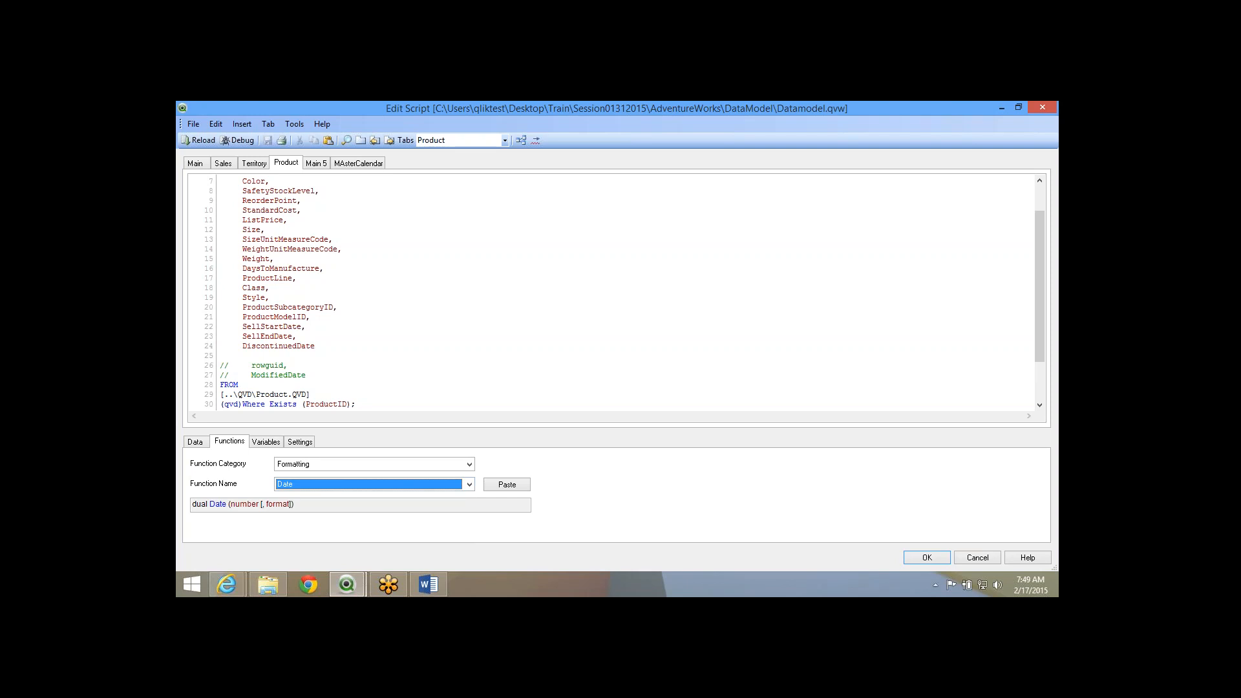
In the Sales section's SalesOrderHeaderTemp load, insert a copy of the OrderDate field on a new line below OrderDate.
{"action": "scroll", "coordinate": [614, 291], "scroll_direction": "up", "scroll_amount": 2}
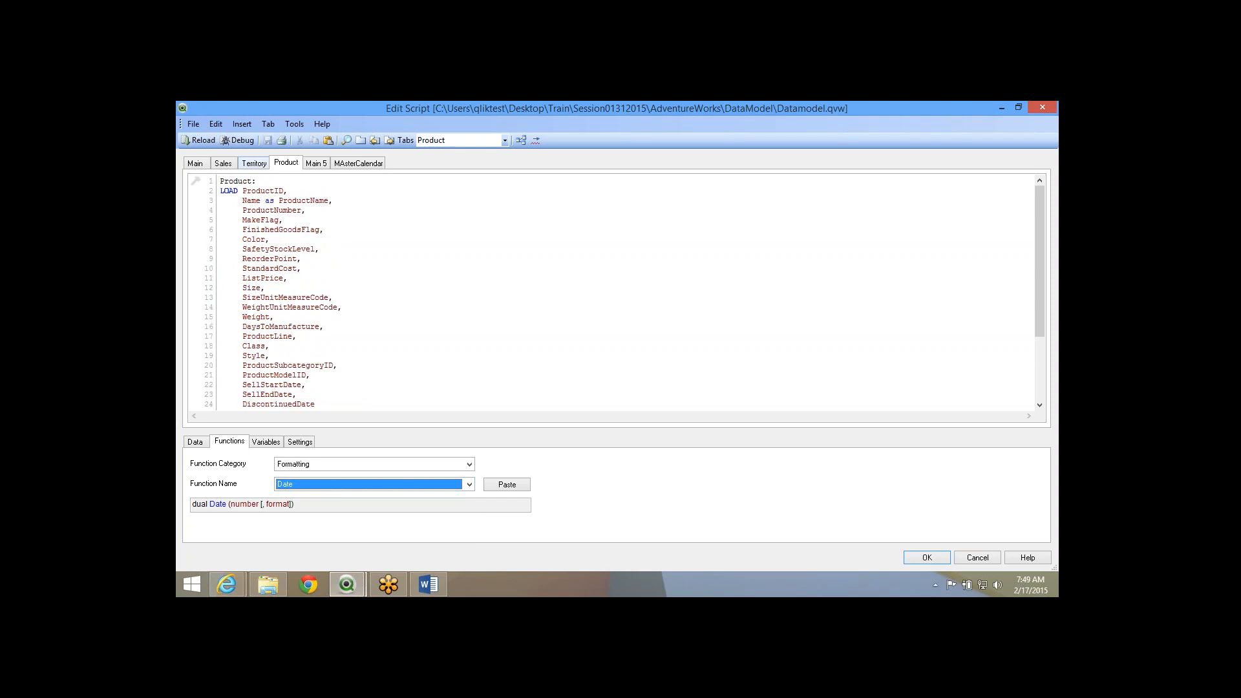
{"action": "left_click", "coordinate": [254, 164]}
{"action": "left_click", "coordinate": [223, 163]}
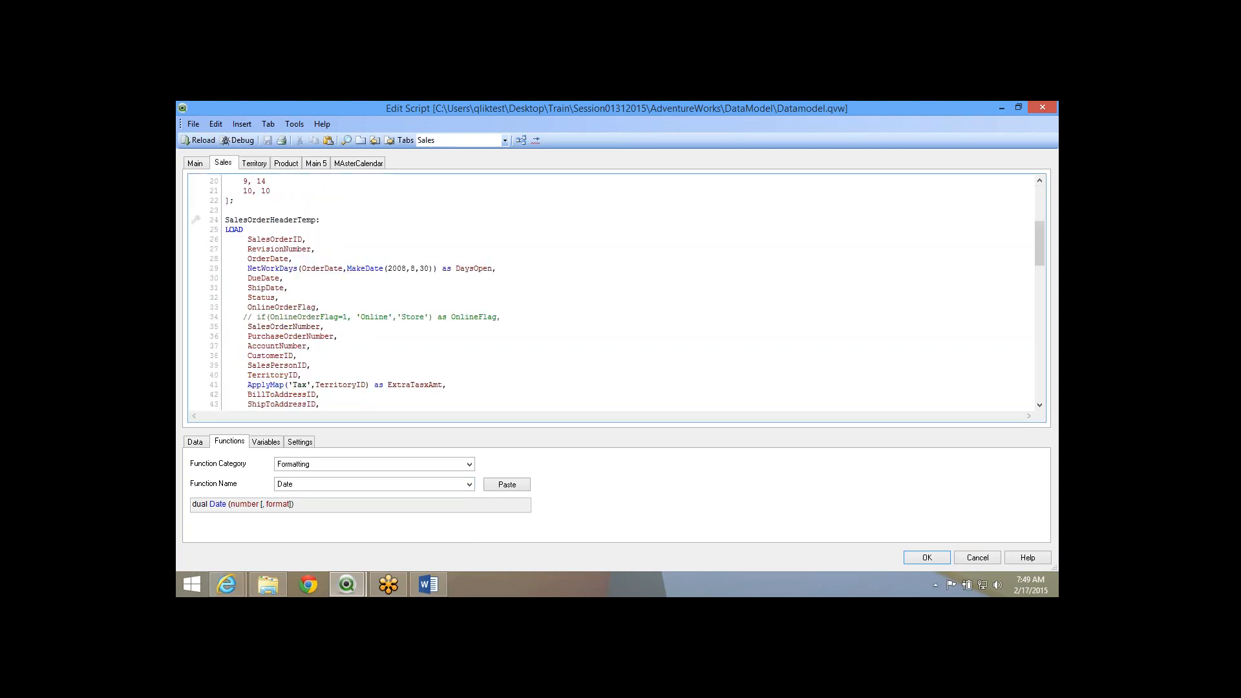
{"action": "double_click", "coordinate": [268, 259]}
{"action": "key", "text": "ctrl+c"}
{"action": "left_click", "coordinate": [298, 259]}
{"action": "key", "text": "Return"}
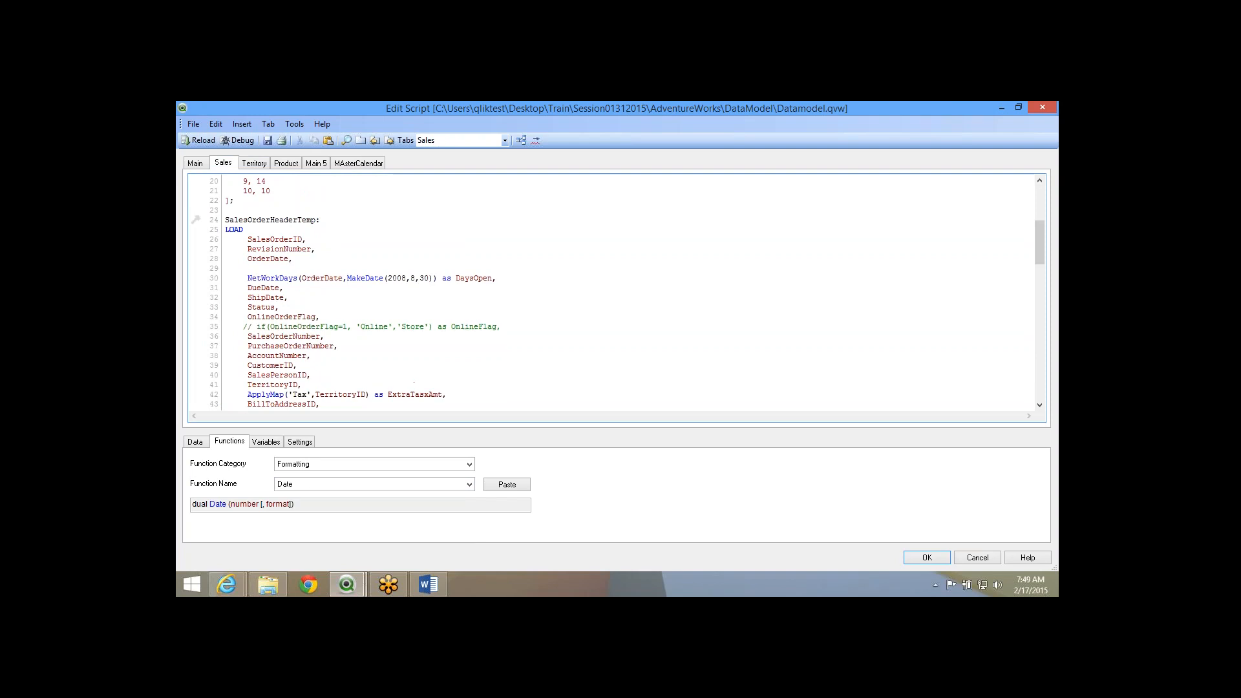
{"action": "key", "text": "ctrl+v"}
Turn the copied OrderDate line into Date(OrderDate,'MM/DD/YYYY') as Date, ending with a comma.
{"action": "key", "text": "Home"}
{"action": "type", "text": "Date("}
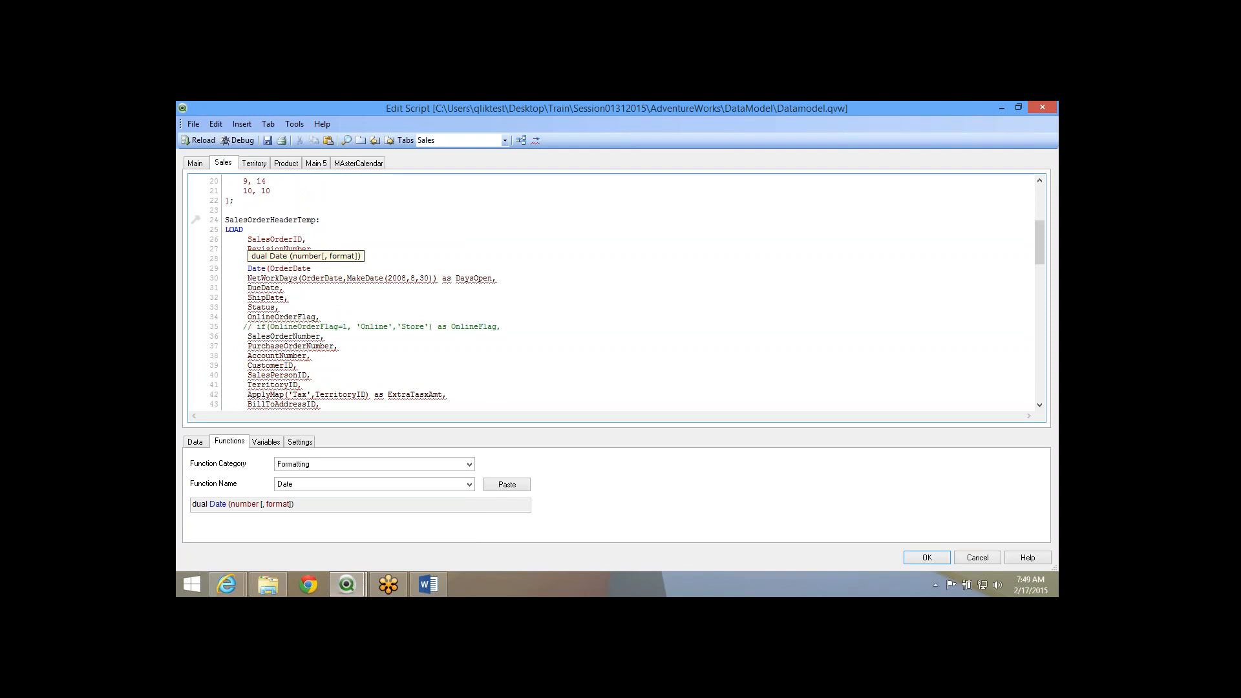
{"action": "key", "text": "End"}
{"action": "type", "text": ",'"}
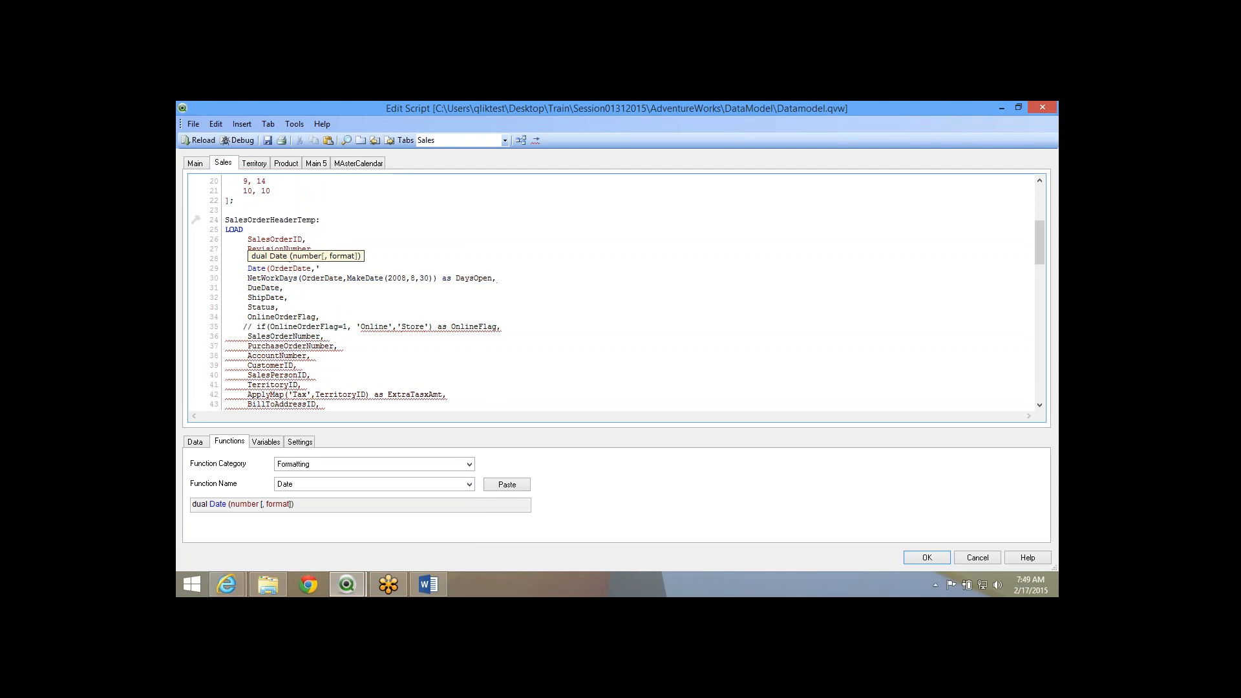
{"action": "type", "text": "MM/DD/YYYY/"}
{"action": "key", "text": "BackSpace"}
{"action": "type", "text": "'"}
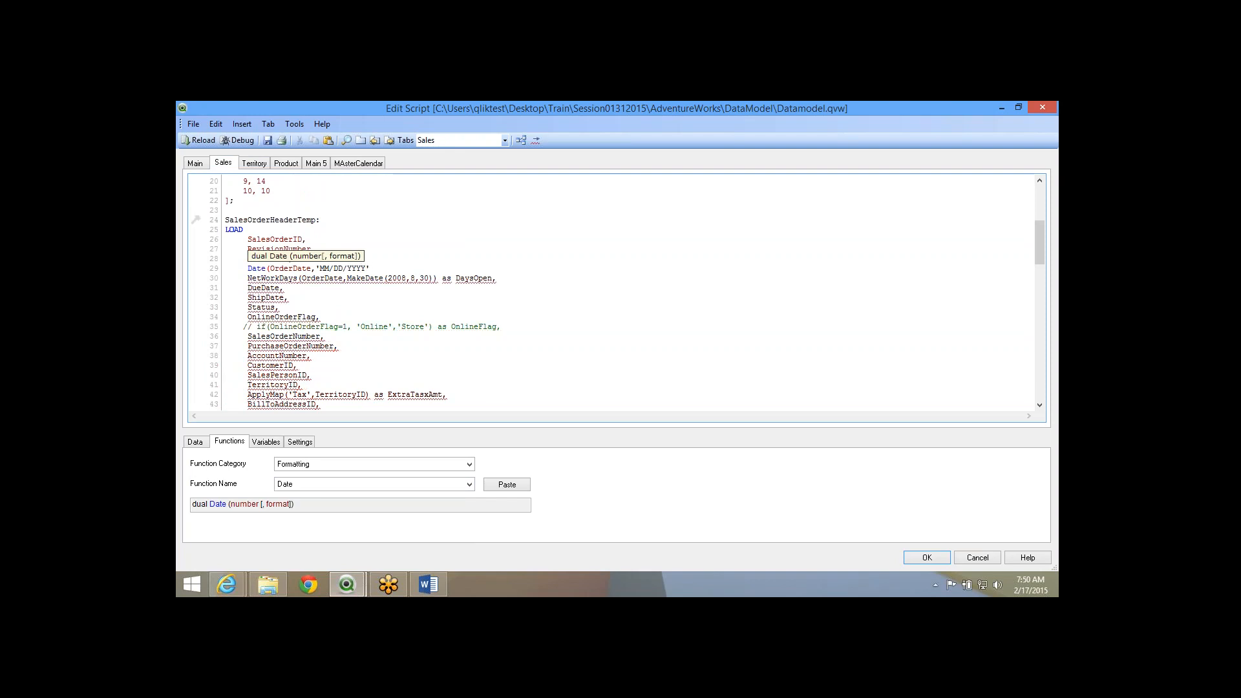
{"action": "type", "text": ") as Date"}
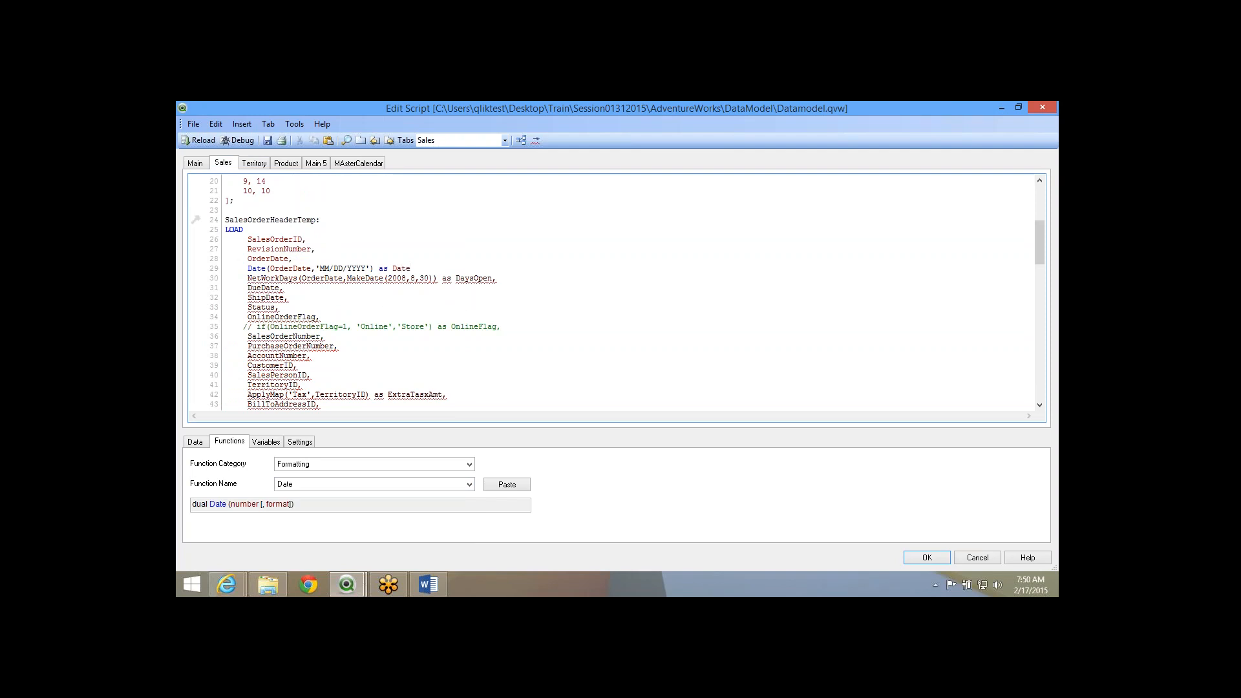
{"action": "type", "text": ","}
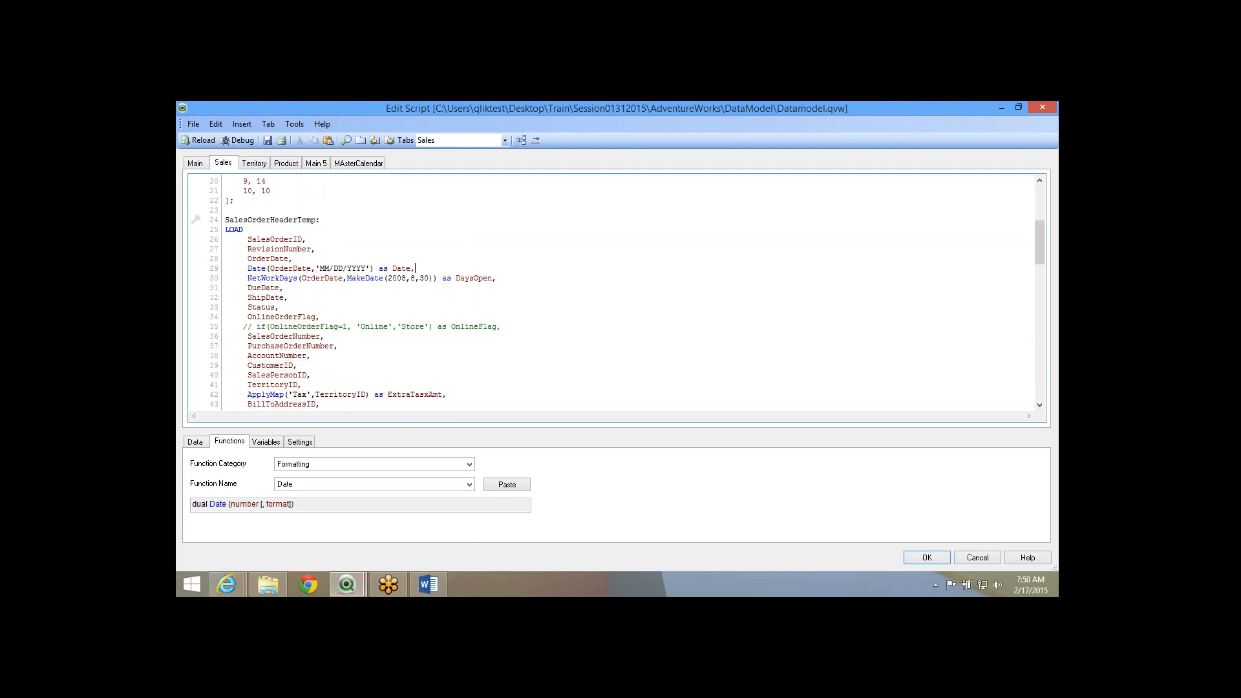
Look over the Formatting functions from Date to Timestamp and choose the Dual function.
{"action": "left_click", "coordinate": [469, 464]}
{"action": "left_click", "coordinate": [469, 463]}
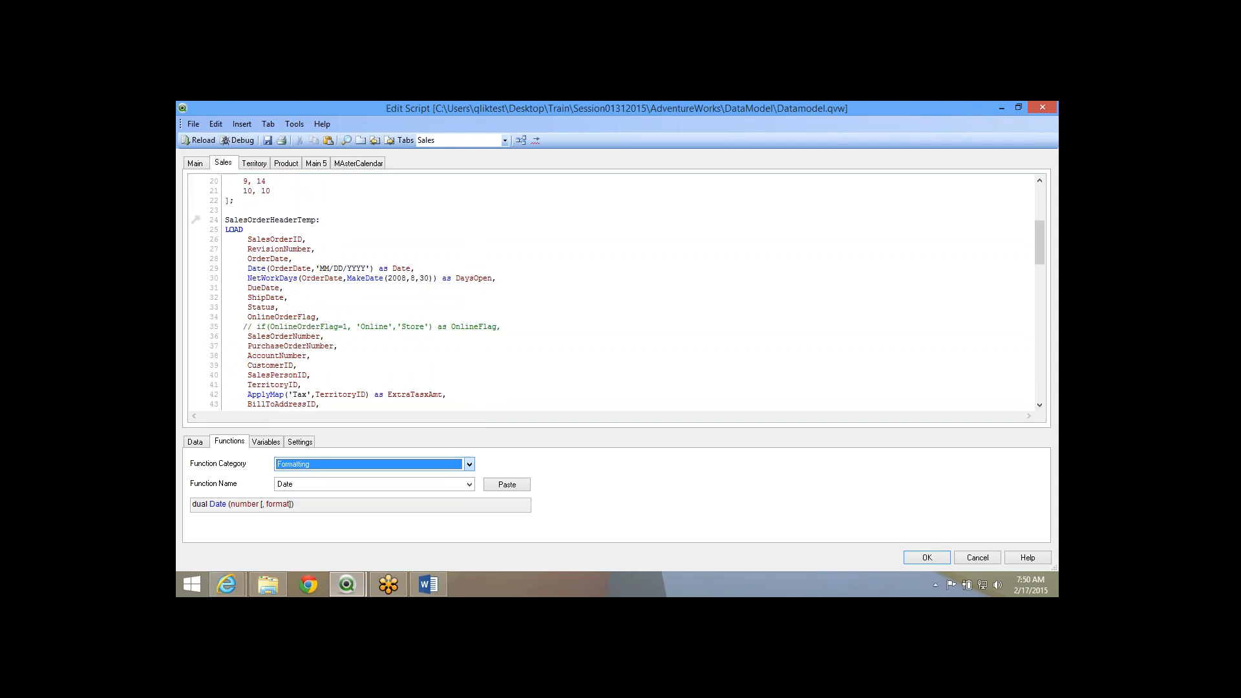
{"action": "left_click", "coordinate": [469, 484]}
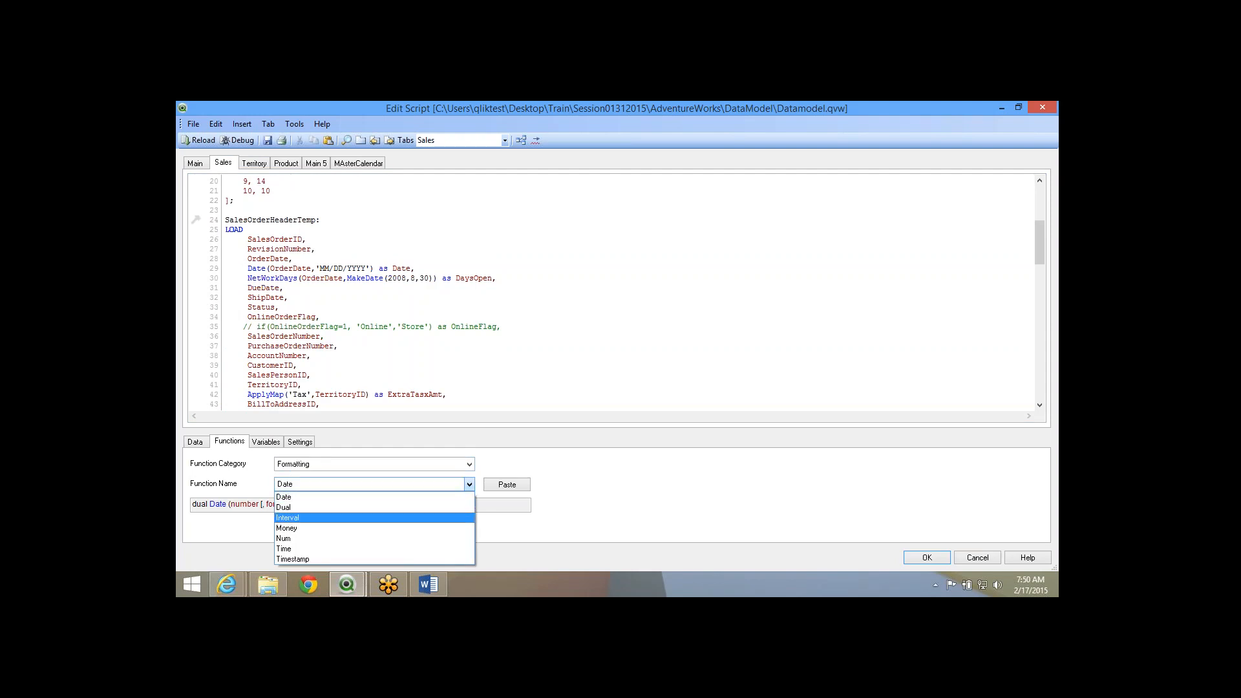
{"action": "key", "text": "Down"}
{"action": "key", "text": "Down"}
{"action": "key", "text": "Down"}
{"action": "key", "text": "Down"}
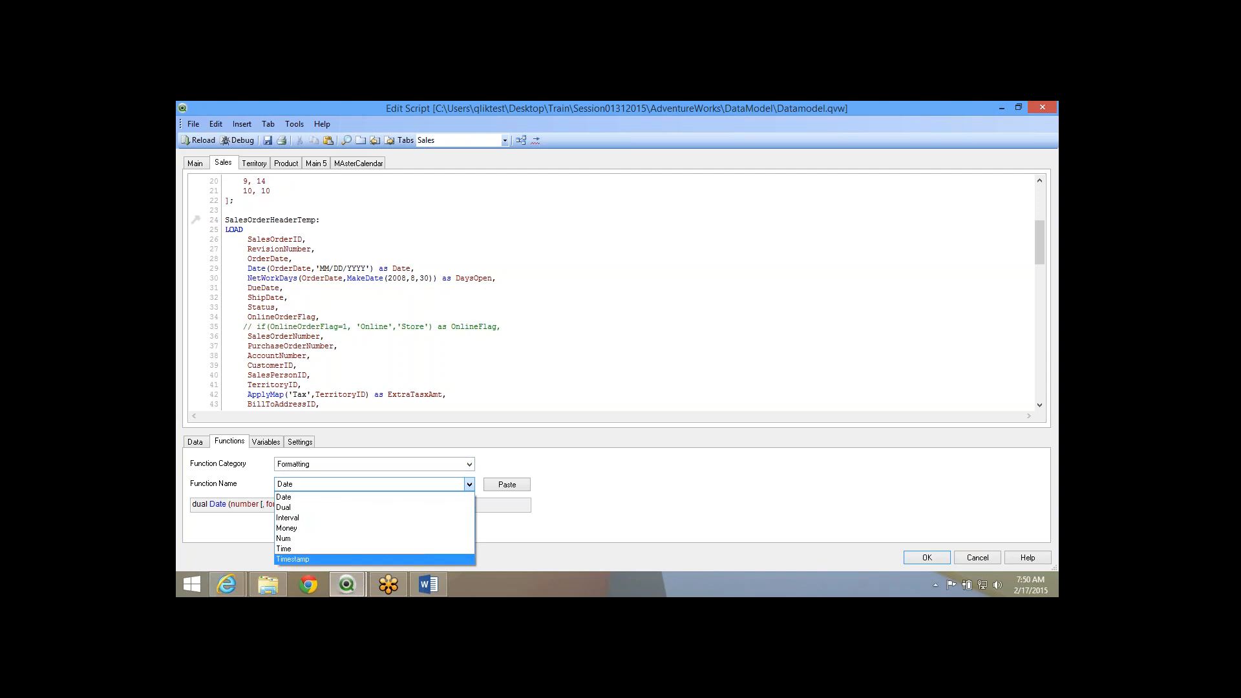
{"action": "key", "text": "Up"}
{"action": "key", "text": "Up"}
{"action": "key", "text": "Up"}
{"action": "key", "text": "Up"}
{"action": "key", "text": "Up"}
{"action": "key", "text": "Return"}
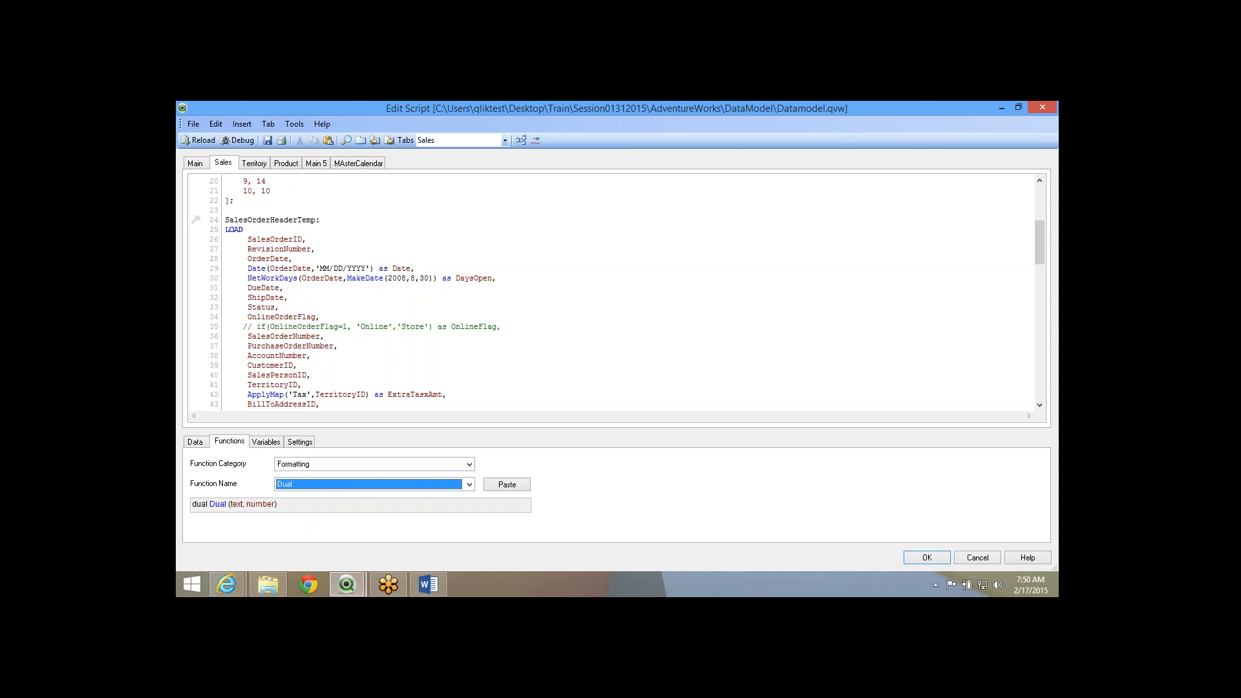
Add a new line below the Date field that starts a Dual function with MOnth(OrderDate) as its text argument.
{"action": "left_click", "coordinate": [582, 297]}
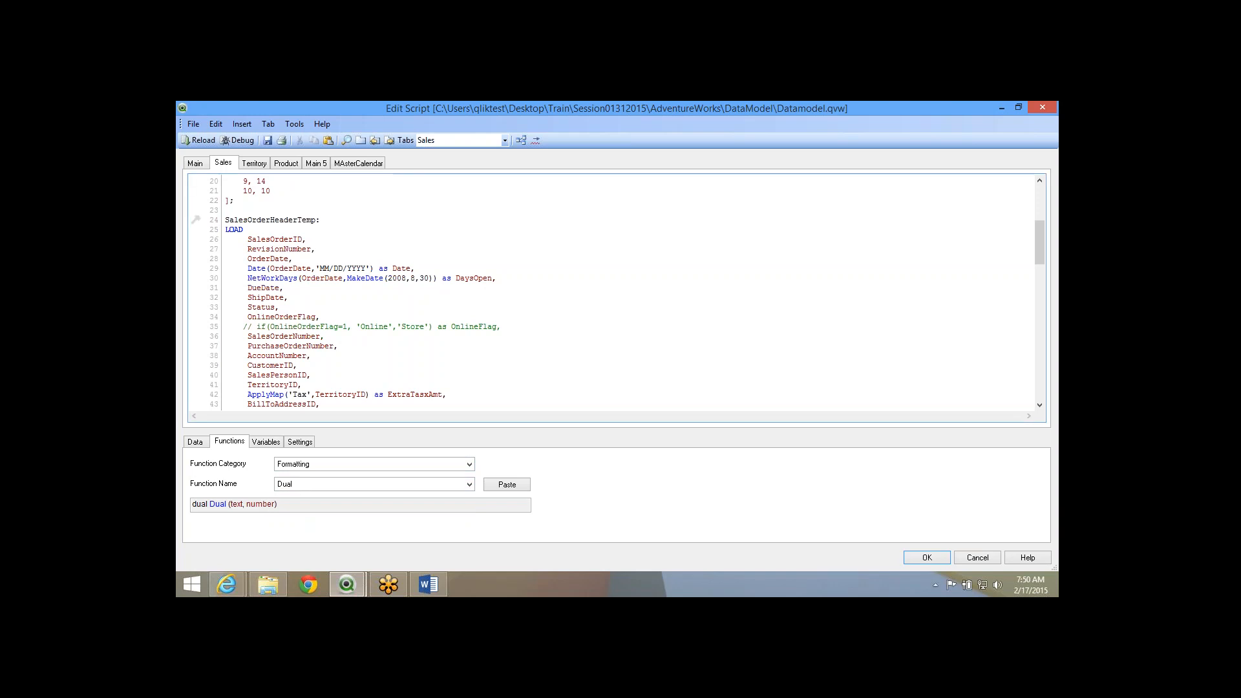
{"action": "key", "text": "Return"}
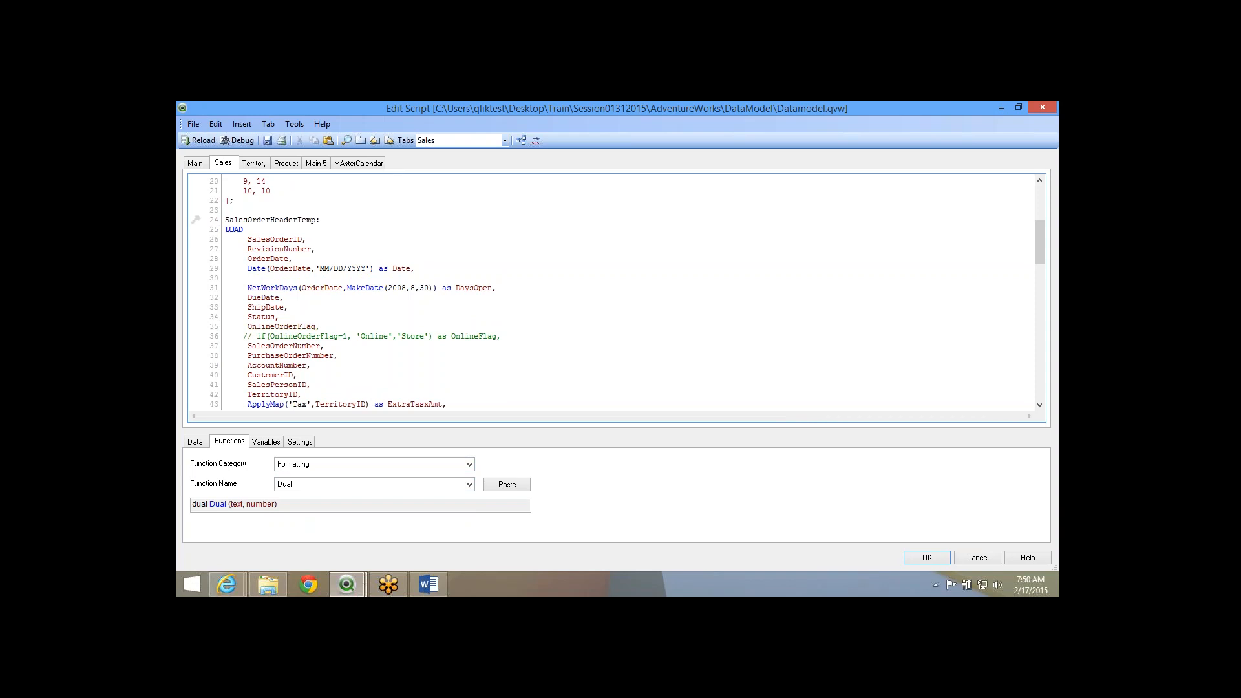
{"action": "type", "text": "Dual(MO"}
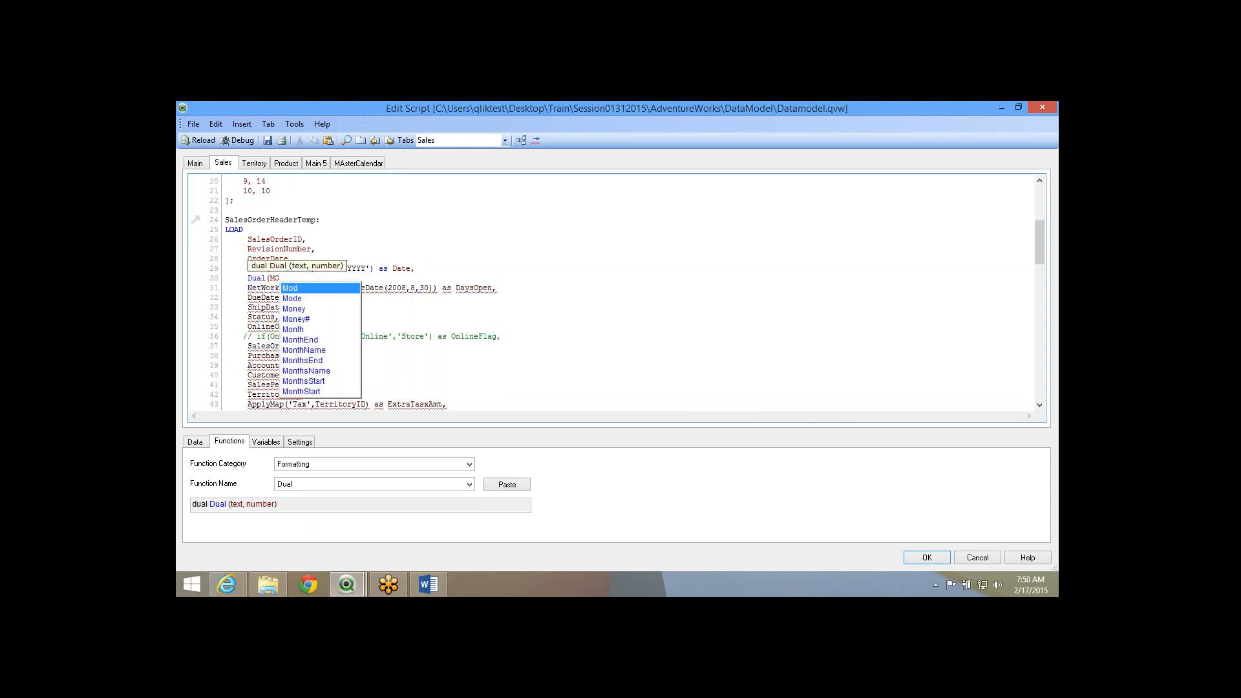
{"action": "type", "text": "nth("}
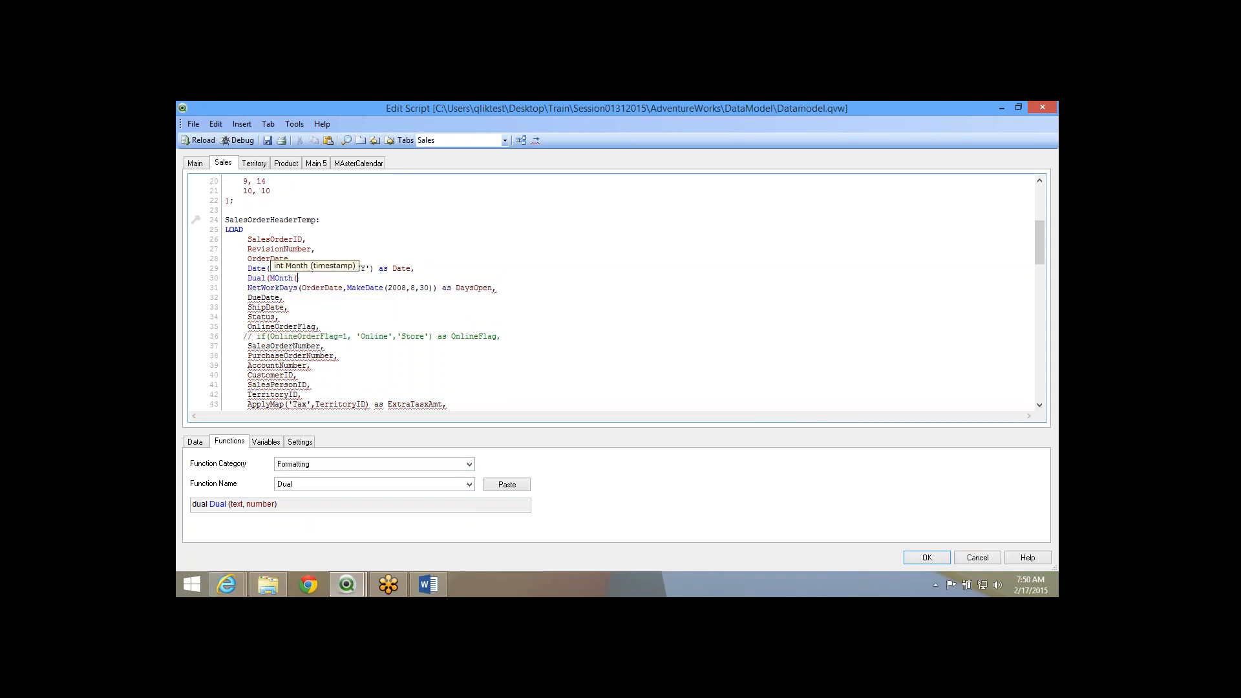
{"action": "double_click", "coordinate": [267, 259]}
{"action": "key", "text": "ctrl+c"}
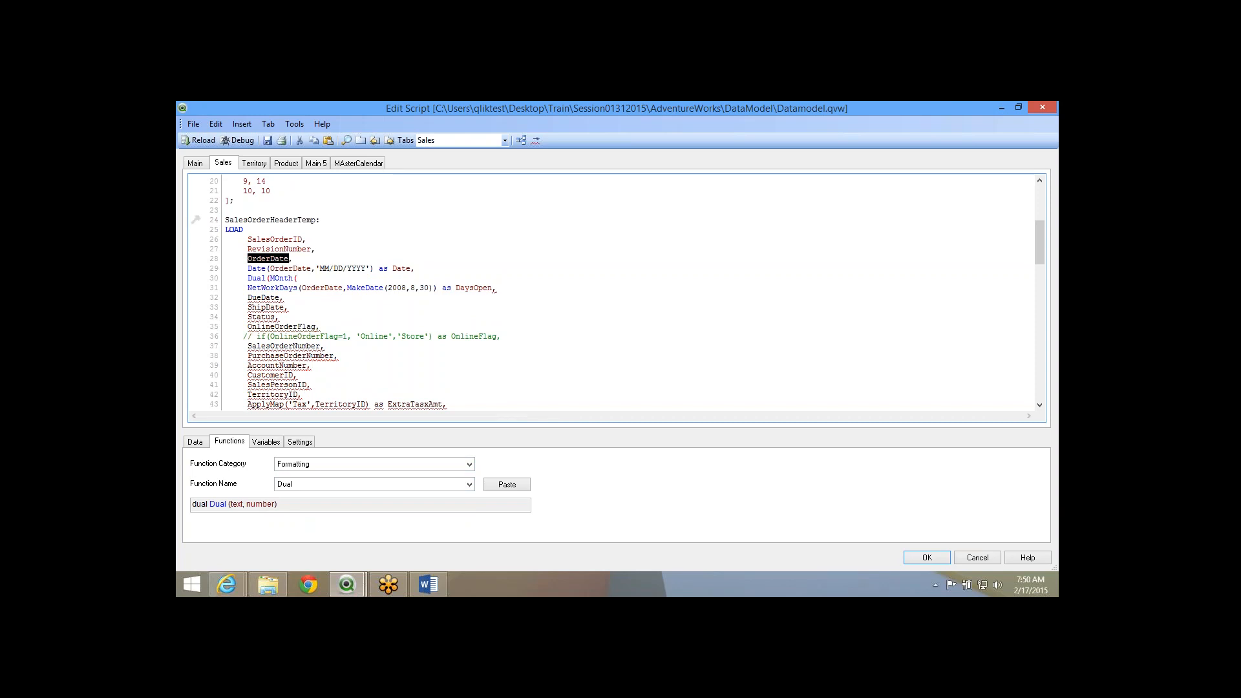
{"action": "left_click", "coordinate": [299, 279]}
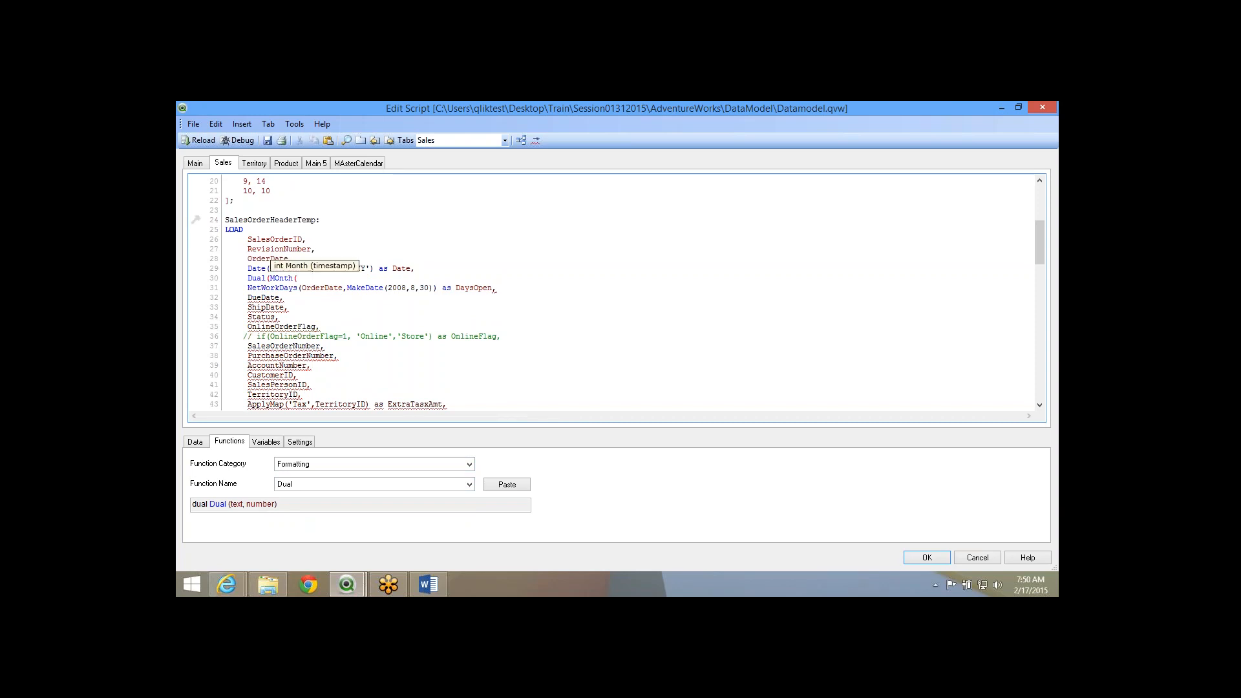
{"action": "key", "text": "ctrl+v"}
{"action": "type", "text": ")"}
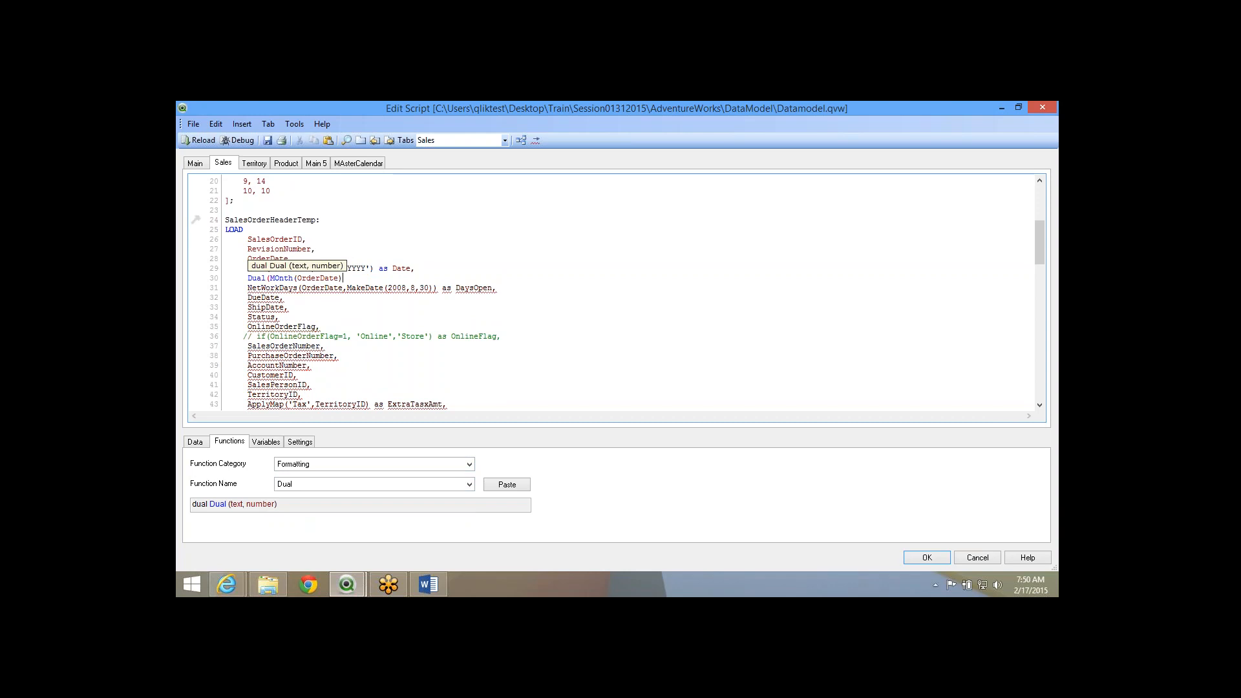
Complete the Dual line with Num(Month(OrderDate)) as its number argument and the alias MOnthDetaisl, ending with a comma.
{"action": "type", "text": ","}
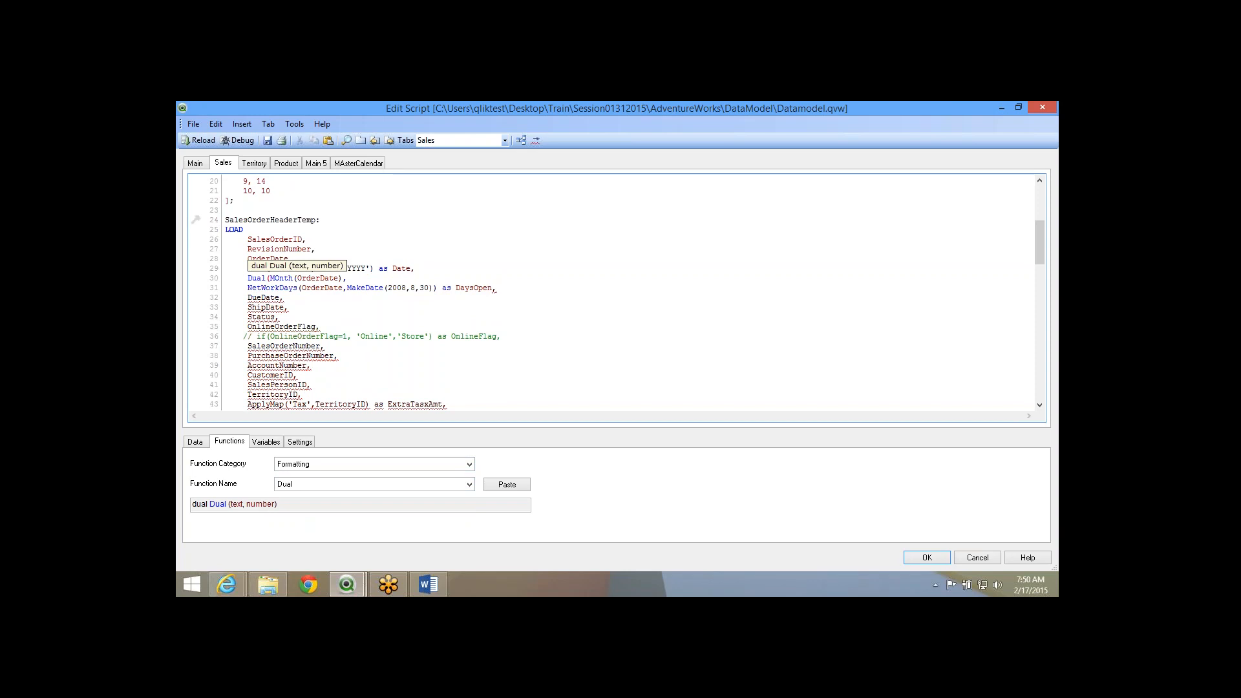
{"action": "type", "text": "Num(MOn"}
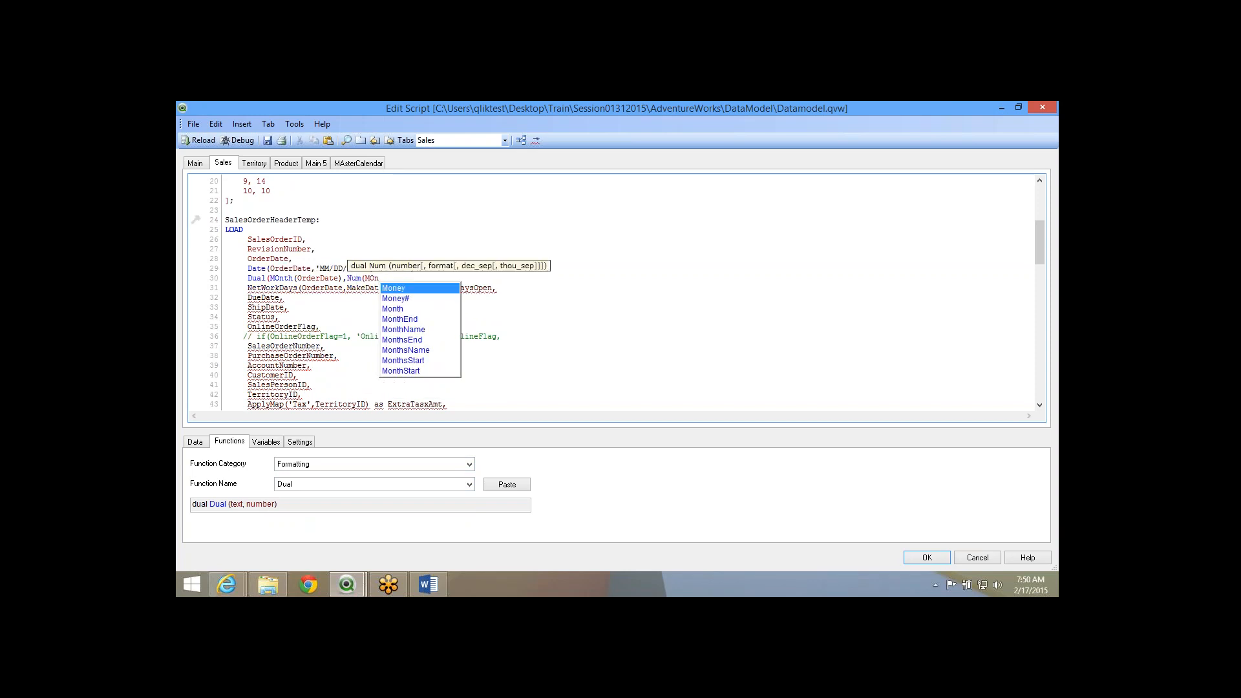
{"action": "key", "text": "BackSpace"}
{"action": "key", "text": "BackSpace"}
{"action": "type", "text": "onth"}
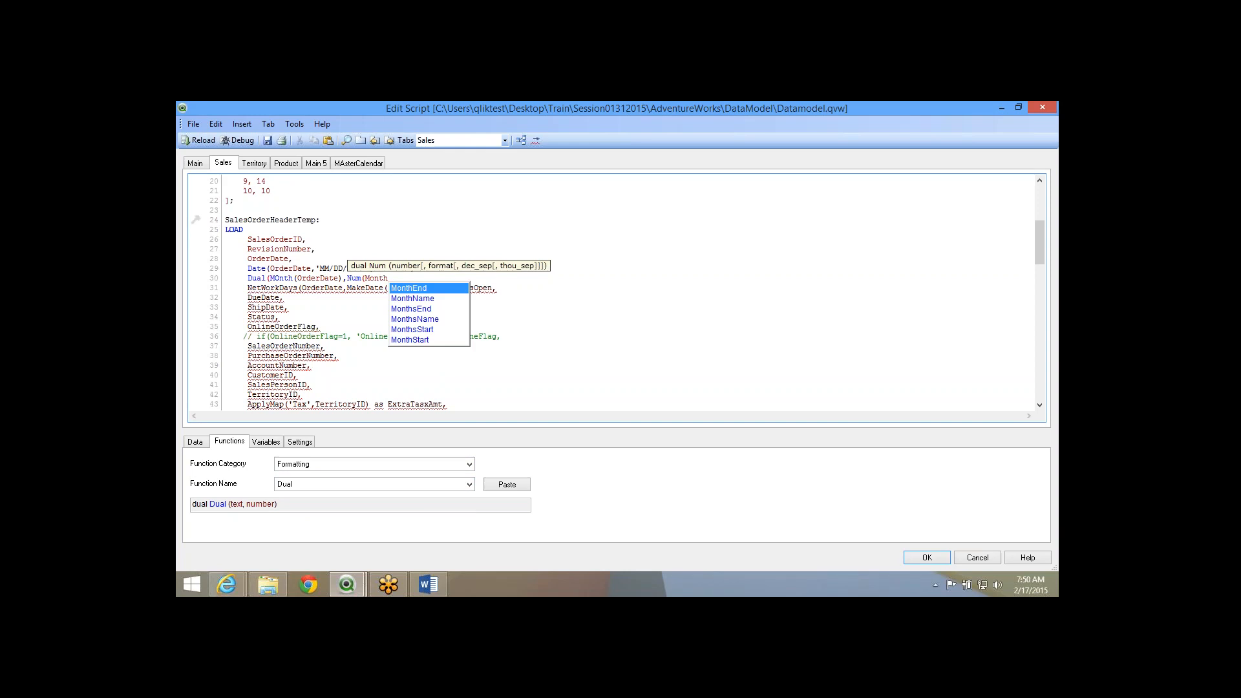
{"action": "type", "text": "(OrderDate)"}
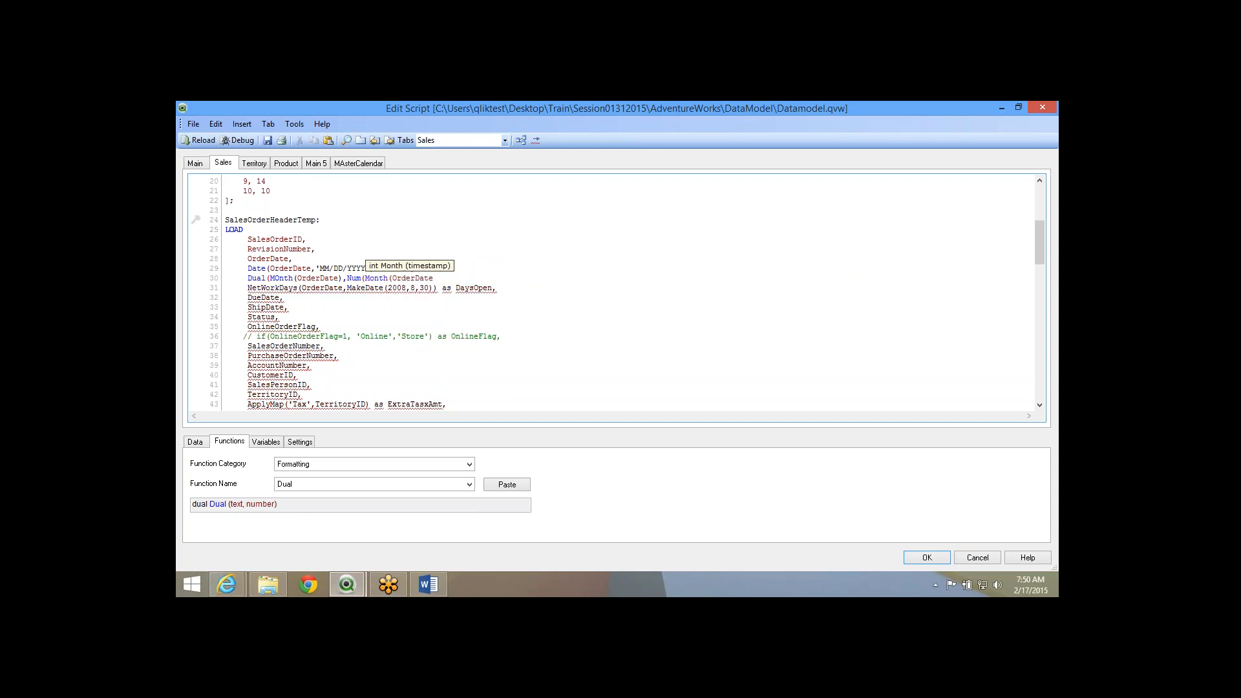
{"action": "type", "text": ")"}
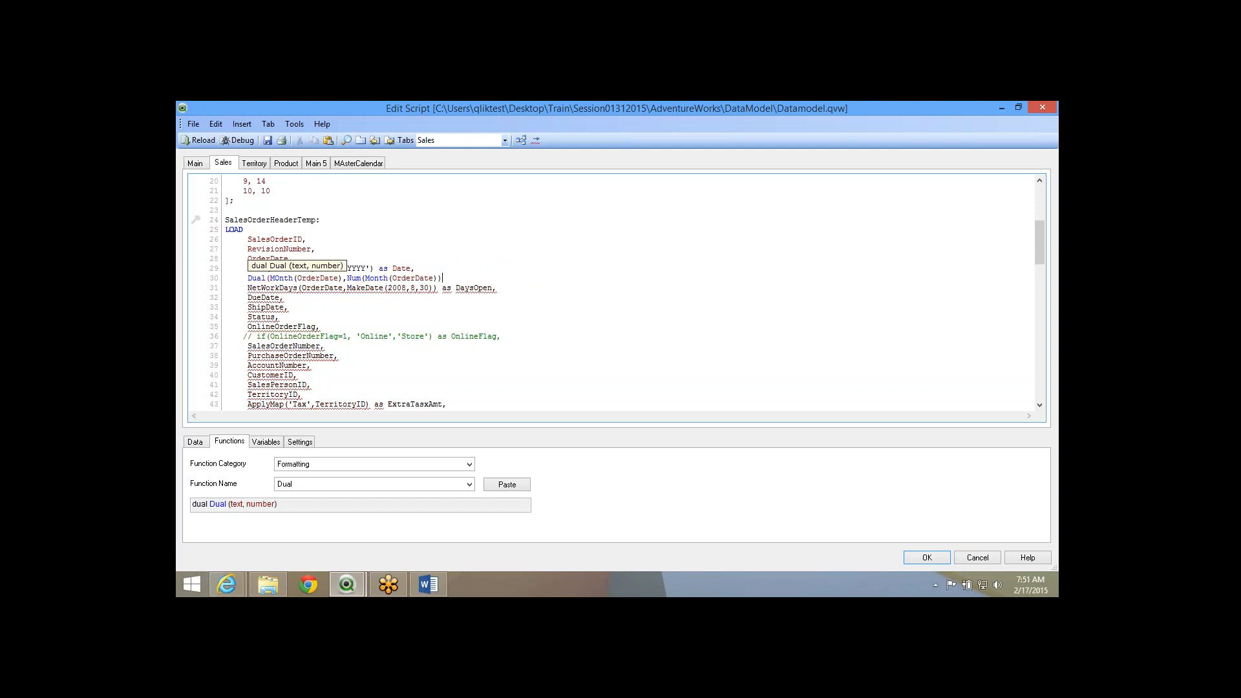
{"action": "type", "text": ") as"}
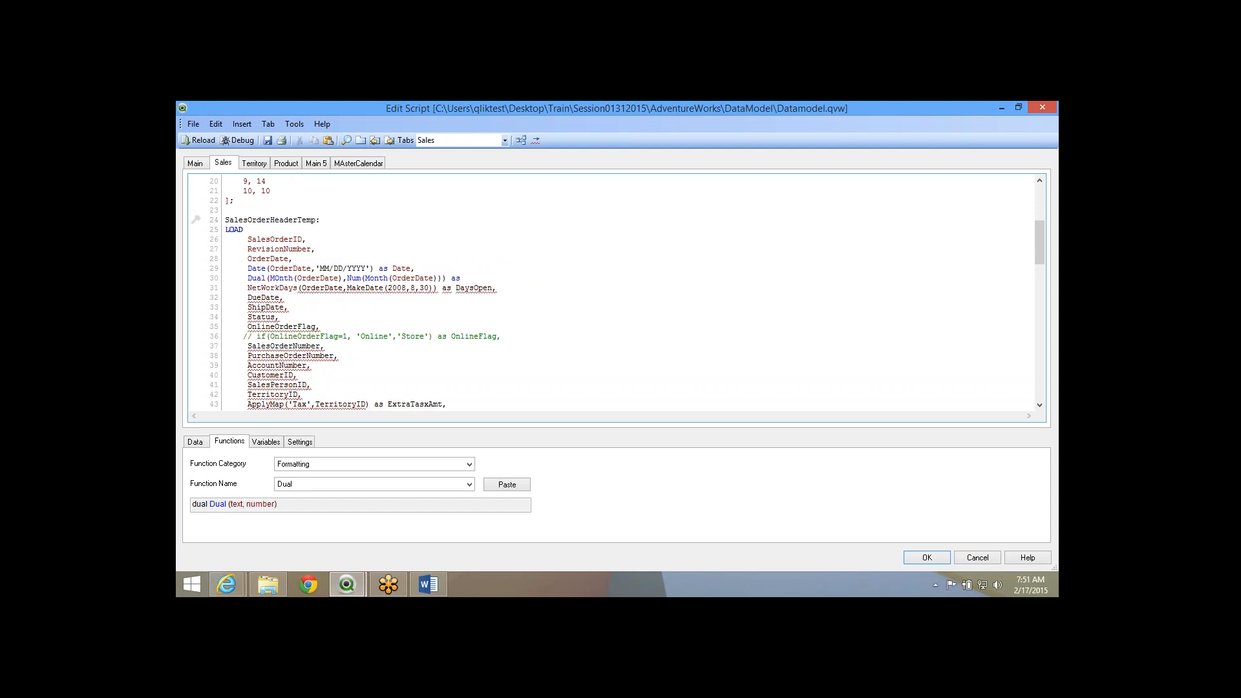
{"action": "type", "text": " MOnthDetaisl,"}
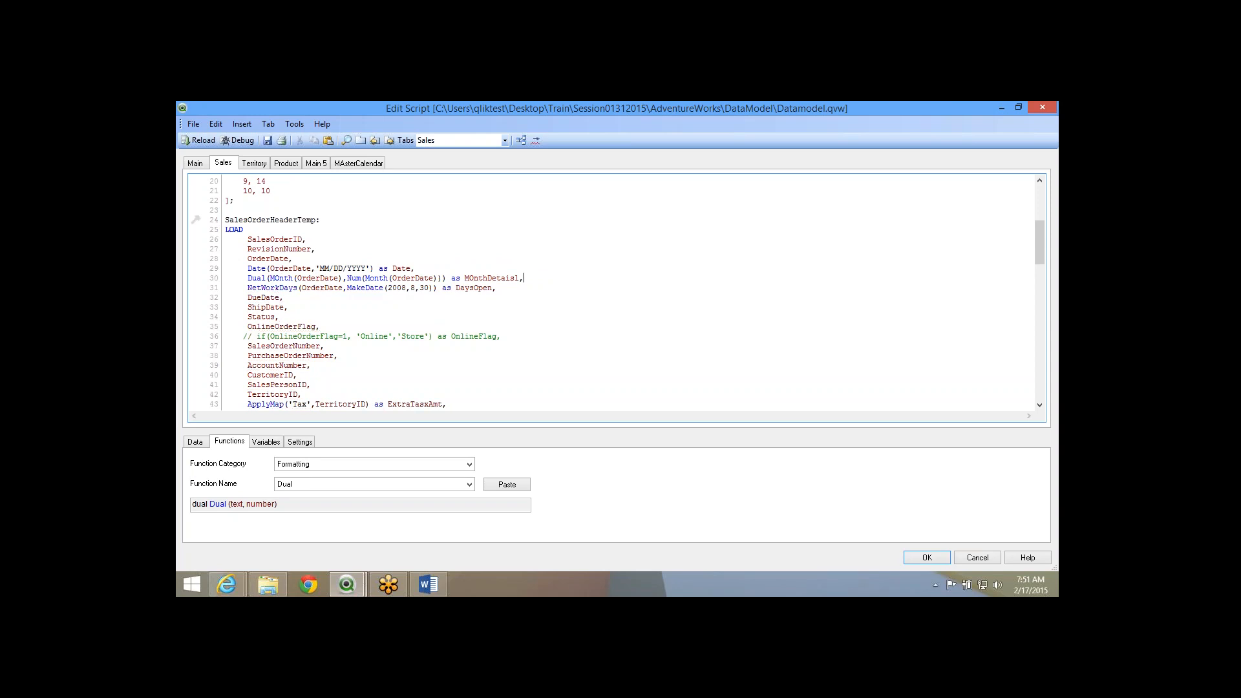
Examine the text and number arguments of the MOnthDetaisl line against the Dual function's syntax.
{"action": "left_click_drag", "start_coordinate": [270, 279], "coordinate": [519, 278]}
{"action": "left_click_drag", "start_coordinate": [343, 279], "coordinate": [439, 279]}
{"action": "left_click_drag", "start_coordinate": [247, 278], "coordinate": [524, 279]}
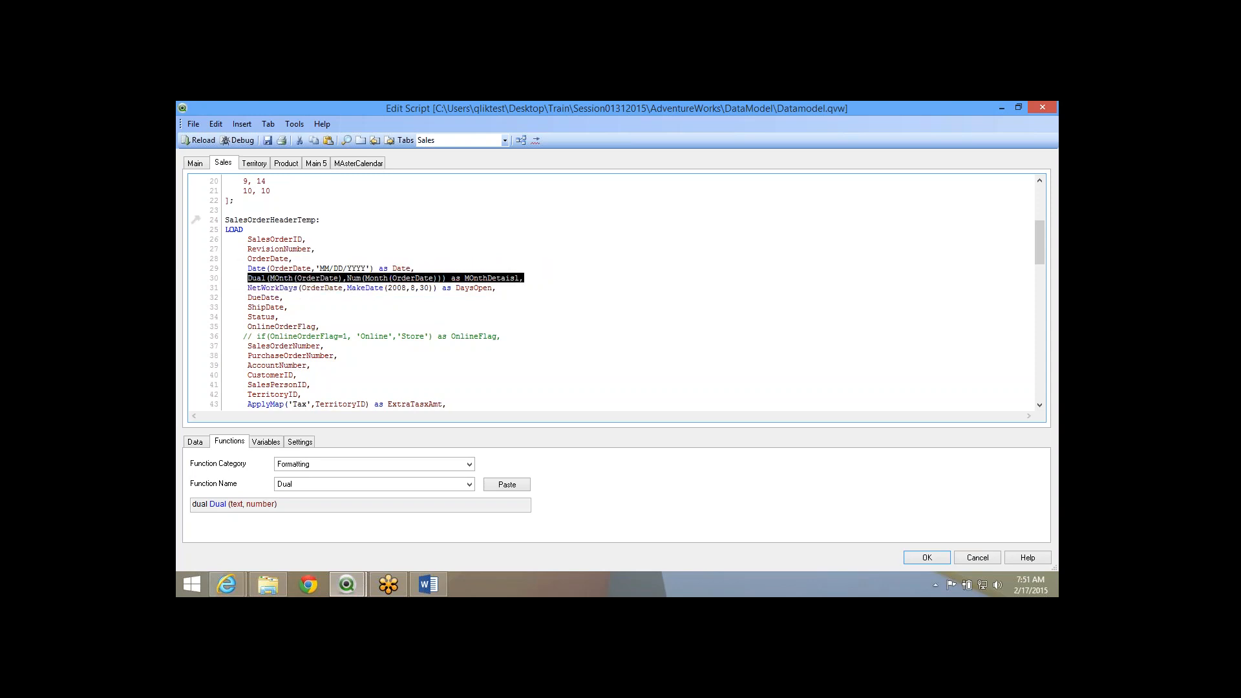
{"action": "left_click", "coordinate": [524, 279]}
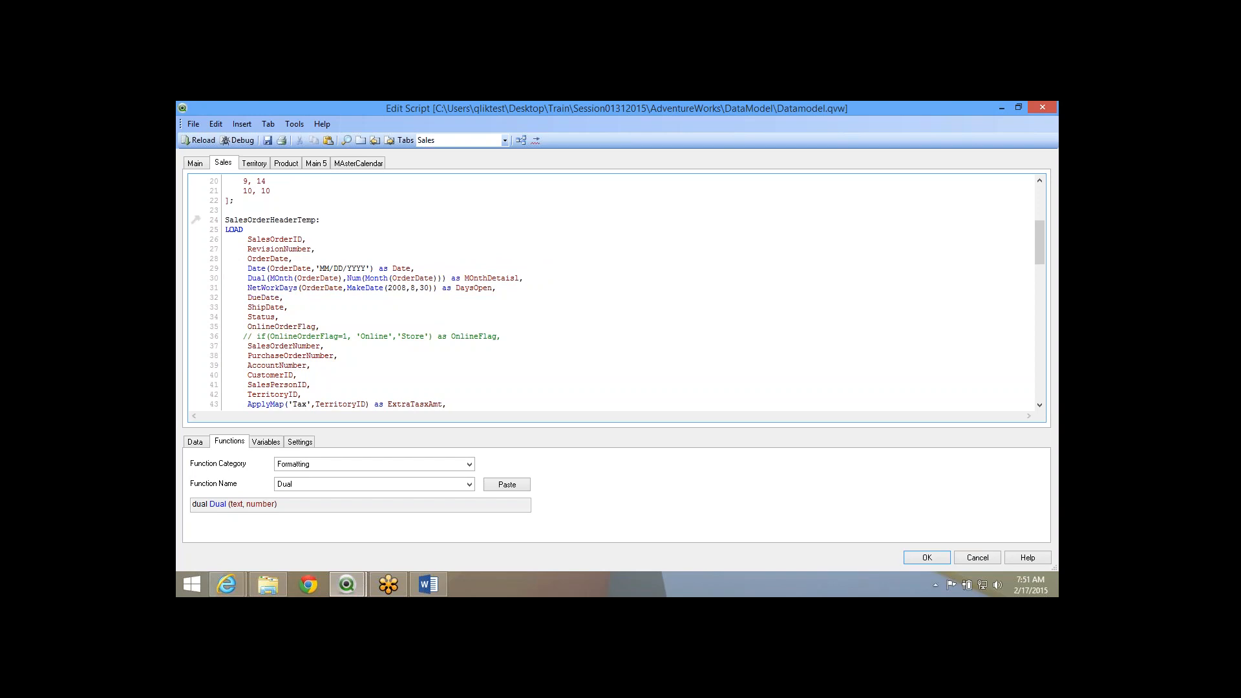
{"action": "left_click_drag", "start_coordinate": [270, 278], "coordinate": [343, 278]}
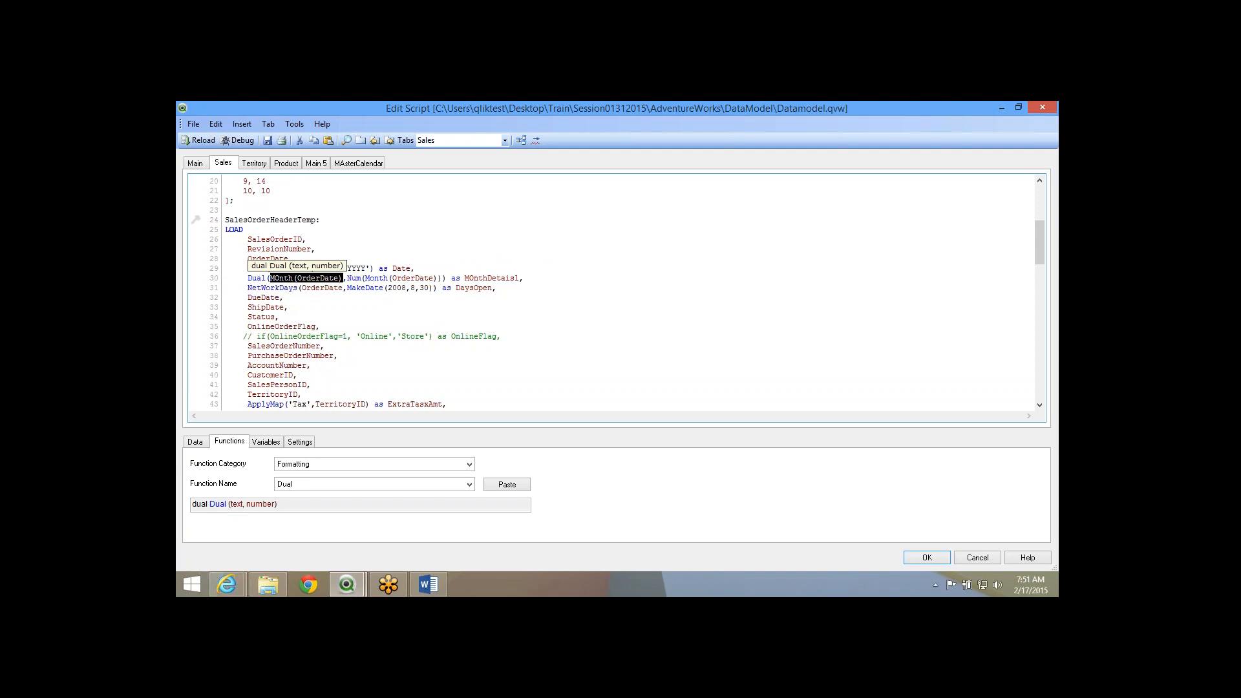
{"action": "left_click_drag", "start_coordinate": [228, 504], "coordinate": [277, 504]}
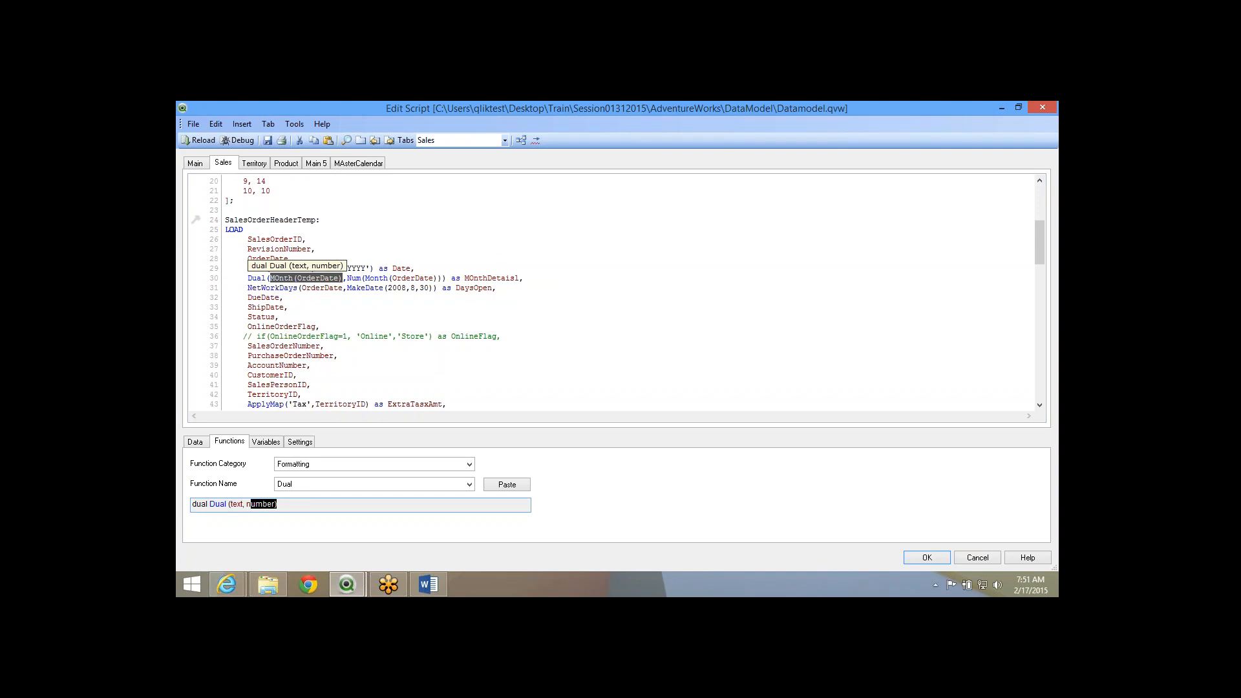
{"action": "left_click_drag", "start_coordinate": [352, 278], "coordinate": [433, 278]}
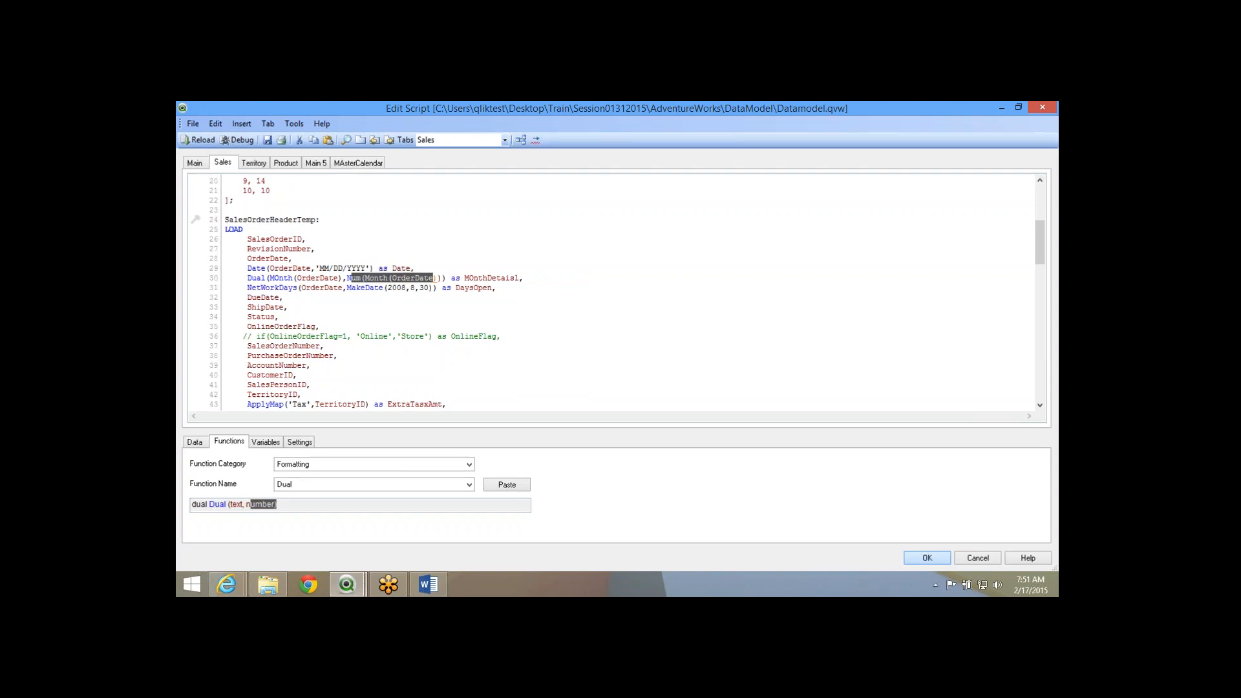
Accept the script changes, reload the document's data and close the script execution progress.
{"action": "left_click", "coordinate": [926, 557]}
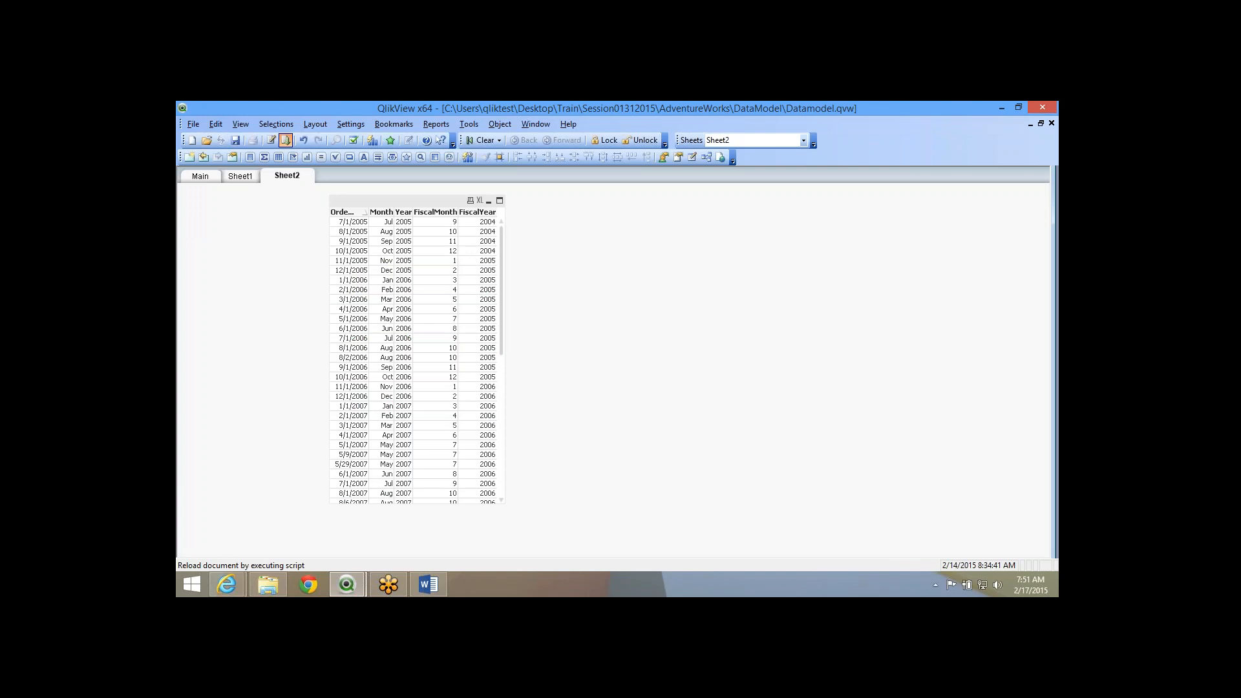
{"action": "left_click", "coordinate": [285, 139]}
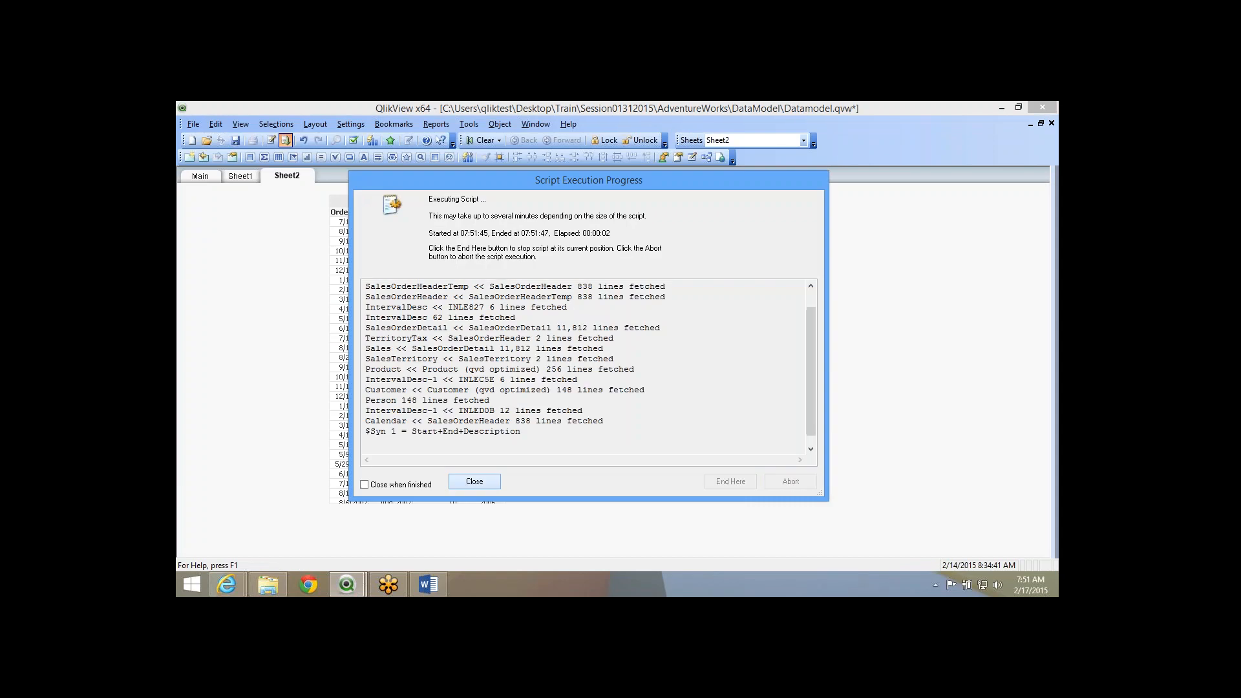
{"action": "key", "text": "Return"}
Create a list box for the MOnthDetaisl field on Sheet2 and place it beside the order date table.
{"action": "right_click", "coordinate": [598, 310]}
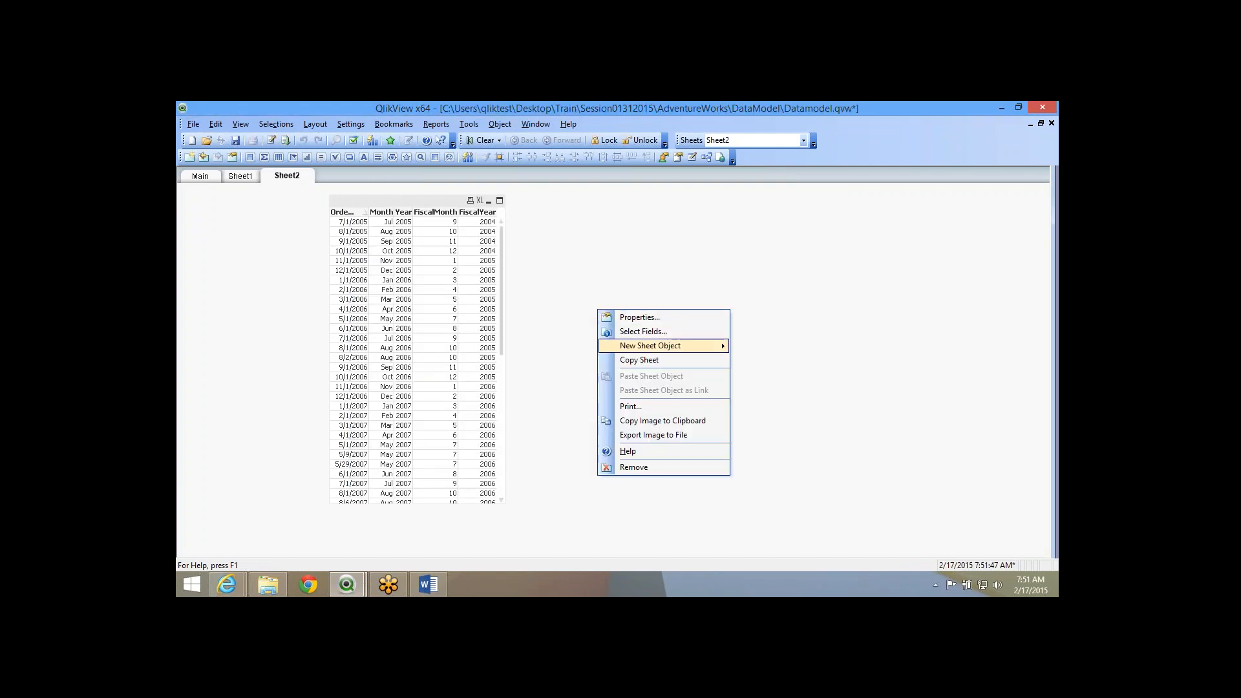
{"action": "mouse_move", "coordinate": [659, 346]}
{"action": "left_click", "coordinate": [768, 345]}
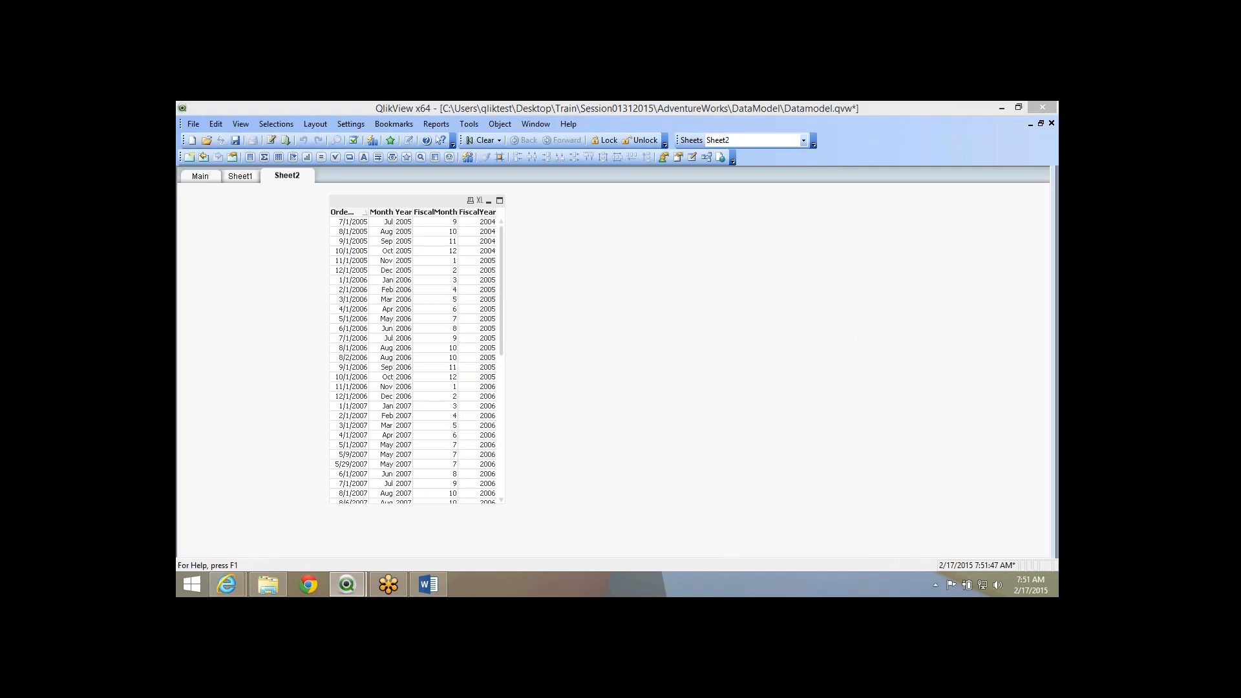
{"action": "left_click", "coordinate": [605, 254]}
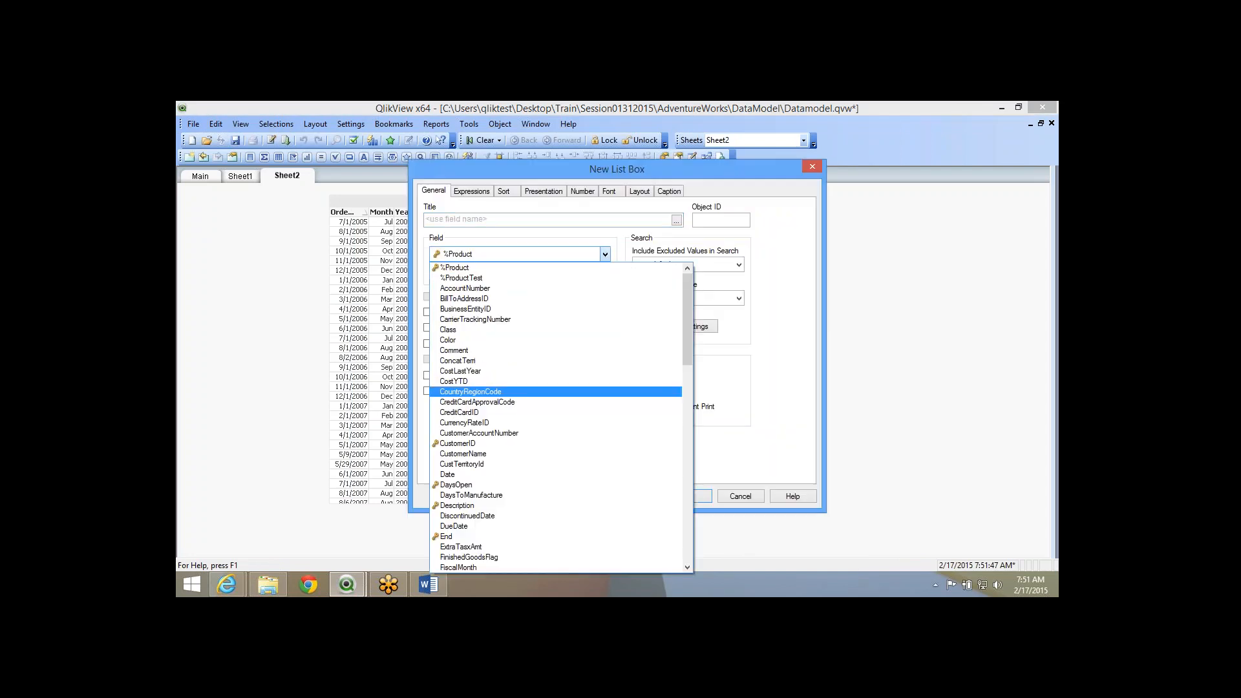
{"action": "scroll", "coordinate": [556, 484], "scroll_direction": "down", "scroll_amount": 16}
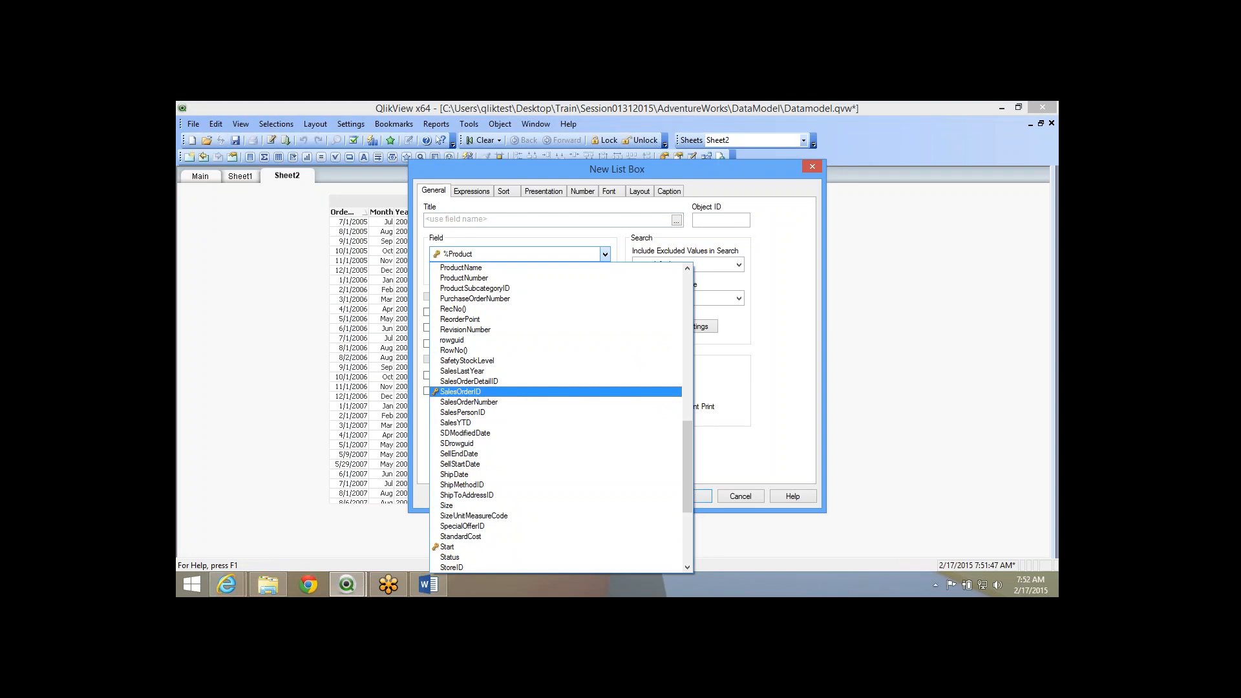
{"action": "scroll", "coordinate": [555, 416], "scroll_direction": "up", "scroll_amount": 1}
{"action": "scroll", "coordinate": [556, 423], "scroll_direction": "up", "scroll_amount": 5}
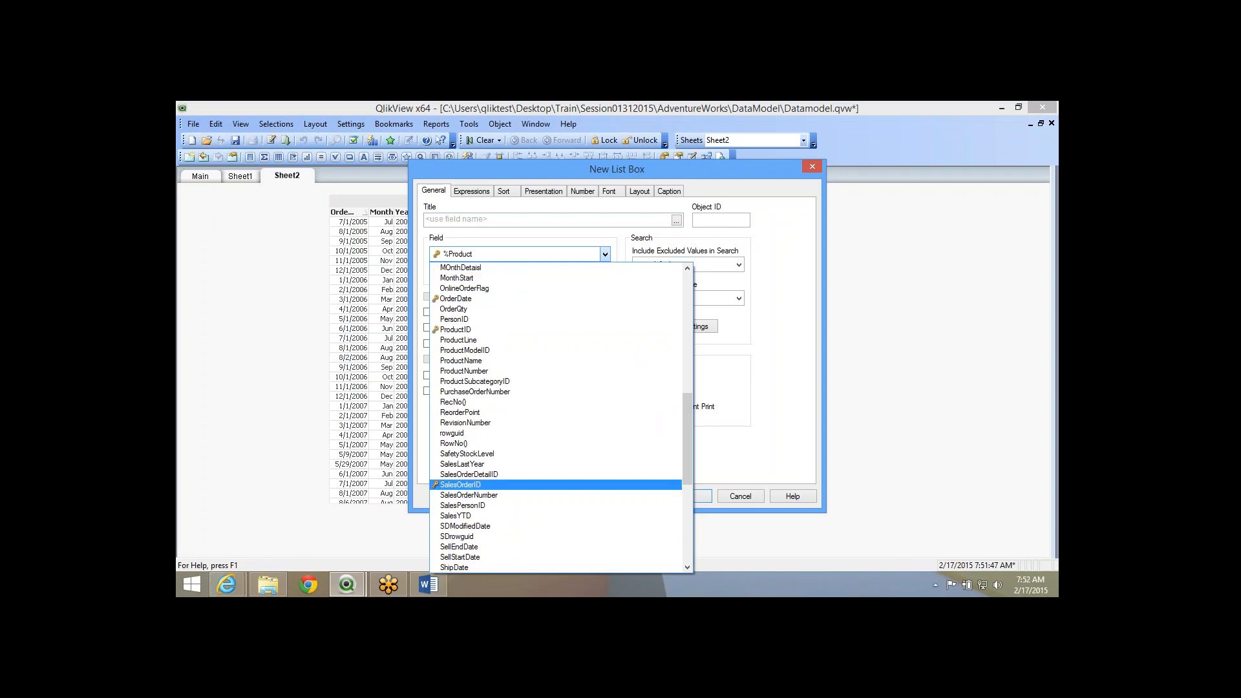
{"action": "left_click", "coordinate": [491, 382]}
{"action": "left_click", "coordinate": [688, 496]}
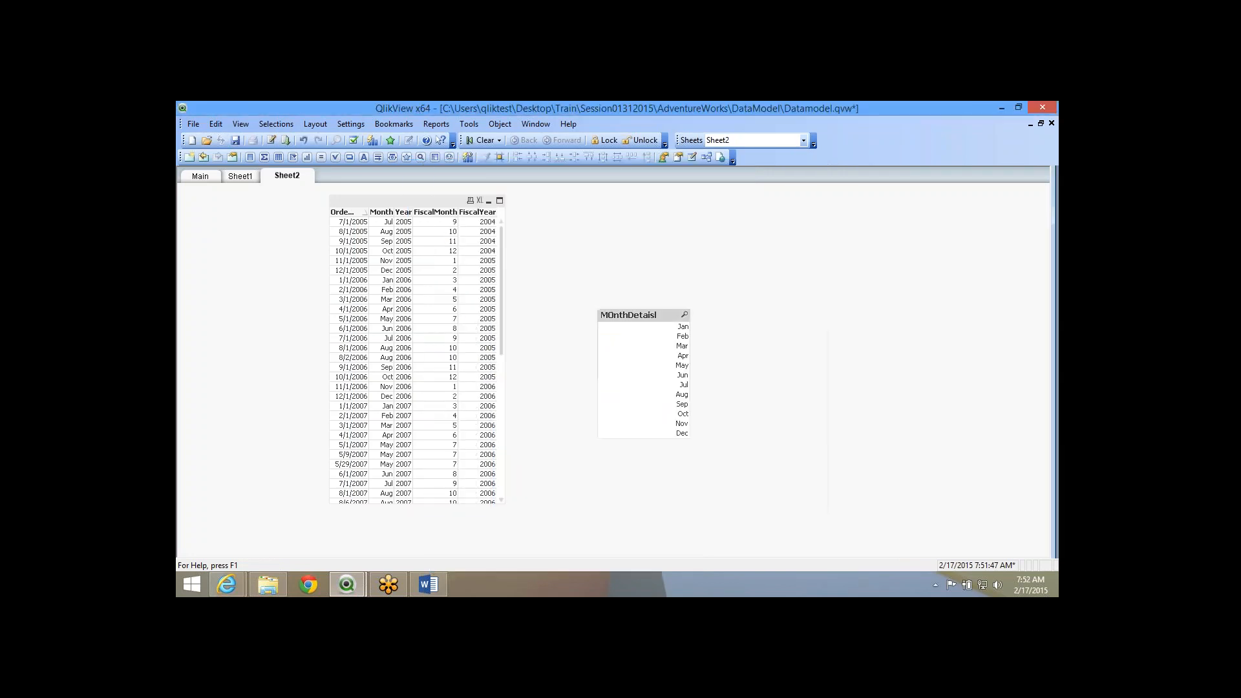
{"action": "left_click_drag", "start_coordinate": [627, 314], "coordinate": [575, 213]}
Override the document settings for the MOnthDetaisl list box so its values use the Number format.
{"action": "right_click", "coordinate": [582, 247]}
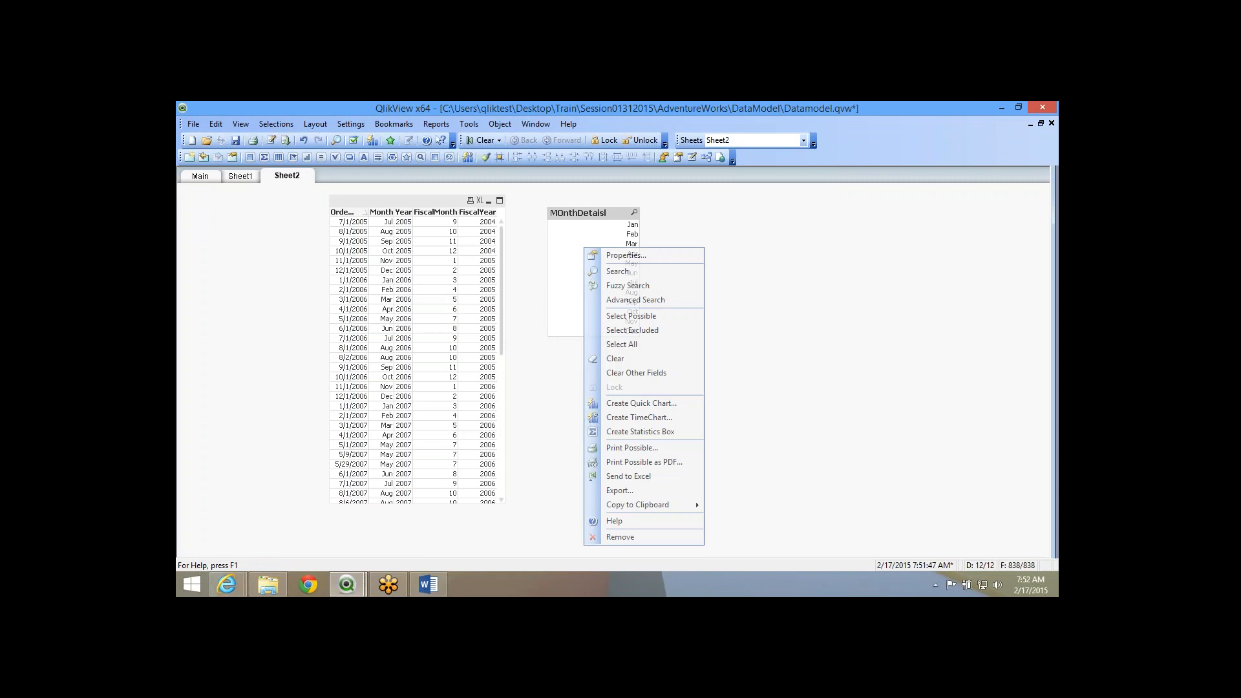
{"action": "left_click", "coordinate": [598, 254]}
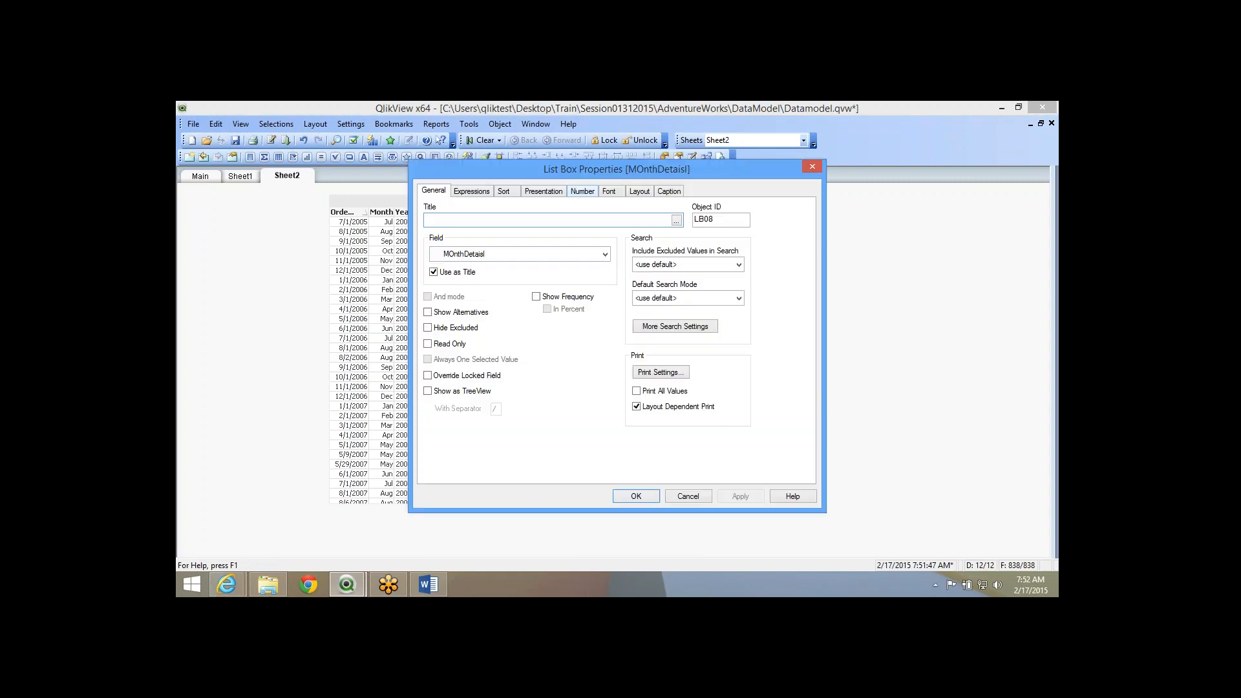
{"action": "left_click", "coordinate": [582, 191]}
{"action": "left_click", "coordinate": [434, 207]}
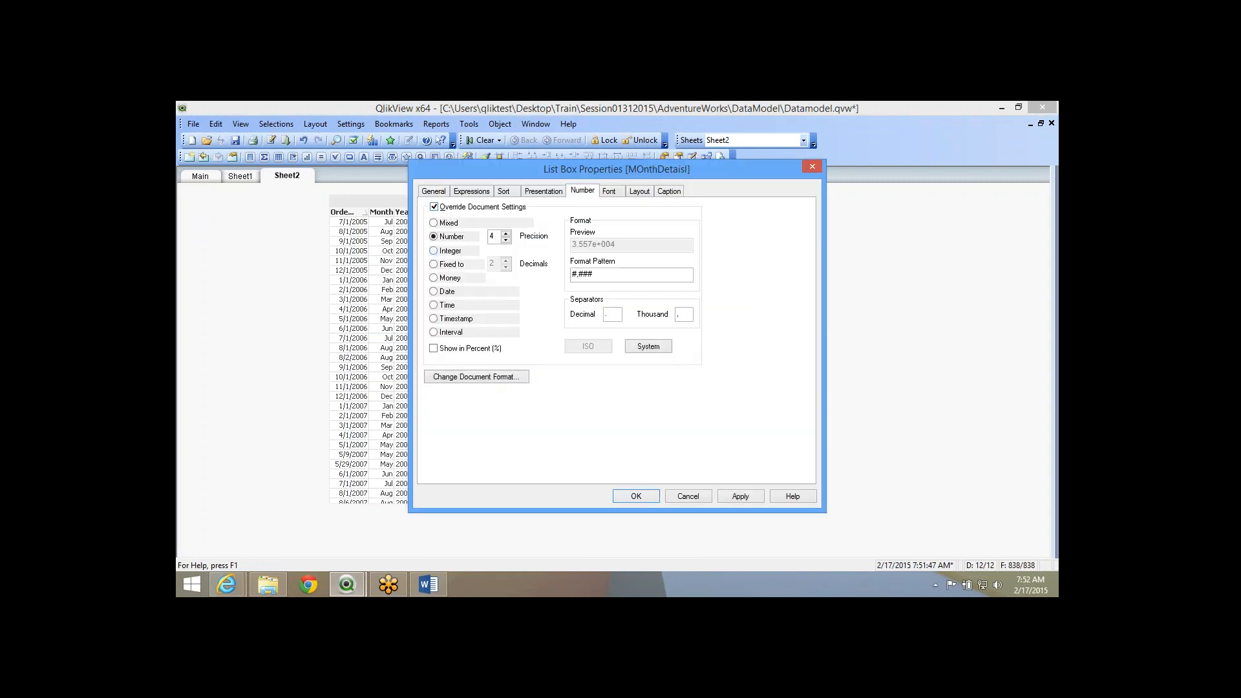
{"action": "left_click", "coordinate": [635, 496]}
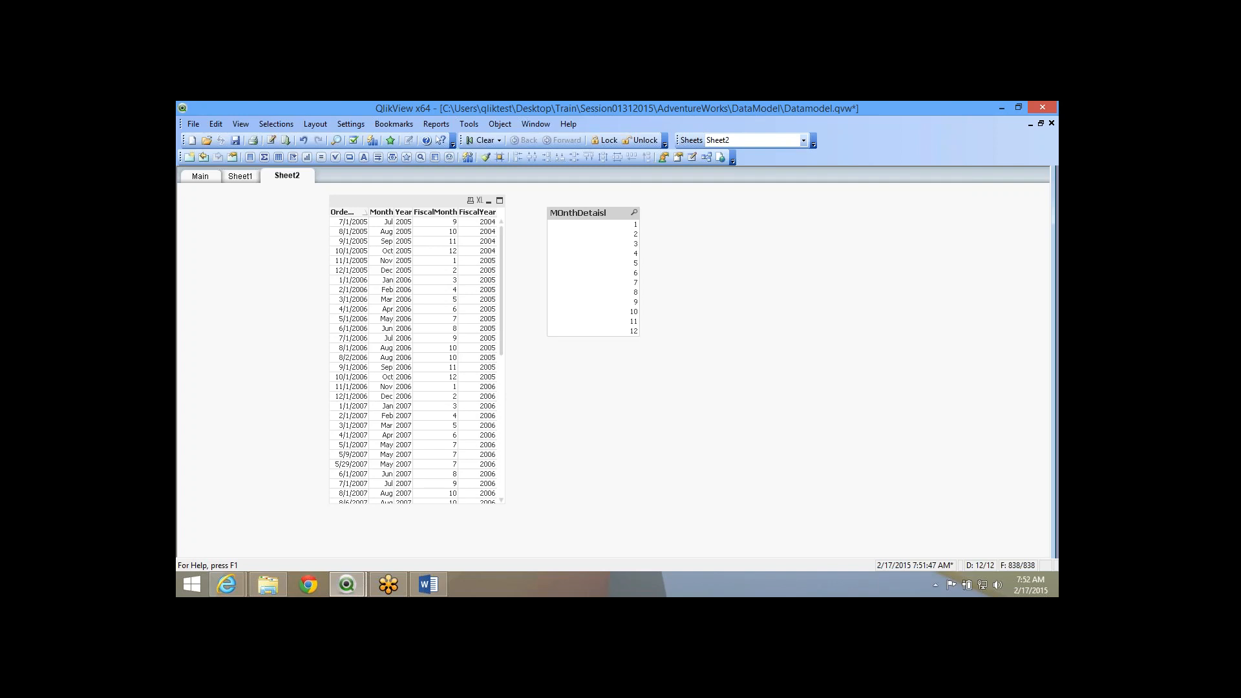
Reopen the load script and review the Dual line for MOnthDetaisl in the Sales section.
{"action": "left_click", "coordinate": [594, 263]}
{"action": "left_click", "coordinate": [593, 263]}
{"action": "left_click", "coordinate": [271, 139]}
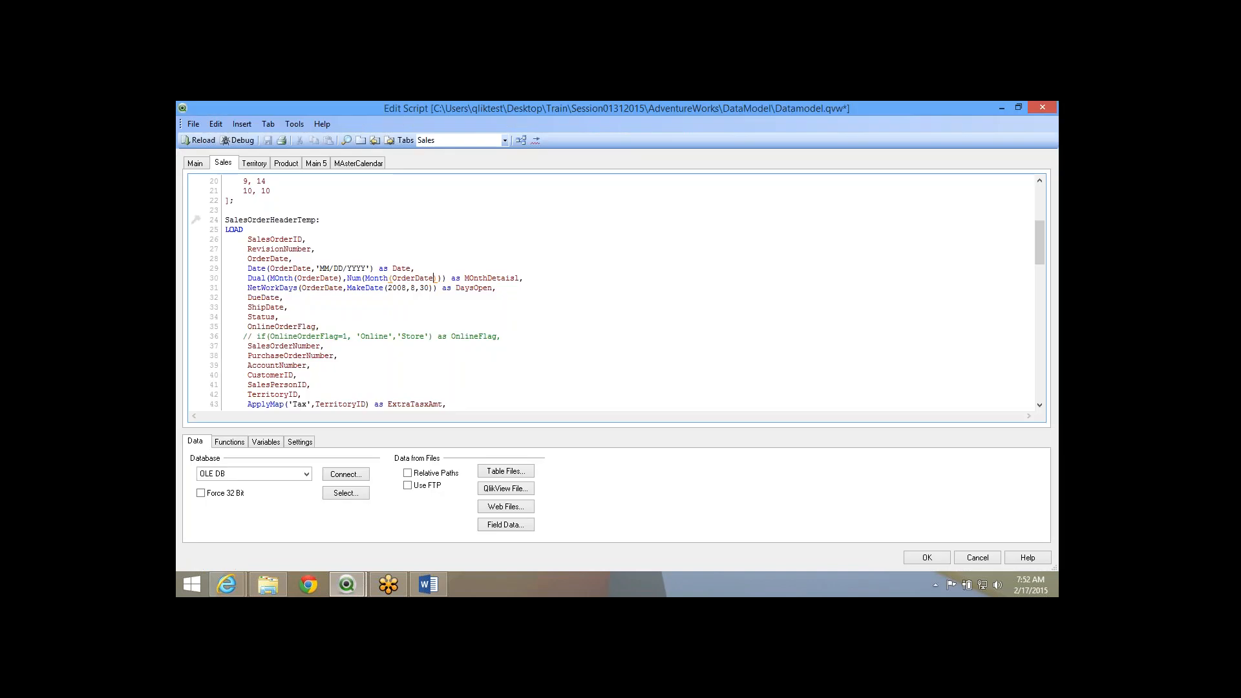
{"action": "left_click_drag", "start_coordinate": [248, 278], "coordinate": [524, 278]}
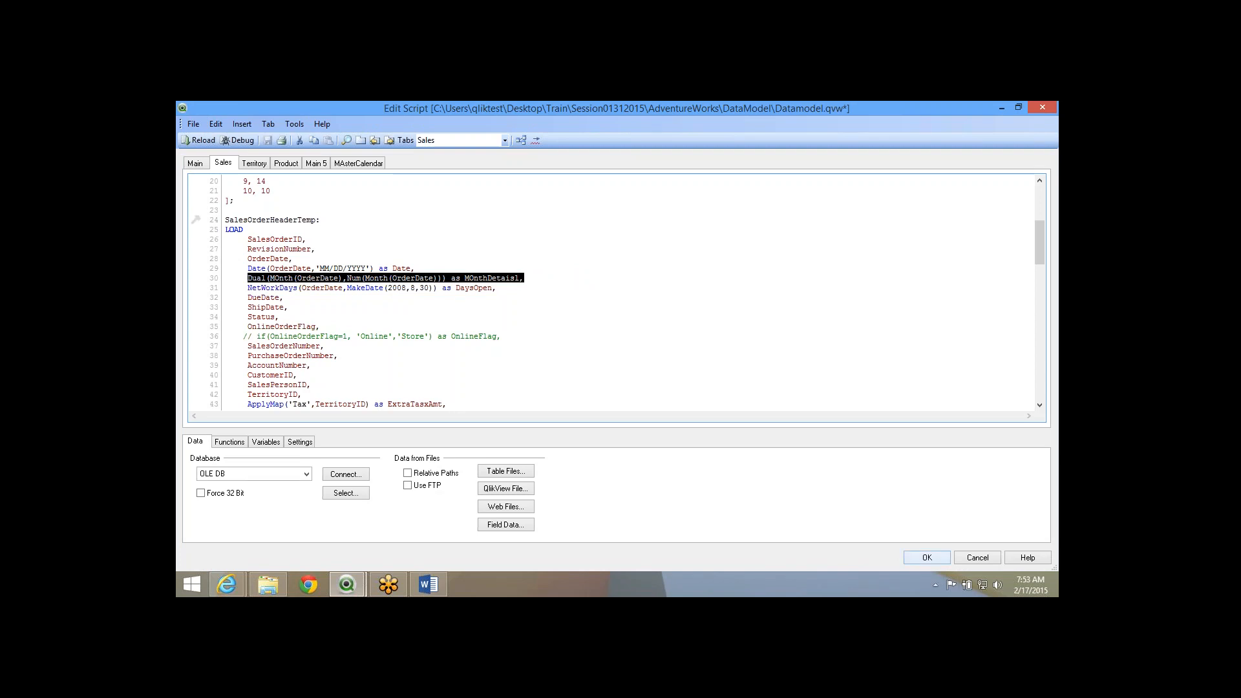
{"action": "left_click", "coordinate": [524, 277]}
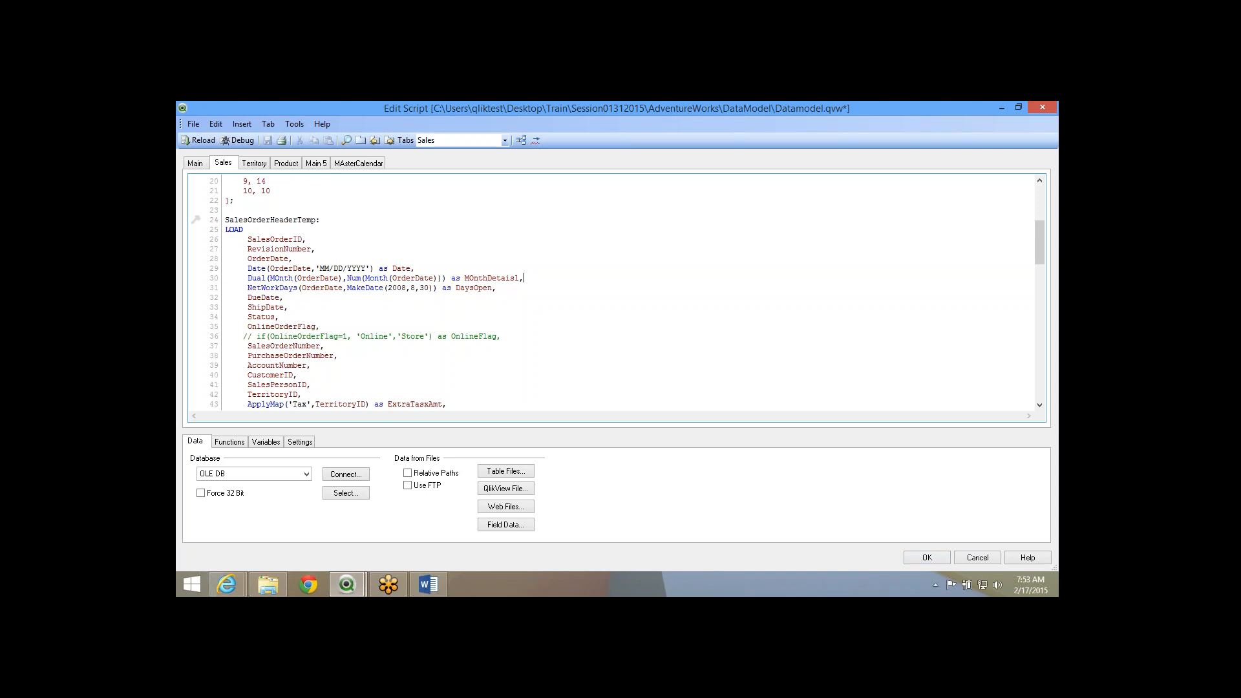
{"action": "key", "text": "shift+Home"}
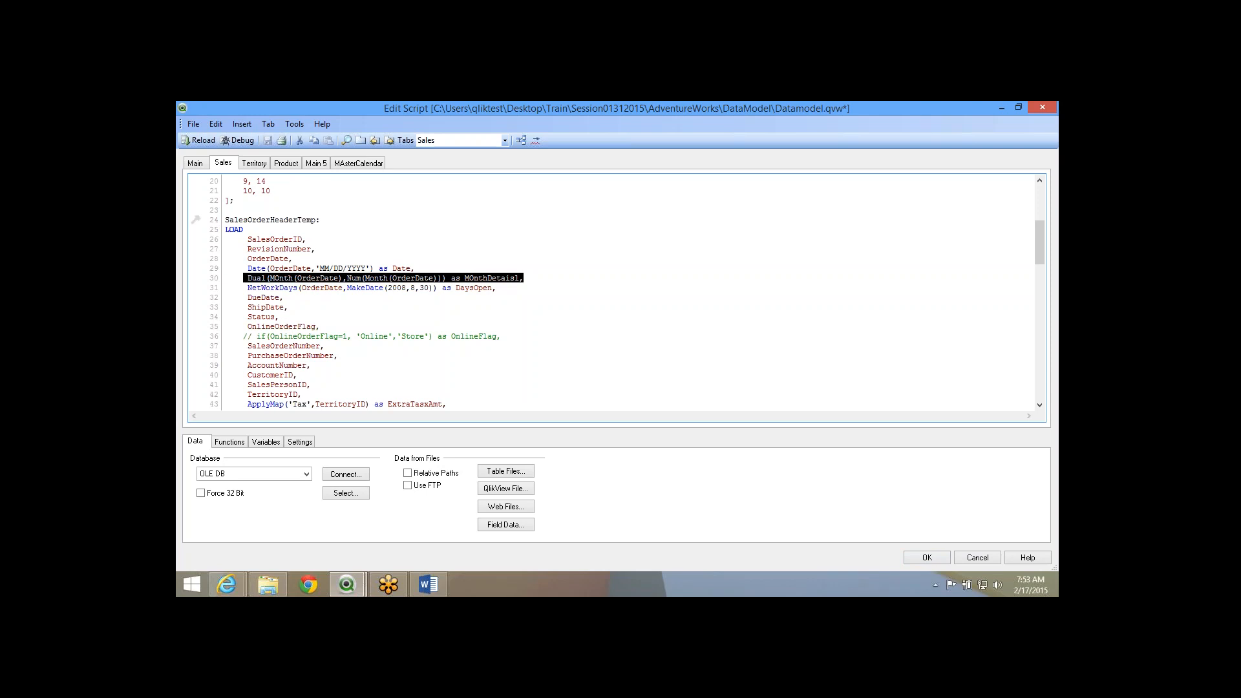
{"action": "left_click", "coordinate": [525, 278]}
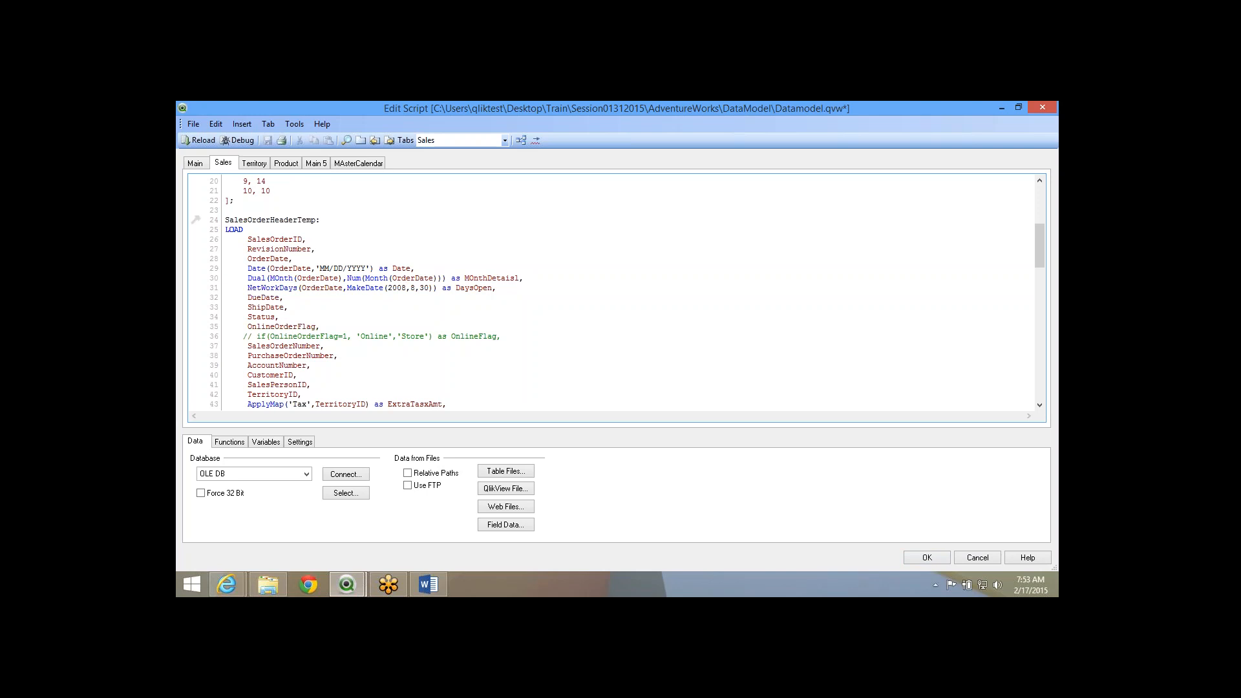
In the Territory section's SalesTerritory load, insert a copy of TerritoryID on a new line below Name as TerritoryName.
{"action": "scroll", "coordinate": [335, 230], "scroll_direction": "down", "scroll_amount": 2}
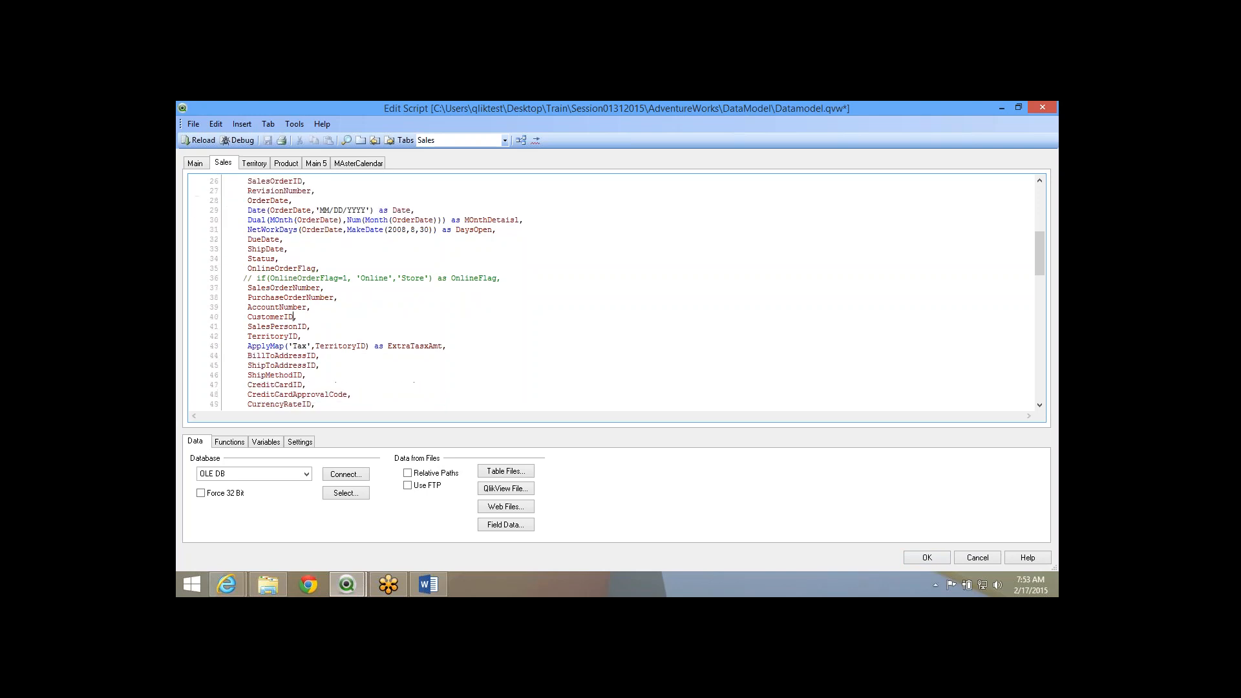
{"action": "key", "text": "shift+Left"}
{"action": "key", "text": "shift+Left"}
{"action": "key", "text": "shift+Left"}
{"action": "key", "text": "shift+Left"}
{"action": "key", "text": "shift+Left"}
{"action": "key", "text": "shift+Left"}
{"action": "key", "text": "shift+Left"}
{"action": "key", "text": "shift+Left"}
{"action": "key", "text": "shift+Left"}
{"action": "key", "text": "shift+Left"}
{"action": "left_click_drag", "start_coordinate": [301, 336], "coordinate": [247, 336]}
{"action": "key", "text": "ctrl+c"}
{"action": "left_click", "coordinate": [254, 163]}
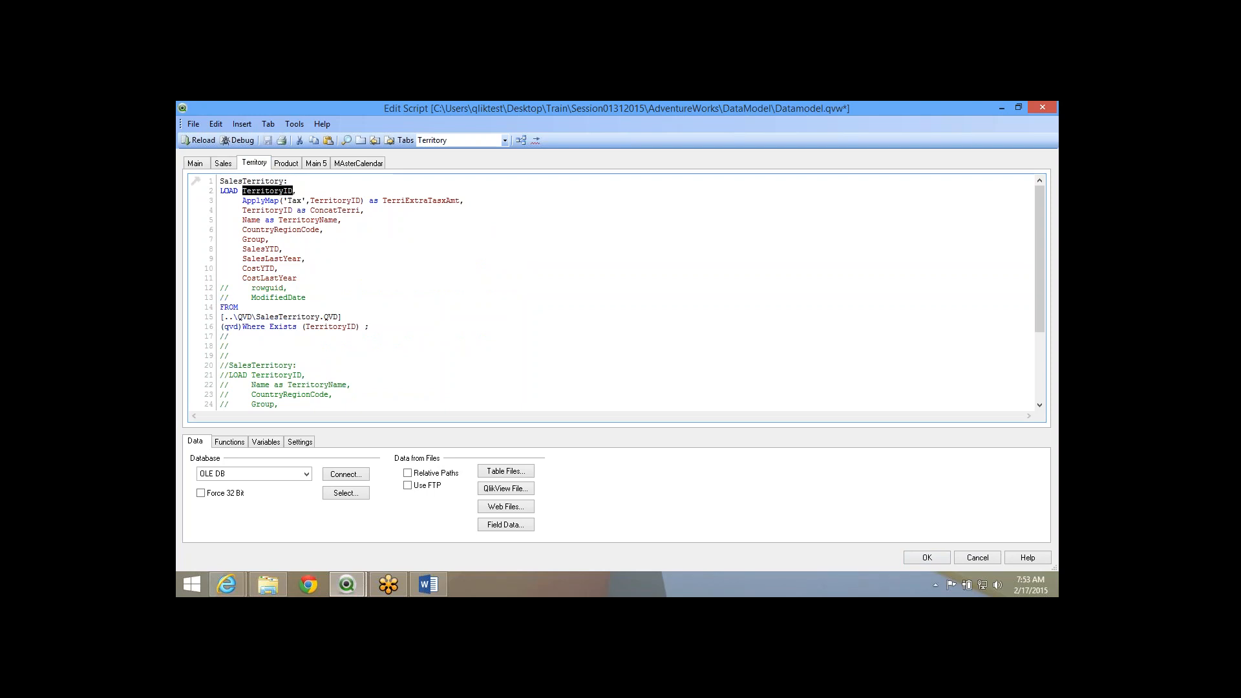
{"action": "left_click", "coordinate": [347, 219]}
{"action": "key", "text": "Return"}
{"action": "key", "text": "ctrl+v"}
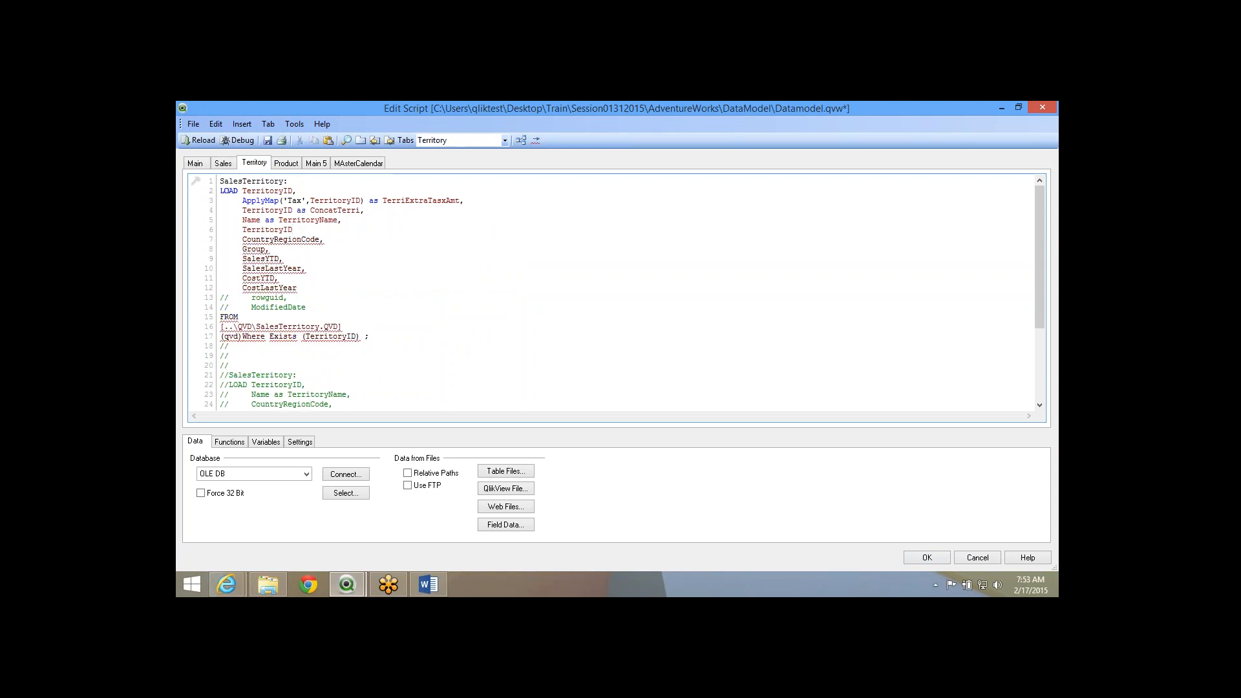
Start a DUAL function on the copied TerritoryID line, with Name as the text argument and TerritoryID as the number.
{"action": "type", "text": "DUAL("}
{"action": "double_click", "coordinate": [252, 220]}
{"action": "key", "text": "ctrl+c"}
{"action": "left_click", "coordinate": [316, 230]}
{"action": "key", "text": "ctrl+v"}
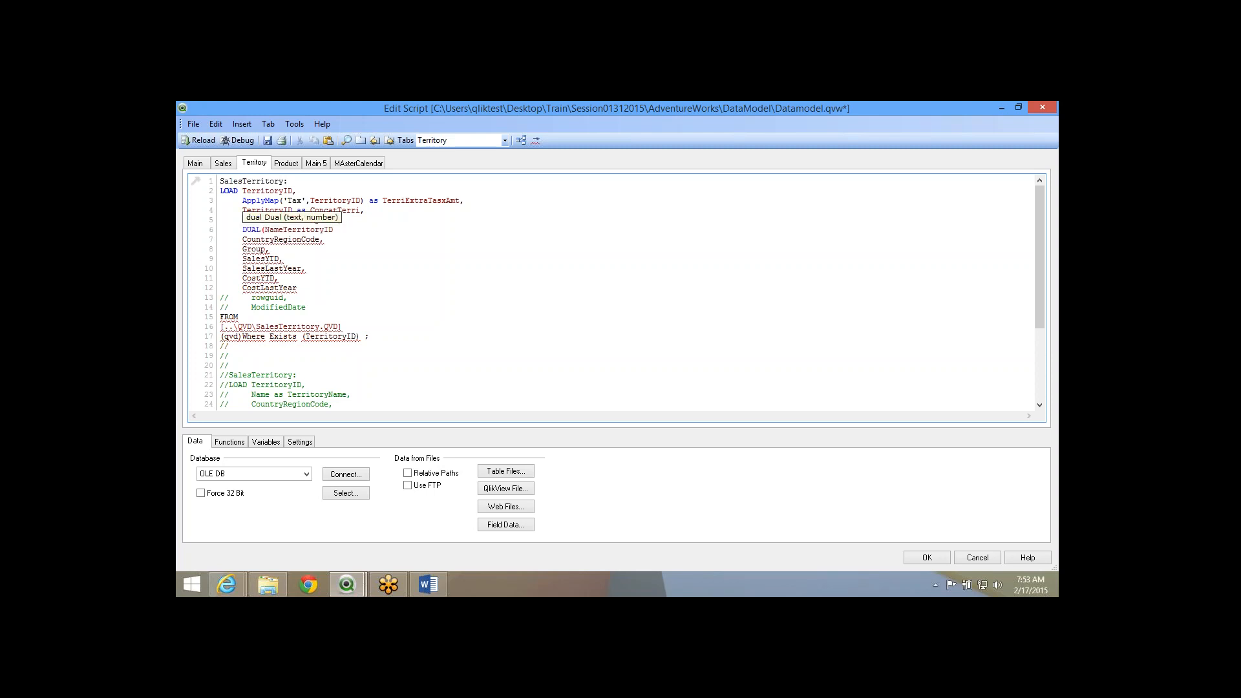
{"action": "type", "text": ","}
Close the DUAL function in the SalesTerritory load and alias it AS TerritoryDetails, ending with a comma.
{"action": "type", "text": ") AS tERRIT"}
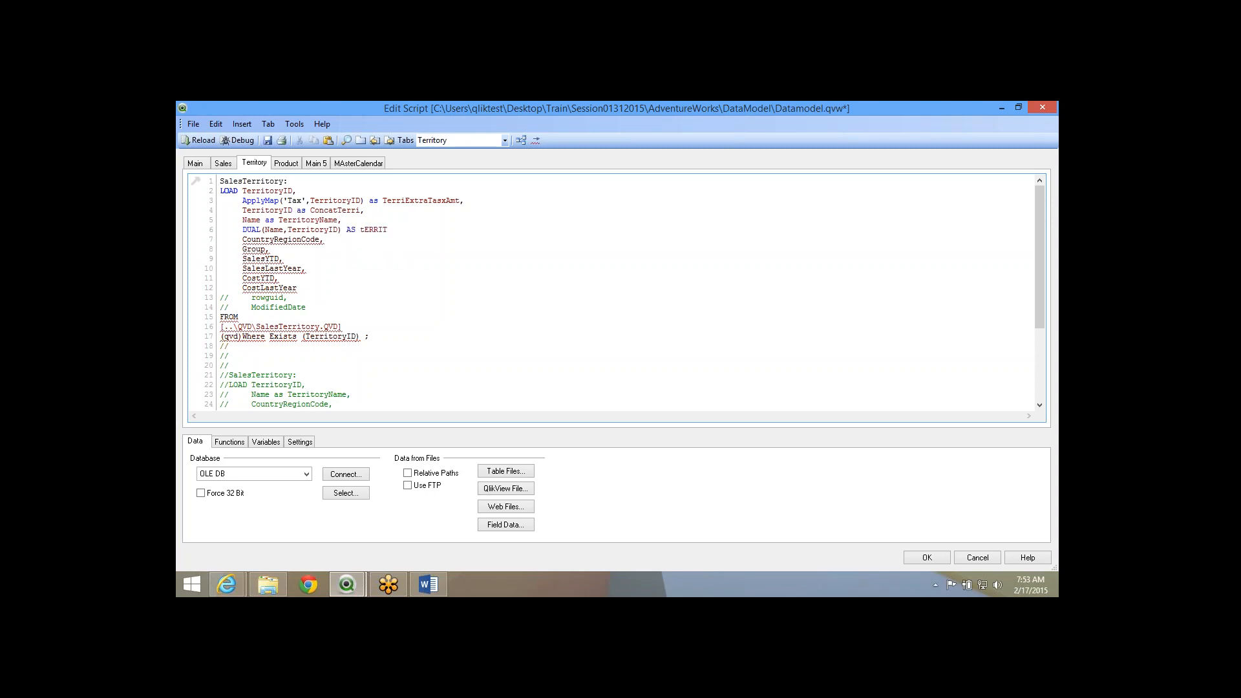
{"action": "type", "text": "ORY"}
{"action": "key", "text": "BackSpace"}
{"action": "key", "text": "BackSpace"}
{"action": "key", "text": "BackSpace"}
{"action": "key", "text": "BackSpace"}
{"action": "key", "text": "BackSpace"}
{"action": "key", "text": "BackSpace"}
{"action": "key", "text": "BackSpace"}
{"action": "key", "text": "BackSpace"}
{"action": "key", "text": "BackSpace"}
{"action": "type", "text": "TerritoryDetails,"}
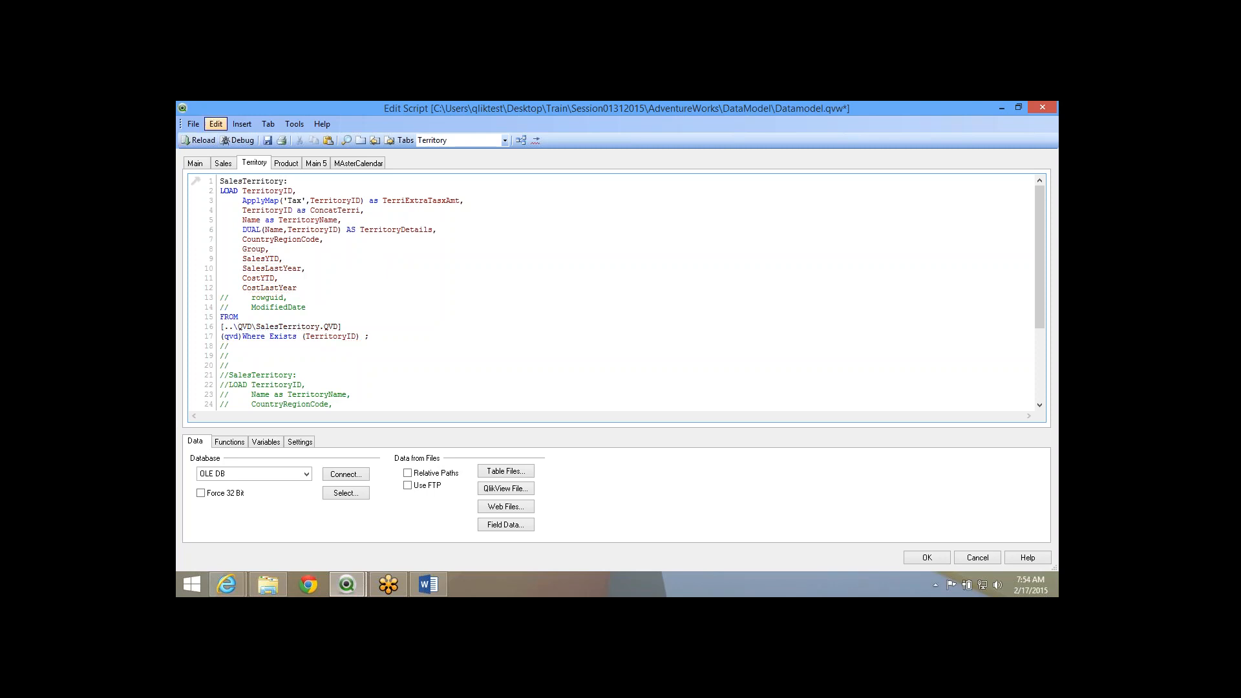
Save the document and reload the script with the new TerritoryDetails field, closing the execution progress when it finishes.
{"action": "key", "text": "ctrl+s"}
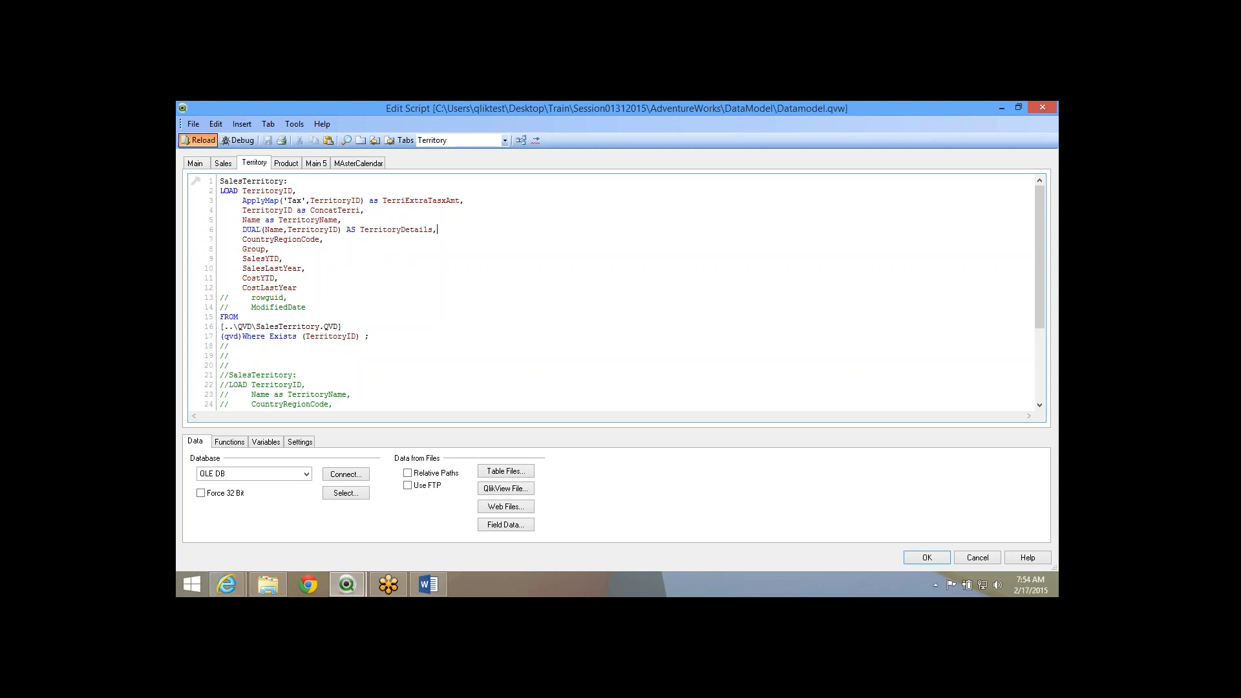
{"action": "left_click", "coordinate": [197, 140]}
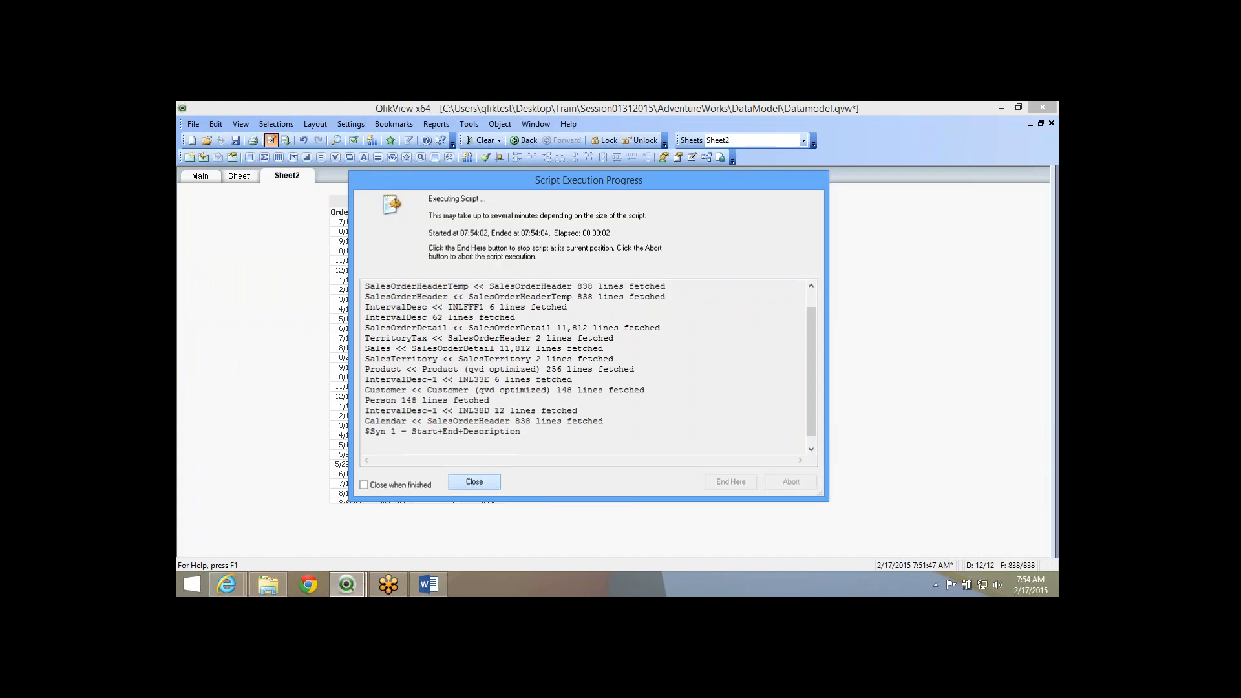
{"action": "left_click", "coordinate": [475, 481]}
Add a list box for the TerritoryDetails field to Sheet2.
{"action": "right_click", "coordinate": [677, 245]}
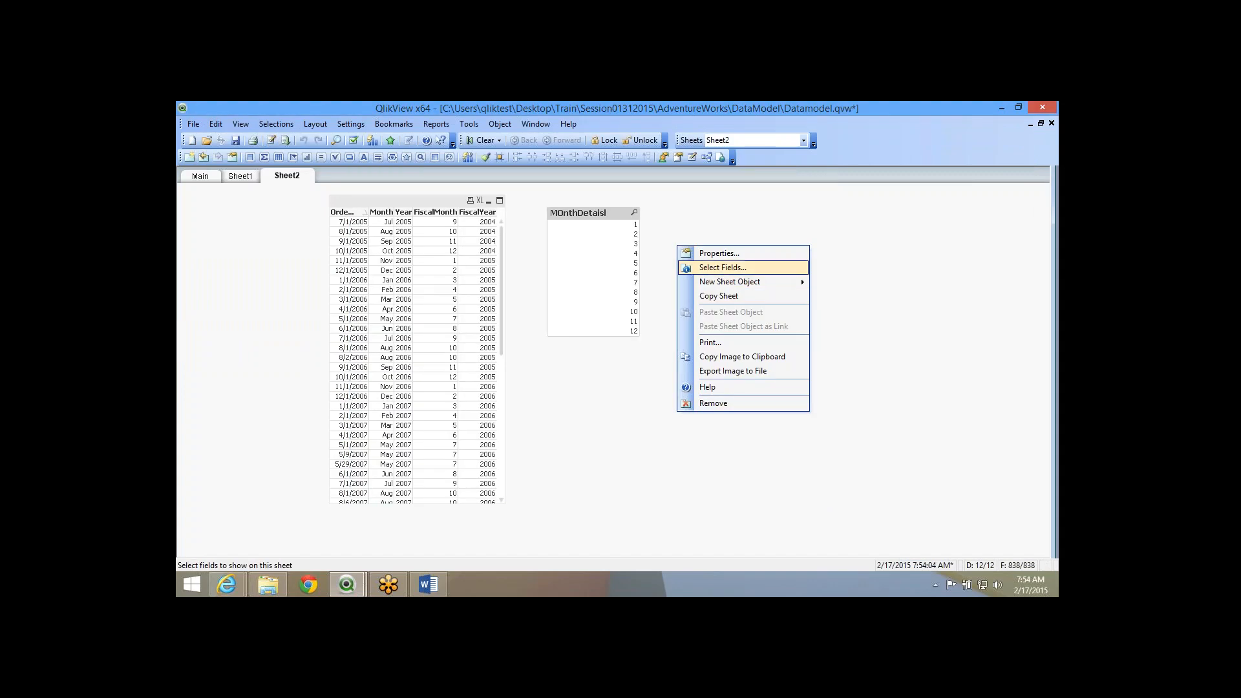
{"action": "left_click", "coordinate": [722, 267]}
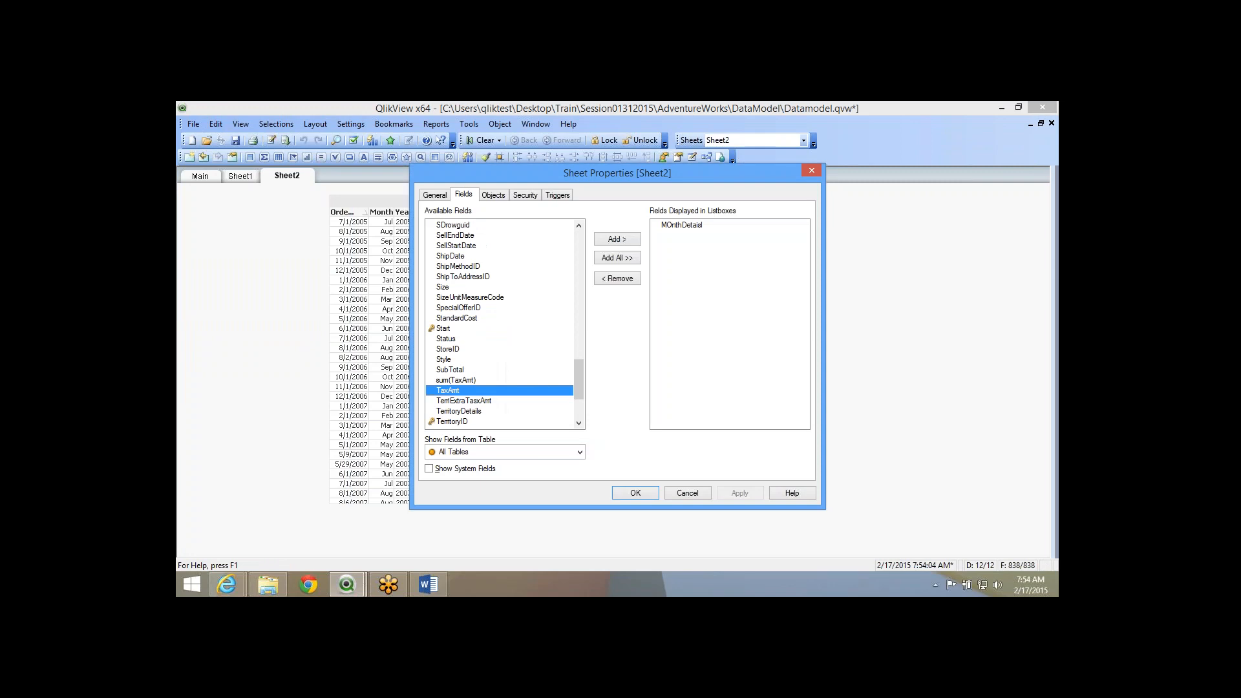
{"action": "scroll", "coordinate": [498, 380], "scroll_direction": "down", "scroll_amount": 1}
{"action": "left_click", "coordinate": [460, 380]}
{"action": "left_click", "coordinate": [616, 238]}
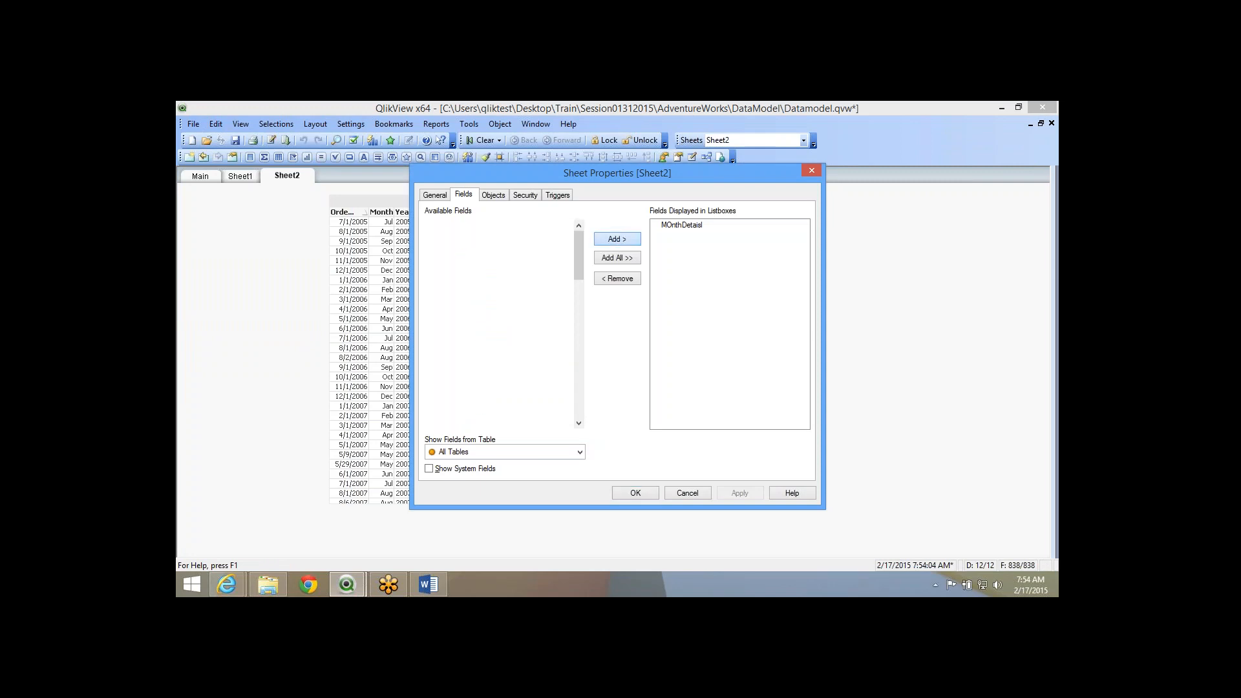
{"action": "left_click", "coordinate": [635, 493]}
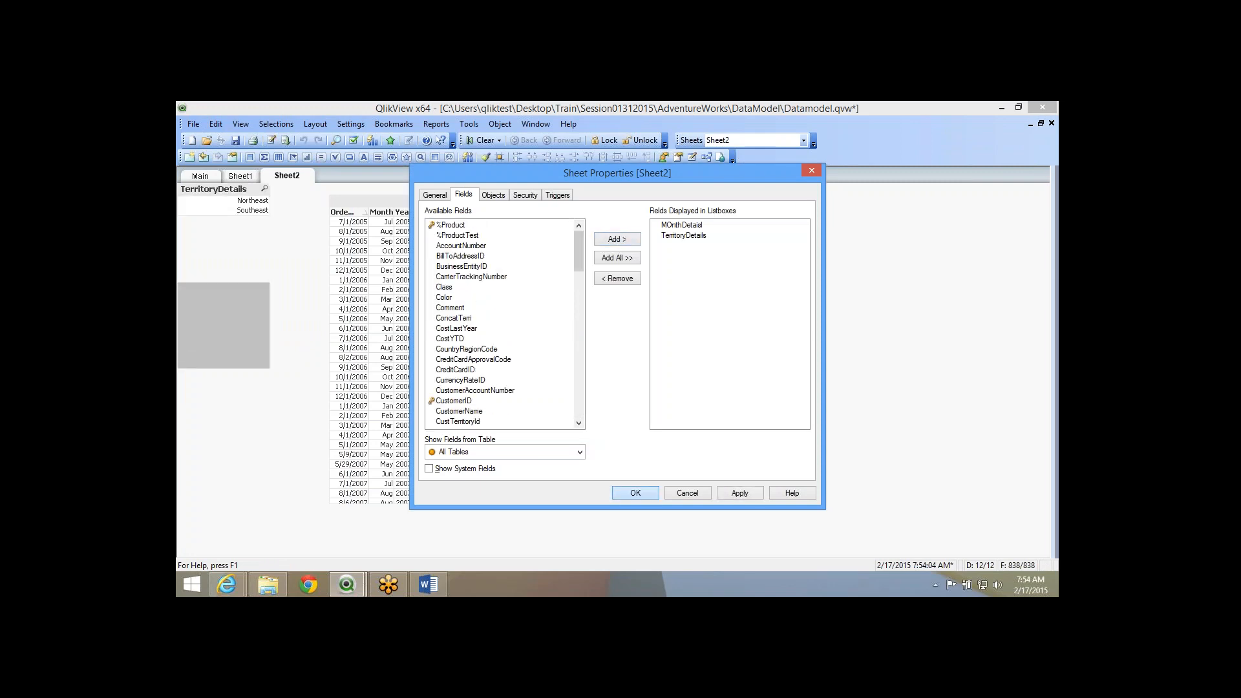
Override the document number settings of the TerritoryDetails list box with the Number format.
{"action": "right_click", "coordinate": [707, 257]}
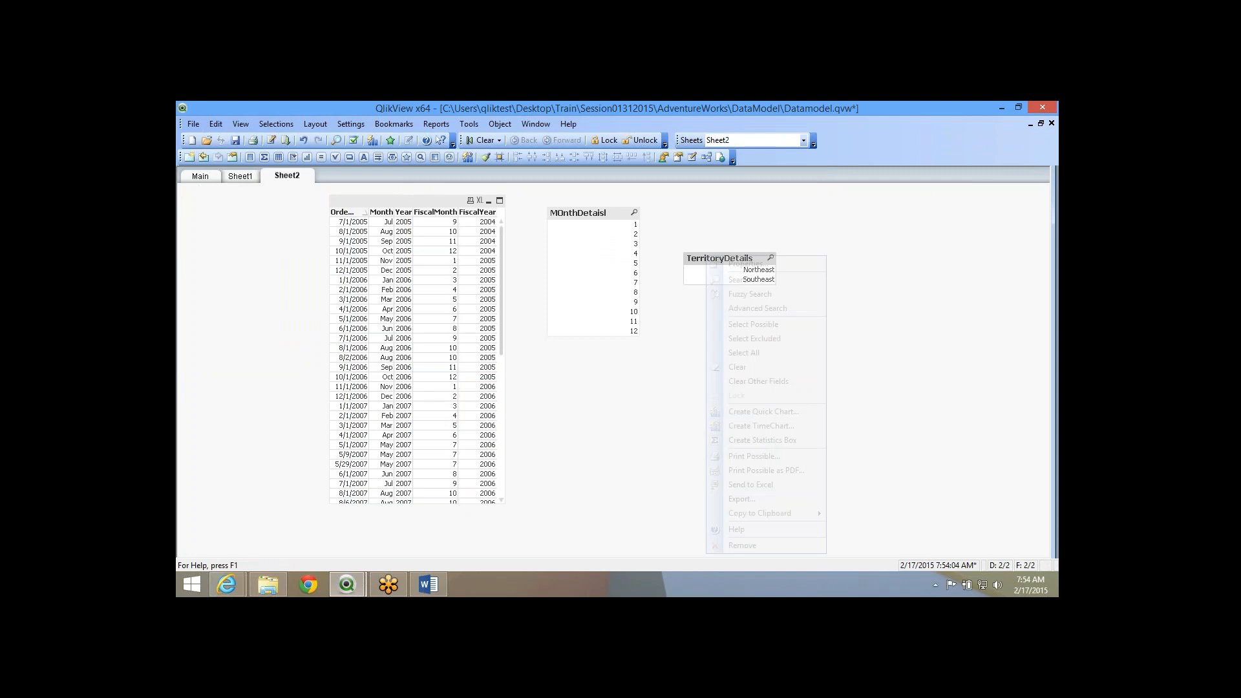
{"action": "left_click", "coordinate": [740, 264]}
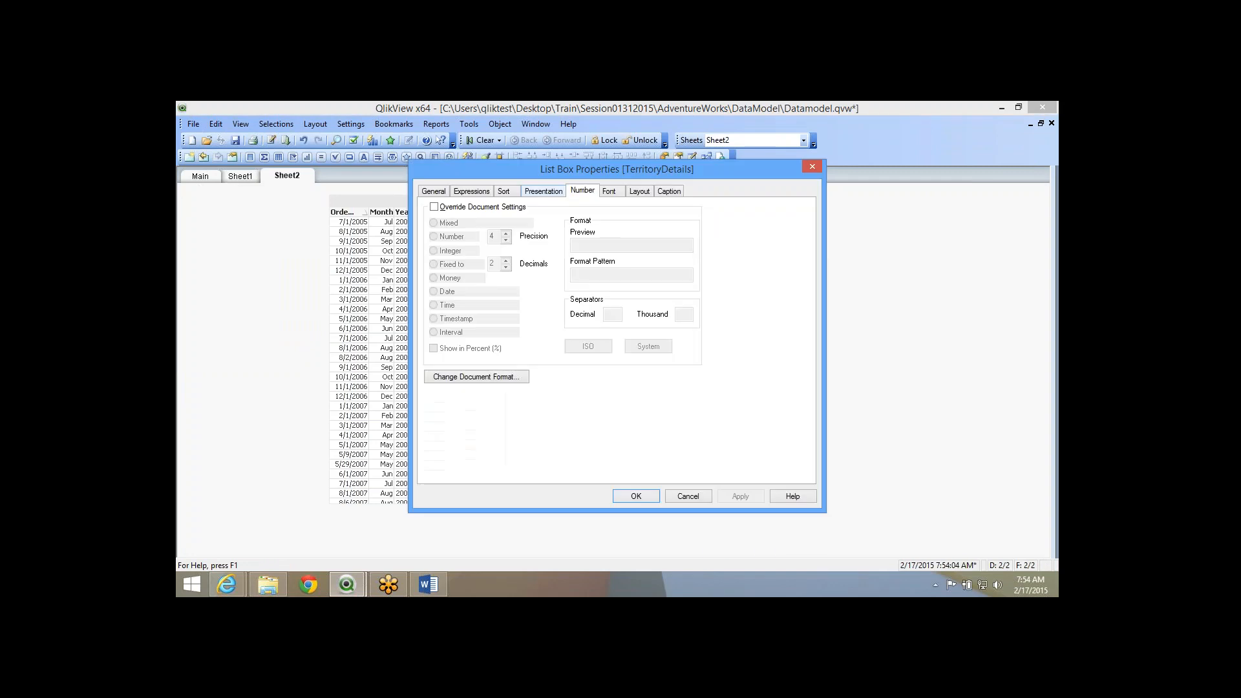
{"action": "left_click", "coordinate": [434, 206]}
{"action": "left_click", "coordinate": [433, 236]}
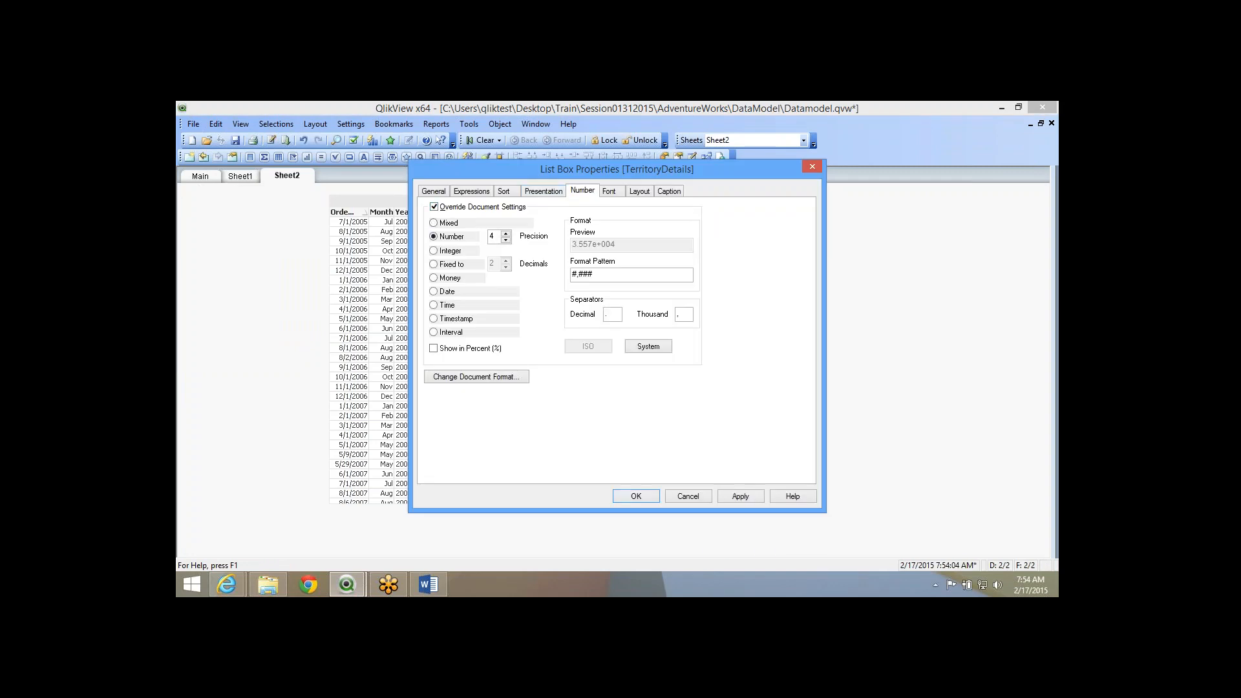
{"action": "left_click", "coordinate": [636, 496]}
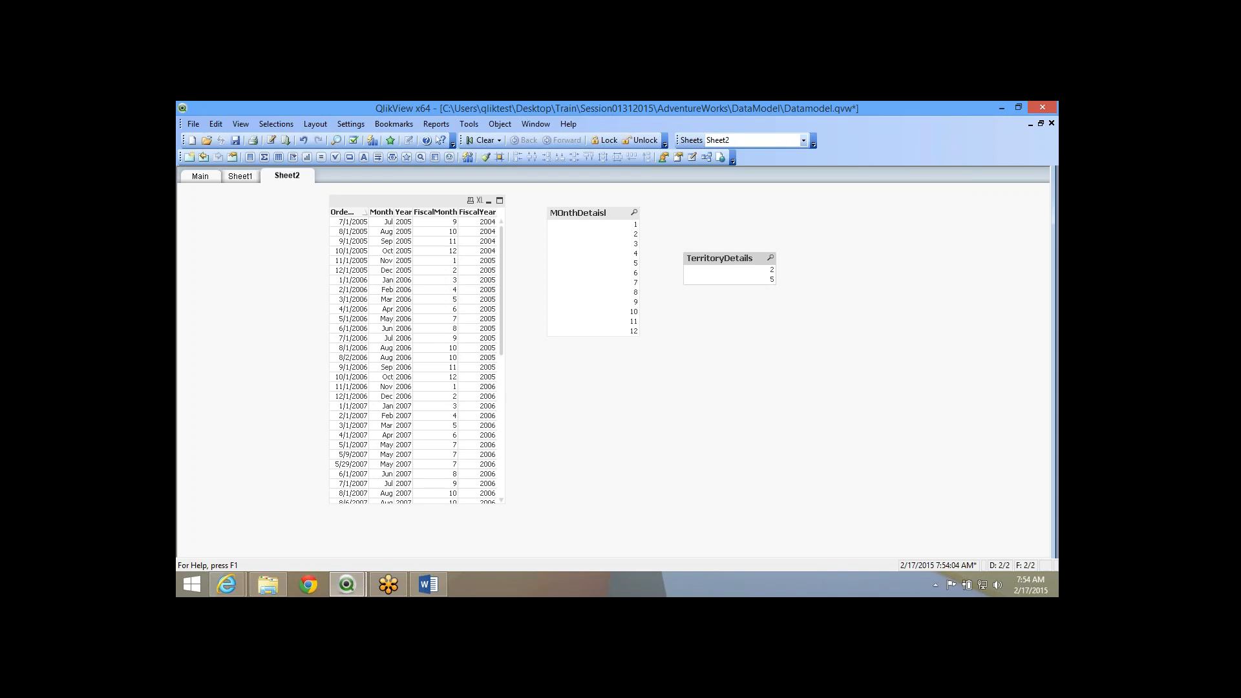
Add a list box for the TerritoryName field to Sheet2.
{"action": "right_click", "coordinate": [768, 235]}
{"action": "left_click", "coordinate": [808, 258]}
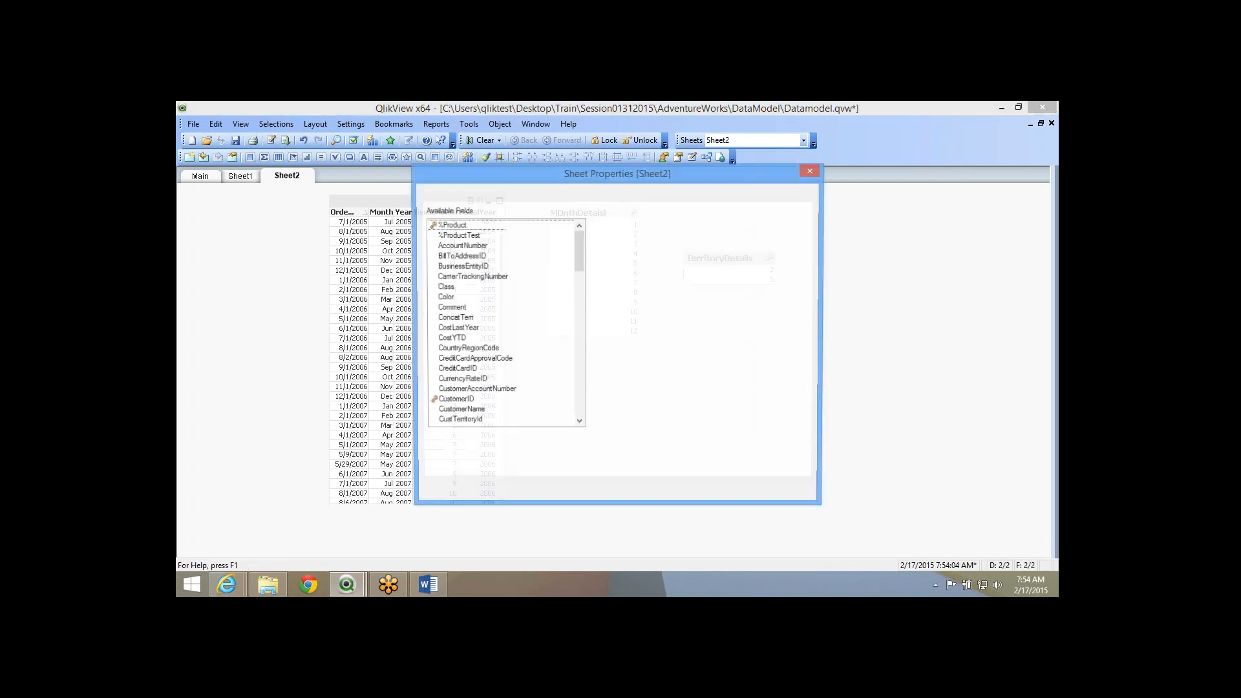
{"action": "left_click", "coordinate": [458, 339]}
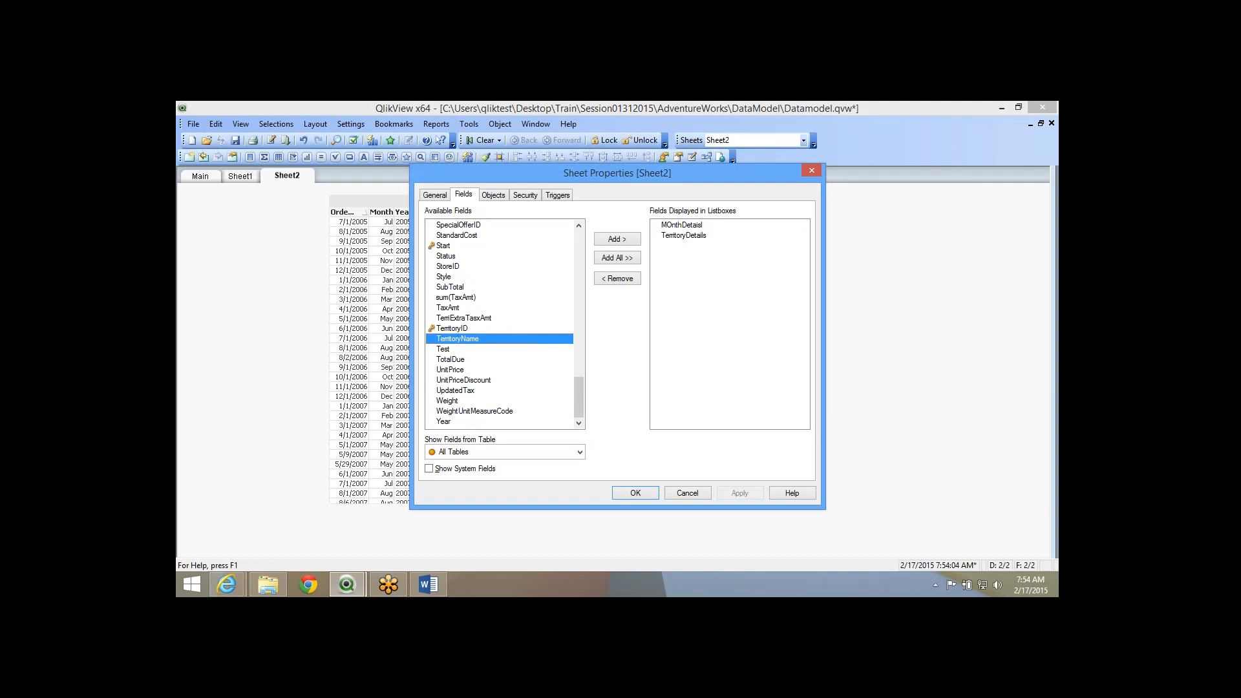
{"action": "left_click", "coordinate": [617, 239]}
{"action": "left_click", "coordinate": [635, 493]}
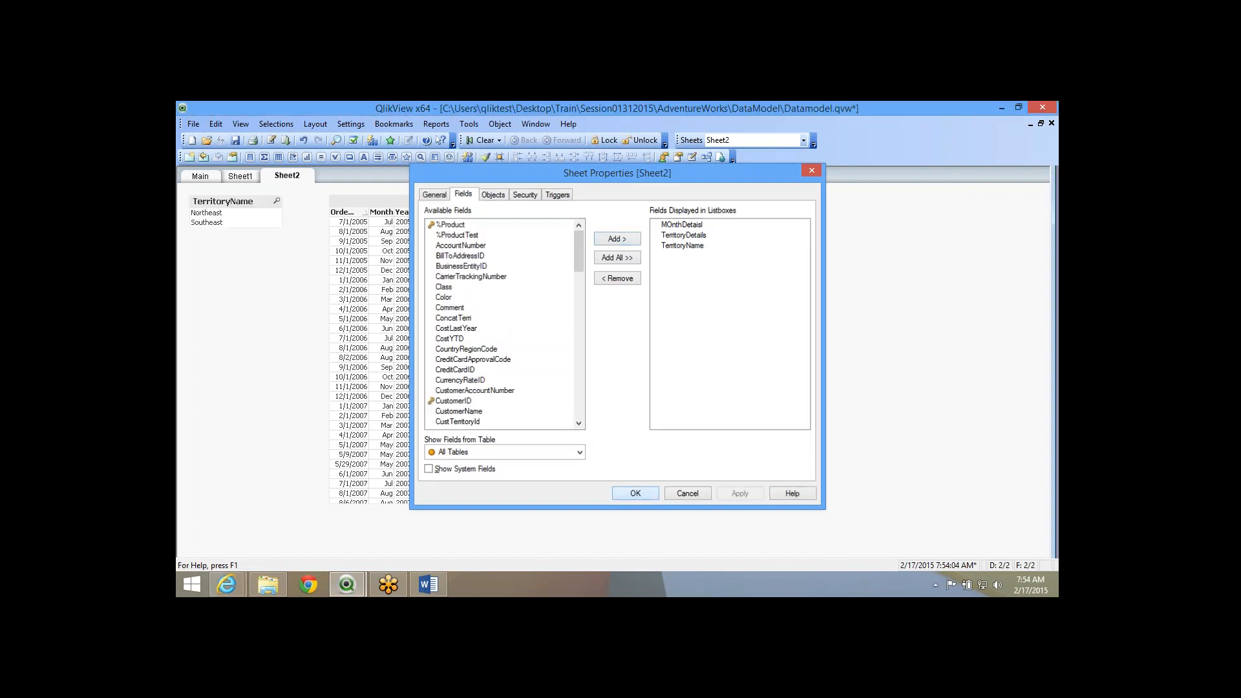
Override the document number settings of the TerritoryName list box with the Integer format.
{"action": "right_click", "coordinate": [225, 207]}
{"action": "left_click", "coordinate": [251, 214]}
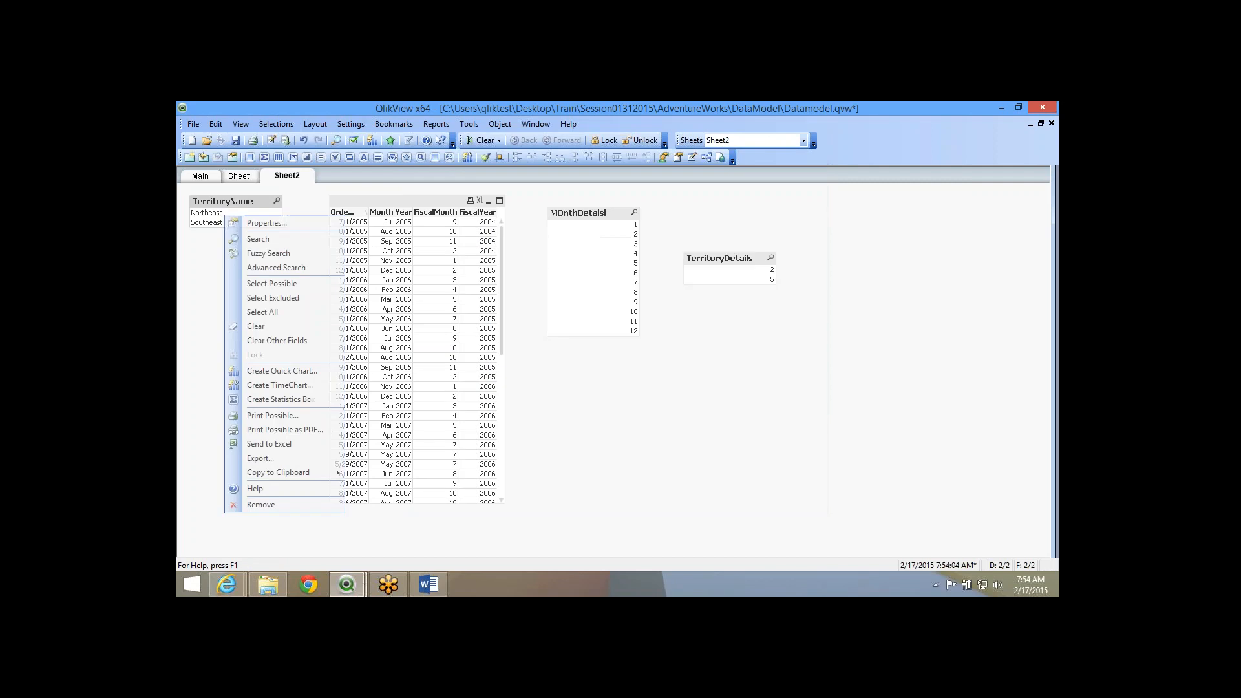
{"action": "key", "text": "Escape"}
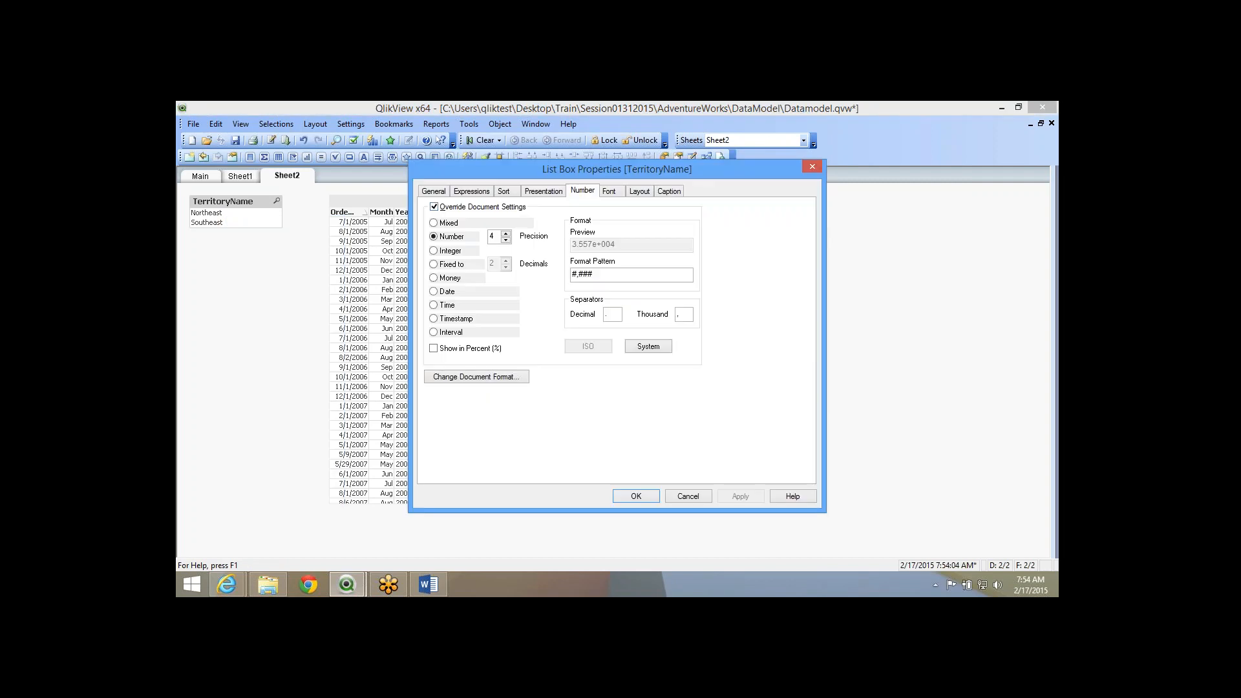
{"action": "left_click", "coordinate": [433, 251]}
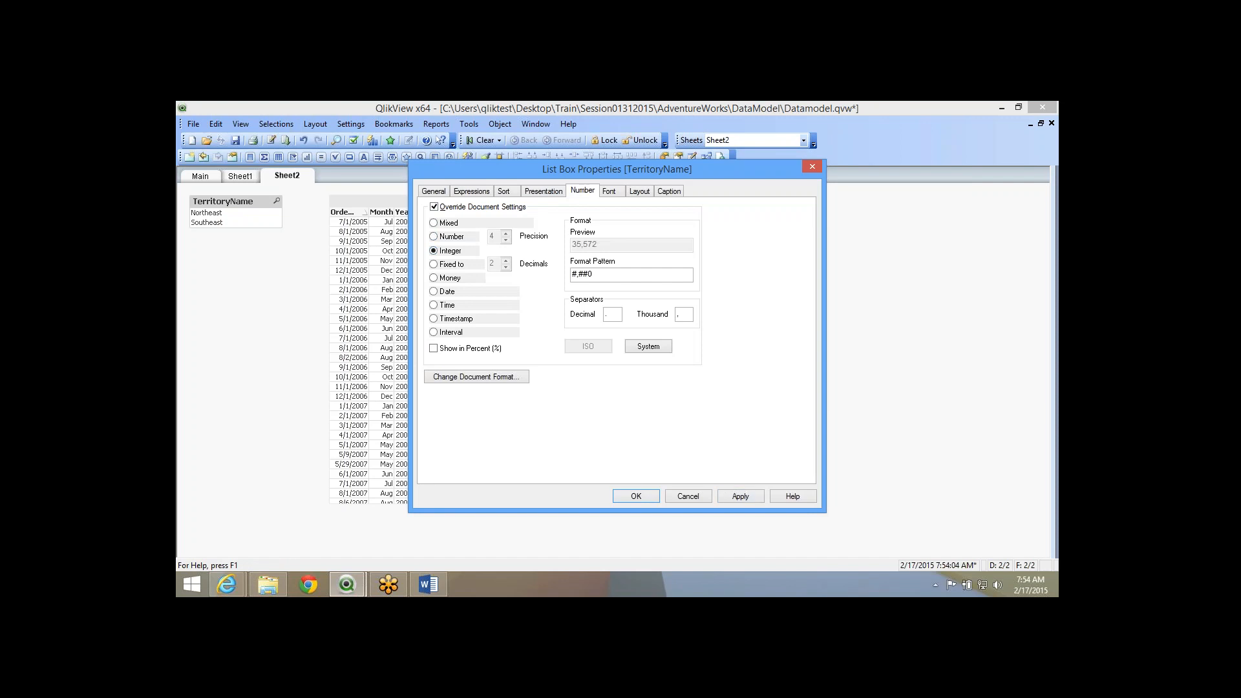
{"action": "left_click", "coordinate": [741, 497]}
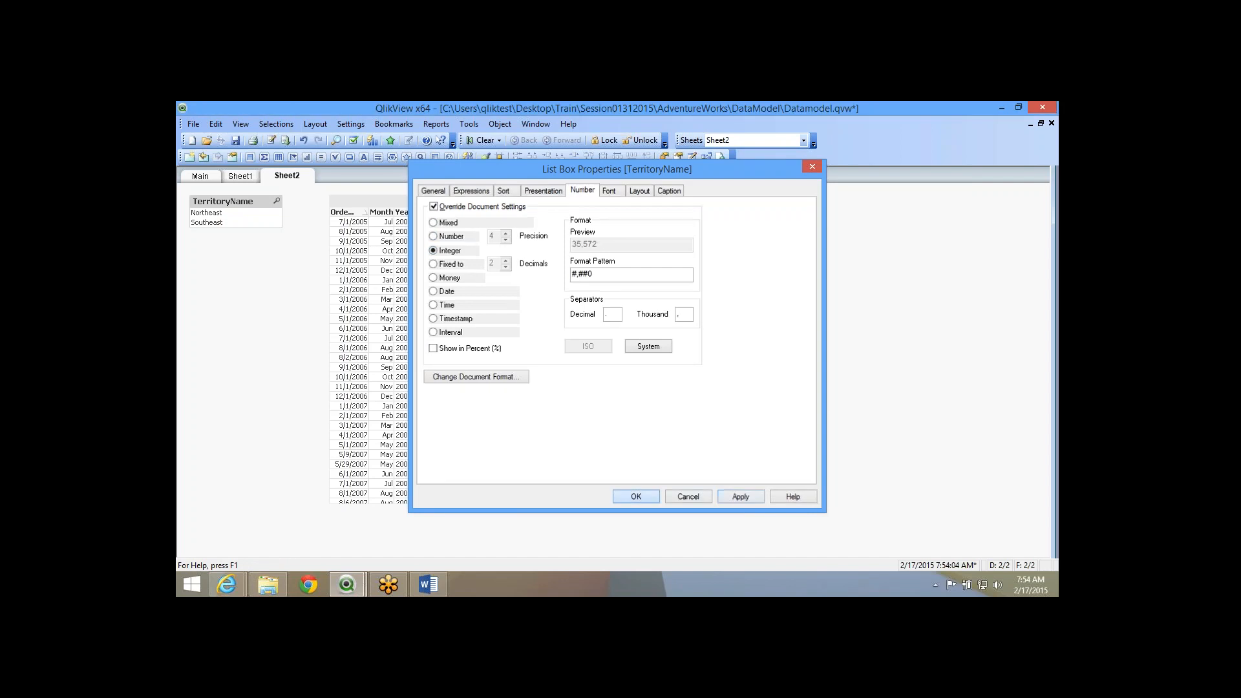
{"action": "key", "text": "Return"}
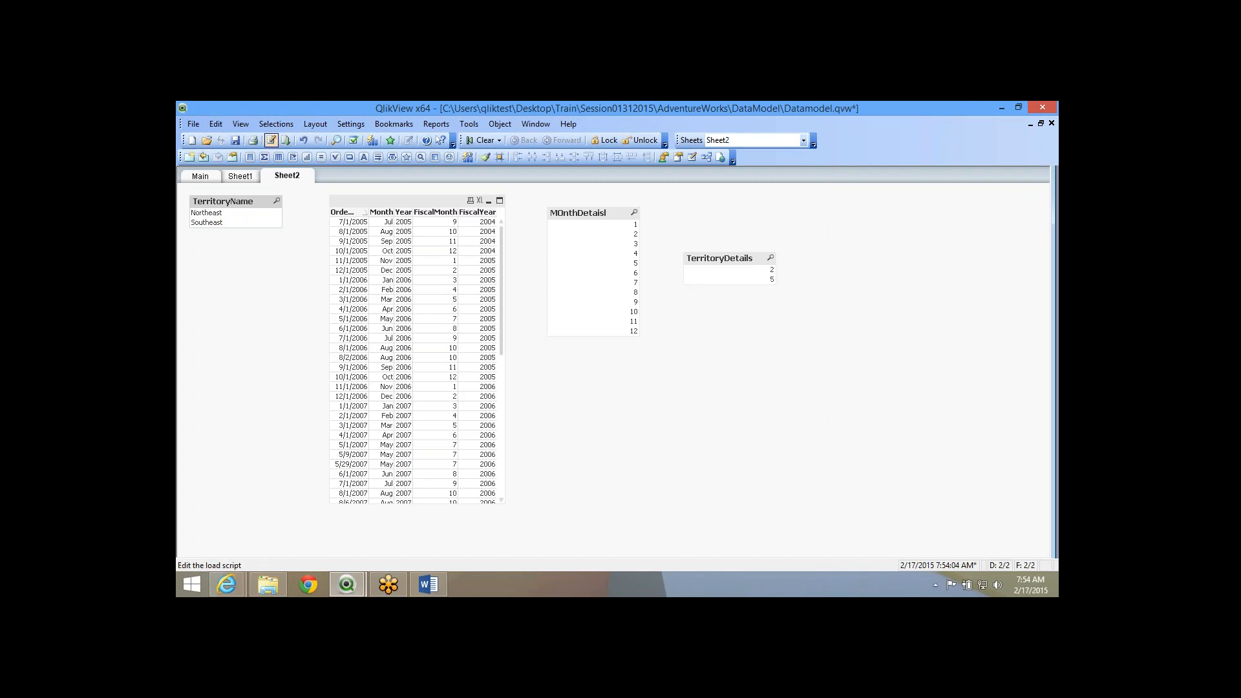
Reopen the load script and list the functions available in the Formatting category.
{"action": "left_click", "coordinate": [271, 140]}
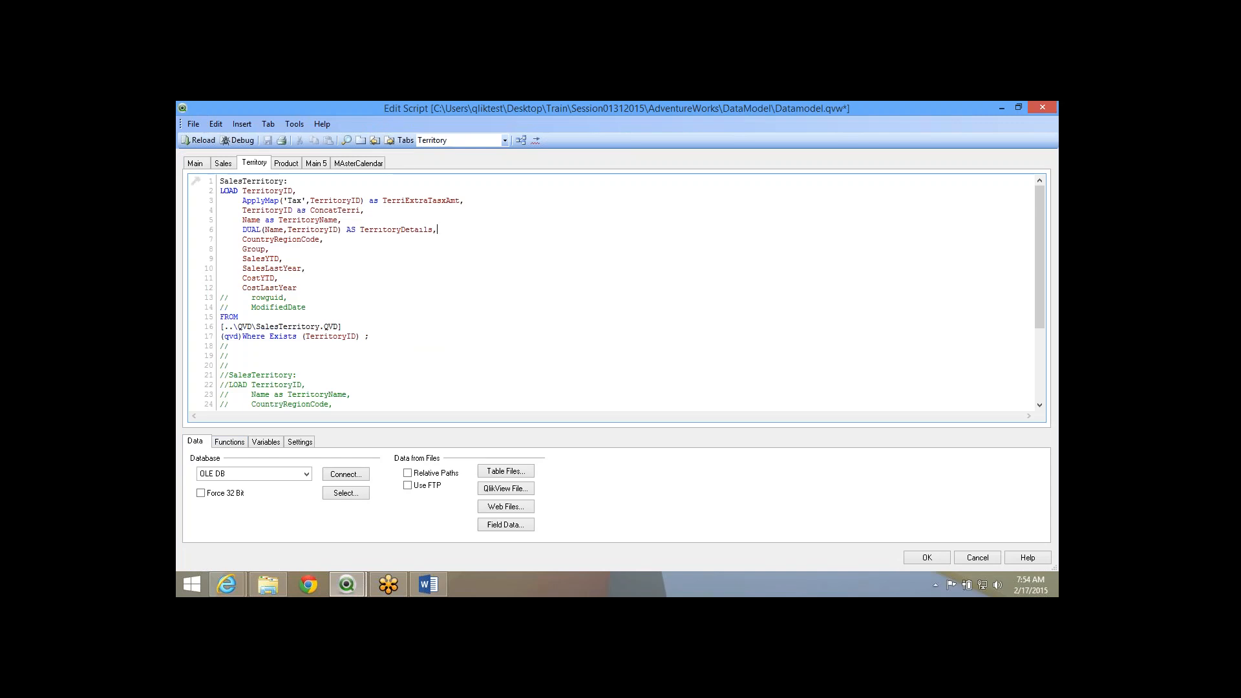
{"action": "left_click", "coordinate": [229, 442]}
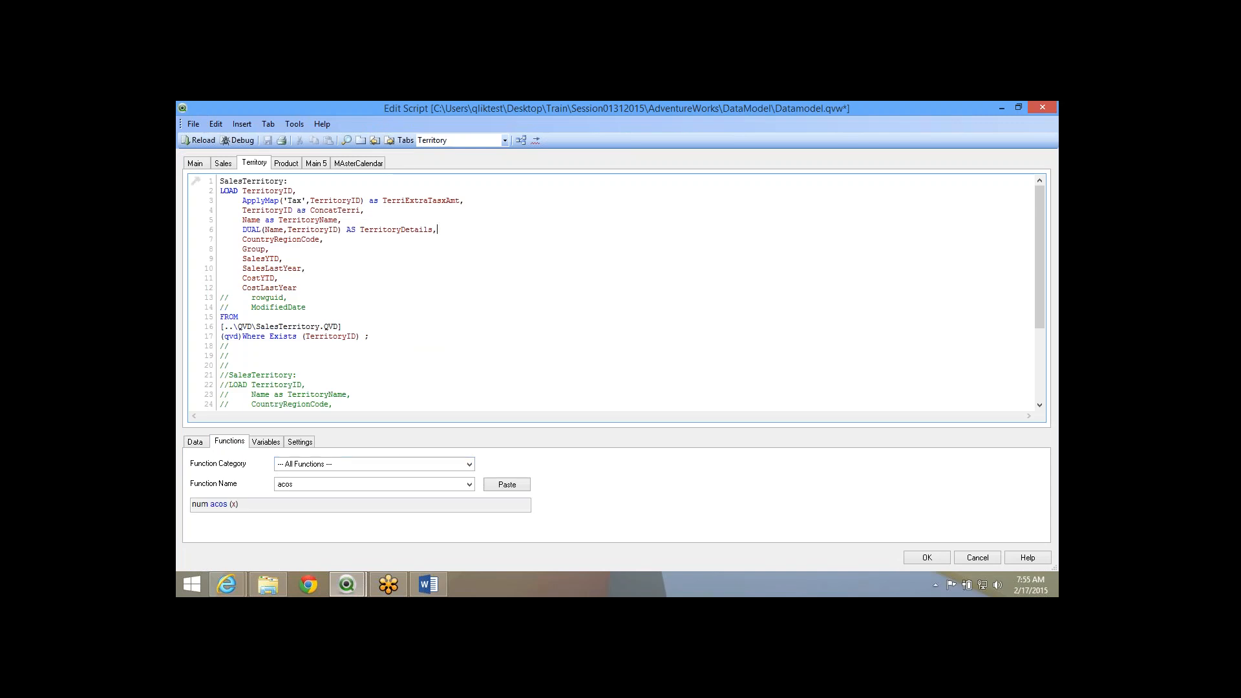
{"action": "left_click", "coordinate": [469, 464]}
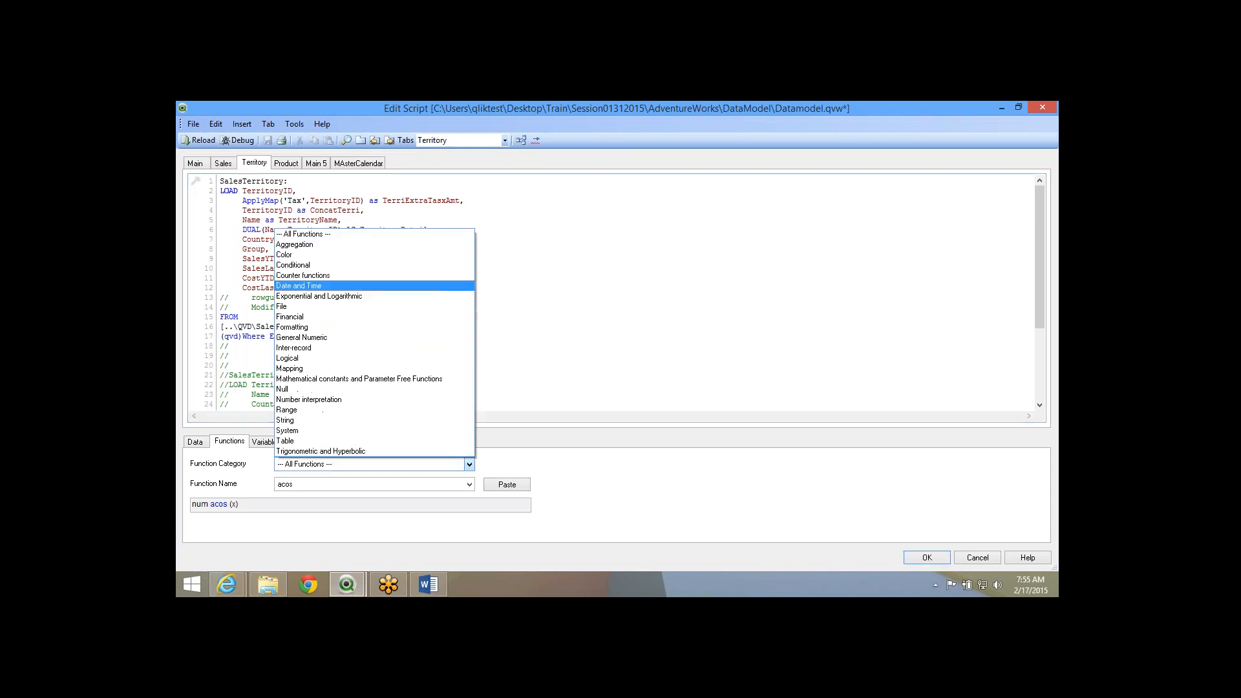
{"action": "left_click", "coordinate": [292, 326]}
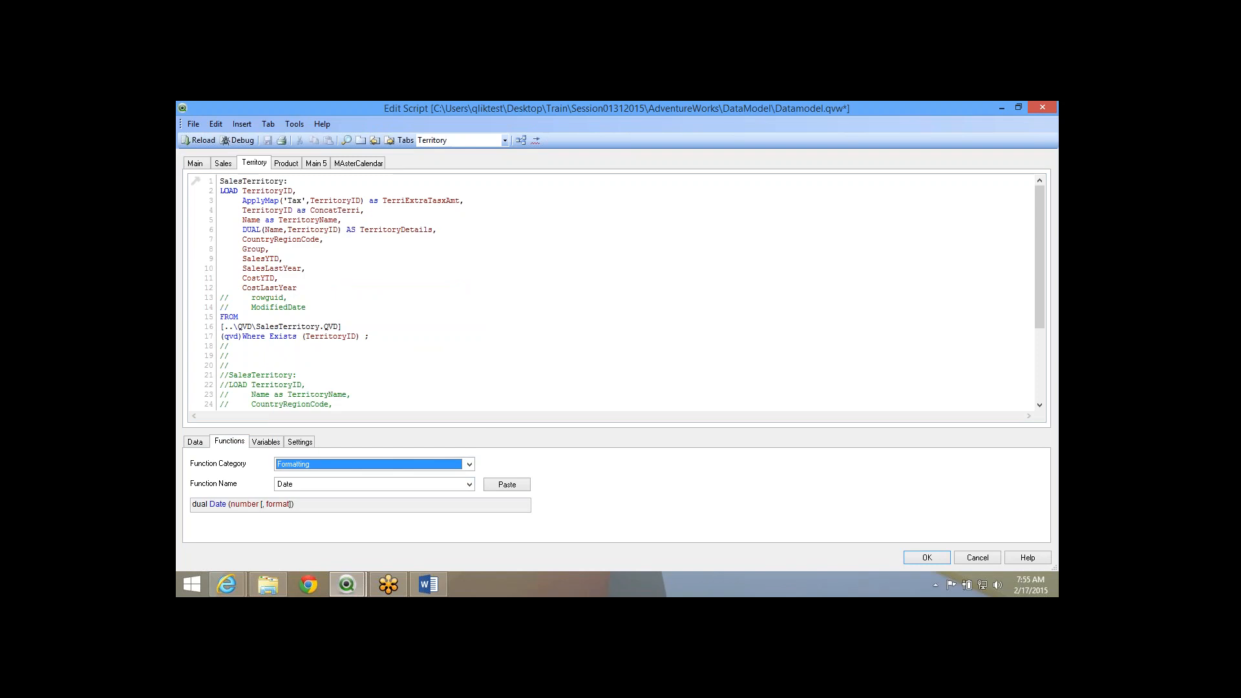
{"action": "left_click", "coordinate": [469, 484]}
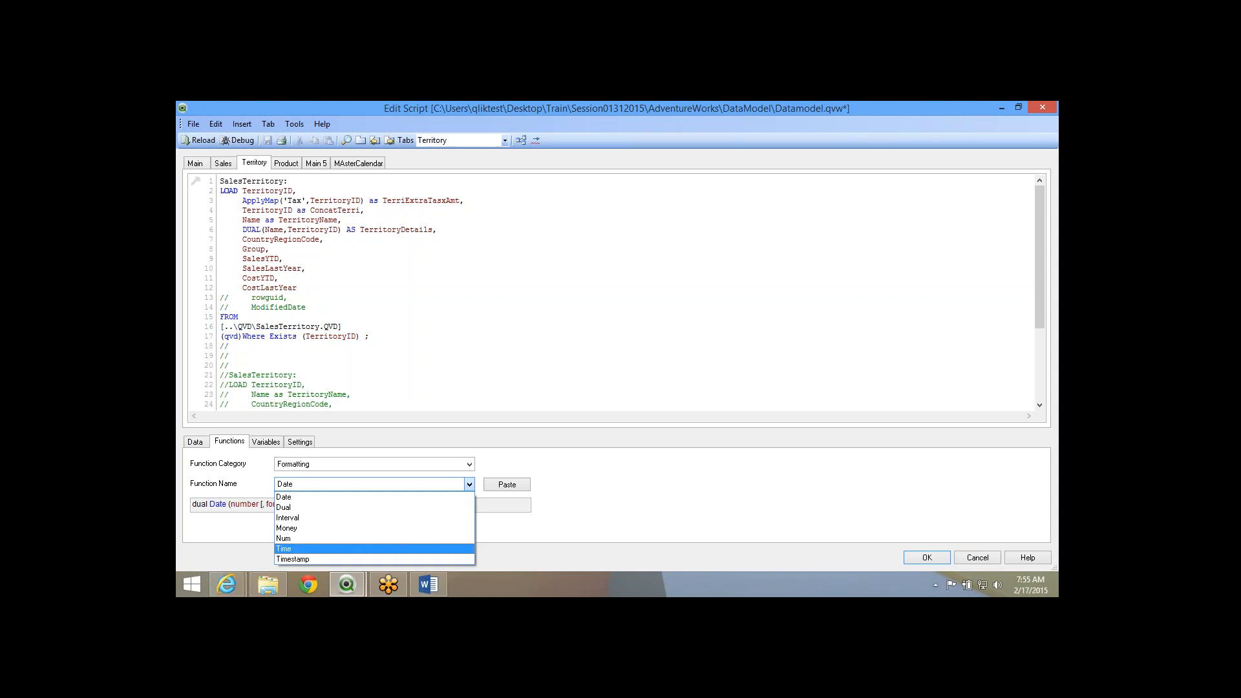
Switch the function category to General Numeric and look through its list of functions.
{"action": "left_click", "coordinate": [468, 463]}
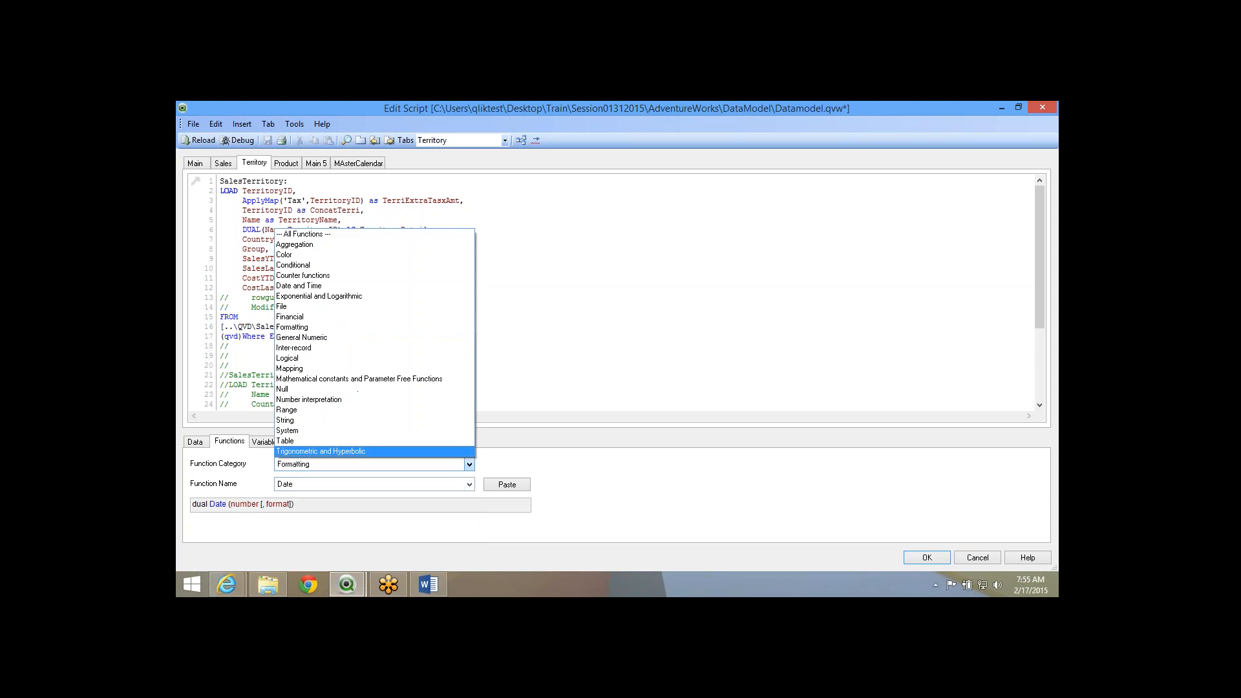
{"action": "left_click", "coordinate": [354, 337]}
{"action": "left_click", "coordinate": [469, 484]}
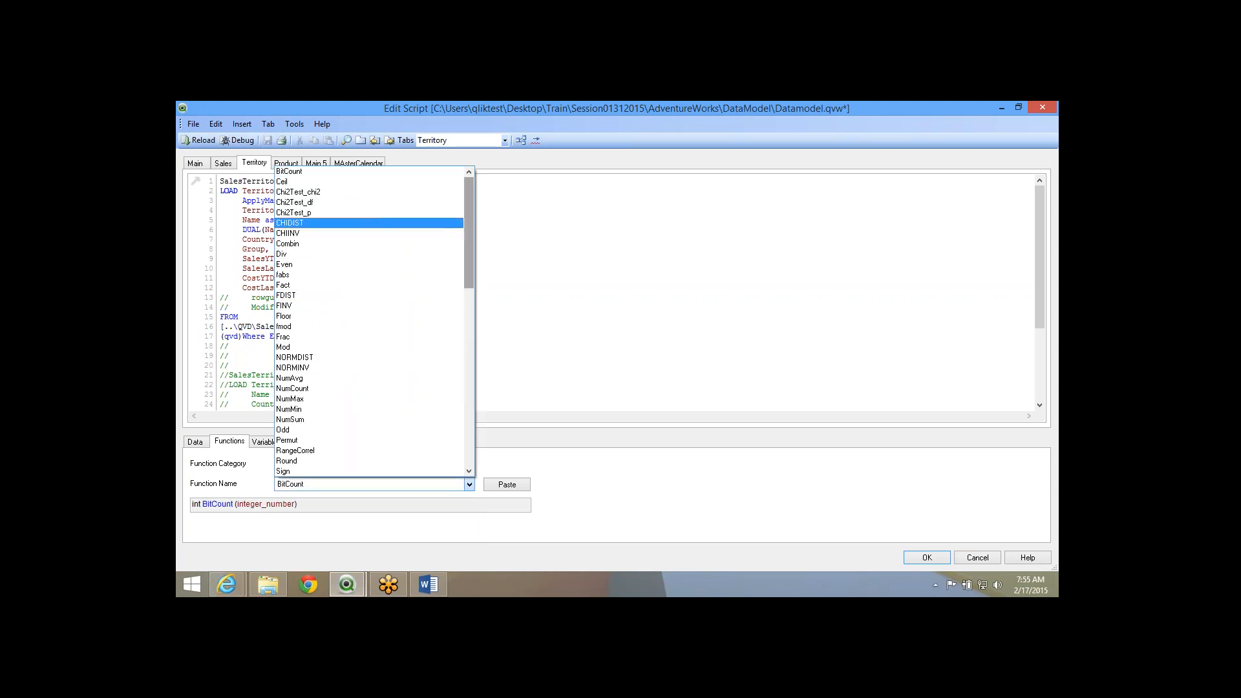
{"action": "left_click_drag", "start_coordinate": [469, 223], "coordinate": [469, 275]}
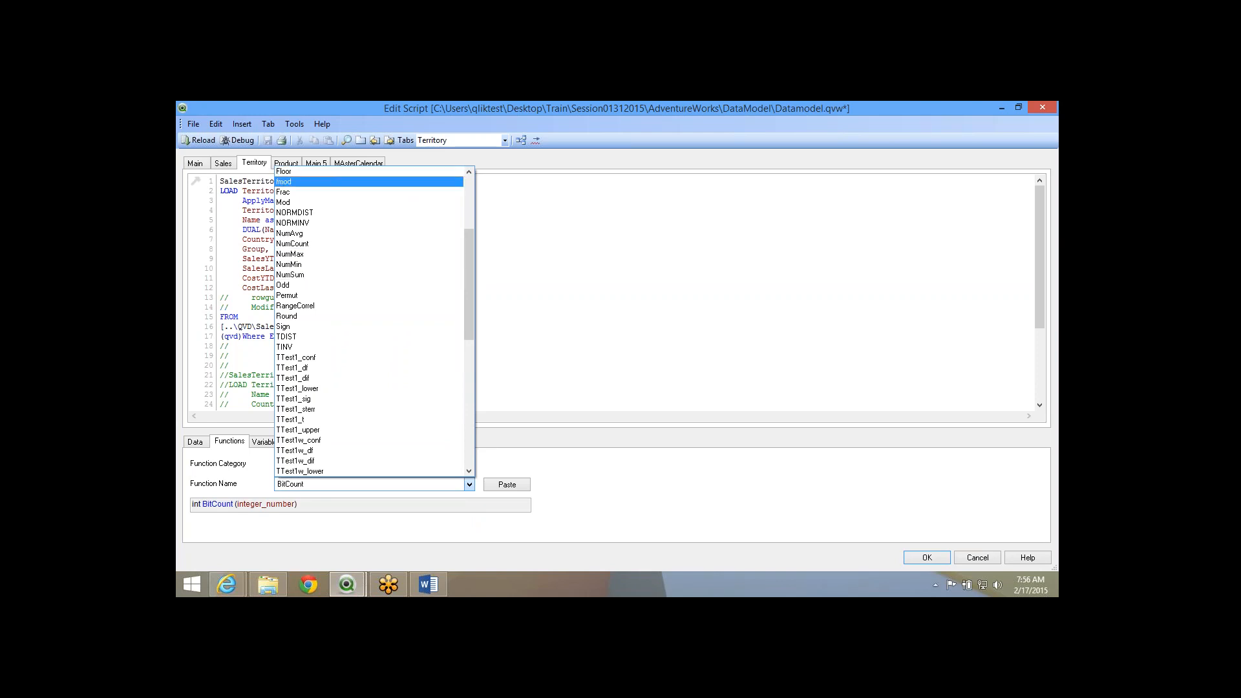
{"action": "left_click_drag", "start_coordinate": [469, 251], "coordinate": [469, 197]}
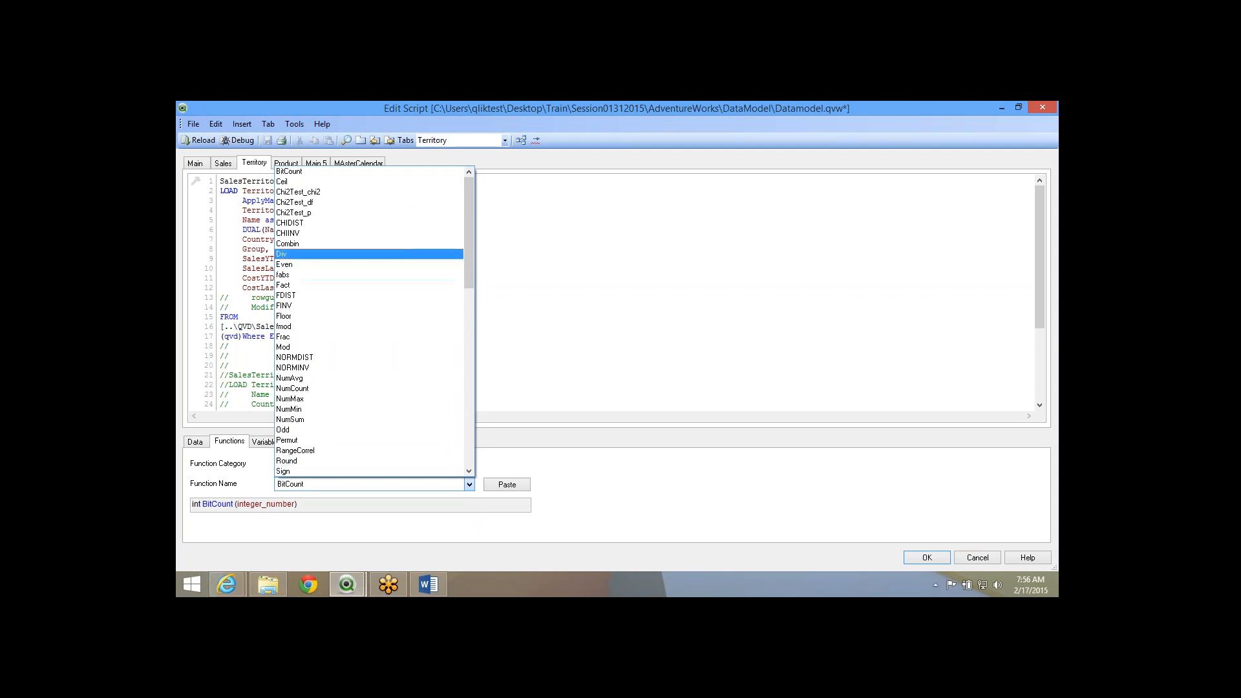
{"action": "scroll", "coordinate": [368, 327], "scroll_direction": "down", "scroll_amount": 4}
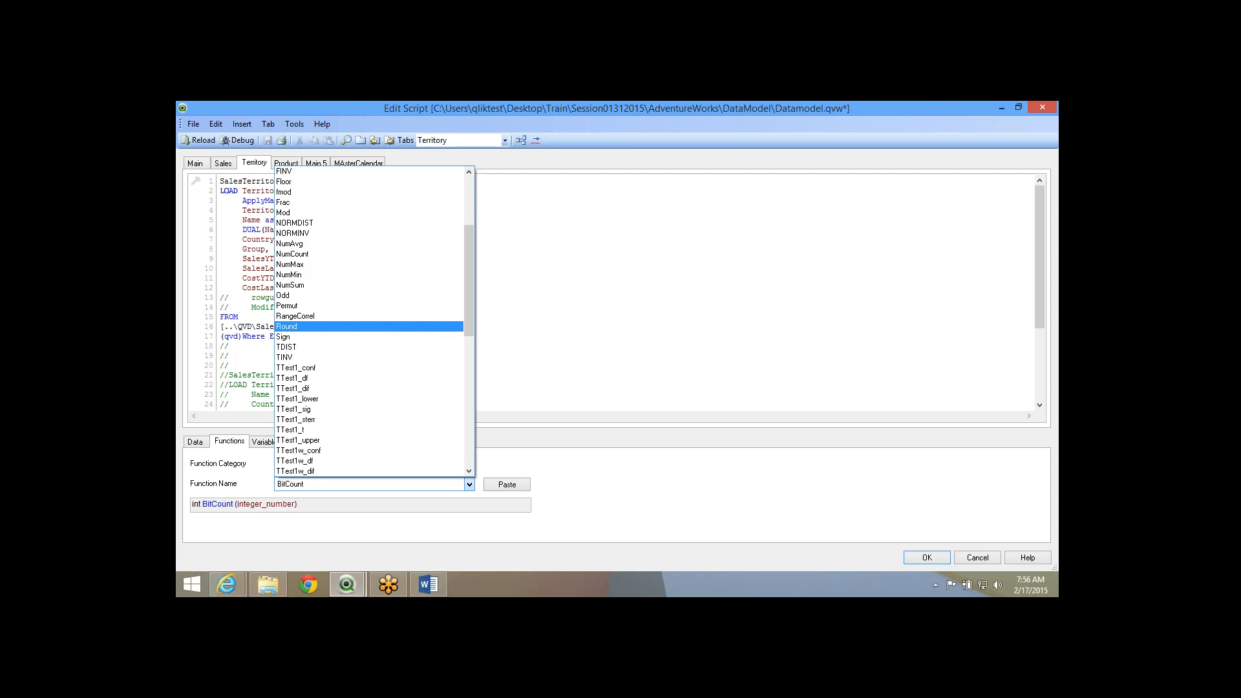
{"action": "key", "text": "Down"}
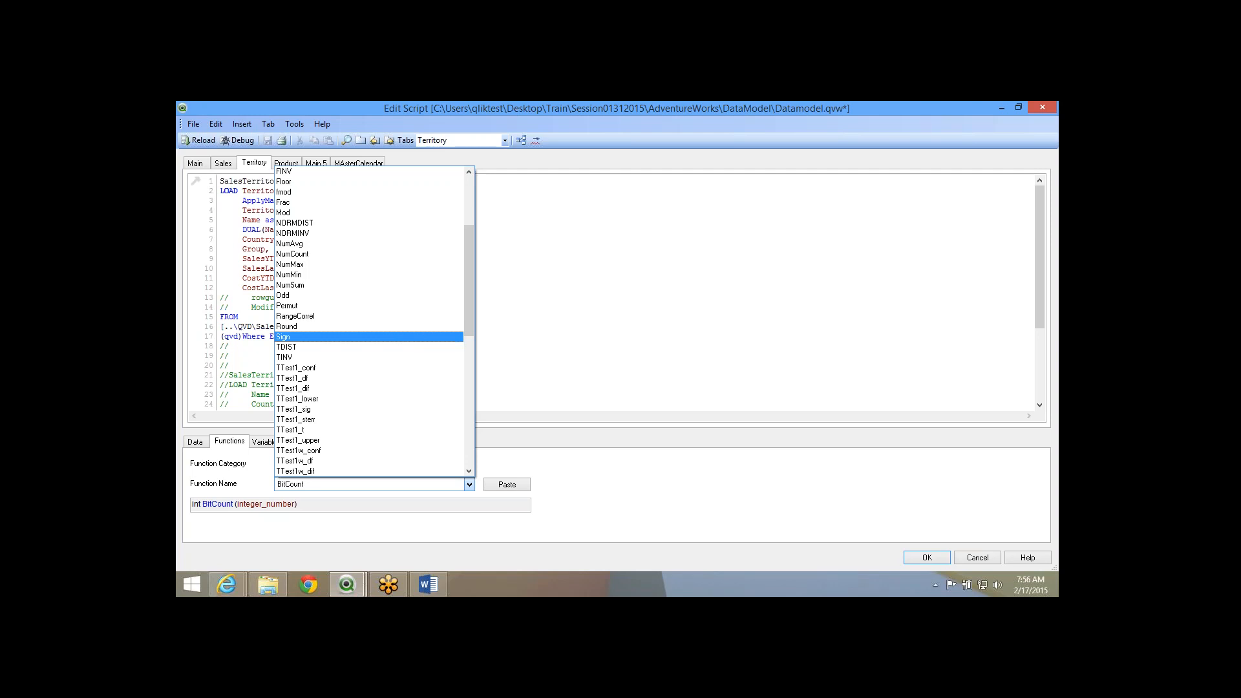
Switch the function category to Inter-record and choose the FieldValue function to show its syntax.
{"action": "key", "text": "Escape"}
{"action": "key", "text": "shift+Tab"}
{"action": "key", "text": "alt+Down"}
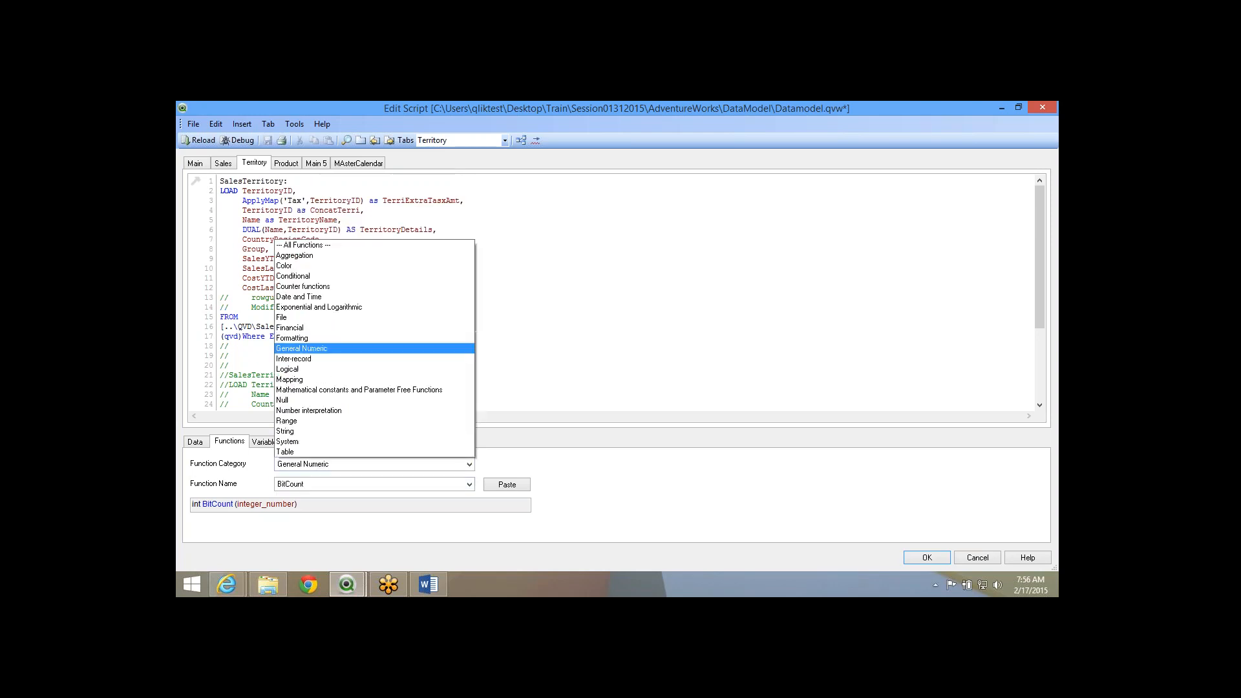
{"action": "key", "text": "Down"}
{"action": "key", "text": "Return"}
{"action": "key", "text": "Tab"}
{"action": "key", "text": "alt+Down"}
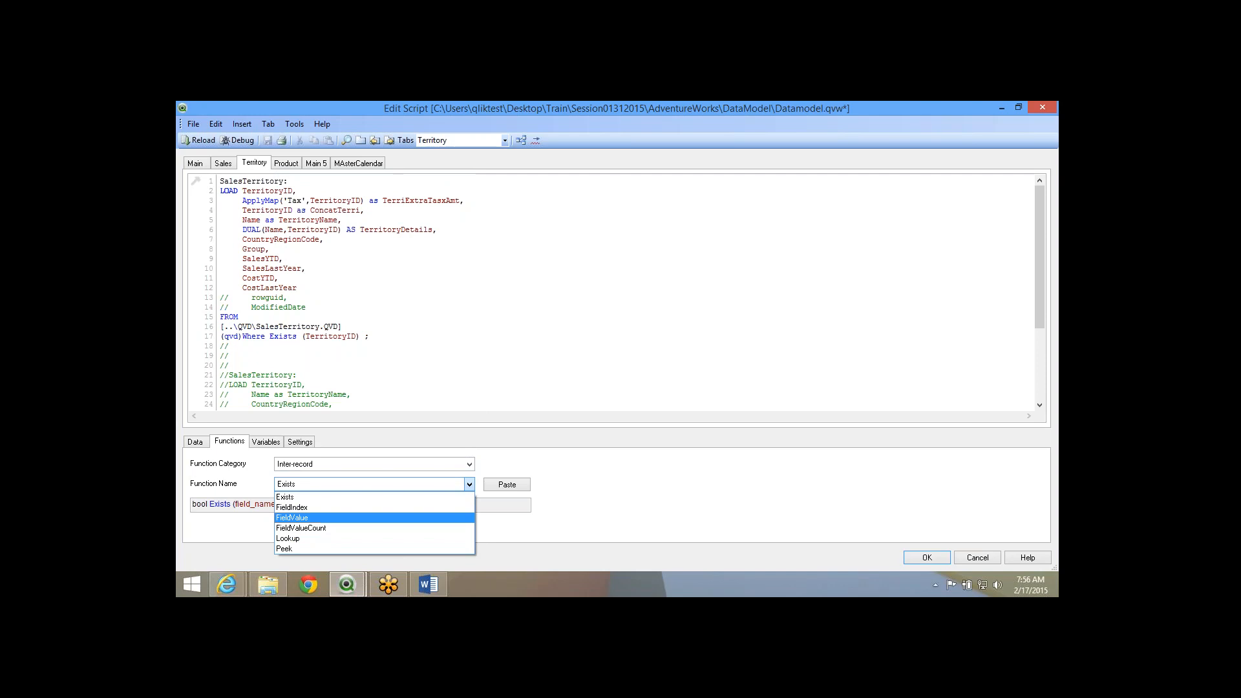
{"action": "key", "text": "Return"}
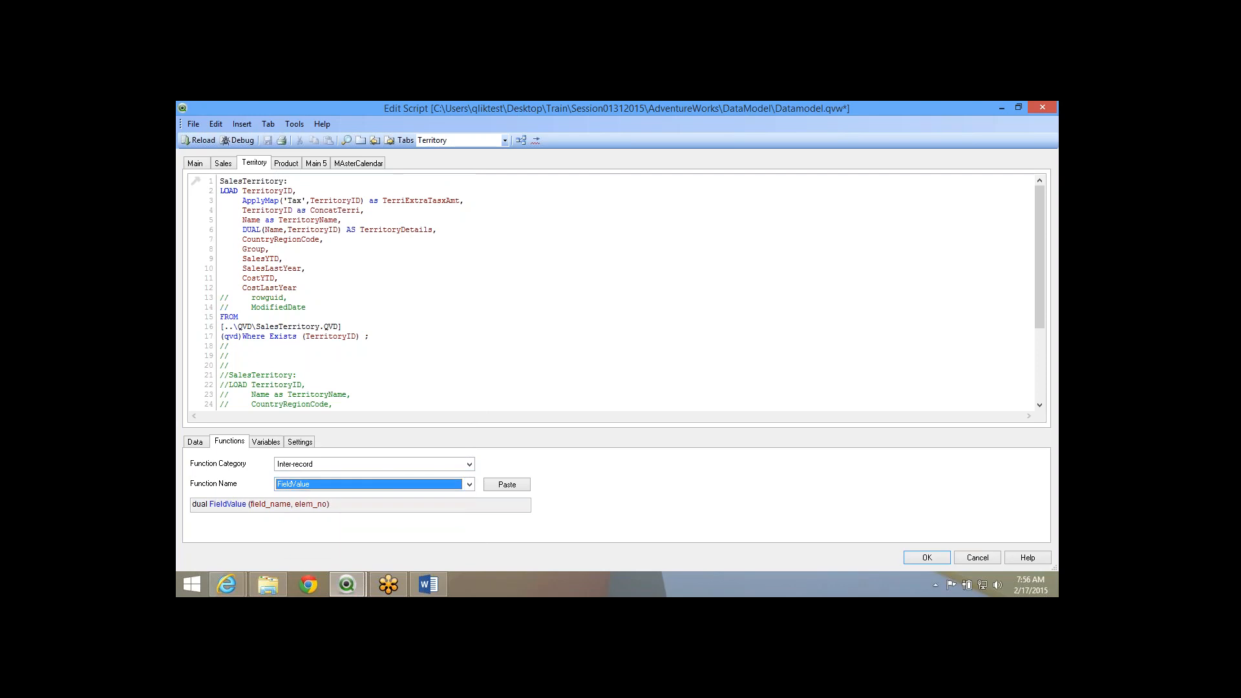
Examine the syntax of the FieldValue function, then show the syntax of FieldValueCount in the Inter-record category.
{"action": "left_click", "coordinate": [349, 505]}
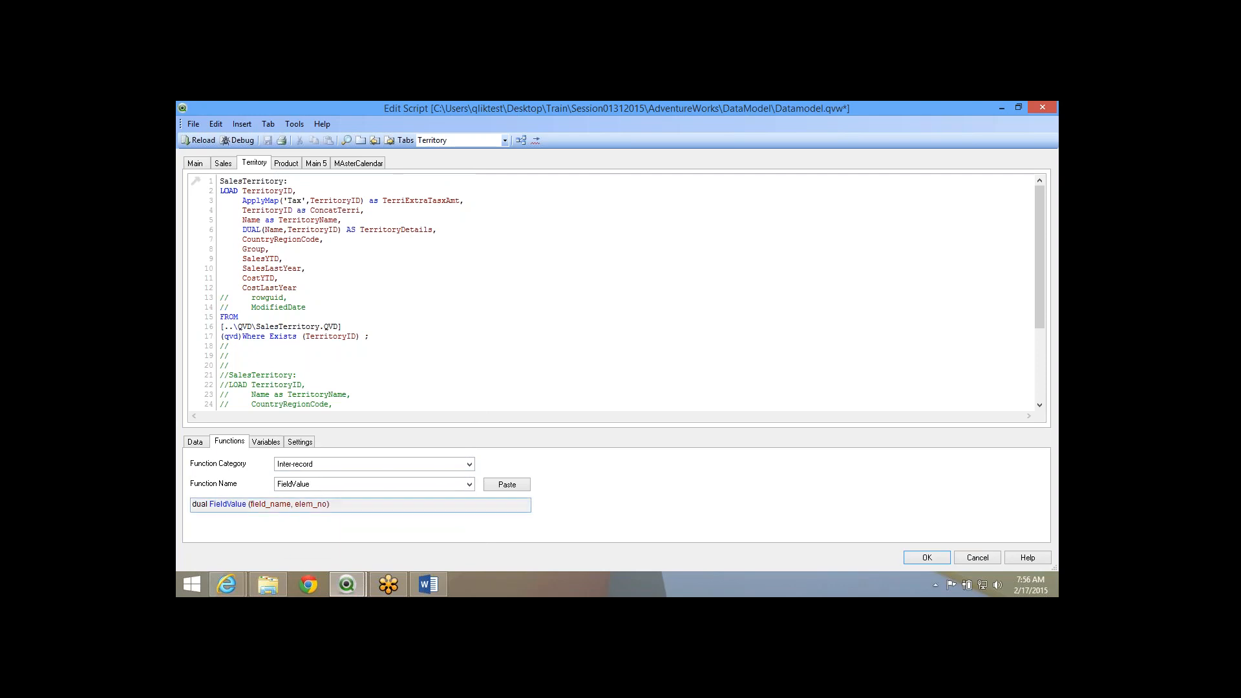
{"action": "left_click_drag", "start_coordinate": [295, 505], "coordinate": [327, 504]}
{"action": "left_click", "coordinate": [328, 504]}
{"action": "triple_click", "coordinate": [323, 505]}
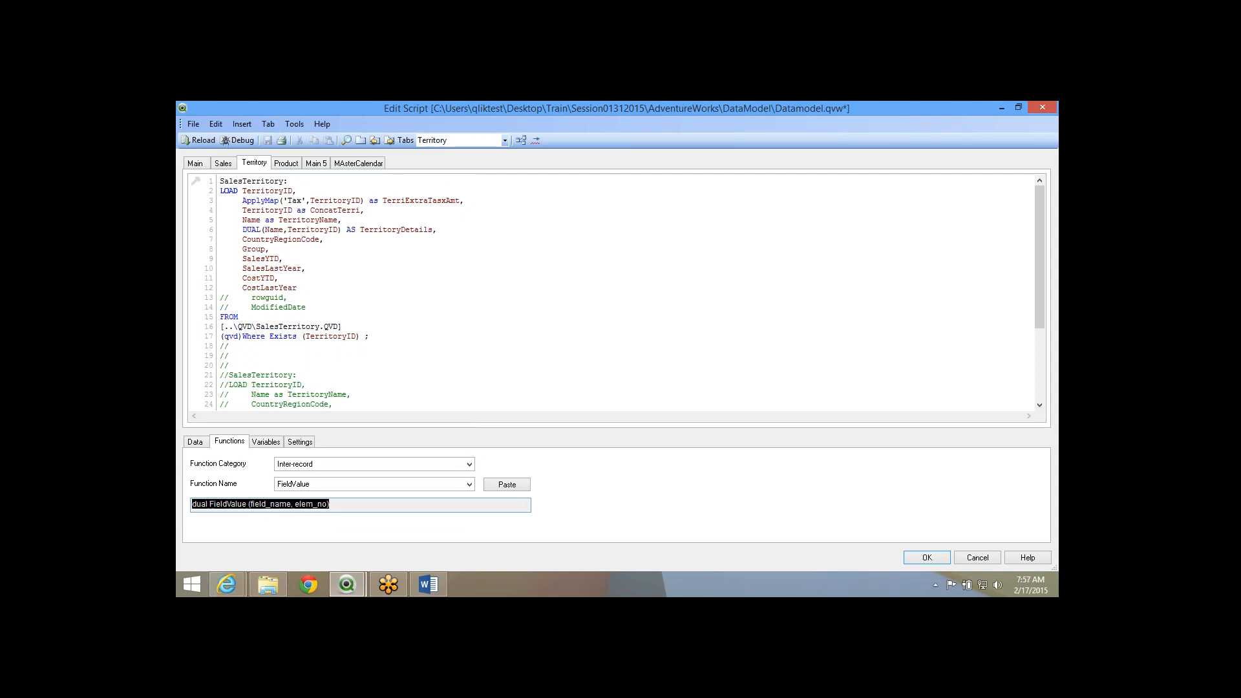
{"action": "left_click", "coordinate": [327, 505]}
{"action": "left_click", "coordinate": [469, 484]}
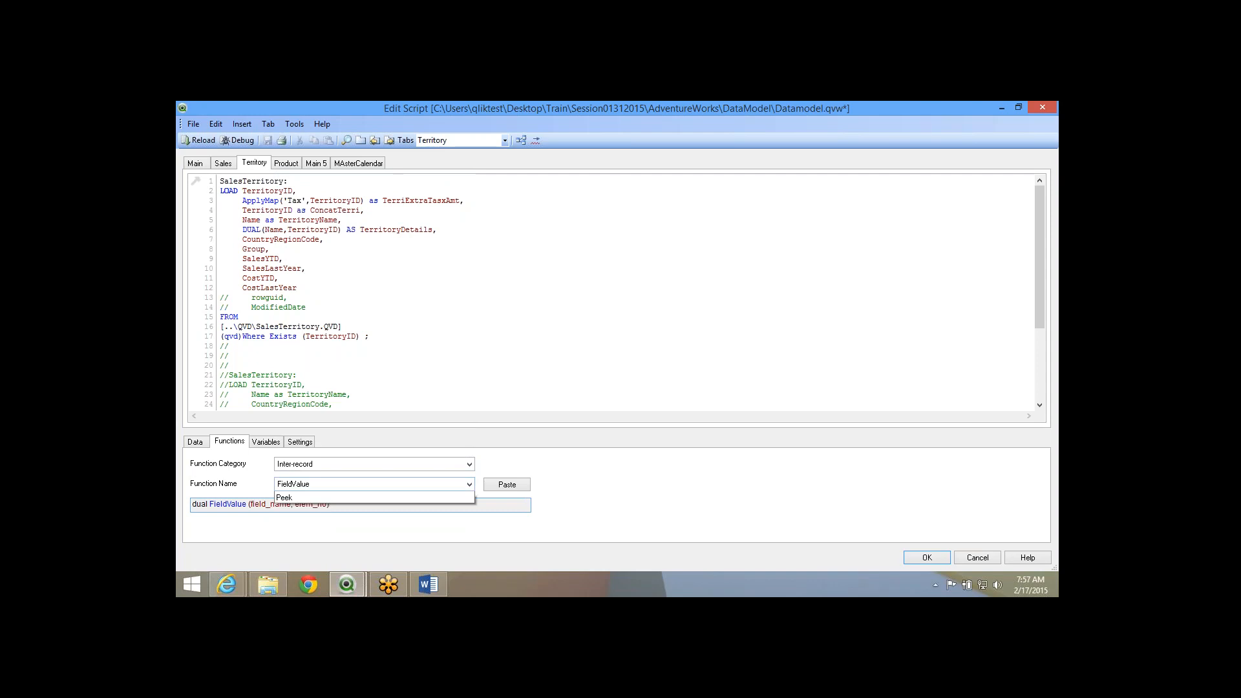
{"action": "key", "text": "Down"}
{"action": "key", "text": "Return"}
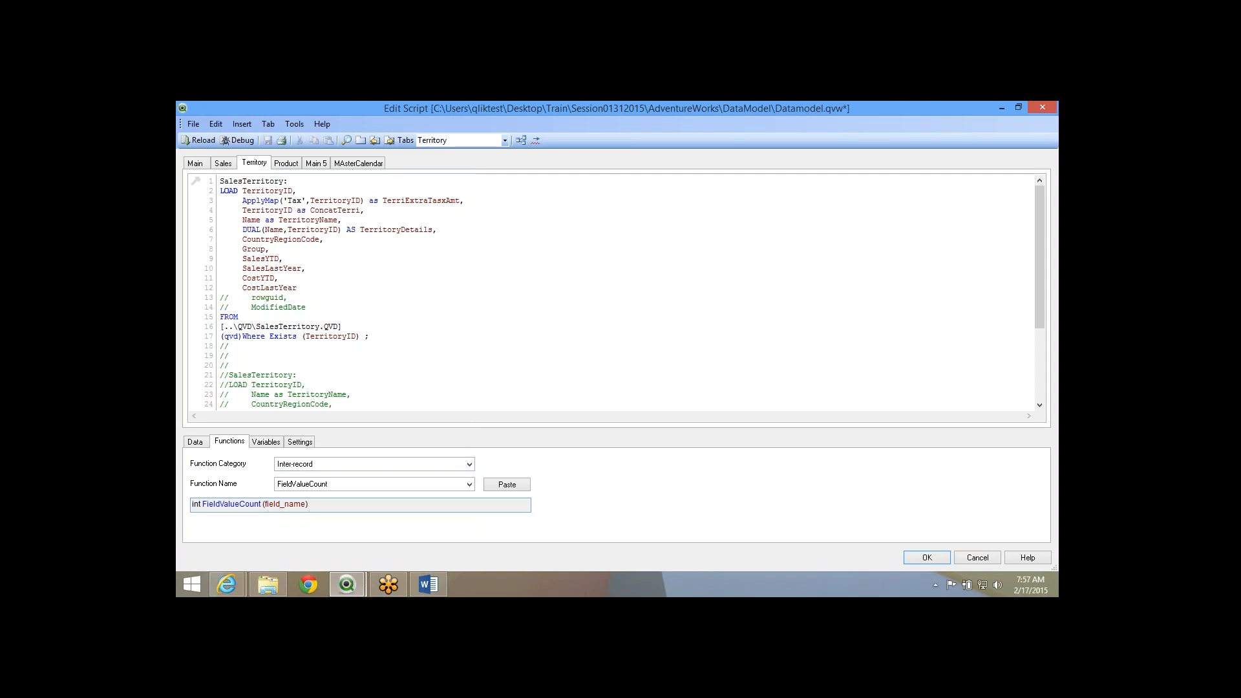
Switch the function category to Logical and list its available functions.
{"action": "left_click", "coordinate": [469, 463]}
{"action": "left_click", "coordinate": [323, 358]}
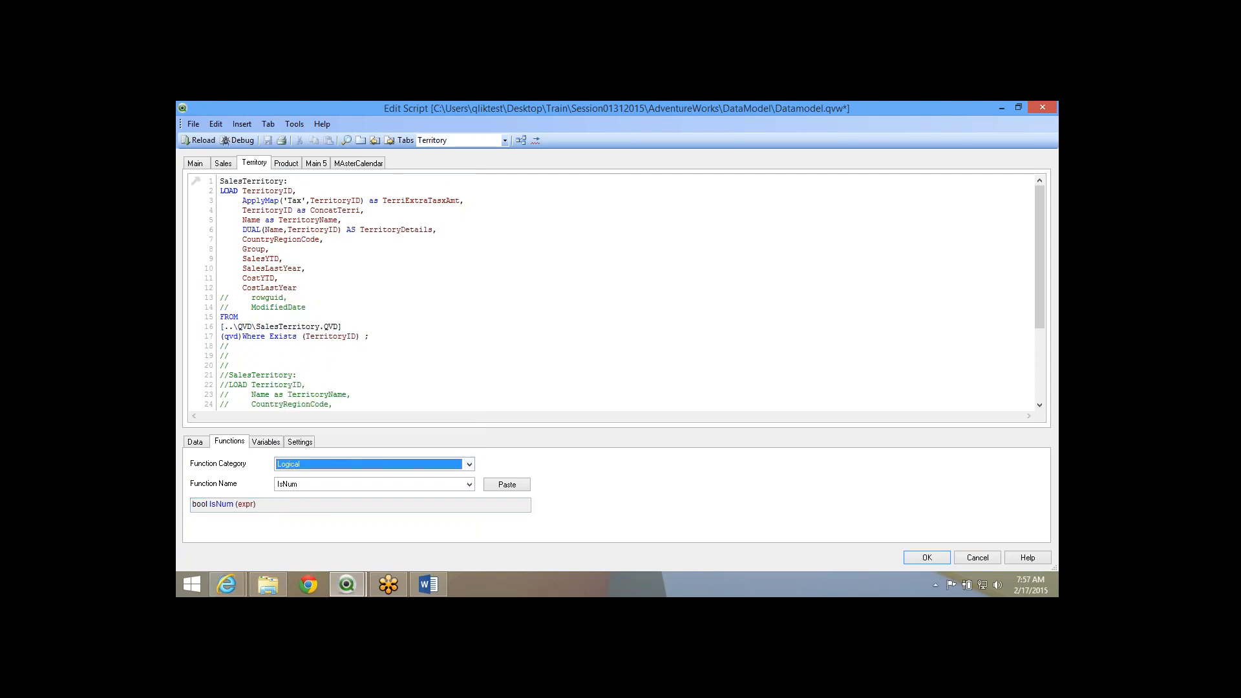
{"action": "left_click", "coordinate": [469, 484]}
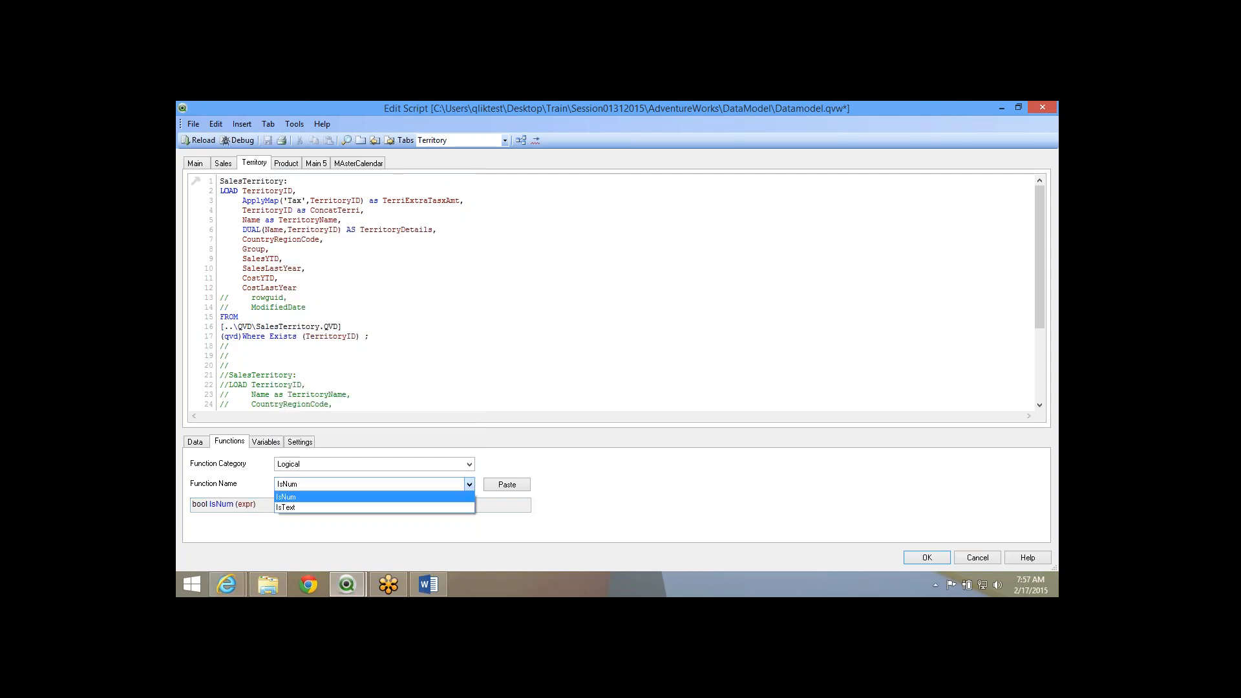
View the function syntax in the Mapping category and in Mathematical constants and Parameter Free Functions.
{"action": "left_click", "coordinate": [469, 464]}
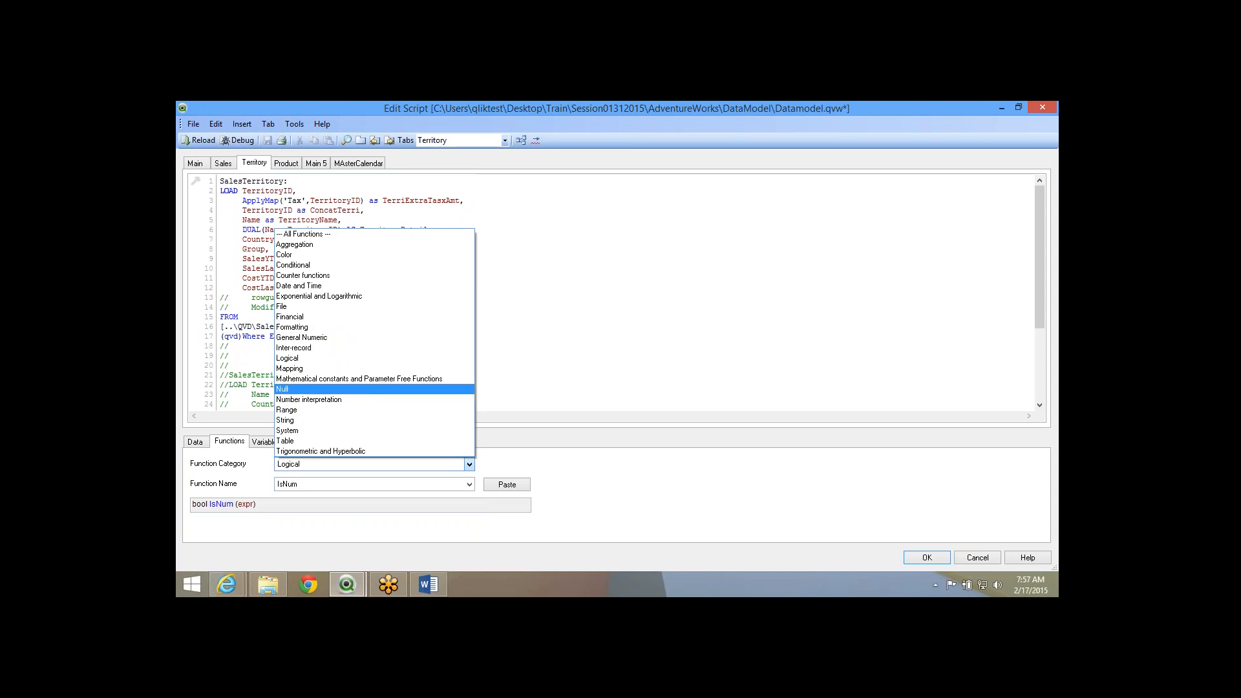
{"action": "left_click", "coordinate": [323, 368]}
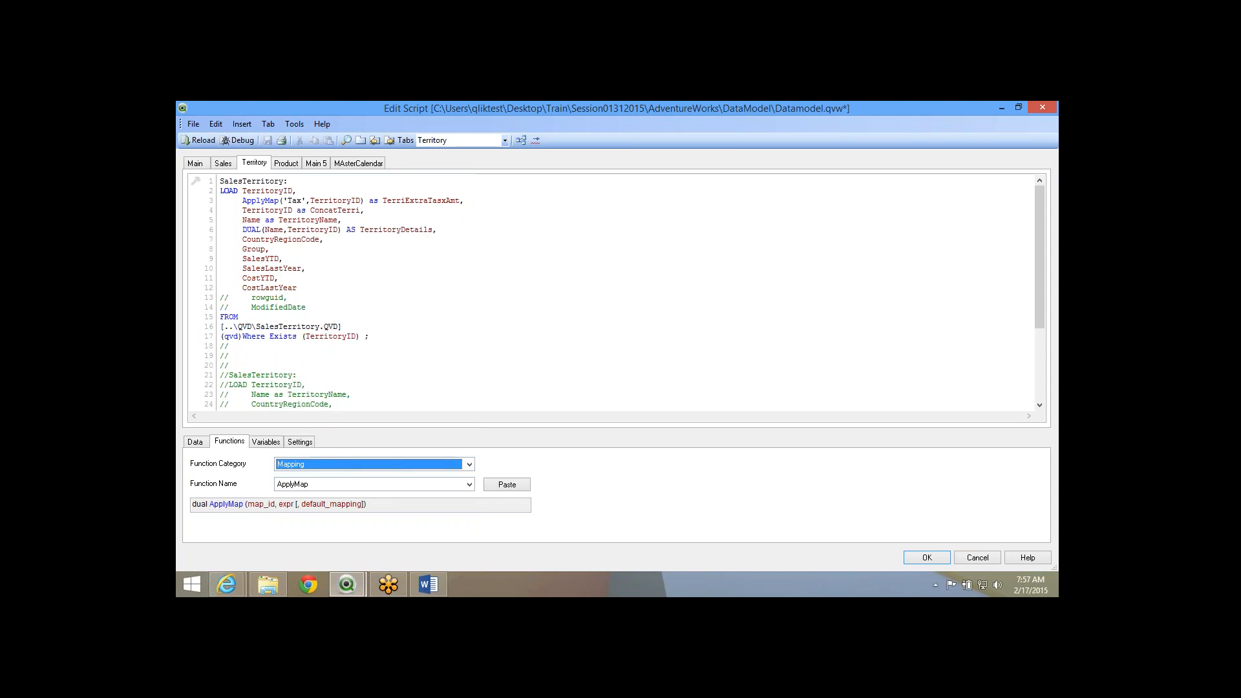
{"action": "left_click", "coordinate": [469, 464]}
{"action": "left_click", "coordinate": [336, 377]}
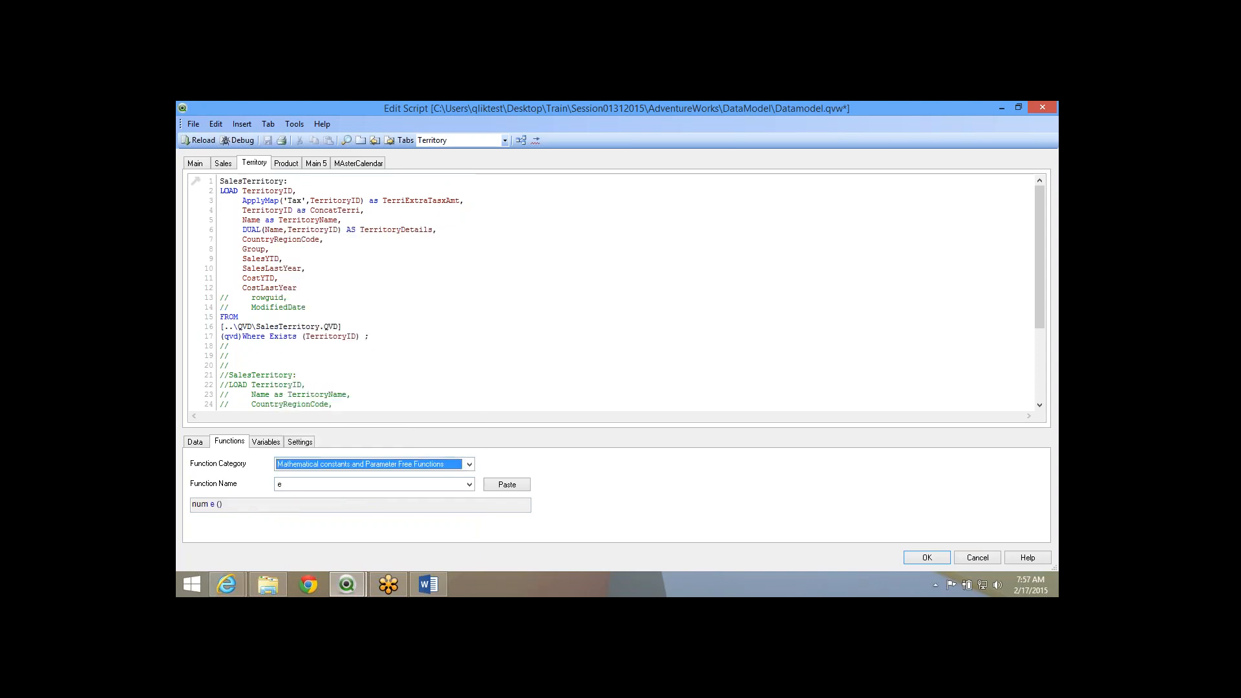
{"action": "left_click", "coordinate": [359, 504]}
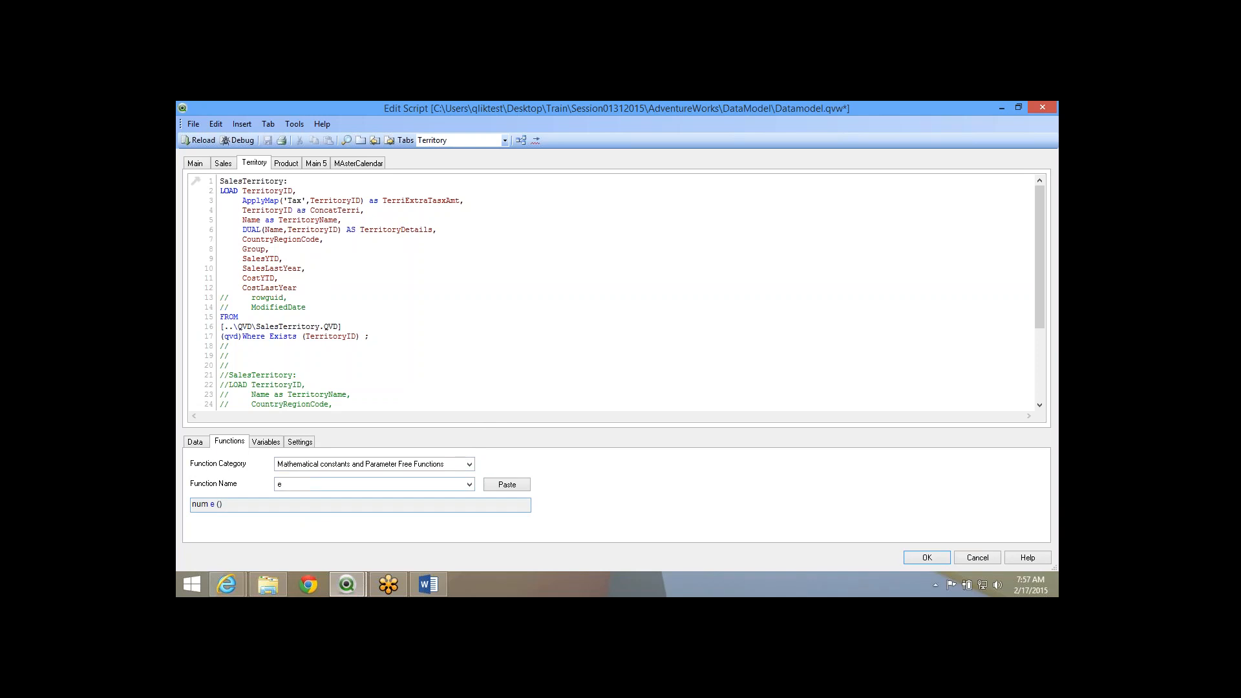
Switch the function category to Null to show the syntax of its IsNull function.
{"action": "left_click", "coordinate": [469, 464]}
{"action": "scroll", "coordinate": [374, 349], "scroll_direction": "down", "scroll_amount": 3}
{"action": "left_click", "coordinate": [336, 390]}
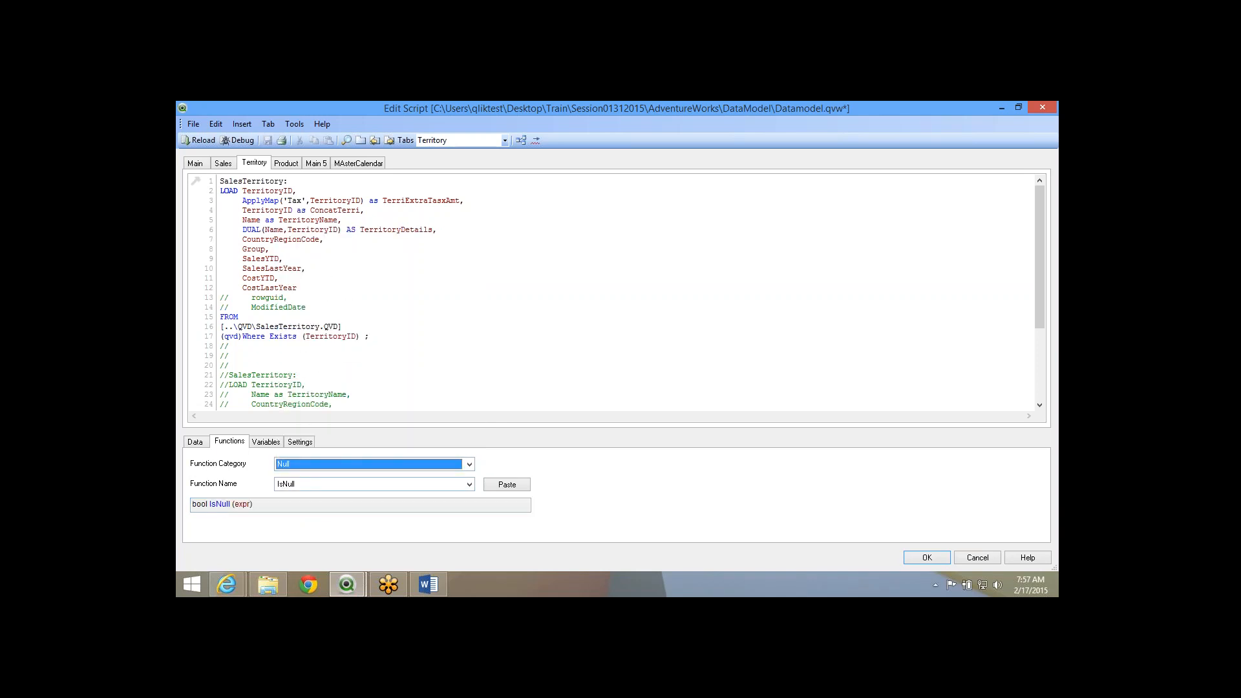
Switch the function category to Number interpretation, look through its functions and choose Date# to show its syntax.
{"action": "left_click", "coordinate": [469, 464]}
{"action": "scroll", "coordinate": [375, 349], "scroll_direction": "down", "scroll_amount": 3}
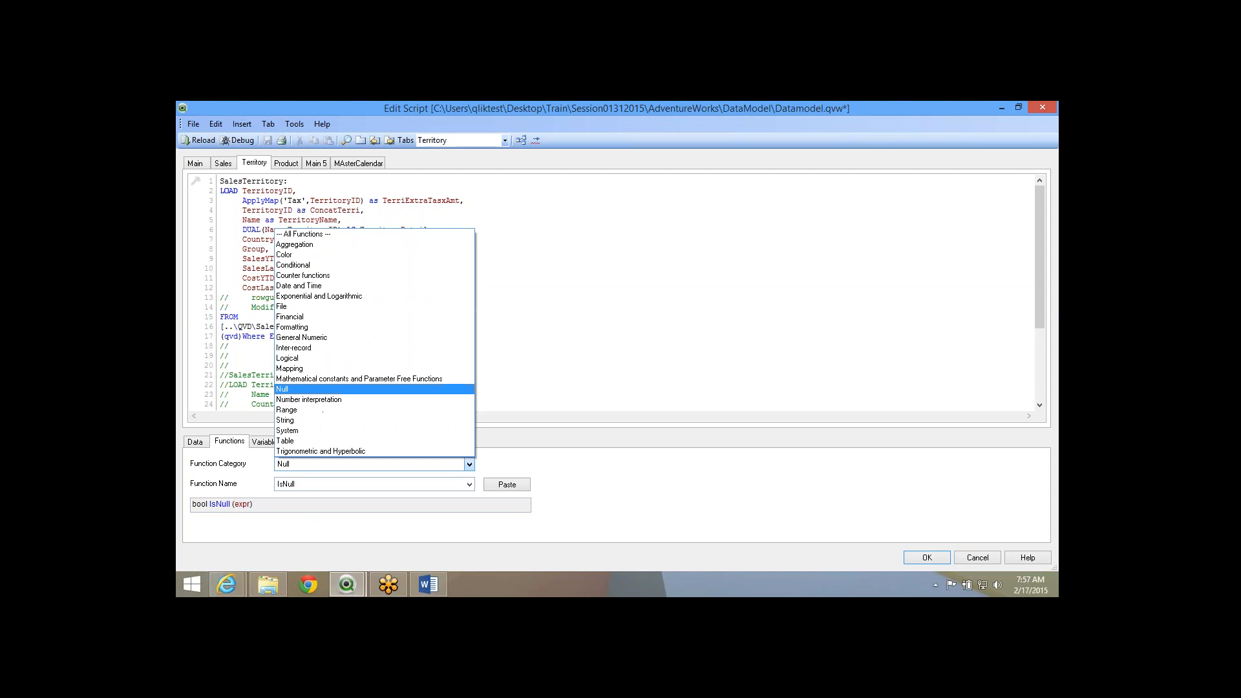
{"action": "left_click", "coordinate": [336, 399]}
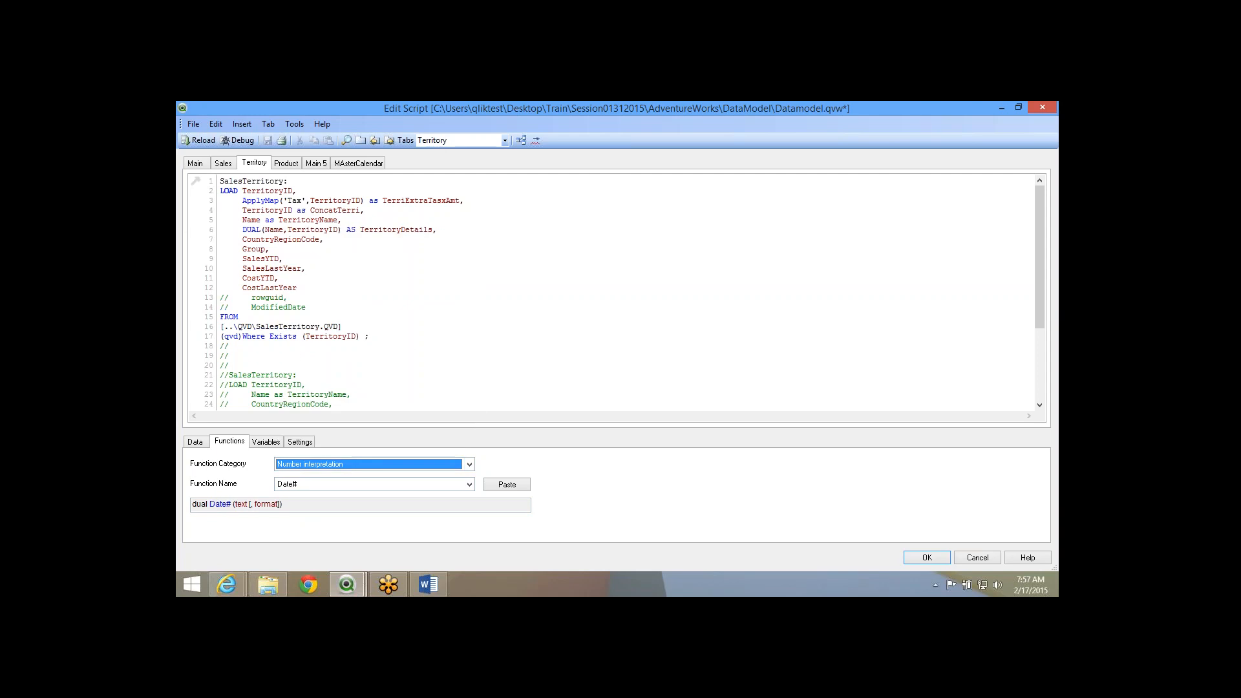
{"action": "left_click", "coordinate": [359, 504]}
{"action": "left_click", "coordinate": [469, 484]}
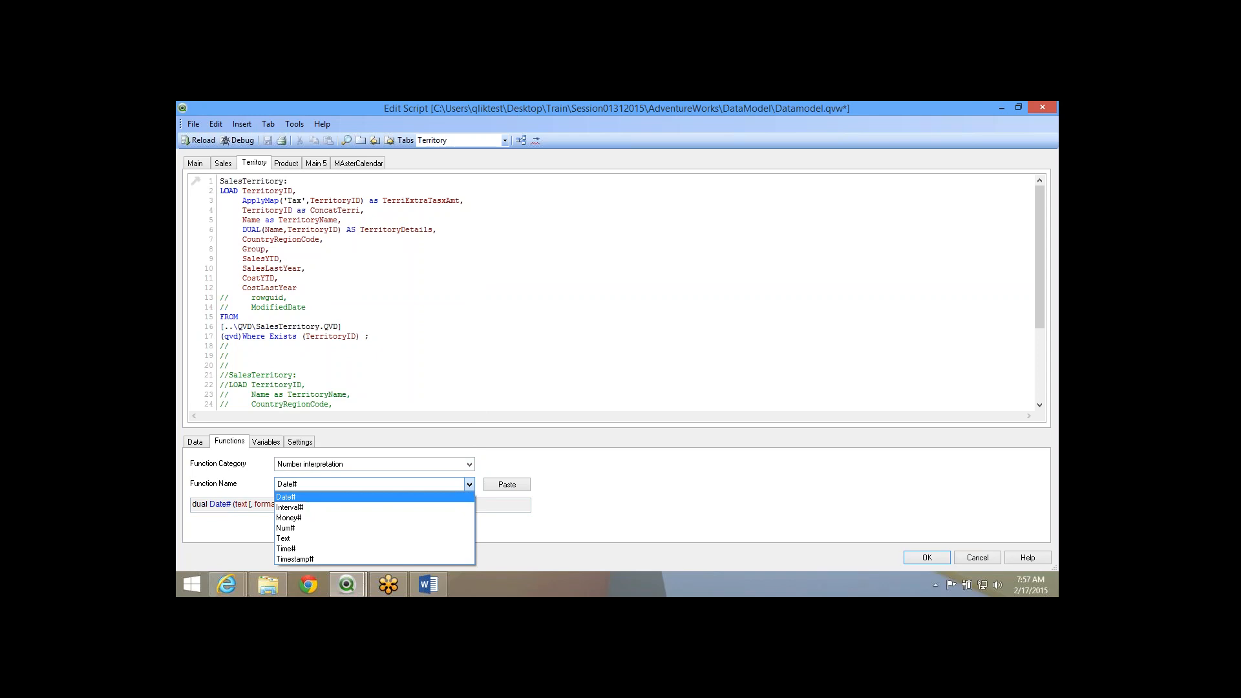
{"action": "left_click", "coordinate": [304, 497]}
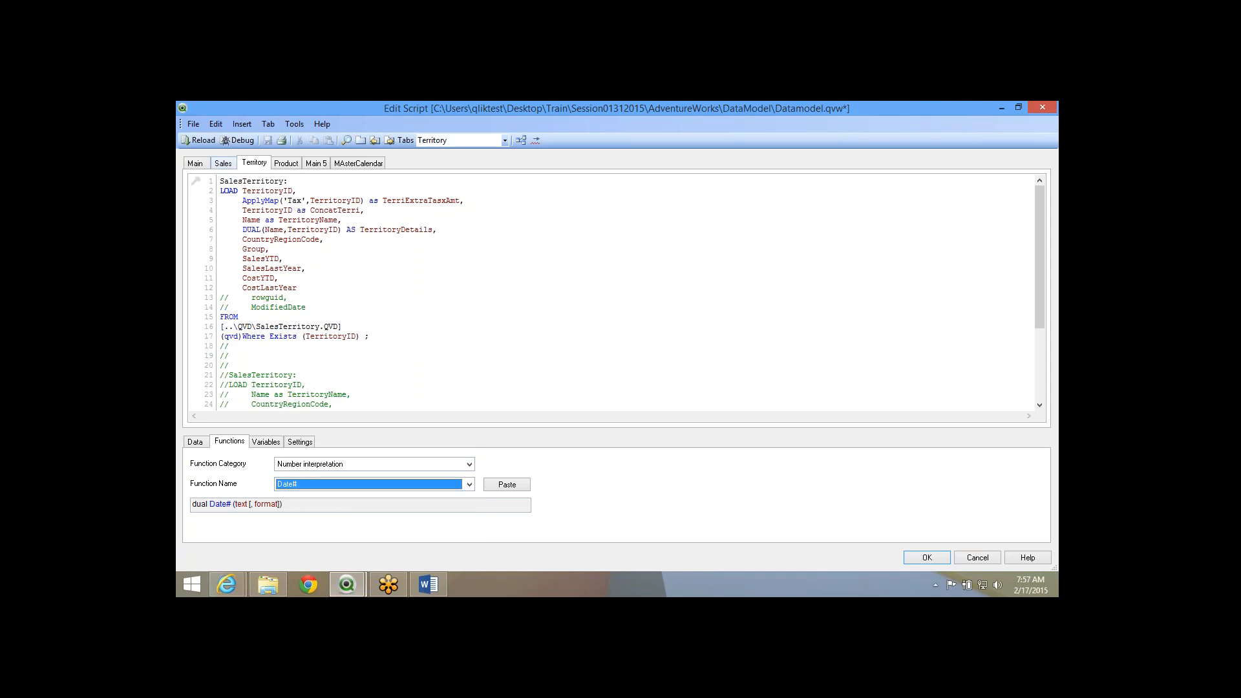
In the Sales script section, duplicate the ShipDate field on a new line below the original in the SalesOrderHeaderTemp load.
{"action": "left_click", "coordinate": [223, 163]}
{"action": "scroll", "coordinate": [614, 291], "scroll_direction": "up", "scroll_amount": 2}
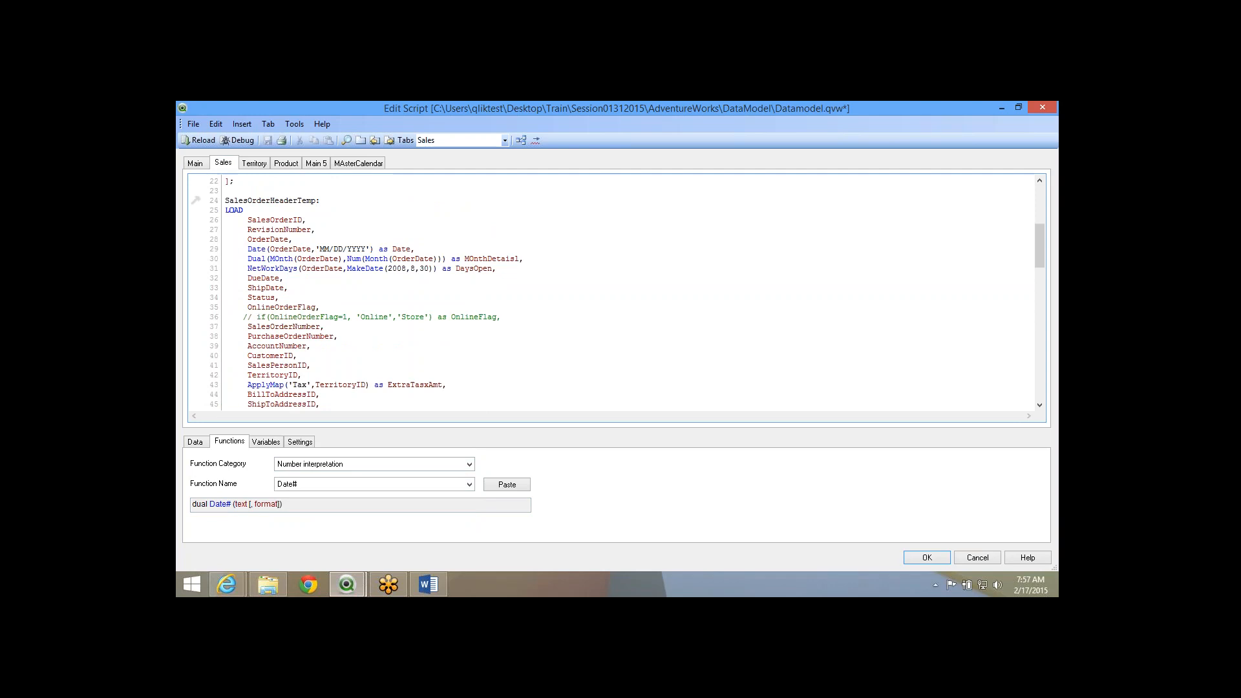
{"action": "double_click", "coordinate": [263, 278]}
{"action": "left_click", "coordinate": [264, 278]}
{"action": "double_click", "coordinate": [264, 278]}
{"action": "double_click", "coordinate": [266, 288]}
{"action": "key", "text": "ctrl+c"}
{"action": "left_click", "coordinate": [286, 288]}
{"action": "key", "text": "Return"}
{"action": "key", "text": "ctrl+v"}
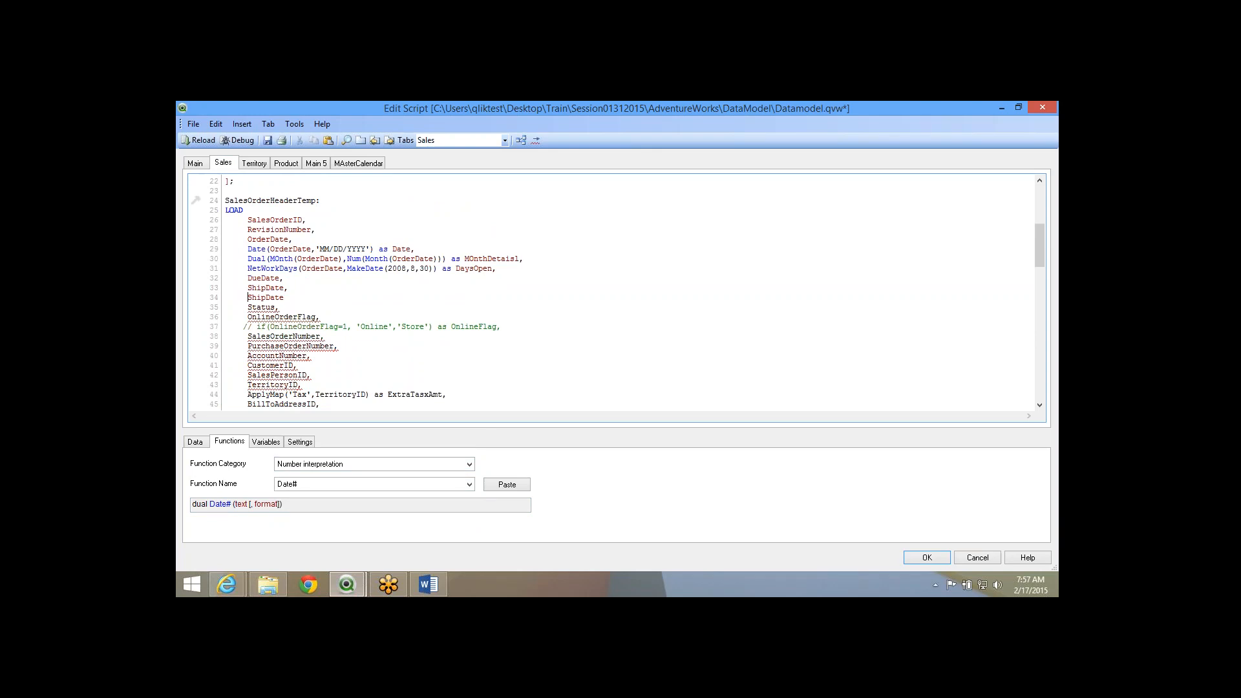
Turn the duplicated ShipDate line into the expression Date#(ShipDate,'DD/MM/YYYY') as Shitdate, with a trailing comma.
{"action": "type", "text": "Date#("}
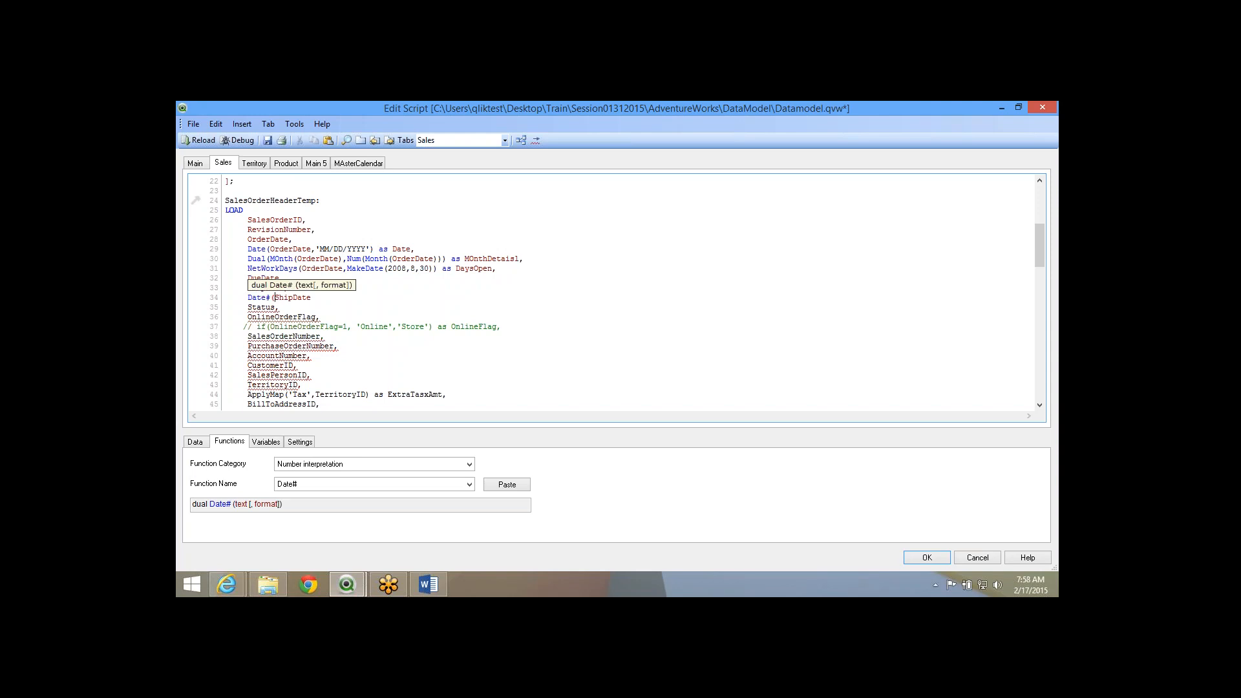
{"action": "key", "text": "shift+End"}
{"action": "key", "text": "End"}
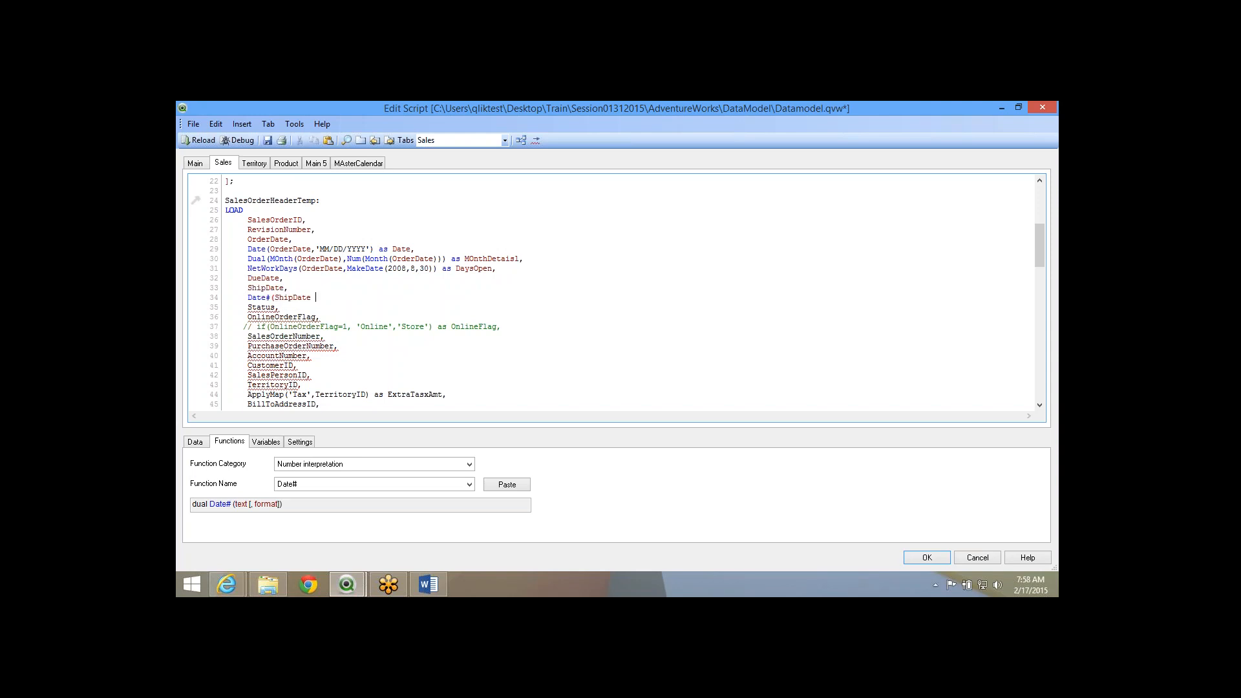
{"action": "type", "text": ",'"}
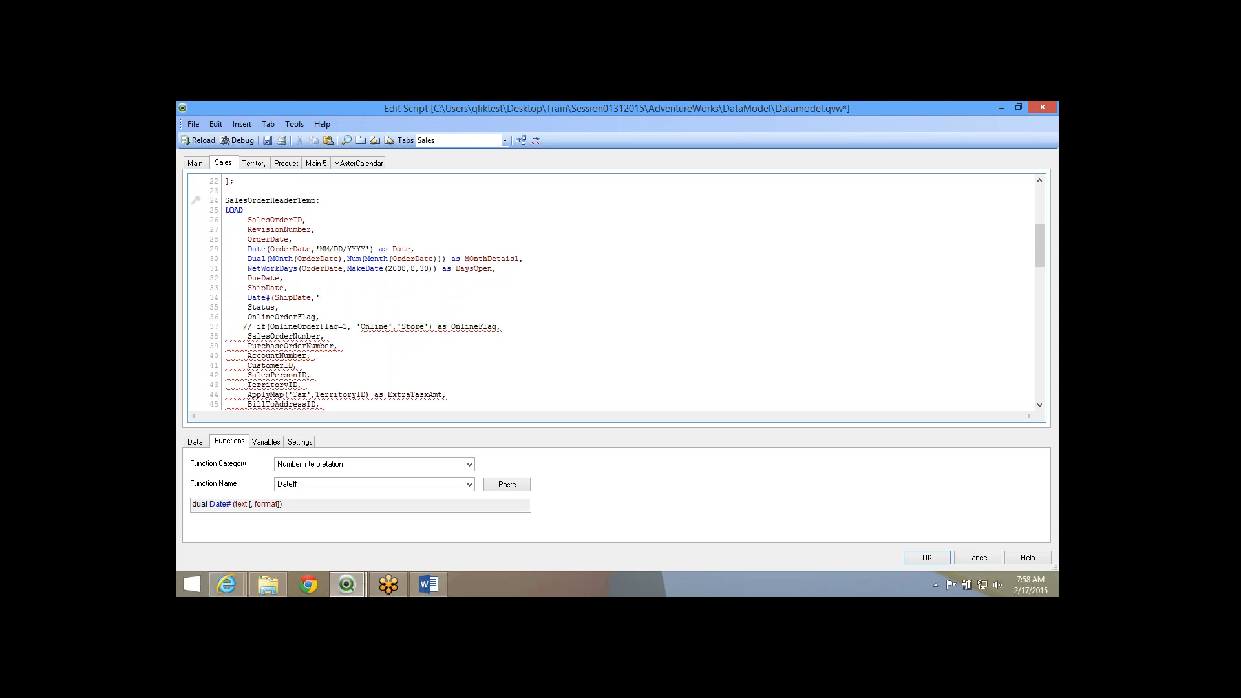
{"action": "type", "text": "DD/MM/YYYY') as Daa"}
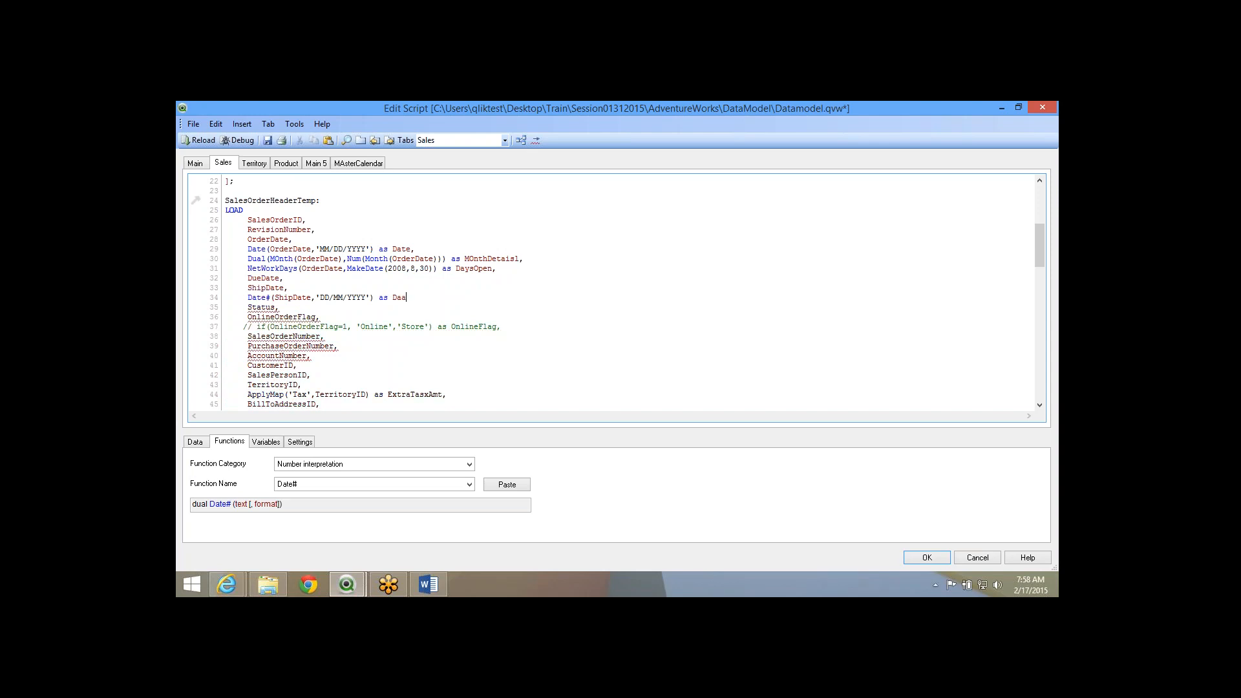
{"action": "key", "text": "BackSpace"}
{"action": "key", "text": "BackSpace"}
{"action": "key", "text": "BackSpace"}
{"action": "type", "text": "Shitdate,"}
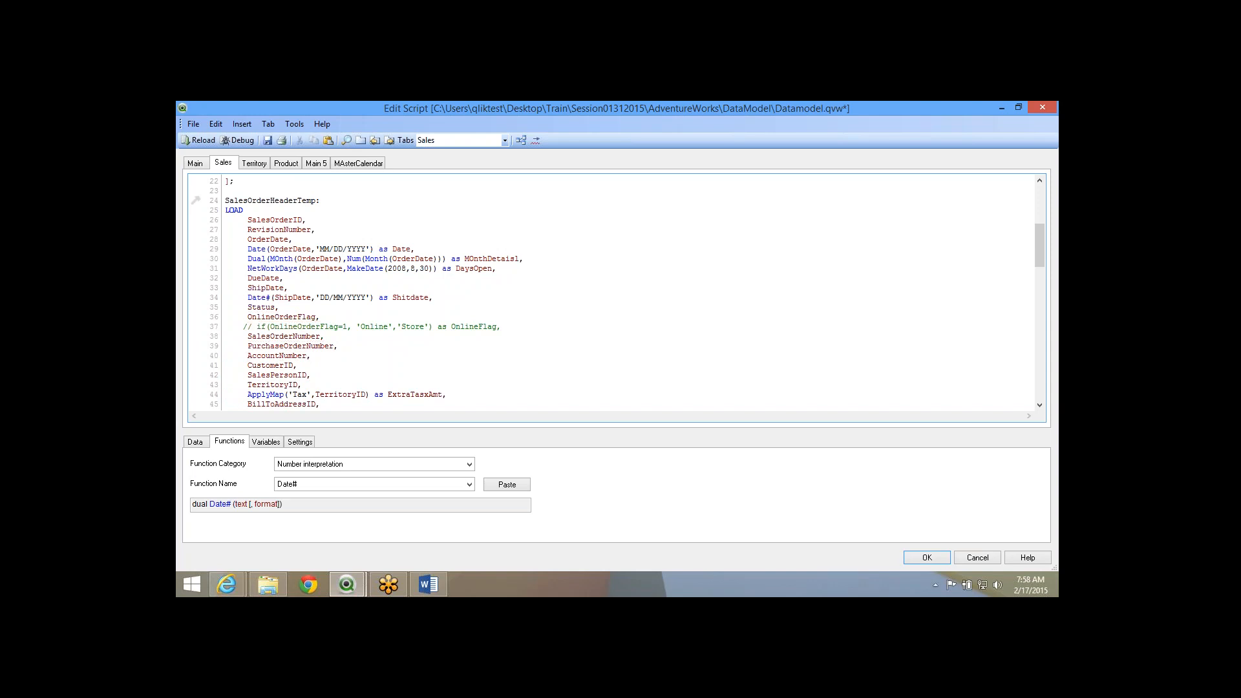
Highlight Date# in the new script line and choose the Num# function to show its syntax.
{"action": "mouse_move", "coordinate": [279, 298]}
{"action": "left_mouse_down"}
{"action": "mouse_move", "coordinate": [302, 298]}
{"action": "mouse_move", "coordinate": [258, 298]}
{"action": "mouse_move", "coordinate": [270, 297]}
{"action": "left_mouse_up"}
{"action": "left_click", "coordinate": [469, 484]}
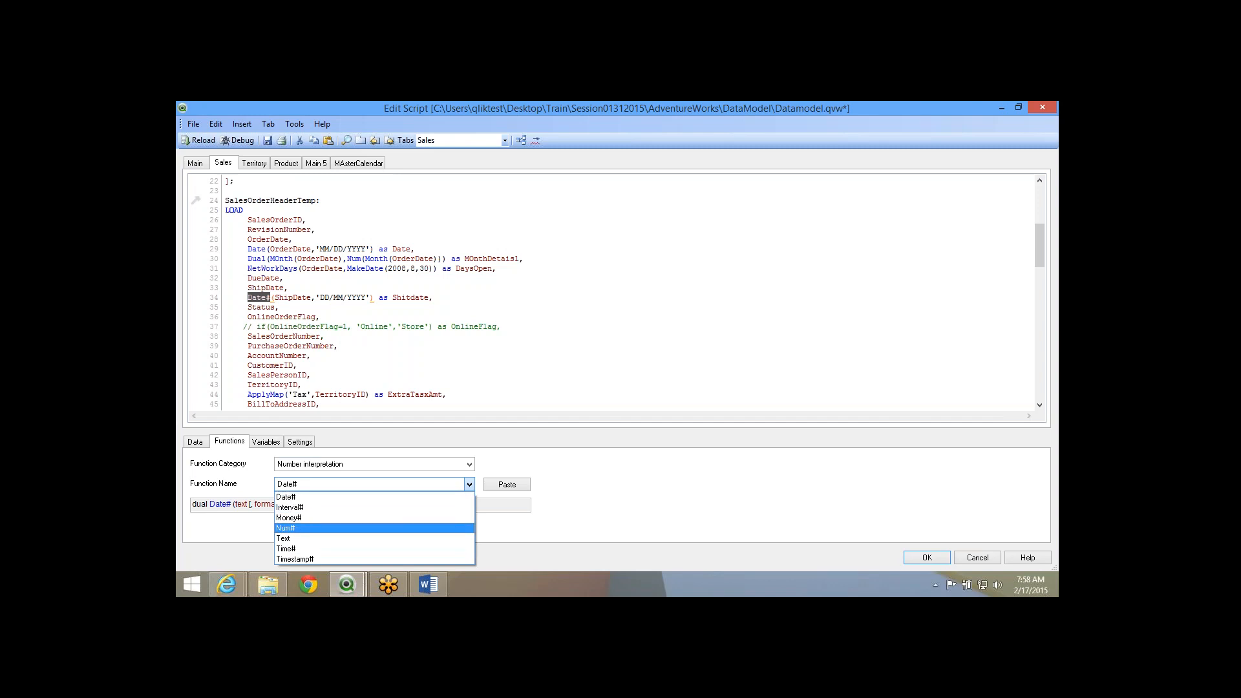
{"action": "key", "text": "Return"}
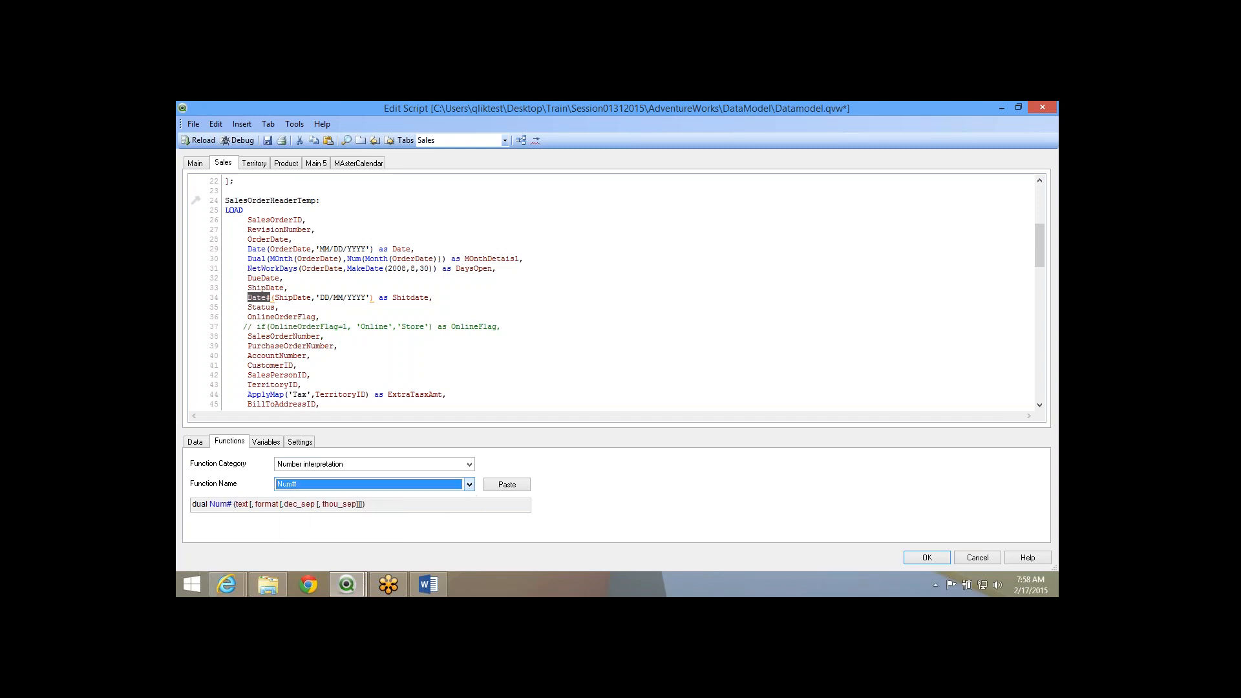
{"action": "left_click", "coordinate": [469, 484]}
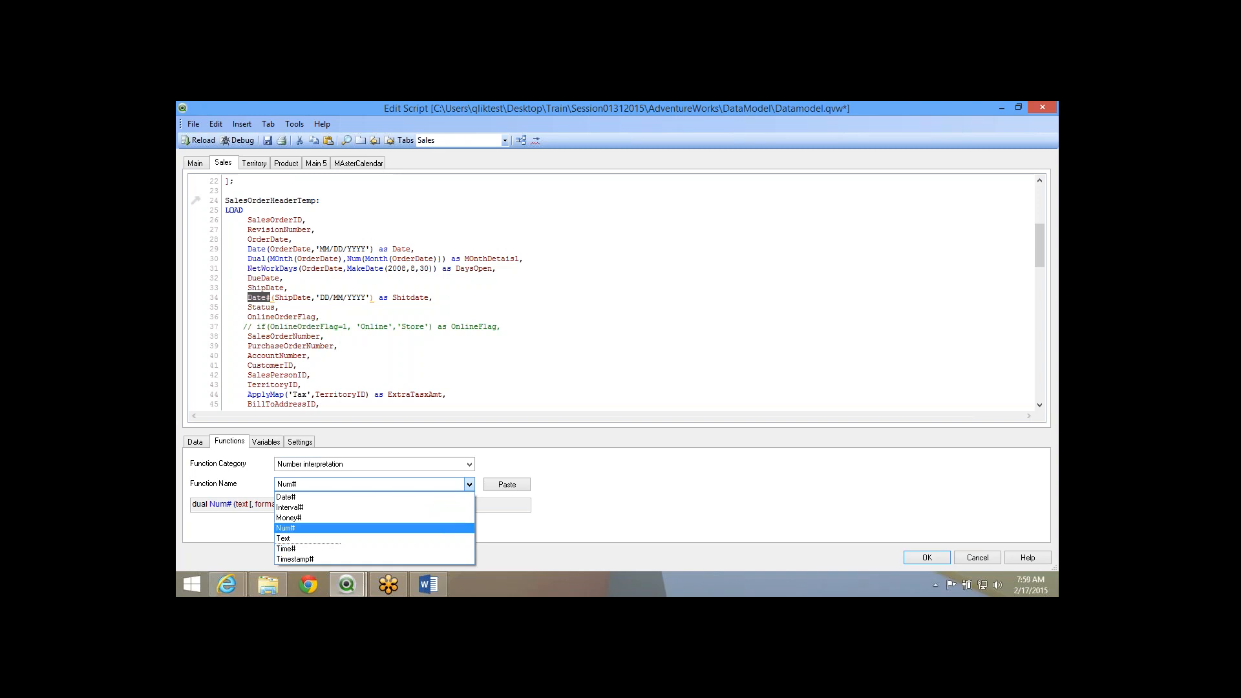
{"action": "left_click", "coordinate": [374, 528]}
Switch the function category to Range, look through its functions and choose RangeFractile to show its syntax.
{"action": "left_click", "coordinate": [469, 464]}
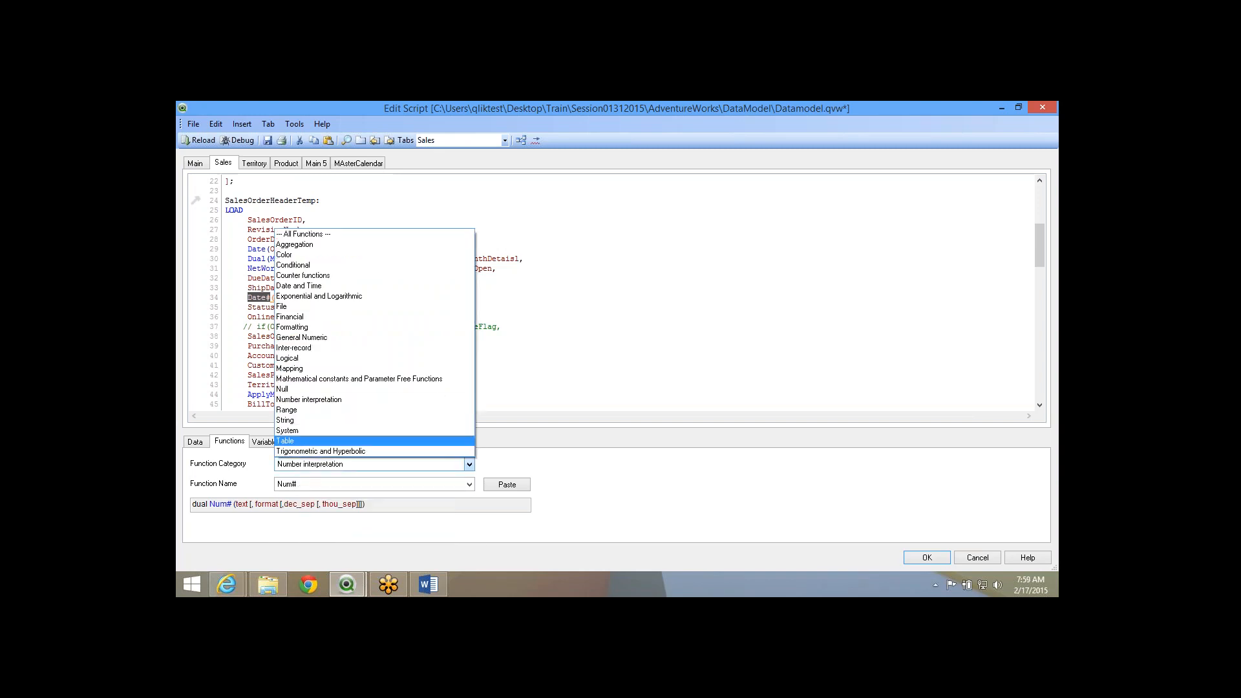
{"action": "left_click", "coordinate": [374, 409]}
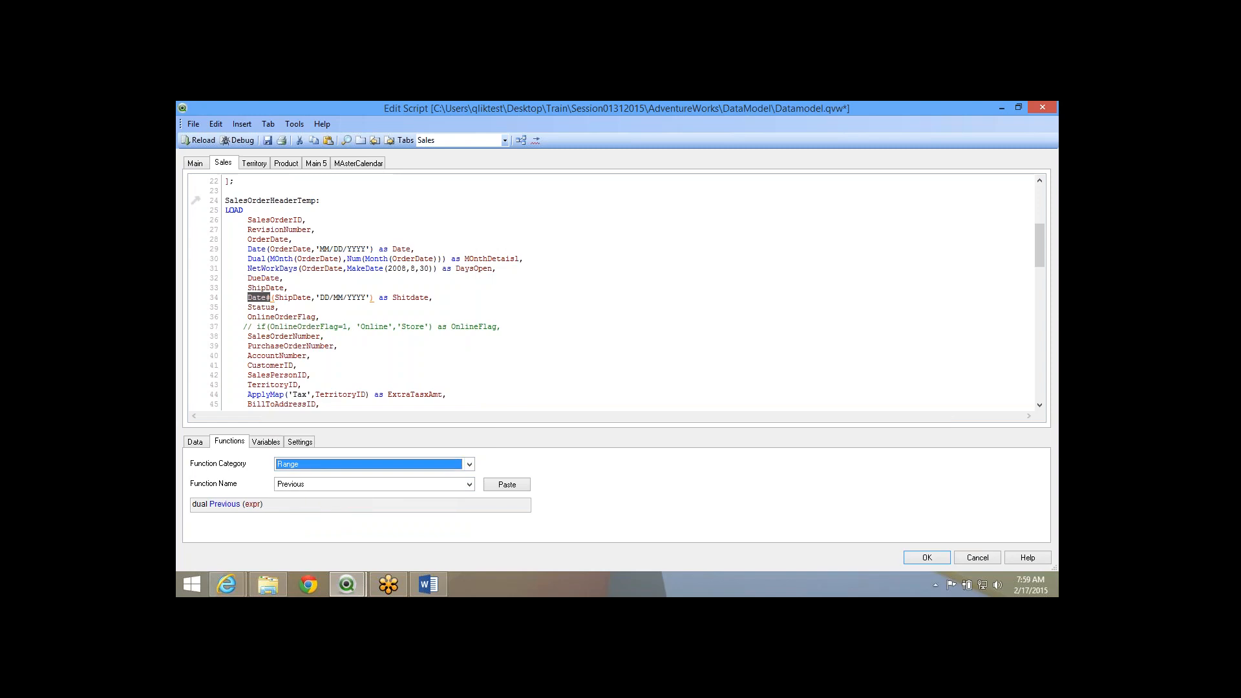
{"action": "left_click", "coordinate": [469, 484]}
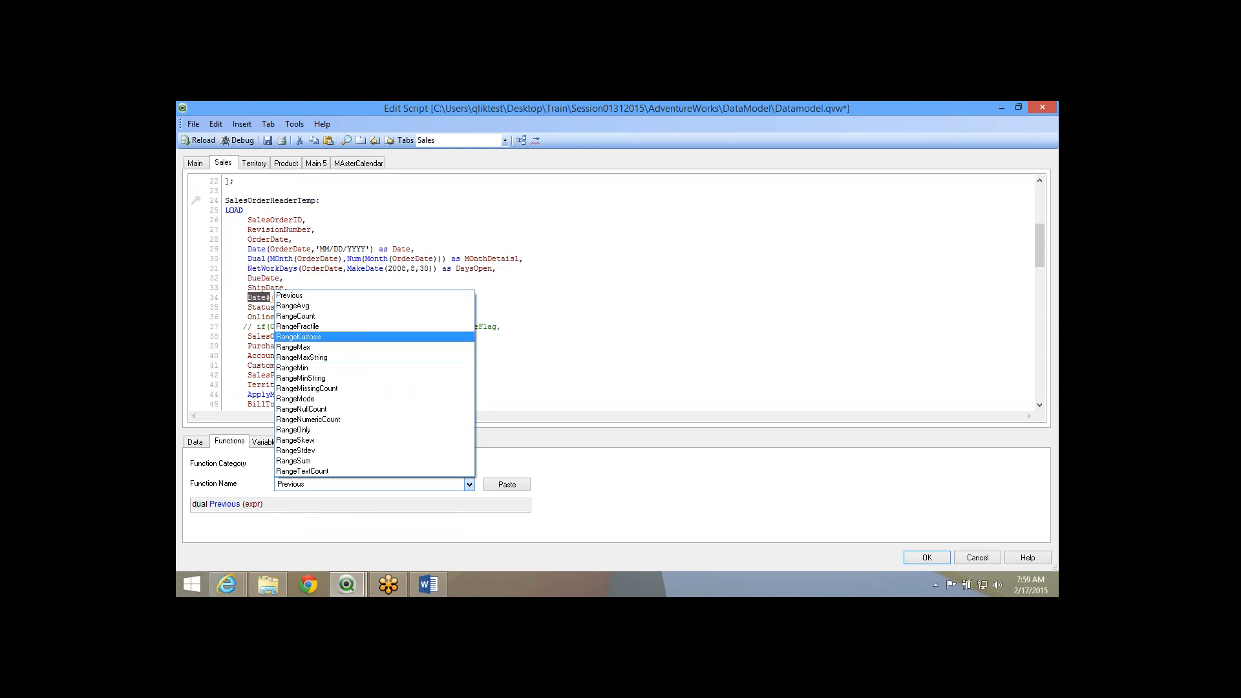
{"action": "left_click", "coordinate": [336, 326]}
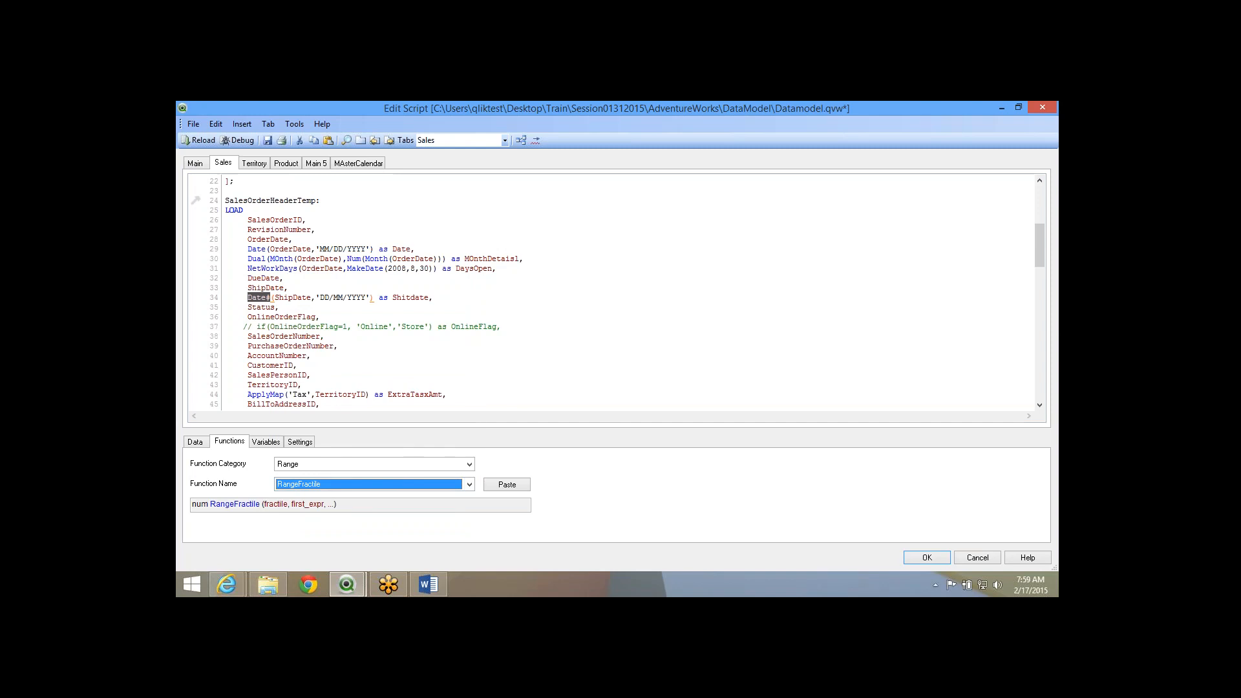
Switch the function category to String, show the syntax of Hash128 and look through the remaining string functions.
{"action": "left_click", "coordinate": [359, 464]}
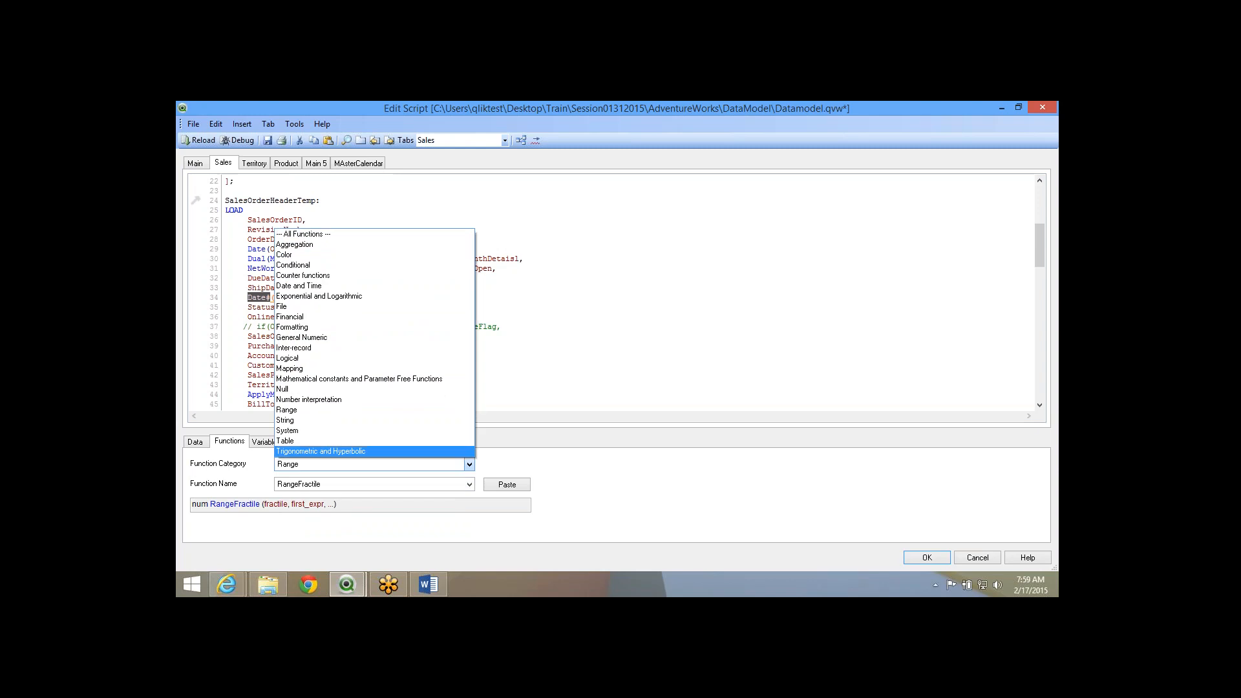
{"action": "left_click", "coordinate": [285, 420]}
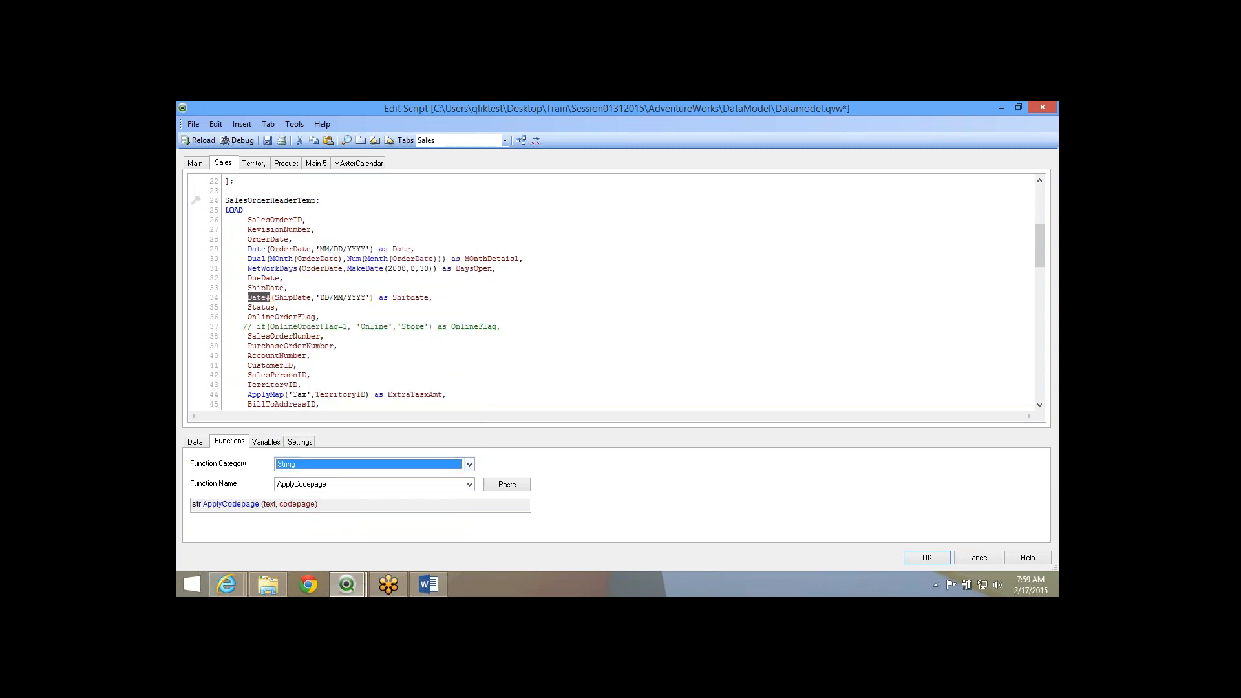
{"action": "left_click", "coordinate": [469, 484]}
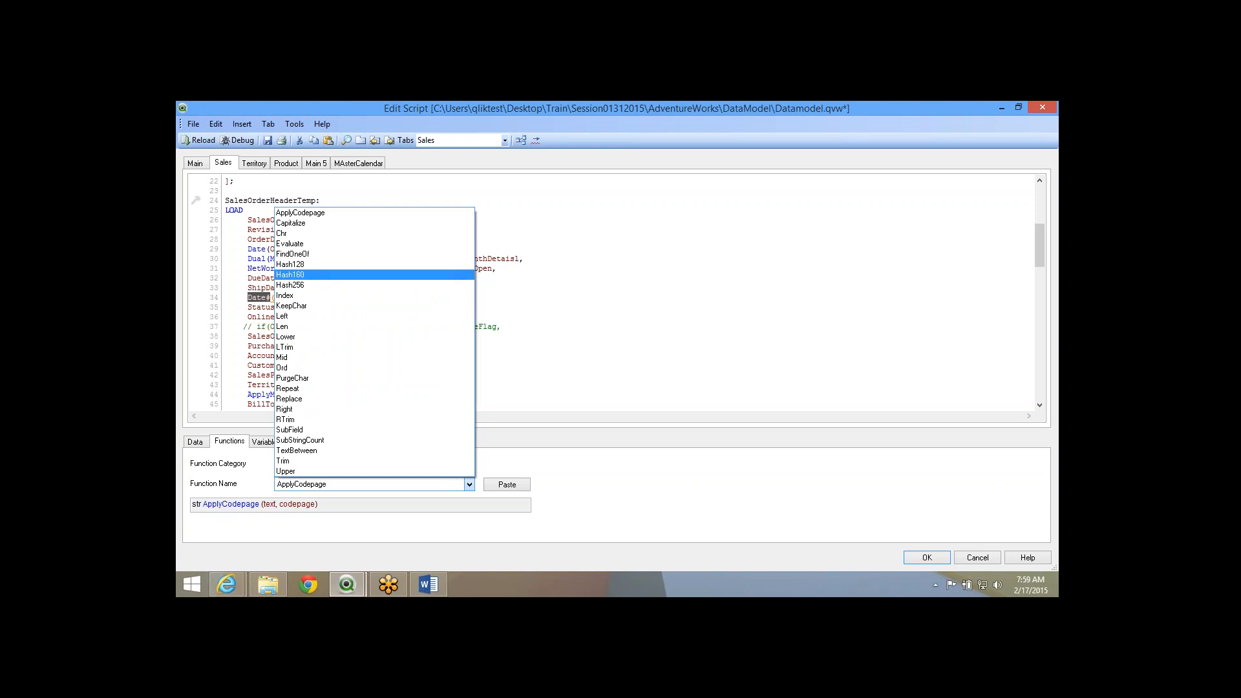
{"action": "left_click", "coordinate": [290, 264]}
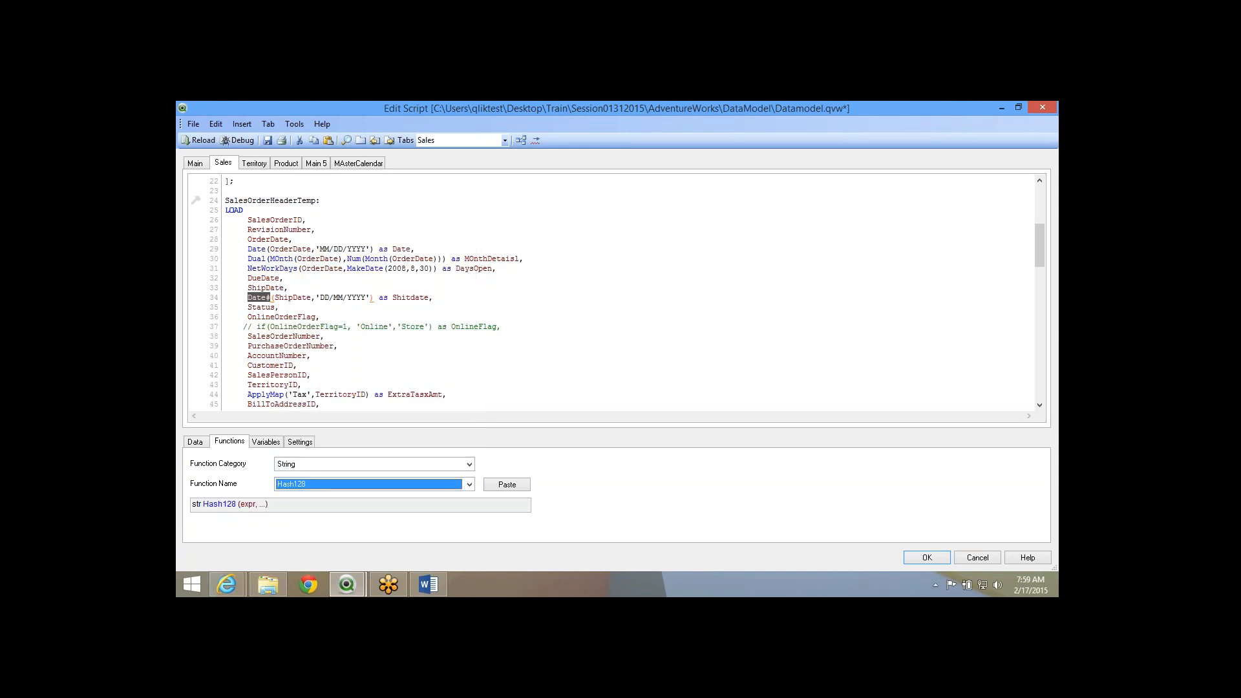
{"action": "left_click", "coordinate": [469, 484]}
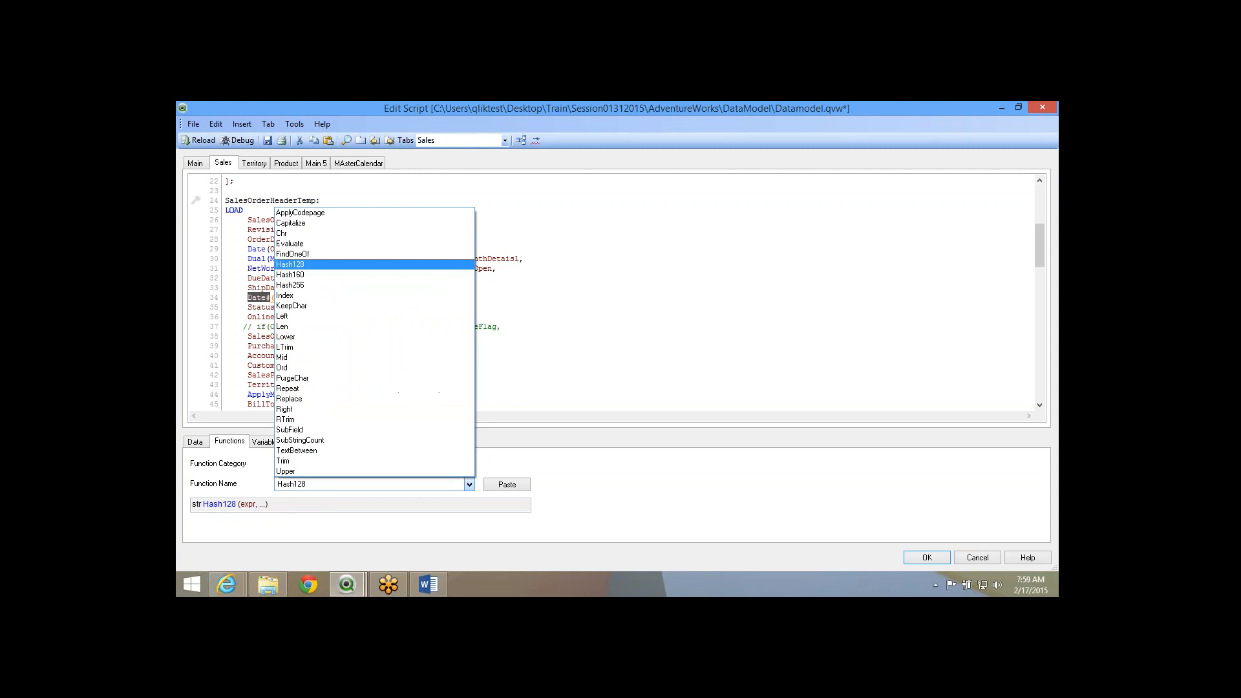
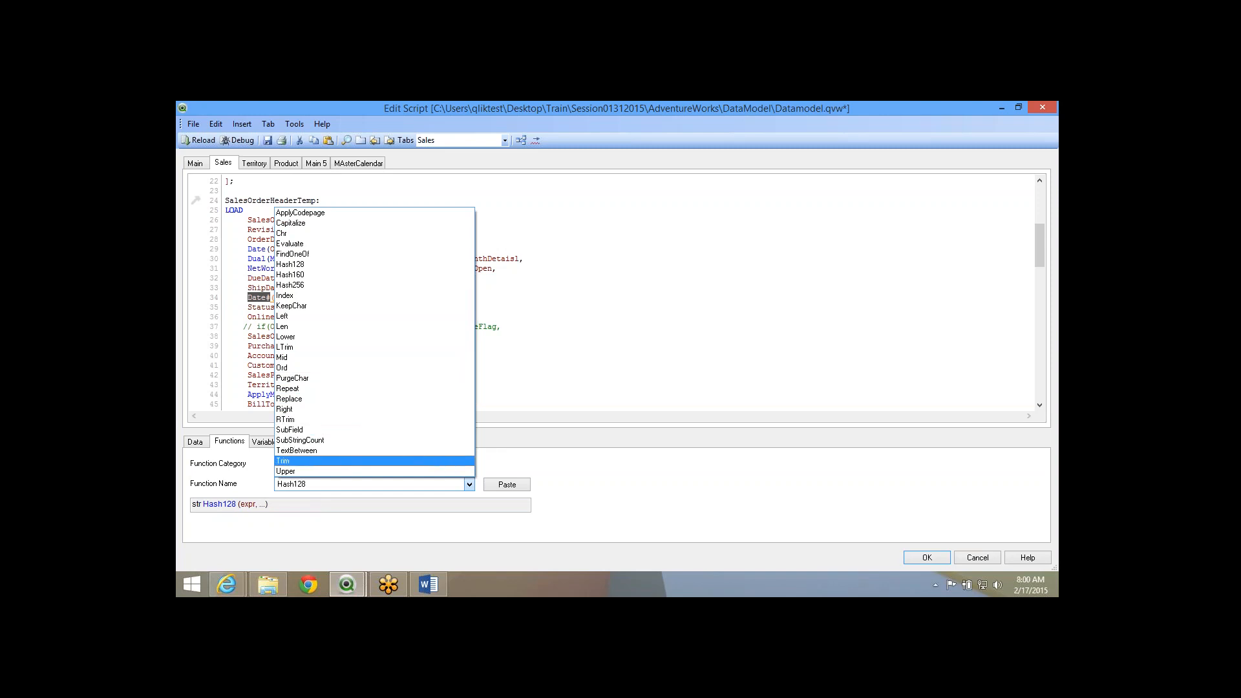
Switch the function category from String to System and look through the system functions.
{"action": "left_click", "coordinate": [469, 484]}
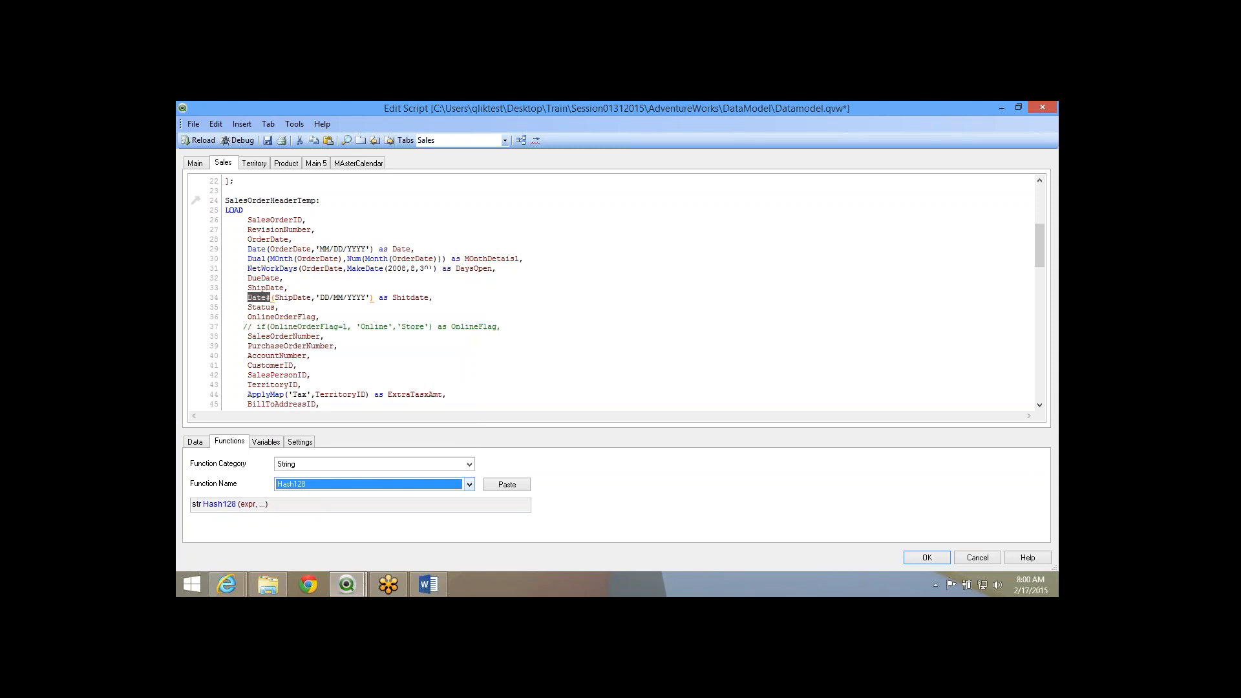
{"action": "left_click", "coordinate": [469, 464]}
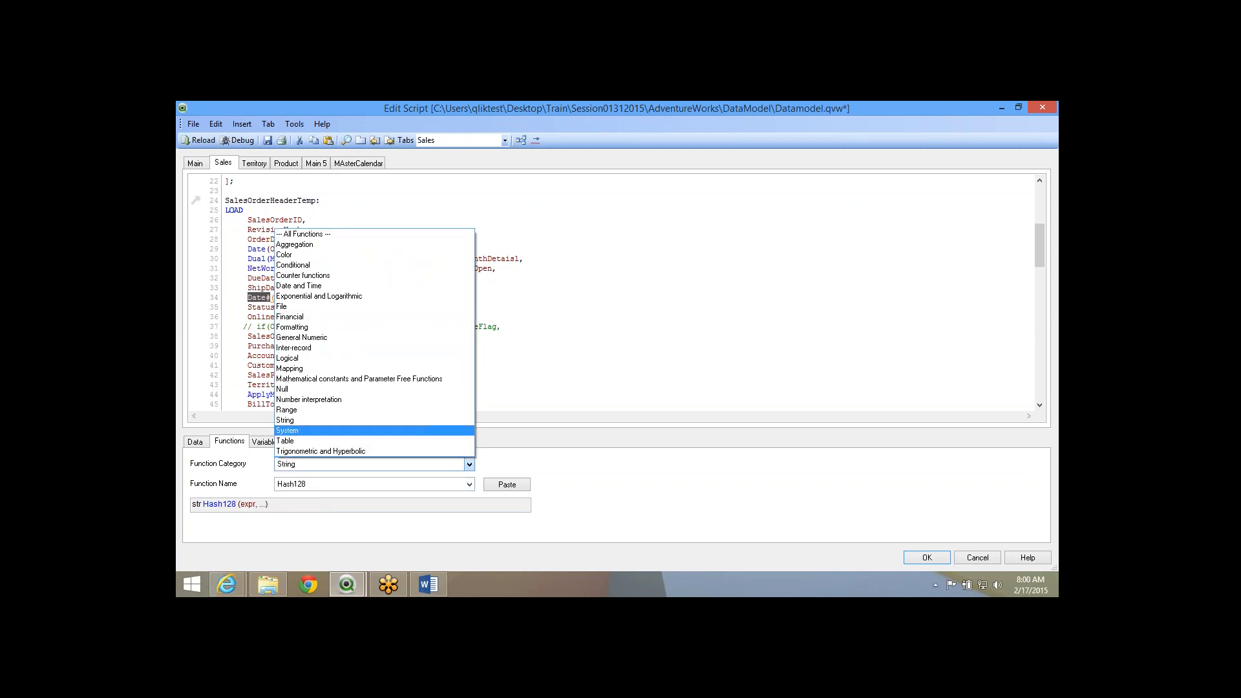
{"action": "left_click", "coordinate": [287, 429]}
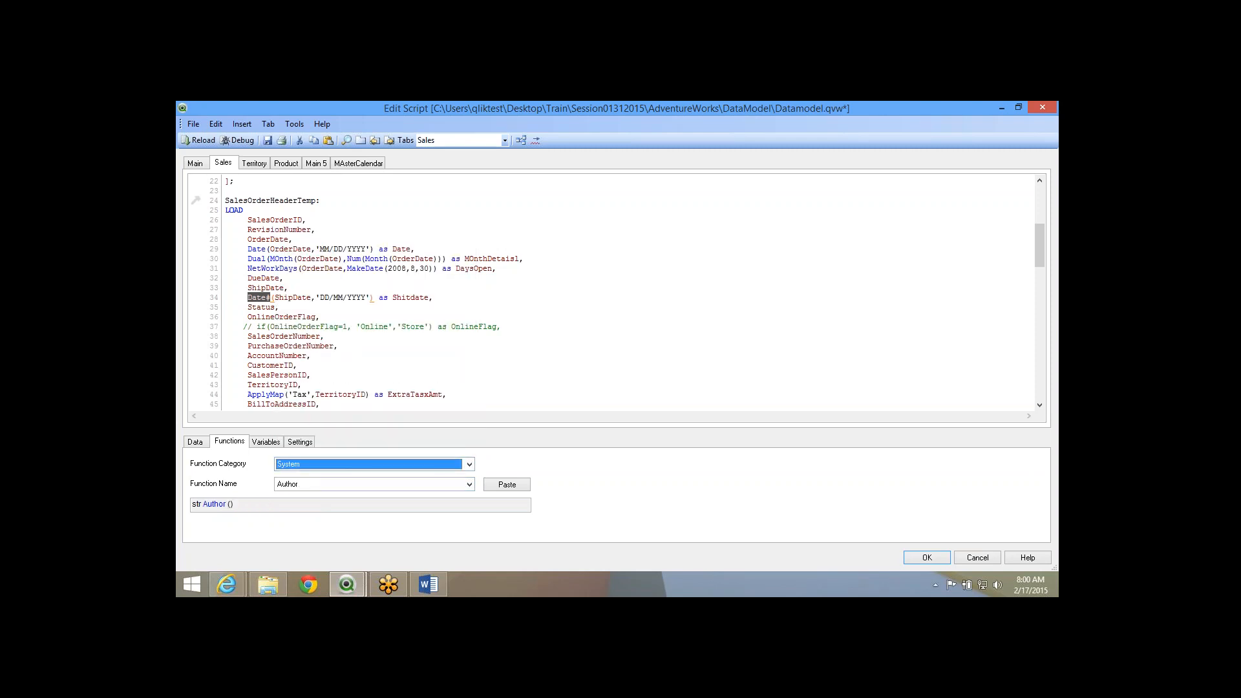
{"action": "left_click", "coordinate": [469, 484]}
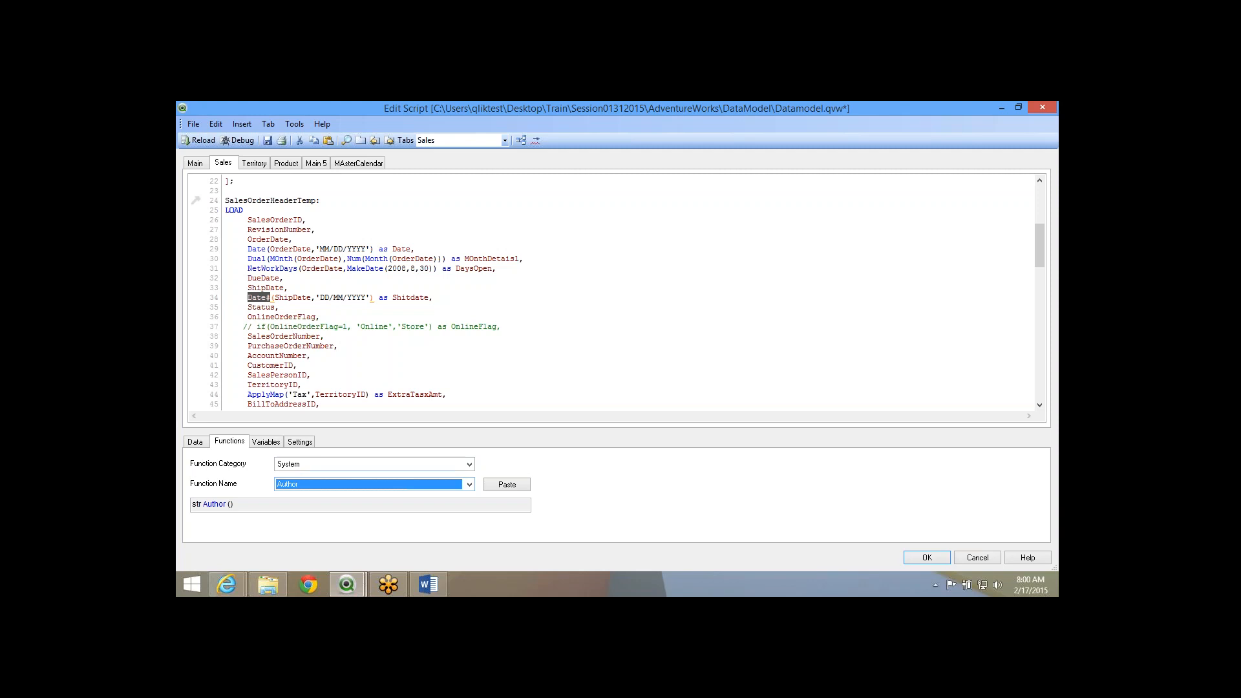
{"action": "left_click", "coordinate": [469, 483]}
Switch the function category to Table, look through its functions and show the syntax of FieldName.
{"action": "left_click", "coordinate": [470, 464]}
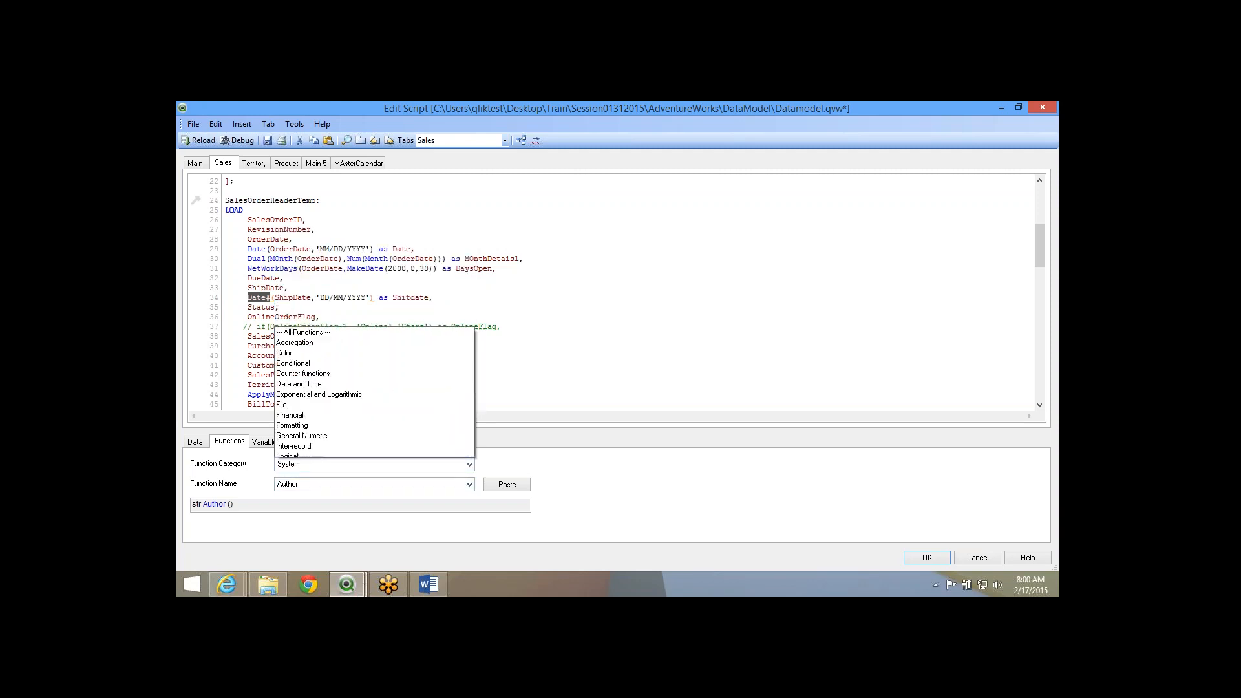
{"action": "left_click", "coordinate": [285, 441]}
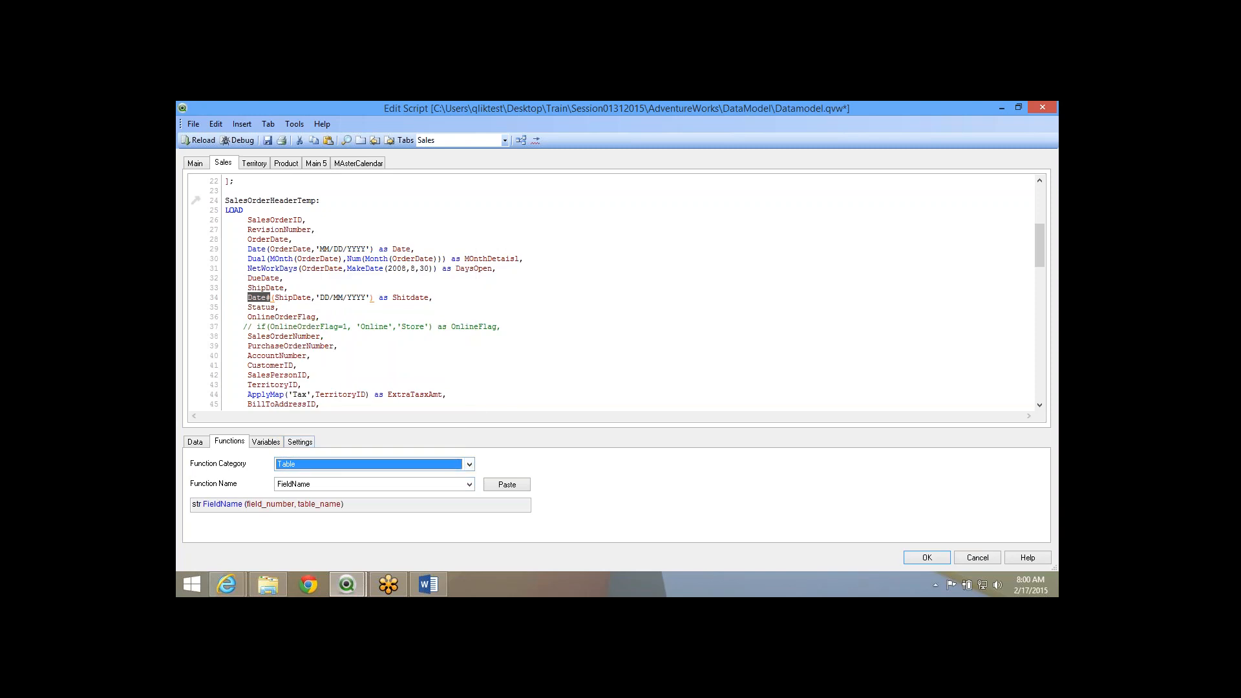
{"action": "left_click", "coordinate": [469, 484]}
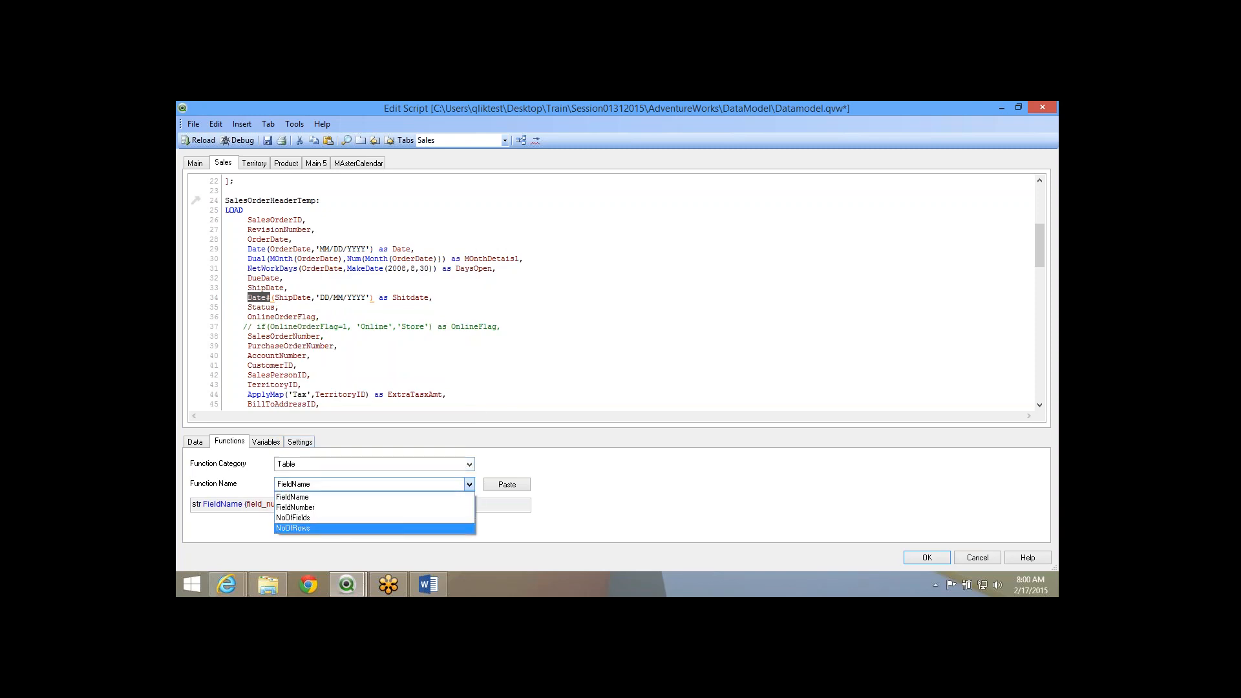
{"action": "left_click", "coordinate": [292, 496]}
Look through the Trigonometric and Hyperbolic functions, choosing acos, and set the function category back to All Functions.
{"action": "left_click", "coordinate": [469, 464]}
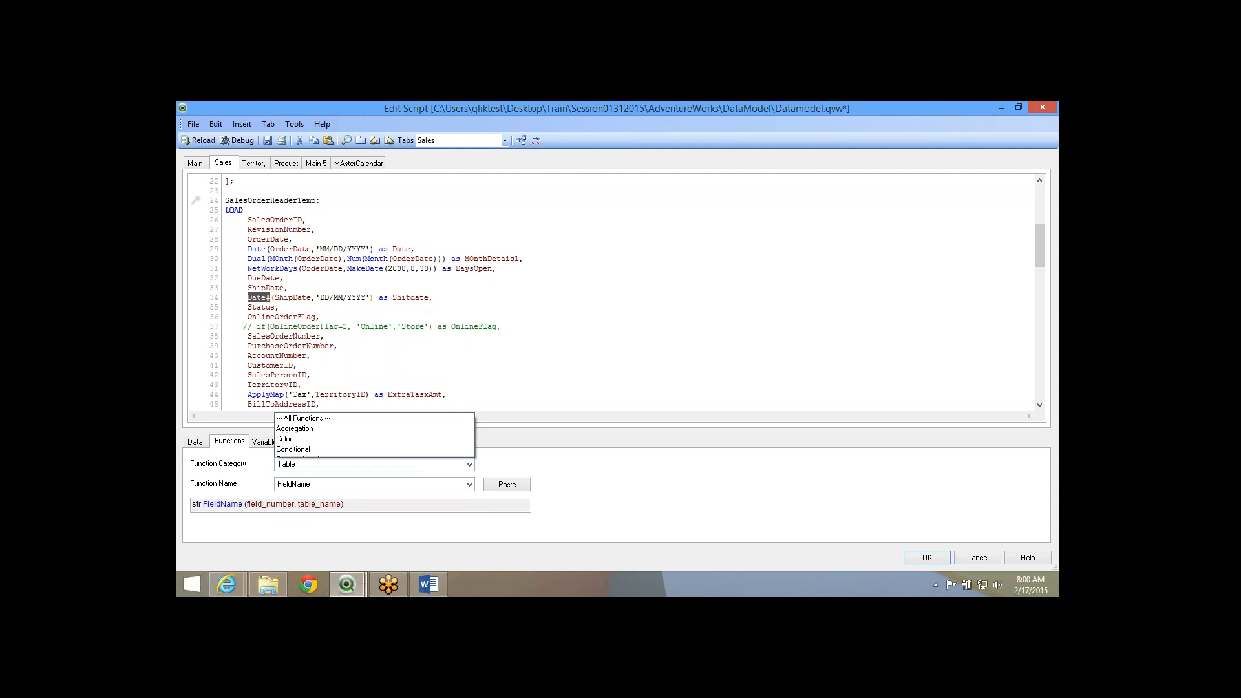
{"action": "left_click", "coordinate": [320, 451]}
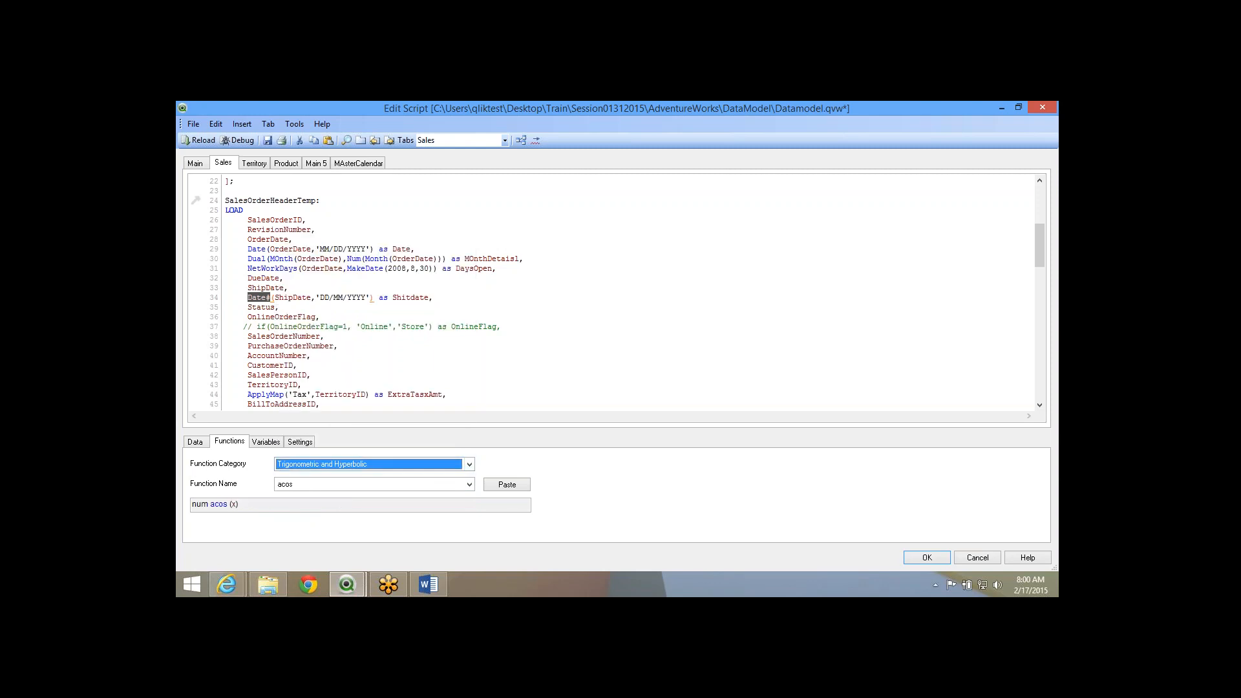
{"action": "left_click", "coordinate": [469, 484]}
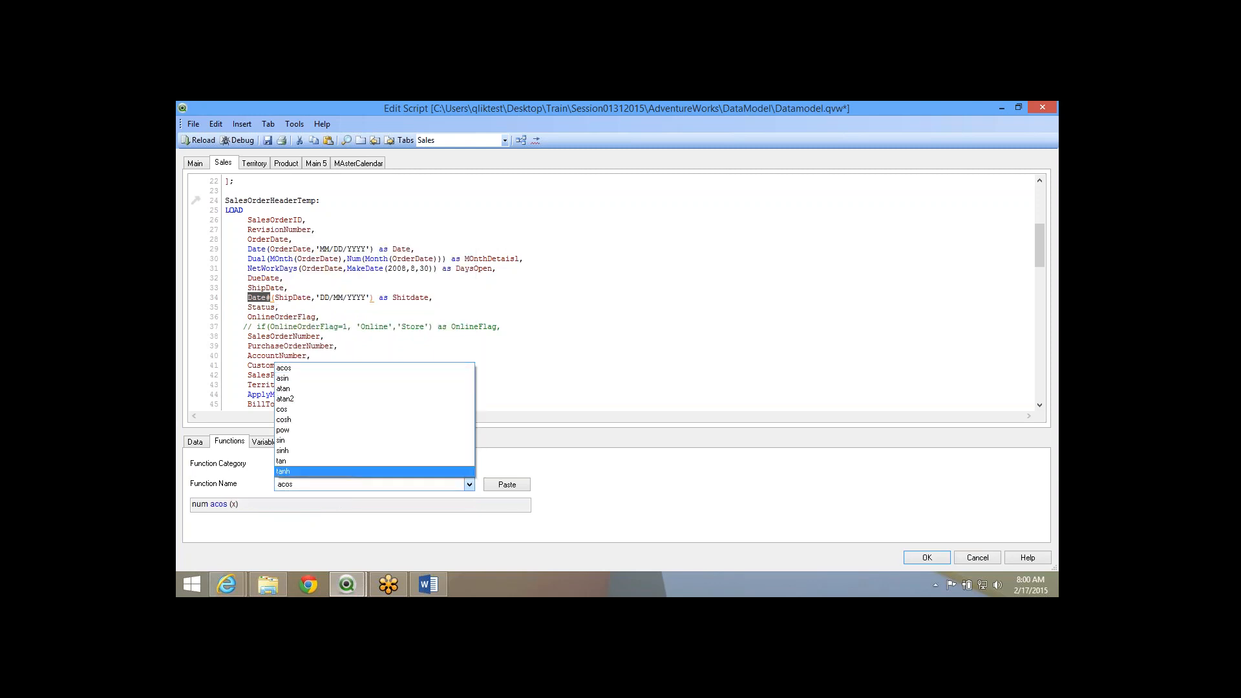
{"action": "left_click", "coordinate": [323, 368]}
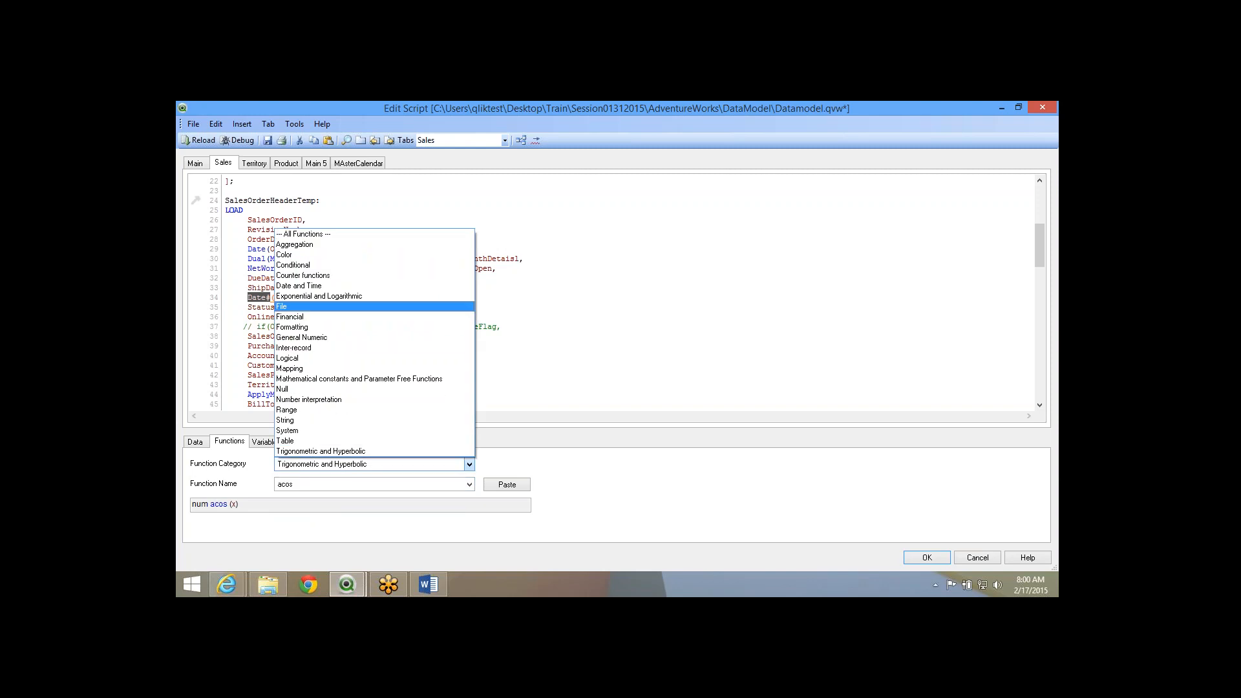
{"action": "left_click", "coordinate": [323, 234]}
Open the MAsterCalendar script section and highlight its date expressions from Month through FiscalYear for review.
{"action": "left_click", "coordinate": [358, 164]}
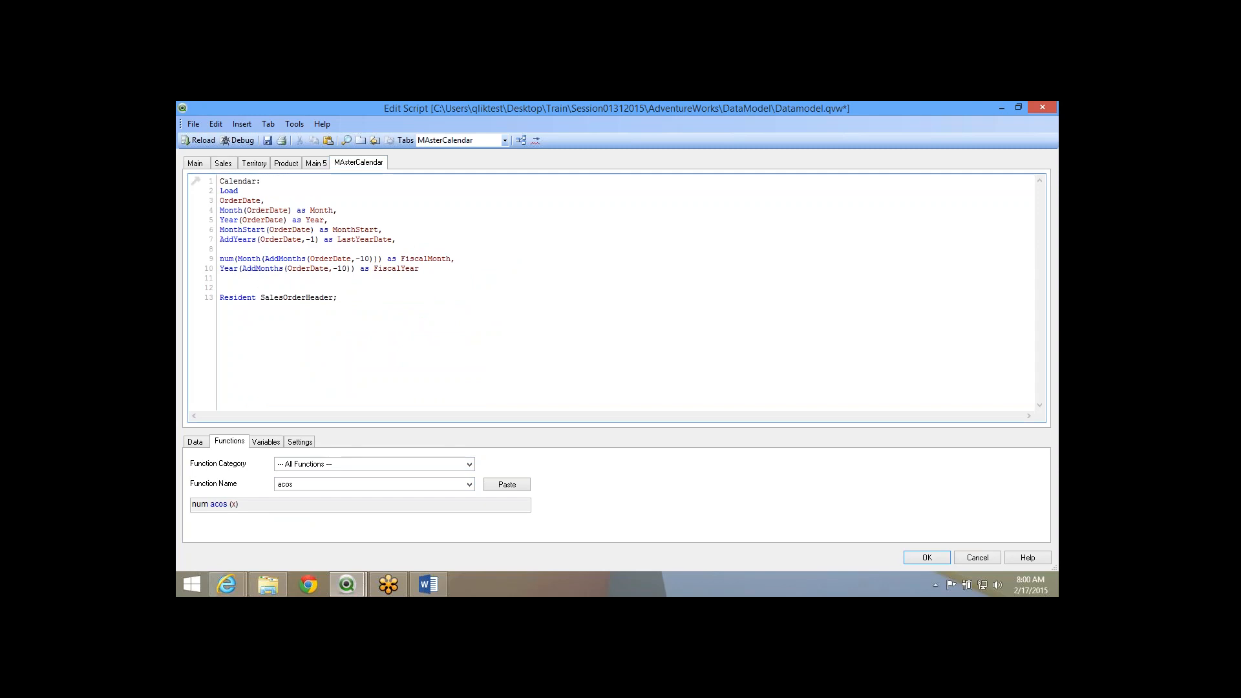
{"action": "left_click_drag", "start_coordinate": [220, 210], "coordinate": [397, 240]}
{"action": "left_click_drag", "start_coordinate": [221, 249], "coordinate": [221, 258]}
{"action": "left_click", "coordinate": [396, 240]}
{"action": "left_click_drag", "start_coordinate": [397, 239], "coordinate": [419, 268]}
{"action": "left_click", "coordinate": [220, 210]}
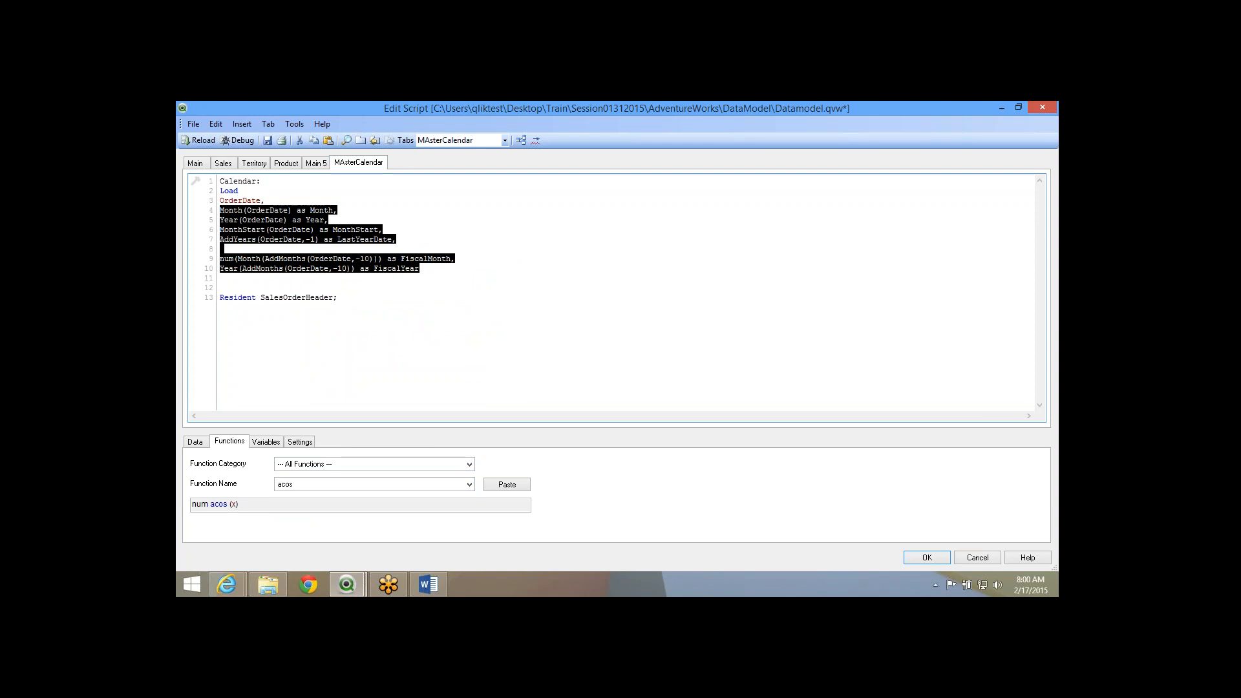
{"action": "left_click", "coordinate": [419, 268]}
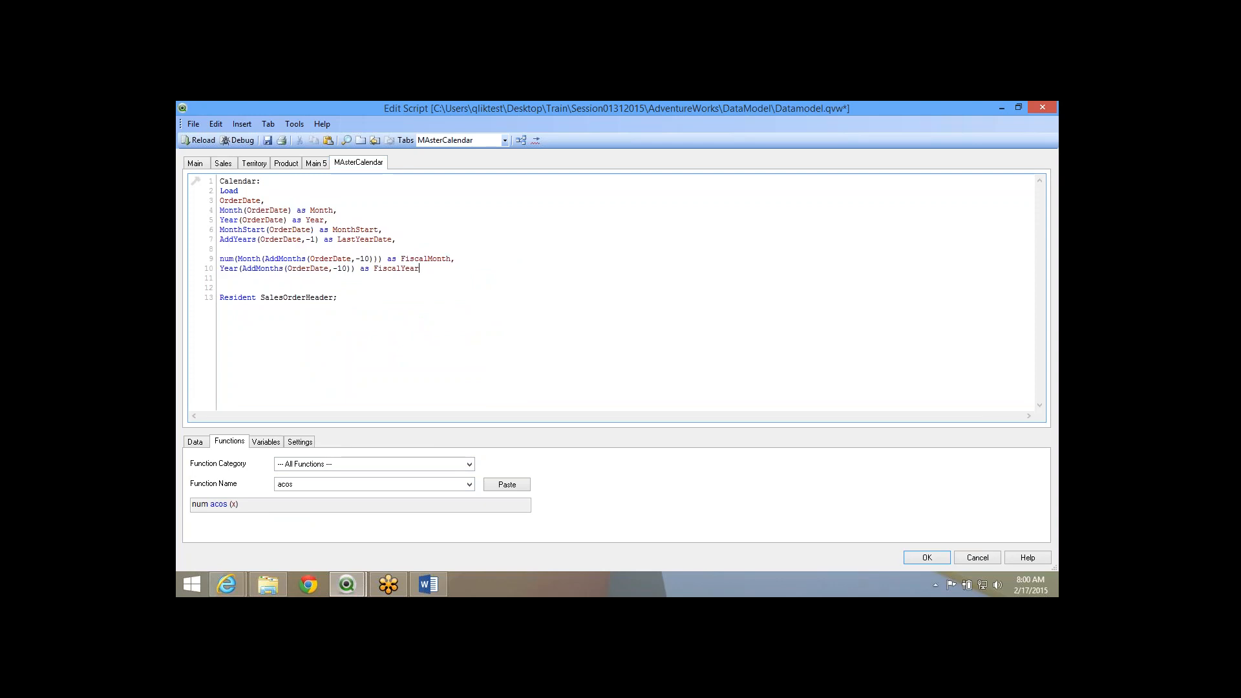
{"action": "left_click_drag", "start_coordinate": [419, 269], "coordinate": [220, 191]}
Review the Sales, Main and Territory script sections, accept the script edits and save the QlikView document.
{"action": "left_click", "coordinate": [223, 163]}
{"action": "left_click", "coordinate": [196, 164]}
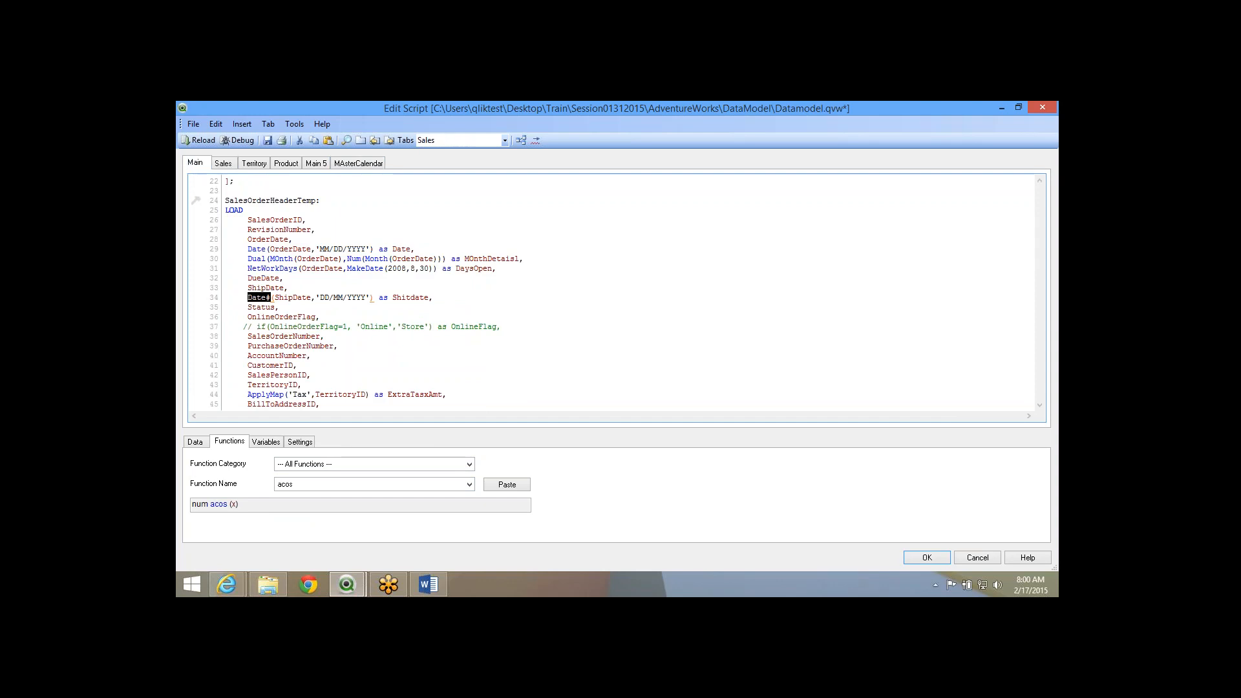
{"action": "left_click", "coordinate": [223, 164]}
{"action": "left_click", "coordinate": [253, 164]}
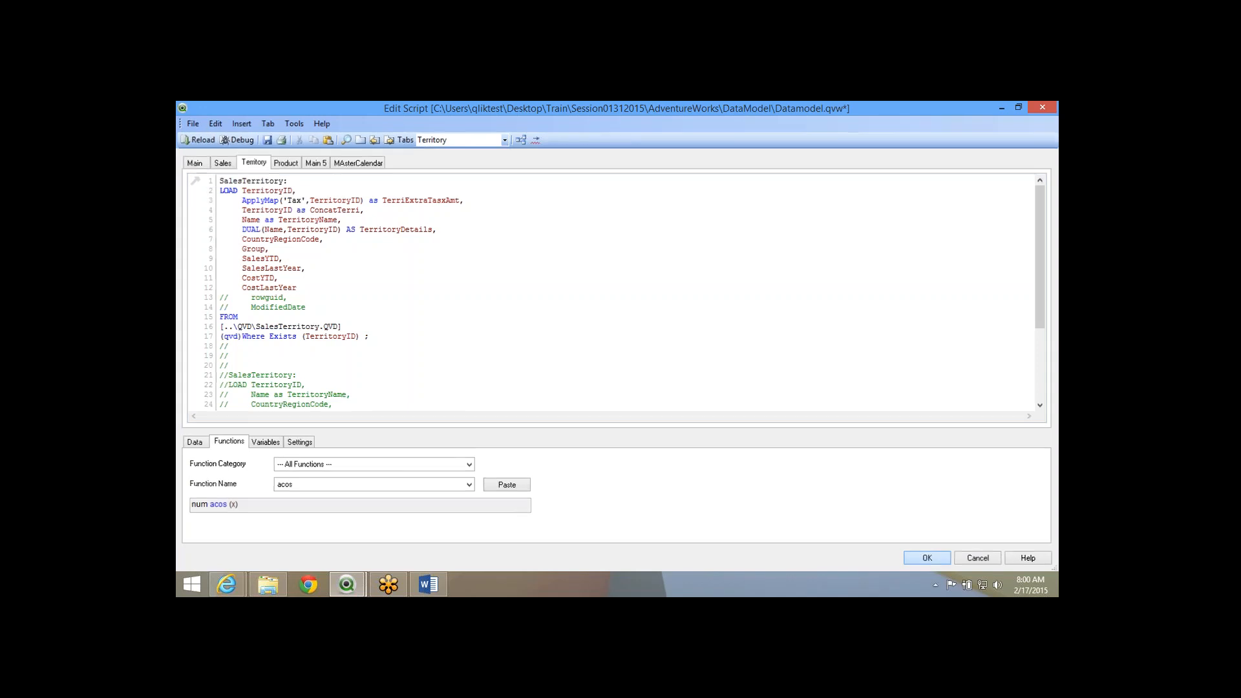
{"action": "left_click", "coordinate": [927, 558]}
{"action": "key", "text": "ctrl+s"}
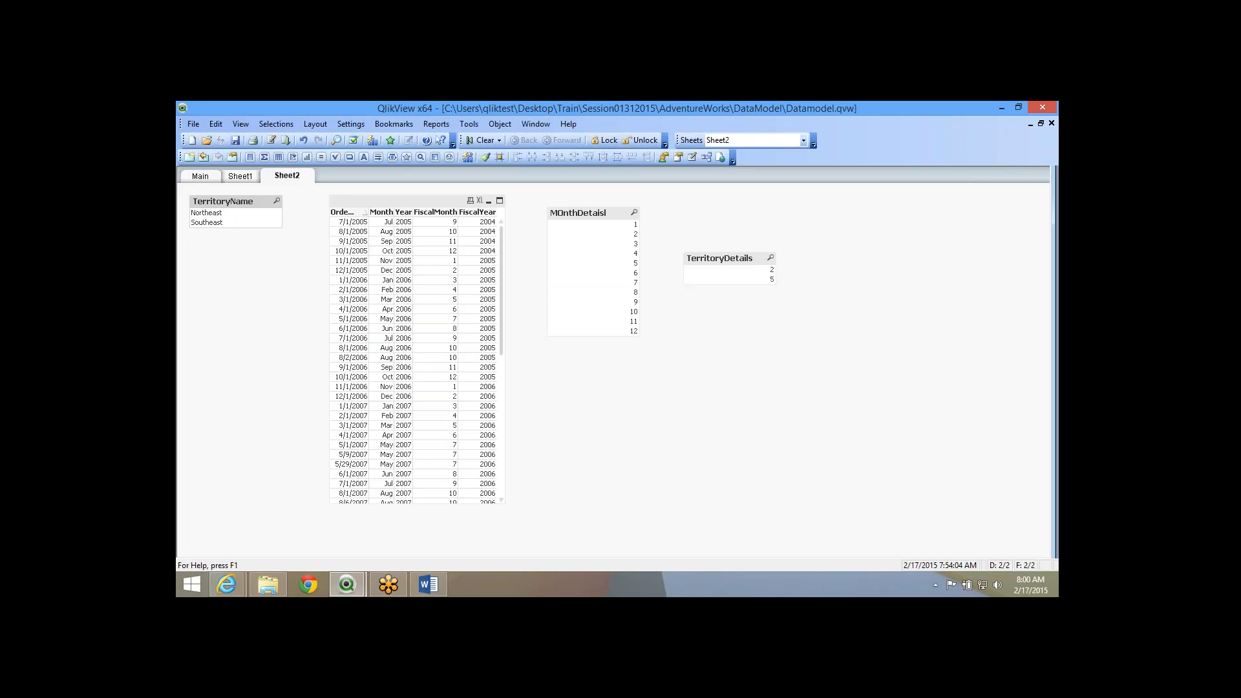
Switch to File Explorer and open the Excel workbook Discussion_01312015 from the Session01312015 folder.
{"action": "left_click", "coordinate": [267, 584]}
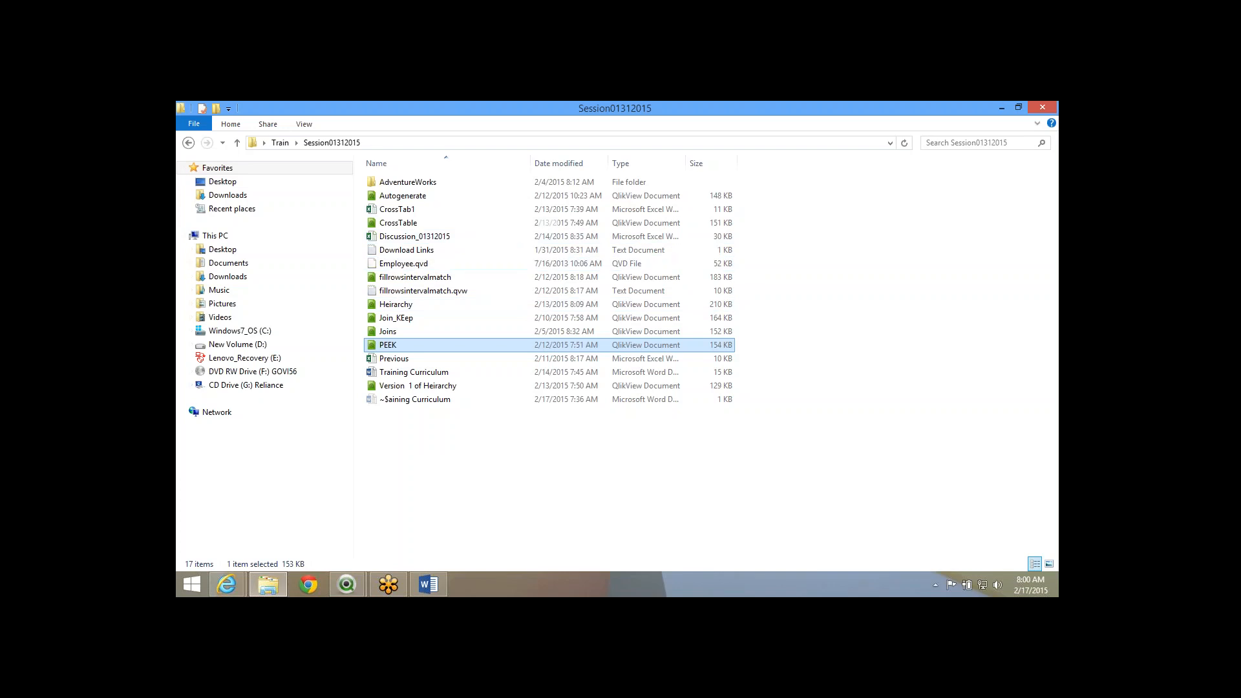
{"action": "left_click", "coordinate": [547, 182]}
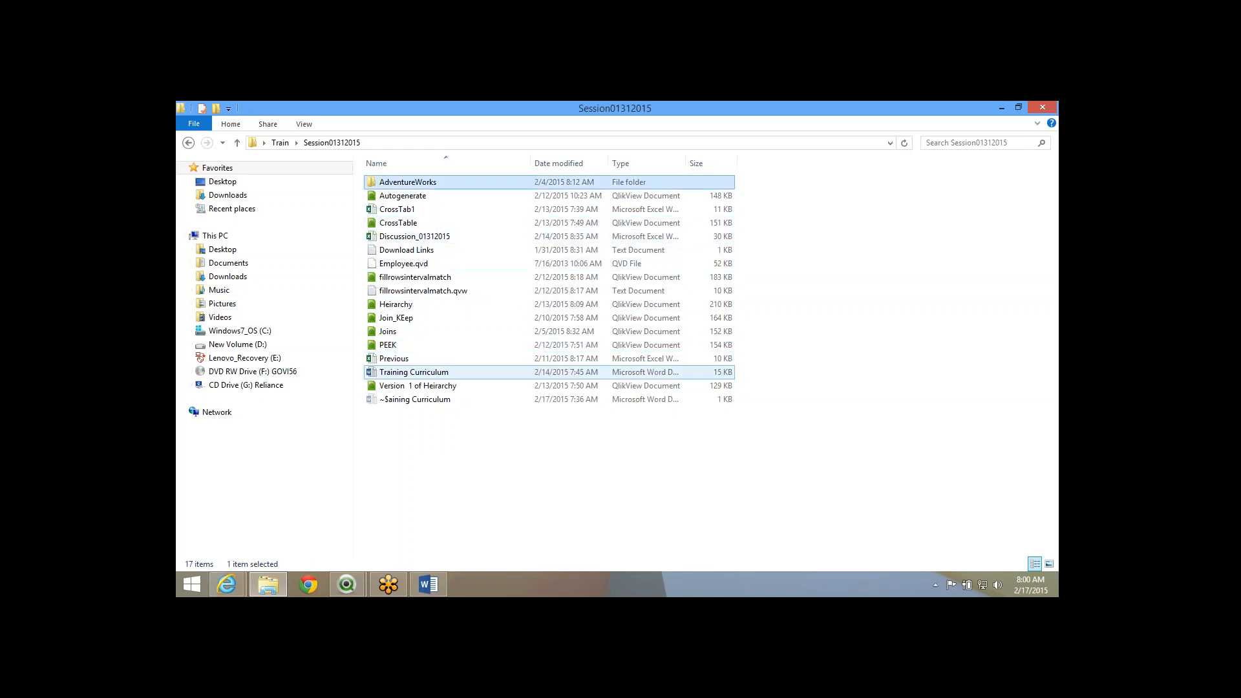
{"action": "left_click", "coordinate": [452, 237]}
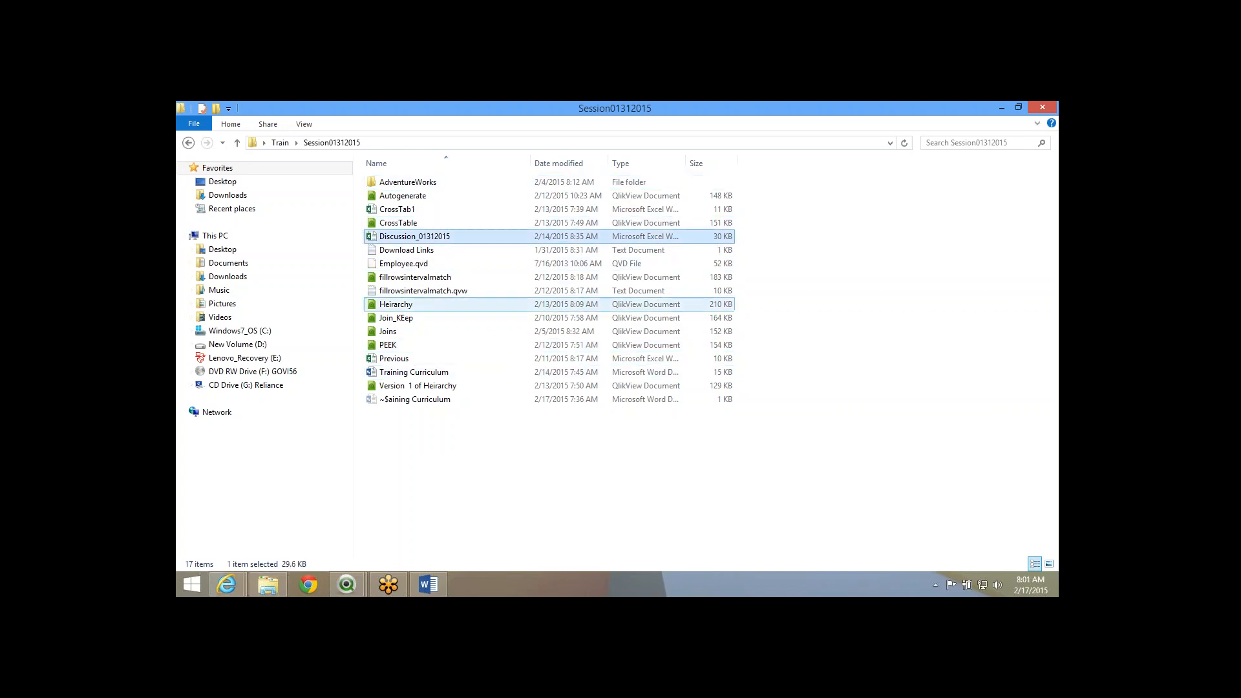
{"action": "key", "text": "Return"}
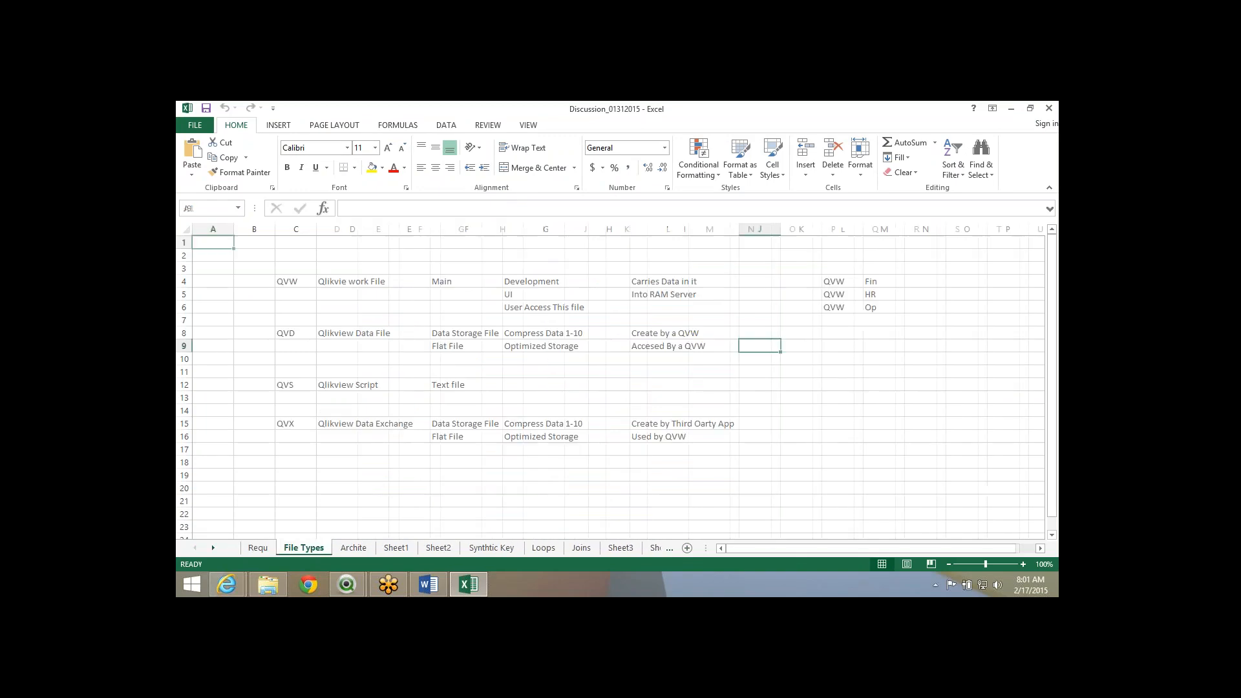
On the Archite sheet, examine the architecture diagrams and locate the Incremental Refresh diagram.
{"action": "left_click", "coordinate": [353, 548]}
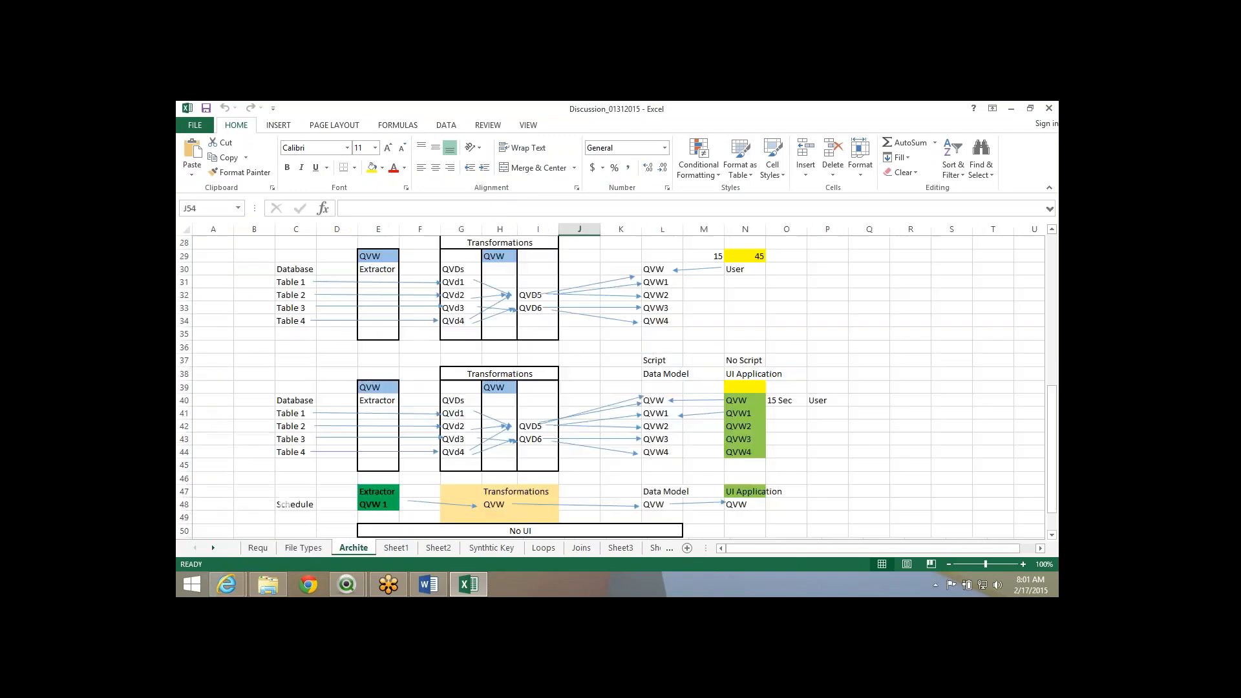
{"action": "scroll", "coordinate": [618, 388], "scroll_direction": "down", "scroll_amount": 5}
{"action": "scroll", "coordinate": [618, 387], "scroll_direction": "up", "scroll_amount": 3}
{"action": "scroll", "coordinate": [618, 388], "scroll_direction": "up", "scroll_amount": 1}
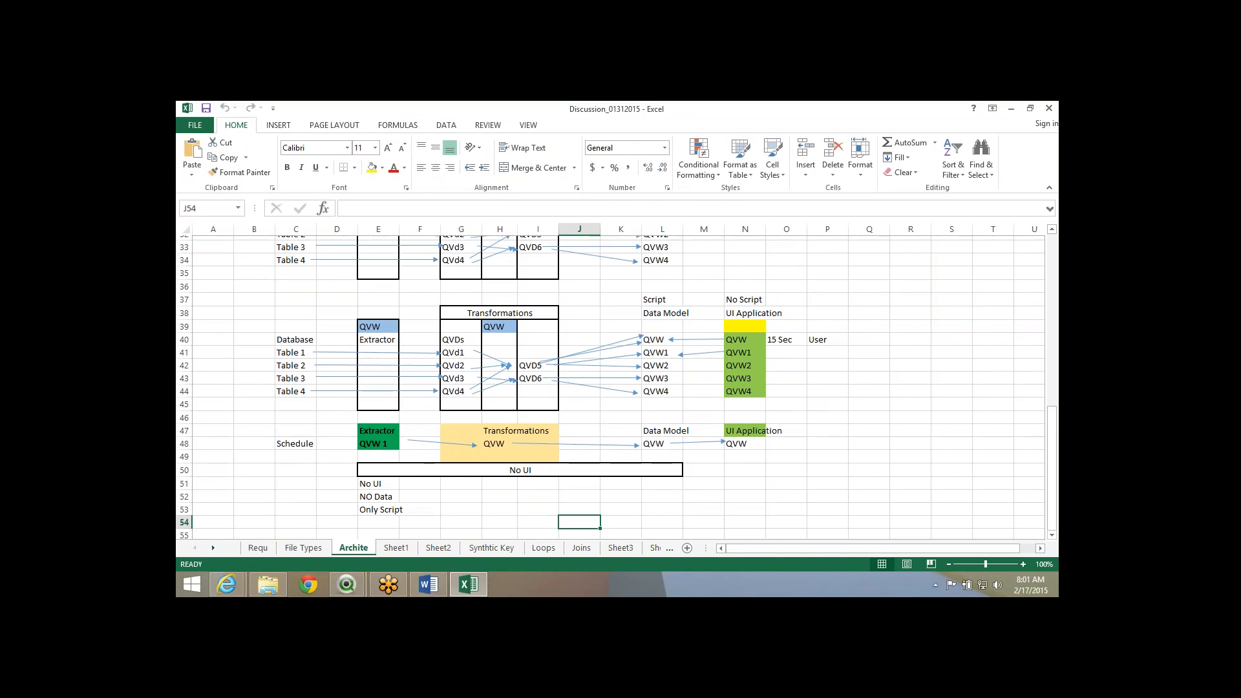
{"action": "scroll", "coordinate": [618, 388], "scroll_direction": "up", "scroll_amount": 5}
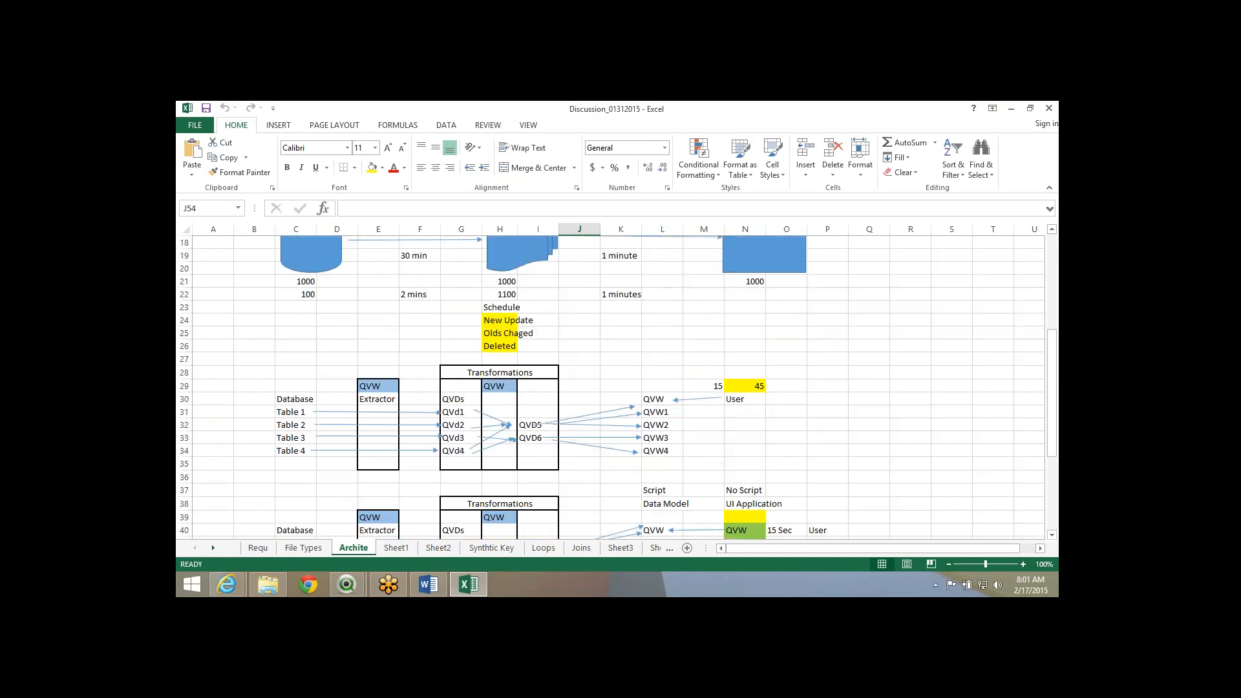
{"action": "scroll", "coordinate": [618, 388], "scroll_direction": "down", "scroll_amount": 6}
{"action": "scroll", "coordinate": [617, 387], "scroll_direction": "up", "scroll_amount": 10}
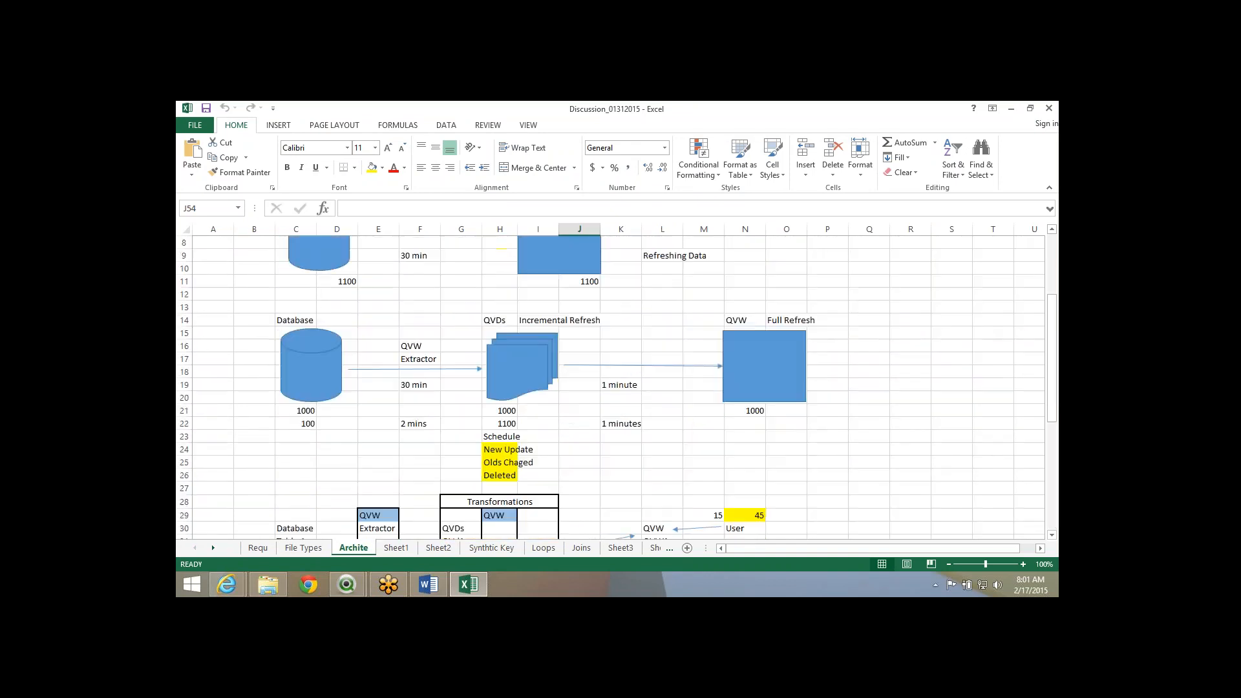
Copy the range C13:O26 containing the Database, QVDs and QVW incremental refresh diagram.
{"action": "scroll", "coordinate": [618, 388], "scroll_direction": "up", "scroll_amount": 1}
{"action": "left_click_drag", "start_coordinate": [296, 359], "coordinate": [795, 501]}
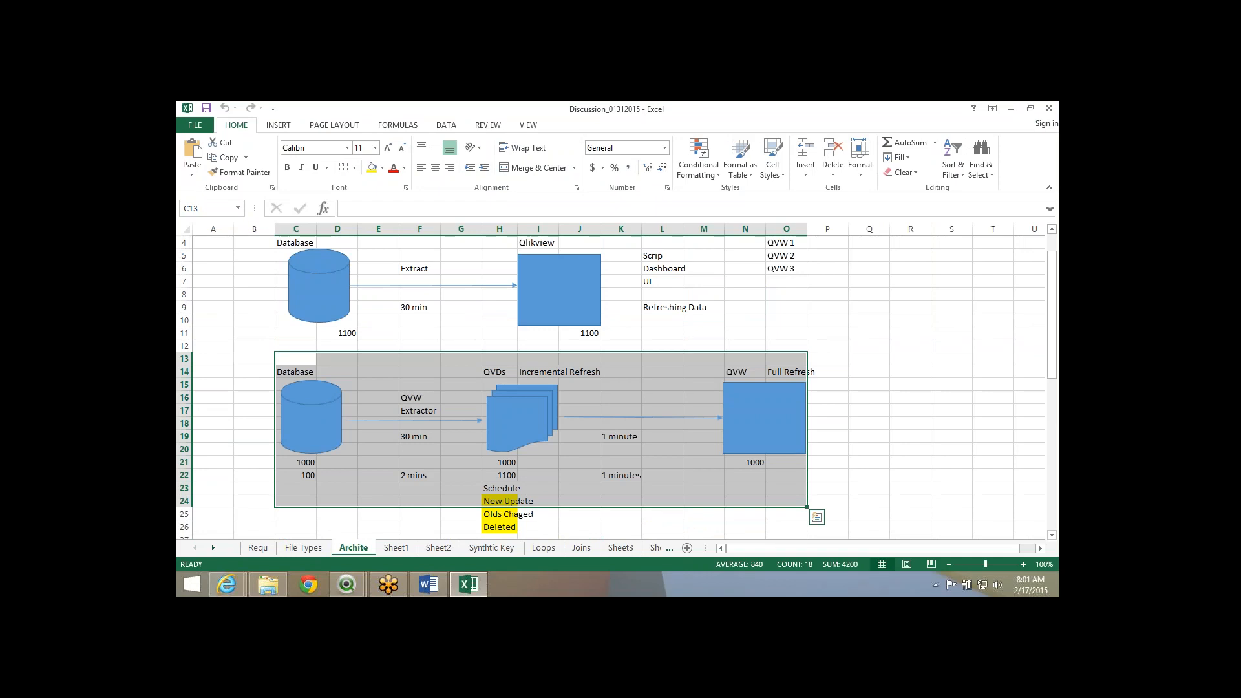
{"action": "key", "text": "shift+Down"}
{"action": "key", "text": "shift+Down"}
{"action": "key", "text": "ctrl+c"}
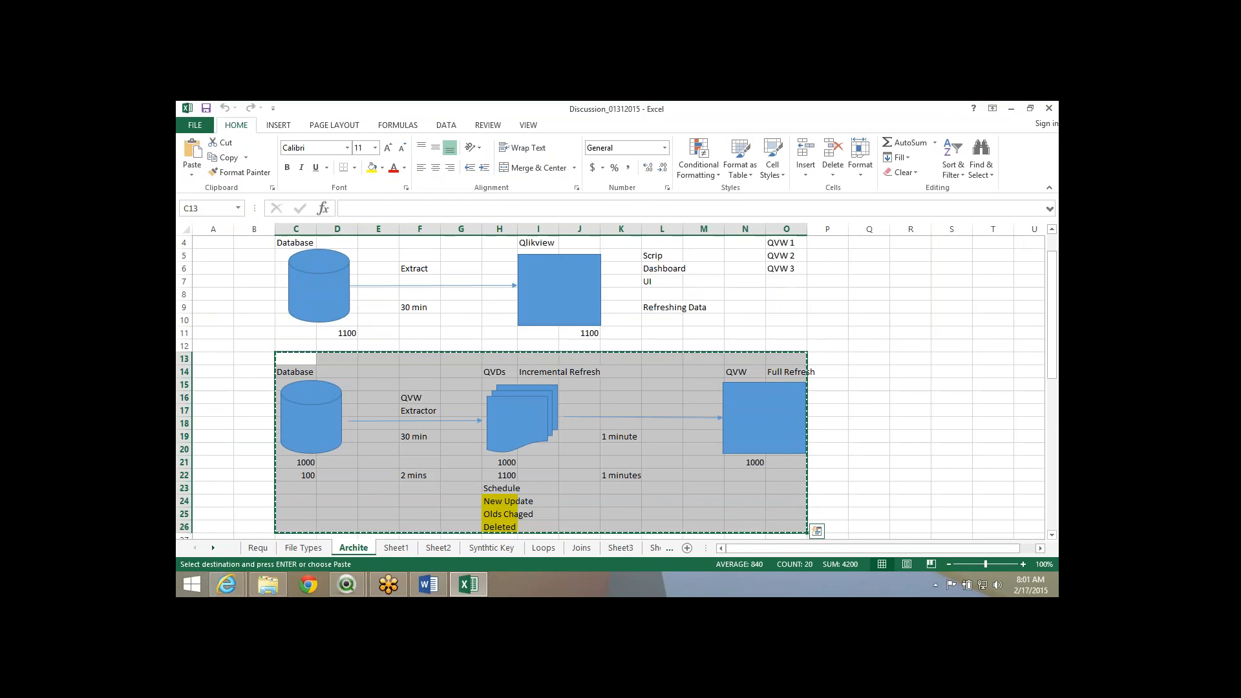
Go to the empty Sheet8 and paste the copied diagram starting at cell C4.
{"action": "left_click", "coordinate": [213, 548]}
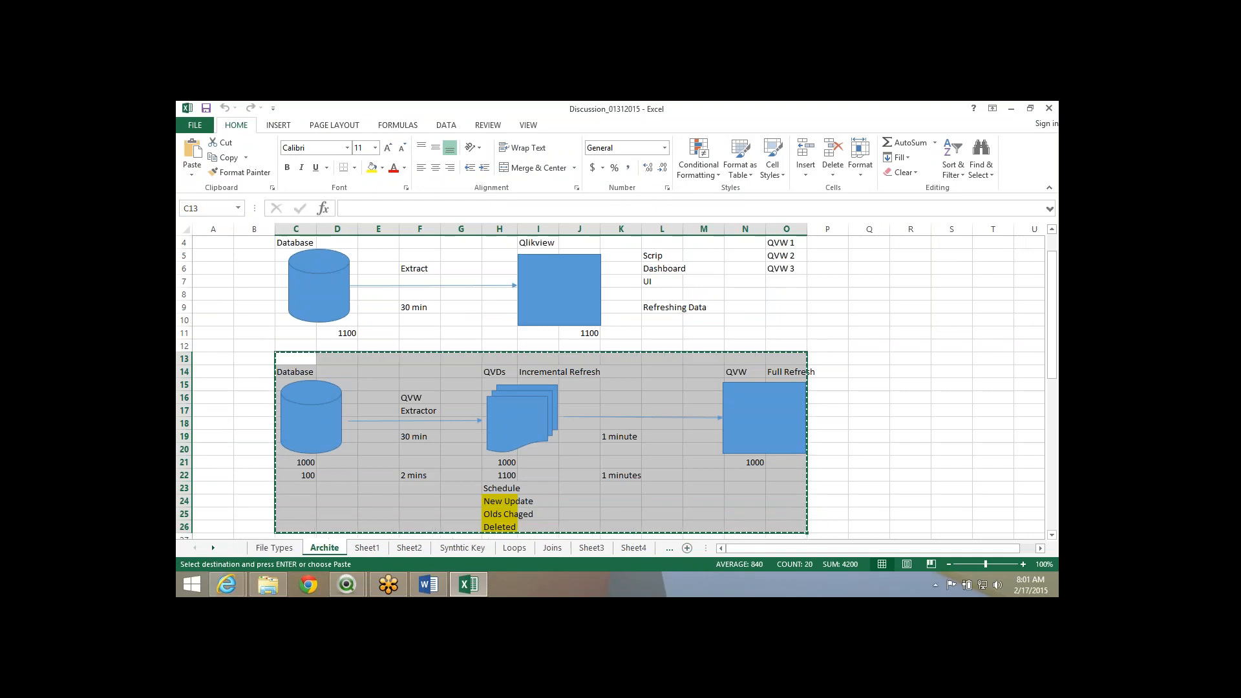
{"action": "key", "text": "ctrl+Page_Down"}
{"action": "key", "text": "ctrl+Page_Down"}
{"action": "key", "text": "ctrl+Page_Down"}
{"action": "key", "text": "ctrl+Page_Down"}
{"action": "key", "text": "ctrl+Page_Down"}
{"action": "key", "text": "ctrl+Page_Down"}
{"action": "key", "text": "ctrl+Page_Down"}
{"action": "key", "text": "ctrl+Page_Down"}
{"action": "key", "text": "ctrl+Page_Down"}
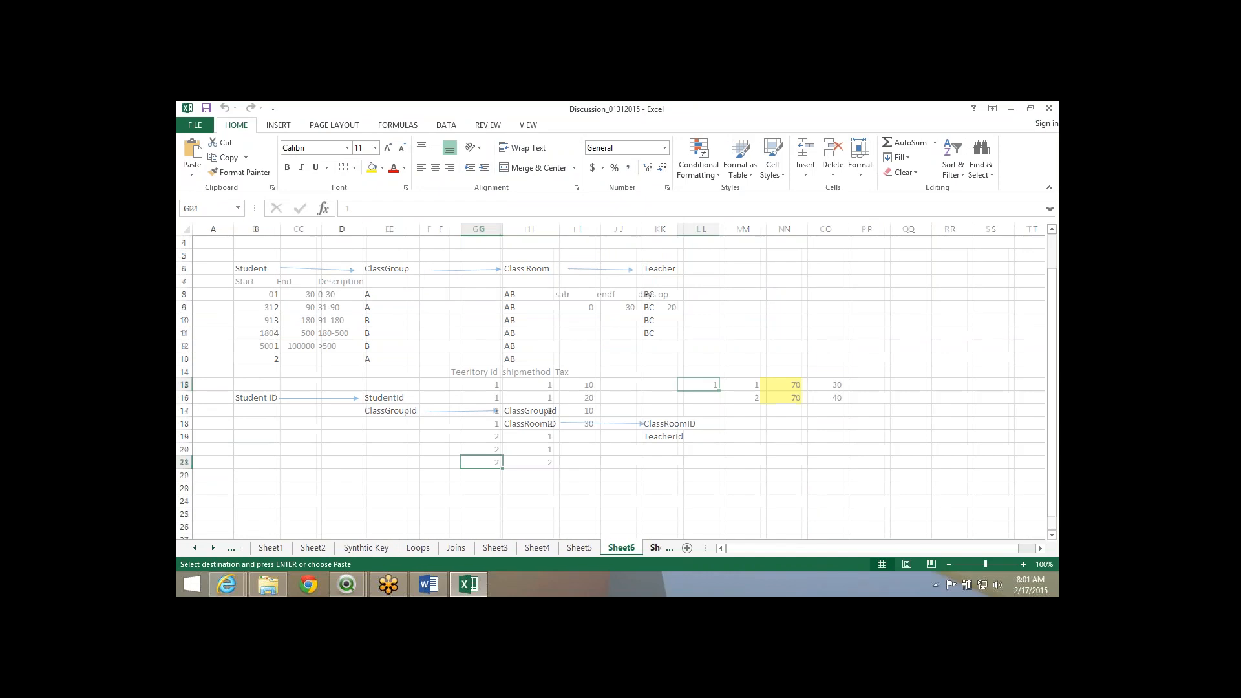
{"action": "key", "text": "ctrl+Page_Down"}
{"action": "key", "text": "ctrl+Page_Down"}
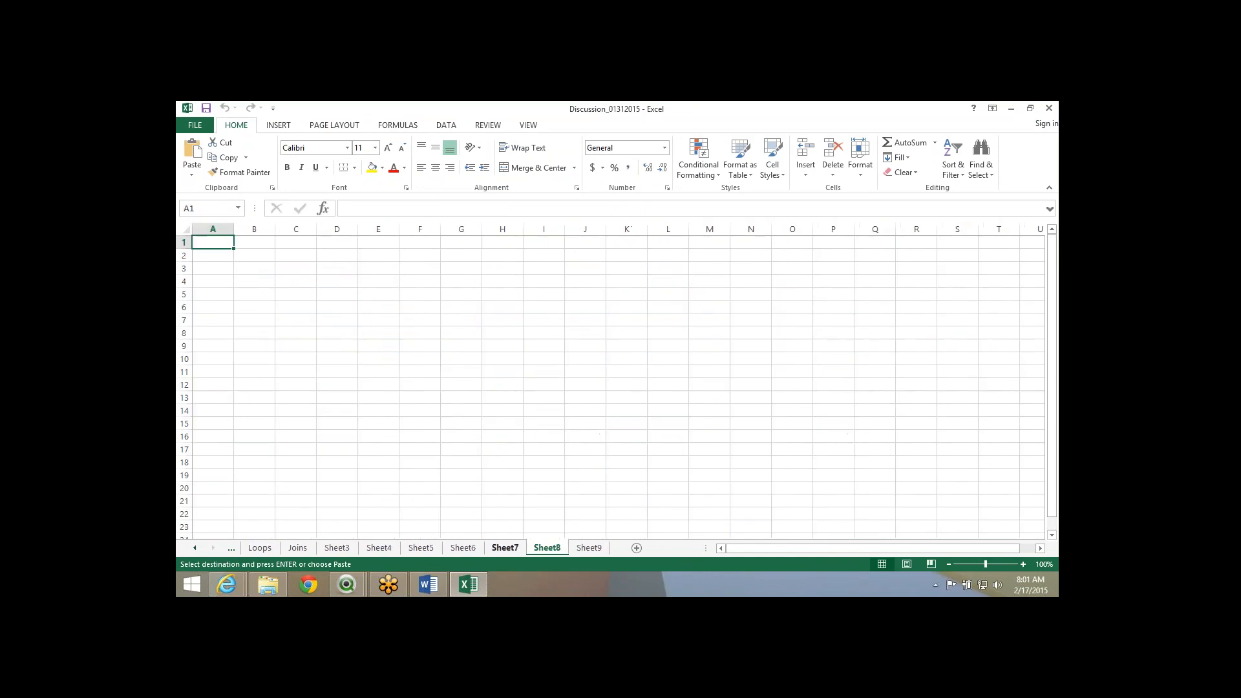
{"action": "left_click", "coordinate": [504, 548]}
{"action": "left_click", "coordinate": [547, 548]}
{"action": "left_click", "coordinate": [295, 281]}
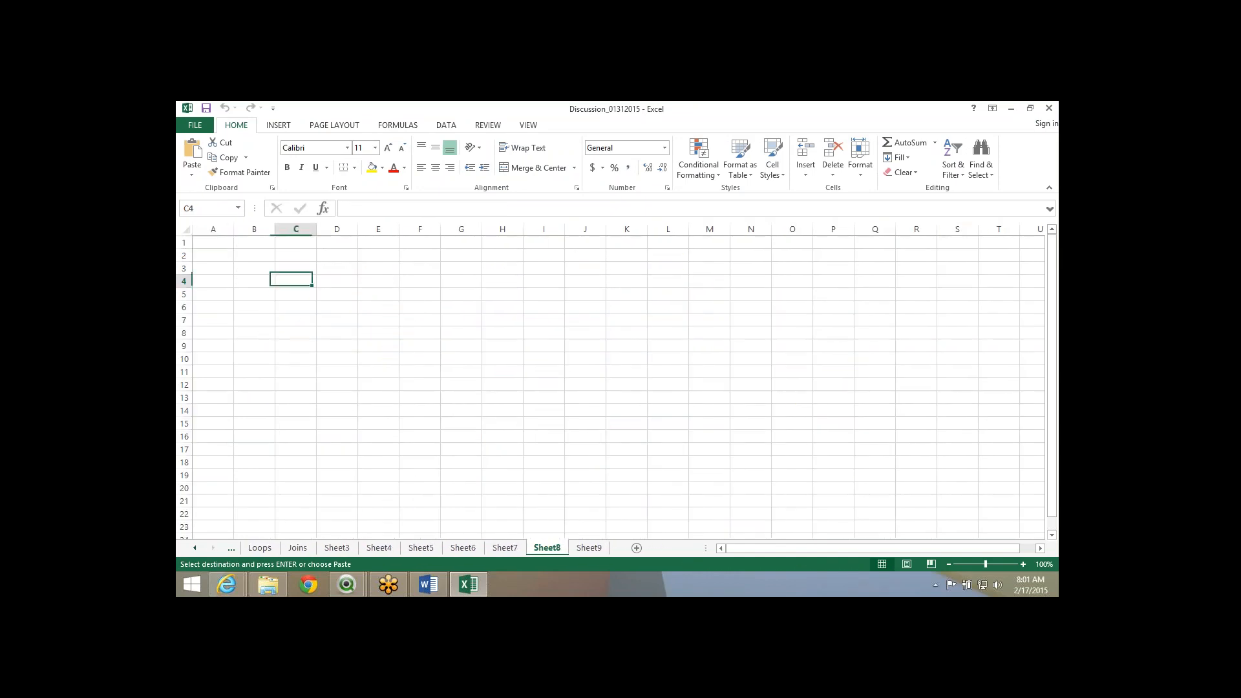
{"action": "key", "text": "ctrl+v"}
{"action": "left_click", "coordinate": [419, 410]}
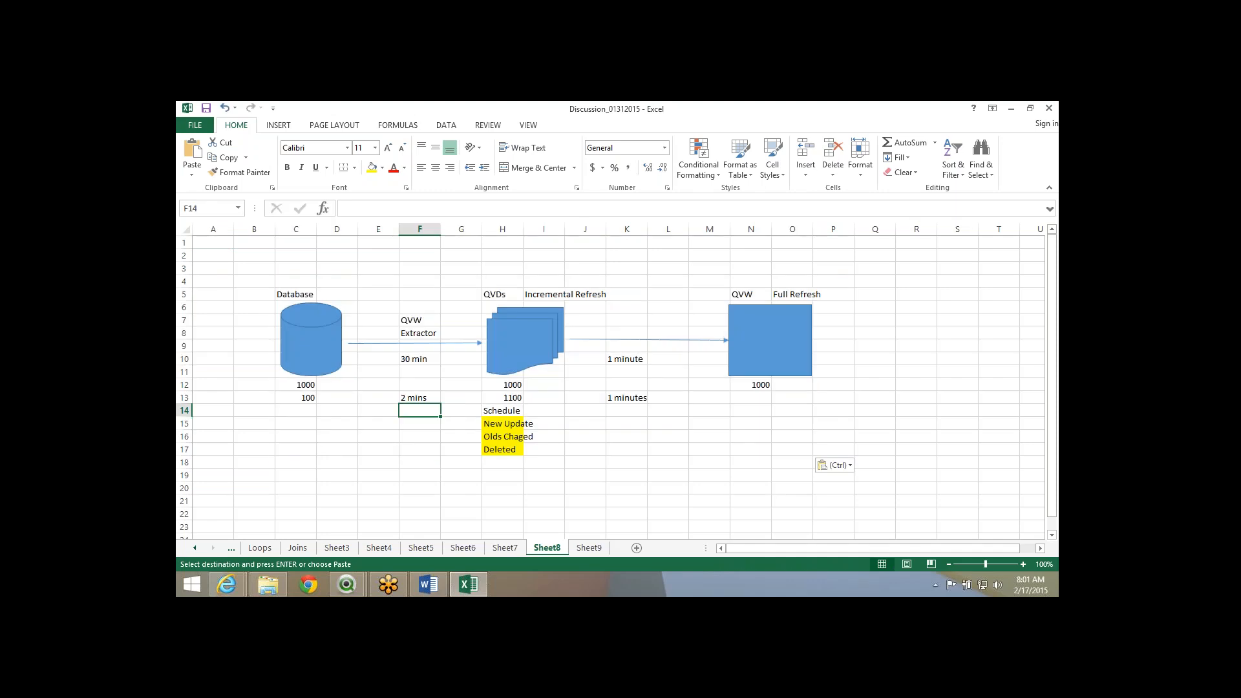
Shorten the QVDs end of the arrow pointing to the QVW rectangle and clear the minute notes in column K.
{"action": "scroll", "coordinate": [614, 388], "scroll_direction": "down", "scroll_amount": 1}
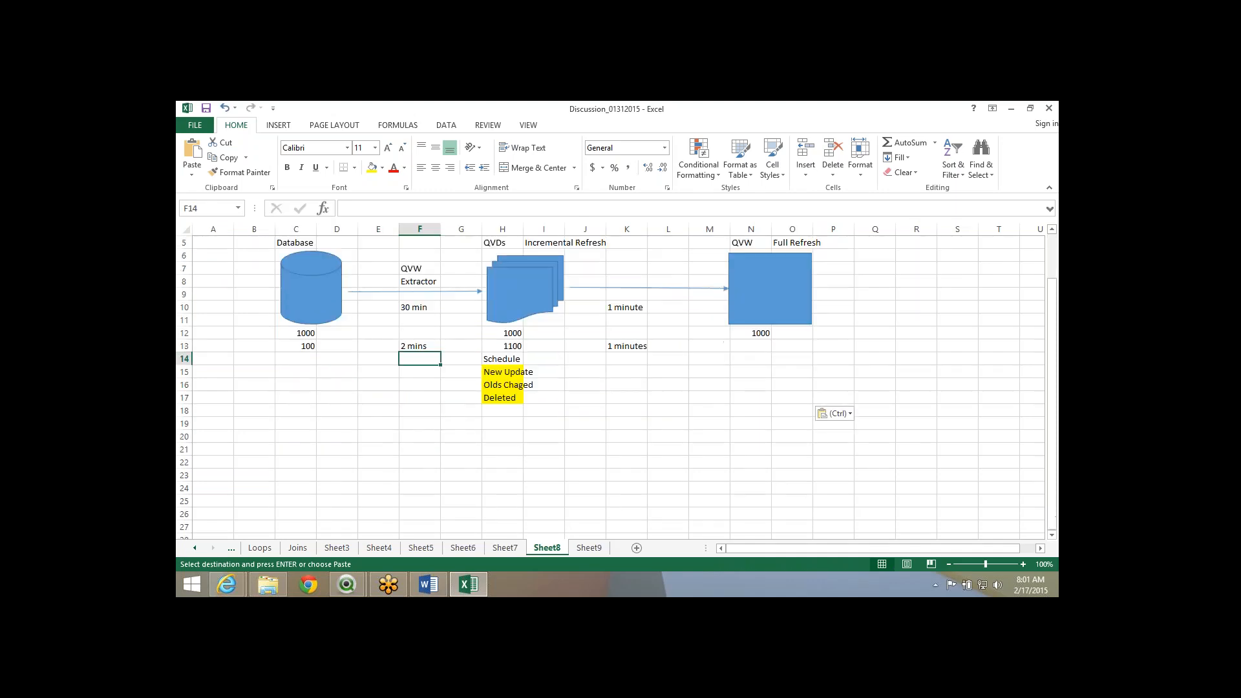
{"action": "scroll", "coordinate": [525, 302], "scroll_direction": "up", "scroll_amount": 1}
{"action": "left_click", "coordinate": [524, 301]}
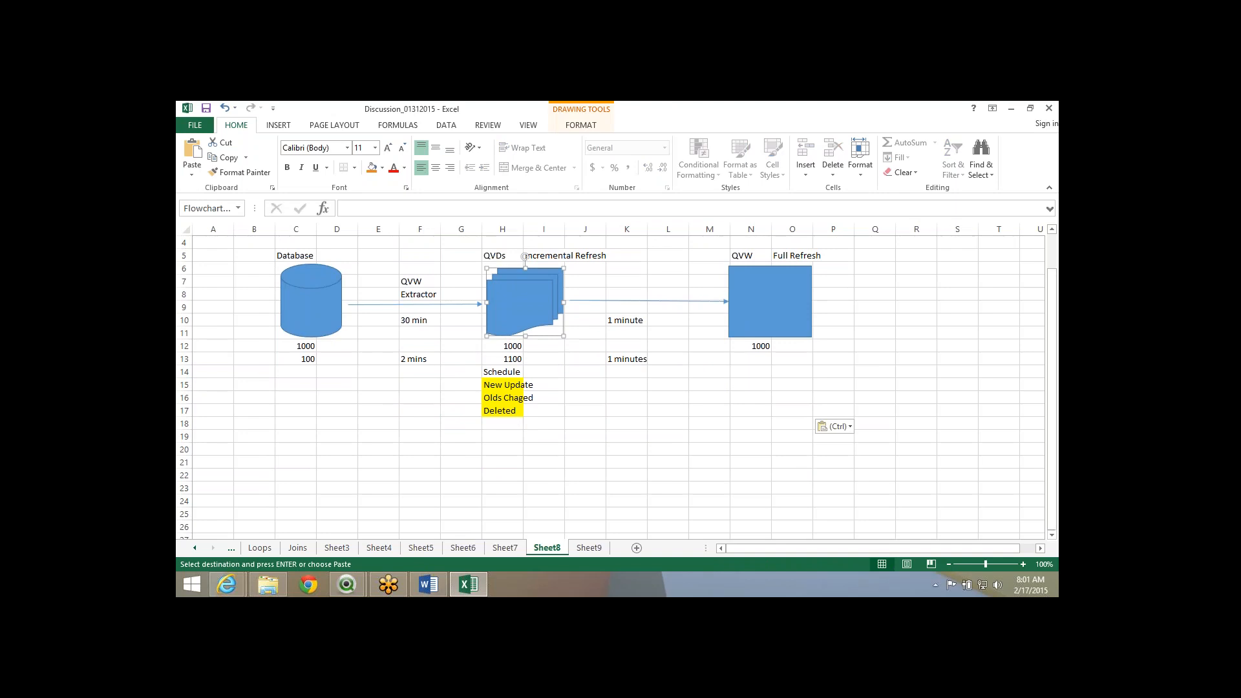
{"action": "left_click", "coordinate": [769, 301]}
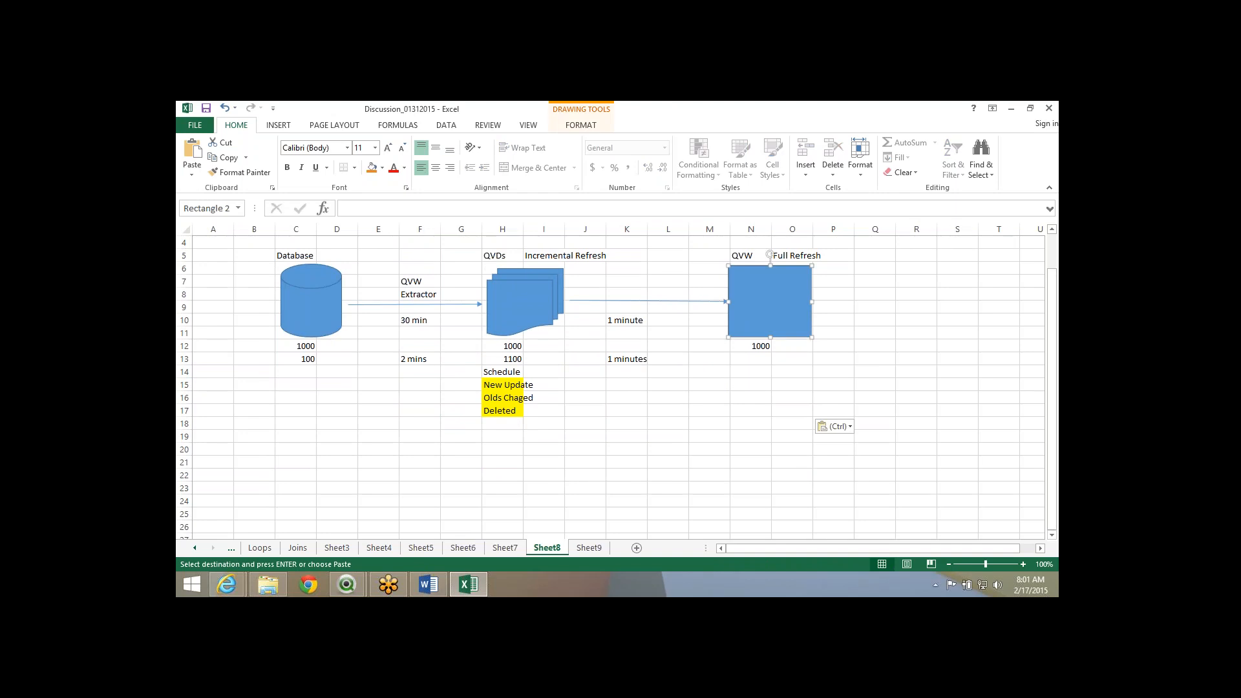
{"action": "left_click", "coordinate": [524, 301]}
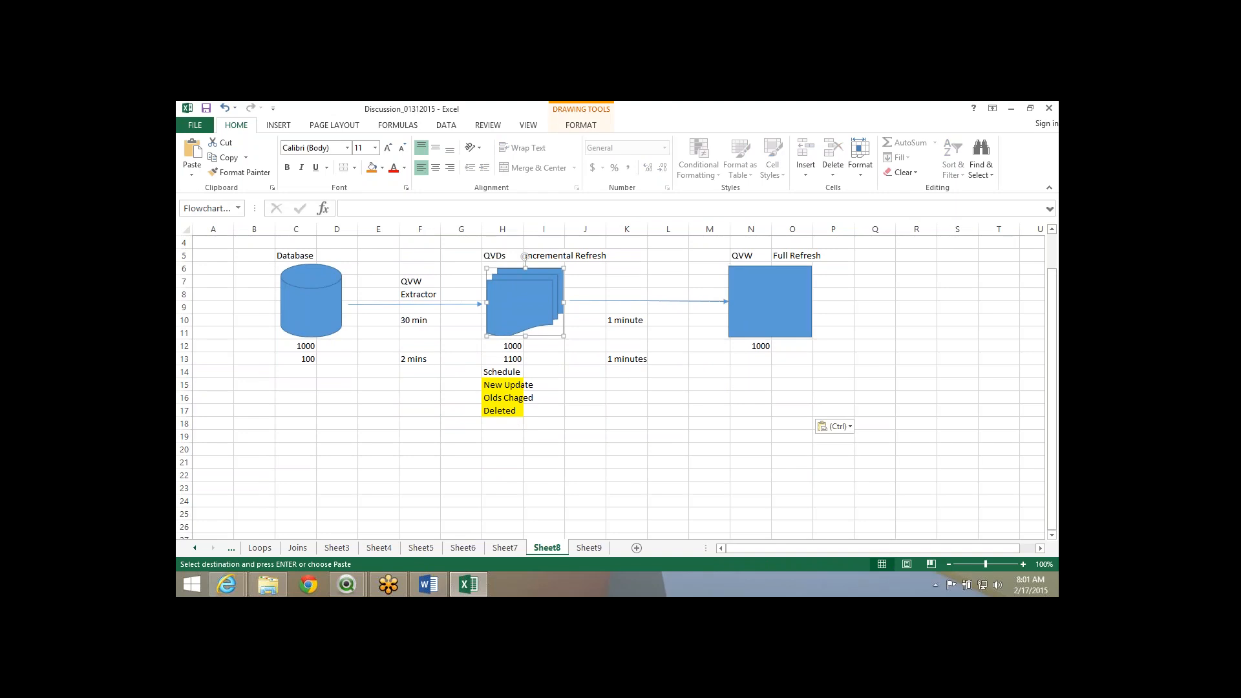
{"action": "left_click", "coordinate": [649, 300]}
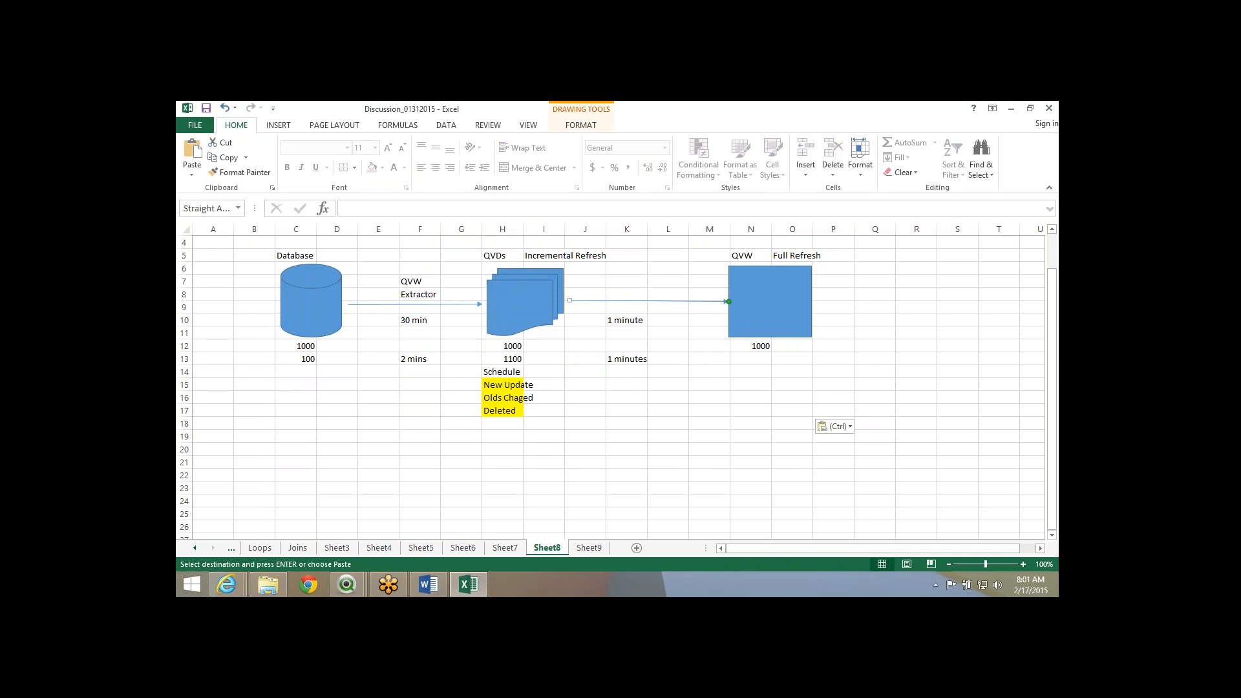
{"action": "left_click_drag", "start_coordinate": [569, 300], "coordinate": [626, 358]}
{"action": "key", "text": "Delete"}
Move the QVDs document stack into columns J and K and extend the arrow from the Database to reach it.
{"action": "mouse_move", "coordinate": [525, 301]}
{"action": "left_mouse_down"}
{"action": "mouse_move", "coordinate": [631, 310]}
{"action": "mouse_move", "coordinate": [599, 304]}
{"action": "left_mouse_up"}
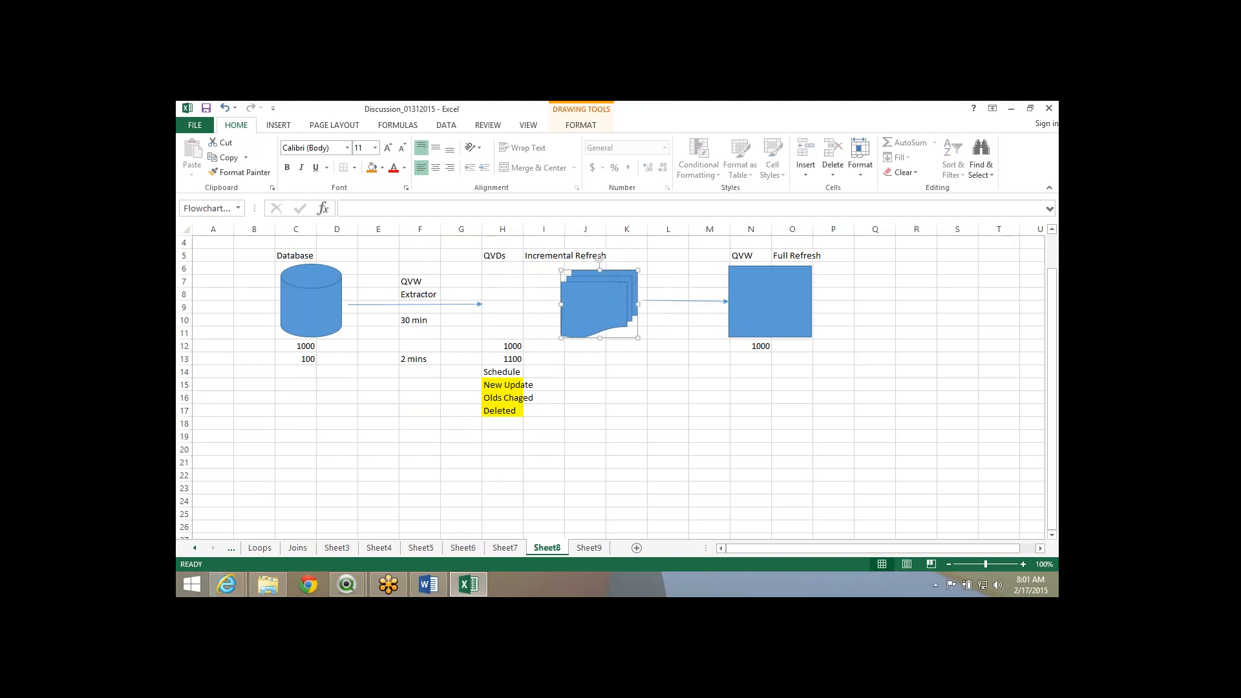
{"action": "left_click", "coordinate": [473, 304]}
{"action": "left_click_drag", "start_coordinate": [482, 303], "coordinate": [556, 303]}
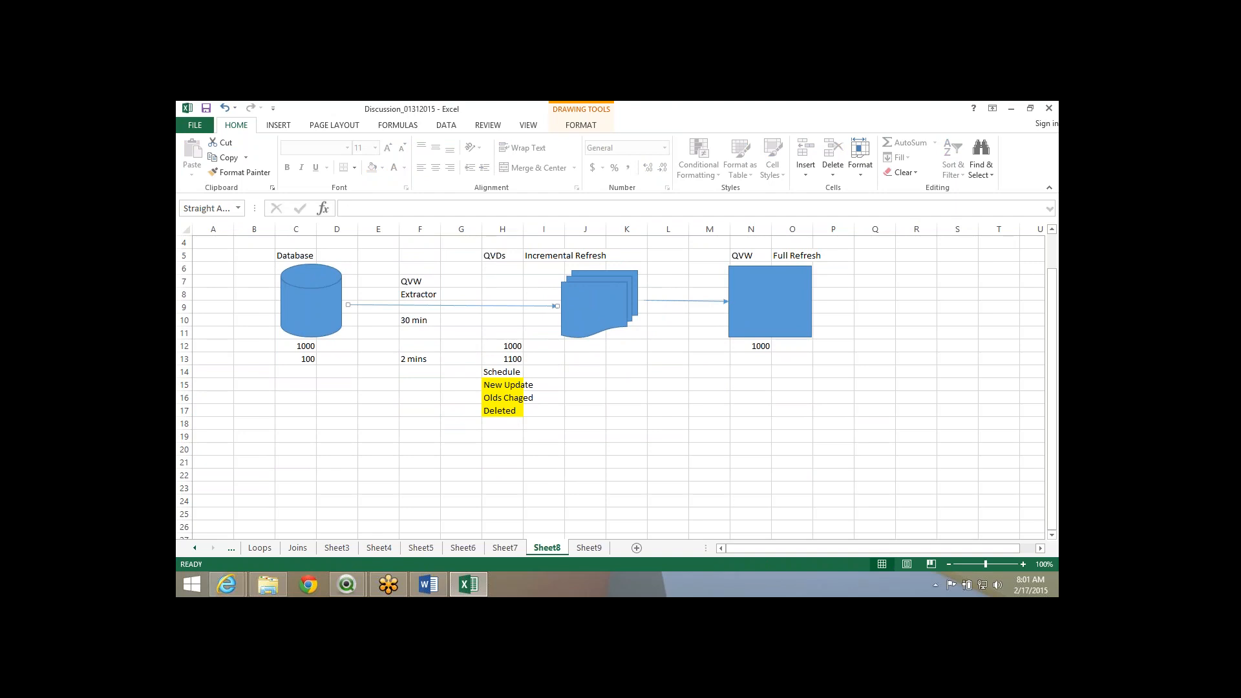
Move the counts and schedule notes in H12:H17 to the range starting at J12, below the QVD shape.
{"action": "left_click_drag", "start_coordinate": [502, 346], "coordinate": [502, 411]}
{"action": "key", "text": "ctrl+c"}
{"action": "key", "text": "Right"}
{"action": "key", "text": "Right"}
{"action": "key", "text": "Right"}
{"action": "key", "text": "Left"}
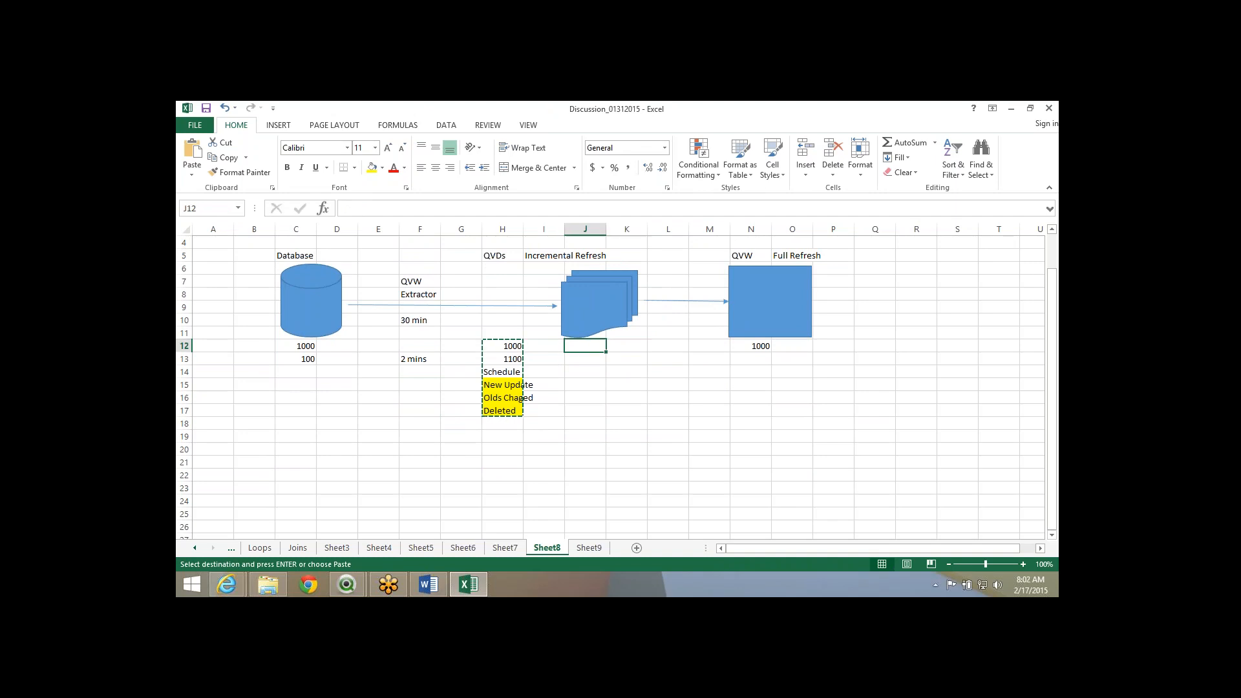
{"action": "key", "text": "ctrl+v"}
Highlight the QVW Extractor label in F7:F8 with yellow fill.
{"action": "key", "text": "Left"}
{"action": "key", "text": "Left"}
{"action": "key", "text": "Left"}
{"action": "key", "text": "Up"}
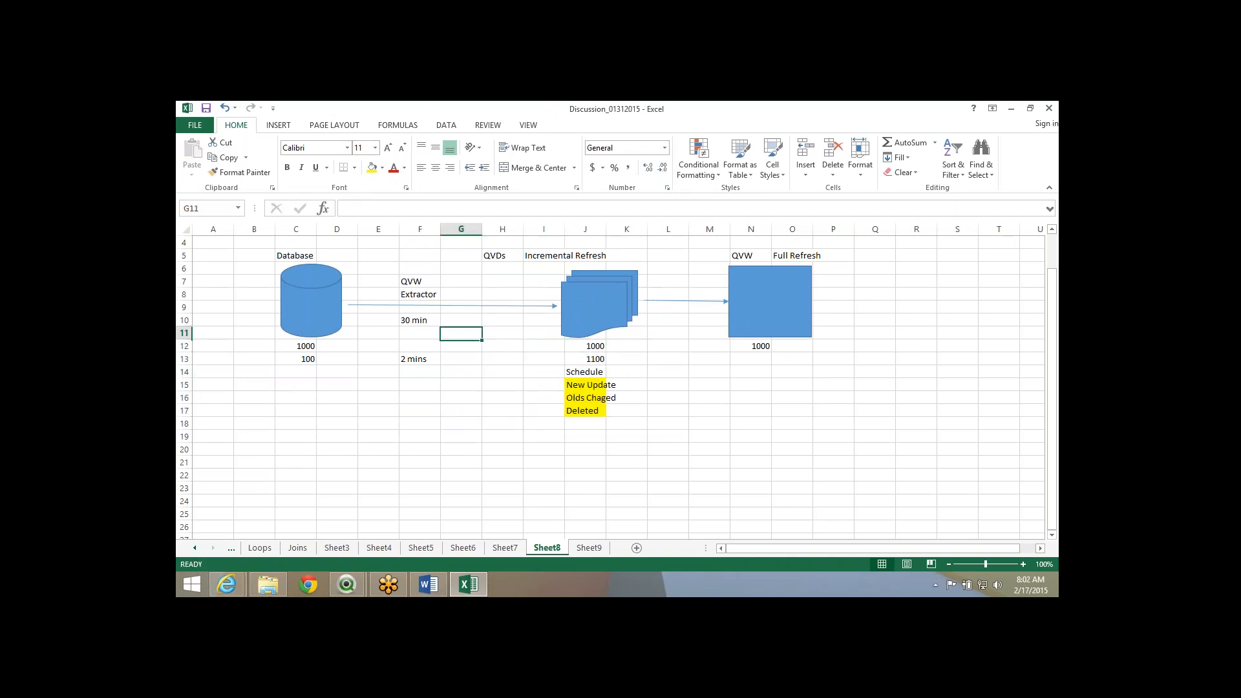
{"action": "key", "text": "Up"}
{"action": "key", "text": "Up"}
{"action": "key", "text": "Up"}
{"action": "key", "text": "Up"}
{"action": "key", "text": "Up"}
{"action": "key", "text": "Left"}
{"action": "key", "text": "shift+Down"}
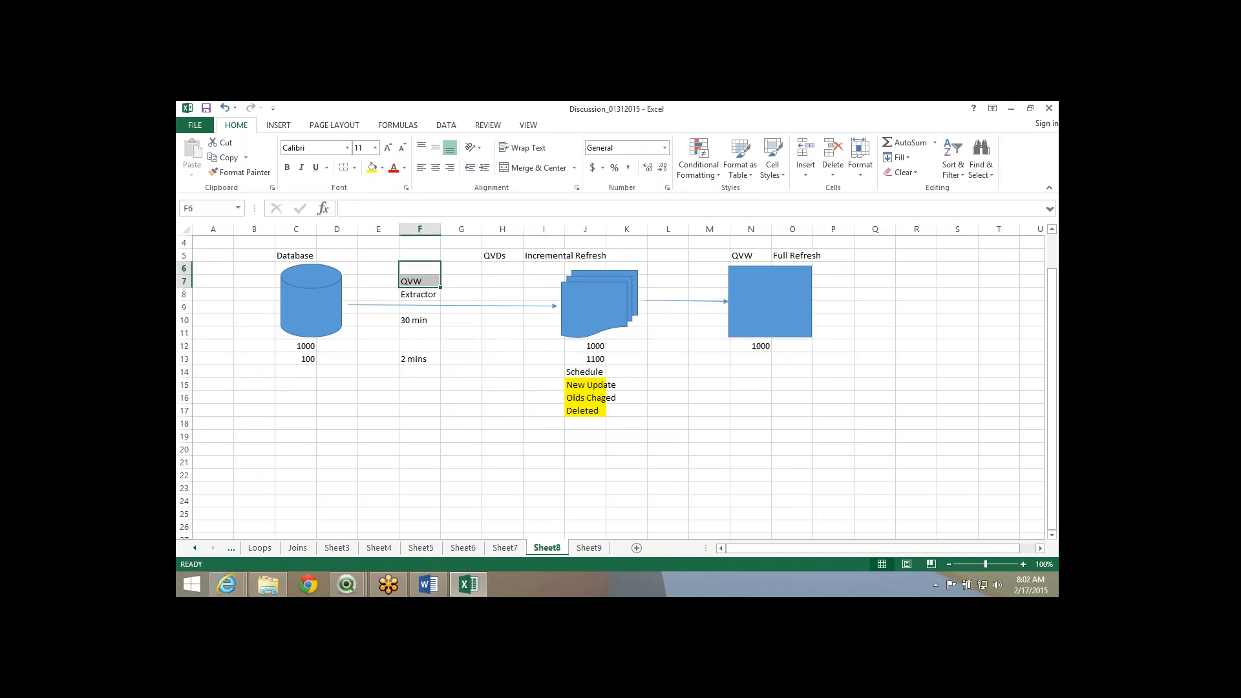
{"action": "key", "text": "Down"}
{"action": "key", "text": "shift+Down"}
{"action": "left_click", "coordinate": [372, 168]}
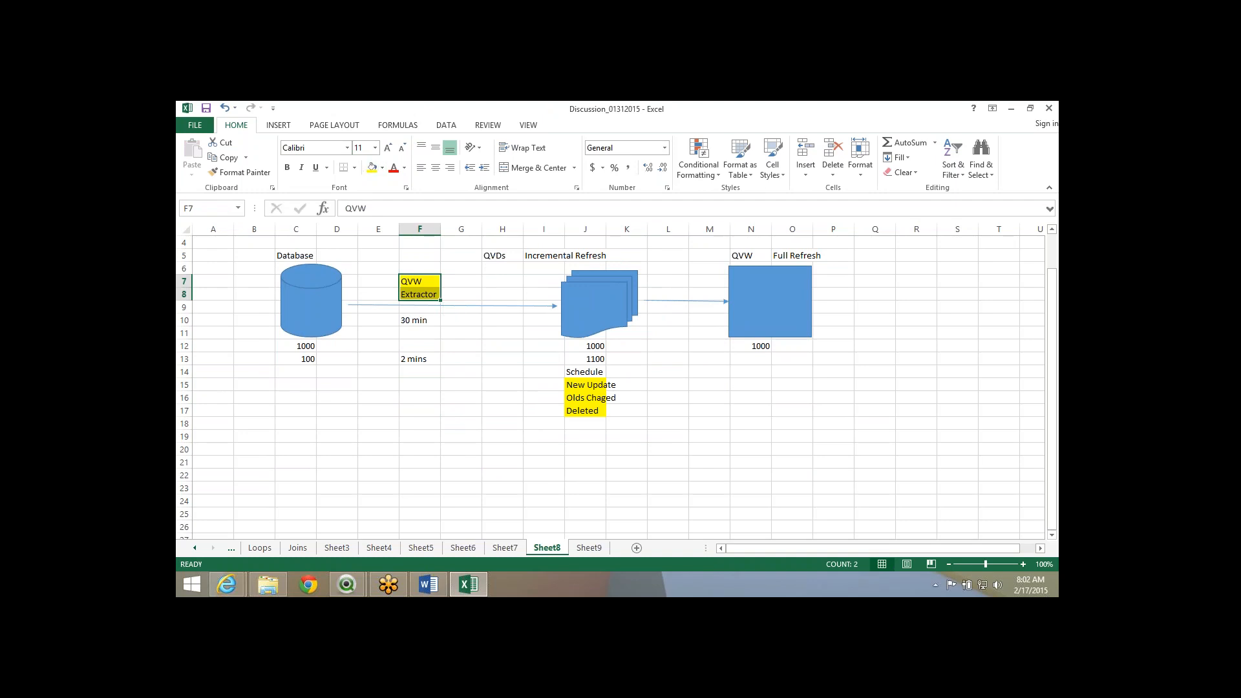
{"action": "left_click_drag", "start_coordinate": [709, 242], "coordinate": [834, 397]}
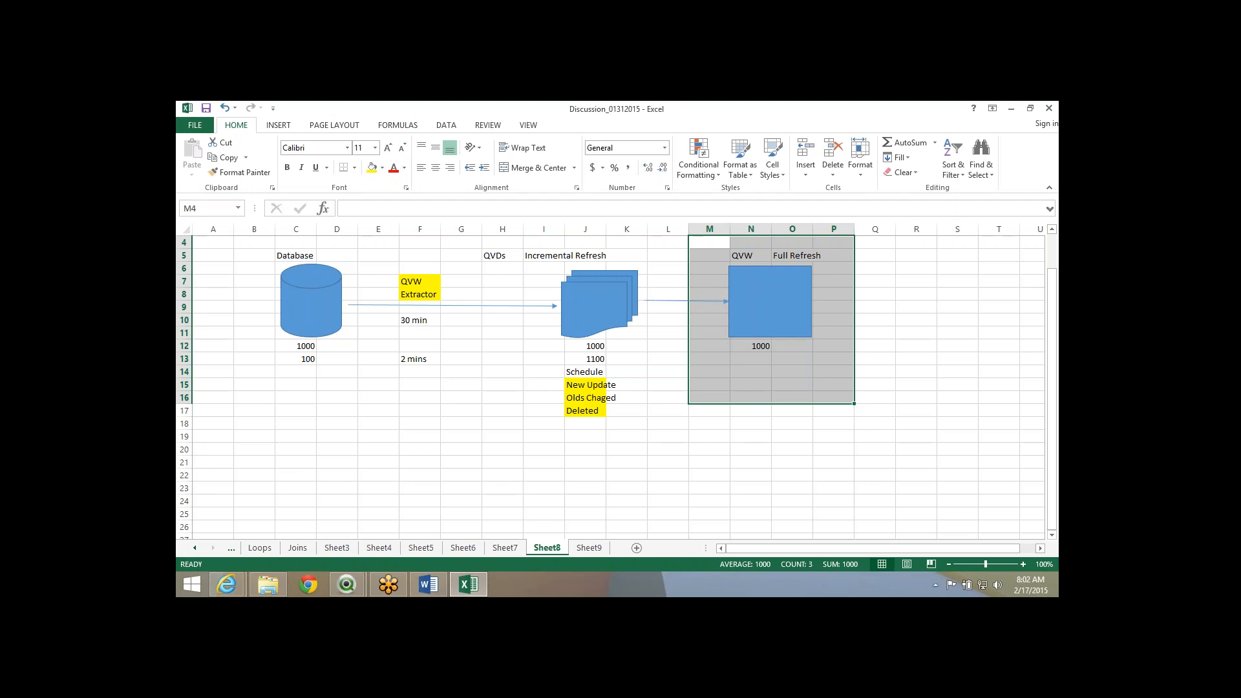
{"action": "left_click", "coordinate": [311, 307]}
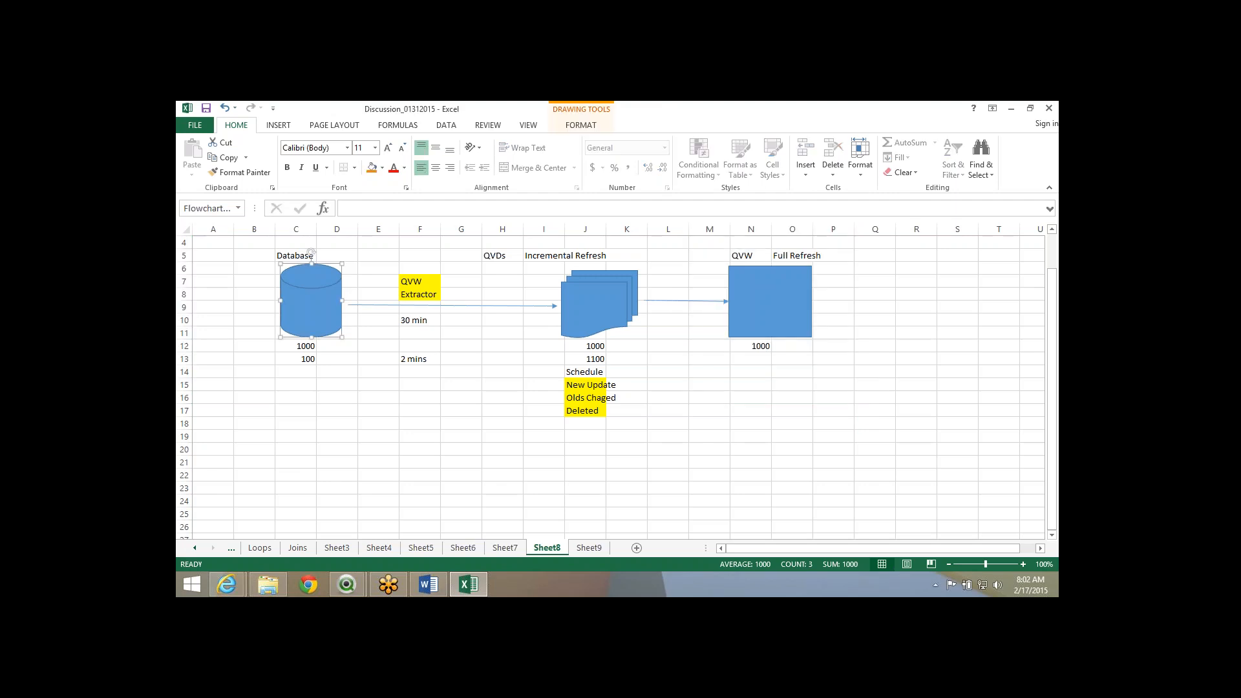
{"action": "left_click", "coordinate": [597, 305]}
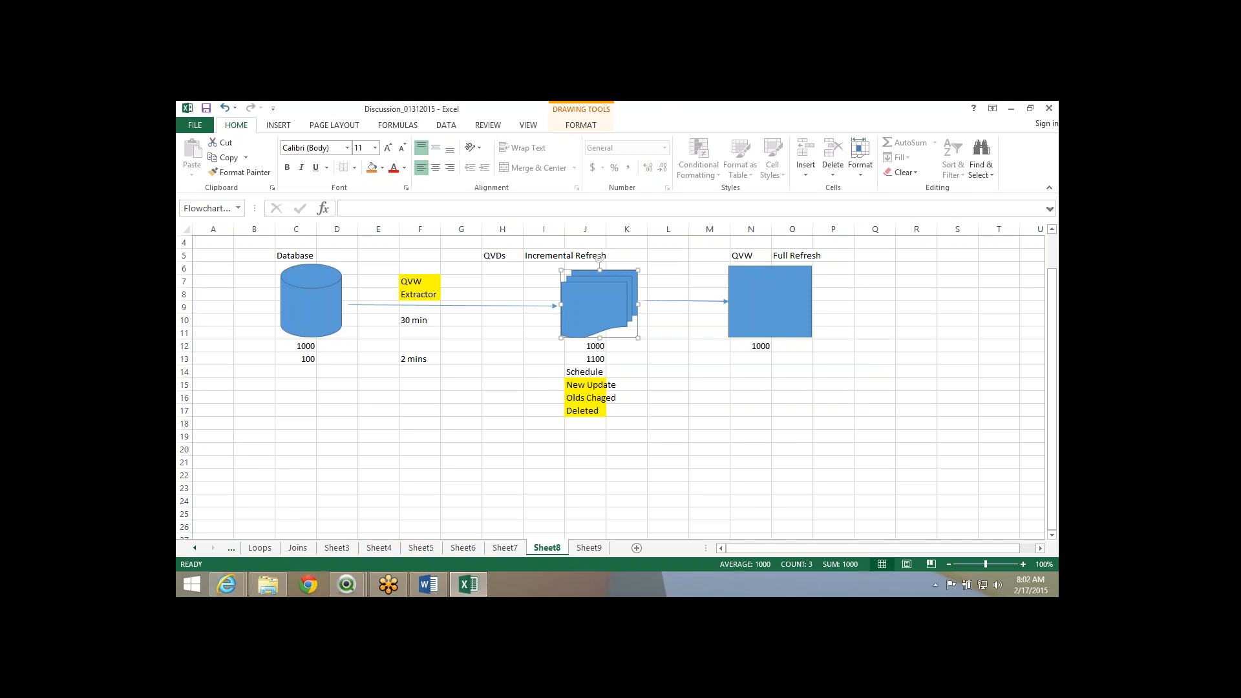
{"action": "scroll", "coordinate": [616, 386], "scroll_direction": "down", "scroll_amount": 1}
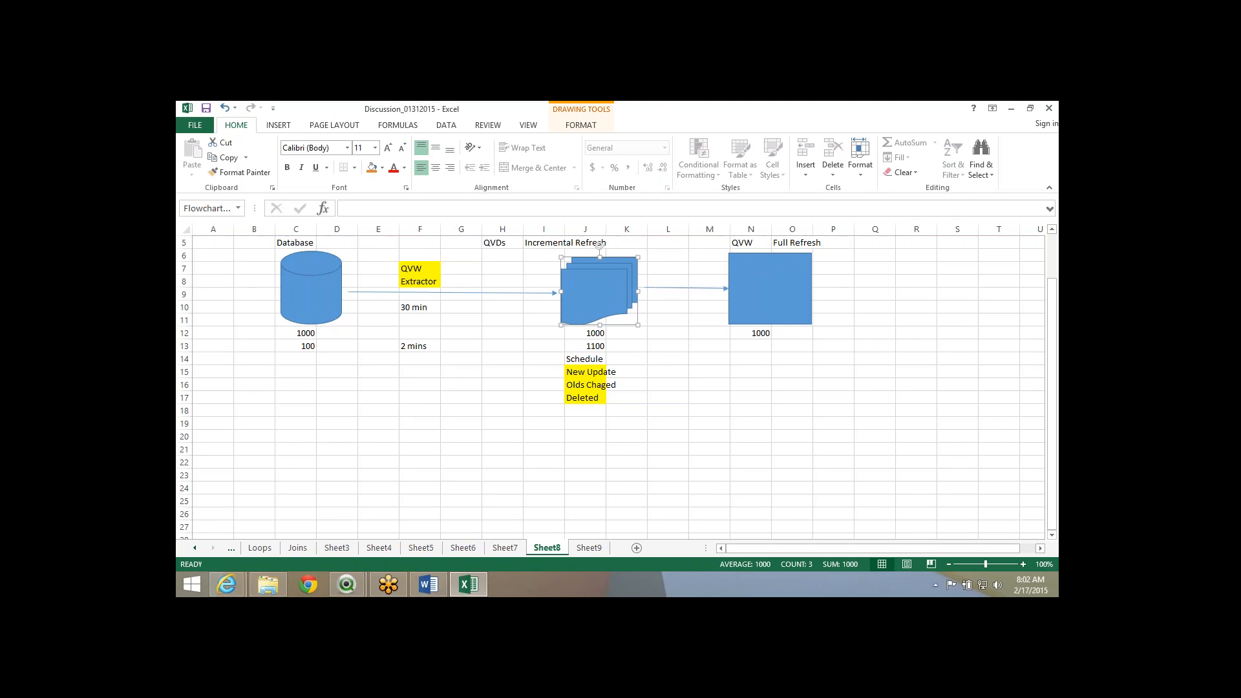
{"action": "scroll", "coordinate": [616, 387], "scroll_direction": "down", "scroll_amount": 2}
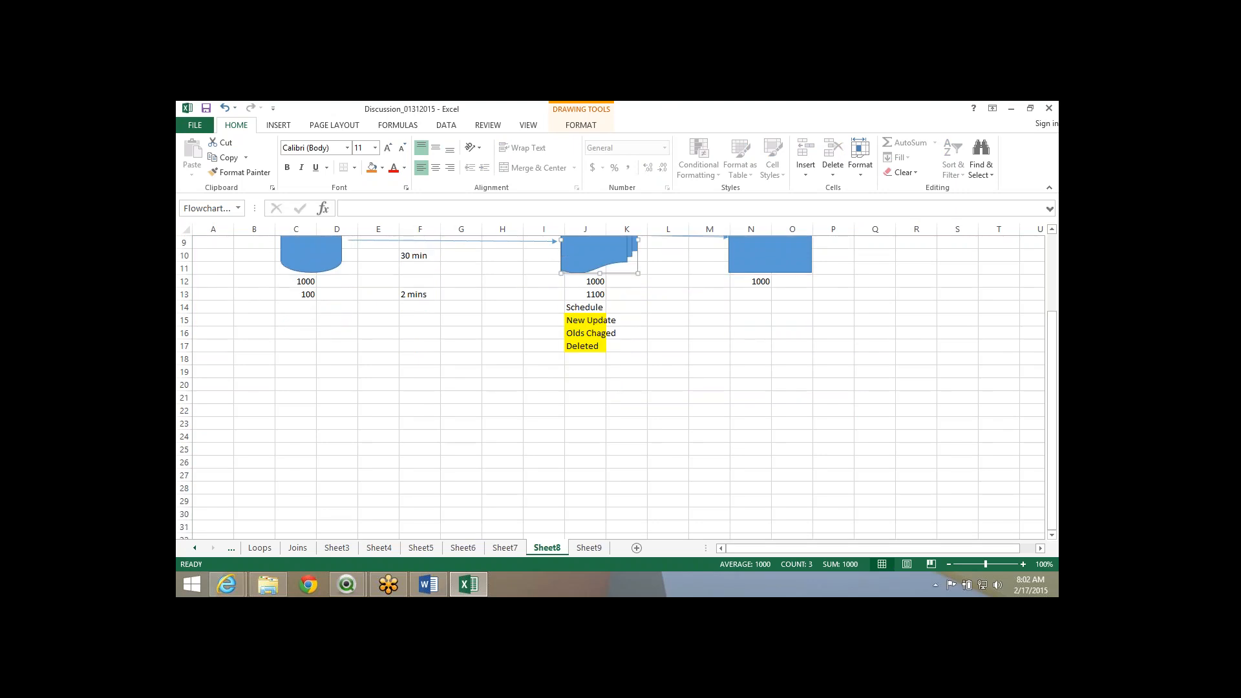
{"action": "scroll", "coordinate": [616, 387], "scroll_direction": "up", "scroll_amount": 2}
Enter 1000 in cell C20 as the database record count for a new example.
{"action": "left_click", "coordinate": [295, 437]}
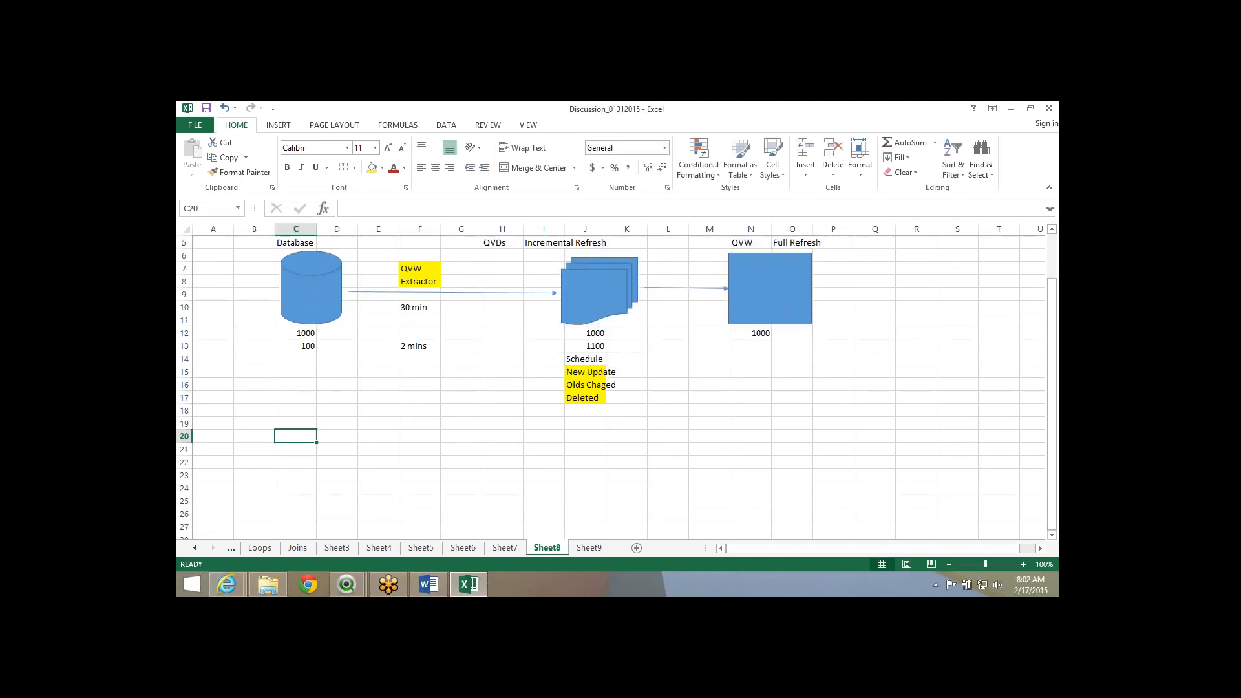
{"action": "type", "text": "1000"}
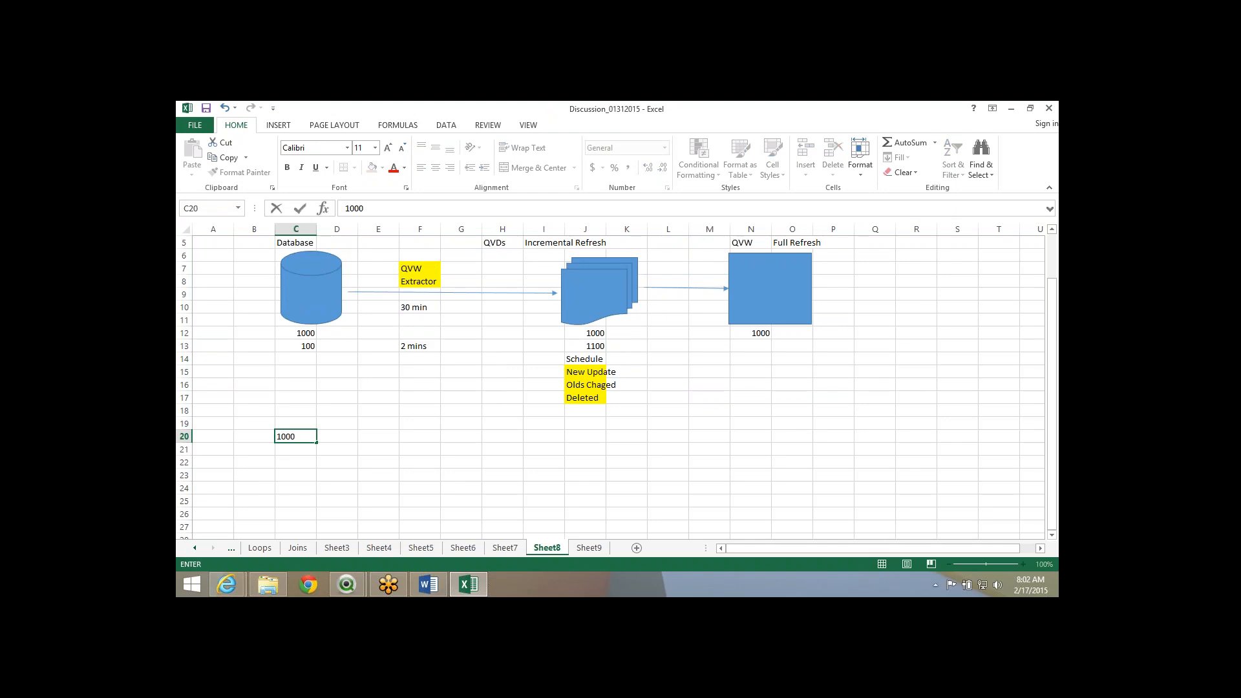
{"action": "type", "text": "0"}
{"action": "key", "text": "BackSpace"}
{"action": "key", "text": "Return"}
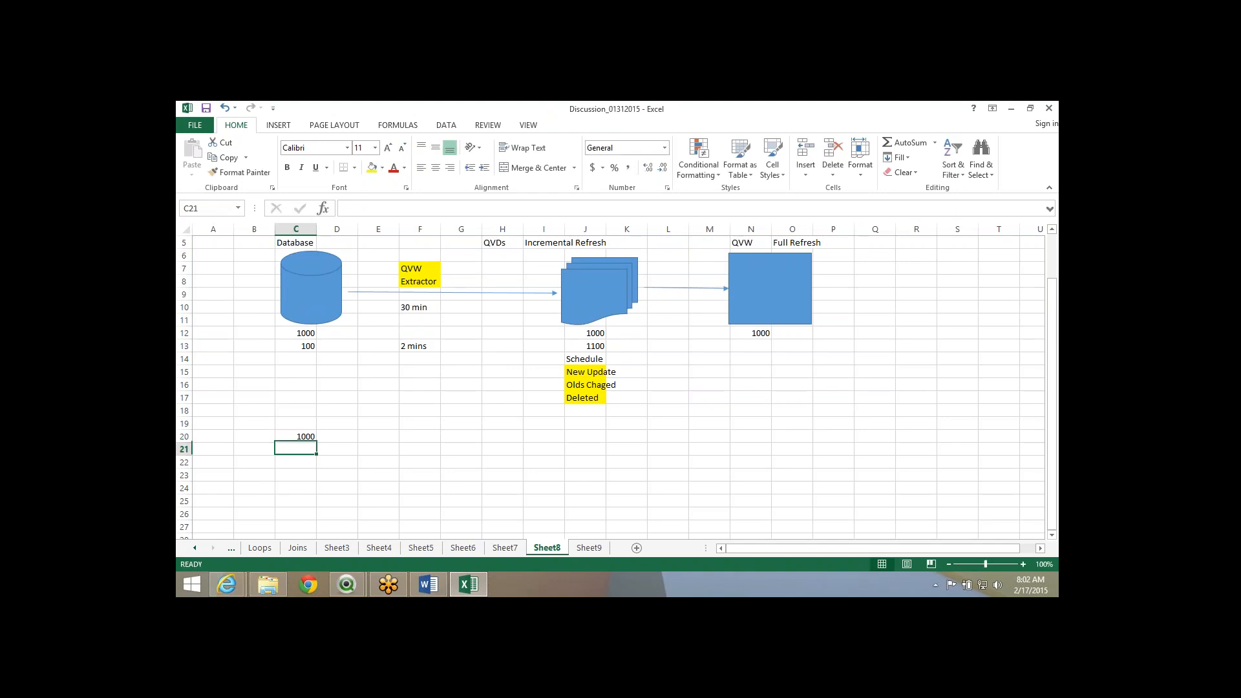
Label the new example row Day 1 in cell B20.
{"action": "key", "text": "Left"}
{"action": "key", "text": "Up"}
{"action": "type", "text": "Da"}
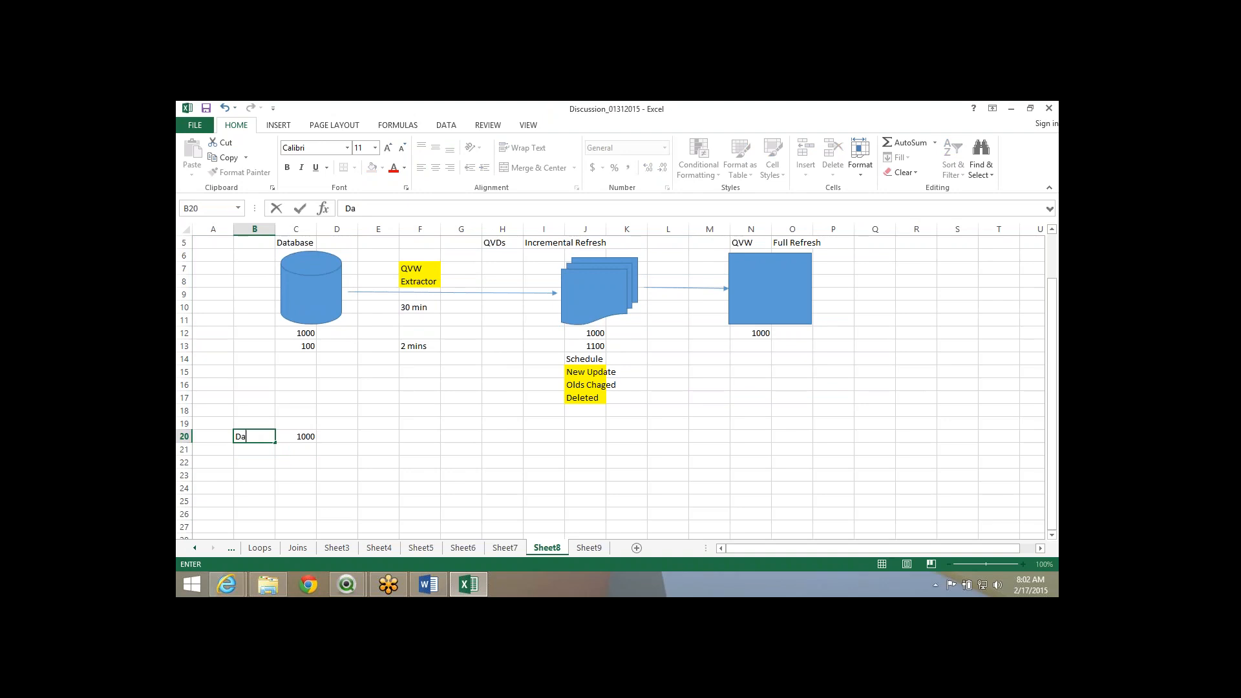
{"action": "type", "text": "y 1"}
{"action": "key", "text": "Return"}
{"action": "left_click", "coordinate": [296, 437]}
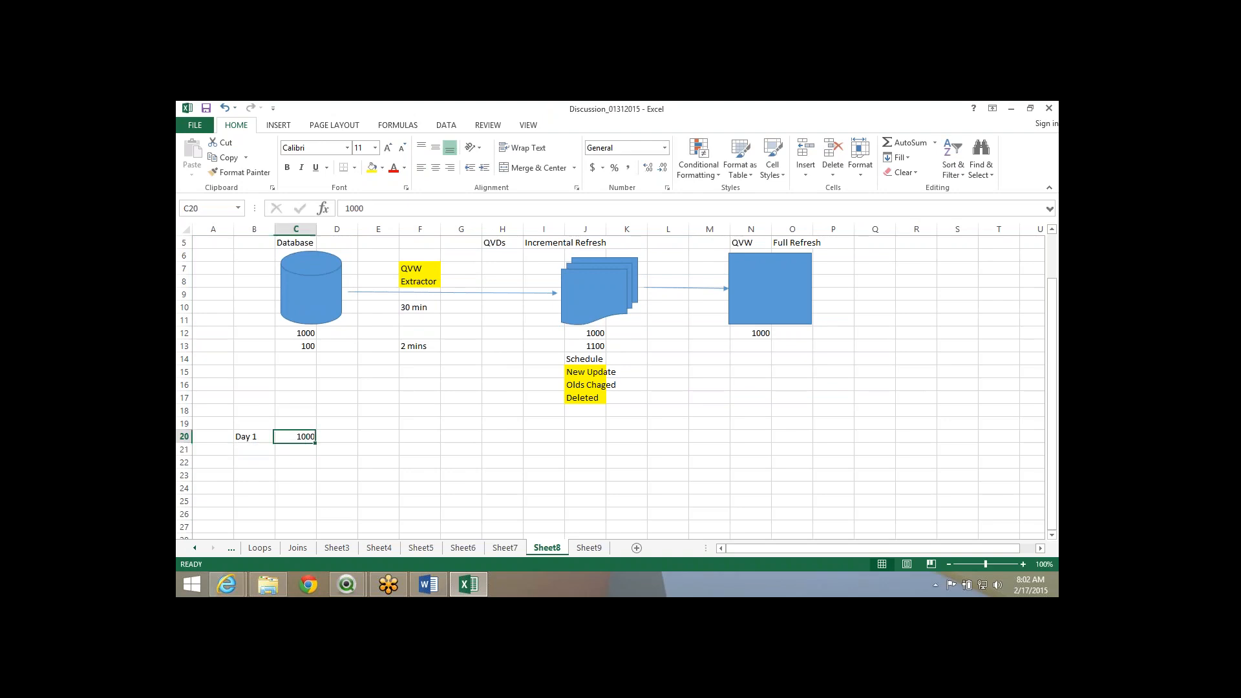
Add the heading Extractor file in F19 and fit column F's width to its contents.
{"action": "left_click", "coordinate": [420, 424]}
{"action": "type", "text": "Extrac"}
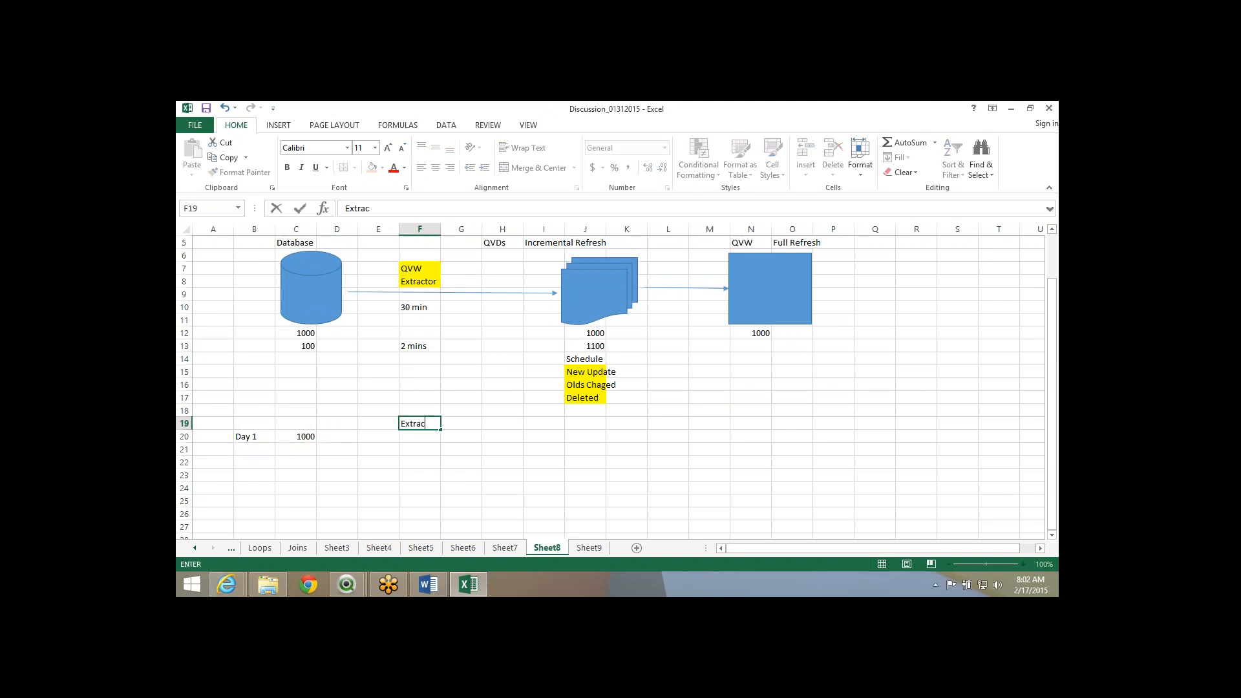
{"action": "type", "text": "tor file"}
{"action": "key", "text": "ctrl+Return"}
{"action": "key", "text": "Return"}
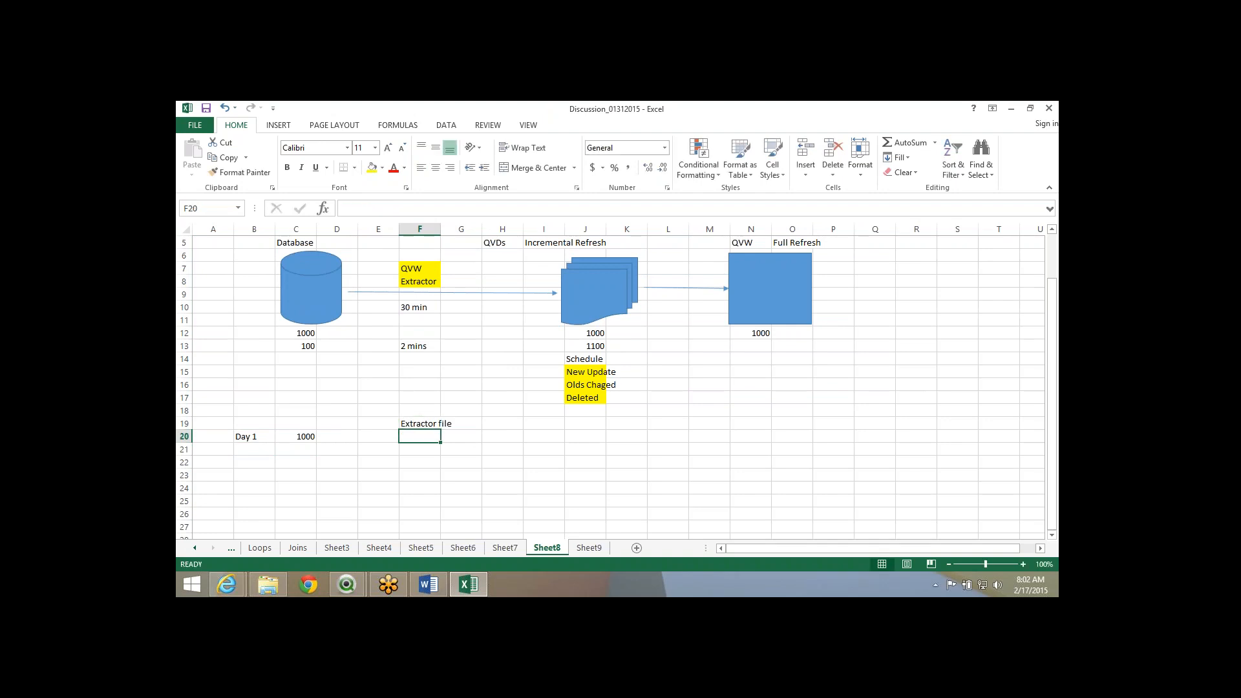
{"action": "double_click", "coordinate": [441, 230]}
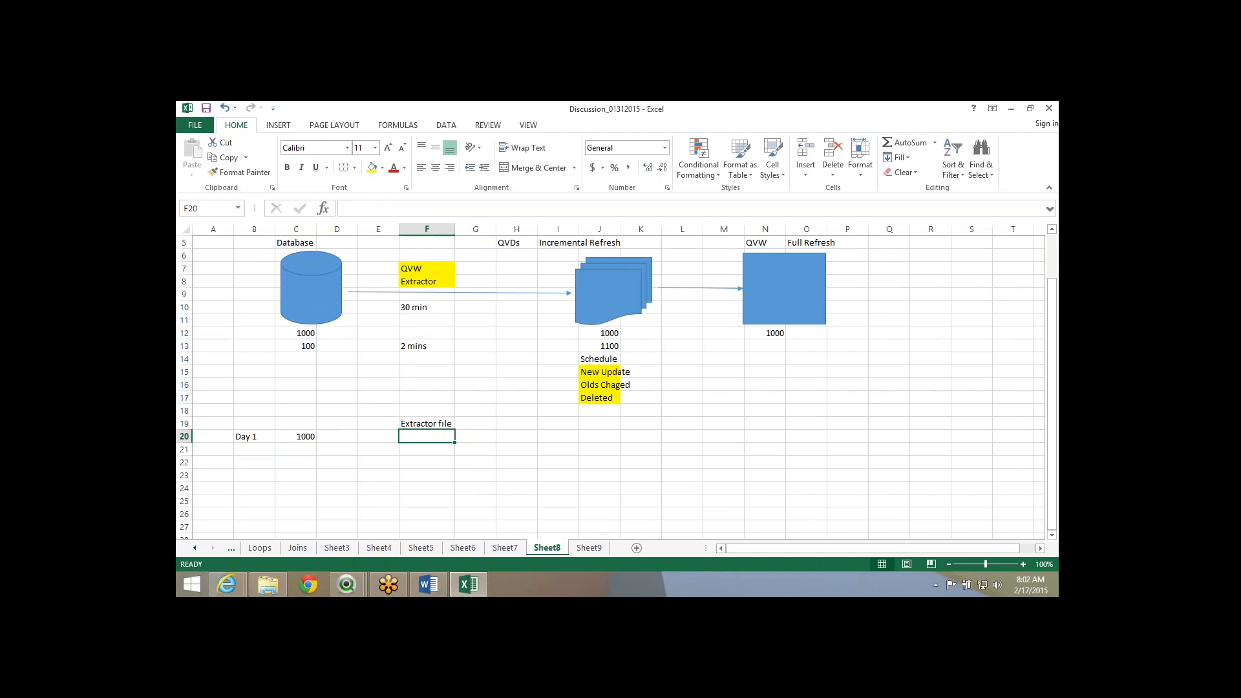
Enter 1000 in J20 for the Day 1 row and label it QVD in I20.
{"action": "left_click", "coordinate": [599, 436]}
{"action": "type", "text": "1000"}
{"action": "key", "text": "Return"}
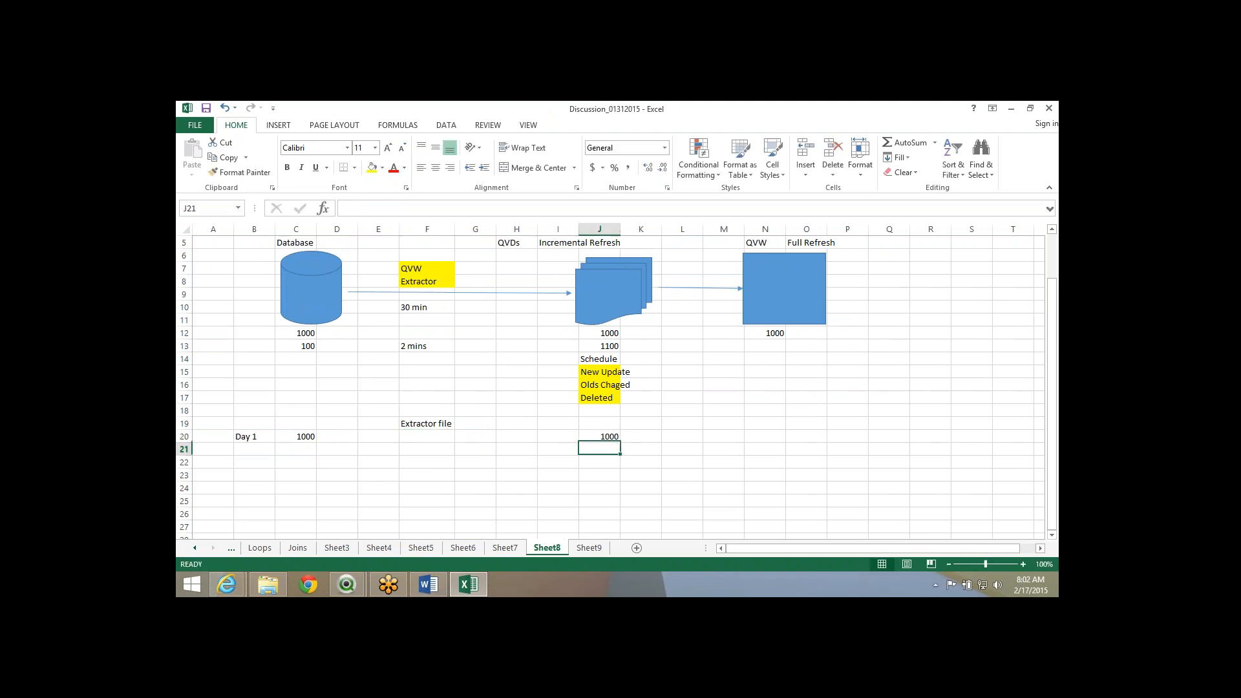
{"action": "left_click", "coordinate": [641, 436]}
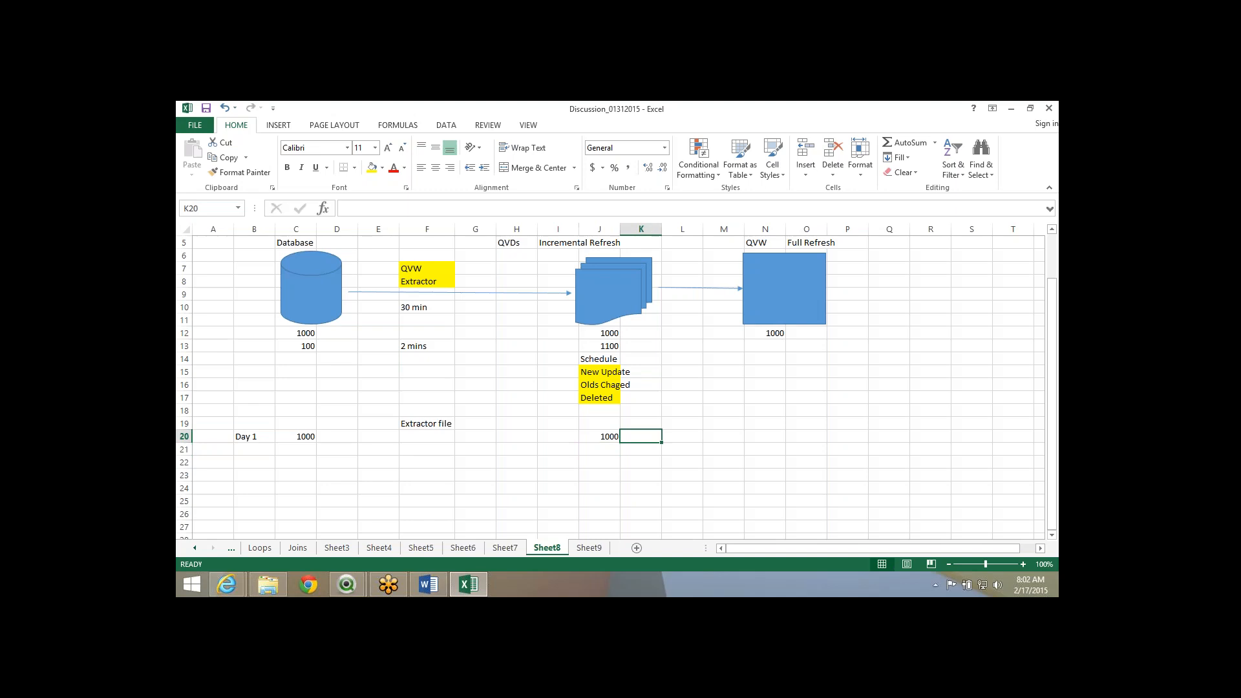
{"action": "left_click", "coordinate": [557, 436]}
{"action": "type", "text": "QVD"}
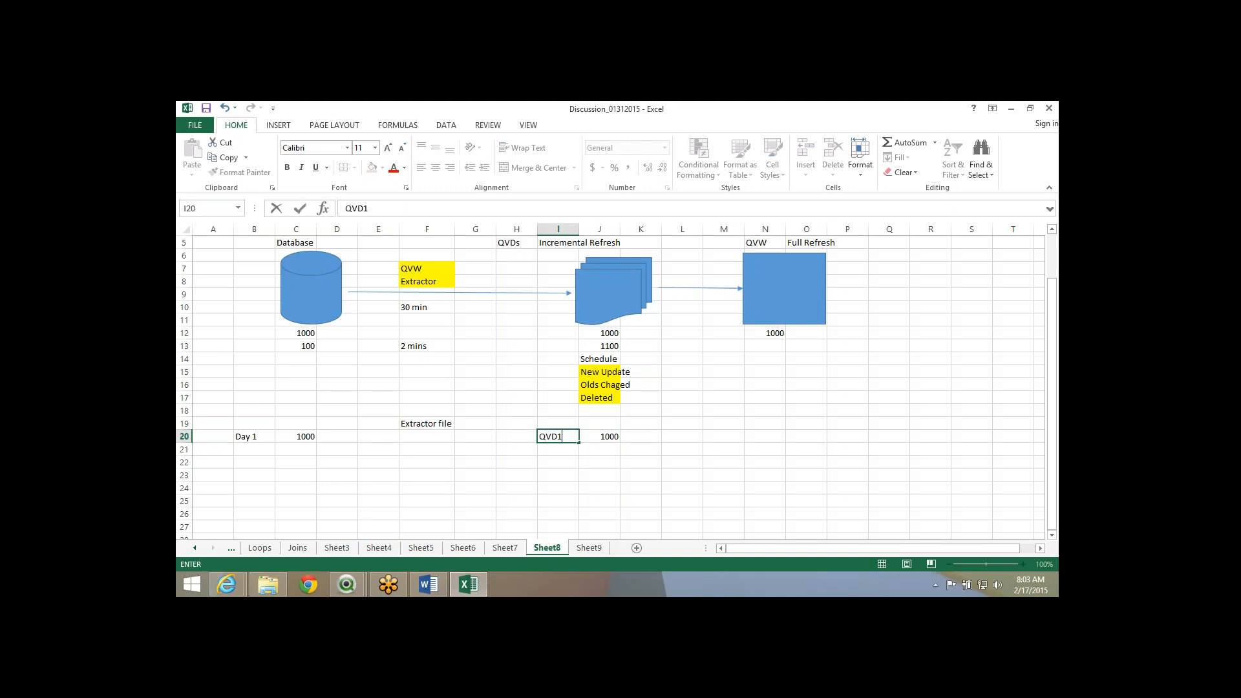
{"action": "key", "text": "ctrl+Return"}
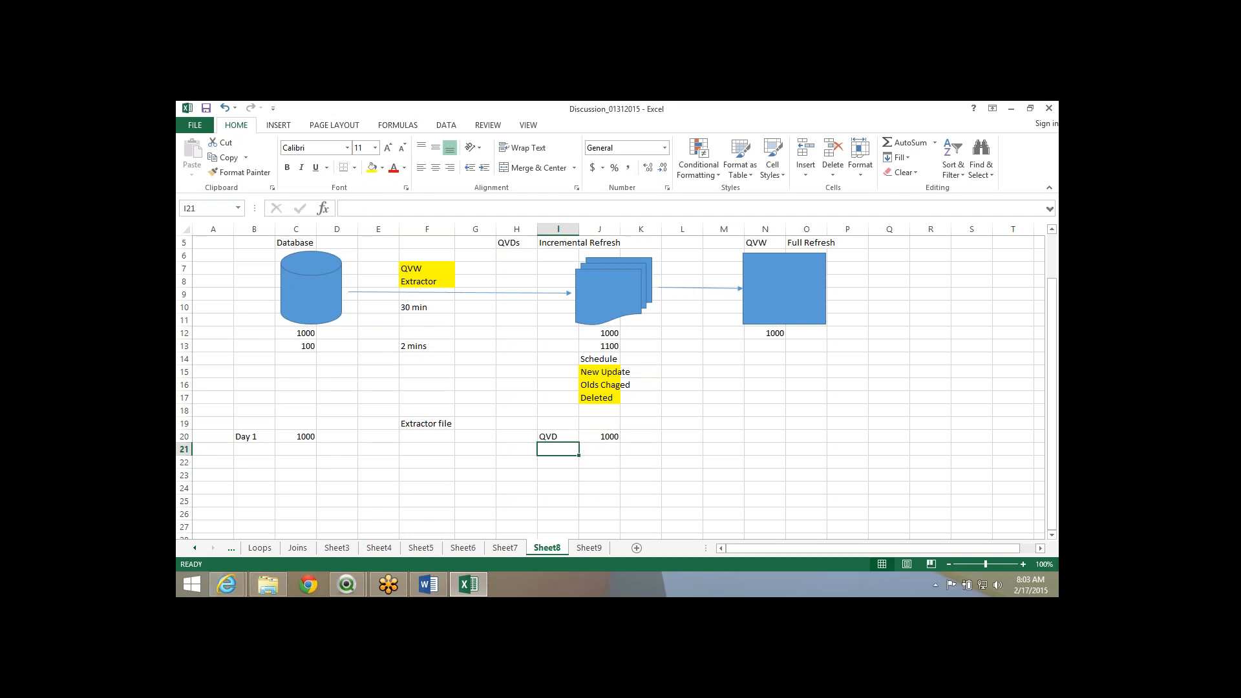
Enter 1000 in F20 as the Day 1 record count under the Extractor file heading.
{"action": "left_click", "coordinate": [426, 436]}
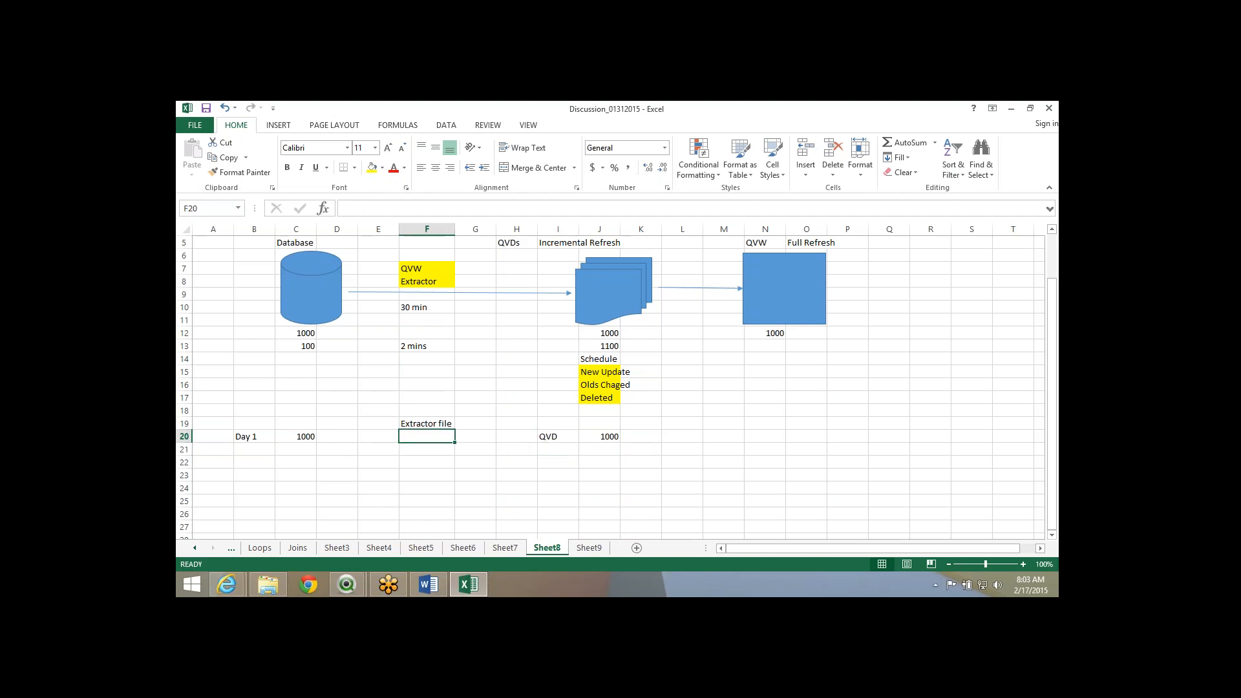
{"action": "type", "text": "1000"}
{"action": "key", "text": "Return"}
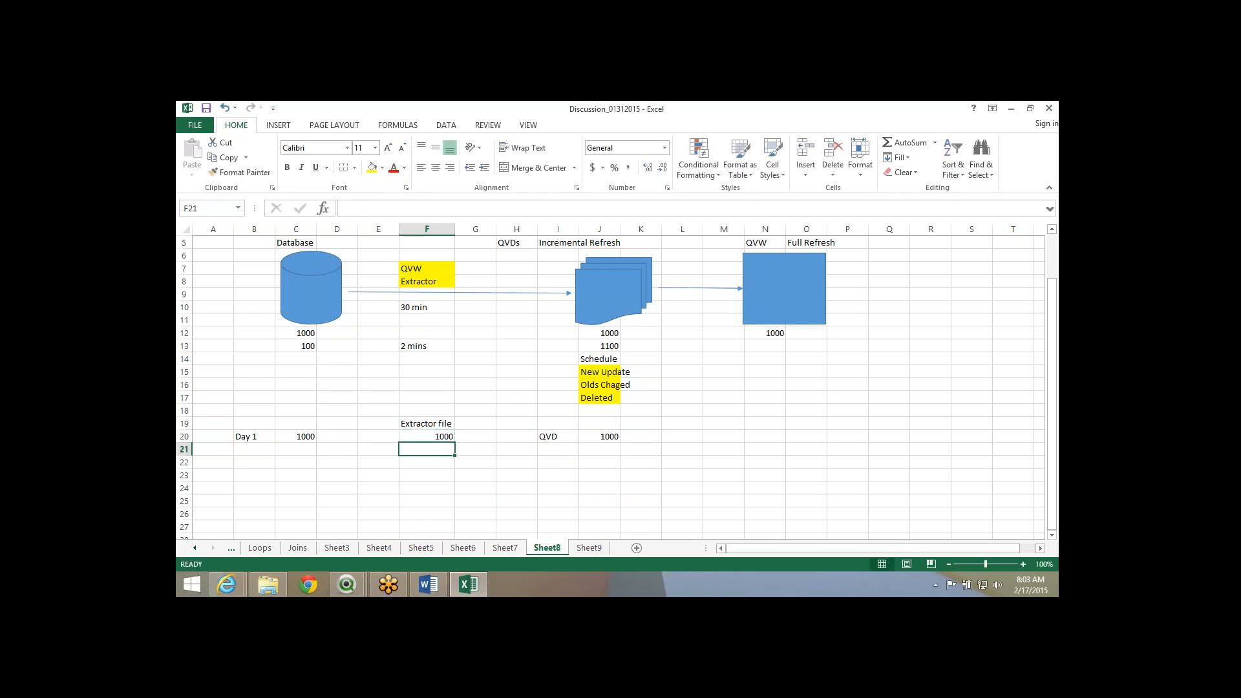
{"action": "left_click", "coordinate": [296, 436]}
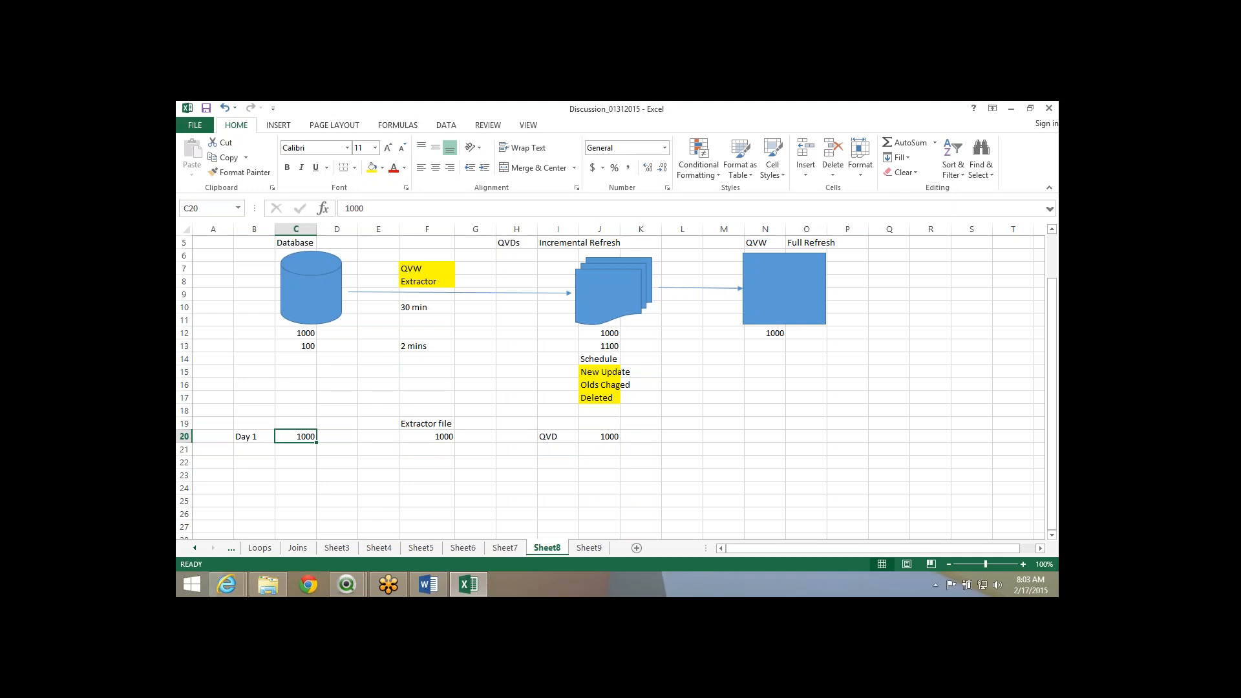
{"action": "left_click", "coordinate": [427, 436]}
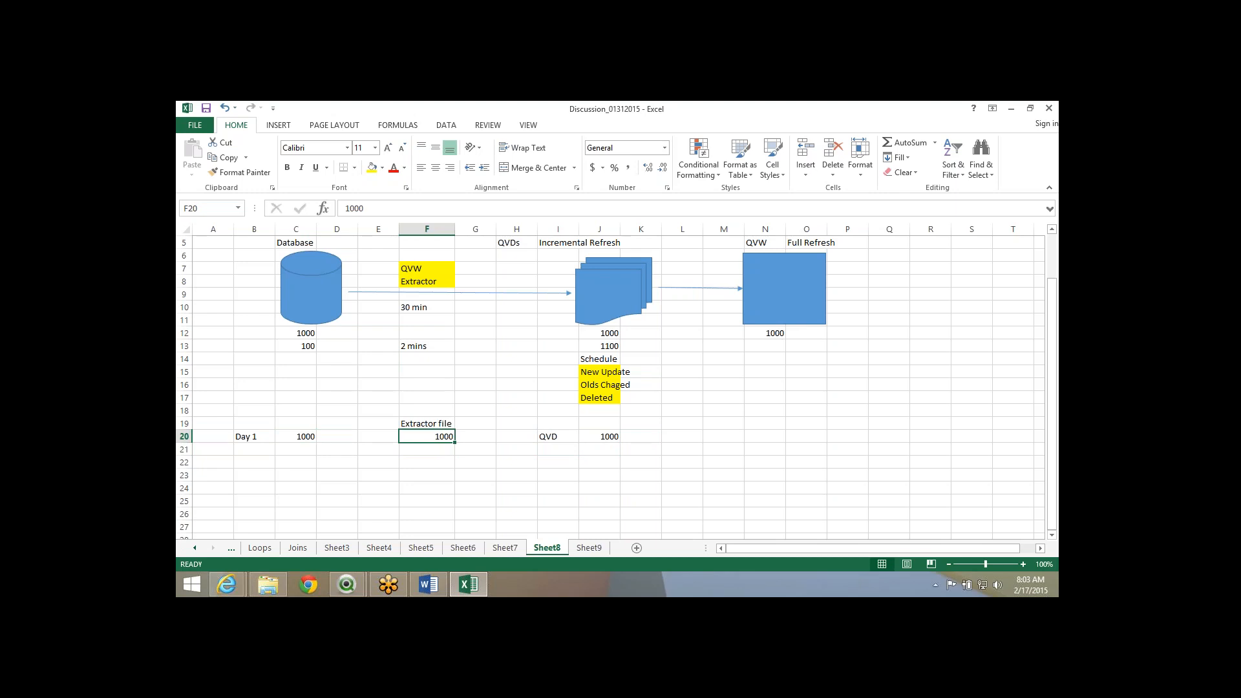
Enter 1100 in C22 as the database record count for the second example row.
{"action": "left_click", "coordinate": [296, 462]}
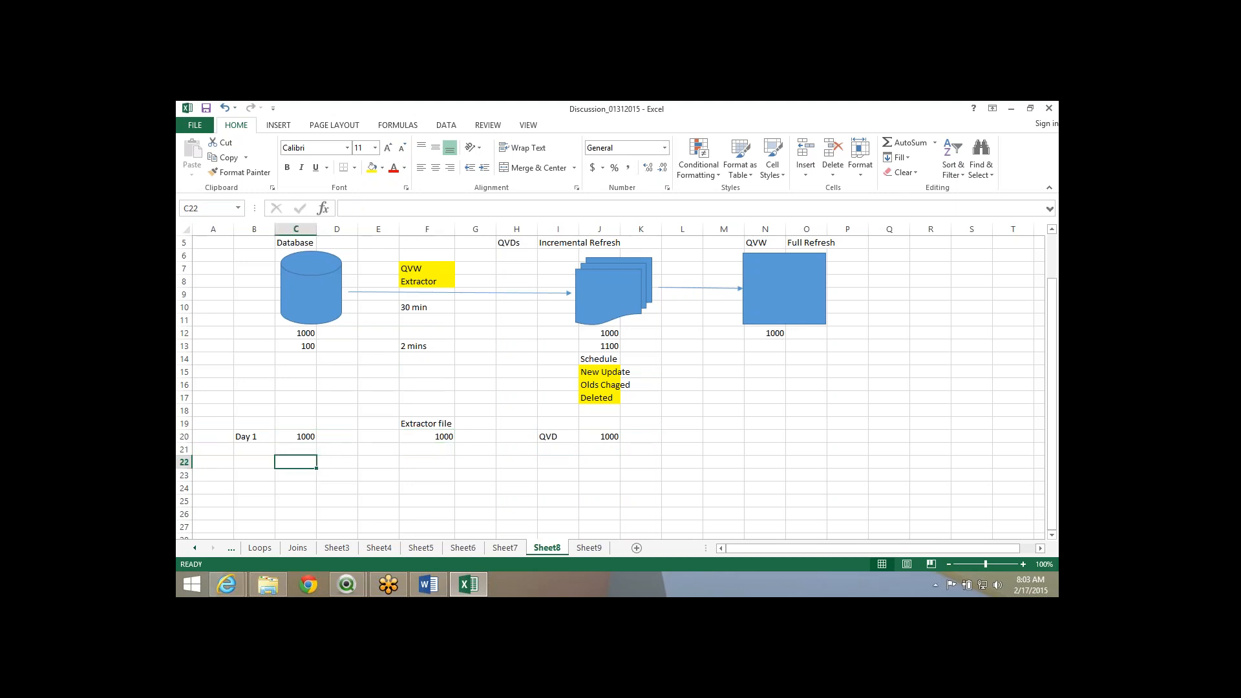
{"action": "type", "text": "1"}
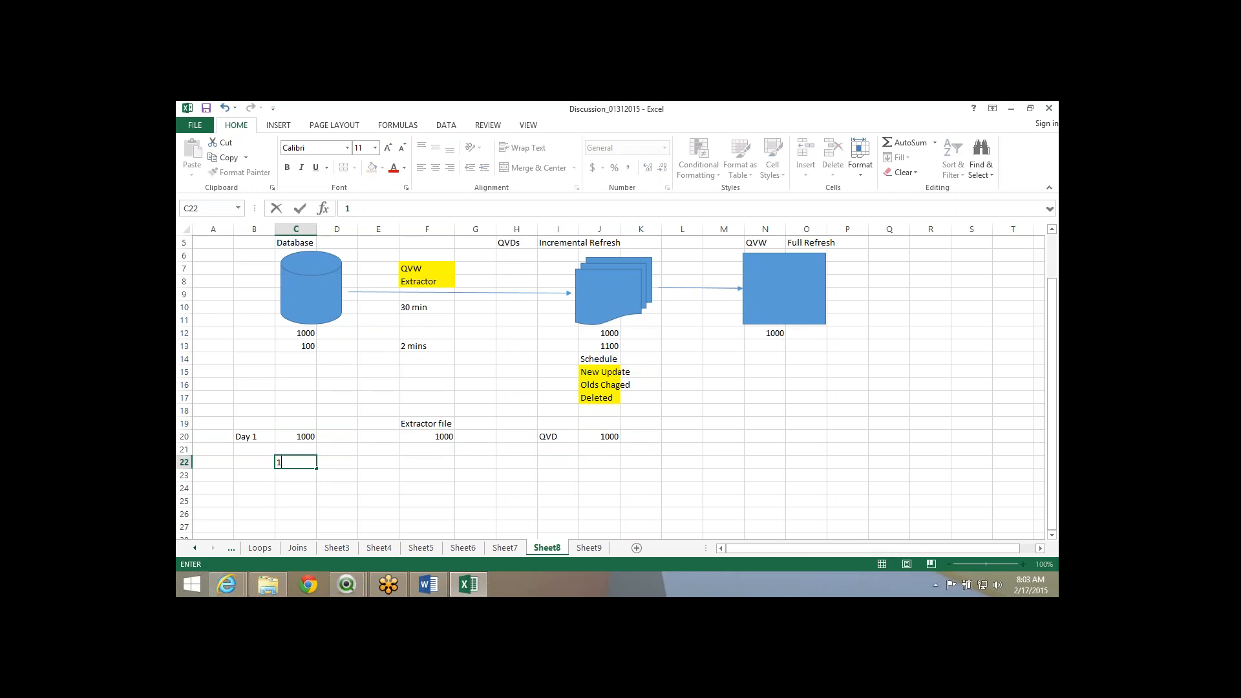
{"action": "type", "text": "100"}
{"action": "key", "text": "Return"}
{"action": "left_click", "coordinate": [295, 462]}
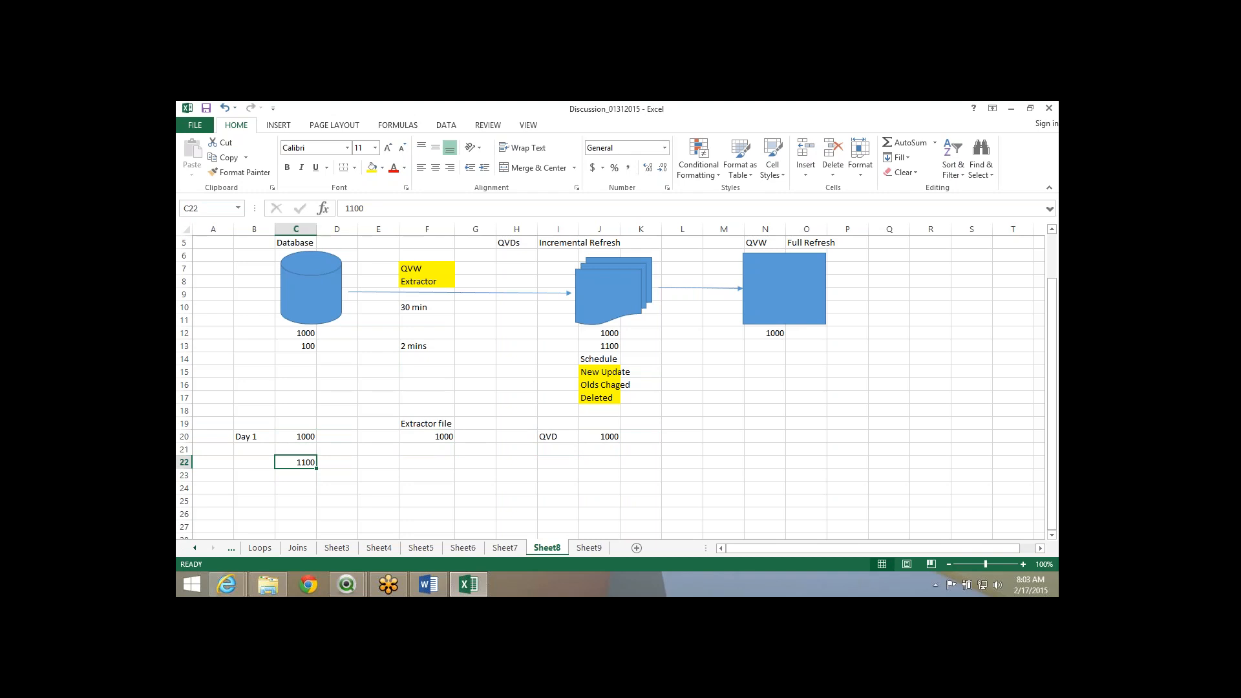
Enter 1 hour in E20 as the extraction time for the Day 1 row.
{"action": "left_click", "coordinate": [378, 436]}
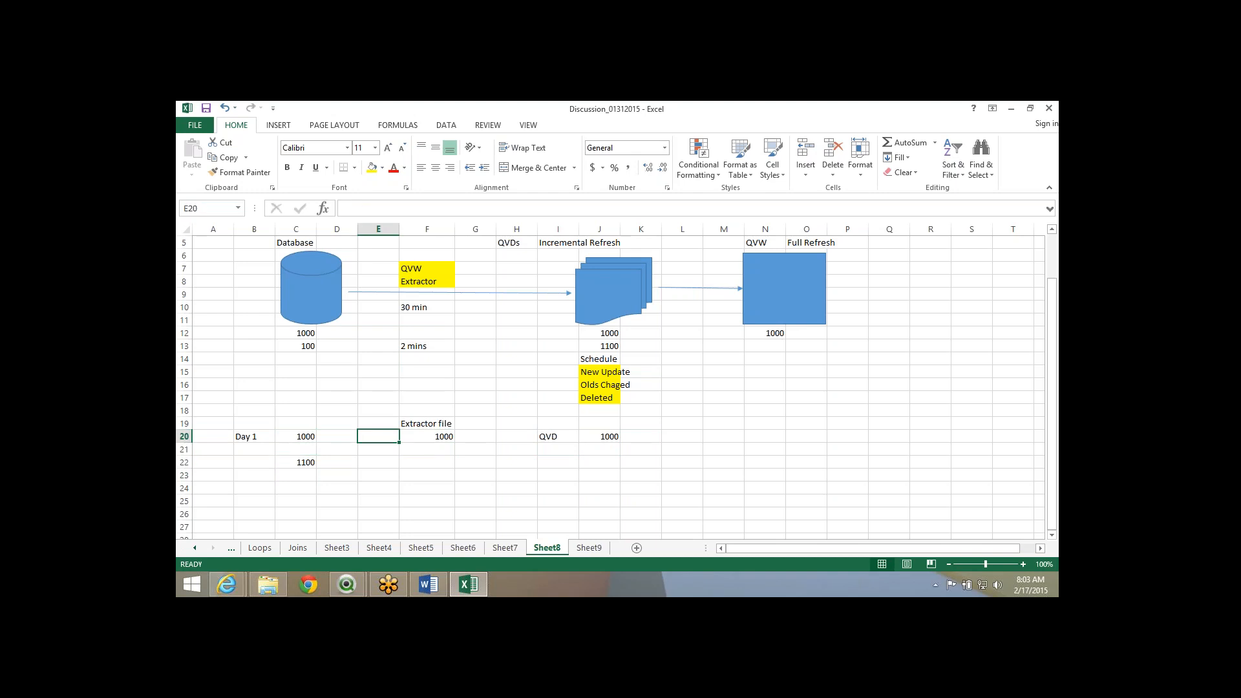
{"action": "type", "text": "5 mins"}
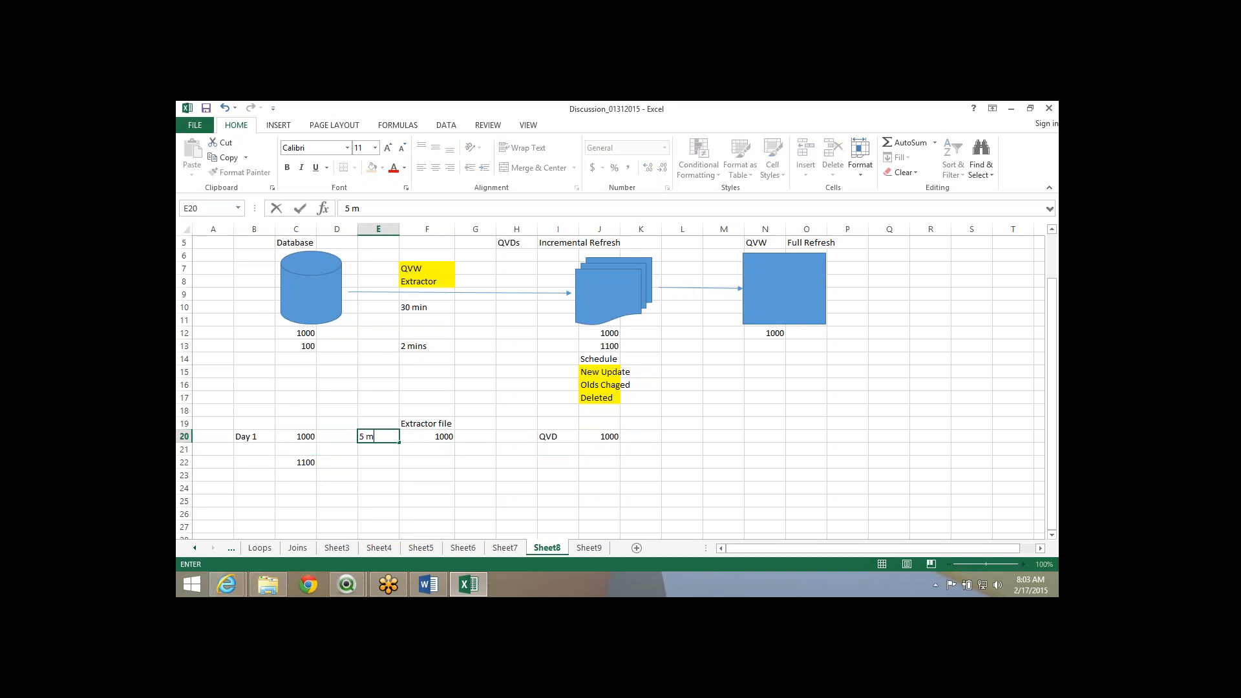
{"action": "key", "text": "BackSpace"}
{"action": "key", "text": "BackSpace"}
{"action": "key", "text": "BackSpace"}
{"action": "key", "text": "BackSpace"}
{"action": "key", "text": "BackSpace"}
{"action": "key", "text": "BackSpace"}
{"action": "type", "text": "1 hr"}
{"action": "key", "text": "BackSpace"}
{"action": "type", "text": "our"}
{"action": "key", "text": "Return"}
{"action": "left_click_drag", "start_coordinate": [296, 436], "coordinate": [436, 438]}
{"action": "left_click", "coordinate": [296, 462]}
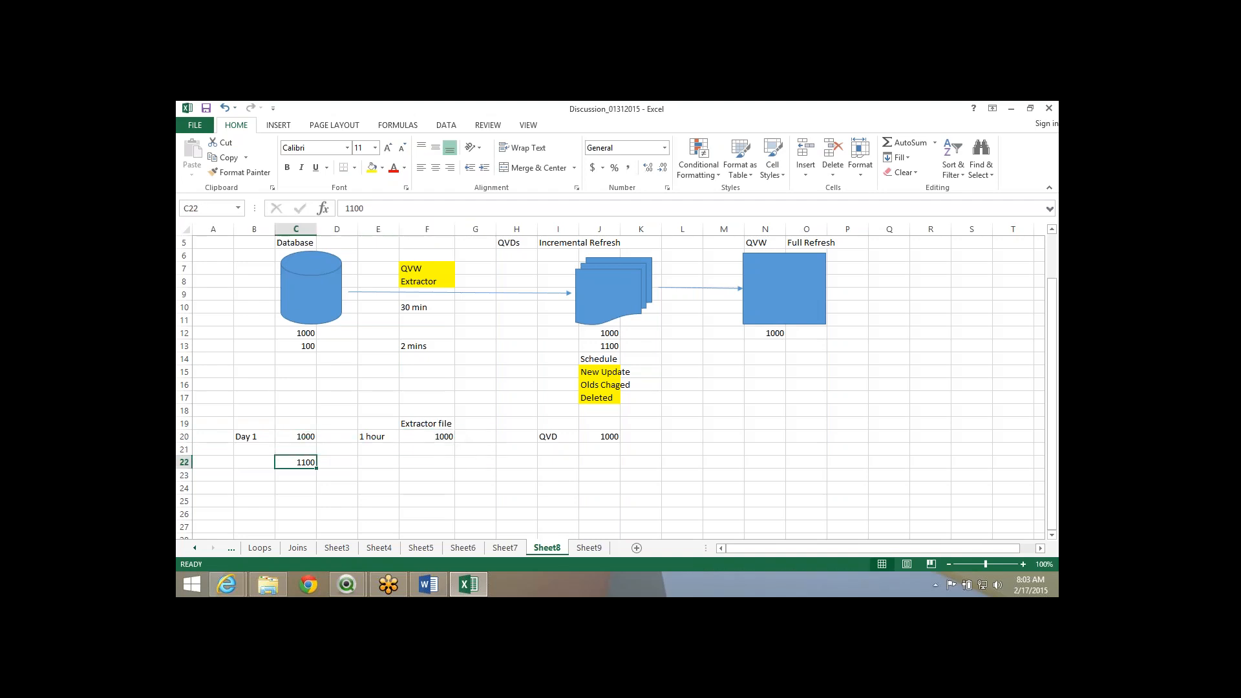
Enter 1..05 hour in E22 as the extraction time for the 1100-record row.
{"action": "left_click_drag", "start_coordinate": [296, 462], "coordinate": [428, 451]}
{"action": "left_click", "coordinate": [378, 462]}
{"action": "type", "text": "1."}
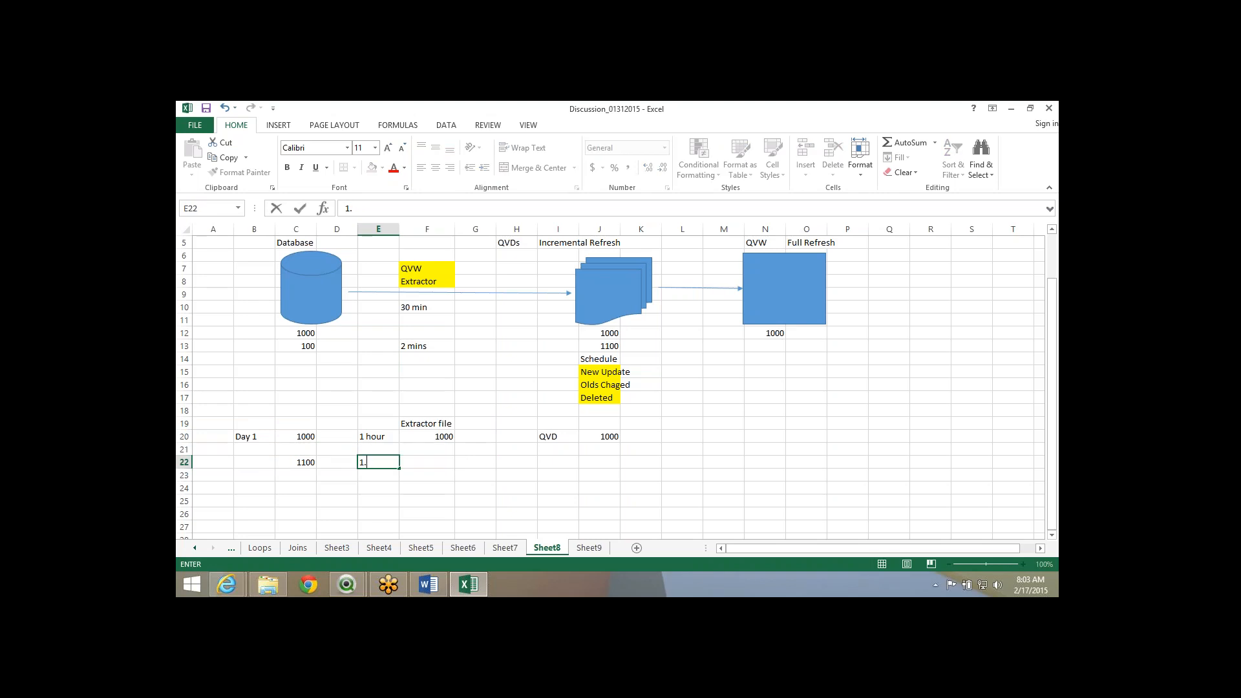
{"action": "type", "text": "5."}
{"action": "type", "text": "05 hor"}
{"action": "type", "text": "r"}
{"action": "key", "text": "Return"}
Enter 11000 in F22 under the Extractor file column and the label QVD in I22.
{"action": "key", "text": "Up"}
{"action": "key", "text": "Right"}
{"action": "type", "text": "11000"}
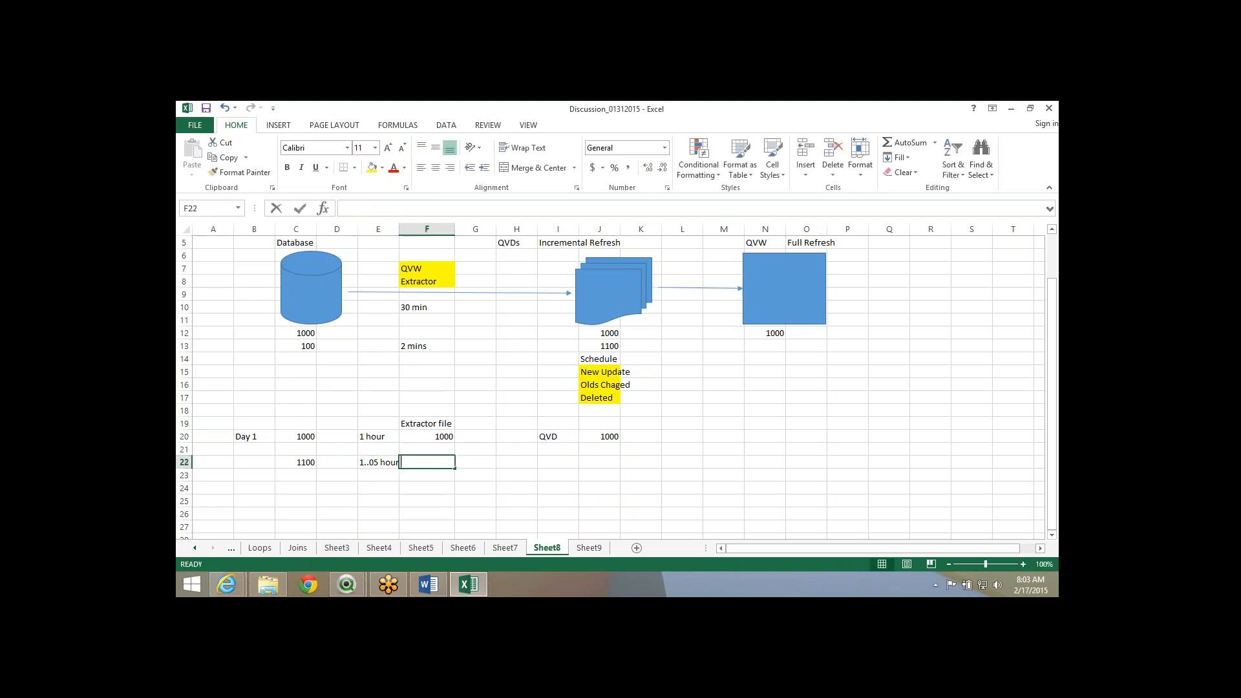
{"action": "key", "text": "Right"}
{"action": "key", "text": "Right"}
{"action": "key", "text": "Right"}
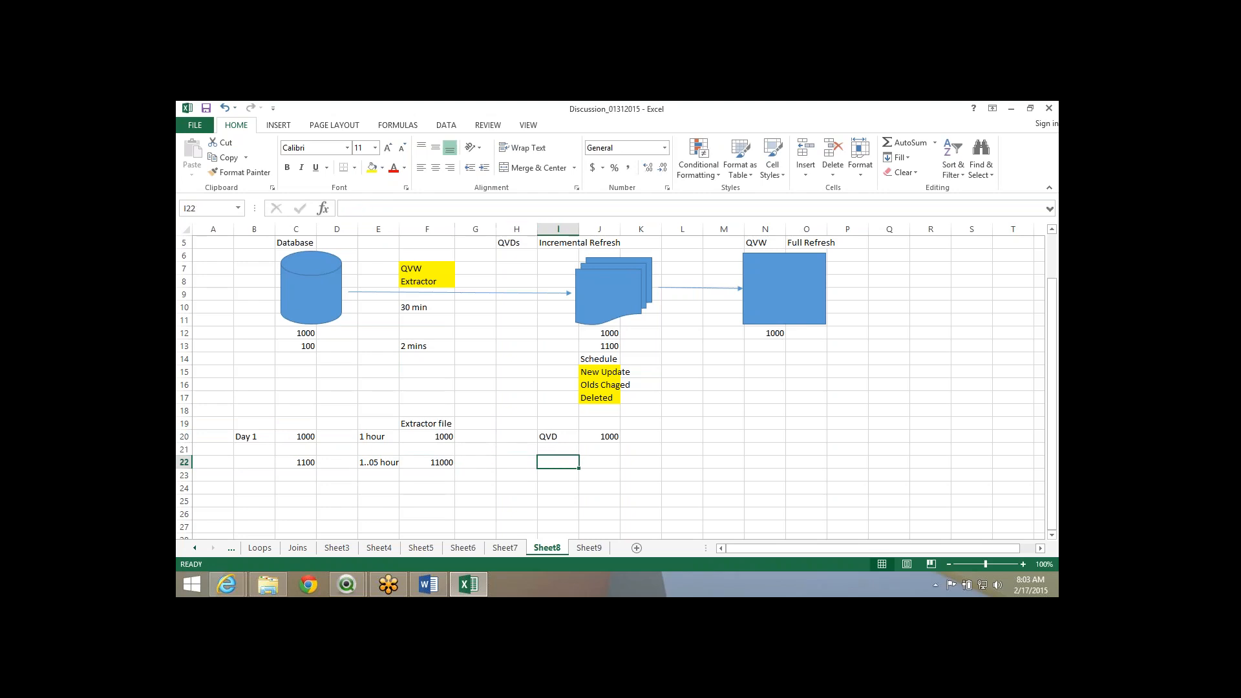
{"action": "type", "text": "QVD"}
{"action": "key", "text": "Return"}
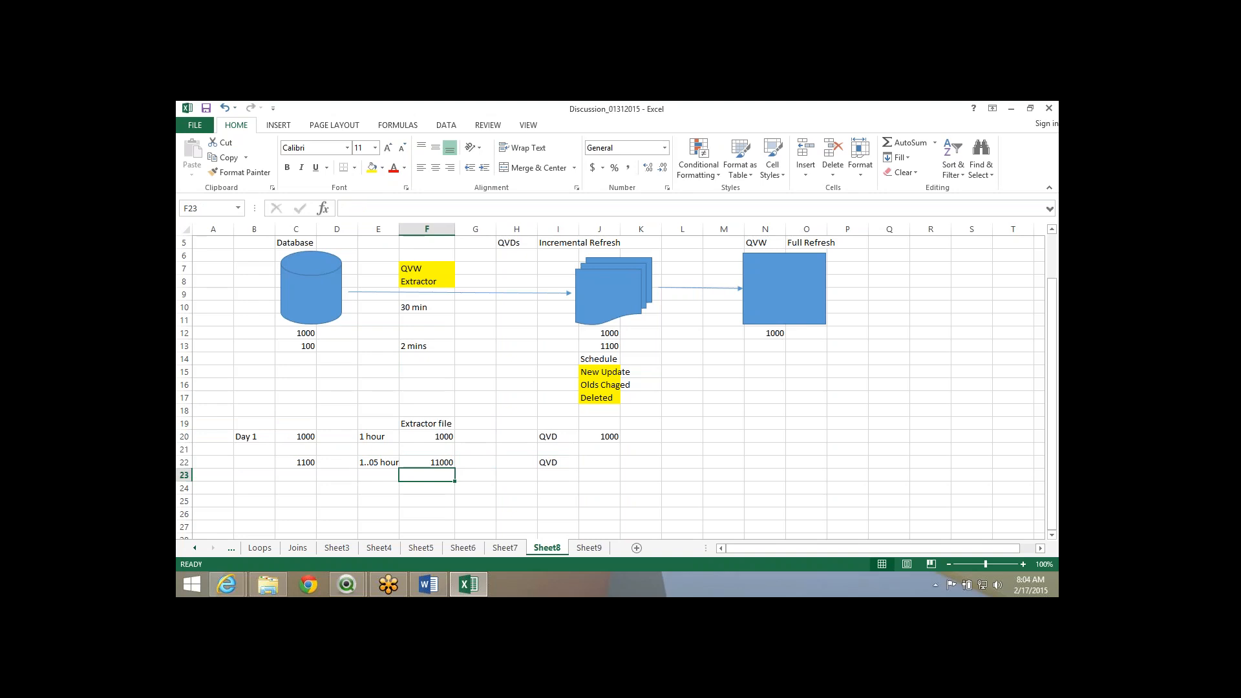
{"action": "left_click", "coordinate": [378, 462]}
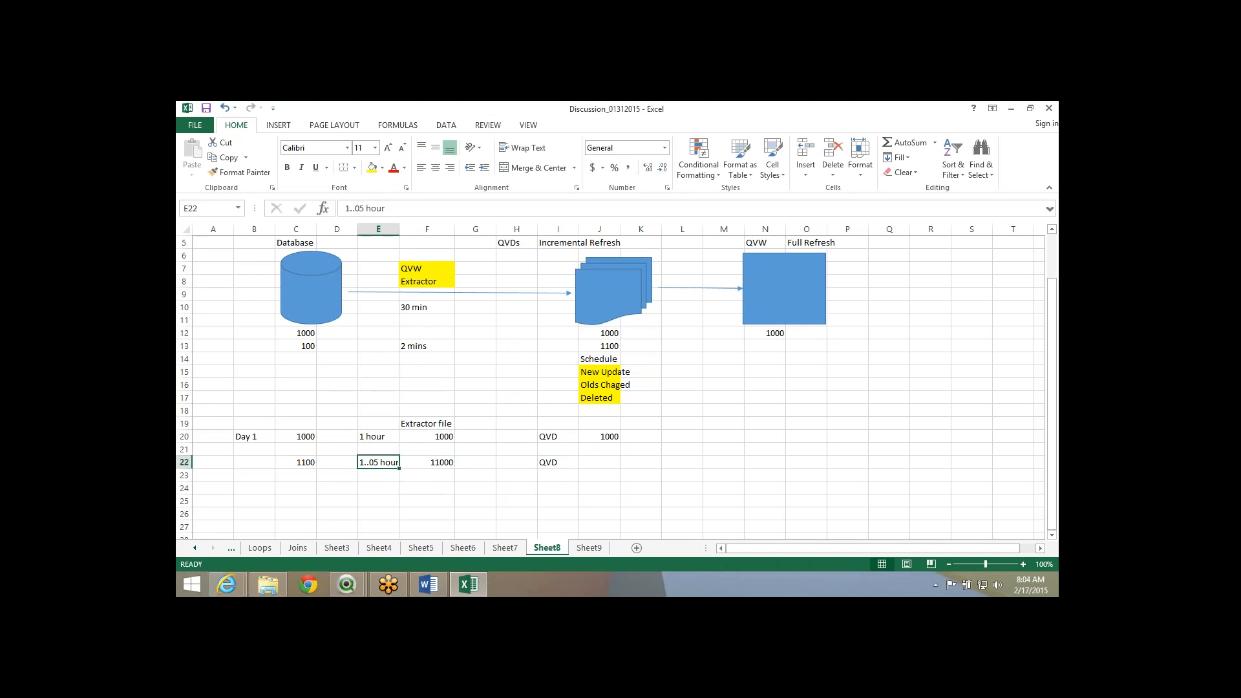
{"action": "key", "text": "shift+Left"}
{"action": "key", "text": "shift+Left"}
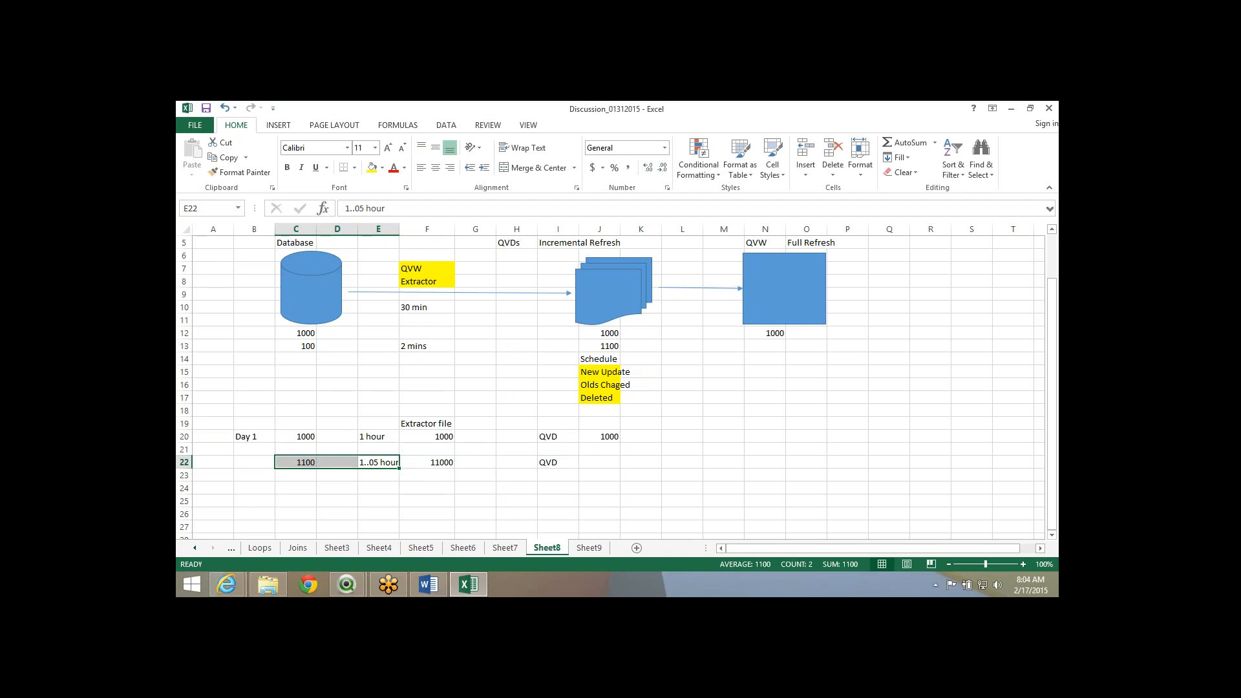
{"action": "left_click", "coordinate": [558, 423]}
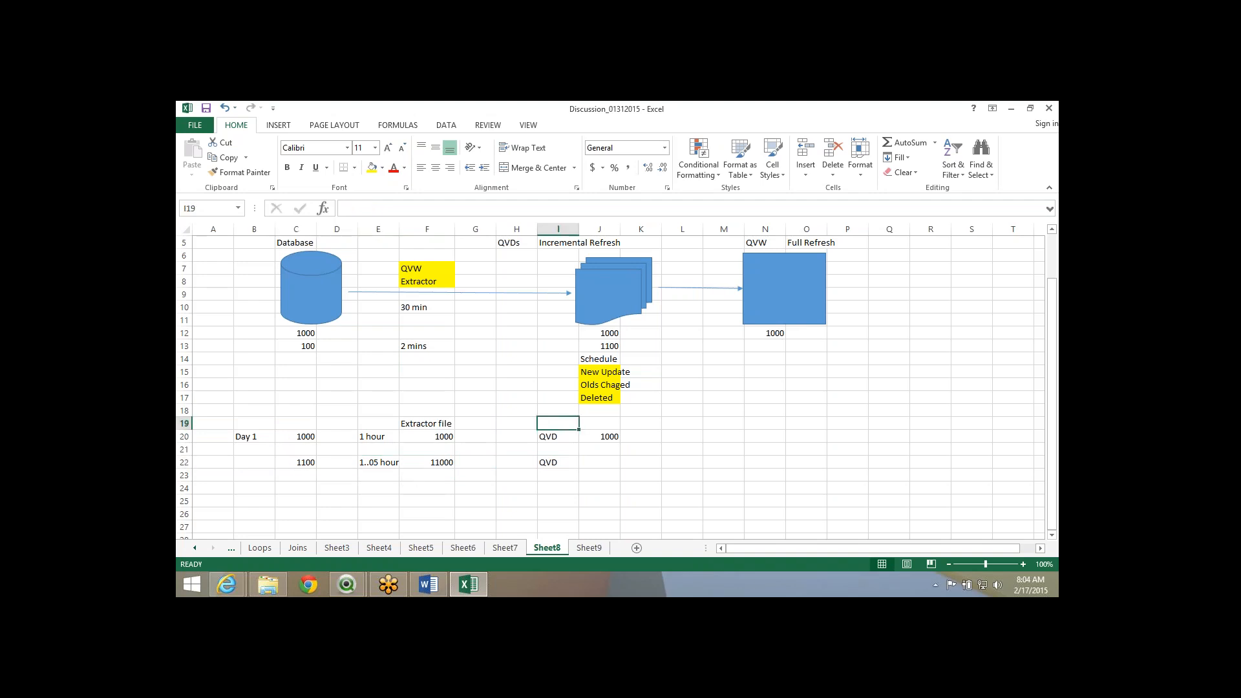
Clear the extraction time in E22 and the extractor file count in F22.
{"action": "left_click", "coordinate": [378, 462]}
{"action": "key", "text": "Delete"}
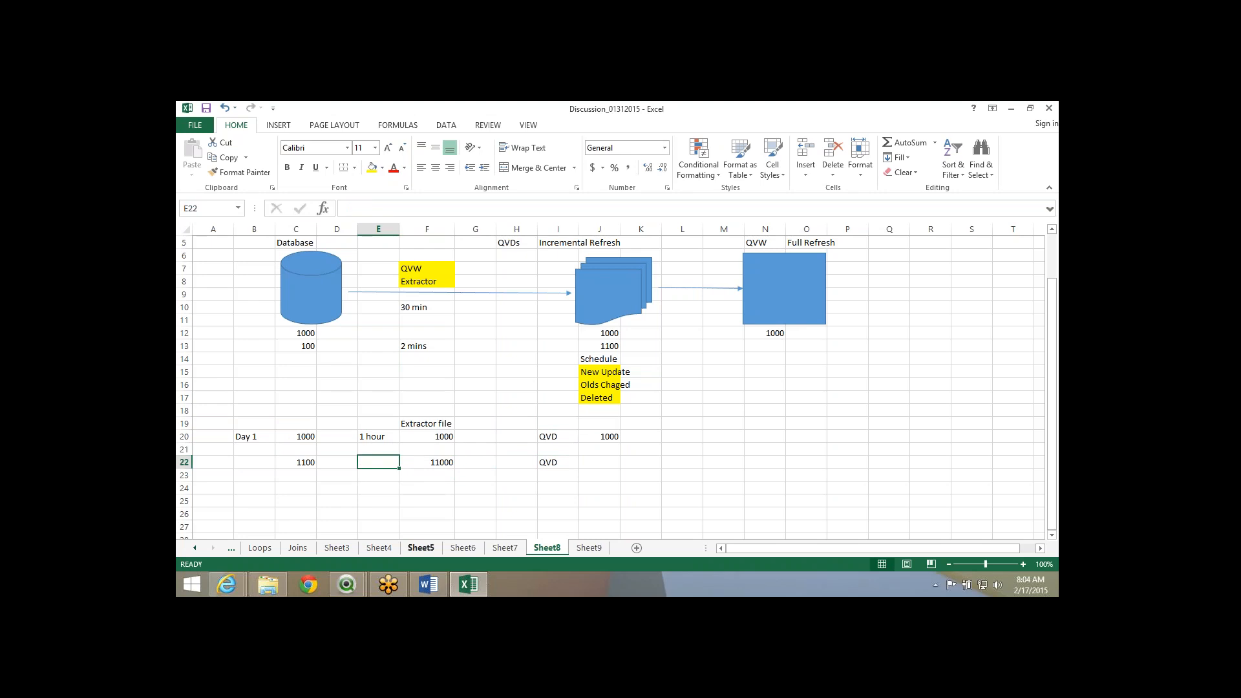
{"action": "left_click_drag", "start_coordinate": [378, 462], "coordinate": [426, 462]}
{"action": "key", "text": "Delete"}
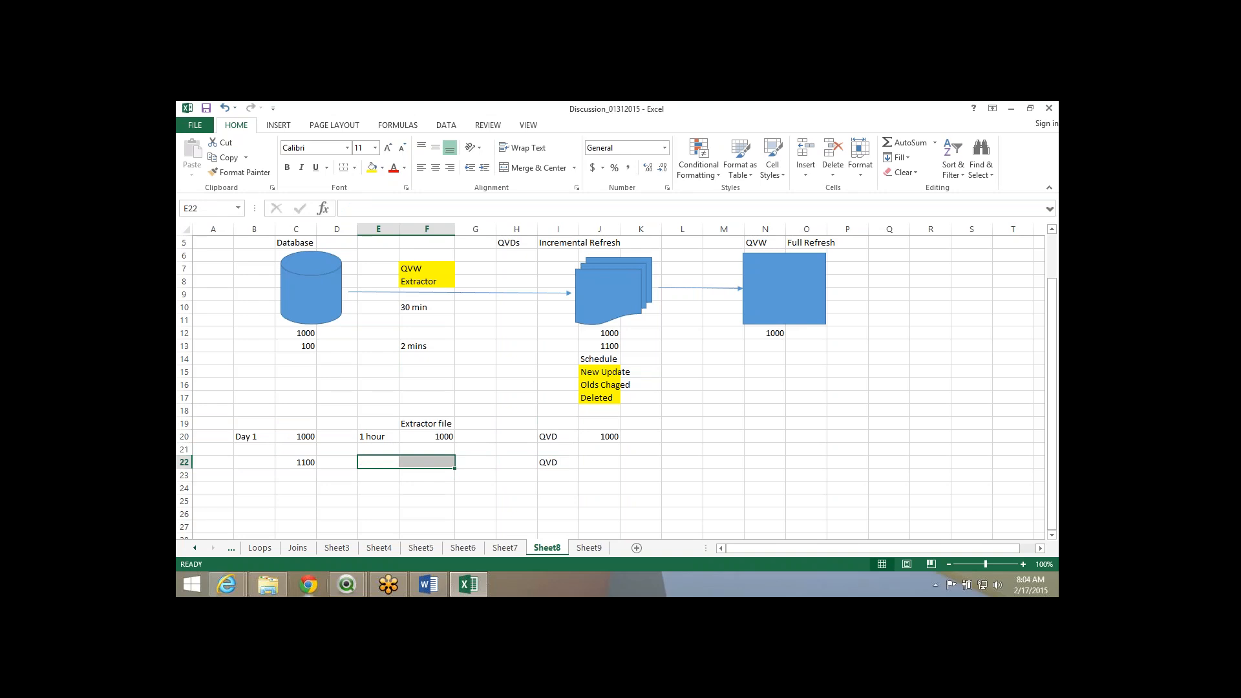
Enter 5 minutes in E22 as the extraction time and 100 in F22 as the extractor file record count.
{"action": "left_click", "coordinate": [295, 475]}
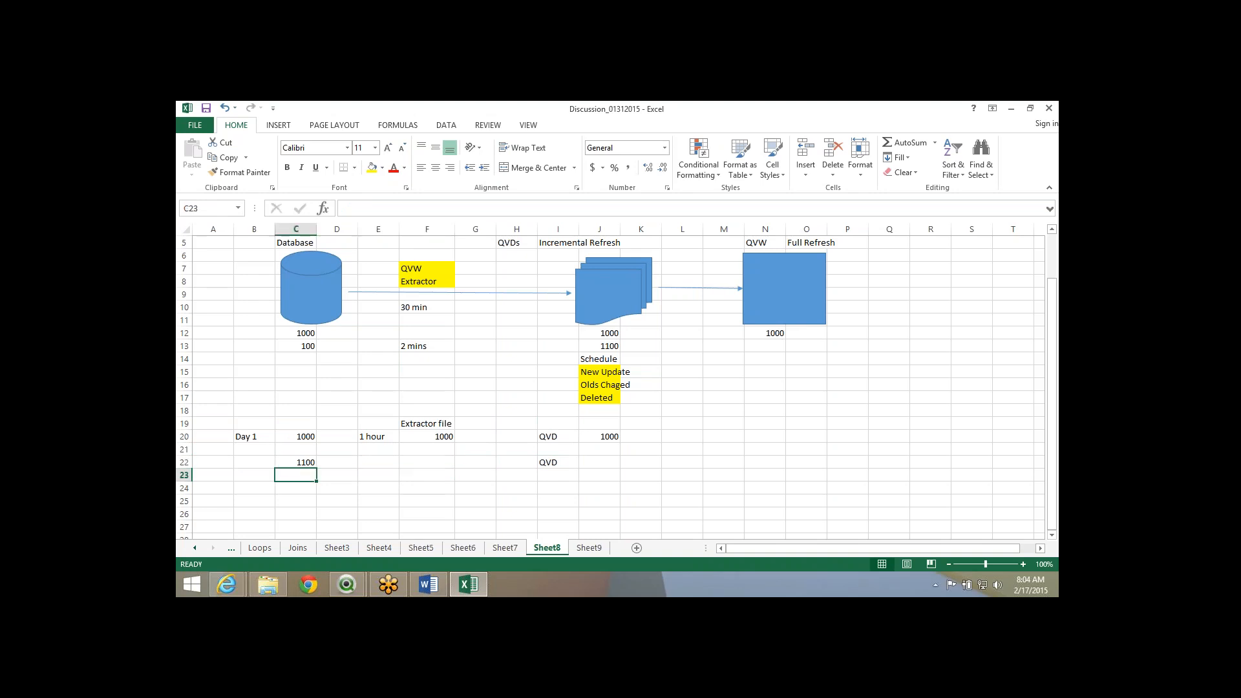
{"action": "left_click", "coordinate": [426, 423]}
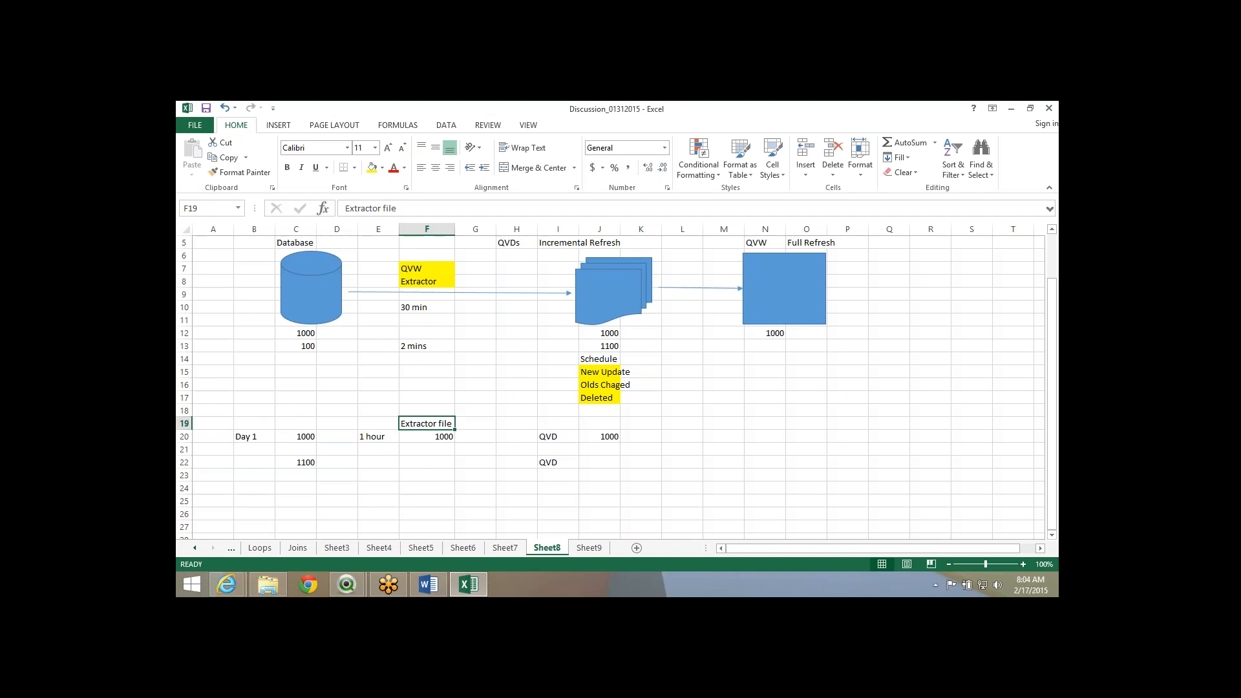
{"action": "left_click_drag", "start_coordinate": [295, 462], "coordinate": [336, 474]}
{"action": "left_click", "coordinate": [378, 462]}
{"action": "type", "text": "5"}
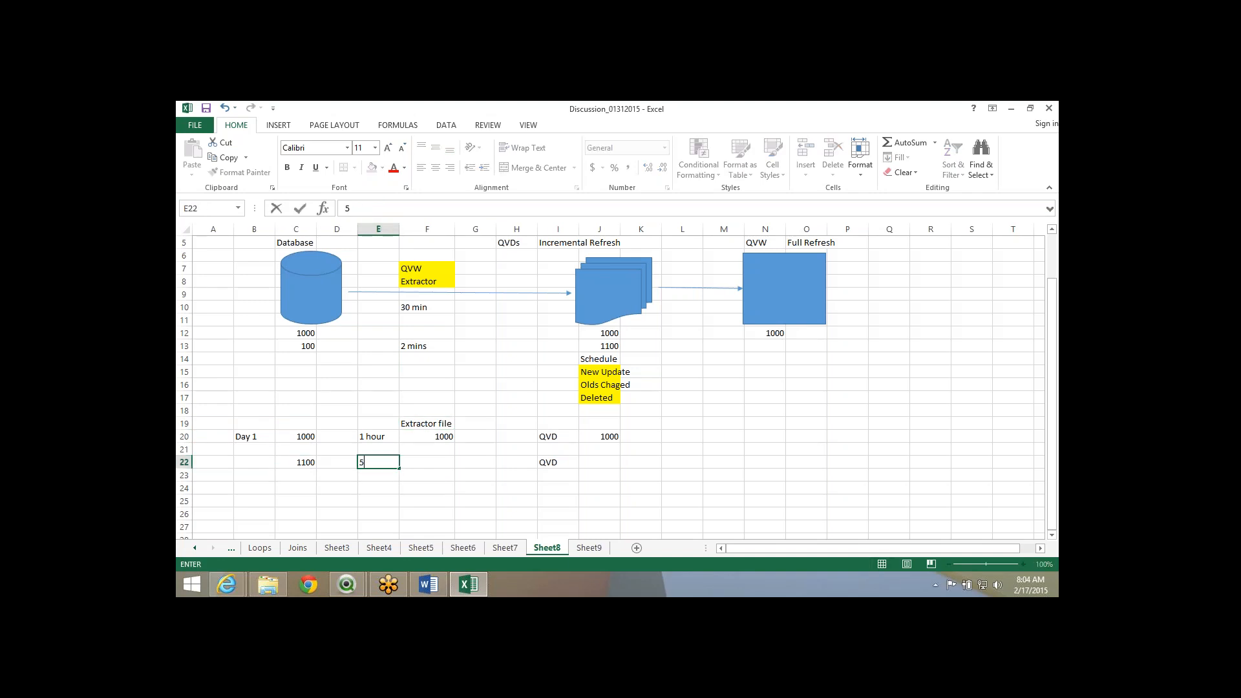
{"action": "type", "text": " minutes"}
{"action": "key", "text": "Tab"}
{"action": "type", "text": "1000"}
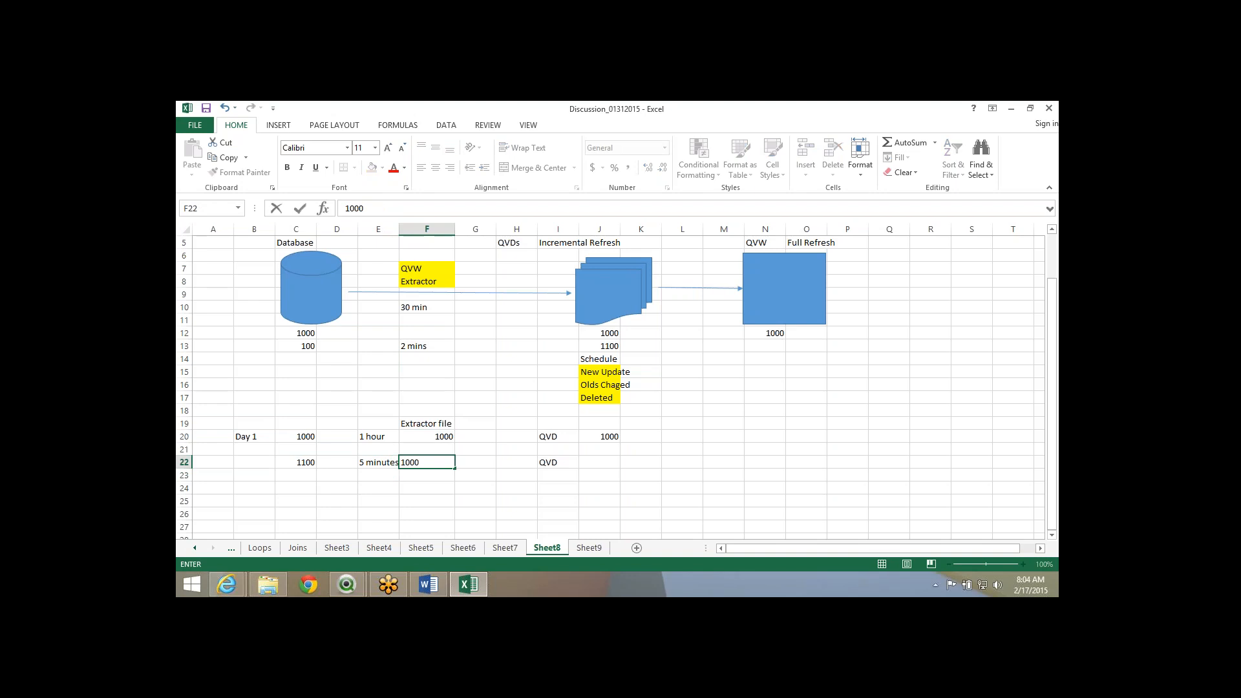
{"action": "key", "text": "BackSpace"}
{"action": "key", "text": "Return"}
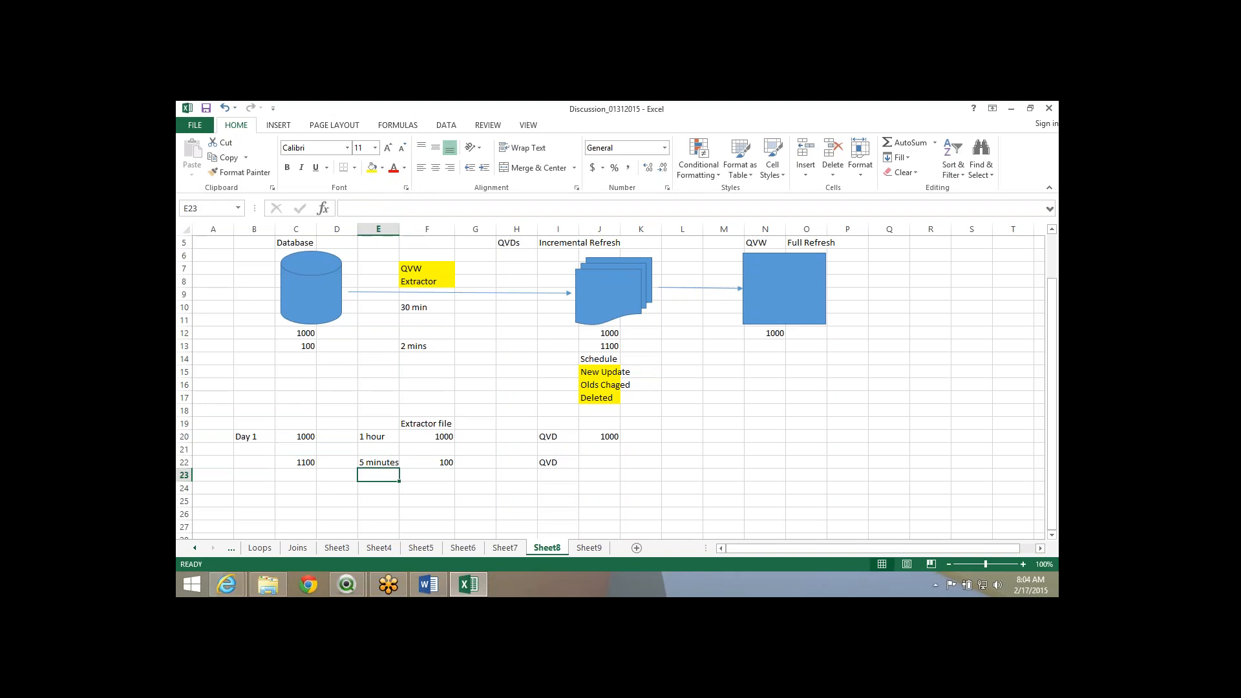
Enter 1000 in G22 and merge and center the Extractor file heading across F19:G19.
{"action": "left_click", "coordinate": [426, 462]}
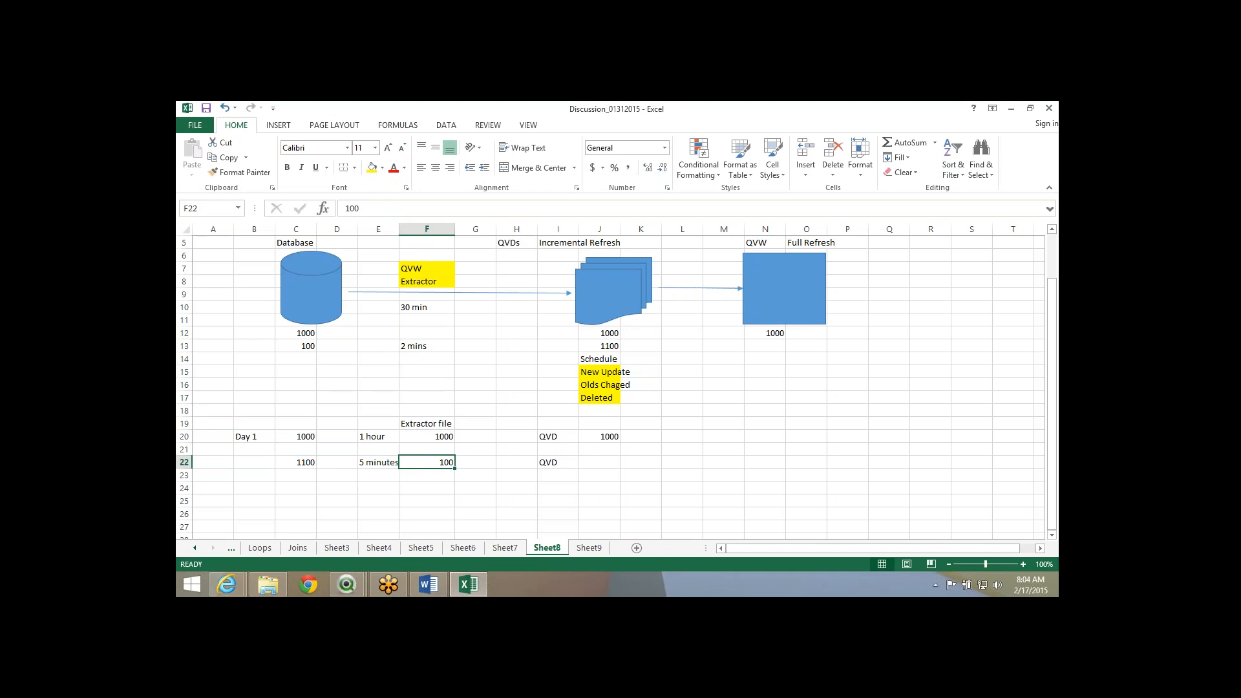
{"action": "left_click", "coordinate": [599, 436]}
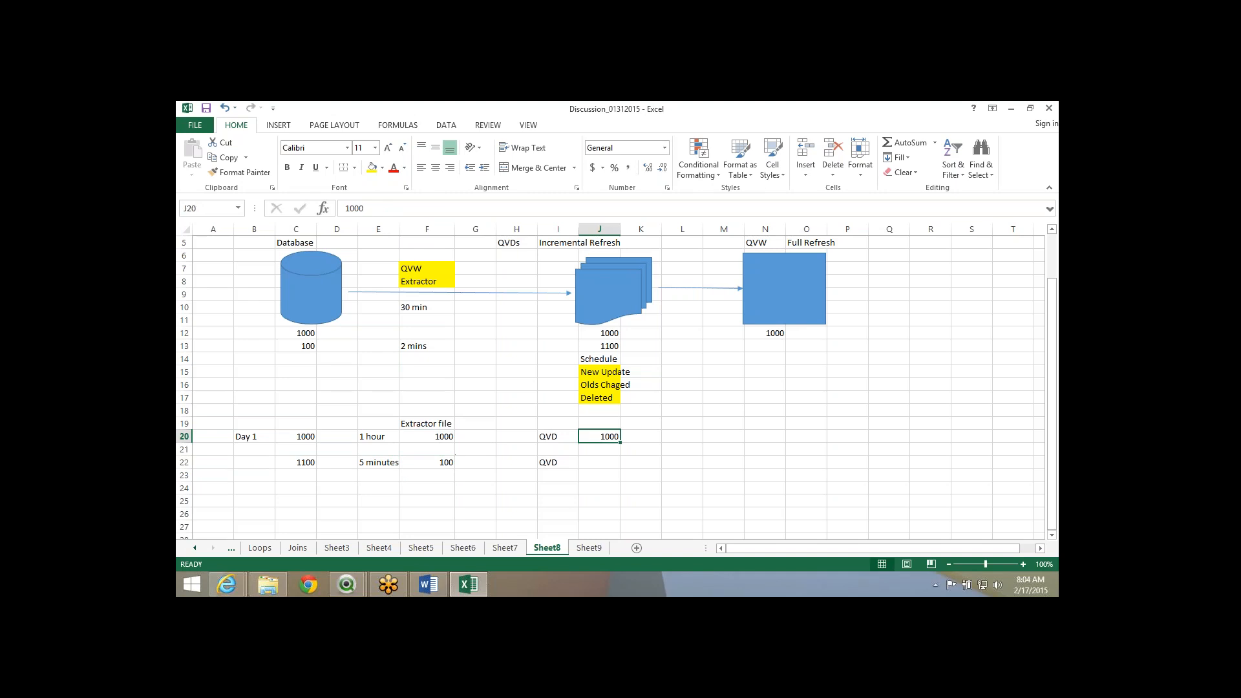
{"action": "left_click_drag", "start_coordinate": [558, 437], "coordinate": [598, 436]}
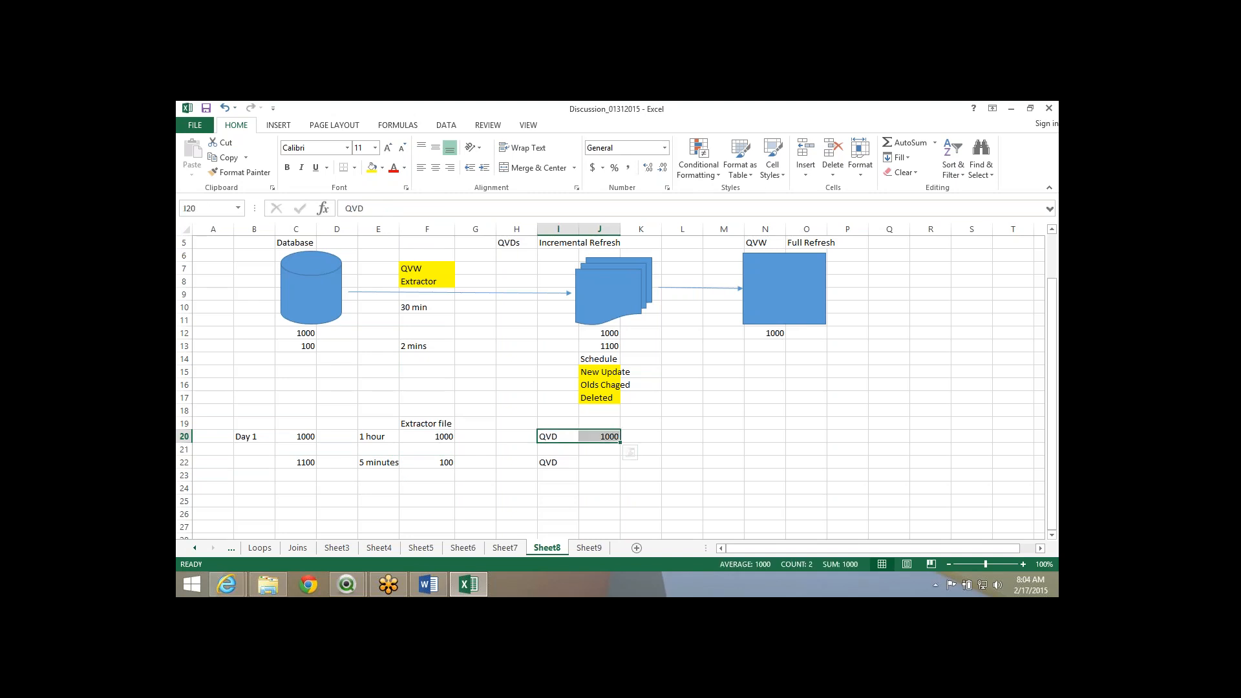
{"action": "left_click", "coordinate": [475, 462]}
{"action": "type", "text": "1000"}
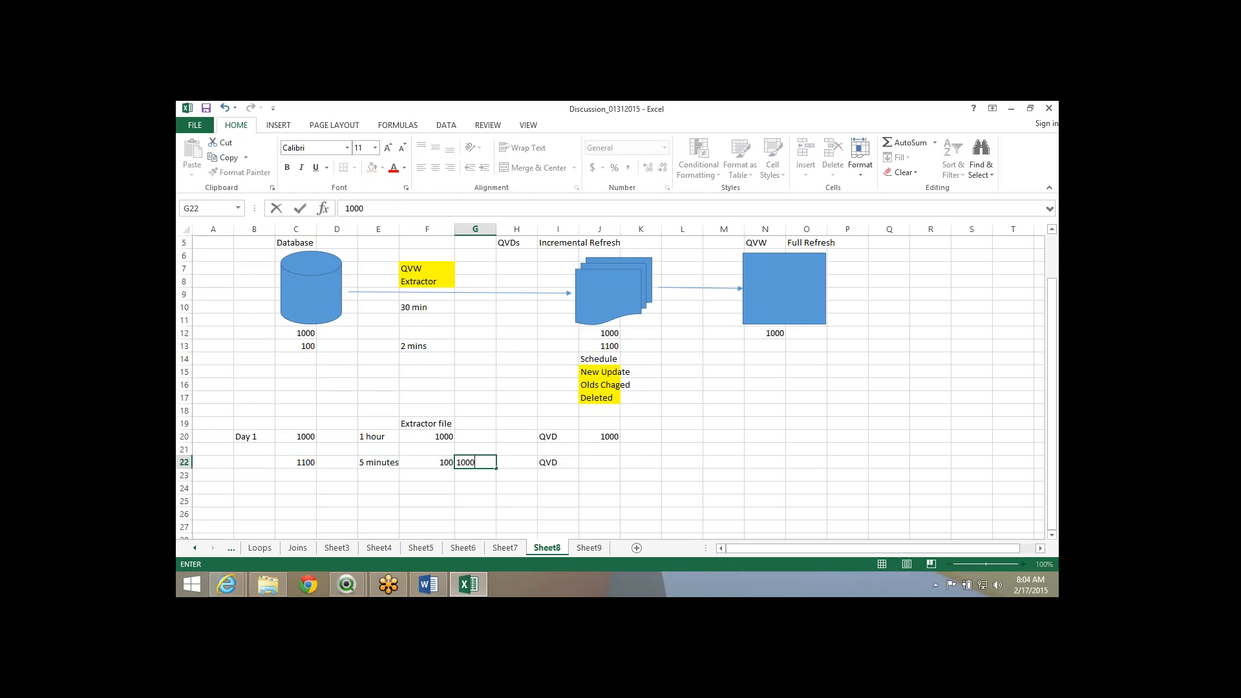
{"action": "key", "text": "Return"}
{"action": "left_click_drag", "start_coordinate": [474, 462], "coordinate": [475, 423]}
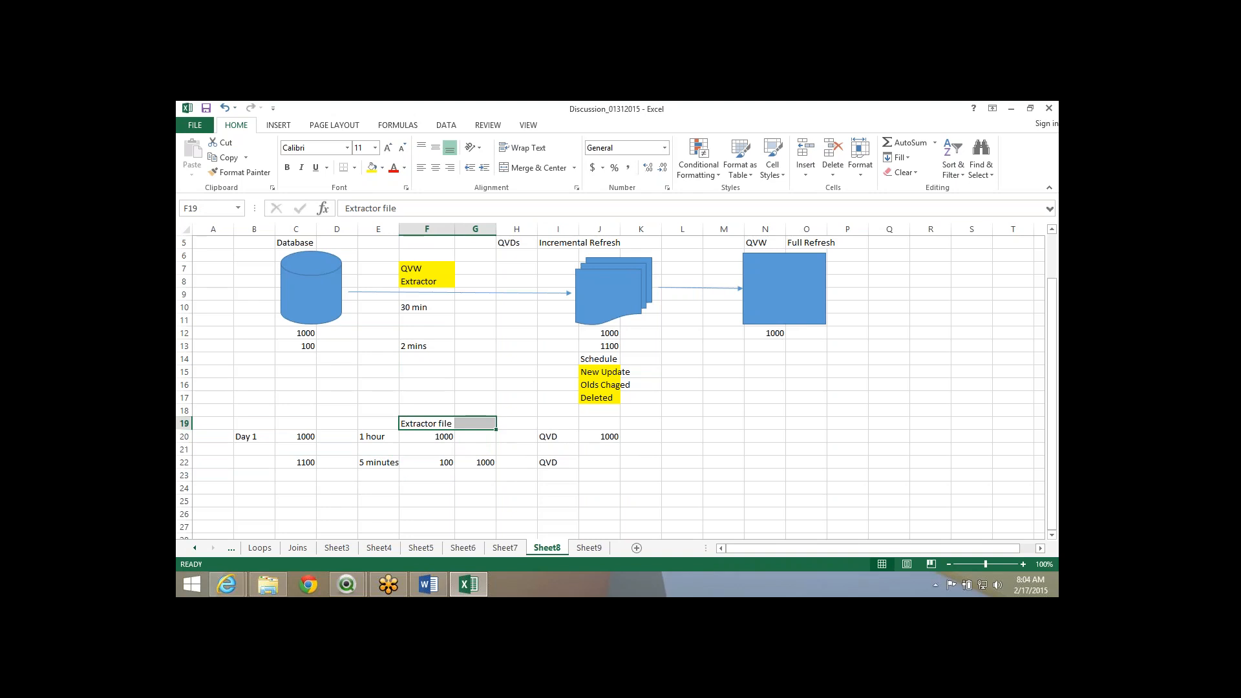
{"action": "left_click", "coordinate": [537, 167]}
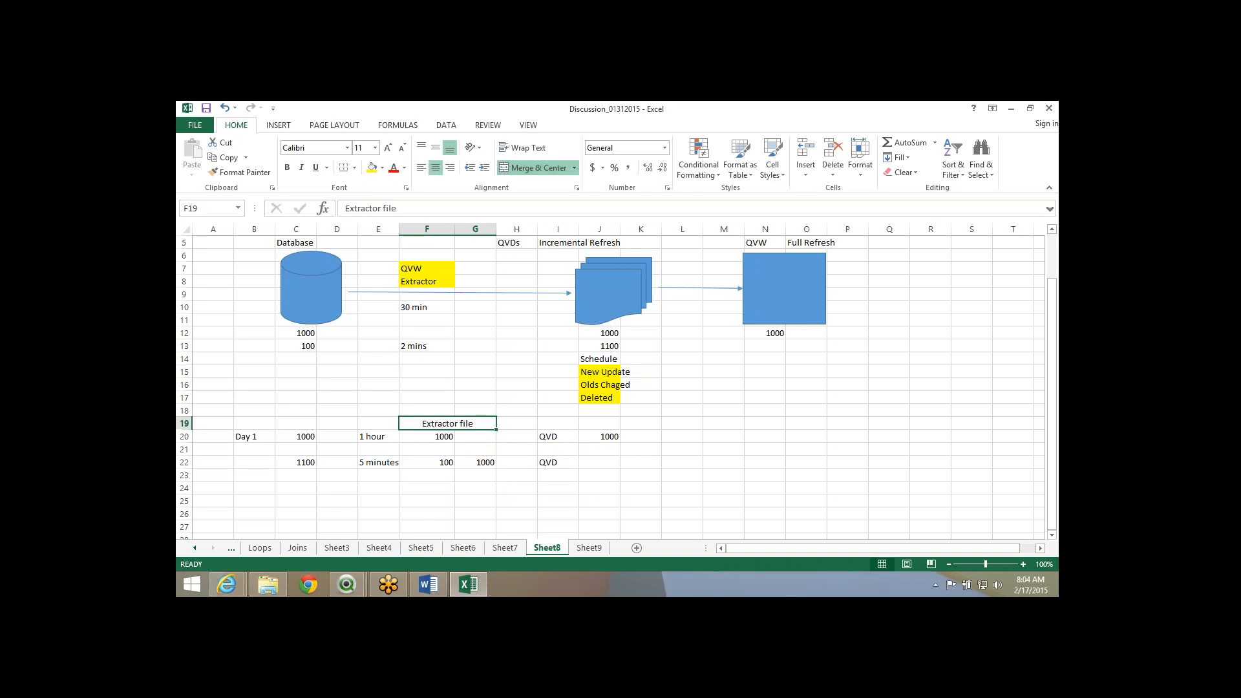
Fill C22:F22, from the database count to the extracted record count, with yellow.
{"action": "left_click", "coordinate": [427, 462]}
{"action": "left_click_drag", "start_coordinate": [427, 462], "coordinate": [297, 463]}
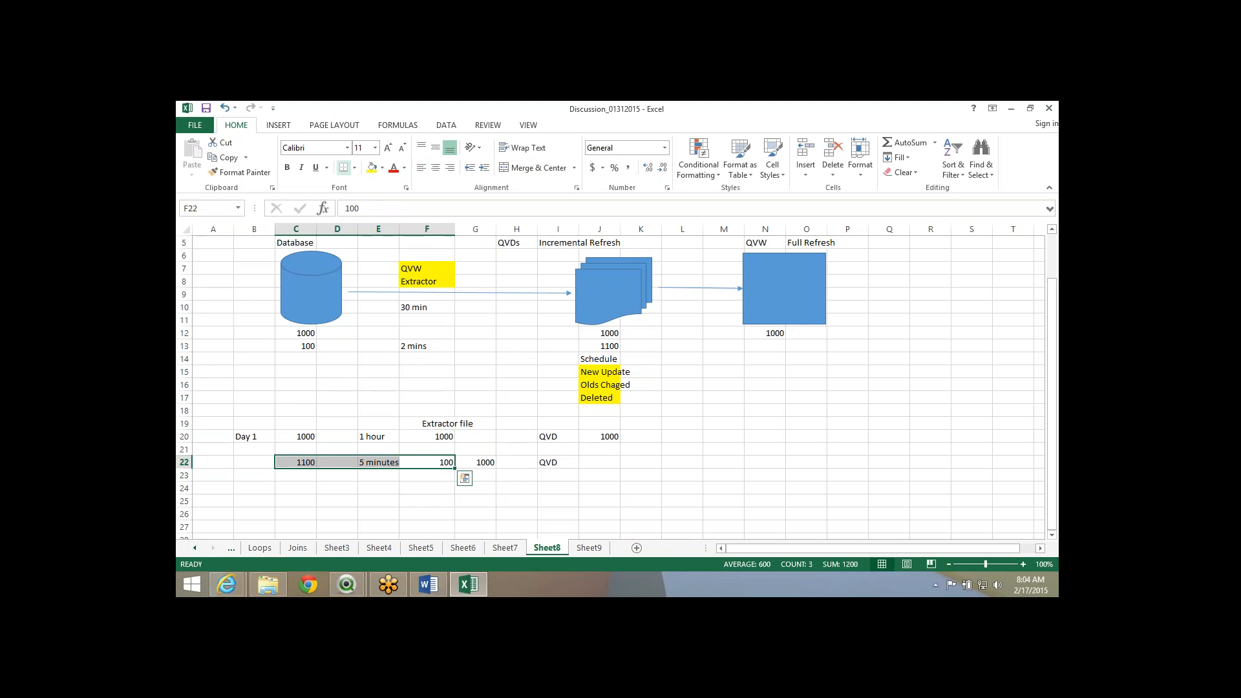
{"action": "left_click", "coordinate": [372, 167]}
Fill G22 and the Day 1 QVD count in J20 with the same light blue.
{"action": "left_click", "coordinate": [478, 462]}
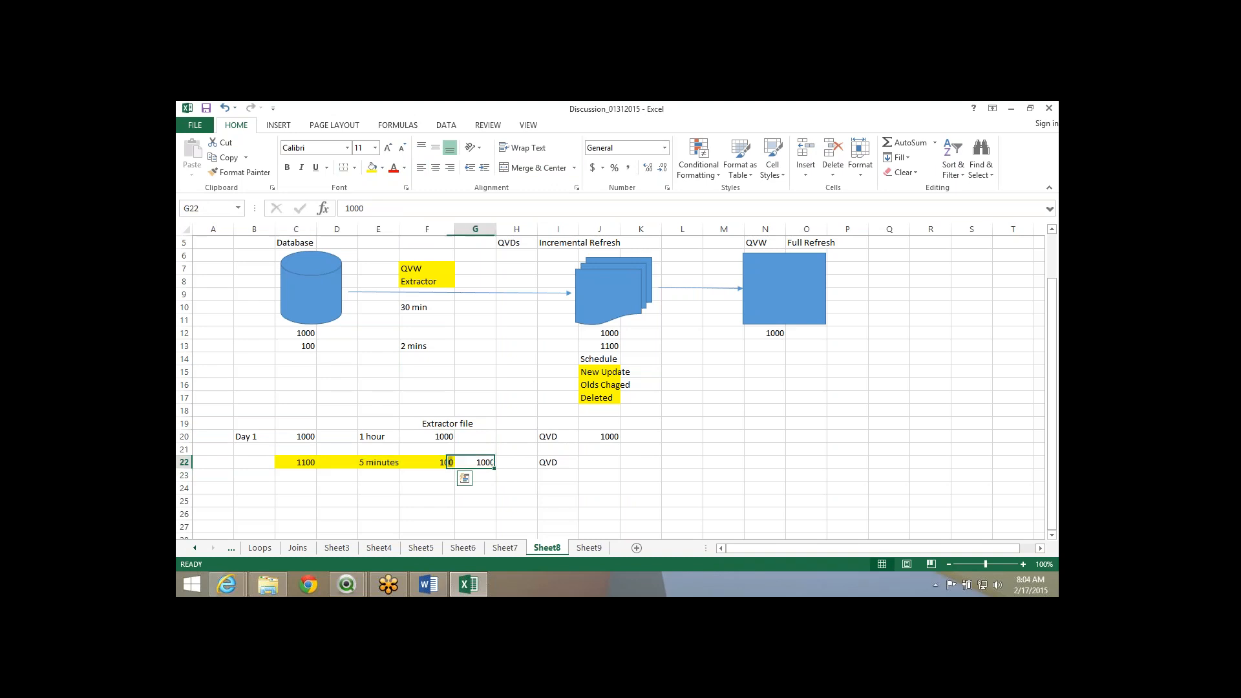
{"action": "left_click", "coordinate": [382, 168]}
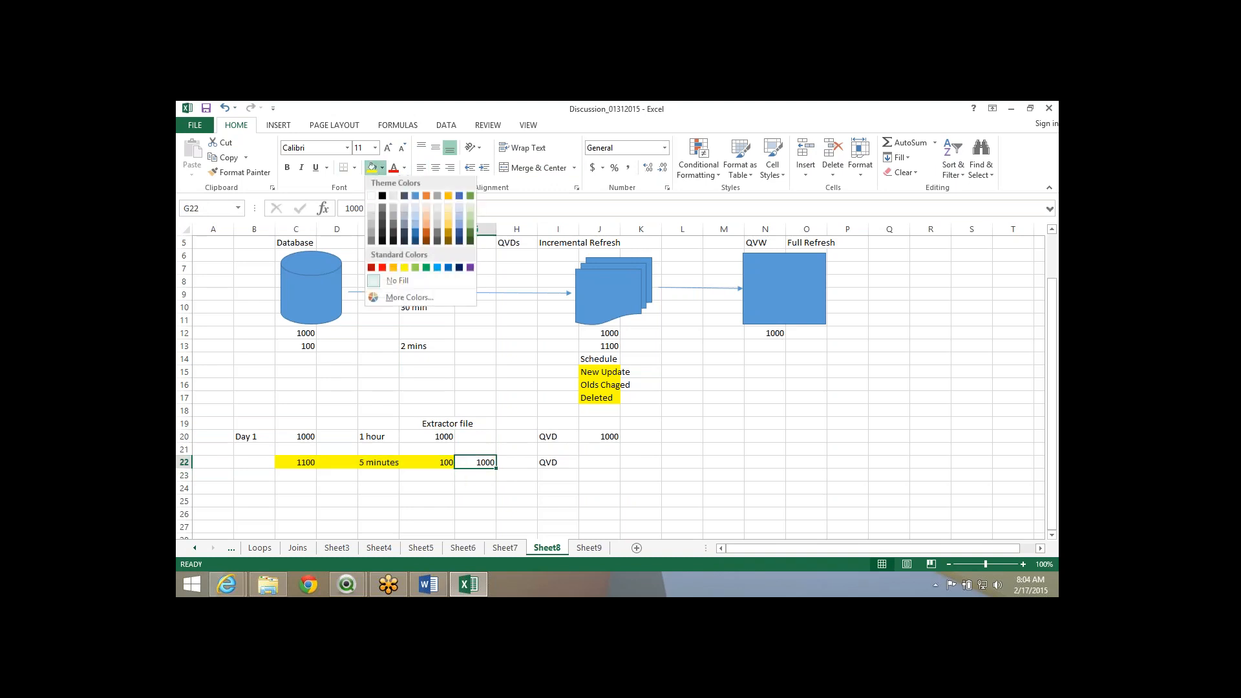
{"action": "left_click", "coordinate": [415, 218]}
{"action": "left_click", "coordinate": [599, 436]}
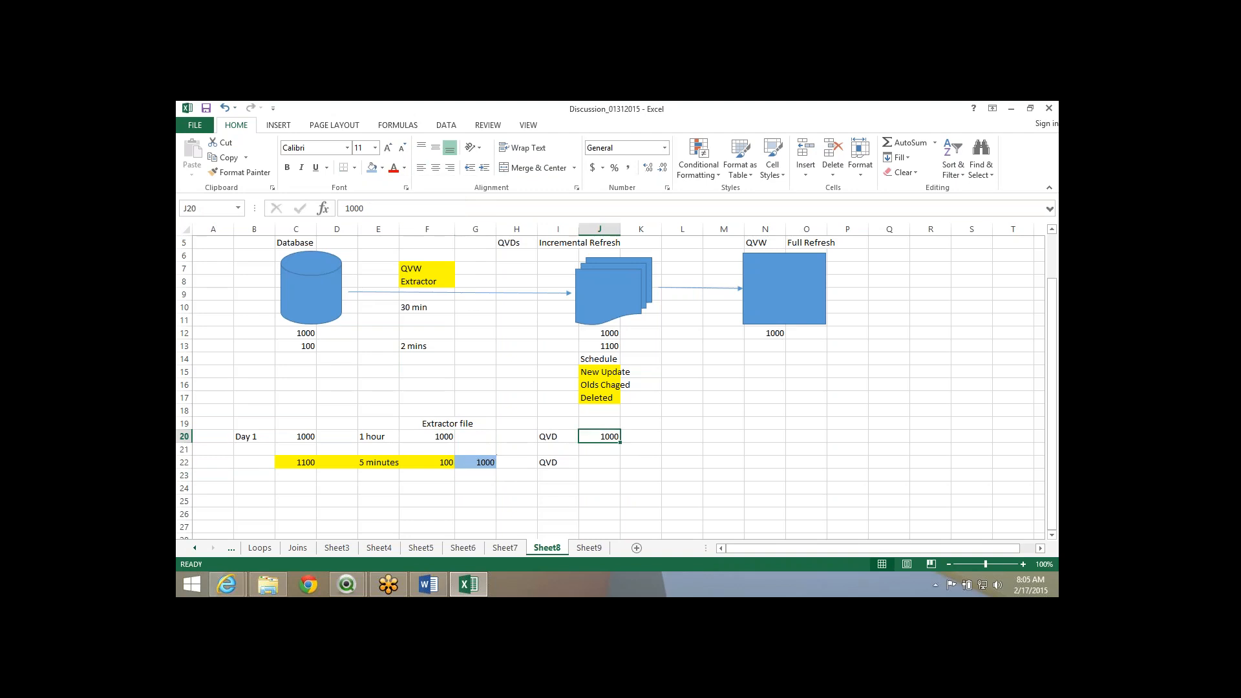
{"action": "left_click", "coordinate": [372, 168]}
Enter 1100 in J22 as the QVD record count for the second example row.
{"action": "left_click", "coordinate": [598, 462]}
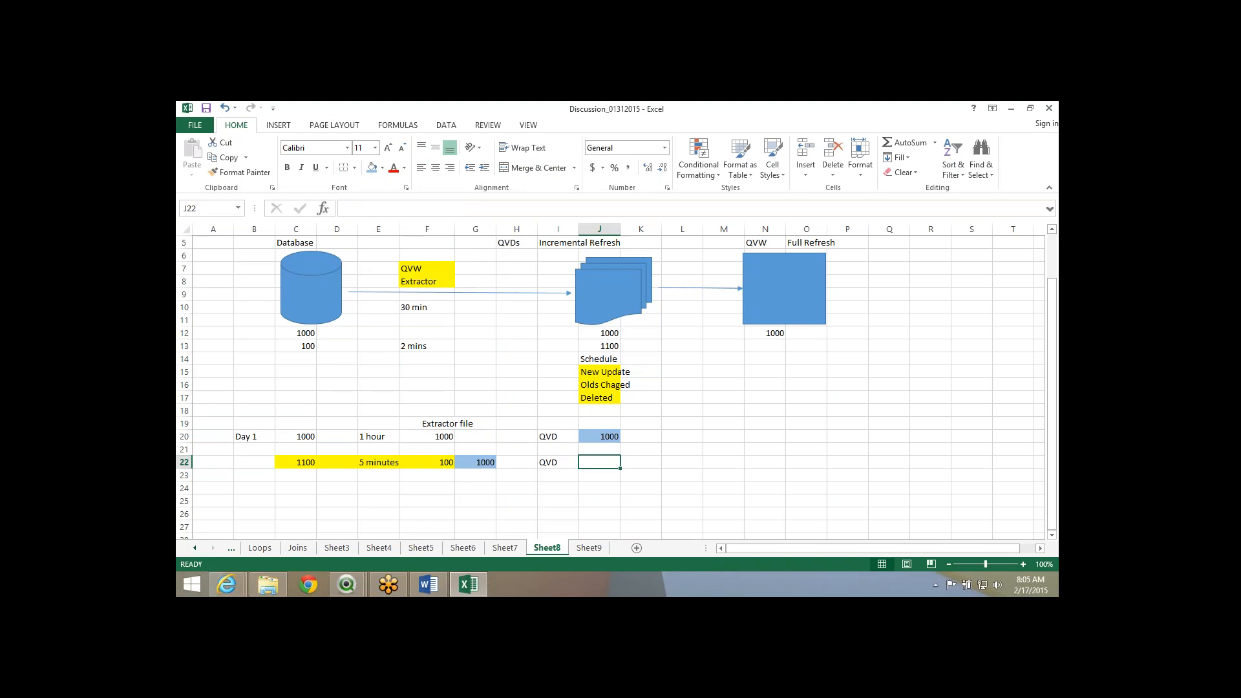
{"action": "mouse_move", "coordinate": [475, 461]}
{"action": "left_mouse_down"}
{"action": "mouse_move", "coordinate": [427, 462]}
{"action": "mouse_move", "coordinate": [475, 462]}
{"action": "left_mouse_up"}
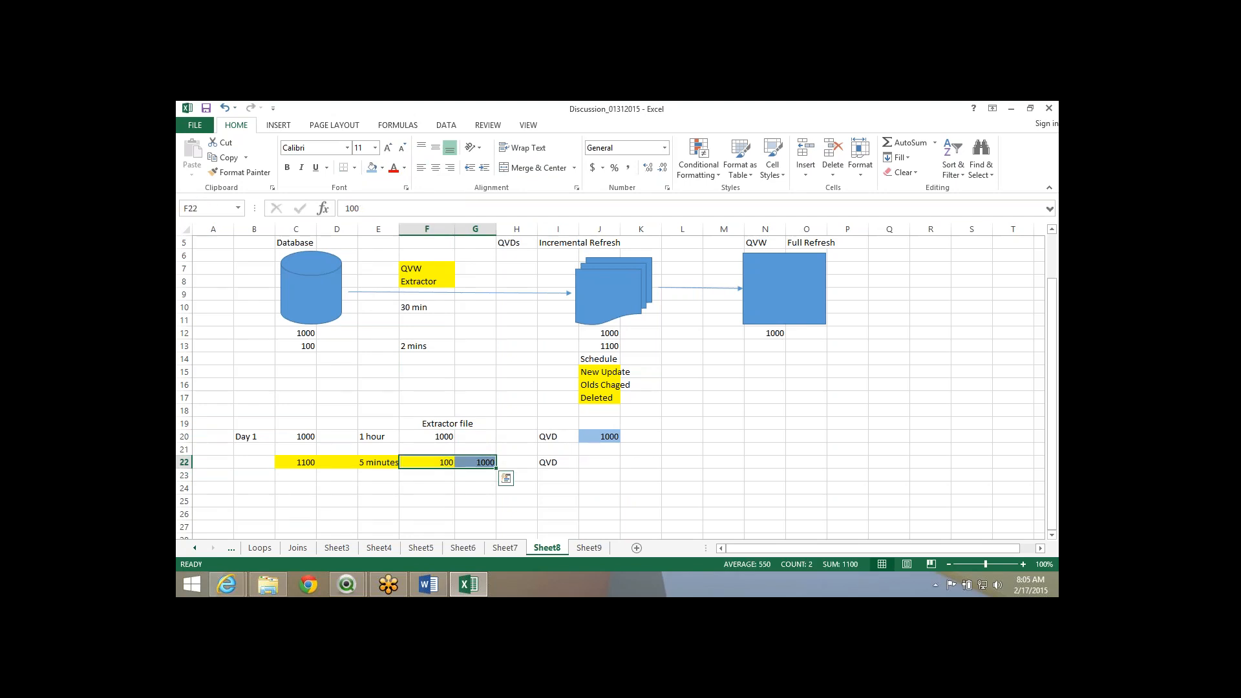
{"action": "left_click", "coordinate": [599, 462]}
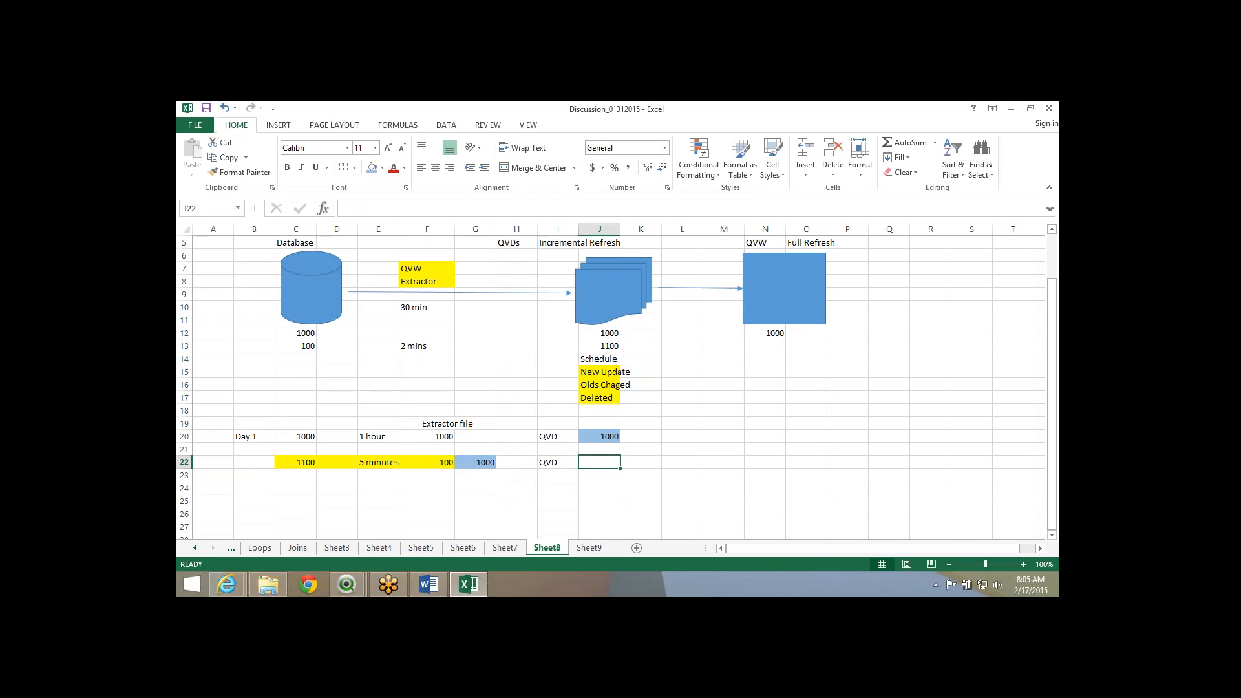
{"action": "type", "text": "1100"}
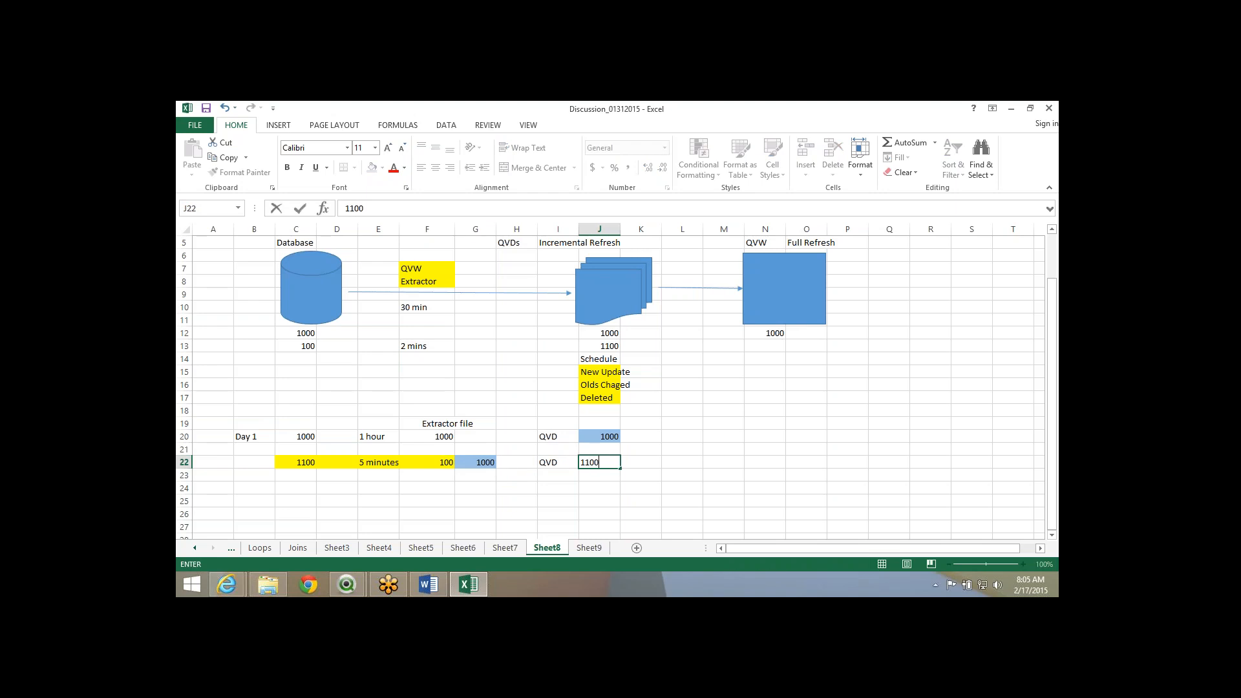
{"action": "key", "text": "Return"}
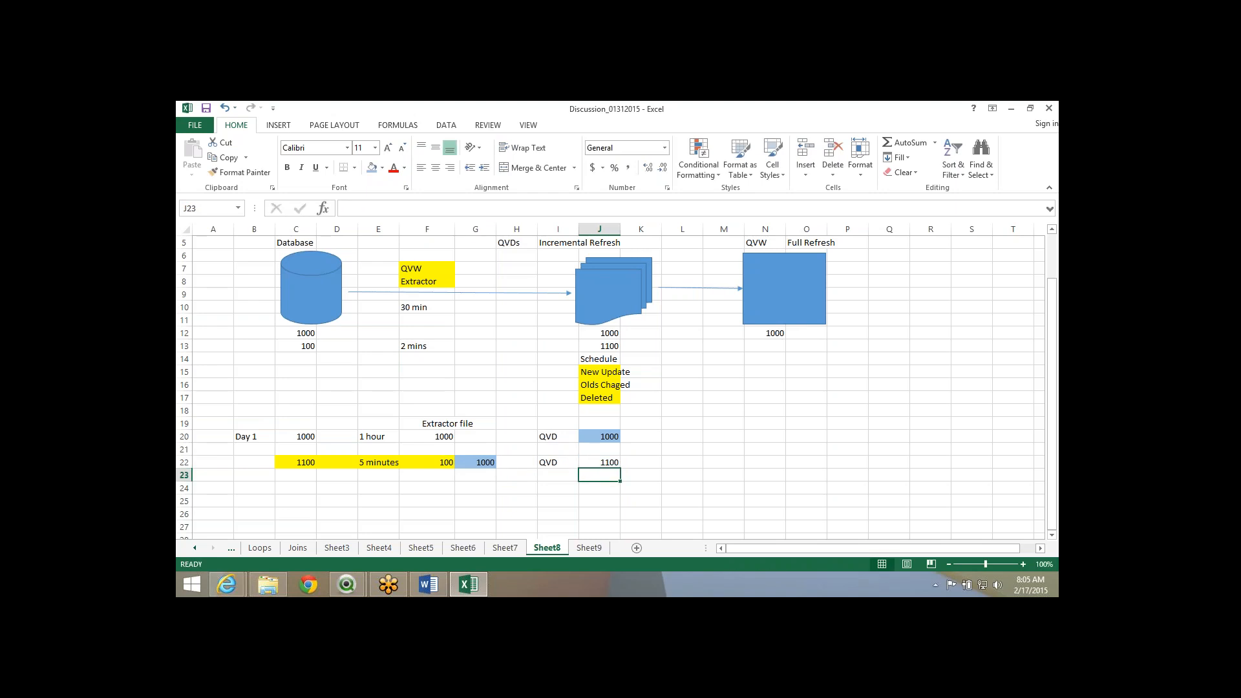
Examine how the row 22 extractor counts and the Day 1 QVD count in J20 relate to the QVD entry in I22:J22.
{"action": "left_click_drag", "start_coordinate": [558, 462], "coordinate": [599, 462]}
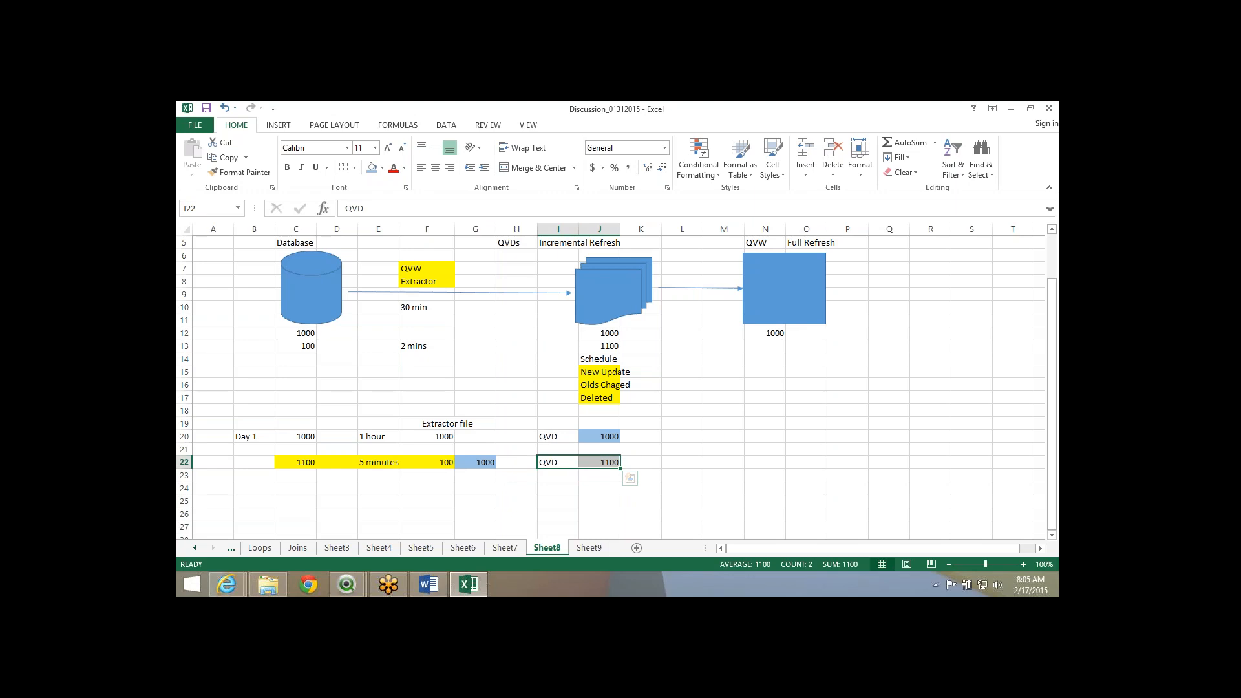
{"action": "key", "text": "Left"}
{"action": "key", "text": "Left"}
{"action": "key", "text": "Left"}
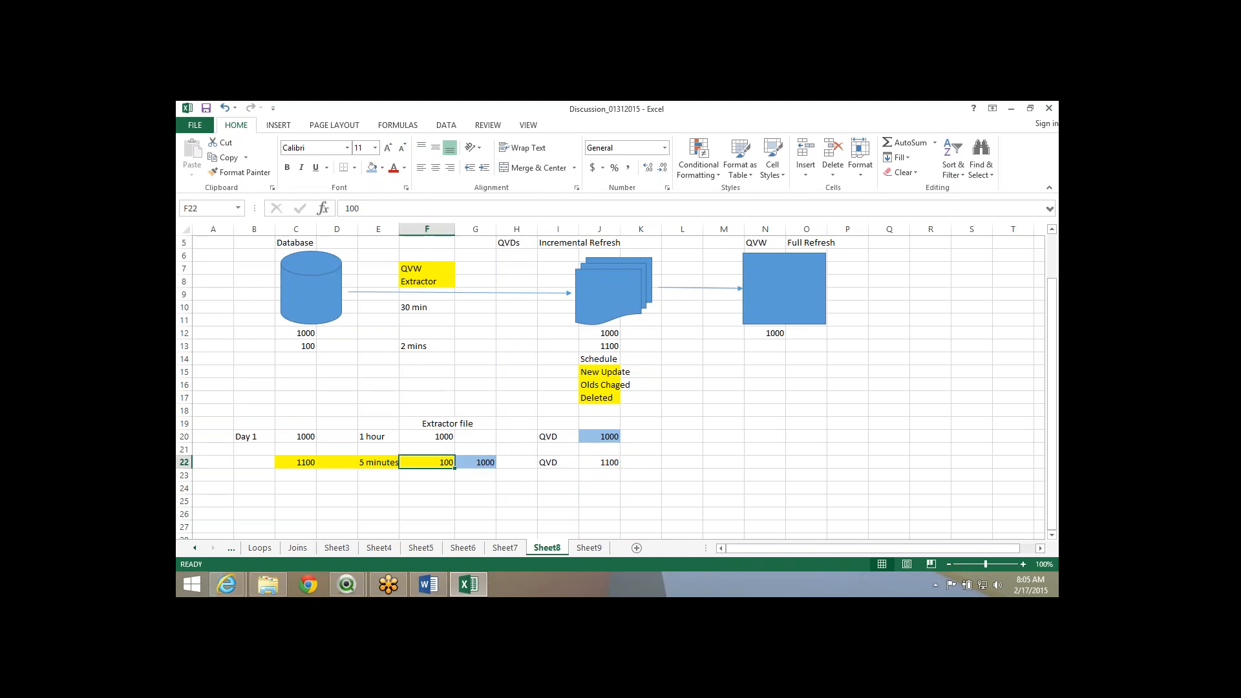
{"action": "left_click", "coordinate": [599, 436]}
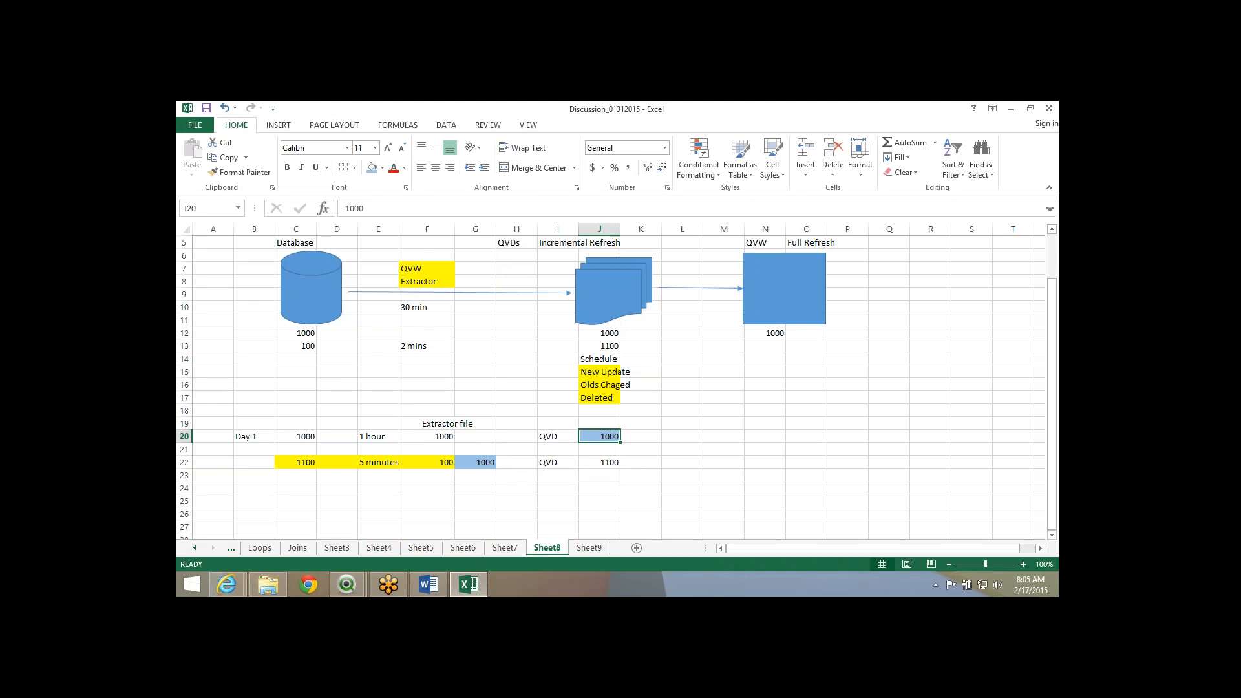
{"action": "key", "text": "BackSpace"}
{"action": "key", "text": "Escape"}
{"action": "left_click", "coordinate": [557, 436]}
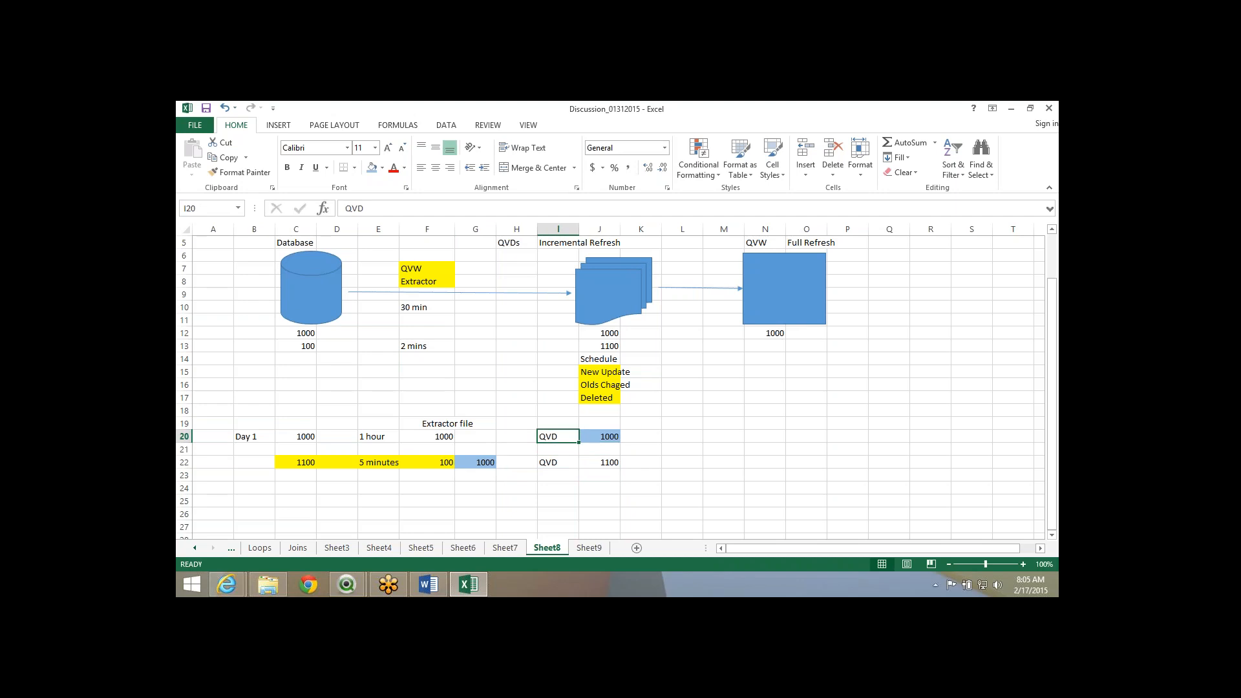
{"action": "left_click_drag", "start_coordinate": [442, 462], "coordinate": [303, 462]}
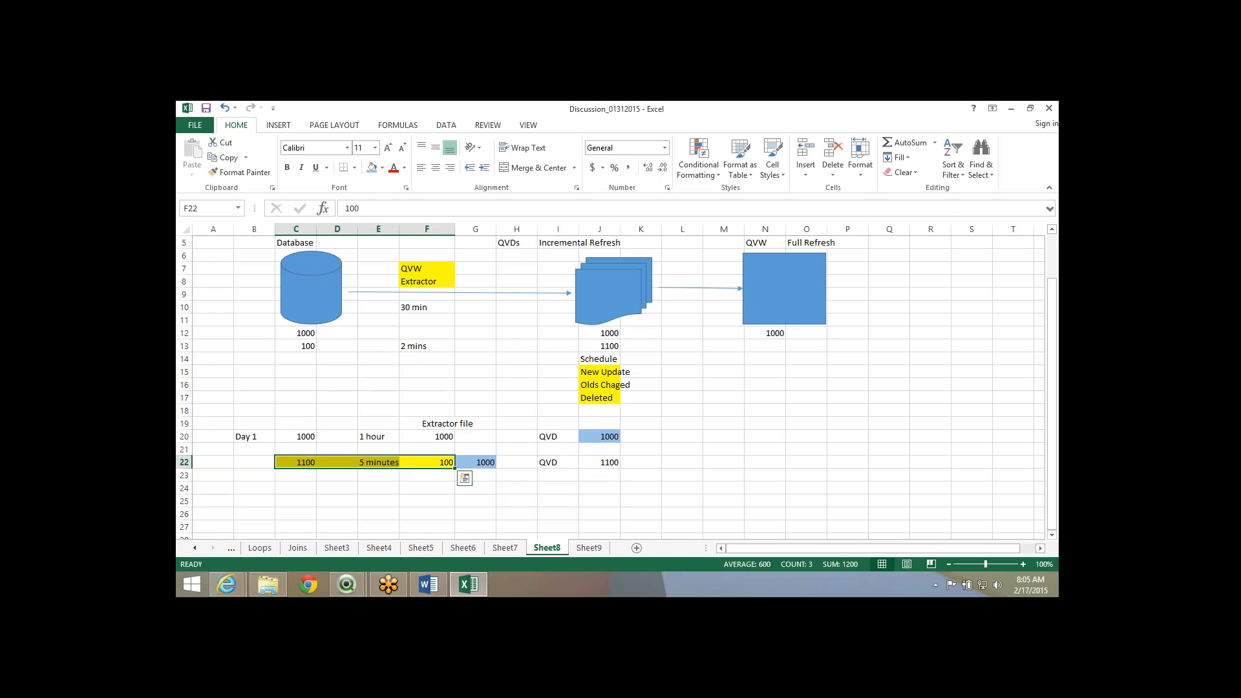
{"action": "left_click", "coordinate": [475, 462]}
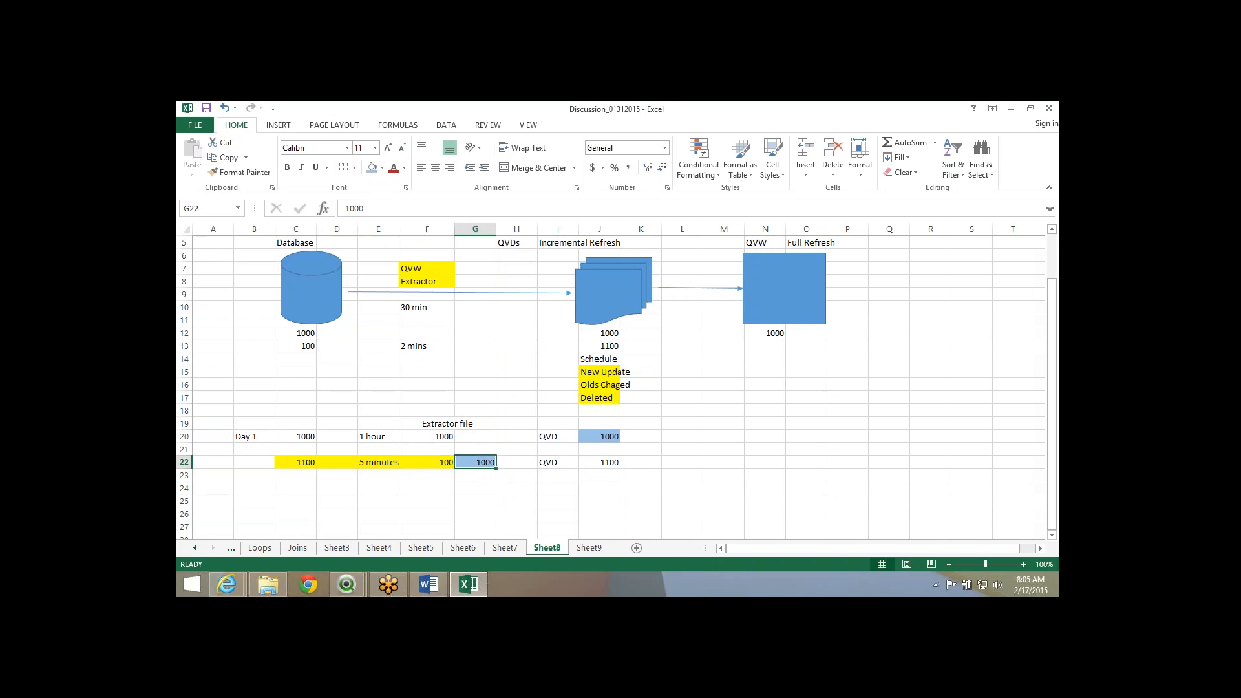
{"action": "left_click_drag", "start_coordinate": [433, 462], "coordinate": [474, 462]}
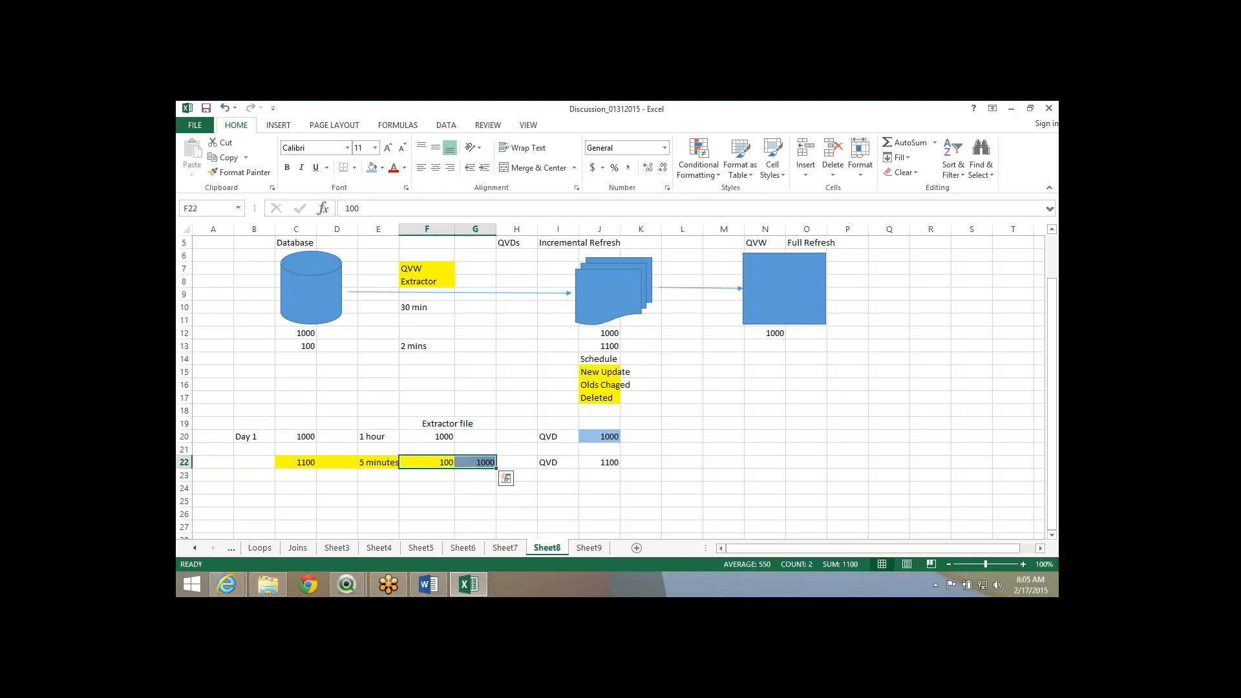
{"action": "key", "text": "BackSpace"}
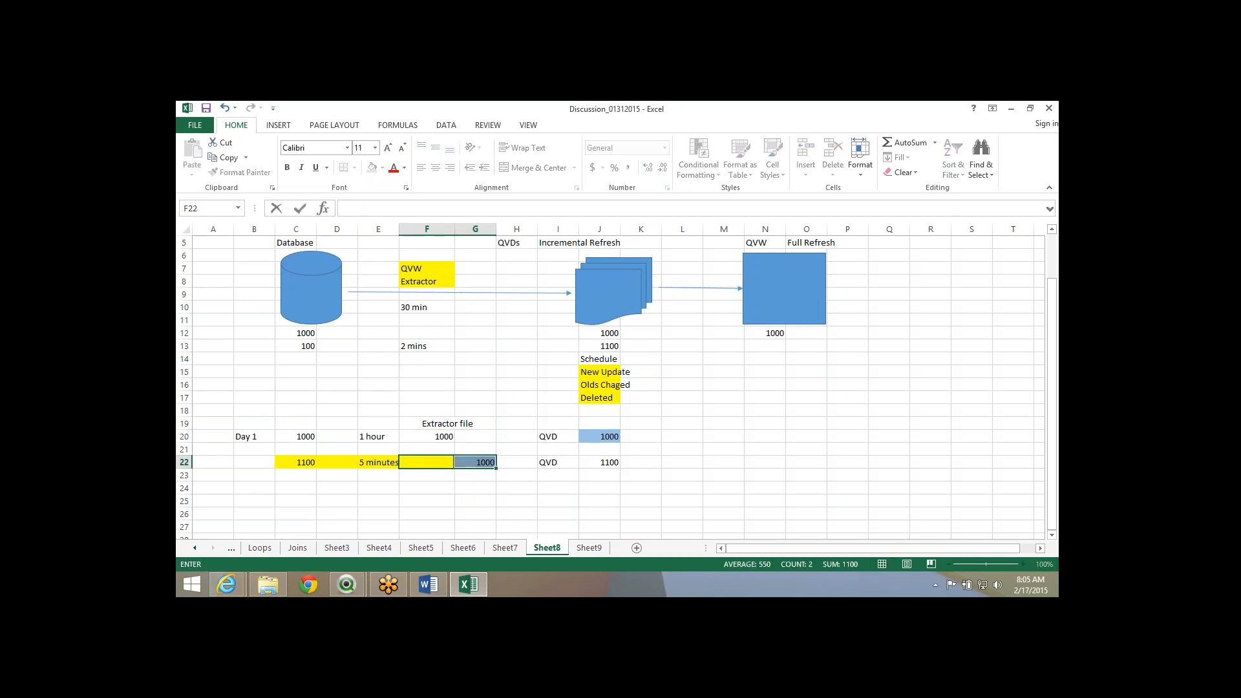
{"action": "key", "text": "Escape"}
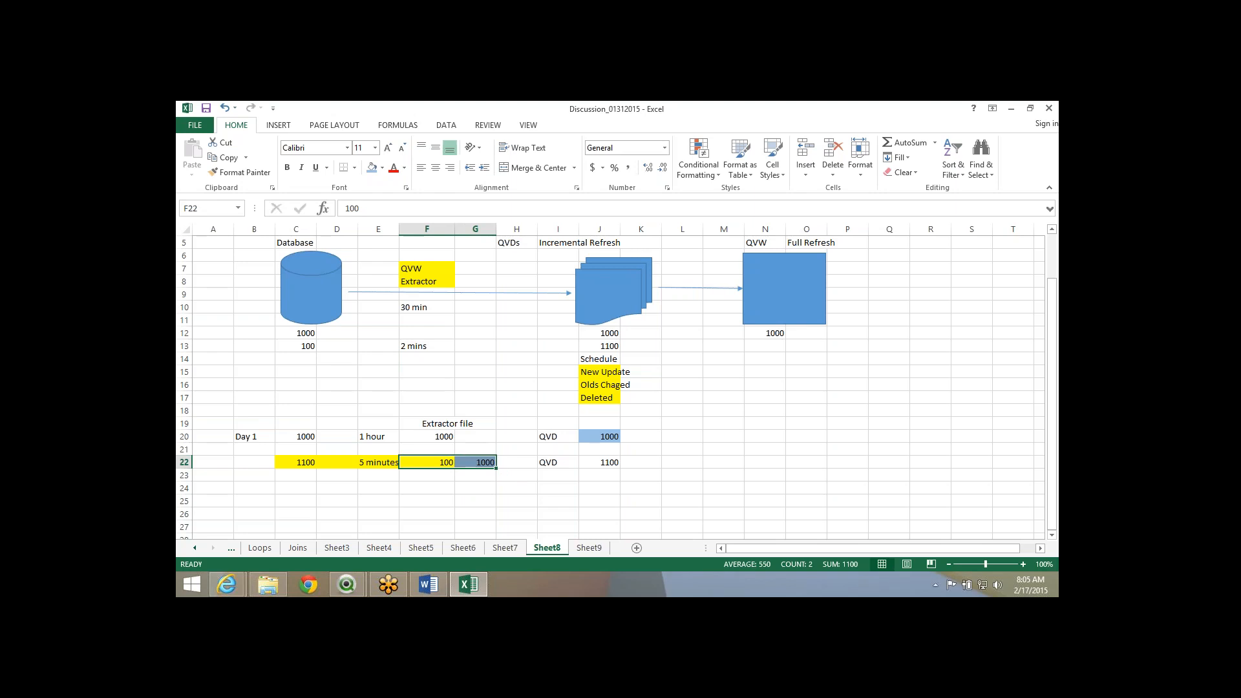
{"action": "left_click_drag", "start_coordinate": [558, 462], "coordinate": [599, 462]}
{"action": "left_click", "coordinate": [558, 462]}
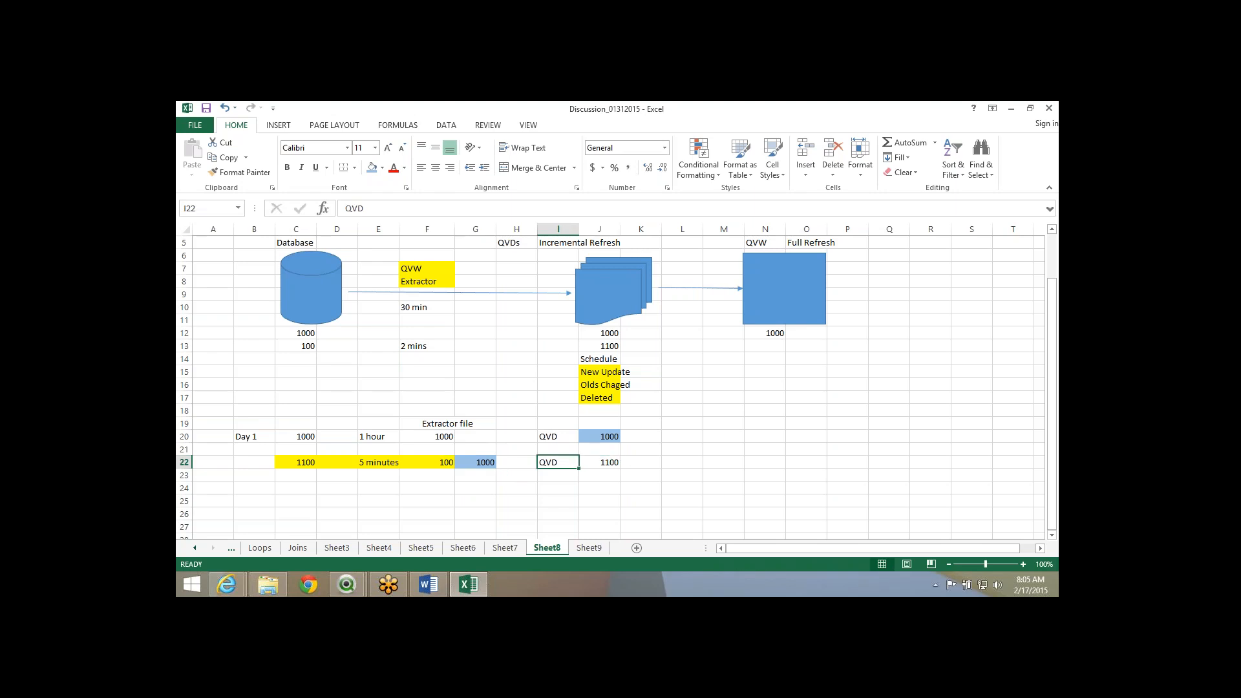
Try relabelling the row 22 QVD entry in I22 as QVD2, and restore the QVD label.
{"action": "double_click", "coordinate": [558, 462]}
{"action": "type", "text": "2"}
{"action": "key", "text": "Return"}
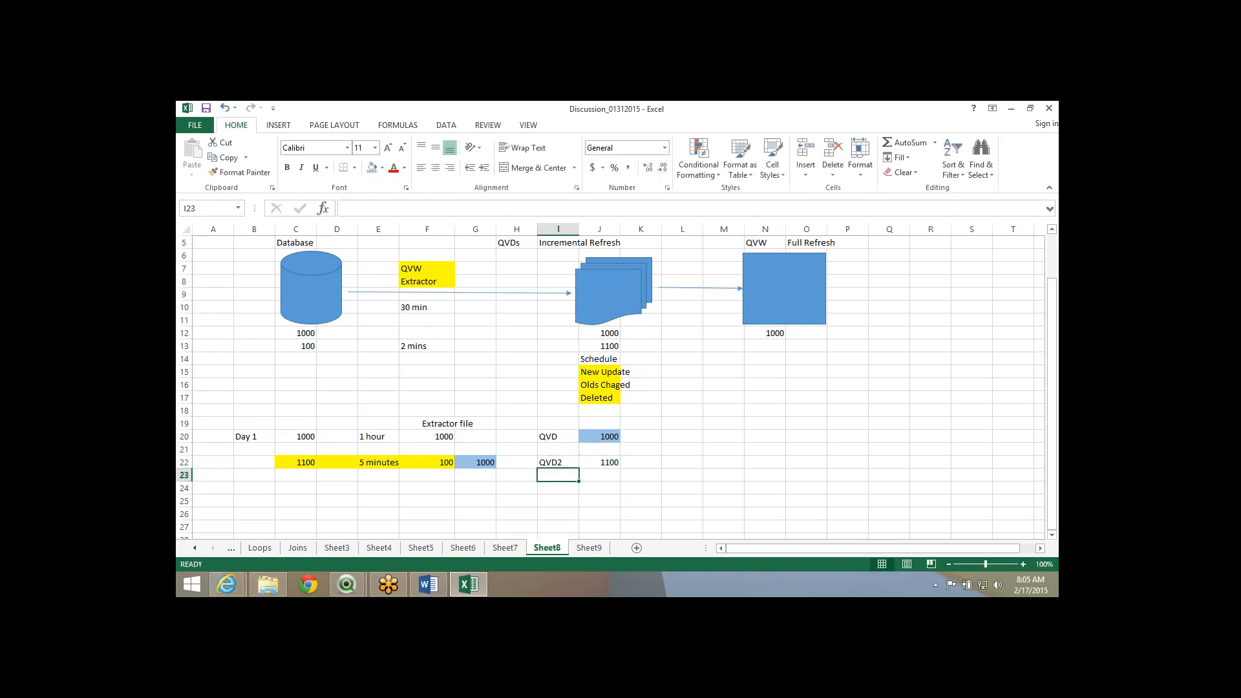
{"action": "double_click", "coordinate": [558, 462]}
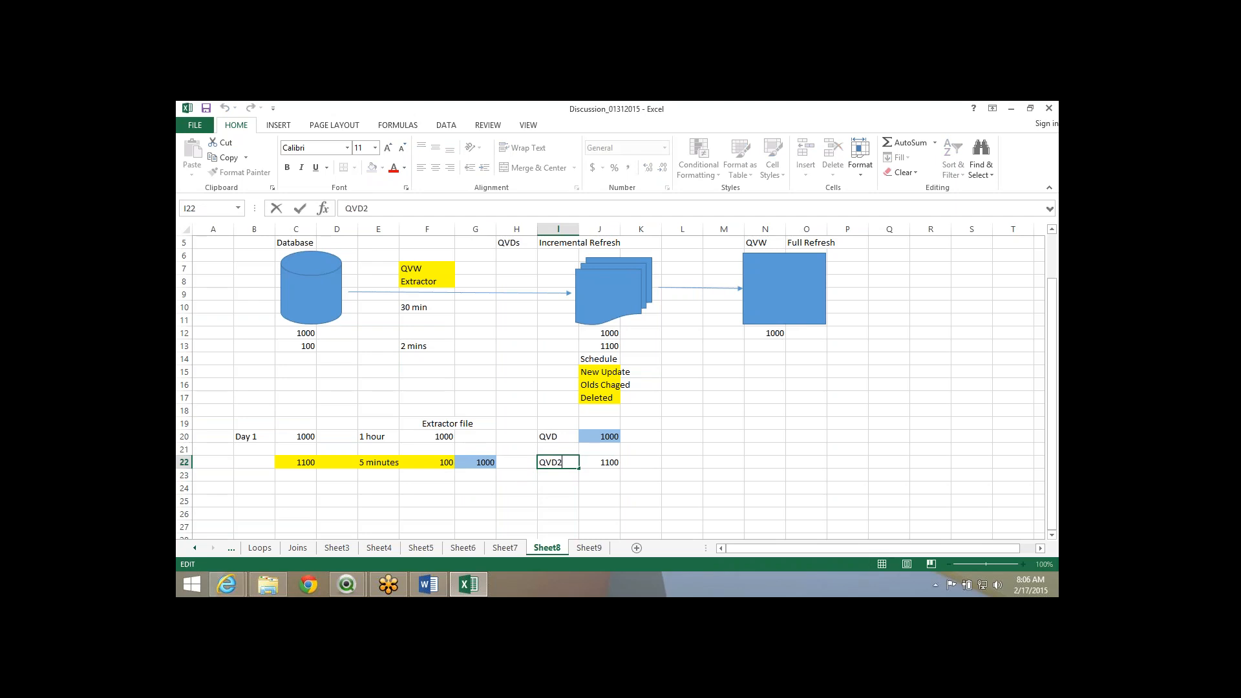
{"action": "key", "text": "BackSpace"}
{"action": "key", "text": "Return"}
{"action": "left_click_drag", "start_coordinate": [558, 437], "coordinate": [517, 463]}
{"action": "left_click", "coordinate": [557, 462]}
Label the second example row as Day 2 in B22.
{"action": "left_click", "coordinate": [253, 463]}
{"action": "left_click", "coordinate": [254, 475]}
{"action": "type", "text": "Day"}
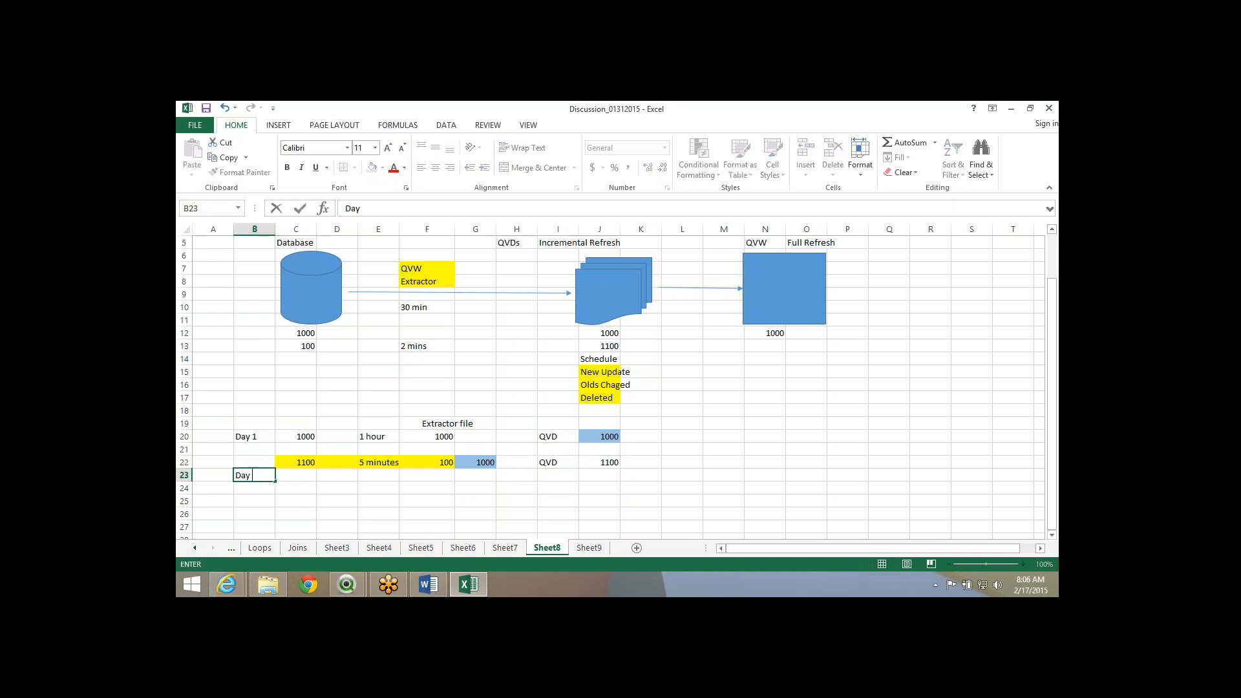
{"action": "key", "text": "Escape"}
{"action": "key", "text": "Up"}
{"action": "type", "text": "Day "}
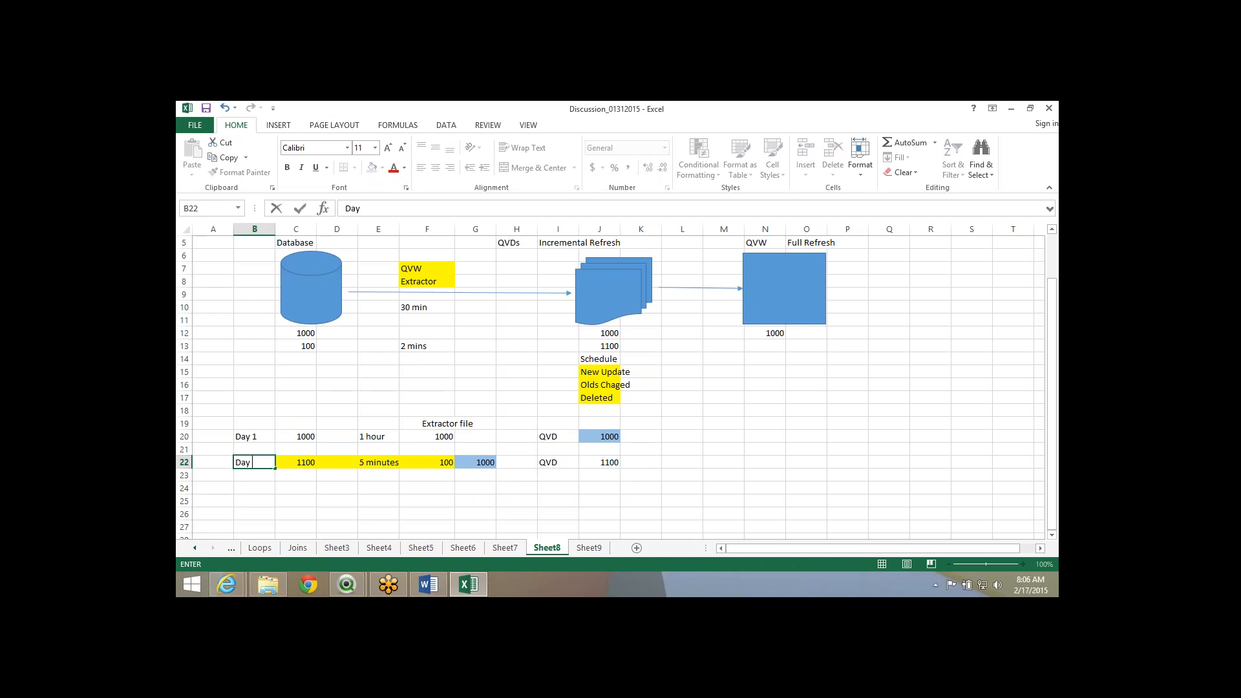
{"action": "type", "text": "2"}
{"action": "key", "text": "Return"}
Start a Day 3 example row in B24 with a database record count of 1500 in C24.
{"action": "key", "text": "Return"}
{"action": "type", "text": "Day 3"}
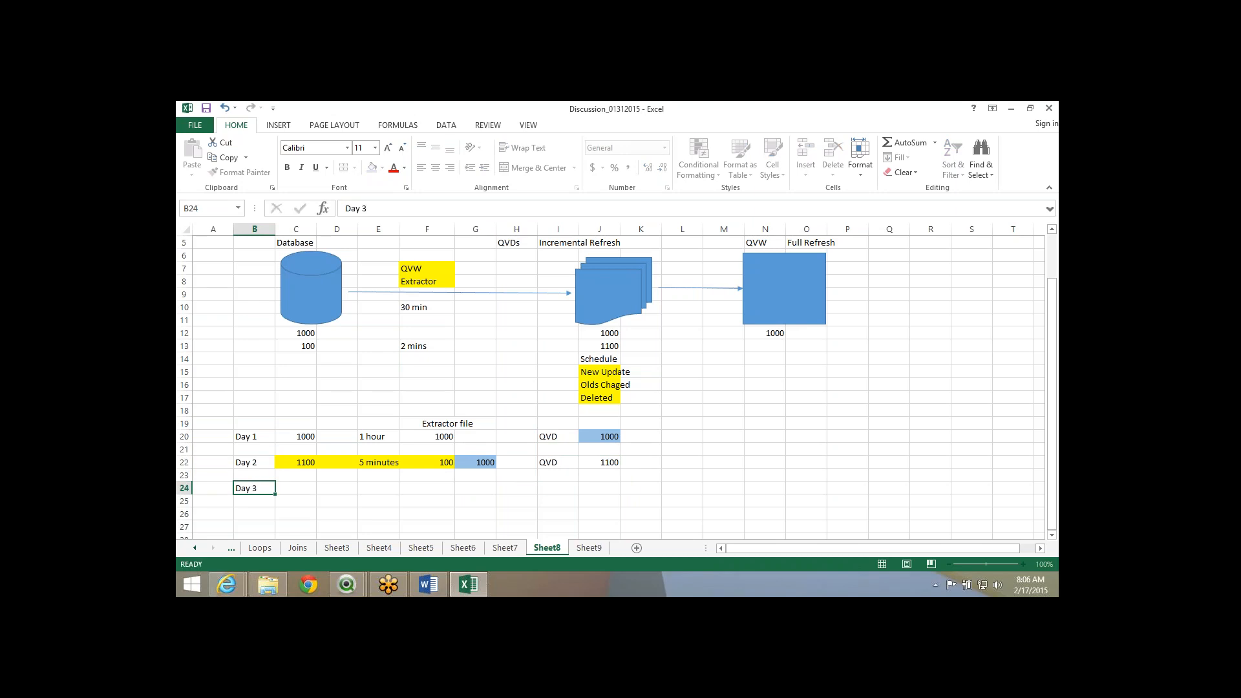
{"action": "key", "text": "Tab"}
{"action": "type", "text": "1"}
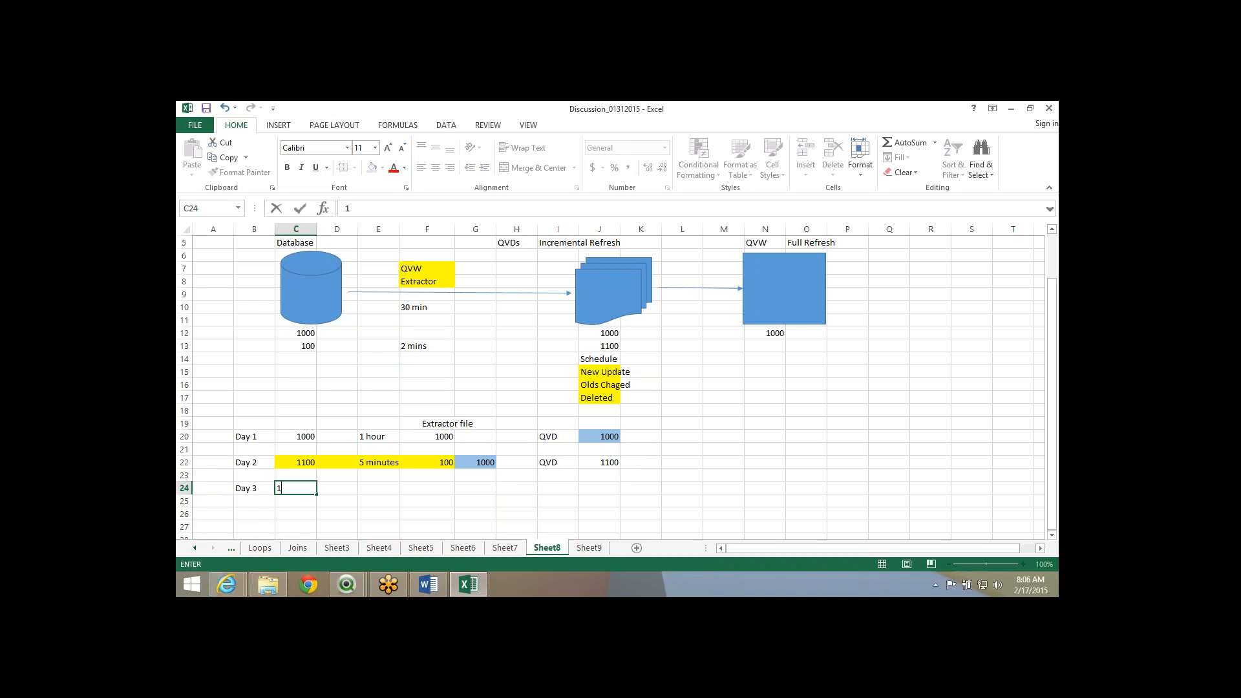
{"action": "type", "text": "500"}
{"action": "key", "text": "Return"}
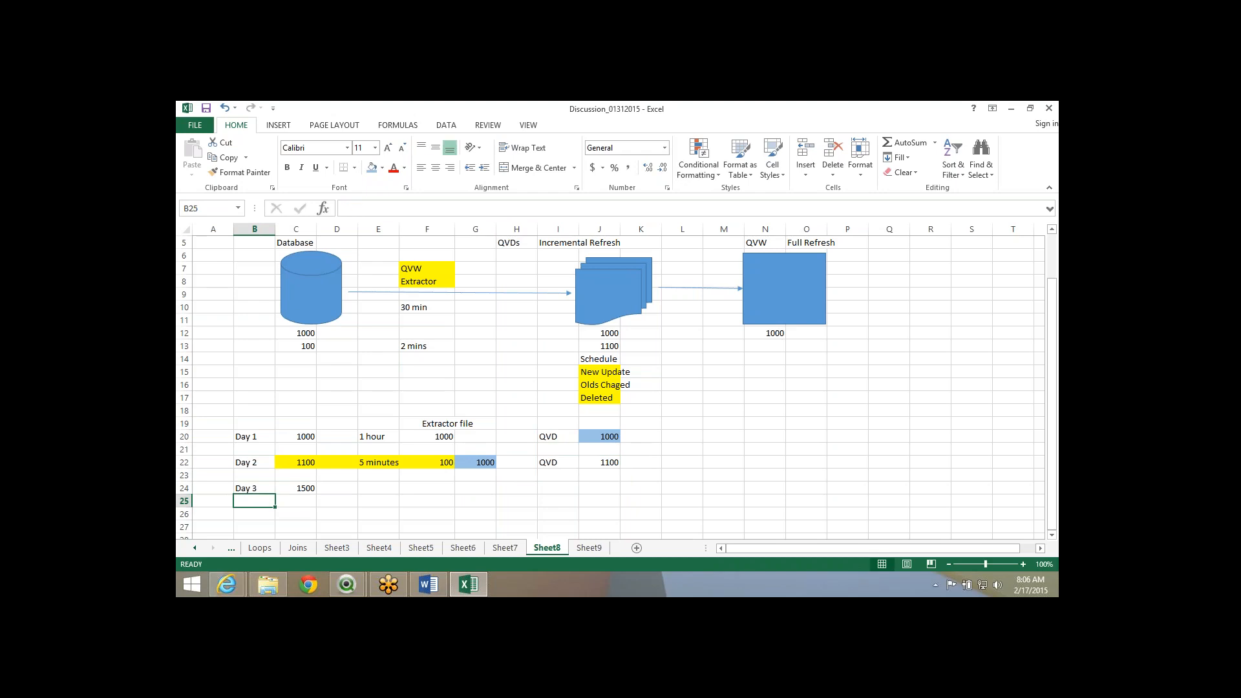
Enter the Day 3 extractor counts, 400 in F24 and 1100 in G24.
{"action": "left_click", "coordinate": [427, 488]}
{"action": "type", "text": "400"}
{"action": "key", "text": "Tab"}
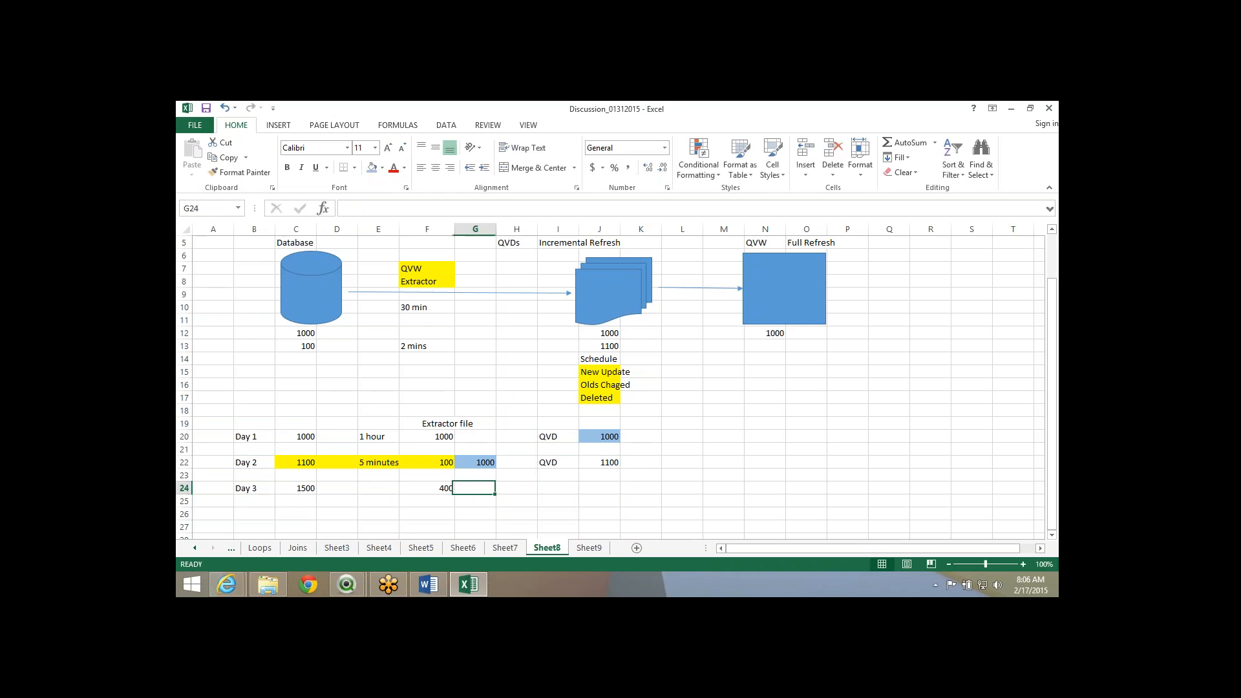
{"action": "type", "text": "11000"}
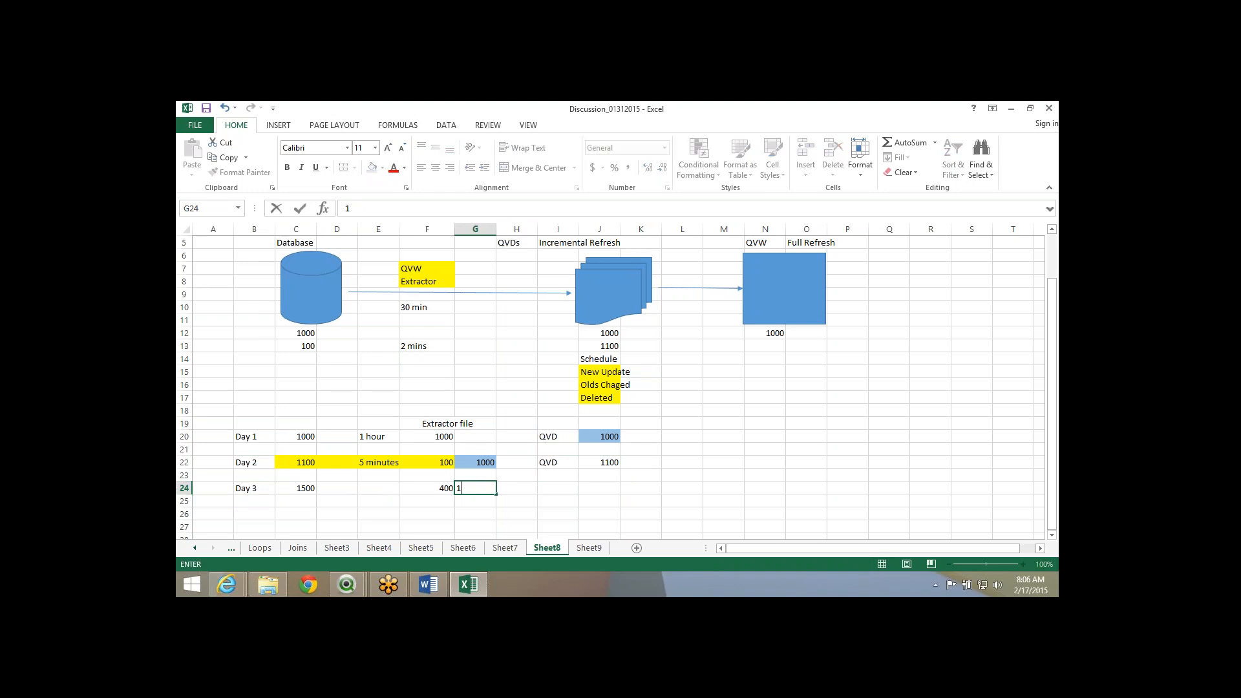
{"action": "key", "text": "BackSpace"}
{"action": "key", "text": "Tab"}
Add the Day 3 QVD label in I24 with a record count of 1500 in J24.
{"action": "key", "text": "Tab"}
{"action": "type", "text": "QVD"}
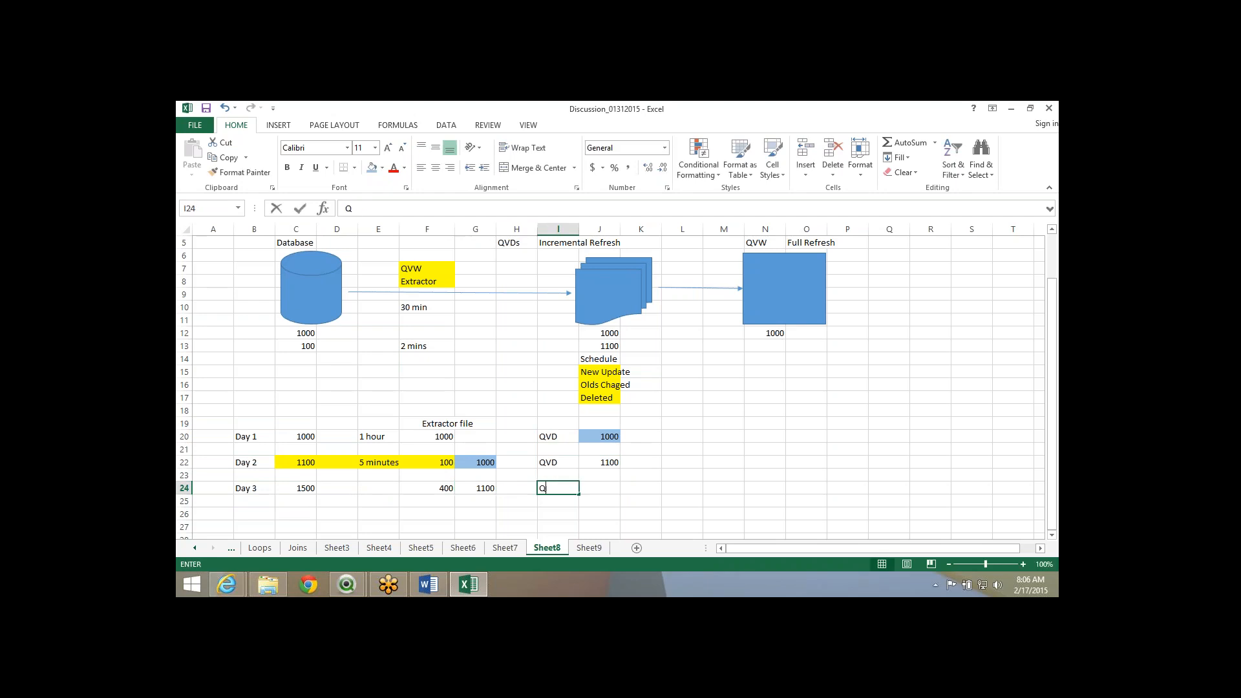
{"action": "key", "text": "Tab"}
{"action": "key", "text": "Tab"}
{"action": "type", "text": "1500"}
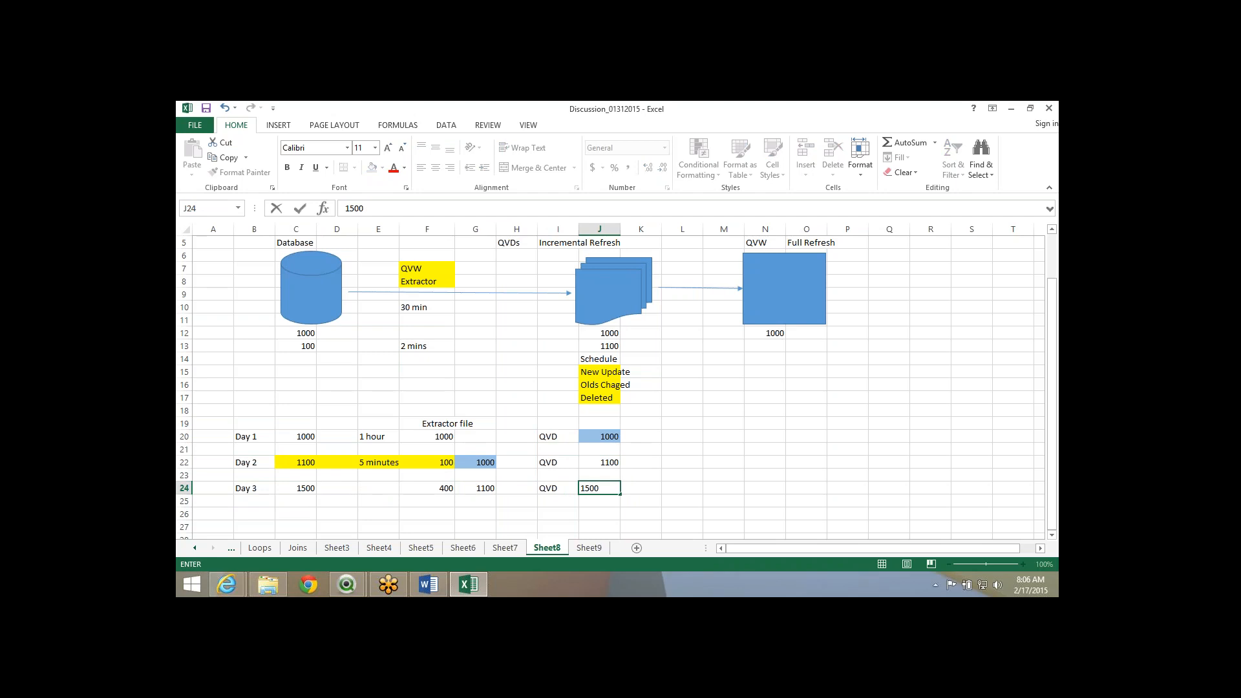
{"action": "key", "text": "Return"}
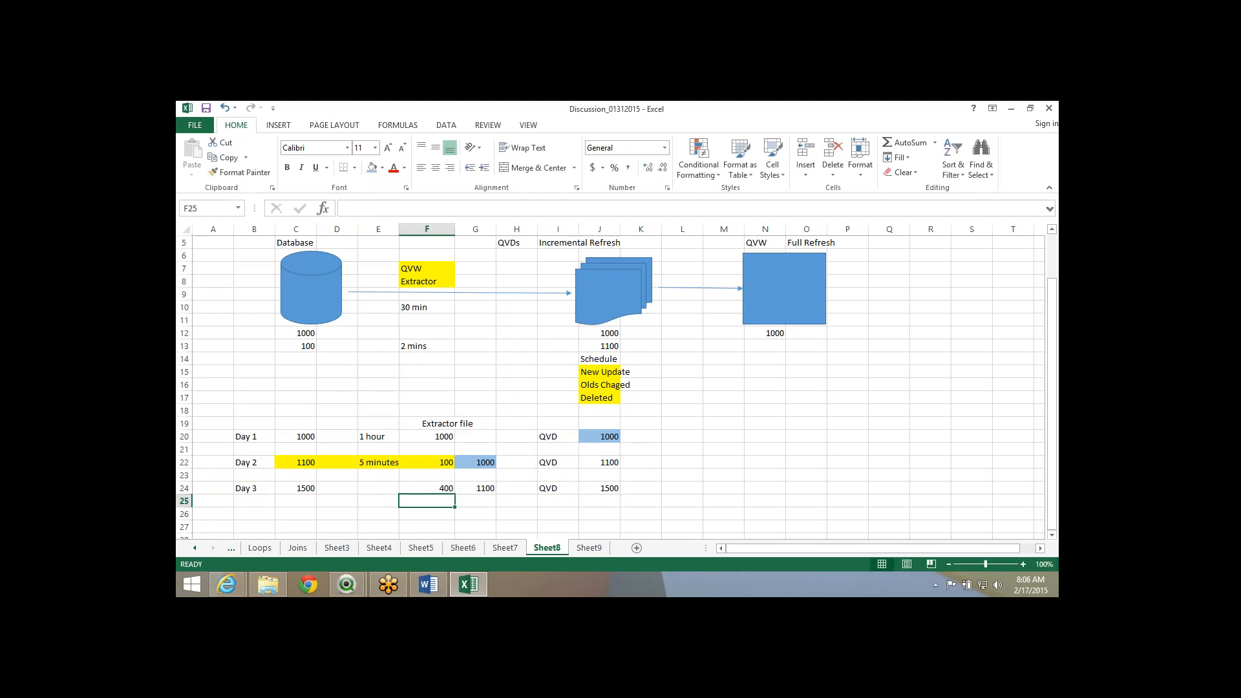
Fill C24:F24, from the Day 3 database count to the extracted record count, with yellow.
{"action": "left_click_drag", "start_coordinate": [298, 489], "coordinate": [434, 490]}
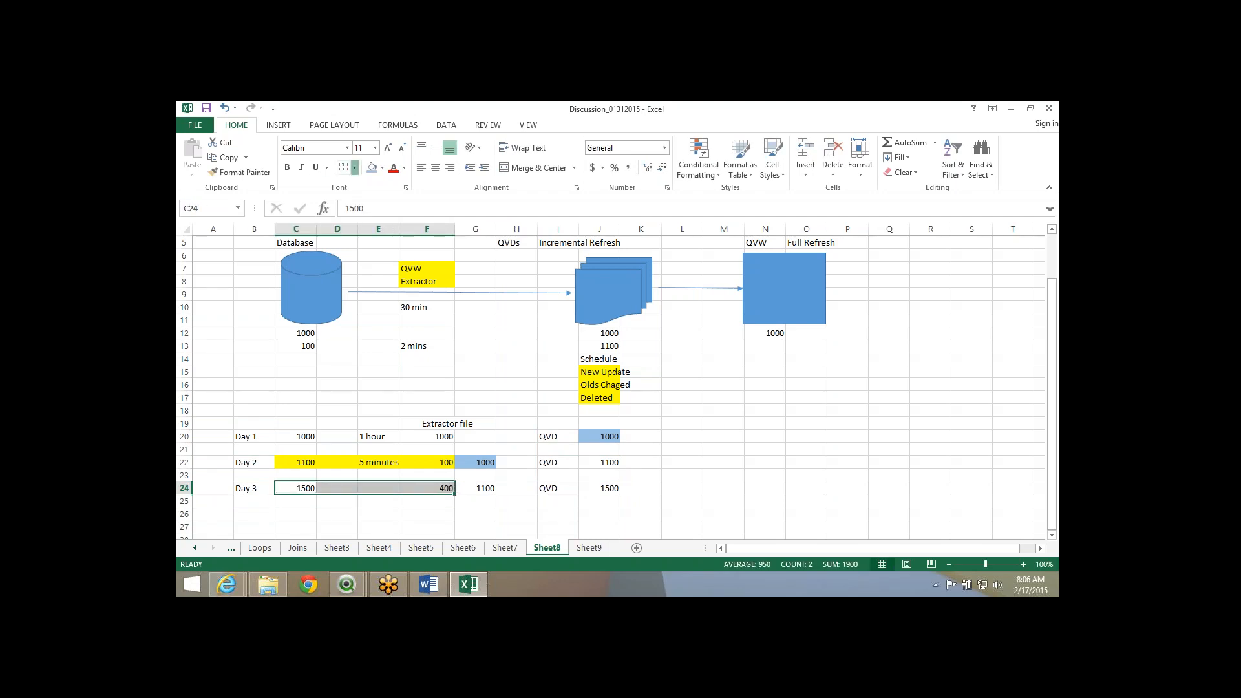
{"action": "left_click", "coordinate": [354, 168]}
{"action": "left_click", "coordinate": [354, 167]}
{"action": "left_click", "coordinate": [382, 168]}
{"action": "left_click", "coordinate": [404, 268]}
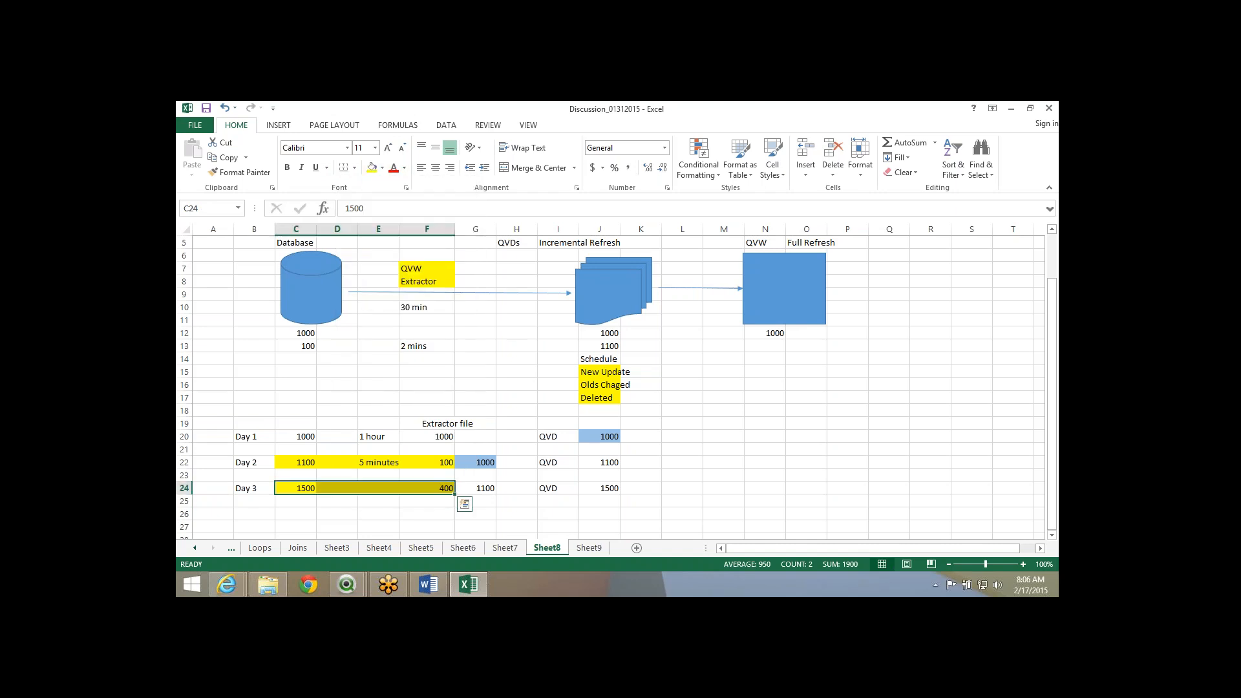
Fill G24 and the Day 2 QVD count in J22 with the same light orange.
{"action": "left_click", "coordinate": [475, 462]}
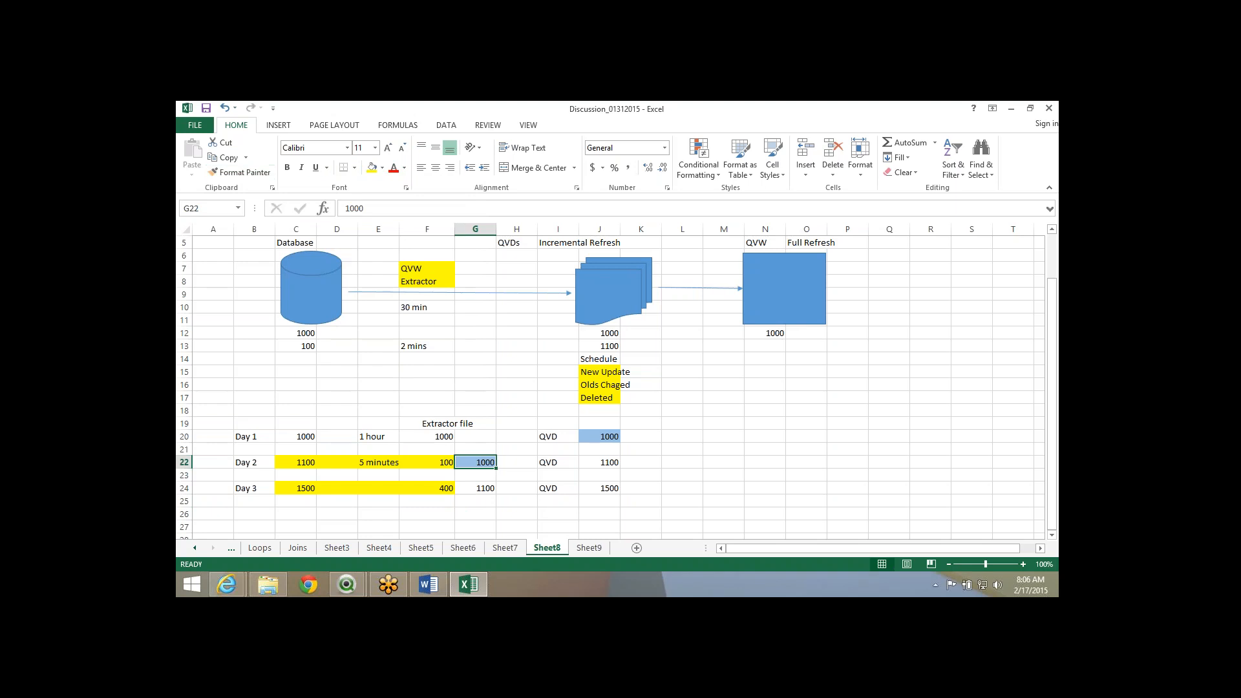
{"action": "left_click_drag", "start_coordinate": [475, 475], "coordinate": [475, 487]}
{"action": "left_click", "coordinate": [475, 488]}
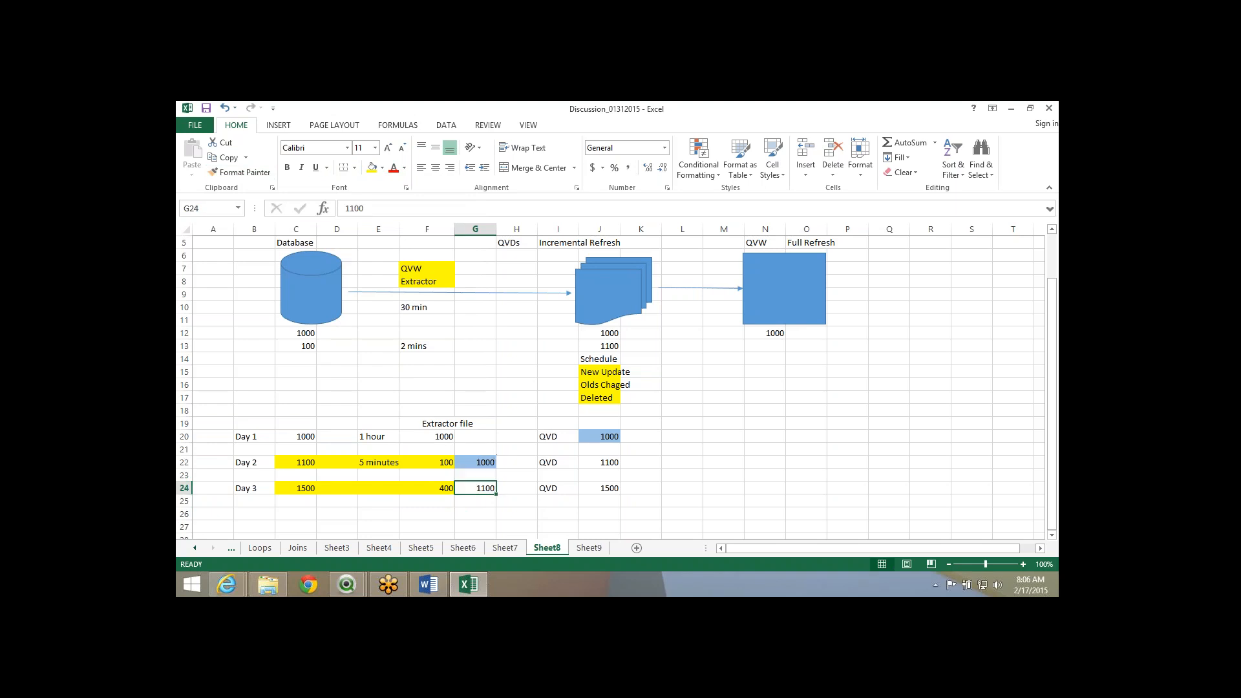
{"action": "left_click", "coordinate": [382, 168]}
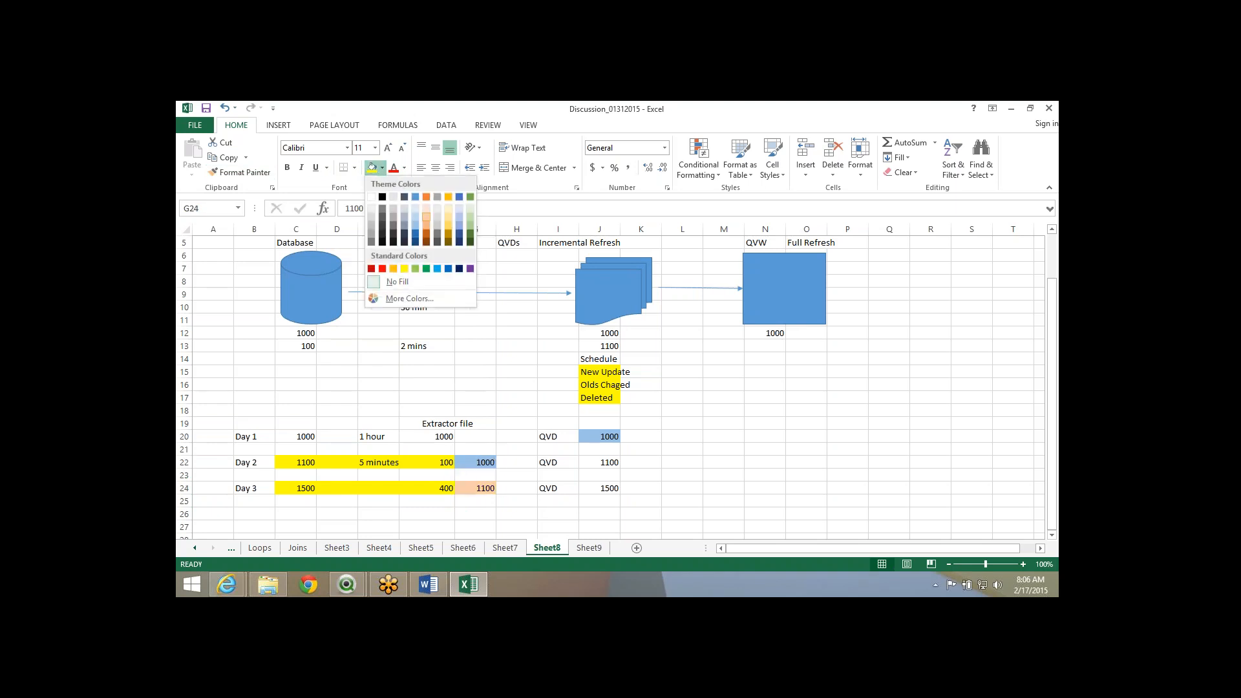
{"action": "left_click", "coordinate": [426, 217]}
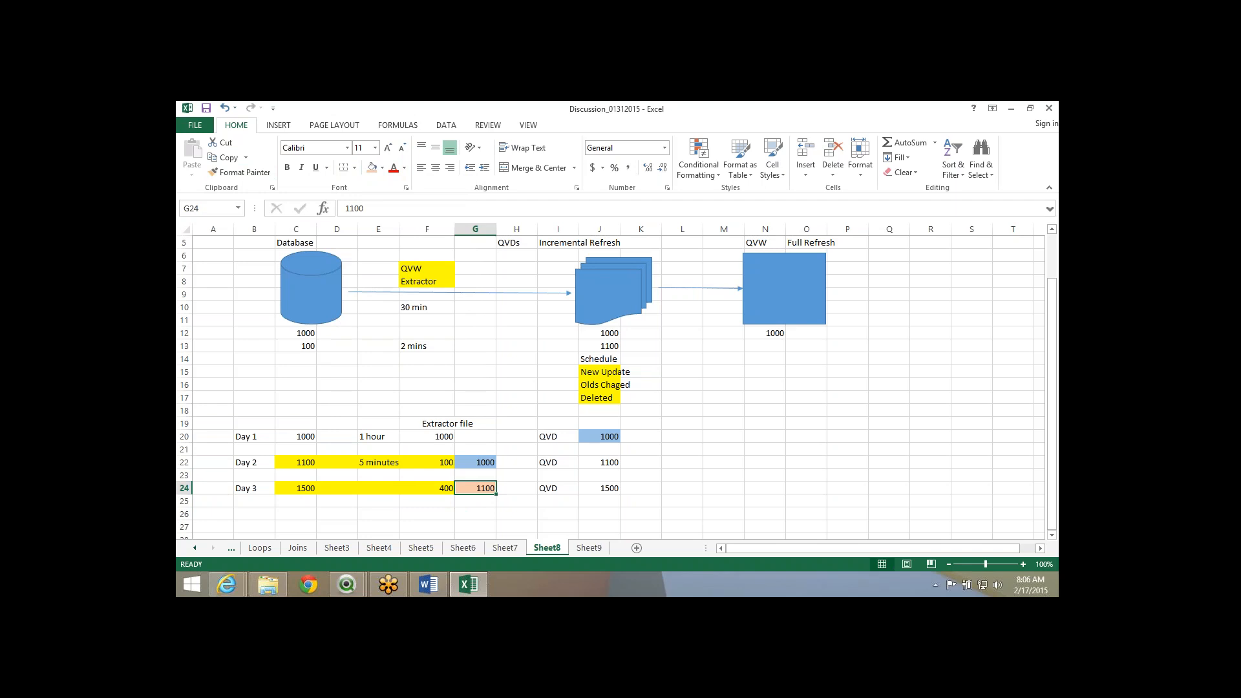
{"action": "left_click", "coordinate": [599, 463]}
{"action": "left_click", "coordinate": [372, 168]}
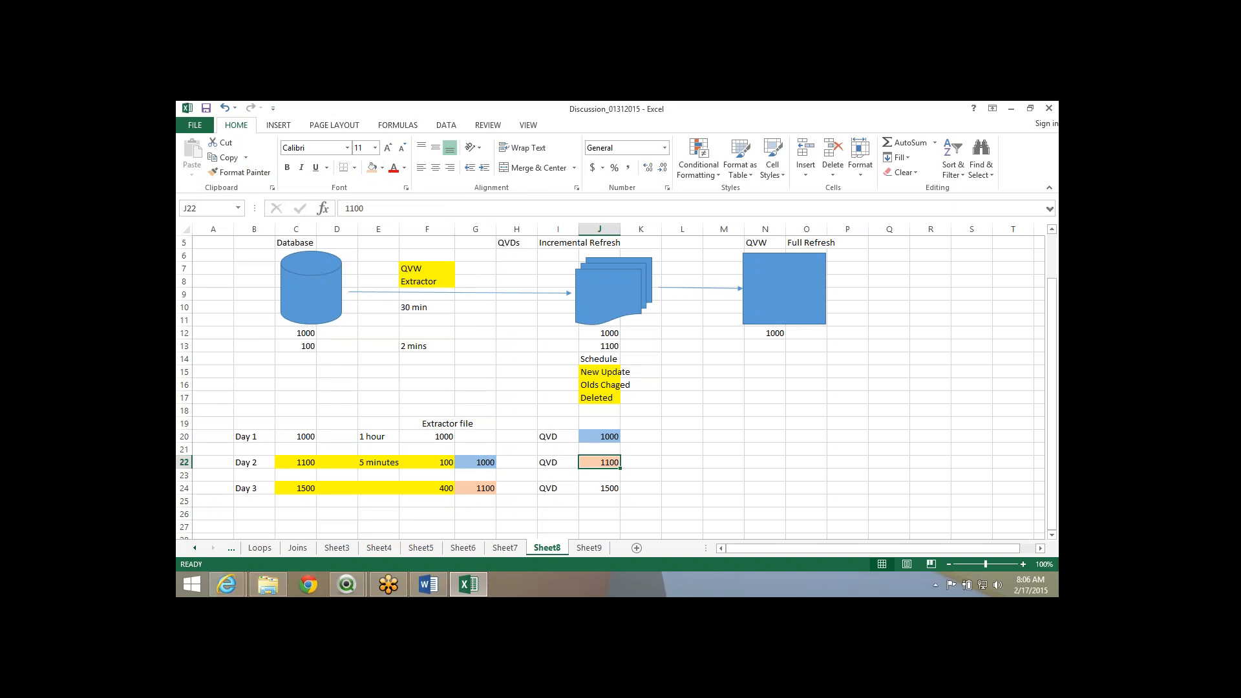
Add the note "Full Relaod" in K20, beside the Day 1 QVD record count.
{"action": "left_click", "coordinate": [640, 437]}
{"action": "type", "text": "Full R"}
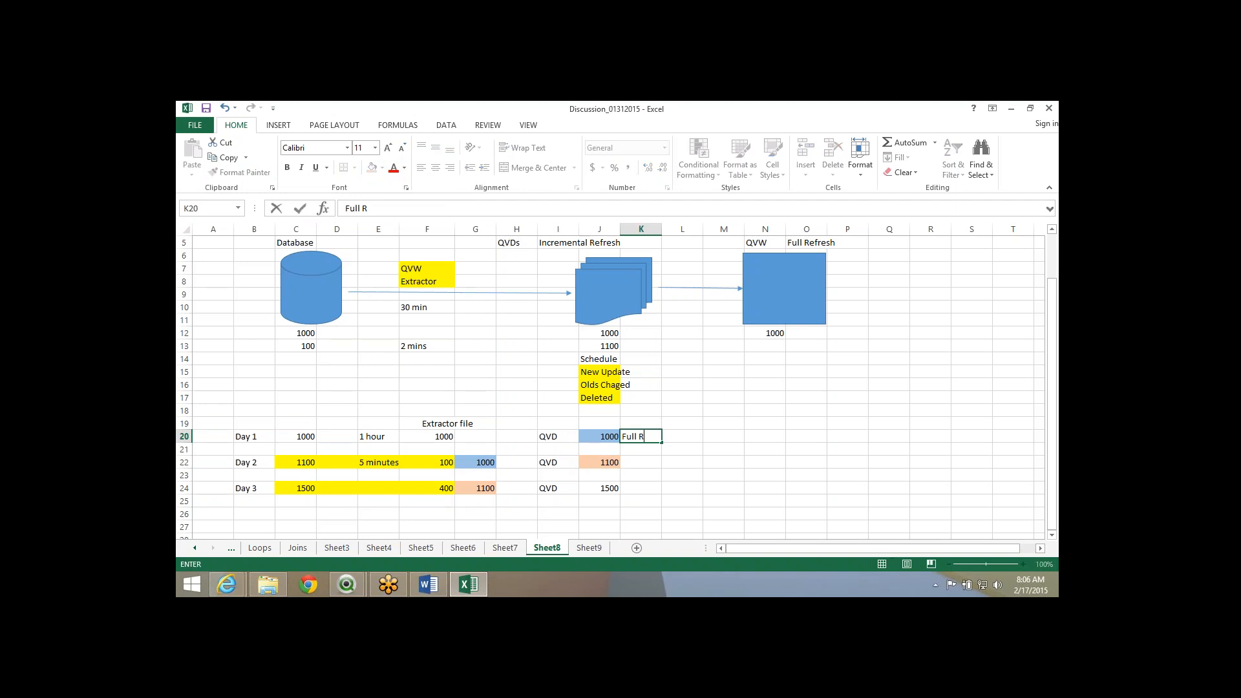
{"action": "type", "text": "elaod"}
{"action": "key", "text": "Return"}
{"action": "key", "text": "Return"}
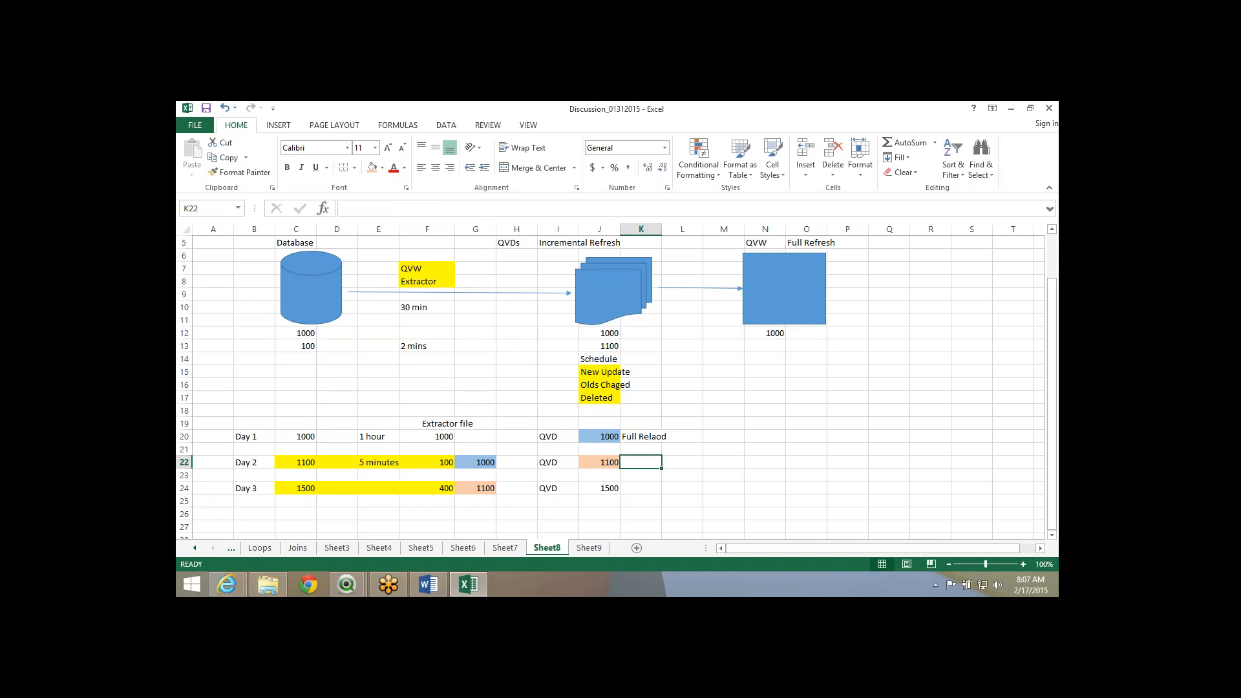
Enter 1 in H21, between the Day 1 and Day 2 rows.
{"action": "left_click", "coordinate": [378, 437]}
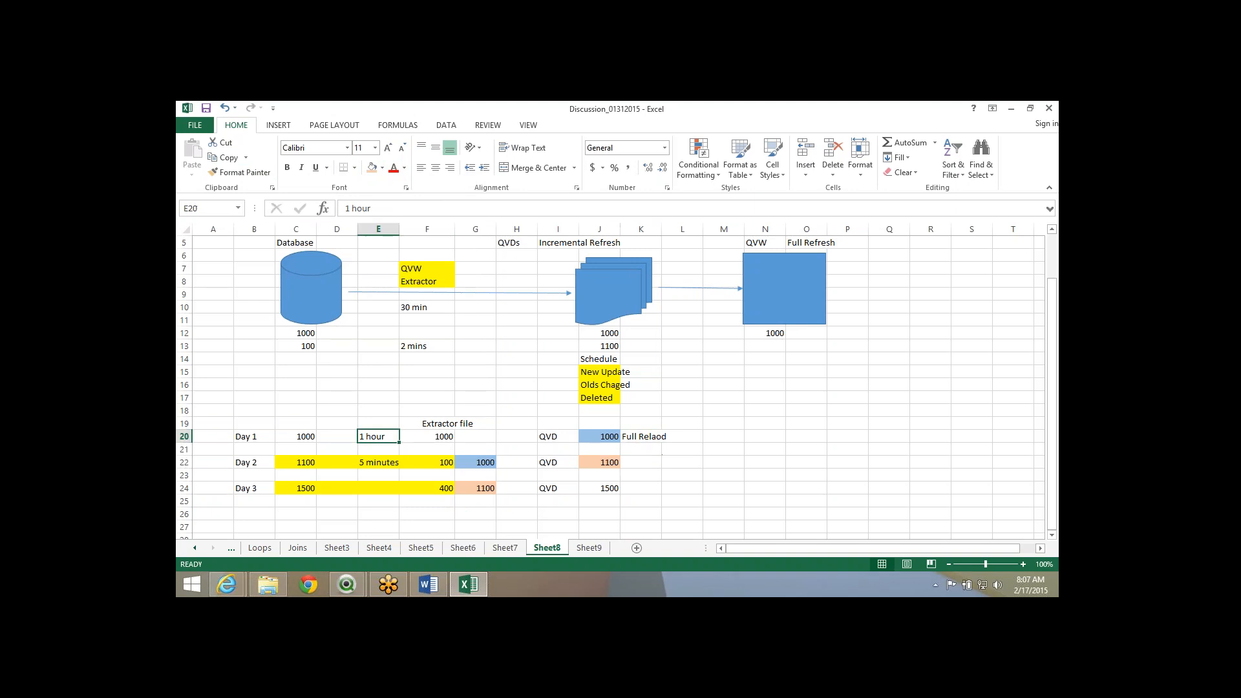
{"action": "left_click", "coordinate": [558, 436]}
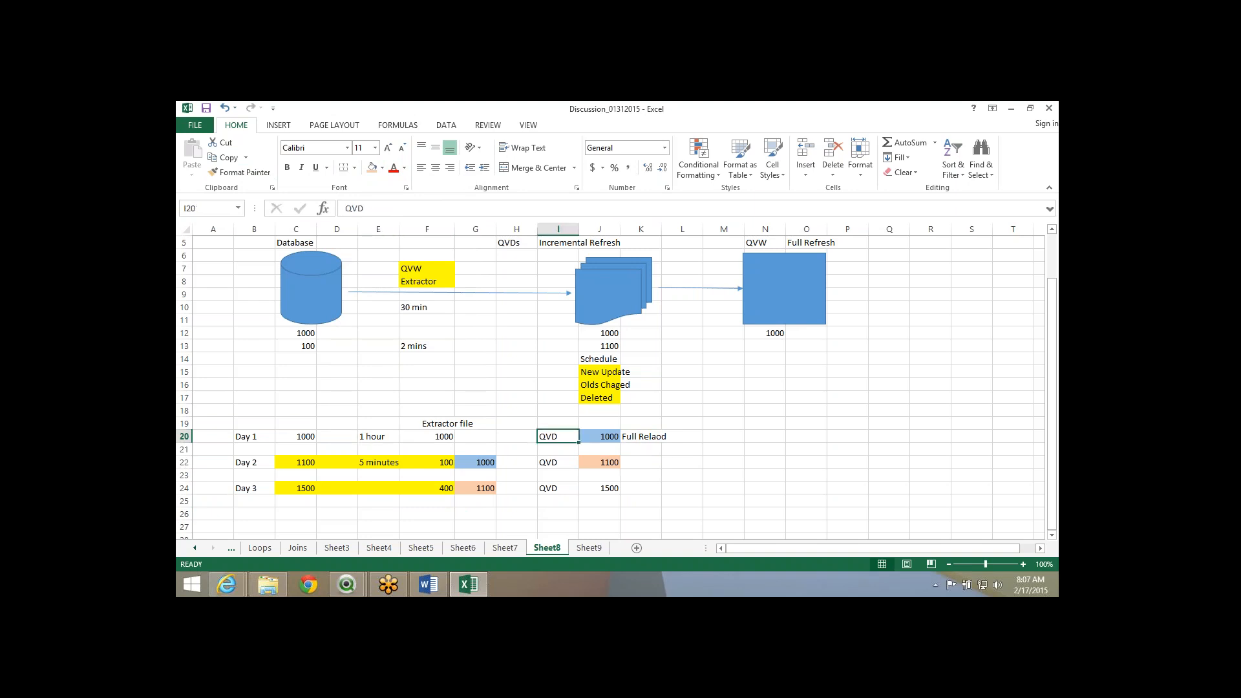
{"action": "left_click", "coordinate": [447, 424]}
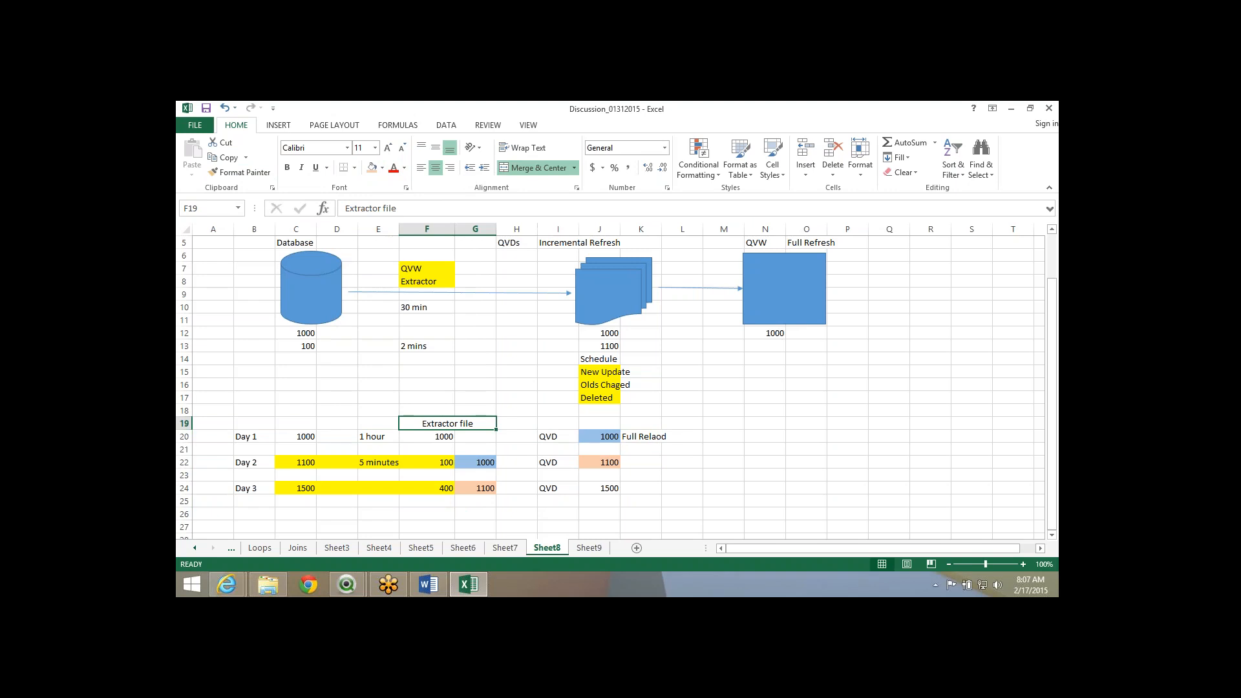
{"action": "left_click", "coordinate": [475, 462]}
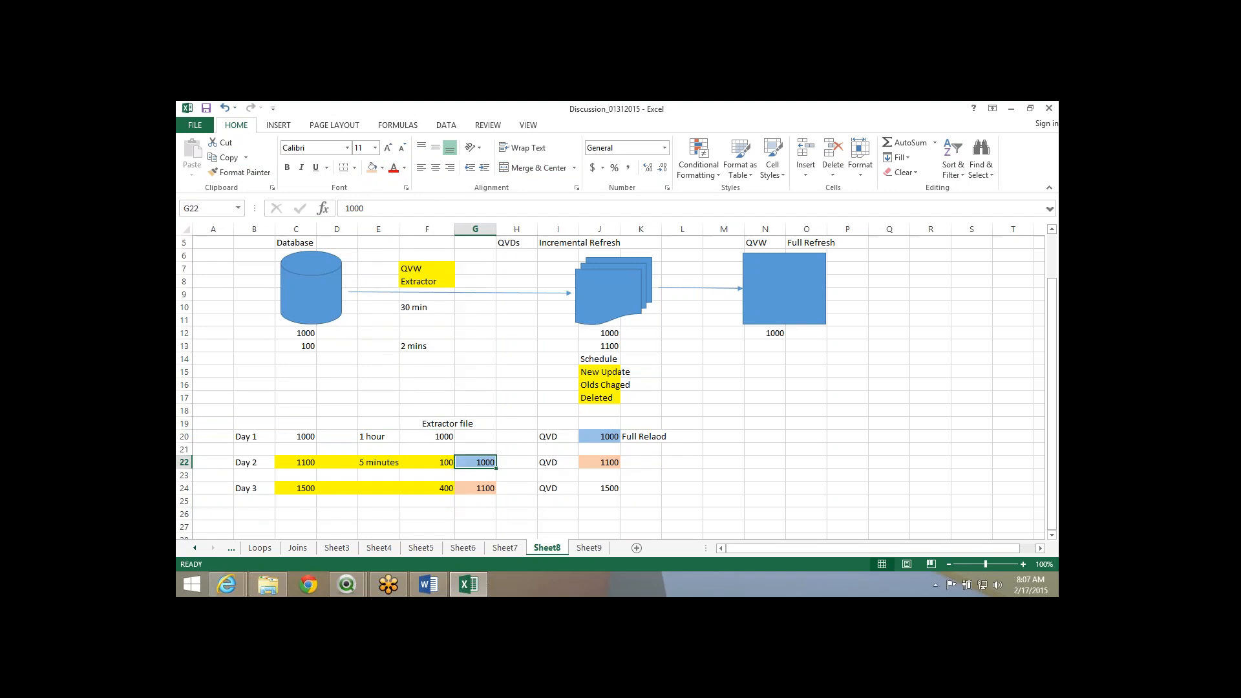
{"action": "left_click", "coordinate": [557, 436]}
{"action": "left_click", "coordinate": [516, 450]}
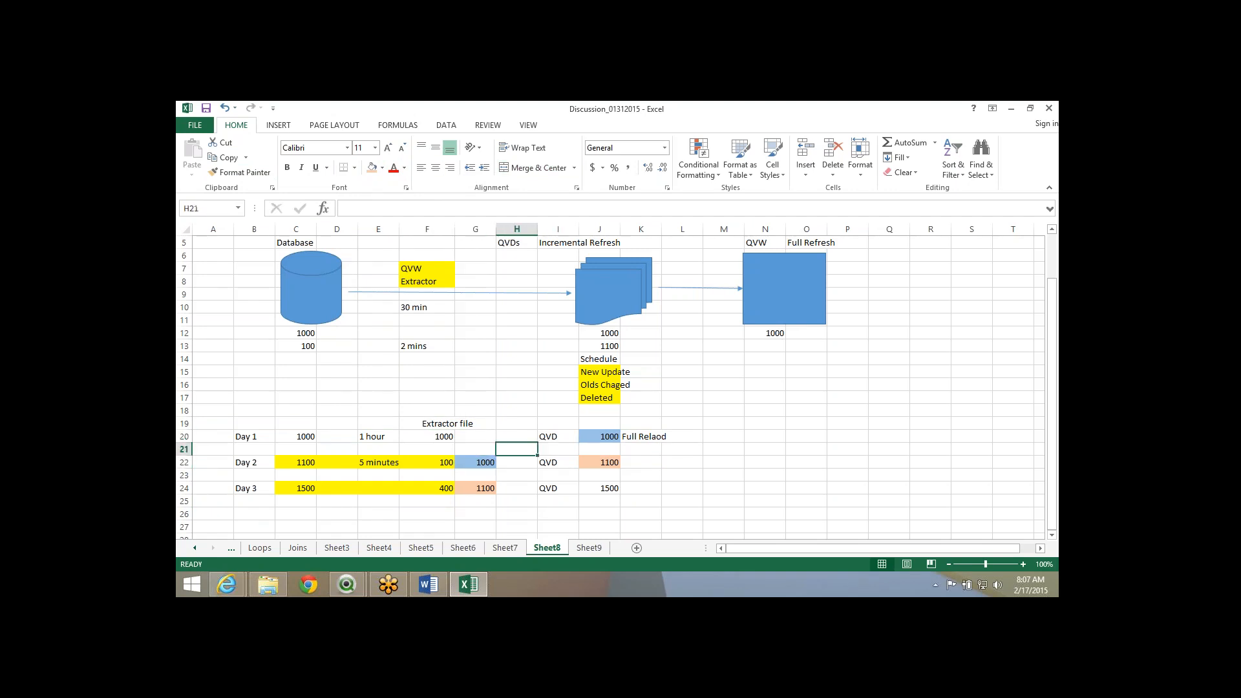
{"action": "type", "text": "1"}
{"action": "key", "text": "Return"}
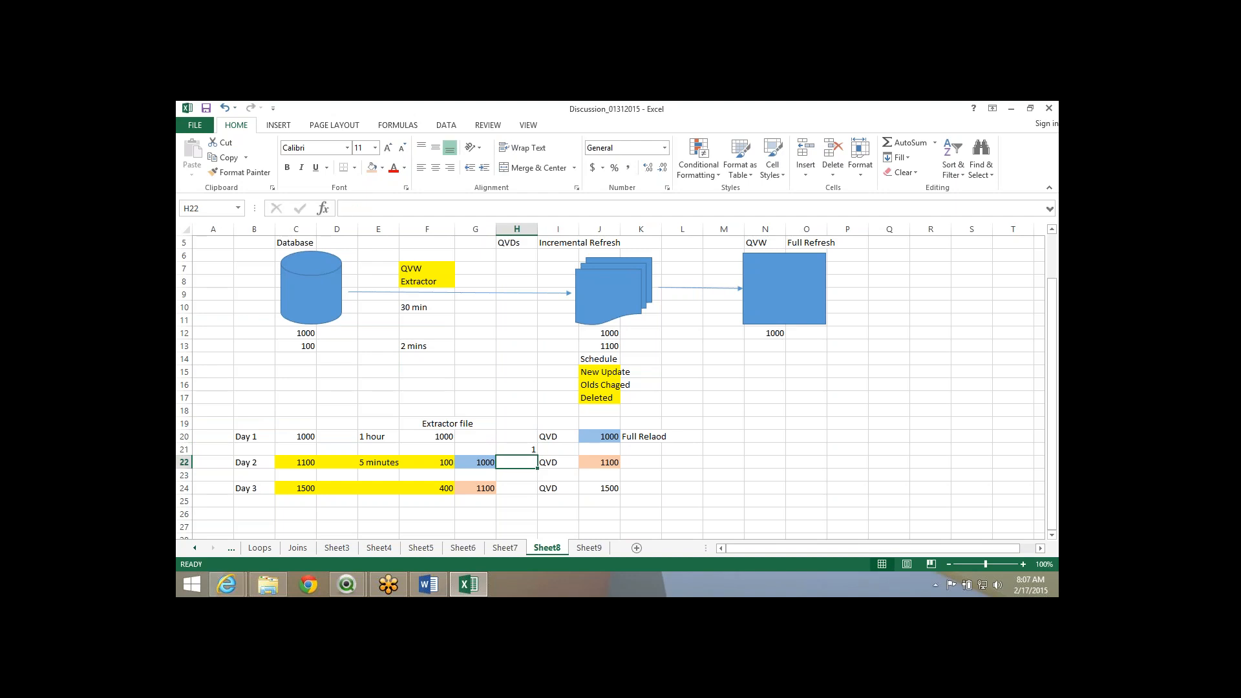
Compare the Day 2 load time in E22 with the value in H21.
{"action": "left_click", "coordinate": [378, 462]}
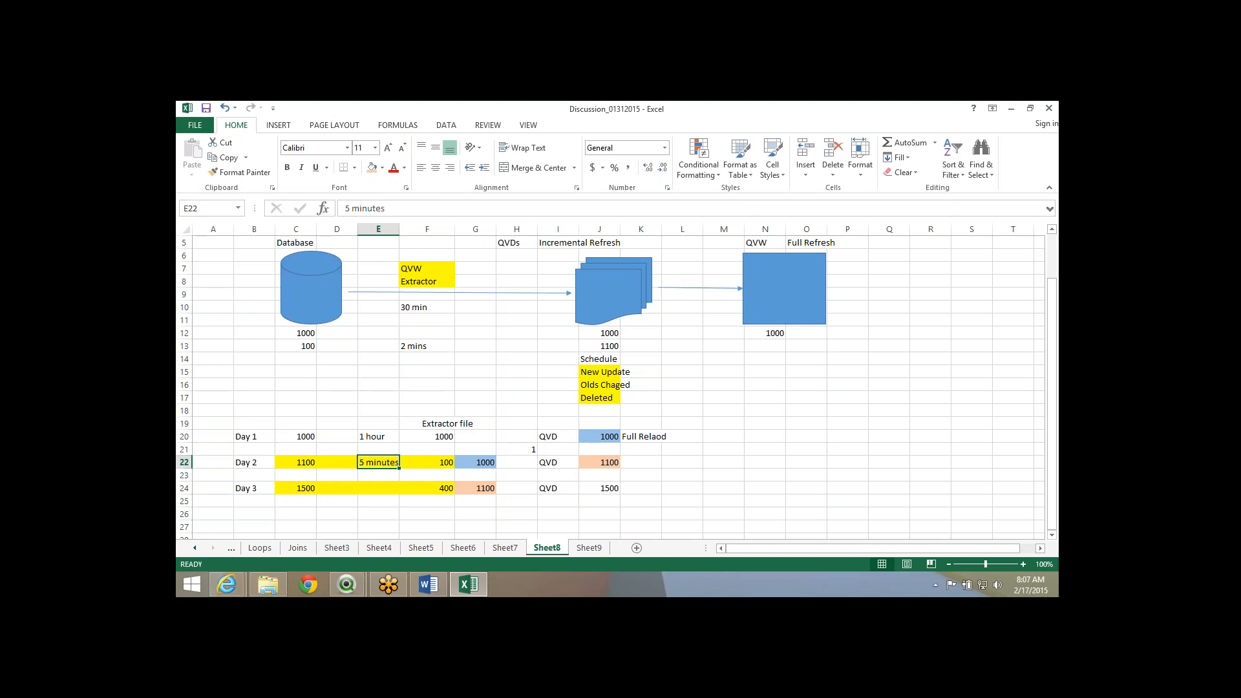
{"action": "left_click", "coordinate": [516, 449]}
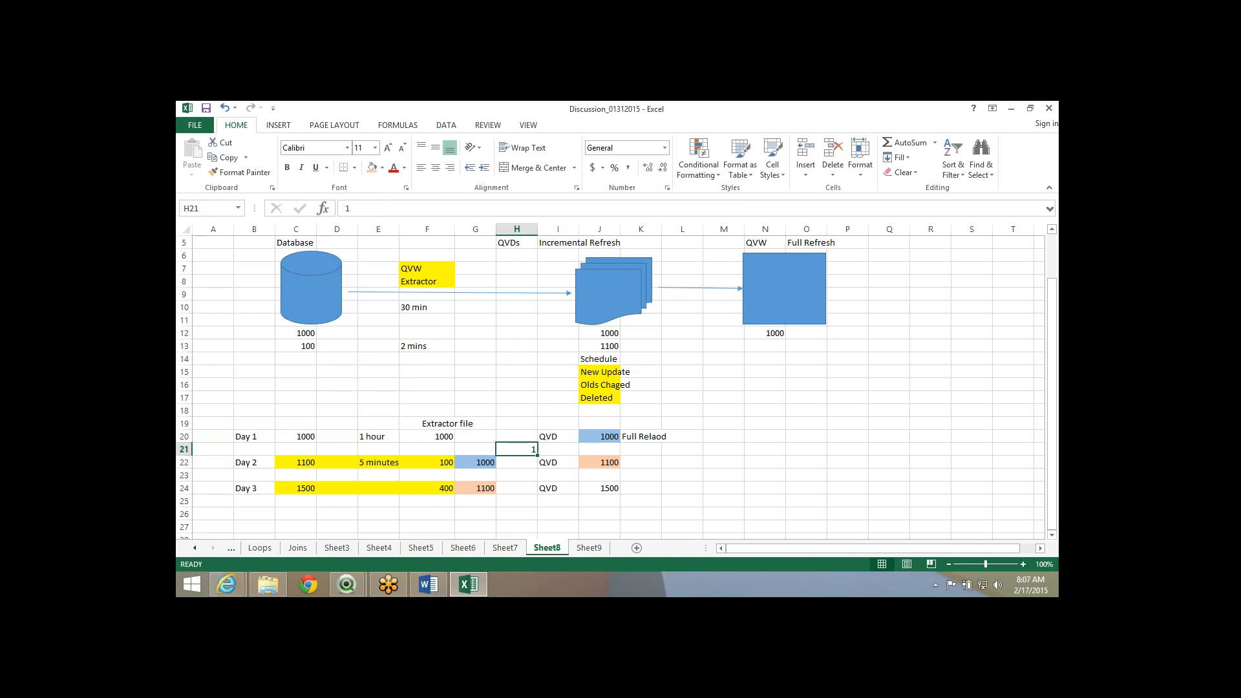
{"action": "left_click", "coordinate": [378, 462], "text": "ctrl"}
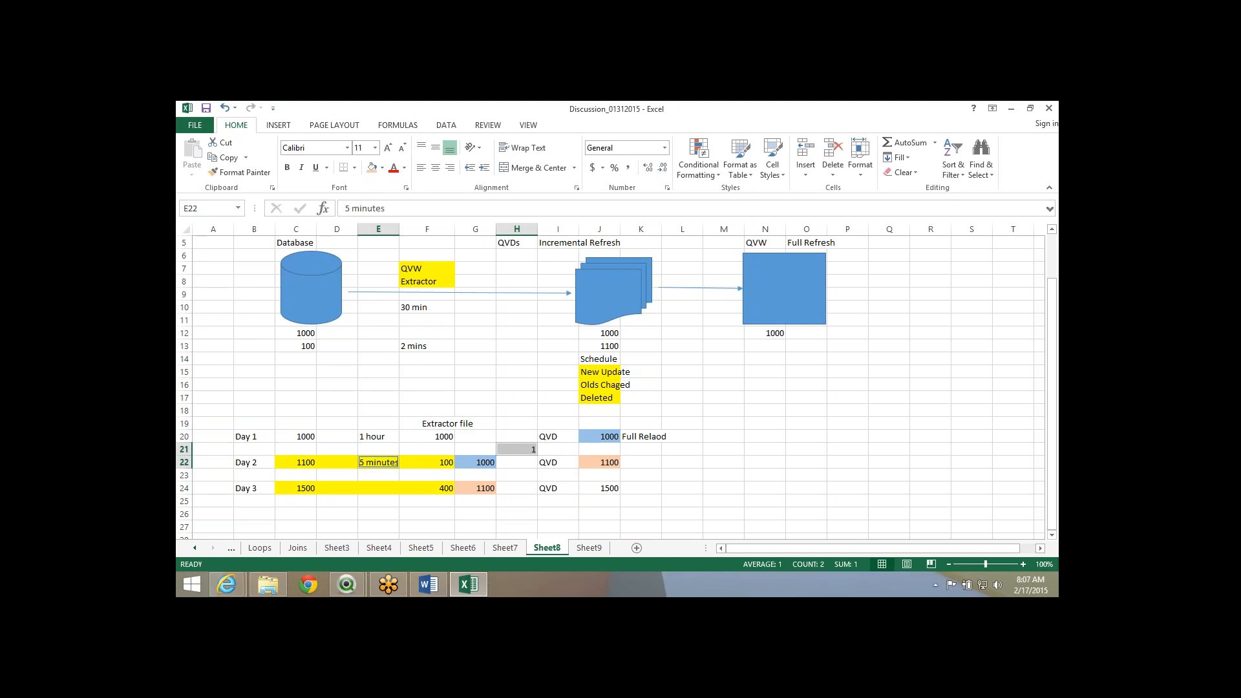
{"action": "left_click", "coordinate": [378, 462]}
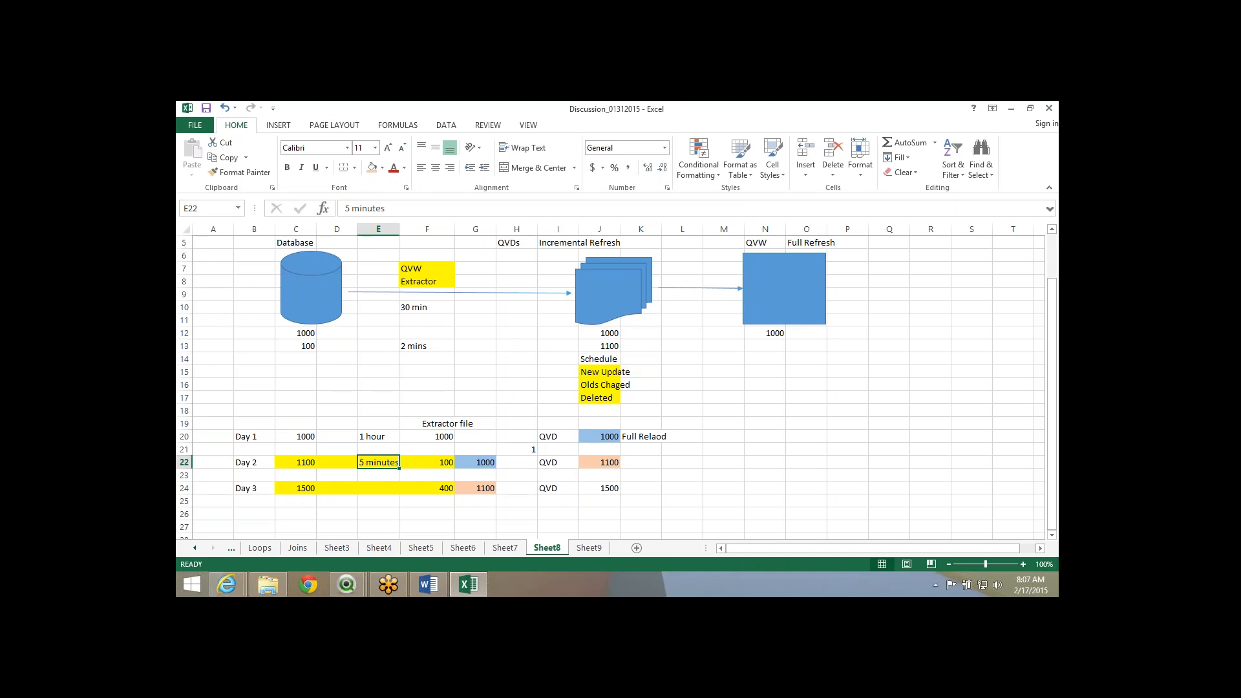
{"action": "left_click", "coordinate": [475, 475]}
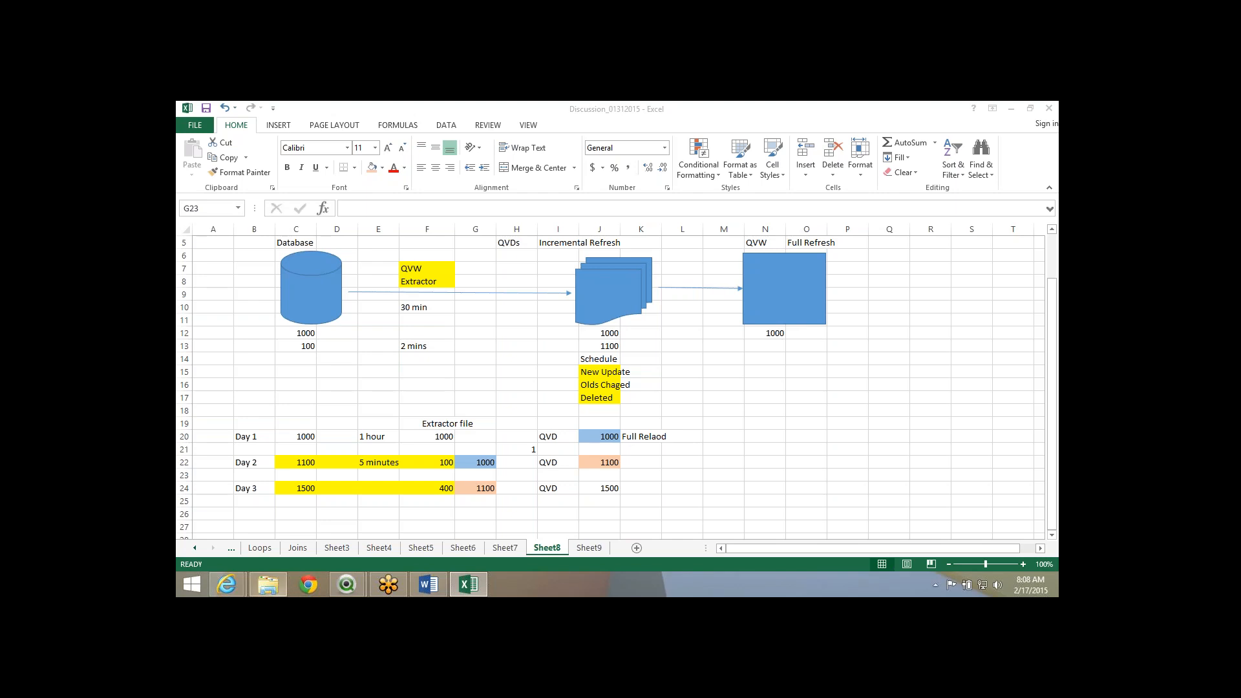
Switch to File Explorer and open the Example folder inside the Train folder.
{"action": "left_click", "coordinate": [268, 585]}
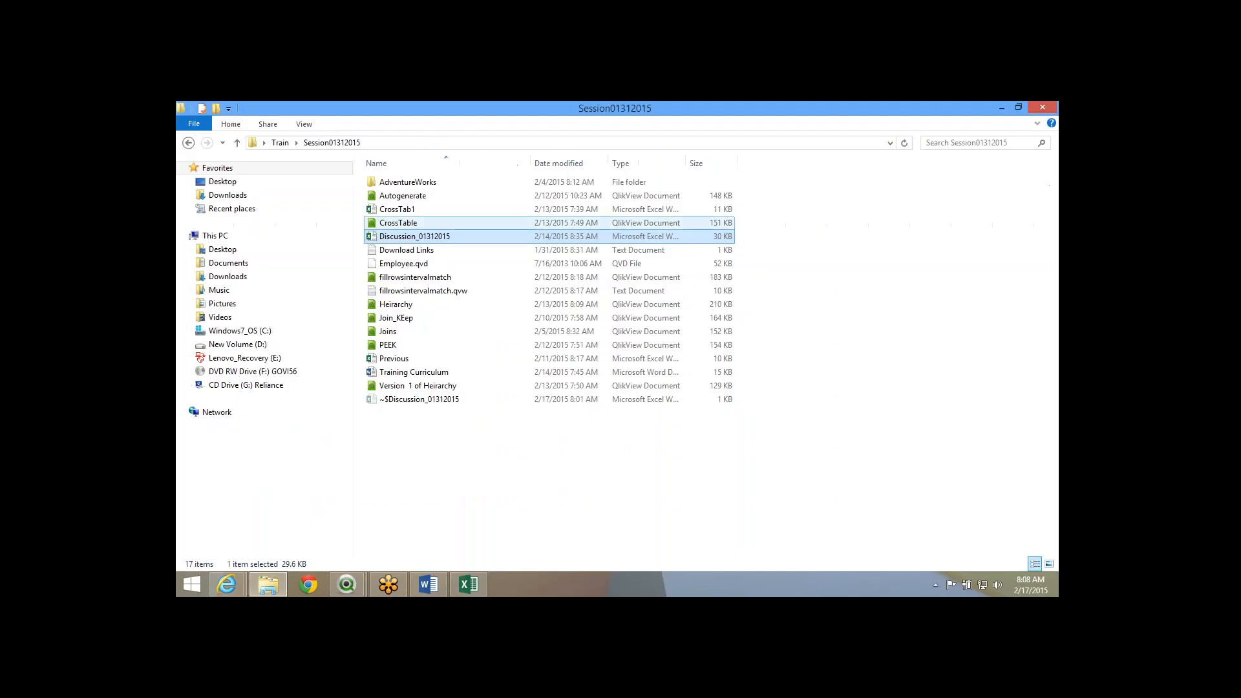
{"action": "left_click", "coordinate": [280, 142]}
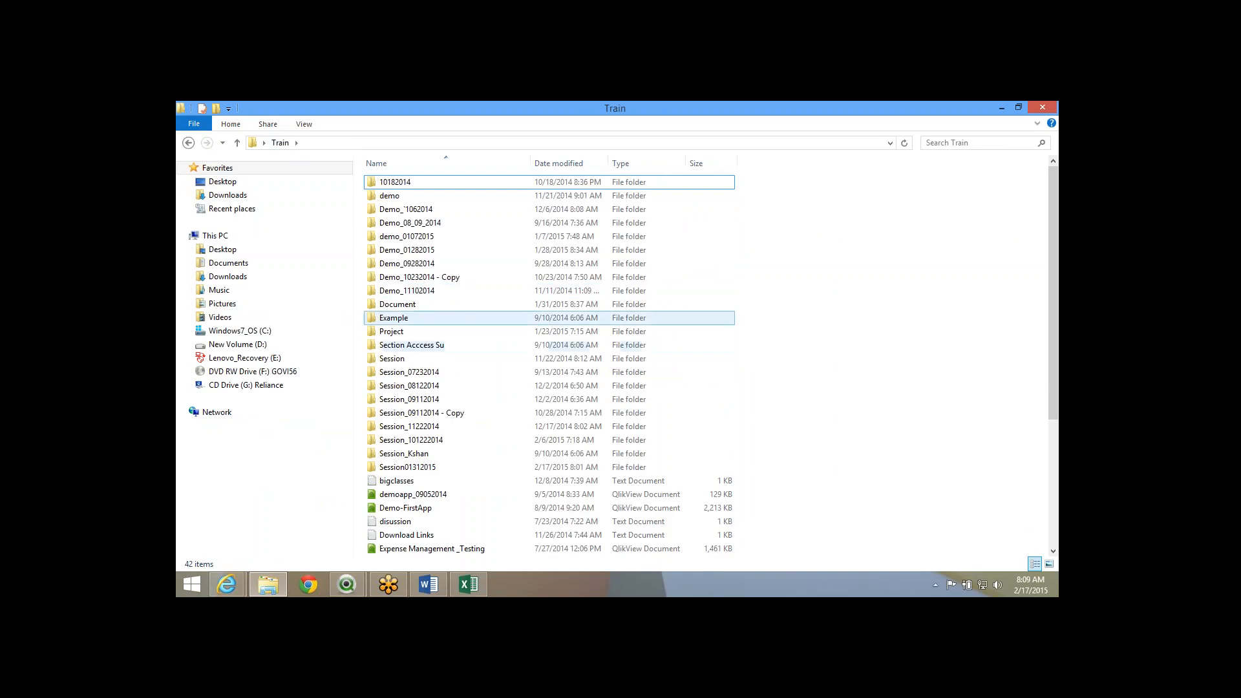
{"action": "double_click", "coordinate": [394, 317]}
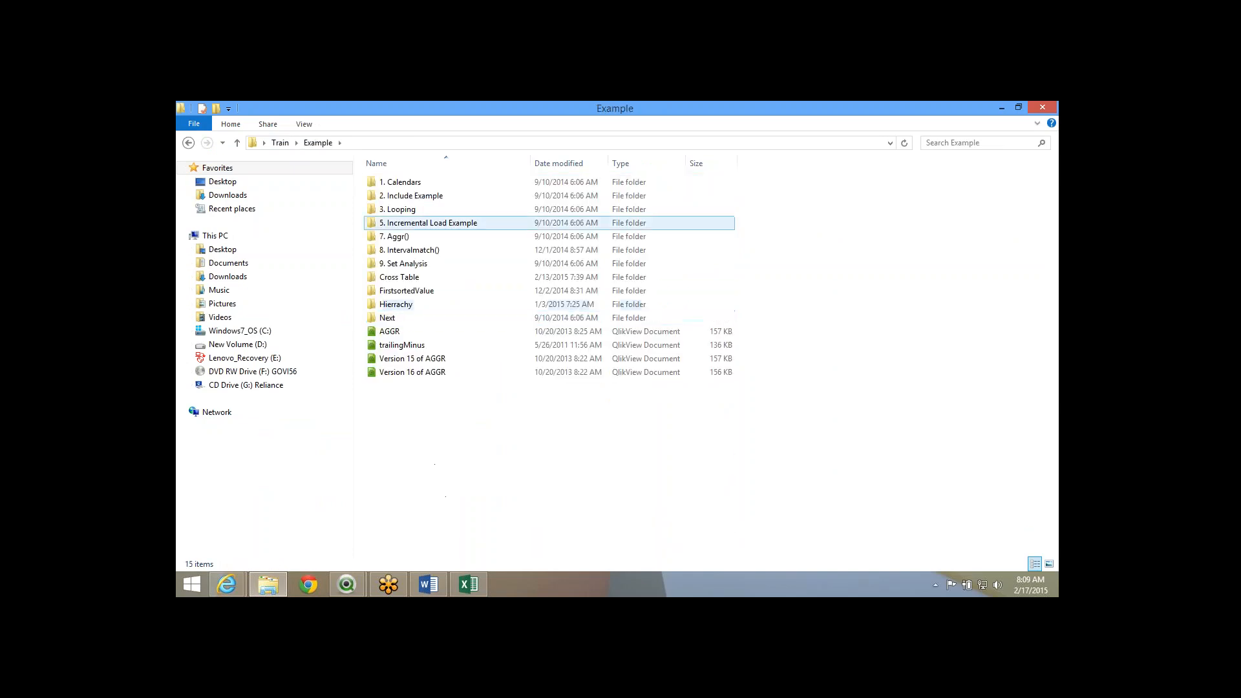
Open the 5. Incremental Load Example folder.
{"action": "double_click", "coordinate": [427, 223]}
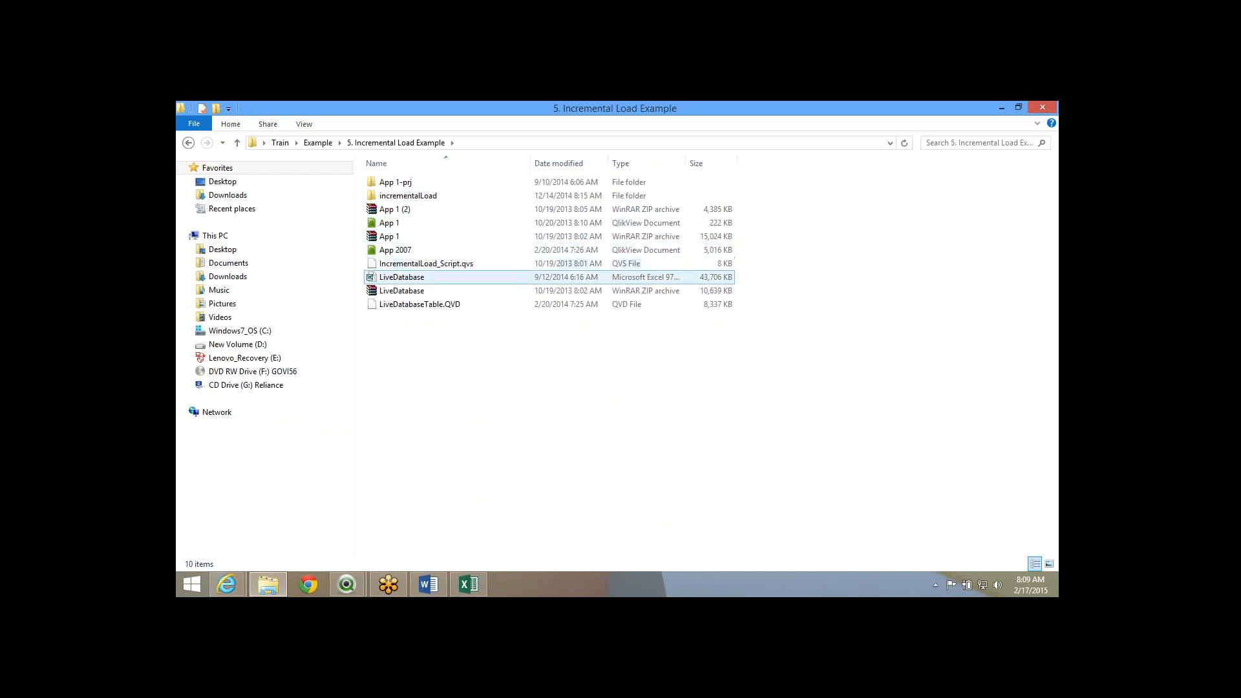
{"action": "double_click", "coordinate": [401, 277]}
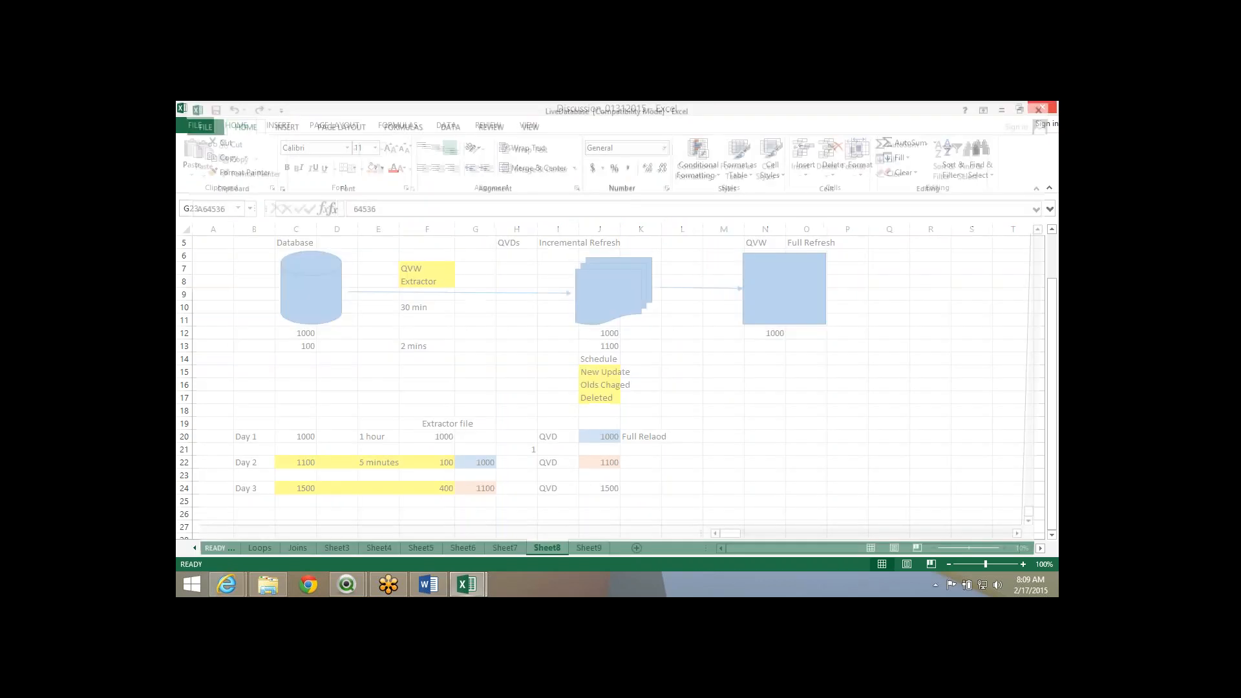
{"action": "key", "text": "alt+F4"}
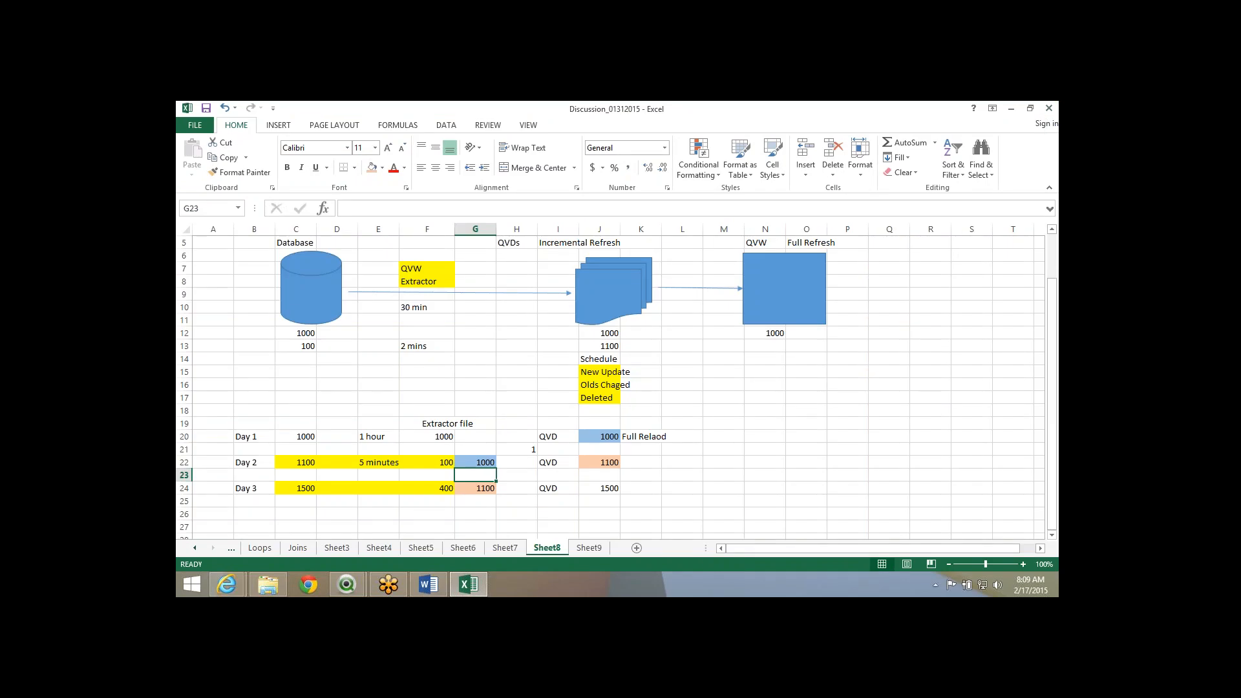
{"action": "key", "text": "alt+Tab"}
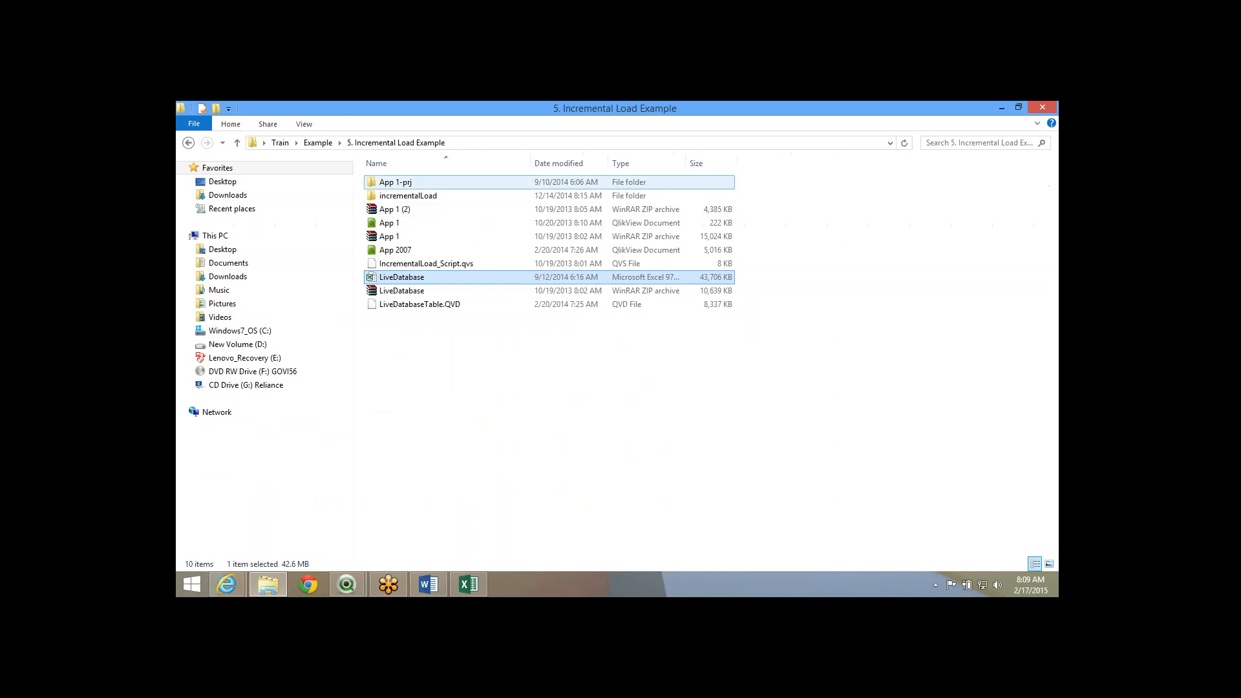
Open the incrementalLoad subfolder of the 5. Incremental Load Example folder.
{"action": "left_click", "coordinate": [396, 182]}
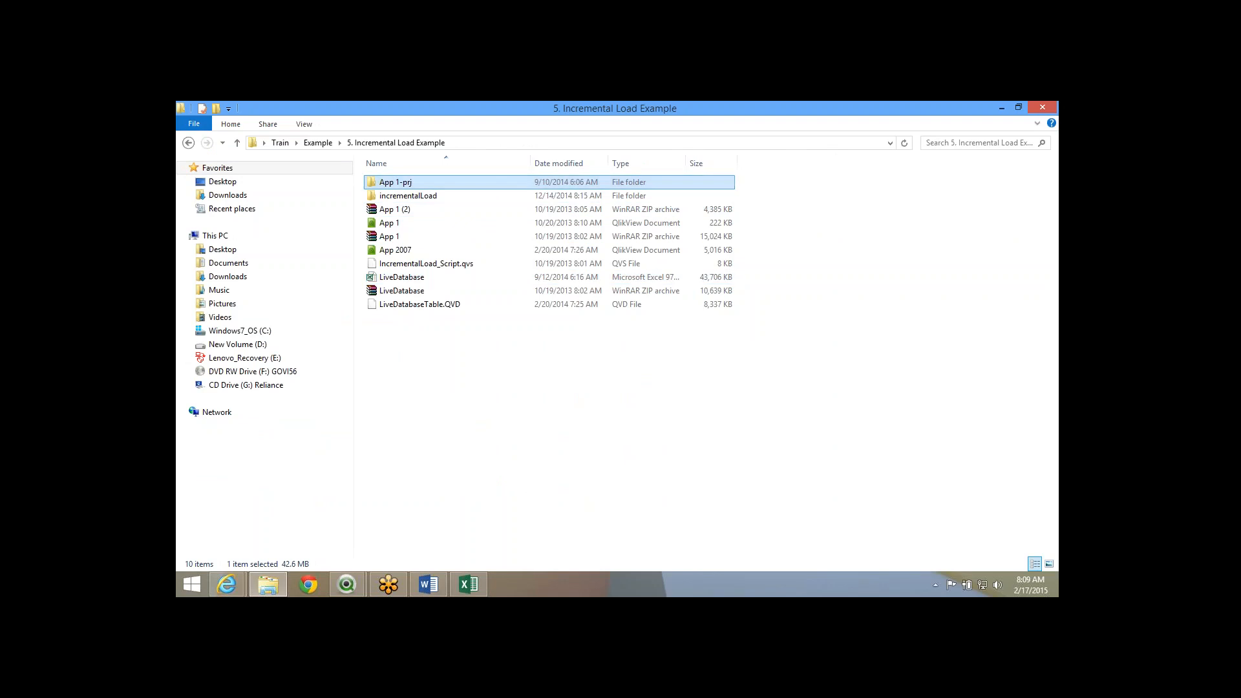
{"action": "double_click", "coordinate": [395, 182]}
{"action": "left_click", "coordinate": [395, 143]}
{"action": "left_click", "coordinate": [407, 195]}
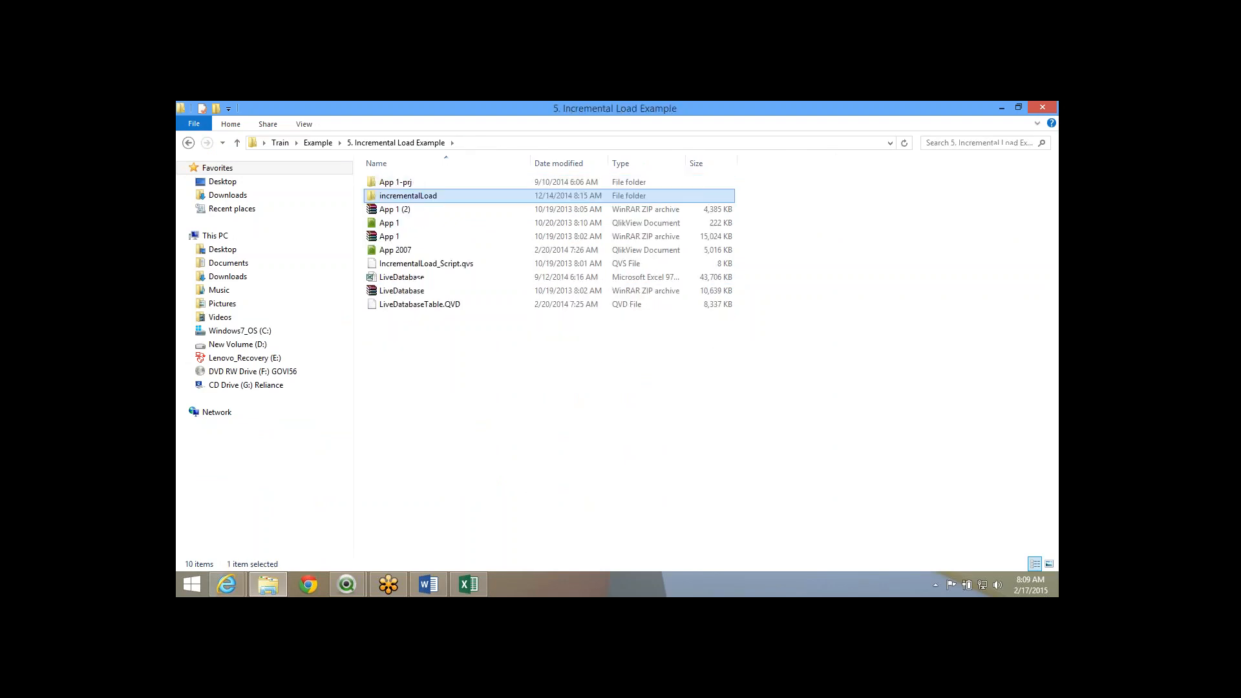
{"action": "key", "text": "alt+Tab"}
{"action": "key", "text": "alt+Tab"}
{"action": "key", "text": "alt+Tab"}
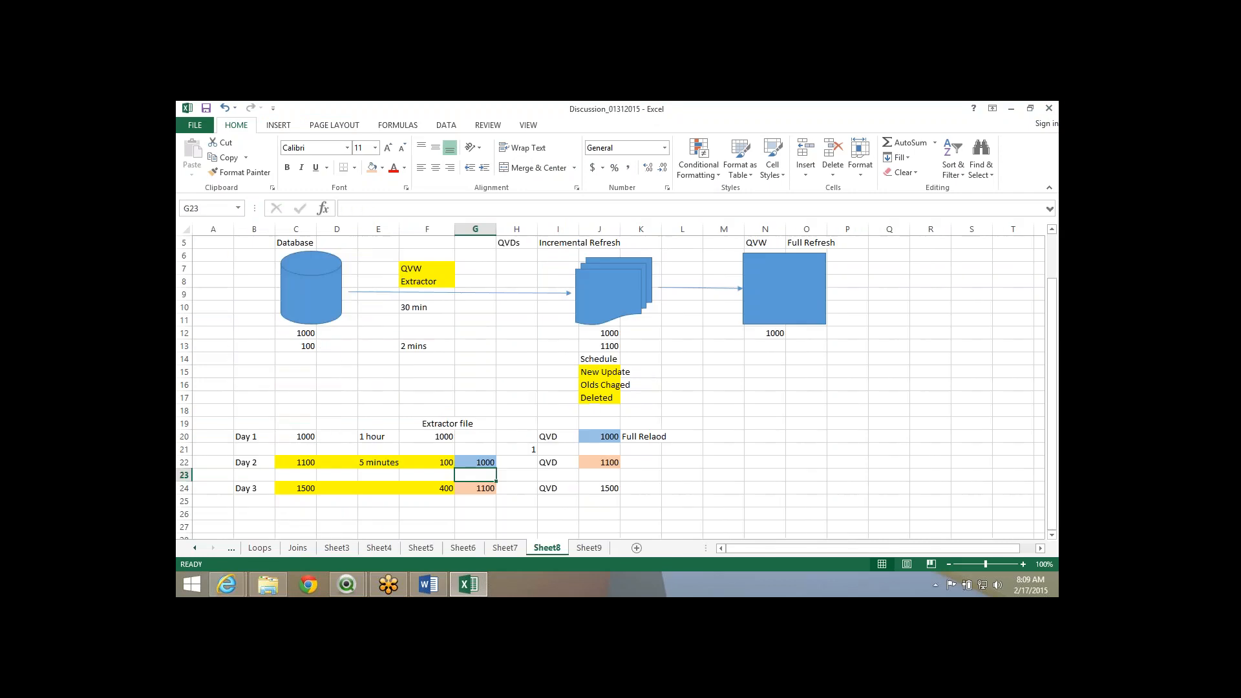
{"action": "key", "text": "alt+Tab"}
{"action": "key", "text": "alt+Tab"}
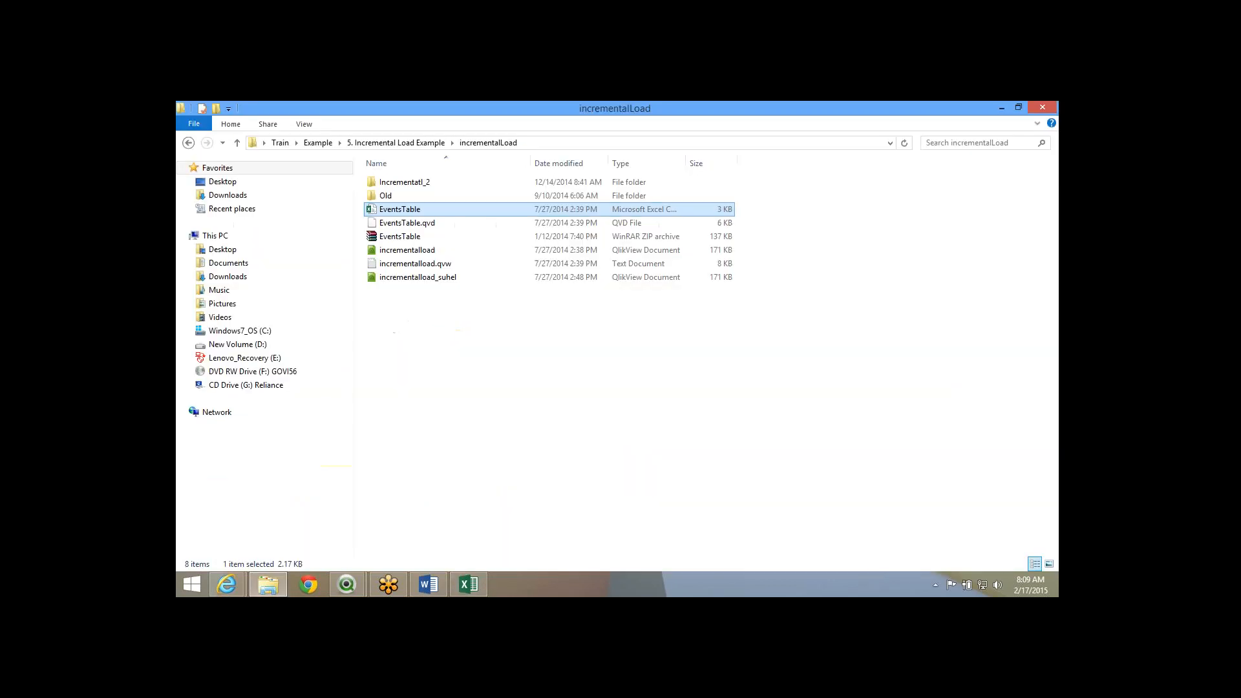
Copy the EventsTable Excel CSV file from the incrementalLoad folder.
{"action": "left_click", "coordinate": [419, 209]}
{"action": "right_click", "coordinate": [421, 206]}
{"action": "left_click", "coordinate": [646, 303]}
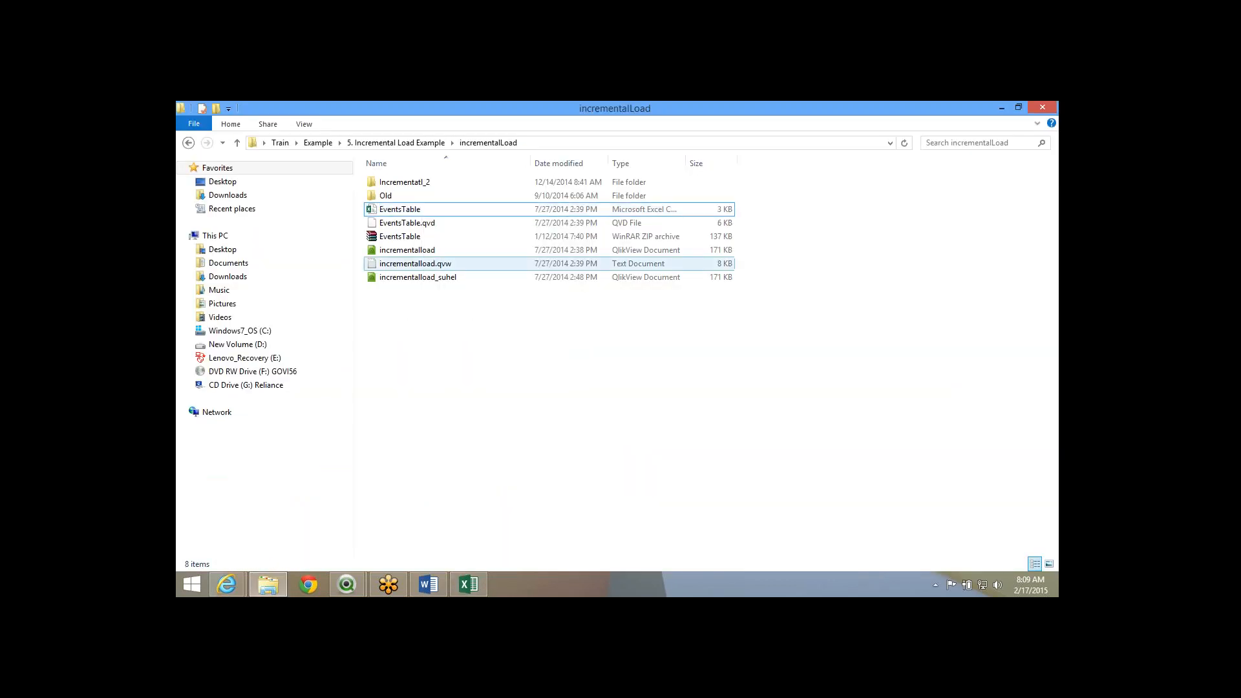
{"action": "left_click", "coordinate": [413, 210]}
{"action": "right_click", "coordinate": [404, 210]}
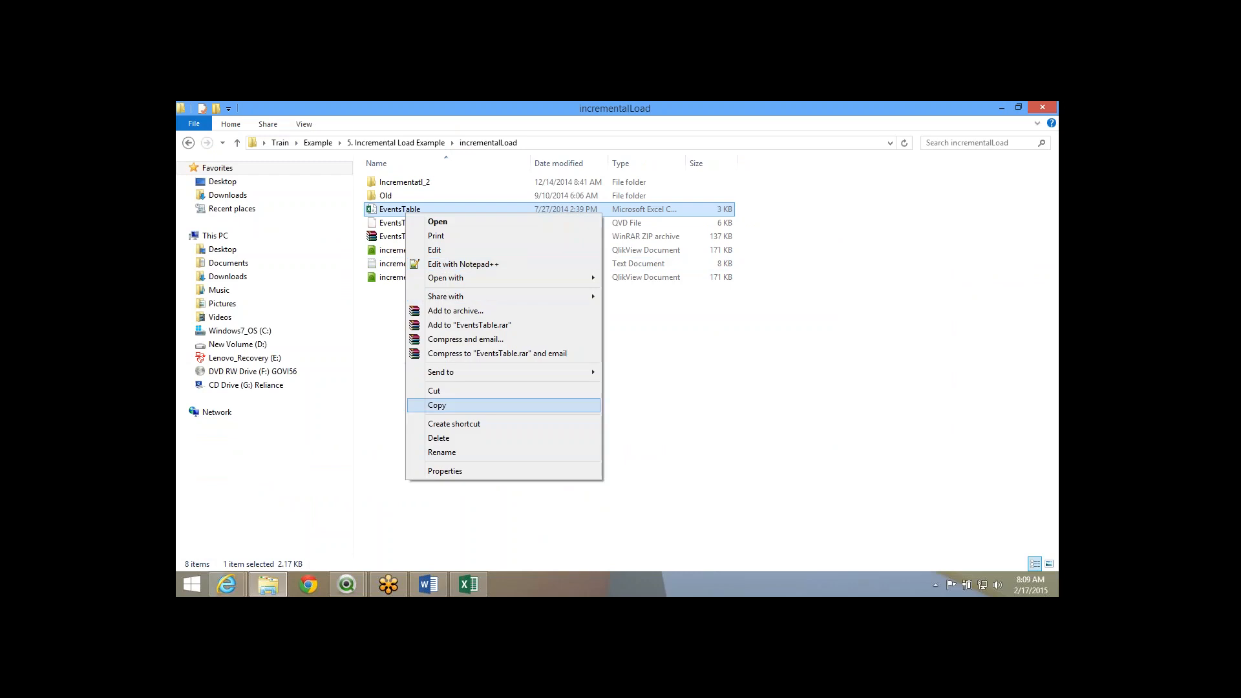
{"action": "left_click", "coordinate": [433, 405]}
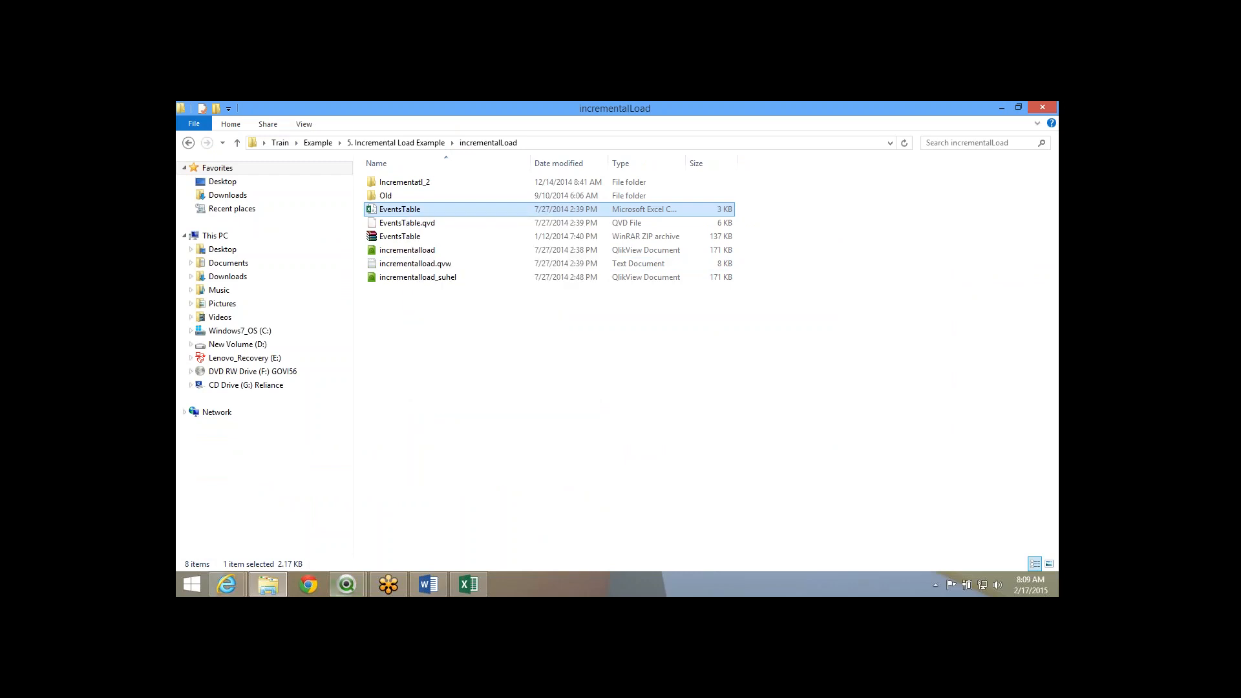
Open a second File Explorer window and go to the Session01312015 folder inside the desktop's Train folder.
{"action": "left_click", "coordinate": [268, 585]}
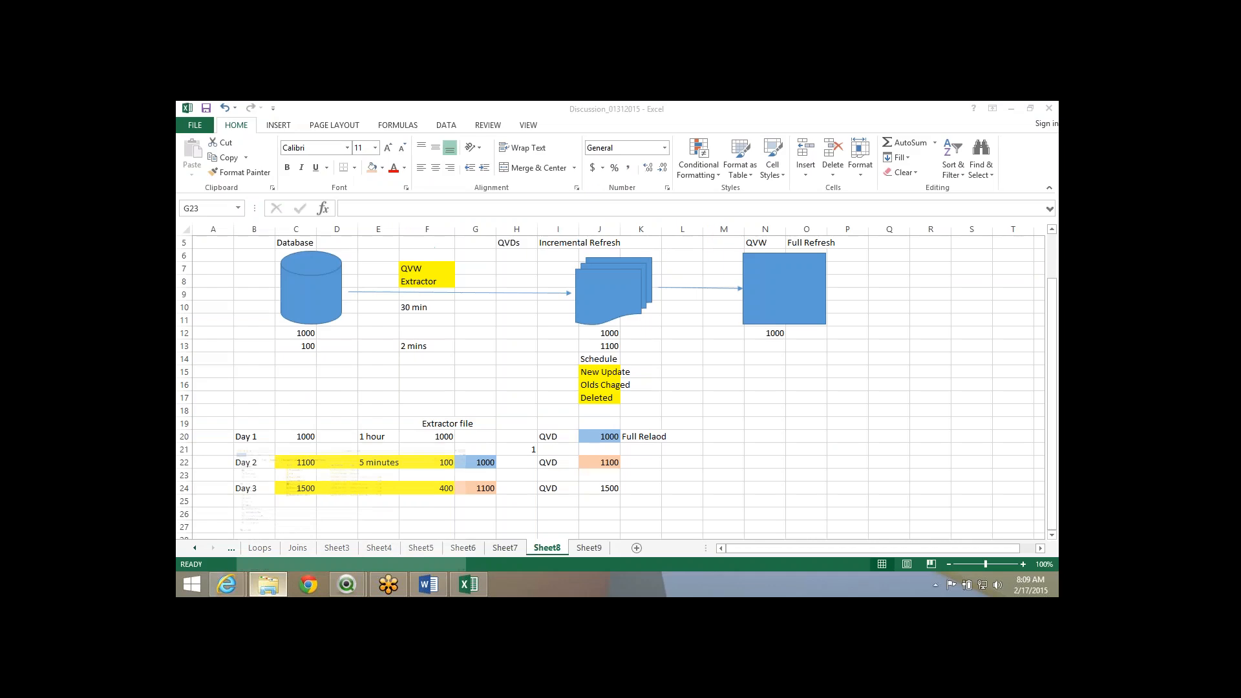
{"action": "left_click", "coordinate": [268, 585]}
{"action": "right_click", "coordinate": [268, 585]}
{"action": "left_click", "coordinate": [239, 521]}
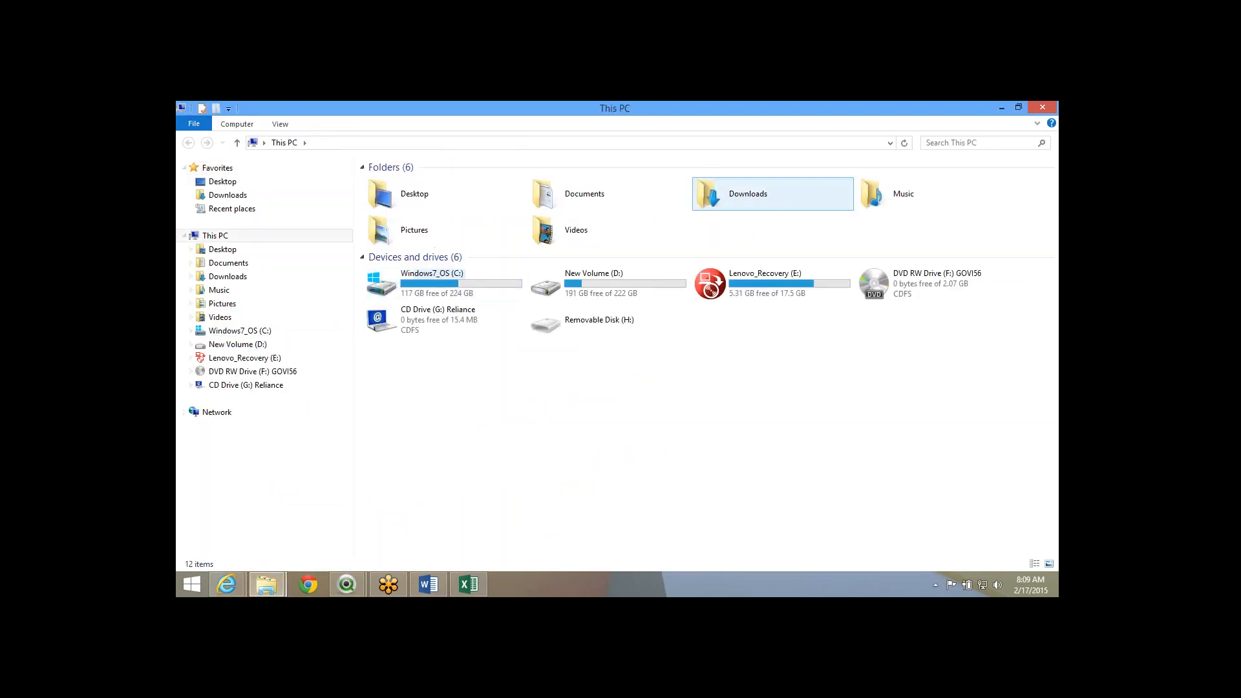
{"action": "left_click", "coordinate": [222, 181]}
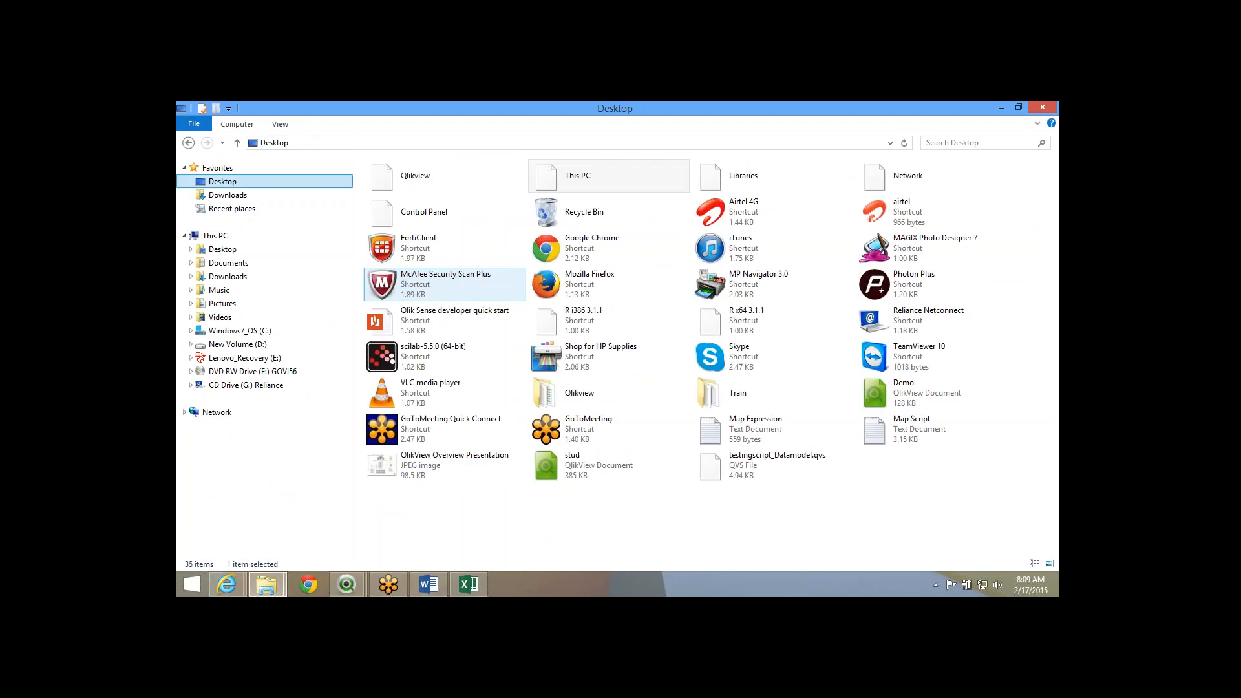
{"action": "left_click", "coordinate": [737, 393]}
{"action": "double_click", "coordinate": [738, 393]}
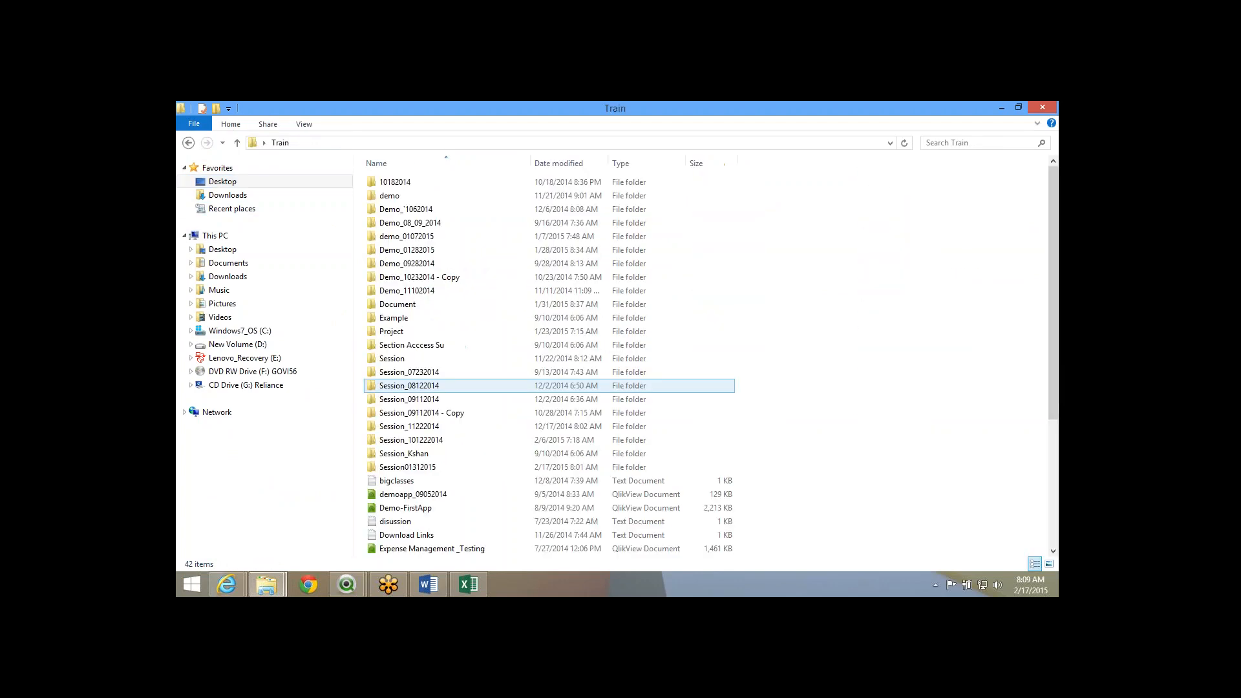
{"action": "double_click", "coordinate": [414, 466]}
Create a new folder named Incremental in Session01312015 and open it.
{"action": "right_click", "coordinate": [396, 239]}
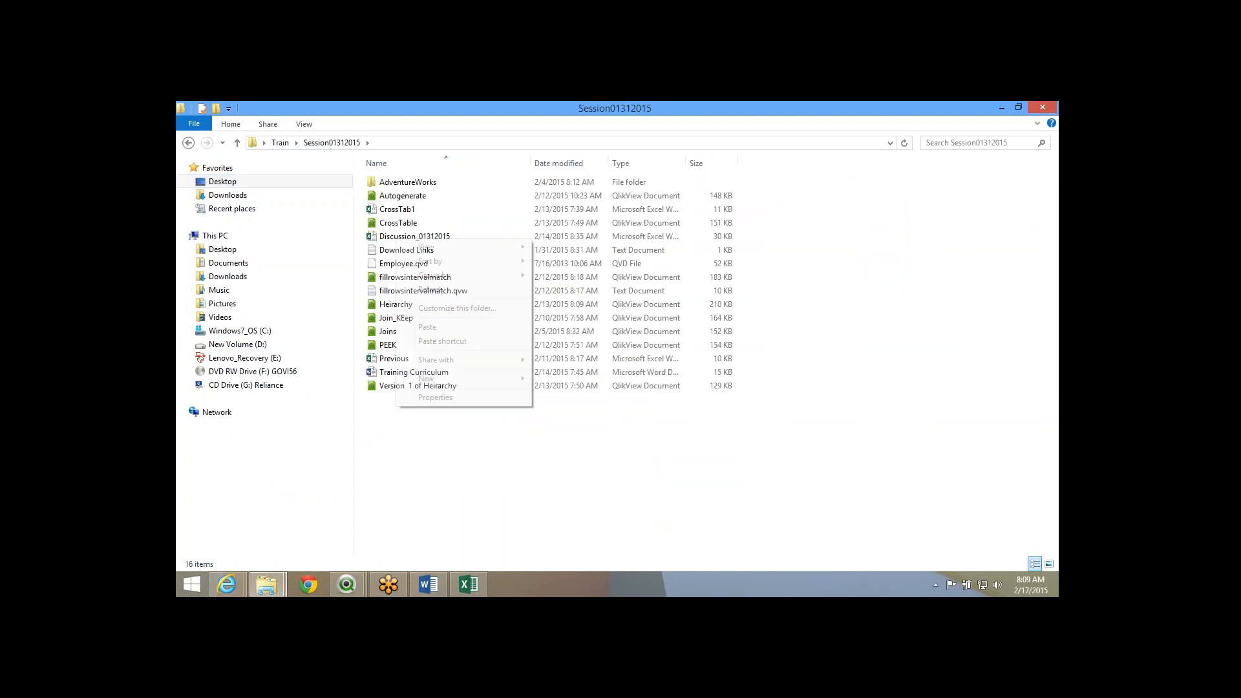
{"action": "mouse_move", "coordinate": [452, 378]}
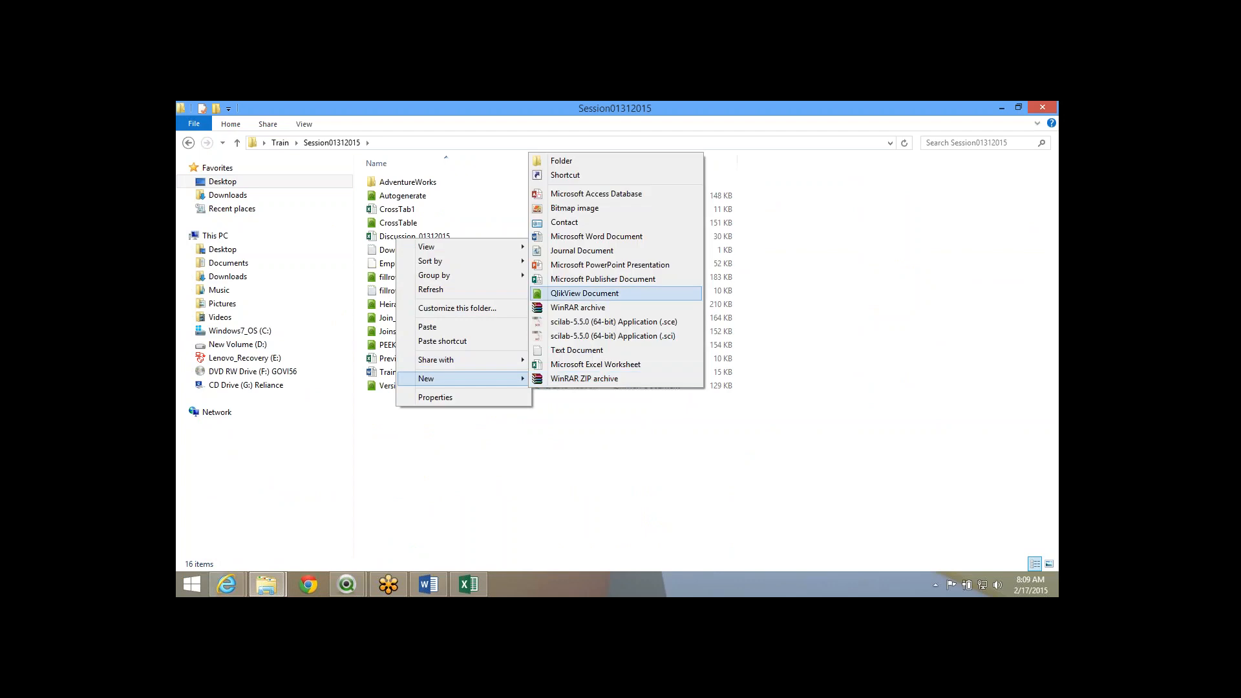
{"action": "left_click", "coordinate": [556, 158]}
{"action": "type", "text": "Incremental"}
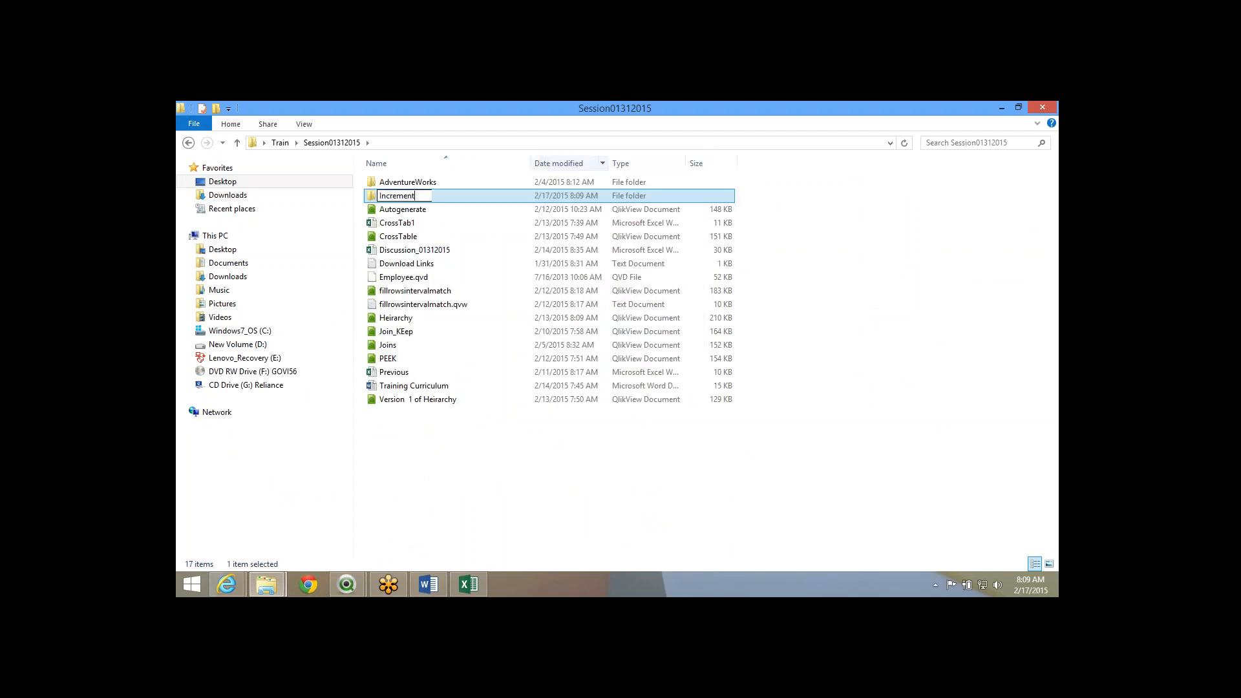
{"action": "key", "text": "Return"}
{"action": "key", "text": "Return"}
Paste EventsTable and the incrementalload QlikView document into the Incremental folder and close the source folder window.
{"action": "key", "text": "ctrl+v"}
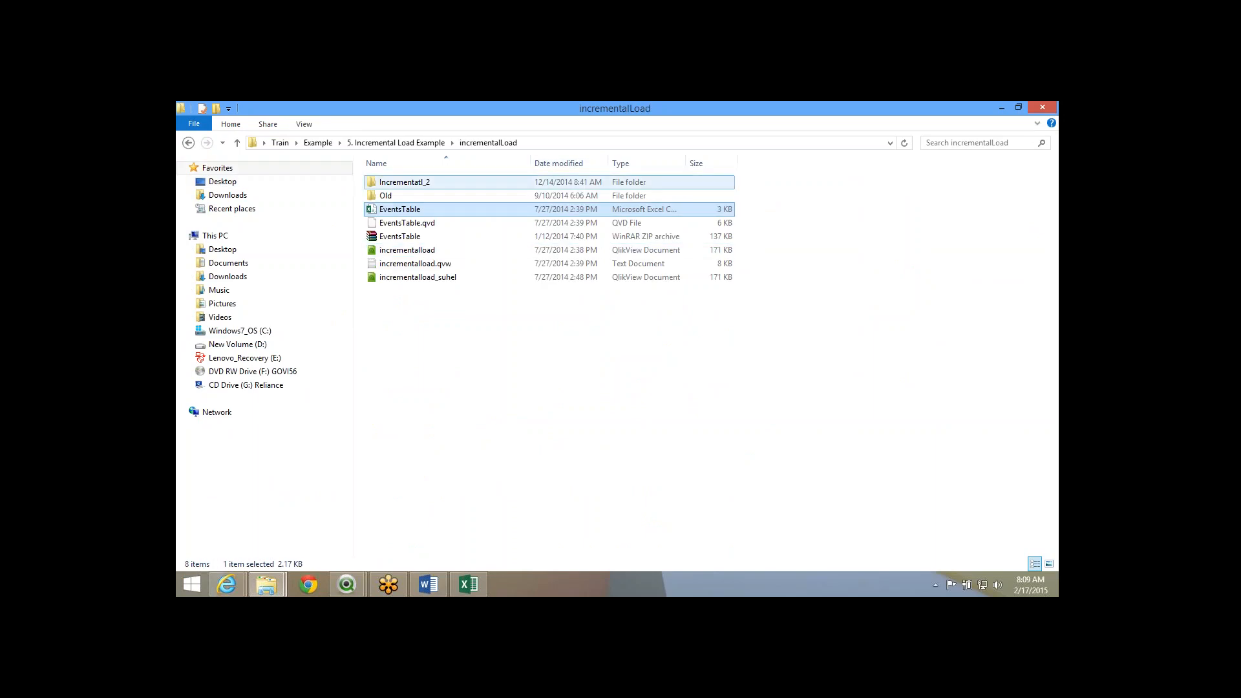
{"action": "left_click", "coordinate": [407, 250]}
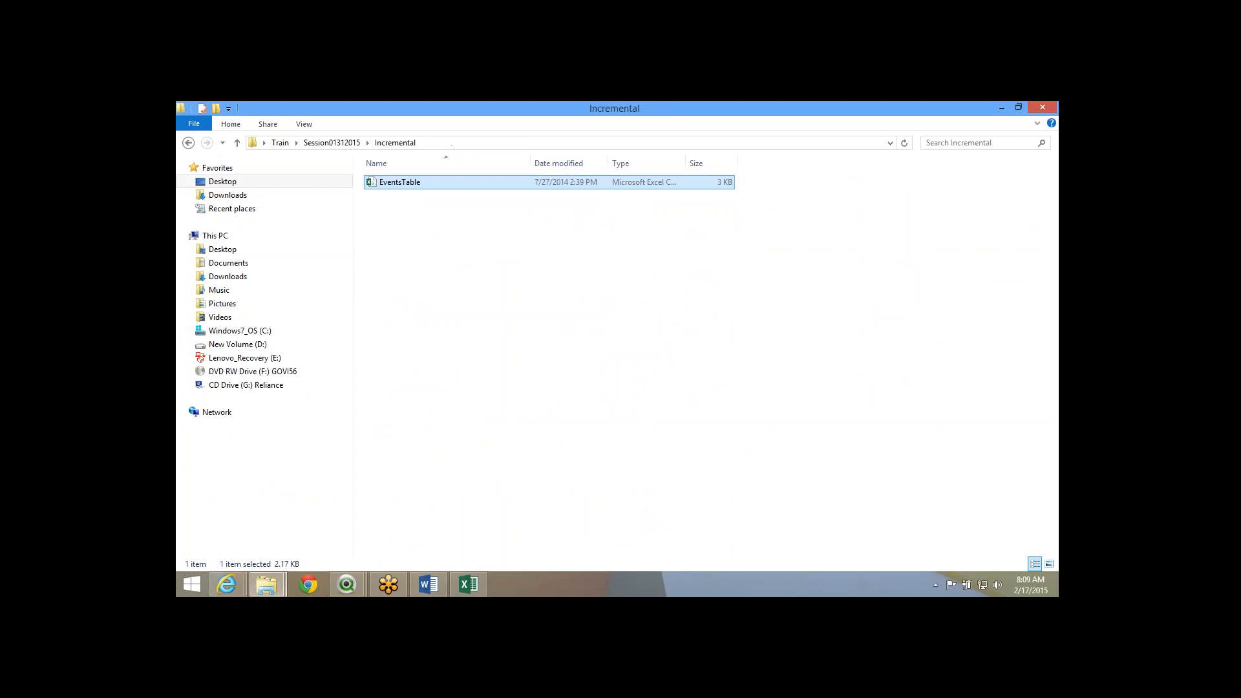
{"action": "key", "text": "ctrl+v"}
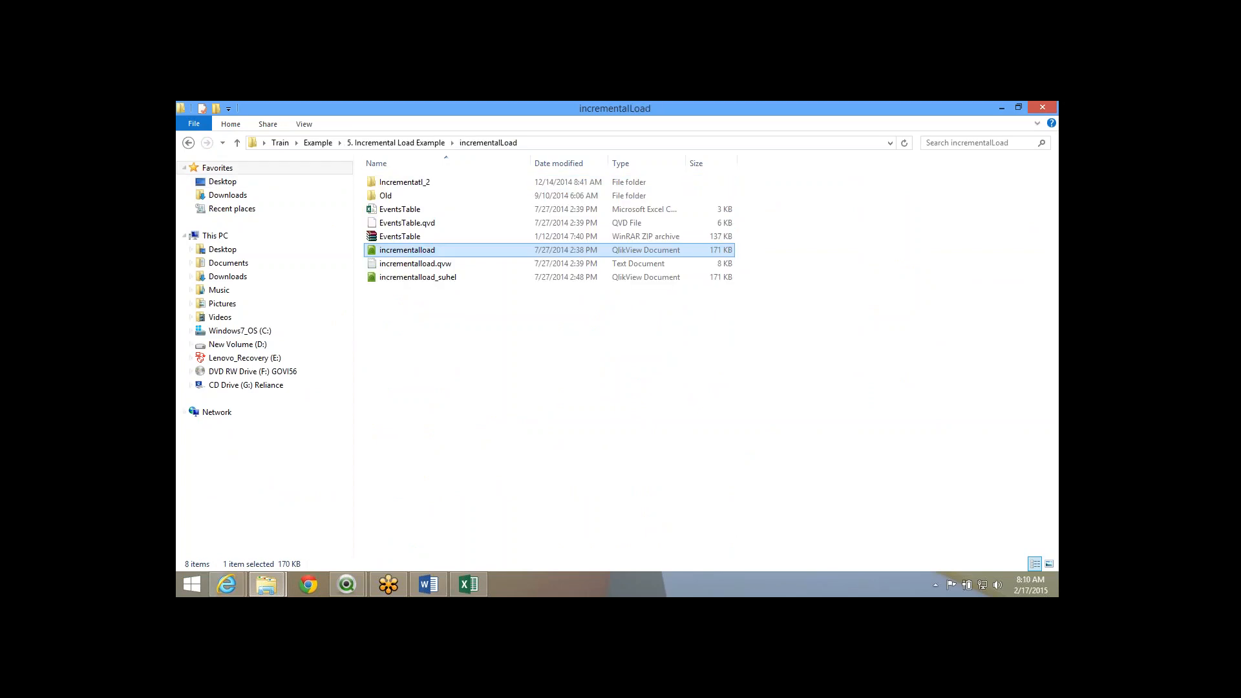
{"action": "left_click", "coordinate": [1042, 107]}
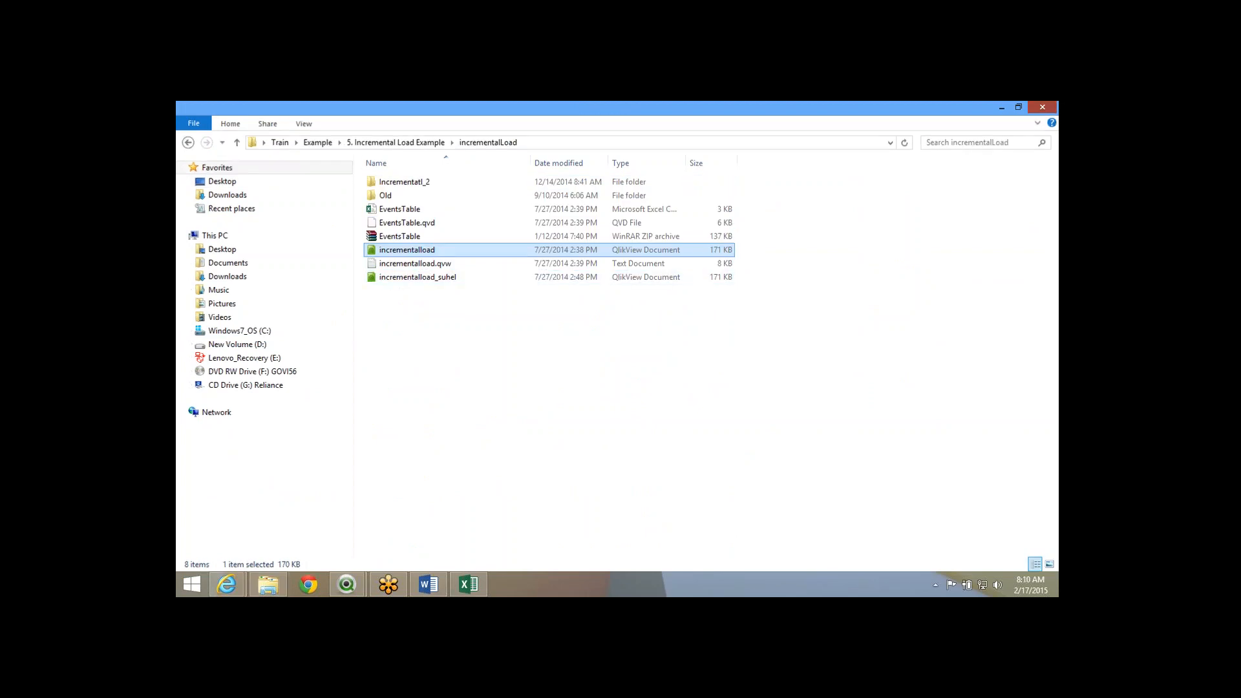
Launch a new QlikView 11 window and open the copied incrementalload document in it.
{"action": "right_click", "coordinate": [347, 584]}
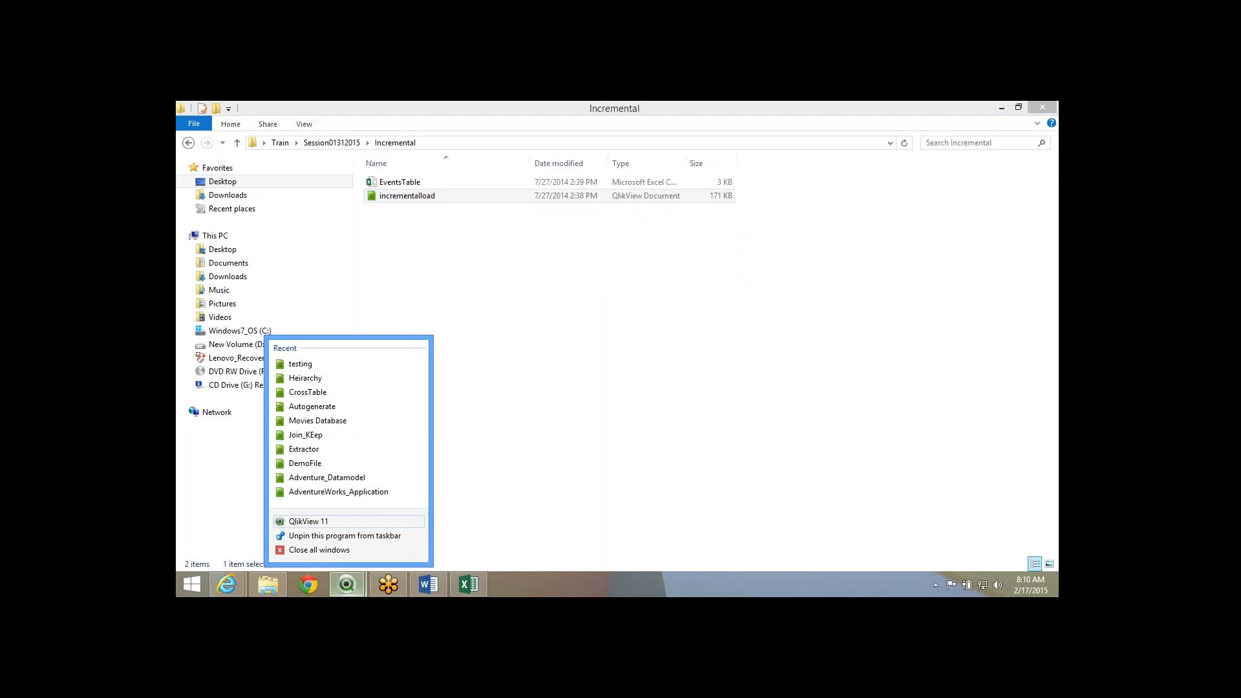
{"action": "left_click", "coordinate": [310, 522]}
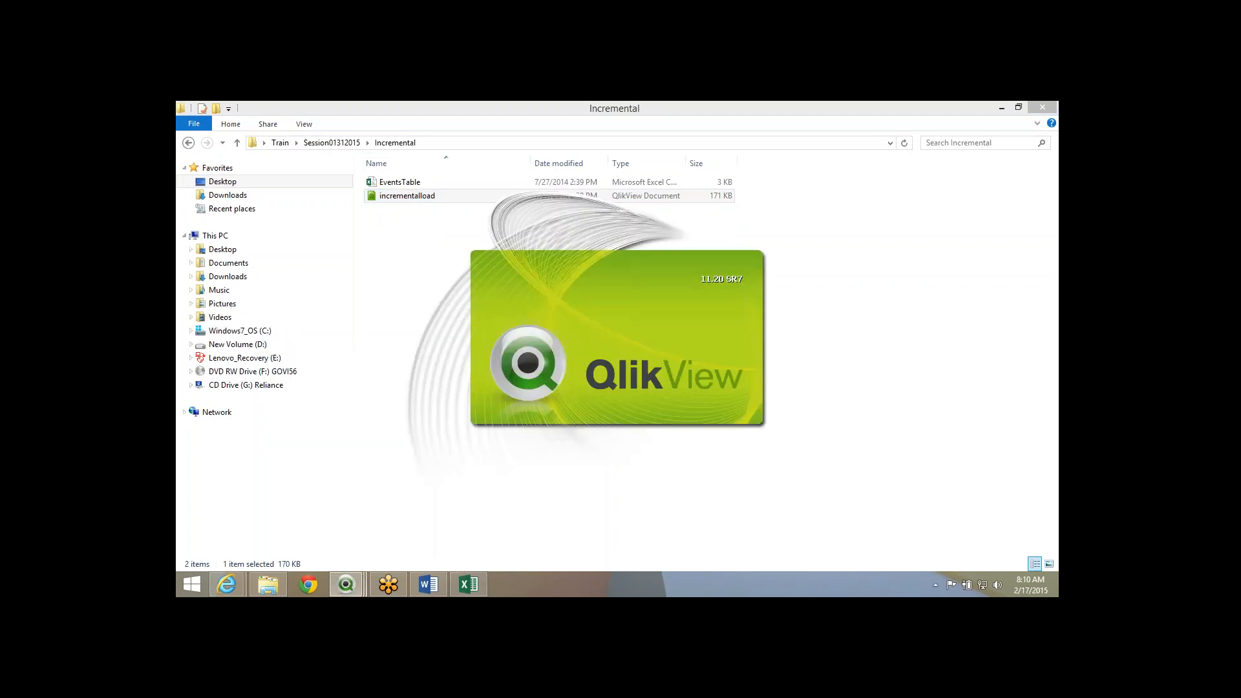
{"action": "left_click_drag", "start_coordinate": [540, 144], "coordinate": [561, 239]}
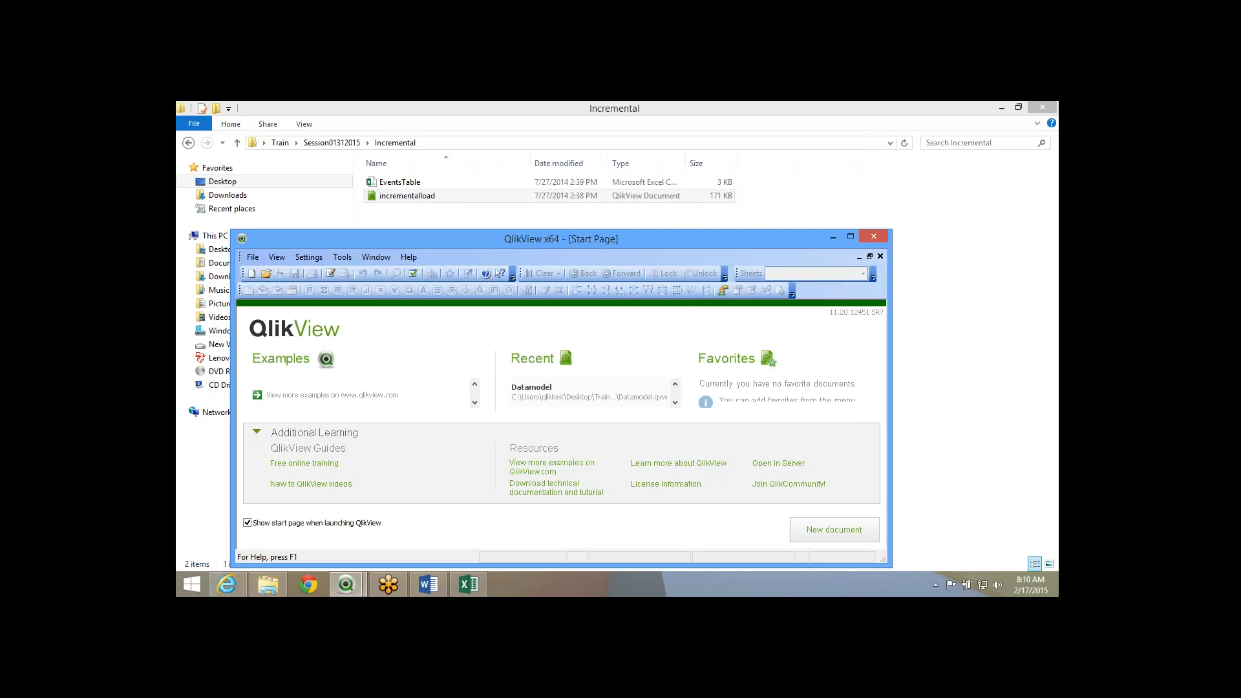
{"action": "left_click_drag", "start_coordinate": [406, 196], "coordinate": [517, 361]}
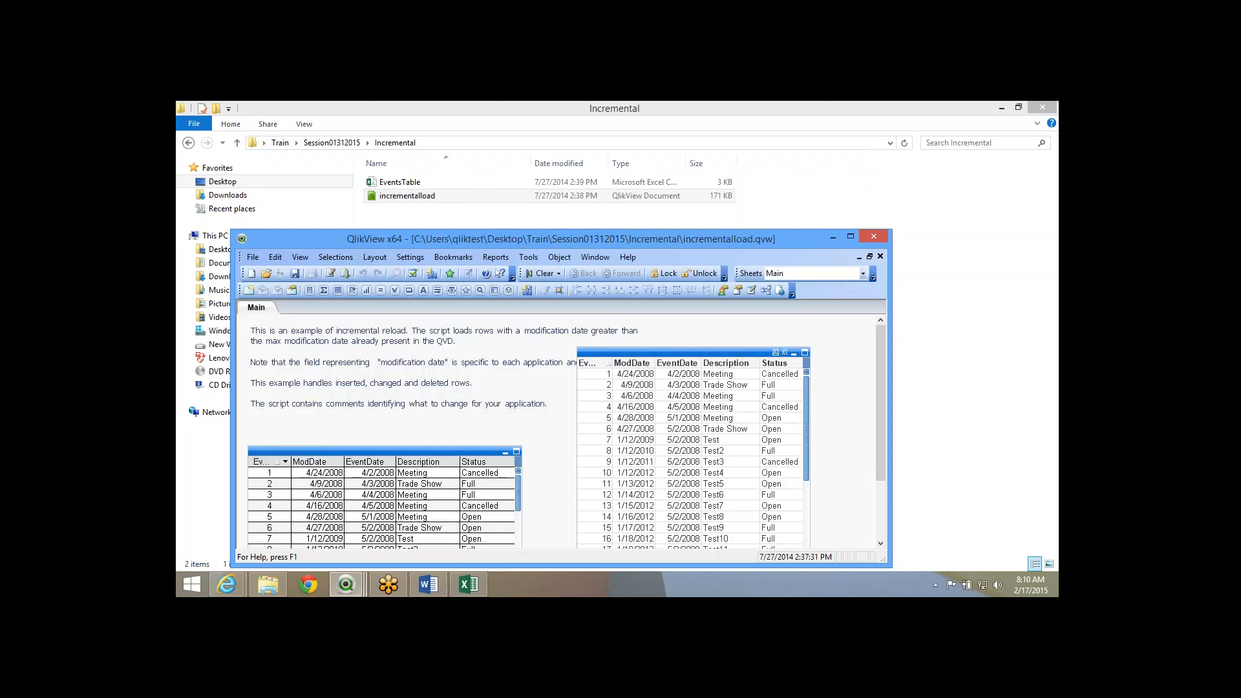
Open the copied EventsTable file in Excel and autofit all its columns.
{"action": "left_click", "coordinate": [399, 182]}
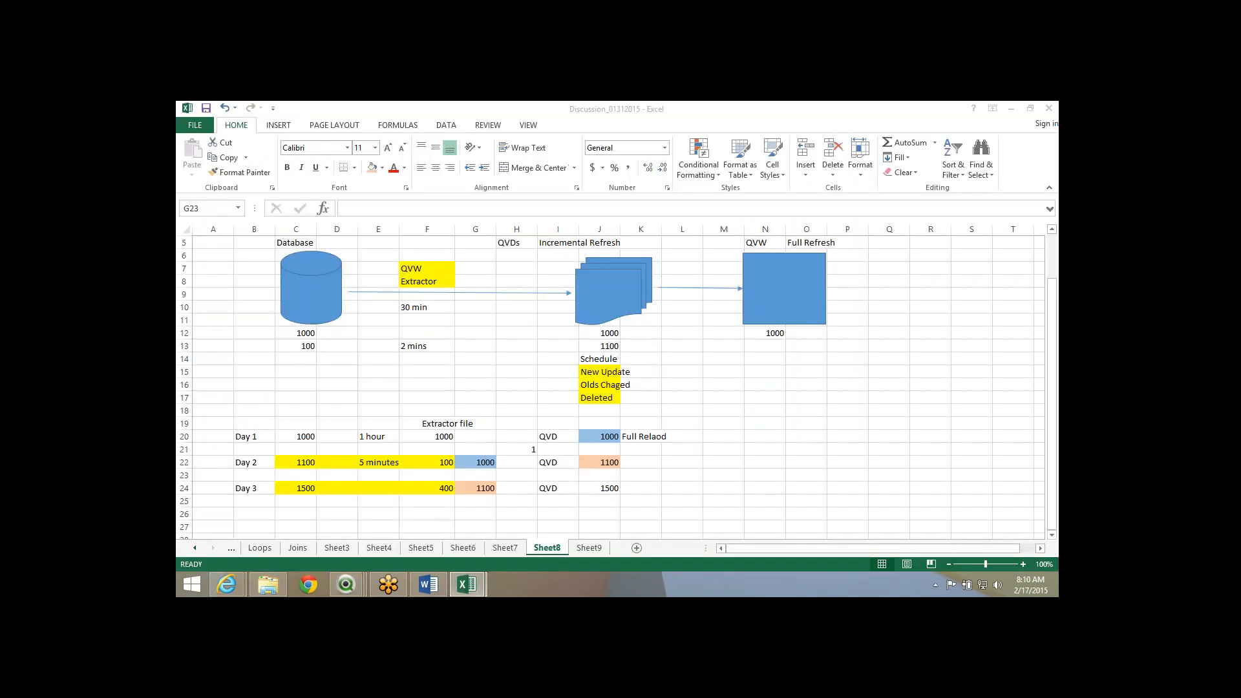
{"action": "key", "text": "ctrl+a"}
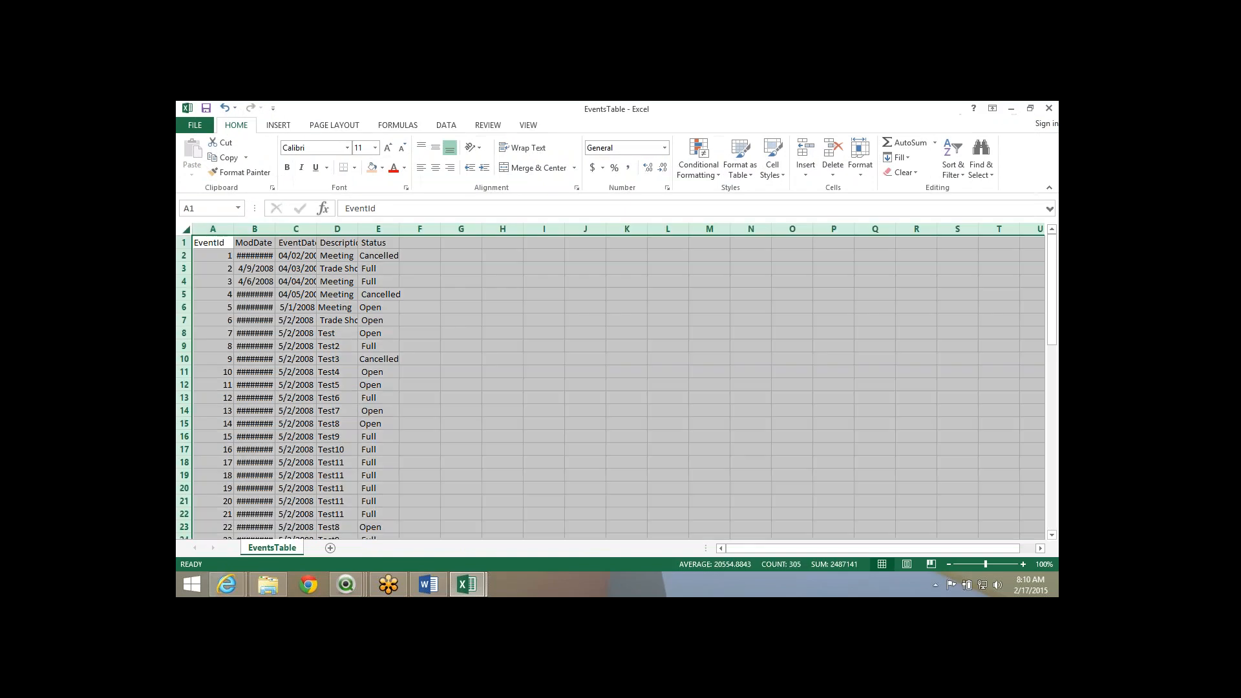
{"action": "double_click", "coordinate": [275, 229]}
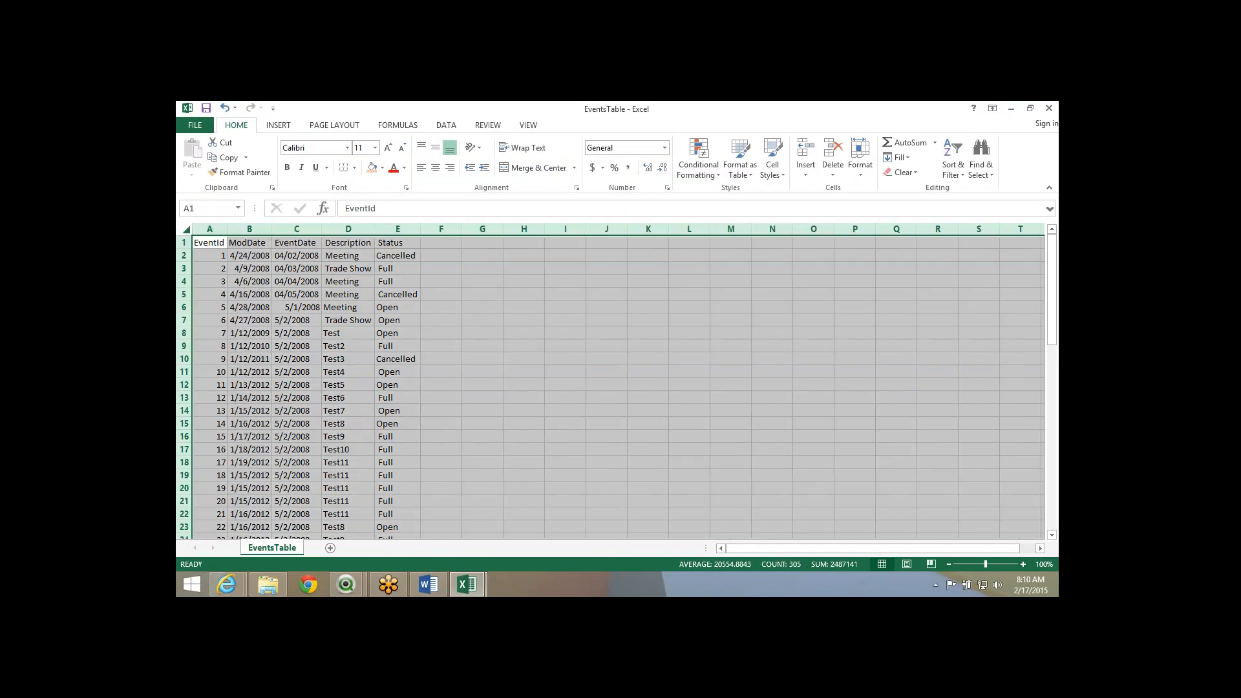
{"action": "left_click", "coordinate": [348, 294]}
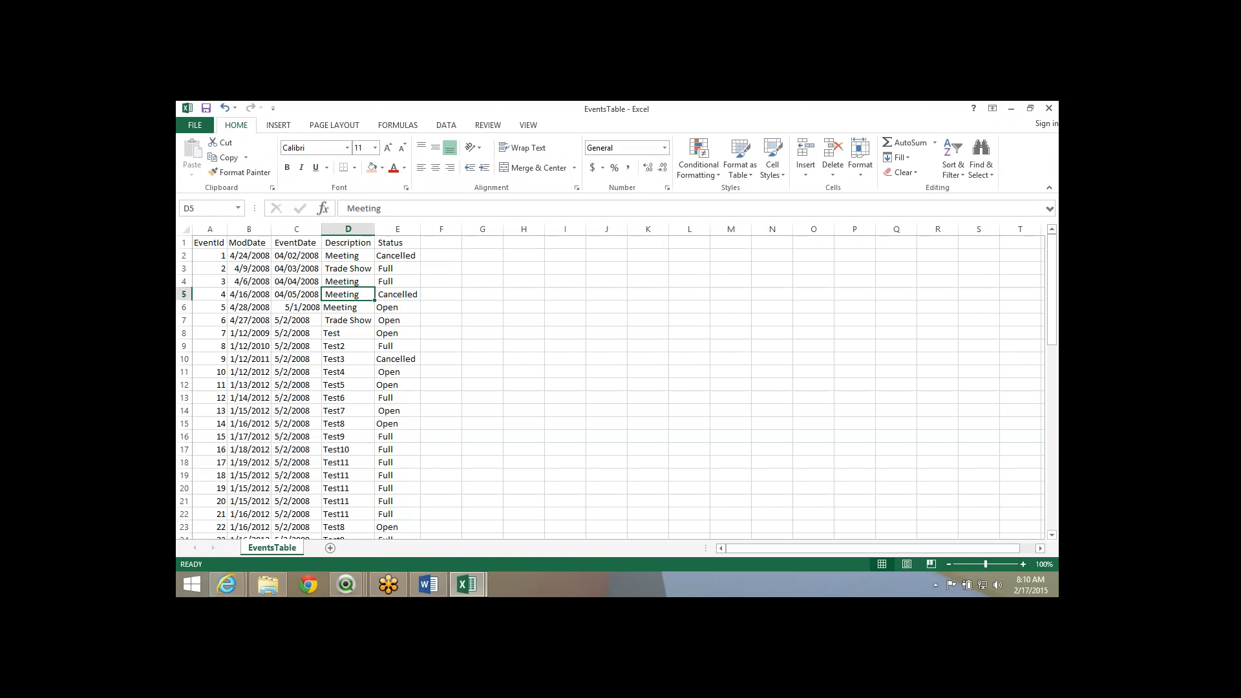
Check how many records the EventId column holds by going to its last row and selecting the whole column range.
{"action": "left_click", "coordinate": [209, 294]}
{"action": "key", "text": "ctrl+Down"}
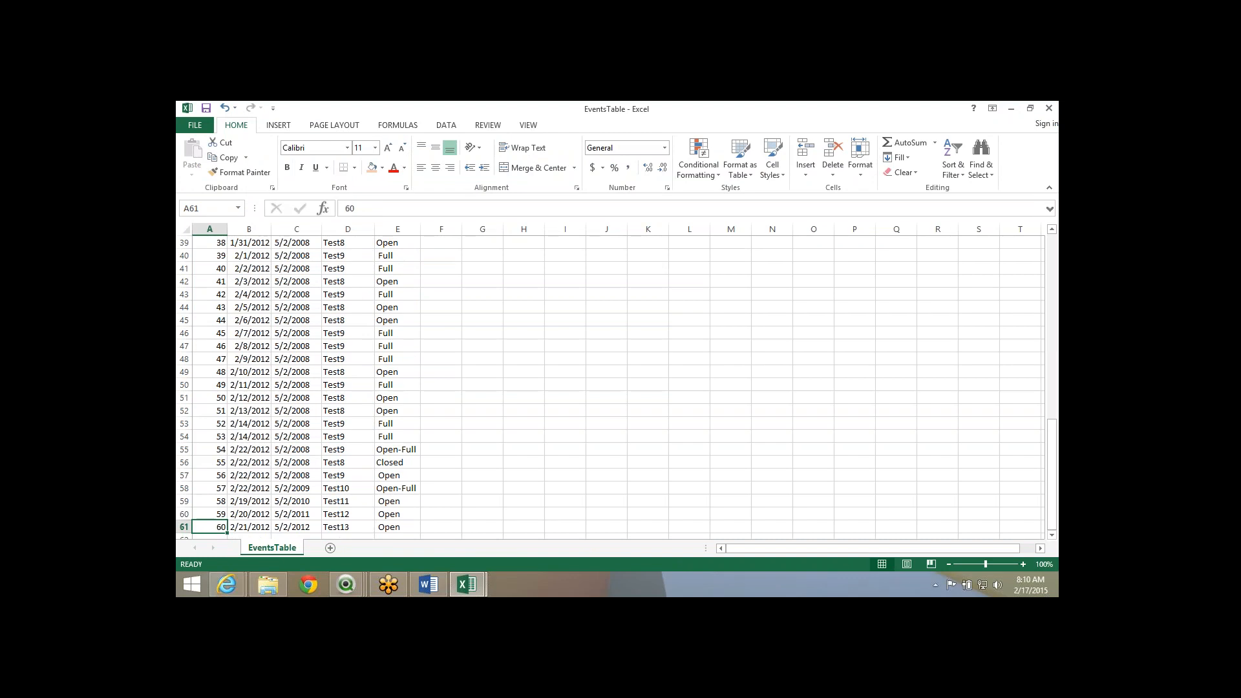
{"action": "key", "text": "ctrl+Home"}
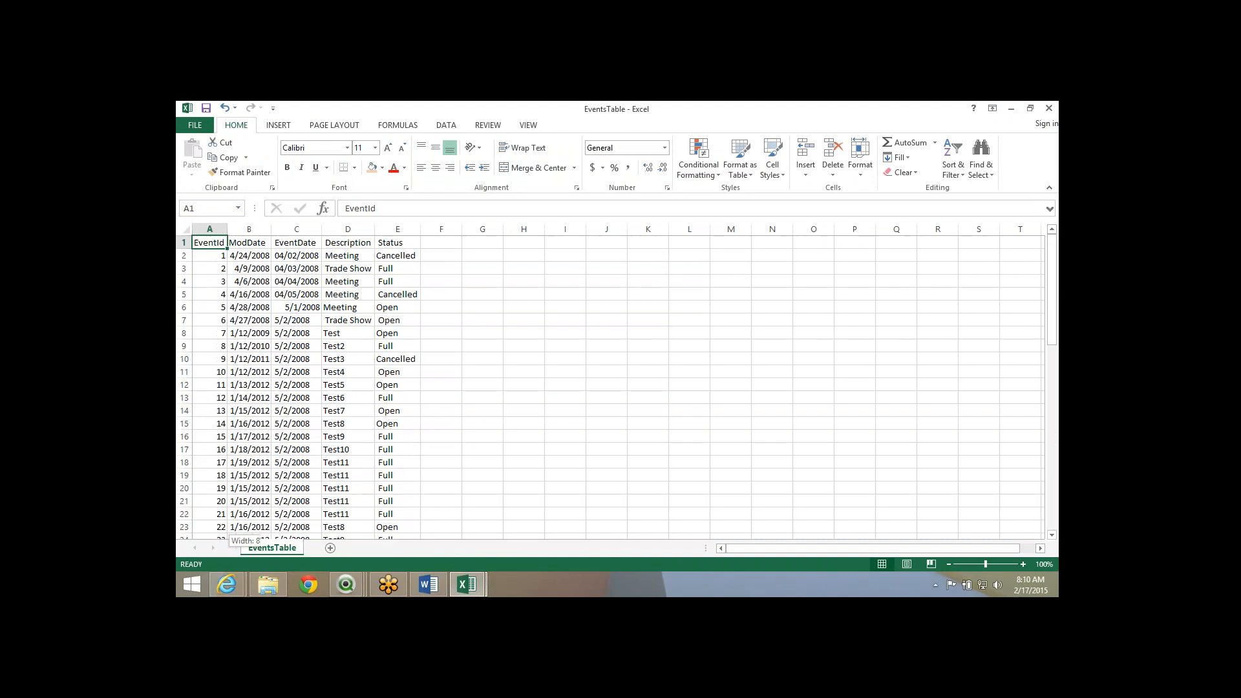
{"action": "key", "text": "ctrl+shift+Down"}
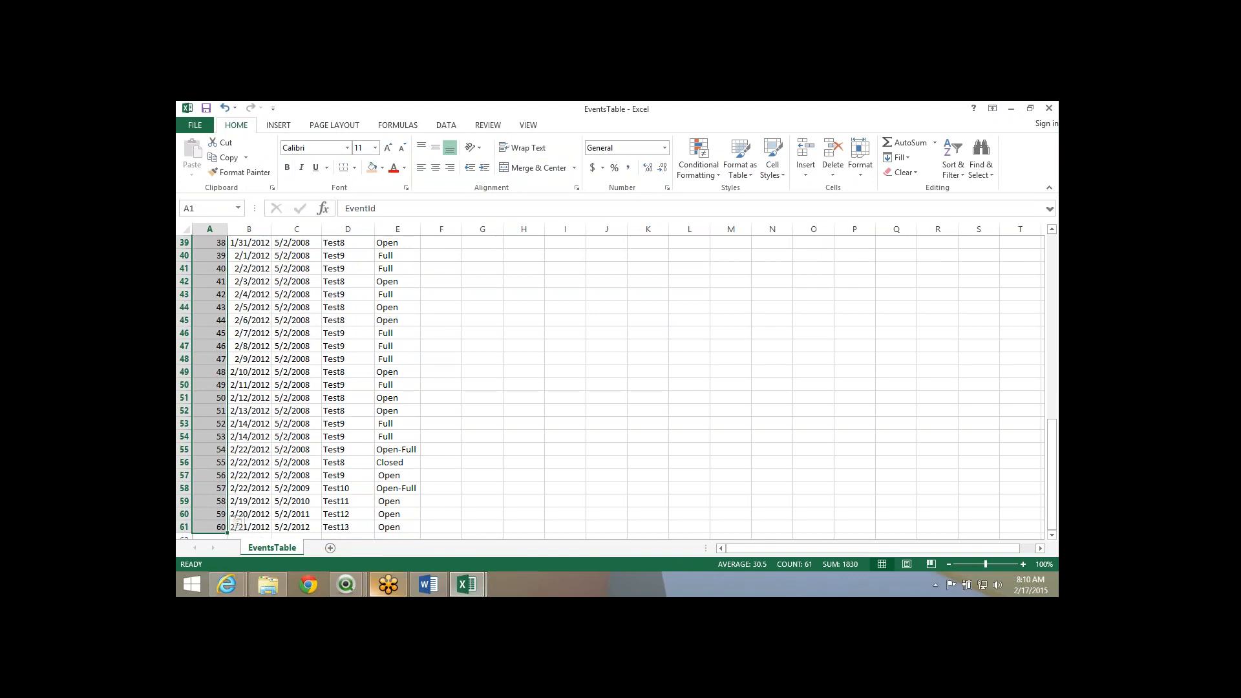
Switch to the QlikView window with the incrementalload document from the Incremental folder.
{"action": "left_click", "coordinate": [346, 585]}
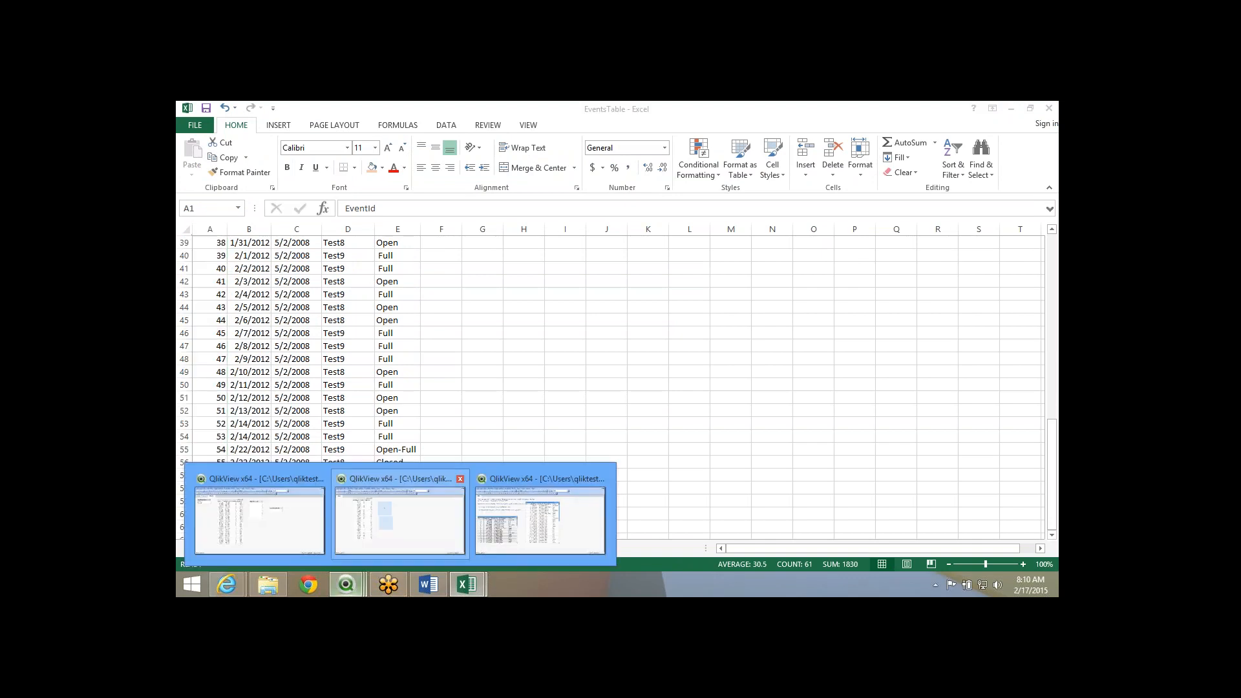
{"action": "mouse_move", "coordinate": [399, 520]}
{"action": "left_click", "coordinate": [539, 517]}
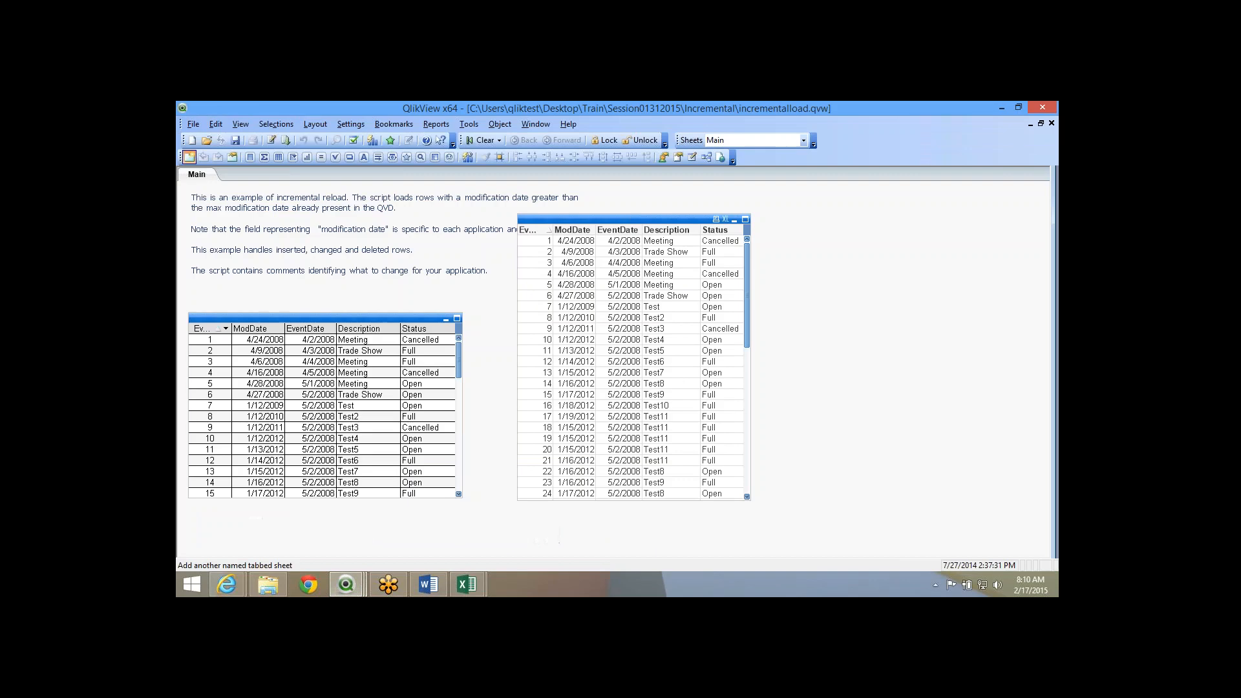
Open the incrementalload script and look through its Introduction, Incremental Setup, Data Load, Incremental Update and Cleanup sections.
{"action": "left_click", "coordinate": [189, 157]}
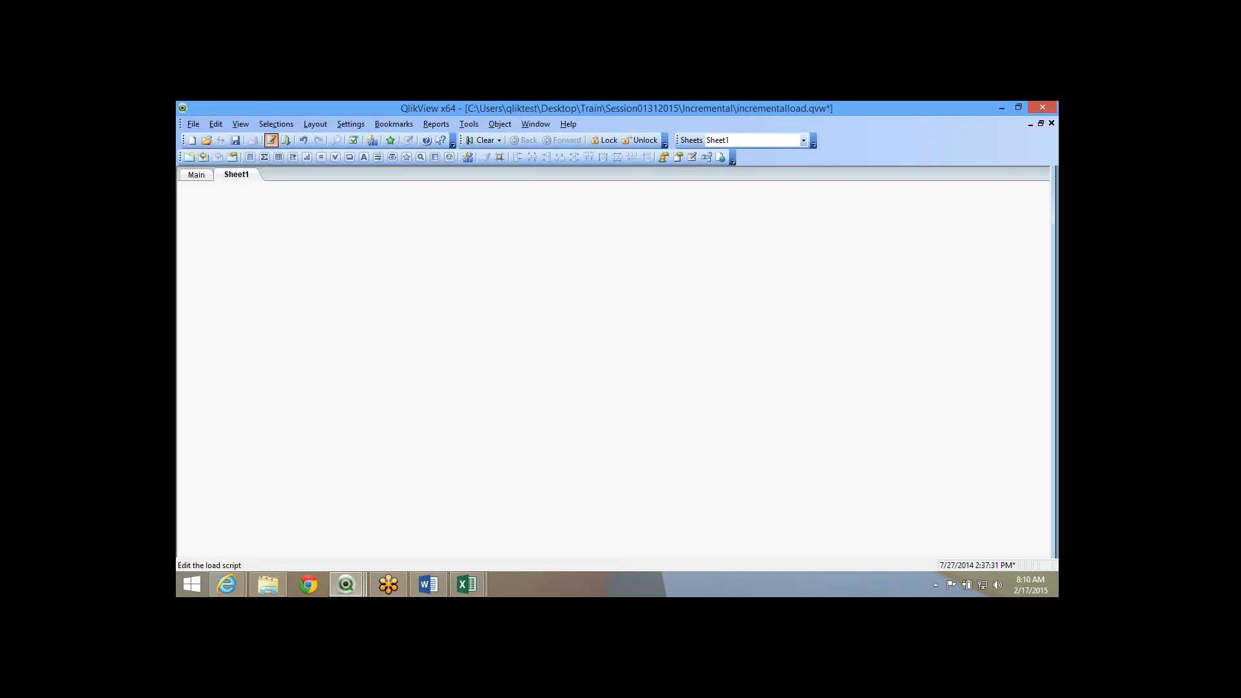
{"action": "left_click", "coordinate": [270, 140]}
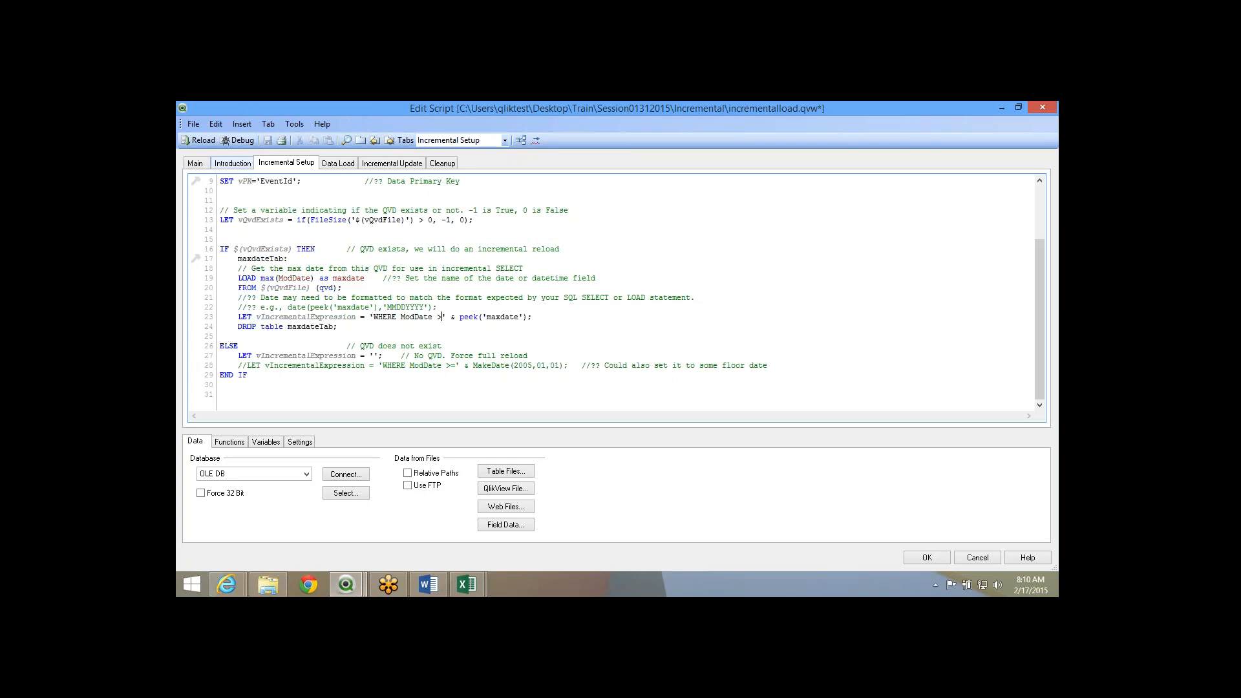
{"action": "left_click", "coordinate": [233, 163]}
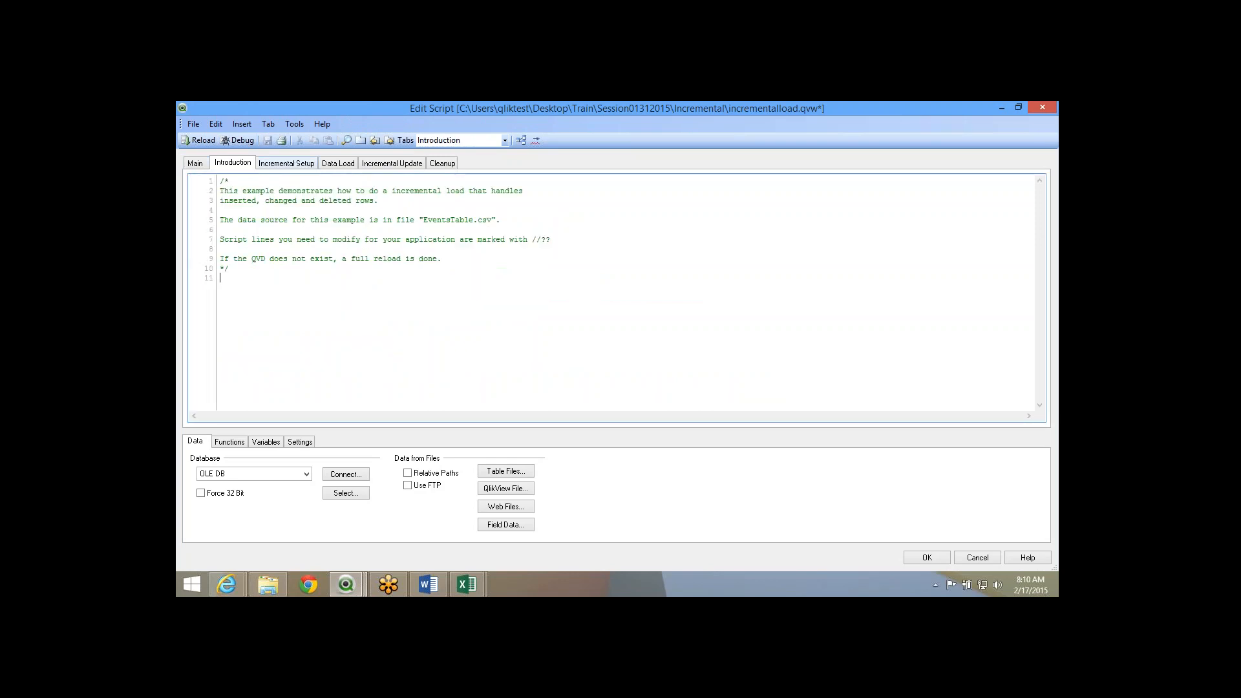
{"action": "left_click", "coordinate": [288, 164]}
{"action": "left_click", "coordinate": [337, 163]}
{"action": "left_click", "coordinate": [392, 163]}
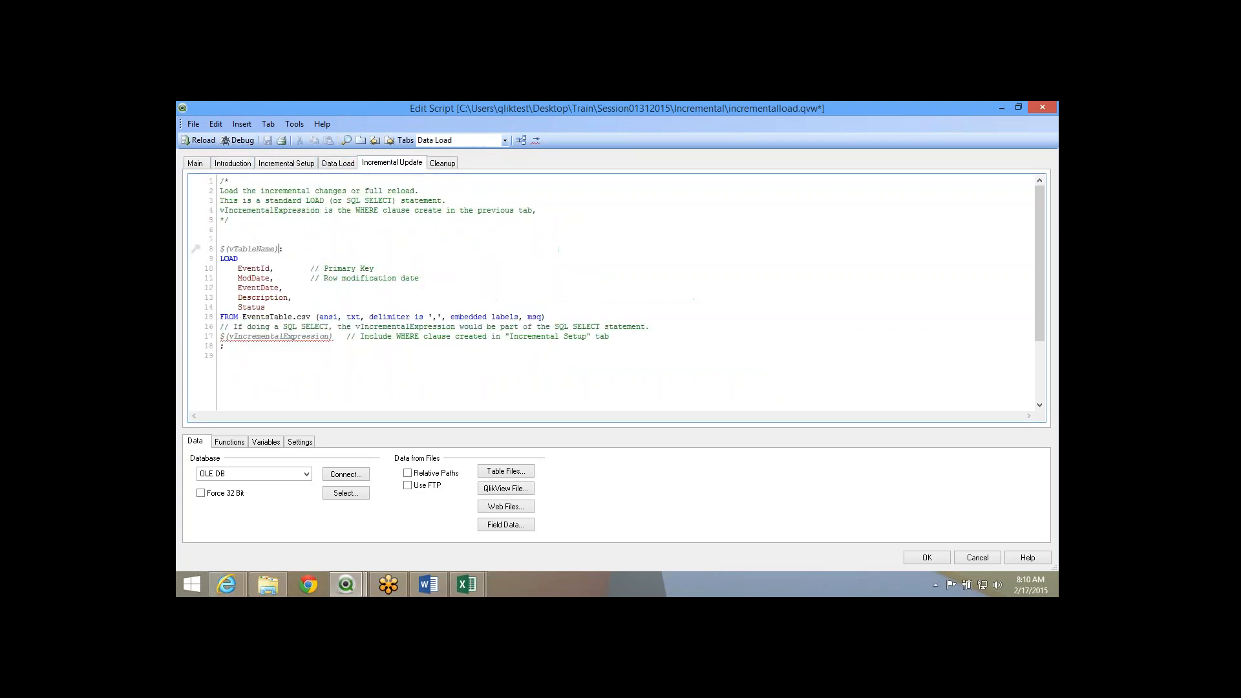
{"action": "left_click", "coordinate": [442, 164]}
{"action": "left_click", "coordinate": [233, 164]}
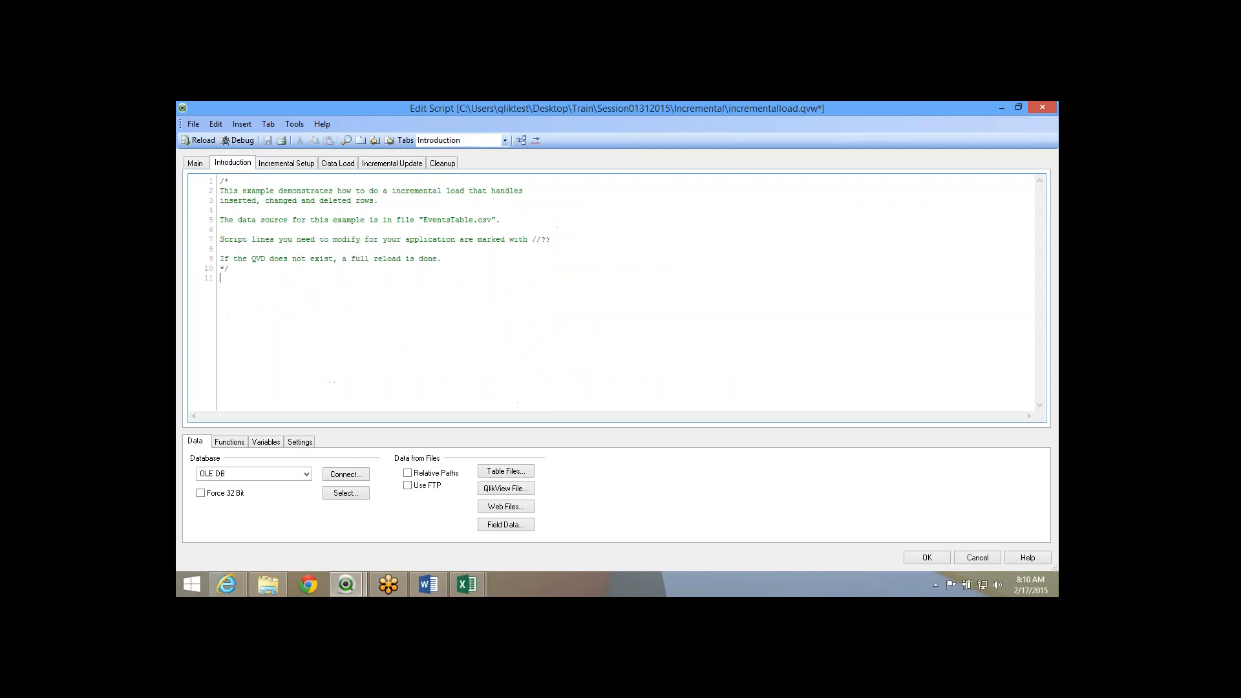
Launch another QlikView 11 window and create a new blank document in it.
{"action": "mouse_move", "coordinate": [359, 590]}
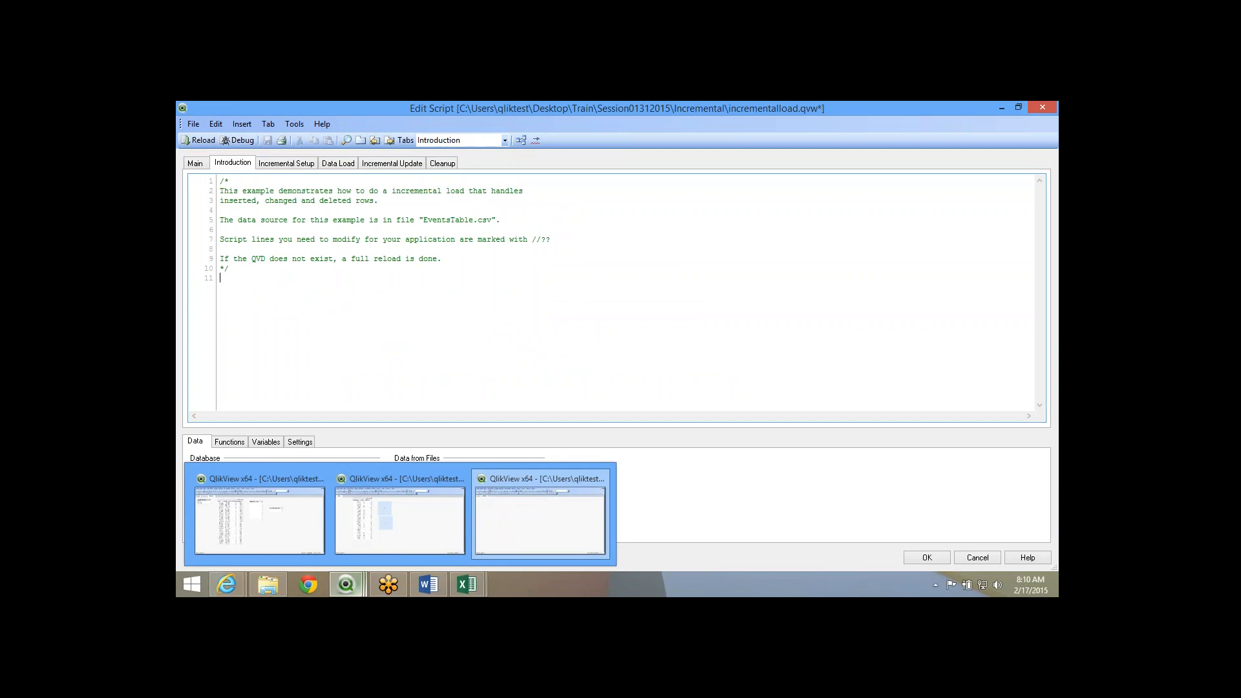
{"action": "left_click", "coordinate": [359, 590]}
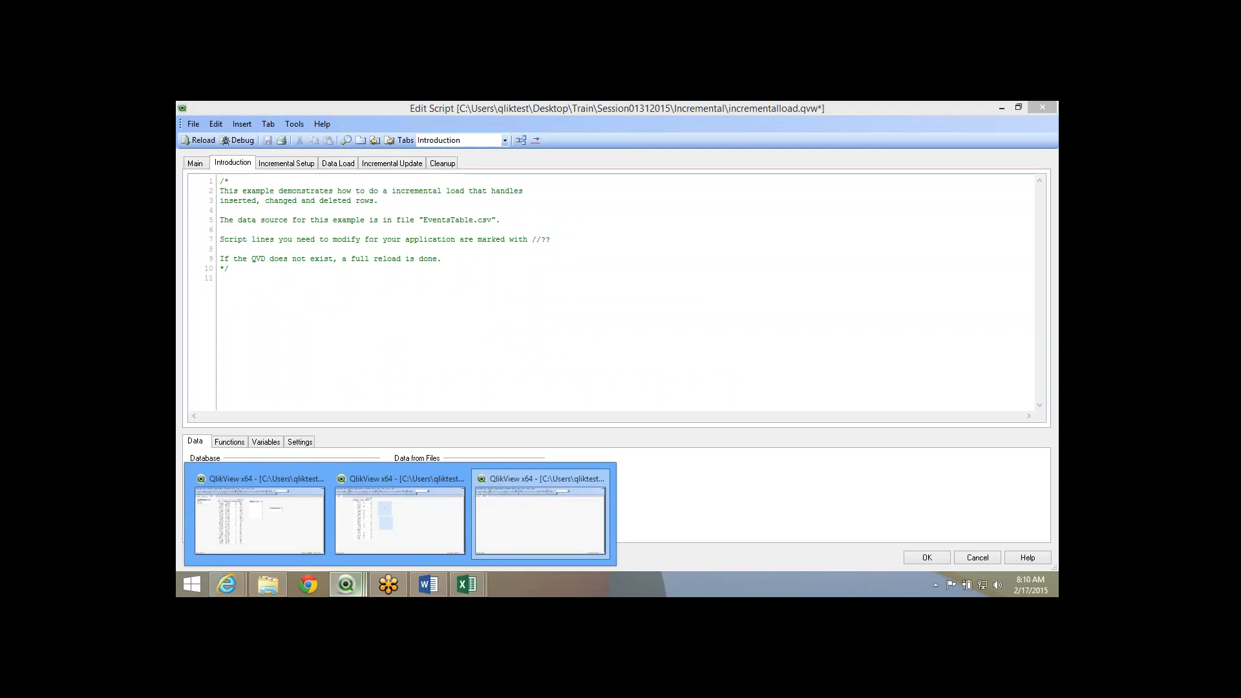
{"action": "right_click", "coordinate": [354, 587]}
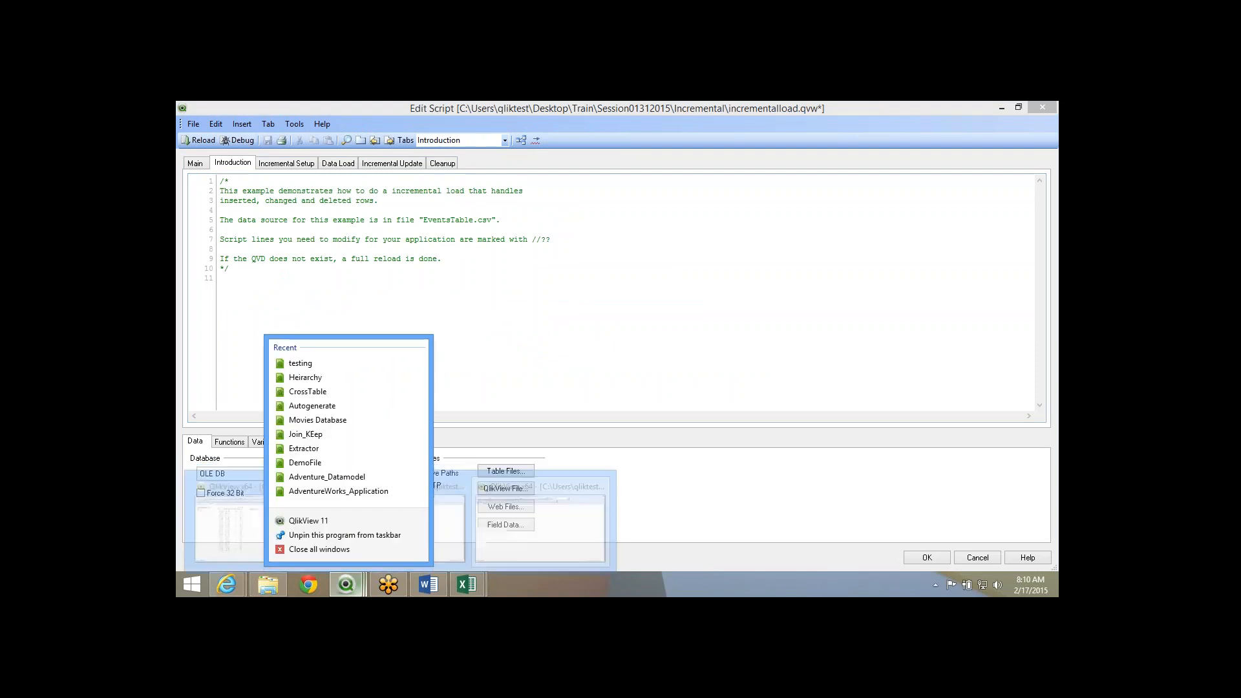
{"action": "left_click", "coordinate": [309, 521]}
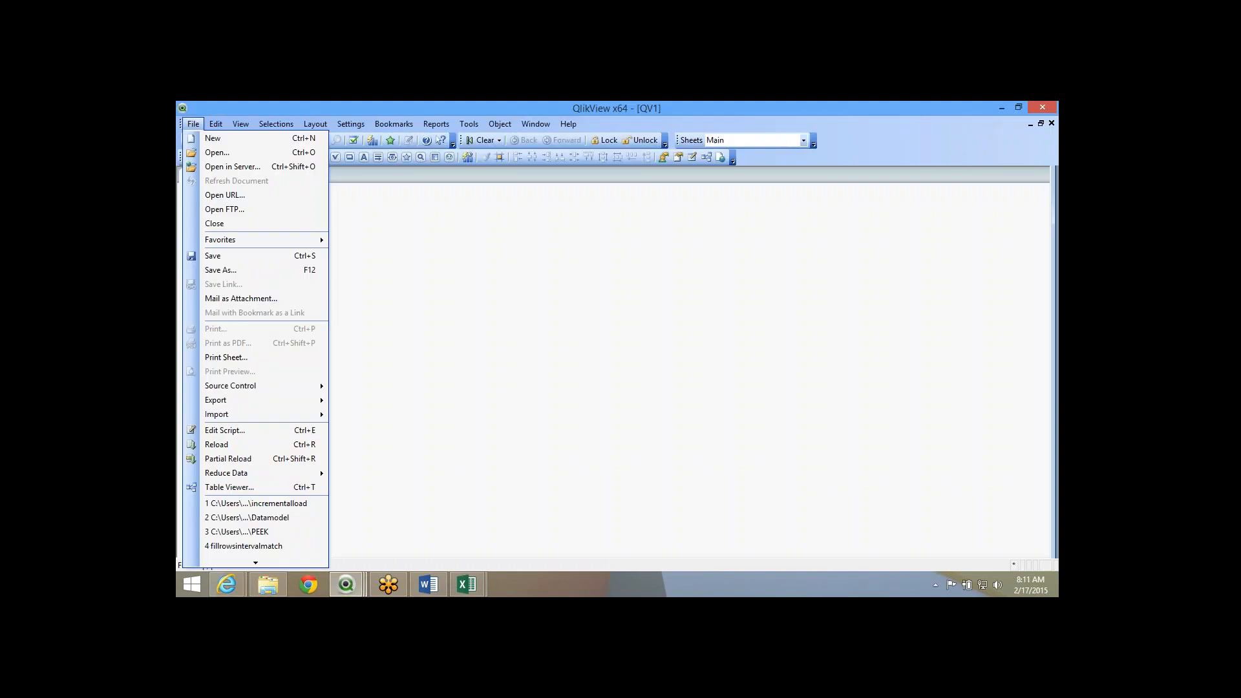
{"action": "key", "text": "n"}
Save the new document as Incrementala in the Session01312015 folder, using the path copied from the Incremental folder's window.
{"action": "key", "text": "ctrl+s"}
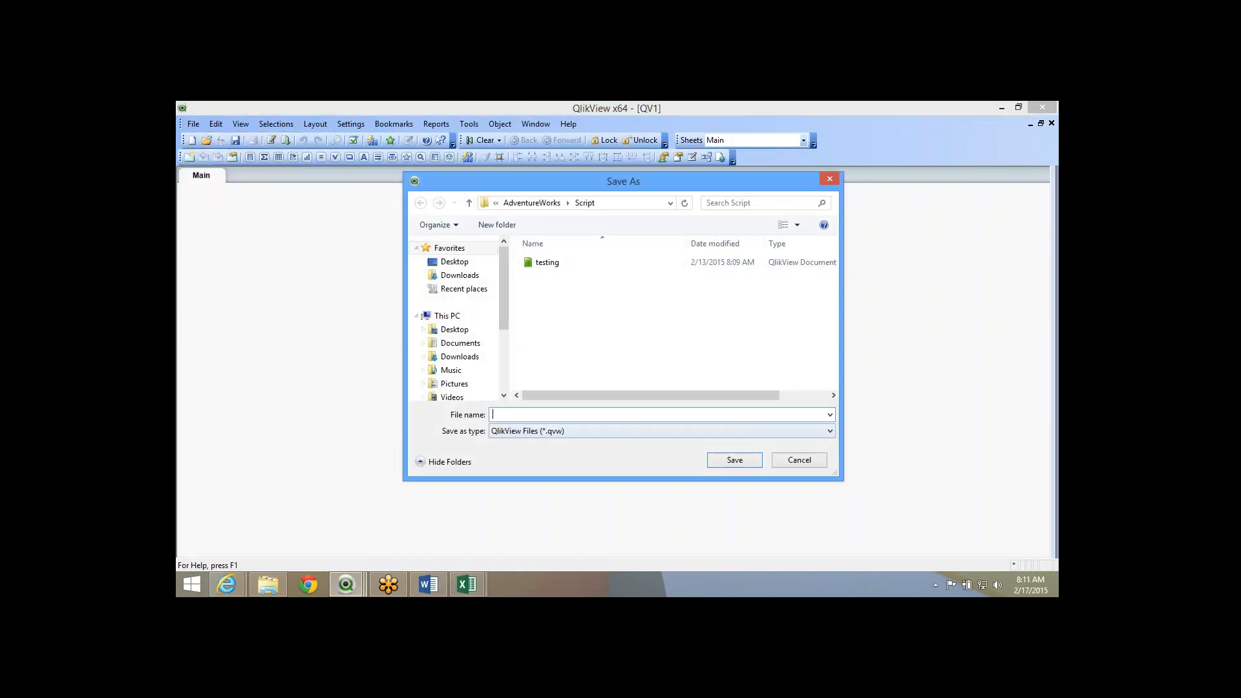
{"action": "left_click", "coordinate": [267, 584]}
{"action": "left_click", "coordinate": [431, 143]}
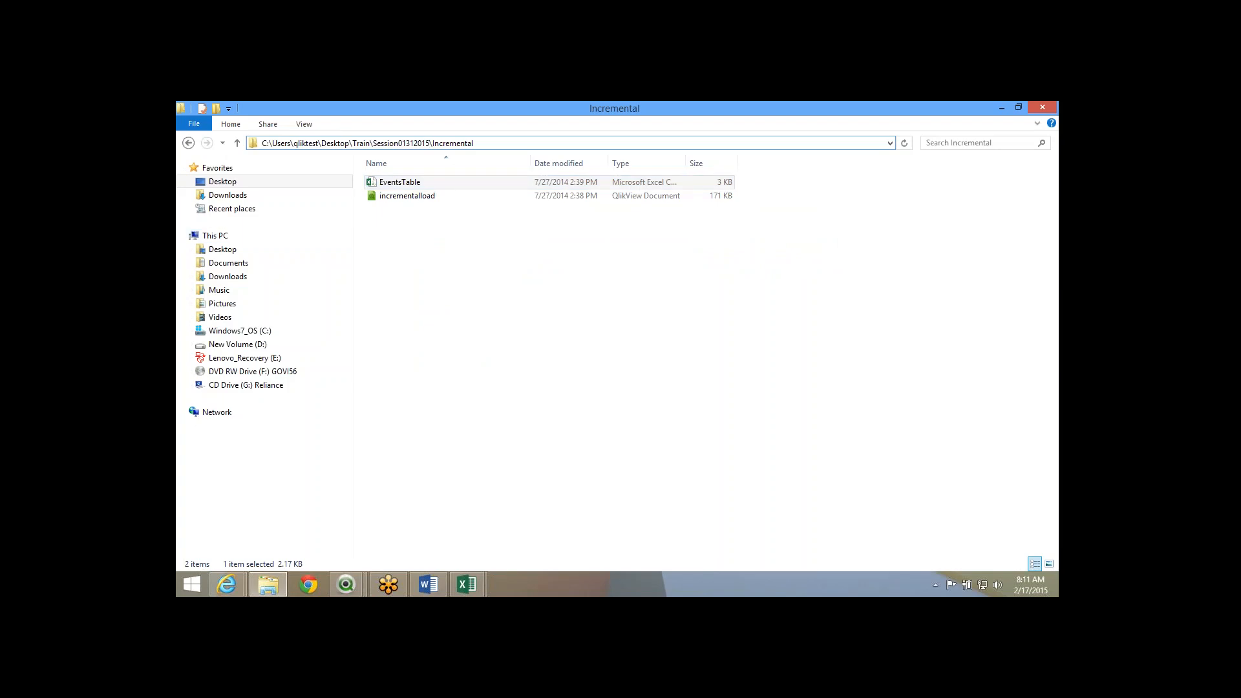
{"action": "type", "text": "a"}
{"action": "key", "text": "ctrl+a"}
{"action": "key", "text": "ctrl+c"}
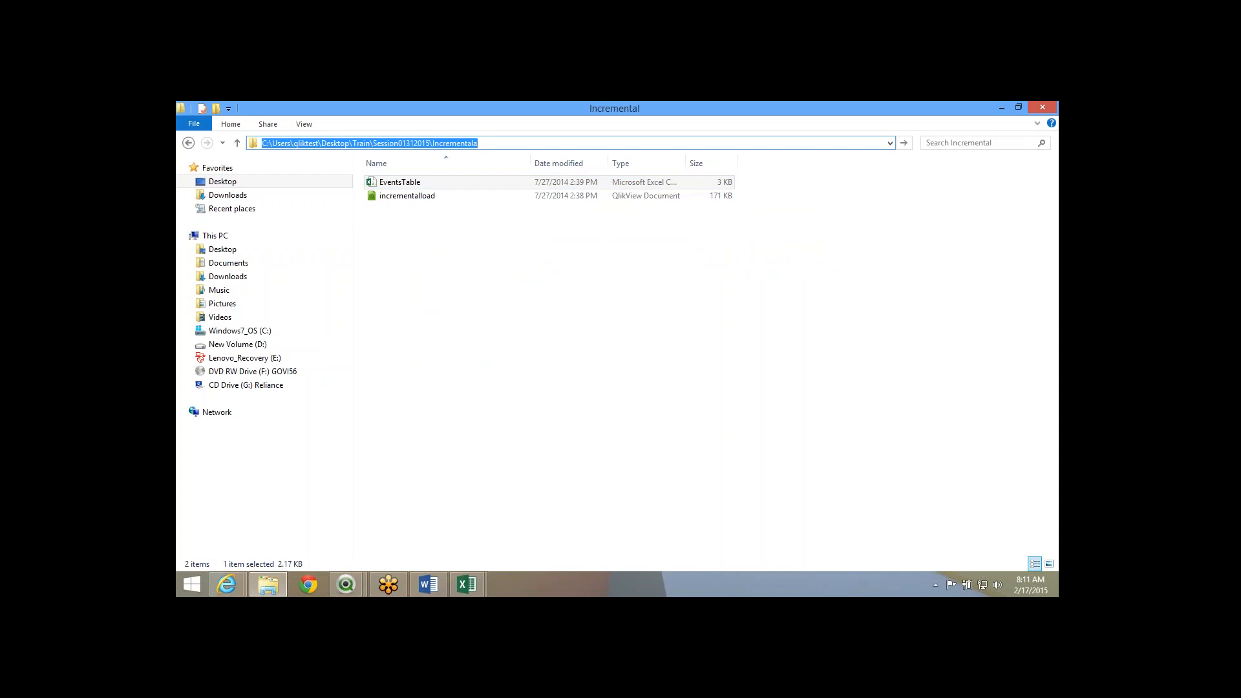
{"action": "key", "text": "Escape"}
{"action": "key", "text": "alt+Tab"}
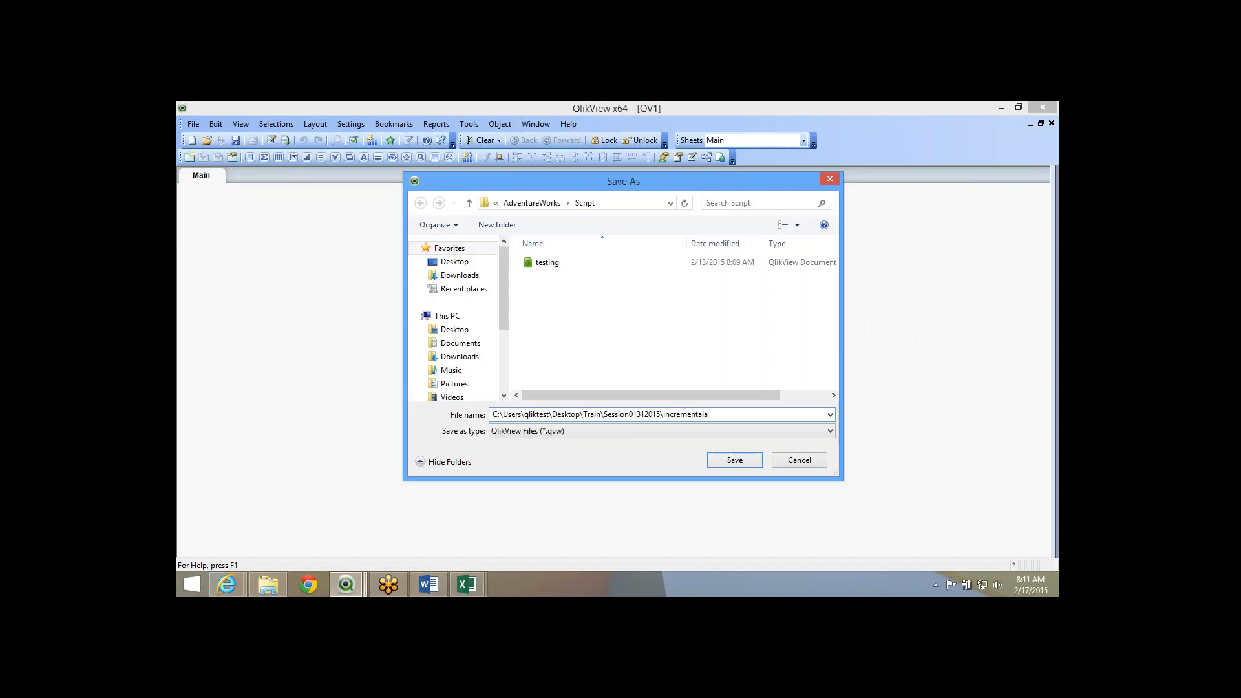
{"action": "key", "text": "Return"}
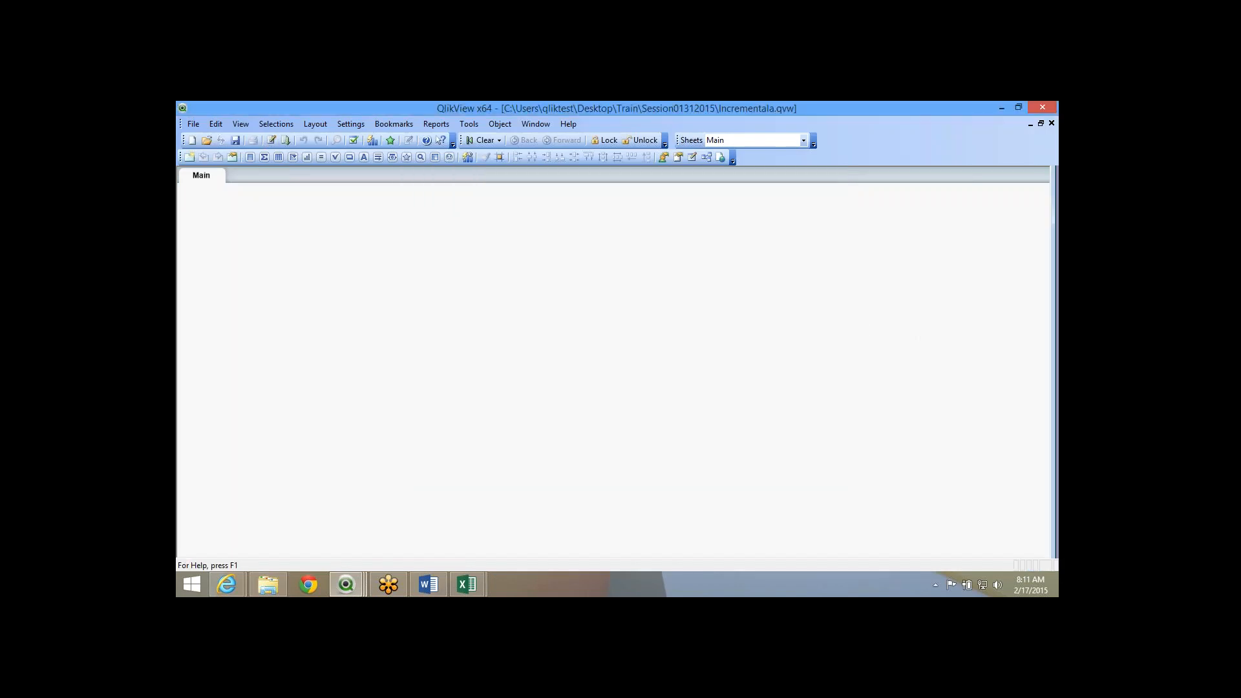
Save the document again under the same pasted path, replacing the existing Incrementala file.
{"action": "left_click", "coordinate": [271, 139]}
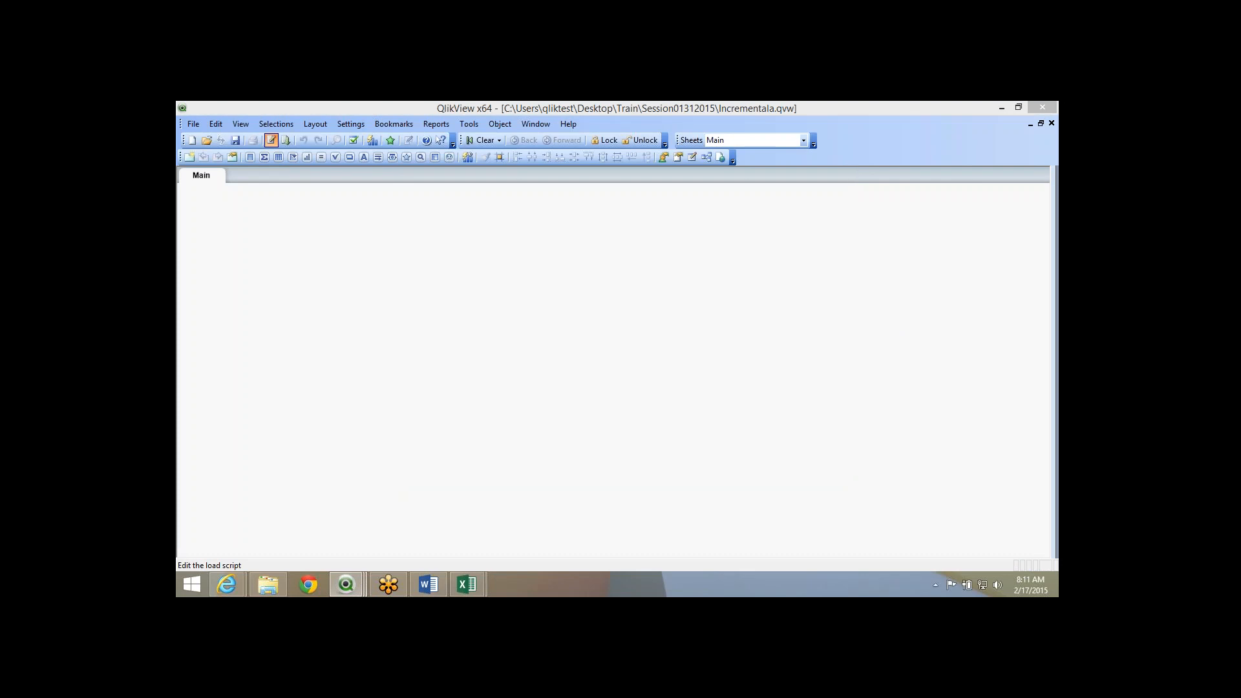
{"action": "key", "text": "Escape"}
{"action": "left_click", "coordinate": [194, 124]}
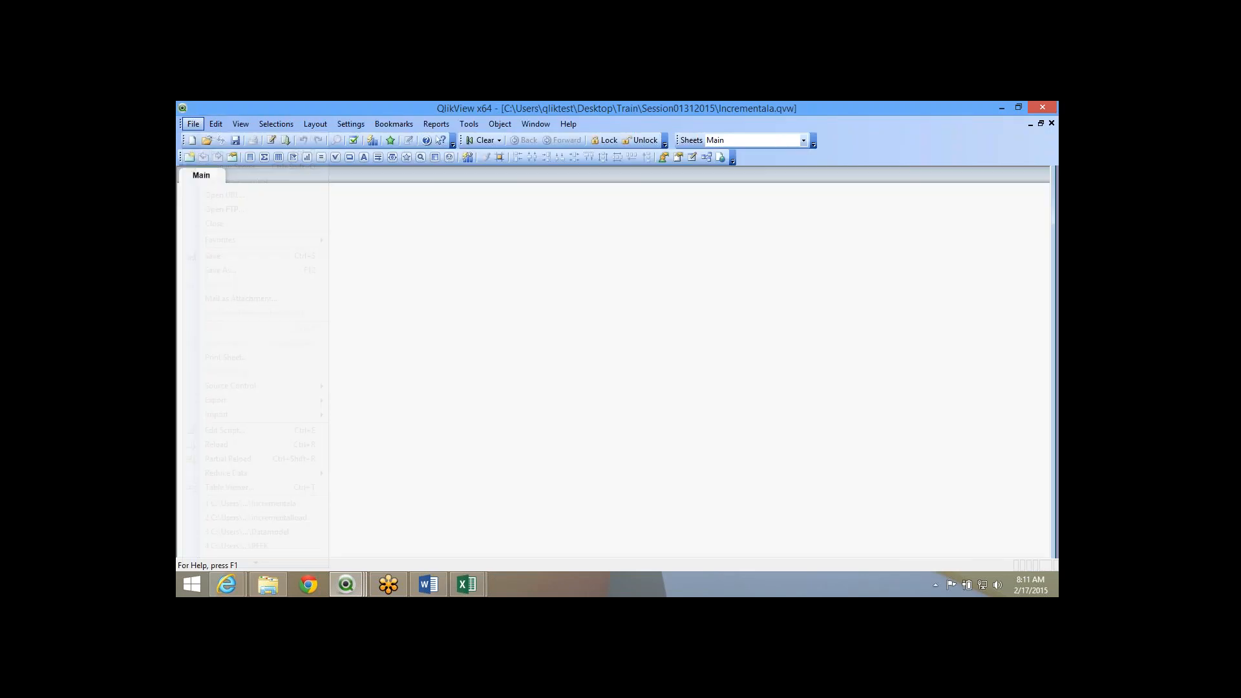
{"action": "left_click", "coordinate": [216, 152]}
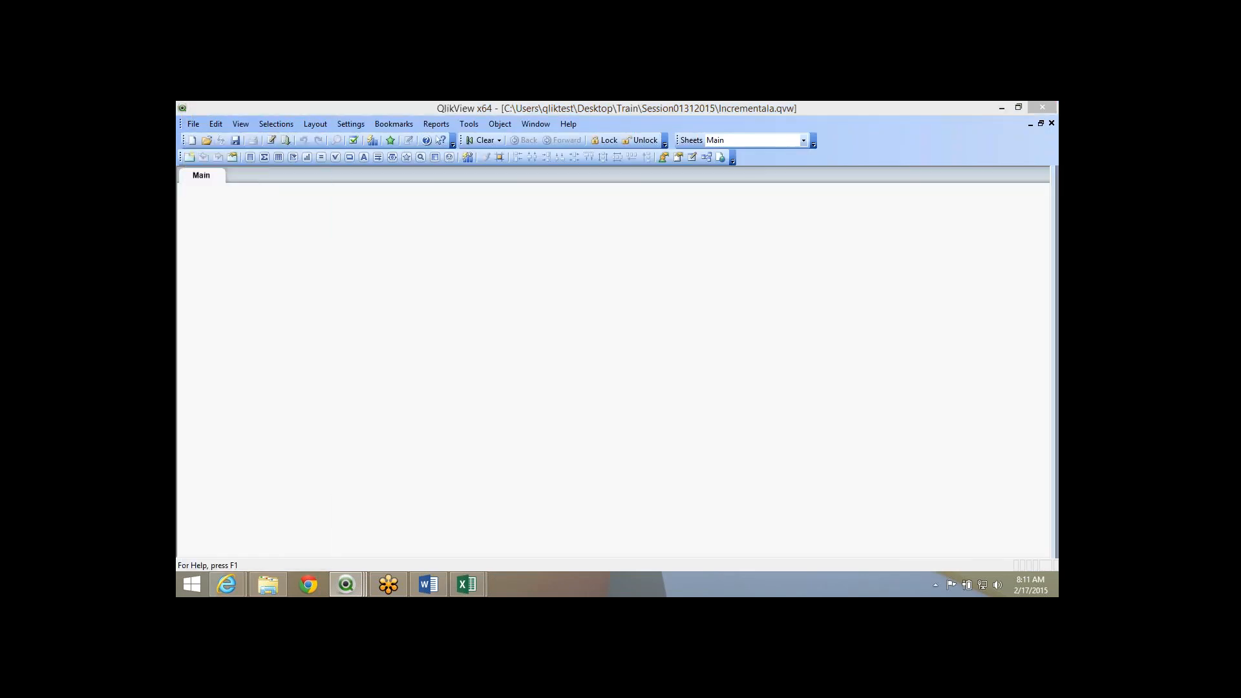
{"action": "key", "text": "ctrl+v"}
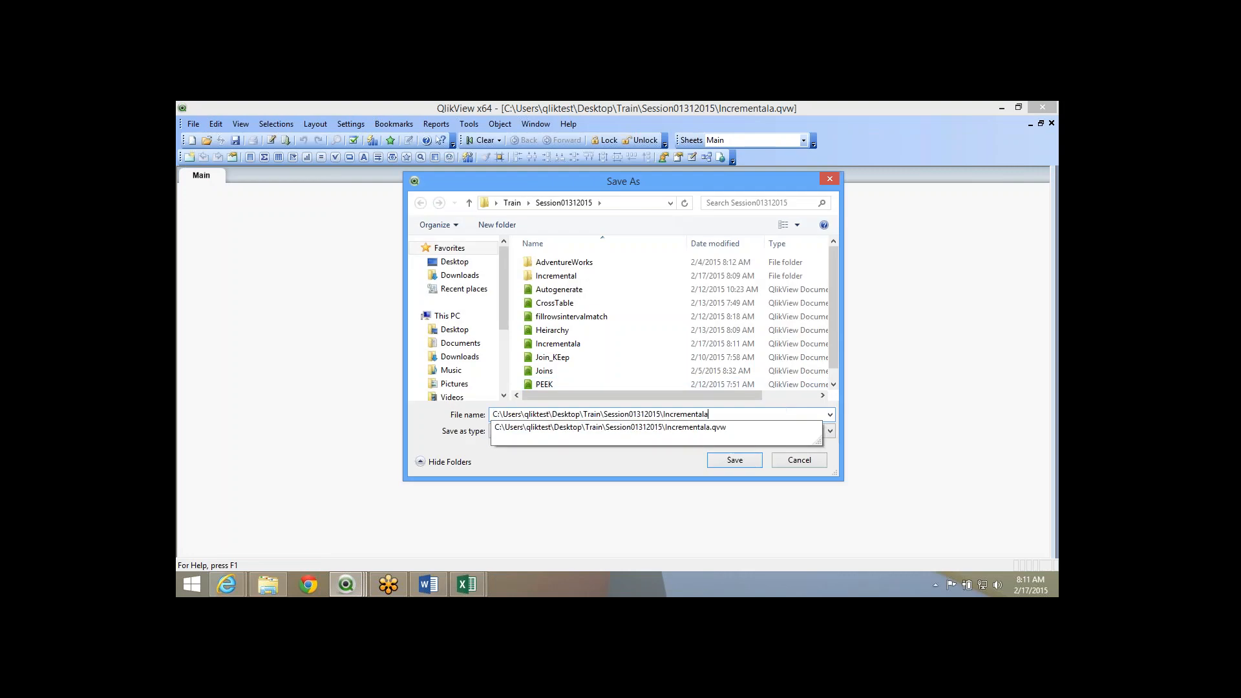
{"action": "key", "text": "Return"}
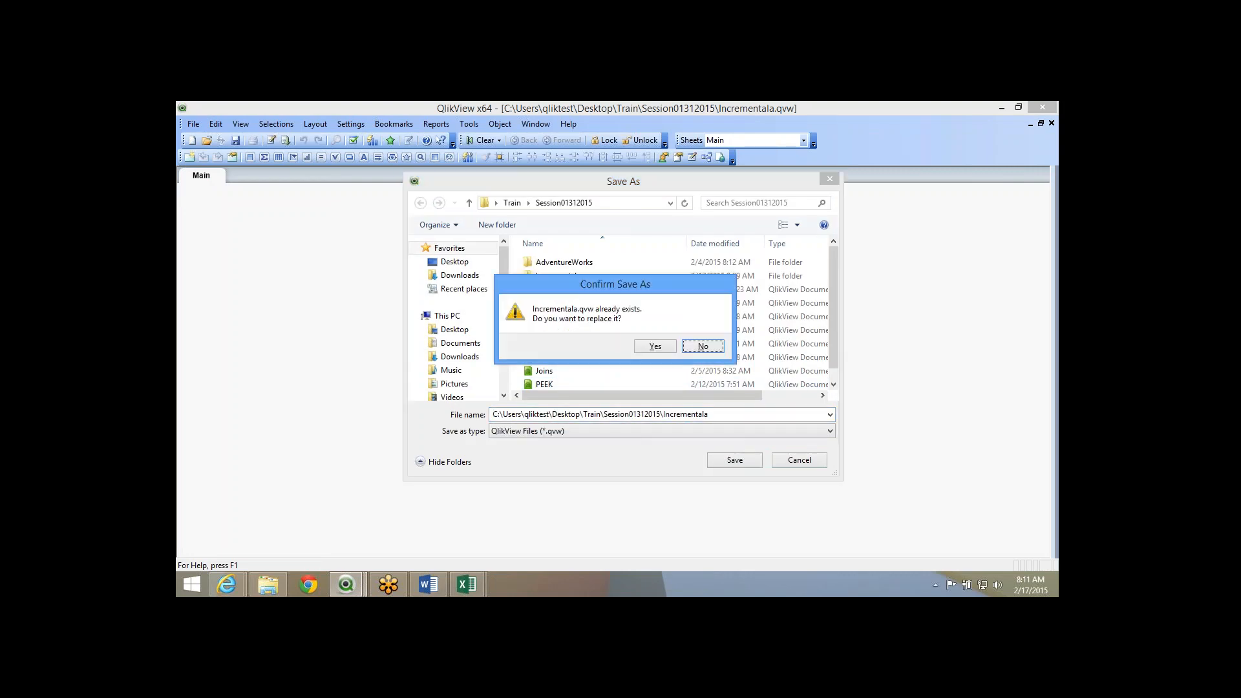
{"action": "key", "text": "Left"}
{"action": "key", "text": "Return"}
Save the document as Incremental_Testing inside the Incremental folder.
{"action": "key", "text": "alt"}
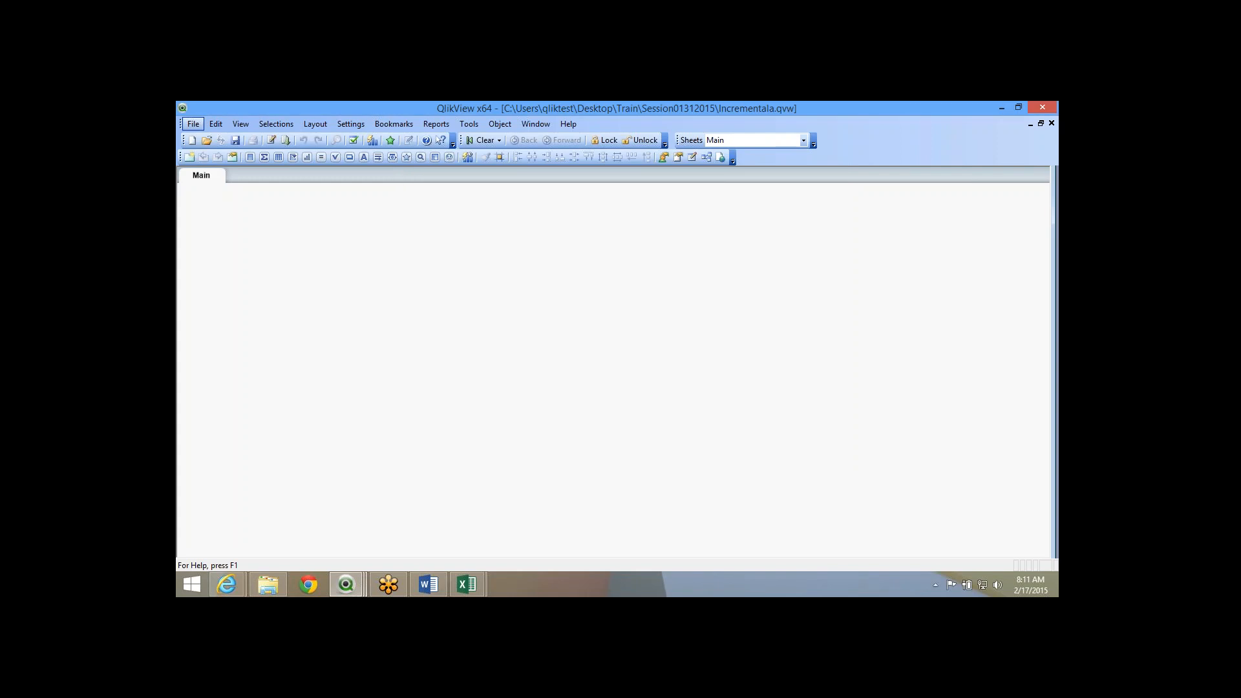
{"action": "key", "text": "f"}
{"action": "key", "text": "e"}
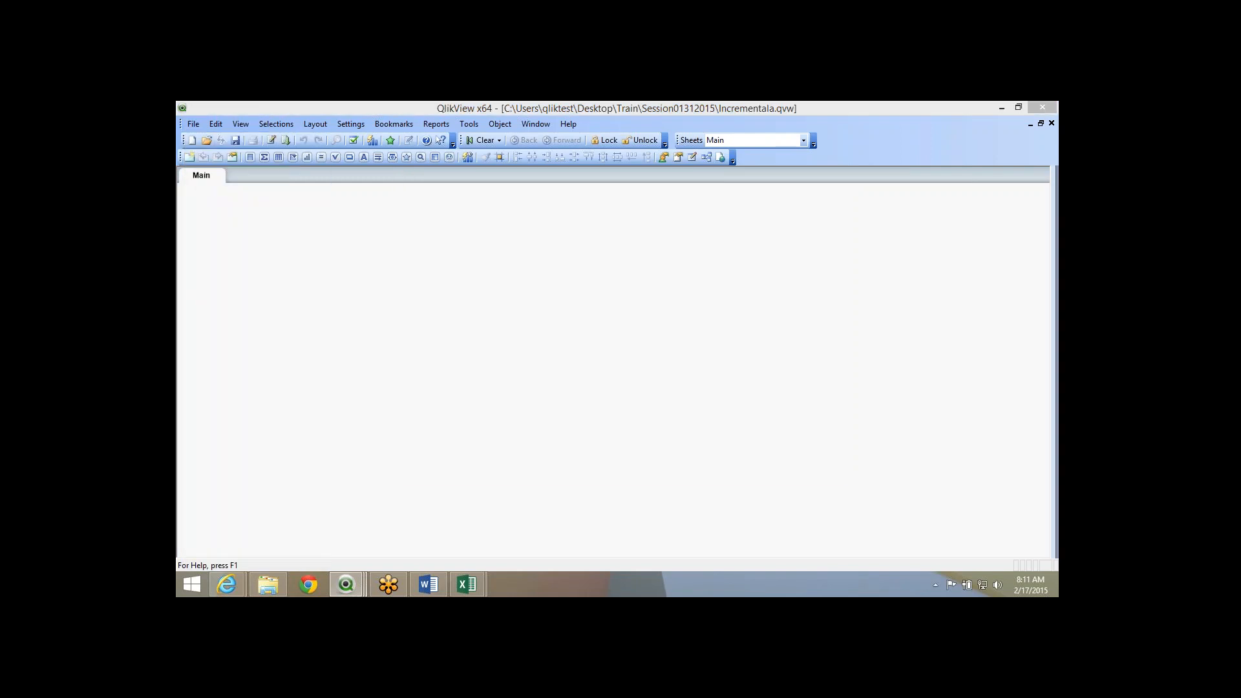
{"action": "double_click", "coordinate": [560, 276]}
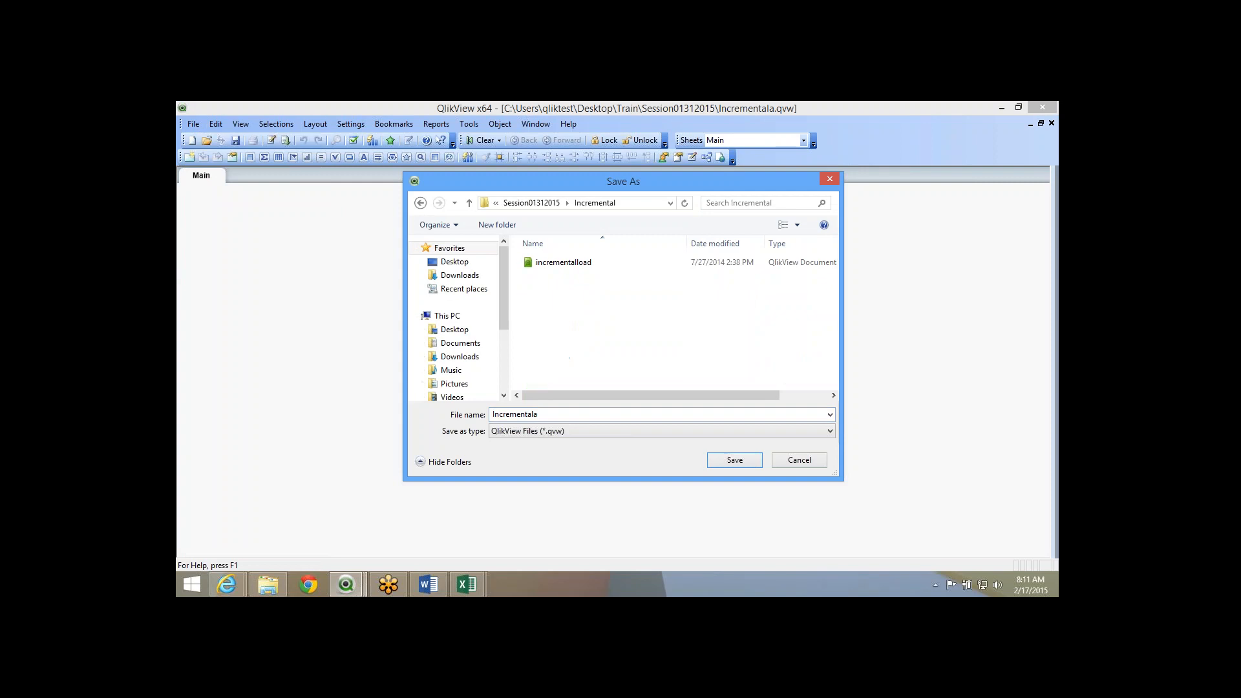
{"action": "key", "text": "BackSpace"}
{"action": "type", "text": "_T"}
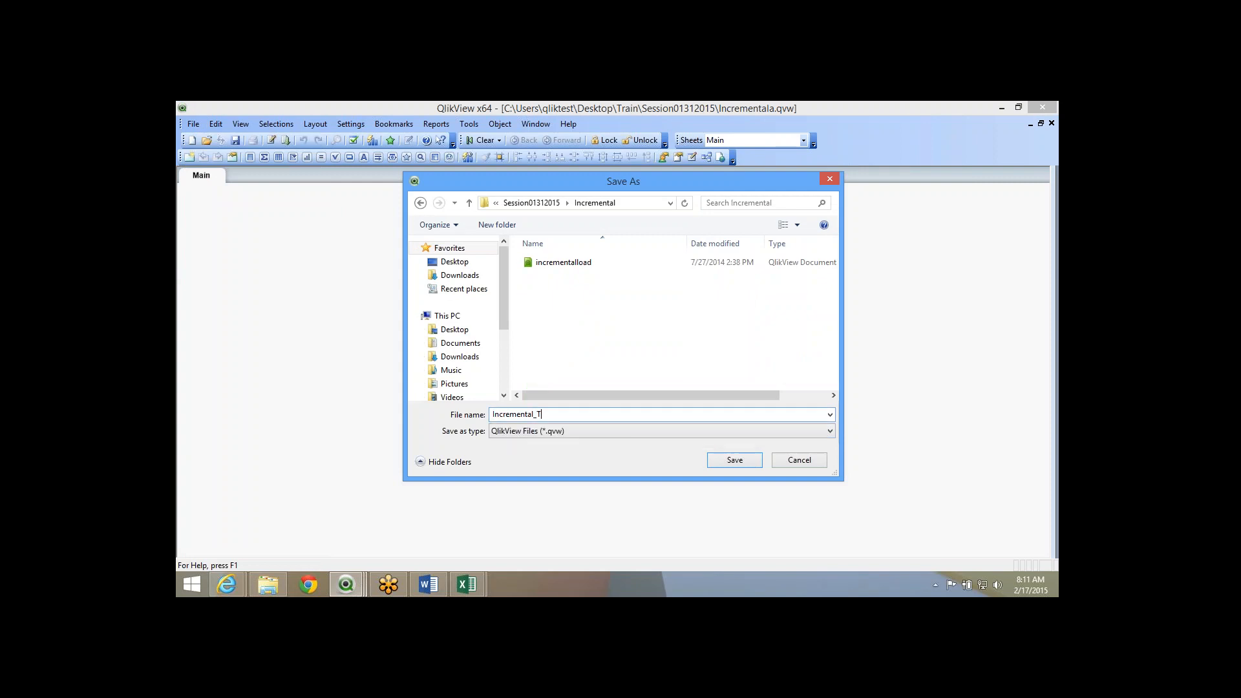
{"action": "type", "text": "esting"}
{"action": "key", "text": "Return"}
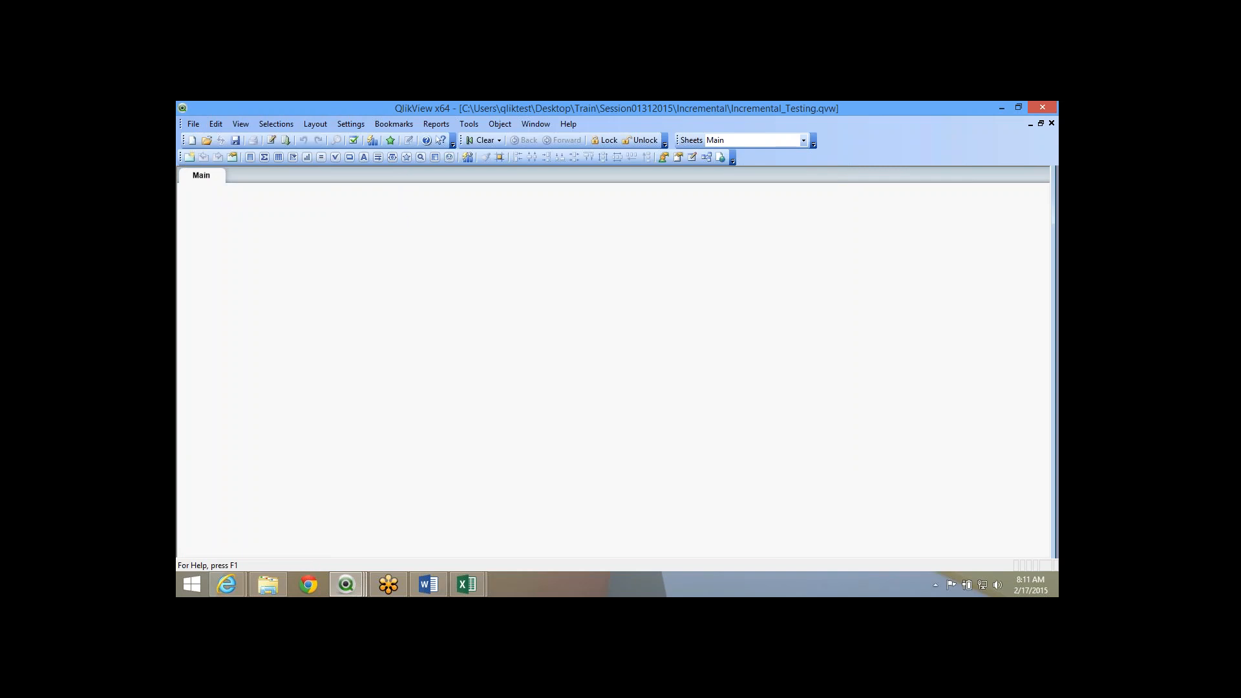
Open the document's load script and add a new script section named Day1.
{"action": "left_click", "coordinate": [271, 140]}
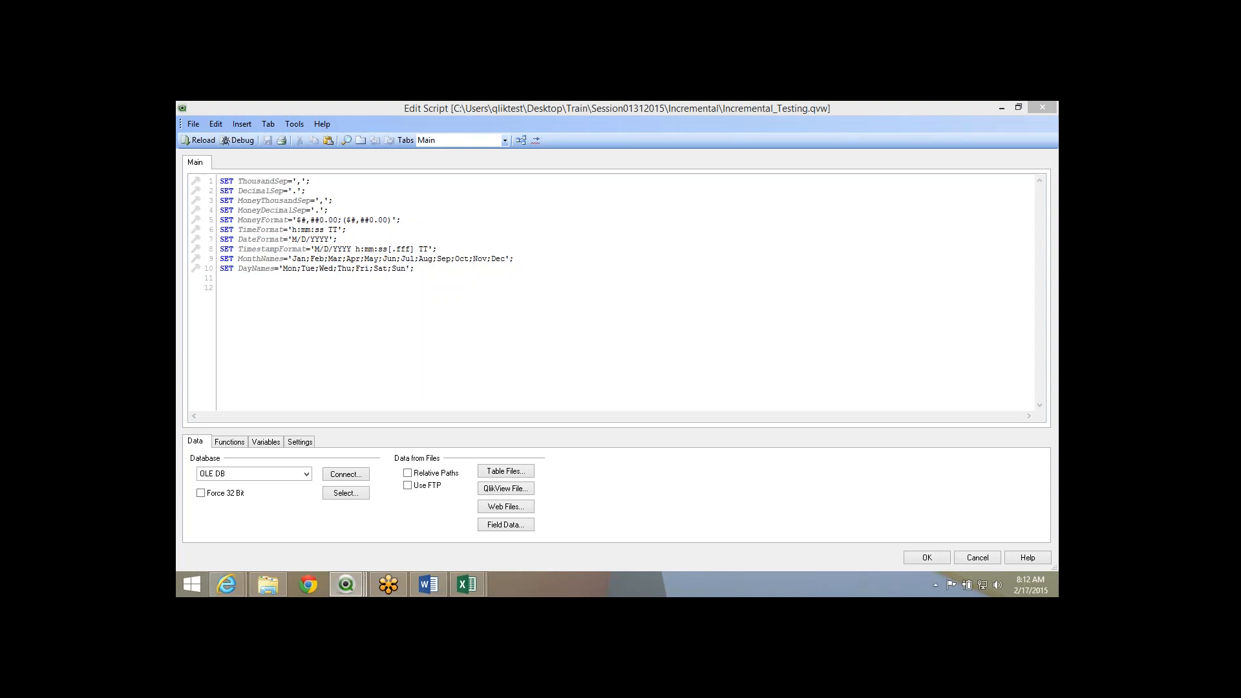
{"action": "left_click", "coordinate": [360, 140]}
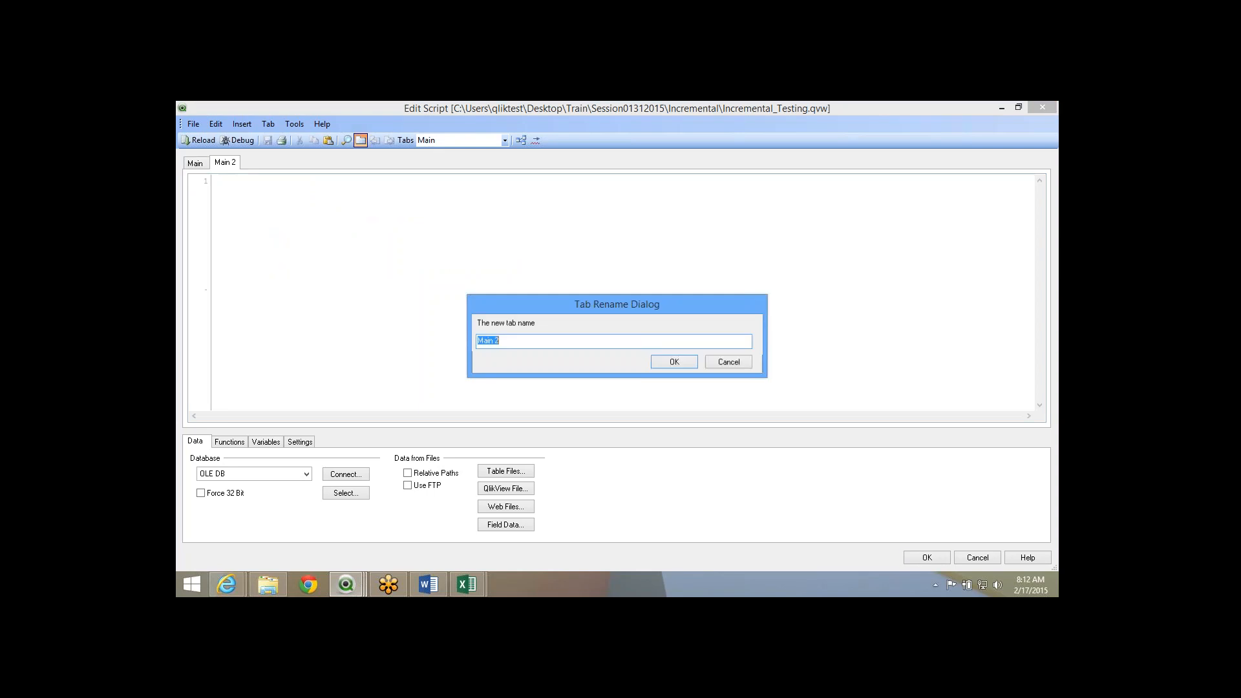
{"action": "type", "text": "day1"}
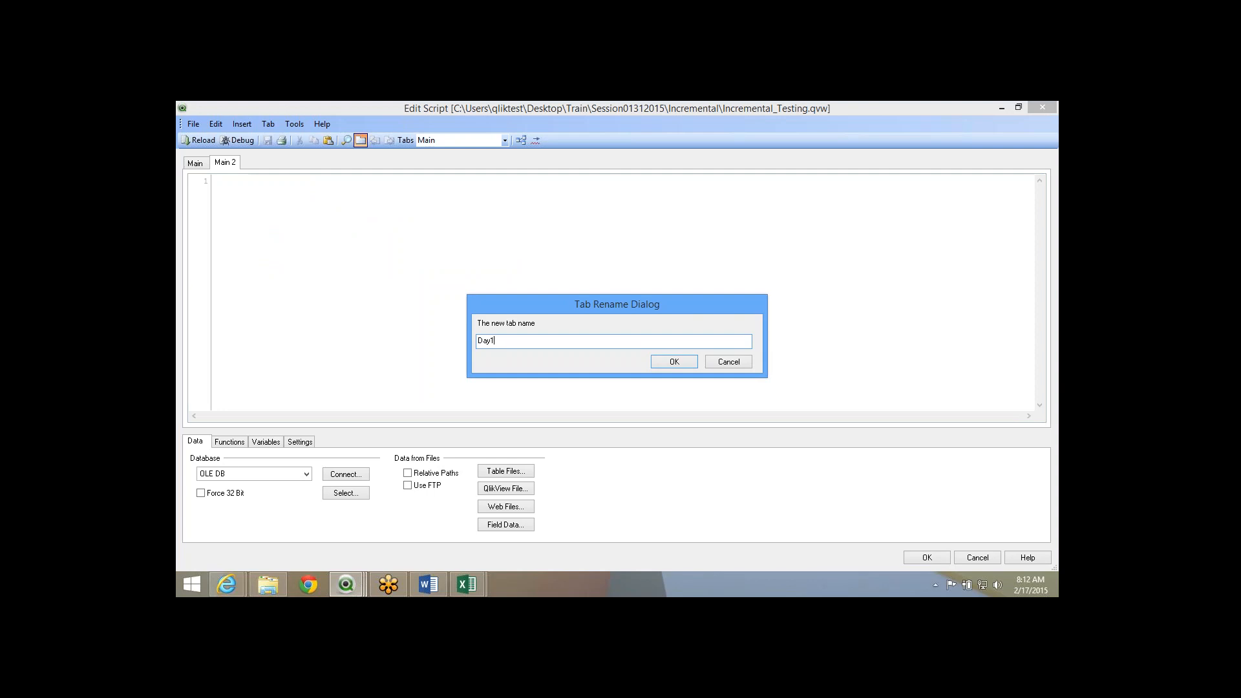
{"action": "key", "text": "Return"}
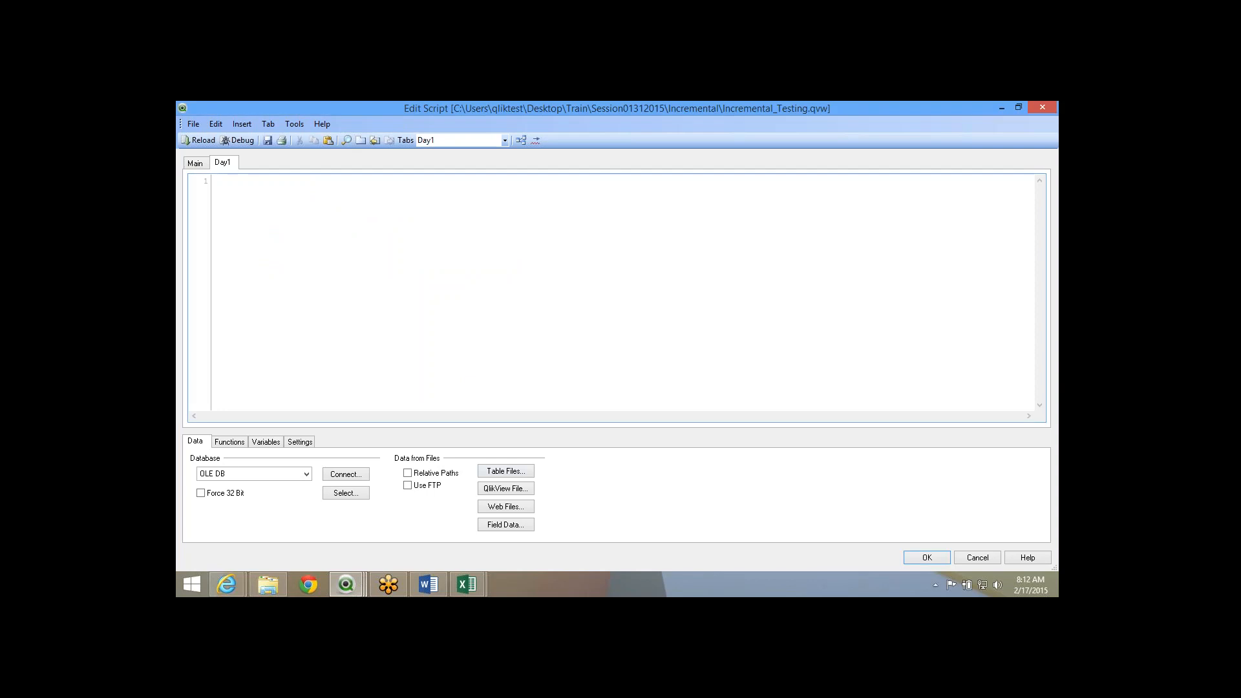
Insert a load statement for EventsTable.csv from the Incremental folder, keeping the comma delimiter and embedded labels.
{"action": "left_click", "coordinate": [506, 470]}
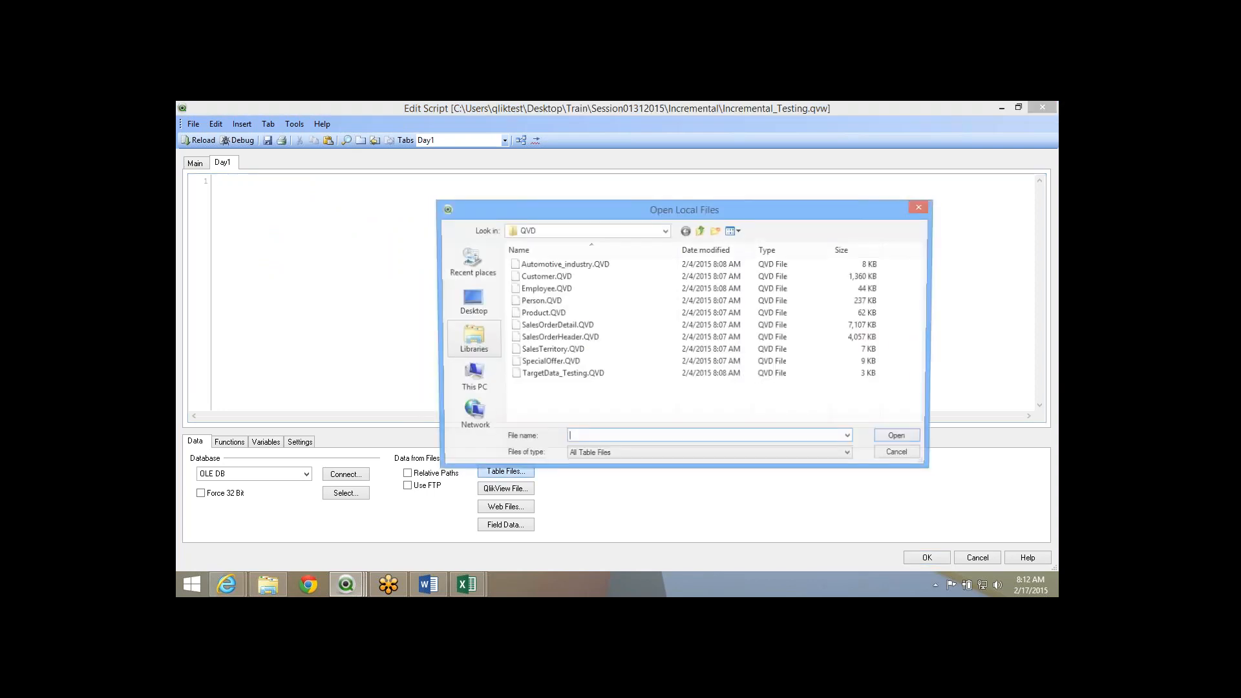
{"action": "key", "text": "ctrl+v"}
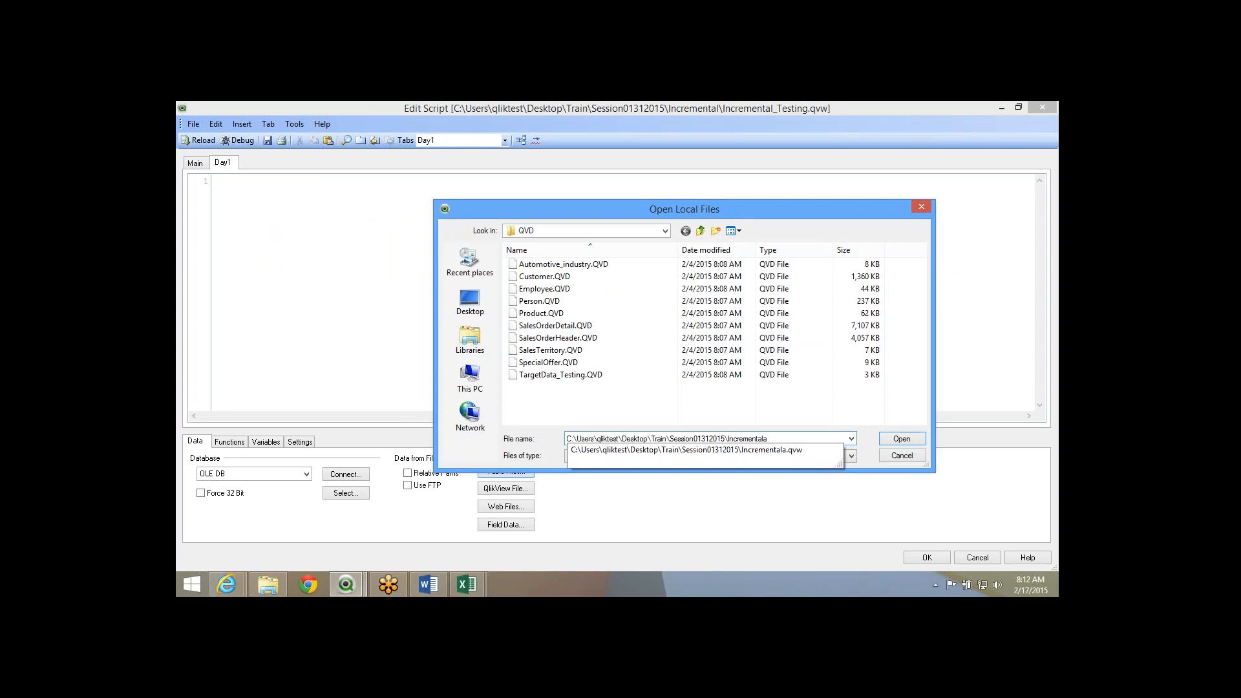
{"action": "key", "text": "BackSpace"}
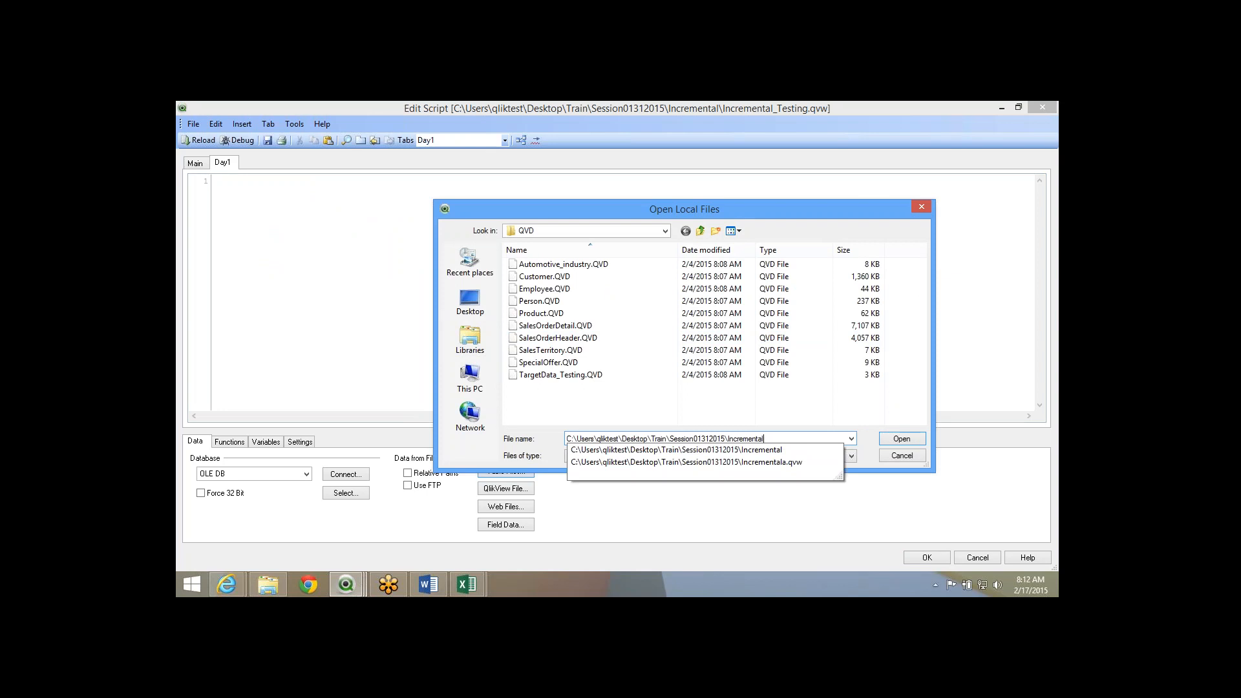
{"action": "key", "text": "Return"}
{"action": "double_click", "coordinate": [539, 265]}
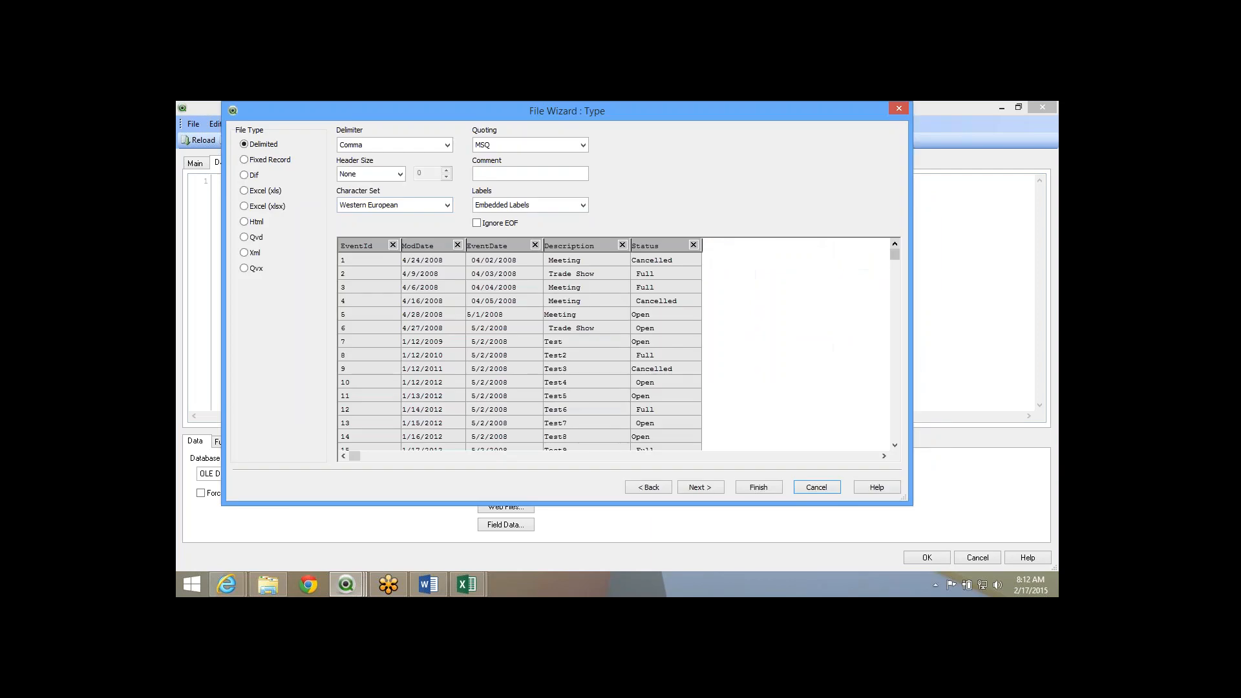
{"action": "left_click_drag", "start_coordinate": [895, 254], "coordinate": [894, 394]}
{"action": "left_click", "coordinate": [759, 487]}
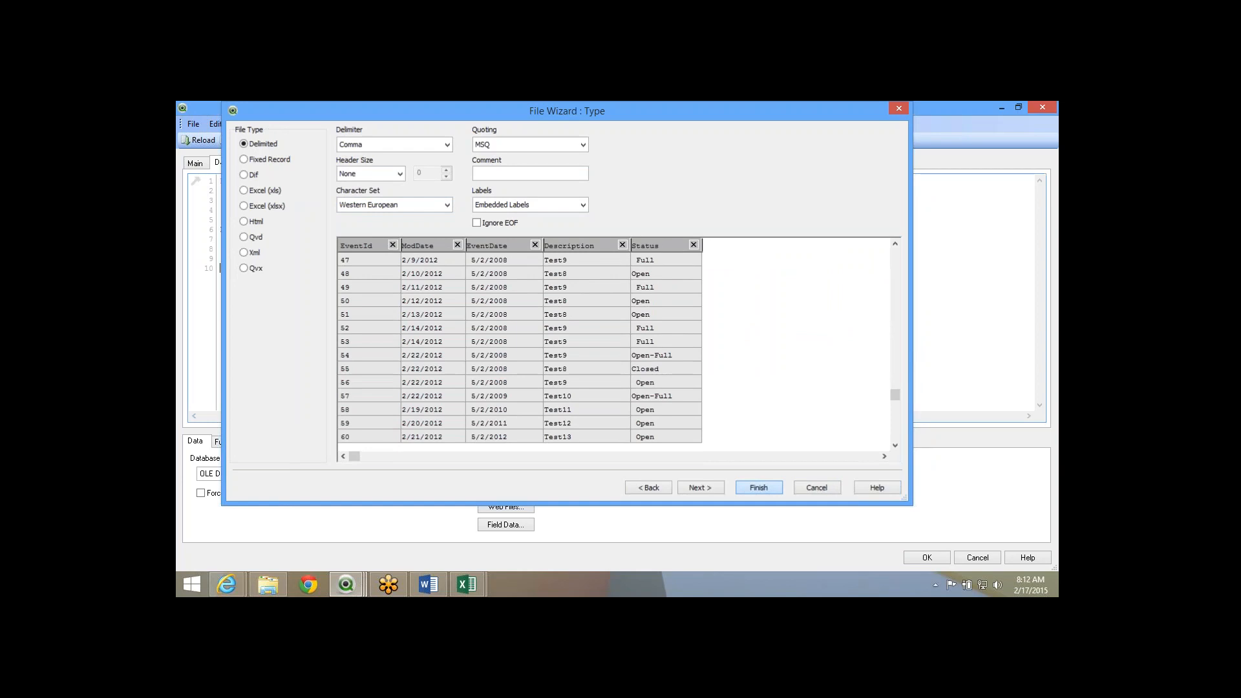
Begin a STORE statement below the Day1 load and label the load statement with the table name EventsTable.
{"action": "type", "text": "STORE"}
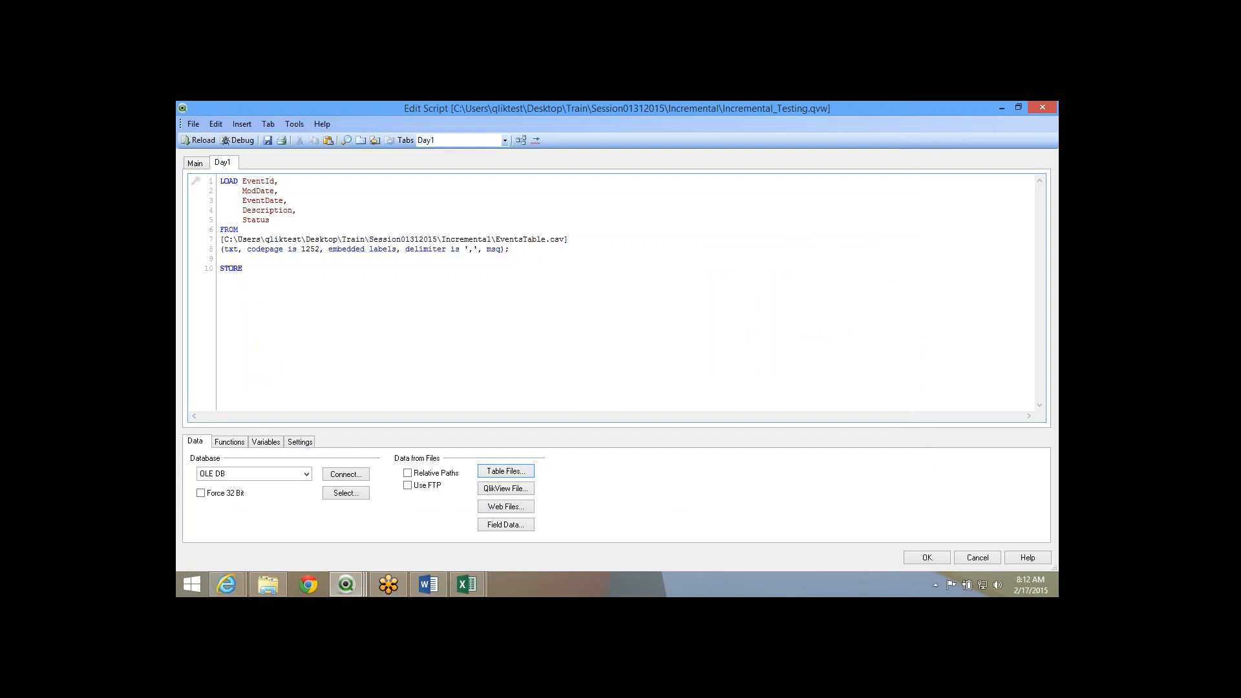
{"action": "double_click", "coordinate": [520, 239]}
{"action": "key", "text": "ctrl+c"}
{"action": "left_click", "coordinate": [248, 268]}
{"action": "key", "text": "Return"}
{"action": "key", "text": "ctrl+v"}
{"action": "type", "text": ":"}
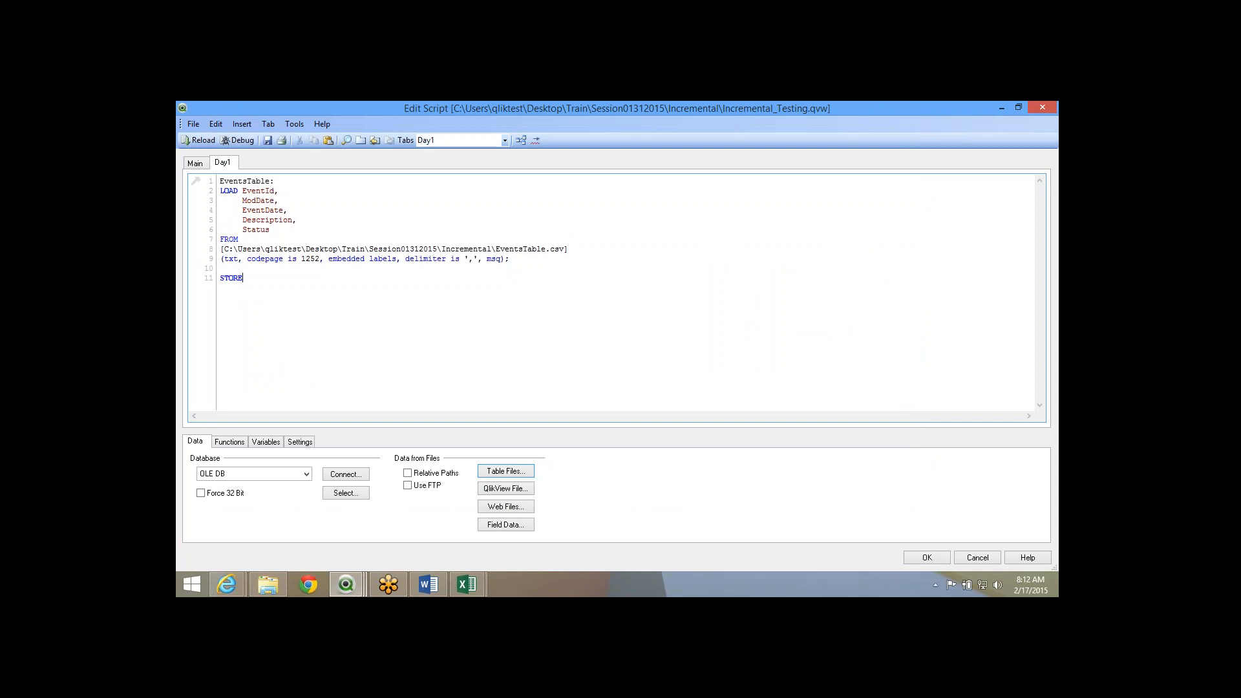
Complete the store statement as "STORE EventsTable into EventsTable.QVD;".
{"action": "key", "text": "ctrl+v"}
{"action": "type", "text": "into"}
{"action": "key", "text": "ctrl+v"}
{"action": "type", "text": ".qvd"}
{"action": "key", "text": "BackSpace"}
{"action": "key", "text": "BackSpace"}
{"action": "key", "text": "BackSpace"}
{"action": "type", "text": "QVD"}
Save the script, reload the document, and accept the sheet properties without adding any fields.
{"action": "left_click", "coordinate": [267, 140]}
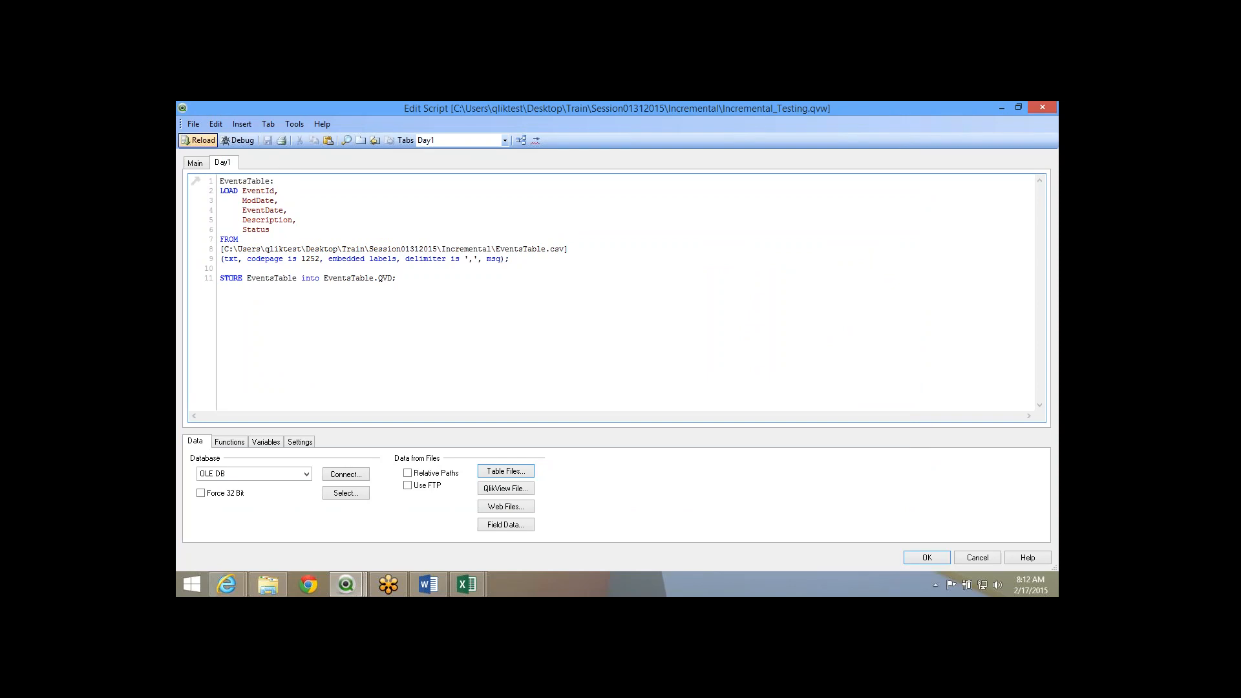
{"action": "left_click", "coordinate": [199, 140]}
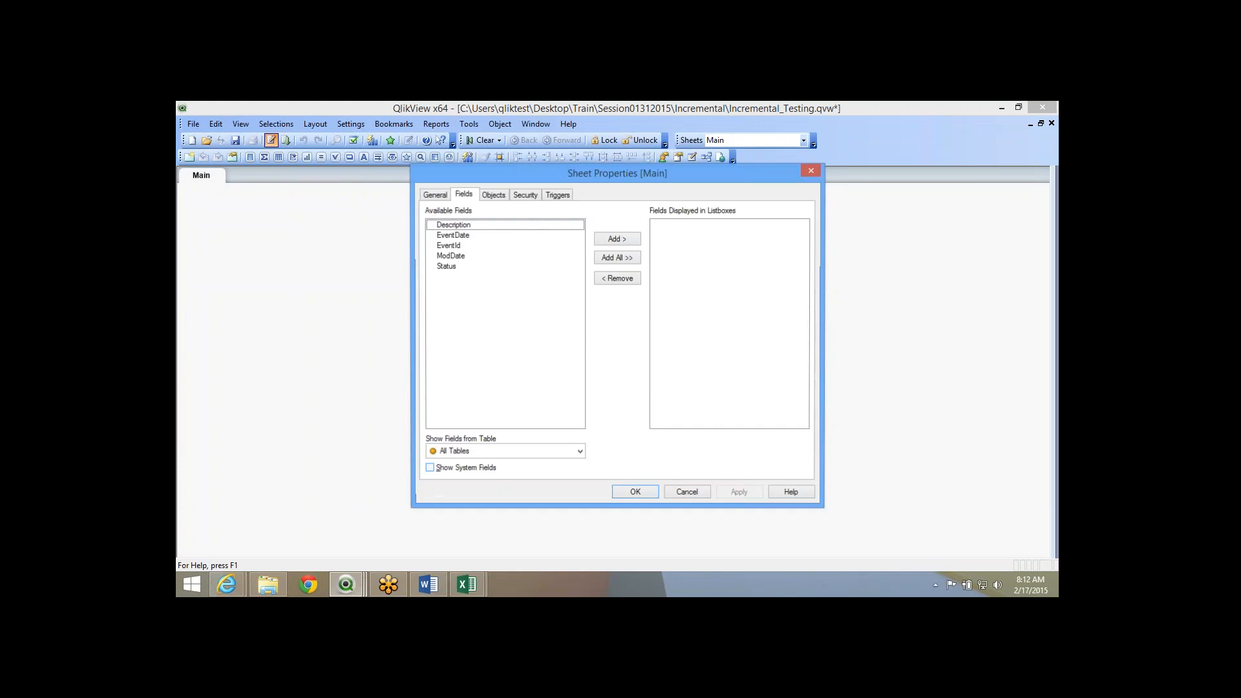
{"action": "left_click", "coordinate": [635, 493]}
Reopen the load script and comment out the whole Day1 section, including the STORE line.
{"action": "left_click", "coordinate": [271, 140]}
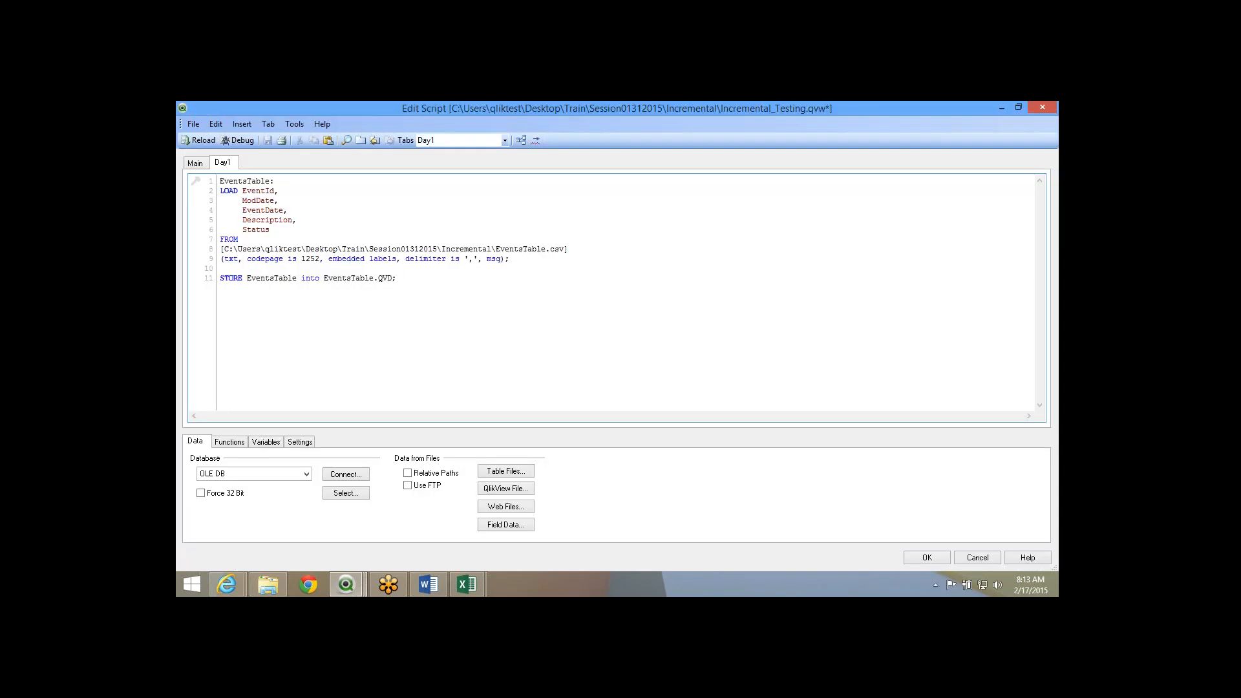
{"action": "left_click_drag", "start_coordinate": [396, 278], "coordinate": [219, 181]}
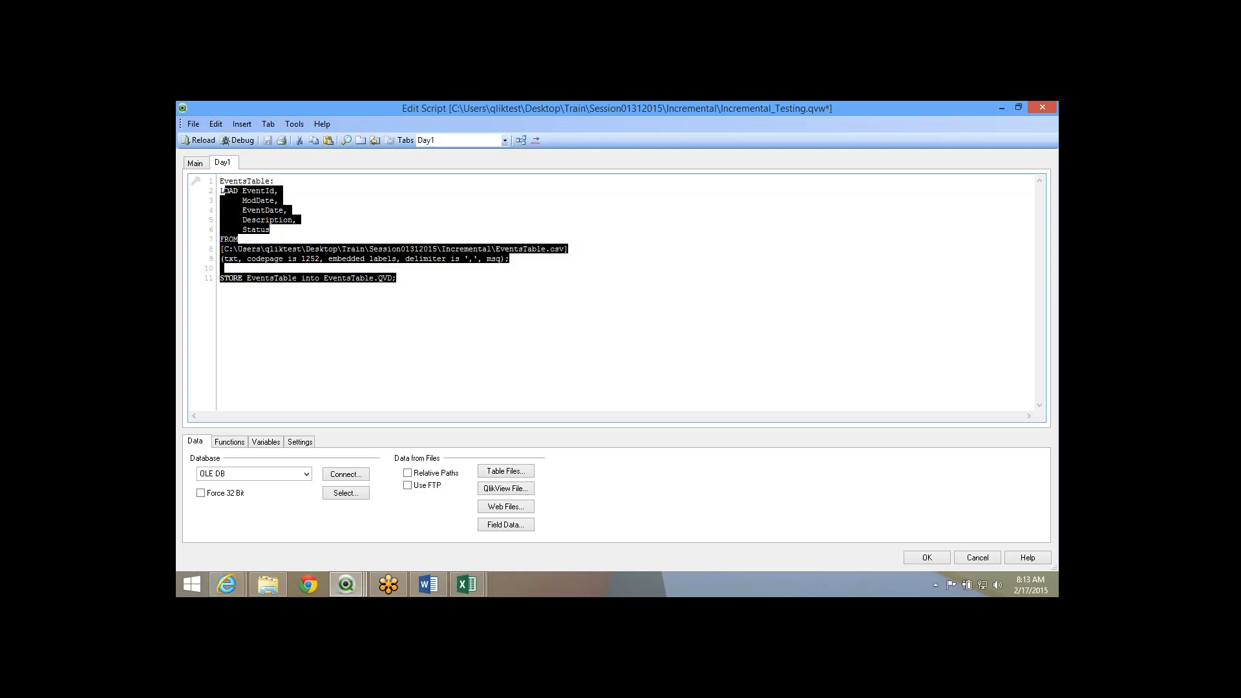
{"action": "right_click", "coordinate": [219, 177]}
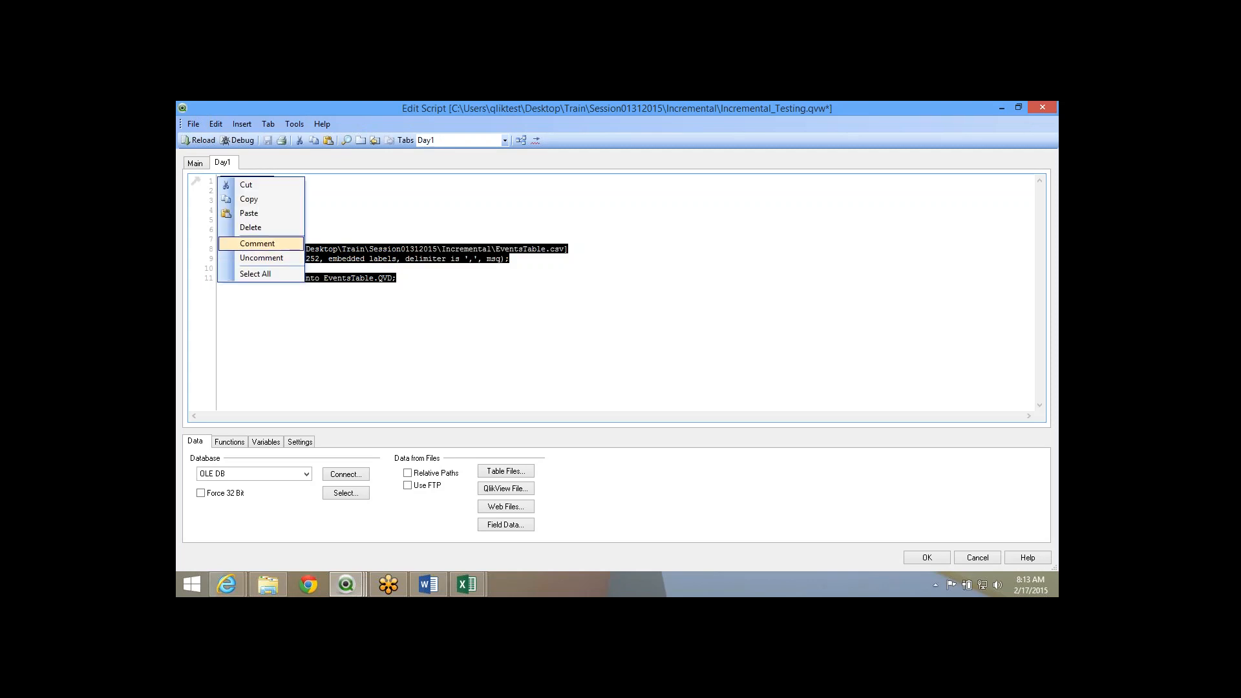
{"action": "left_click", "coordinate": [257, 242]}
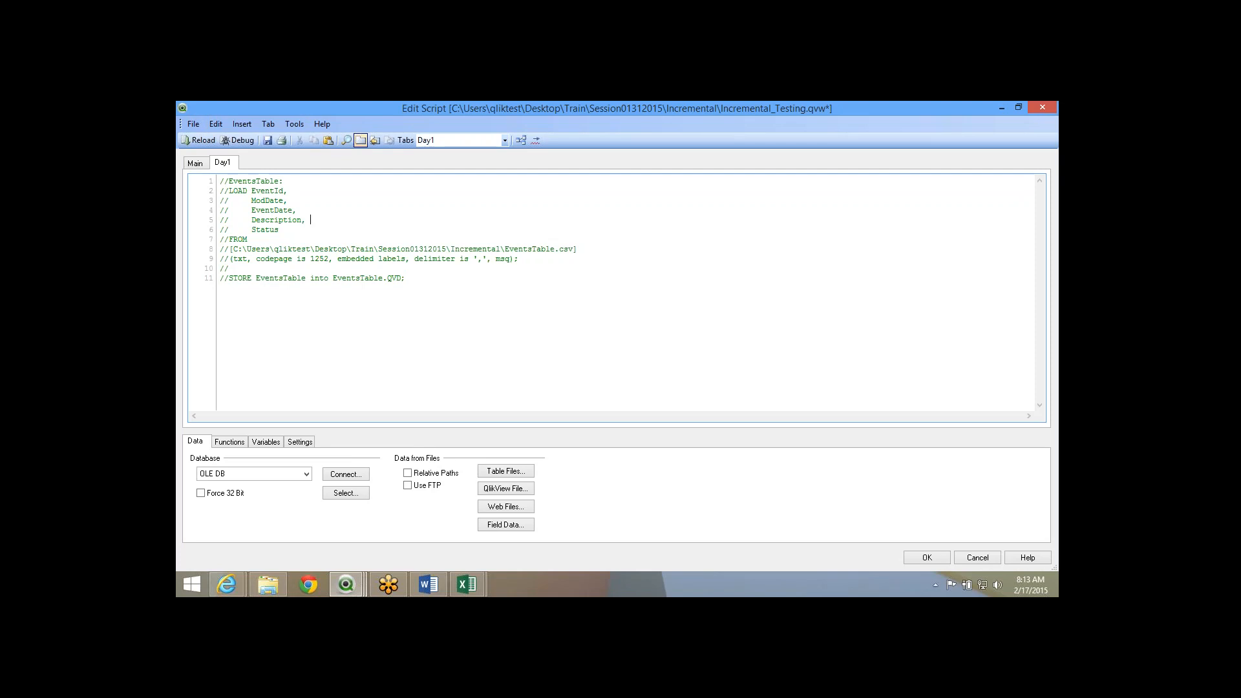
Add a new script section named Day2 after Day1.
{"action": "left_click", "coordinate": [361, 141]}
{"action": "type", "text": "Day "}
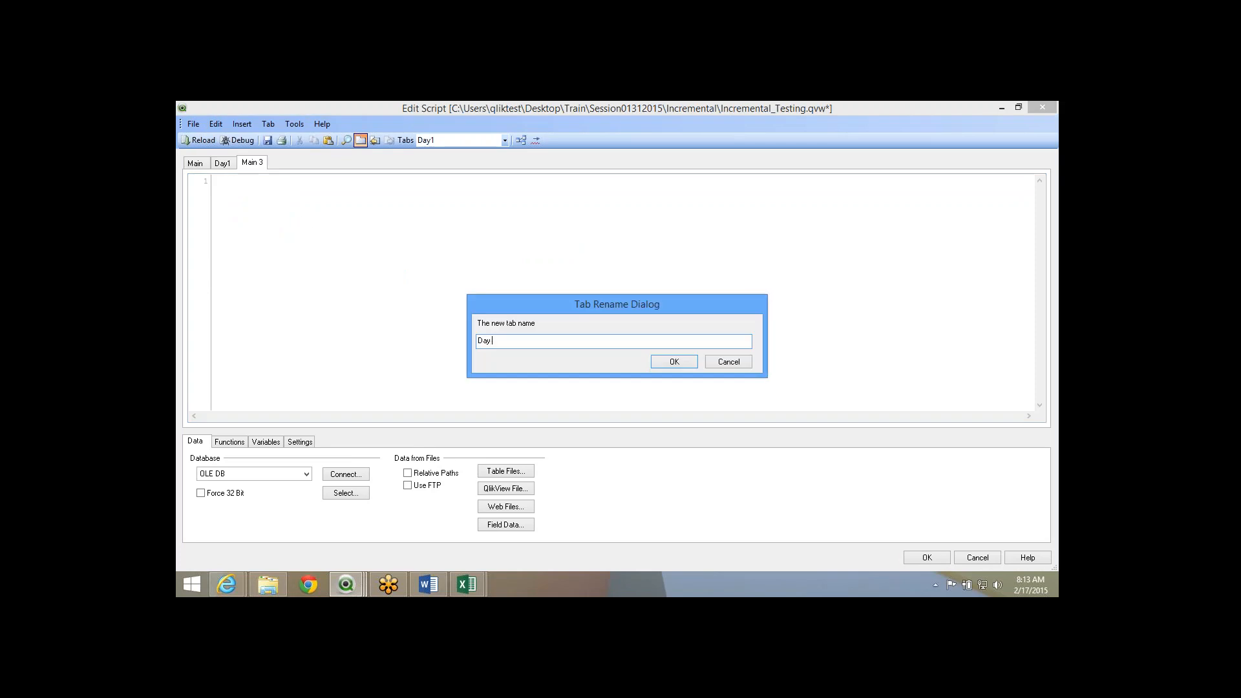
{"action": "type", "text": "22"}
{"action": "key", "text": "Return"}
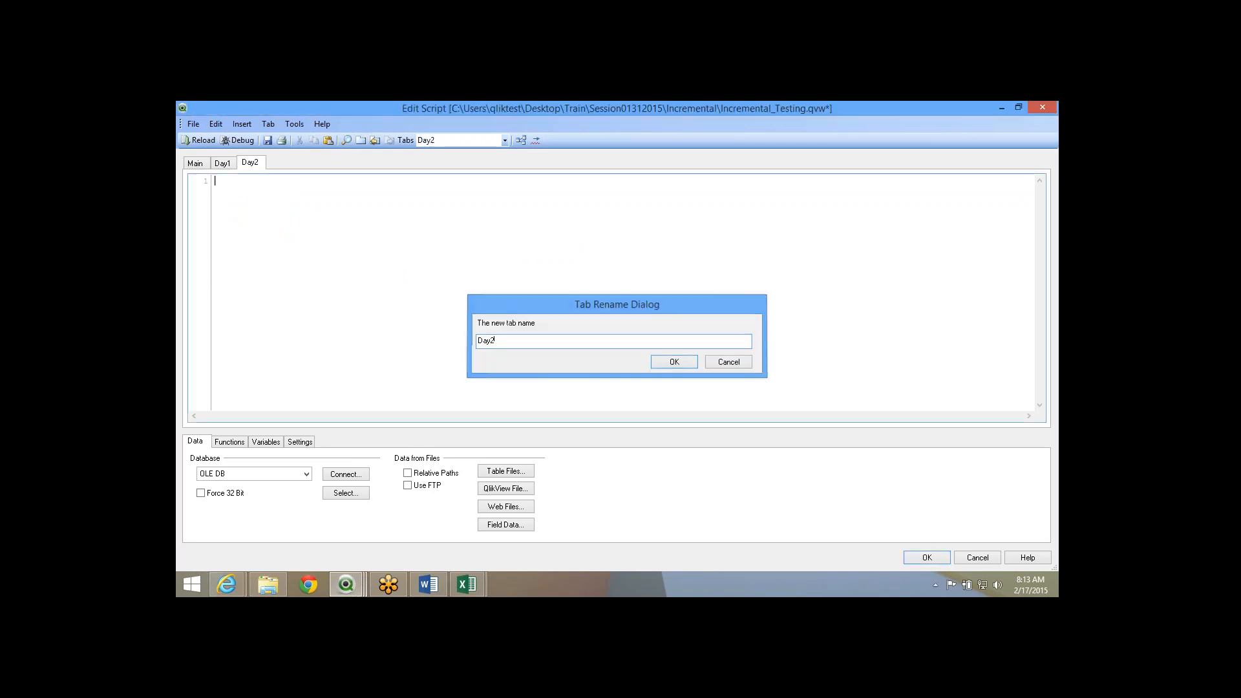
{"action": "left_click", "coordinate": [505, 471]}
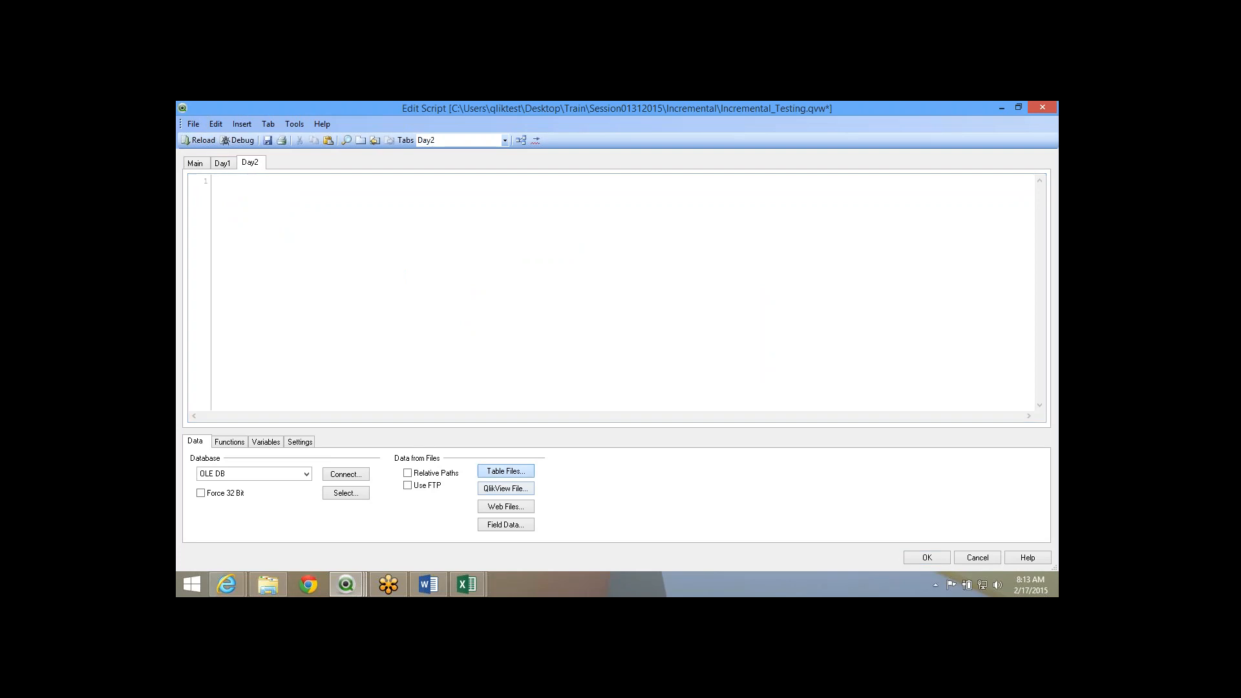
{"action": "double_click", "coordinate": [543, 265]}
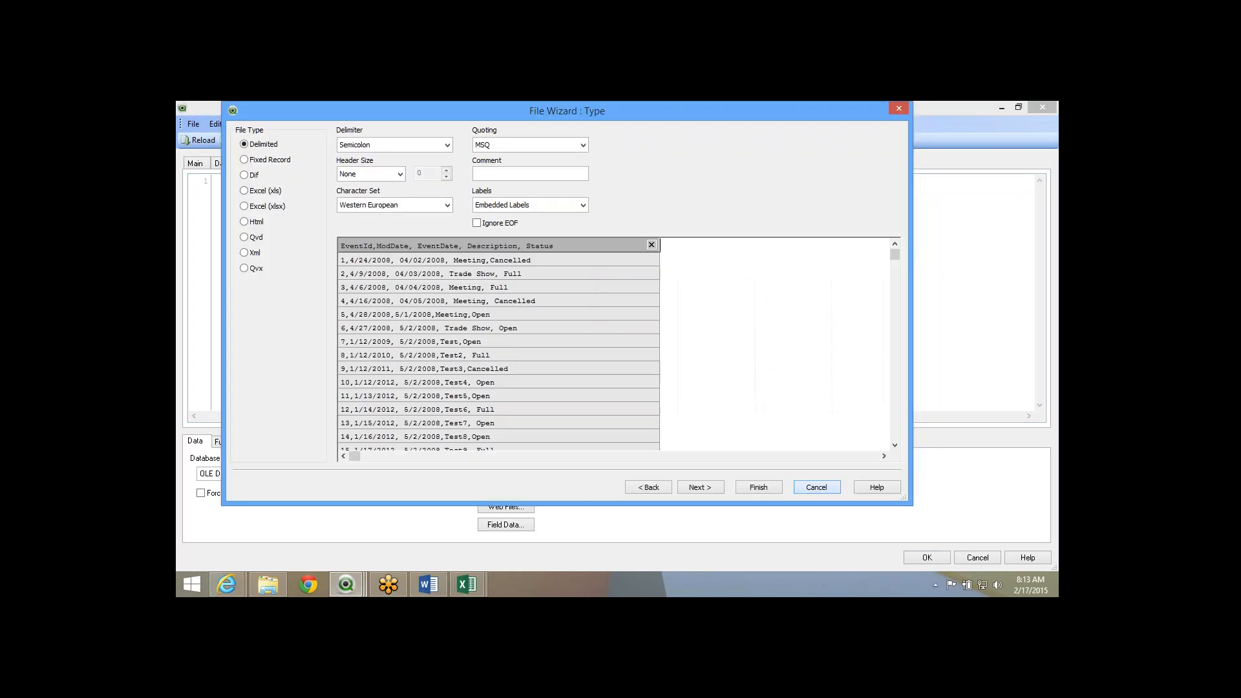
{"action": "left_click", "coordinate": [816, 488]}
Insert a load statement for EventsTable.csv in Day2, using the comma delimiter and embedded labels.
{"action": "left_click", "coordinate": [505, 471]}
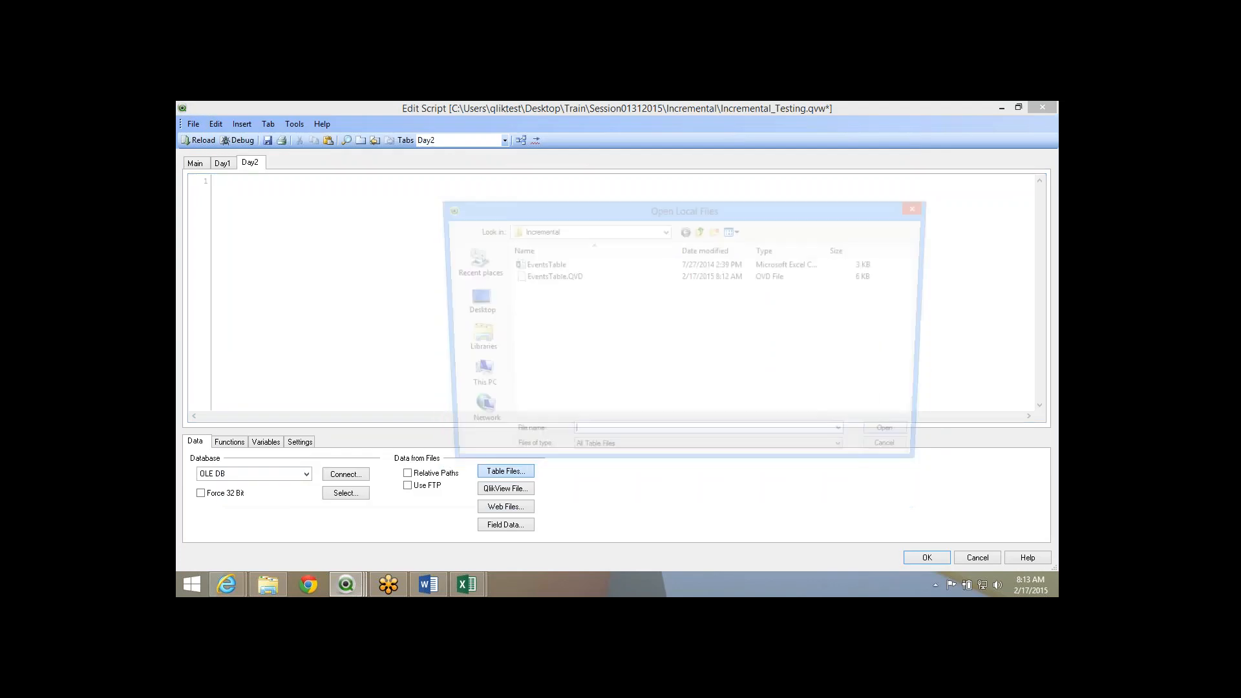
{"action": "left_click", "coordinate": [539, 264]}
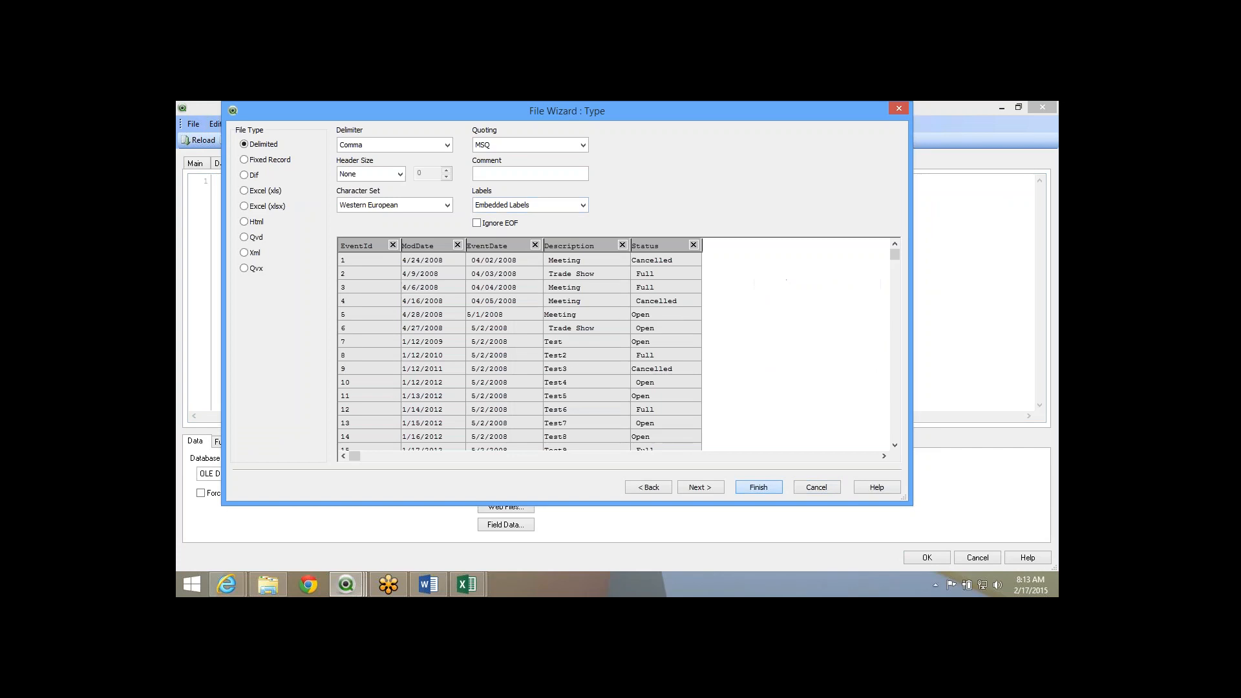
{"action": "left_click", "coordinate": [759, 488]}
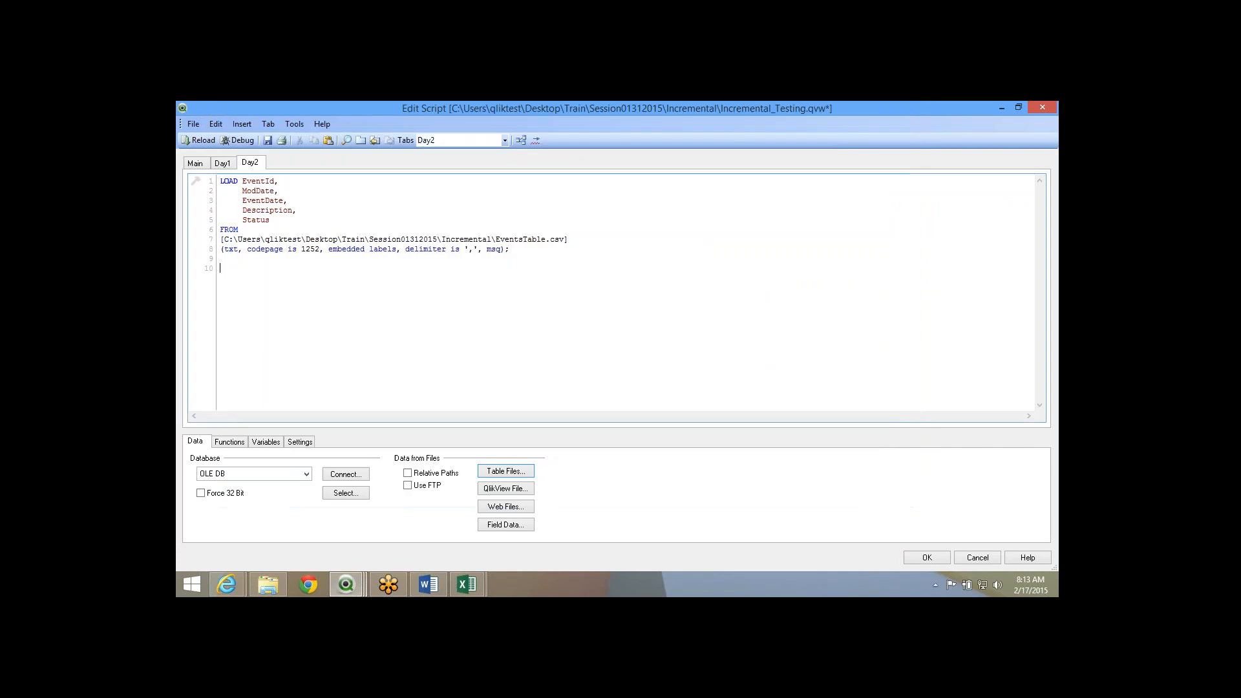
Label the Day2 load statement with the table name EventsTable, followed by a colon.
{"action": "double_click", "coordinate": [515, 239]}
{"action": "key", "text": "ctrl+c"}
{"action": "left_click", "coordinate": [220, 181]}
{"action": "key", "text": "Return"}
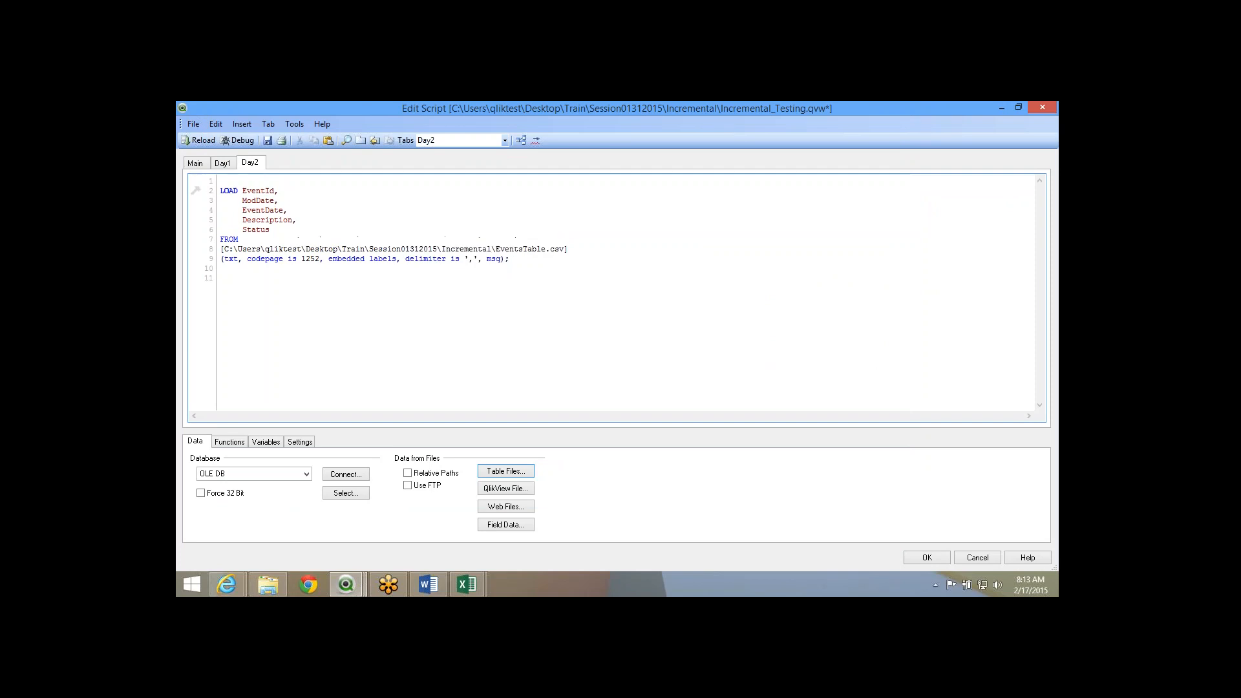
{"action": "key", "text": "ctrl+v"}
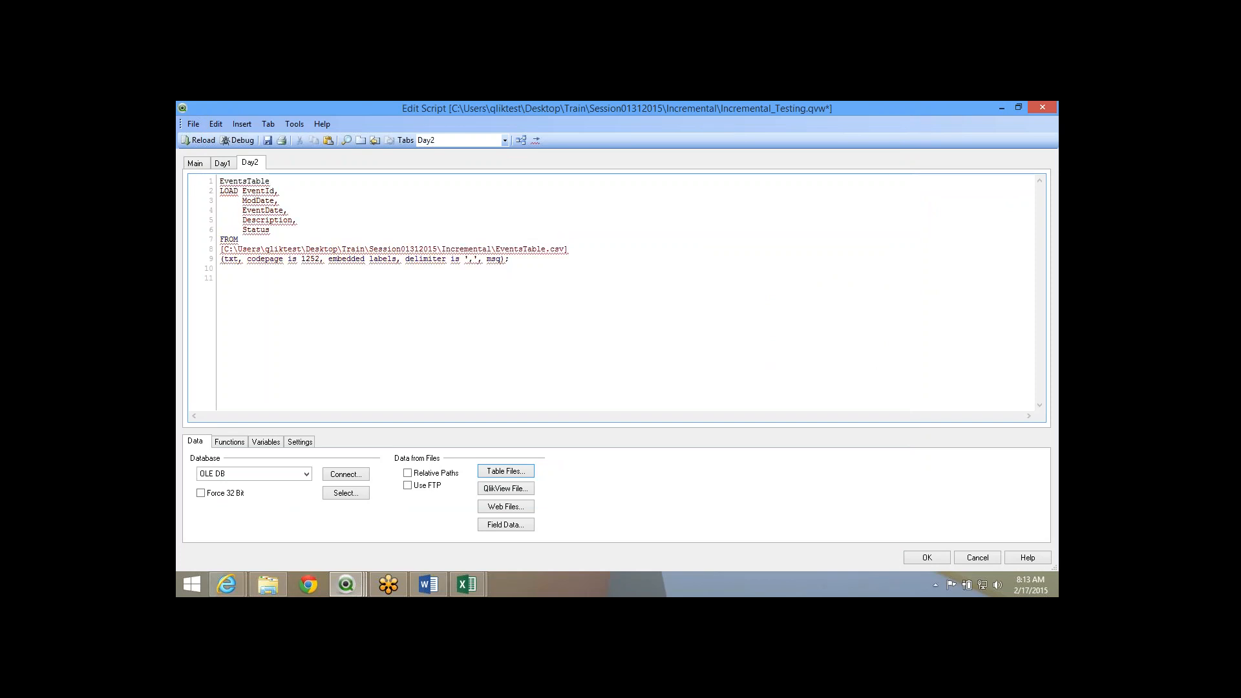
{"action": "type", "text": ":"}
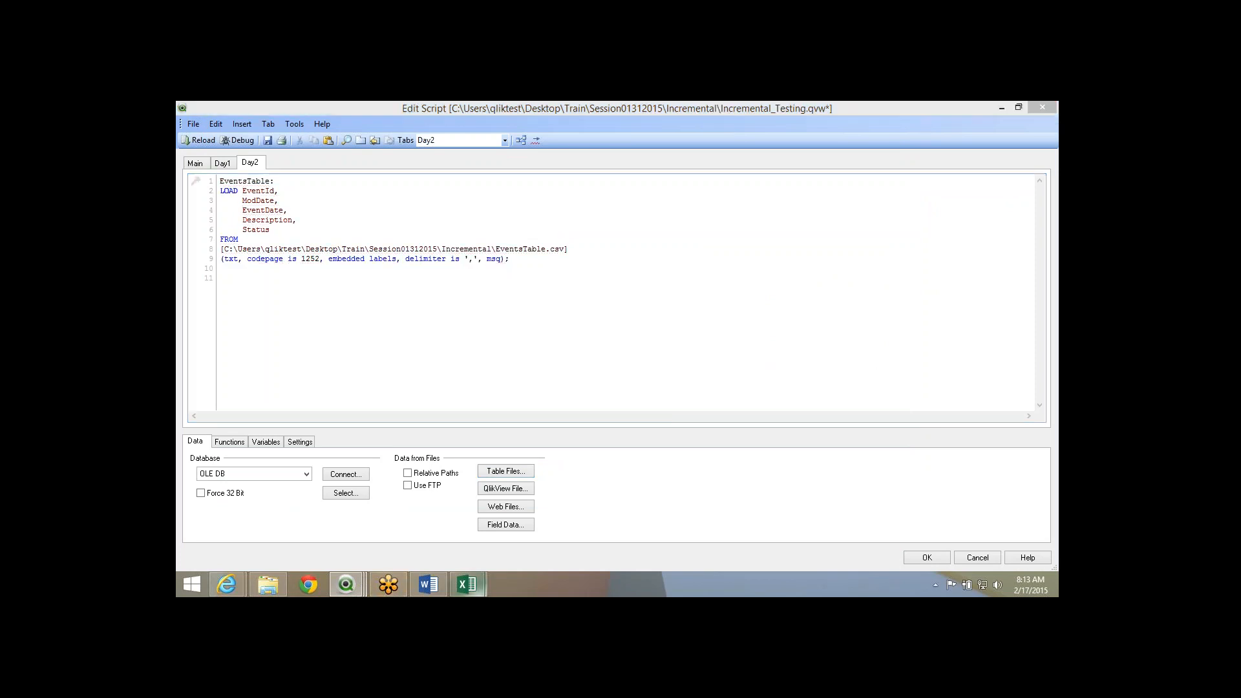
Switch to the EventsTable workbook in Excel and examine the EventId column from its first to its last record.
{"action": "mouse_move", "coordinate": [466, 584]}
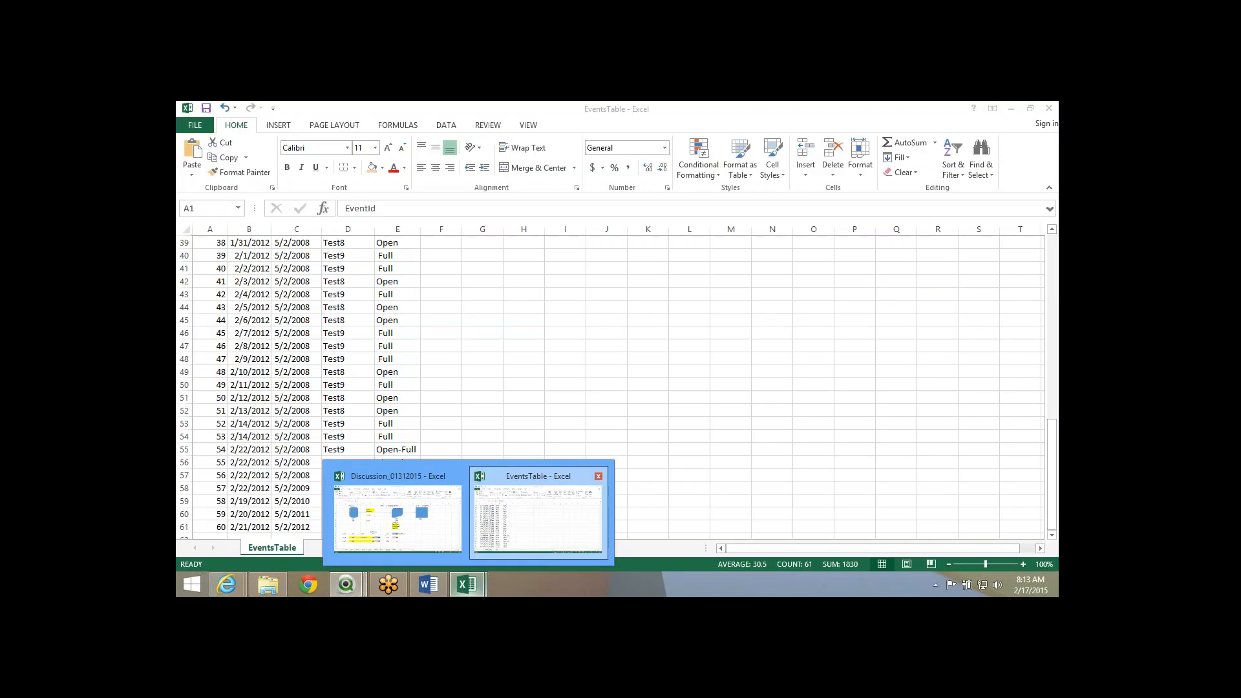
{"action": "left_click", "coordinate": [538, 517]}
{"action": "scroll", "coordinate": [609, 387], "scroll_direction": "up", "scroll_amount": 12}
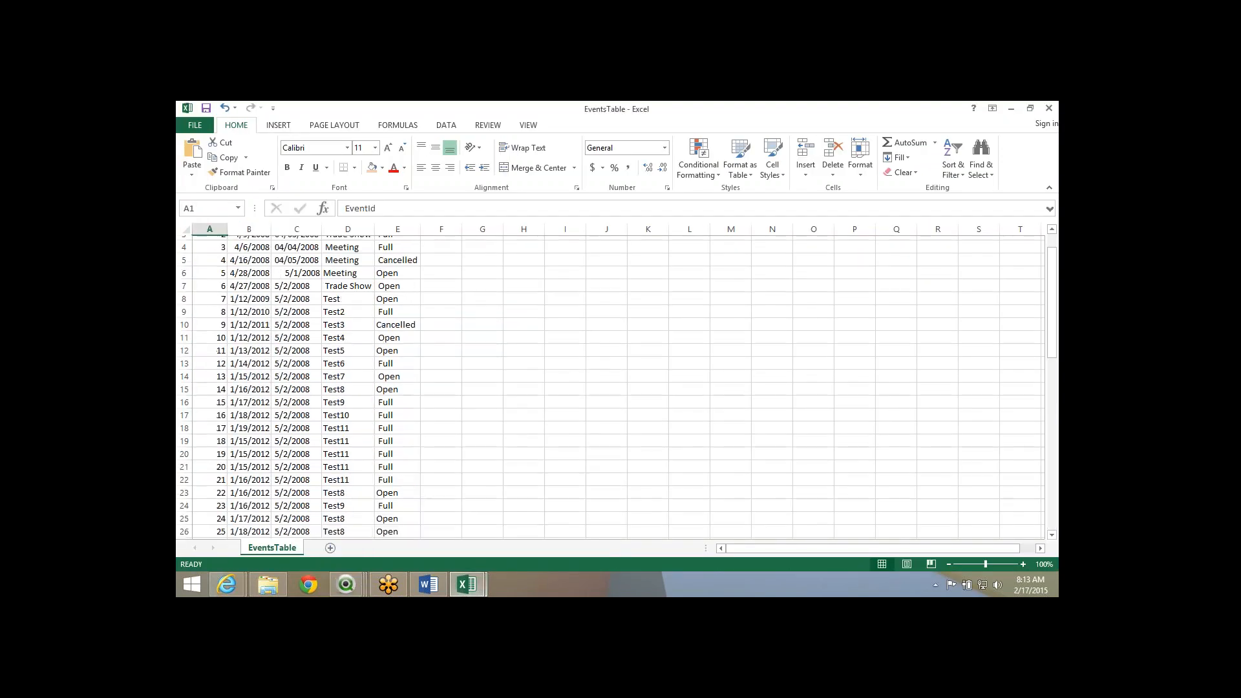
{"action": "key", "text": "Right"}
{"action": "key", "text": "Down"}
{"action": "key", "text": "Left"}
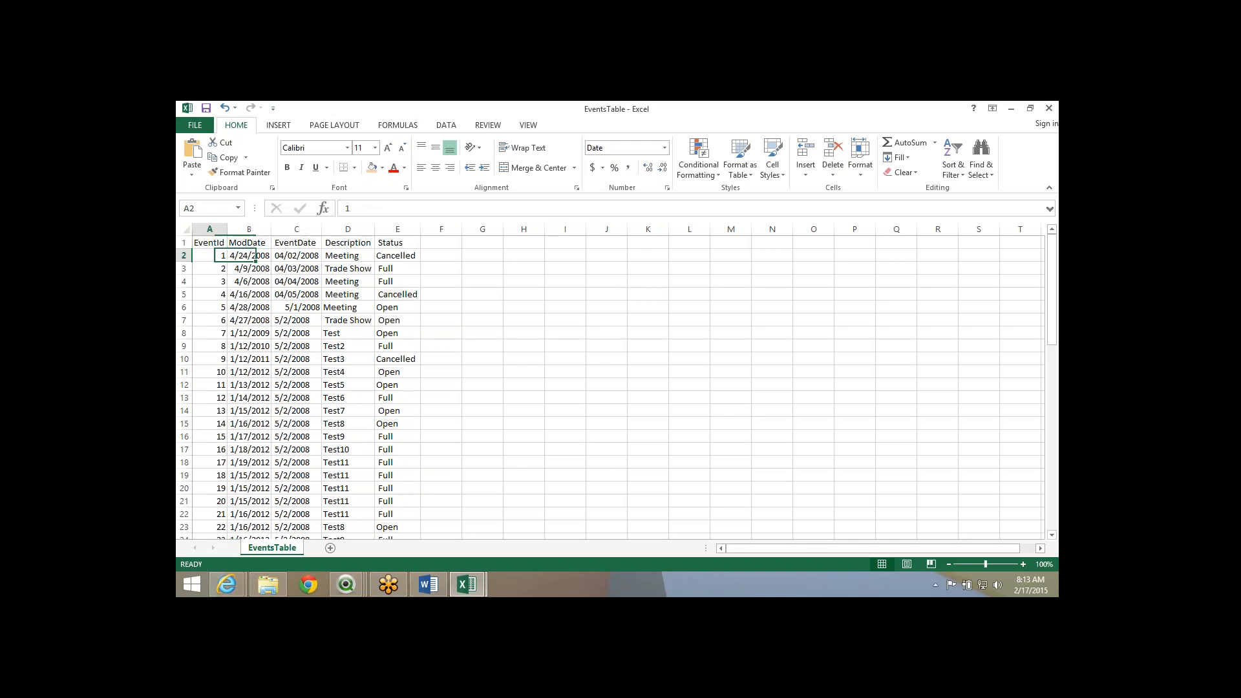
{"action": "key", "text": "ctrl+Down"}
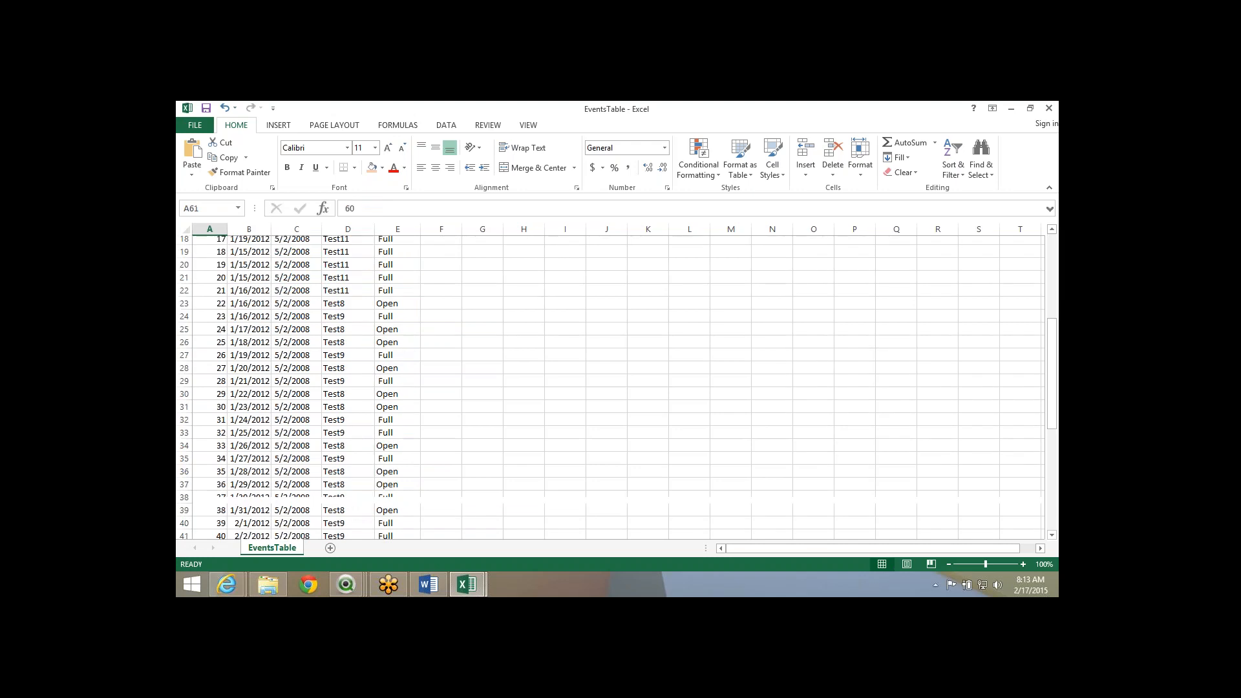
{"action": "key", "text": "ctrl+Up"}
{"action": "key", "text": "Down"}
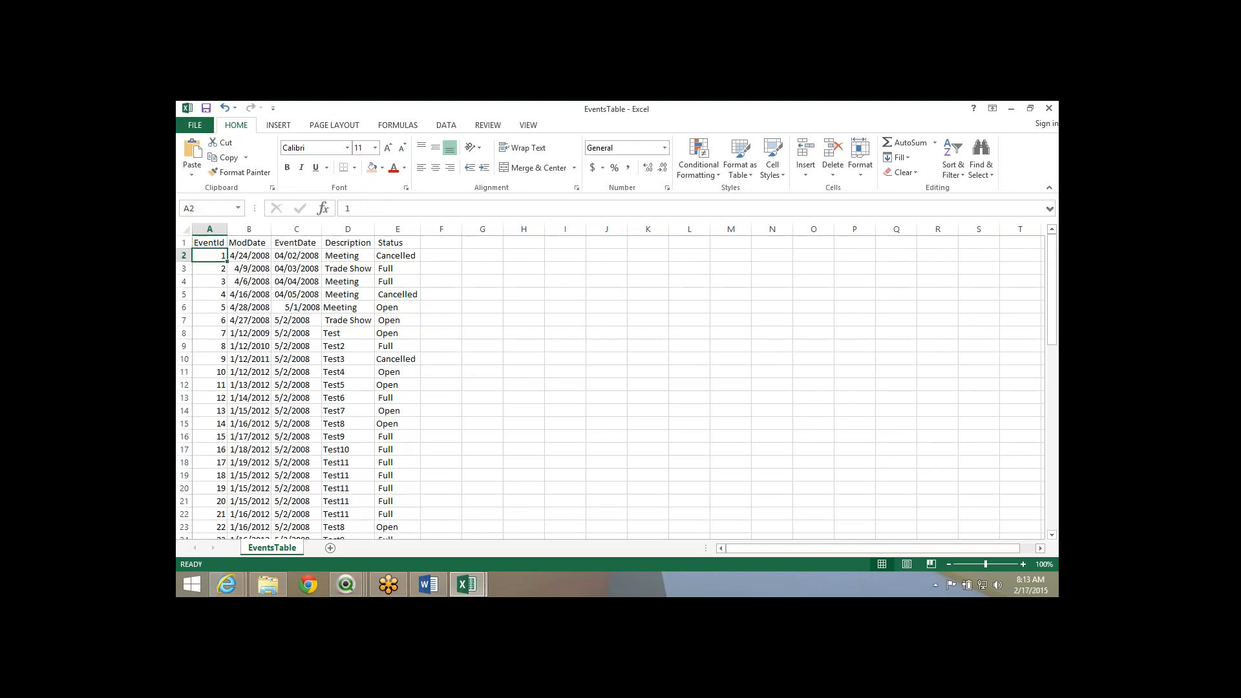
{"action": "key", "text": "ctrl+shift+Down"}
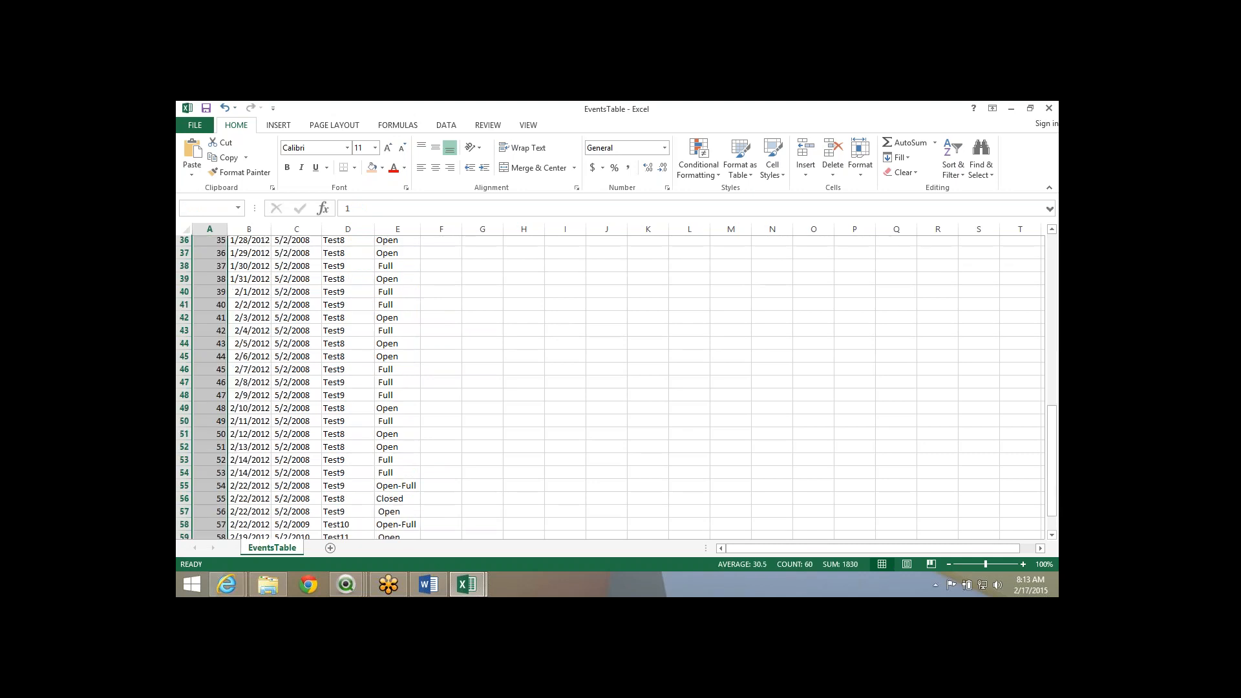
{"action": "key", "text": "Down"}
{"action": "key", "text": "ctrl+Down"}
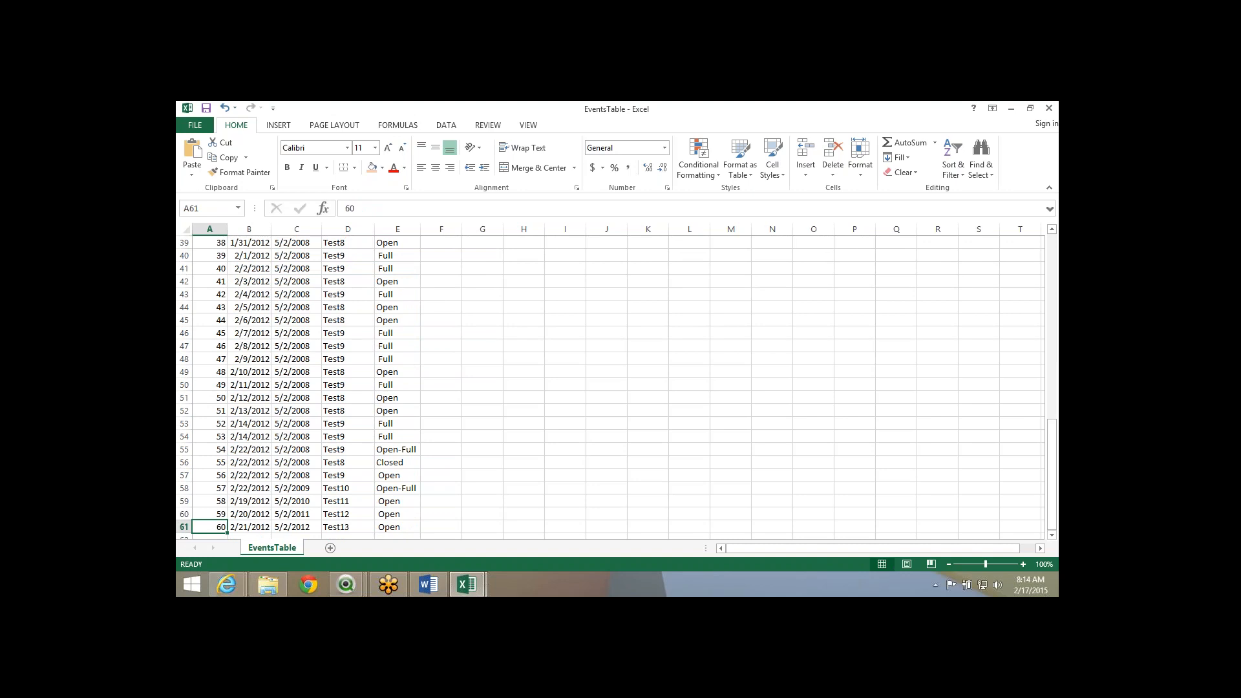
{"action": "key", "text": "Up"}
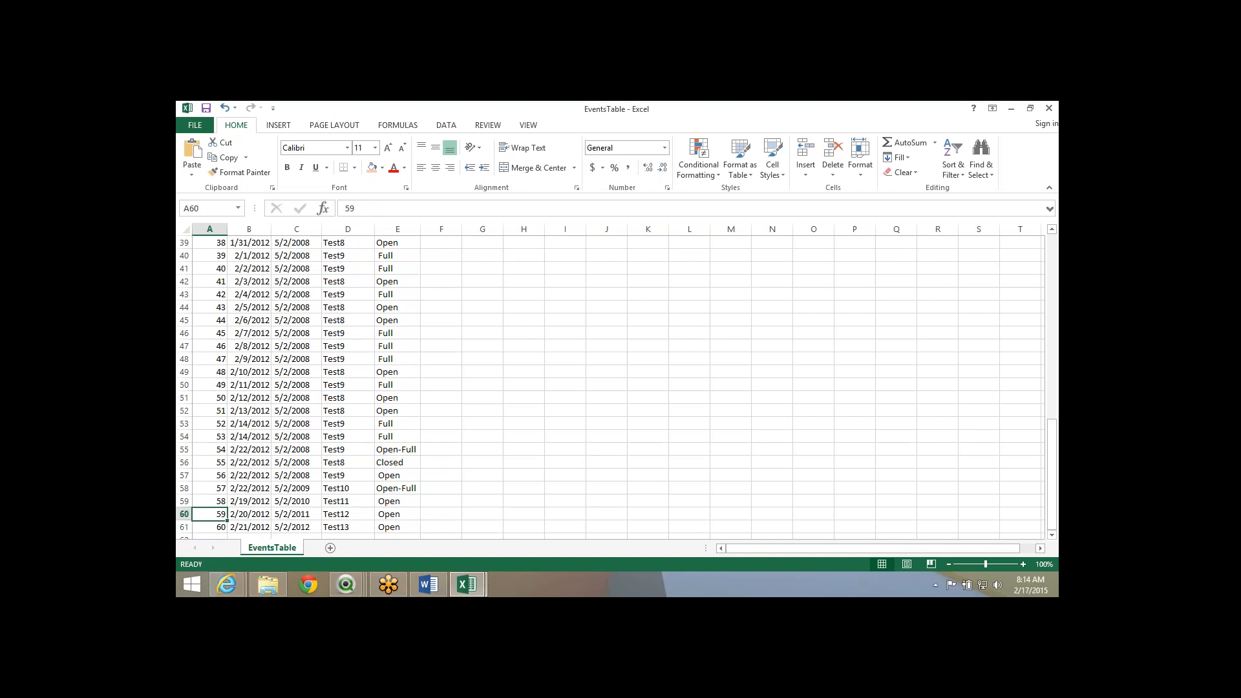
{"action": "key", "text": "ctrl+Up"}
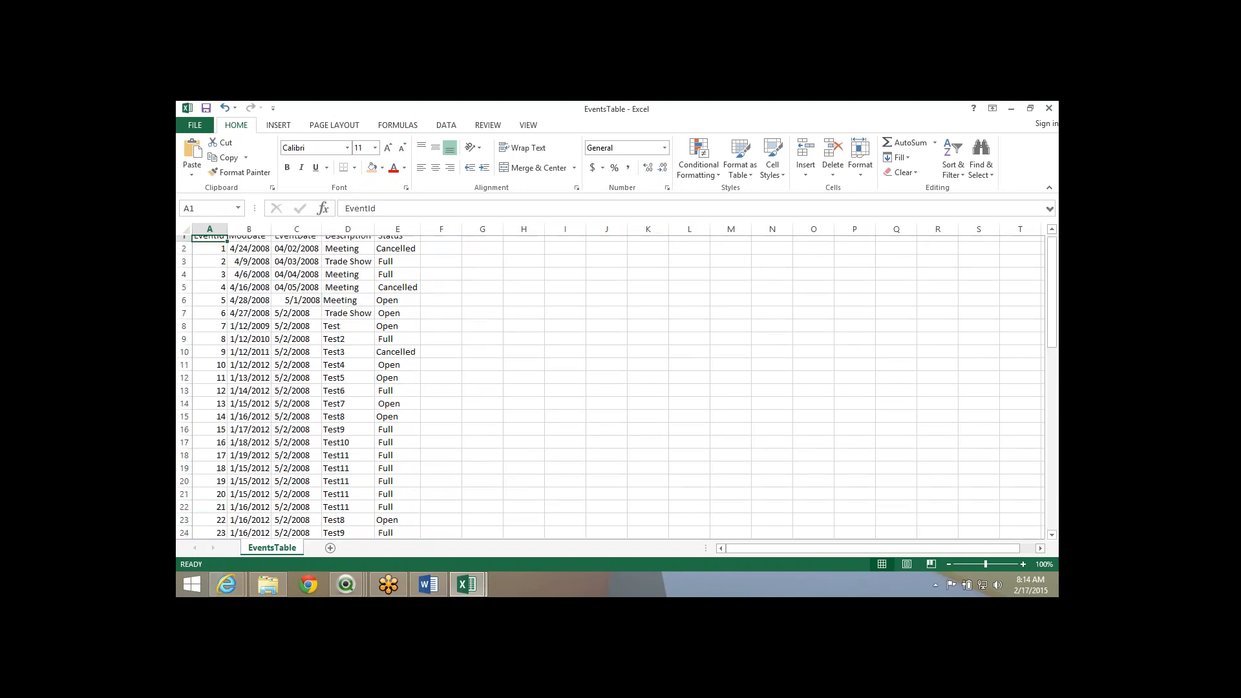
{"action": "key", "text": "ctrl+Down"}
{"action": "key", "text": "Down"}
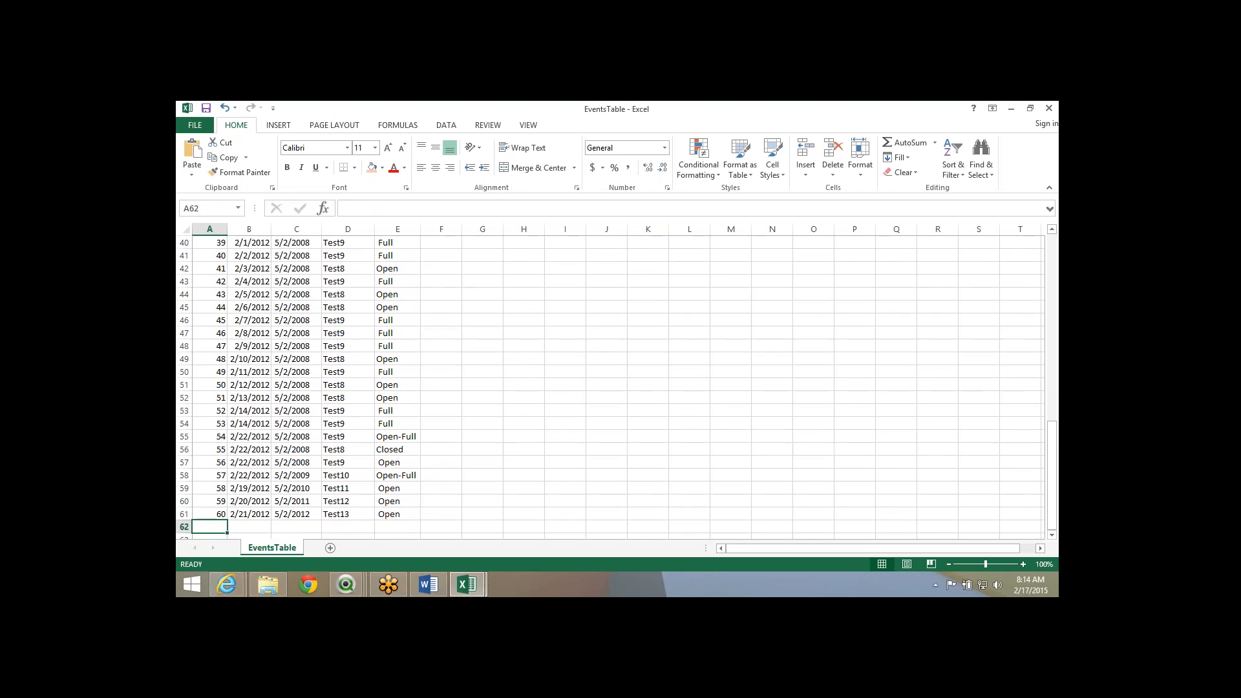
{"action": "key", "text": "Up"}
{"action": "key", "text": "Up"}
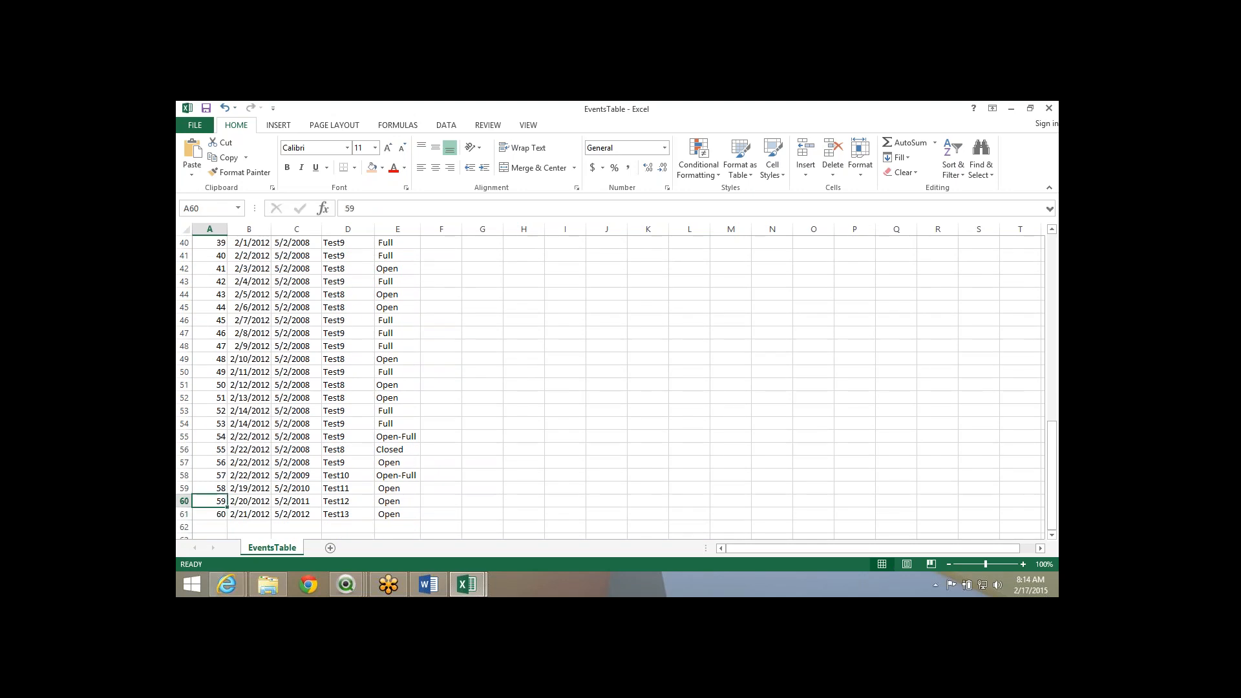
{"action": "key", "text": "Down"}
{"action": "key", "text": "ctrl+shift+Up"}
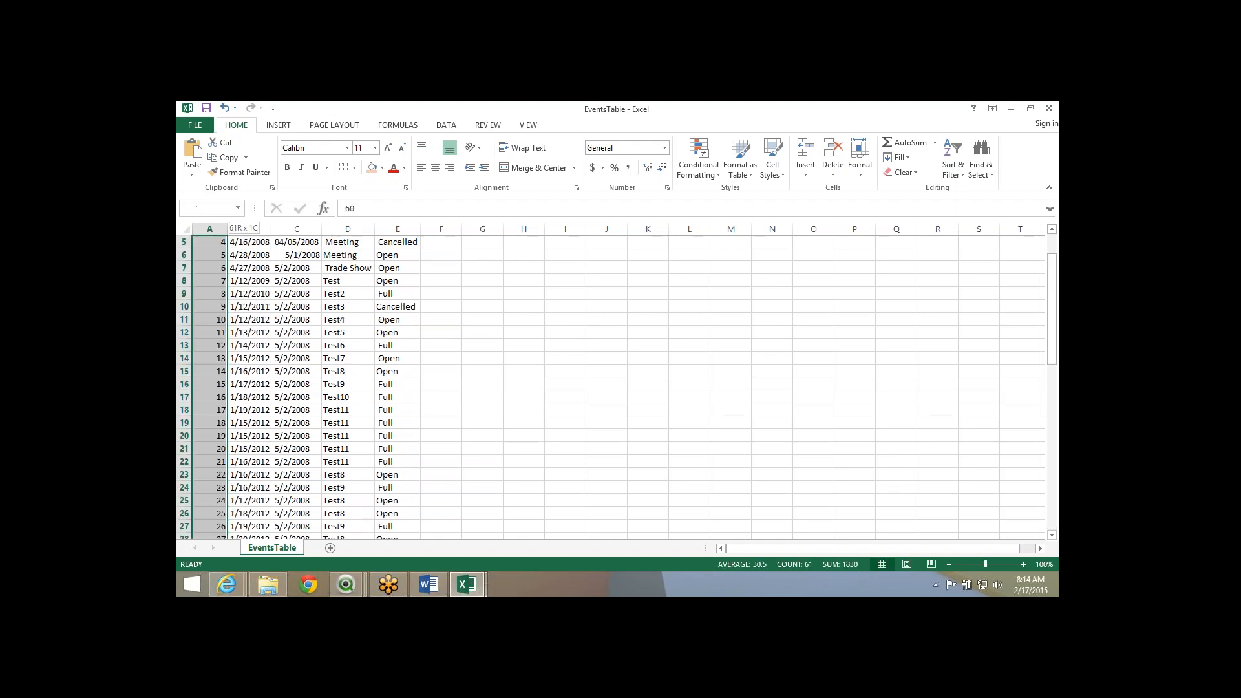
{"action": "key", "text": "ctrl+shift+Down"}
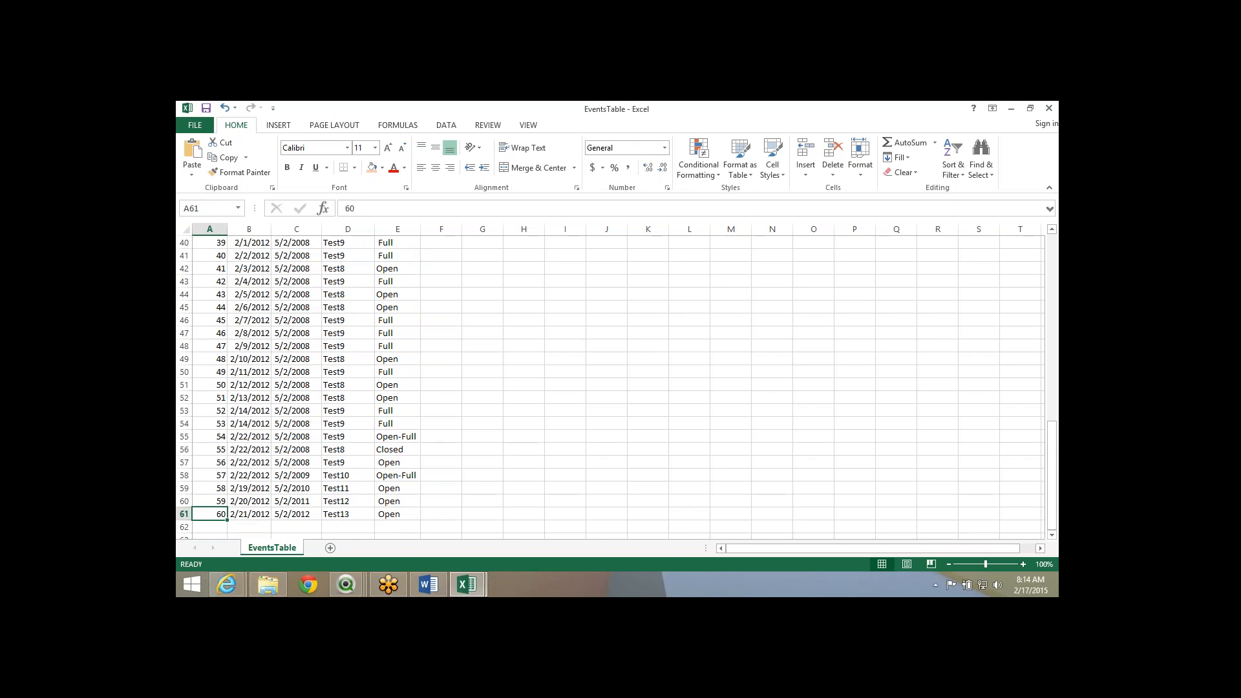
Examine the ModDate column of the EventsTable sheet from its first to its last record.
{"action": "key", "text": "Right"}
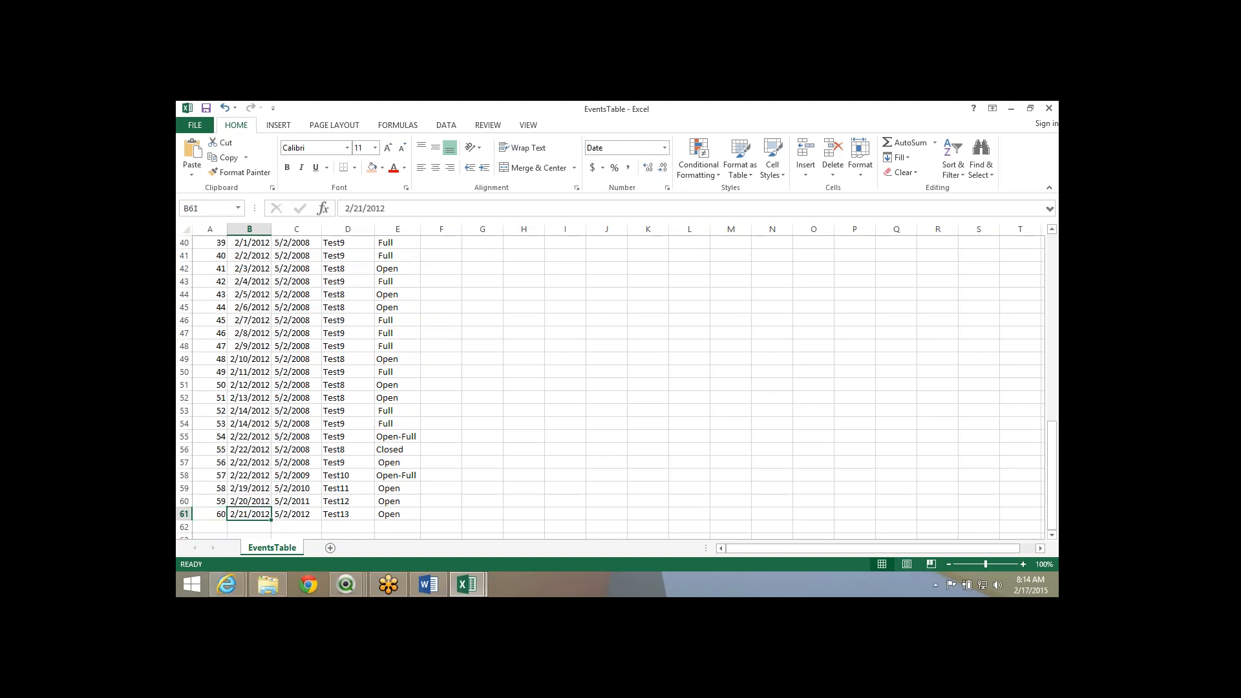
{"action": "key", "text": "ctrl+Up"}
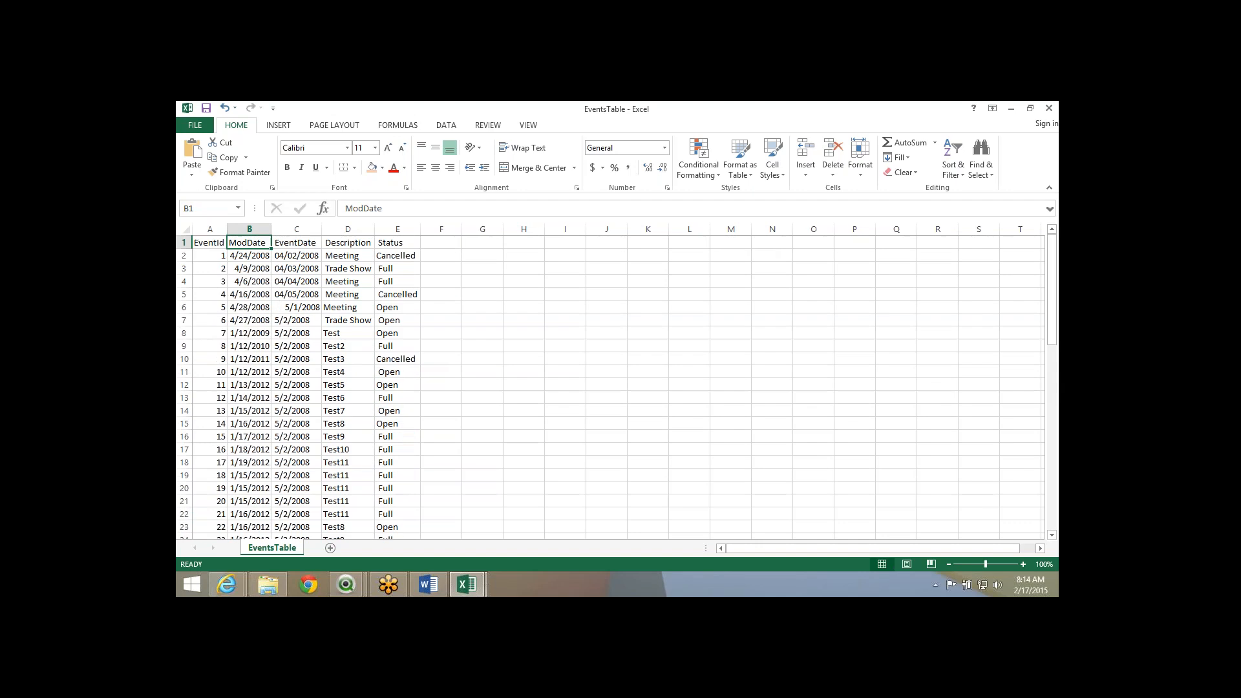
{"action": "key", "text": "Down"}
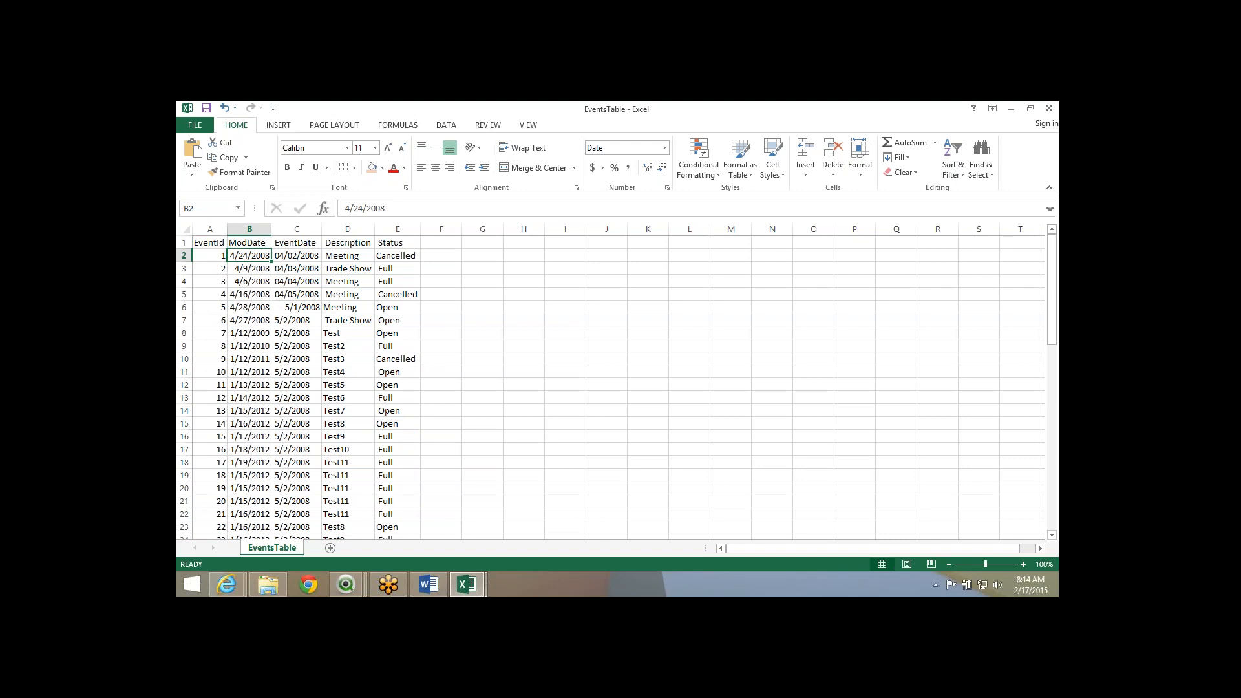
{"action": "key", "text": "Down"}
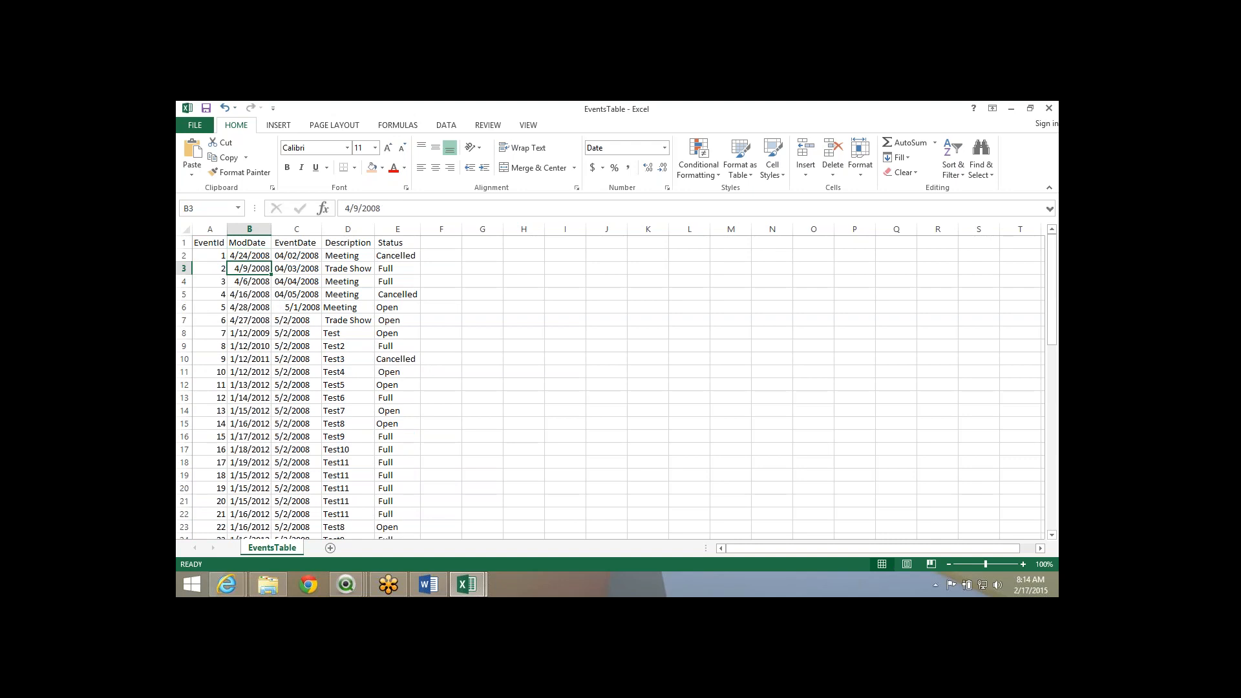
{"action": "key", "text": "ctrl+Down"}
{"action": "key", "text": "ctrl+Up"}
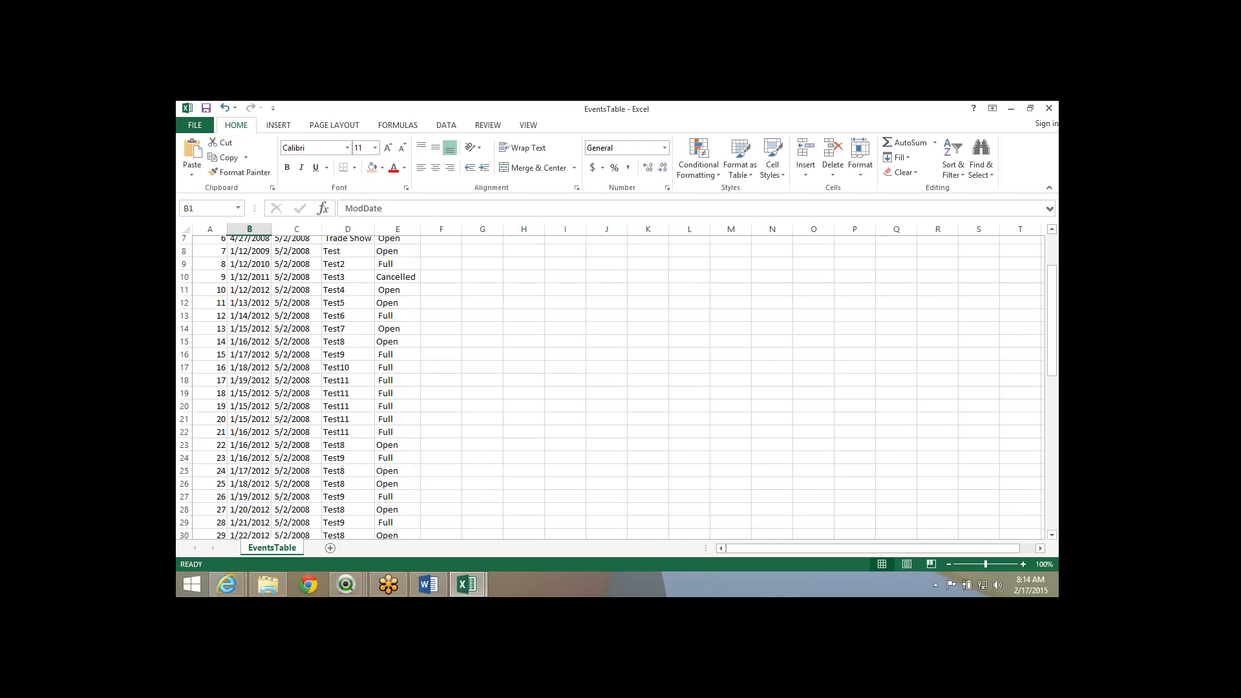
{"action": "key", "text": "ctrl+Down"}
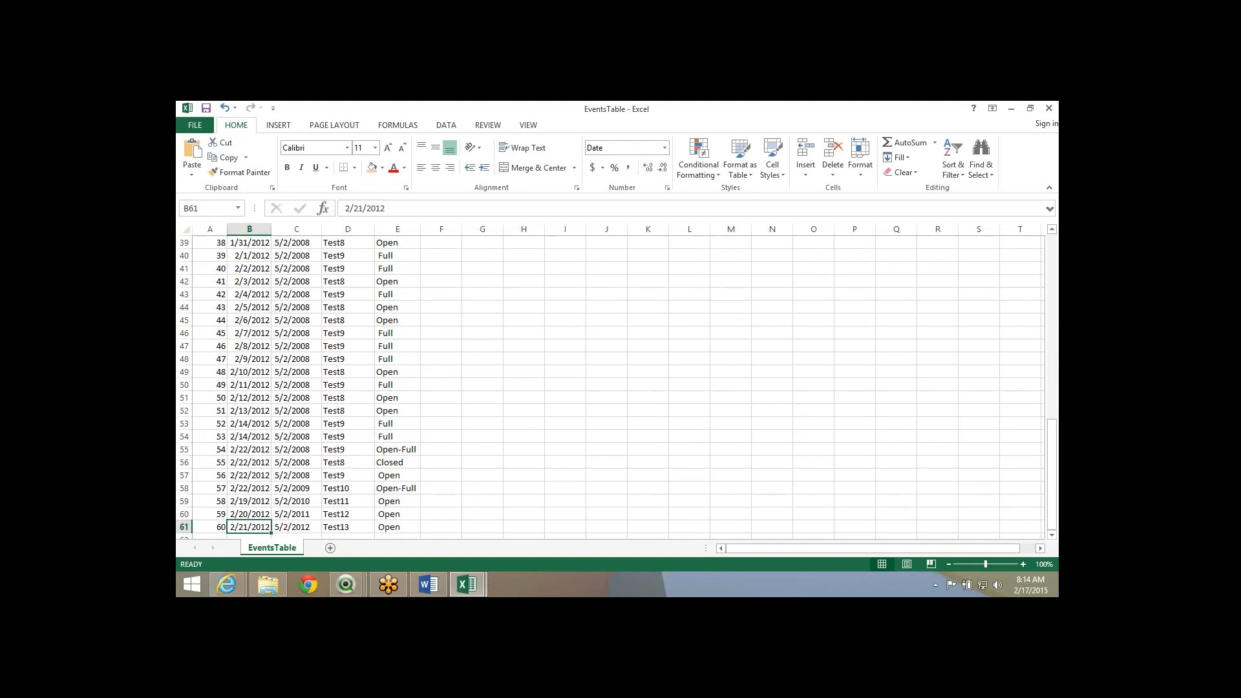
{"action": "key", "text": "ctrl+Up"}
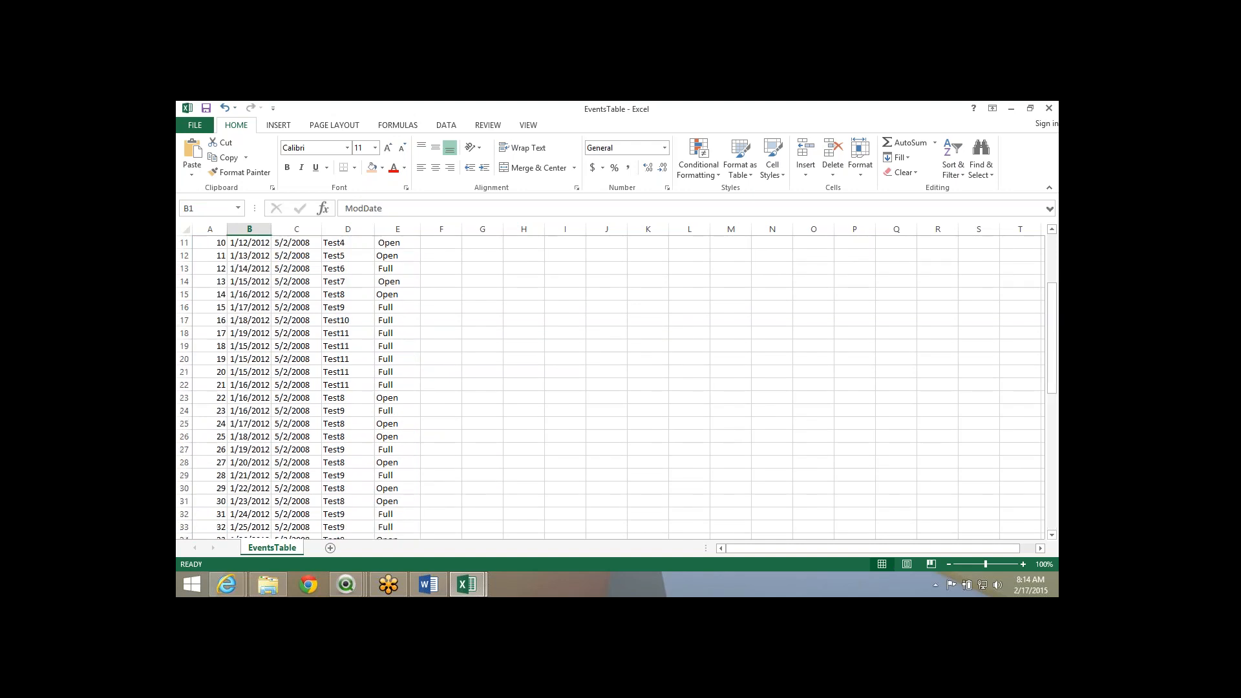
{"action": "key", "text": "Down"}
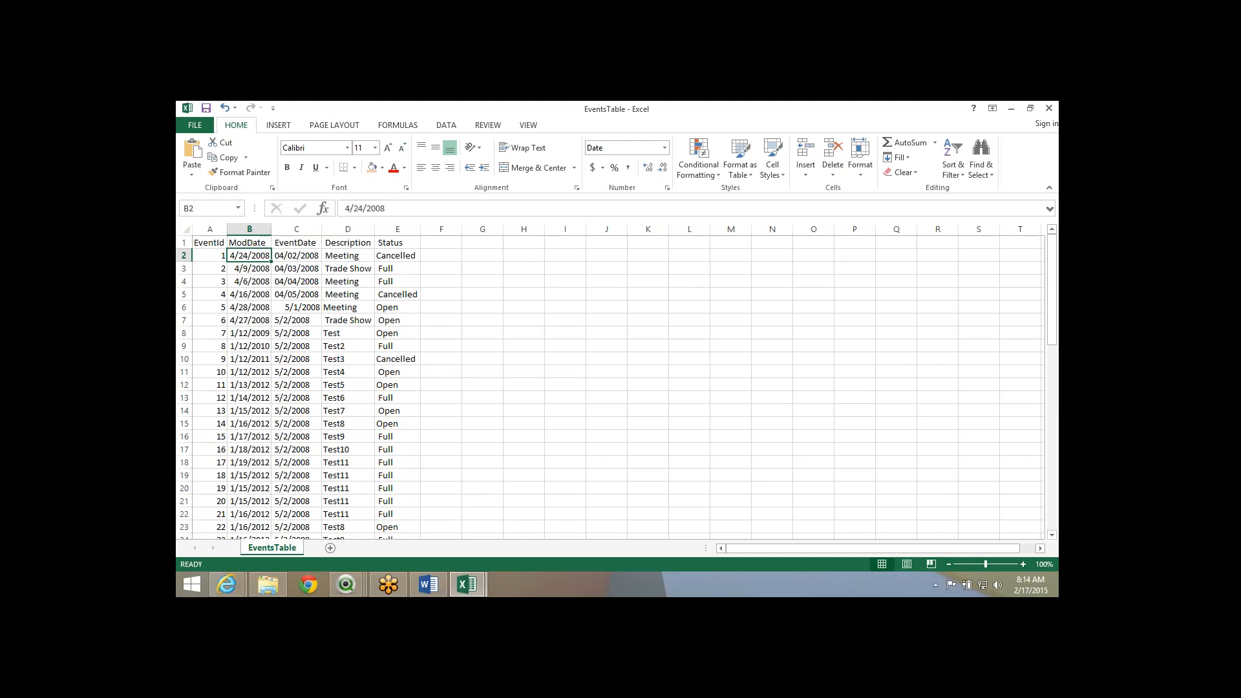
{"action": "key", "text": "ctrl+Down"}
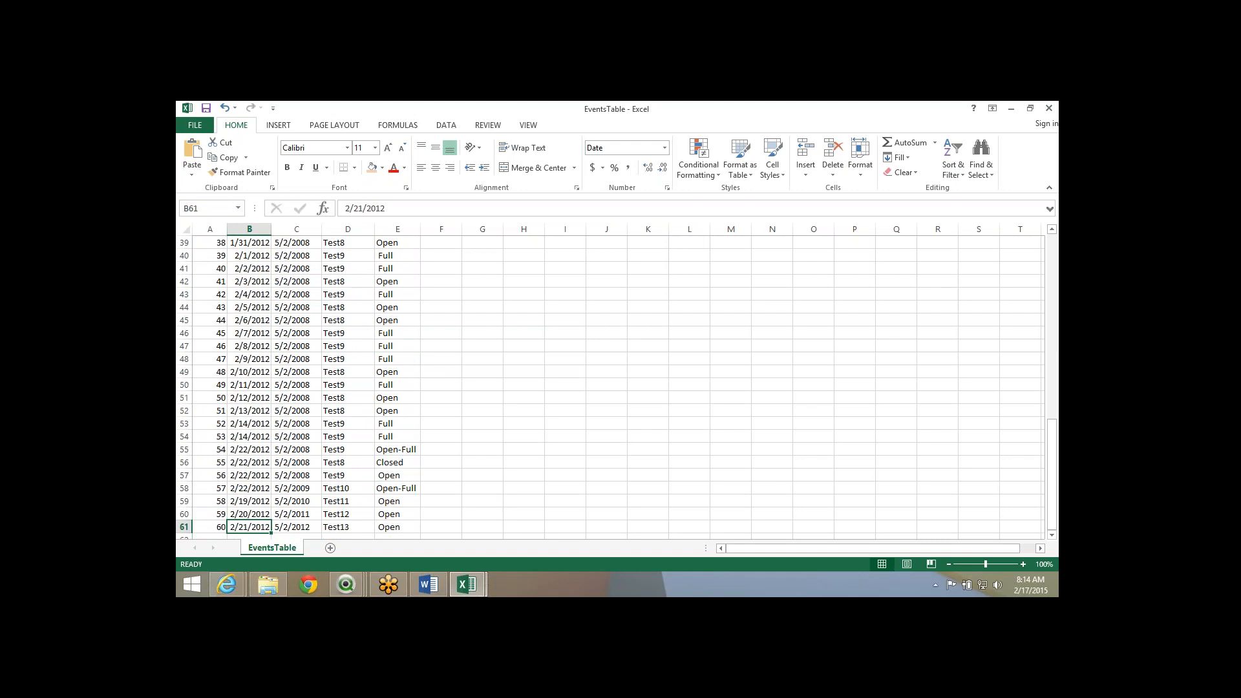
{"action": "key", "text": "Down"}
{"action": "key", "text": "Up"}
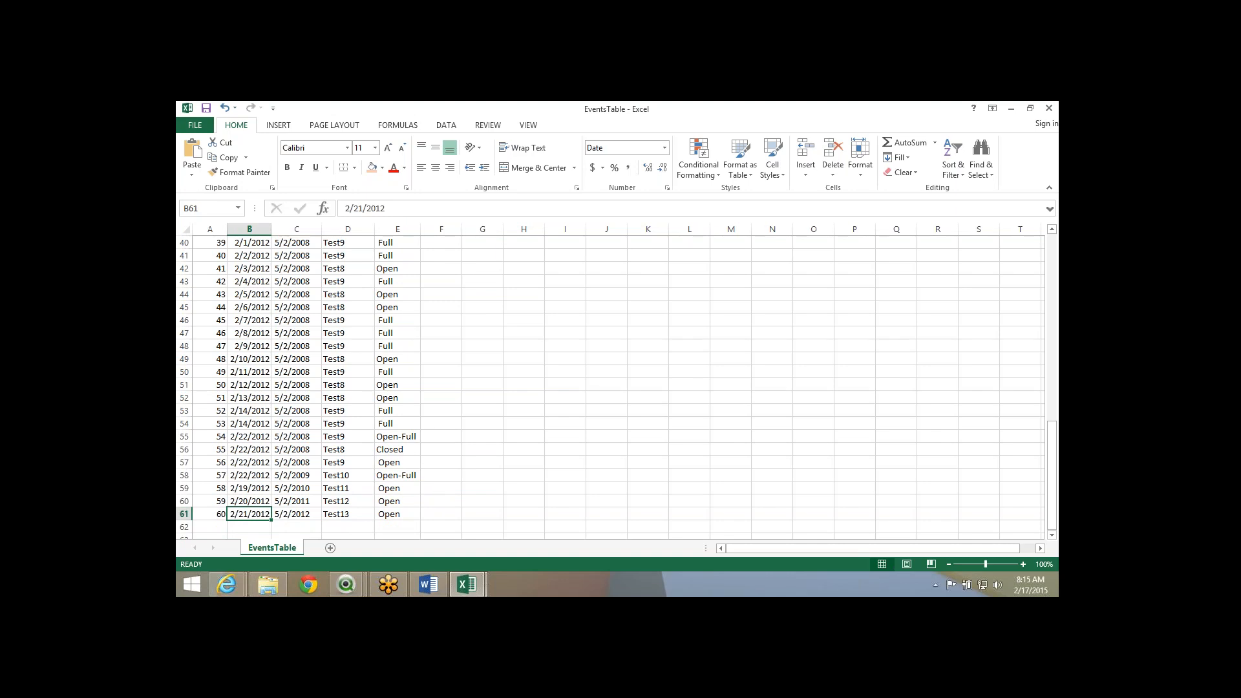
Copy the last record's ModDate and use it in QlikView to add Where ModDate > '2/21/2012' to the Day2 load statement.
{"action": "key", "text": "ctrl+c"}
{"action": "key", "text": "alt+Tab"}
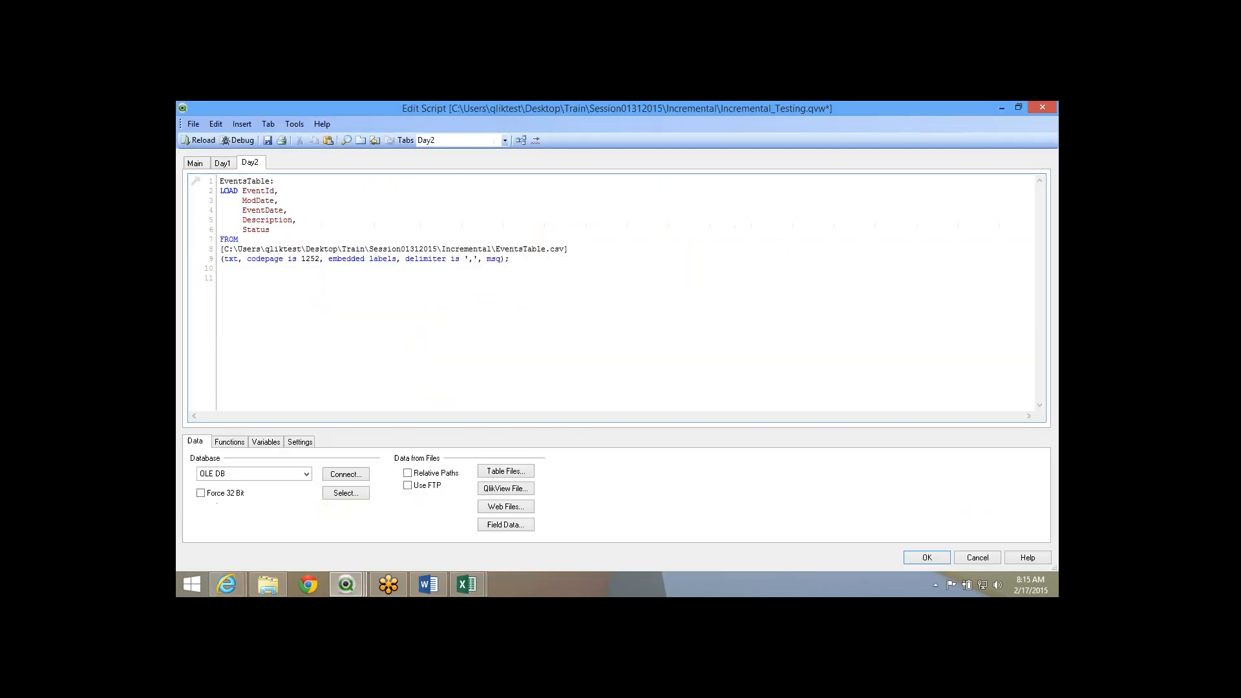
{"action": "left_click", "coordinate": [505, 259]}
{"action": "type", "text": "Where Mo"}
{"action": "key", "text": "BackSpace"}
{"action": "key", "text": "BackSpace"}
{"action": "key", "text": "ctrl+v"}
{"action": "double_click", "coordinate": [258, 201]}
{"action": "key", "text": "ctrl+c"}
{"action": "left_click", "coordinate": [537, 258]}
{"action": "key", "text": "ctrl+v"}
{"action": "type", "text": ">= '"}
{"action": "key", "text": "BackSpace"}
{"action": "key", "text": "End"}
Save and reload the document with the date-filtered Day2 load, and reopen its script for editing.
{"action": "left_click", "coordinate": [266, 140]}
{"action": "left_click", "coordinate": [202, 140]}
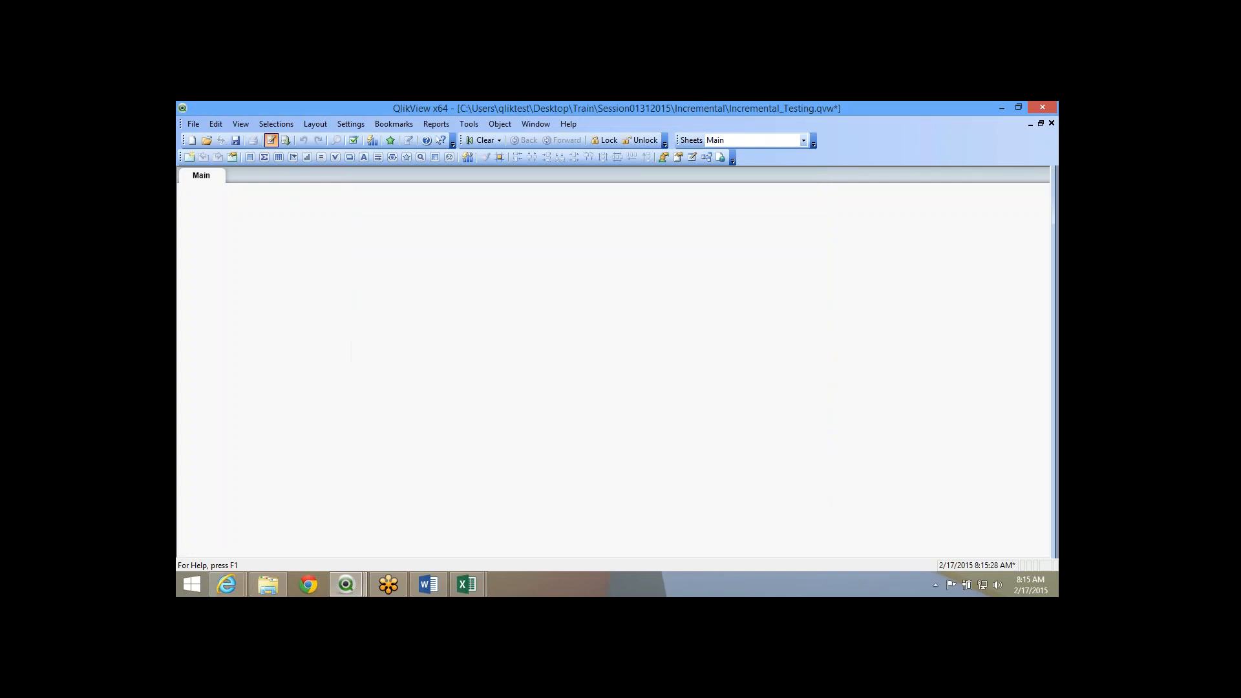
{"action": "key", "text": "ctrl+e"}
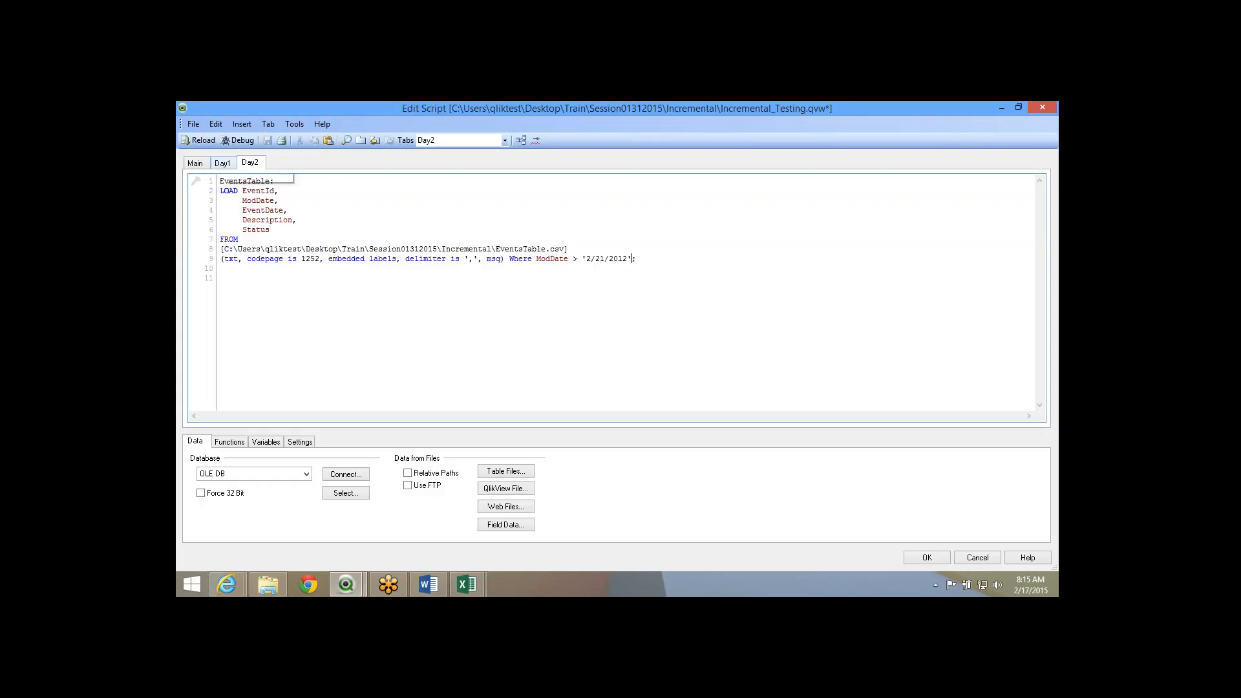
{"action": "left_click", "coordinate": [222, 163]}
{"action": "left_click", "coordinate": [250, 163]}
Switch to the EventsTable workbook in Excel and check the February 2012 dates in a temporary ModDate filter, leaving the sheet unfiltered.
{"action": "key", "text": "alt+Tab"}
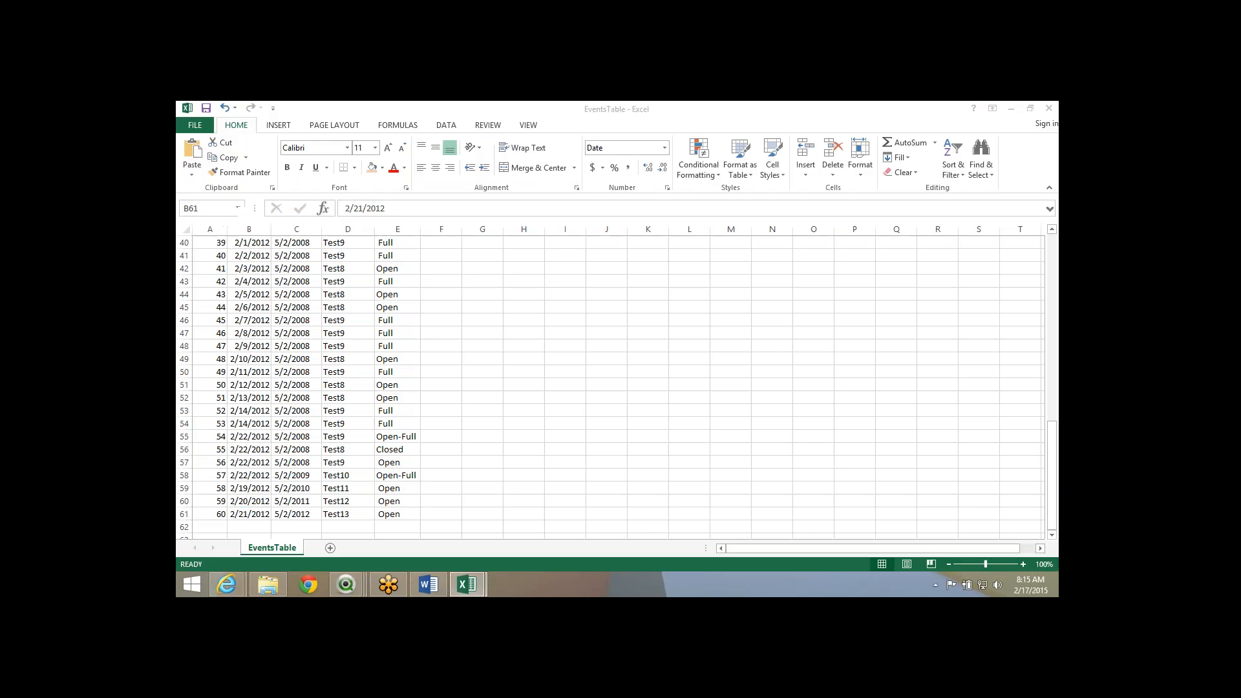
{"action": "left_click", "coordinate": [249, 320]}
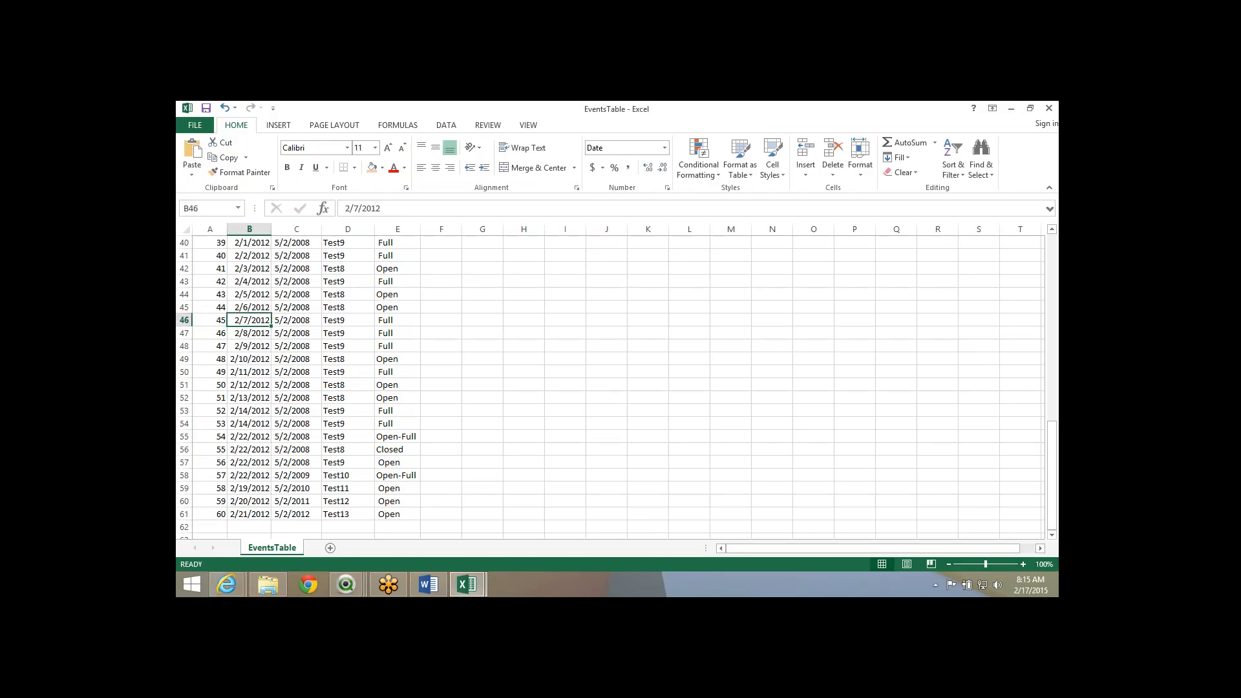
{"action": "key", "text": "ctrl+Up"}
{"action": "key", "text": "ctrl+shift+l"}
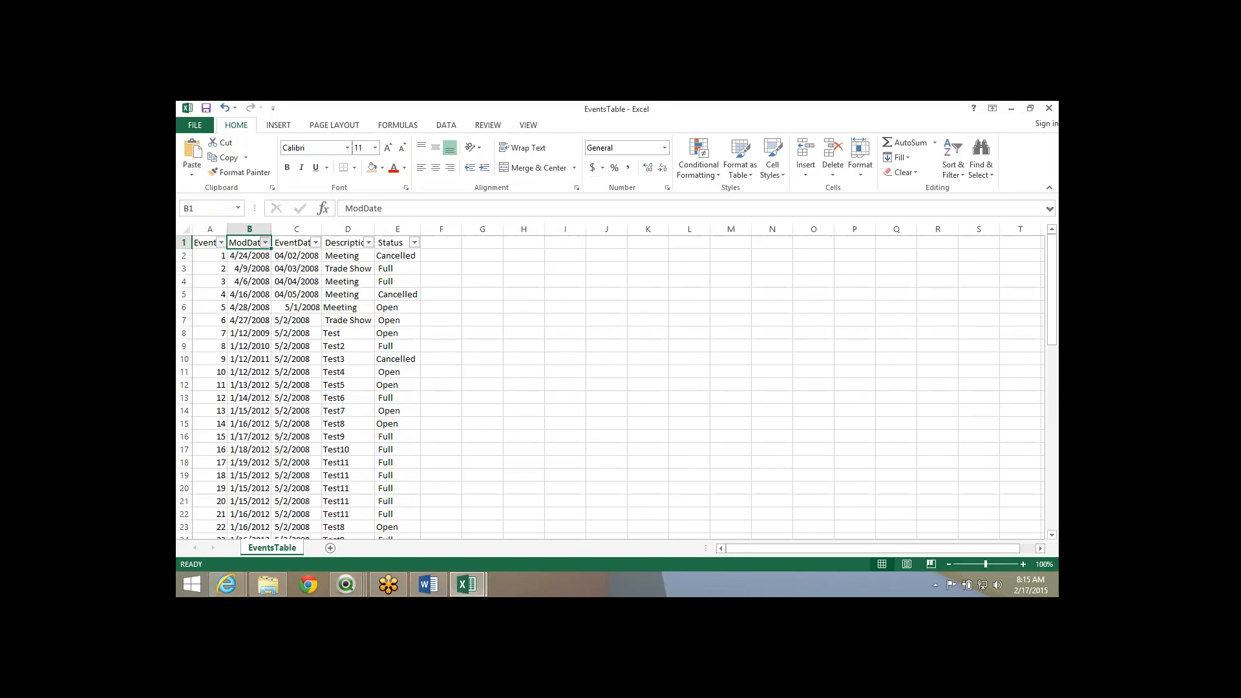
{"action": "key", "text": "alt+Down"}
{"action": "left_click", "coordinate": [205, 379]}
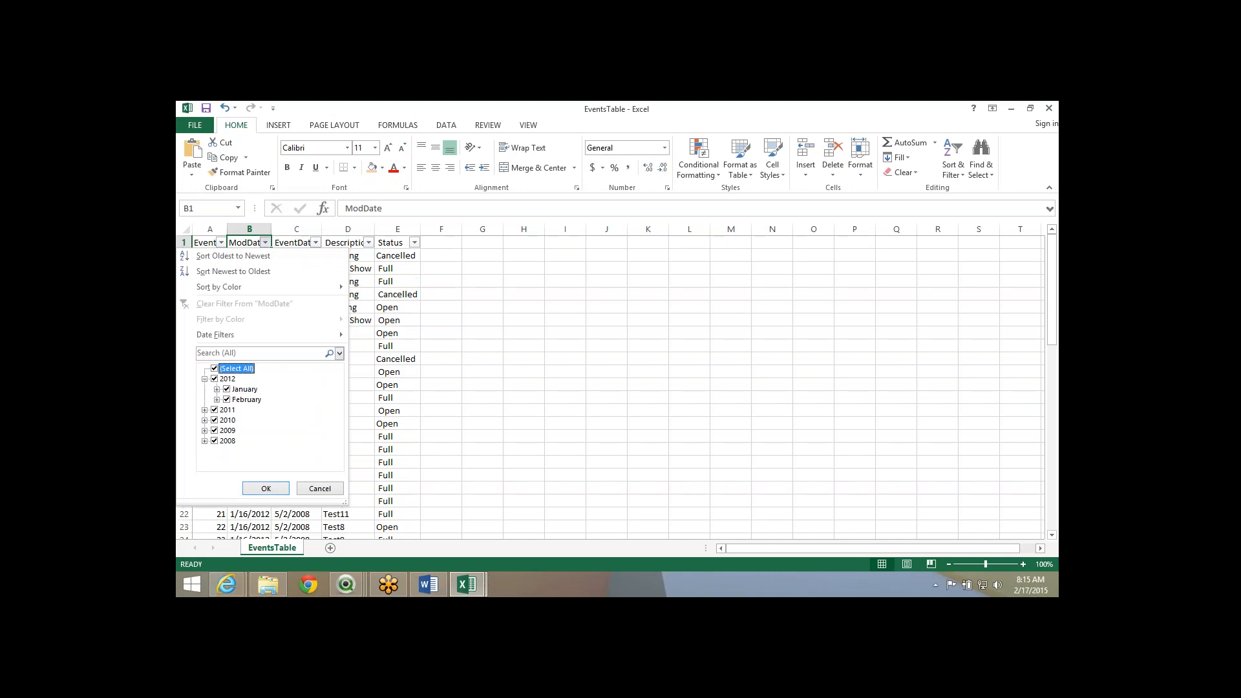
{"action": "left_click", "coordinate": [217, 399]}
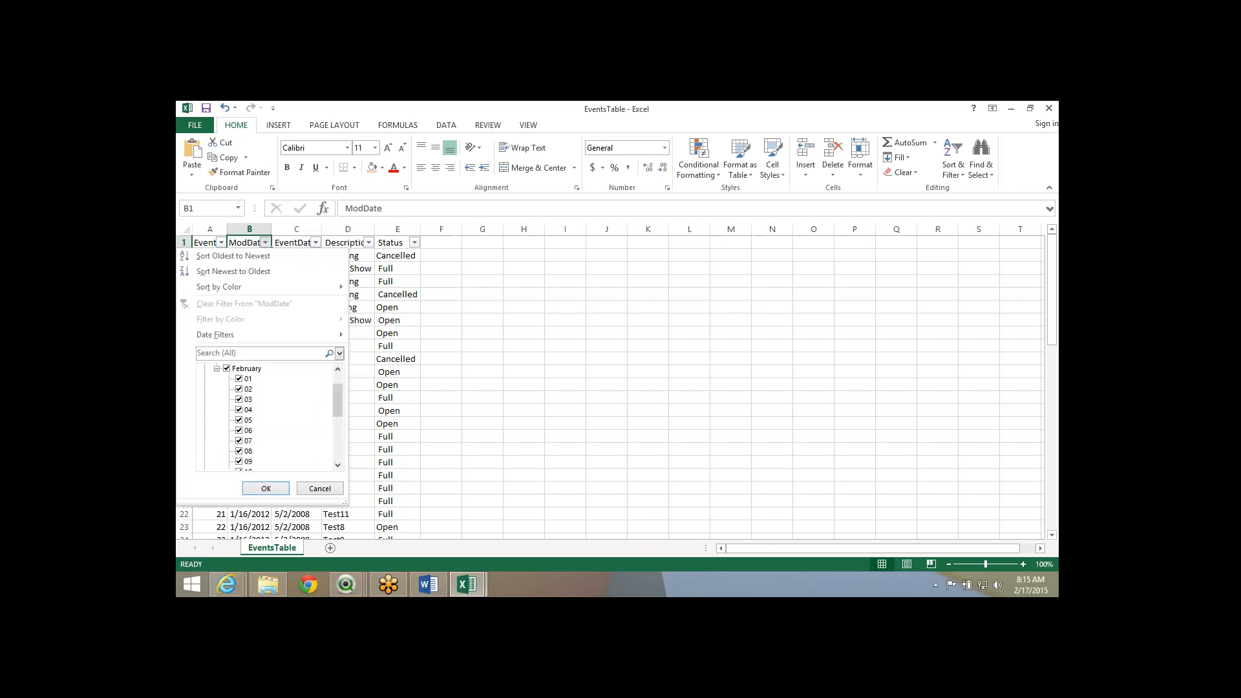
{"action": "left_click_drag", "start_coordinate": [338, 400], "coordinate": [337, 435]}
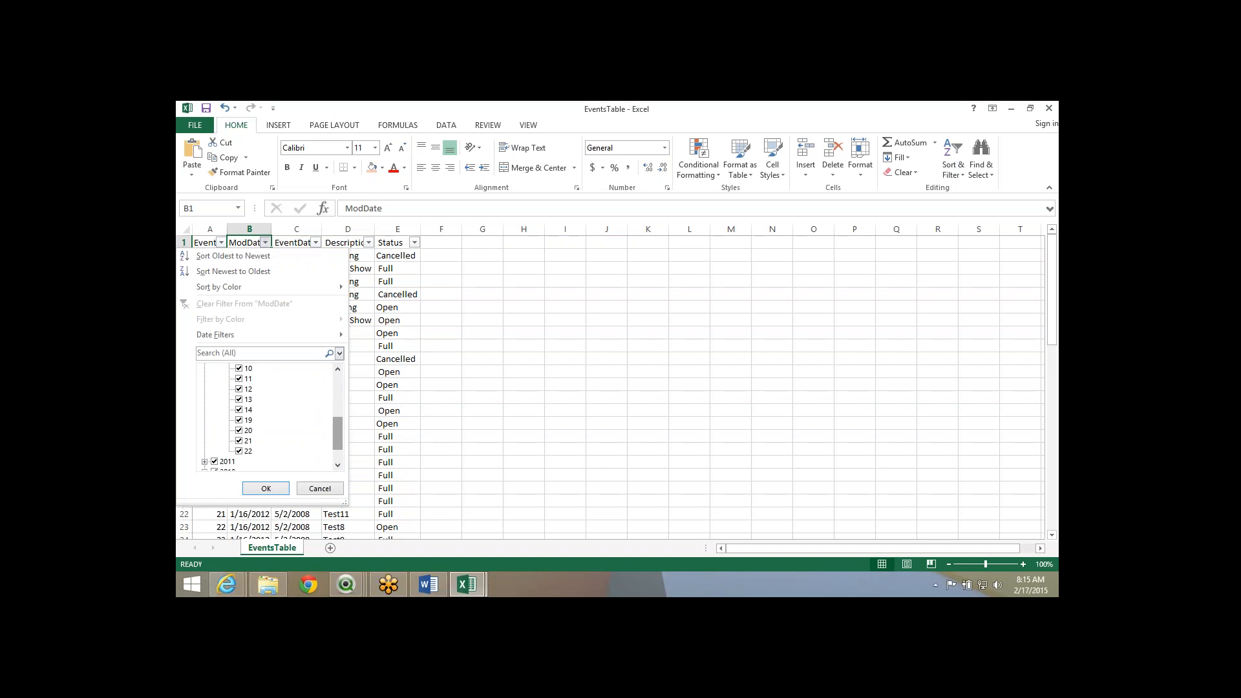
{"action": "left_click", "coordinate": [319, 488]}
{"action": "key", "text": "ctrl+shift+l"}
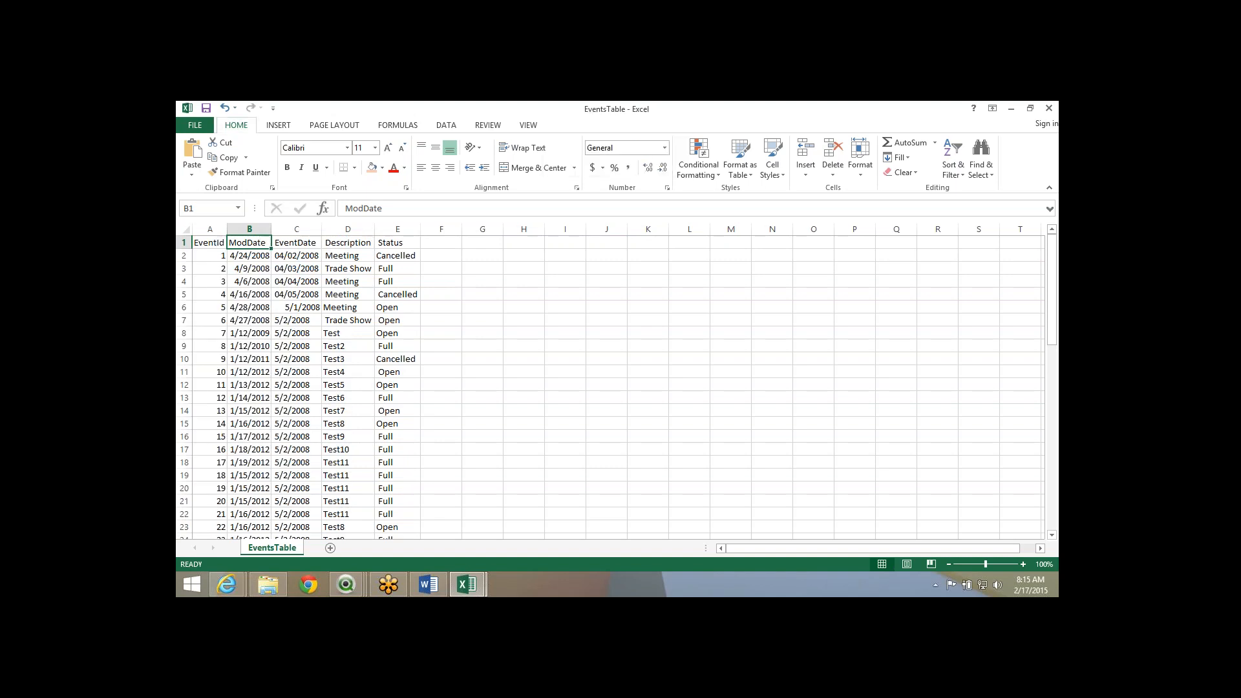
Switch to the QlikView script, set the Day2 Where condition's date to '2/22/2012' and reload the document.
{"action": "key", "text": "alt+Tab"}
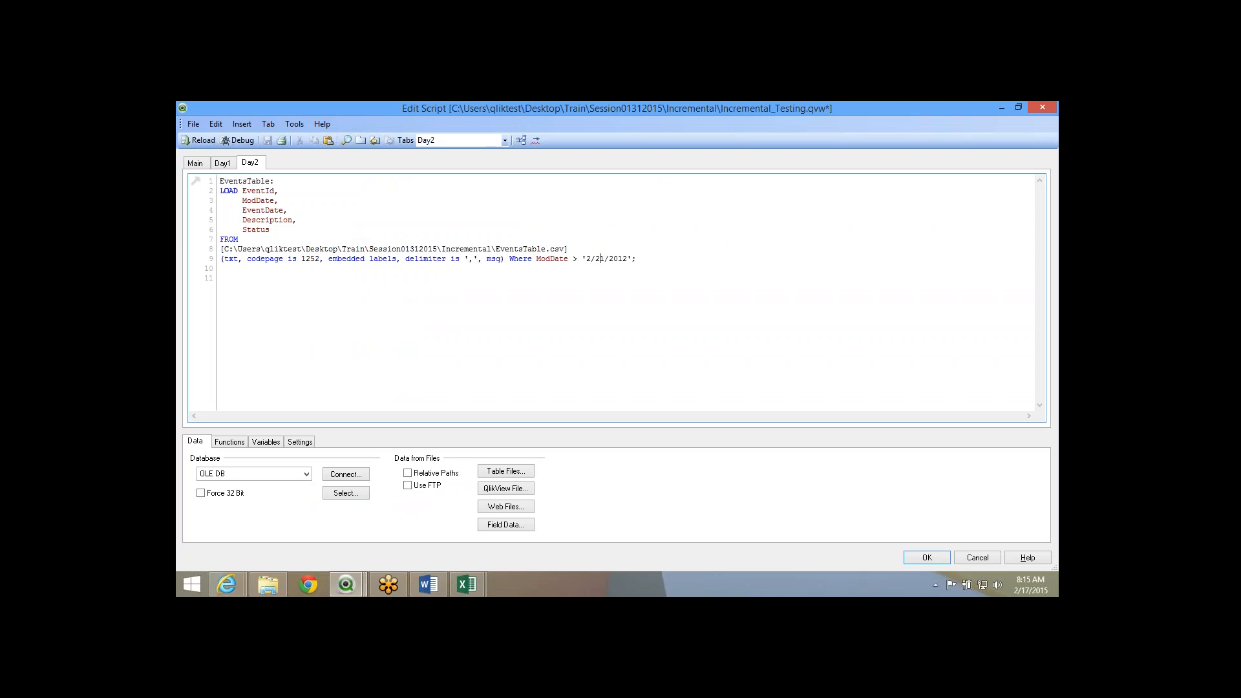
{"action": "key", "text": "Delete"}
{"action": "type", "text": "2"}
{"action": "left_click", "coordinate": [198, 139]}
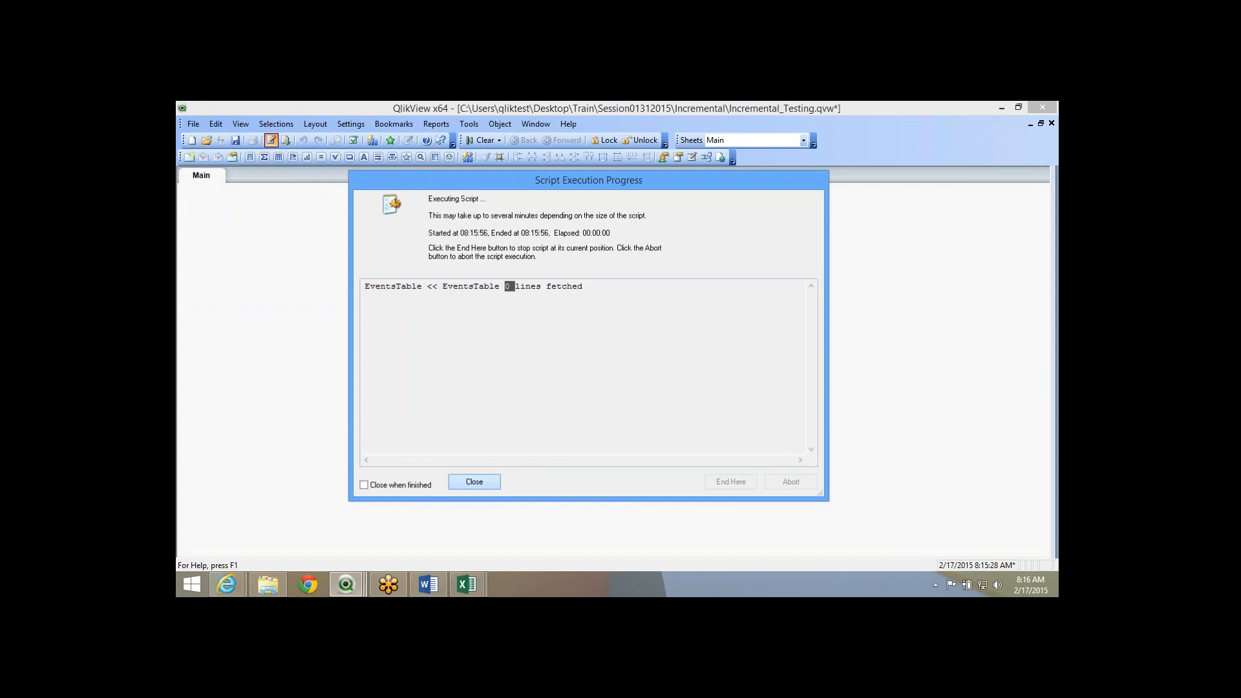
{"action": "key", "text": "Escape"}
{"action": "key", "text": "Escape"}
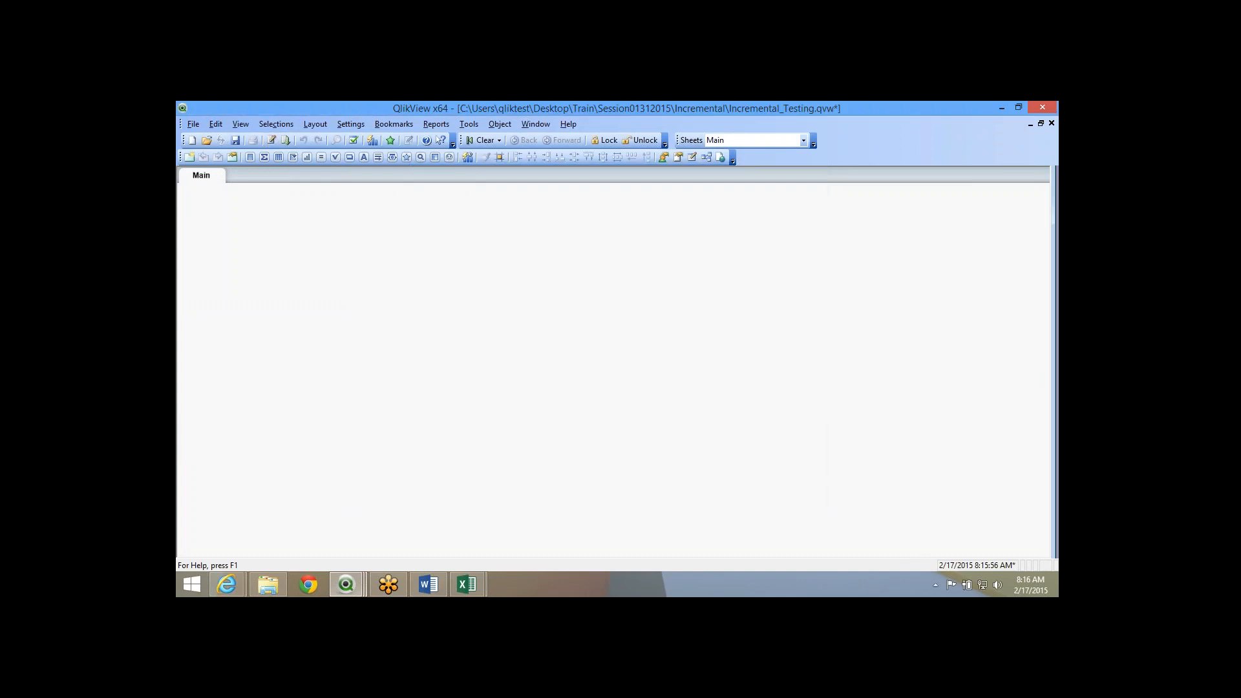
Switch to the EventsTable workbook in Excel and extend the EventId series with 61 to 65 in rows 62 to 66.
{"action": "key", "text": "alt+Tab"}
{"action": "key", "text": "ctrl+Down"}
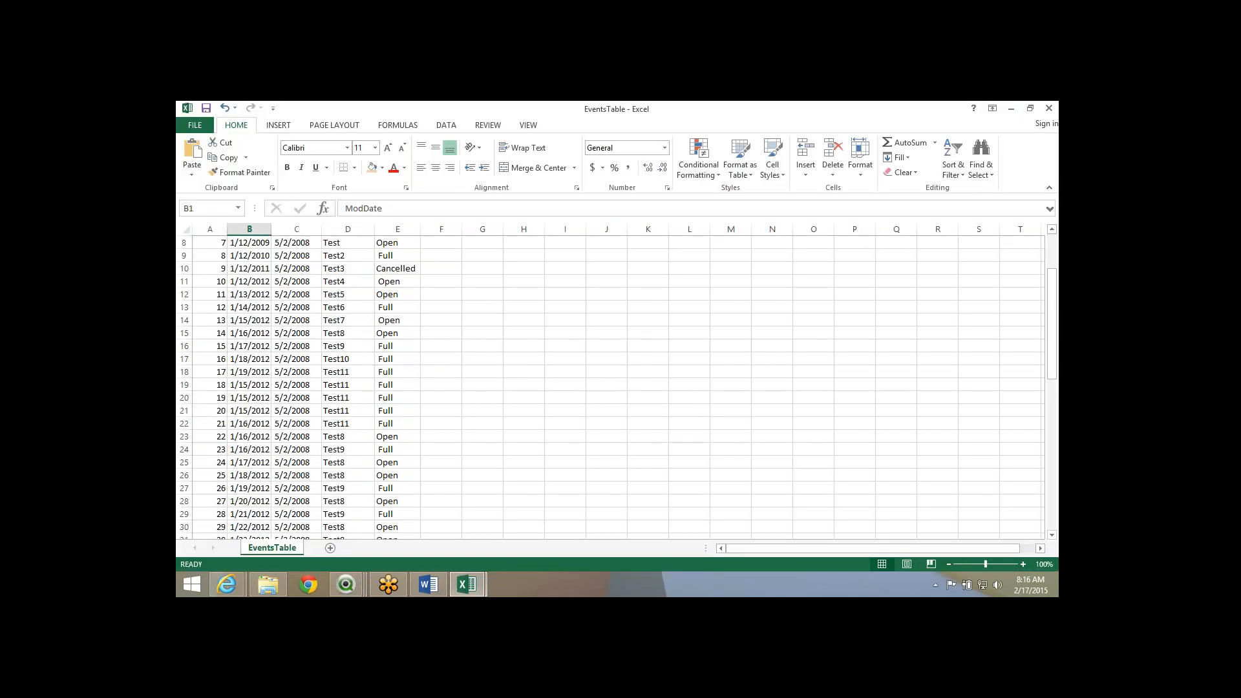
{"action": "key", "text": "Down"}
{"action": "key", "text": "Down"}
{"action": "key", "text": "Left"}
{"action": "key", "text": "Up"}
{"action": "key", "text": "Up"}
{"action": "key", "text": "Up"}
{"action": "key", "text": "Up"}
{"action": "key", "text": "Up"}
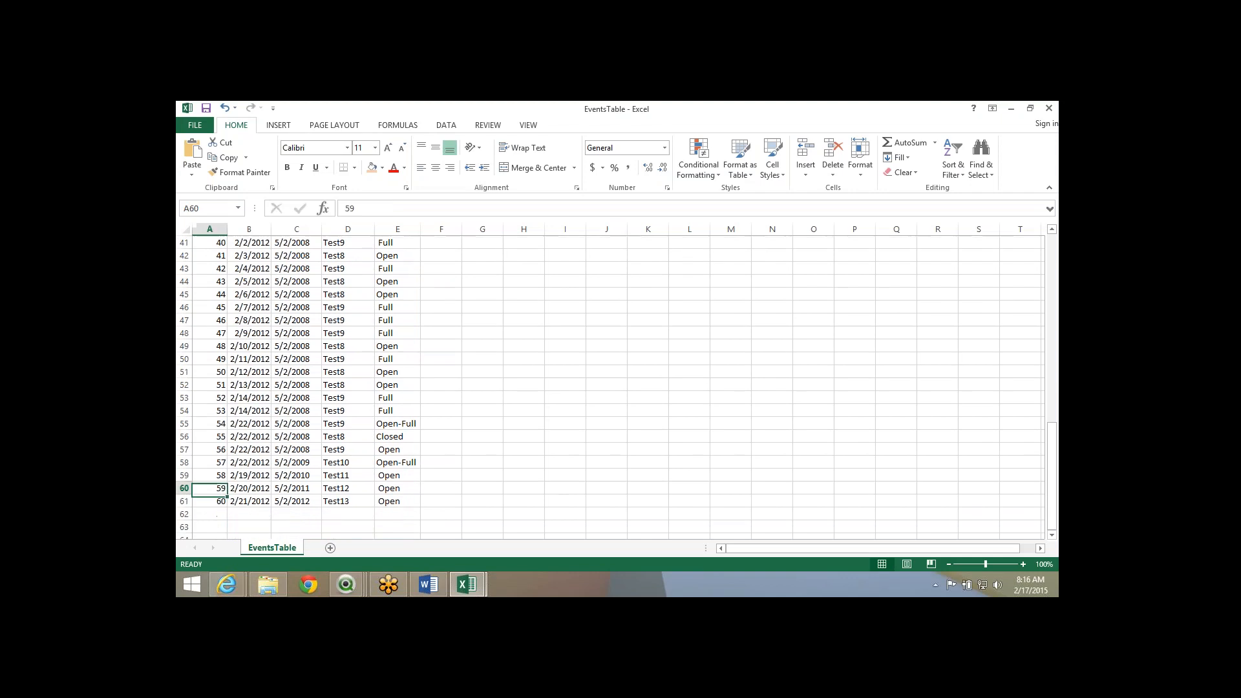
{"action": "key", "text": "shift+Down"}
{"action": "key", "text": "shift+Down"}
{"action": "key", "text": "shift+Down"}
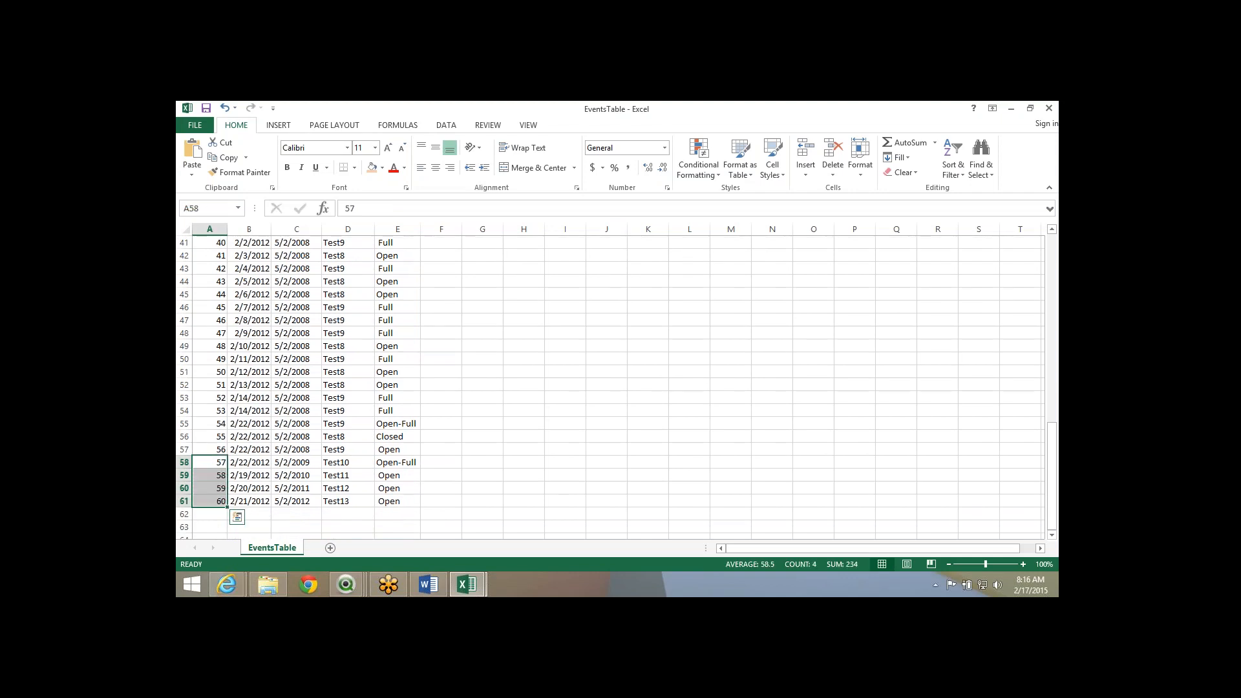
{"action": "scroll", "coordinate": [209, 397], "scroll_direction": "down", "scroll_amount": 4}
{"action": "left_click", "coordinate": [209, 397]}
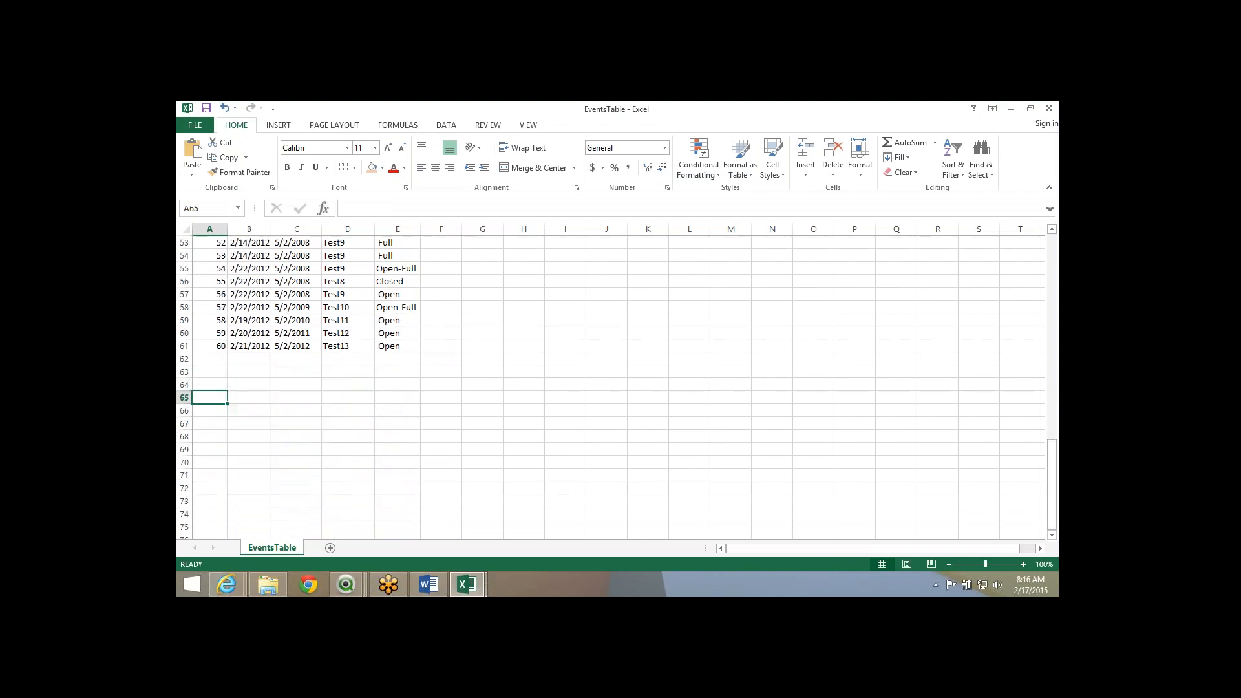
{"action": "left_click_drag", "start_coordinate": [209, 307], "coordinate": [226, 415]}
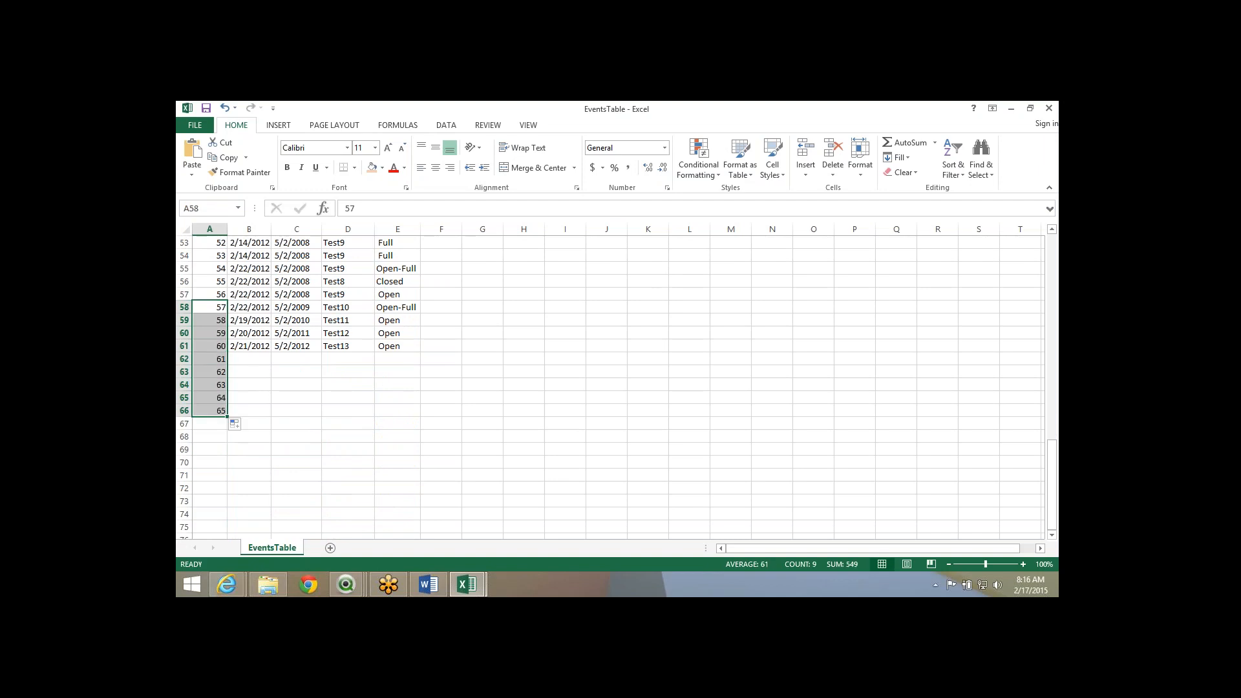
Fill the ModDate series down from B61 so rows 62 to 66 run from 2/22/2012 to 2/26/2012.
{"action": "left_click", "coordinate": [249, 359]}
{"action": "left_click", "coordinate": [249, 346]}
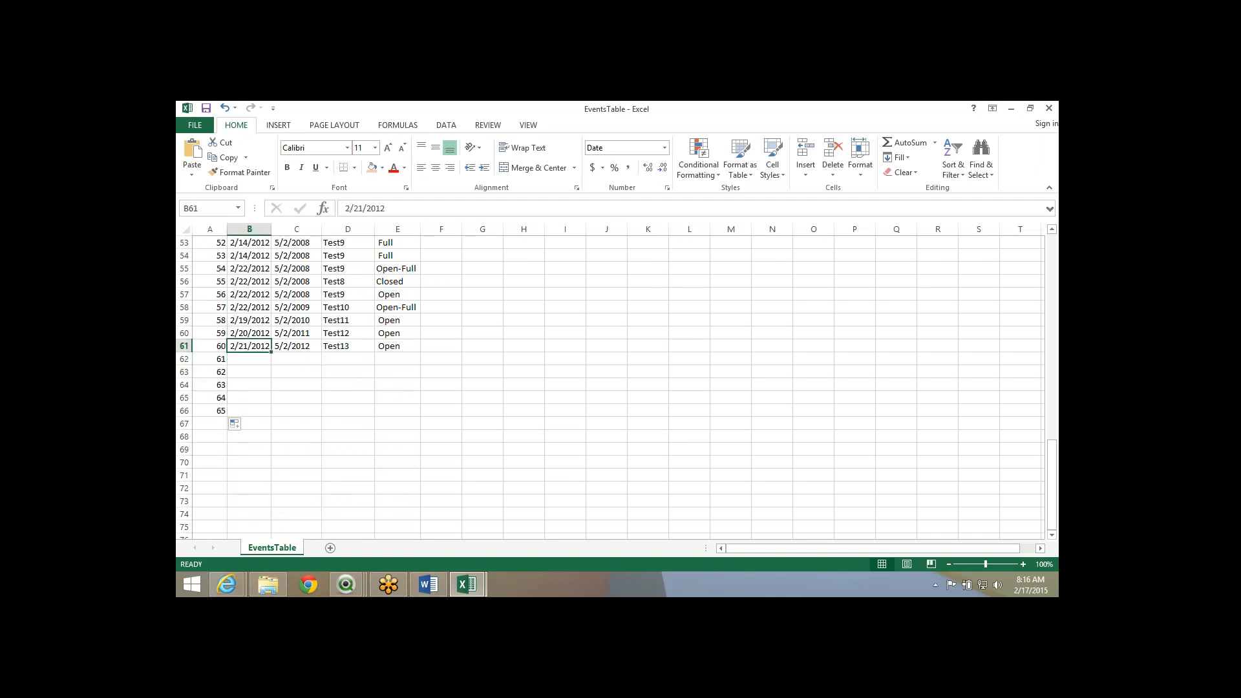
{"action": "left_click_drag", "start_coordinate": [271, 352], "coordinate": [272, 414]}
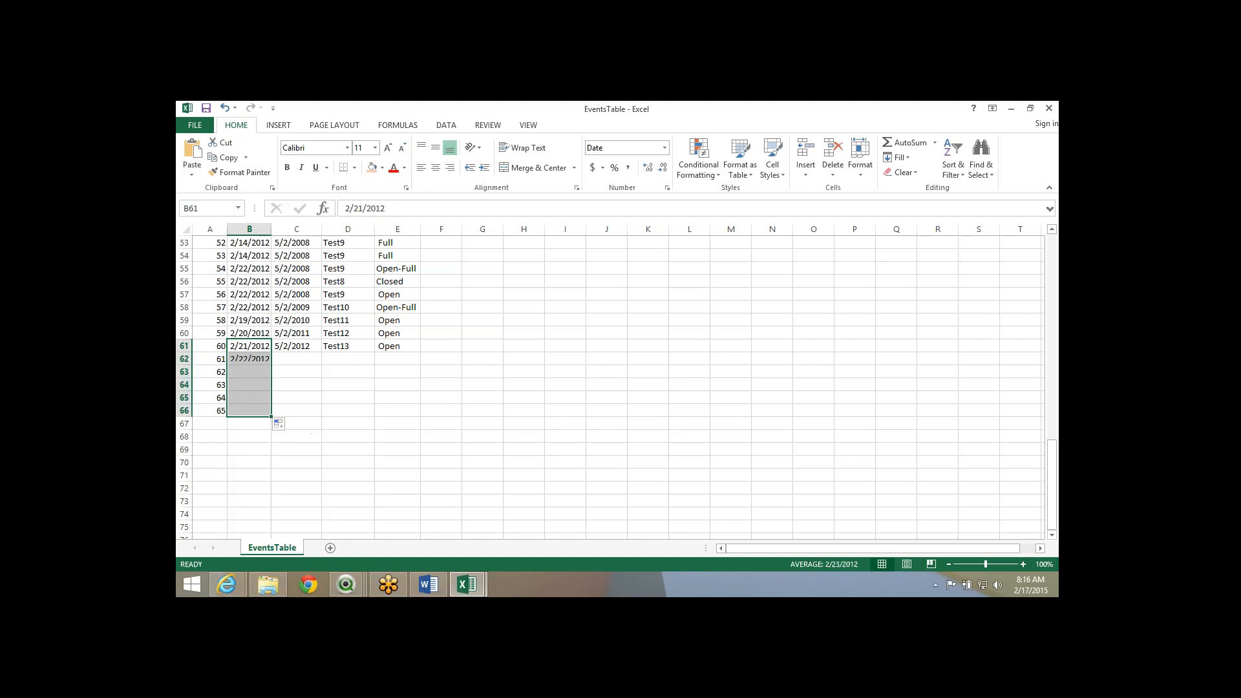
Set the ModDate of EventId 61 to 2/23/2012 by copying the date from the record below it.
{"action": "left_click", "coordinate": [249, 360]}
{"action": "key", "text": "Down"}
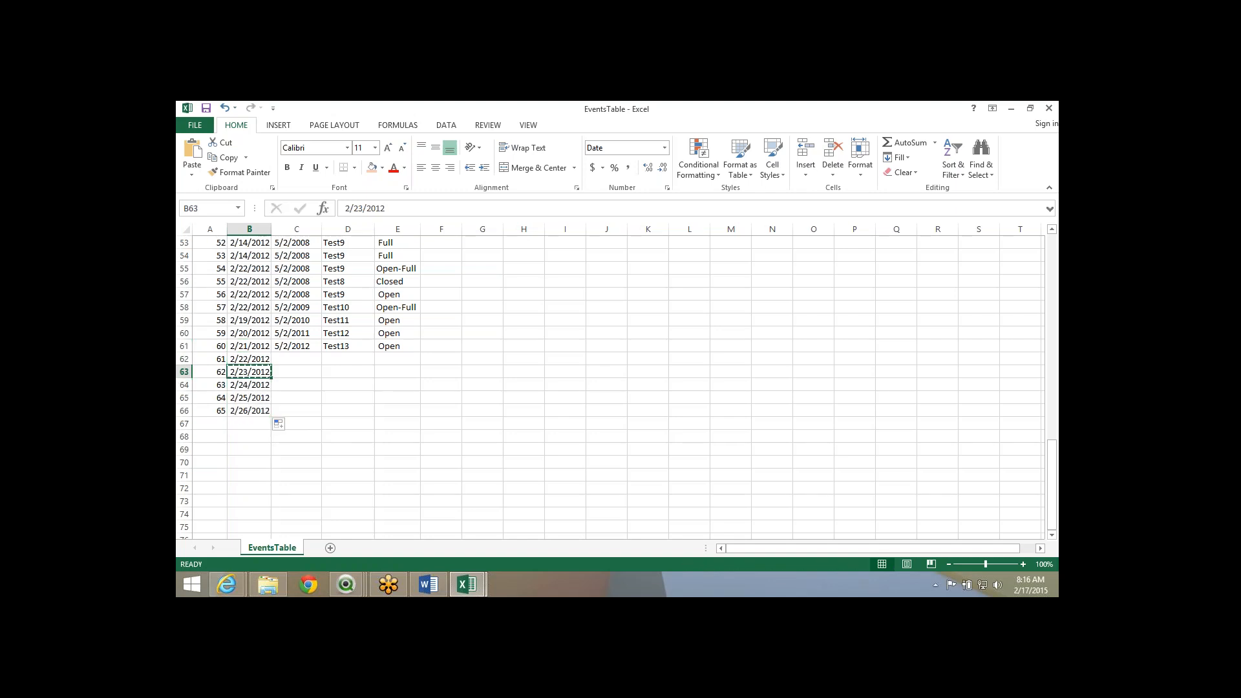
{"action": "key", "text": "ctrl+c"}
{"action": "key", "text": "Up"}
{"action": "key", "text": "ctrl+v"}
{"action": "key", "text": "Escape"}
{"action": "key", "text": "Escape"}
{"action": "key", "text": "Down"}
{"action": "key", "text": "Up"}
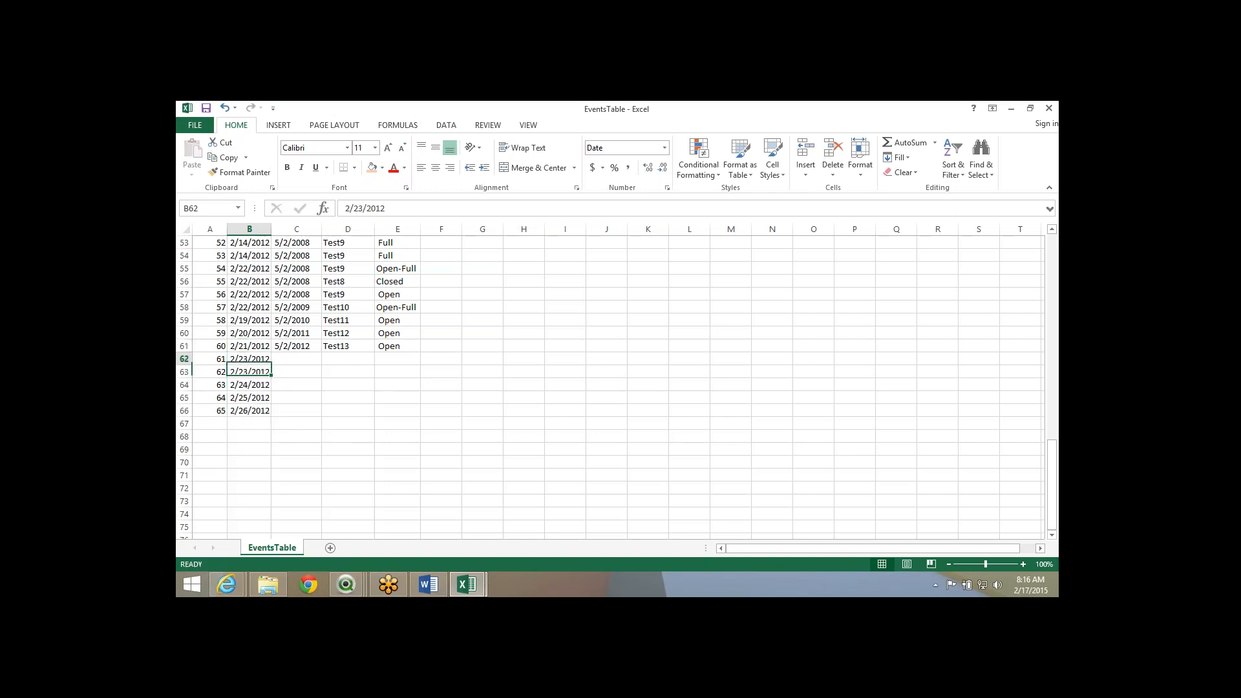
{"action": "key", "text": "shift+Down"}
{"action": "key", "text": "shift+Down"}
{"action": "key", "text": "shift+Down"}
{"action": "key", "text": "shift+Down"}
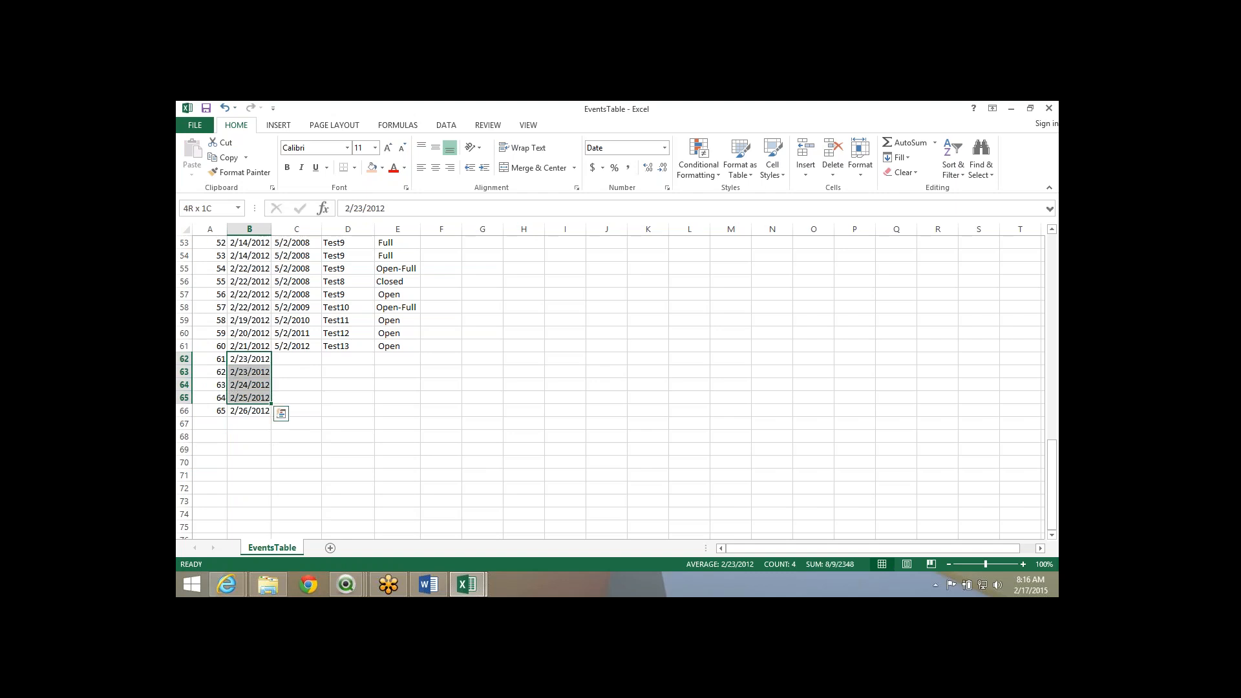
Fill the EventDate of rows 62 to 66 with 5/2/2008 by copying it from earlier records.
{"action": "key", "text": "Up"}
{"action": "key", "text": "Right"}
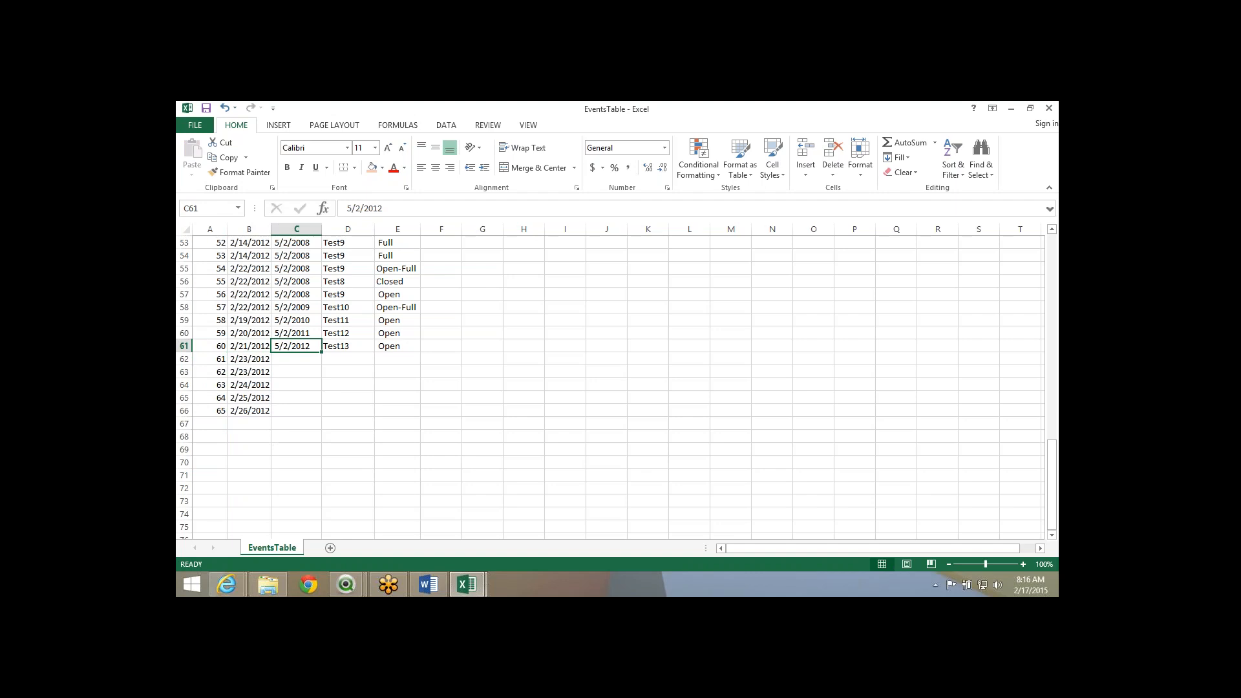
{"action": "key", "text": "Up"}
{"action": "key", "text": "Up"}
{"action": "key", "text": "Up"}
{"action": "key", "text": "Up"}
{"action": "key", "text": "Up"}
{"action": "key", "text": "Up"}
{"action": "key", "text": "Up"}
{"action": "key", "text": "shift+Down"}
{"action": "key", "text": "shift+Down"}
{"action": "key", "text": "ctrl+c"}
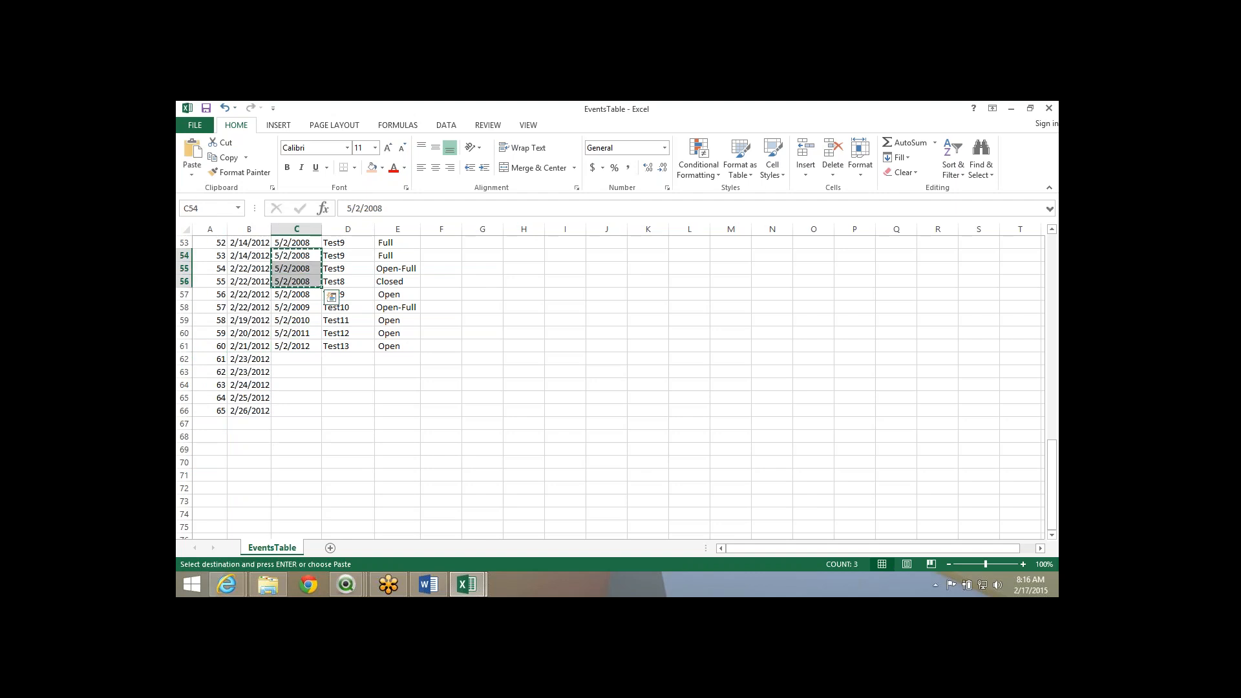
{"action": "key", "text": "Down"}
{"action": "key", "text": "Down"}
{"action": "key", "text": "Down"}
{"action": "key", "text": "Down"}
{"action": "key", "text": "Down"}
{"action": "key", "text": "Down"}
{"action": "key", "text": "Down"}
{"action": "key", "text": "Down"}
{"action": "key", "text": "ctrl+v"}
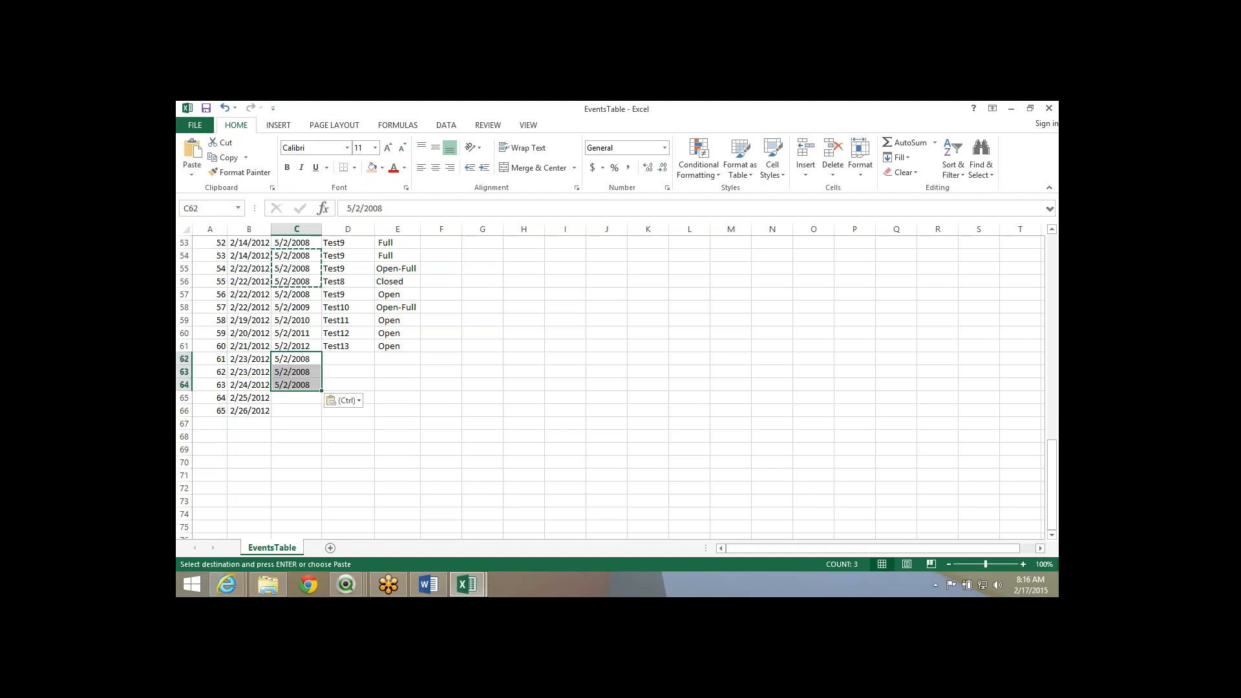
{"action": "left_click", "coordinate": [296, 385]}
{"action": "key", "text": "ctrl+v"}
{"action": "key", "text": "Escape"}
Extend the Description series with Test14 to Test18 in rows 62 to 66, and fill their Status with Open, Full, Open, Open and Closed.
{"action": "left_click_drag", "start_coordinate": [348, 320], "coordinate": [372, 409]}
{"action": "scroll", "coordinate": [388, 387], "scroll_direction": "up", "scroll_amount": 5}
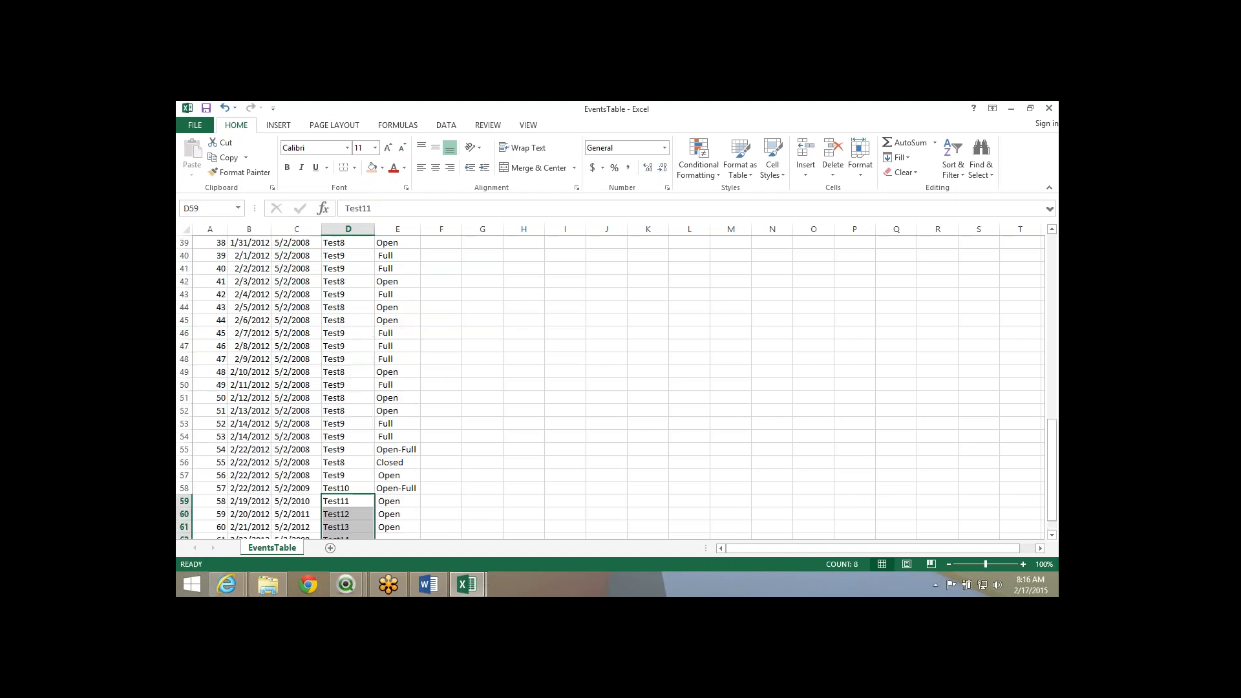
{"action": "scroll", "coordinate": [397, 320], "scroll_direction": "up", "scroll_amount": 1}
{"action": "left_click_drag", "start_coordinate": [397, 320], "coordinate": [397, 359]}
{"action": "key", "text": "ctrl+c"}
{"action": "scroll", "coordinate": [397, 359], "scroll_direction": "down", "scroll_amount": 3}
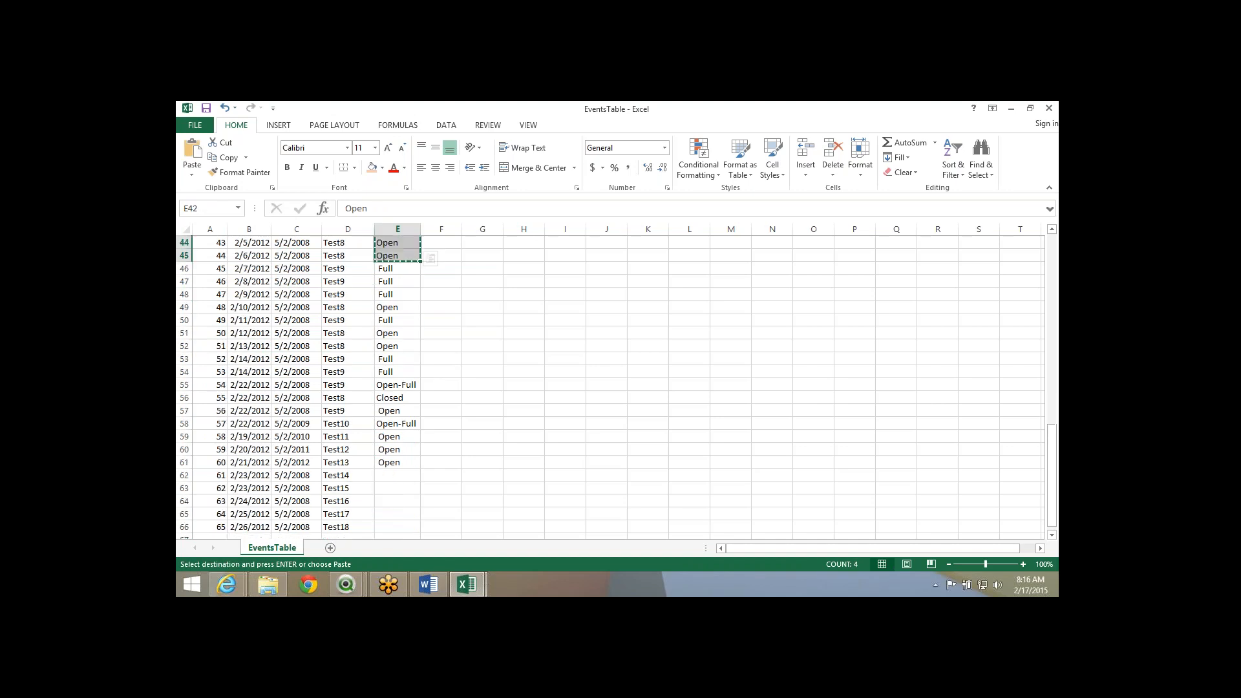
{"action": "scroll", "coordinate": [398, 388], "scroll_direction": "down", "scroll_amount": 2}
{"action": "left_click", "coordinate": [397, 397]}
{"action": "key", "text": "ctrl+v"}
{"action": "left_click", "coordinate": [397, 449]}
{"action": "type", "text": "Cl"}
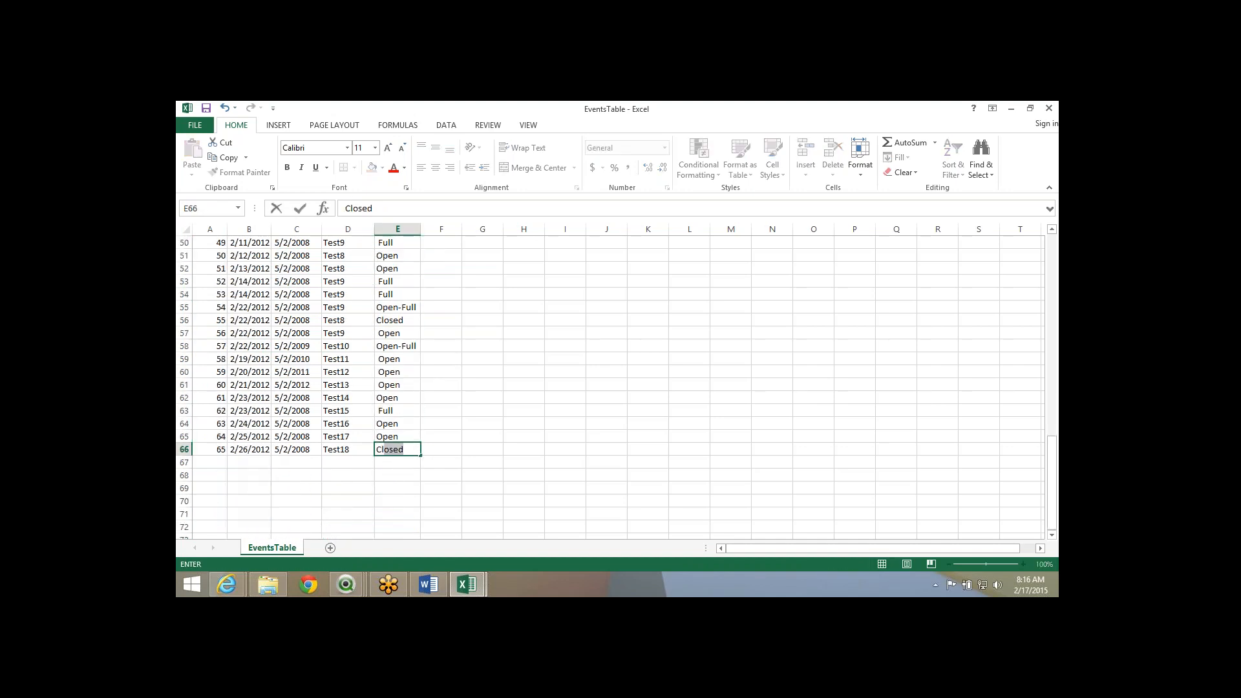
{"action": "key", "text": "Return"}
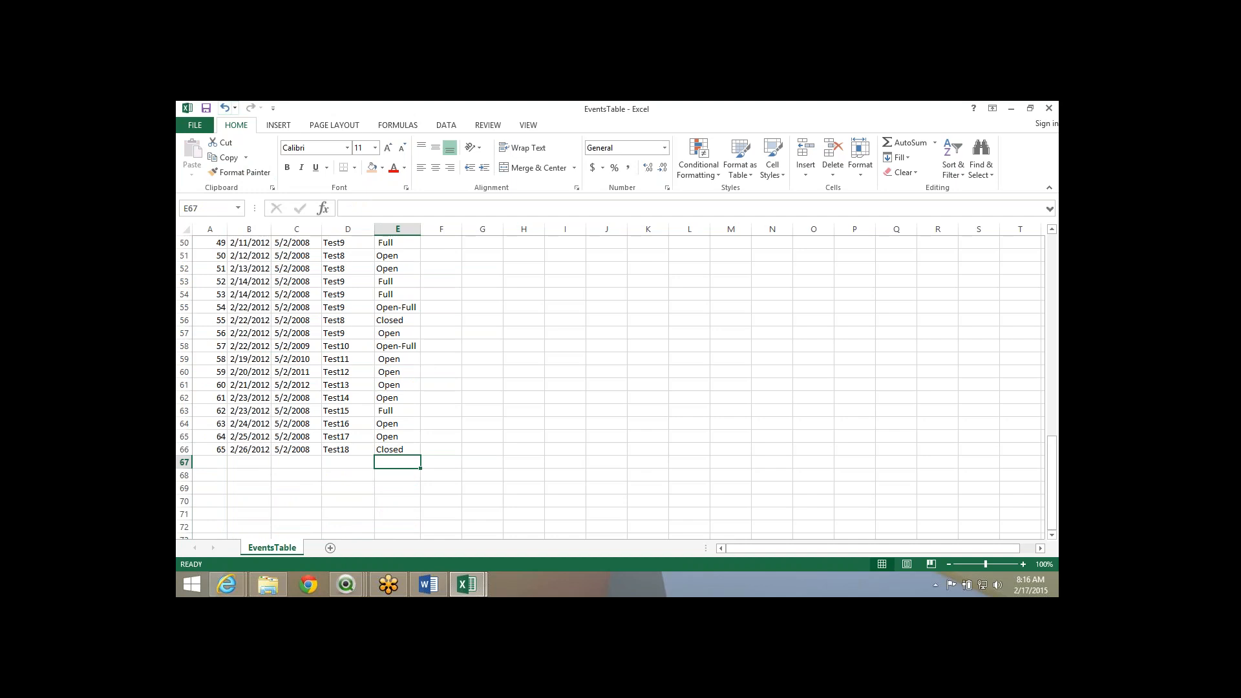
Save the EventsTable workbook keeping the CSV format, then switch to QlikView and reload the document.
{"action": "key", "text": "ctrl+s"}
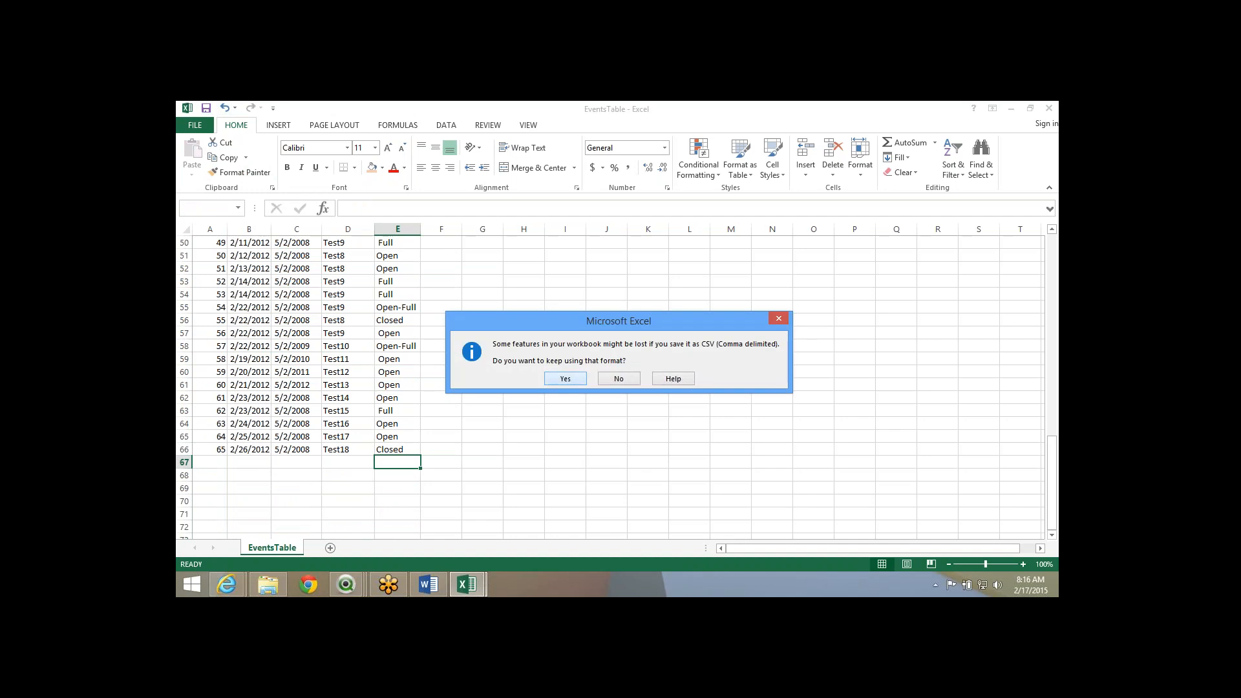
{"action": "key", "text": "Return"}
{"action": "key", "text": "alt+Tab"}
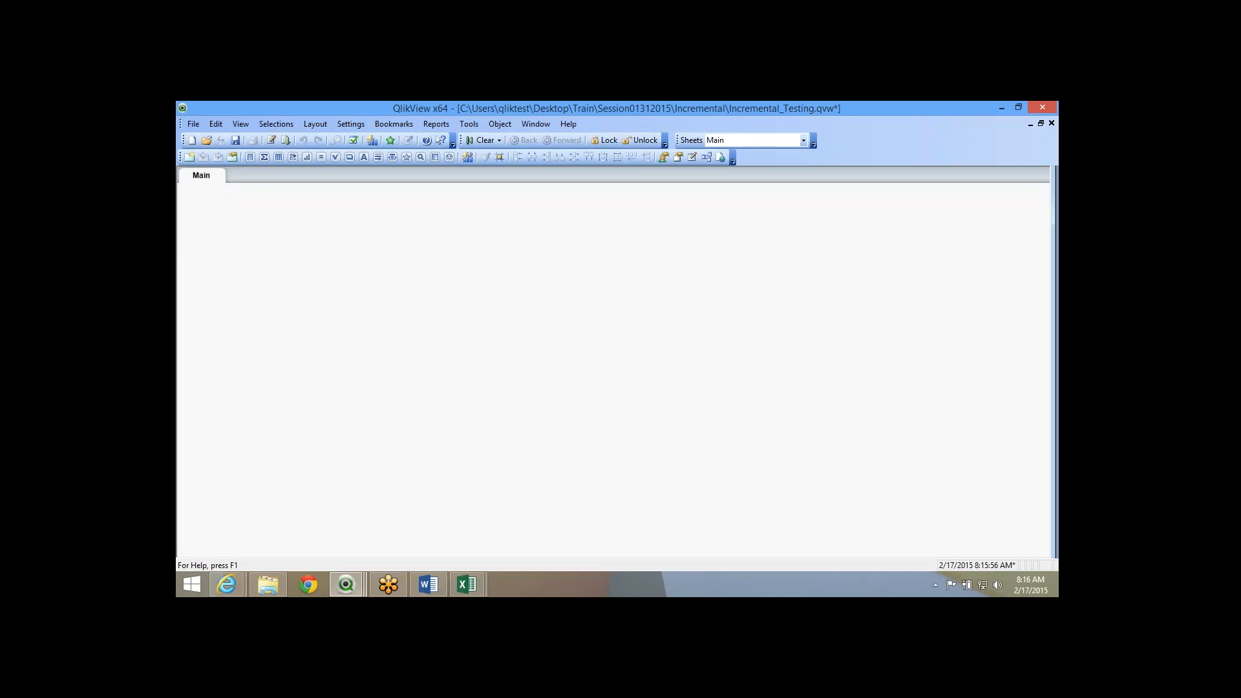
{"action": "left_click", "coordinate": [285, 139]}
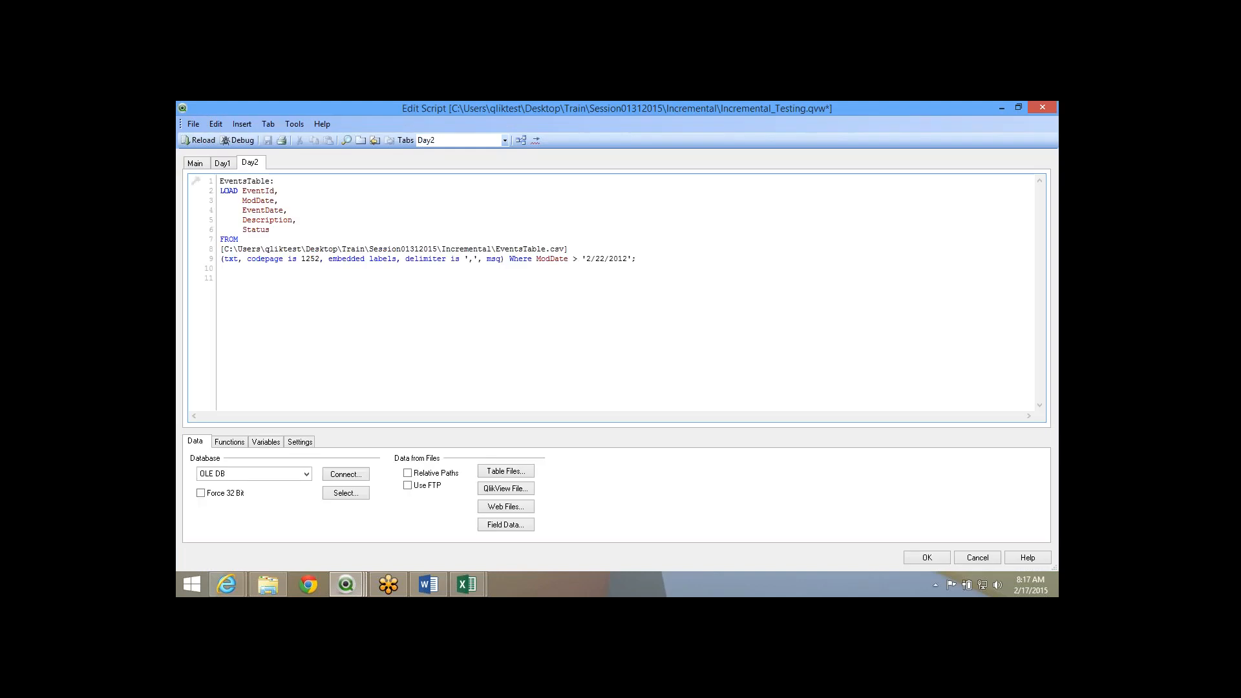
Insert a load statement for EventsTable.QVD below the filtered CSV load in the Day2 script.
{"action": "key", "text": "shift+Right"}
{"action": "left_click", "coordinate": [604, 258]}
{"action": "key", "text": "Return"}
{"action": "left_click", "coordinate": [505, 471]}
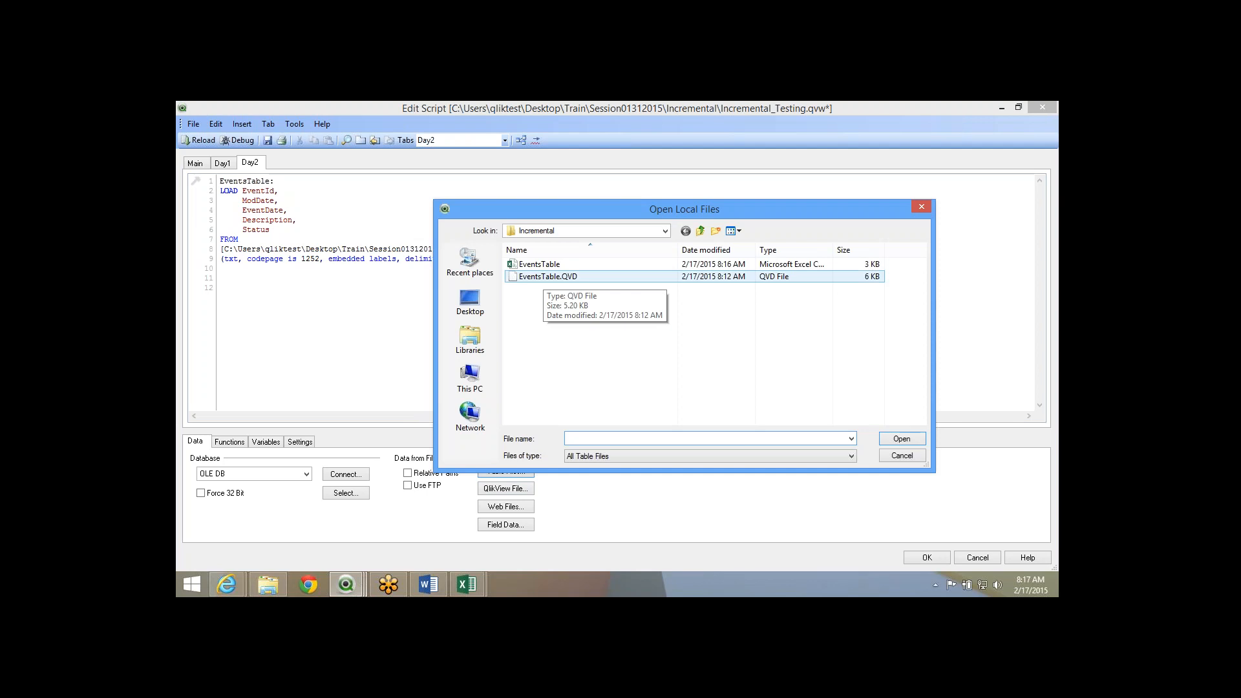
{"action": "left_click", "coordinate": [544, 276]}
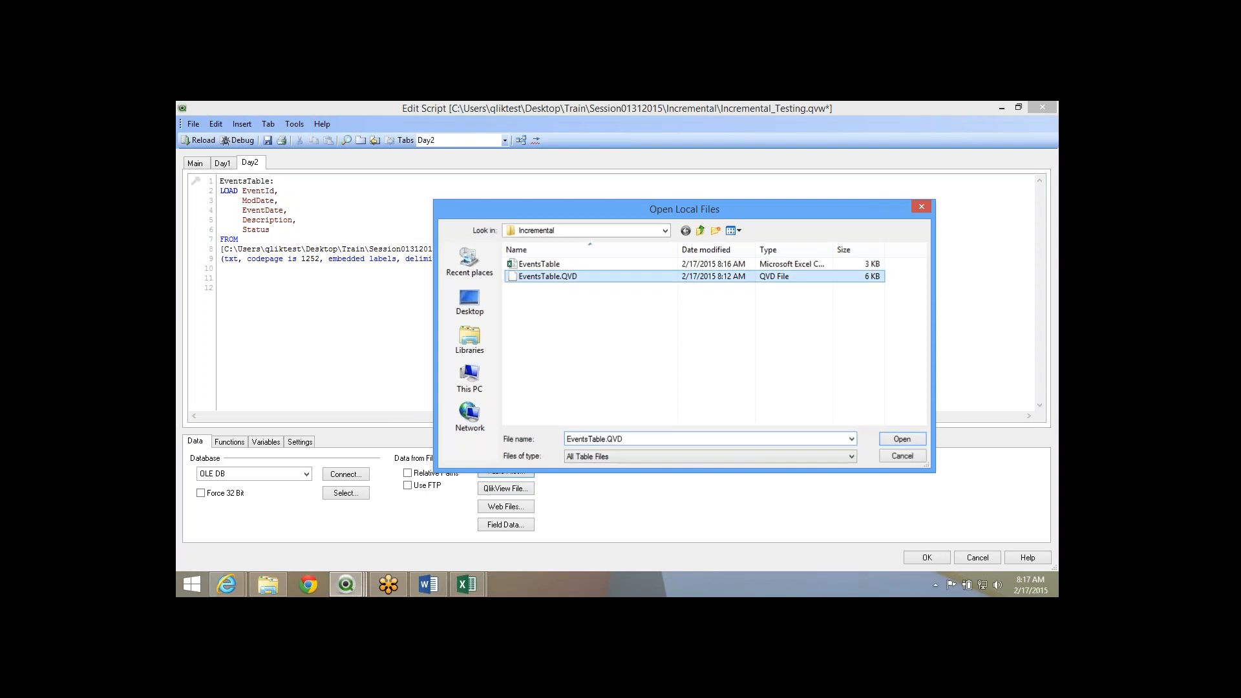
{"action": "key", "text": "Return"}
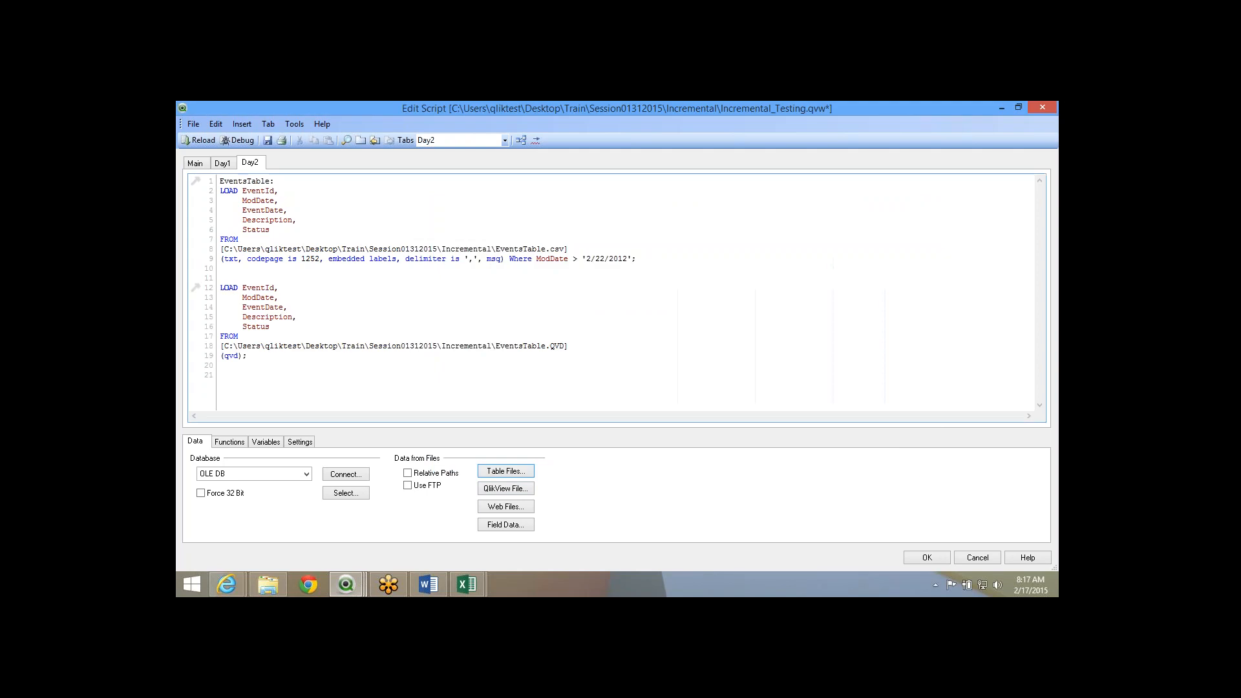
Add the Concatenate prefix on the line above the EventsTable.QVD load.
{"action": "left_click_drag", "start_coordinate": [269, 230], "coordinate": [243, 190]}
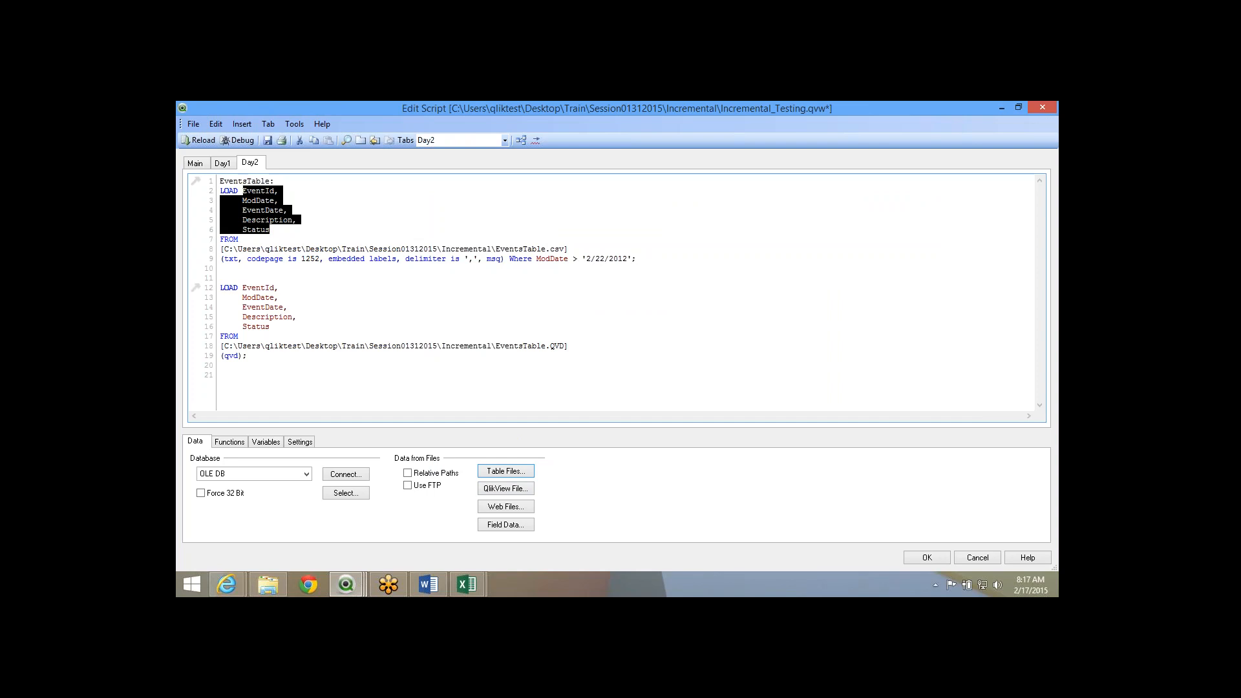
{"action": "left_click", "coordinate": [221, 277]}
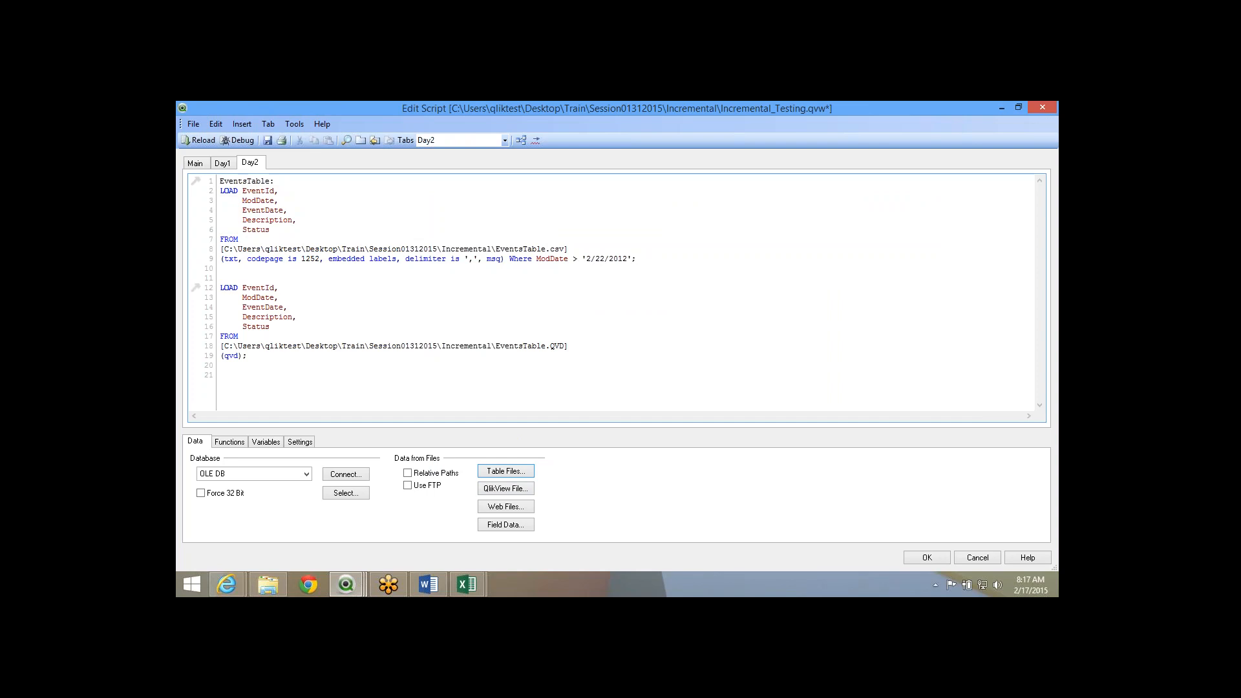
{"action": "type", "text": "Concatenate"}
{"action": "left_click_drag", "start_coordinate": [221, 374], "coordinate": [233, 297]}
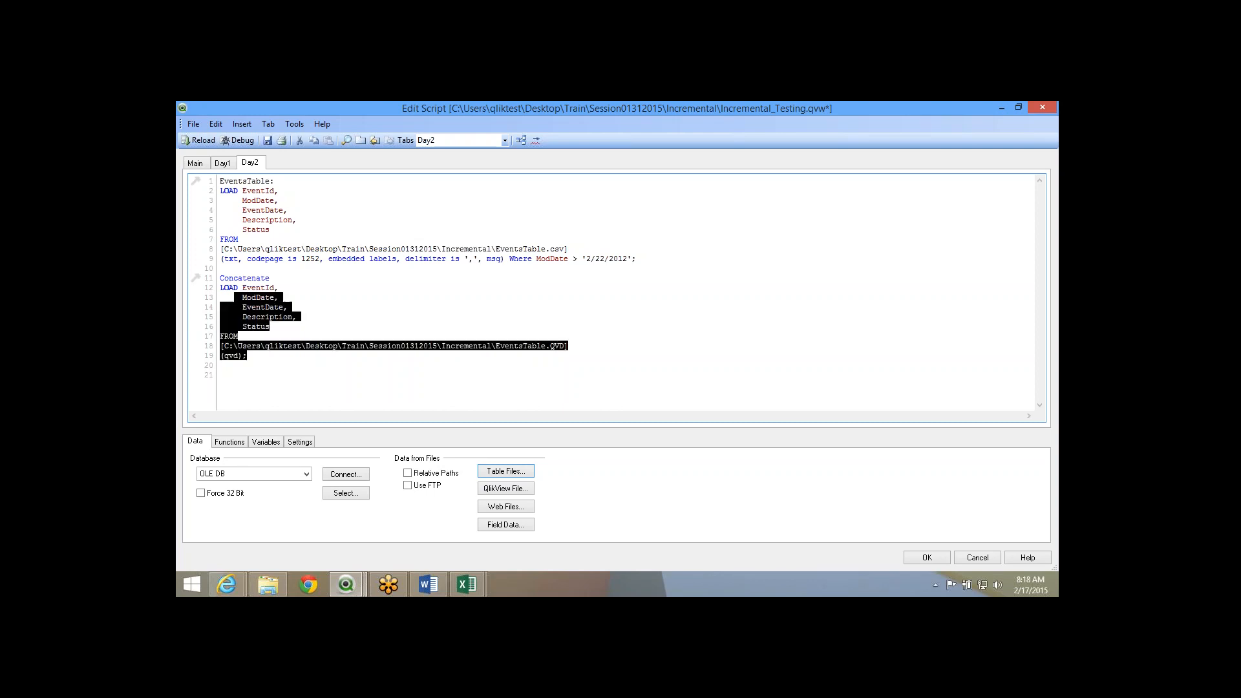
{"action": "left_click", "coordinate": [221, 375]}
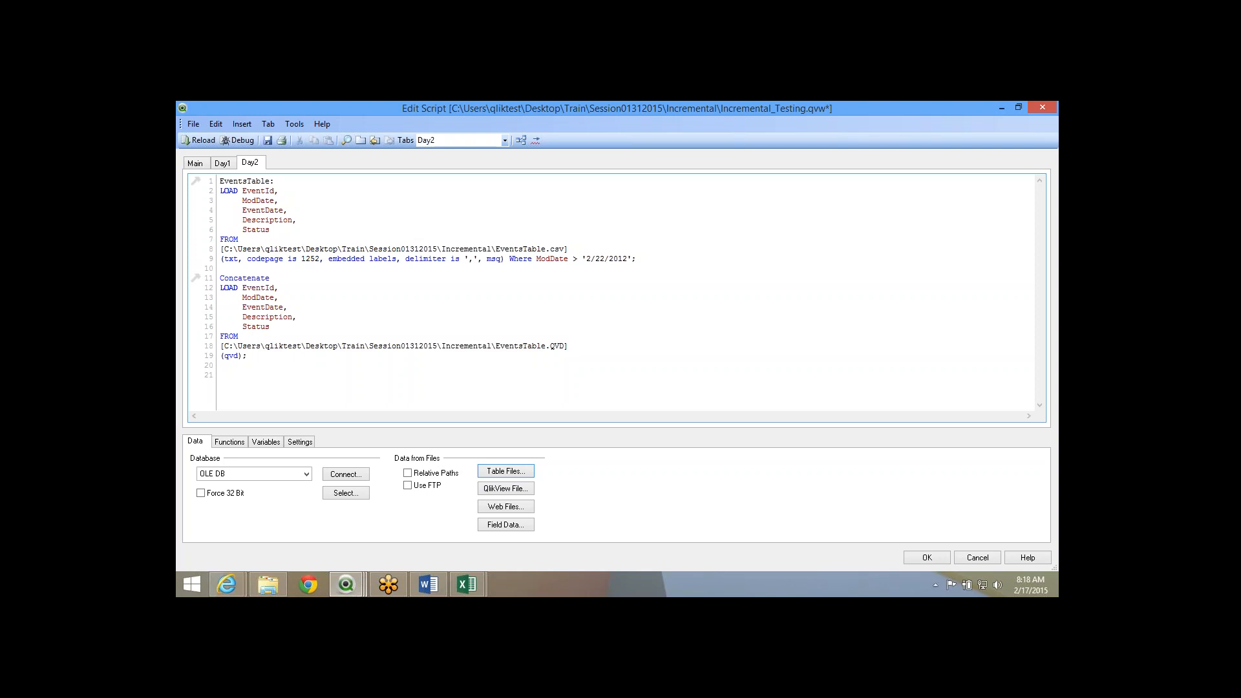
Add the statement "Store EventsTable into EventsTable2.QVD;" at the end of the Day2 script.
{"action": "double_click", "coordinate": [244, 180]}
{"action": "key", "text": "ctrl+c"}
{"action": "left_click", "coordinate": [271, 278]}
{"action": "key", "text": "ctrl+v"}
{"action": "key", "text": "Home"}
{"action": "type", "text": "Store "}
{"action": "type", "text": " as"}
{"action": "key", "text": "ctrl+v"}
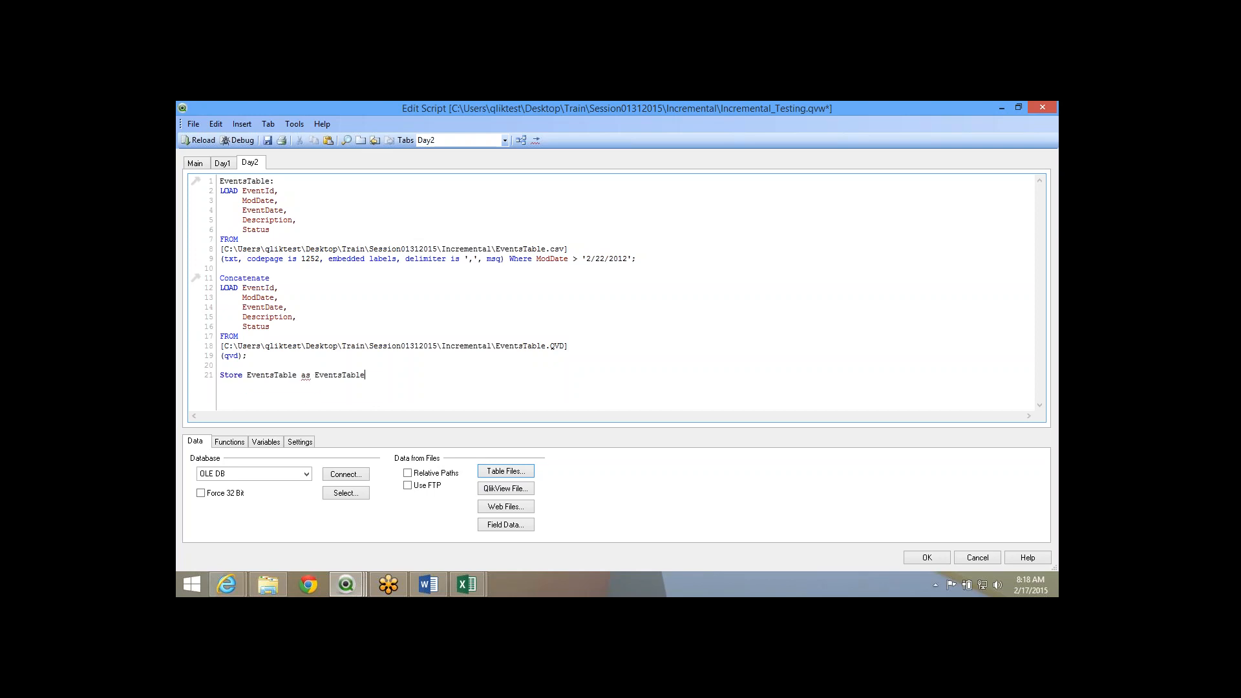
{"action": "key", "text": "BackSpace"}
{"action": "key", "text": "BackSpace"}
{"action": "key", "text": "BackSpace"}
{"action": "key", "text": "BackSpace"}
{"action": "key", "text": "BackSpace"}
{"action": "key", "text": "BackSpace"}
{"action": "key", "text": "BackSpace"}
{"action": "key", "text": "BackSpace"}
{"action": "key", "text": "BackSpace"}
{"action": "key", "text": "BackSpace"}
{"action": "key", "text": "BackSpace"}
{"action": "key", "text": "BackSpace"}
{"action": "key", "text": "BackSpace"}
{"action": "type", "text": "into"}
{"action": "key", "text": "ctrl+v"}
{"action": "type", "text": ".Qvd2"}
{"action": "key", "text": "BackSpace"}
{"action": "key", "text": "BackSpace"}
{"action": "type", "text": "VD;"}
Save and reload the script, and check the line counts fetched from the CSV and the QVD.
{"action": "left_click", "coordinate": [268, 141]}
{"action": "left_click", "coordinate": [198, 140]}
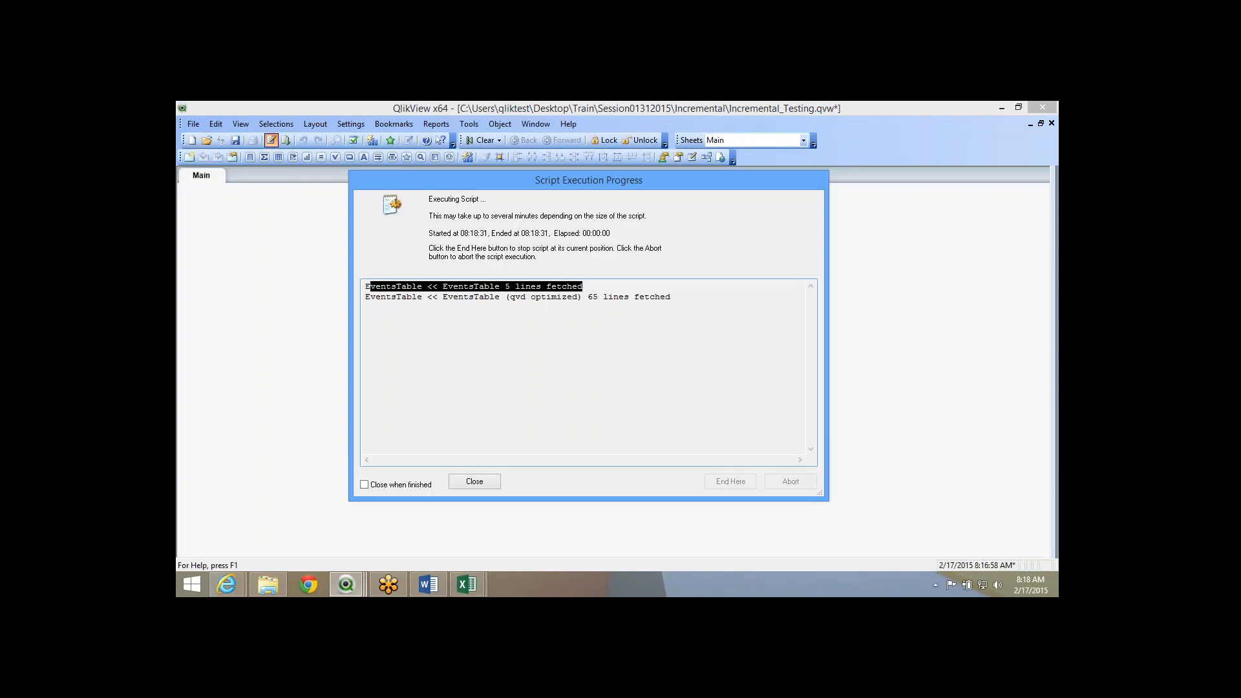
{"action": "left_click", "coordinate": [584, 286]}
{"action": "left_click_drag", "start_coordinate": [365, 296], "coordinate": [598, 296]}
{"action": "left_click", "coordinate": [587, 296]}
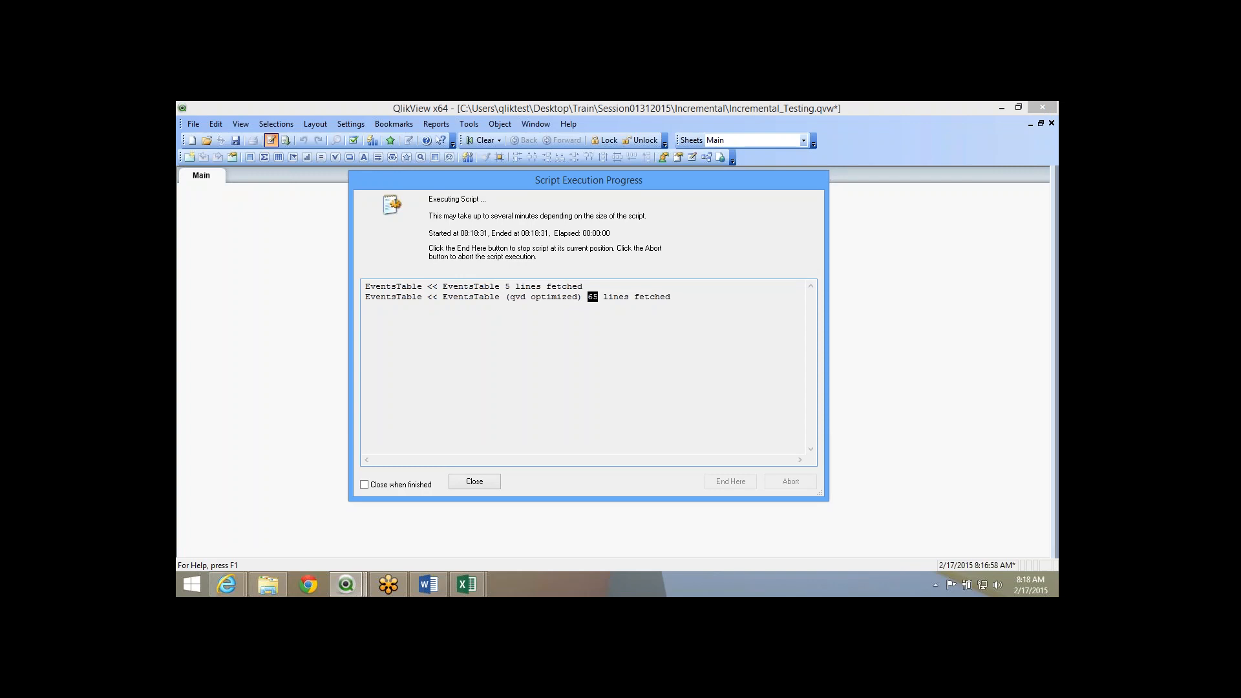
{"action": "left_click", "coordinate": [474, 481]}
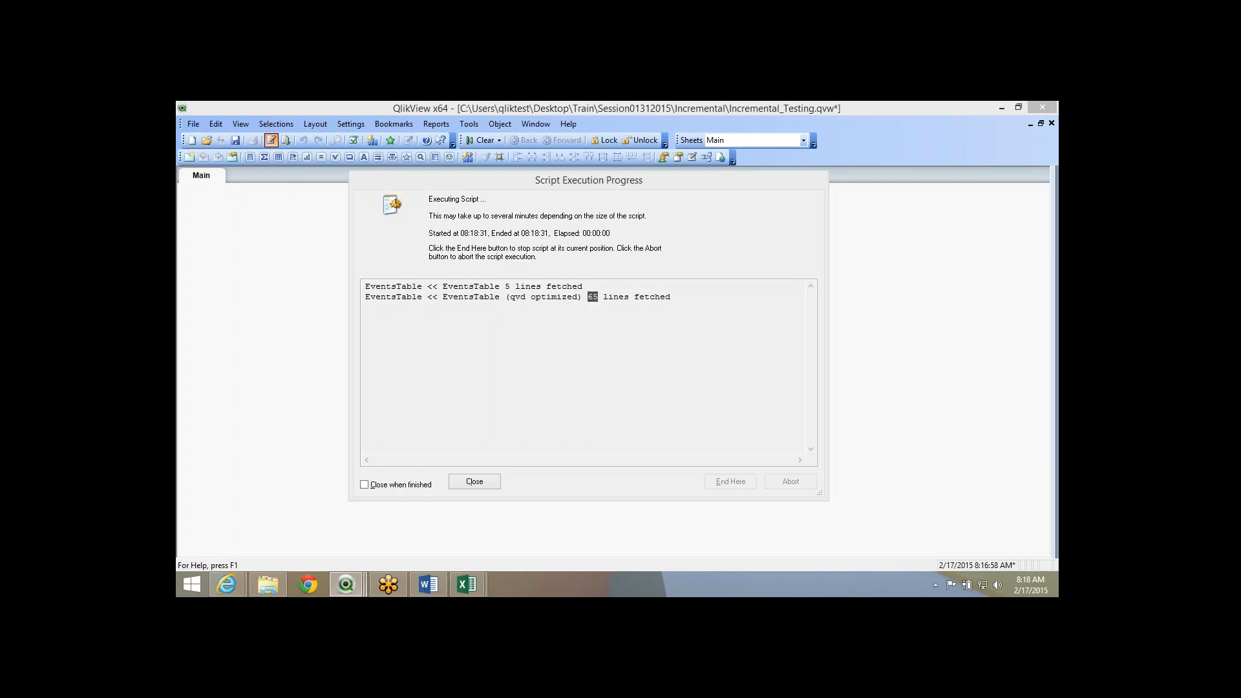
Switch to the Incremental folder in File Explorer and delete Incremental_Testing, incrementalload and the four Version copies, keeping EventsTable and the QVD files.
{"action": "key", "text": "alt+Tab"}
{"action": "key", "text": "alt+Tab"}
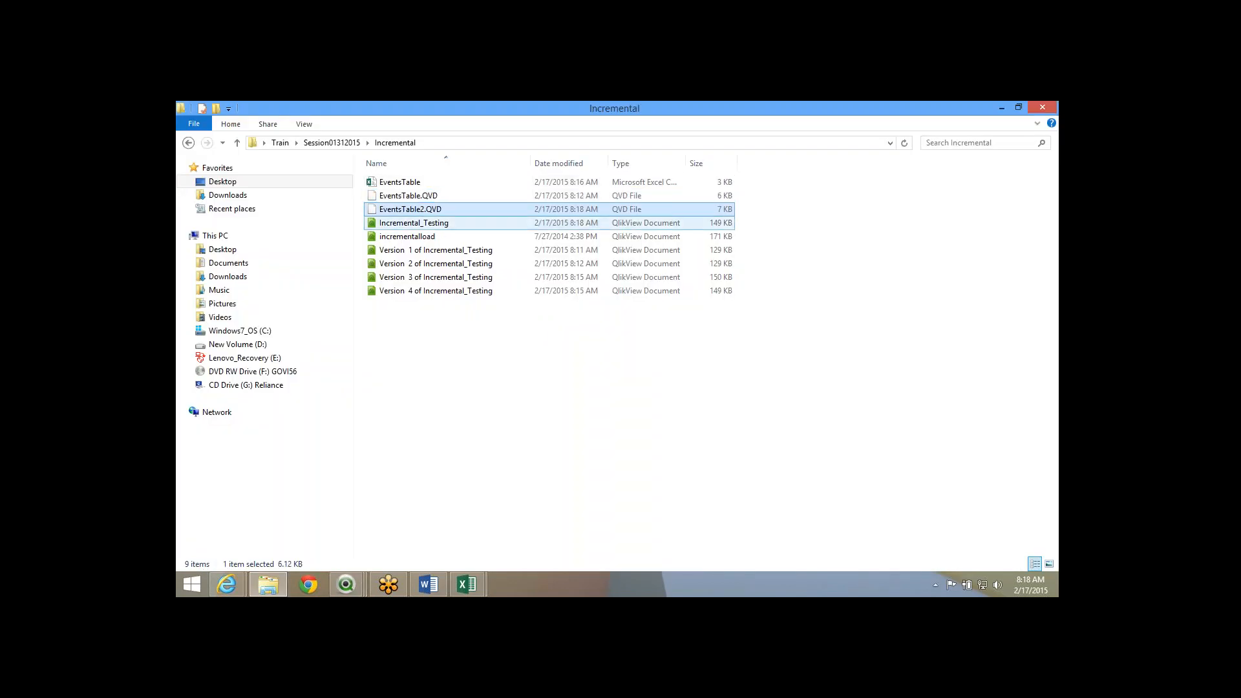
{"action": "left_click", "coordinate": [413, 223]}
{"action": "left_click", "coordinate": [435, 291], "text": "shift"}
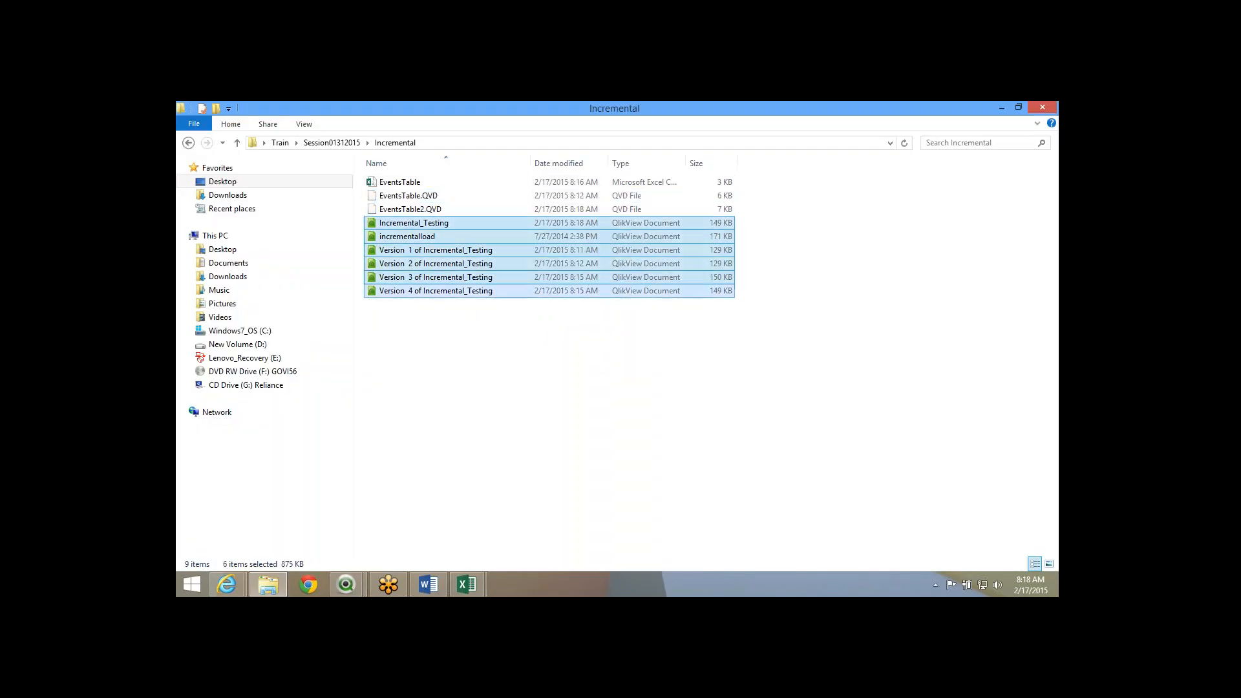
{"action": "key", "text": "Delete"}
{"action": "left_click", "coordinate": [414, 210]}
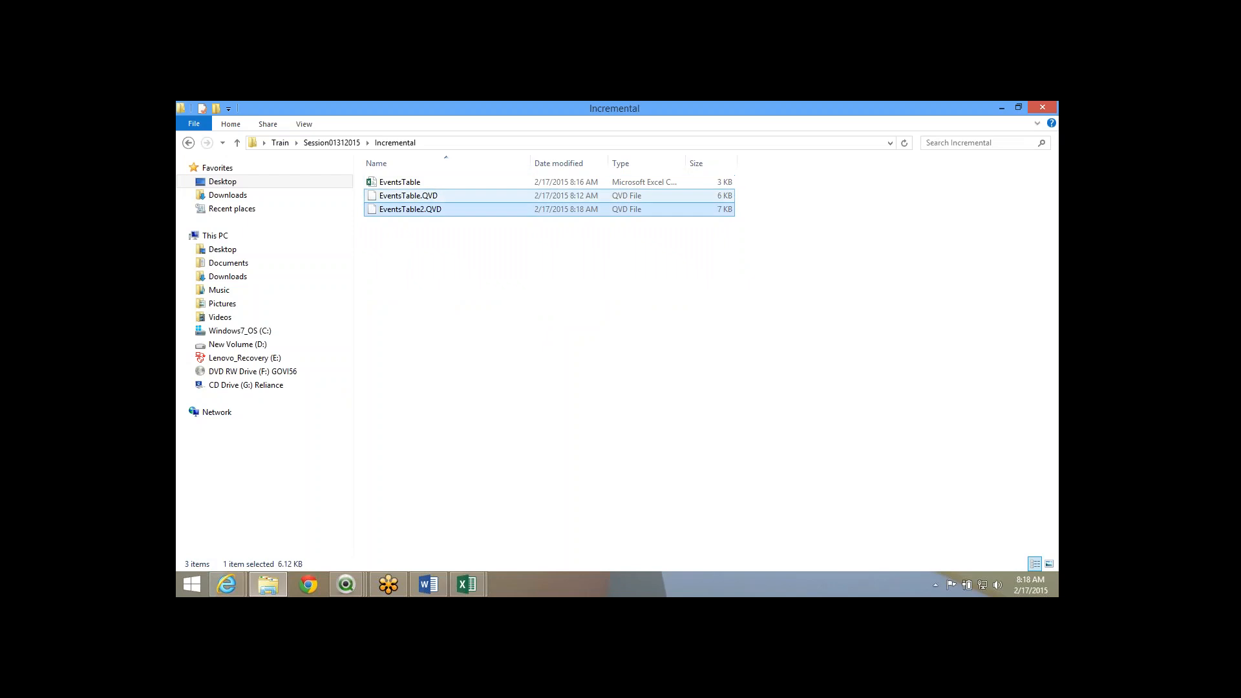
{"action": "left_click", "coordinate": [408, 195]}
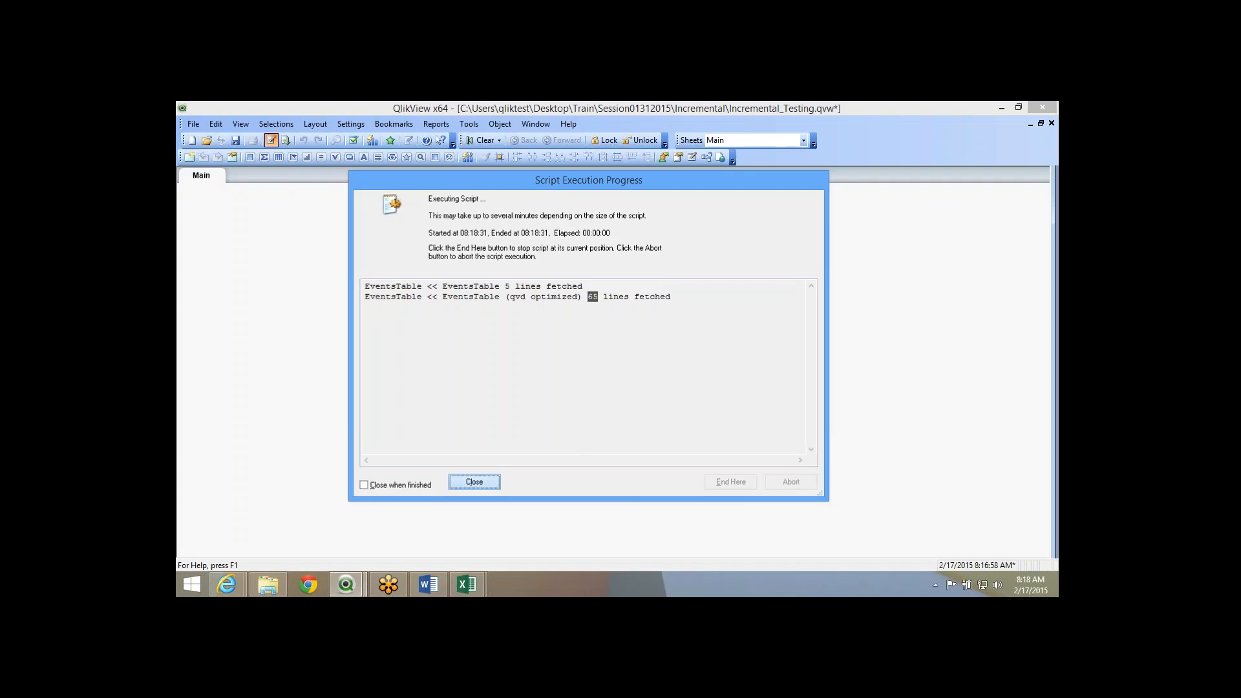
Return to QlikView, dismiss the script progress and Sheet Properties dialogs, and open the load script.
{"action": "key", "text": "Return"}
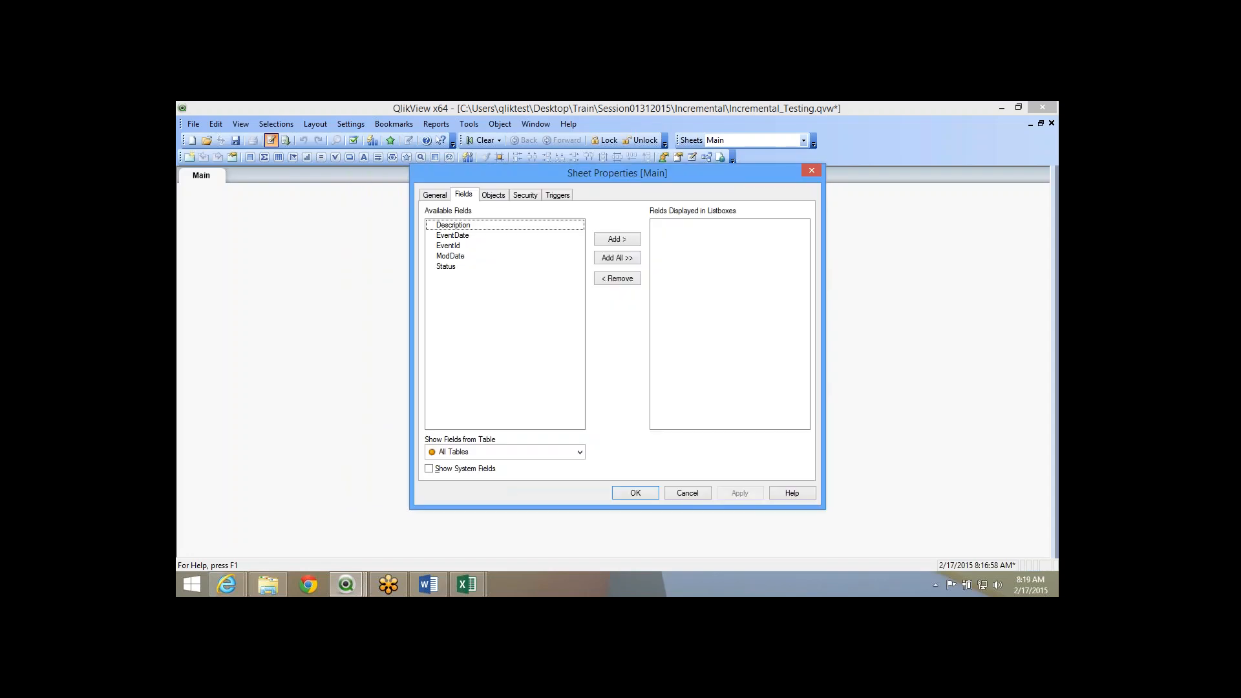
{"action": "key", "text": "Return"}
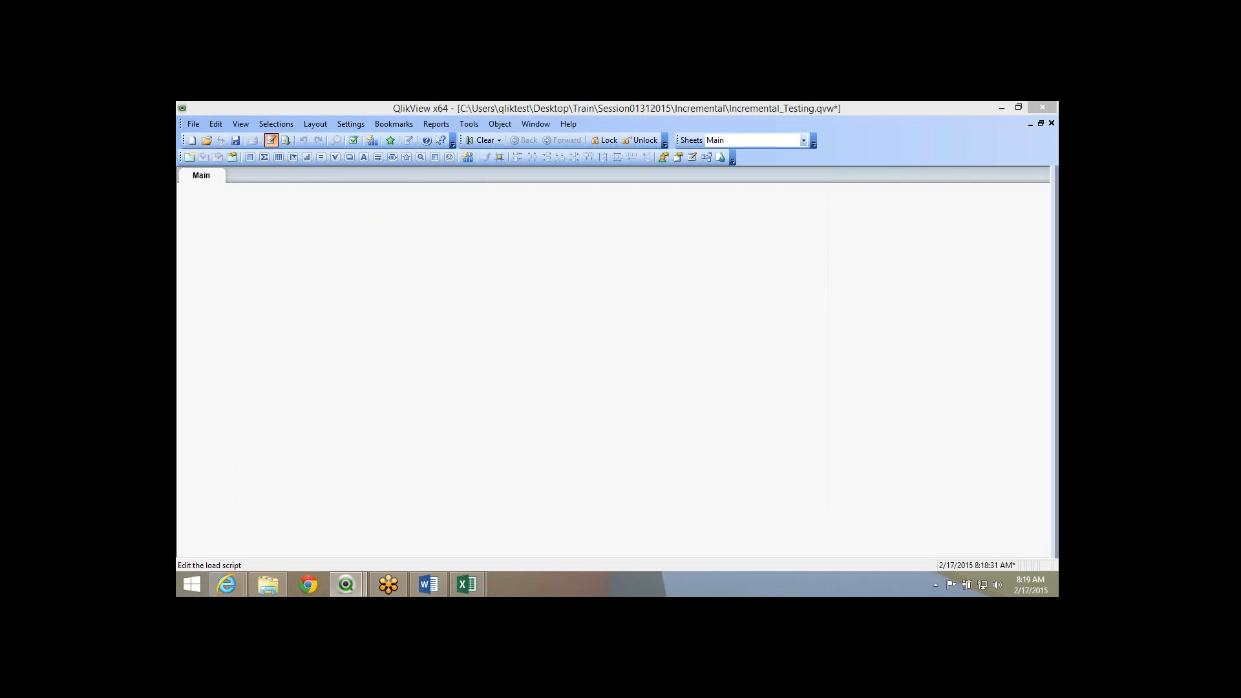
{"action": "key", "text": "ctrl+e"}
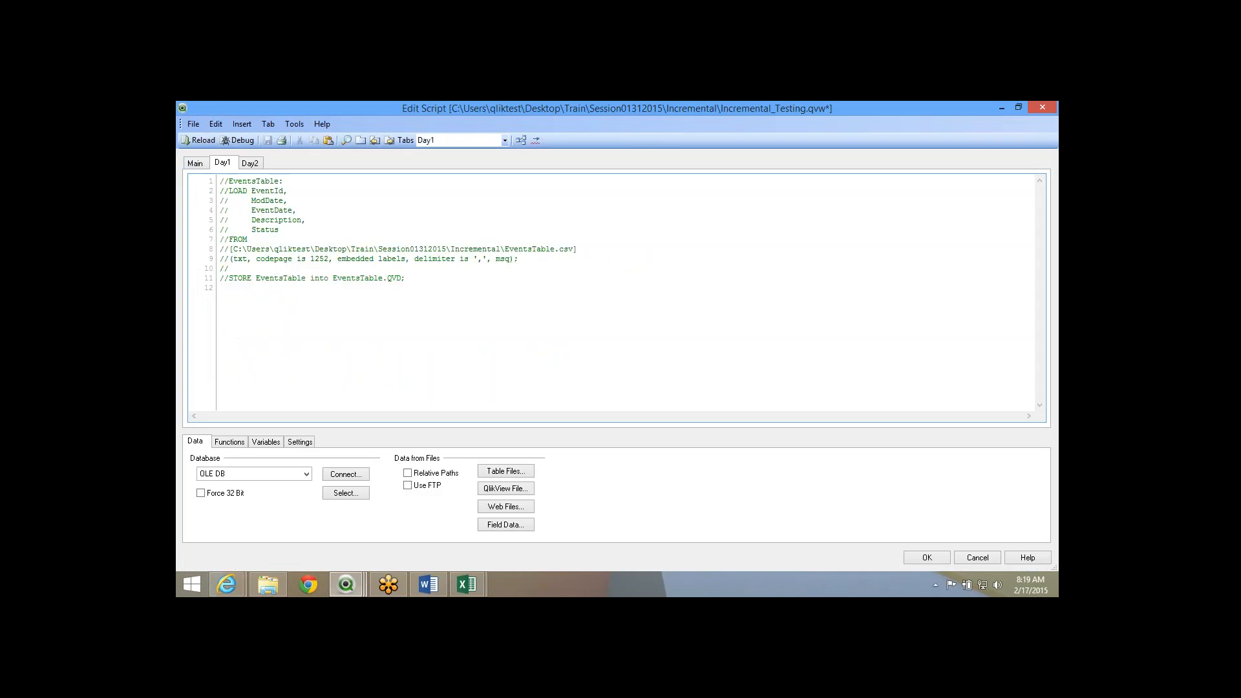
Review the Day1 and Day2 scripts and compare the Where condition's date with the last ModDate in the EventsTable workbook.
{"action": "left_click", "coordinate": [250, 163]}
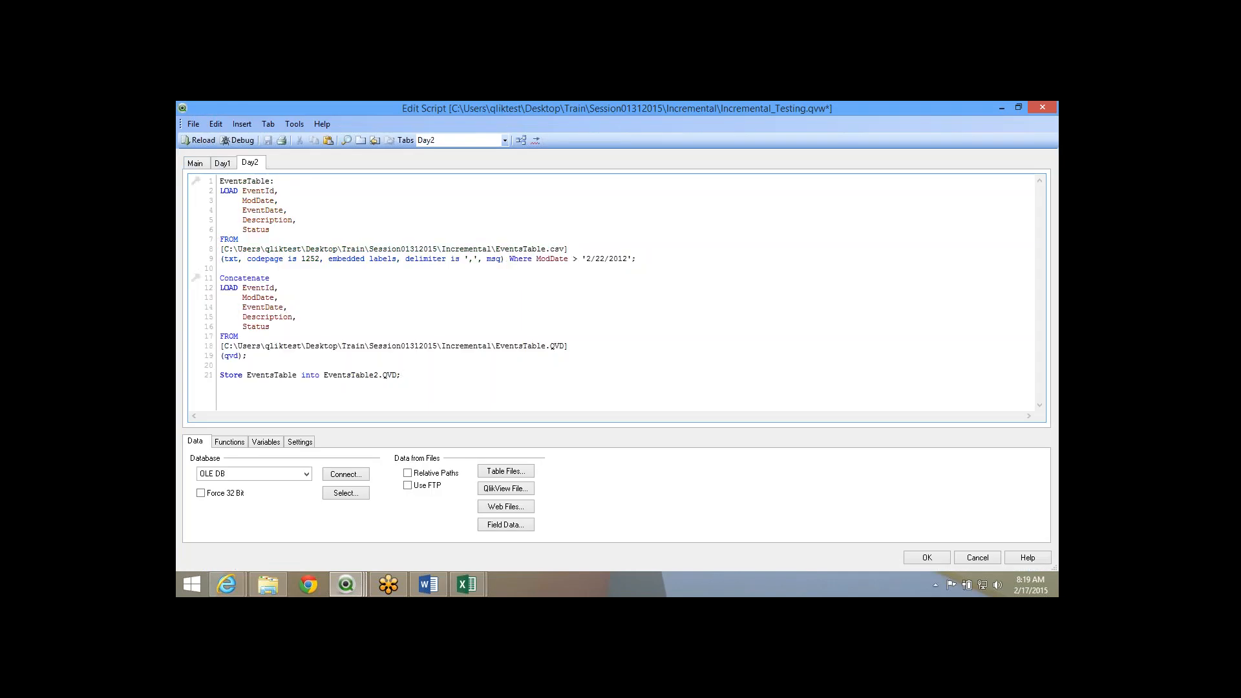
{"action": "left_click", "coordinate": [223, 163]}
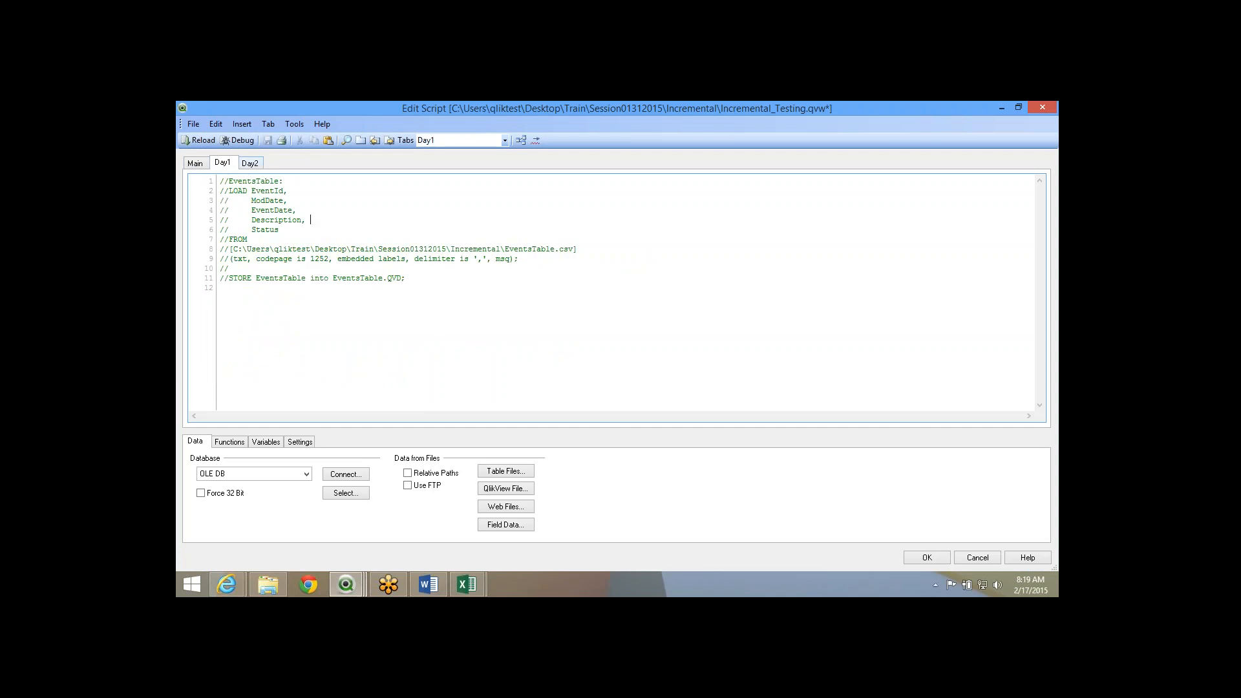
{"action": "left_click", "coordinate": [250, 163]}
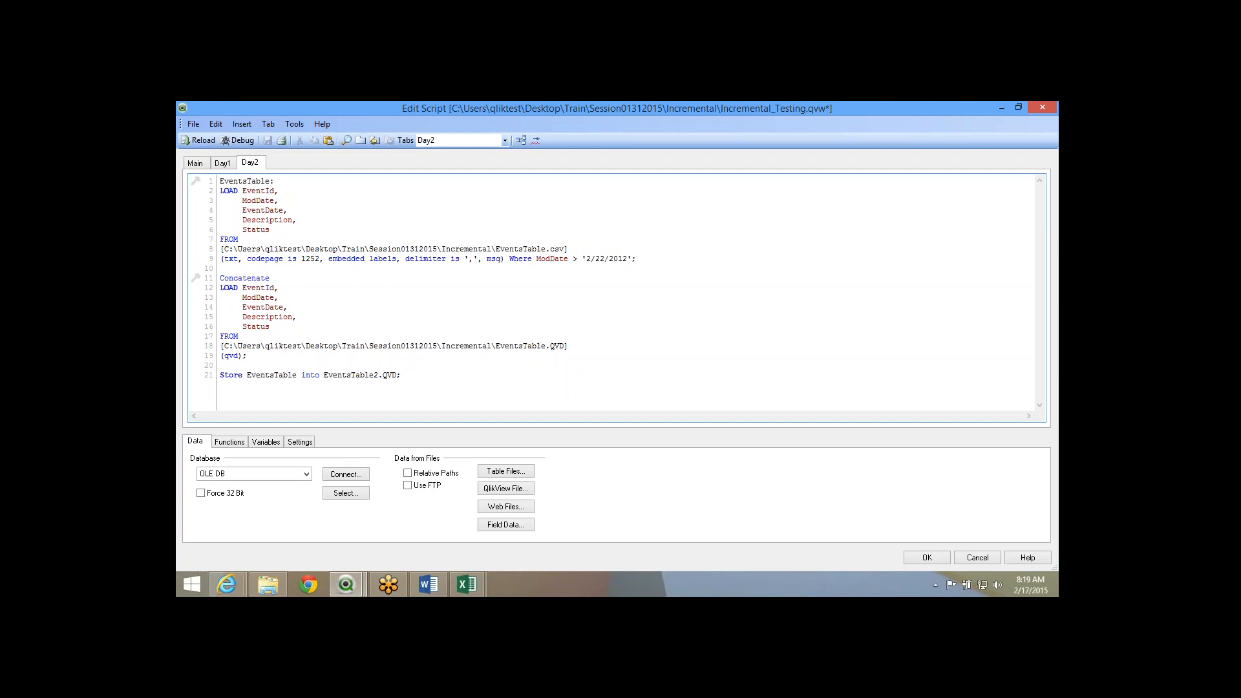
{"action": "left_click_drag", "start_coordinate": [586, 259], "coordinate": [624, 259]}
{"action": "key", "text": "alt+Tab"}
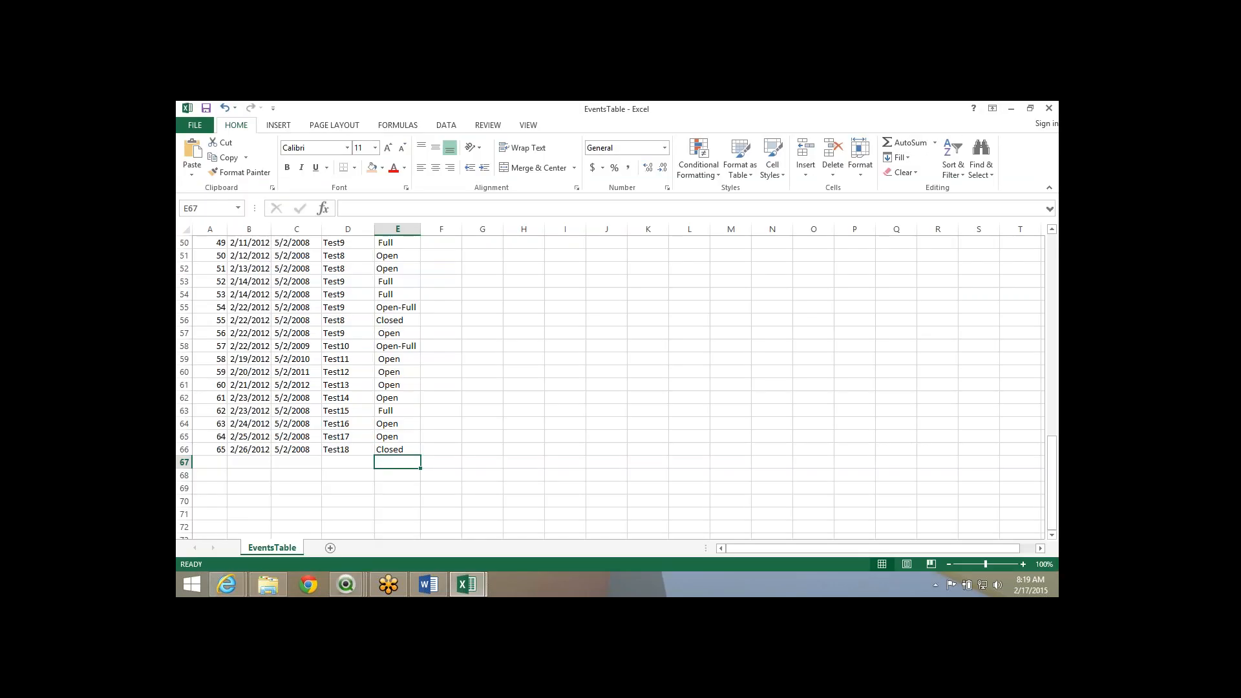
{"action": "left_click", "coordinate": [249, 449]}
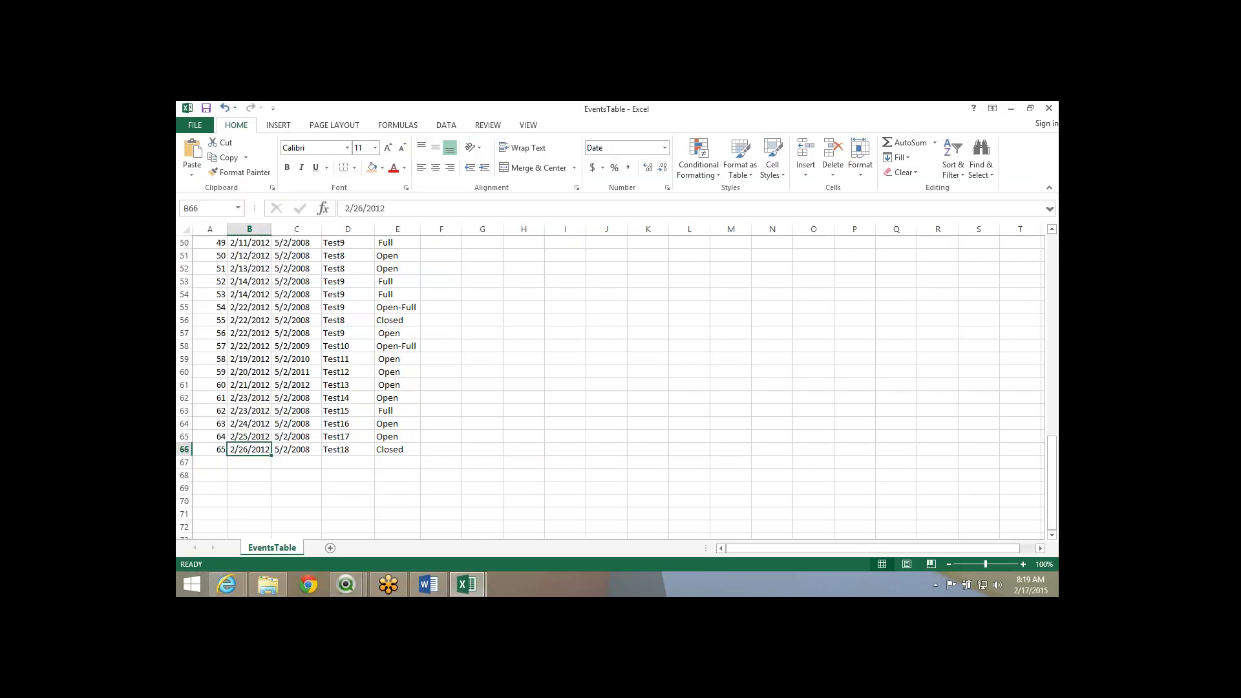
{"action": "key", "text": "alt+Tab"}
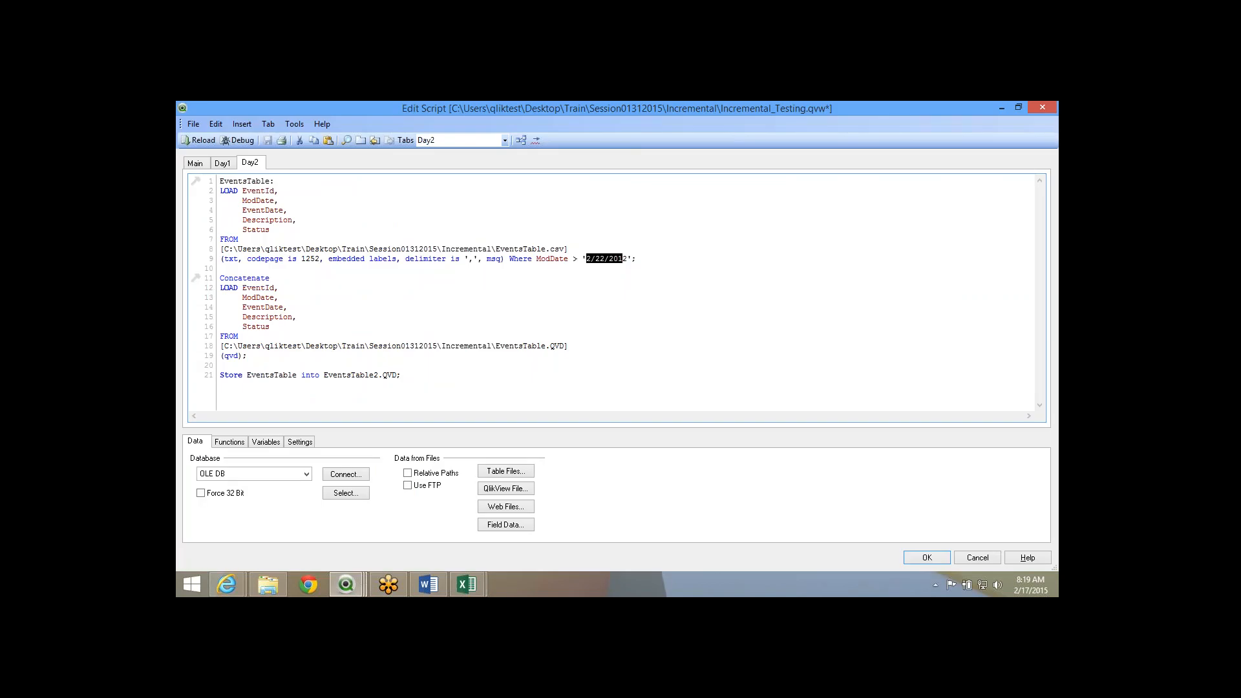
Start a table labelled MaxDate with a Load statement above the EventsTable load in the Day2 script.
{"action": "left_click", "coordinate": [604, 258]}
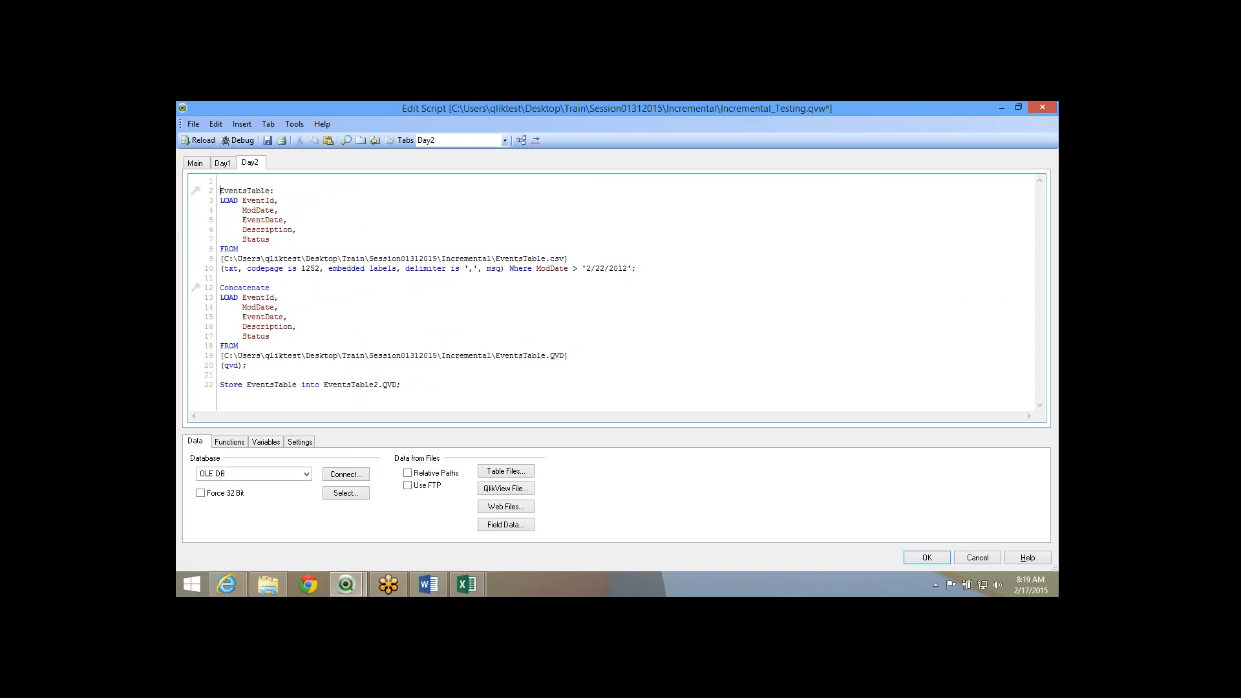
{"action": "key", "text": "Return"}
{"action": "key", "text": "Return"}
{"action": "key", "text": "Return"}
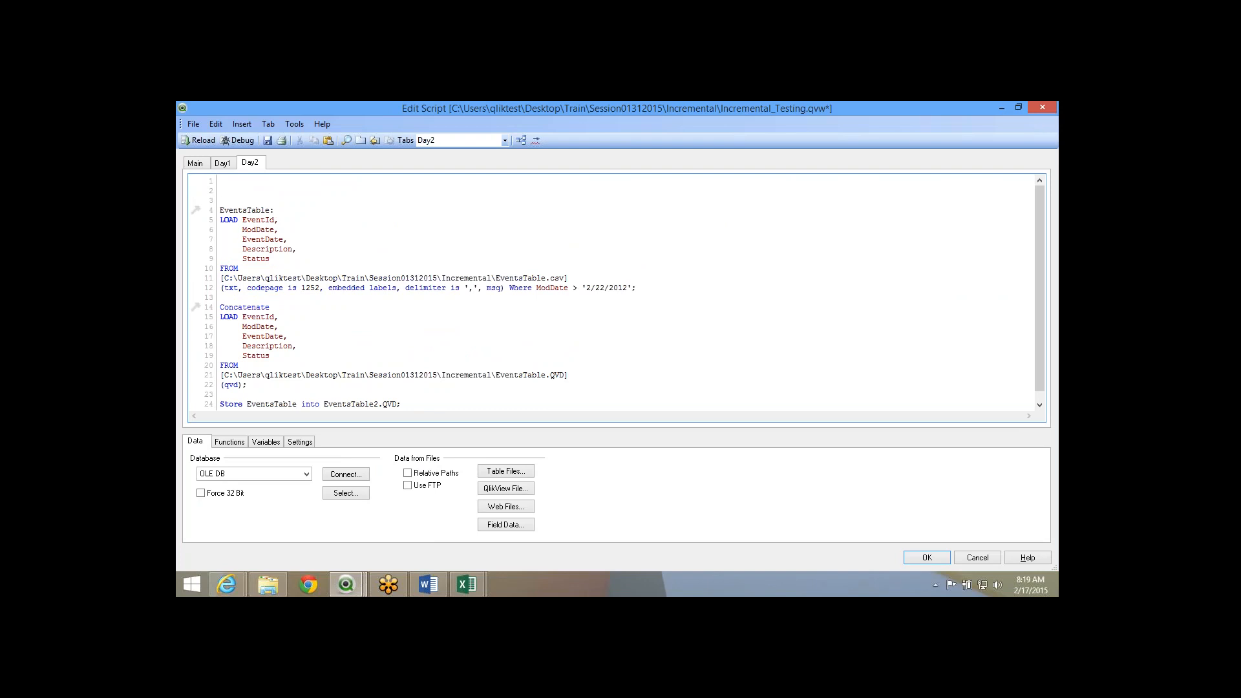
{"action": "type", "text": "MaxDate:"}
{"action": "key", "text": "Return"}
{"action": "type", "text": "L"}
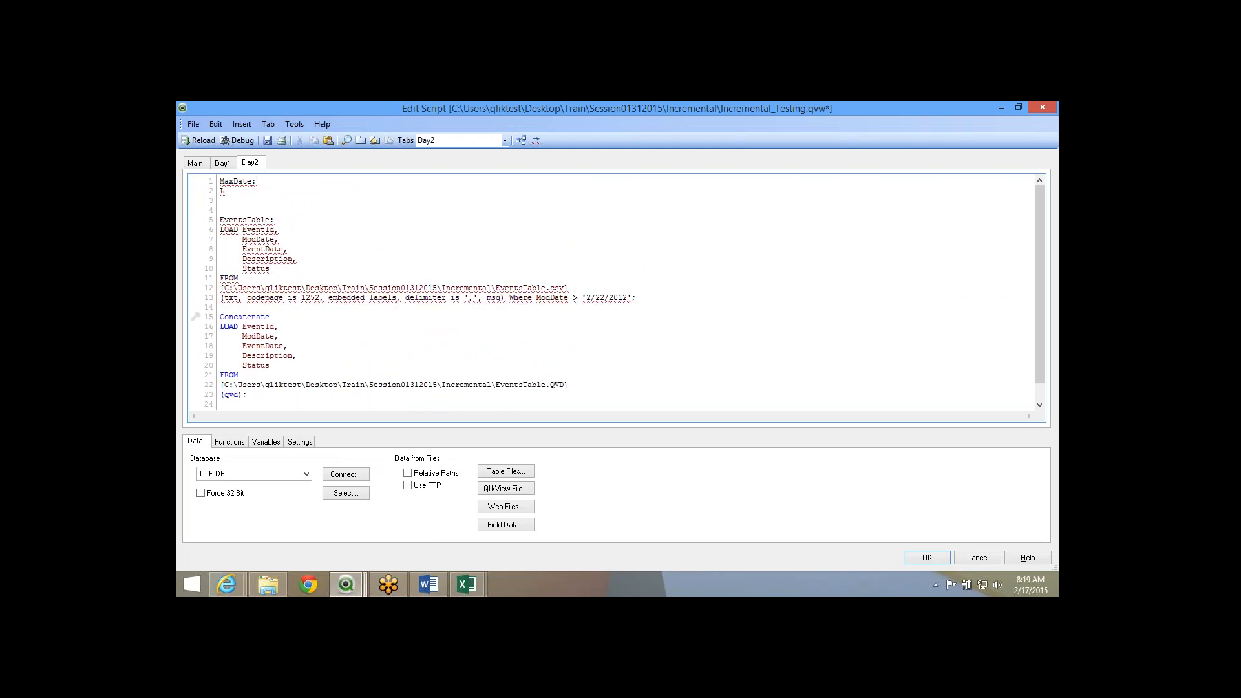
{"action": "type", "text": "oad"}
{"action": "key", "text": "Return"}
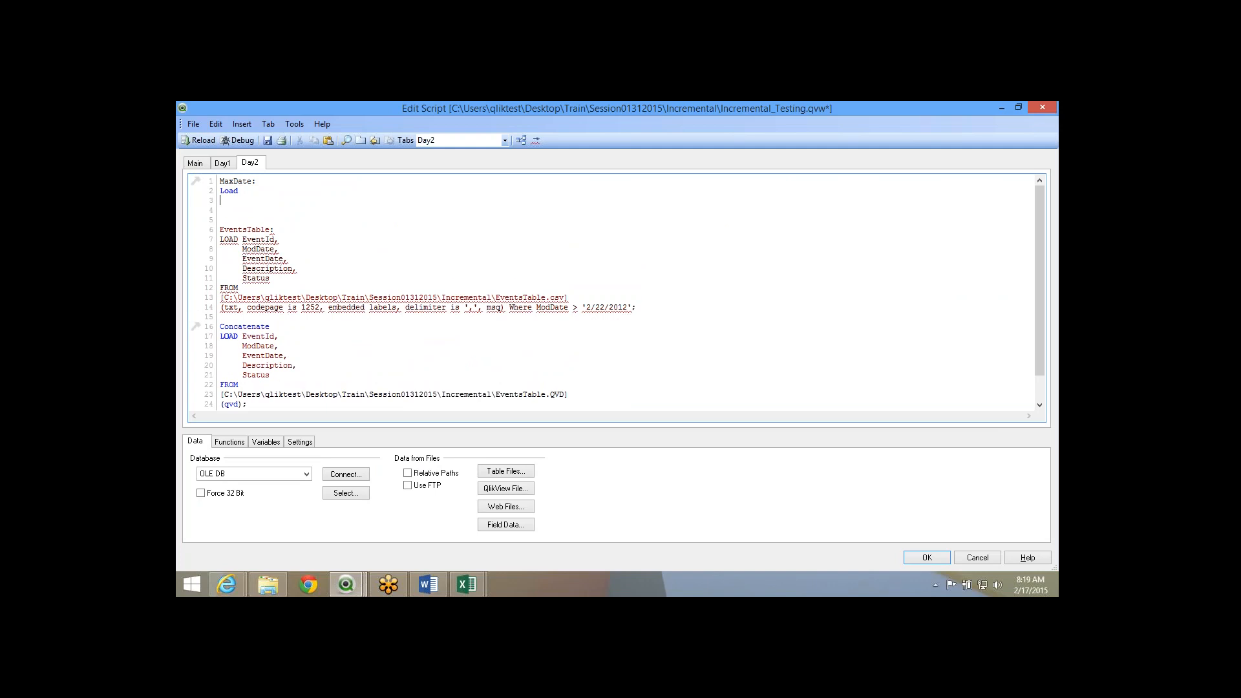
{"action": "scroll", "coordinate": [617, 293], "scroll_direction": "down", "scroll_amount": 1}
{"action": "left_click_drag", "start_coordinate": [248, 394], "coordinate": [219, 327]}
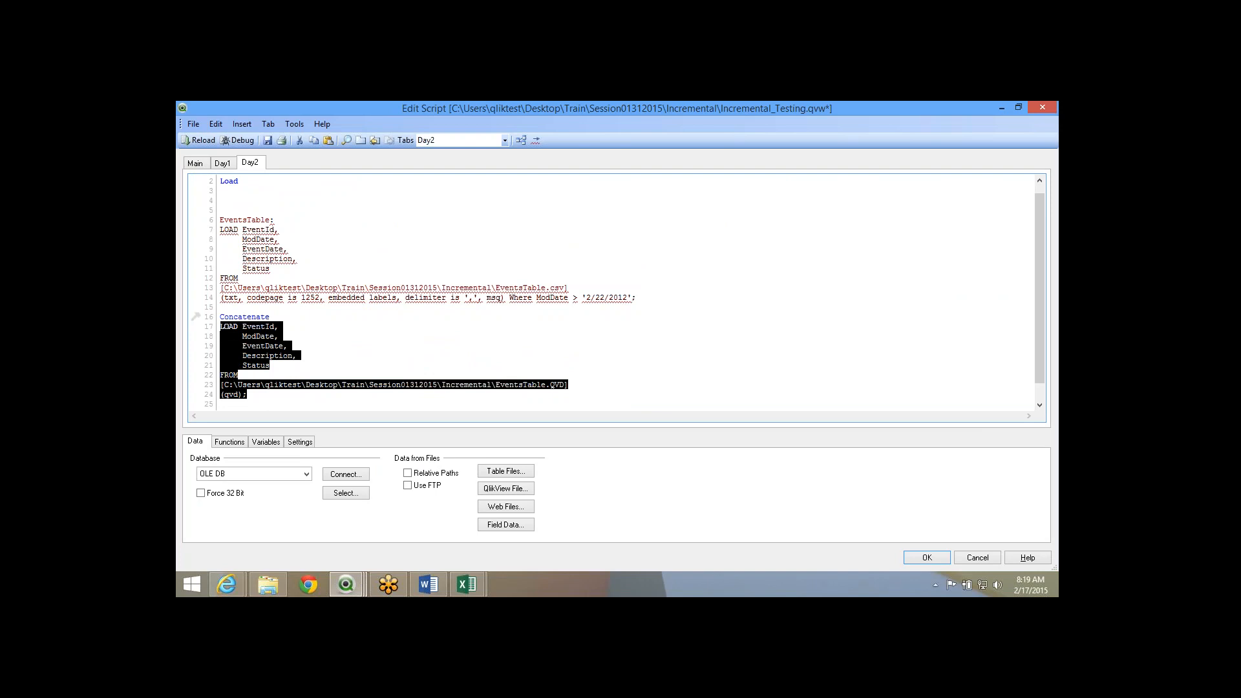
{"action": "left_click", "coordinate": [225, 326]}
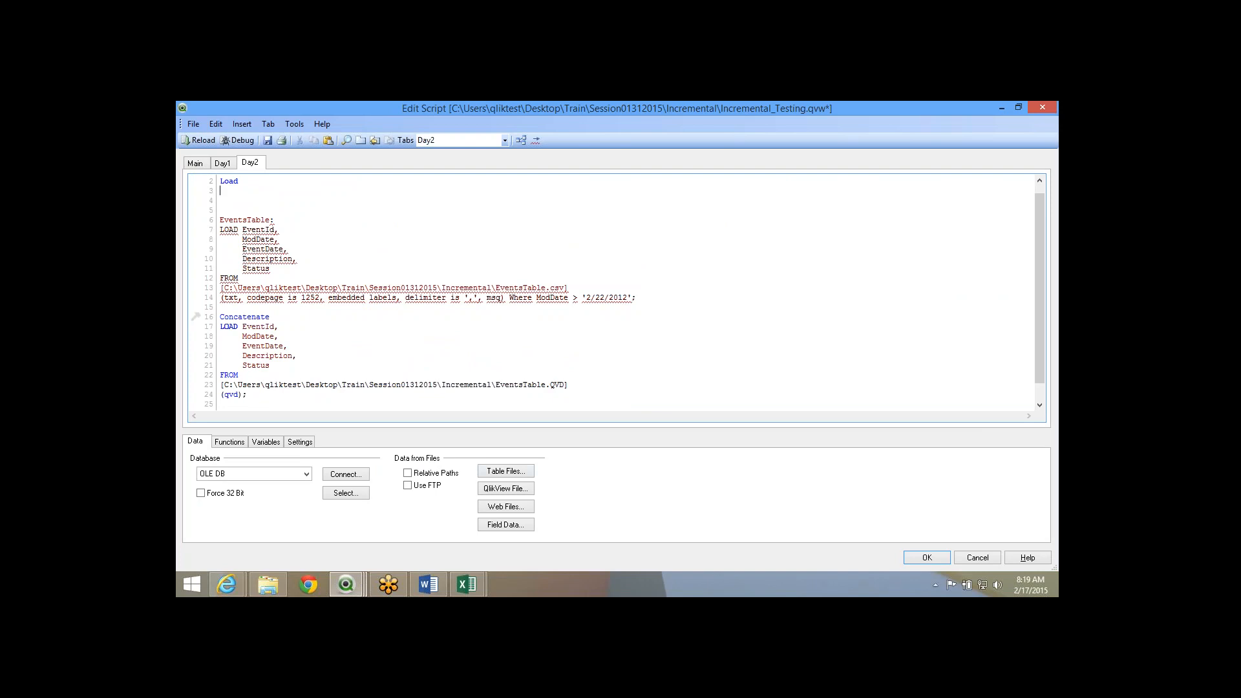
Insert a load statement for EventsTable2.QVD above the EventsTable load in the Day2 script, using the file wizard.
{"action": "left_click", "coordinate": [505, 471]}
{"action": "left_click", "coordinate": [549, 288]}
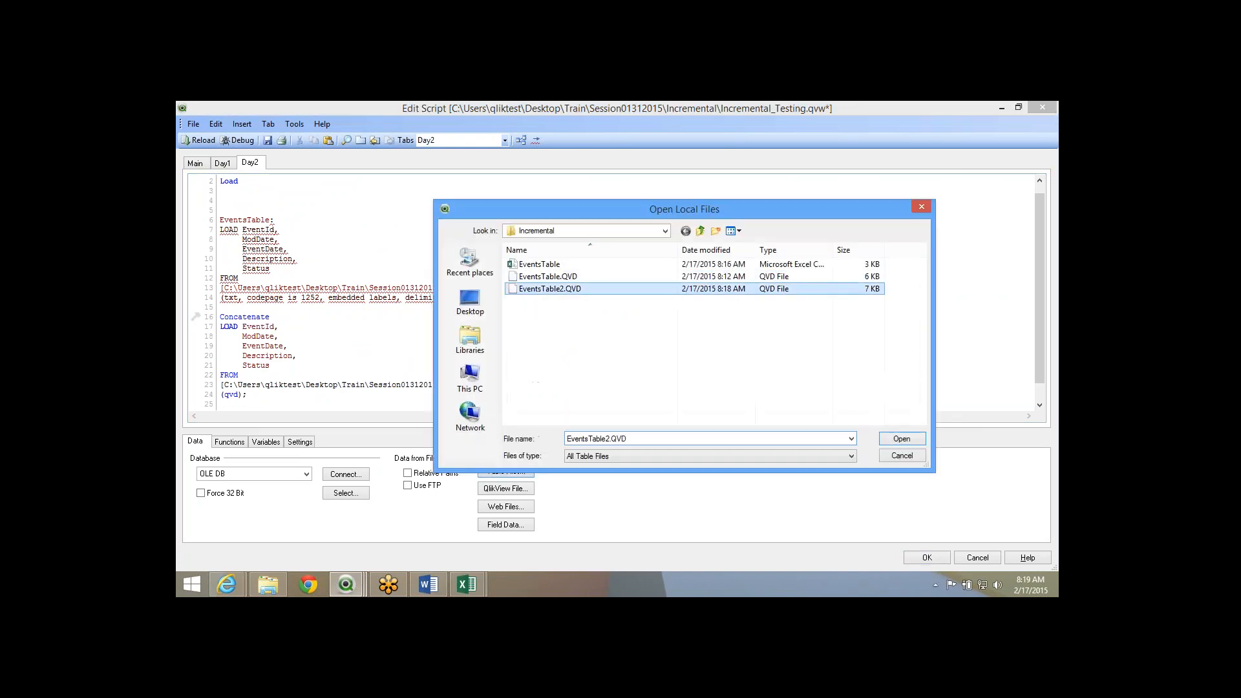
{"action": "left_click", "coordinate": [902, 438]}
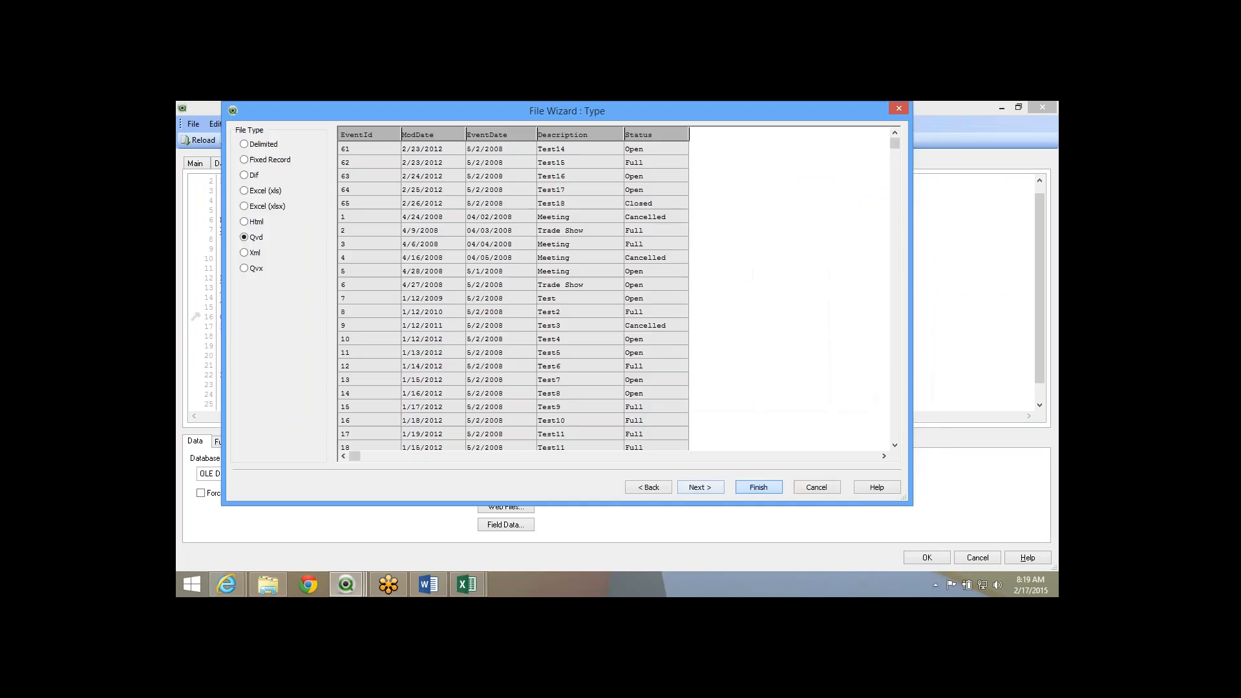
{"action": "left_click", "coordinate": [758, 487]}
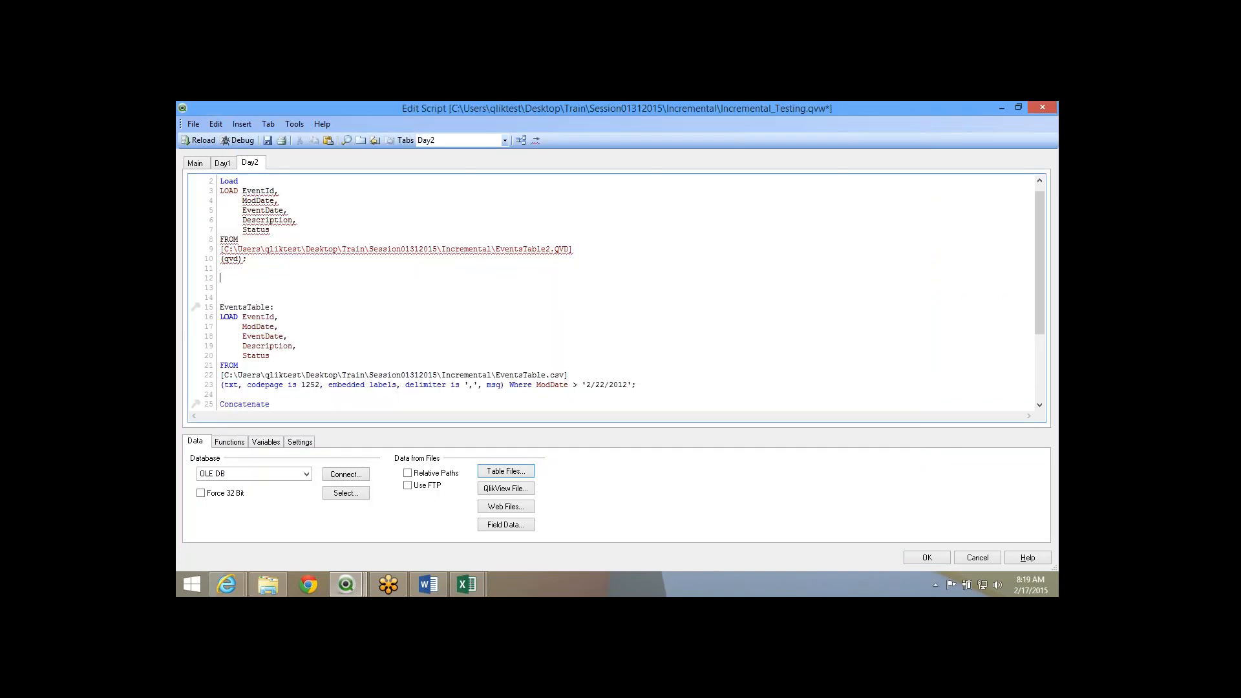
Remove the redundant Load keyword line between the MaxDate label and the inserted load statement.
{"action": "key", "text": "shift+Left"}
{"action": "key", "text": "shift+Left"}
{"action": "key", "text": "shift+Left"}
{"action": "key", "text": "shift+Left"}
{"action": "key", "text": "Delete"}
{"action": "key", "text": "BackSpace"}
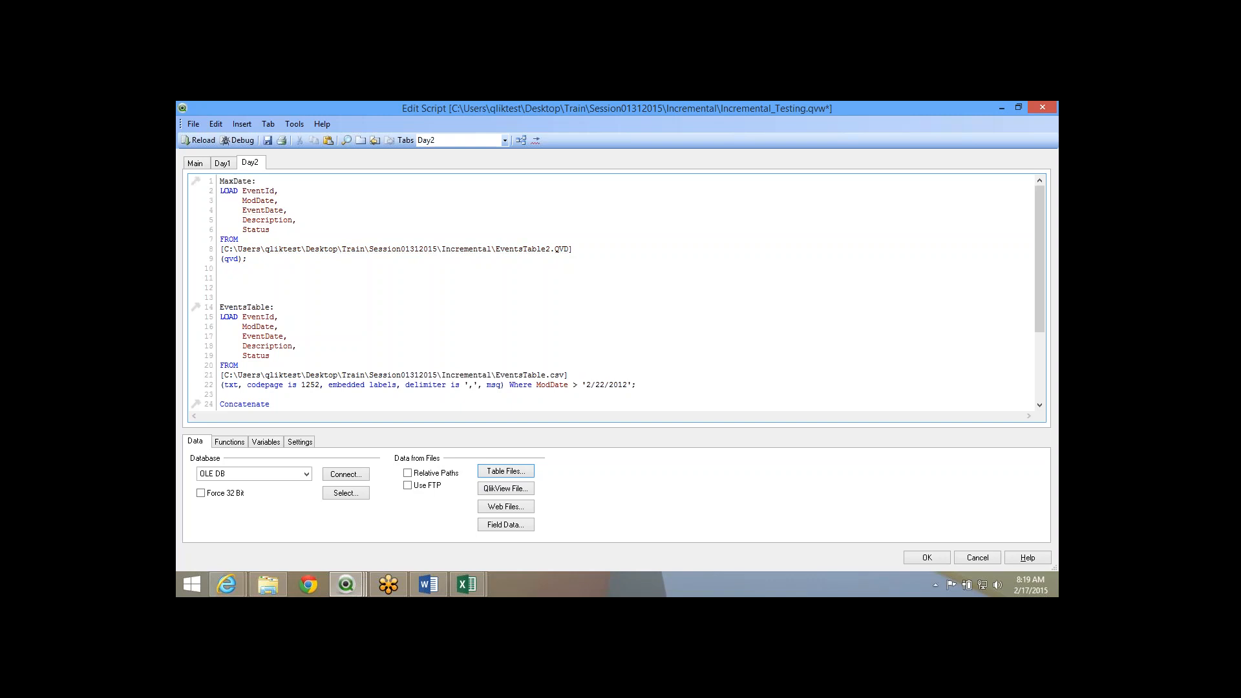
Replace the EventId and ModDate fields in the MaxDate load with the expression Max(ModDate).
{"action": "key", "text": "shift+Right"}
{"action": "key", "text": "shift+Right"}
{"action": "key", "text": "shift+Right"}
{"action": "key", "text": "shift+Right"}
{"action": "key", "text": "shift+Right"}
{"action": "key", "text": "shift+Right"}
{"action": "key", "text": "shift+Right"}
{"action": "key", "text": "shift+Right"}
{"action": "key", "text": "shift+Right"}
{"action": "key", "text": "shift+Right"}
{"action": "key", "text": "shift+Right"}
{"action": "key", "text": "shift+Right"}
{"action": "key", "text": "shift+Right"}
{"action": "key", "text": "shift+Right"}
{"action": "key", "text": "shift+Right"}
{"action": "key", "text": "shift+Left"}
{"action": "key", "text": "Delete"}
{"action": "type", "text": "Max("}
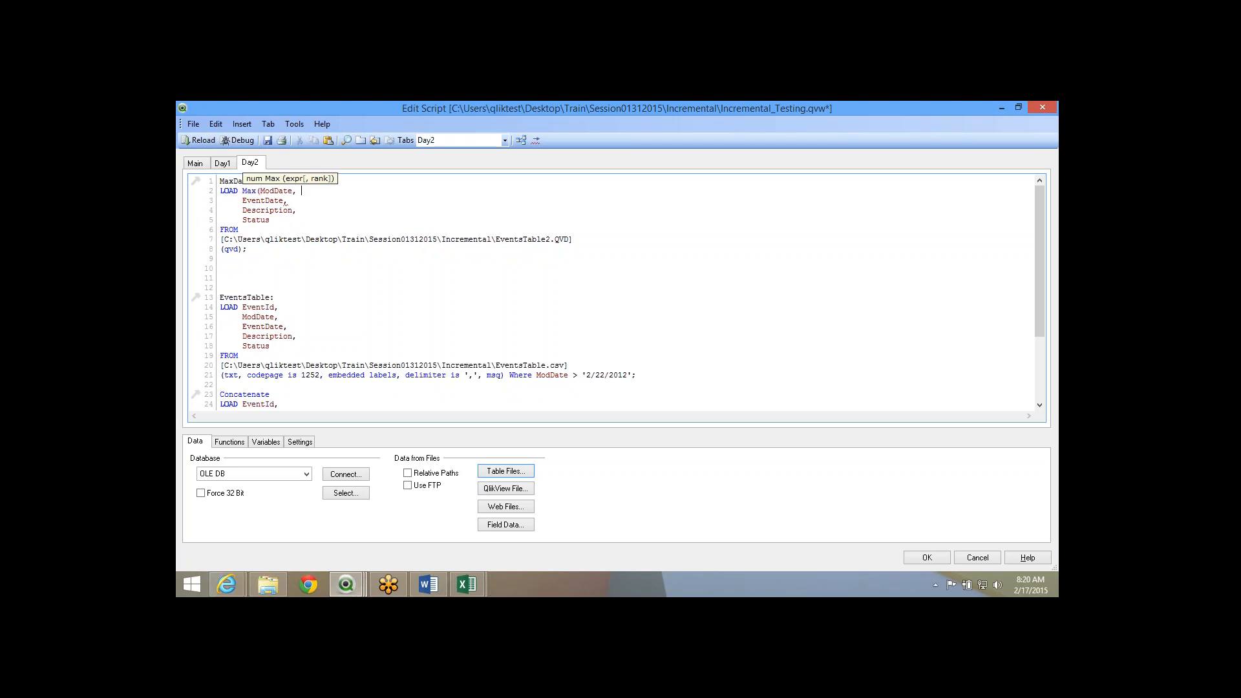
{"action": "key", "text": "BackSpace"}
{"action": "type", "text": ")"}
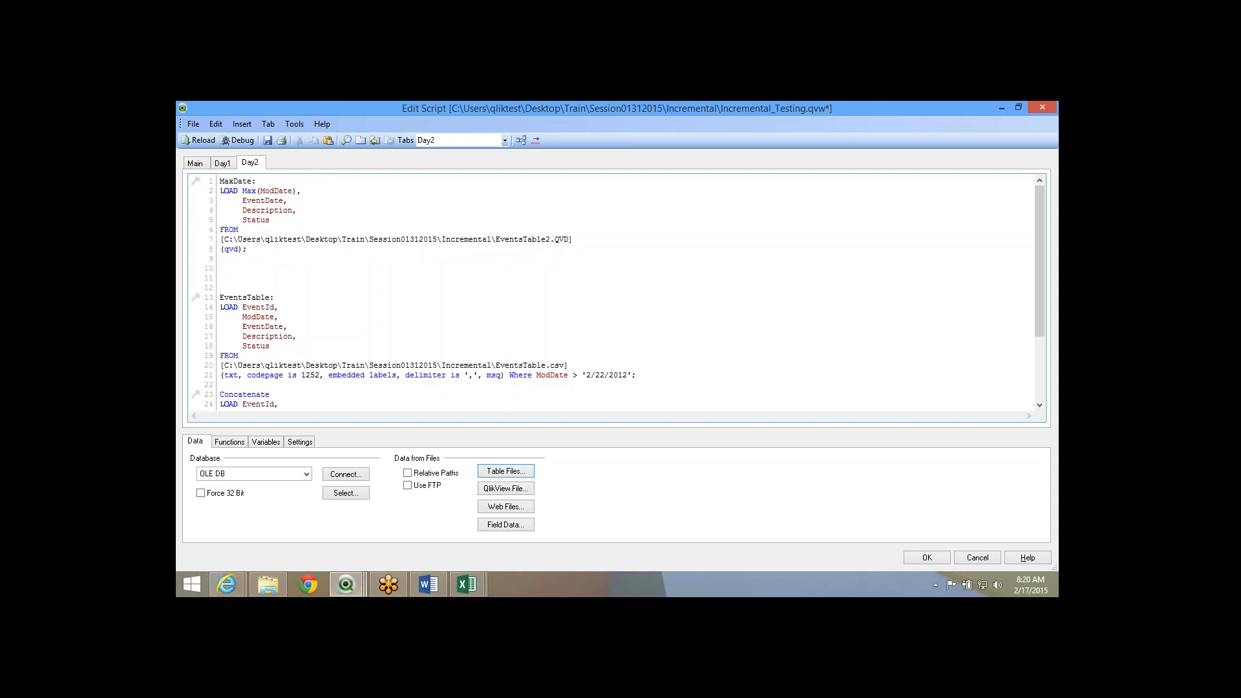
Delete the EventDate, Description and Status fields from the MaxDate load, leaving no blank line before FROM.
{"action": "key", "text": "shift+Down"}
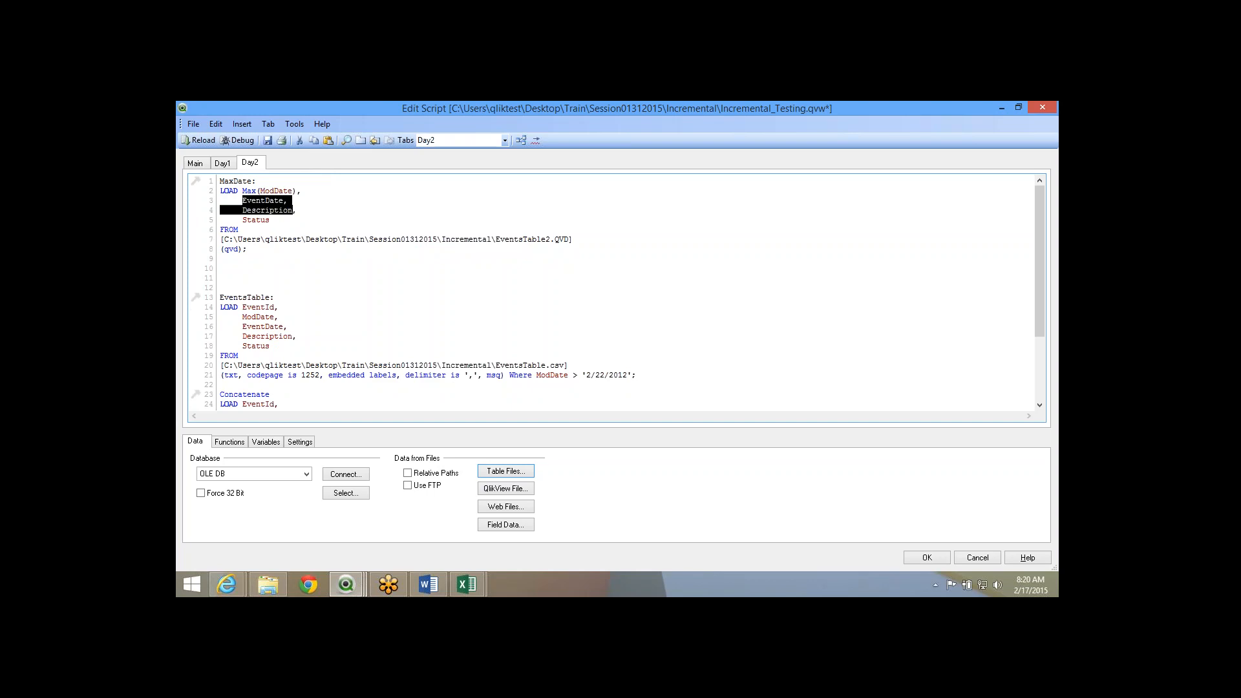
{"action": "key", "text": "shift+Down"}
{"action": "key", "text": "shift+End"}
{"action": "key", "text": "Delete"}
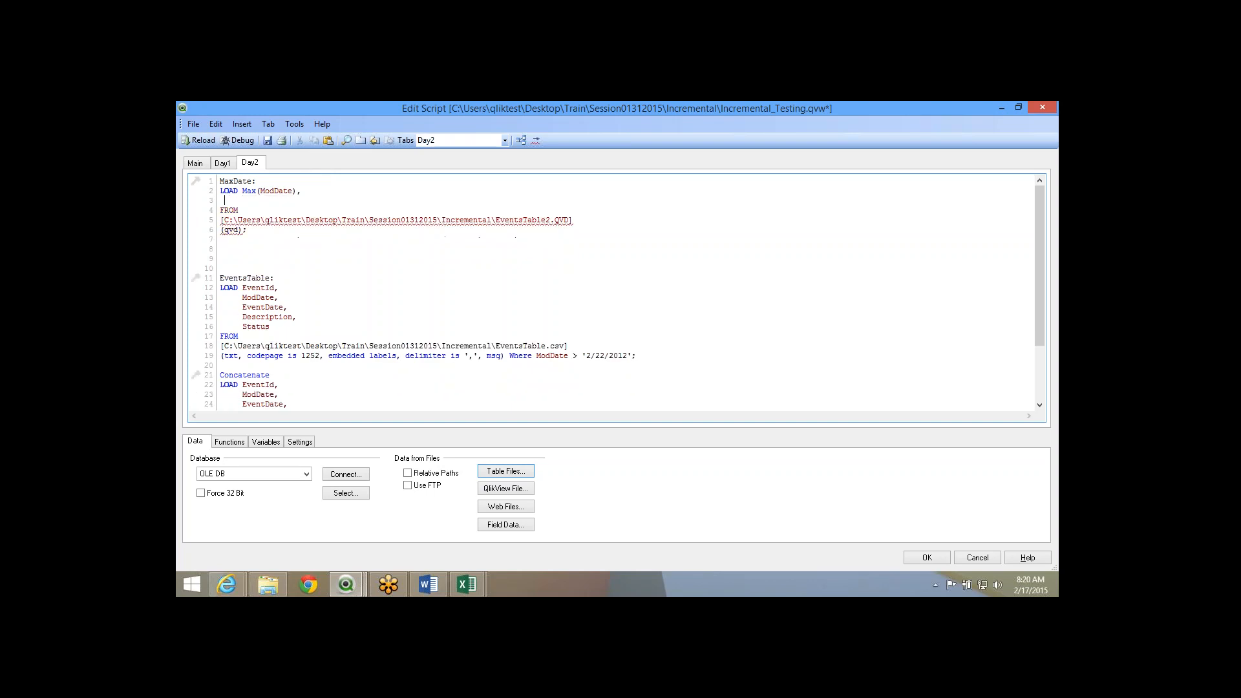
{"action": "key", "text": "Delete"}
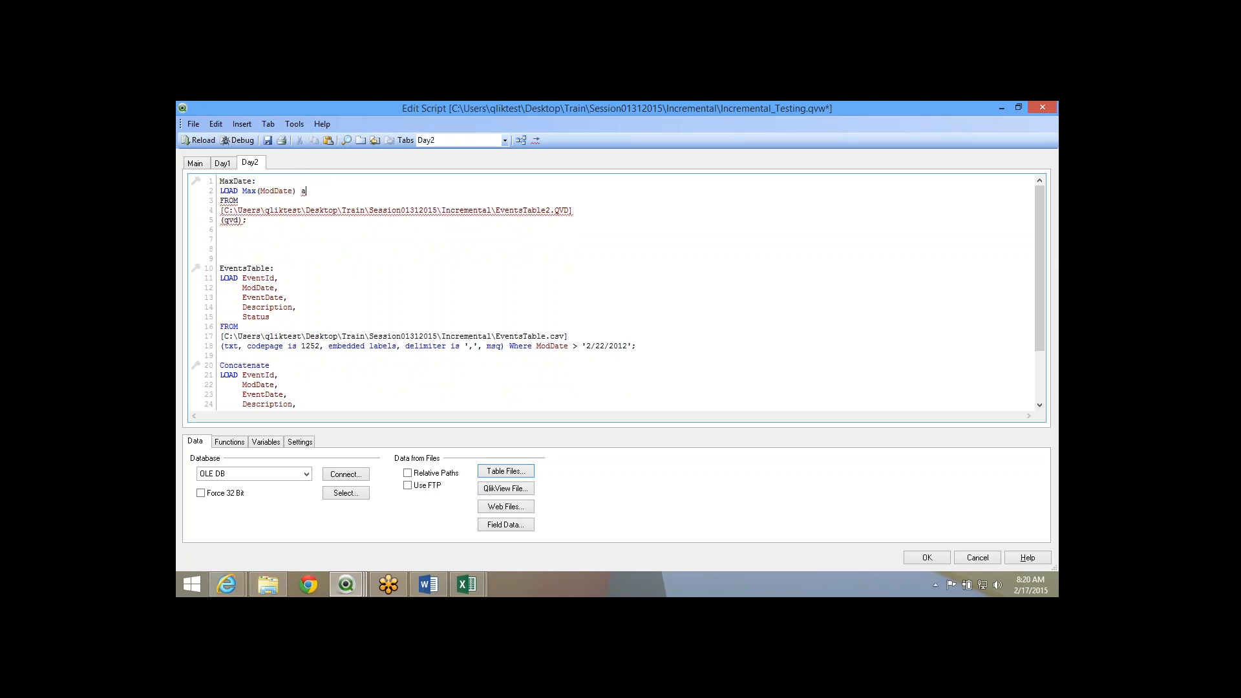
Alias Max(ModDate) as MaxDate without a semicolon before FROM, and rename the table label to MaxDate_TEMP.
{"action": "key", "text": "BackSpace"}
{"action": "type", "text": "as Max"}
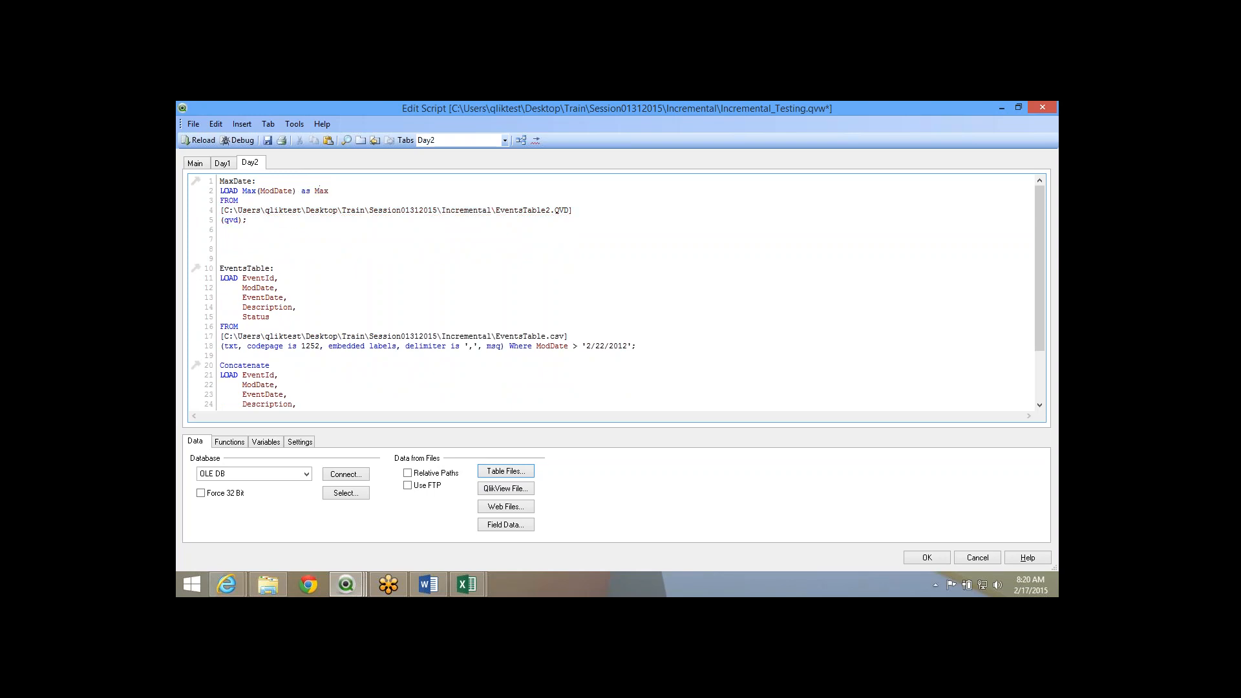
{"action": "type", "text": "Date;"}
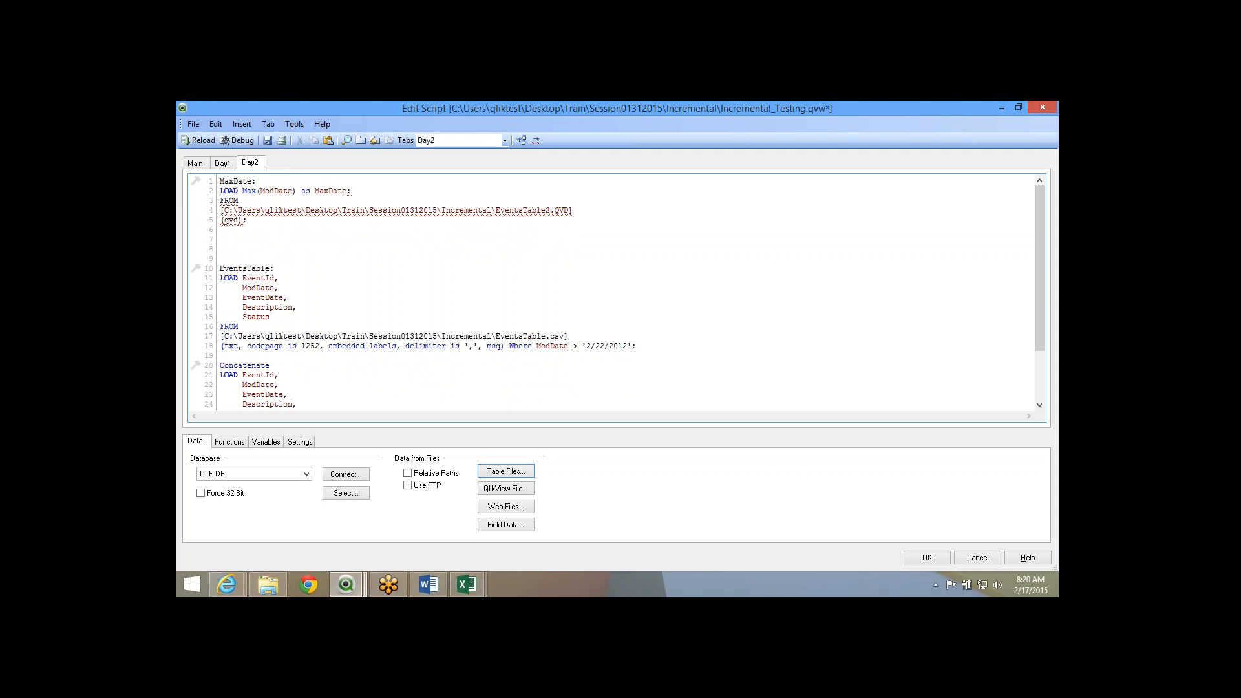
{"action": "type", "text": "_TEMP"}
{"action": "key", "text": "BackSpace"}
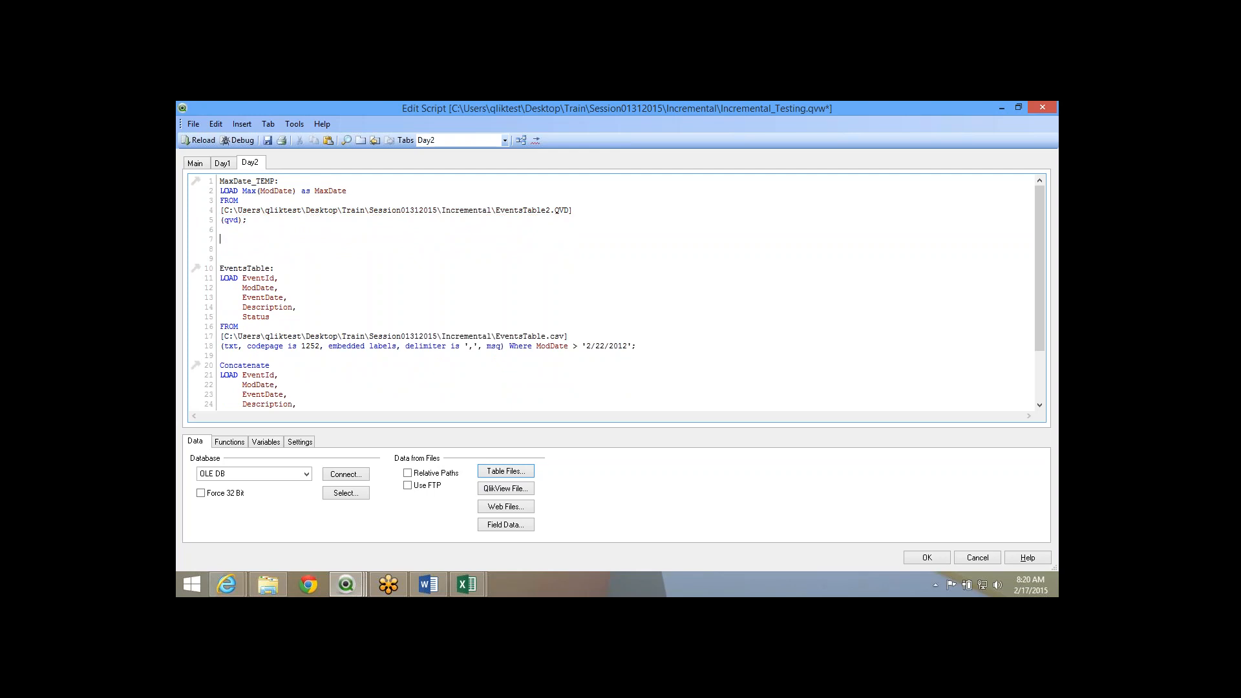
Start a Let statement below the first load that assigns vMaxDate using Peek with field 'MaxDate' and row 0.
{"action": "type", "text": "Let vMaxDa"}
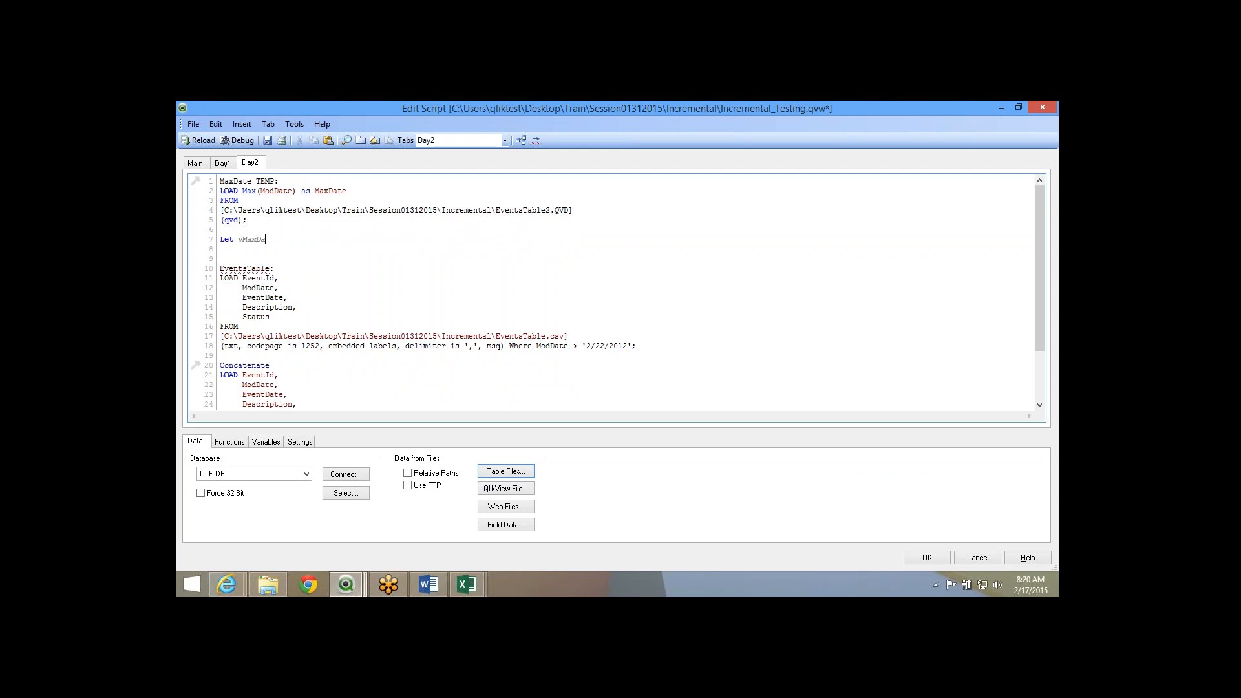
{"action": "type", "text": "te ="}
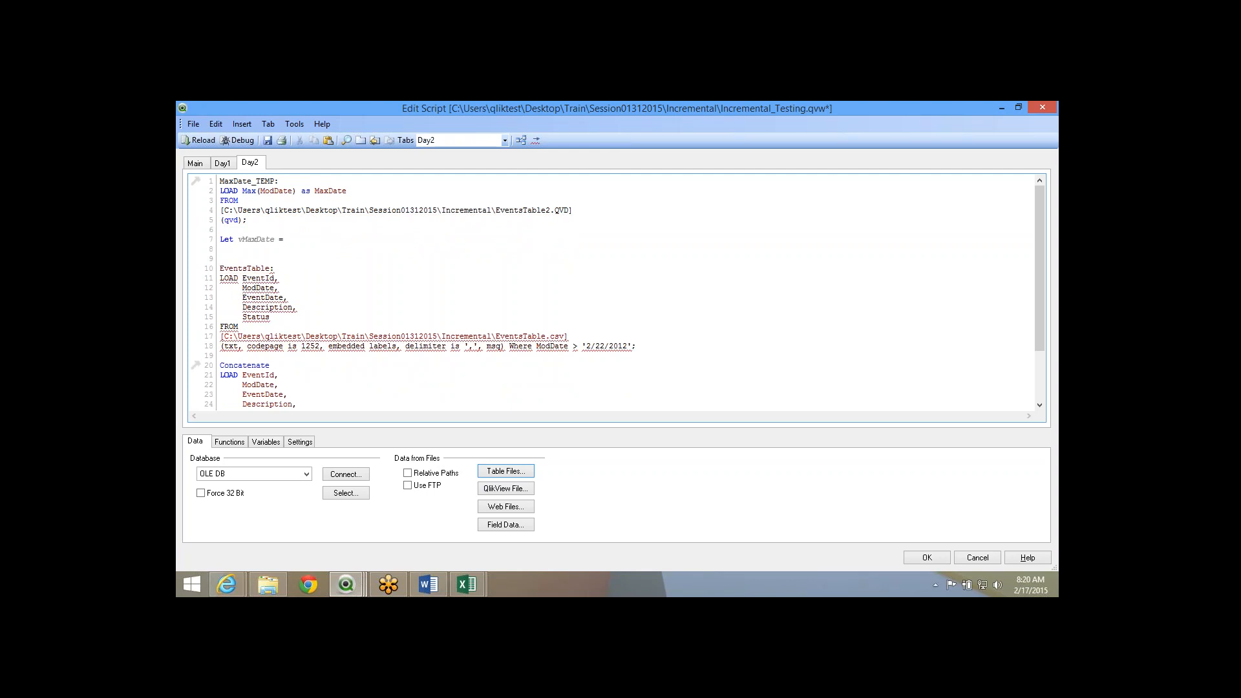
{"action": "type", "text": " Peek("}
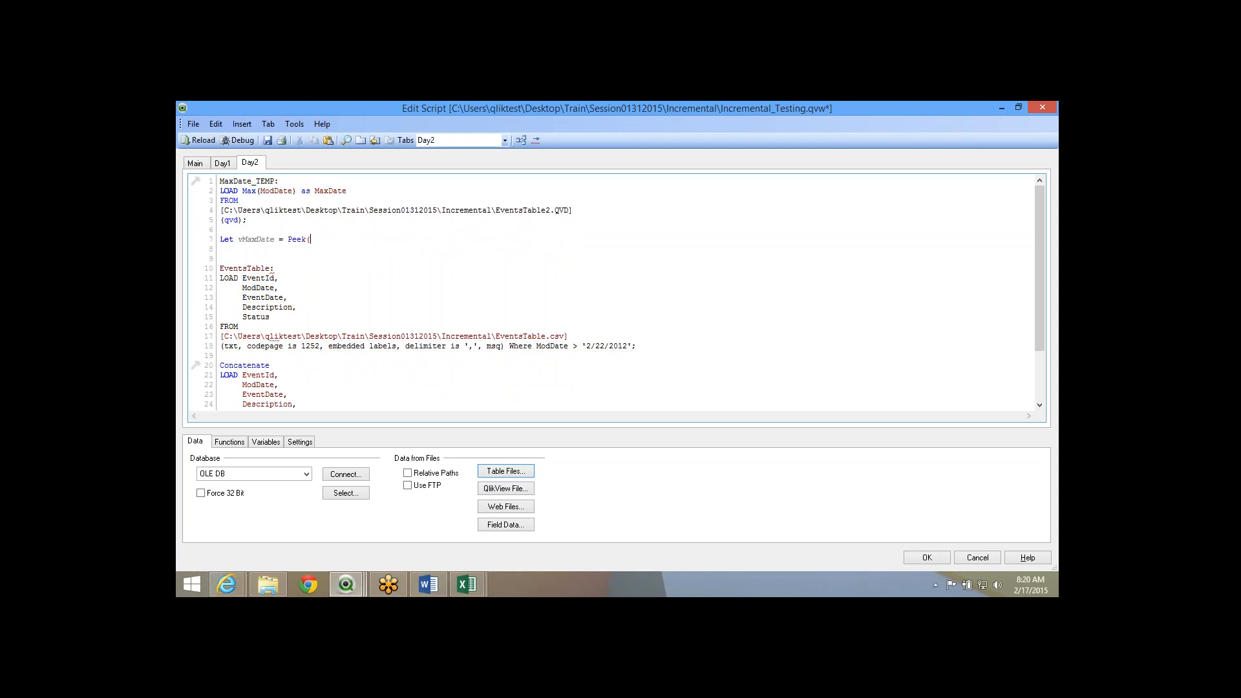
{"action": "double_click", "coordinate": [330, 191]}
{"action": "left_click", "coordinate": [311, 239]}
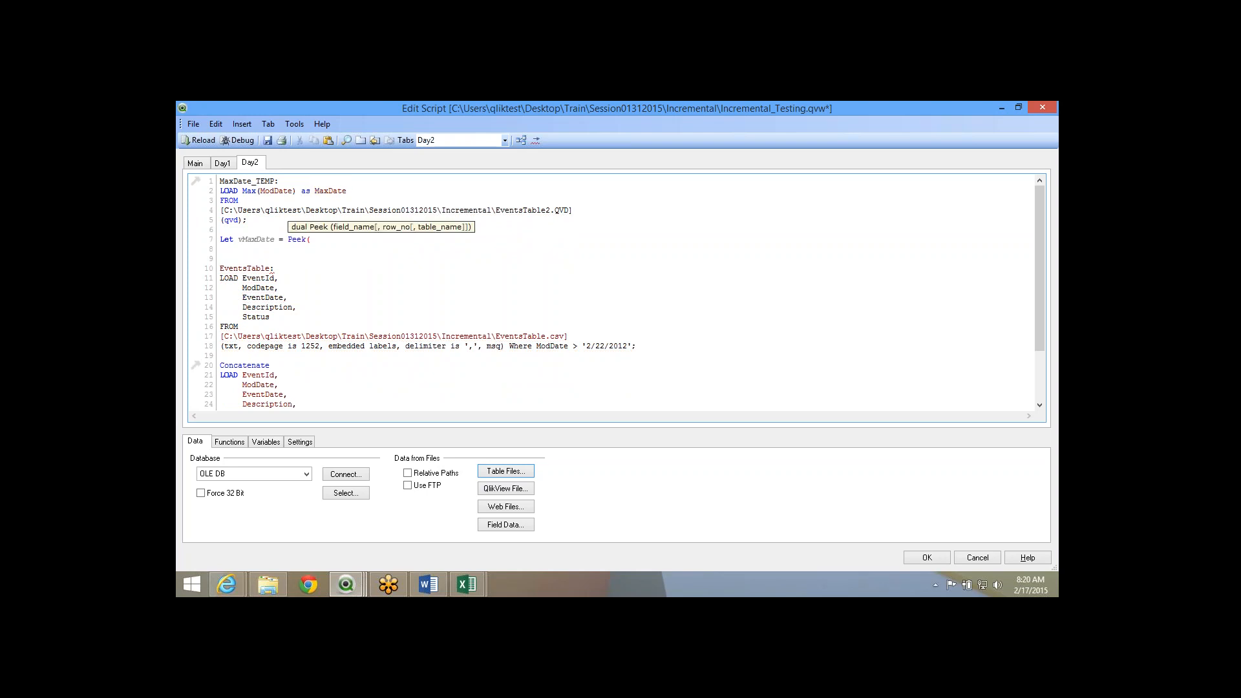
{"action": "type", "text": "'MaxDate',0,"}
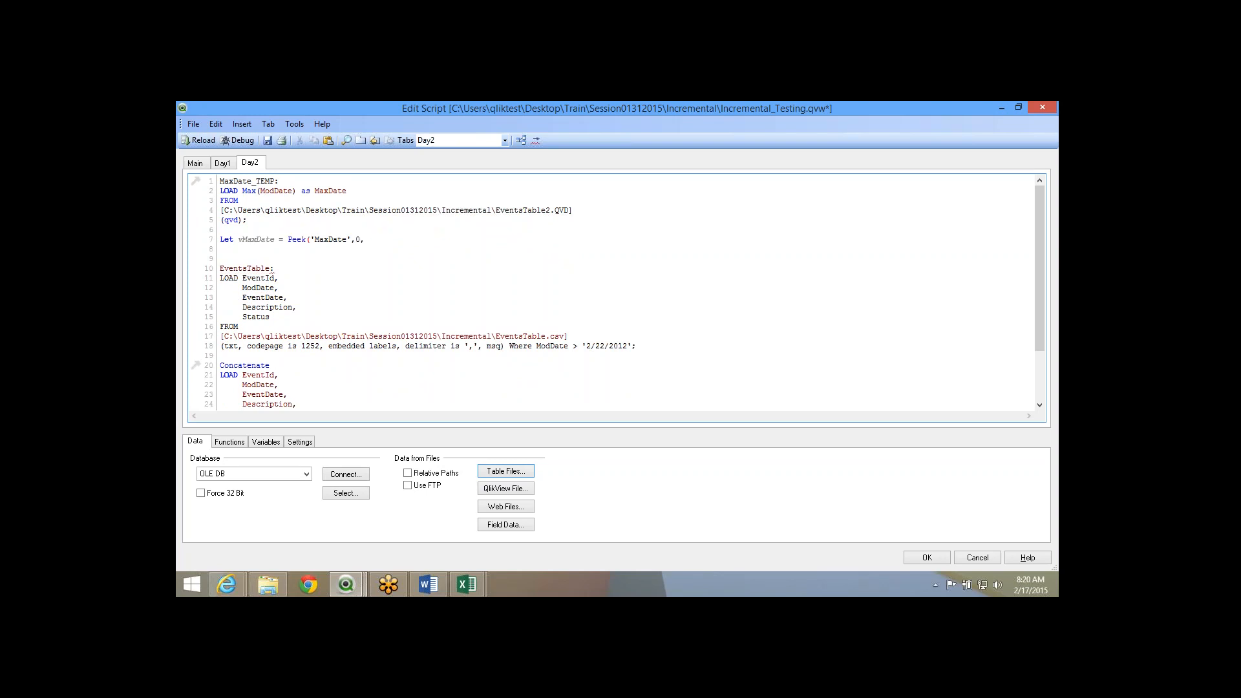
Complete the Peek call with 'MaxDate_TEMP' as the table name and terminate the Let statement.
{"action": "double_click", "coordinate": [247, 181]}
{"action": "key", "text": "ctrl+c"}
{"action": "left_click", "coordinate": [366, 239]}
{"action": "type", "text": "'"}
{"action": "key", "text": "ctrl+v"}
{"action": "type", "text": "')"}
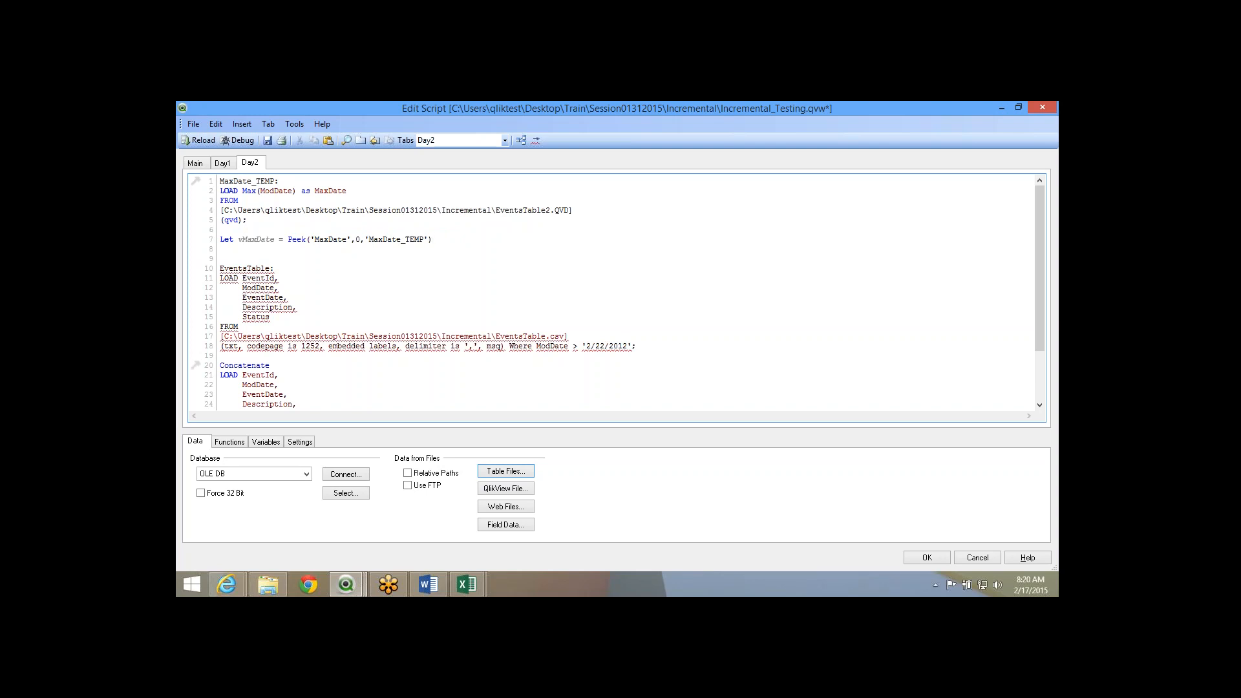
{"action": "type", "text": ";"}
{"action": "key", "text": "Return"}
{"action": "key", "text": "Return"}
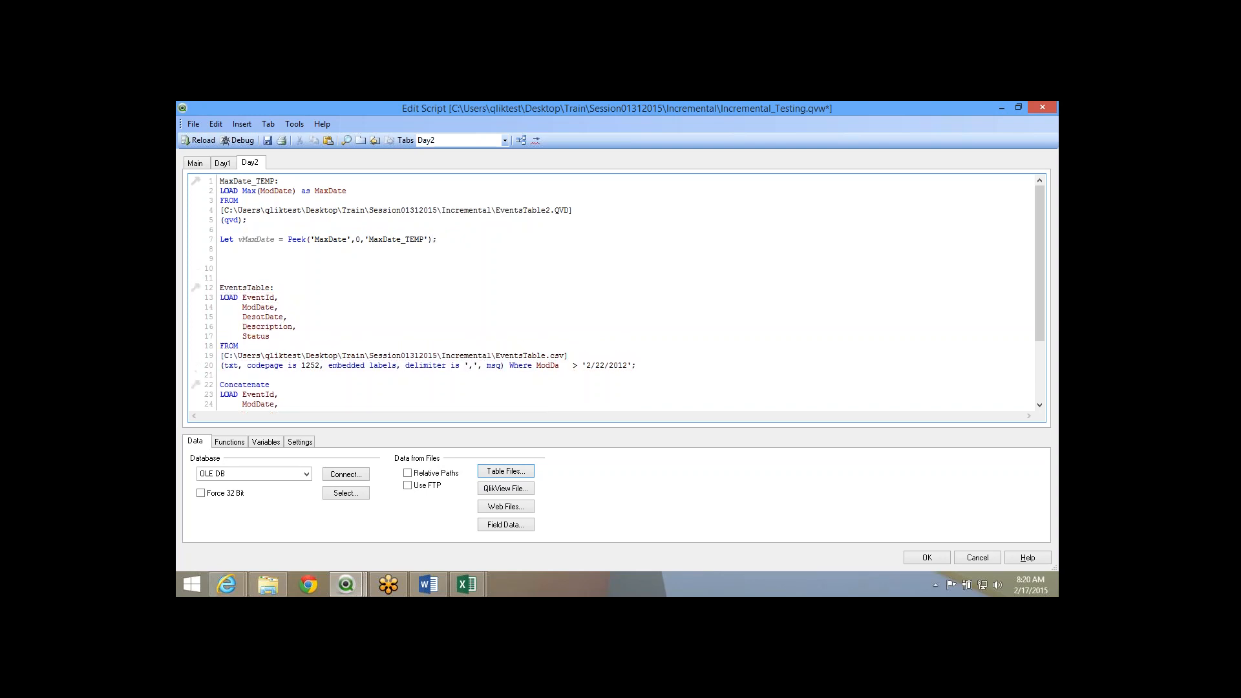
Add the statement Drop Table MaxDate_TEMP; below the vMaxDate assignment.
{"action": "type", "text": "Drop Tab"}
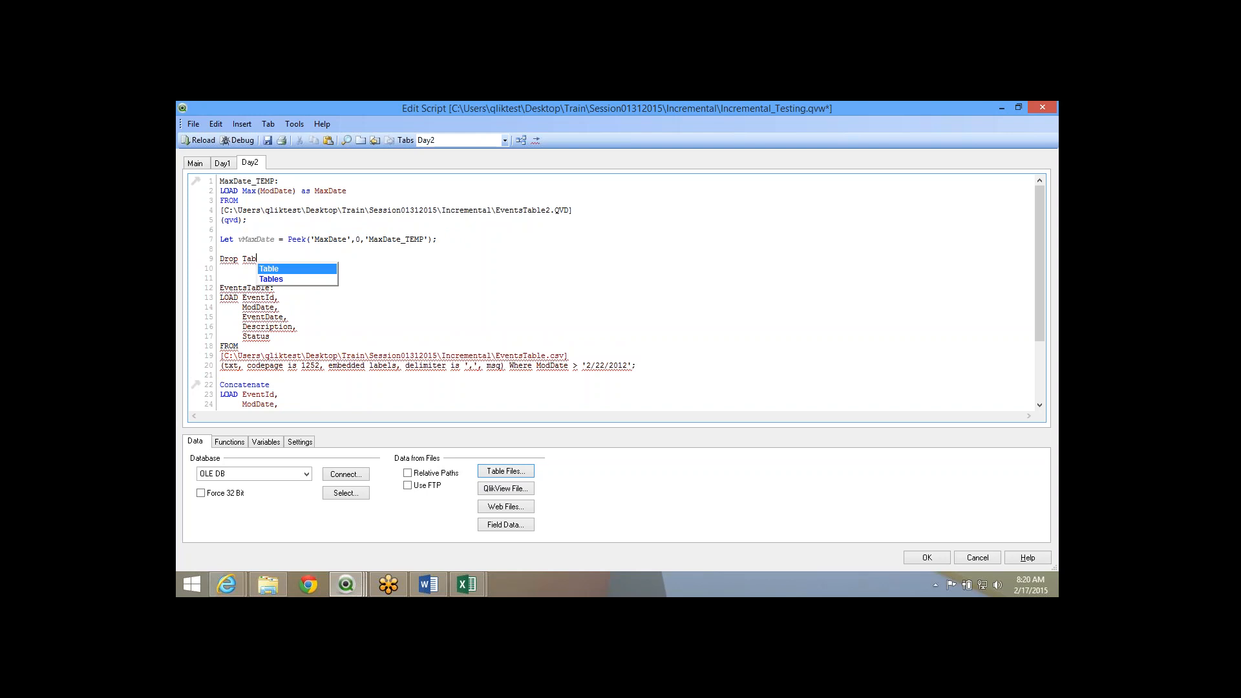
{"action": "key", "text": "Return"}
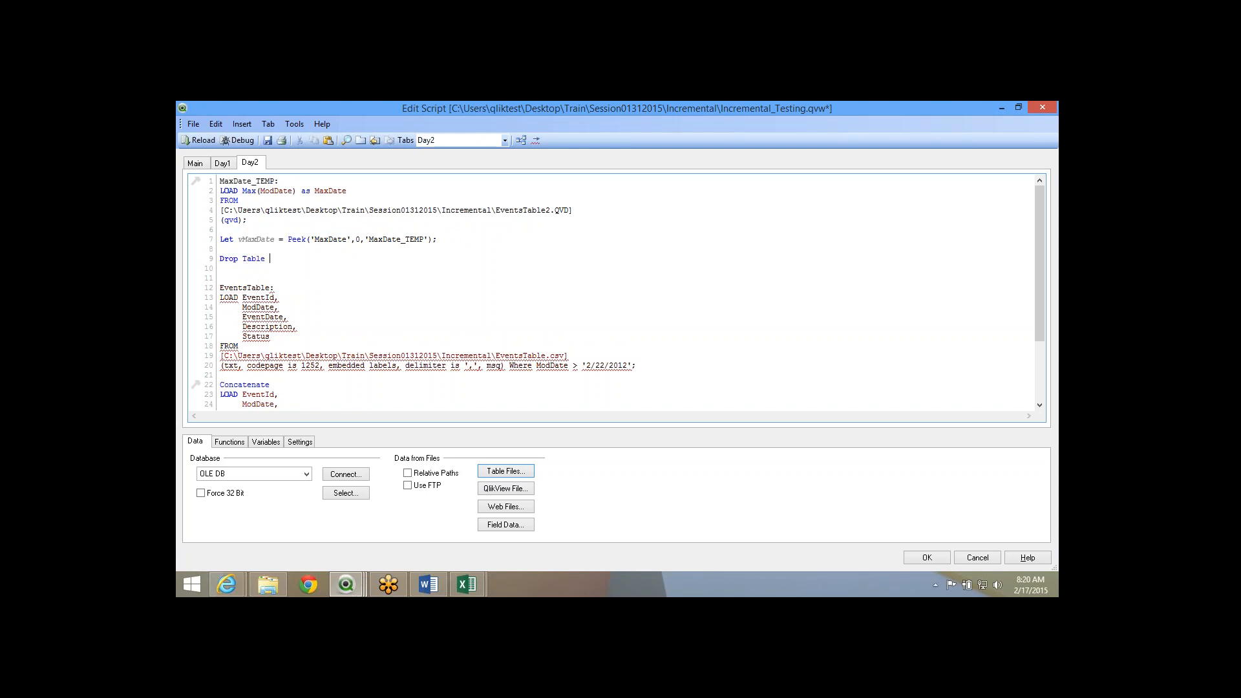
{"action": "key", "text": "ctrl+v"}
{"action": "type", "text": ";"}
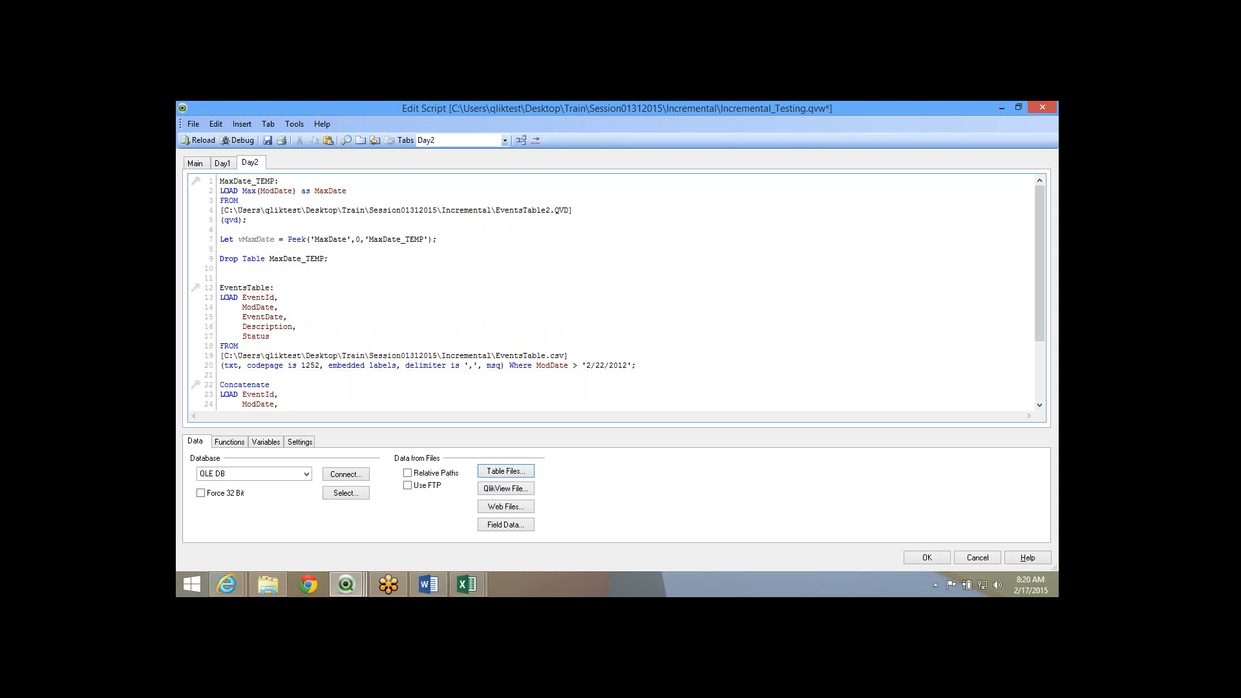
{"action": "left_click_drag", "start_coordinate": [248, 191], "coordinate": [293, 192]}
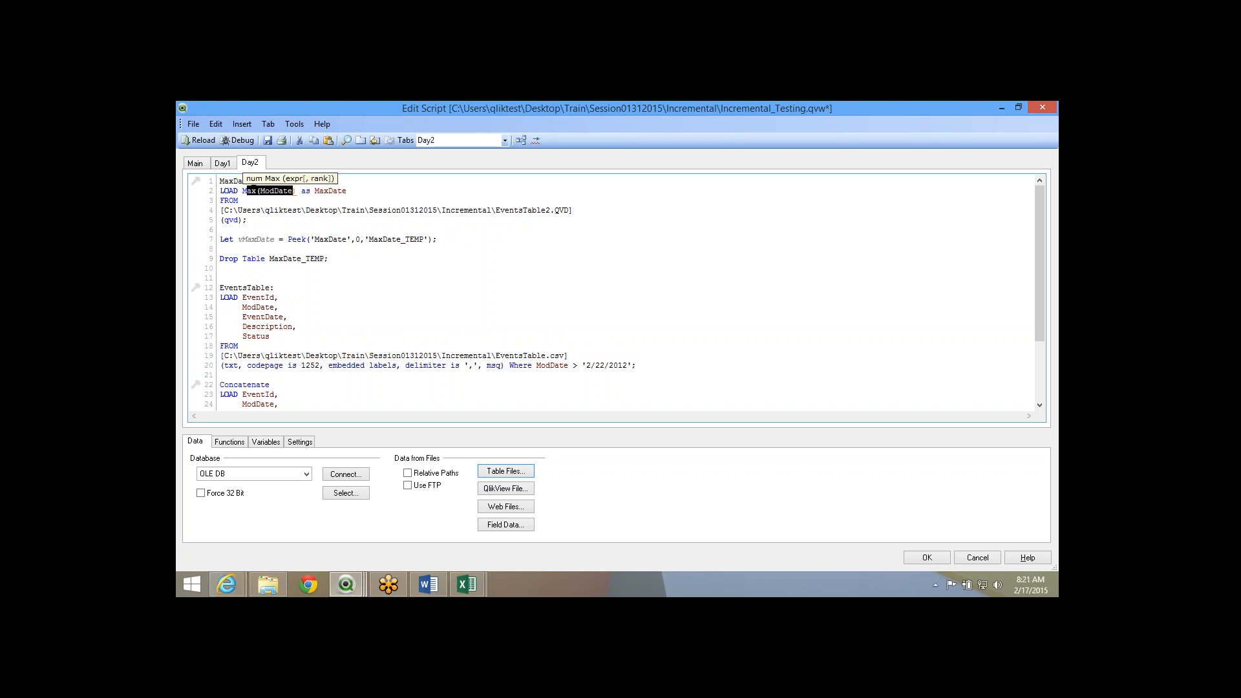
{"action": "left_click", "coordinate": [248, 220]}
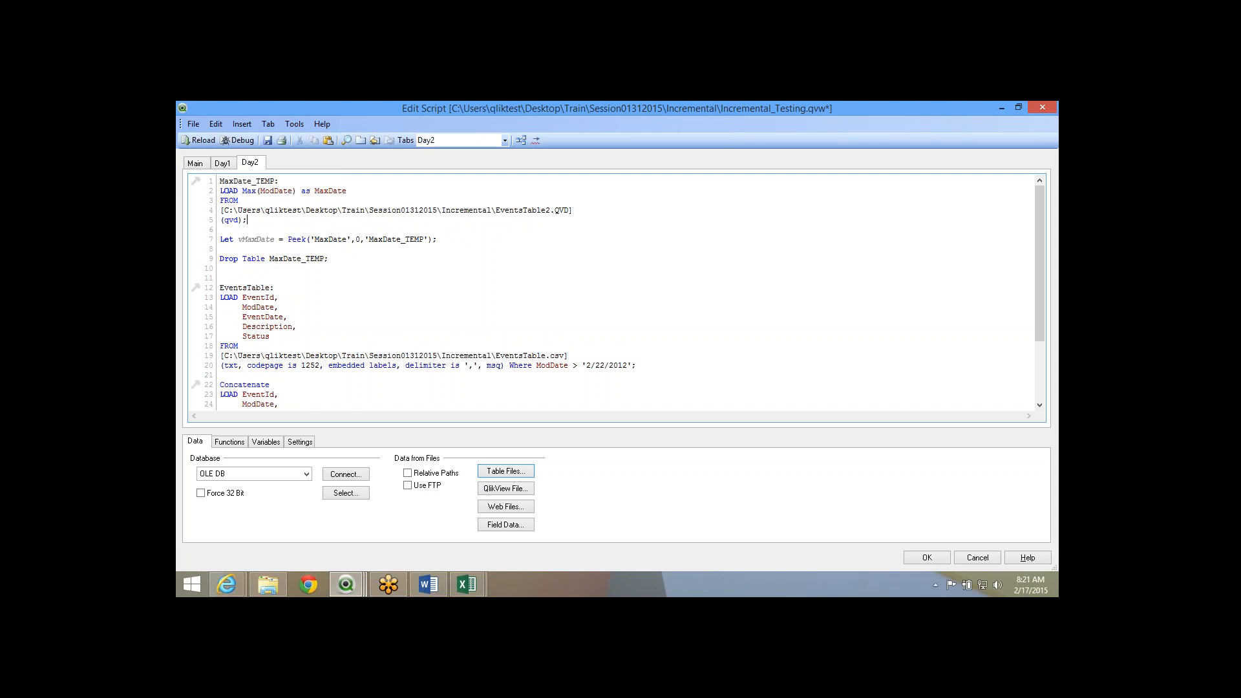
{"action": "left_click_drag", "start_coordinate": [268, 190], "coordinate": [274, 190]}
{"action": "double_click", "coordinate": [330, 190]}
{"action": "left_click_drag", "start_coordinate": [243, 191], "coordinate": [301, 190]}
{"action": "double_click", "coordinate": [330, 191]}
{"action": "left_click", "coordinate": [348, 190]}
Replace the hard-coded date '2/22/2012' in the EventsTable.csv load's Where clause with $(vMaxDate).
{"action": "double_click", "coordinate": [256, 239]}
{"action": "key", "text": "ctrl+c"}
{"action": "left_click_drag", "start_coordinate": [582, 366], "coordinate": [631, 365]}
{"action": "type", "text": "$("}
{"action": "key", "text": "ctrl+v"}
{"action": "type", "text": ")"}
{"action": "scroll", "coordinate": [617, 292], "scroll_direction": "down", "scroll_amount": 3}
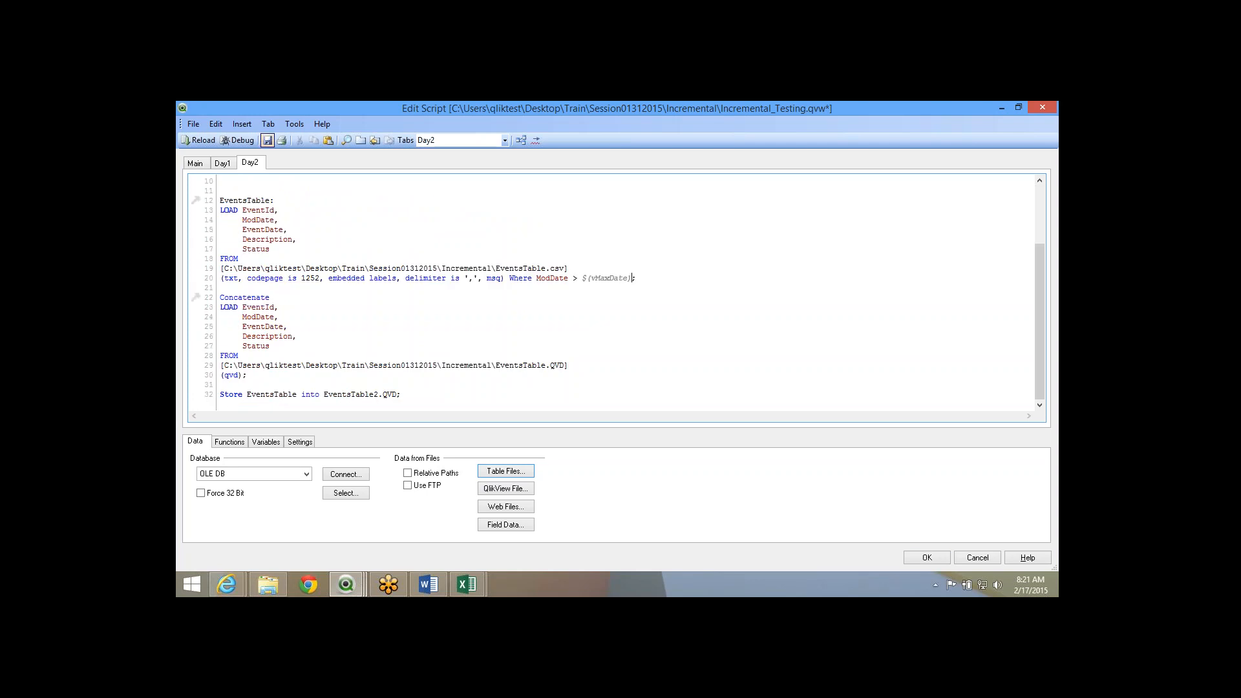
Save the document, reload the script and review the number of lines fetched for each table.
{"action": "left_click", "coordinate": [267, 141]}
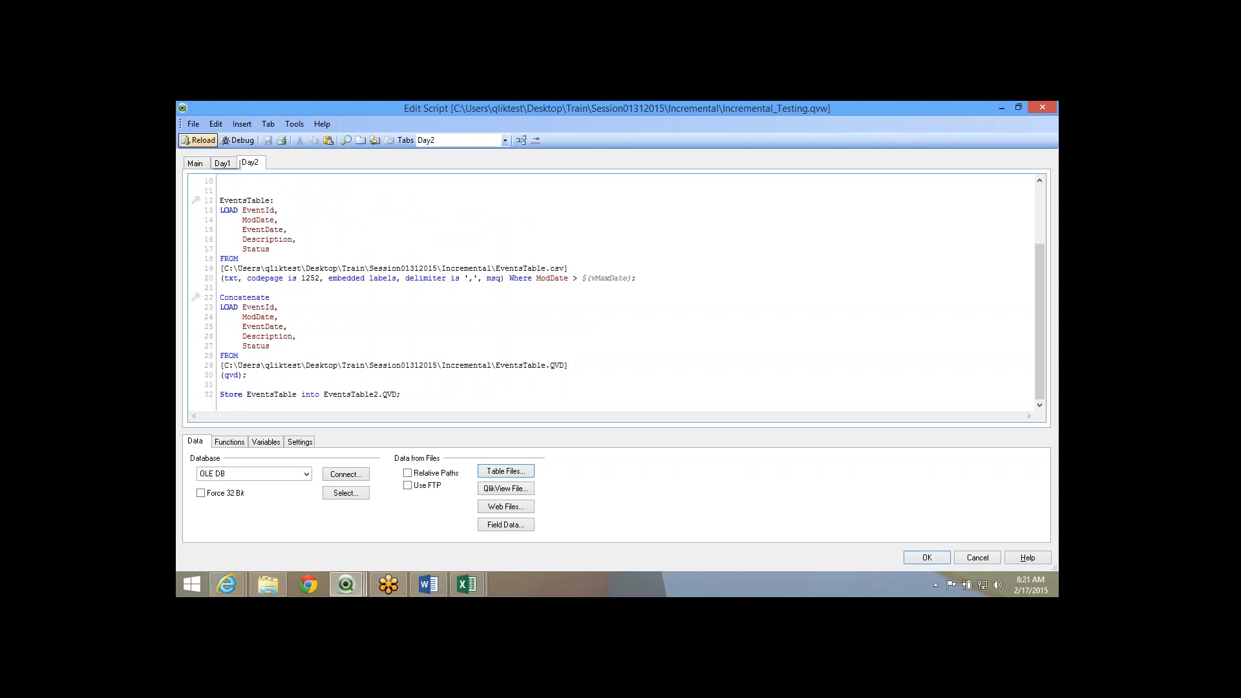
{"action": "left_click", "coordinate": [200, 140]}
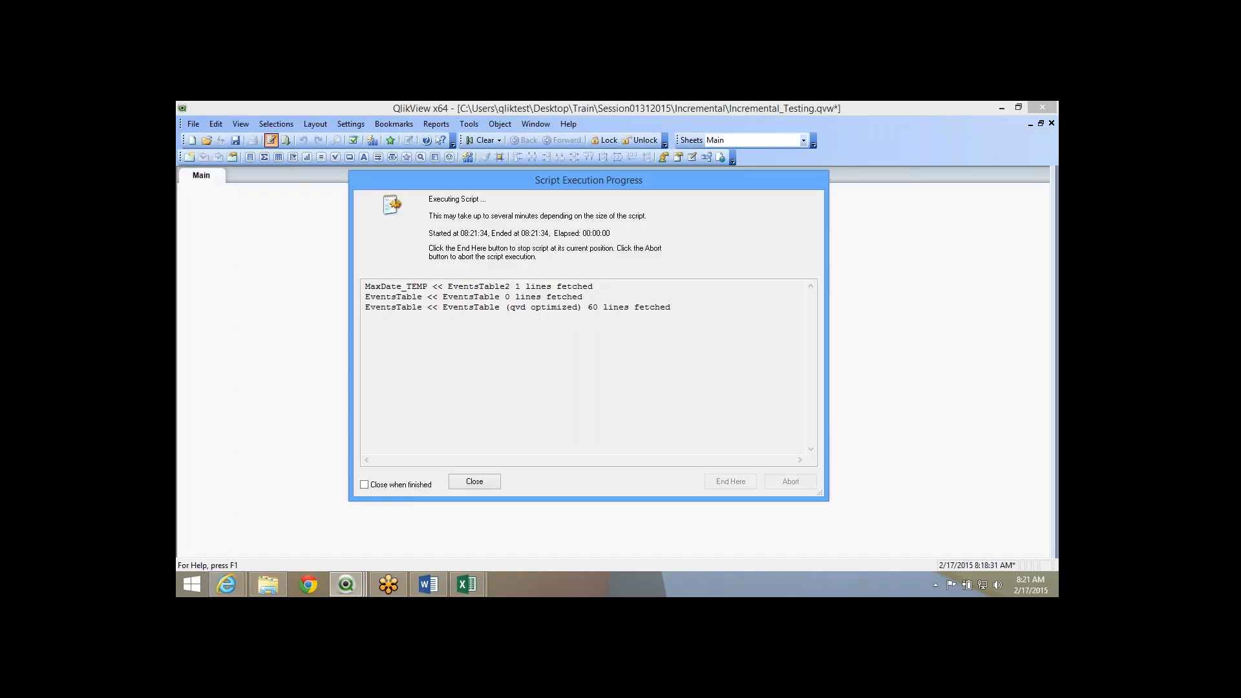
{"action": "left_click_drag", "start_coordinate": [514, 286], "coordinate": [520, 286]}
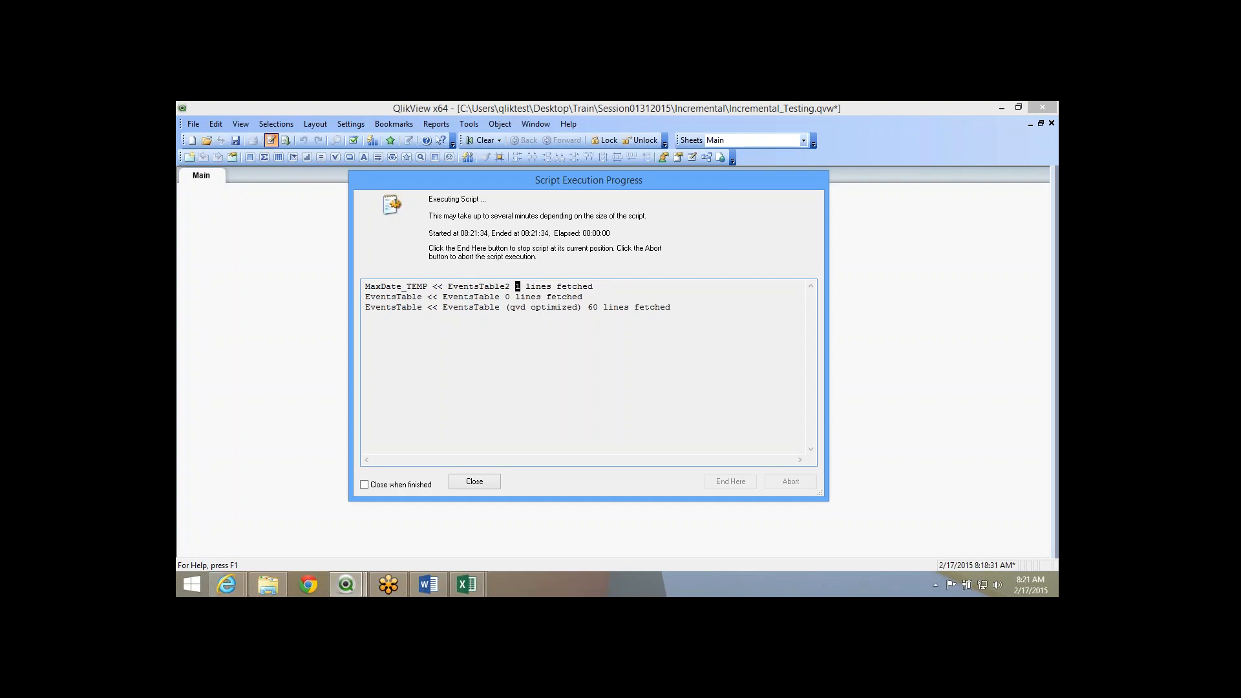
{"action": "left_click", "coordinate": [510, 297]}
{"action": "double_click", "coordinate": [507, 296]}
{"action": "left_click_drag", "start_coordinate": [598, 306], "coordinate": [593, 307]}
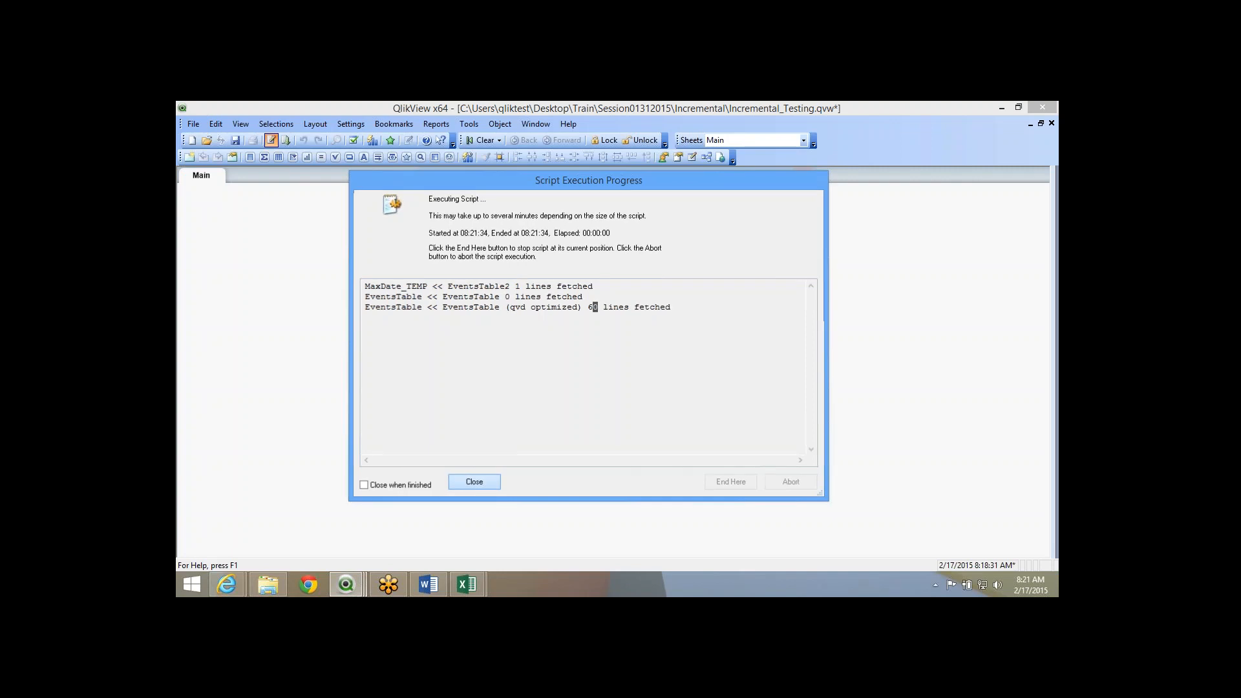
{"action": "key", "text": "Escape"}
{"action": "key", "text": "Escape"}
Reopen the script and change the concatenated load's source file to EventsTable2.QVD.
{"action": "key", "text": "ctrl+e"}
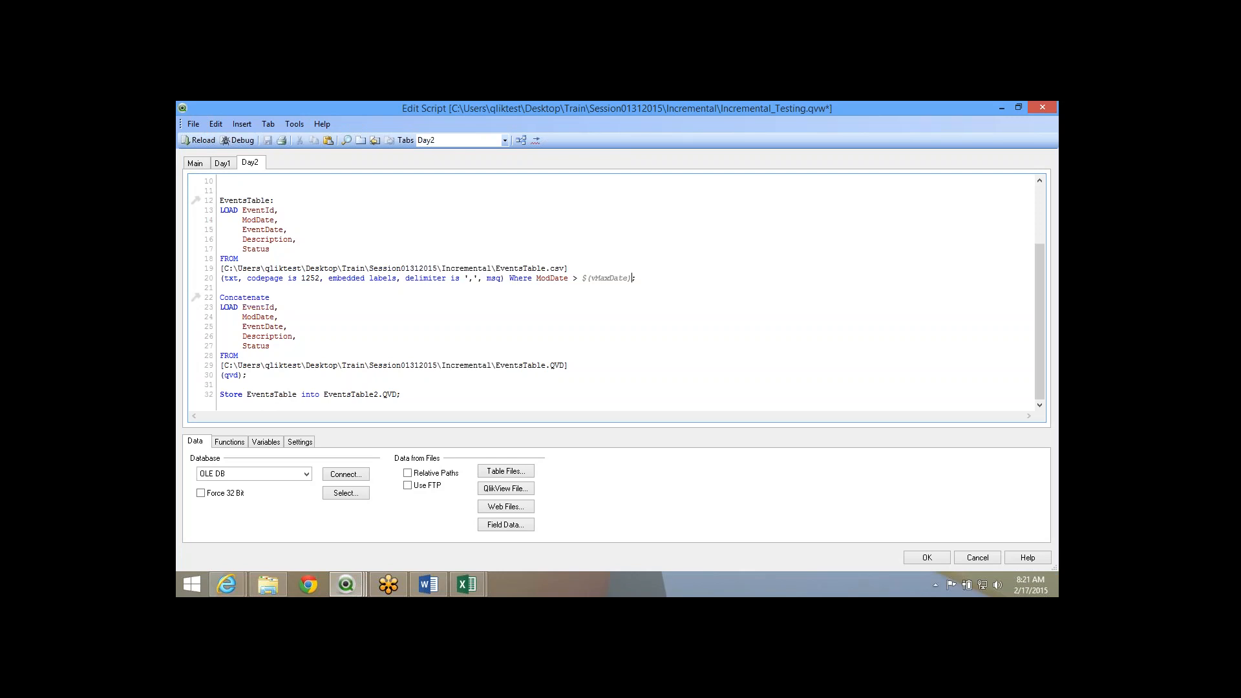
{"action": "type", "text": "2"}
{"action": "scroll", "coordinate": [613, 291], "scroll_direction": "up", "scroll_amount": 3}
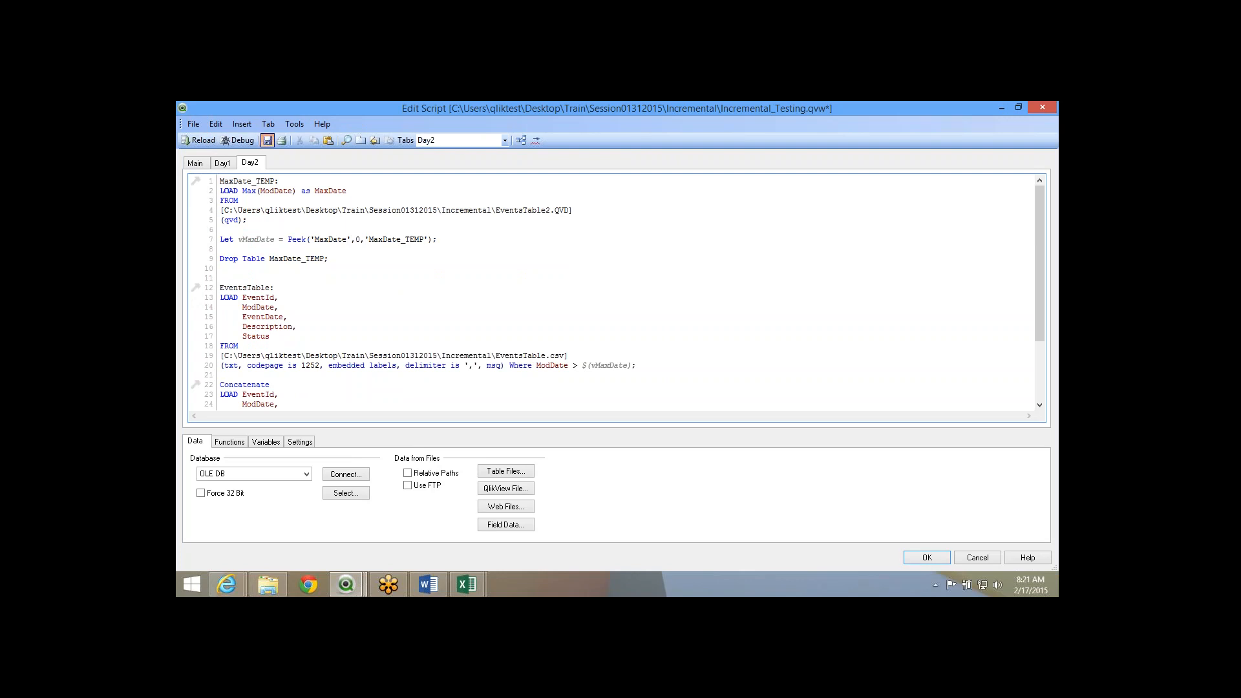
Save the document, reload the script and close the execution results and sheet properties after checking the EventsTable lines fetched.
{"action": "left_click", "coordinate": [267, 139]}
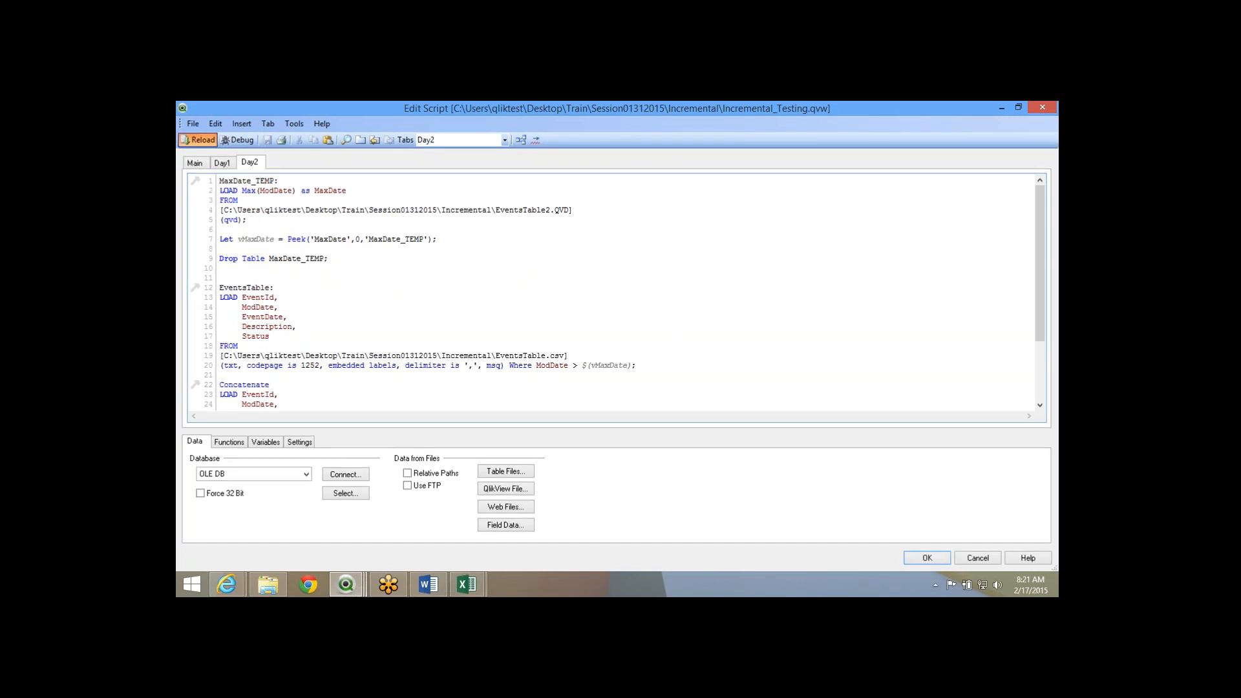
{"action": "left_click", "coordinate": [197, 139]}
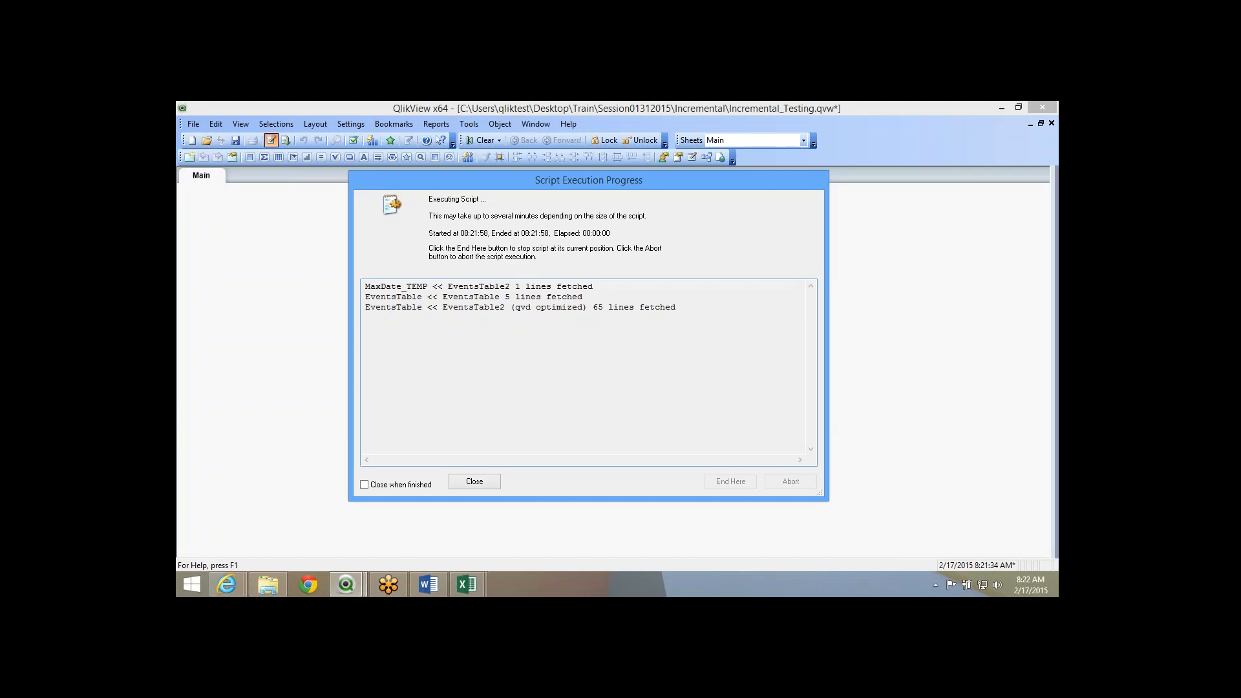
{"action": "double_click", "coordinate": [506, 297]}
{"action": "left_click", "coordinate": [474, 482]}
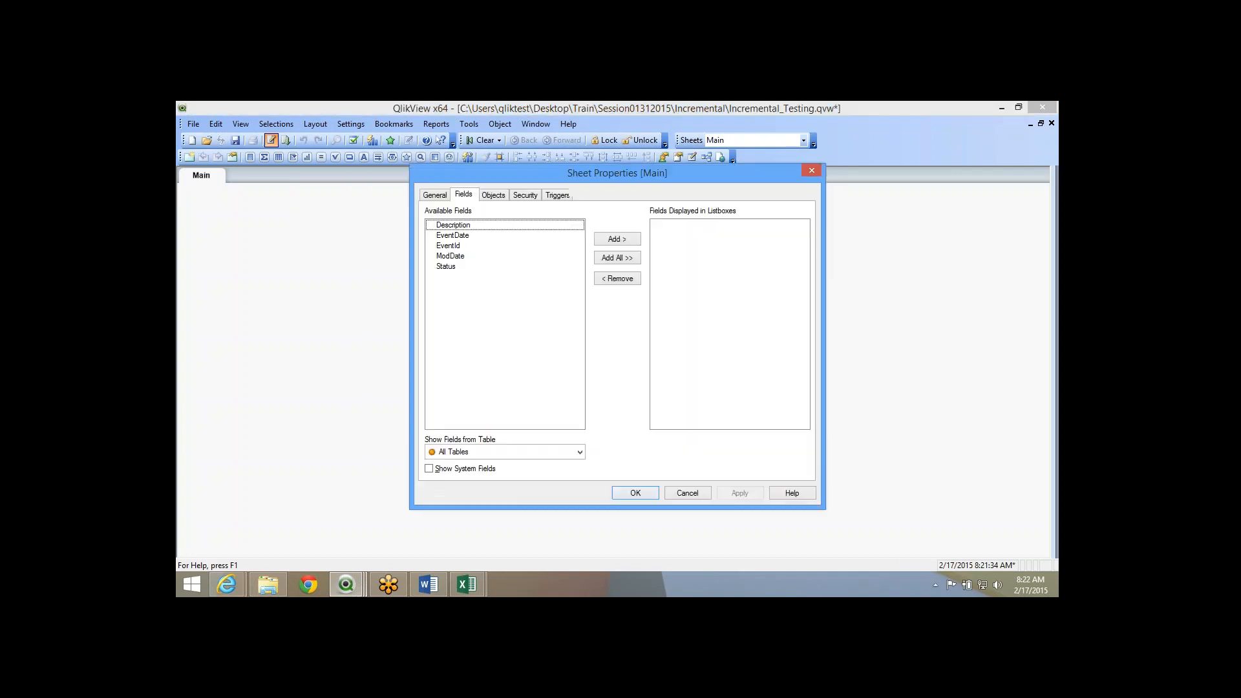
{"action": "left_click", "coordinate": [635, 493]}
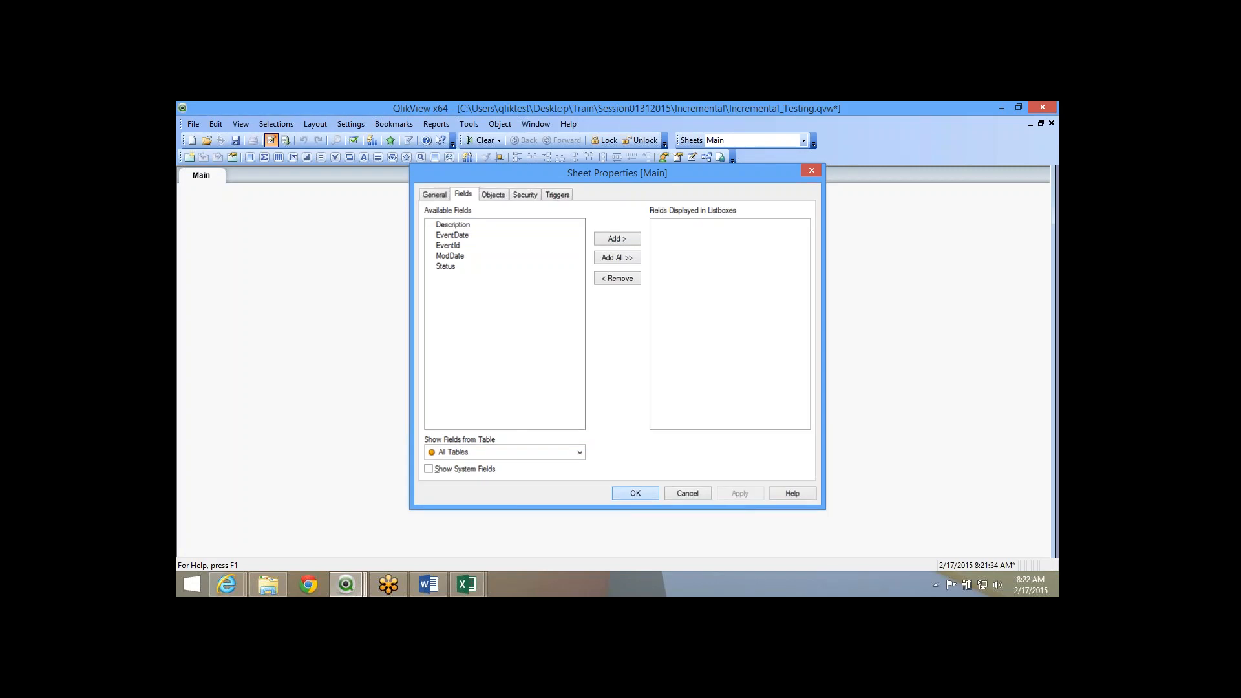
Review the Day2 script from the MaxDate_TEMP load to the Store statement, reload it and check the lines fetched for each table.
{"action": "left_click", "coordinate": [271, 140]}
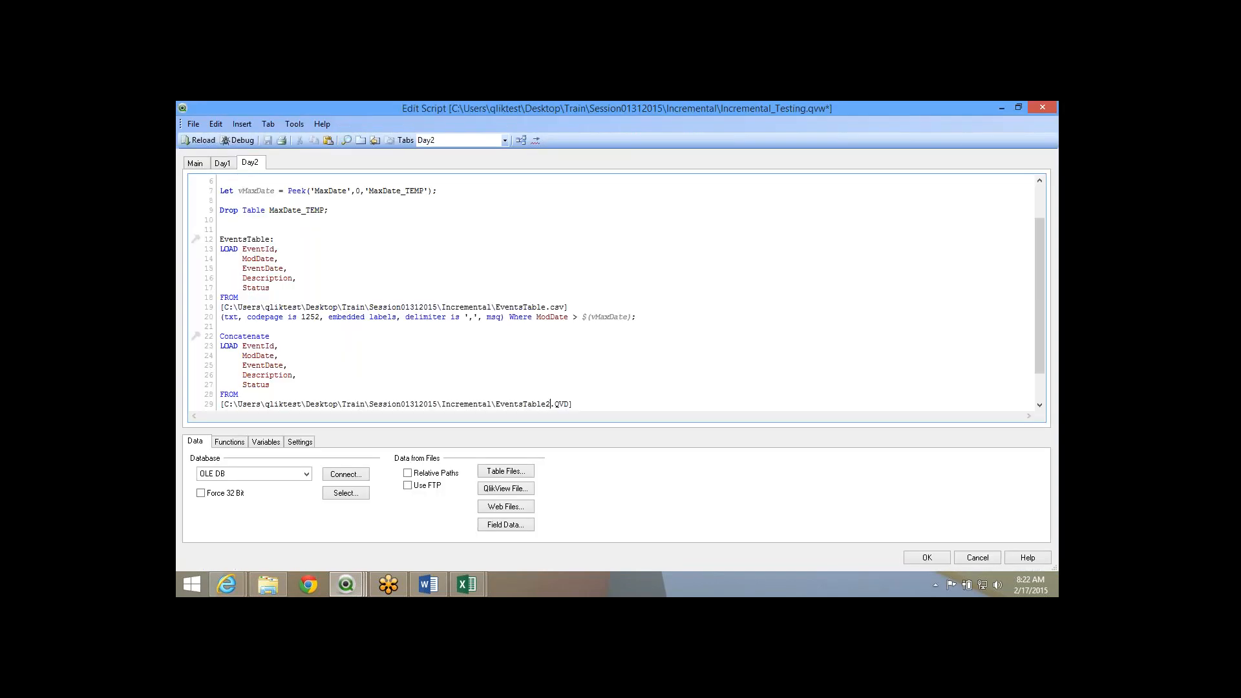
{"action": "scroll", "coordinate": [617, 298], "scroll_direction": "down", "scroll_amount": 1}
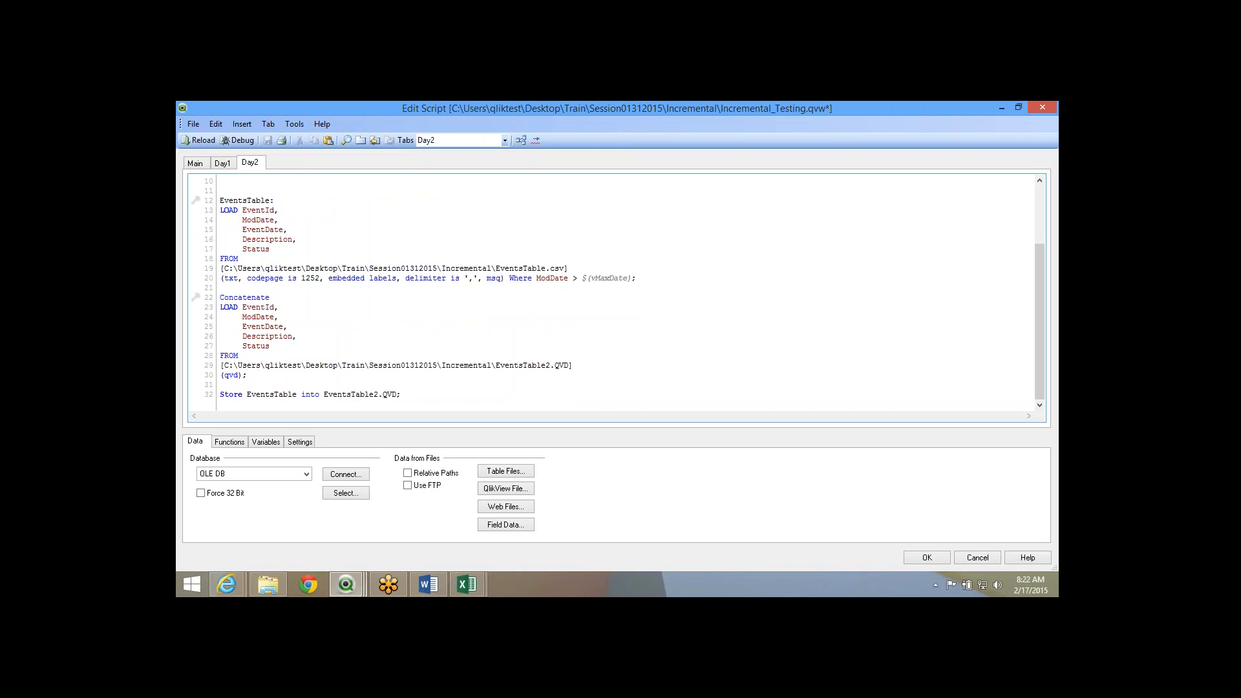
{"action": "scroll", "coordinate": [617, 290], "scroll_direction": "up", "scroll_amount": 3}
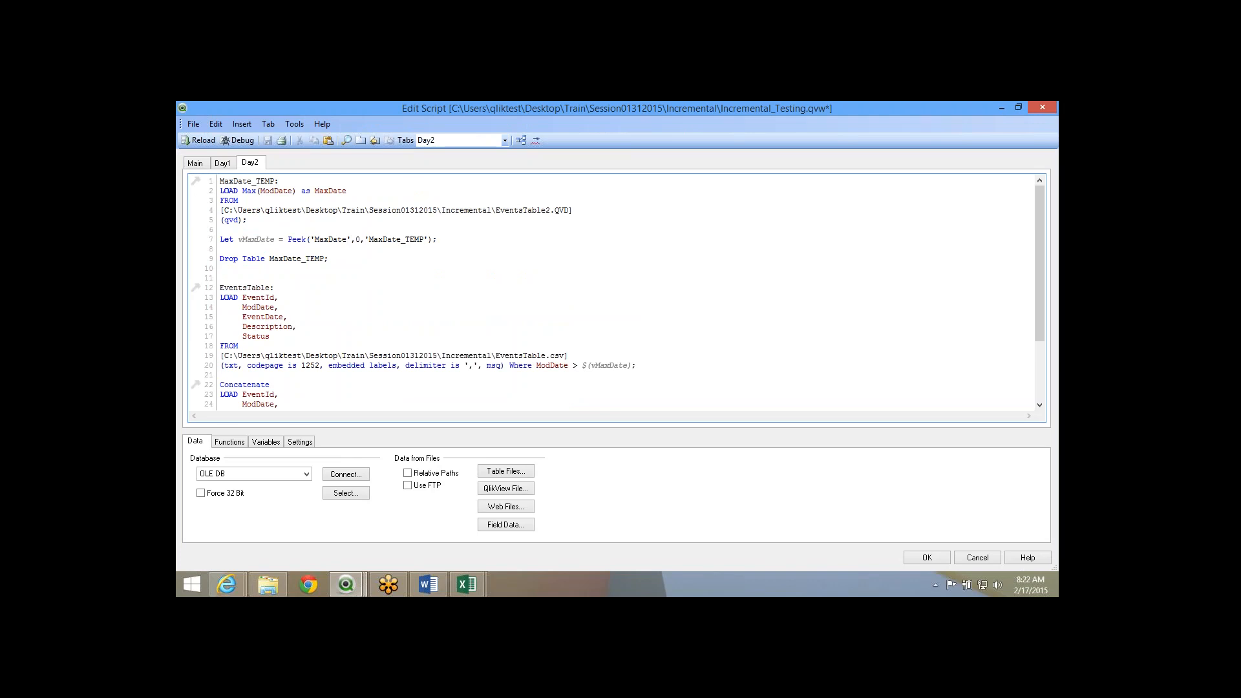
{"action": "left_click", "coordinate": [198, 140]}
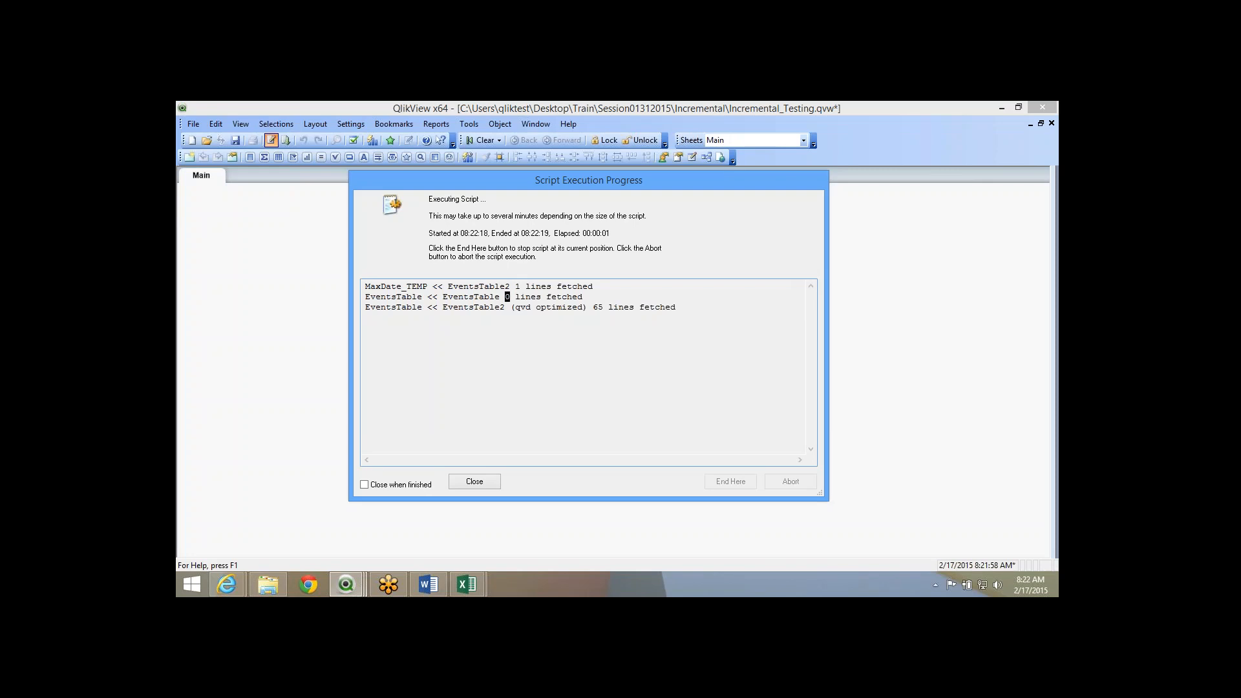
{"action": "left_click_drag", "start_coordinate": [599, 307], "coordinate": [582, 307]}
{"action": "left_click_drag", "start_coordinate": [448, 307], "coordinate": [526, 286]}
{"action": "key", "text": "Tab"}
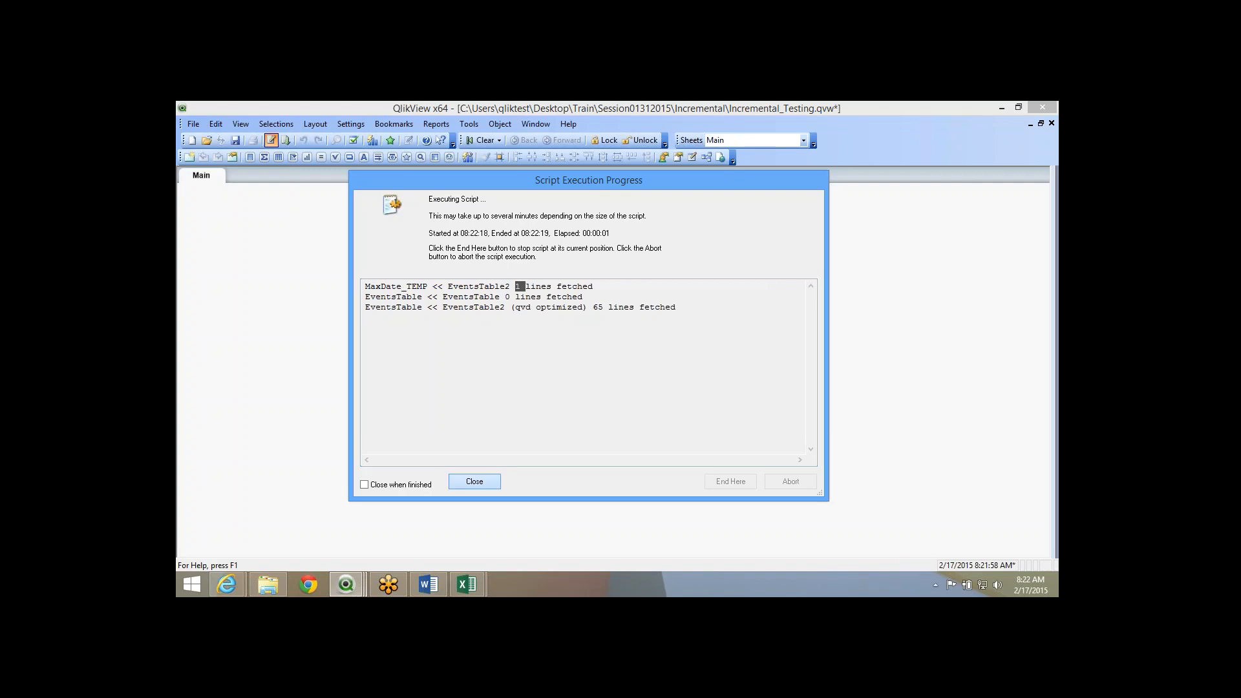
{"action": "key", "text": "Return"}
Switch to the EventsTable file in Excel and extend the EventId series to 70 and the ModDate series to 3/2/2012 through row 71.
{"action": "mouse_move", "coordinate": [466, 584]}
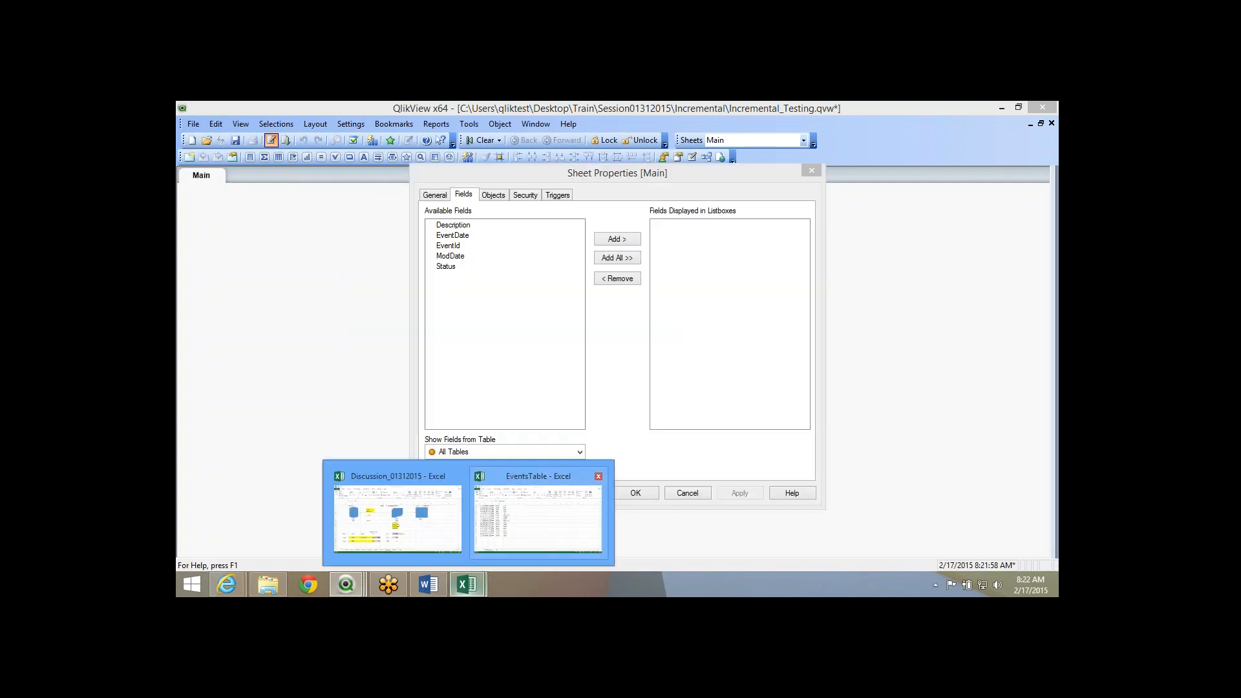
{"action": "left_click", "coordinate": [538, 517]}
{"action": "scroll", "coordinate": [538, 452], "scroll_direction": "down", "scroll_amount": 2}
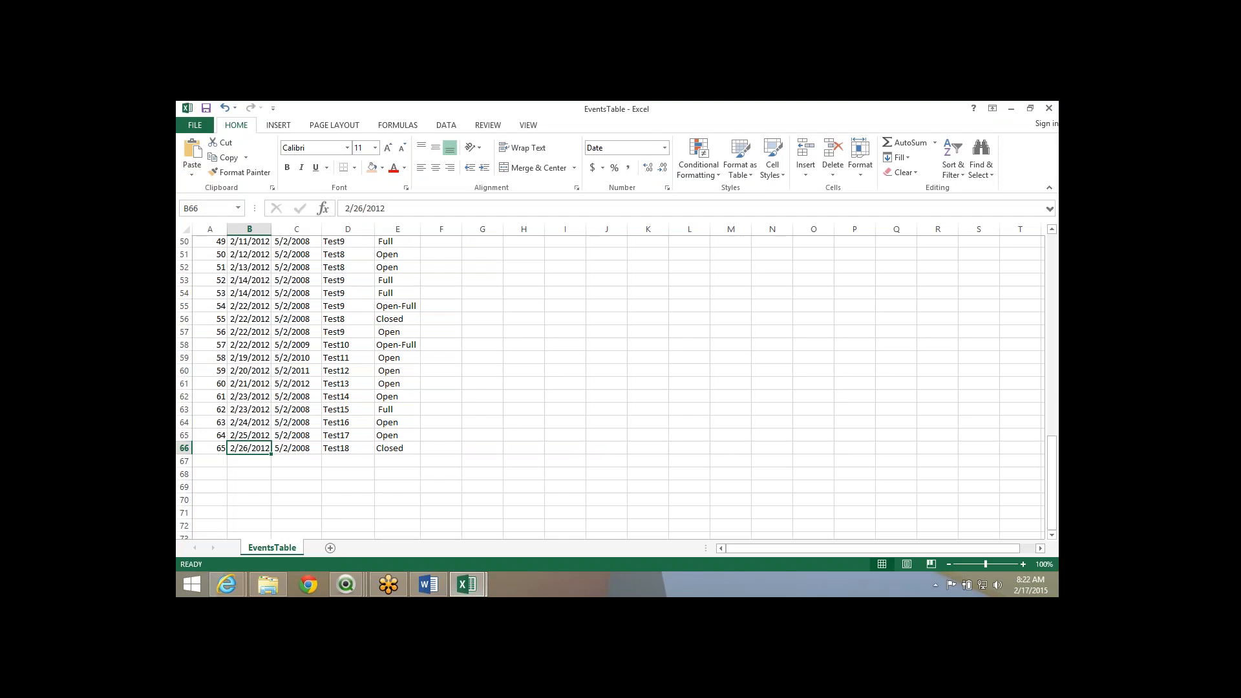
{"action": "left_click_drag", "start_coordinate": [210, 345], "coordinate": [210, 385]}
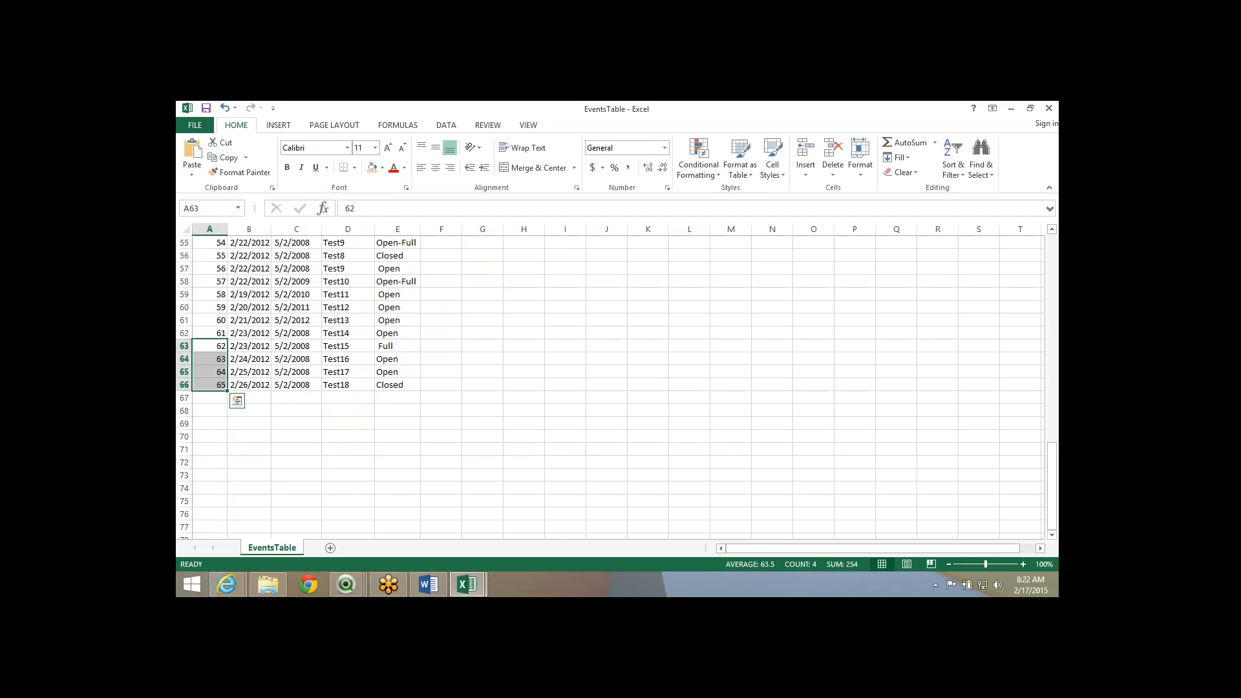
{"action": "left_click_drag", "start_coordinate": [227, 390], "coordinate": [227, 455]}
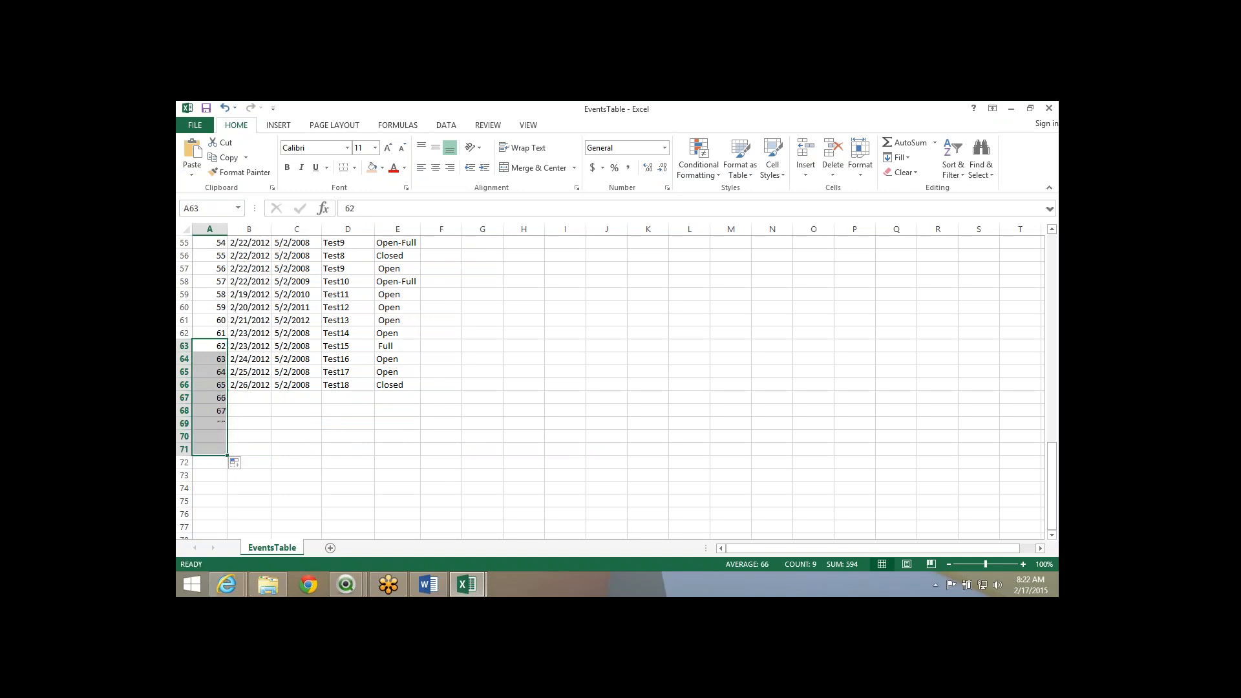
{"action": "left_click", "coordinate": [249, 397]}
{"action": "left_click_drag", "start_coordinate": [249, 372], "coordinate": [272, 451]}
Copy the EventDate values in C59:C62 to C67, fill them down to row 71, and extend the Description series to Test23.
{"action": "left_click", "coordinate": [296, 397]}
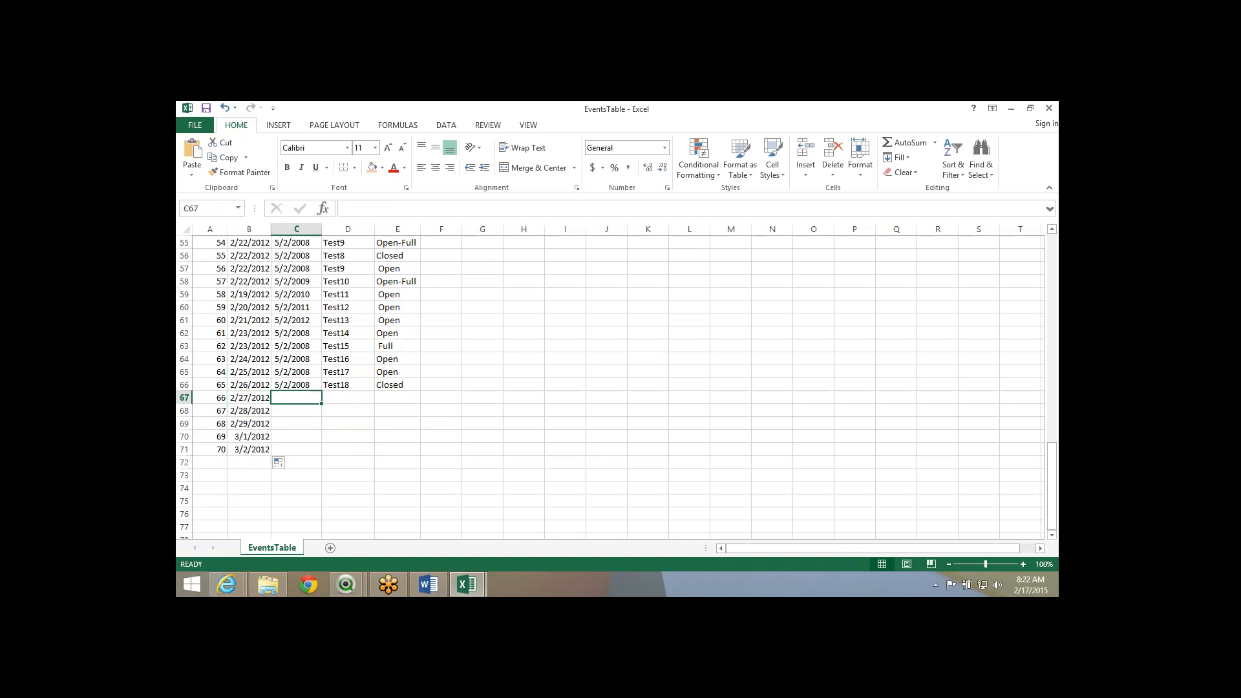
{"action": "left_click_drag", "start_coordinate": [296, 294], "coordinate": [296, 333]}
{"action": "key", "text": "ctrl+c"}
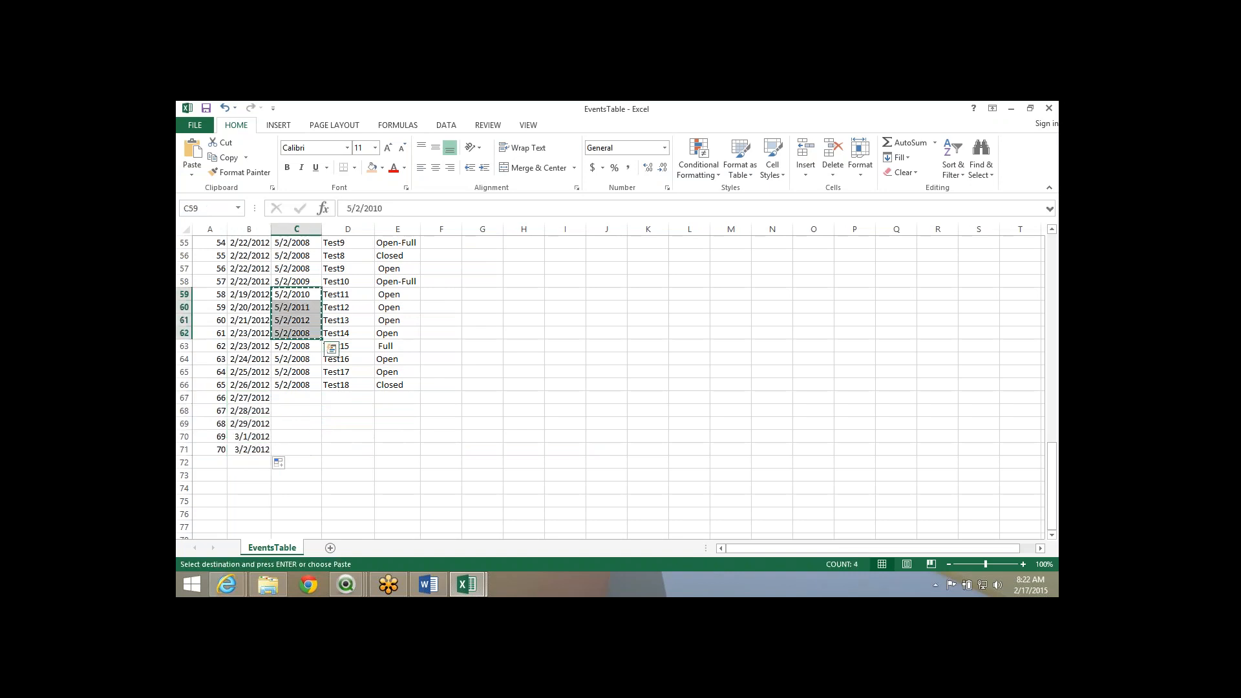
{"action": "left_click", "coordinate": [296, 397]}
{"action": "key", "text": "ctrl+v"}
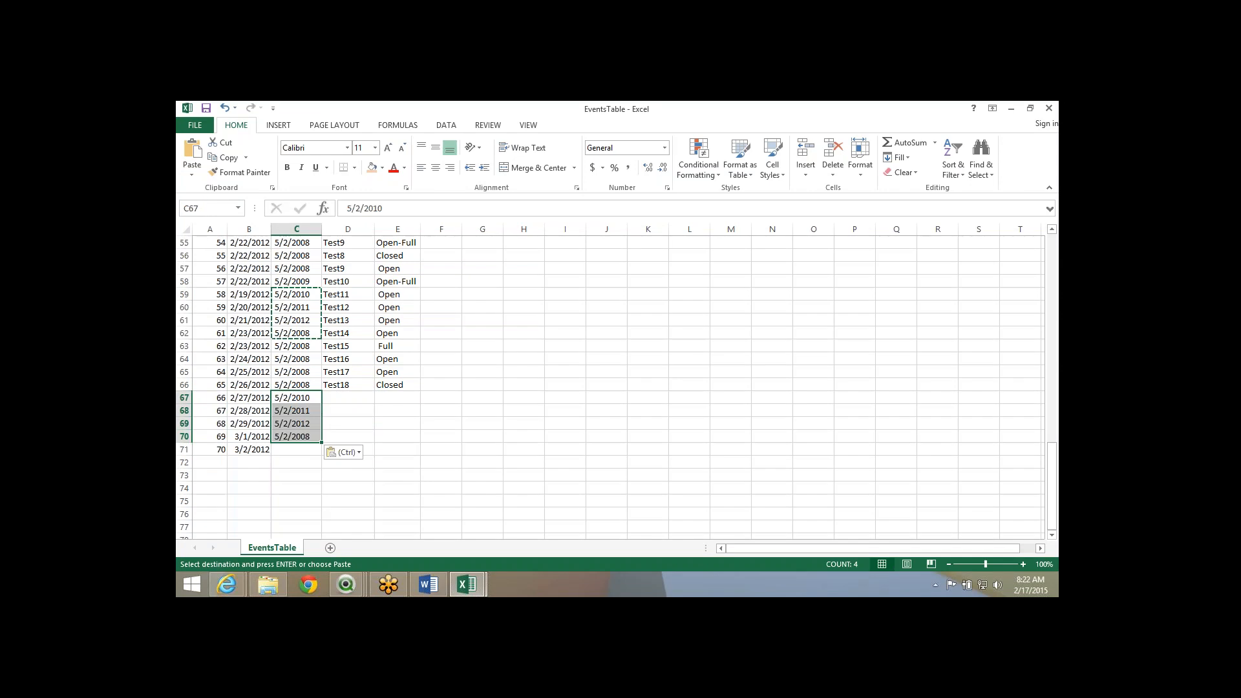
{"action": "left_click_drag", "start_coordinate": [321, 442], "coordinate": [322, 456]}
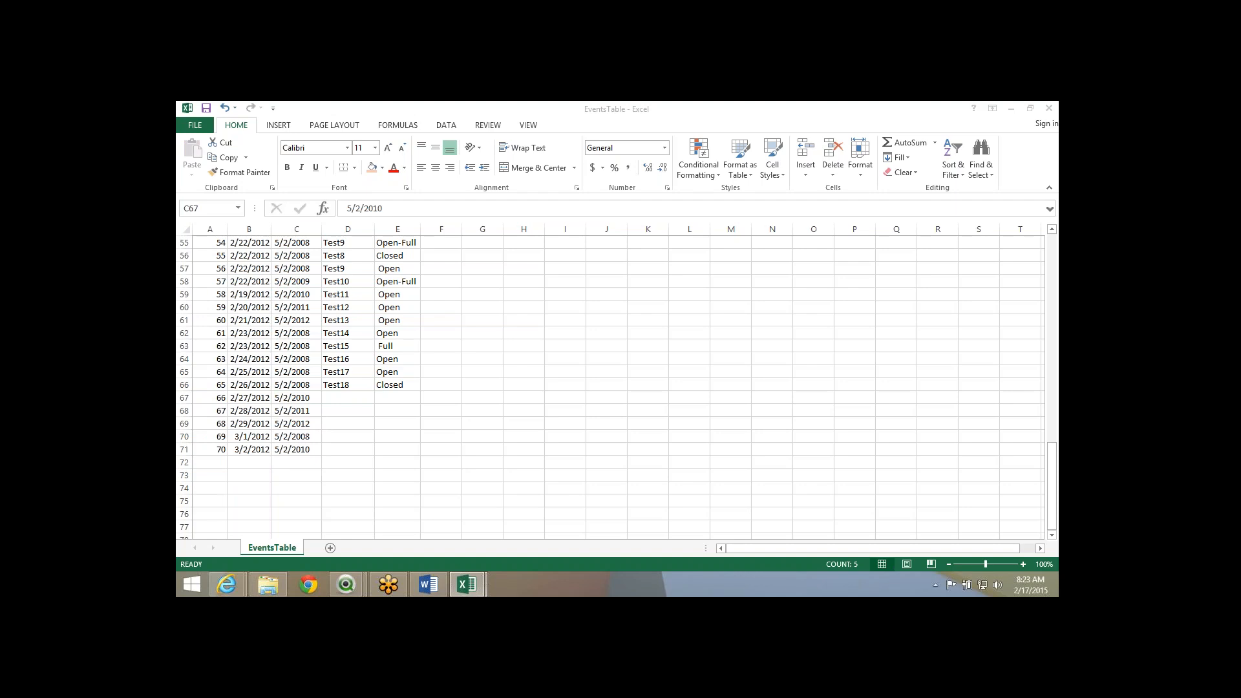
{"action": "left_click_drag", "start_coordinate": [348, 332], "coordinate": [375, 450]}
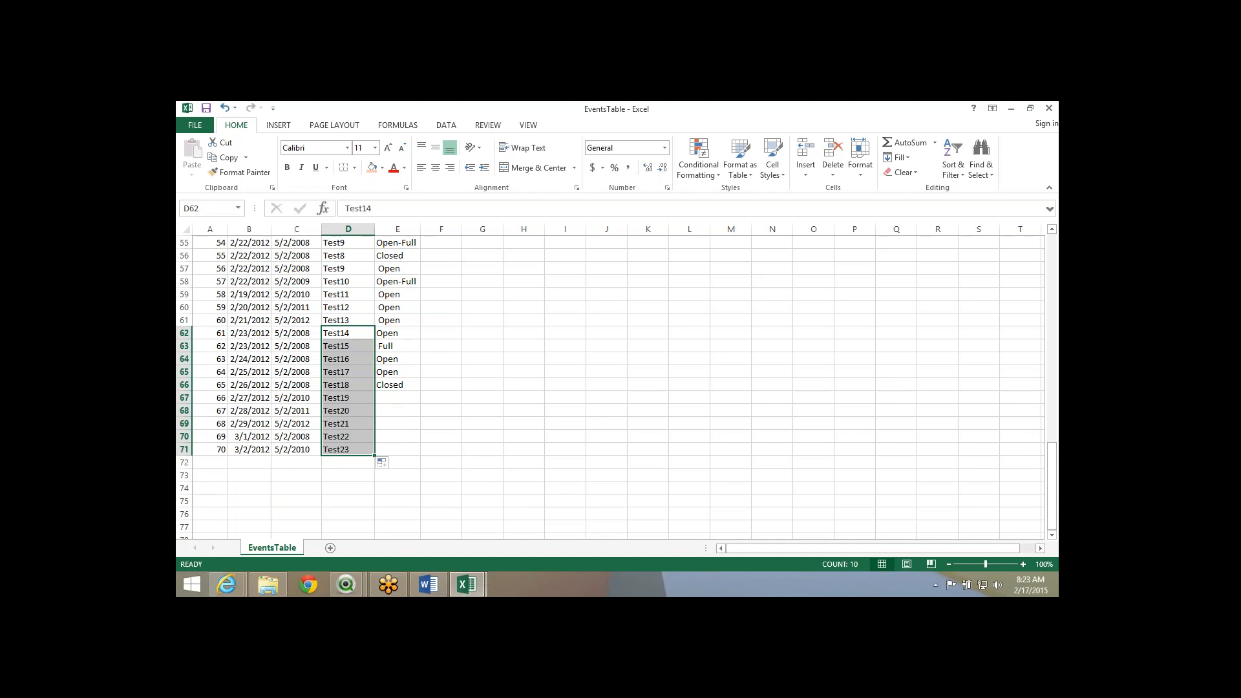
Copy the Status values in E58:E60 to E67 with Paste Special and fill them down to row 71.
{"action": "left_click_drag", "start_coordinate": [397, 281], "coordinate": [397, 307]}
{"action": "right_click", "coordinate": [396, 298]}
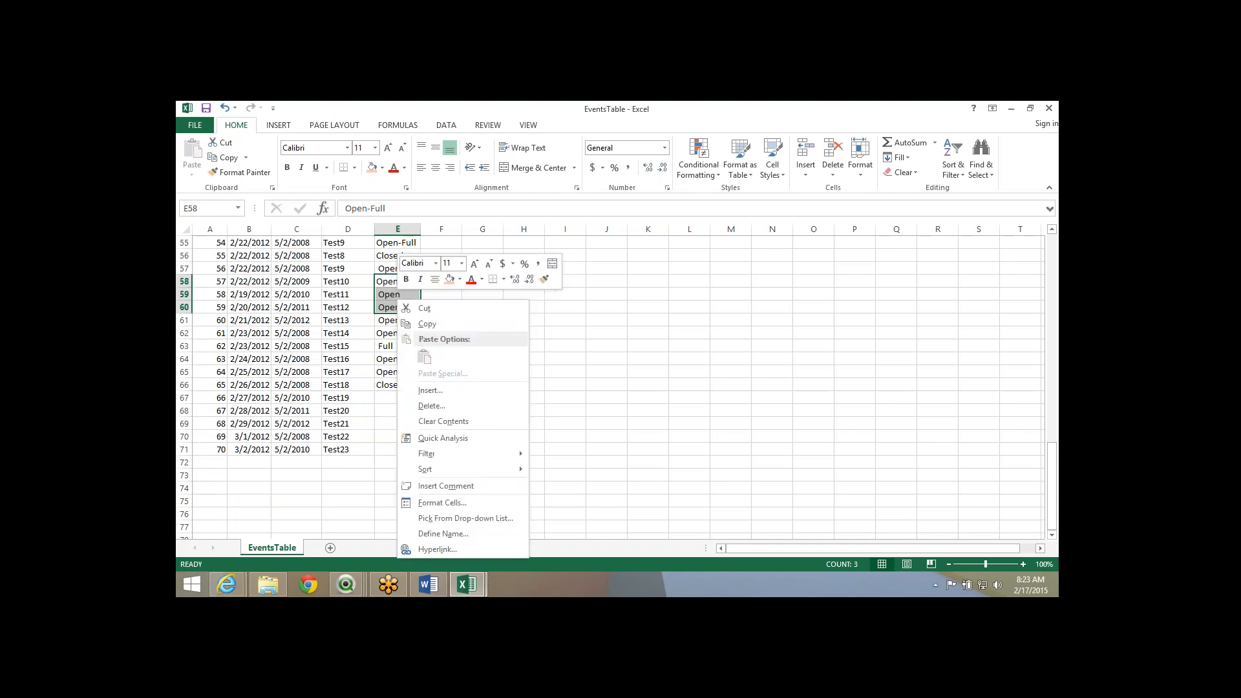
{"action": "left_click", "coordinate": [423, 321]}
{"action": "right_click", "coordinate": [396, 396]}
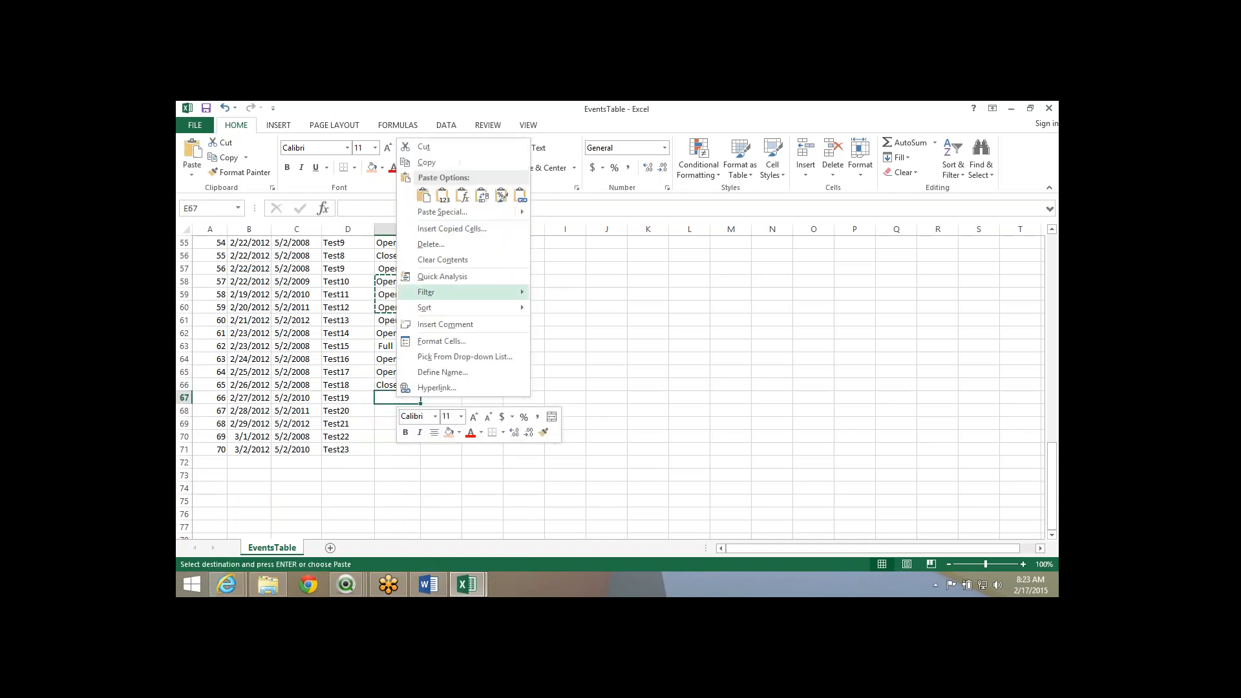
{"action": "left_click", "coordinate": [442, 212]}
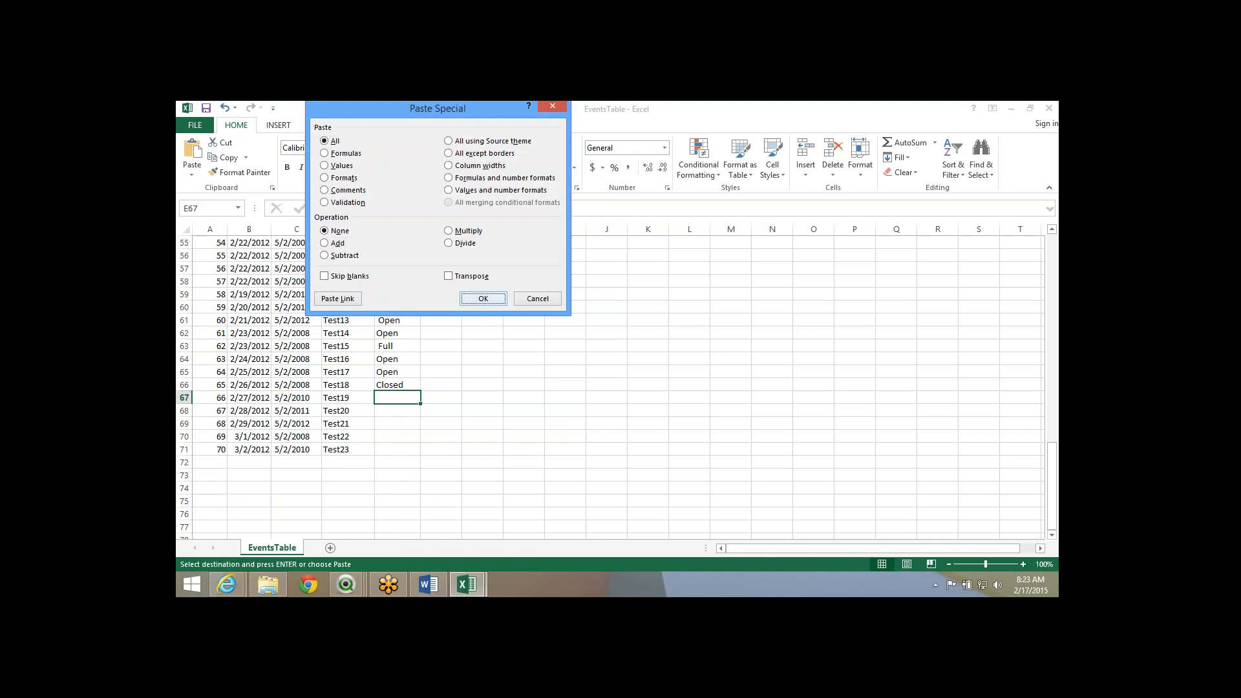
{"action": "key", "text": "Return"}
{"action": "left_click_drag", "start_coordinate": [420, 430], "coordinate": [419, 456]}
{"action": "left_click", "coordinate": [347, 424]}
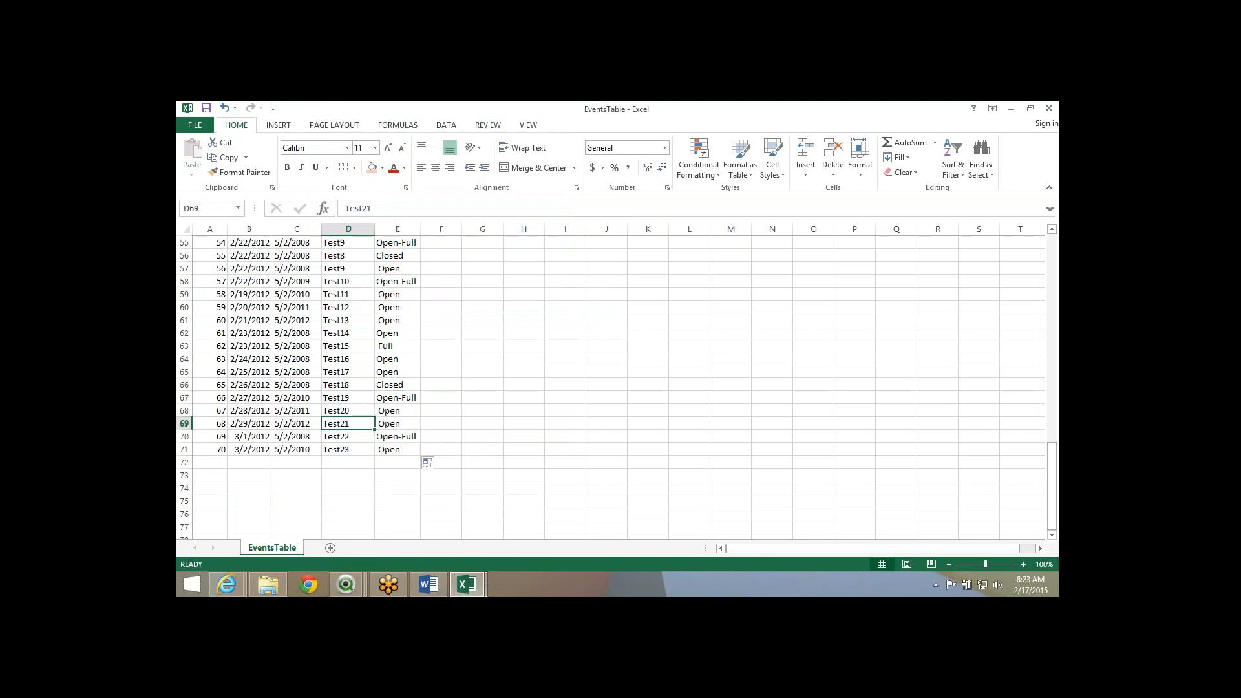
Select the new EventId cells from row 67 and save EventsTable, keeping the CSV (Comma delimited) format.
{"action": "left_click_drag", "start_coordinate": [209, 398], "coordinate": [210, 462]}
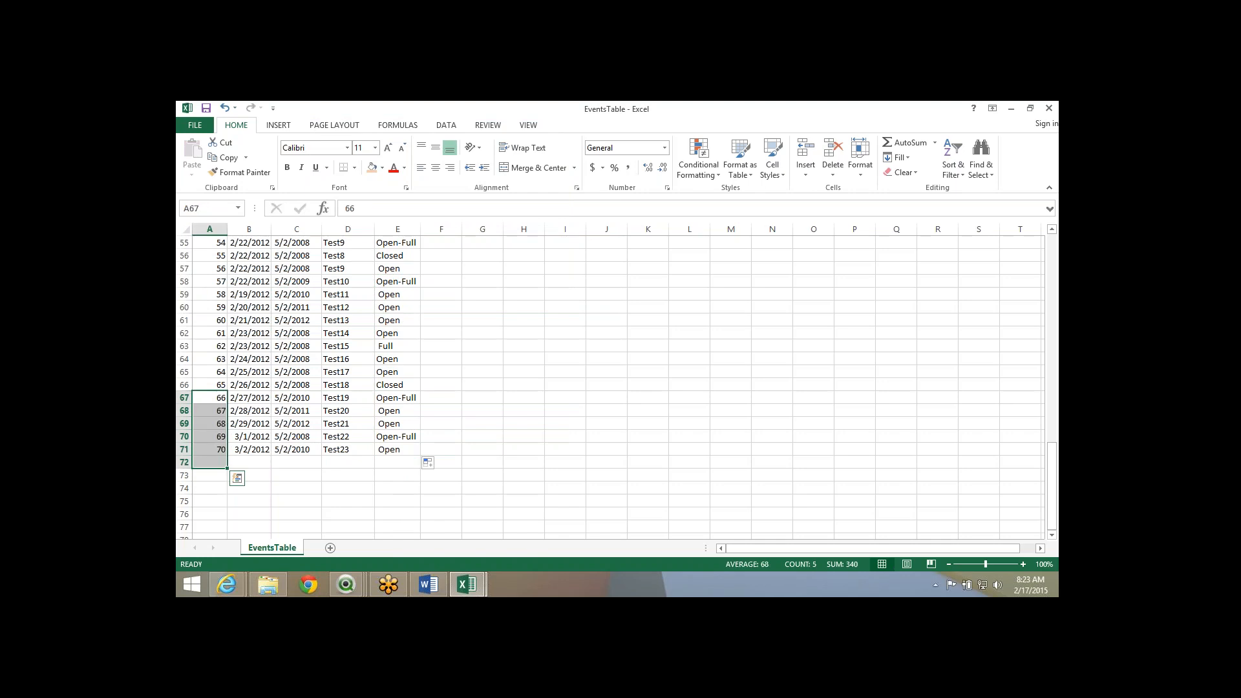
{"action": "key", "text": "ctrl+s"}
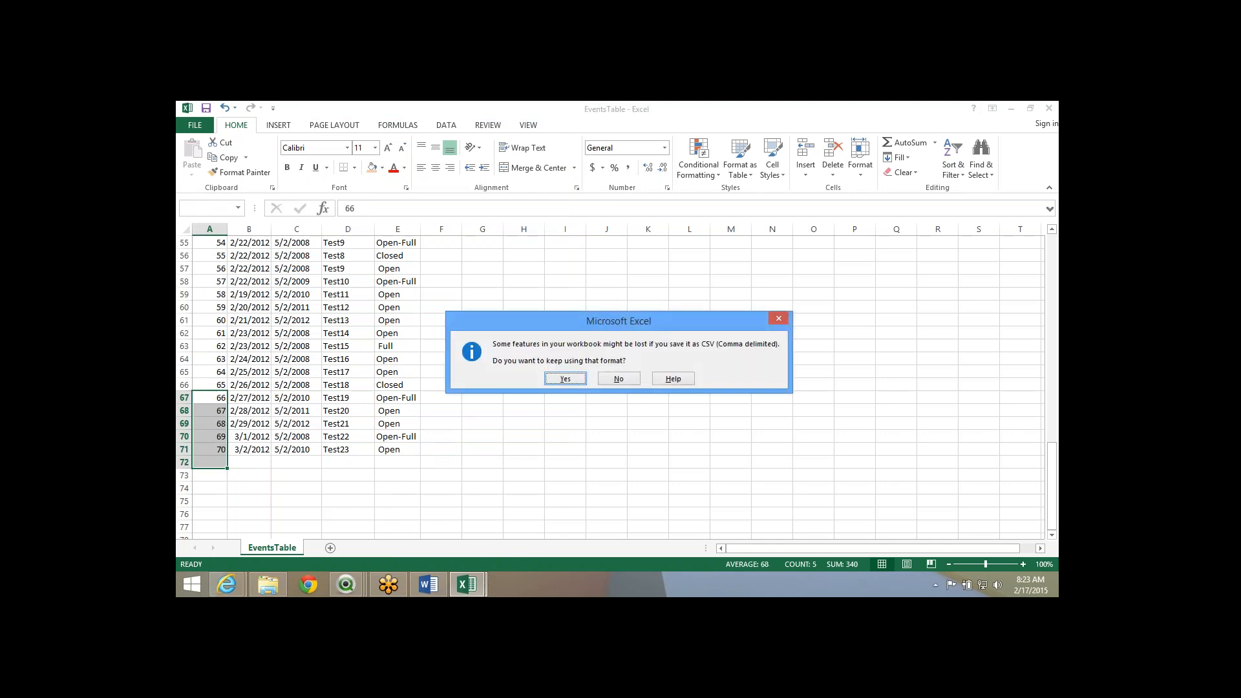
{"action": "key", "text": "Return"}
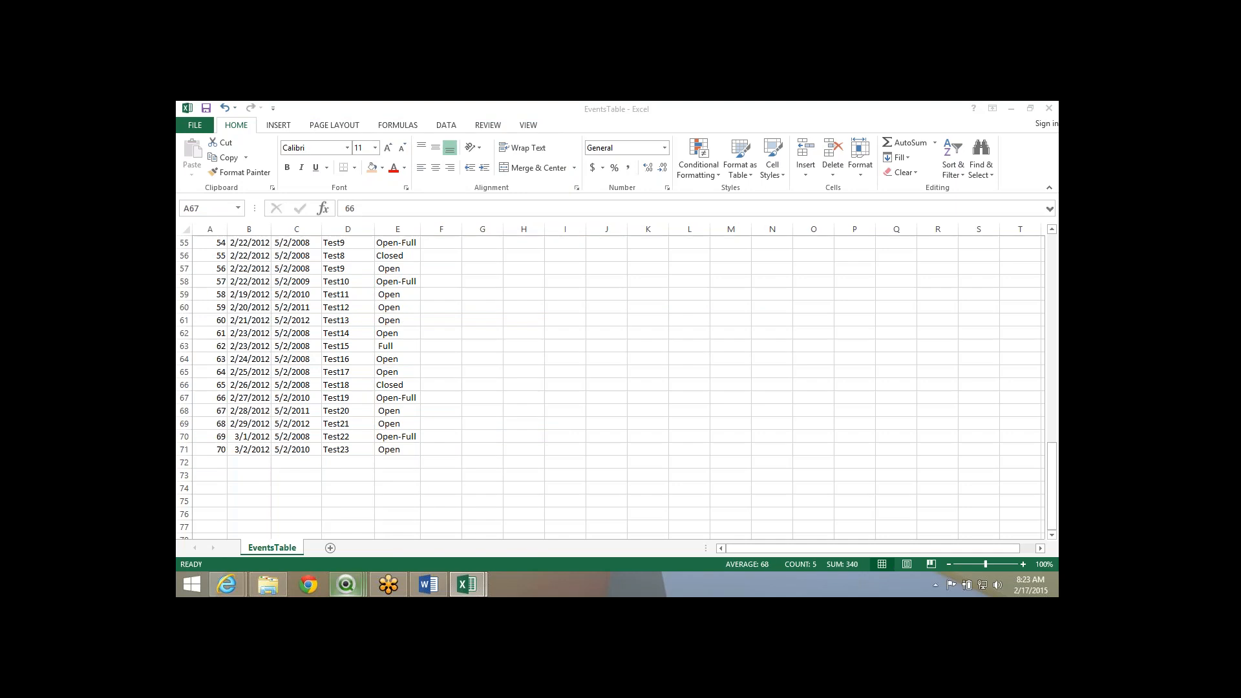
Switch to QlikView's Incremental_Testing document, cancel the sheet properties, reload and review the lines fetched from EventsTable and EventsTable2.
{"action": "left_click", "coordinate": [347, 584]}
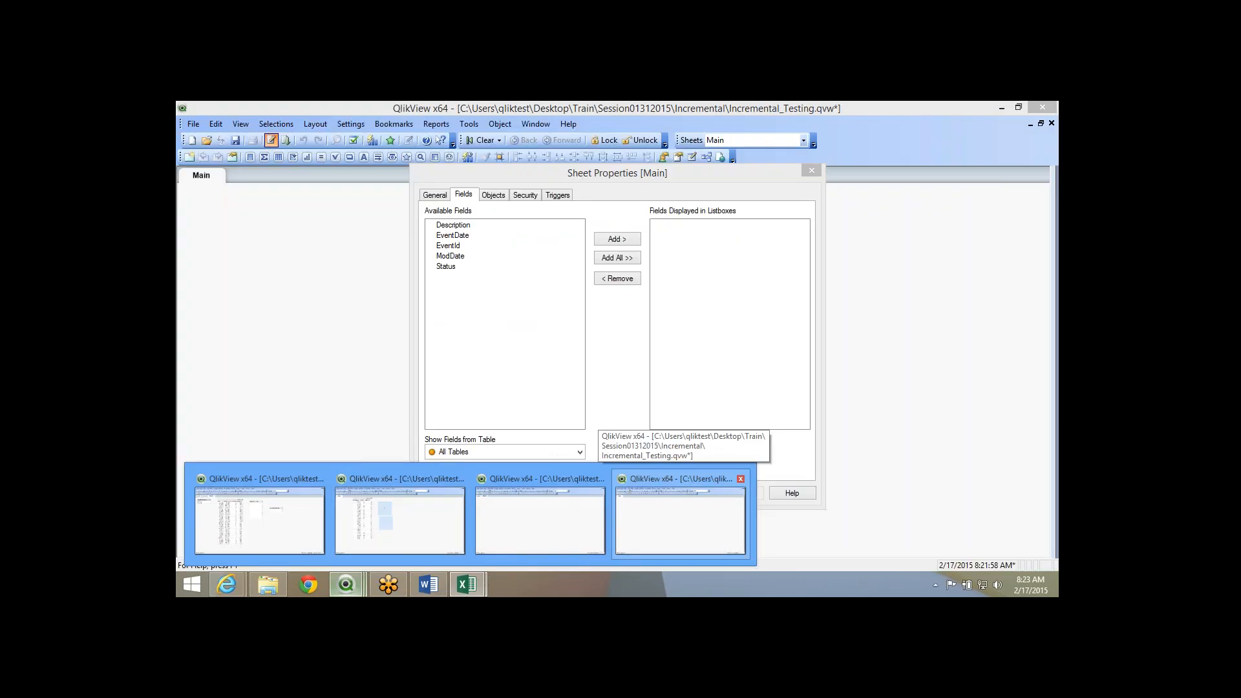
{"action": "left_click", "coordinate": [680, 520]}
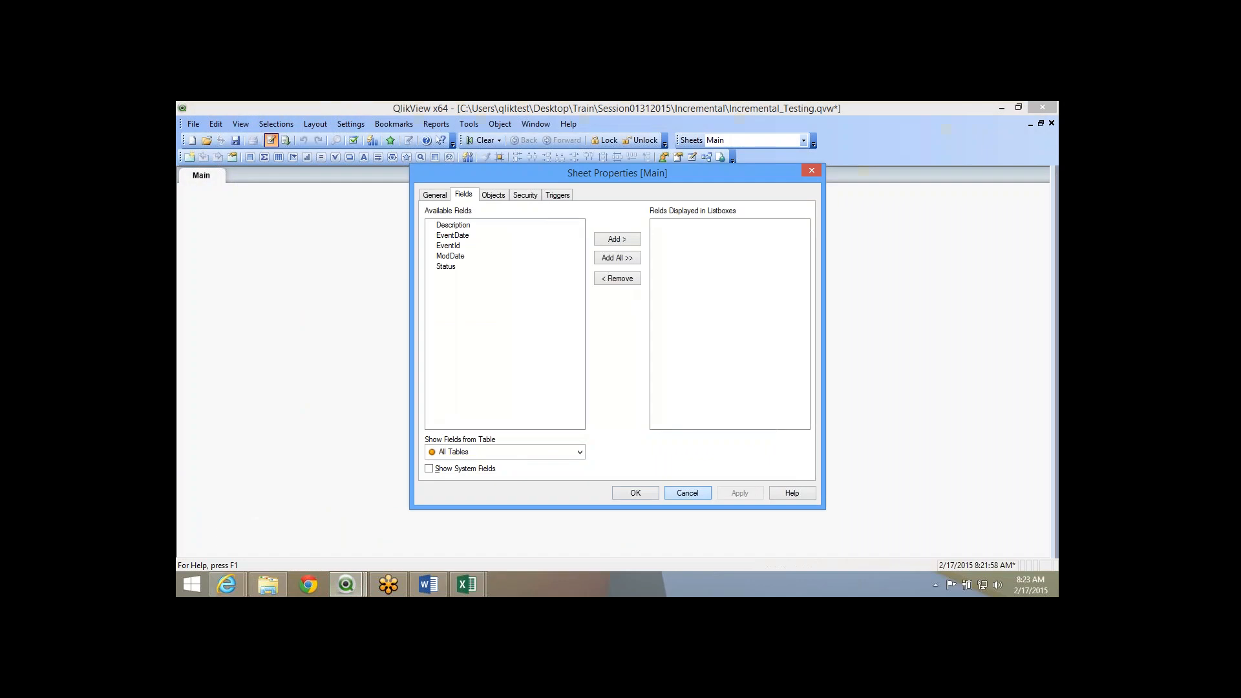
{"action": "left_click", "coordinate": [687, 493]}
{"action": "left_click", "coordinate": [285, 140]}
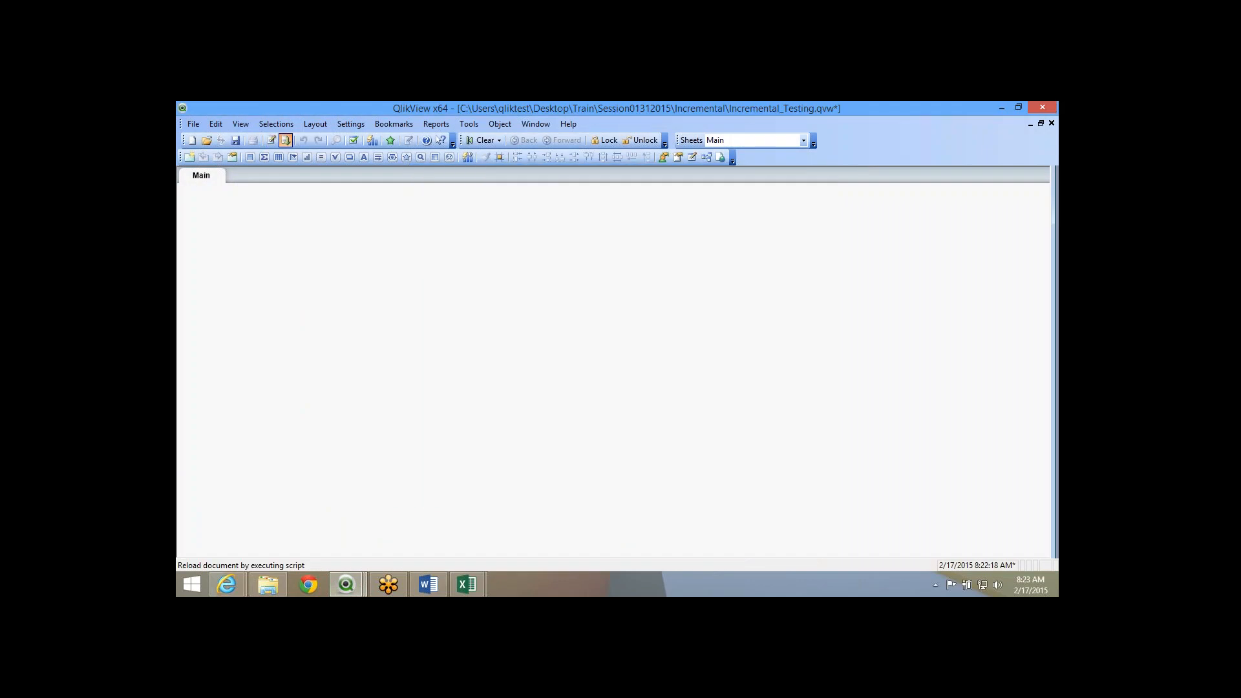
{"action": "triple_click", "coordinate": [507, 296]}
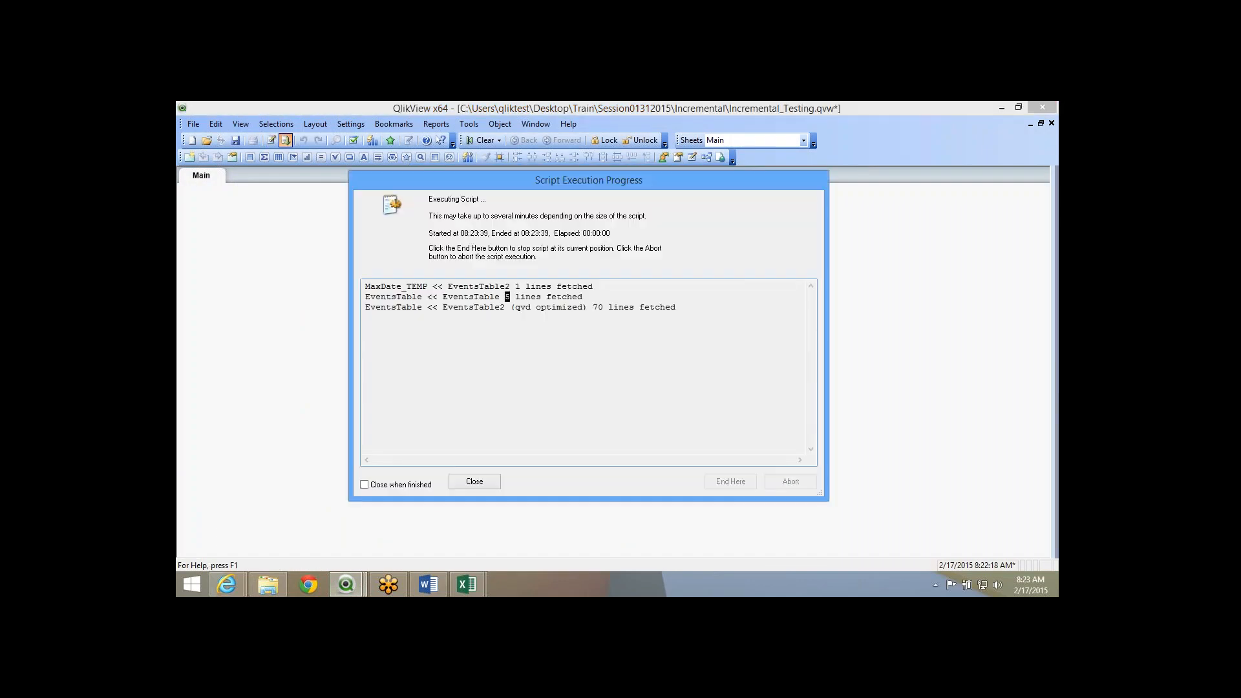
{"action": "double_click", "coordinate": [507, 297]}
{"action": "double_click", "coordinate": [598, 307]}
{"action": "left_click", "coordinate": [474, 481]}
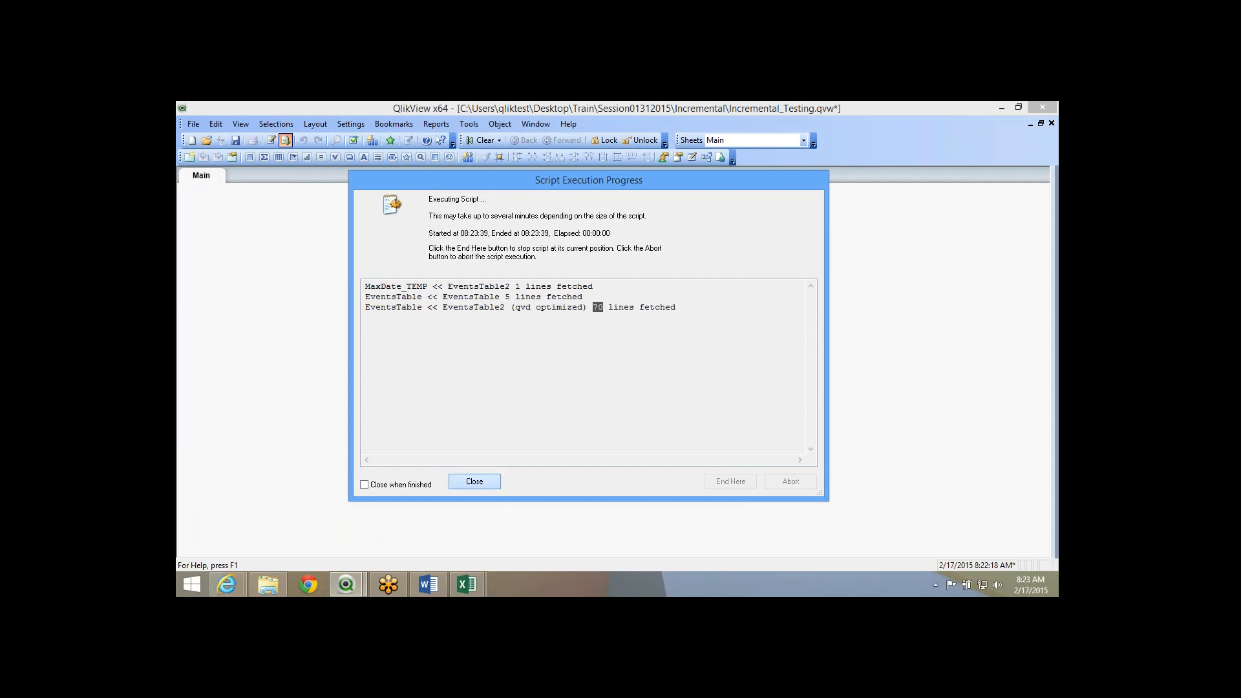
Return to EventsTable in Excel and extend the EventId series to 80 and the ModDate series to 3/12/2012 through row 81.
{"action": "mouse_move", "coordinate": [429, 584]}
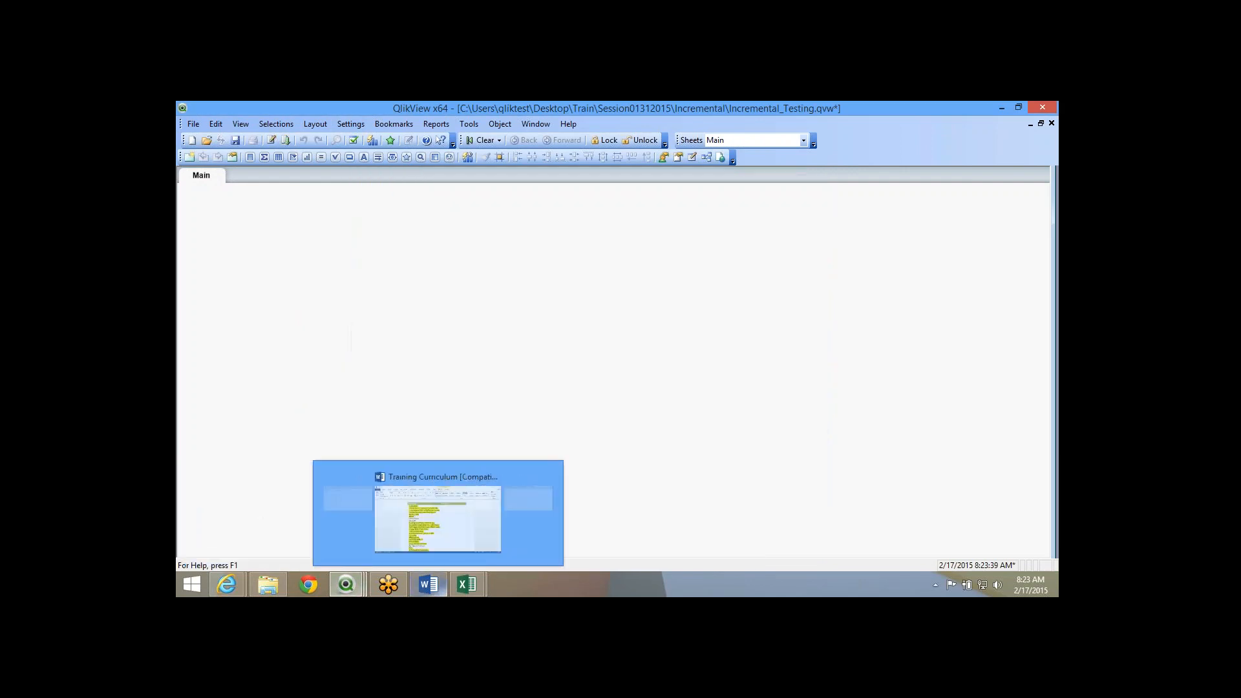
{"action": "left_click", "coordinate": [533, 516]}
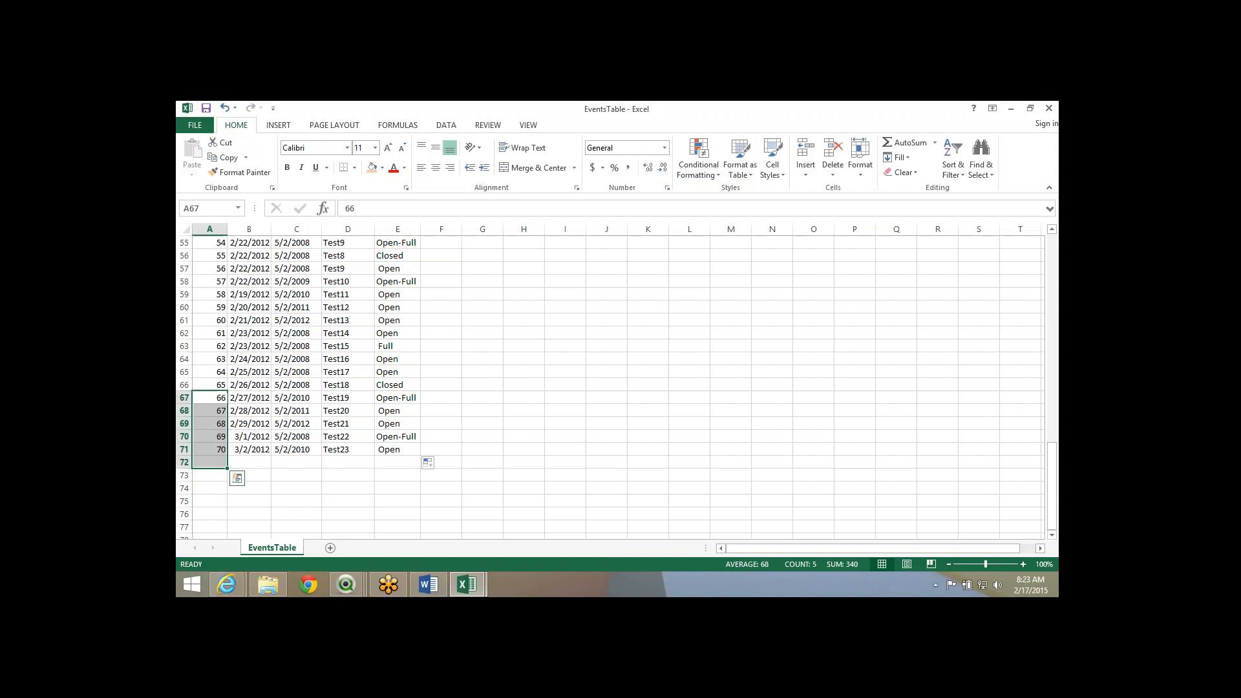
{"action": "left_click_drag", "start_coordinate": [210, 295], "coordinate": [228, 270]}
{"action": "scroll", "coordinate": [235, 318], "scroll_direction": "up", "scroll_amount": 3}
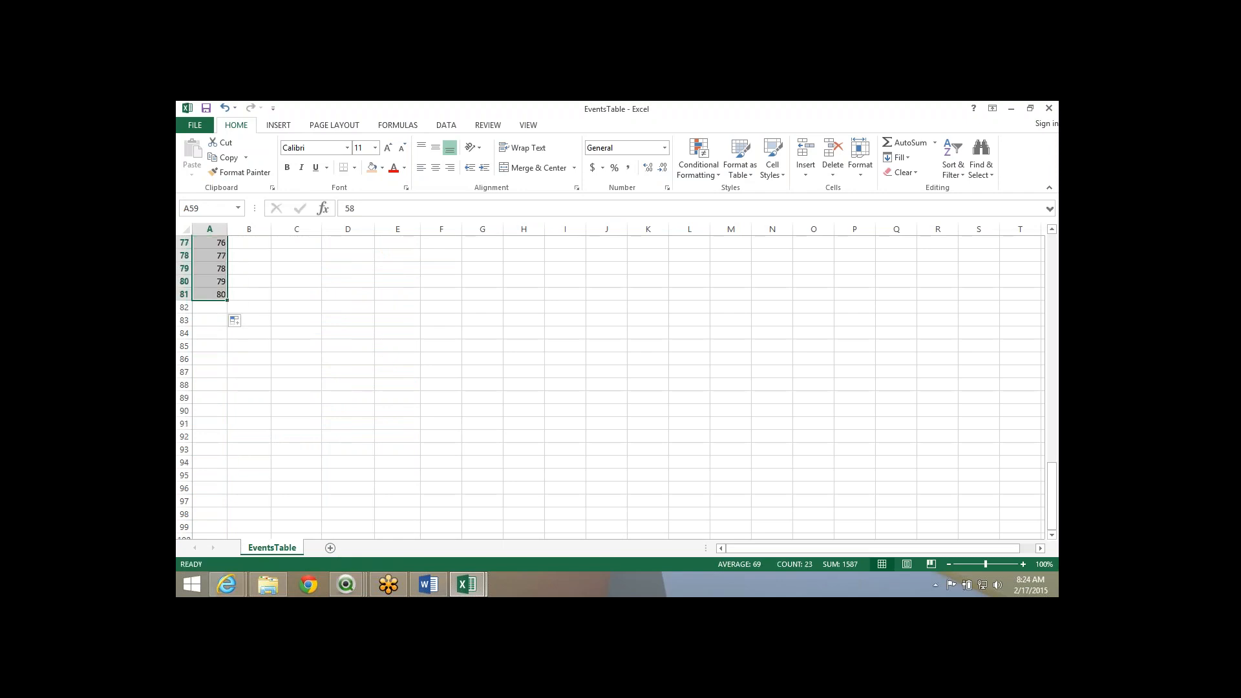
{"action": "scroll", "coordinate": [243, 314], "scroll_direction": "up", "scroll_amount": 2}
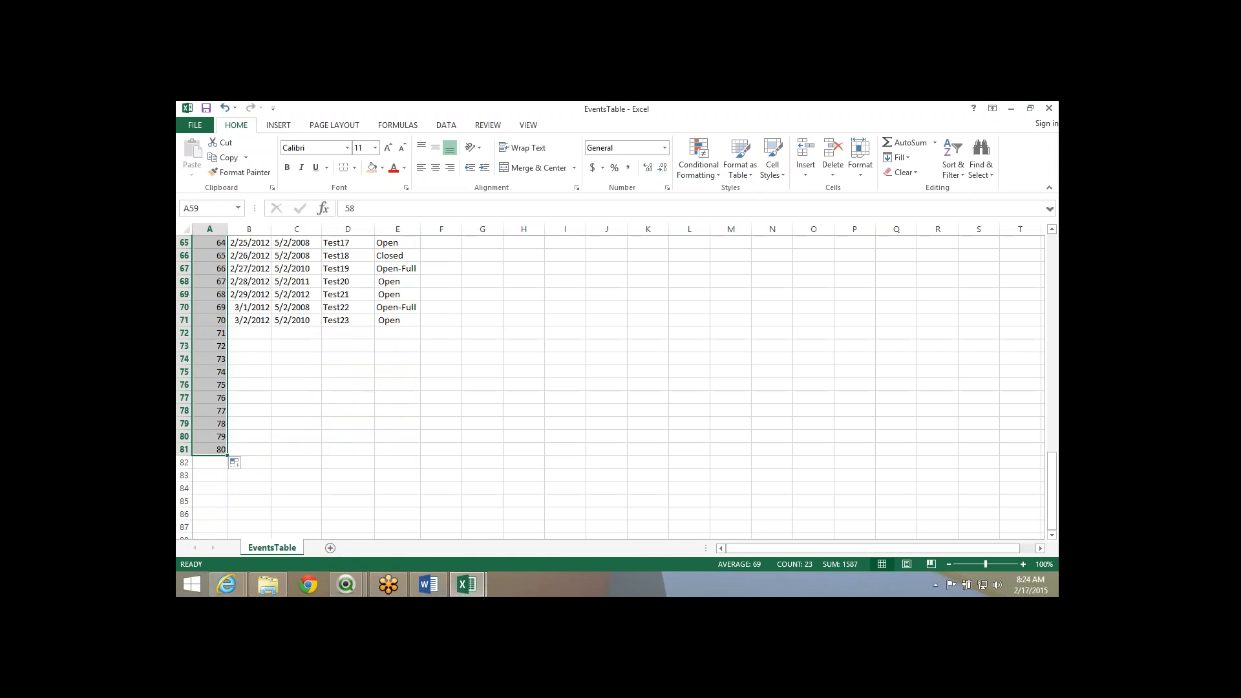
{"action": "left_click_drag", "start_coordinate": [249, 294], "coordinate": [271, 453]}
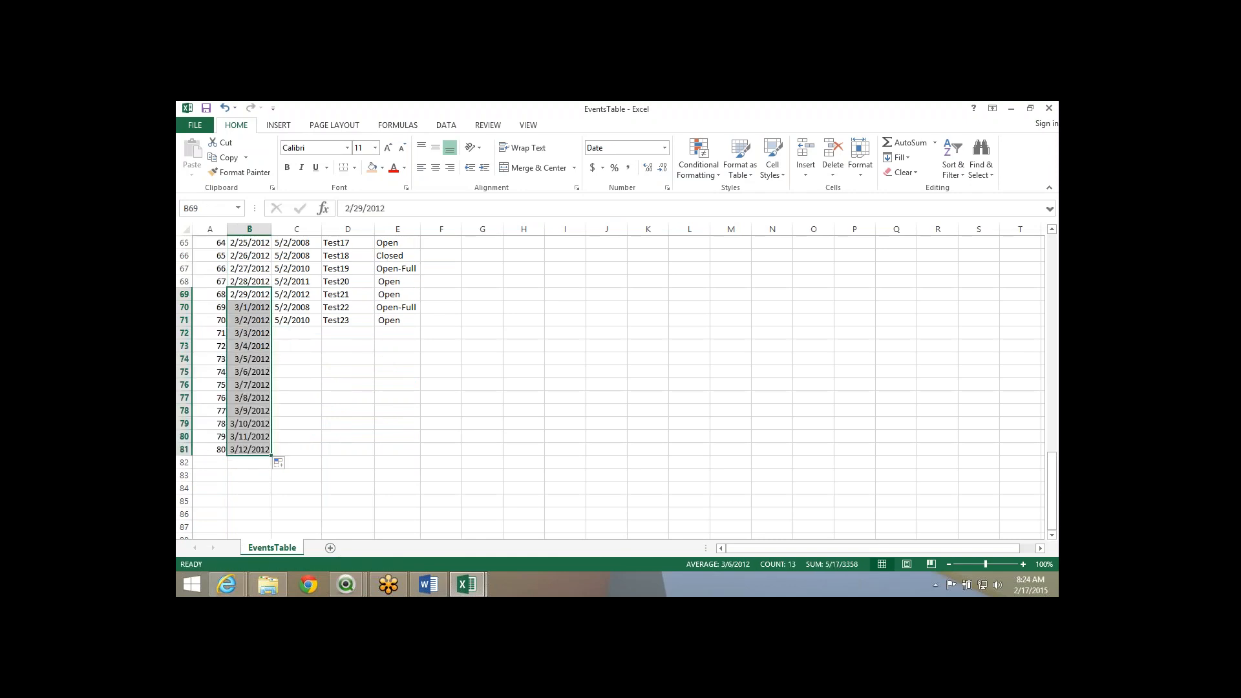
Fill EventDate, Description up to Test33 and Status down to row 81, and save the file in CSV format.
{"action": "left_click_drag", "start_coordinate": [296, 281], "coordinate": [324, 456]}
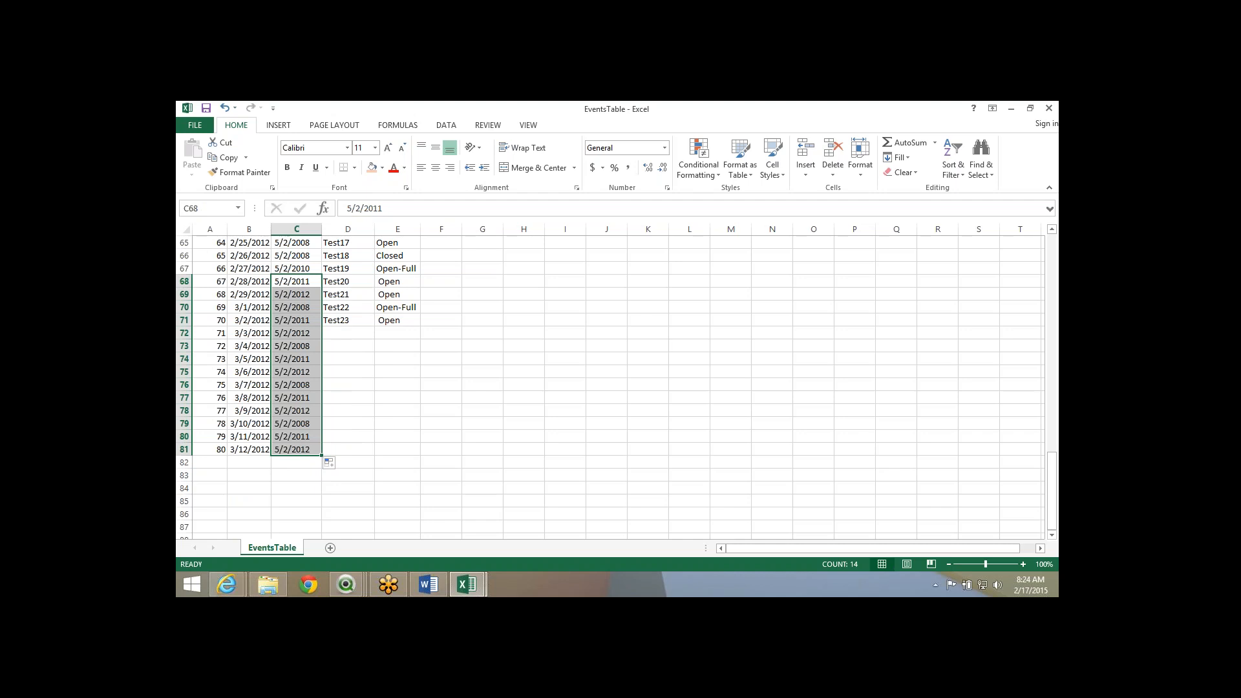
{"action": "left_click_drag", "start_coordinate": [347, 294], "coordinate": [377, 449]}
{"action": "left_click_drag", "start_coordinate": [397, 268], "coordinate": [421, 455]}
{"action": "key", "text": "ctrl+s"}
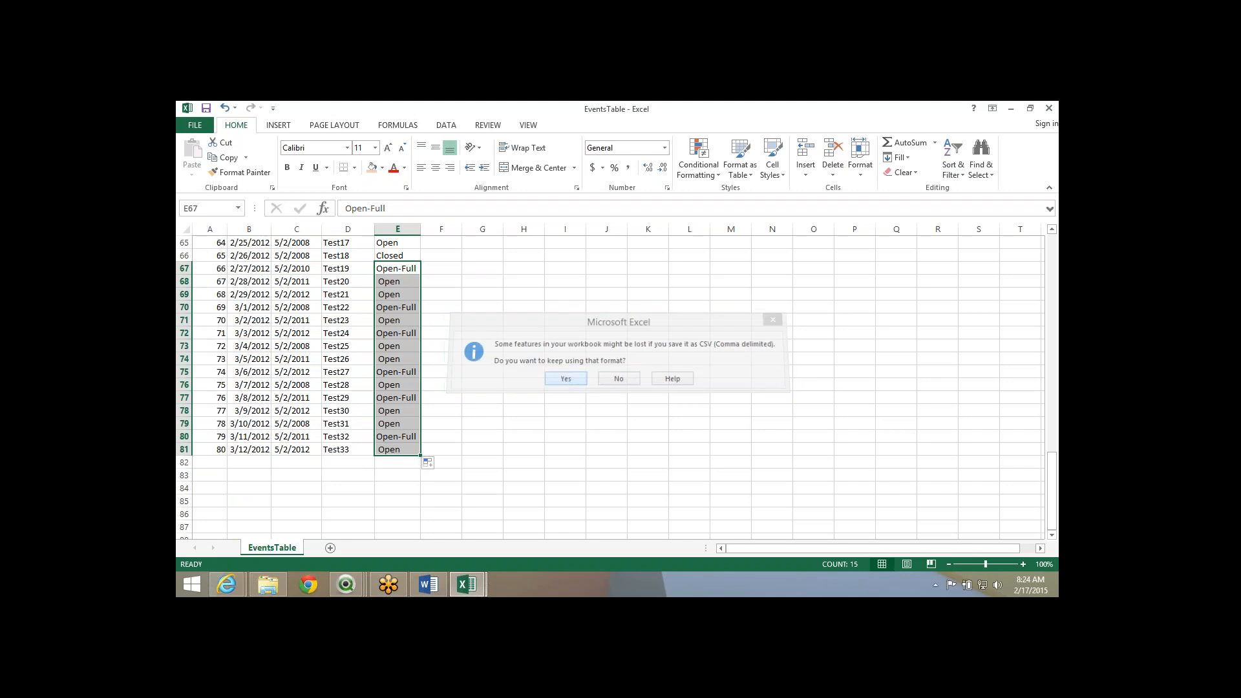
{"action": "key", "text": "Return"}
Switch back to QlikView's Incremental_Testing document and reload its script to load the newly added event rows.
{"action": "left_click", "coordinate": [346, 585]}
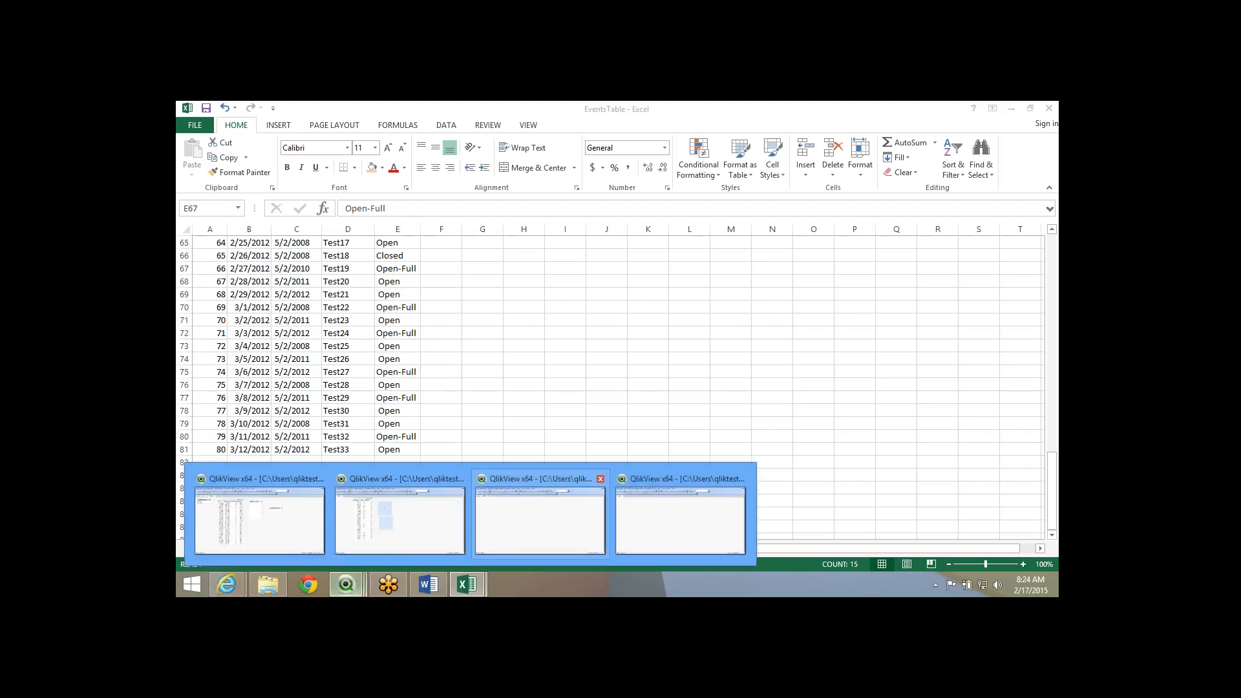
{"action": "left_click", "coordinate": [541, 521]}
{"action": "left_click", "coordinate": [286, 140]}
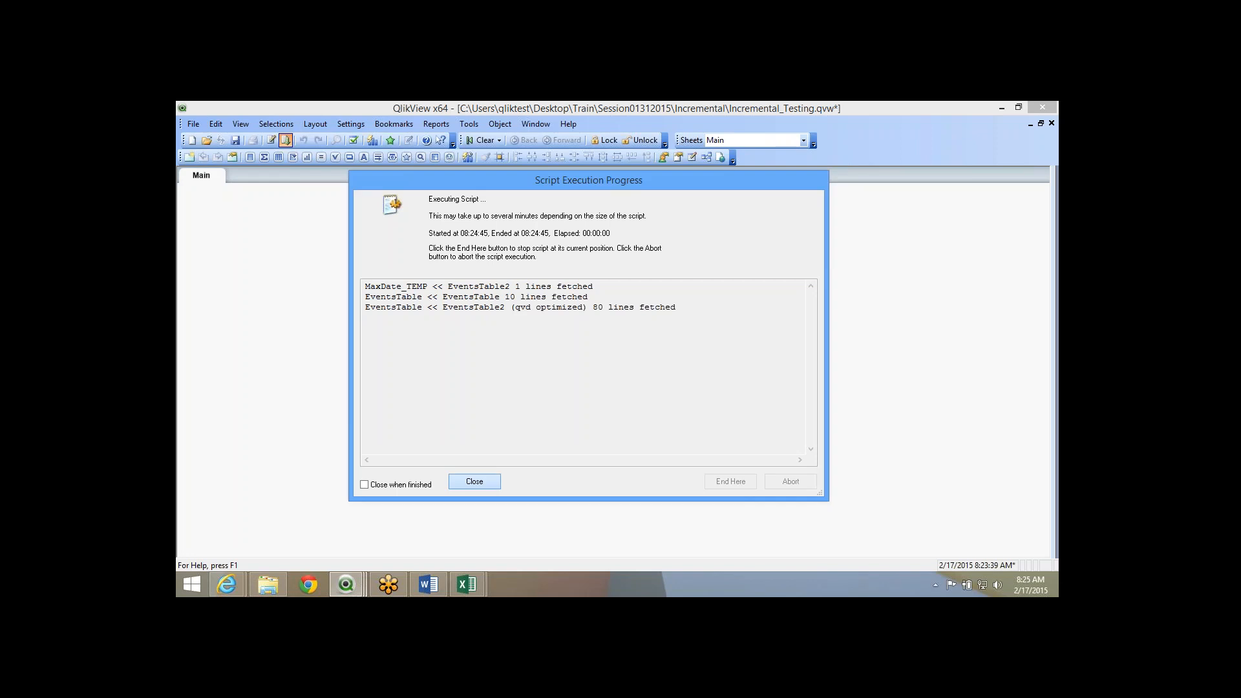
Close the reload progress, switch to EventsTable in Excel and examine the EventIds and ModDates of the newly added rows down to row 81.
{"action": "key", "text": "Return"}
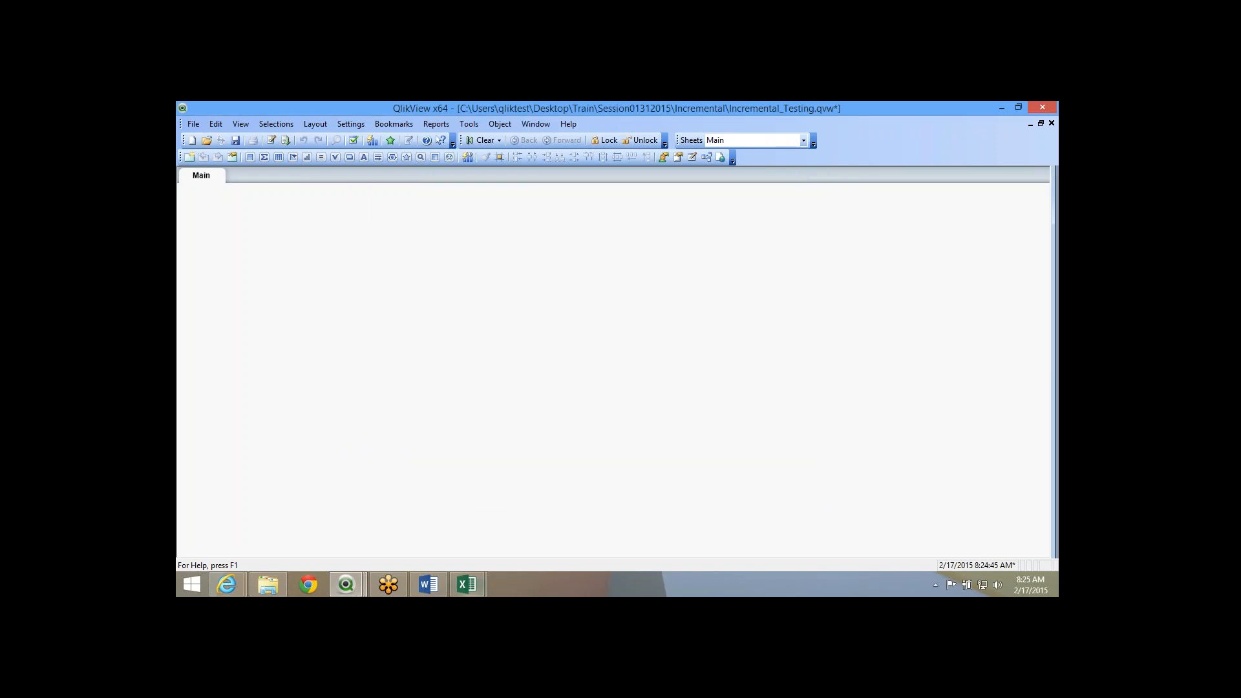
{"action": "mouse_move", "coordinate": [466, 585]}
{"action": "left_click", "coordinate": [537, 514]}
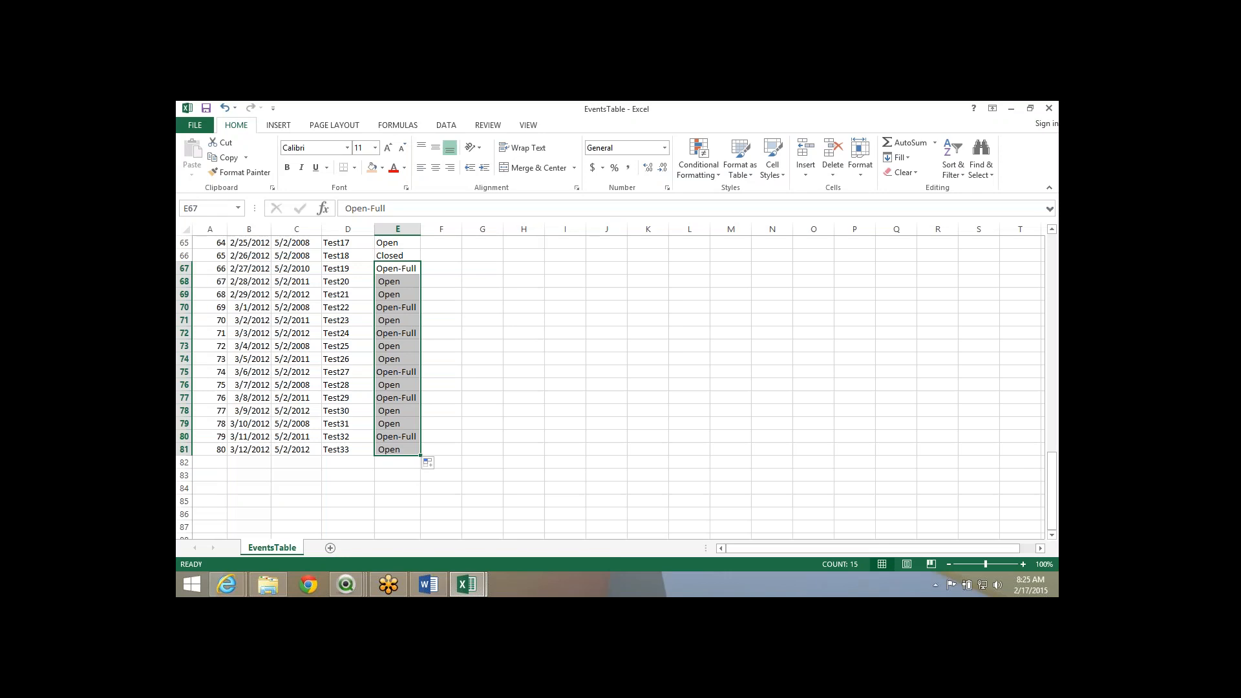
{"action": "left_click", "coordinate": [482, 359]}
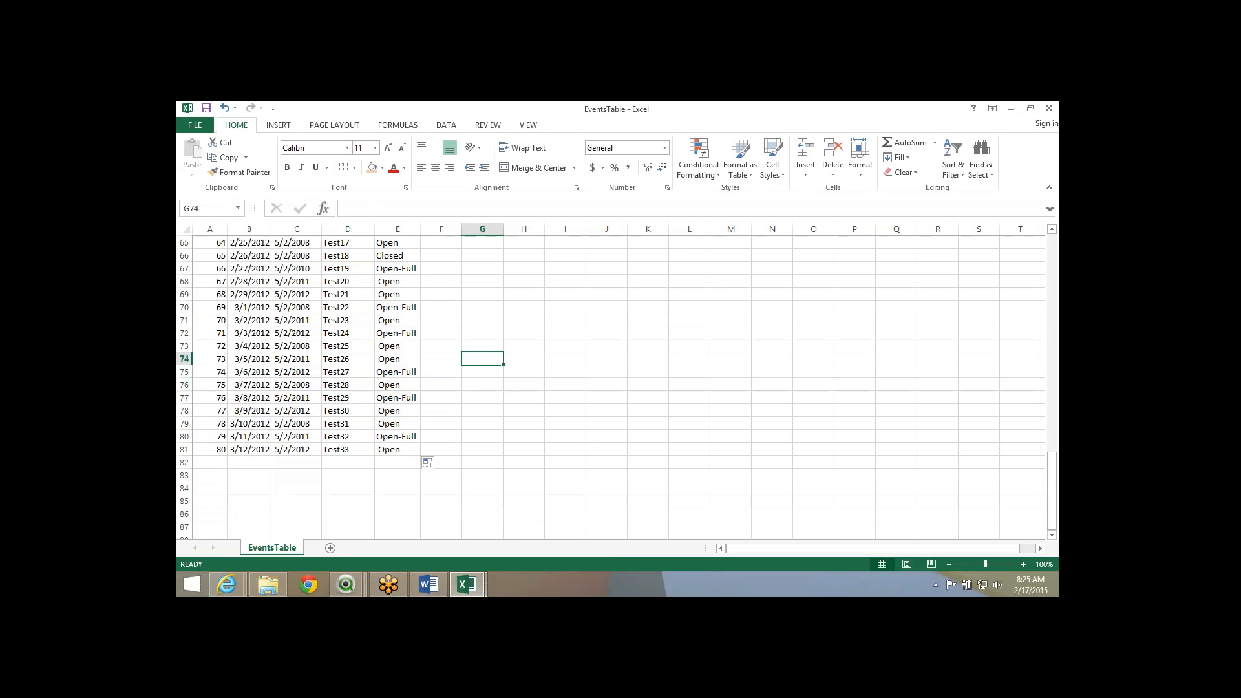
{"action": "key", "text": "alt+Tab"}
{"action": "key", "text": "alt+Tab"}
{"action": "key", "text": "alt+Tab"}
{"action": "double_click", "coordinate": [210, 345]}
{"action": "left_click_drag", "start_coordinate": [248, 320], "coordinate": [249, 449]}
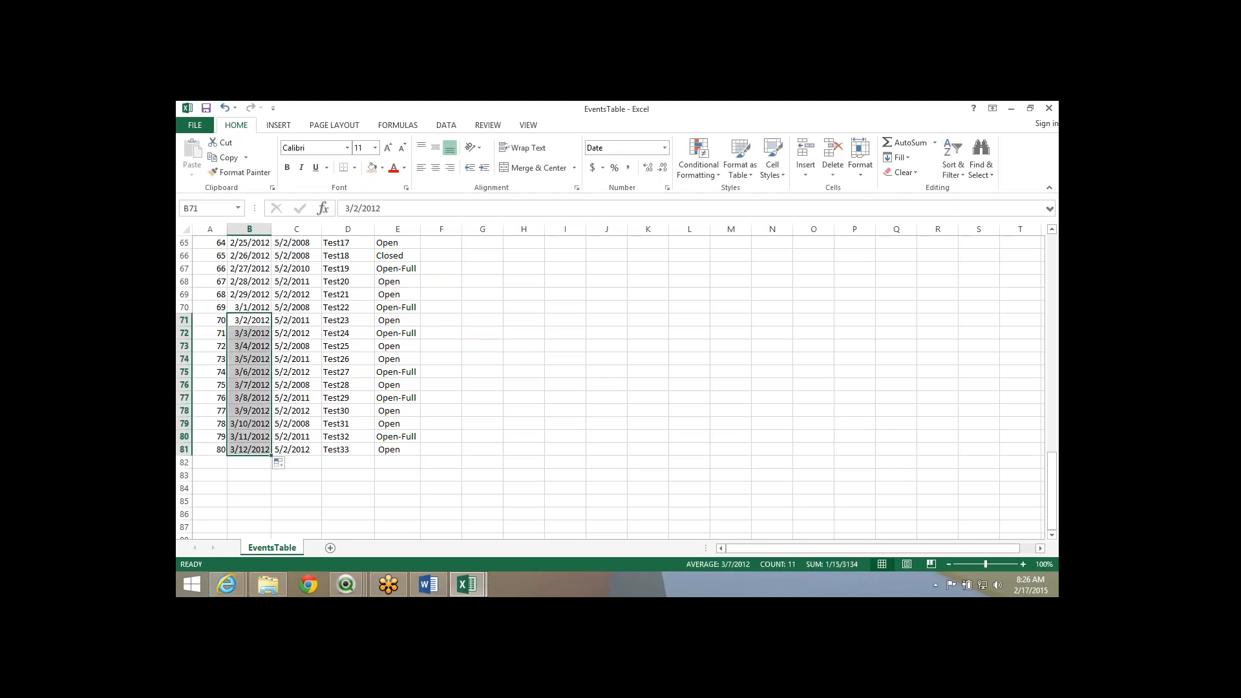
{"action": "left_click", "coordinate": [248, 320]}
{"action": "left_click", "coordinate": [248, 449]}
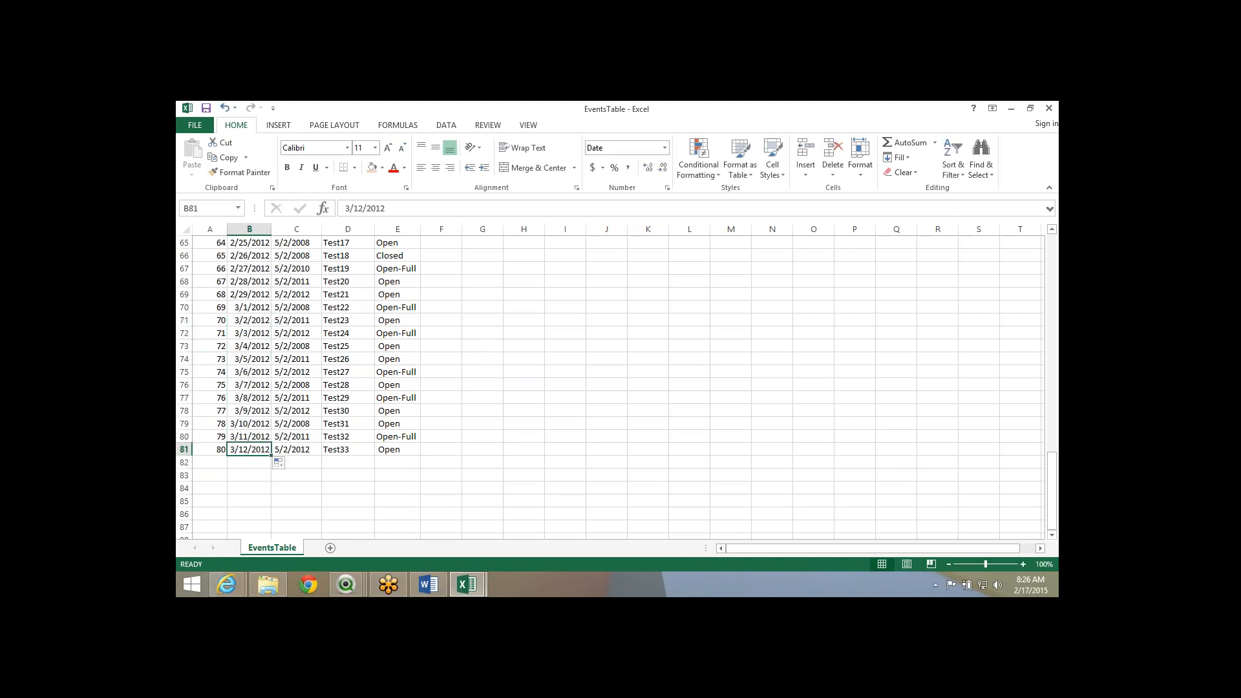
{"action": "left_click", "coordinate": [249, 320]}
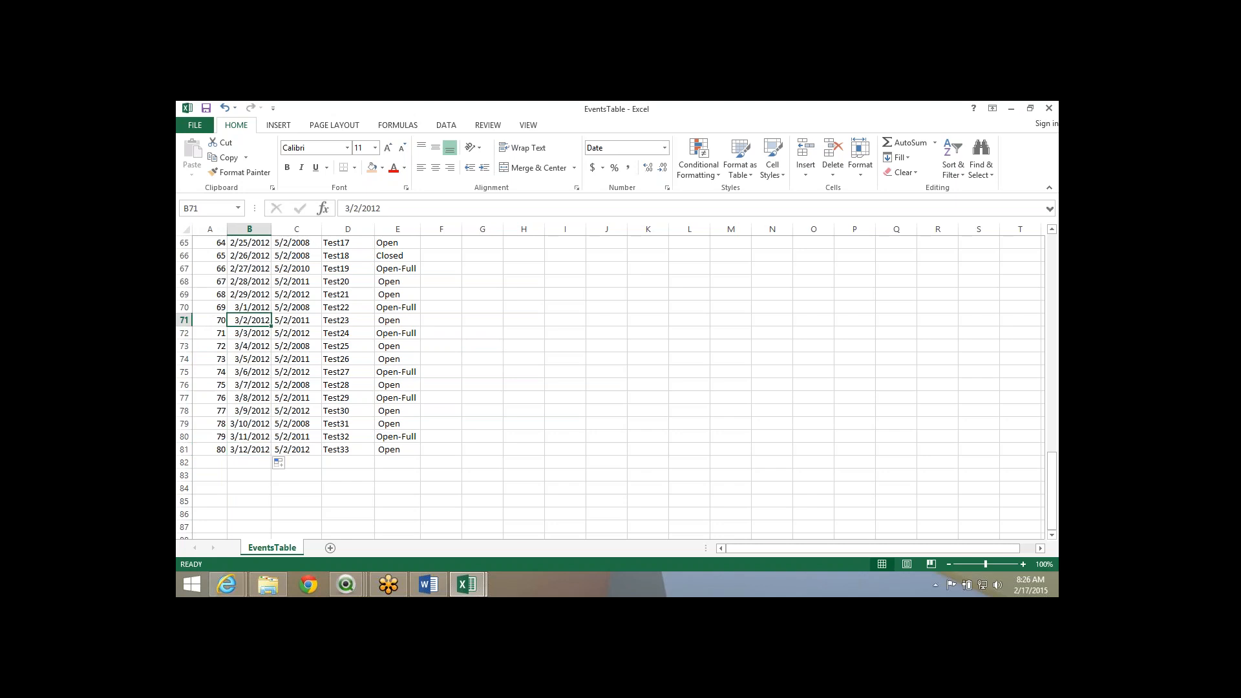
{"action": "left_click", "coordinate": [210, 307]}
{"action": "left_click", "coordinate": [209, 333]}
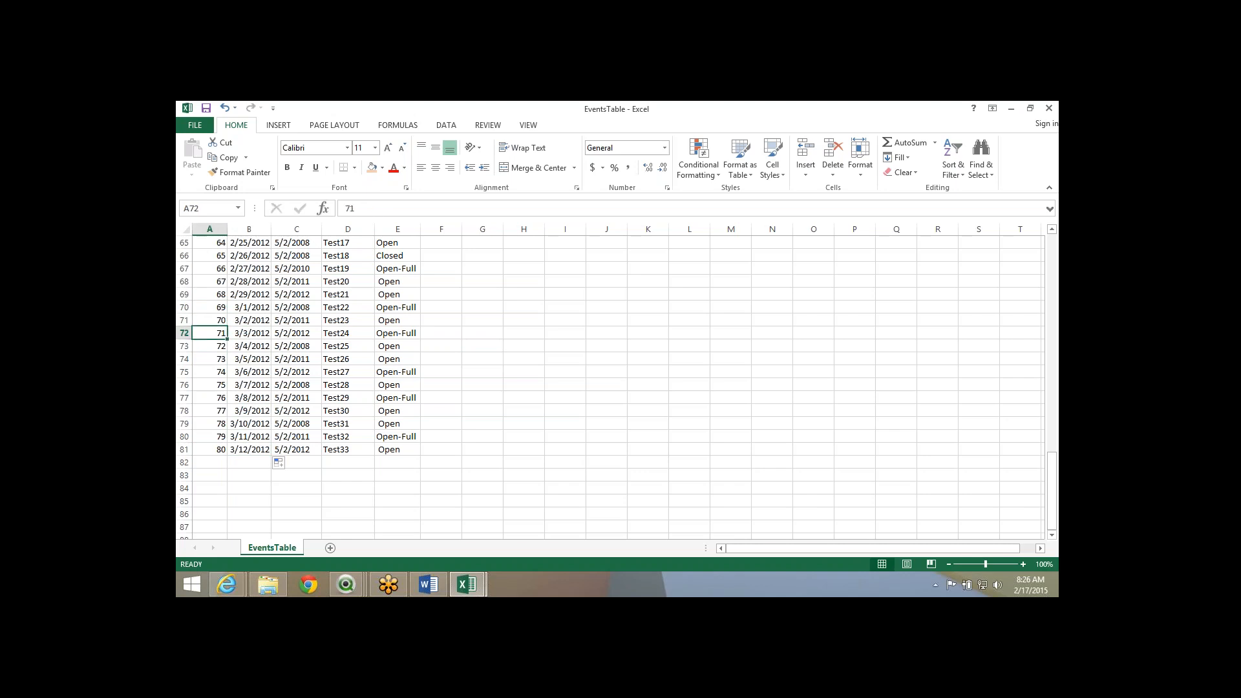
{"action": "left_click", "coordinate": [209, 449]}
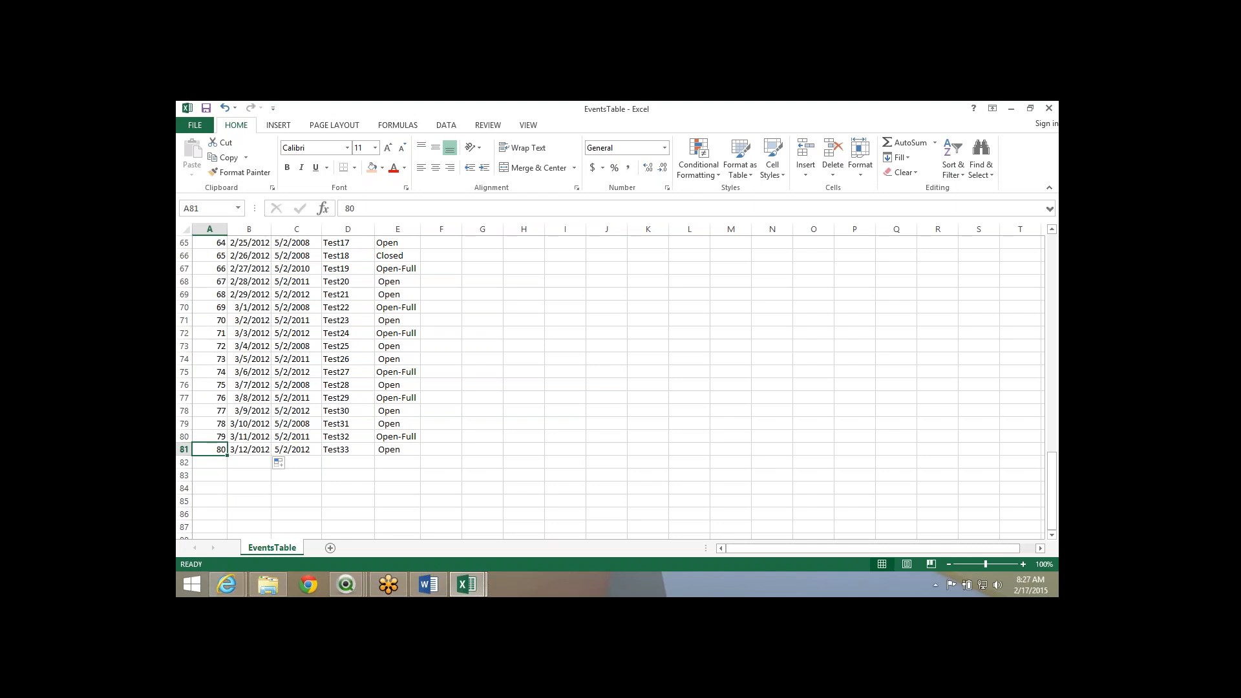
Switch back to QlikView's Incremental_Testing document and open its load script.
{"action": "left_click", "coordinate": [345, 584]}
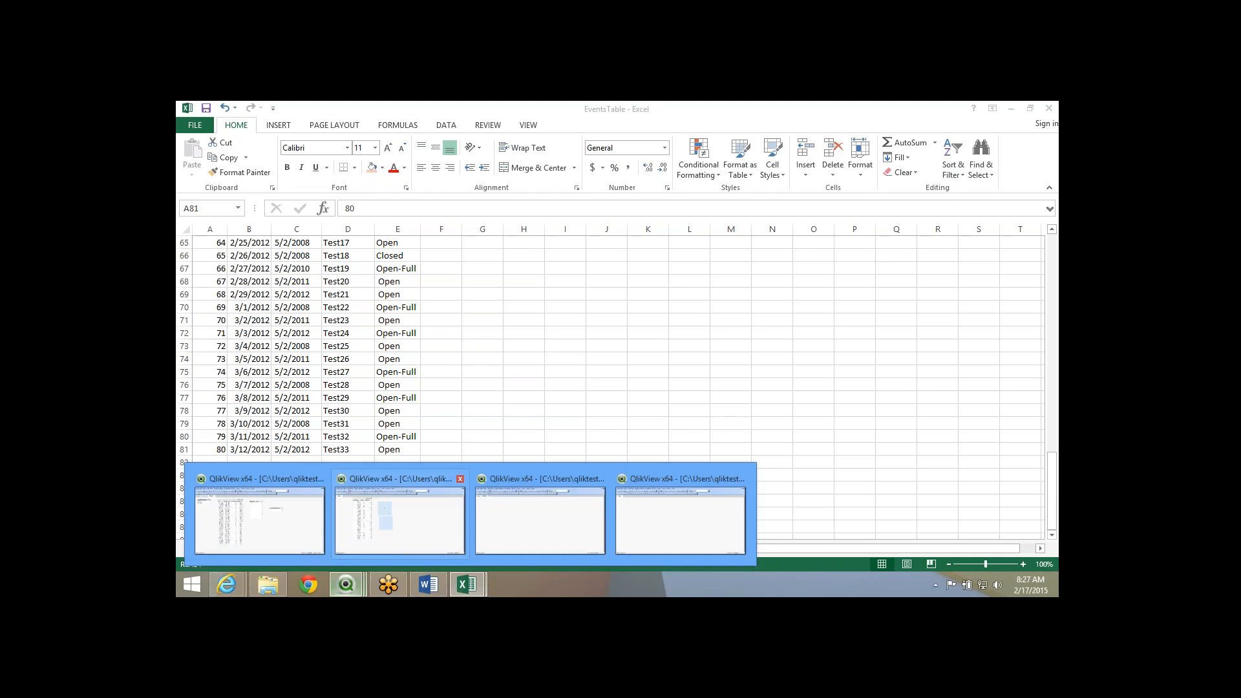
{"action": "left_click", "coordinate": [680, 520]}
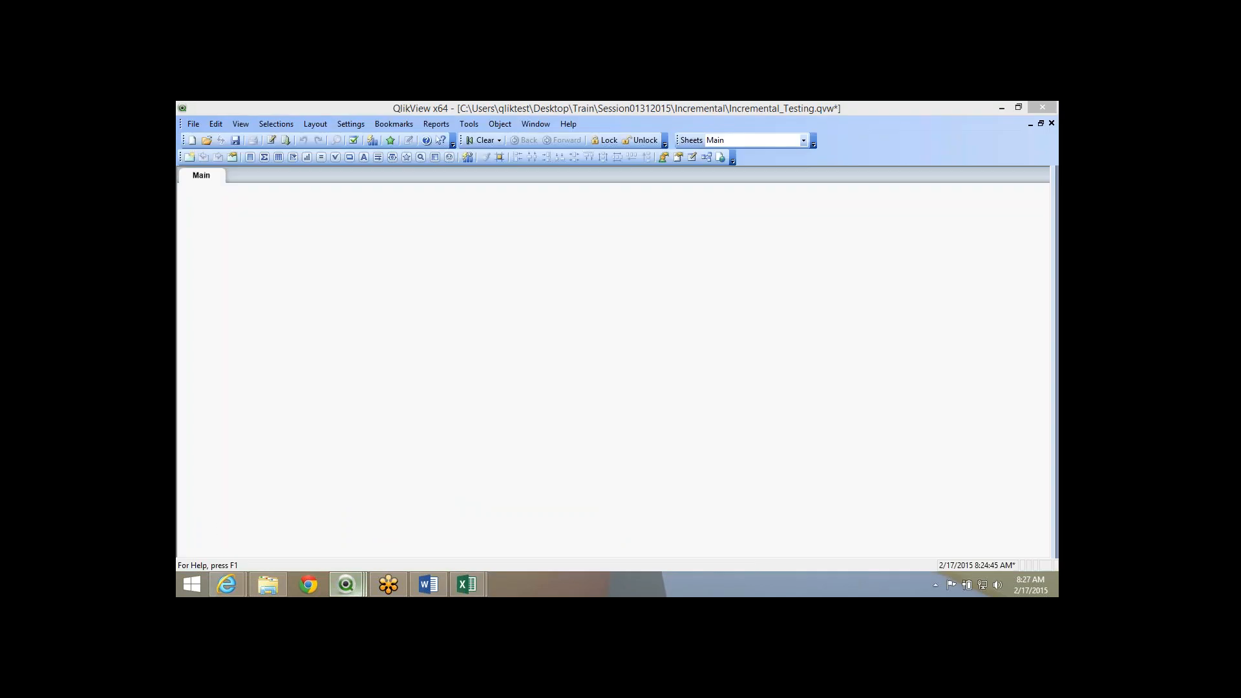
{"action": "left_click", "coordinate": [346, 584]}
{"action": "left_click", "coordinate": [540, 520]}
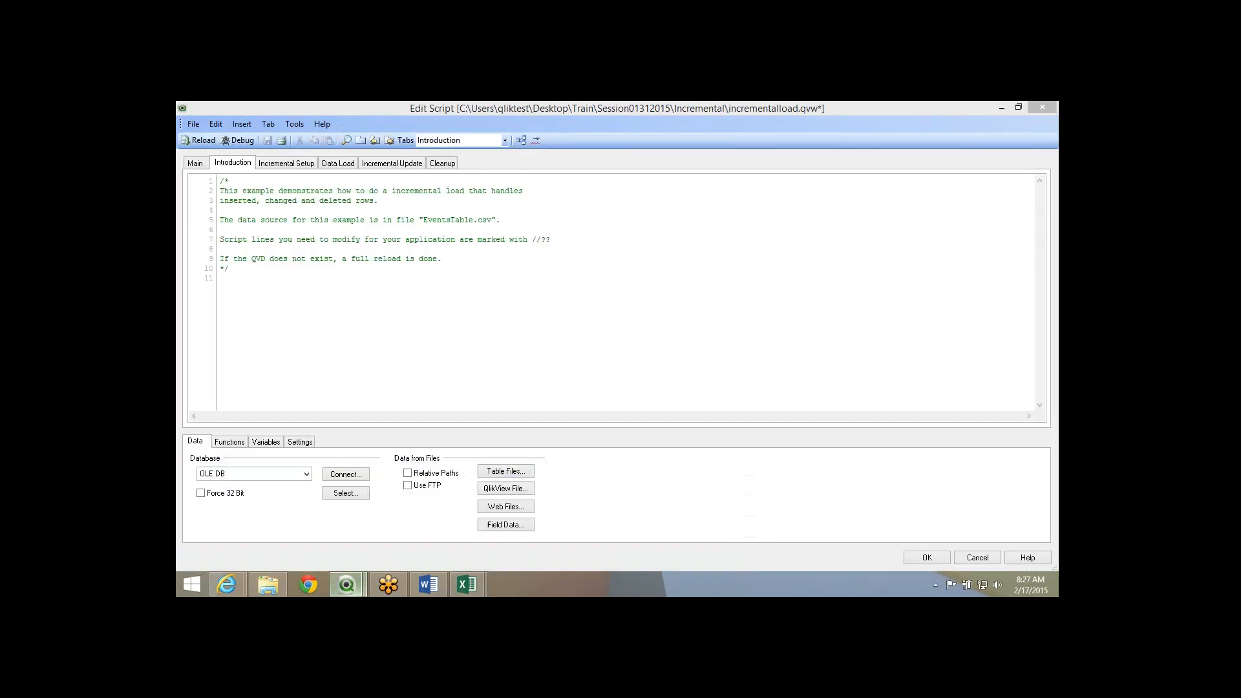
{"action": "left_click", "coordinate": [346, 584]}
{"action": "left_click", "coordinate": [680, 520]}
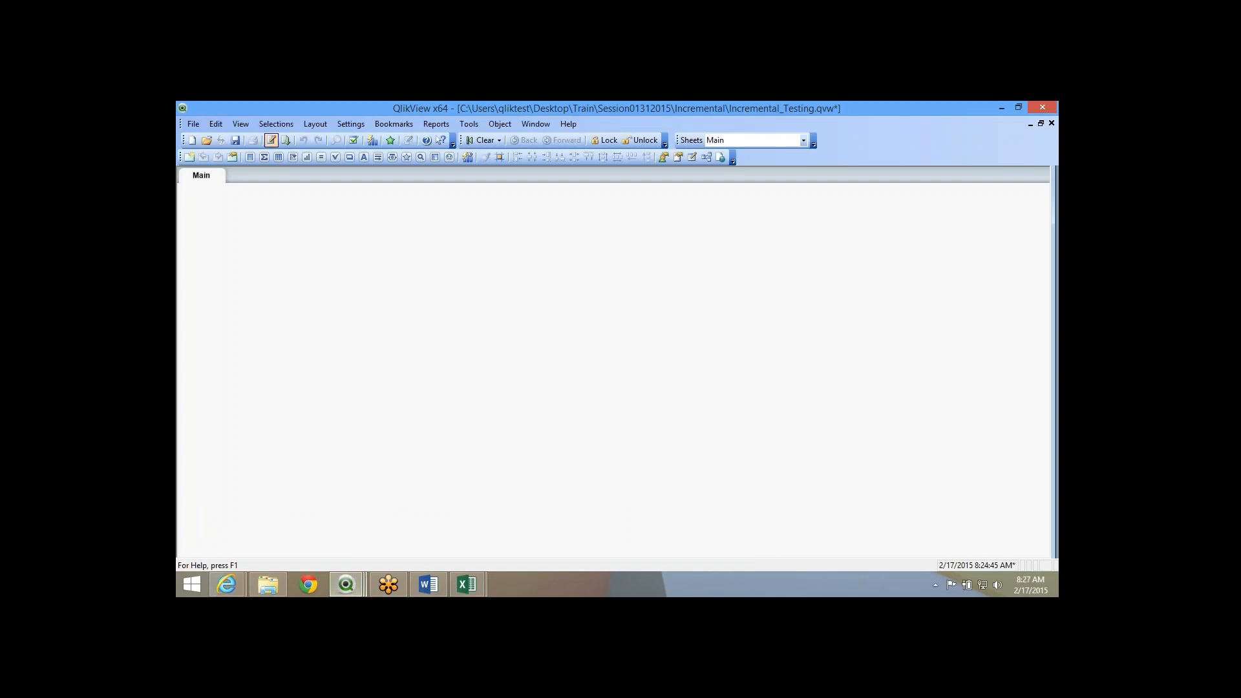
{"action": "left_click", "coordinate": [270, 140]}
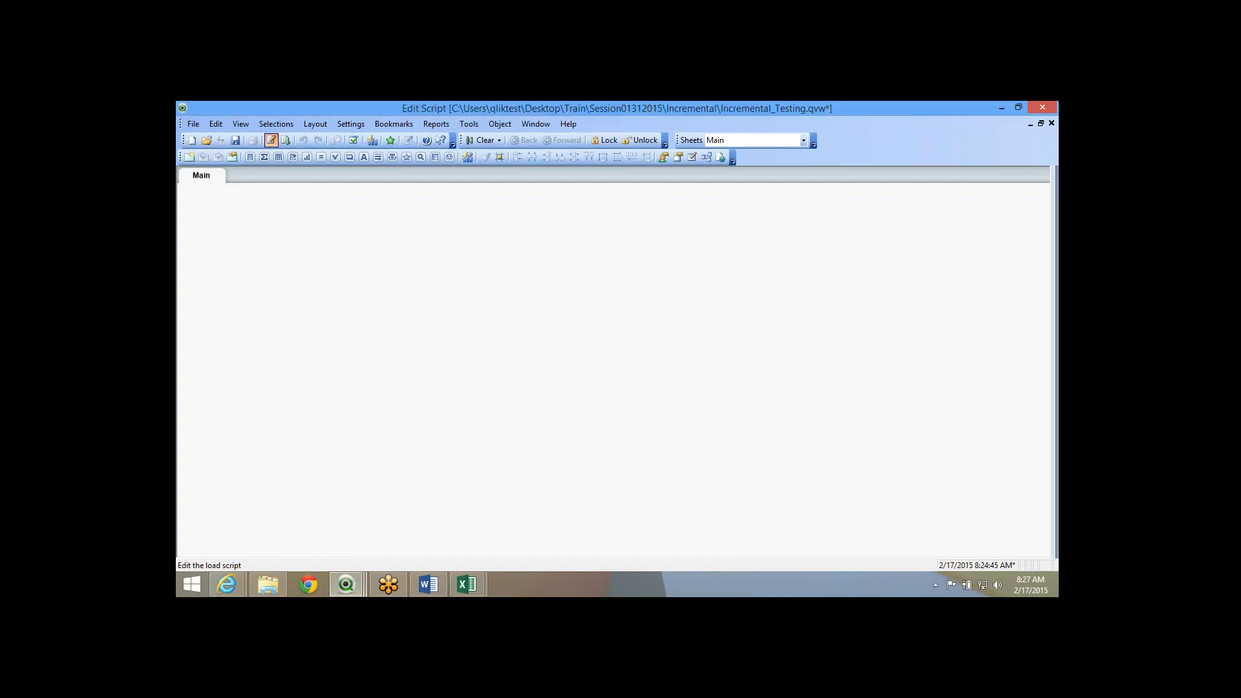
Compare the EventsTable rows in Excel with the Day2 load script and close the script editor.
{"action": "mouse_move", "coordinate": [467, 585]}
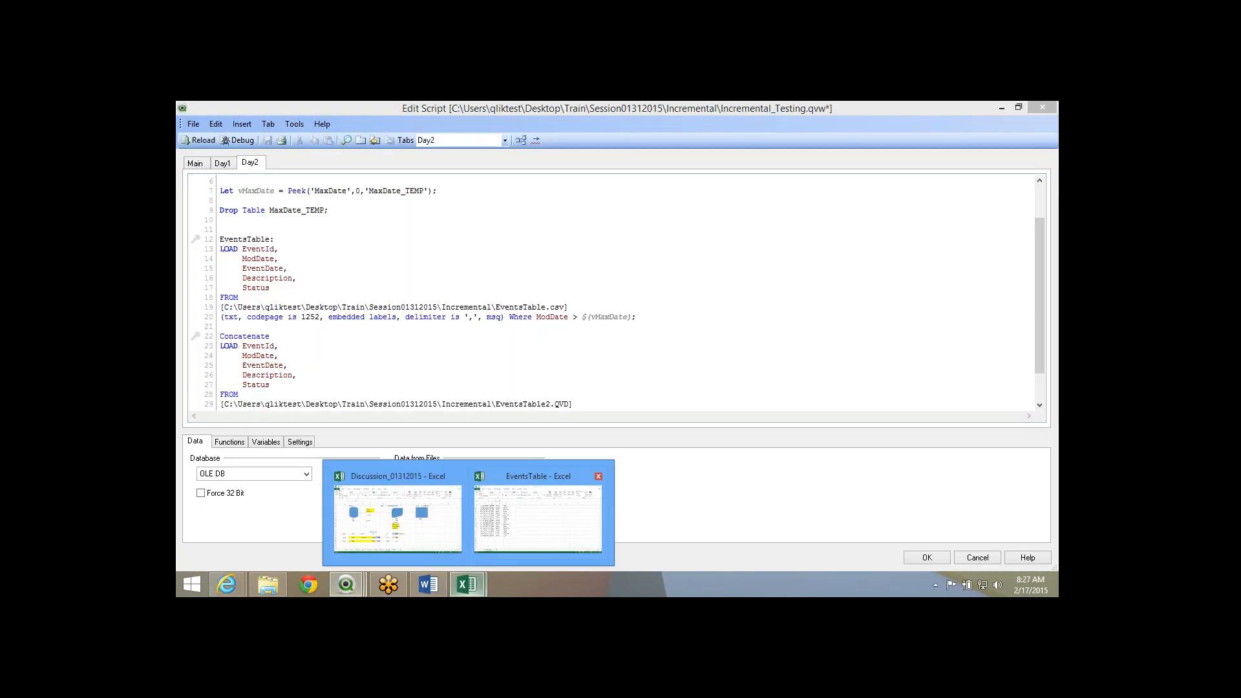
{"action": "left_click", "coordinate": [542, 516]}
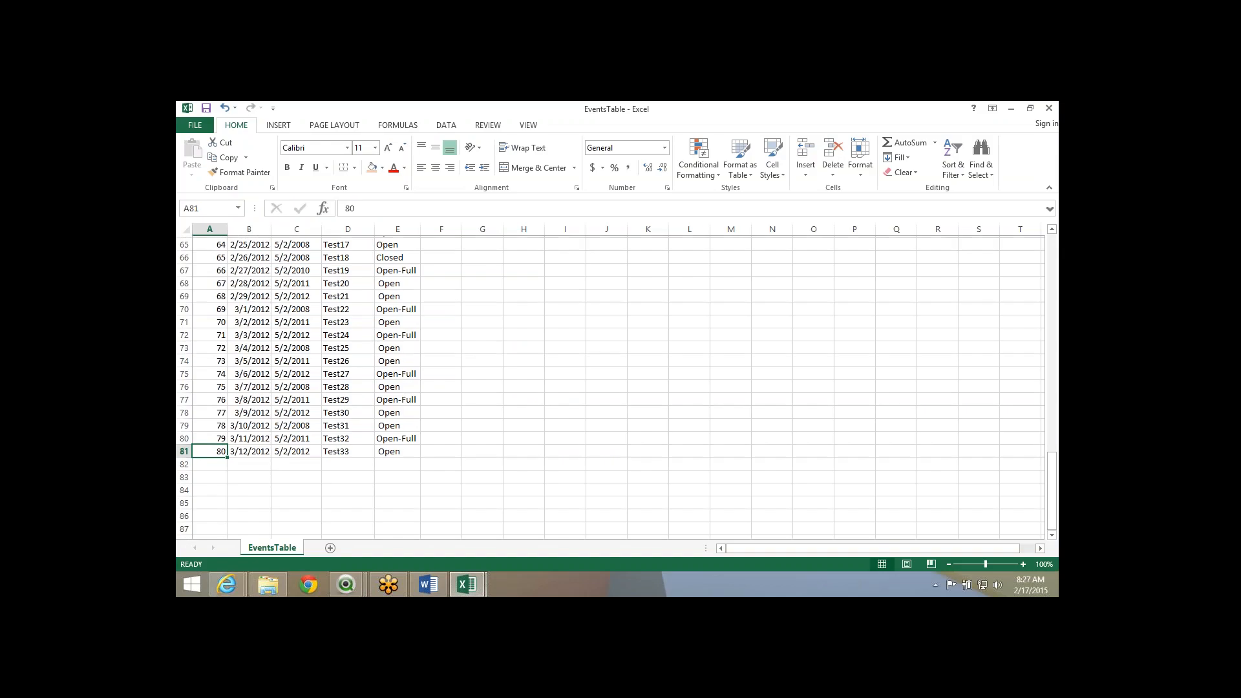
{"action": "scroll", "coordinate": [609, 387], "scroll_direction": "up", "scroll_amount": 2}
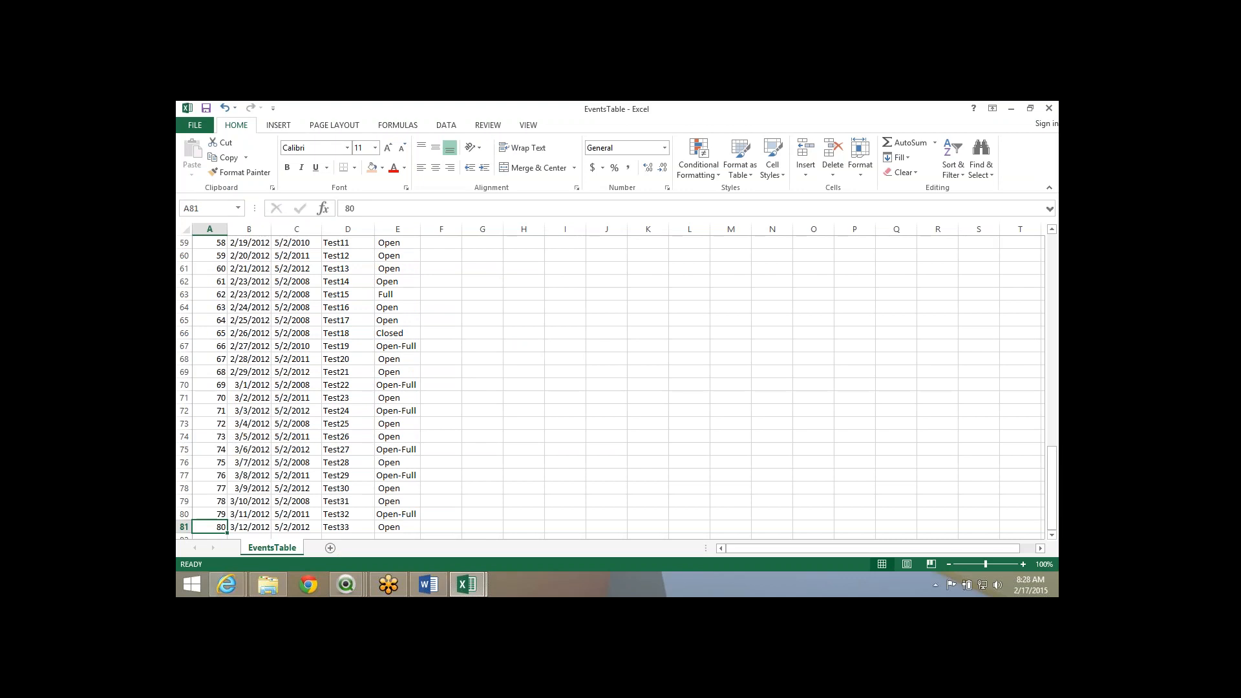
{"action": "scroll", "coordinate": [610, 387], "scroll_direction": "up", "scroll_amount": 1}
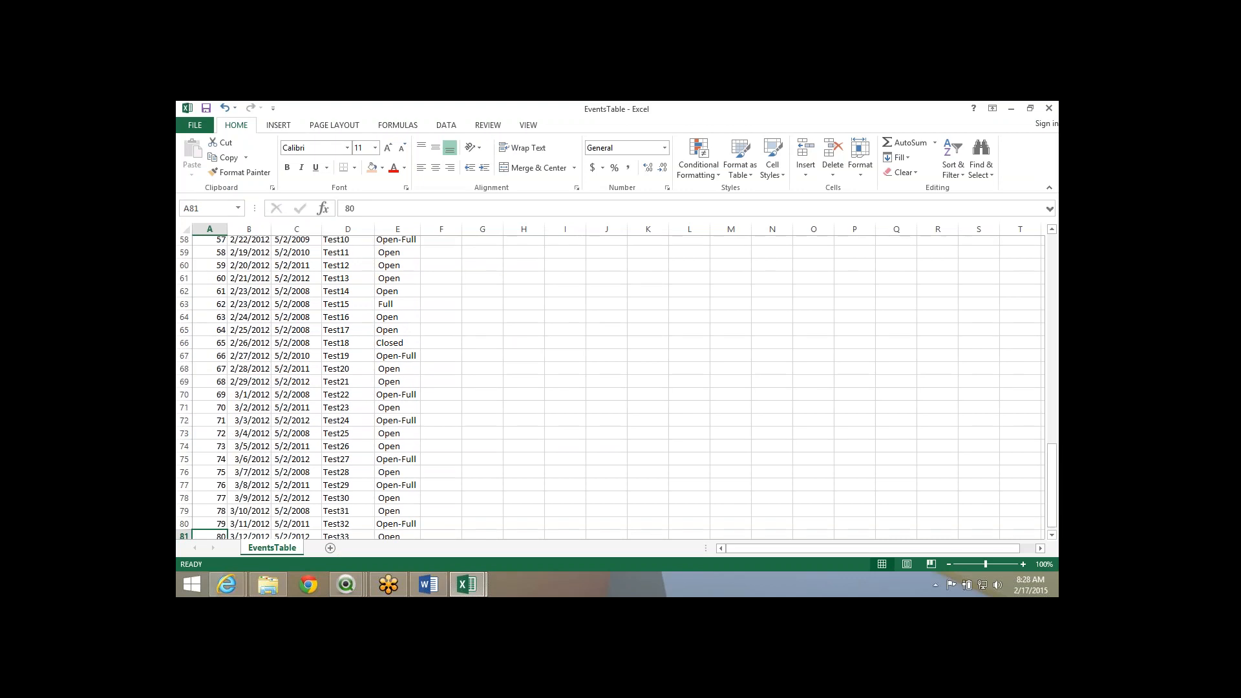
{"action": "scroll", "coordinate": [610, 387], "scroll_direction": "up", "scroll_amount": 3}
{"action": "key", "text": "alt+Tab"}
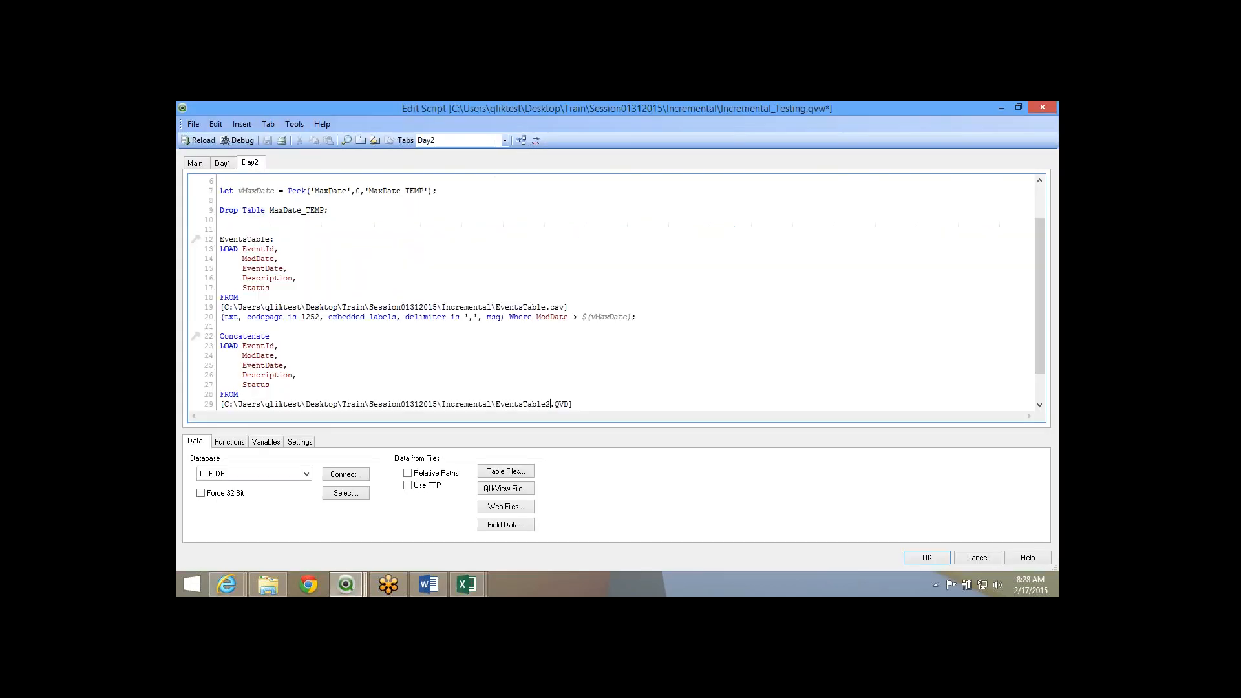
{"action": "key", "text": "alt+Tab"}
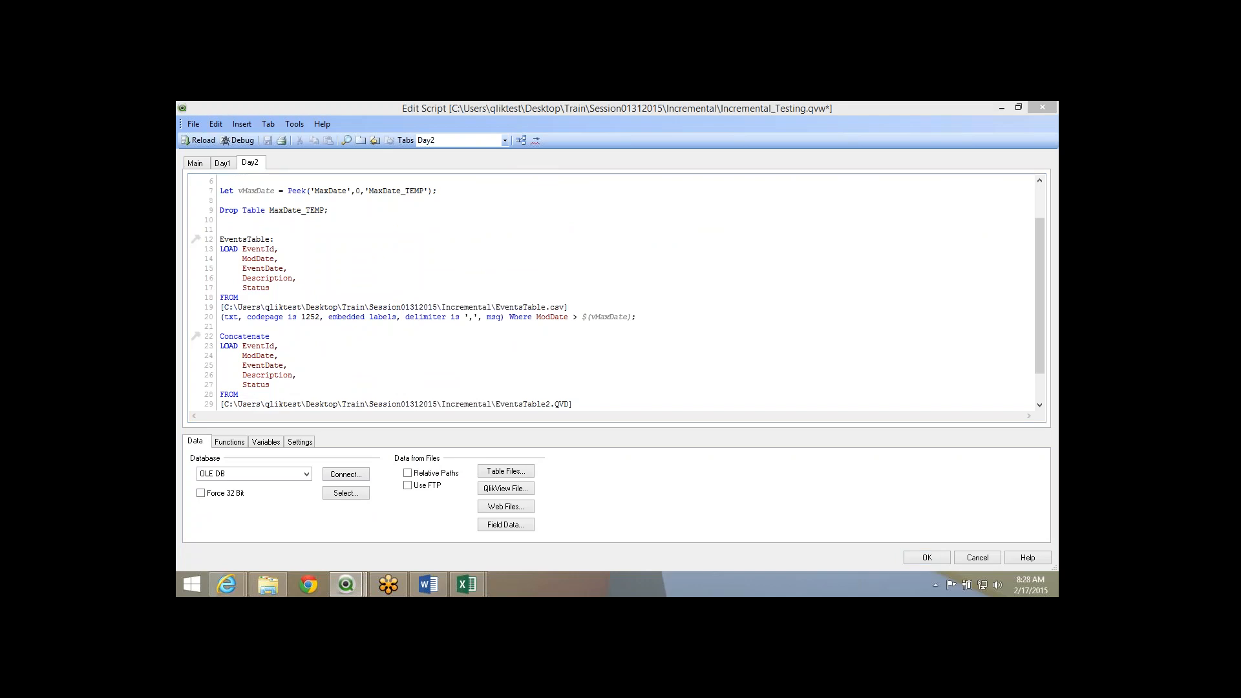
{"action": "key", "text": "alt+Tab"}
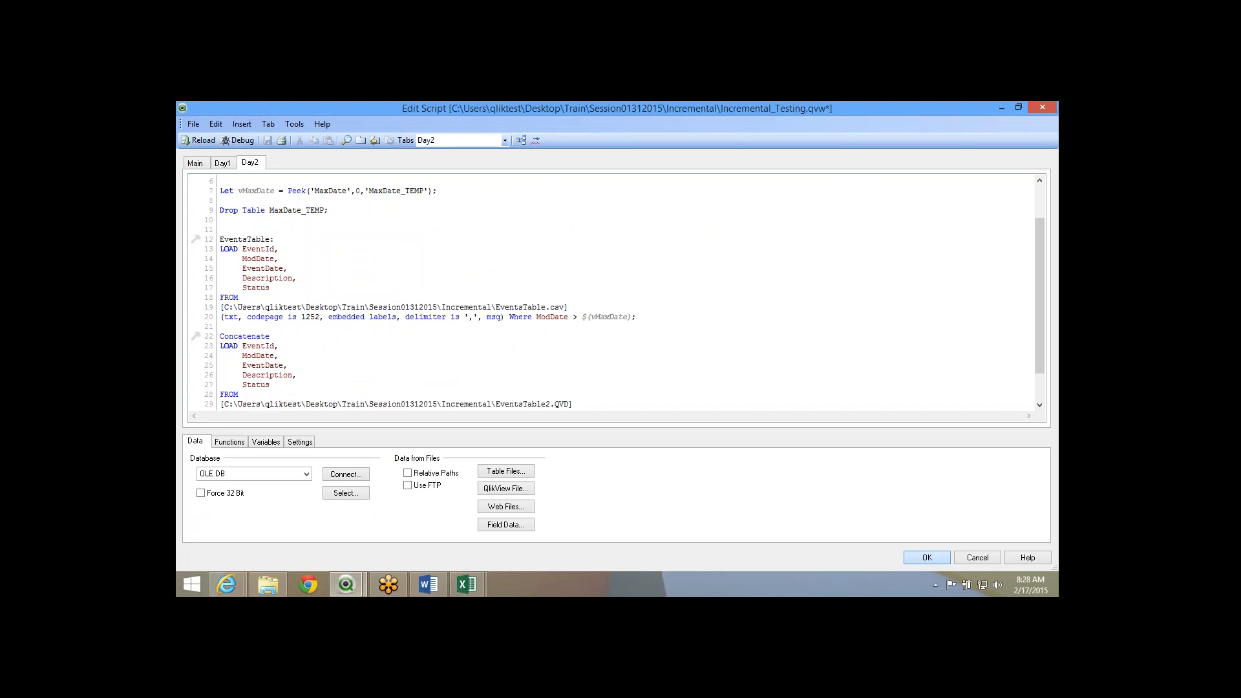
{"action": "left_click", "coordinate": [927, 558]}
Add a table box with all event fields in load order to the Main sheet and sort it by EventId.
{"action": "right_click", "coordinate": [224, 222]}
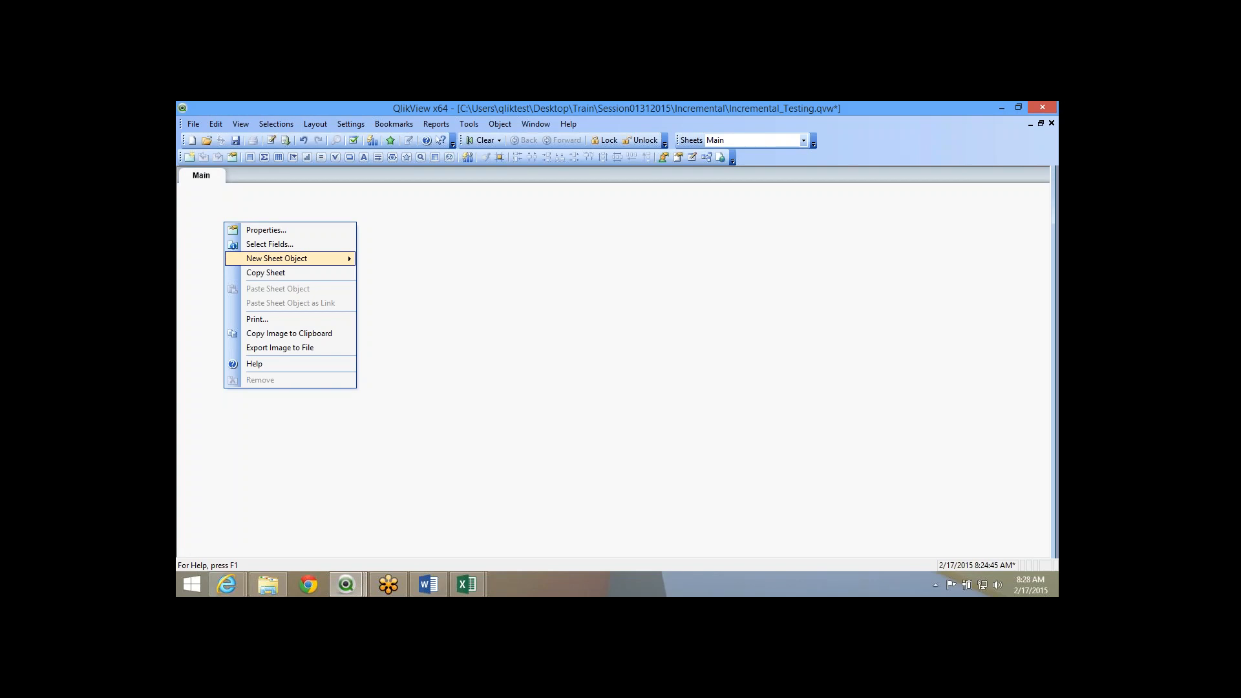
{"action": "mouse_move", "coordinate": [276, 258]}
{"action": "left_click", "coordinate": [398, 302]}
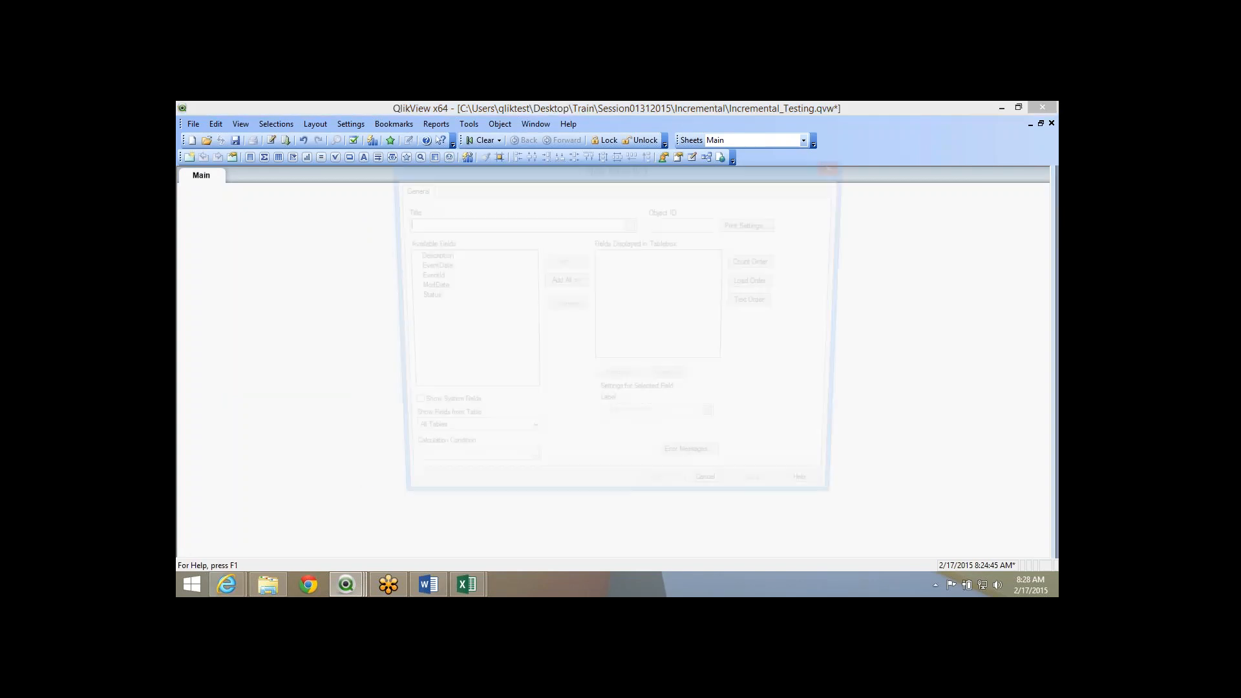
{"action": "left_click", "coordinate": [563, 281]}
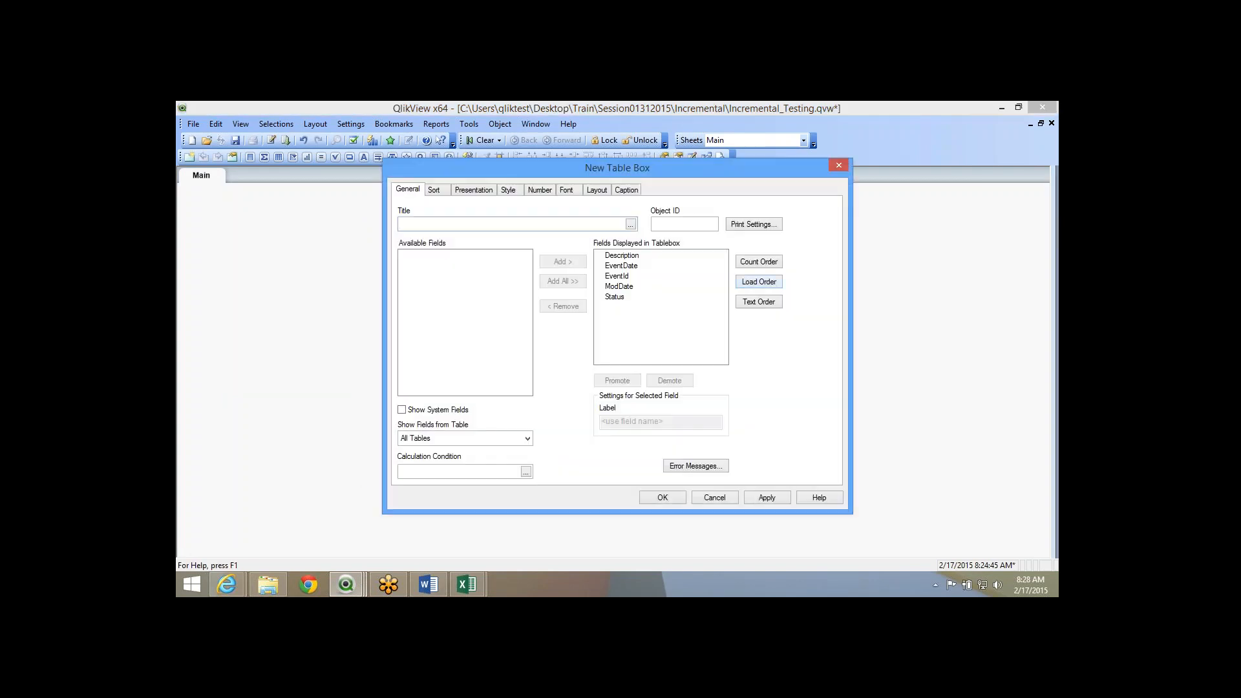
{"action": "left_click", "coordinate": [759, 282]}
{"action": "left_click", "coordinate": [662, 497]}
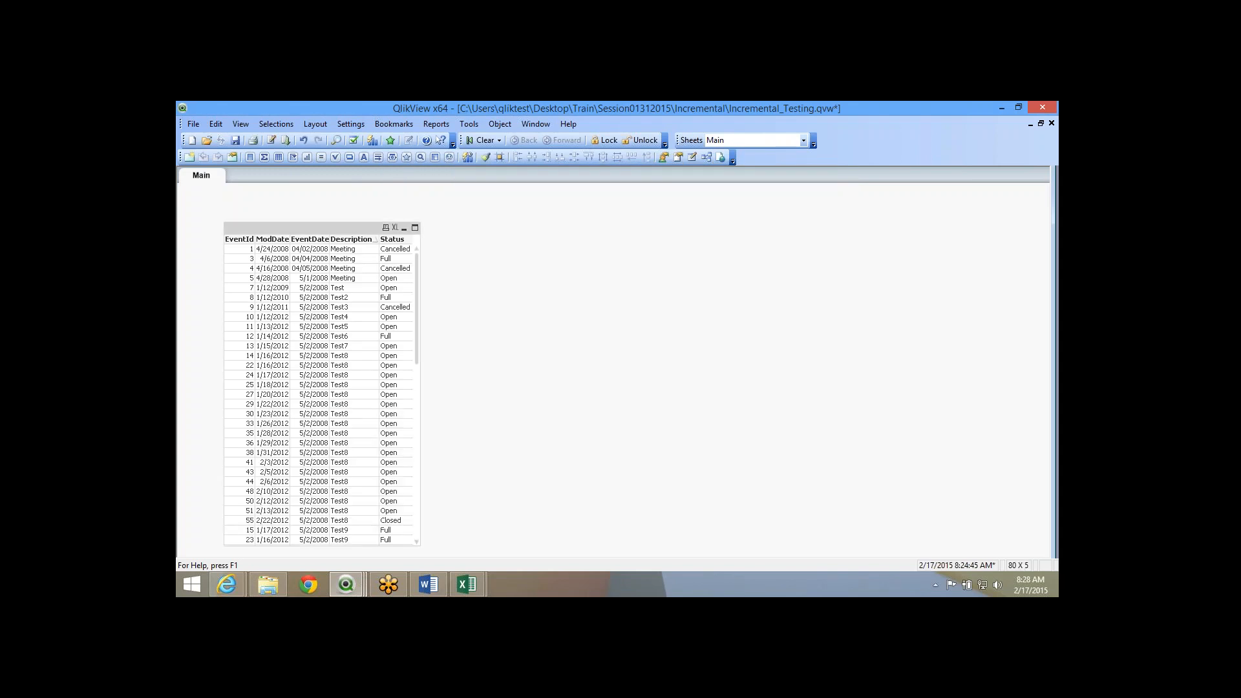
{"action": "double_click", "coordinate": [238, 239]}
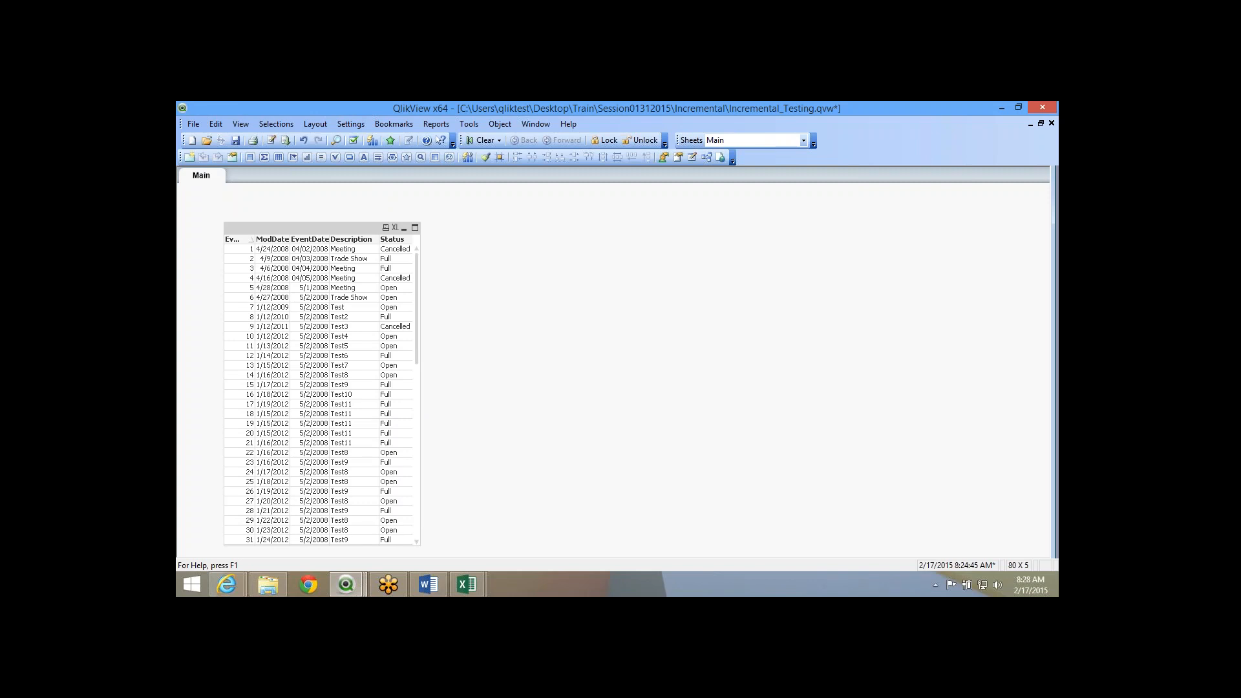
Switch to EventsTable in Excel and set the Status of EventIds 13 and 14 to Full.
{"action": "key", "text": "alt+Tab"}
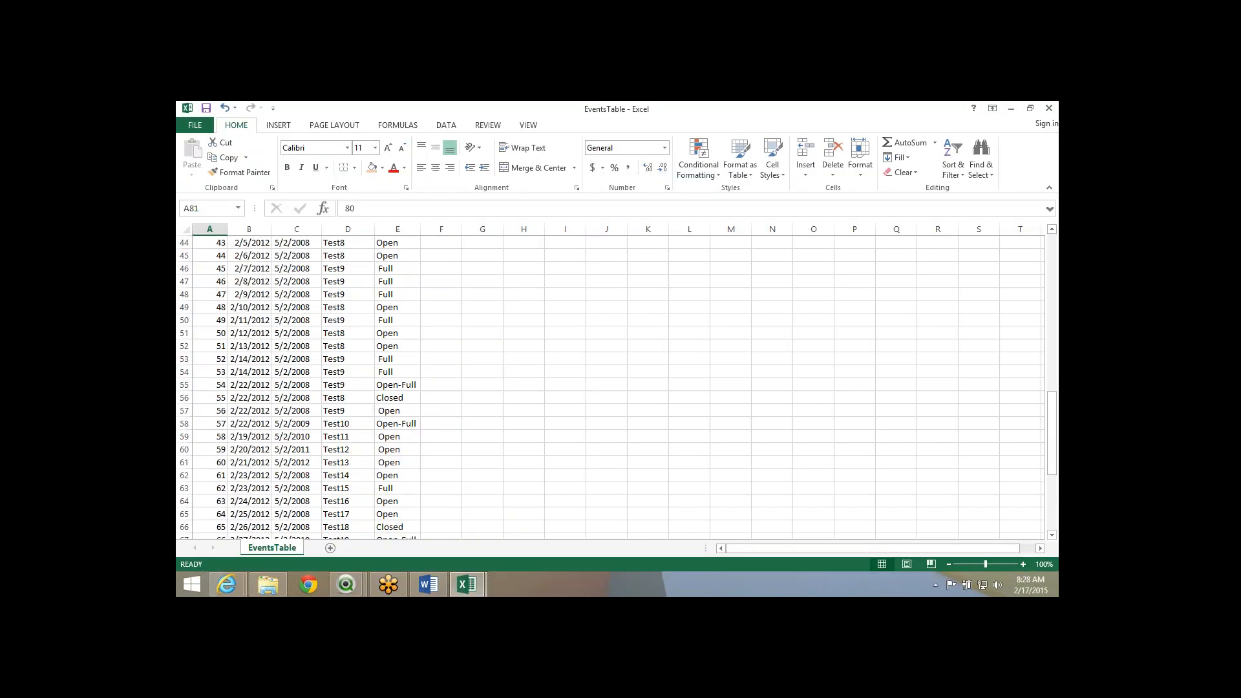
{"action": "scroll", "coordinate": [613, 388], "scroll_direction": "up", "scroll_amount": 8}
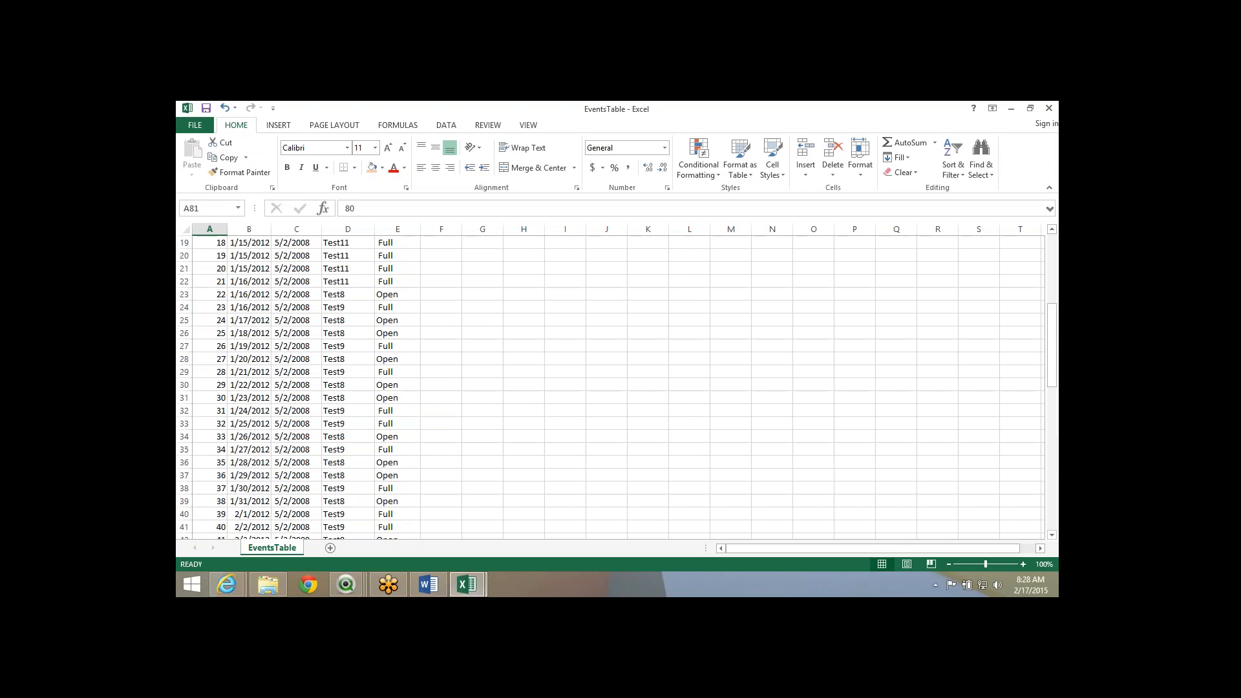
{"action": "scroll", "coordinate": [614, 388], "scroll_direction": "up", "scroll_amount": 5}
{"action": "left_click_drag", "start_coordinate": [209, 397], "coordinate": [397, 384]}
{"action": "left_click", "coordinate": [397, 384]}
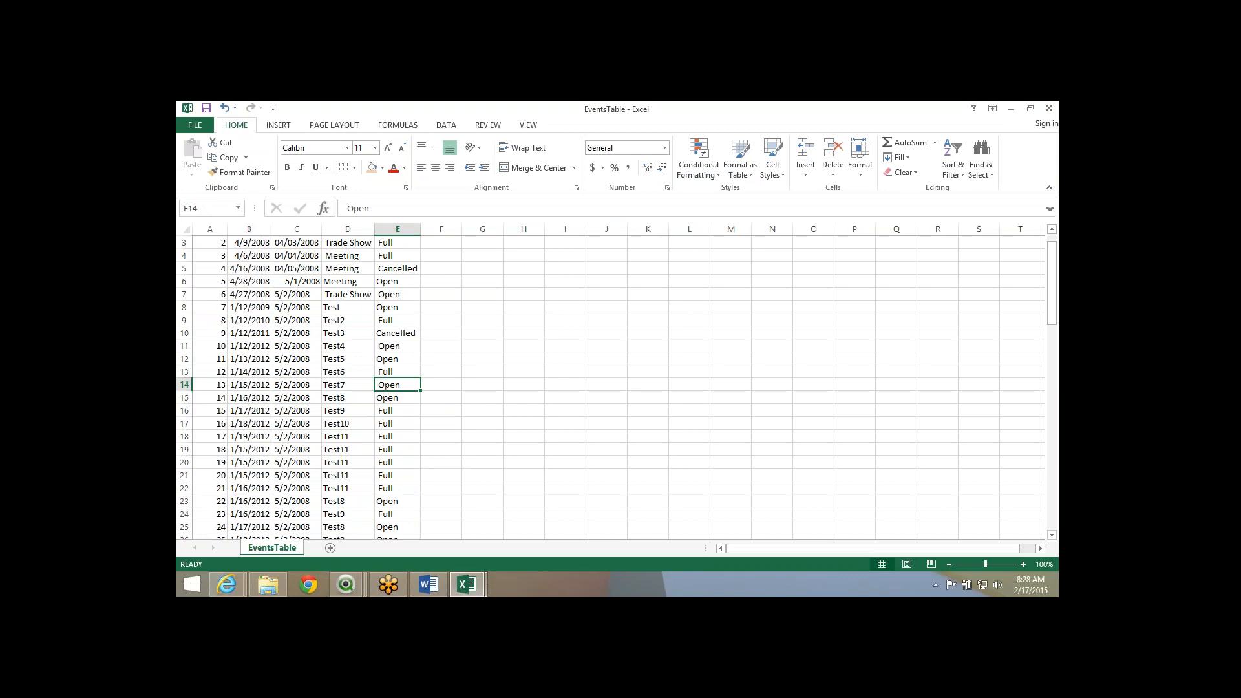
{"action": "type", "text": "Full"}
{"action": "key", "text": "Return"}
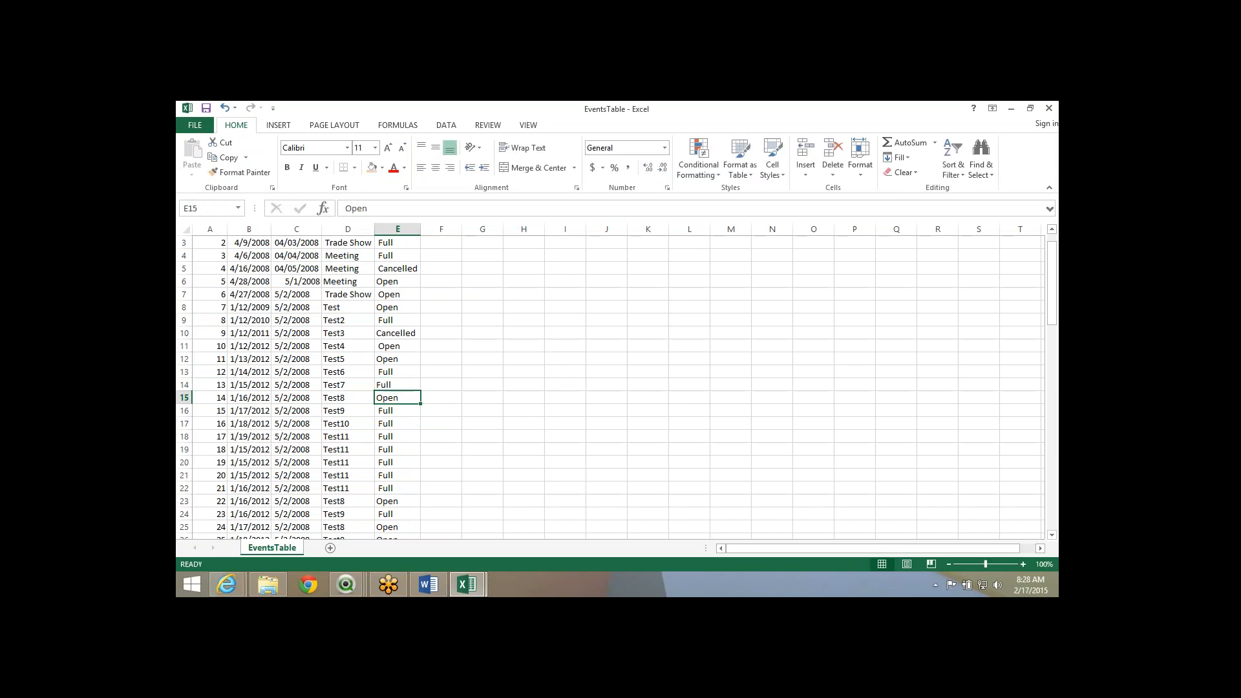
{"action": "key", "text": "ctrl+d"}
Set the ModDate of EventIds 13 and 14 to 3/13/2012, starting from a copy of the last date in row 81.
{"action": "left_click", "coordinate": [249, 385]}
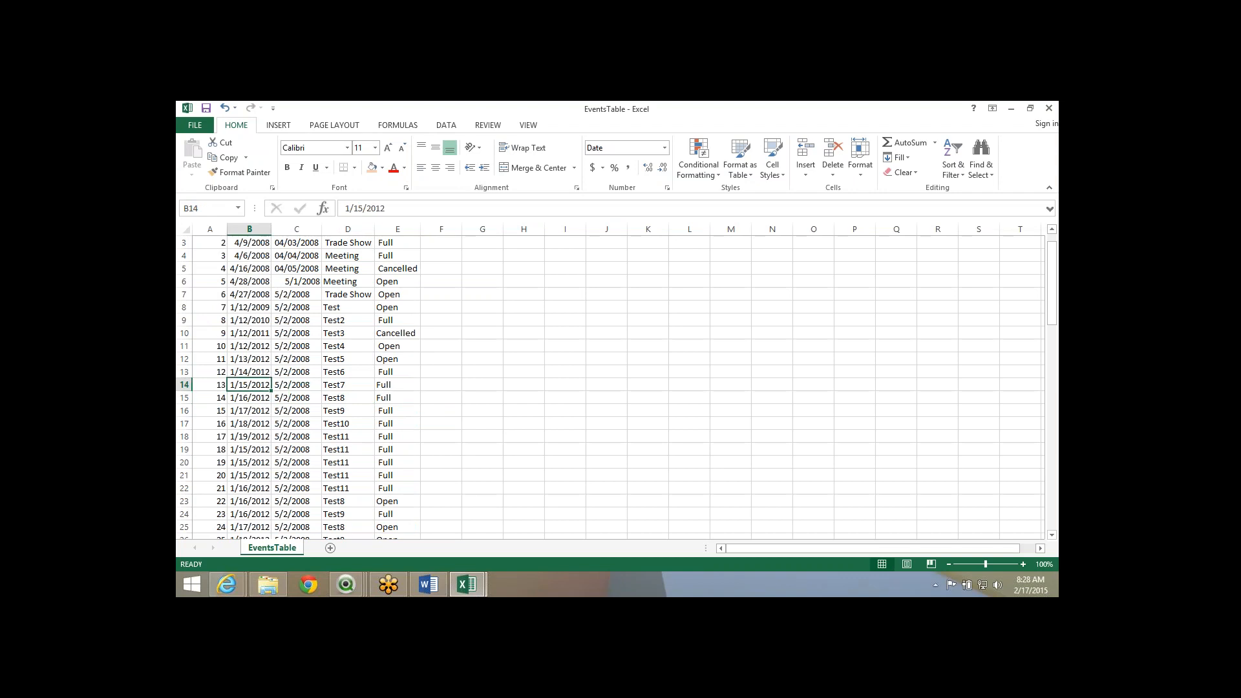
{"action": "key", "text": "Delete"}
{"action": "left_click", "coordinate": [250, 397]}
{"action": "key", "text": "ctrl+Down"}
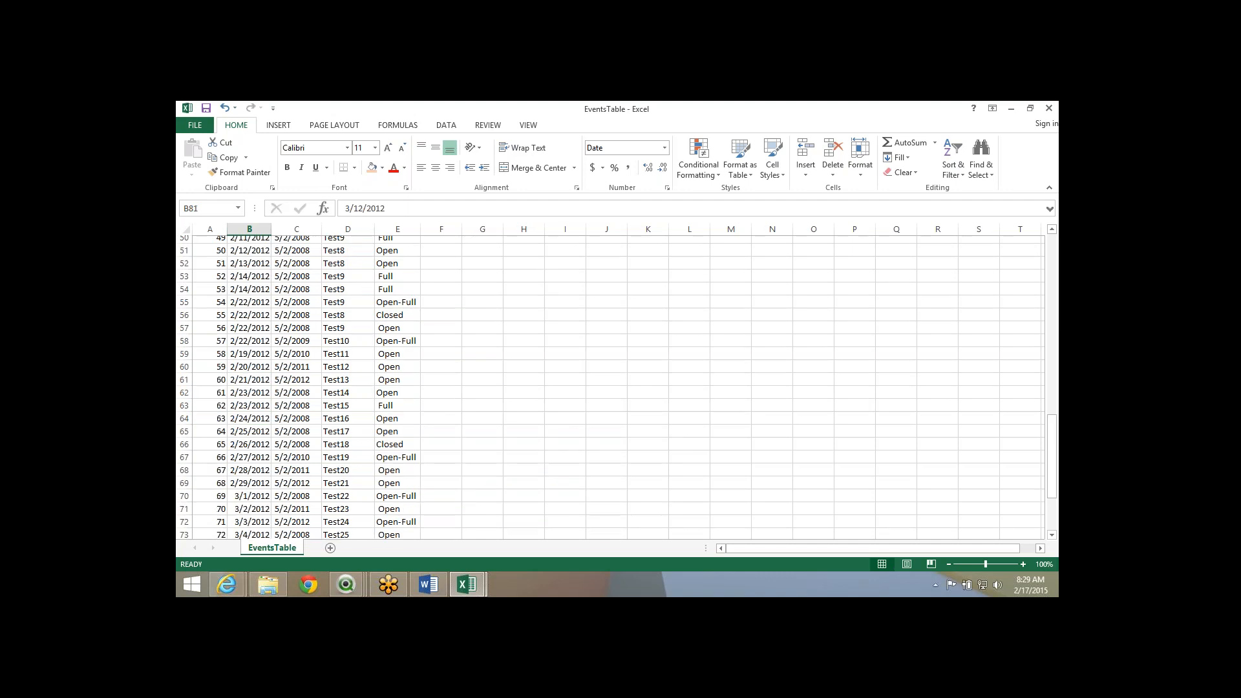
{"action": "key", "text": "ctrl+c"}
{"action": "key", "text": "ctrl+Up"}
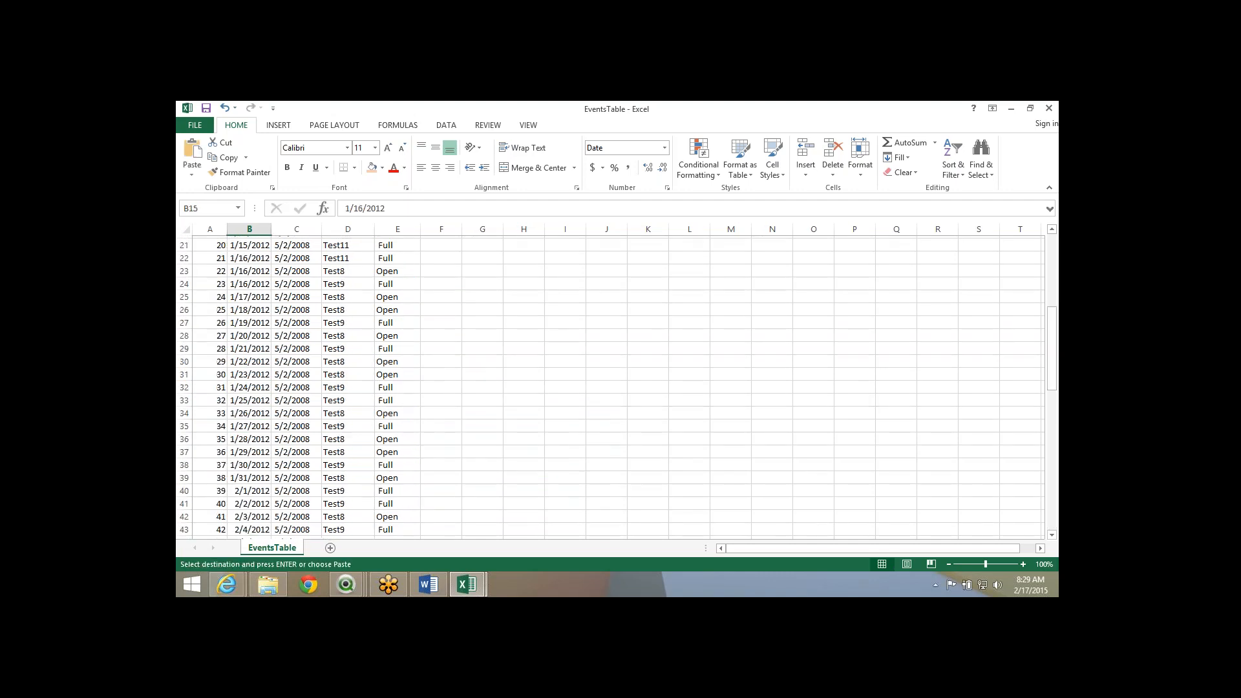
{"action": "key", "text": "Up"}
{"action": "key", "text": "ctrl+v"}
{"action": "key", "text": "F2"}
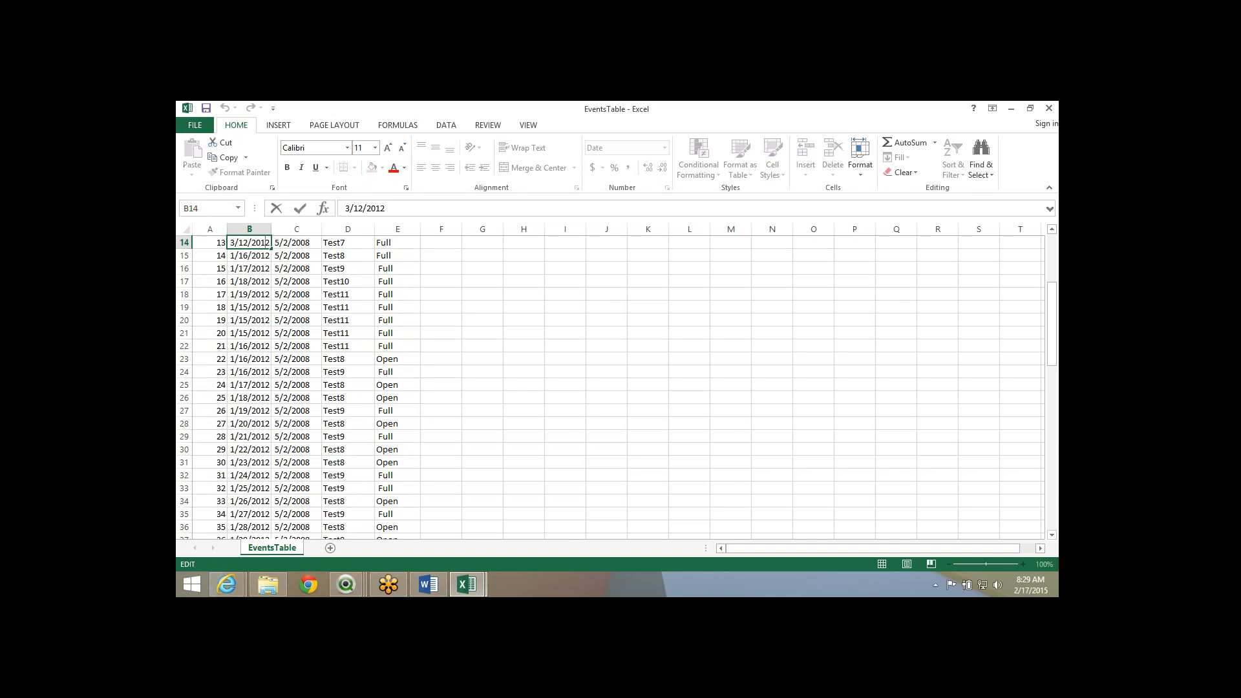
{"action": "key", "text": "Left"}
{"action": "key", "text": "Left"}
{"action": "key", "text": "Left"}
{"action": "key", "text": "Left"}
{"action": "key", "text": "Left"}
{"action": "key", "text": "Delete"}
{"action": "type", "text": "3"}
{"action": "key", "text": "Return"}
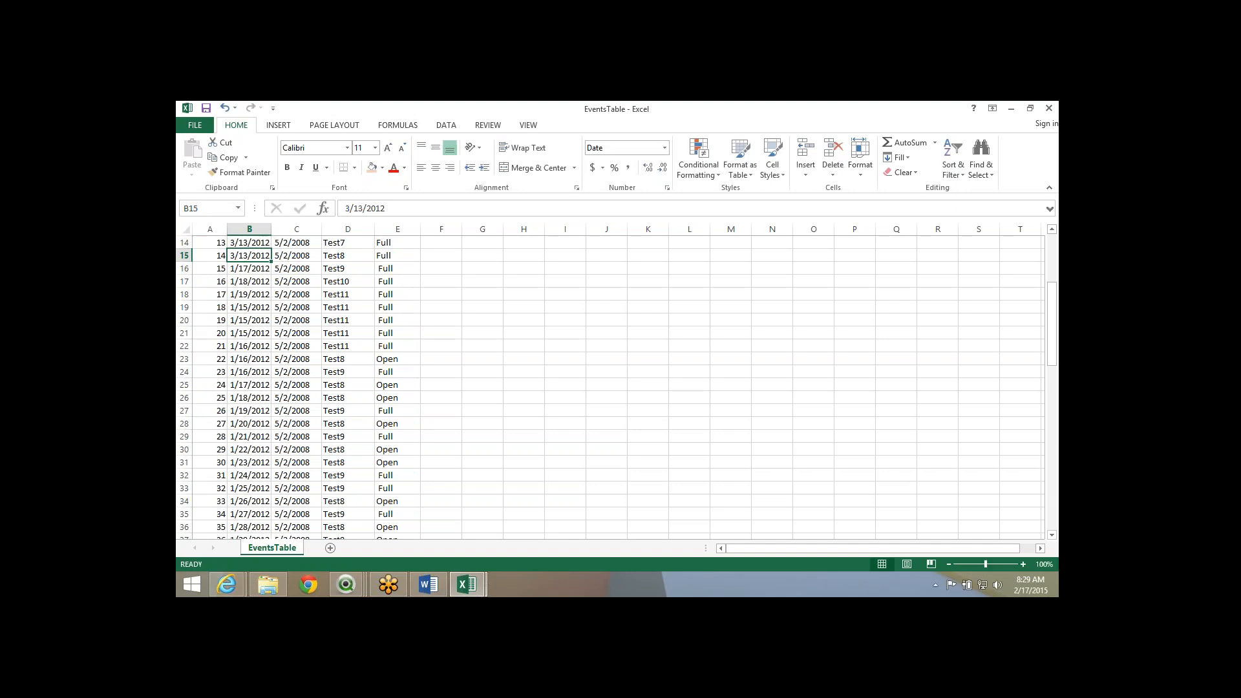
Review the edited rows of EventIds 13 and 14 across all five columns in EventsTable.
{"action": "key", "text": "Right"}
{"action": "key", "text": "Right"}
{"action": "key", "text": "Right"}
{"action": "key", "text": "Up"}
{"action": "key", "text": "Up"}
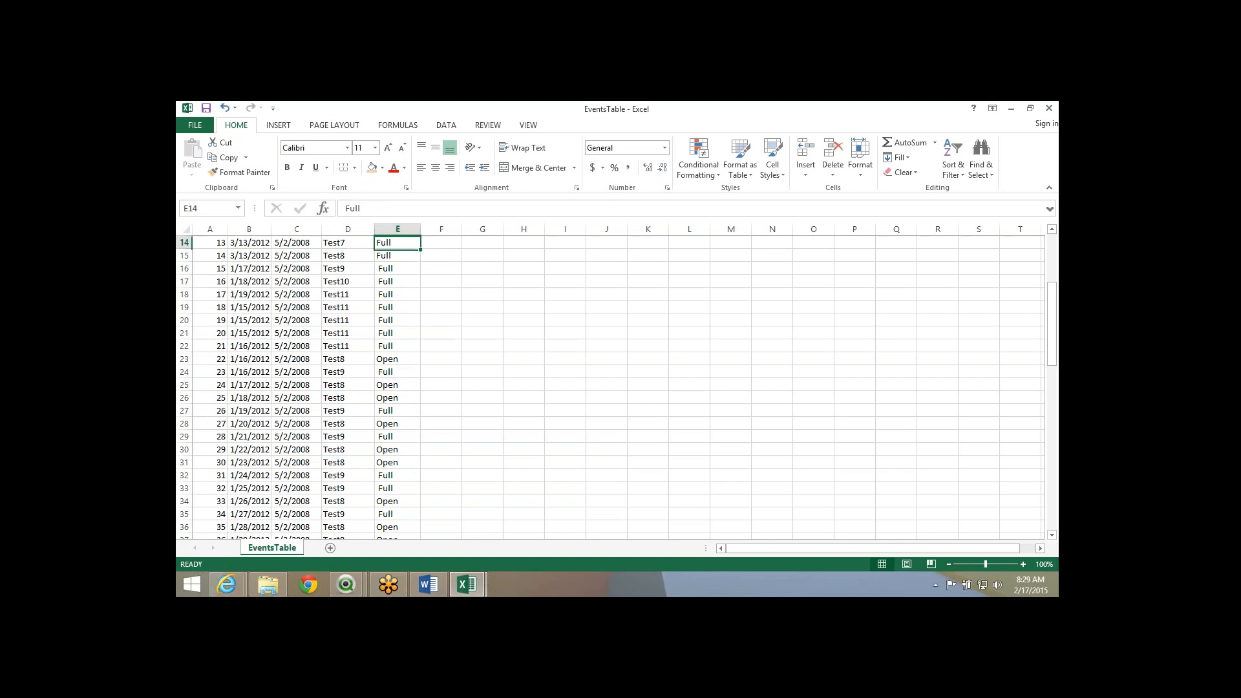
{"action": "key", "text": "Down"}
{"action": "key", "text": "shift+Left"}
{"action": "key", "text": "shift+Left"}
{"action": "key", "text": "shift+Left"}
{"action": "key", "text": "shift+Left"}
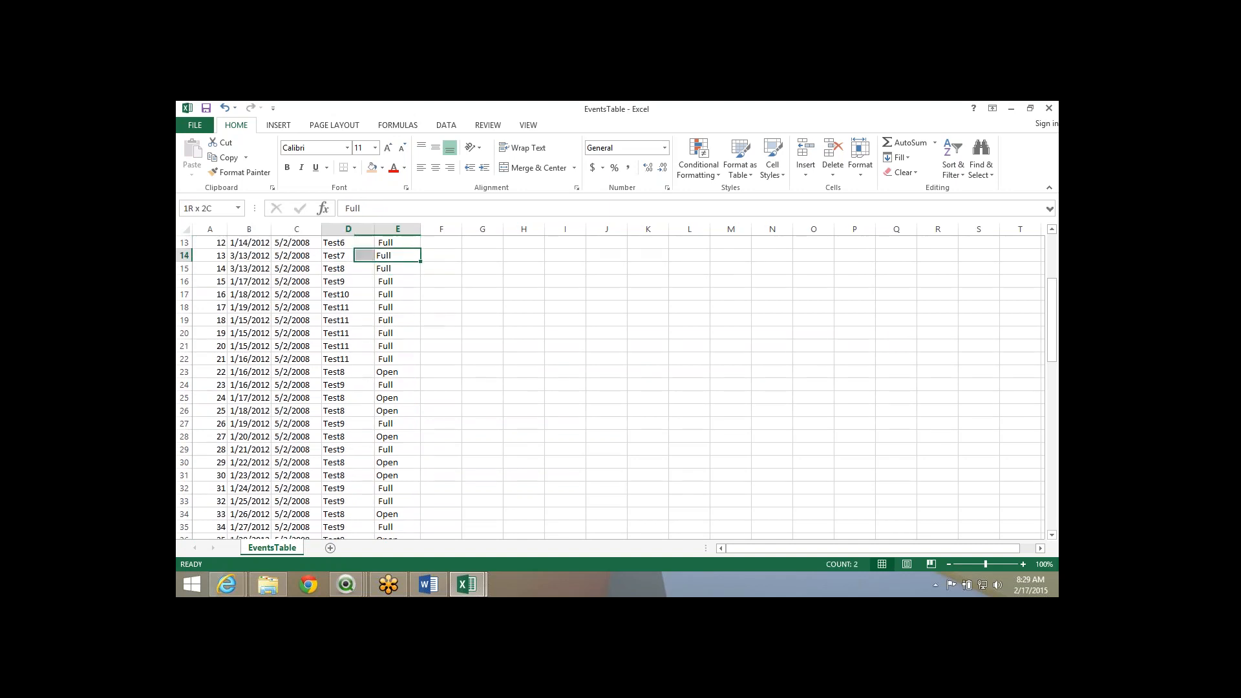
{"action": "key", "text": "shift+Down"}
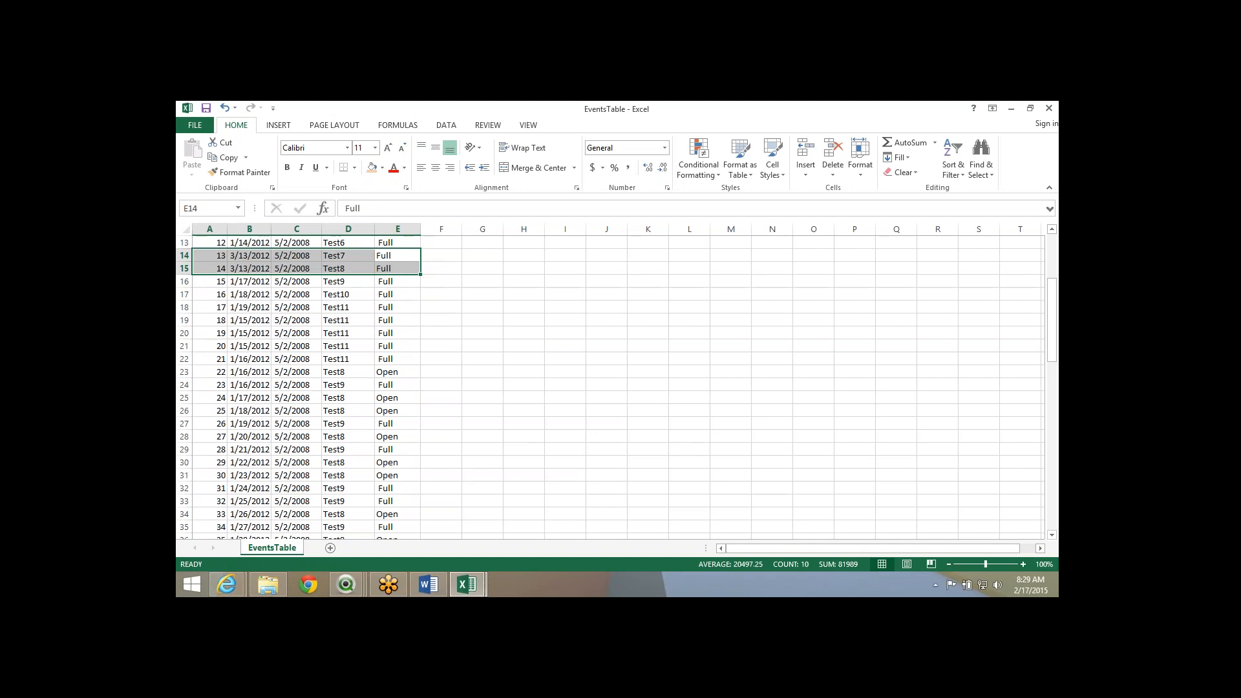
Append EventIds 81 and 82 in rows 82 and 83 with ModDates 3/13/2012 and 3/14/2012 by extending the existing series.
{"action": "scroll", "coordinate": [617, 384], "scroll_direction": "down", "scroll_amount": 20}
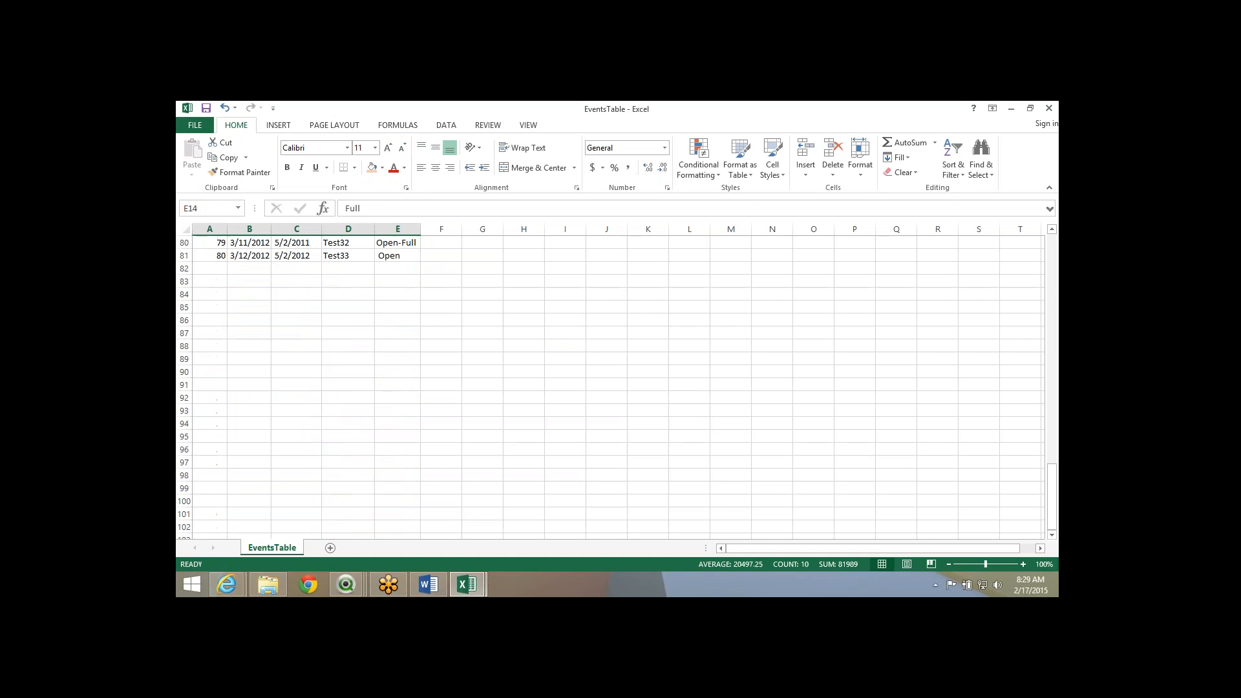
{"action": "scroll", "coordinate": [617, 385], "scroll_direction": "up", "scroll_amount": 1}
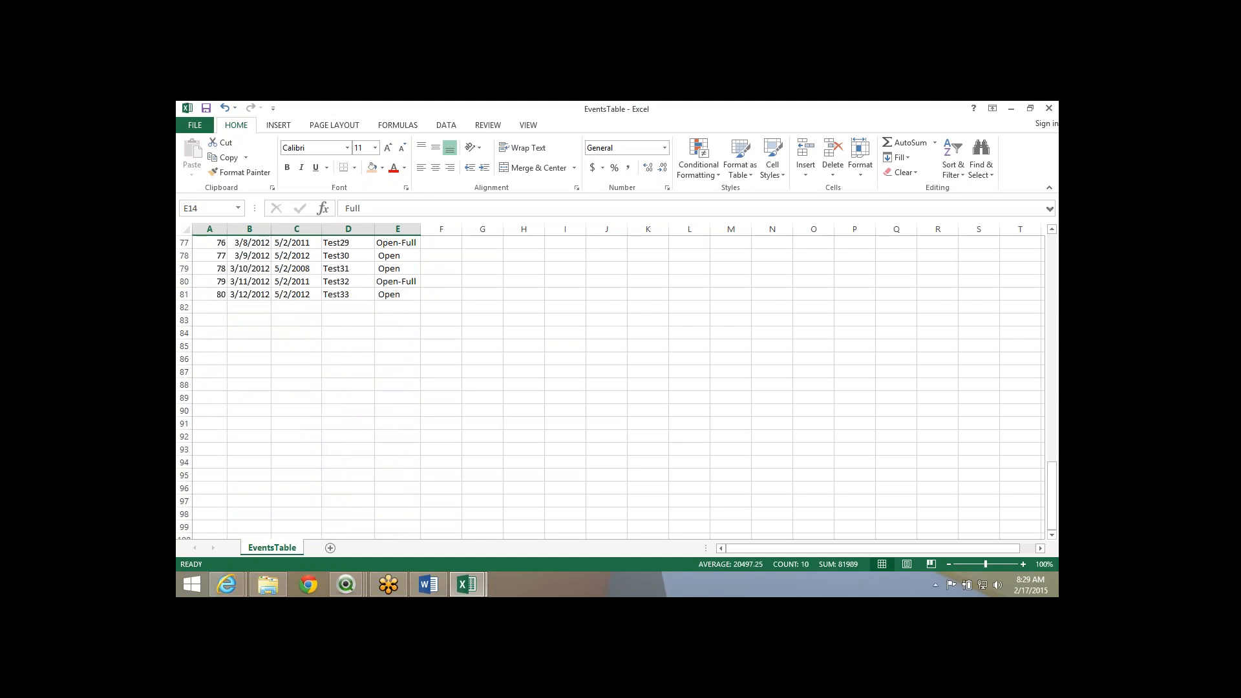
{"action": "left_click_drag", "start_coordinate": [210, 281], "coordinate": [226, 312]}
{"action": "left_click", "coordinate": [249, 281]}
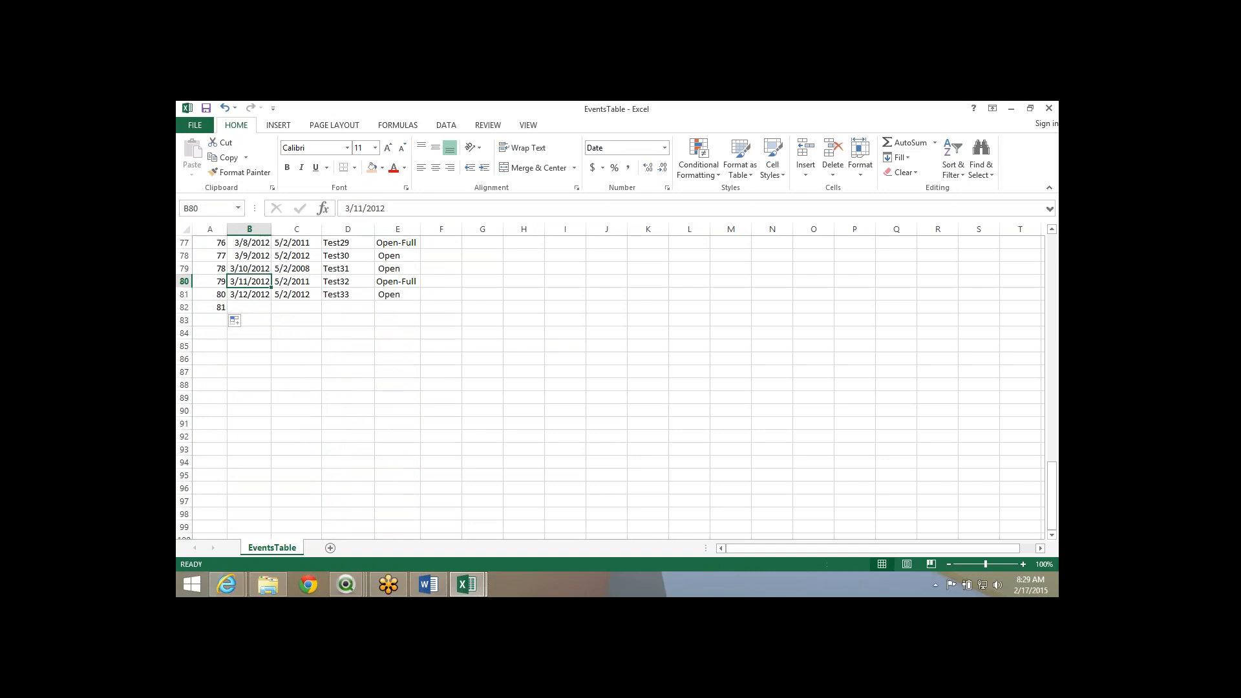
{"action": "left_click", "coordinate": [209, 307]}
{"action": "left_click_drag", "start_coordinate": [210, 294], "coordinate": [227, 326]}
{"action": "left_click", "coordinate": [249, 306]}
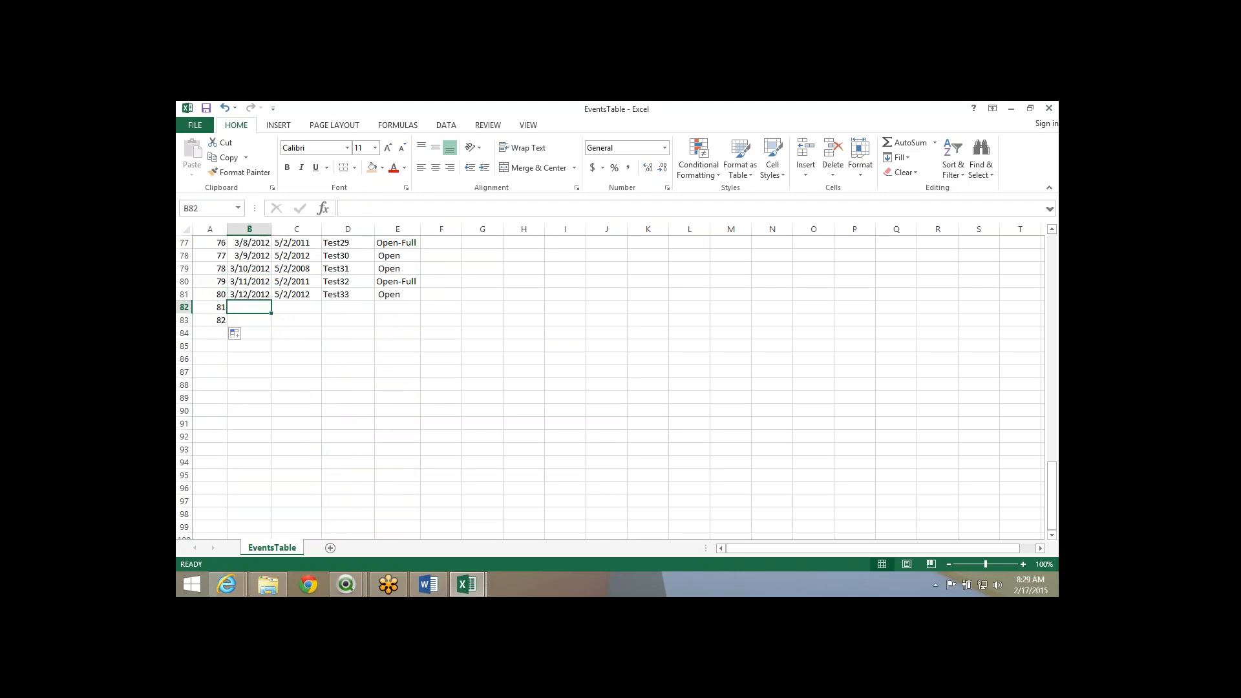
{"action": "left_click", "coordinate": [249, 294]}
{"action": "left_click_drag", "start_coordinate": [271, 301], "coordinate": [271, 325]}
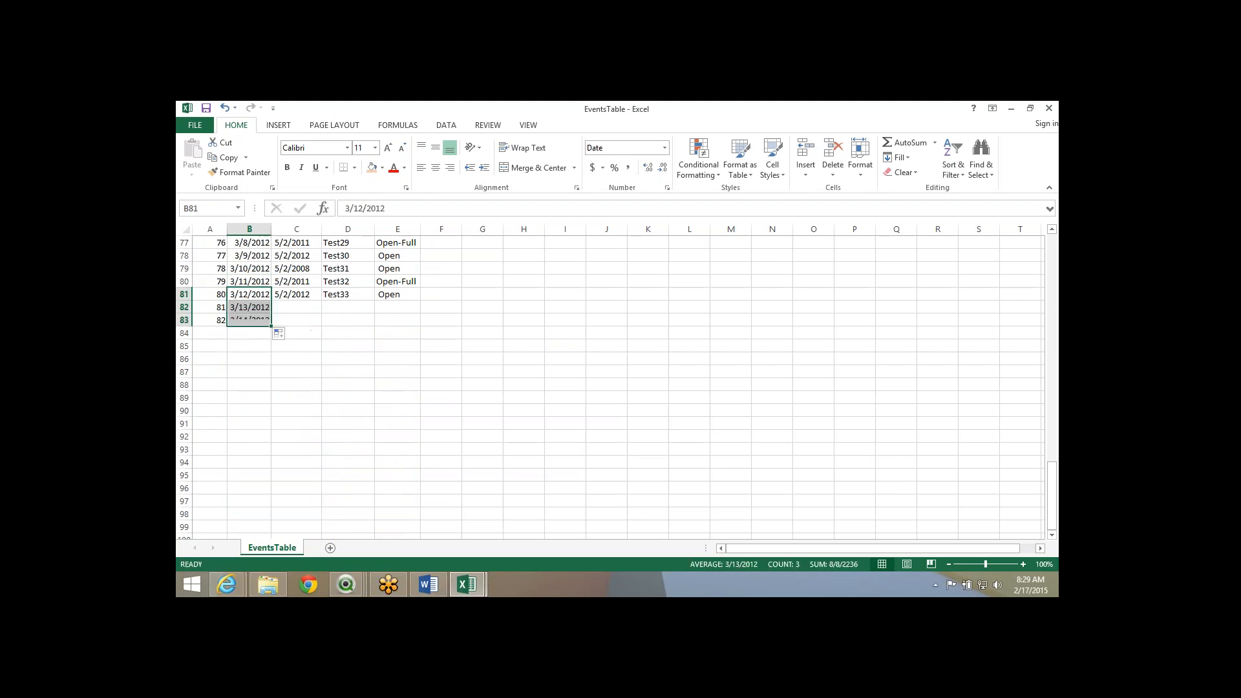
Copy the EventDate 5/2/2012 from row 81 into the new rows 82 and 83.
{"action": "left_click", "coordinate": [296, 307]}
{"action": "left_click", "coordinate": [296, 294]}
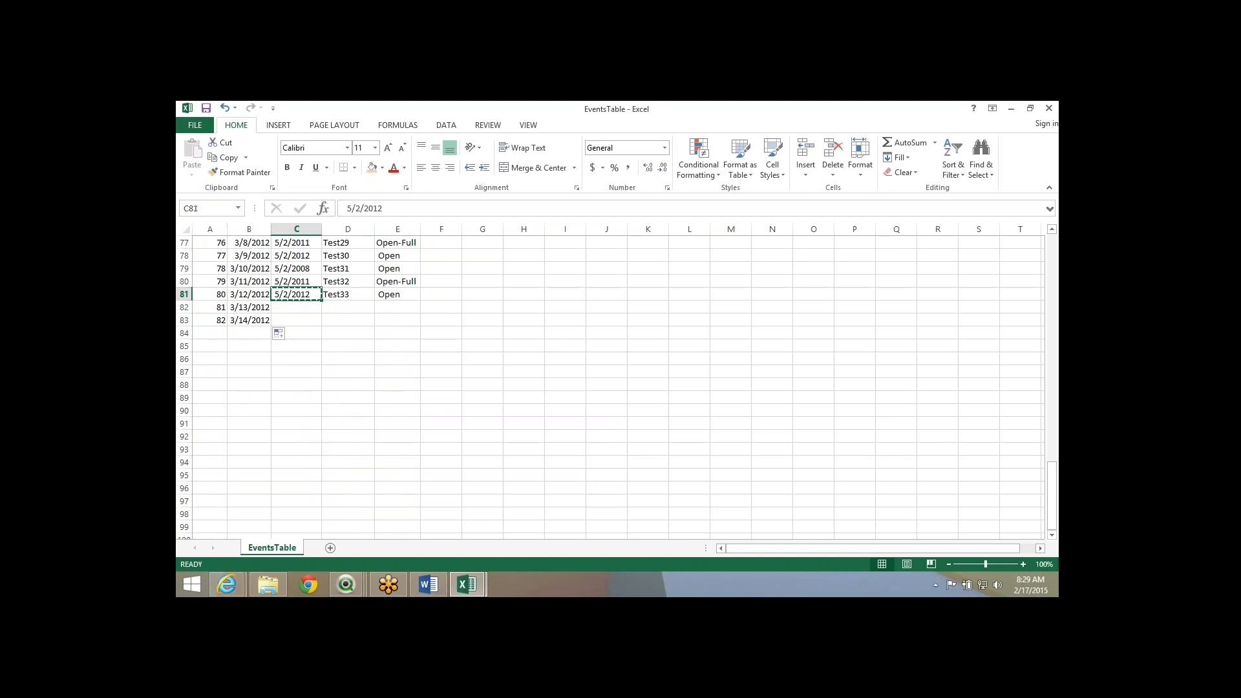
{"action": "key", "text": "ctrl+c"}
{"action": "left_click", "coordinate": [296, 307]}
{"action": "key", "text": "ctrl+v"}
{"action": "left_click", "coordinate": [296, 320]}
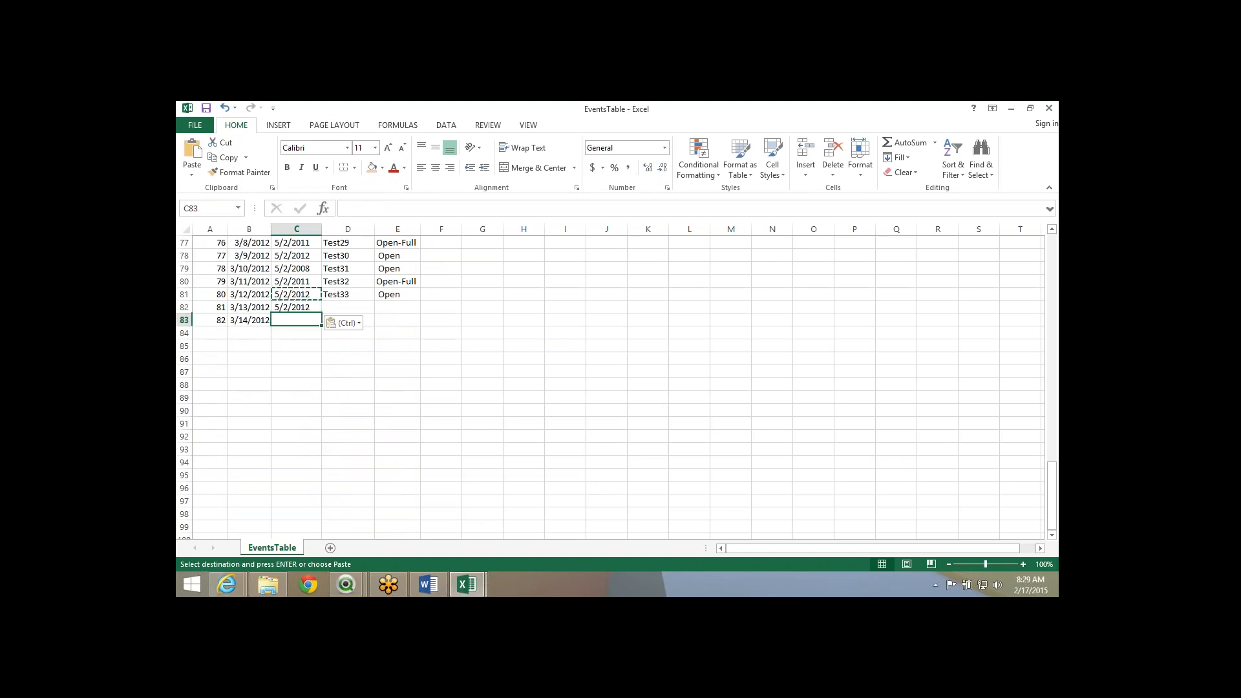
{"action": "key", "text": "ctrl+v"}
{"action": "key", "text": "Escape"}
Fill the new rows with descriptions Test34 and Test35 and the Status Open by extending the columns above.
{"action": "left_click", "coordinate": [347, 269]}
{"action": "left_click_drag", "start_coordinate": [348, 268], "coordinate": [421, 323]}
{"action": "left_click", "coordinate": [397, 295]}
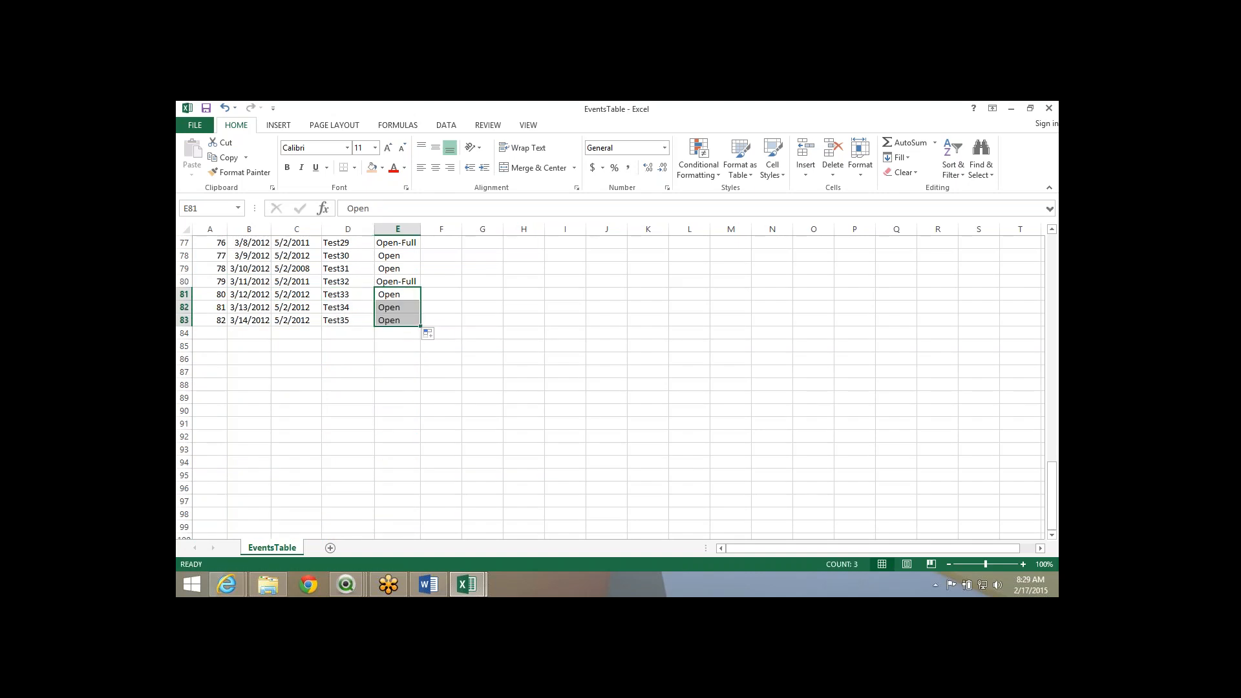
Save the EventsTable workbook, keeping the CSV format.
{"action": "left_click", "coordinate": [397, 359]}
{"action": "key", "text": "ctrl+s"}
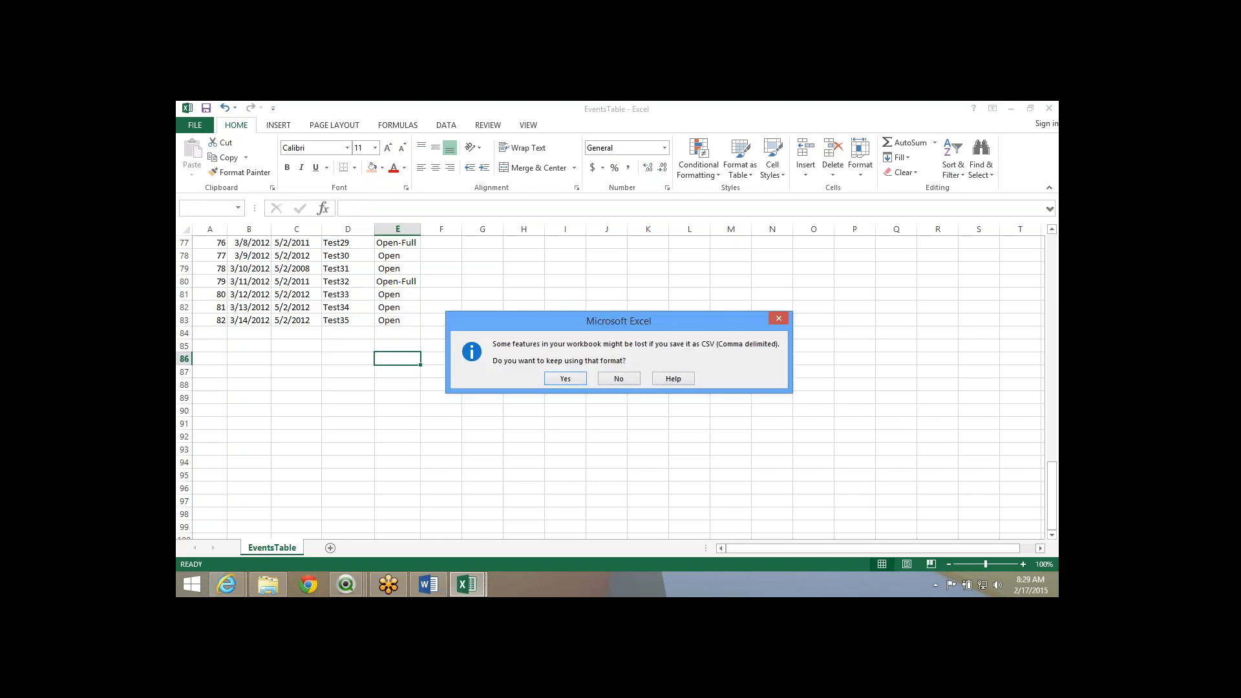
{"action": "key", "text": "Return"}
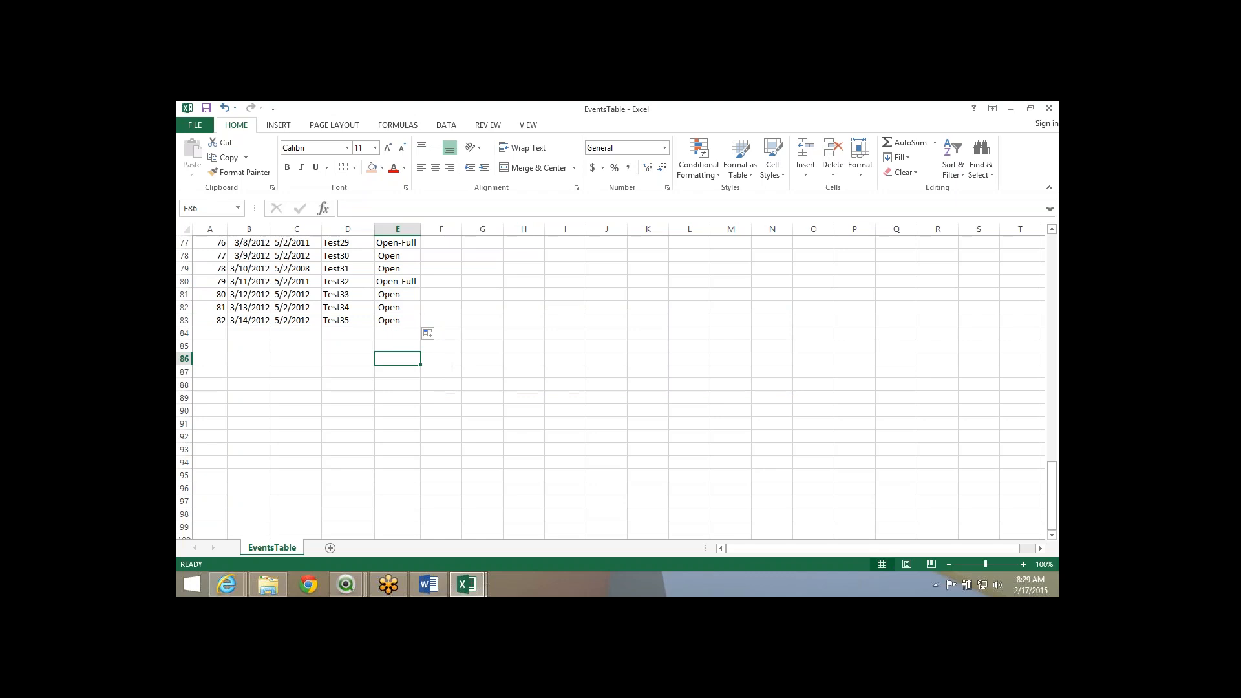
Switch to QlikView, open the load script and review the EventsTable.csv and QVD loads in the Day2 section.
{"action": "key", "text": "alt+Tab"}
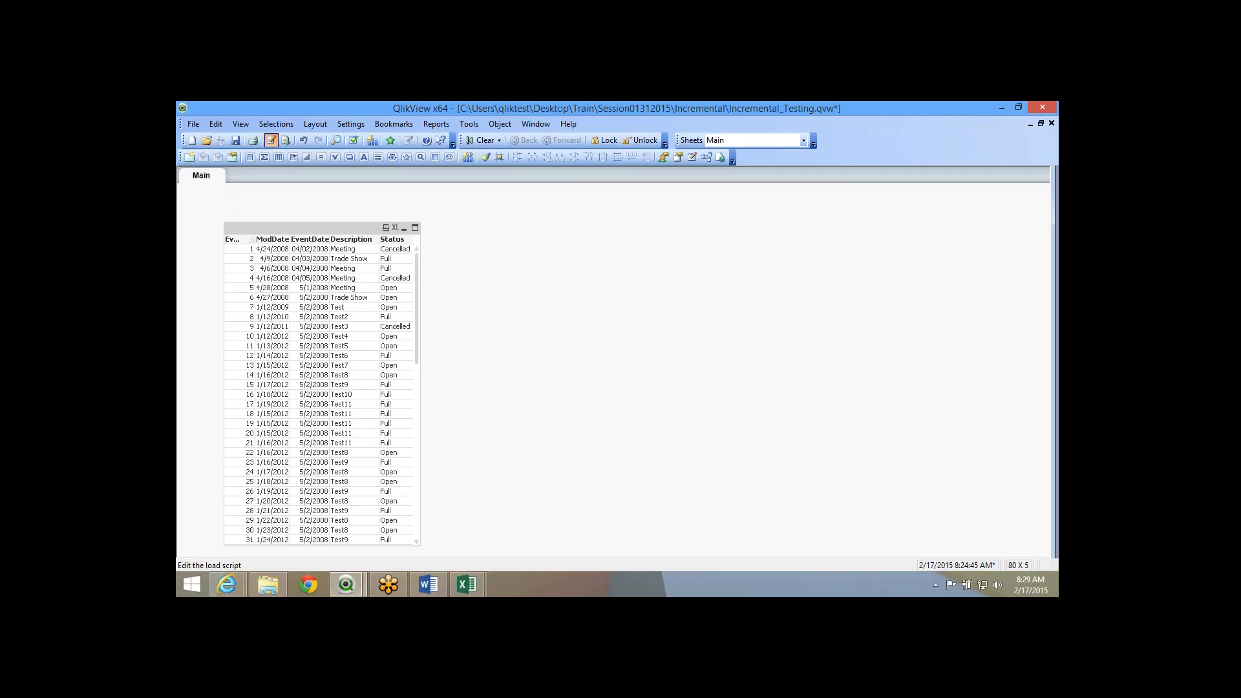
{"action": "left_click", "coordinate": [271, 140]}
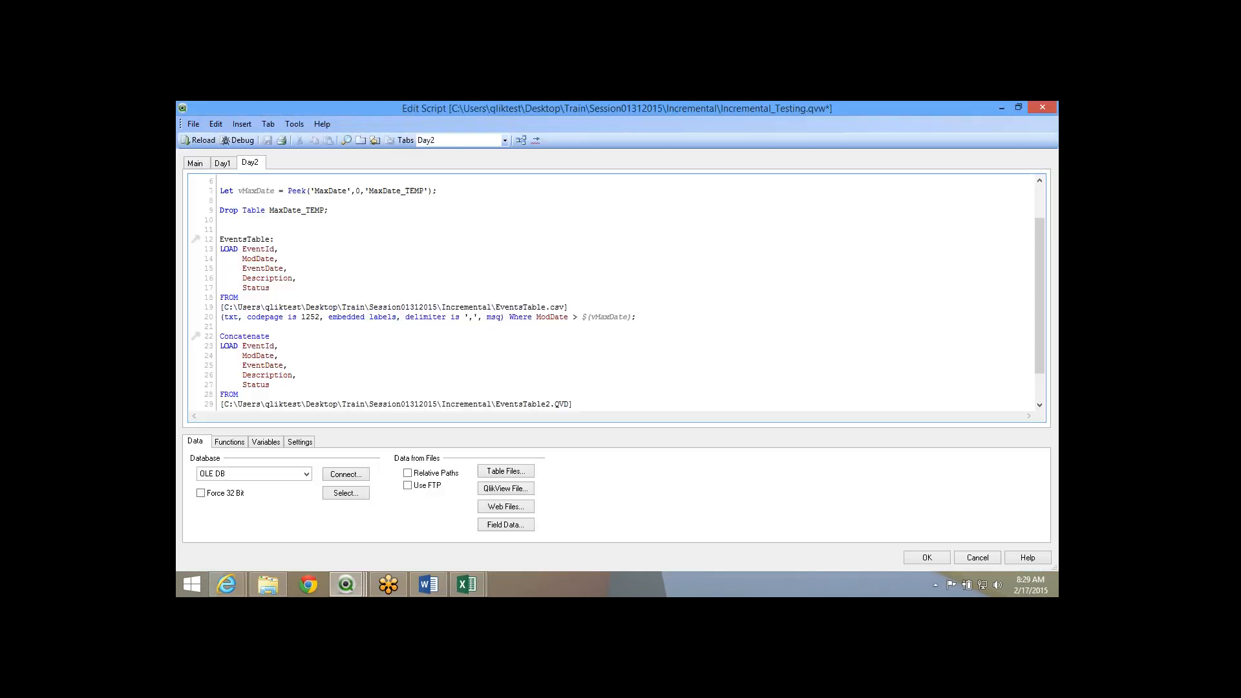
{"action": "left_click_drag", "start_coordinate": [220, 239], "coordinate": [636, 316]}
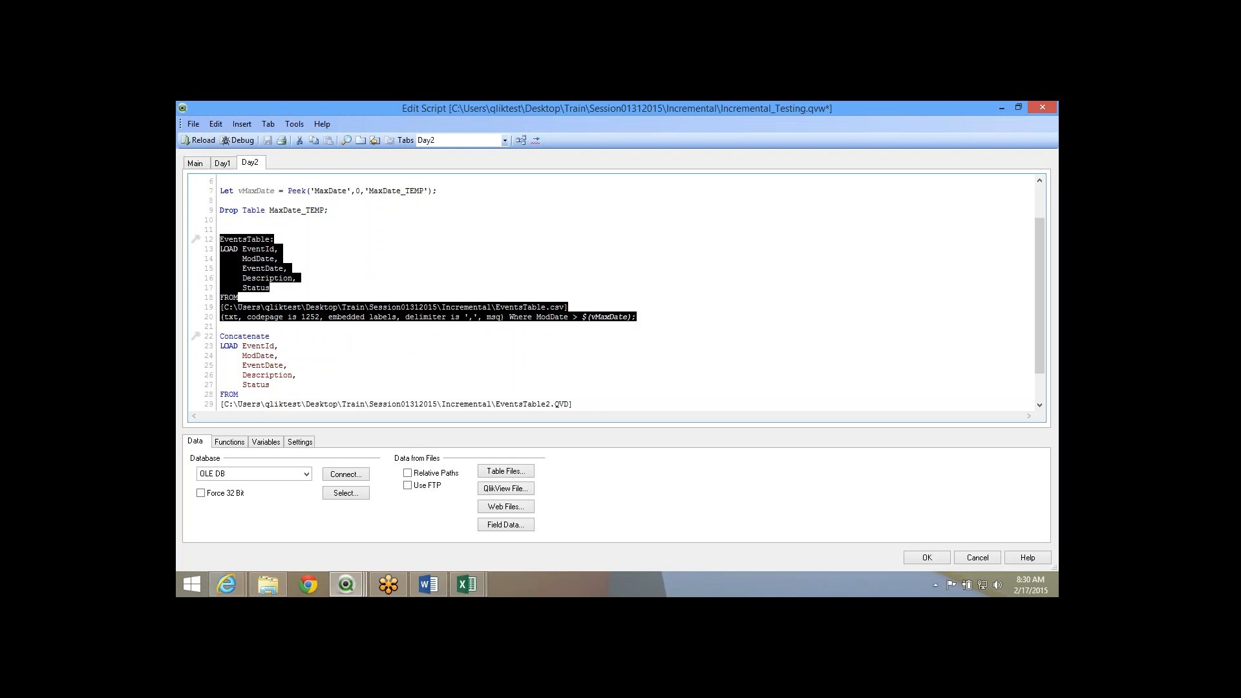
{"action": "left_click", "coordinate": [452, 278]}
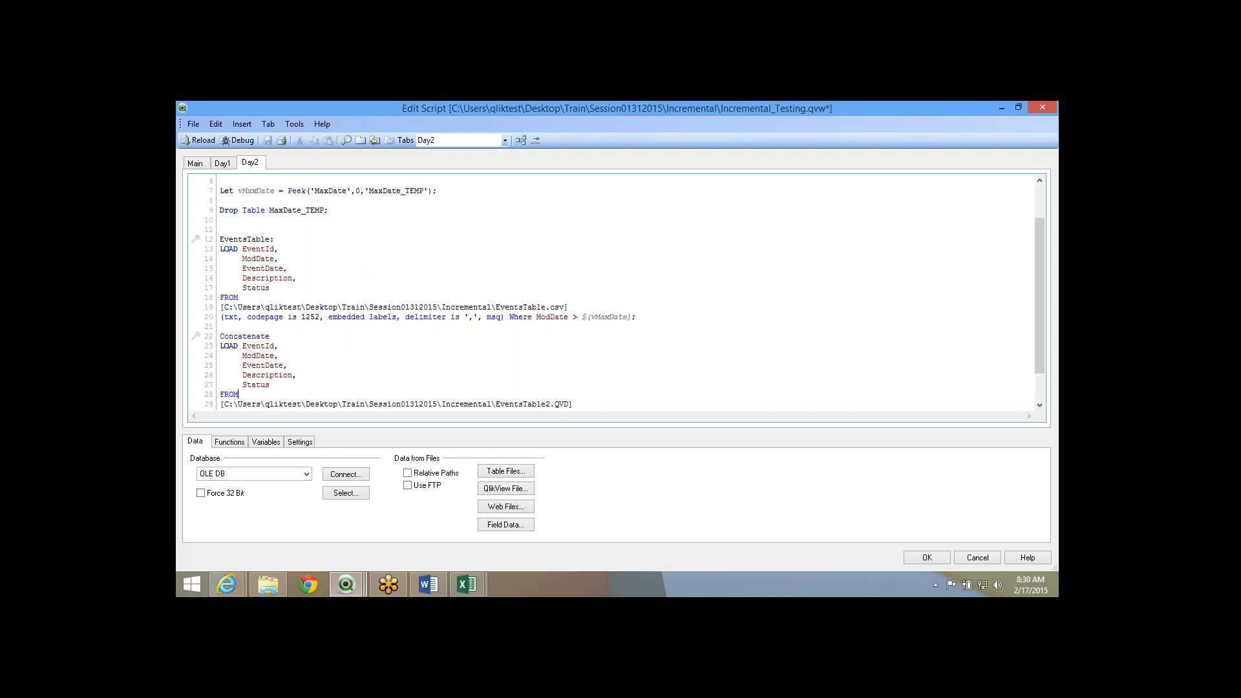
{"action": "scroll", "coordinate": [610, 292], "scroll_direction": "down", "scroll_amount": 1}
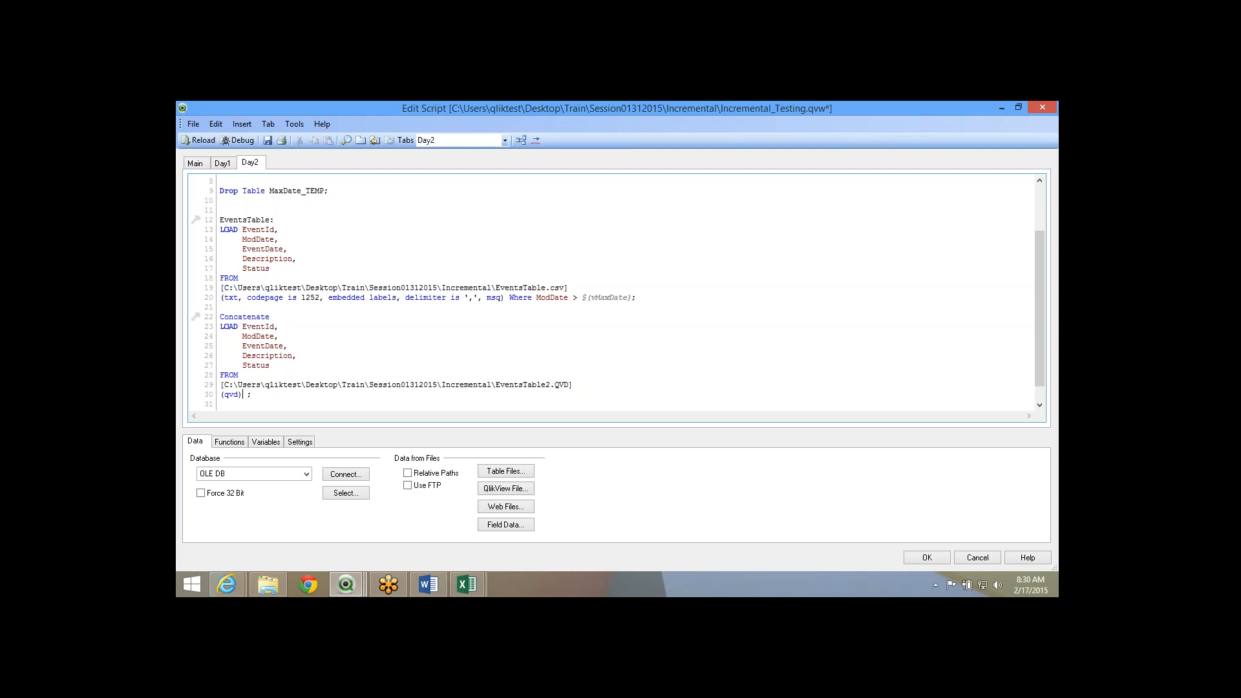
Add the condition "Where Not Exists (EventId)" to the concatenated load from EventsTable2.QVD.
{"action": "type", "text": "Where Not Ex"}
{"action": "key", "text": "Return"}
{"action": "double_click", "coordinate": [258, 230]}
{"action": "key", "text": "ctrl+c"}
{"action": "left_click", "coordinate": [319, 394]}
{"action": "type", "text": "("}
{"action": "key", "text": "ctrl+v"}
{"action": "type", "text": ")"}
Examine how the Not Exists condition relates the CSV load to the concatenated load from EventsTable2.QVD.
{"action": "left_click_drag", "start_coordinate": [243, 394], "coordinate": [364, 394]}
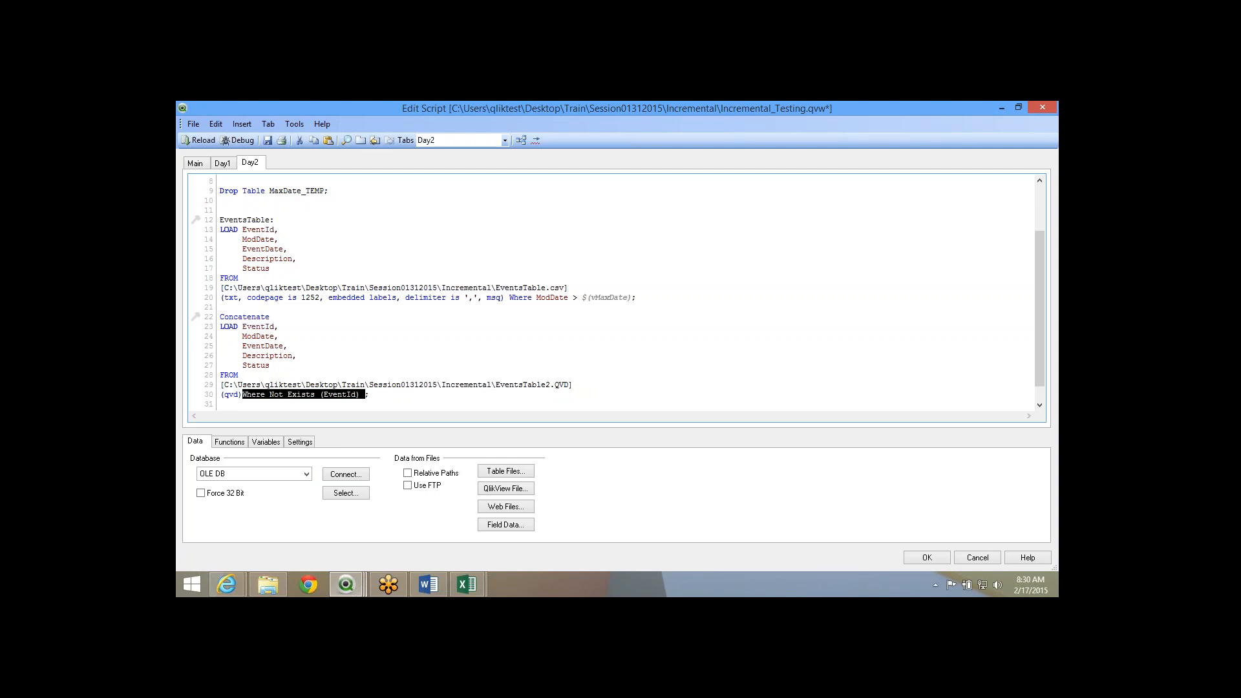
{"action": "left_click_drag", "start_coordinate": [242, 326], "coordinate": [270, 365]}
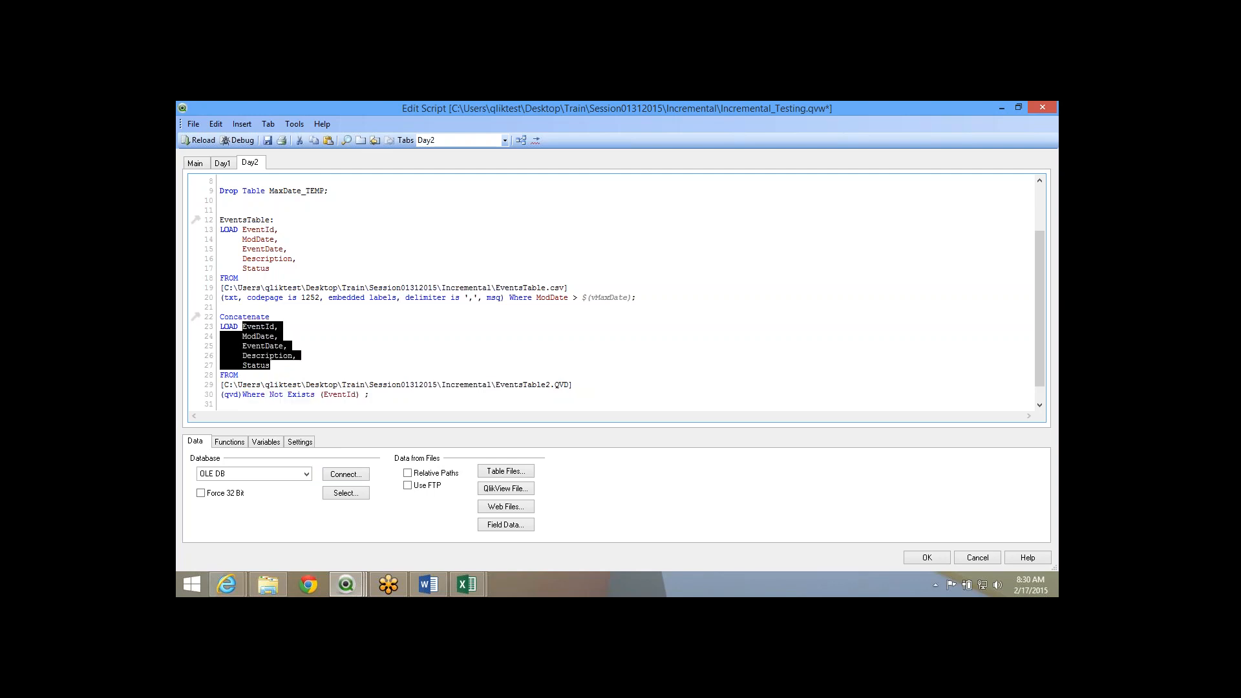
{"action": "left_click_drag", "start_coordinate": [270, 268], "coordinate": [220, 220]}
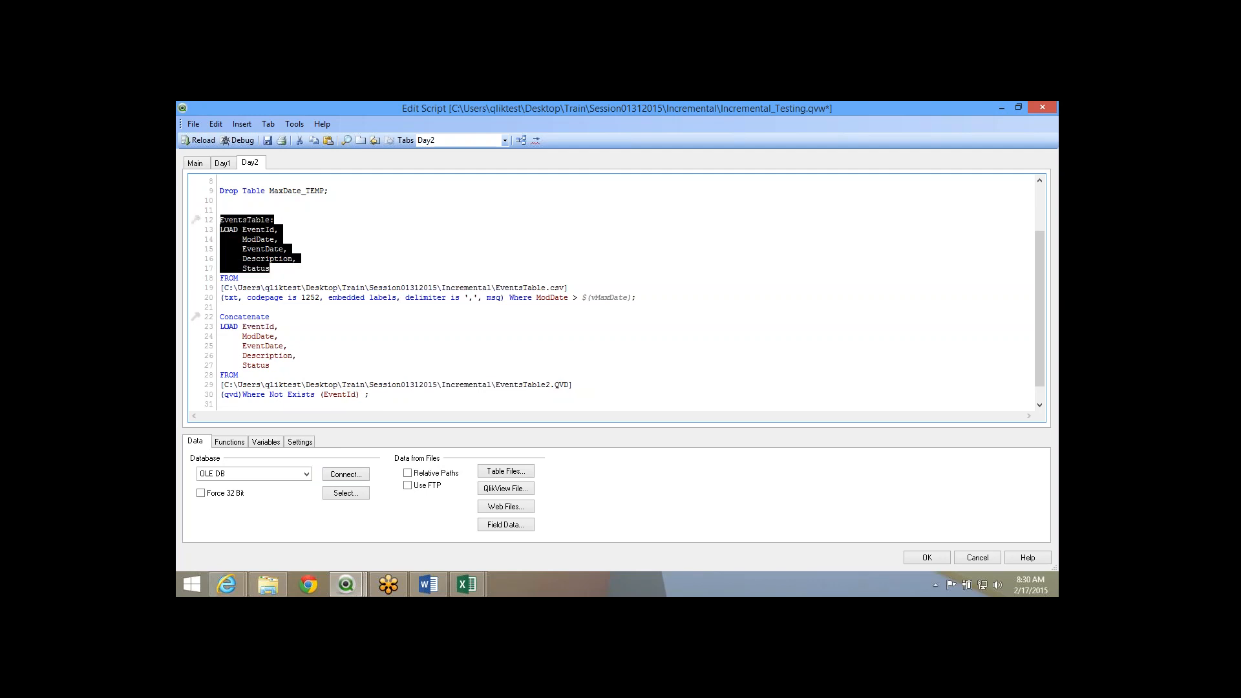
{"action": "left_click_drag", "start_coordinate": [270, 365], "coordinate": [219, 317]}
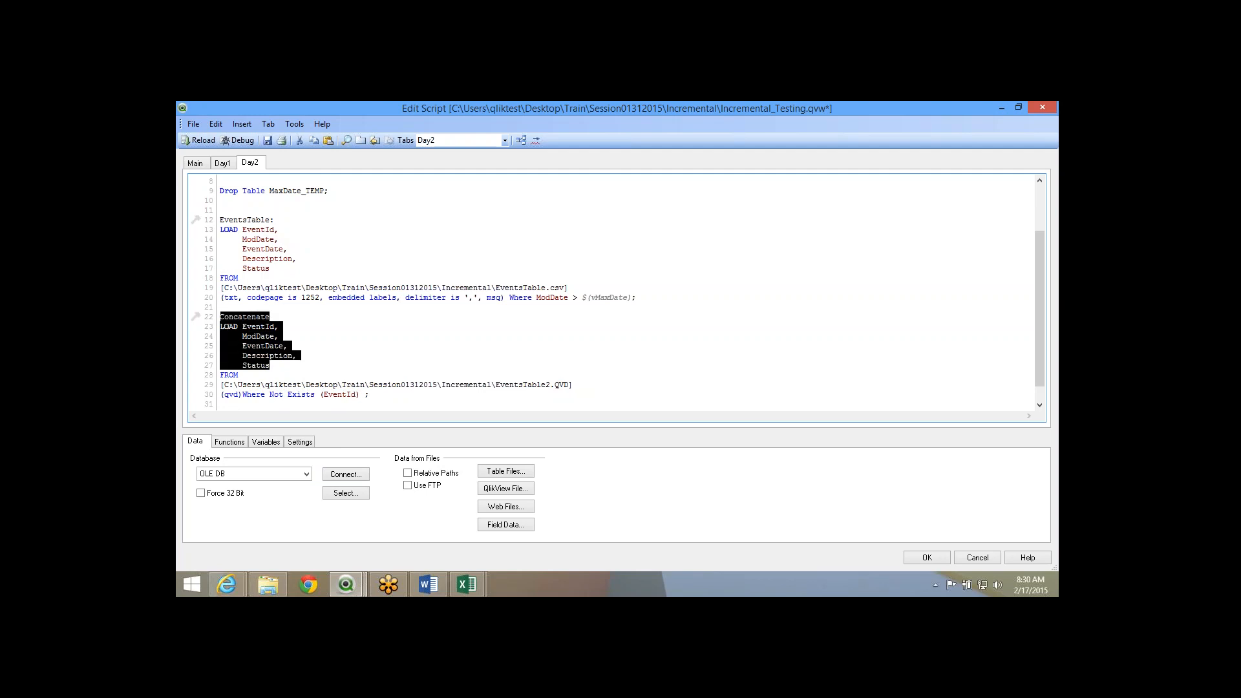
{"action": "left_click_drag", "start_coordinate": [239, 375], "coordinate": [220, 317]}
{"action": "left_click", "coordinate": [238, 375]}
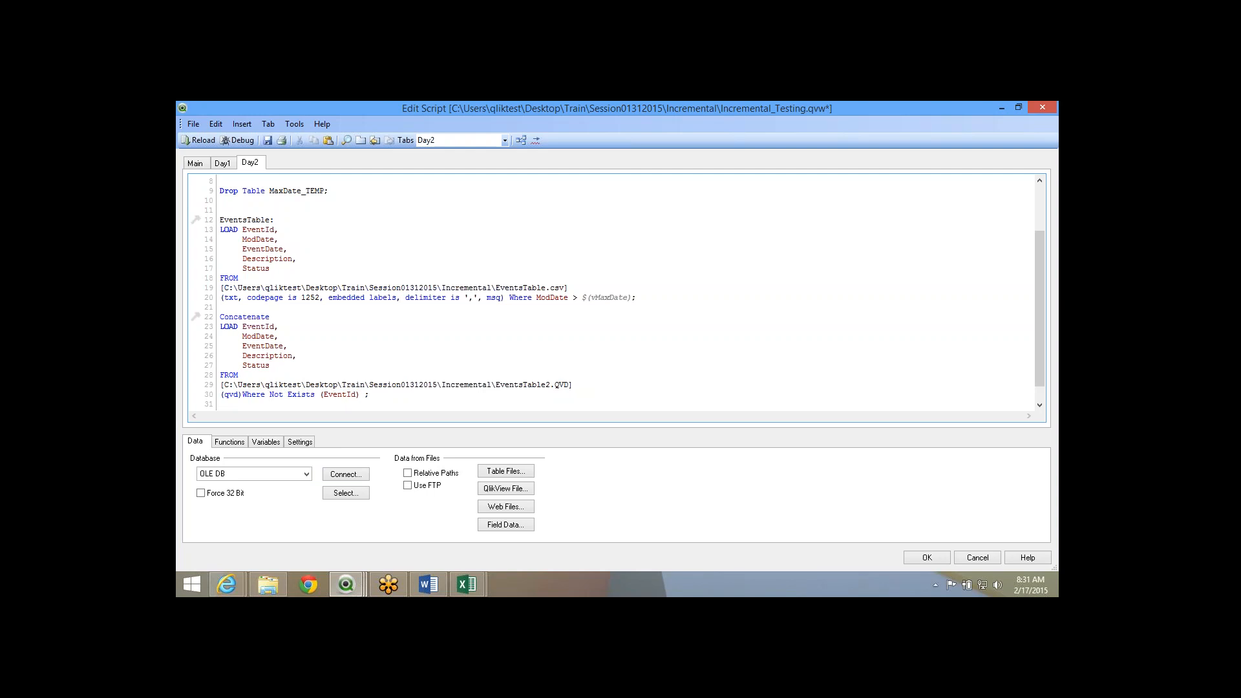
{"action": "left_click_drag", "start_coordinate": [569, 386], "coordinate": [496, 385]}
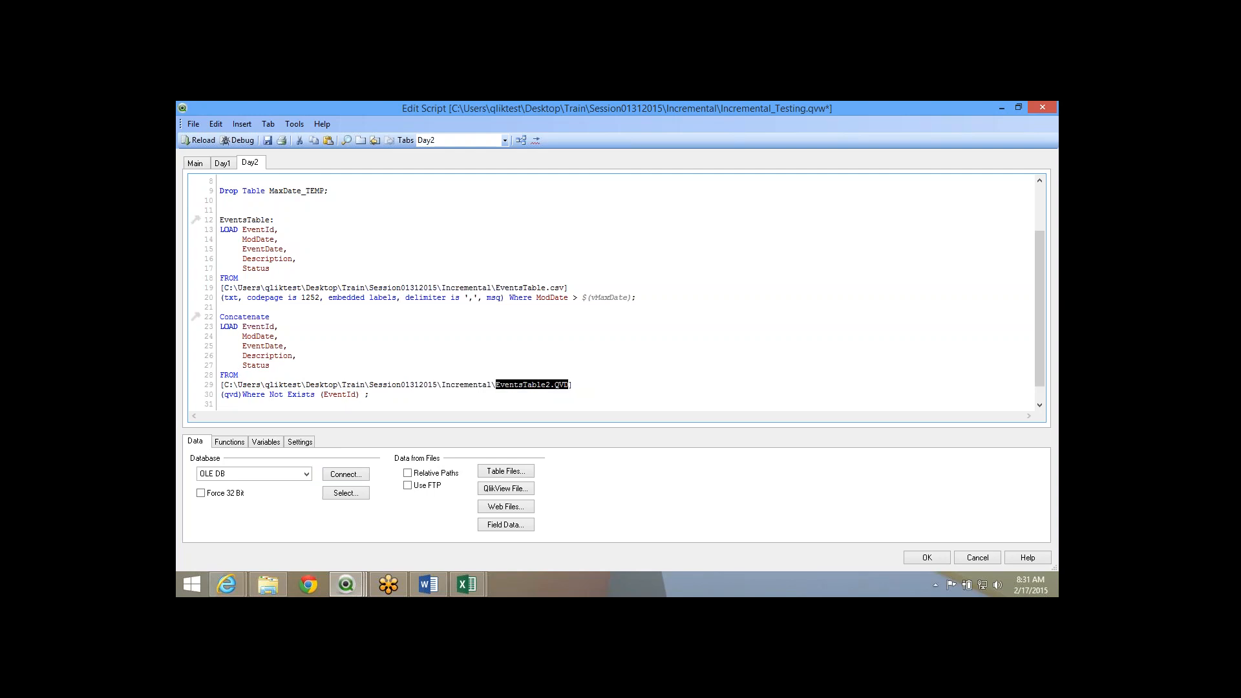
{"action": "left_click", "coordinate": [557, 386]}
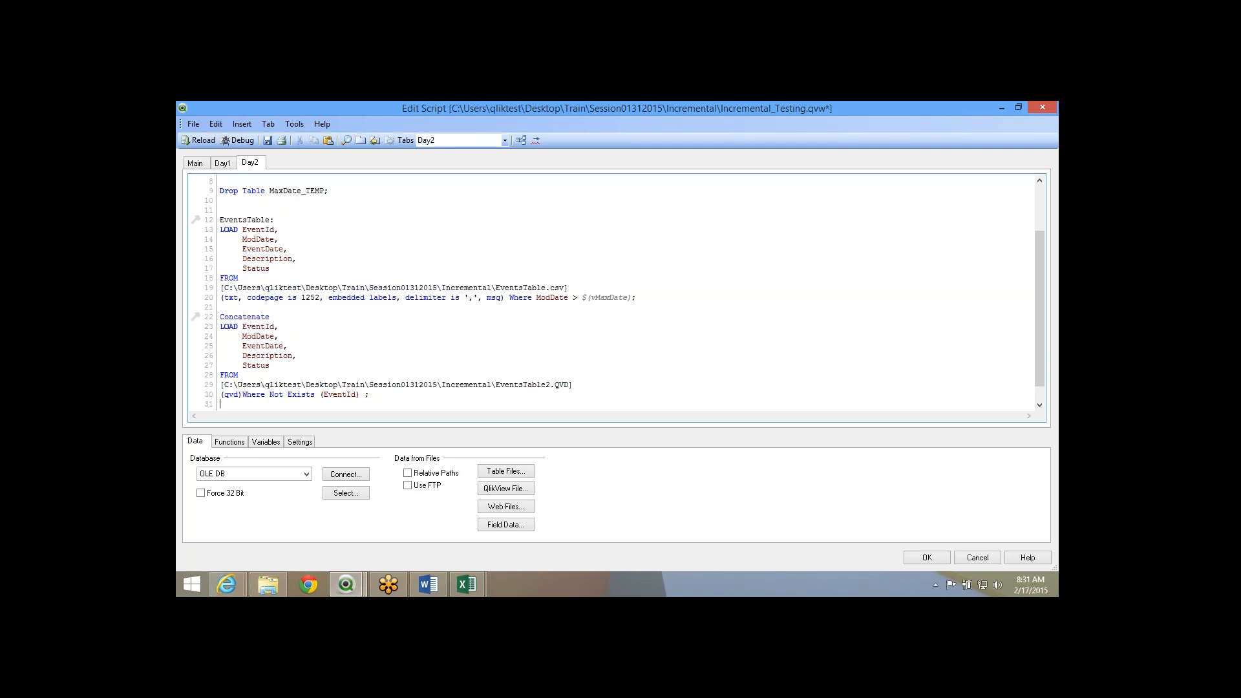
{"action": "left_click_drag", "start_coordinate": [233, 220], "coordinate": [272, 268]}
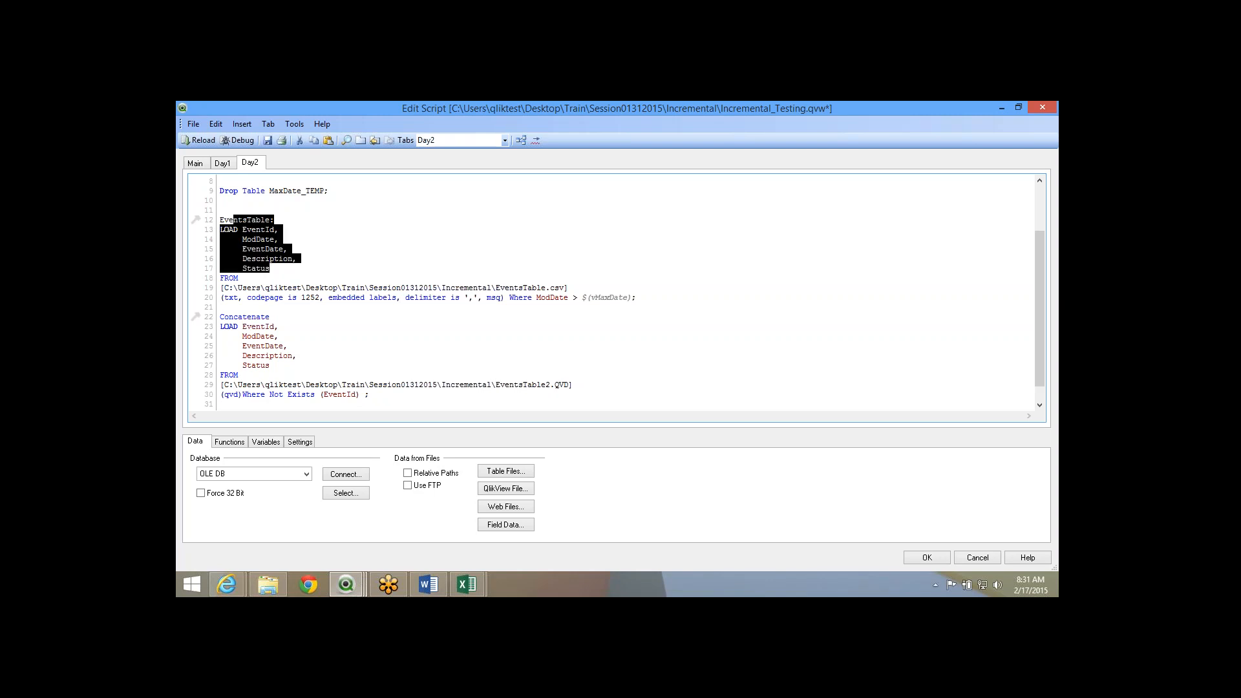
{"action": "left_click_drag", "start_coordinate": [242, 394], "coordinate": [373, 401]}
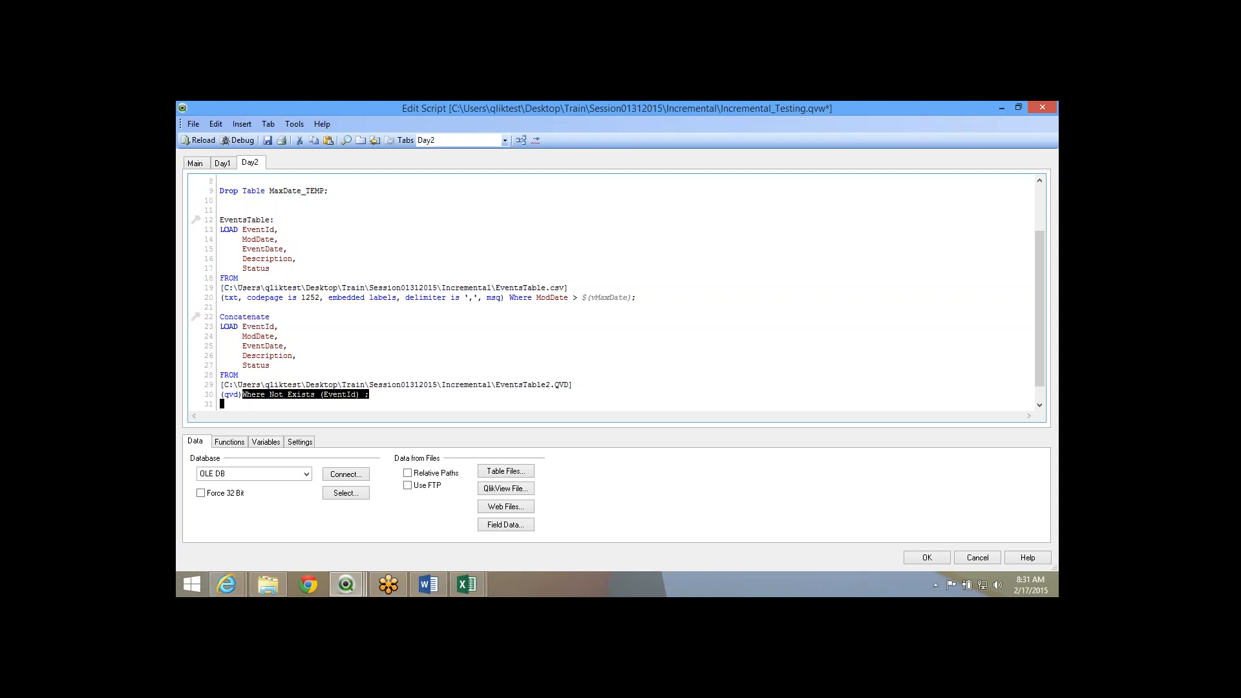
Save and reload the script, check the line counts fetched per table, and close the execution progress.
{"action": "left_click", "coordinate": [267, 139]}
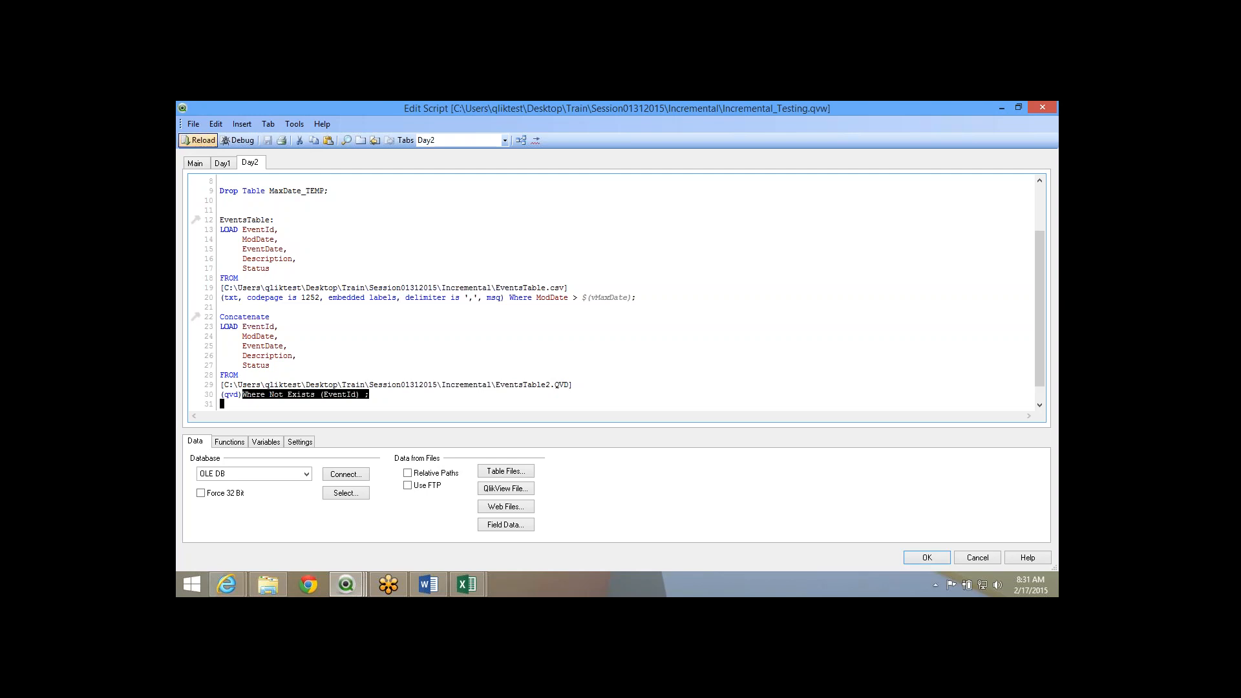
{"action": "left_click", "coordinate": [198, 140]}
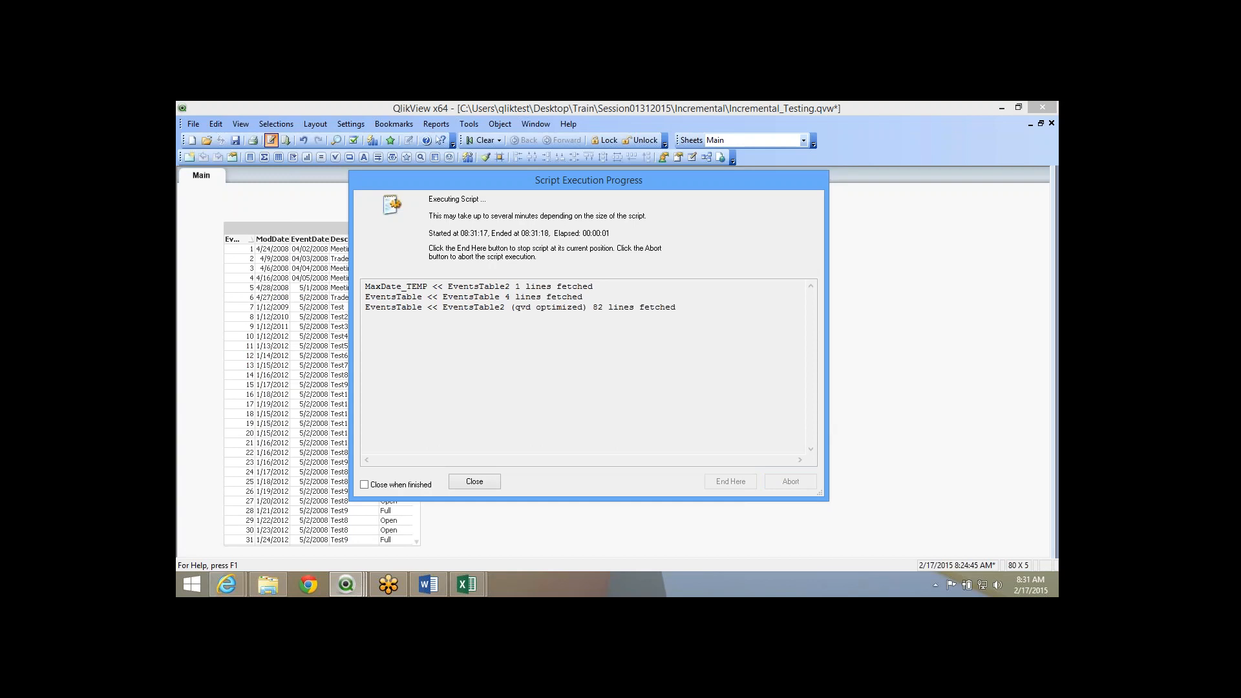
{"action": "left_click_drag", "start_coordinate": [592, 308], "coordinate": [603, 308]}
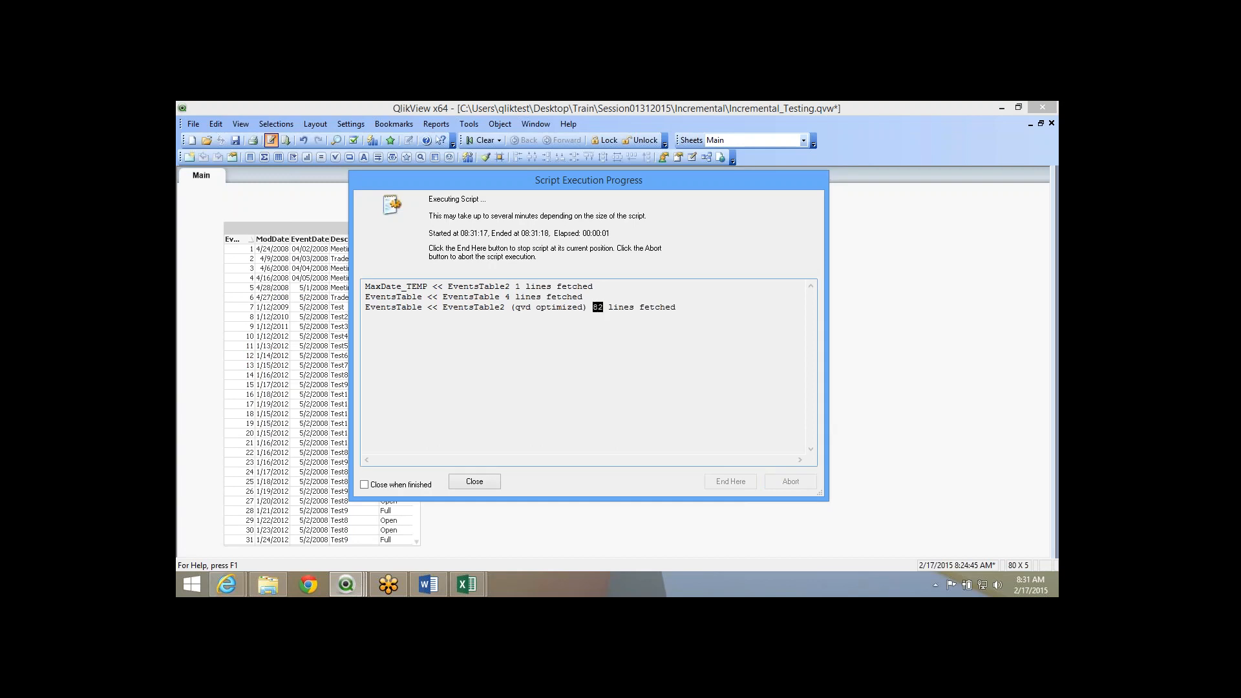
{"action": "left_click_drag", "start_coordinate": [506, 297], "coordinate": [515, 297]}
{"action": "left_click", "coordinate": [511, 297]}
{"action": "left_click_drag", "start_coordinate": [593, 308], "coordinate": [603, 308]}
{"action": "left_click", "coordinate": [474, 482]}
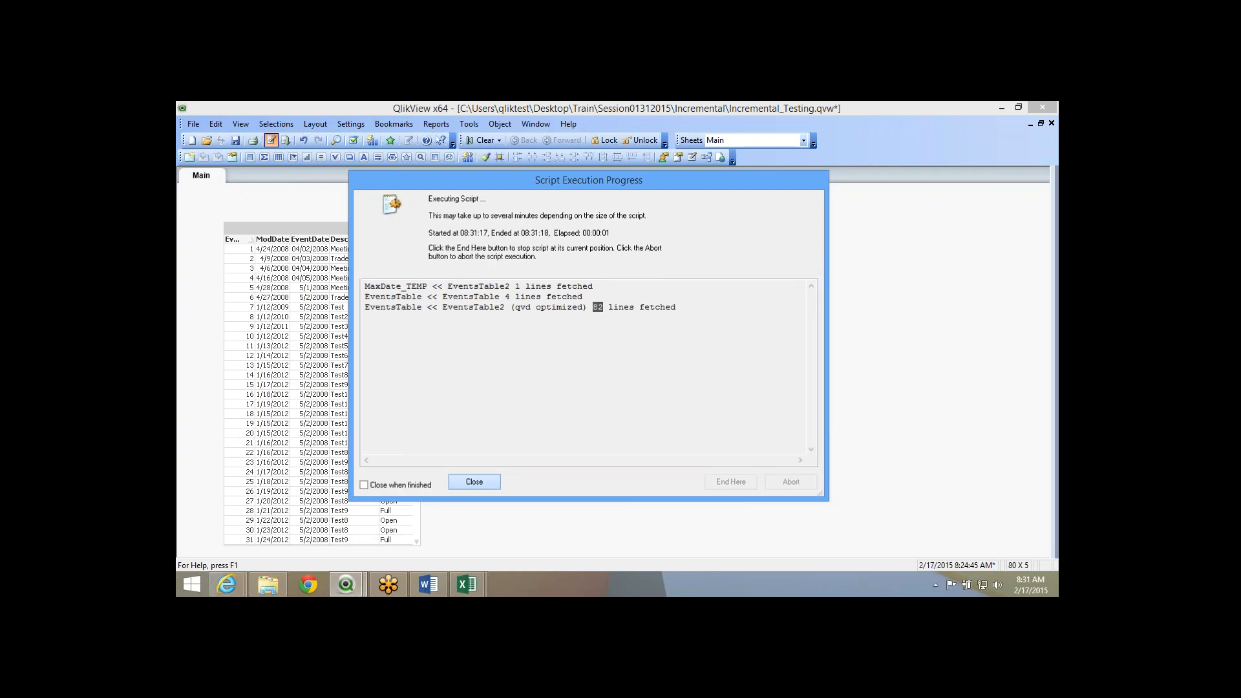
Check the updated EventIds 13 and 14 and the new EventIds 81 and 82 in the Main sheet's table box.
{"action": "scroll", "coordinate": [319, 394], "scroll_direction": "up", "scroll_amount": 4}
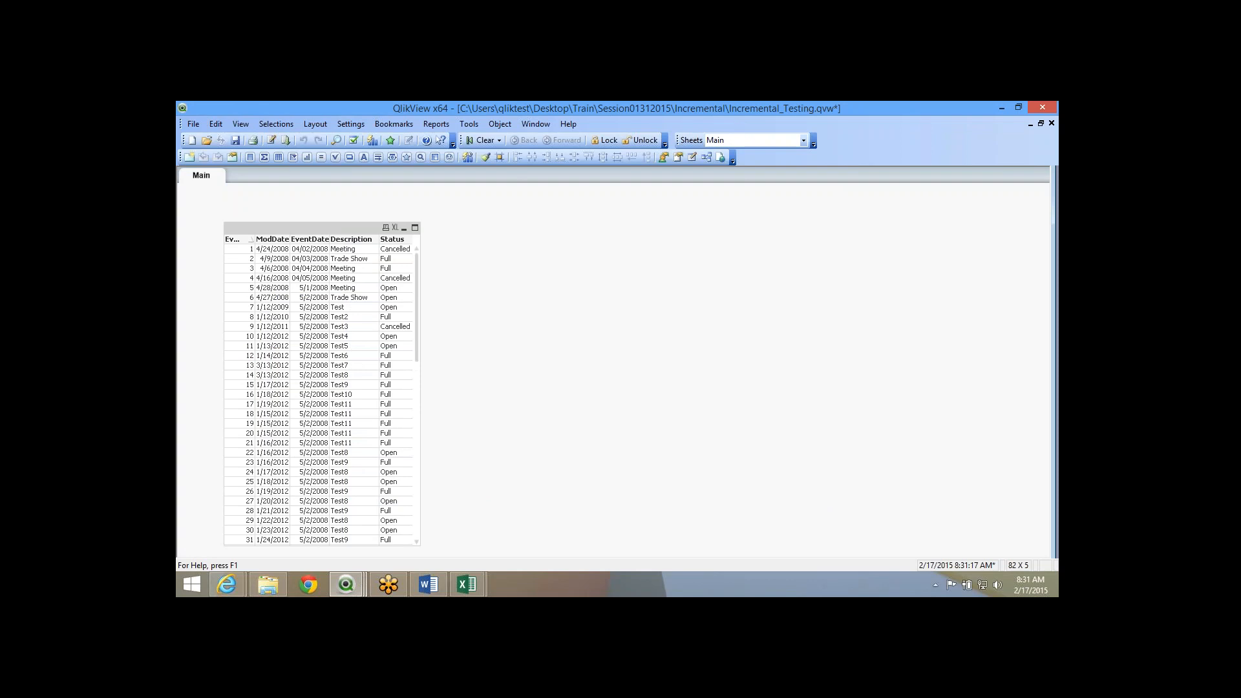
{"action": "scroll", "coordinate": [320, 394], "scroll_direction": "down", "scroll_amount": 4}
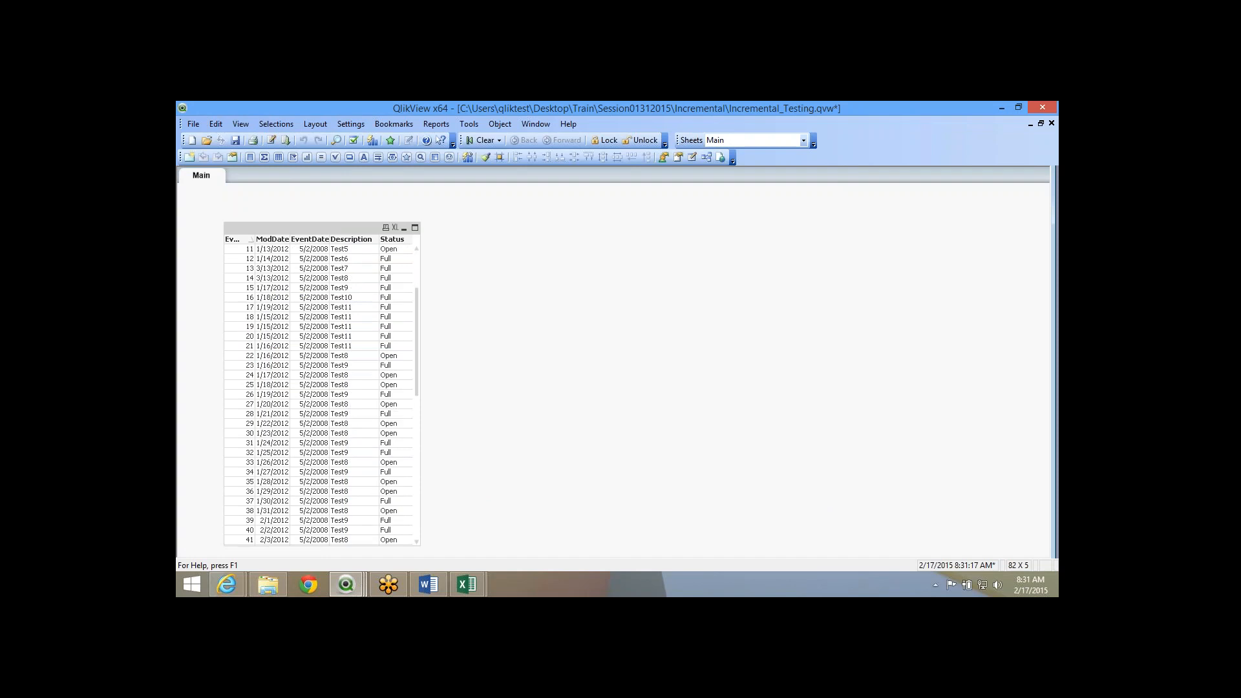
{"action": "scroll", "coordinate": [320, 394], "scroll_direction": "up", "scroll_amount": 4}
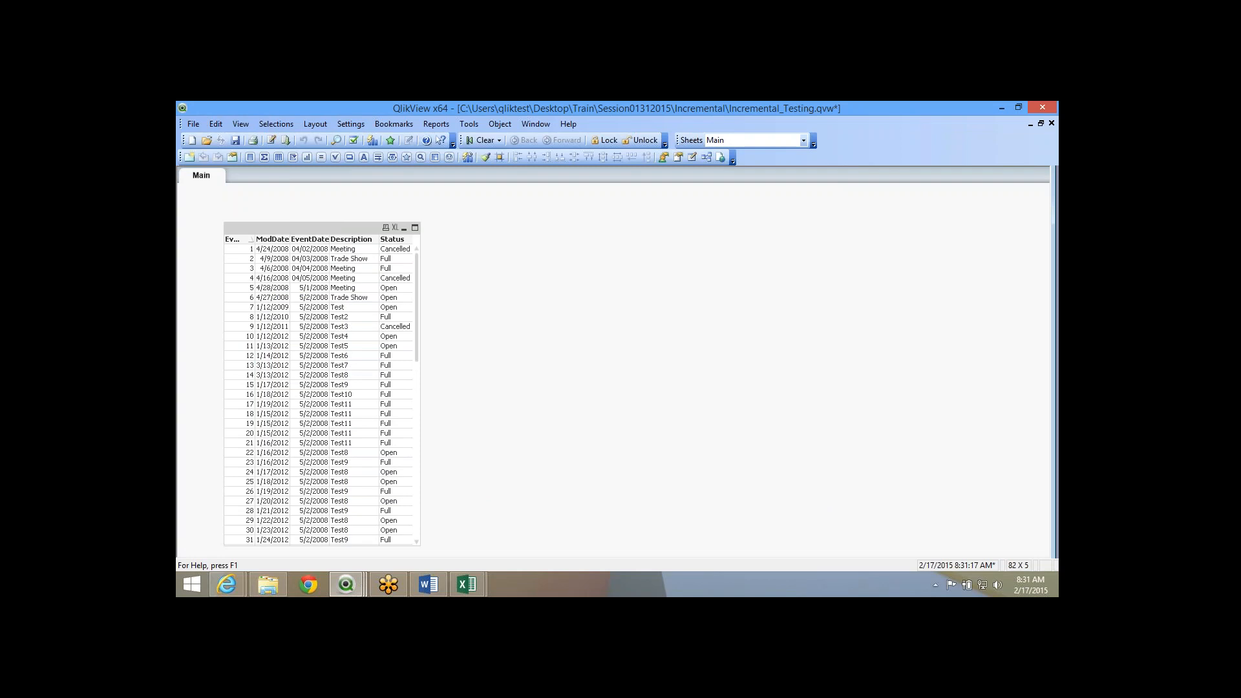
{"action": "scroll", "coordinate": [320, 394], "scroll_direction": "down", "scroll_amount": 4}
{"action": "scroll", "coordinate": [320, 395], "scroll_direction": "down", "scroll_amount": 13}
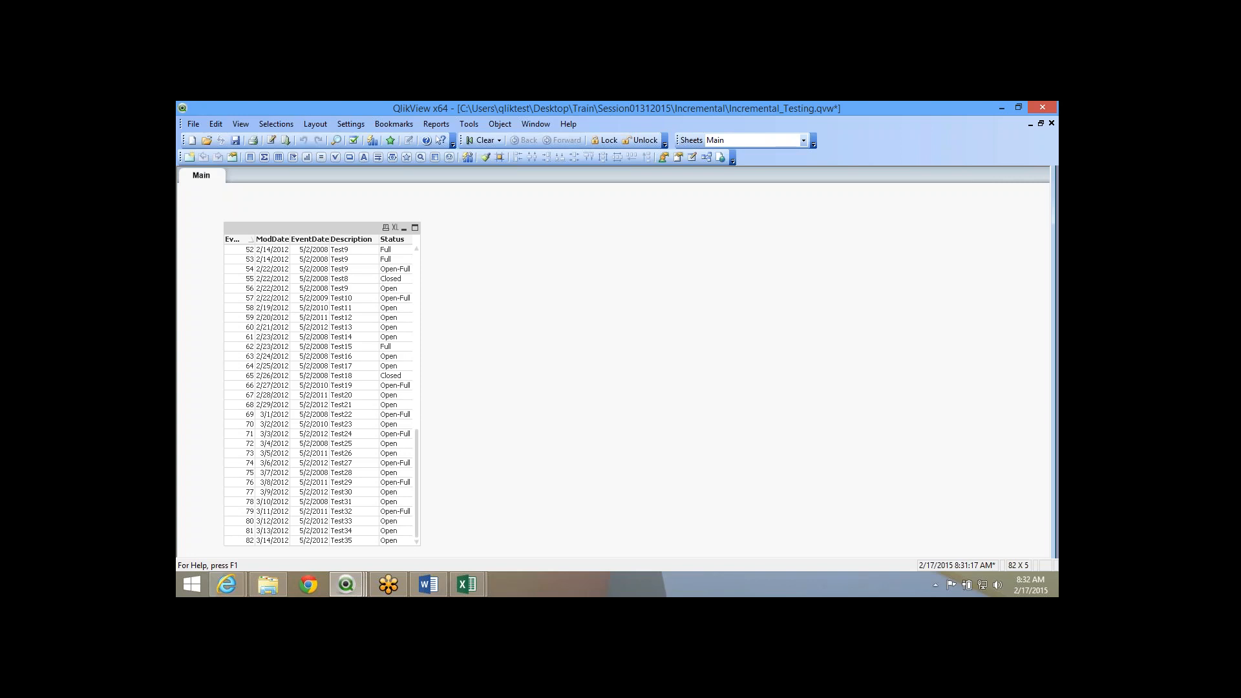
Open the load script and examine the concatenated load from EventsTable2.QVD in the Day2 section.
{"action": "key", "text": "ctrl+e"}
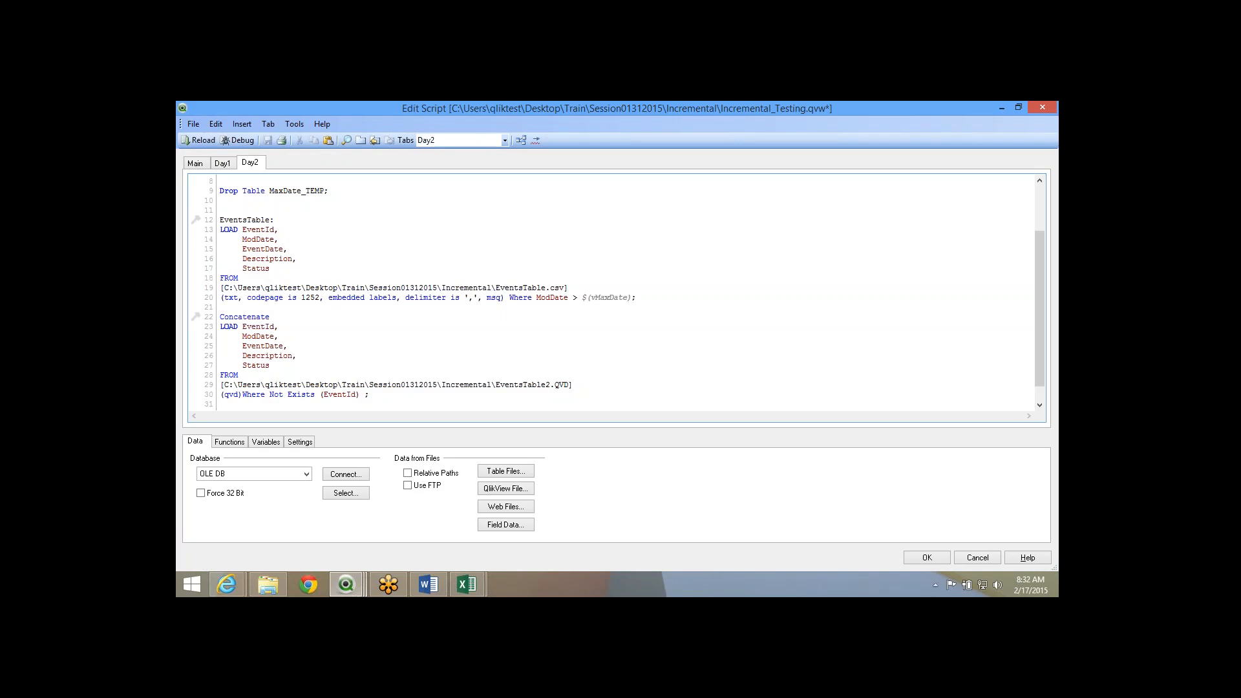
{"action": "left_click_drag", "start_coordinate": [368, 395], "coordinate": [220, 317]}
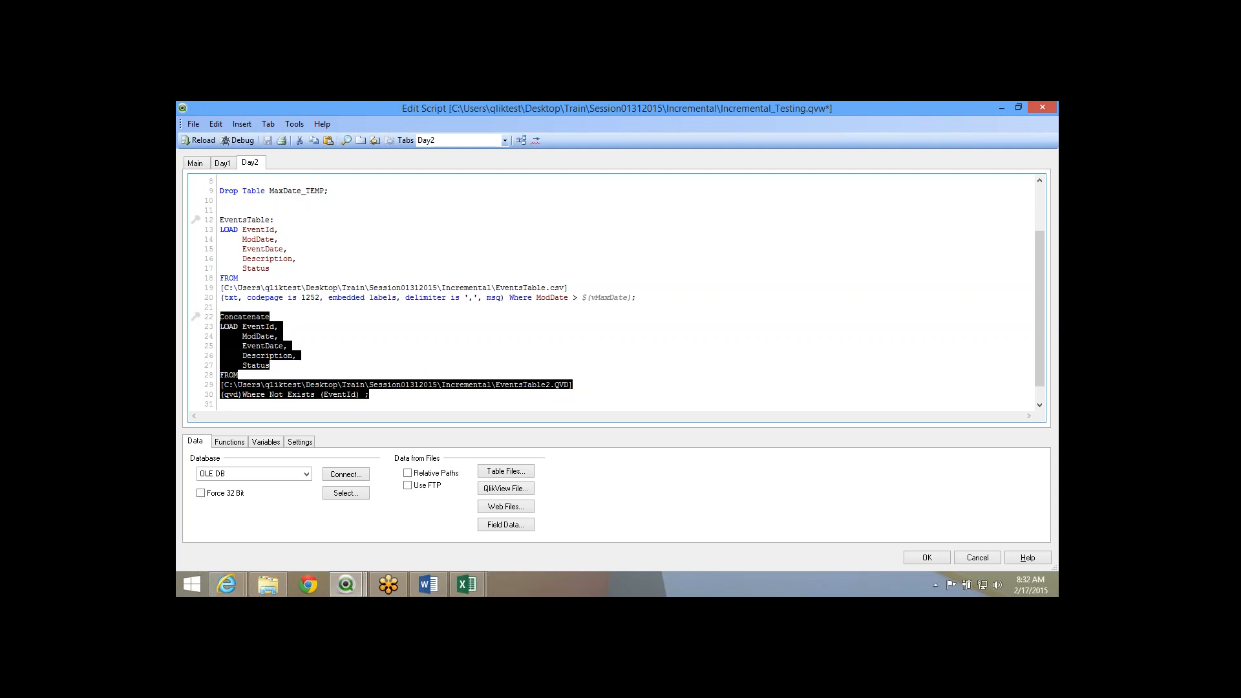
{"action": "left_click", "coordinate": [220, 404]}
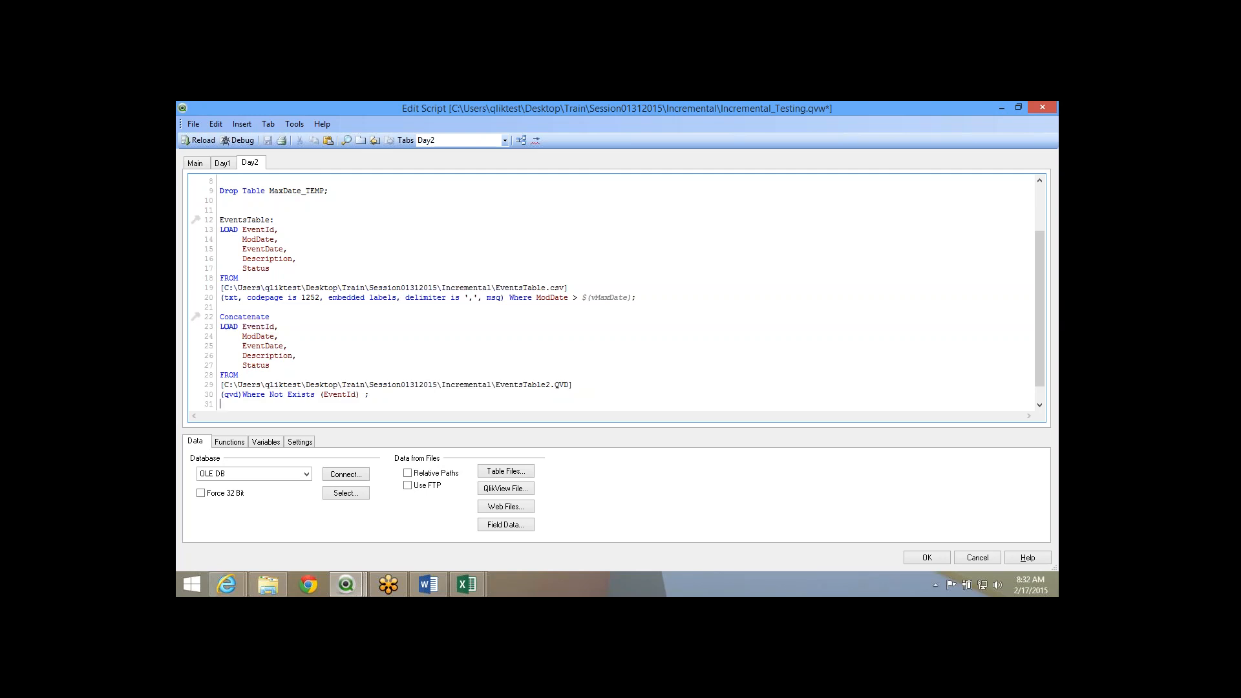
{"action": "key", "text": "shift+Up"}
{"action": "key", "text": "shift+Up"}
{"action": "key", "text": "shift+Up"}
{"action": "key", "text": "shift+Up"}
{"action": "key", "text": "shift+Up"}
{"action": "key", "text": "shift+Up"}
{"action": "key", "text": "shift+Up"}
{"action": "key", "text": "shift+Up"}
{"action": "key", "text": "shift+Up"}
{"action": "key", "text": "shift+Up"}
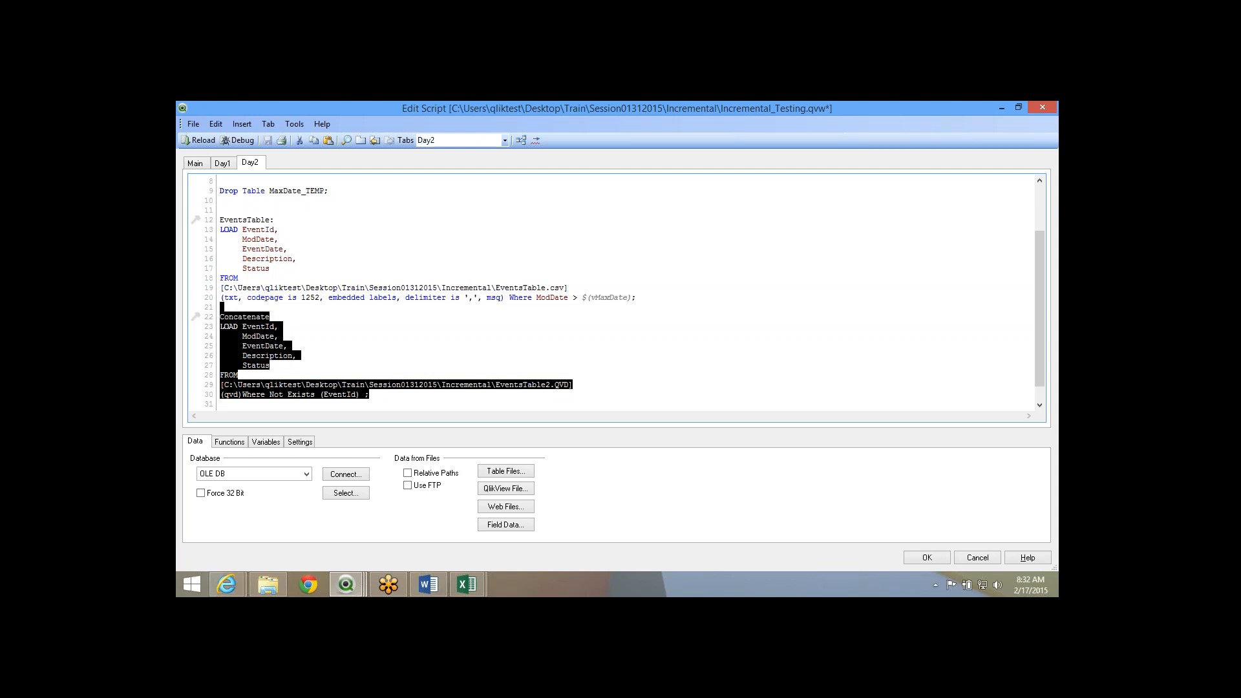
Compare the EventsTable.csv load, filtered by ModDate > $(vMaxDate), with the concatenated QVD load and its Where Not Exists (EventId) condition.
{"action": "left_click_drag", "start_coordinate": [636, 297], "coordinate": [220, 220]}
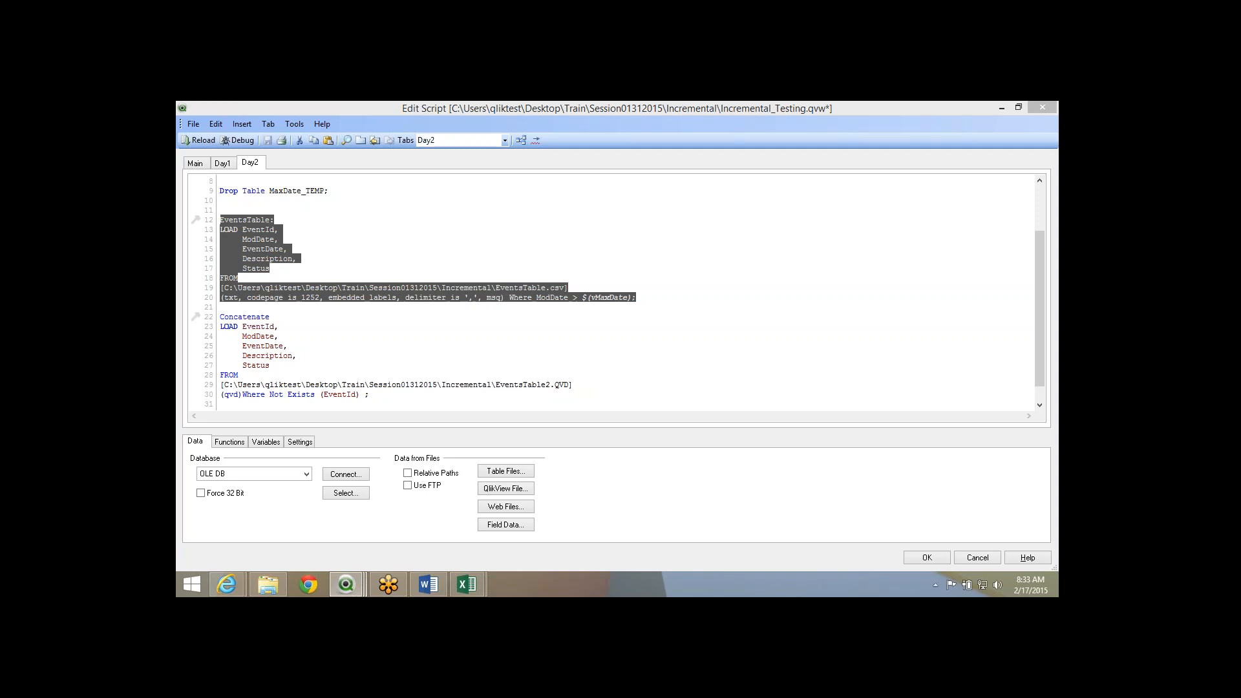
{"action": "left_click", "coordinate": [413, 249]}
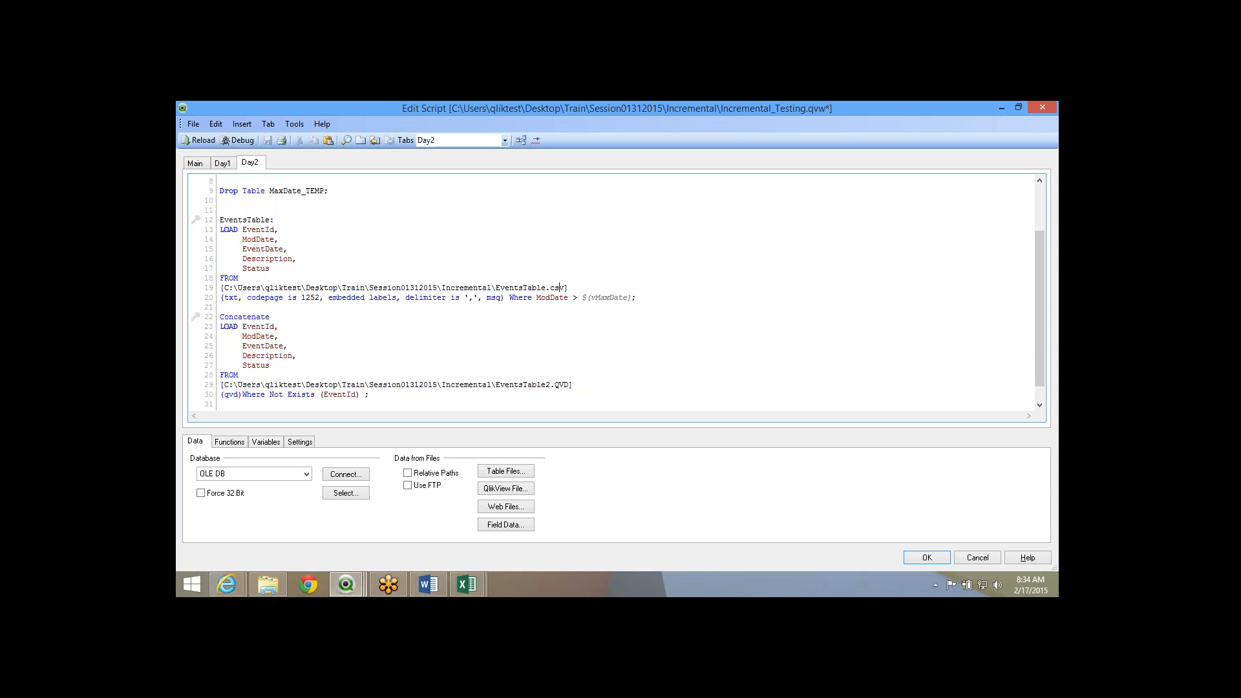
{"action": "key", "text": "alt+Tab"}
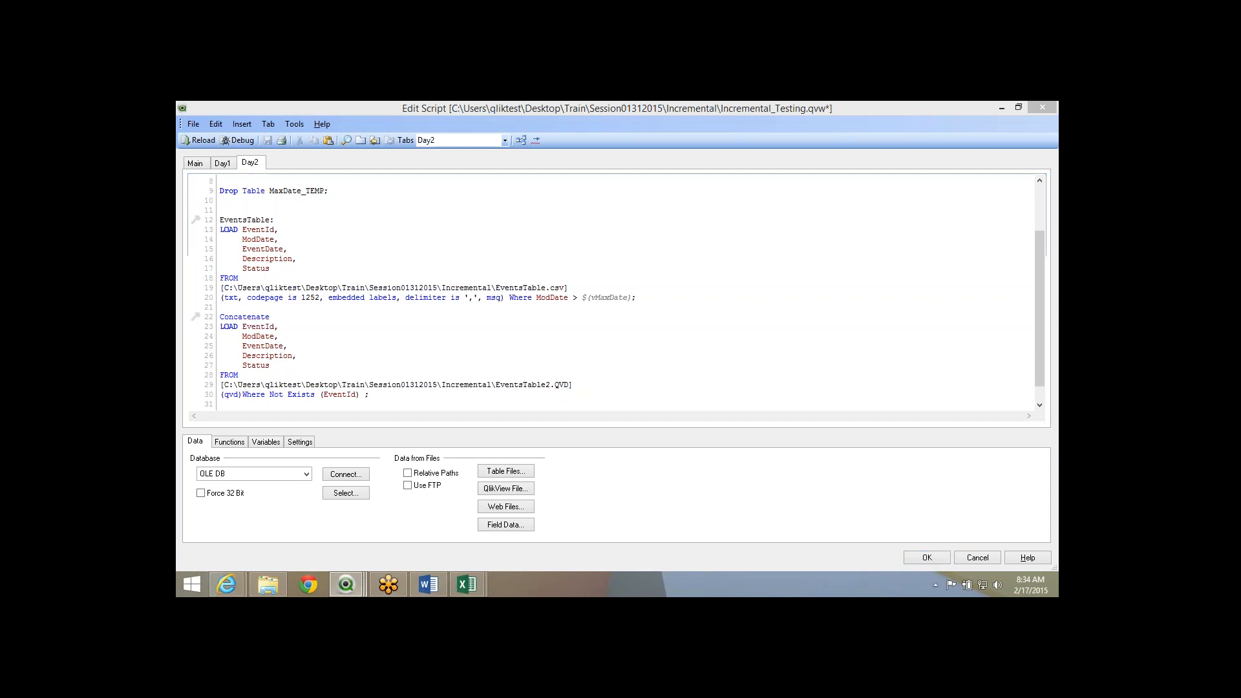
{"action": "key", "text": "alt+Tab"}
{"action": "left_click_drag", "start_coordinate": [242, 394], "coordinate": [360, 394]}
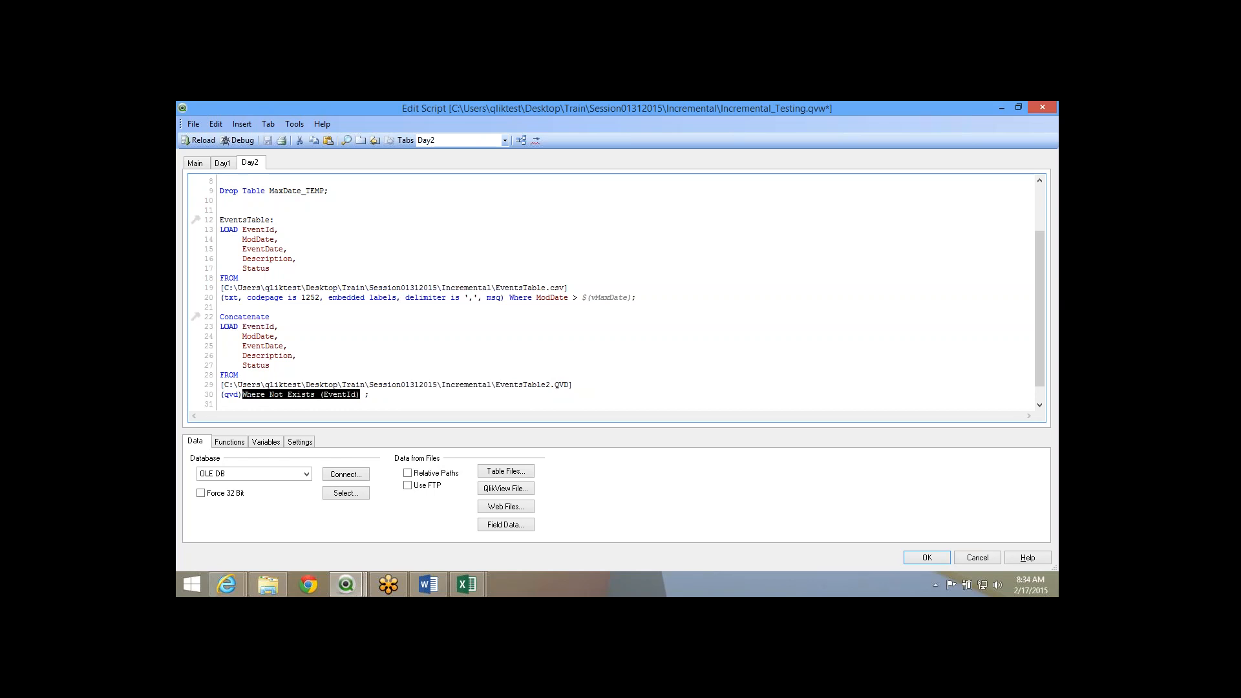
{"action": "left_click_drag", "start_coordinate": [220, 220], "coordinate": [635, 298]}
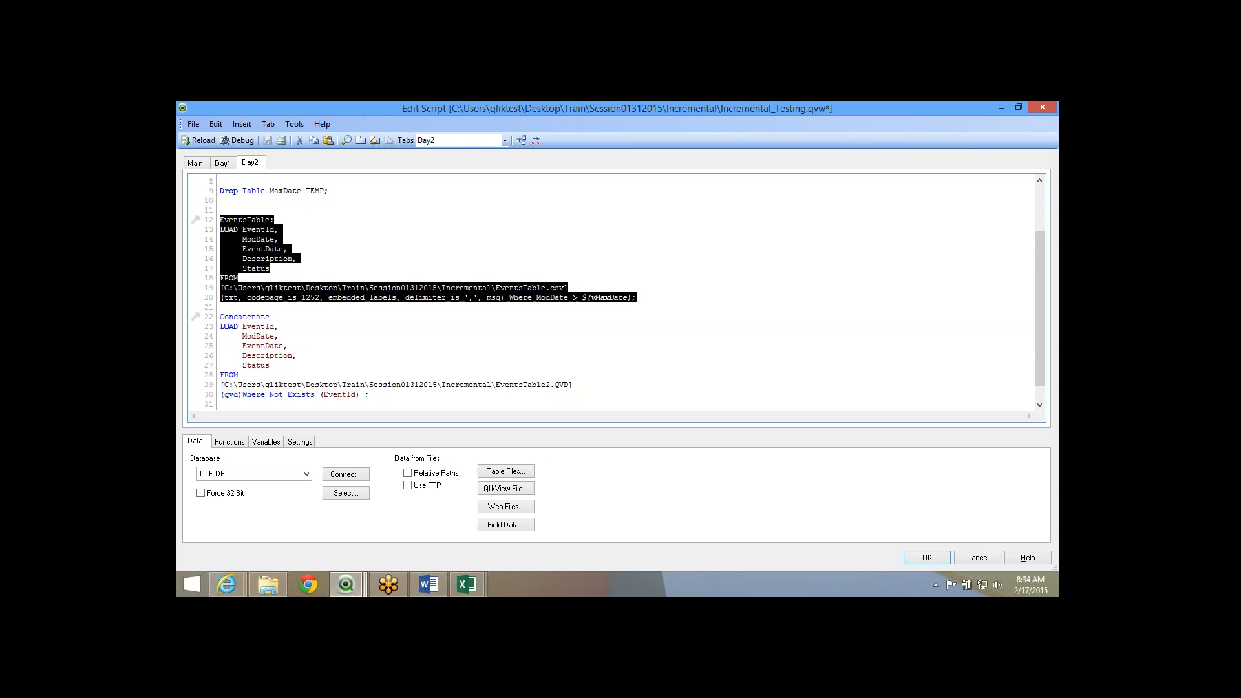
{"action": "left_click_drag", "start_coordinate": [220, 317], "coordinate": [402, 414]}
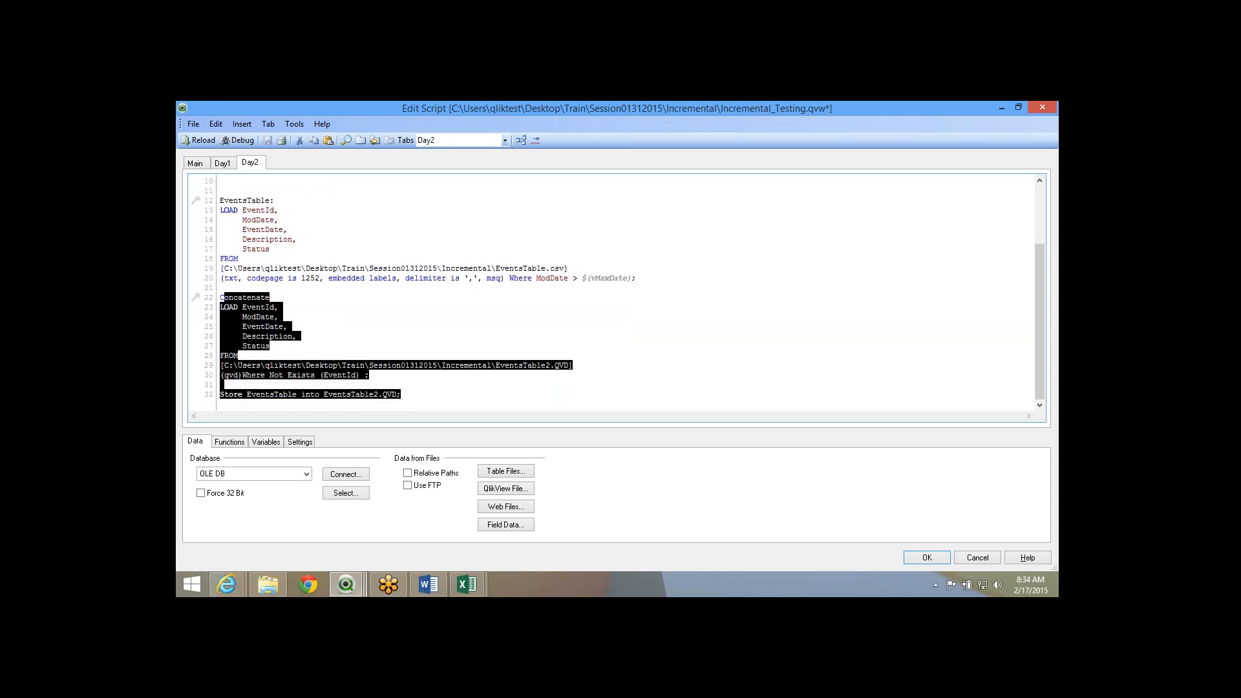
{"action": "scroll", "coordinate": [402, 362], "scroll_direction": "up", "scroll_amount": 3}
{"action": "double_click", "coordinate": [258, 297]}
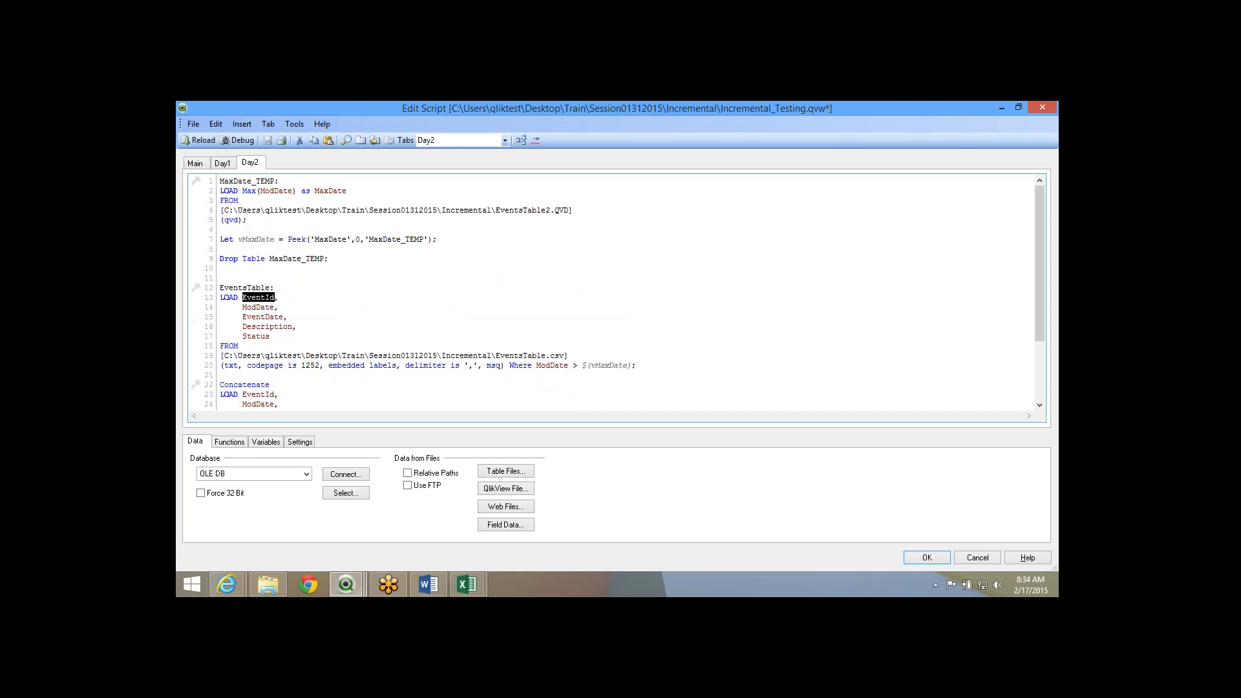
{"action": "left_click_drag", "start_coordinate": [636, 365], "coordinate": [220, 287]}
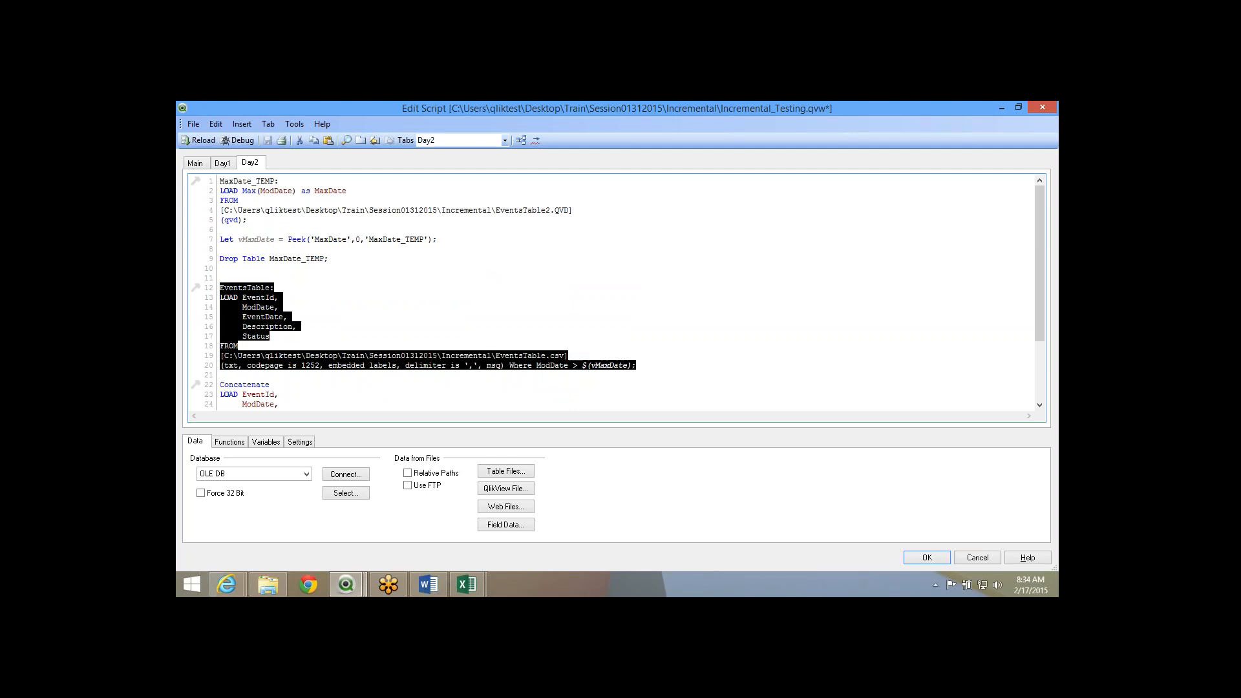
Examine how EventId in the Not Exists condition refers back to the EventIds already loaded from EventsTable.csv.
{"action": "scroll", "coordinate": [393, 237], "scroll_direction": "down", "scroll_amount": 2}
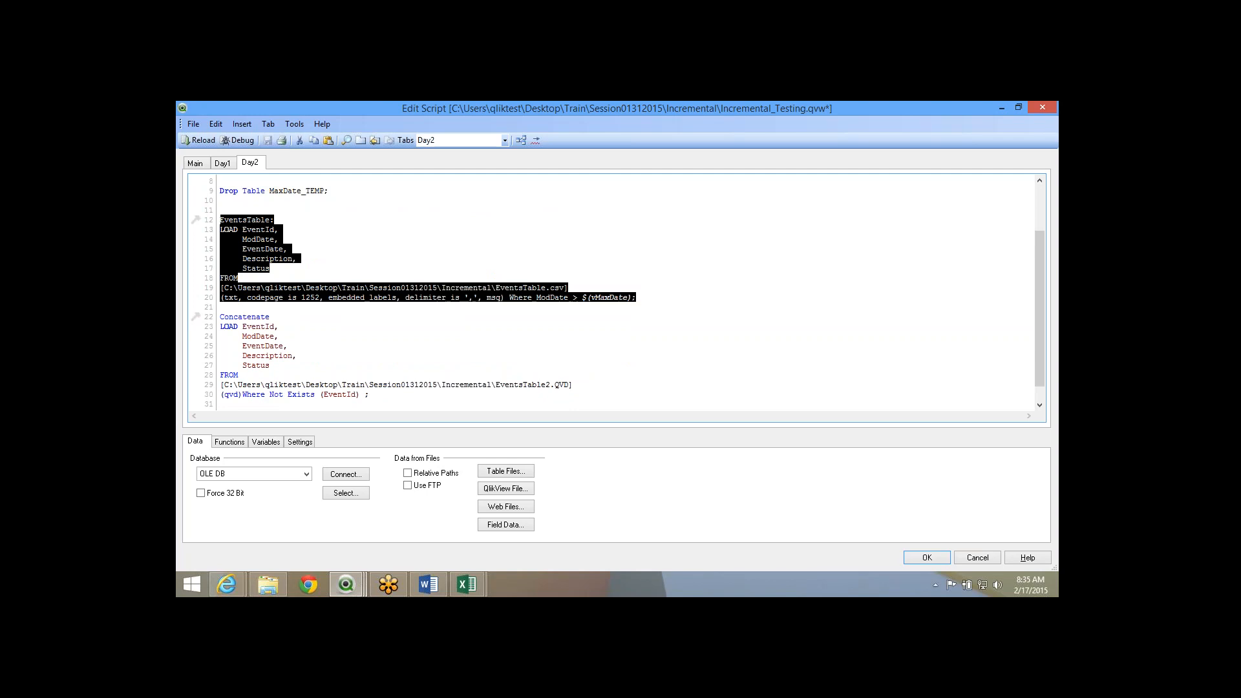
{"action": "double_click", "coordinate": [339, 394]}
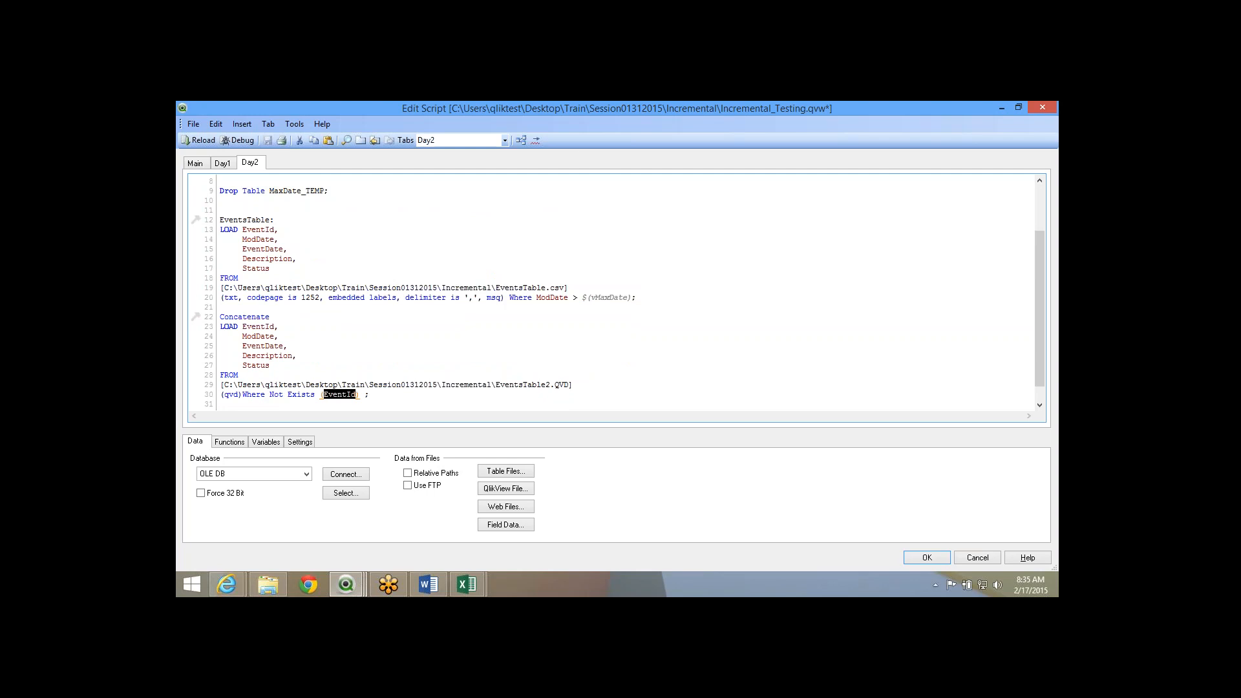
{"action": "left_click_drag", "start_coordinate": [638, 297], "coordinate": [197, 219]}
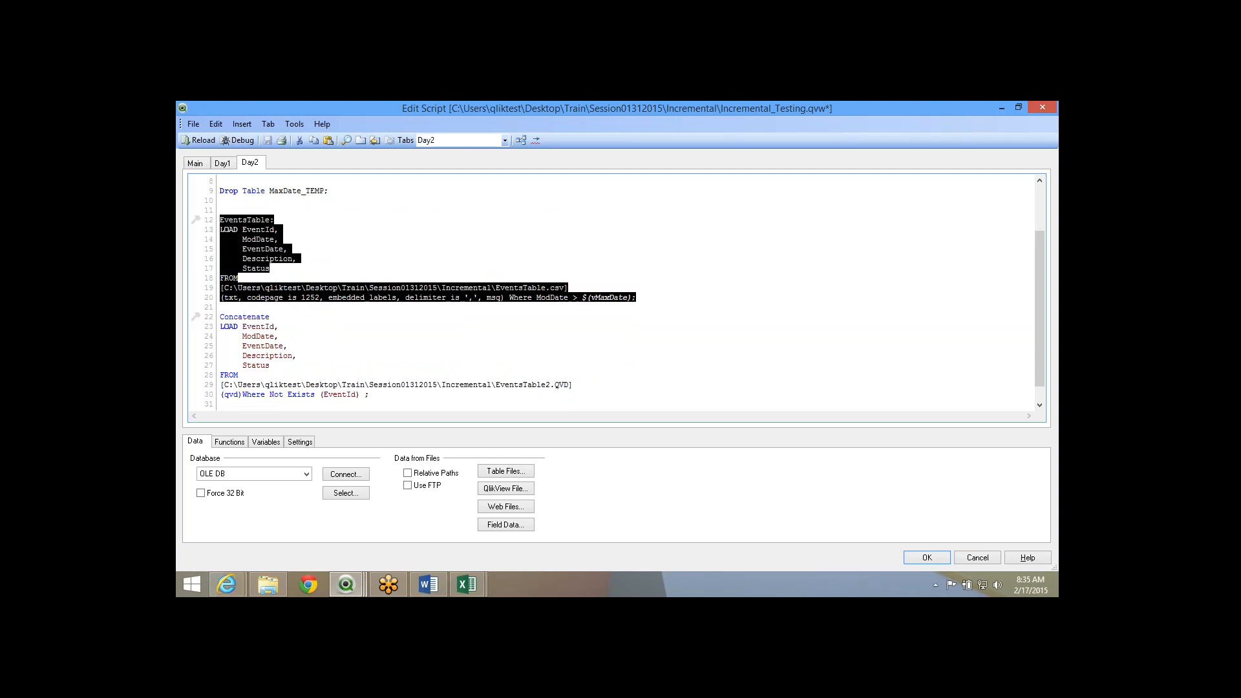
{"action": "double_click", "coordinate": [340, 395]}
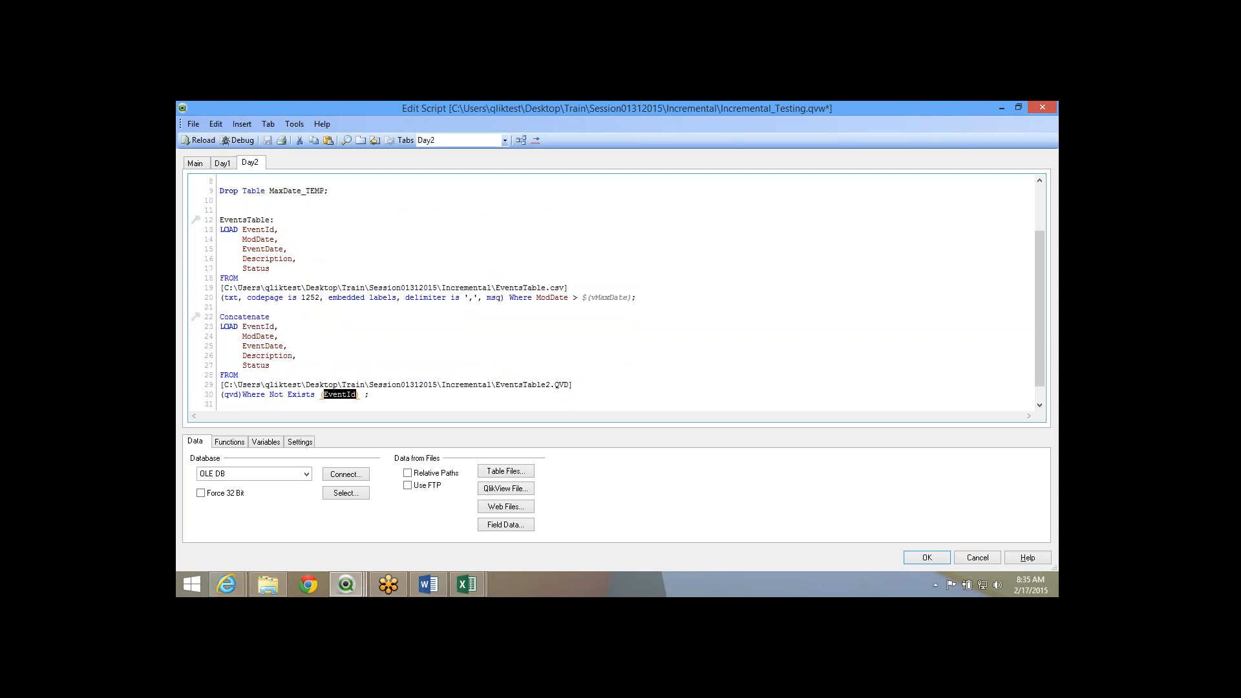
{"action": "left_click_drag", "start_coordinate": [239, 375], "coordinate": [219, 326]}
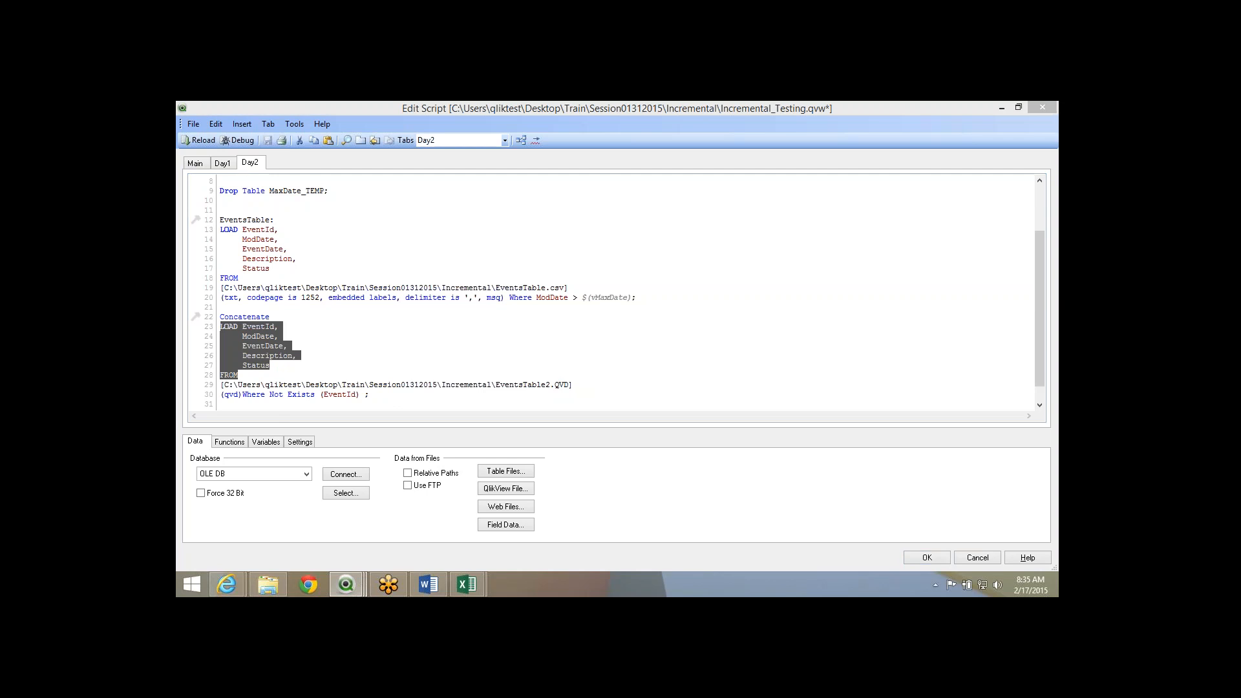
{"action": "left_click", "coordinate": [557, 386]}
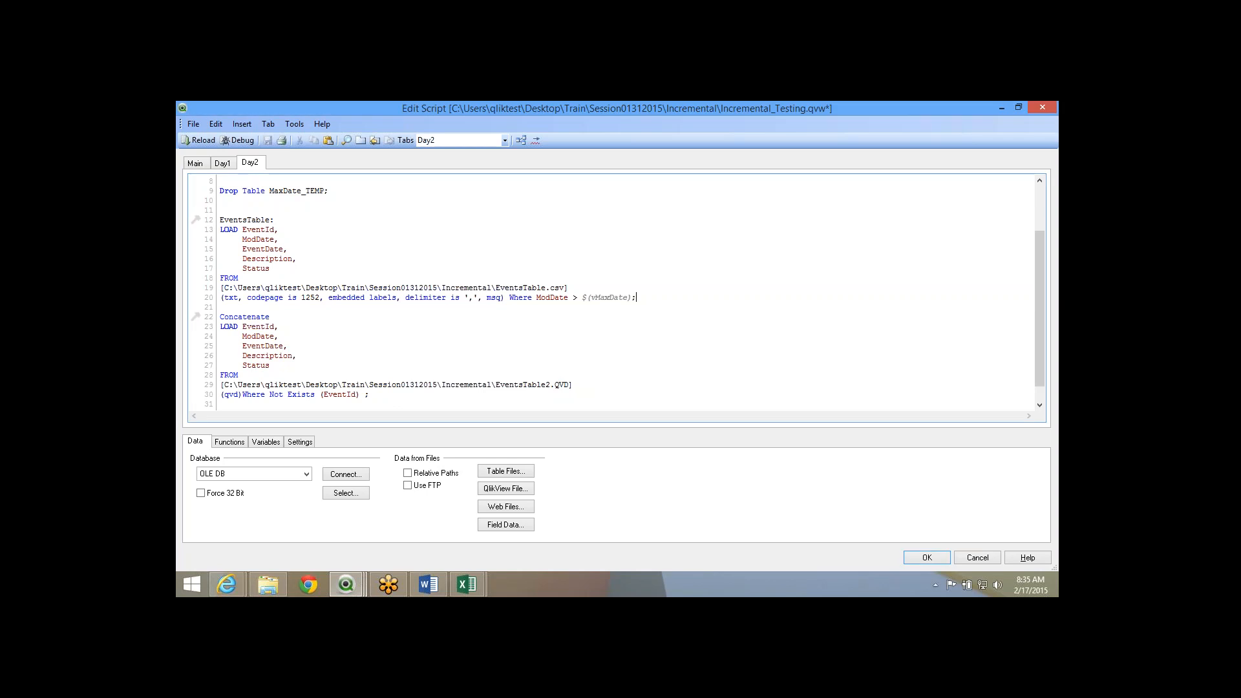
{"action": "left_click_drag", "start_coordinate": [360, 394], "coordinate": [242, 394]}
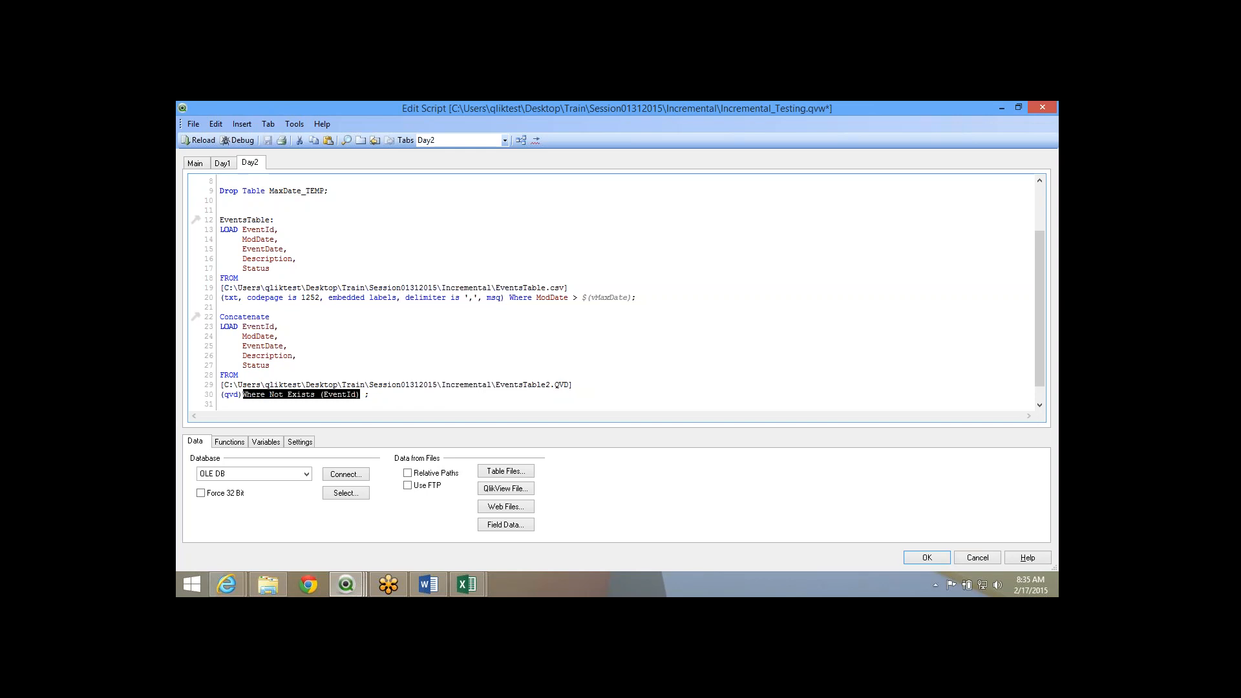
{"action": "left_click", "coordinate": [556, 385]}
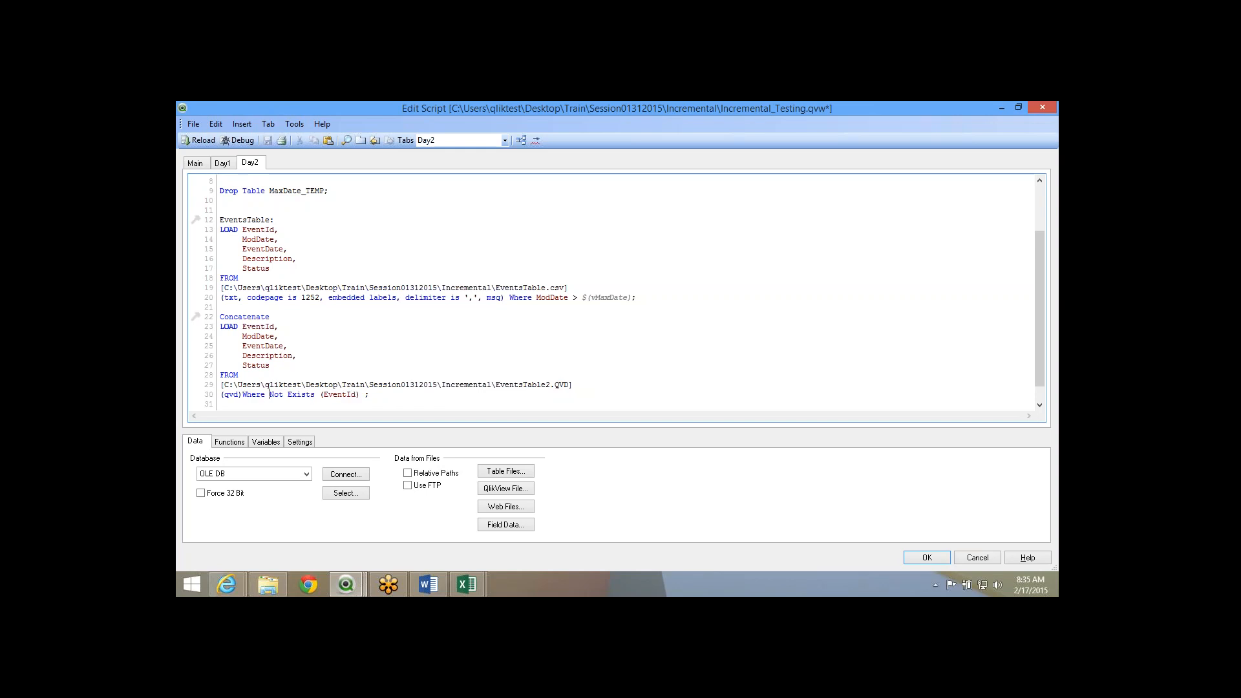
Review the concatenated QVD load again, focusing on the Not keyword, the EventsTable2.QVD source and the Concatenate prefix.
{"action": "double_click", "coordinate": [270, 394]}
{"action": "left_click_drag", "start_coordinate": [369, 394], "coordinate": [220, 326]}
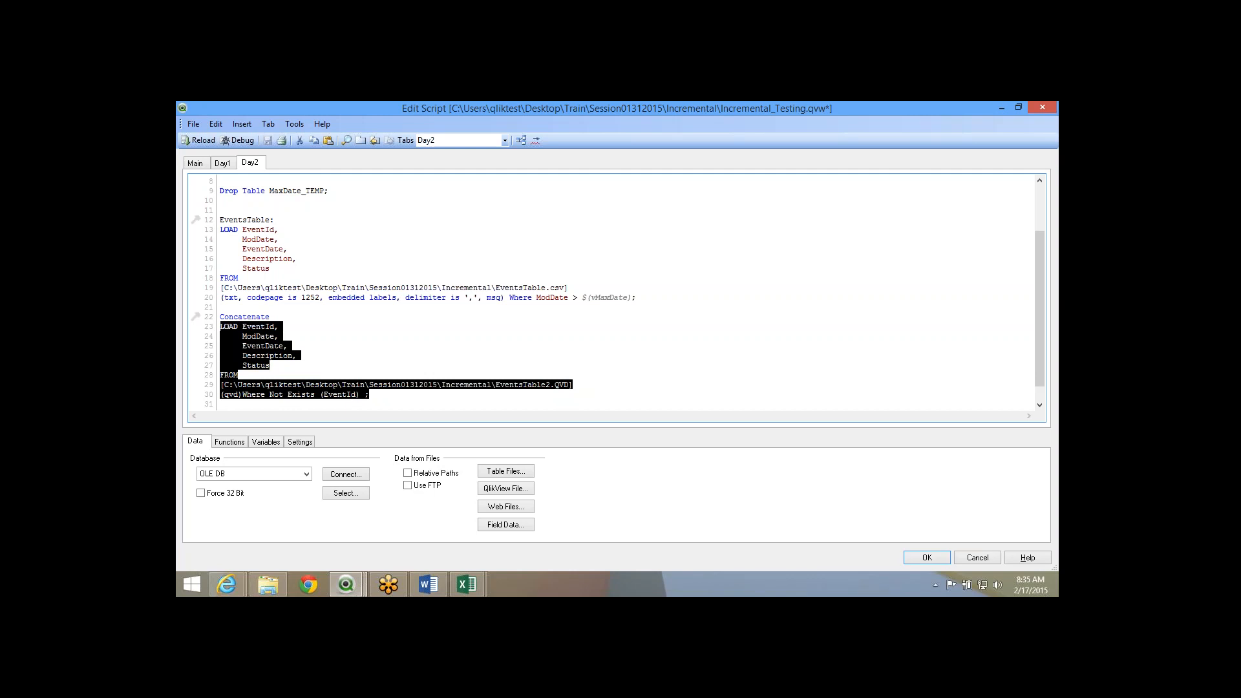
{"action": "left_click", "coordinate": [369, 394]}
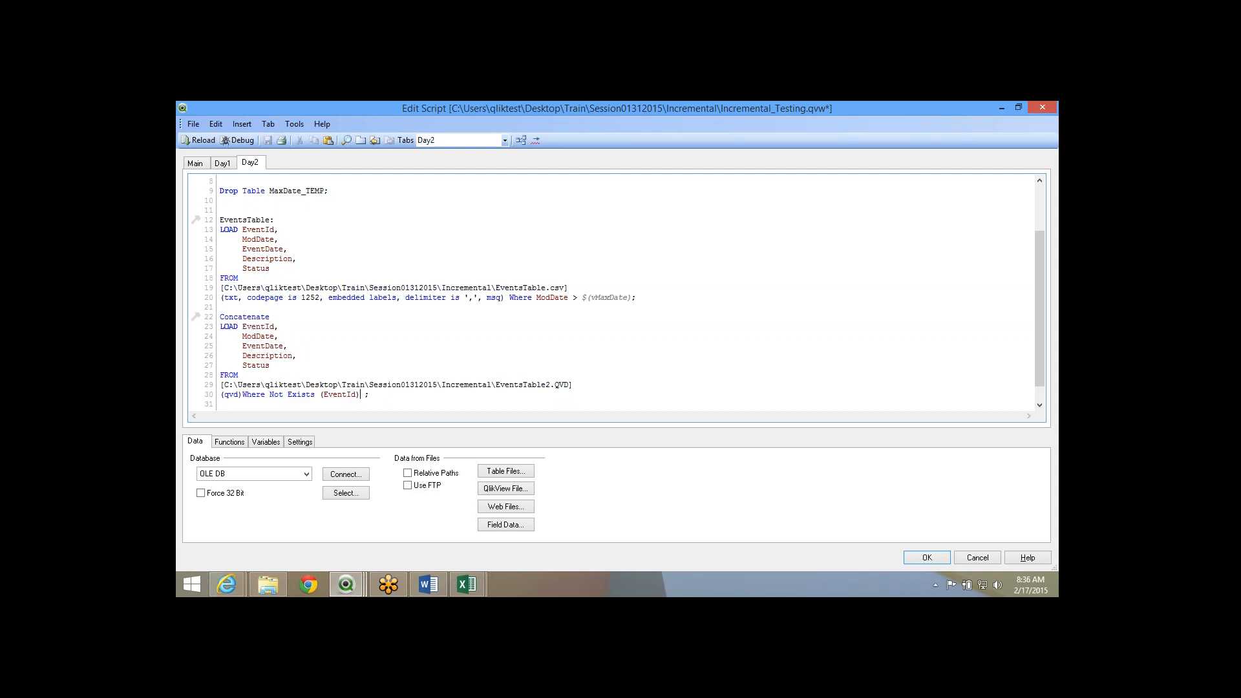
{"action": "left_click_drag", "start_coordinate": [360, 394], "coordinate": [257, 365]}
{"action": "left_click", "coordinate": [220, 404]}
{"action": "left_click_drag", "start_coordinate": [496, 386], "coordinate": [573, 385]}
{"action": "left_click_drag", "start_coordinate": [360, 394], "coordinate": [243, 394]}
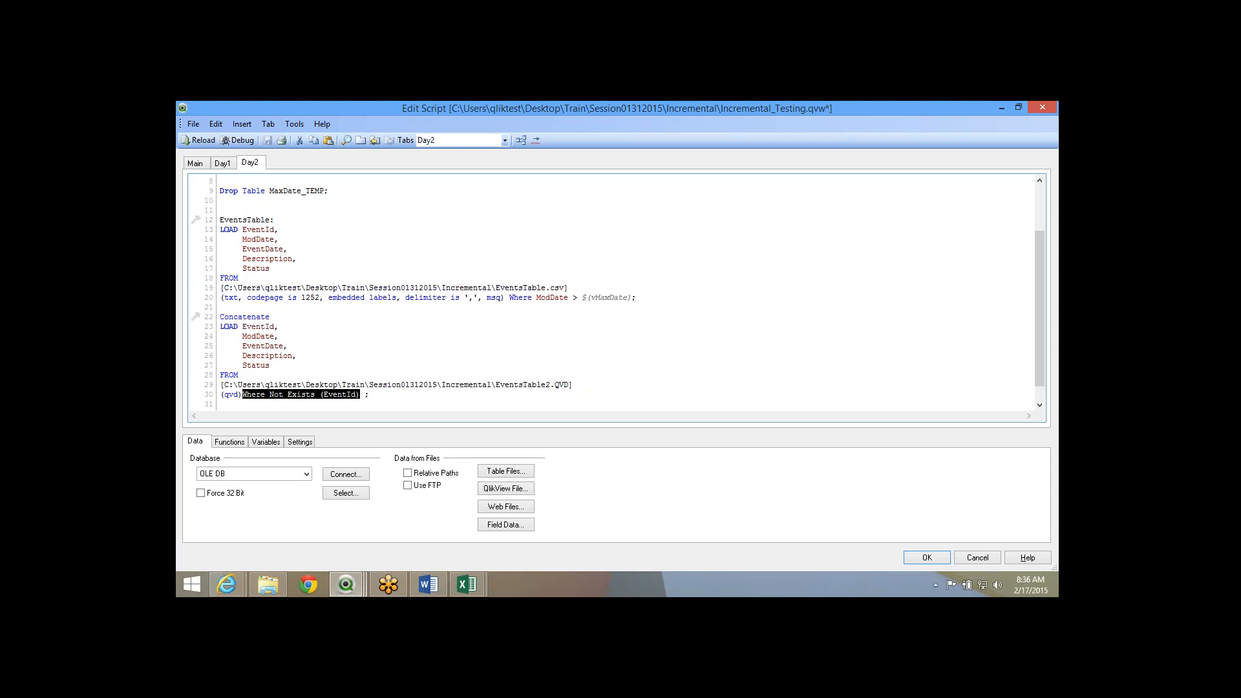
{"action": "double_click", "coordinate": [275, 394]}
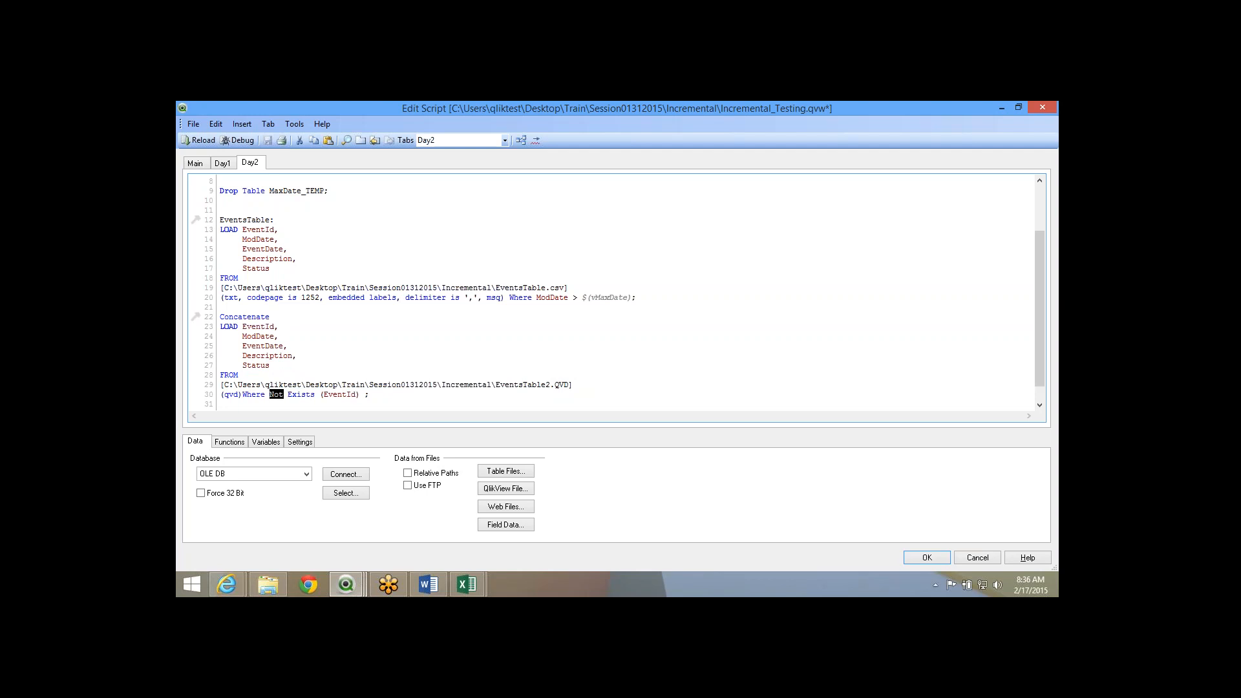
{"action": "double_click", "coordinate": [244, 316]}
{"action": "left_click", "coordinate": [256, 220]}
Switch to the EventsTable workbook in Excel and shade the Status cells of EventIds 13 and 14 light orange.
{"action": "left_click", "coordinate": [466, 584]}
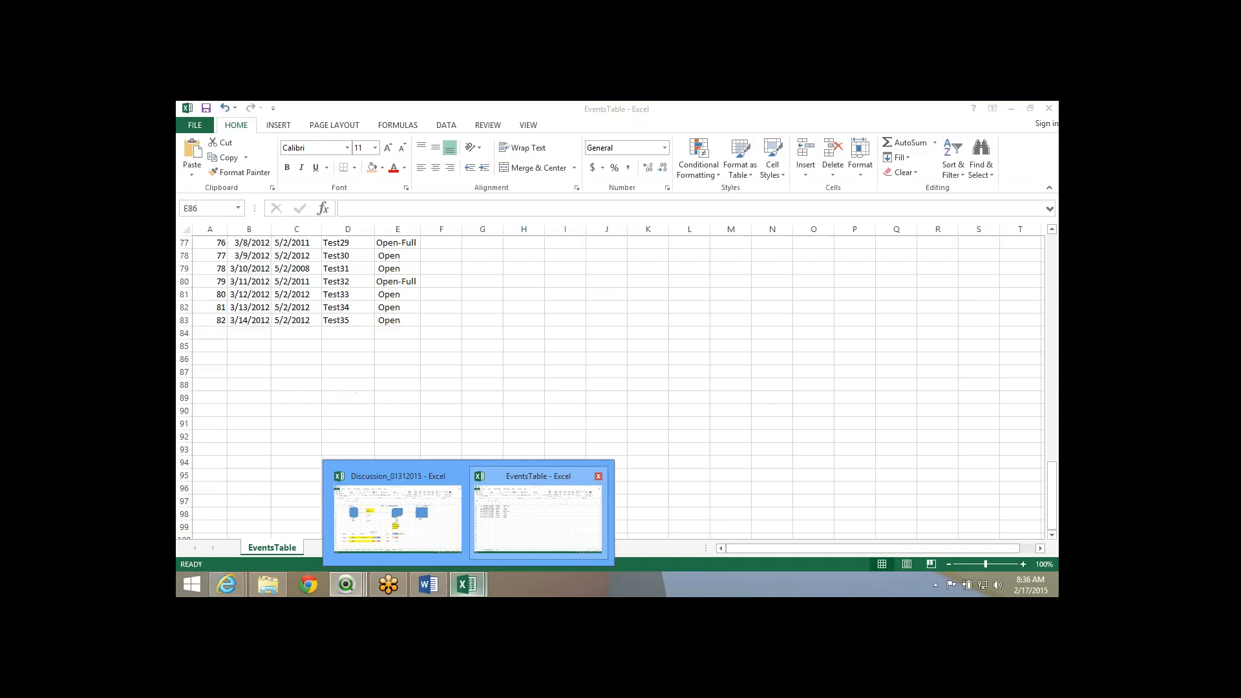
{"action": "left_click", "coordinate": [538, 517]}
{"action": "scroll", "coordinate": [424, 384], "scroll_direction": "up", "scroll_amount": 3}
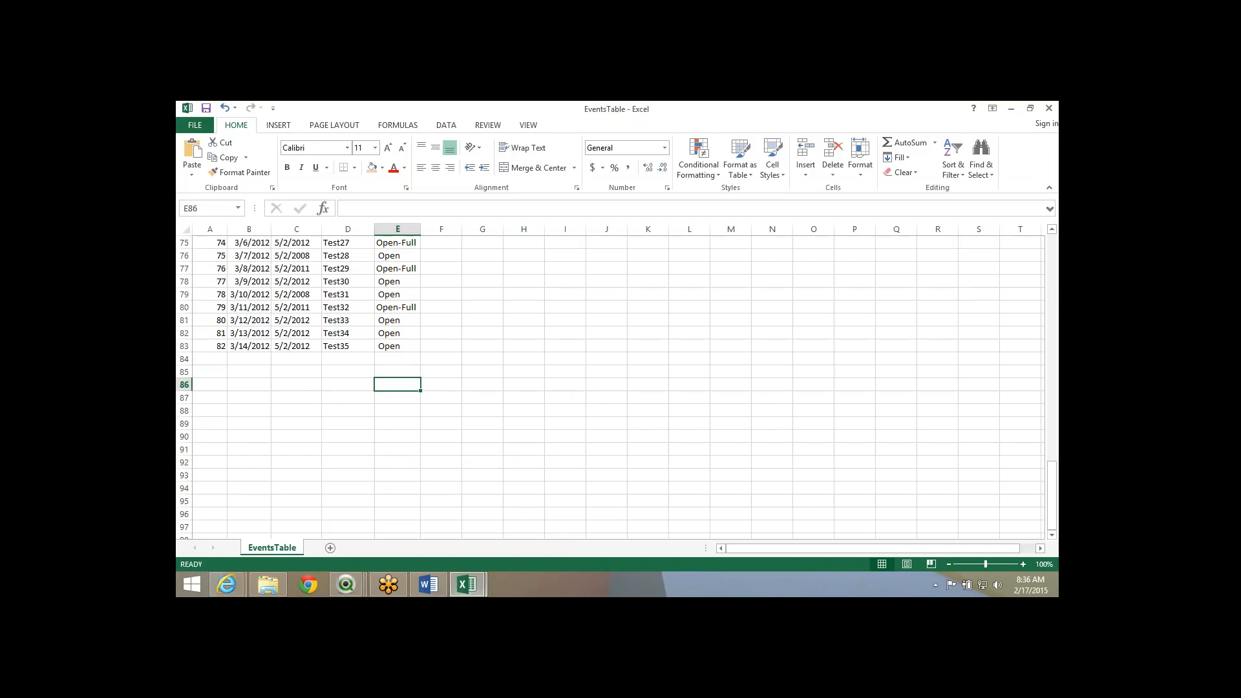
{"action": "scroll", "coordinate": [424, 384], "scroll_direction": "up", "scroll_amount": 3}
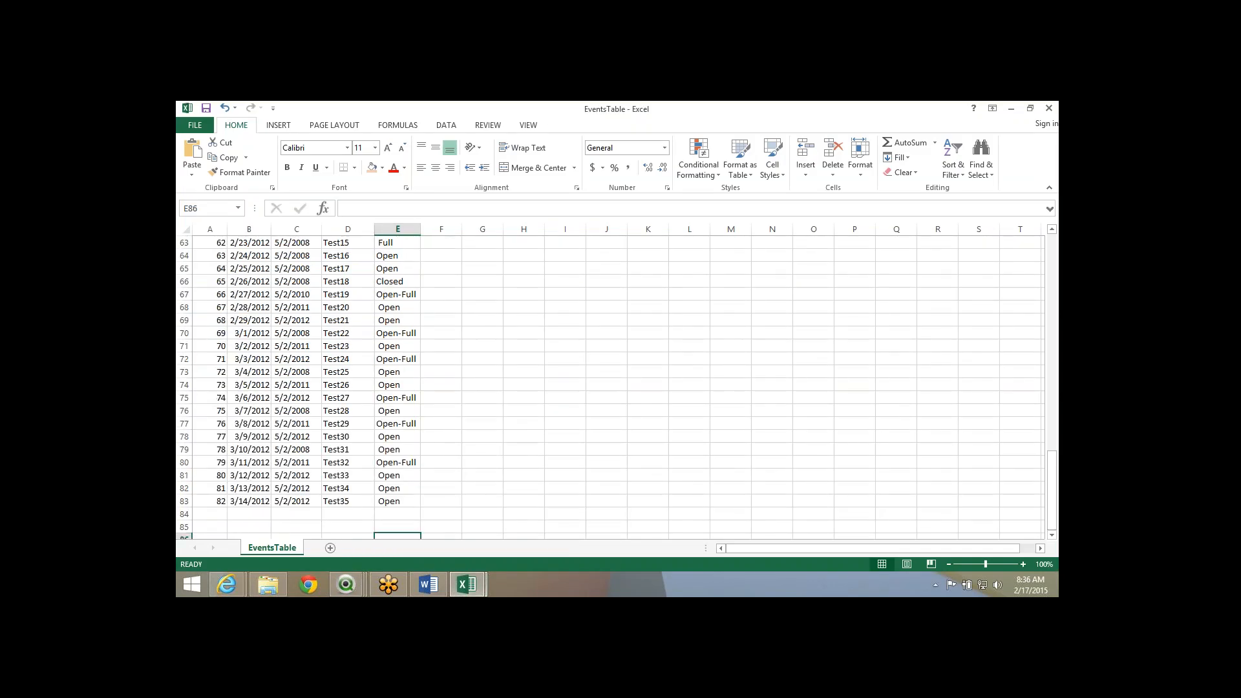
{"action": "scroll", "coordinate": [424, 385], "scroll_direction": "up", "scroll_amount": 1}
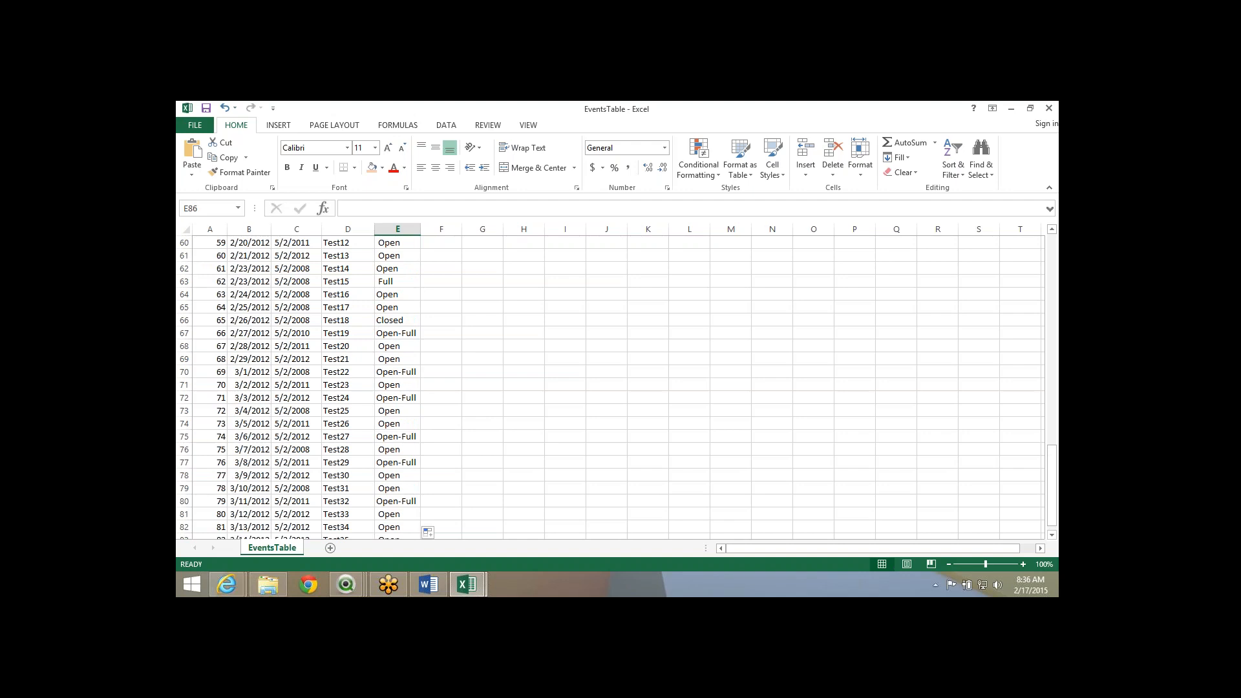
{"action": "left_click", "coordinate": [346, 585]}
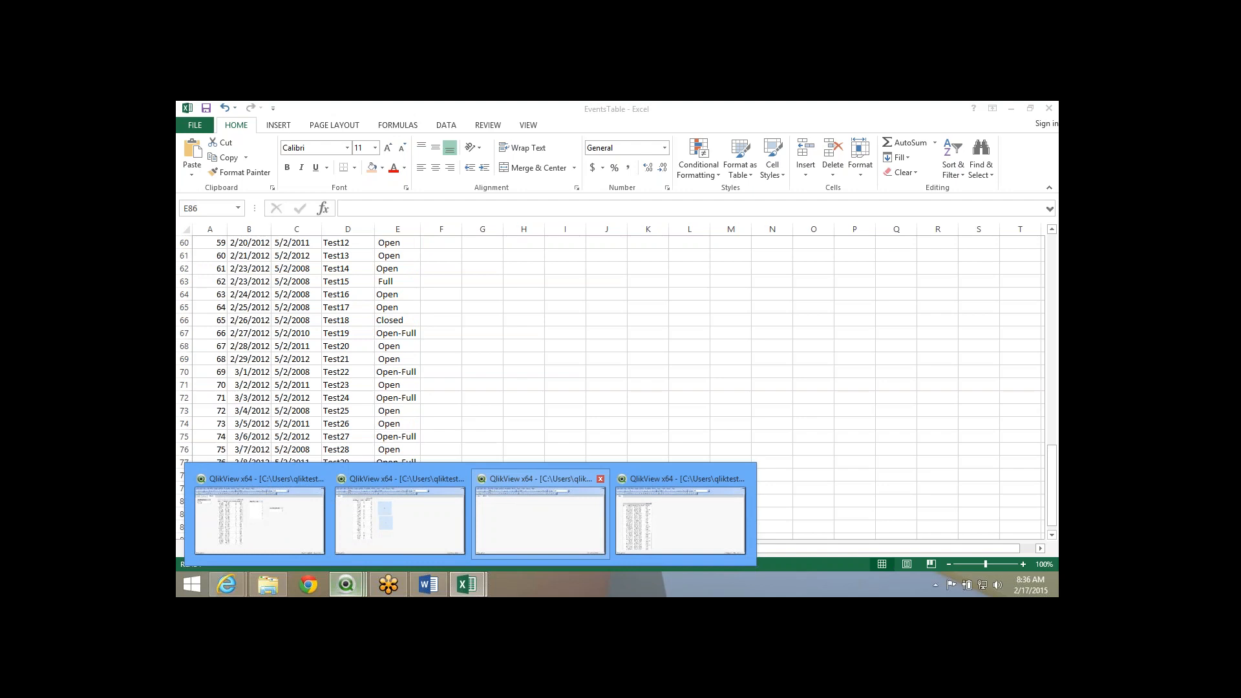
{"action": "left_click_drag", "start_coordinate": [1051, 485], "coordinate": [1051, 274]}
{"action": "left_click", "coordinate": [397, 411]}
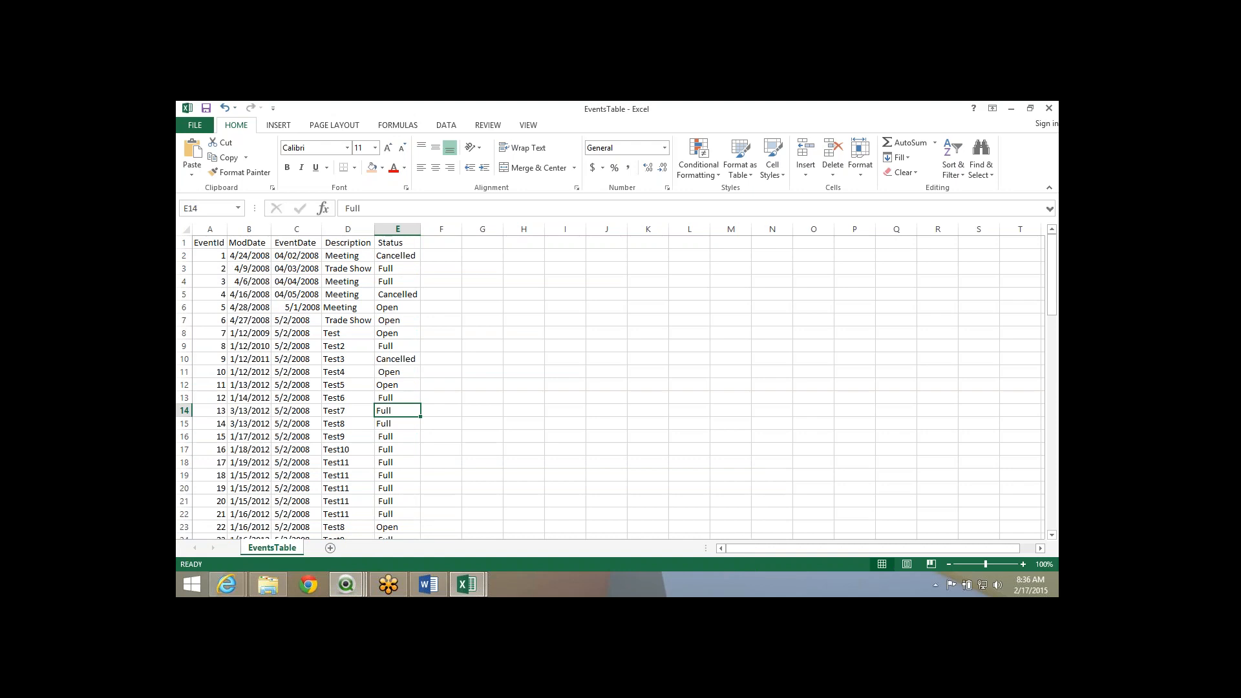
{"action": "key", "text": "shift+Down"}
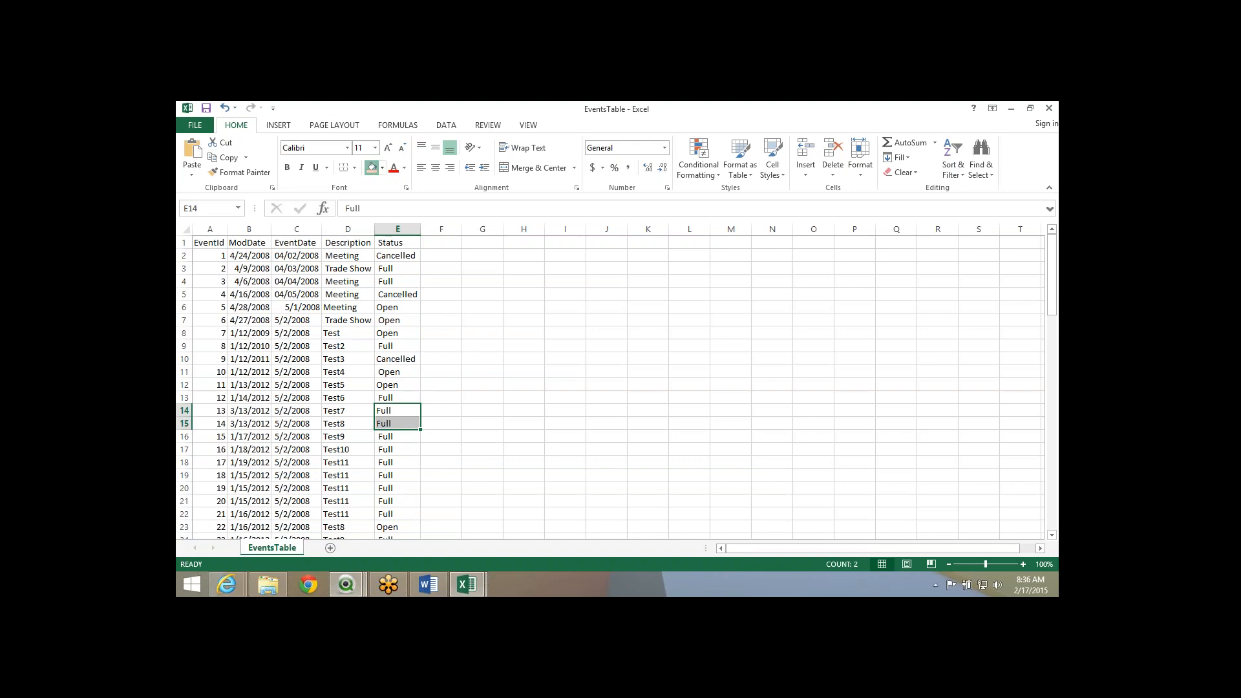
{"action": "left_click", "coordinate": [371, 168]}
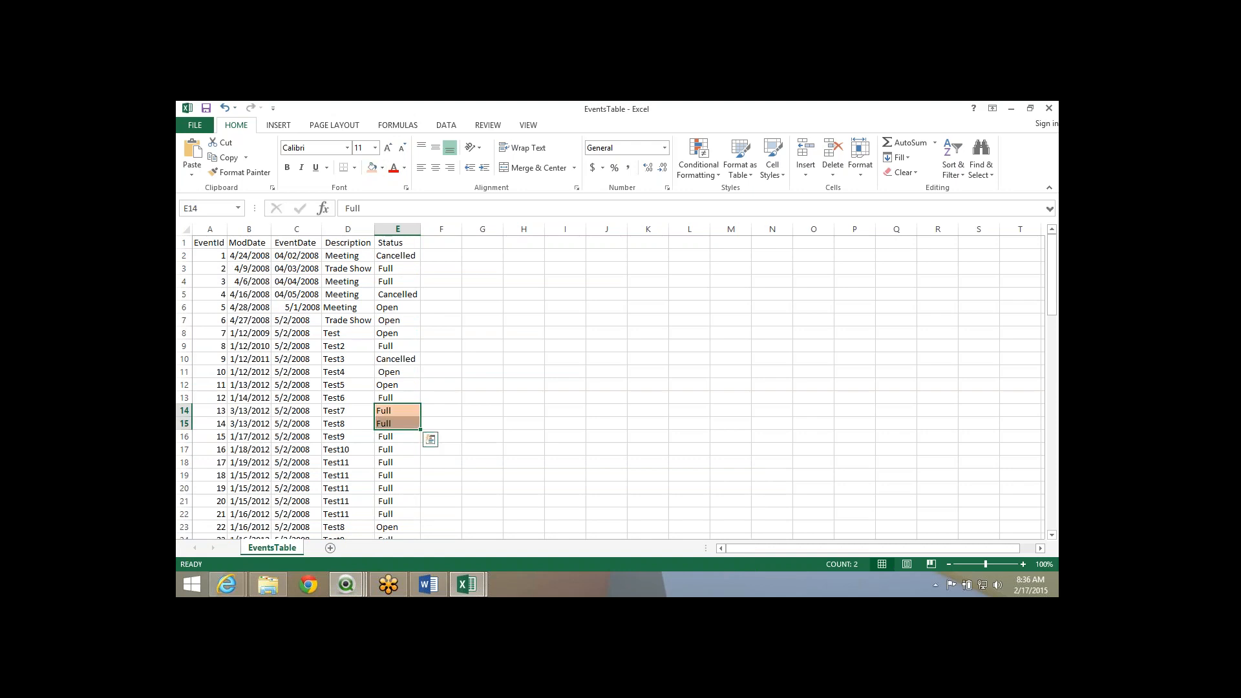
{"action": "left_click", "coordinate": [482, 372]}
{"action": "left_click", "coordinate": [606, 333]}
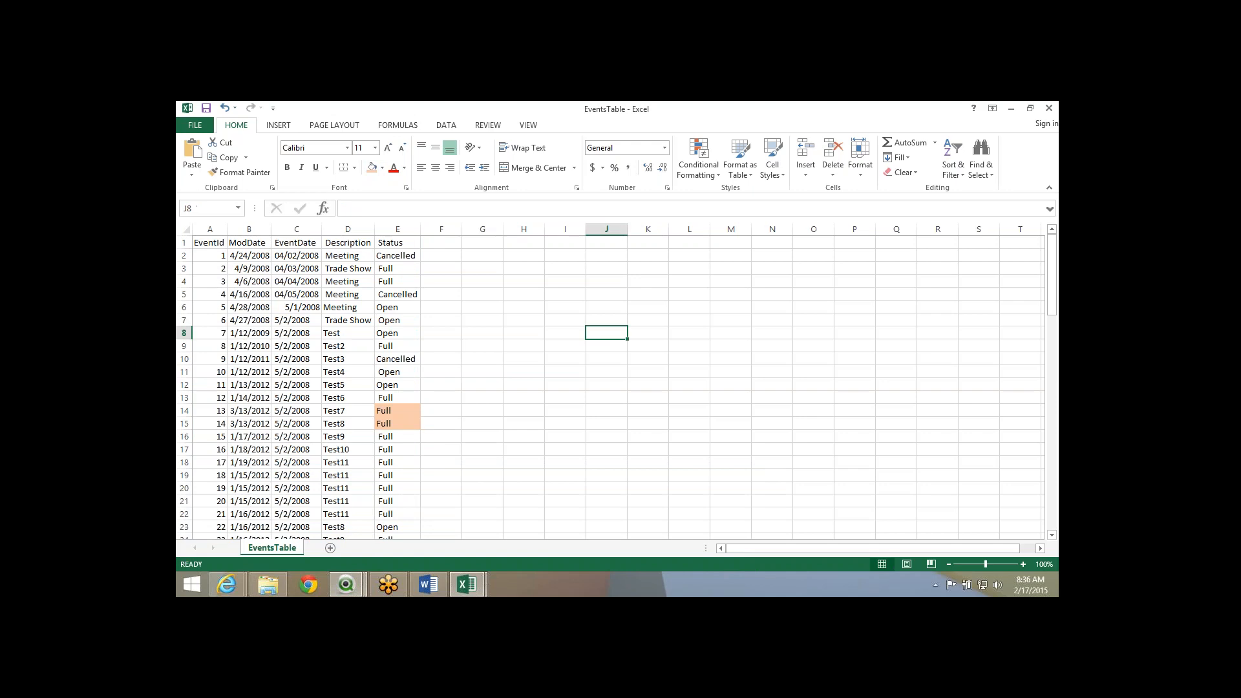
Copy the complete rows of EventIds 13 and 14 to the blank area starting at cell J4.
{"action": "left_click_drag", "start_coordinate": [209, 410], "coordinate": [398, 436]}
{"action": "left_click", "coordinate": [430, 452]}
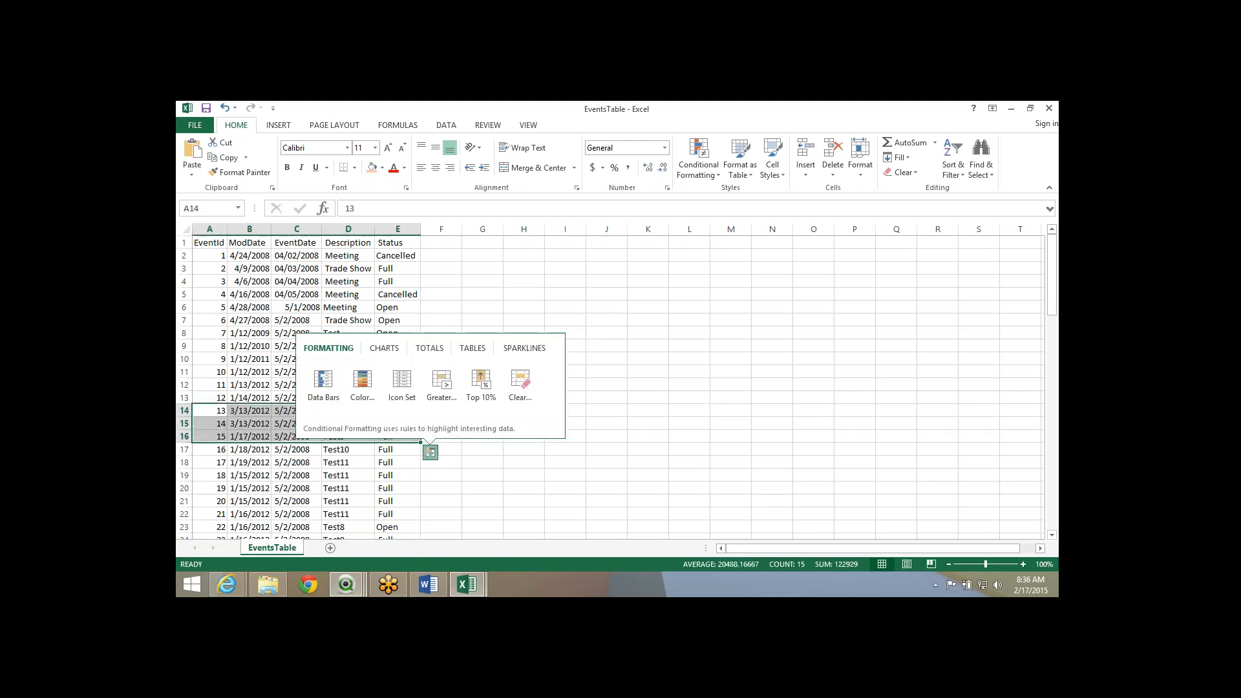
{"action": "left_click", "coordinate": [430, 452]}
{"action": "key", "text": "shift+Up"}
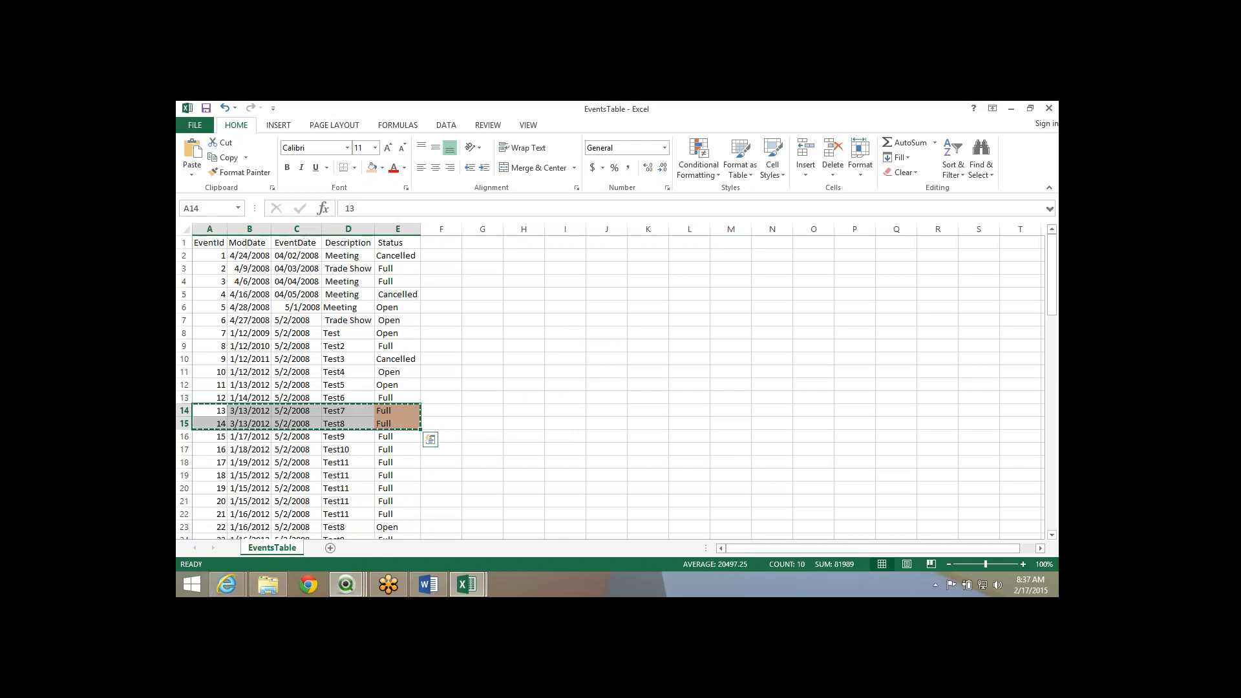
{"action": "key", "text": "ctrl+c"}
{"action": "left_click_drag", "start_coordinate": [606, 294], "coordinate": [606, 281]}
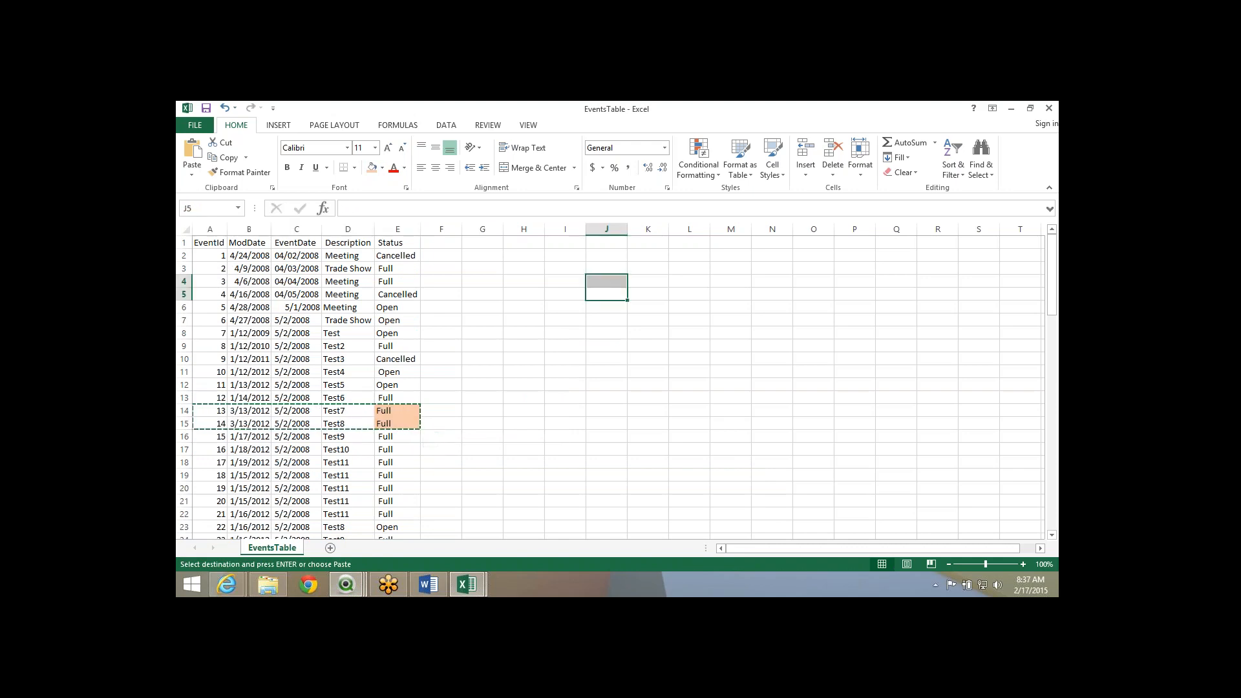
{"action": "key", "text": "ctrl+v"}
{"action": "key", "text": "Escape"}
Copy the rows of EventIds 81 and 82 to J6, directly beneath the two copied rows.
{"action": "scroll", "coordinate": [610, 386], "scroll_direction": "down", "scroll_amount": 20}
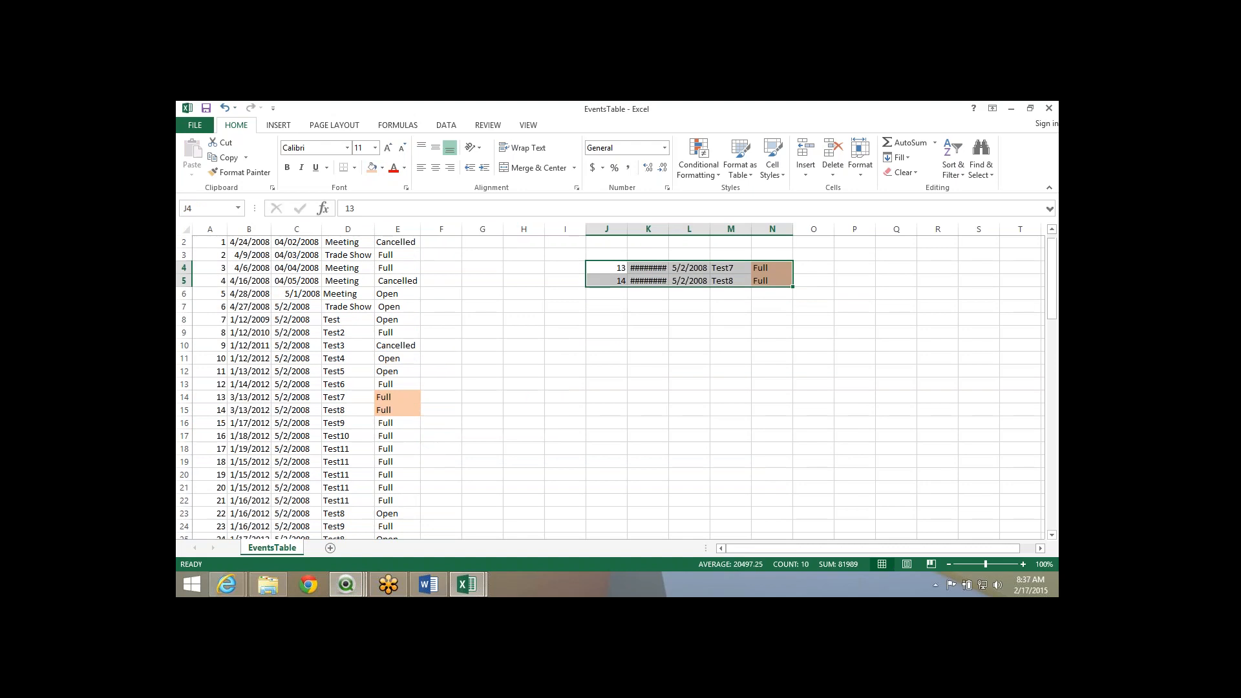
{"action": "scroll", "coordinate": [398, 307], "scroll_direction": "up", "scroll_amount": 4}
{"action": "left_click_drag", "start_coordinate": [397, 307], "coordinate": [210, 296]}
{"action": "key", "text": "ctrl+c"}
{"action": "scroll", "coordinate": [610, 386], "scroll_direction": "up", "scroll_amount": 20}
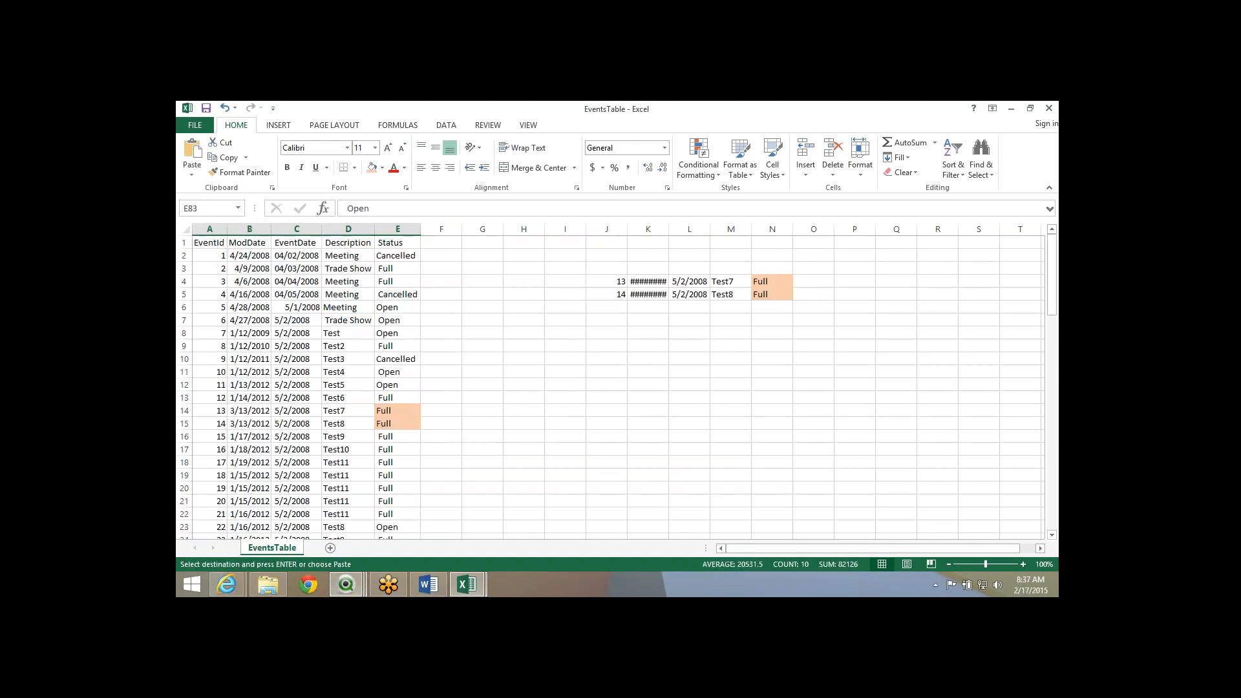
{"action": "left_click", "coordinate": [606, 307]}
{"action": "key", "text": "ctrl+v"}
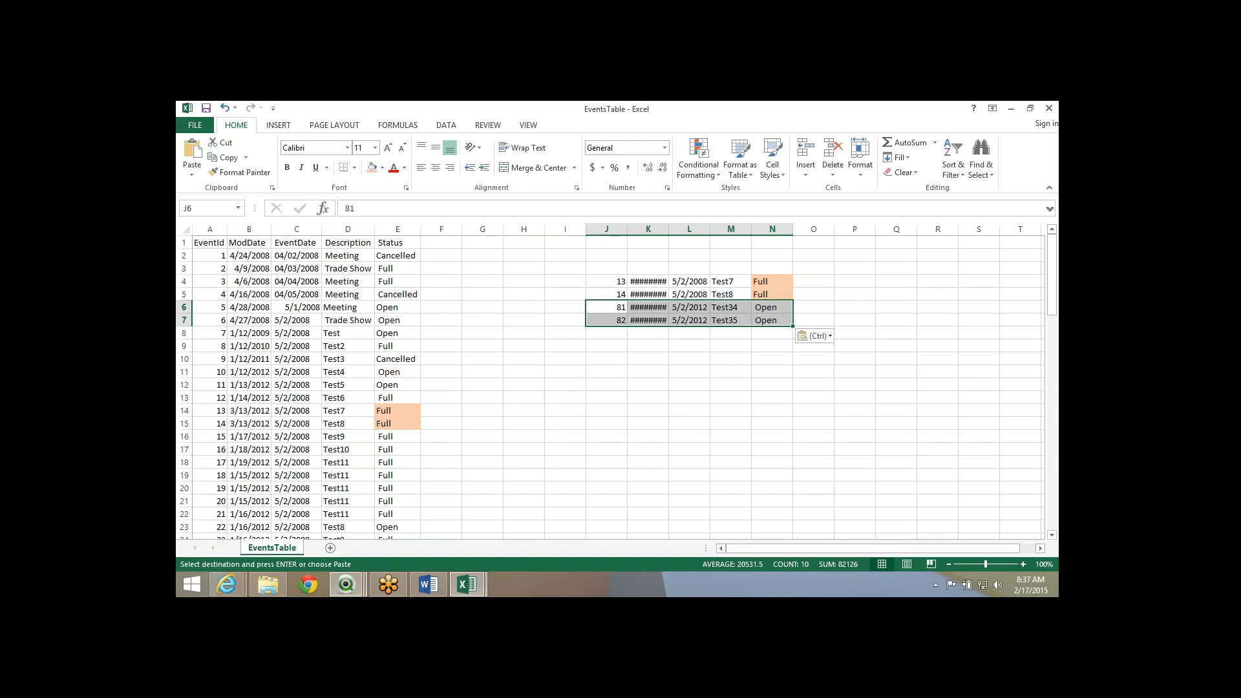
Auto-fit column K and copy the four collected rows J4:N7 into a new blank workbook.
{"action": "double_click", "coordinate": [669, 230]}
{"action": "left_click_drag", "start_coordinate": [606, 281], "coordinate": [775, 320]}
{"action": "key", "text": "ctrl+c"}
{"action": "key", "text": "ctrl+n"}
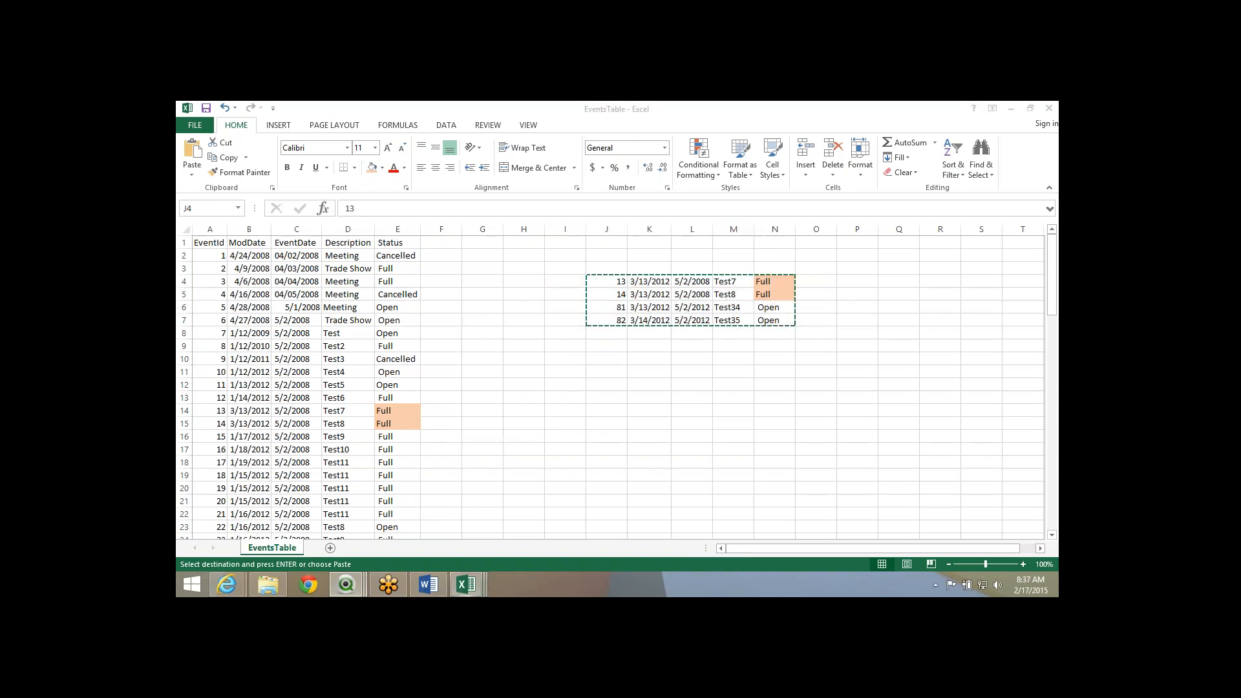
{"action": "key", "text": "ctrl+v"}
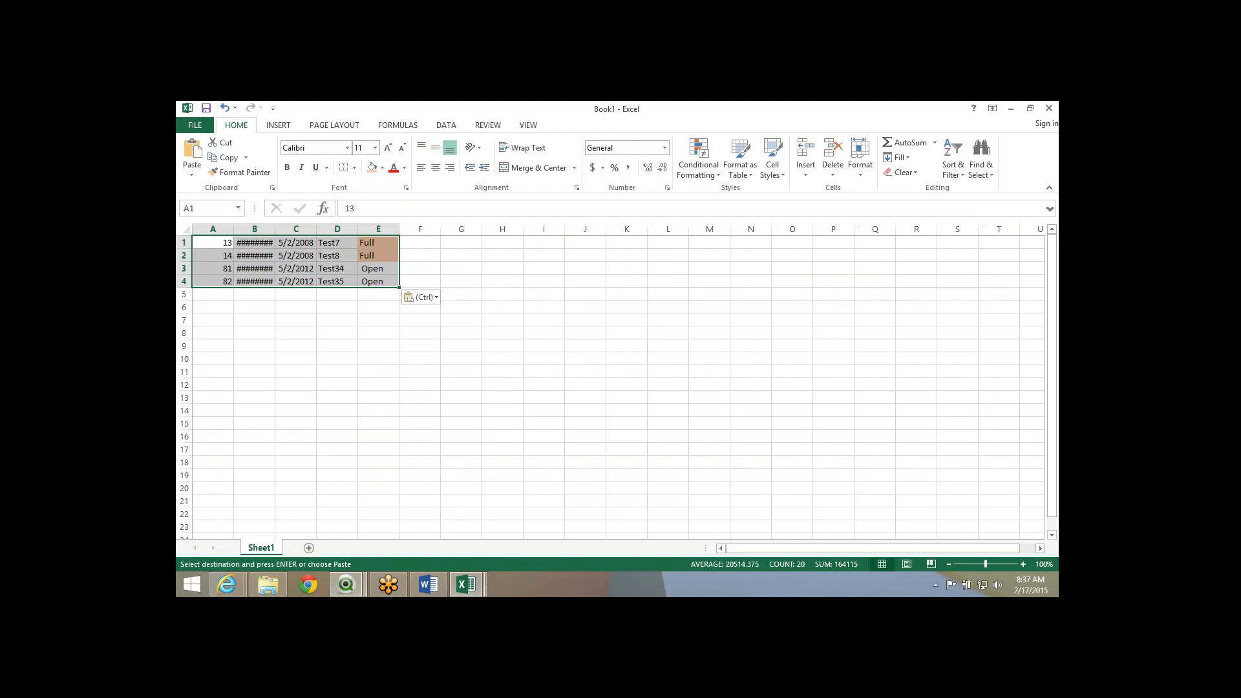
{"action": "left_click", "coordinate": [338, 371]}
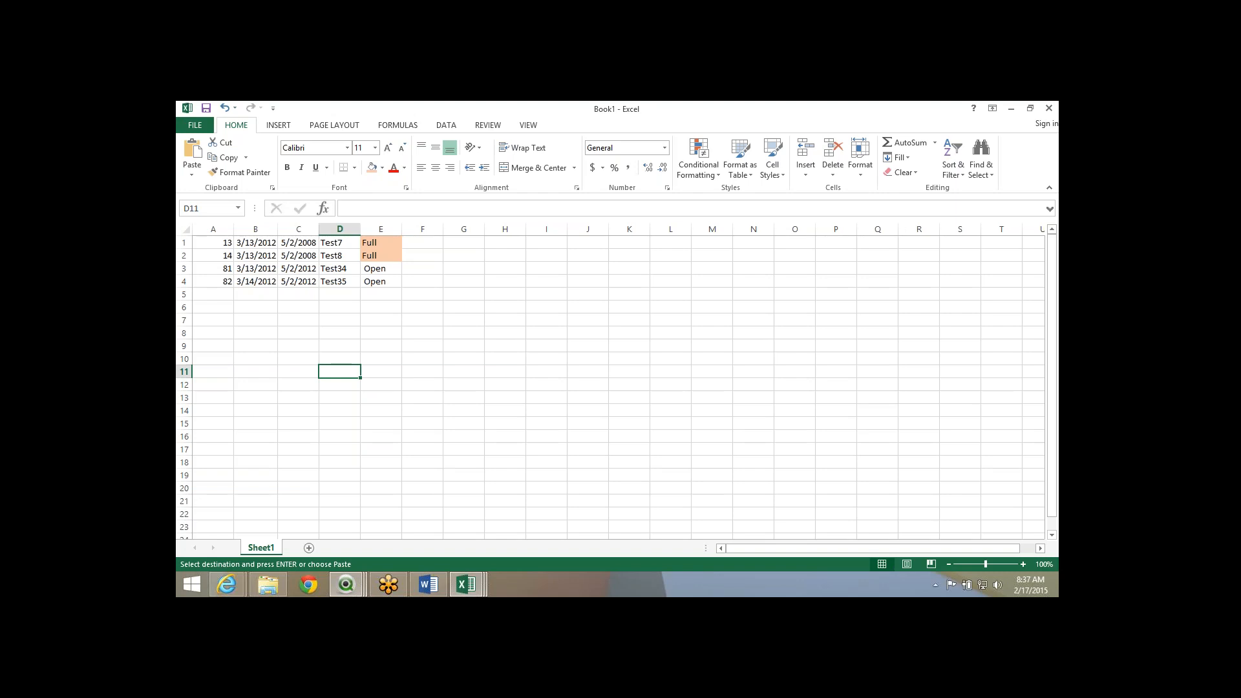
Insert a row above the four copied records and enter the heading Database in A1.
{"action": "left_click_drag", "start_coordinate": [380, 282], "coordinate": [214, 243]}
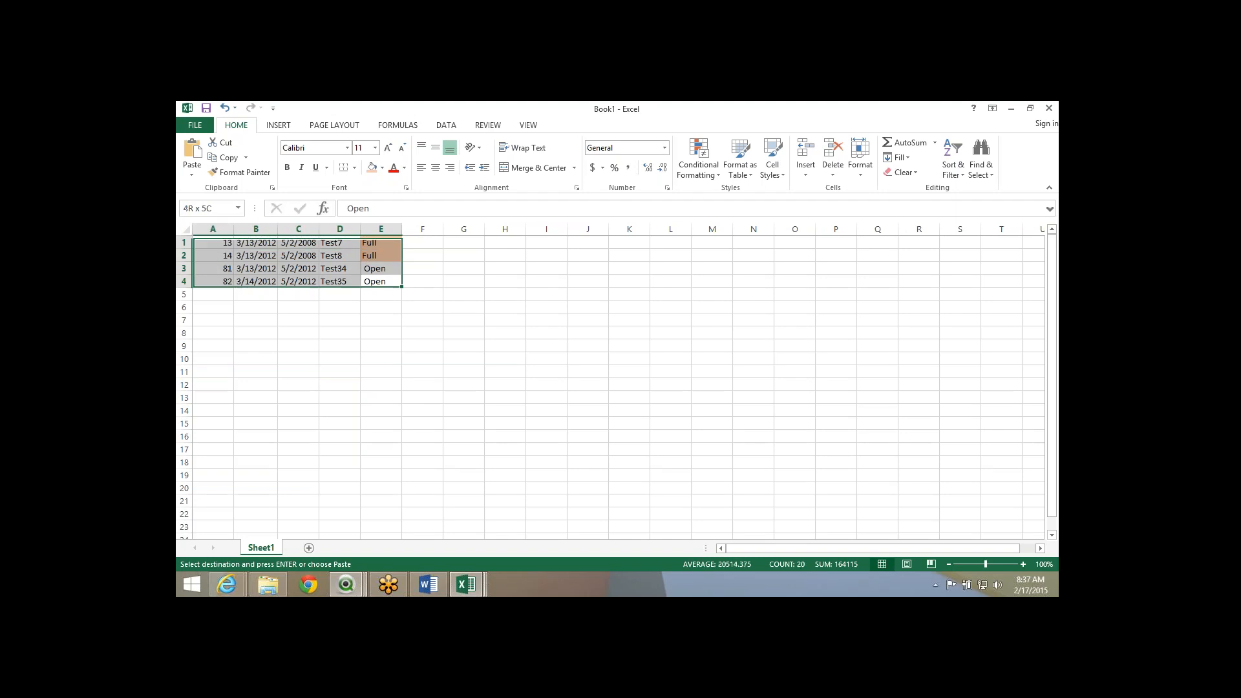
{"action": "left_click", "coordinate": [185, 242]}
{"action": "key", "text": "ctrl+plus"}
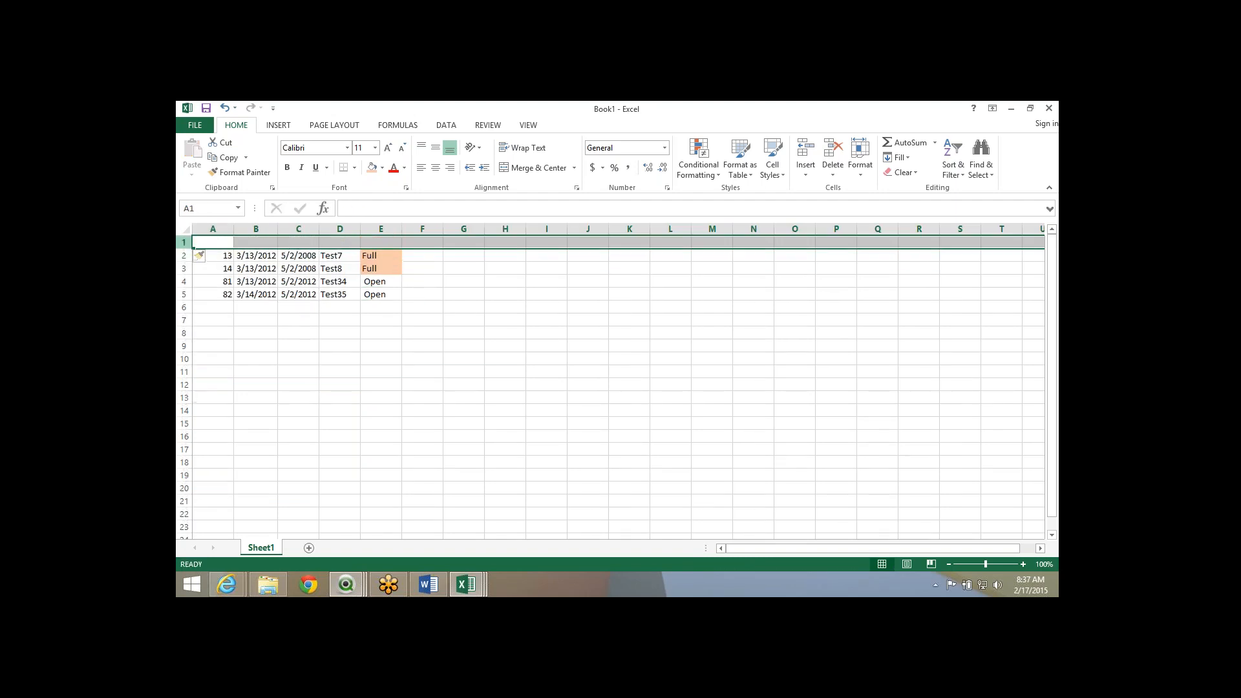
{"action": "left_click", "coordinate": [212, 242]}
{"action": "type", "text": "Database"}
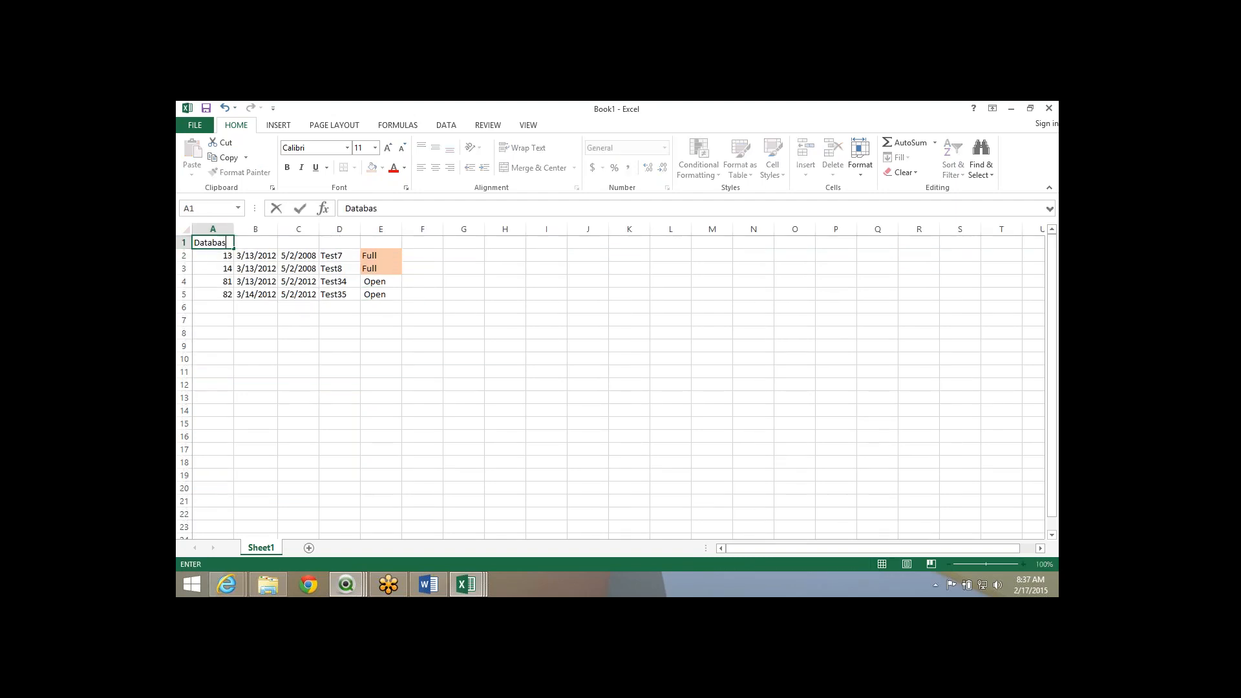
{"action": "key", "text": "Return"}
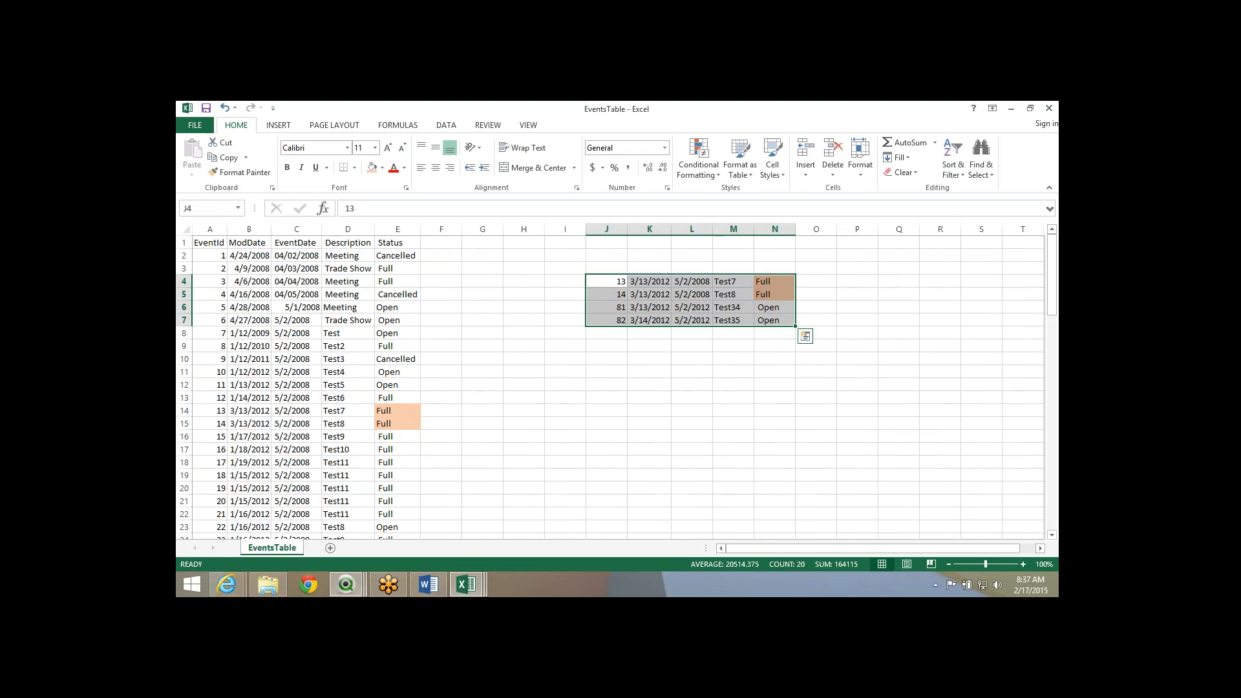
Enter 80 in K3 of the Book1 workbook and the heading QVD above it in K2.
{"action": "left_click", "coordinate": [482, 385]}
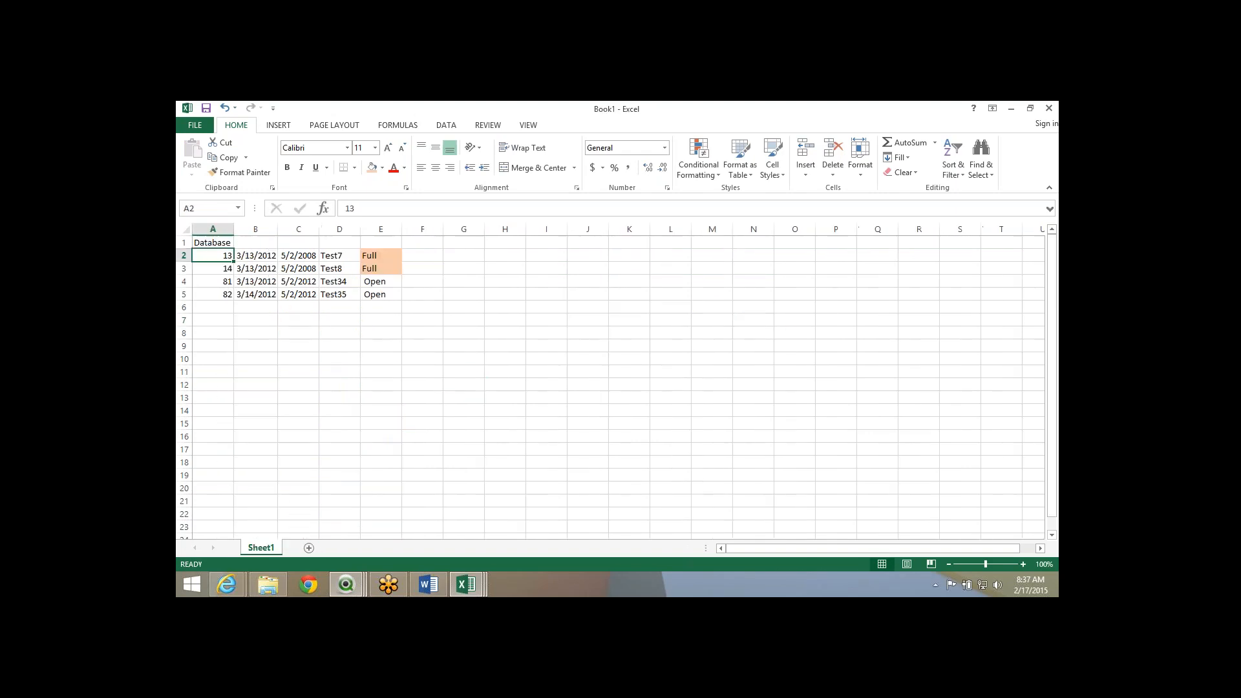
{"action": "left_click", "coordinate": [629, 268]}
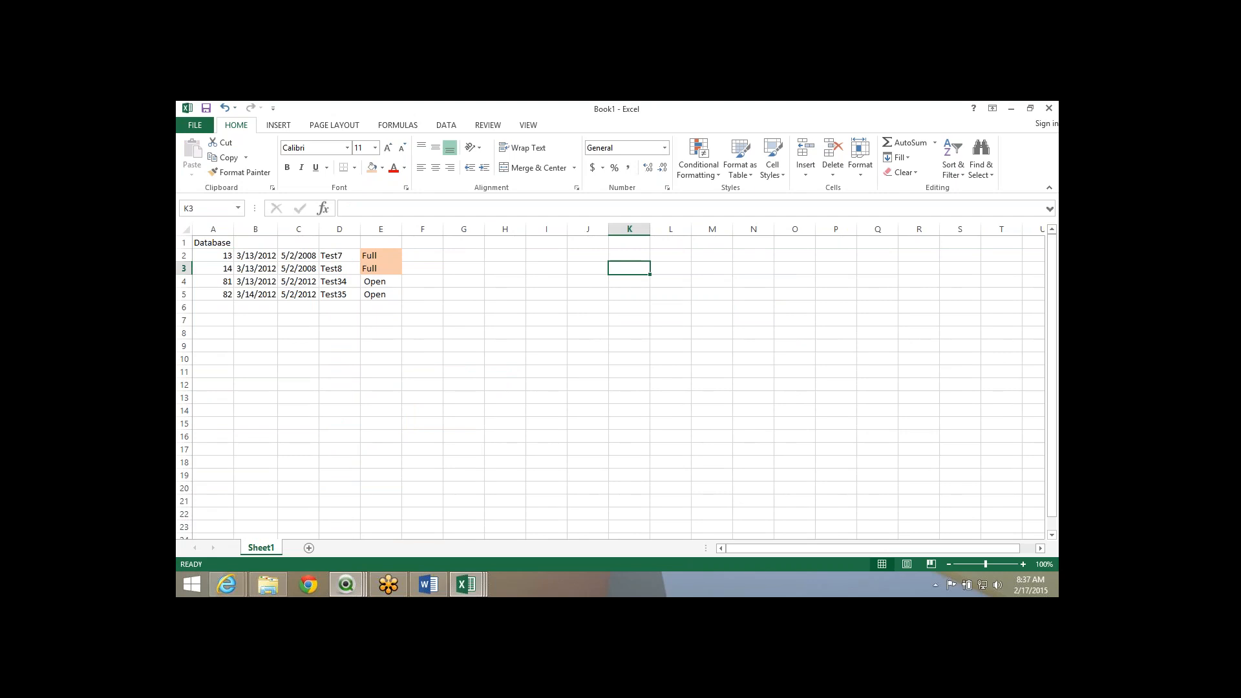
{"action": "type", "text": "80"}
{"action": "key", "text": "Return"}
{"action": "left_click", "coordinate": [637, 256]}
{"action": "type", "text": "QVD"}
{"action": "key", "text": "Return"}
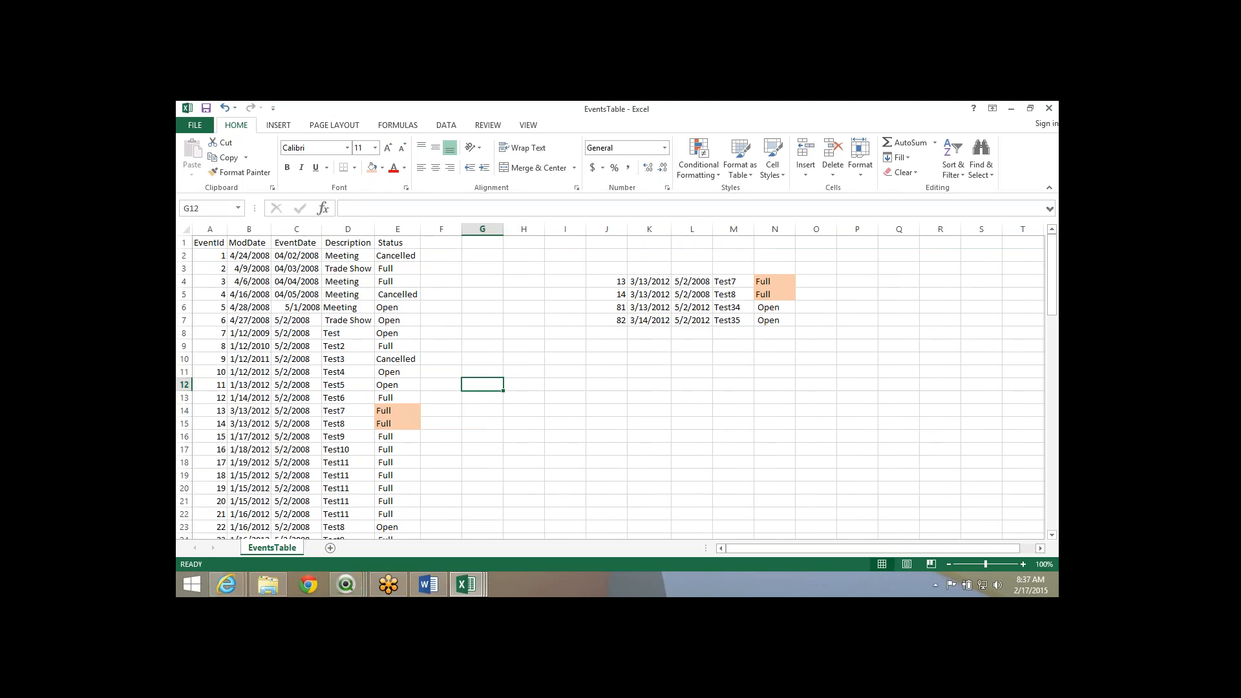
Open a new QlikView instance, create a blank document and save it in the Incremental folder as Incrementat AVD.
{"action": "left_click_drag", "start_coordinate": [212, 256], "coordinate": [250, 308]}
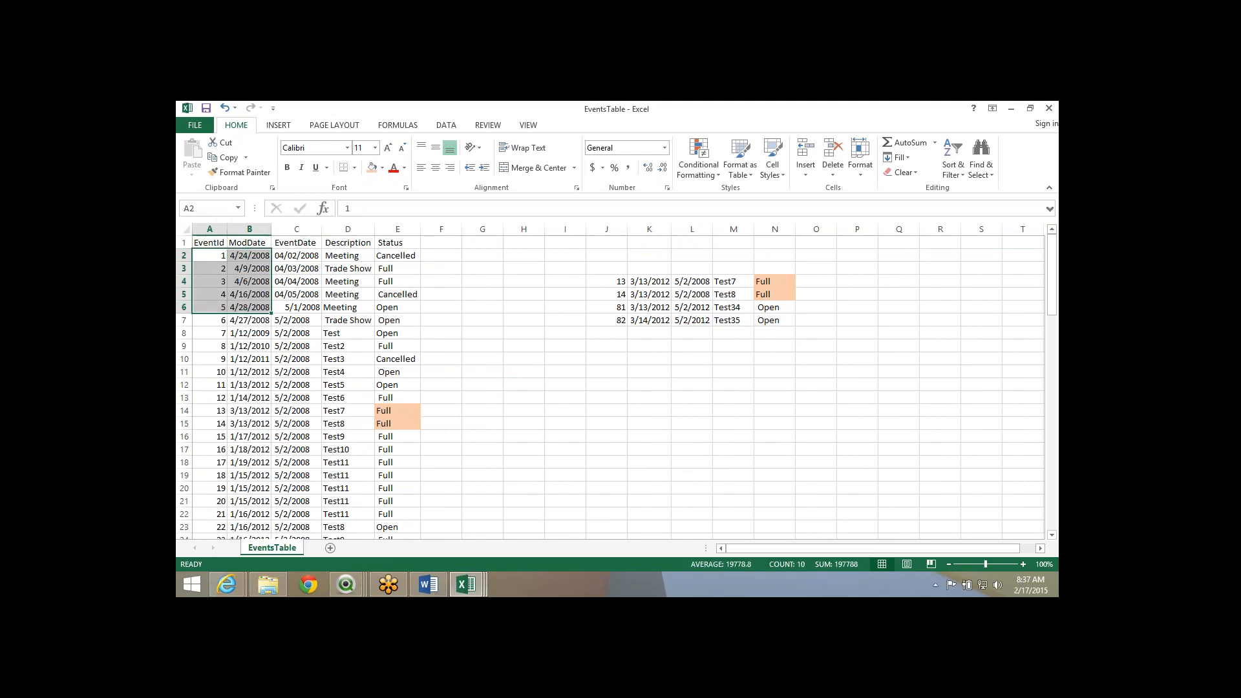
{"action": "mouse_move", "coordinate": [346, 585]}
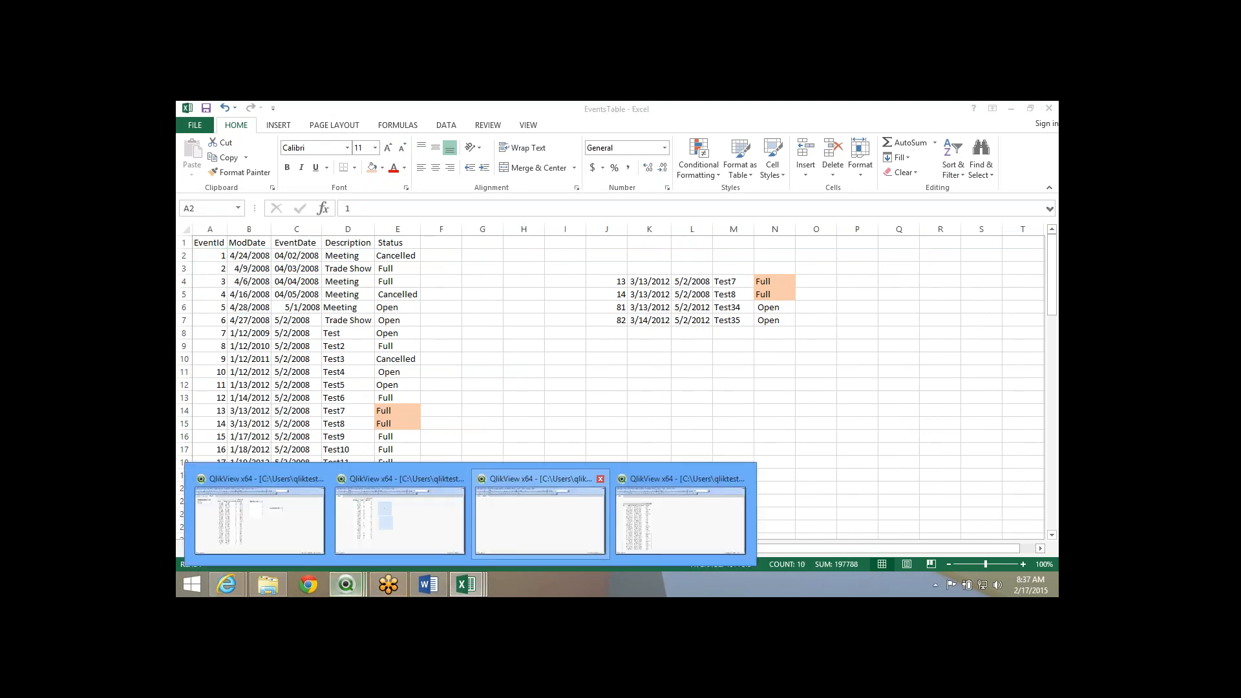
{"action": "mouse_move", "coordinate": [540, 517]}
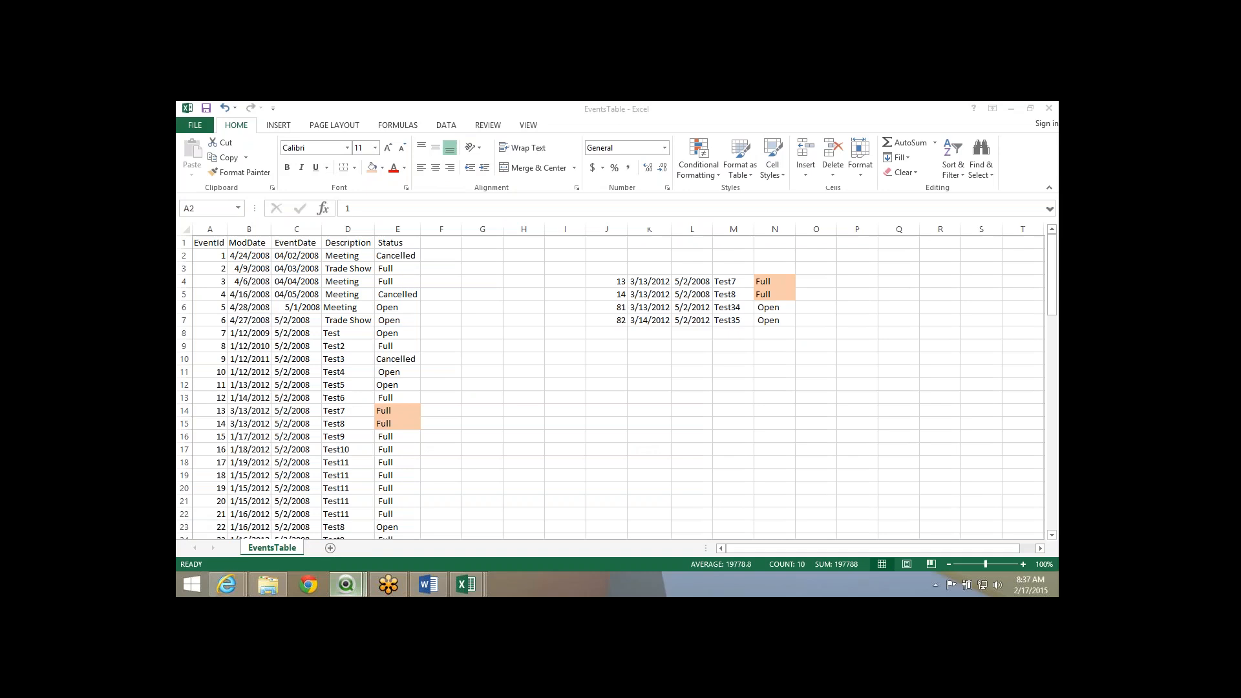
{"action": "right_click", "coordinate": [346, 584]}
{"action": "left_click", "coordinate": [345, 520]}
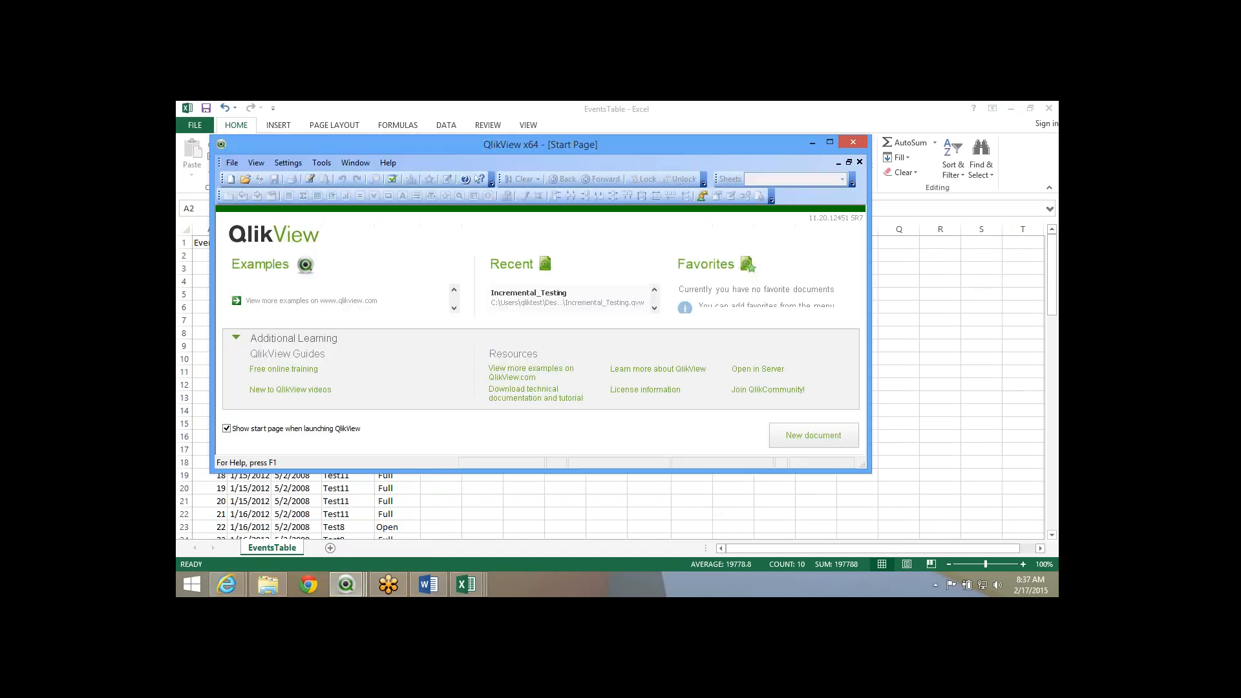
{"action": "left_click", "coordinate": [829, 142]}
{"action": "left_click", "coordinate": [192, 140]}
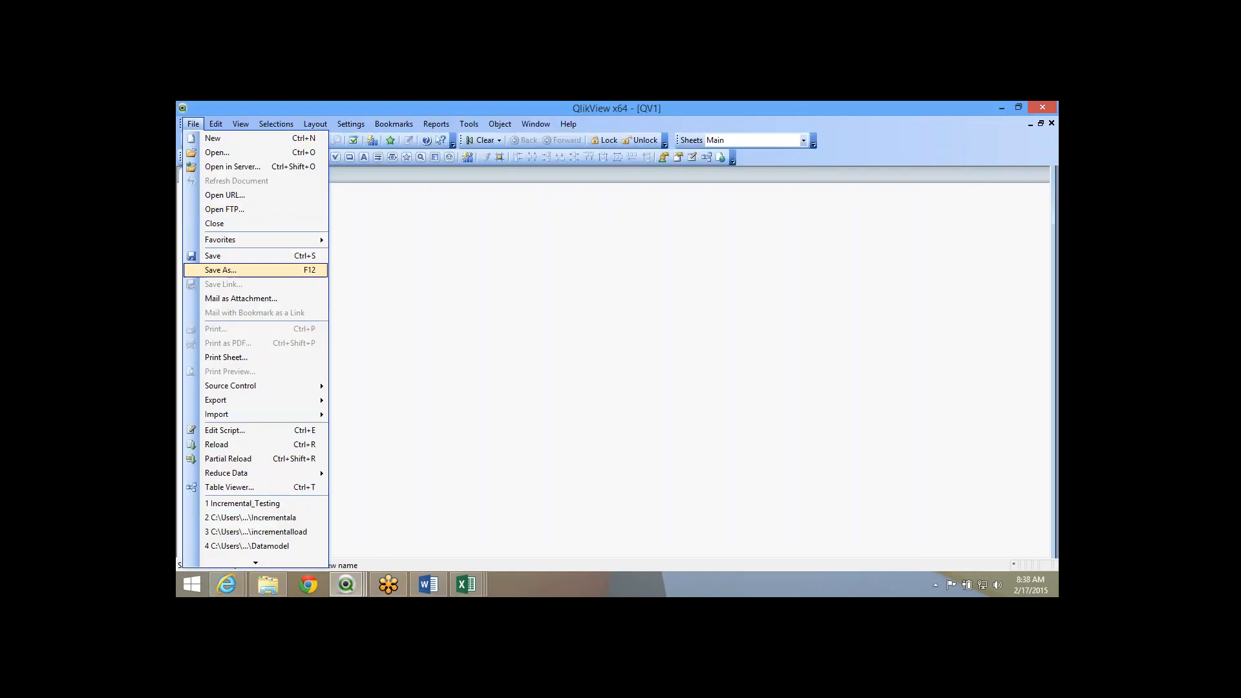
{"action": "key", "text": "Return"}
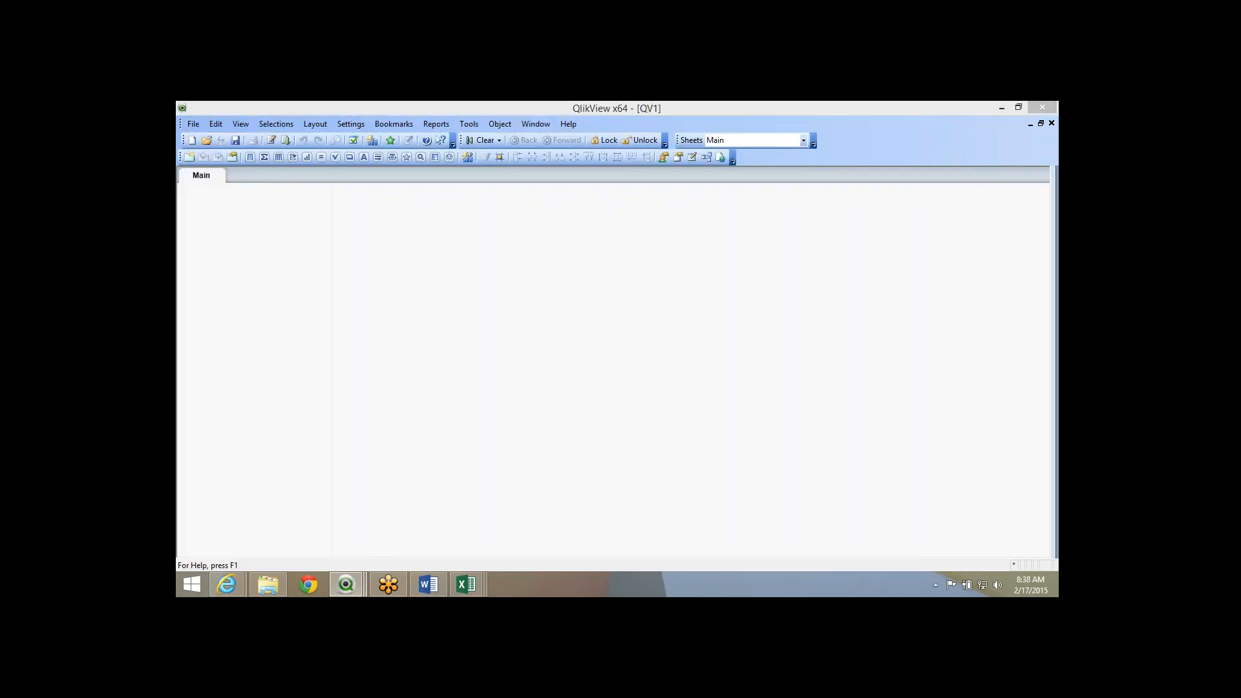
{"action": "type", "text": "Incrementatl"}
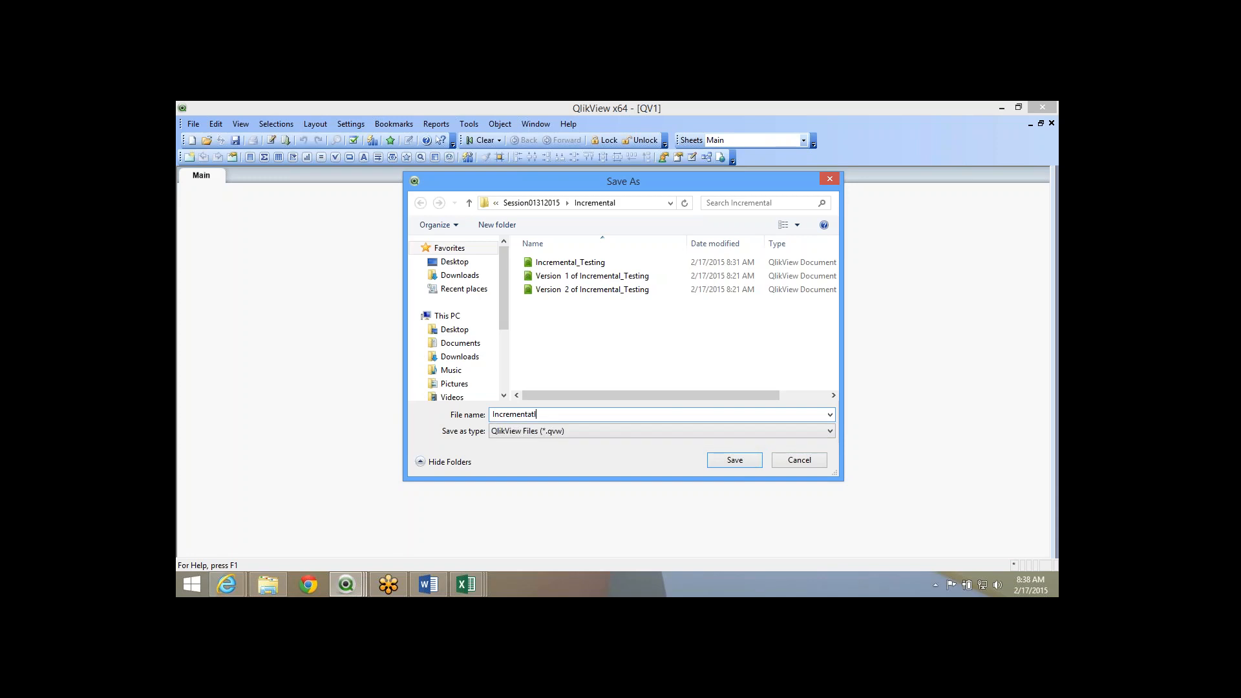
{"action": "type", "text": " AVD"}
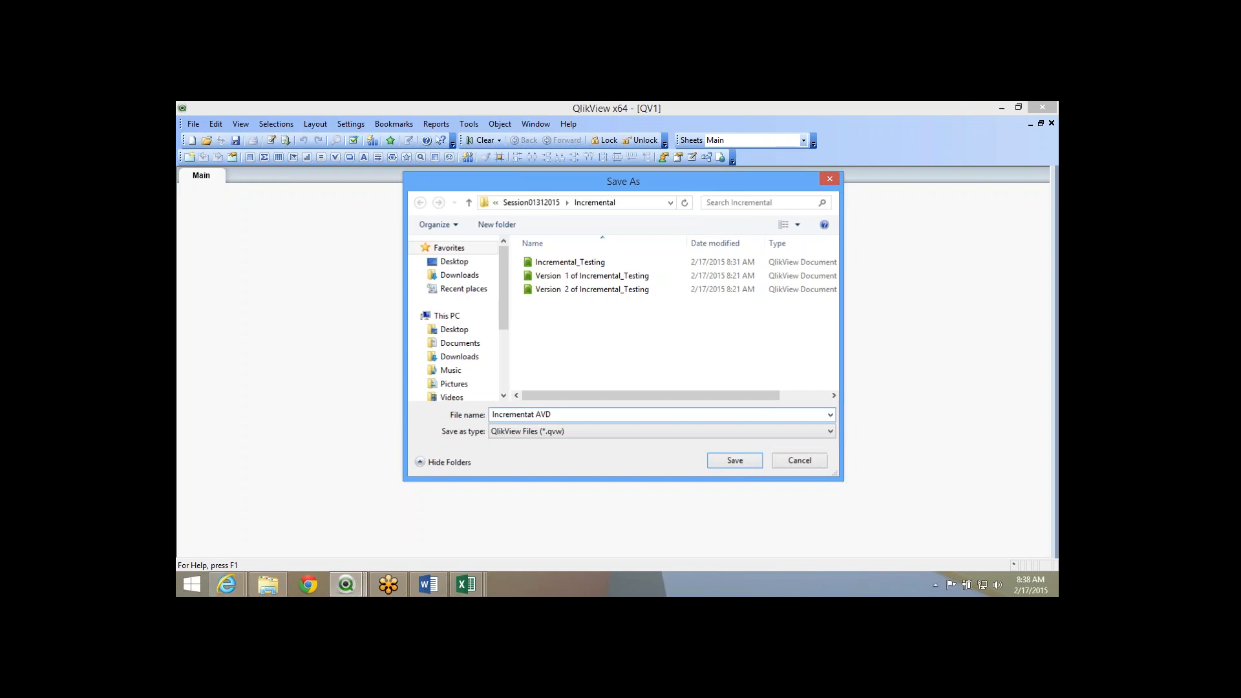
{"action": "key", "text": "Return"}
Add a load of all fields from EventsTable2.QVD to the script and reload the document without adding any sheet objects.
{"action": "key", "text": "ctrl+e"}
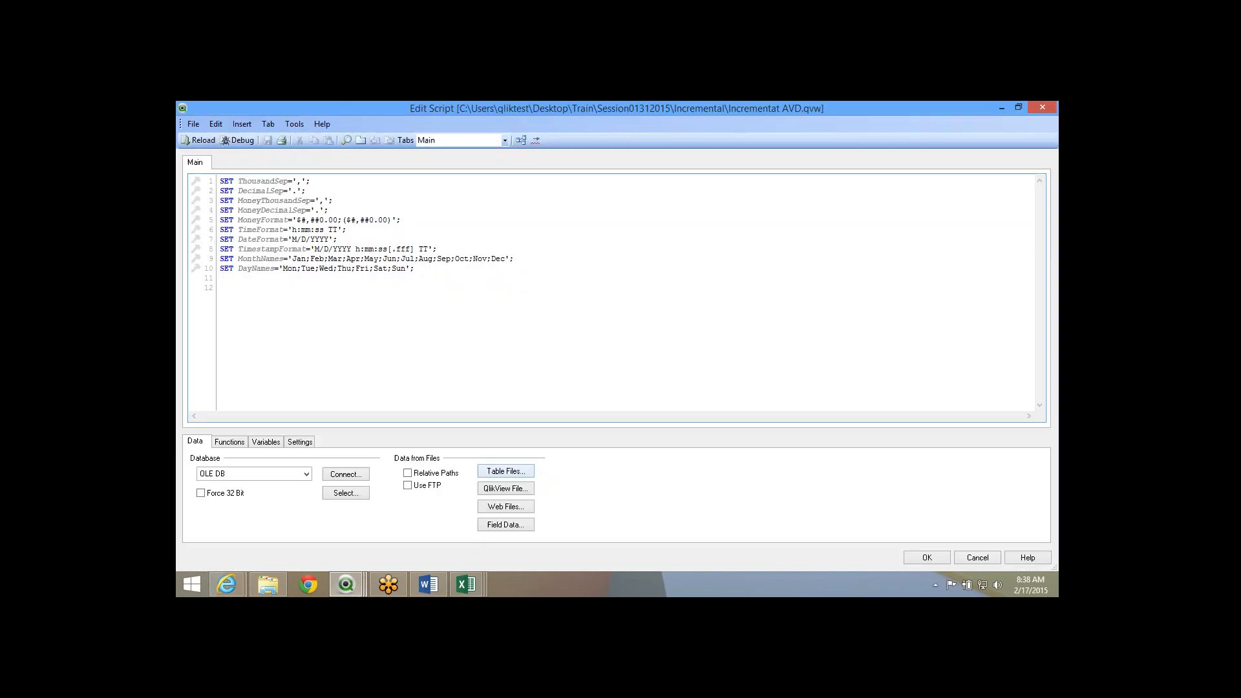
{"action": "left_click", "coordinate": [505, 471]}
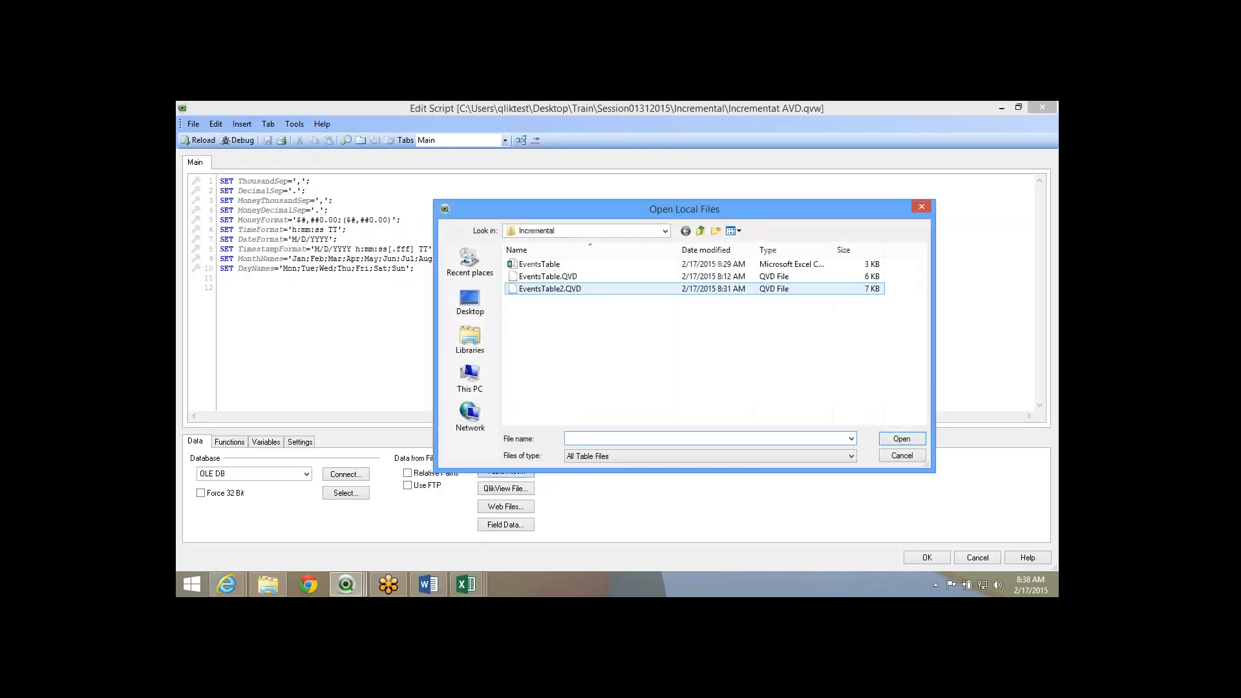
{"action": "double_click", "coordinate": [549, 288]}
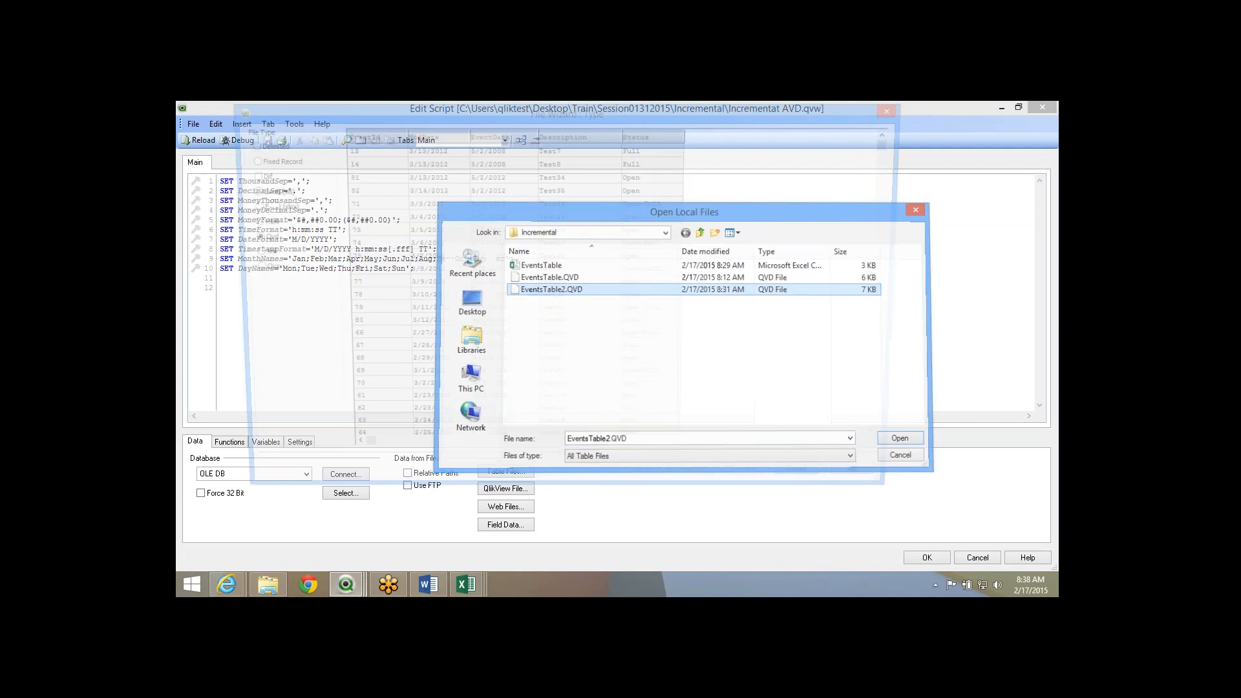
{"action": "key", "text": "Return"}
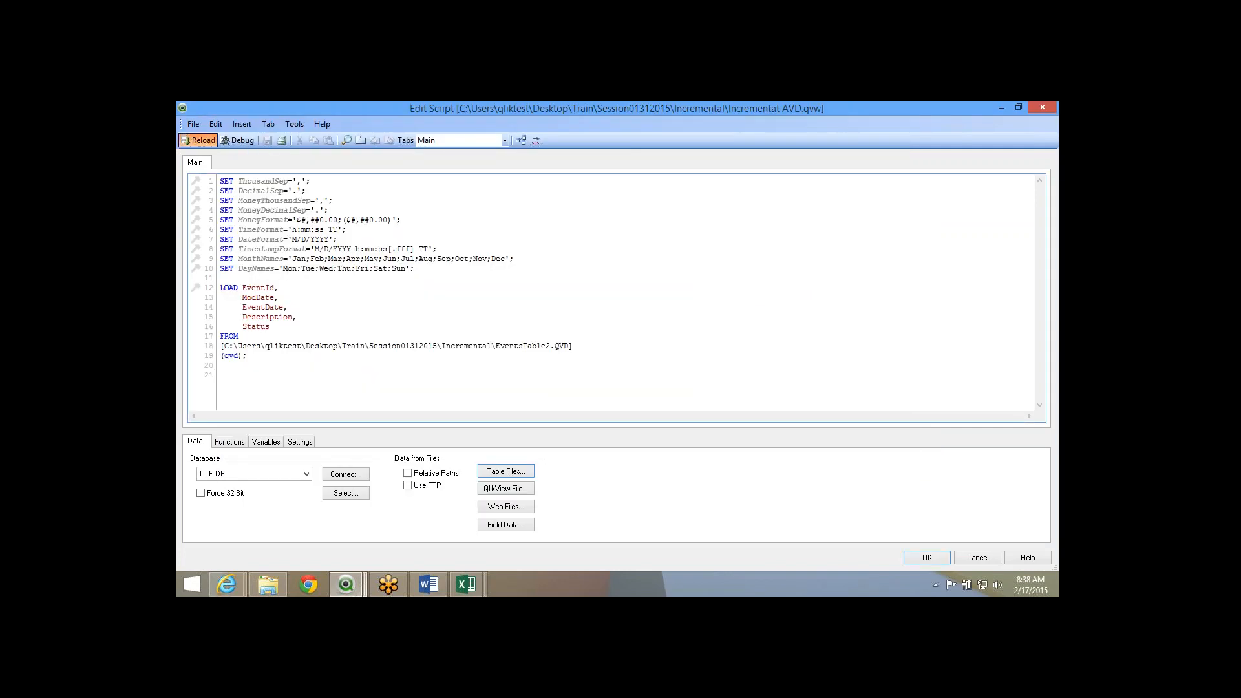
{"action": "left_click", "coordinate": [199, 140]}
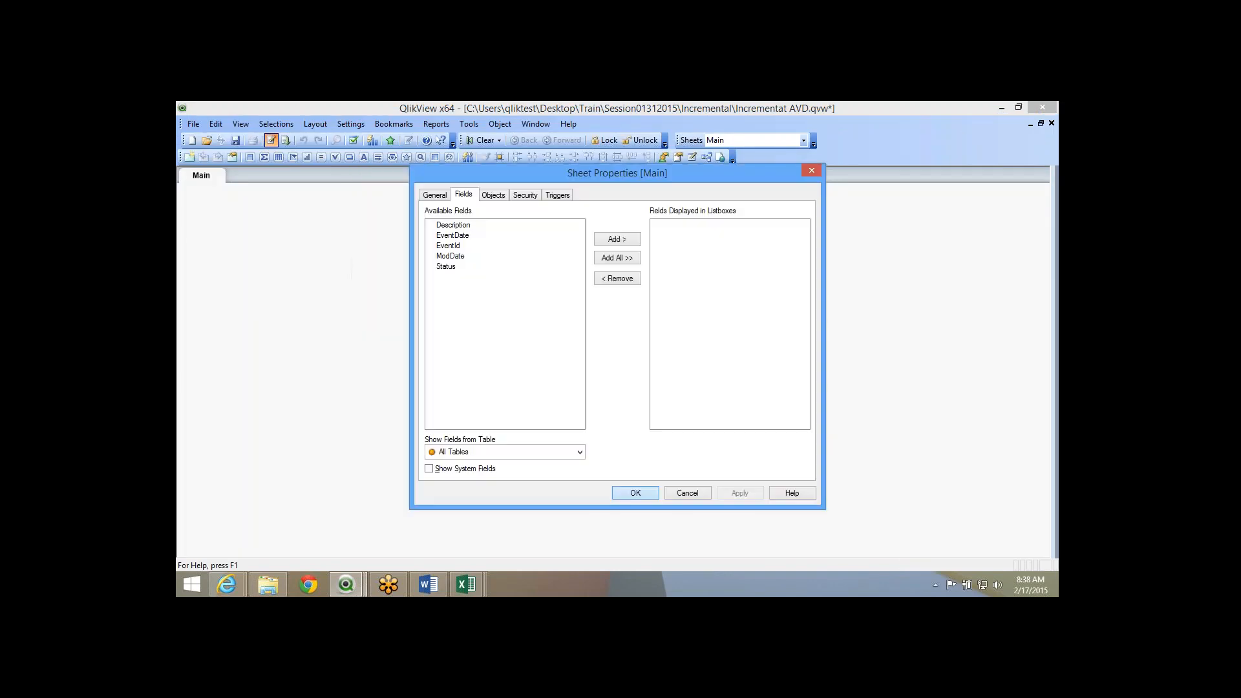
{"action": "key", "text": "Escape"}
{"action": "right_click", "coordinate": [304, 270]}
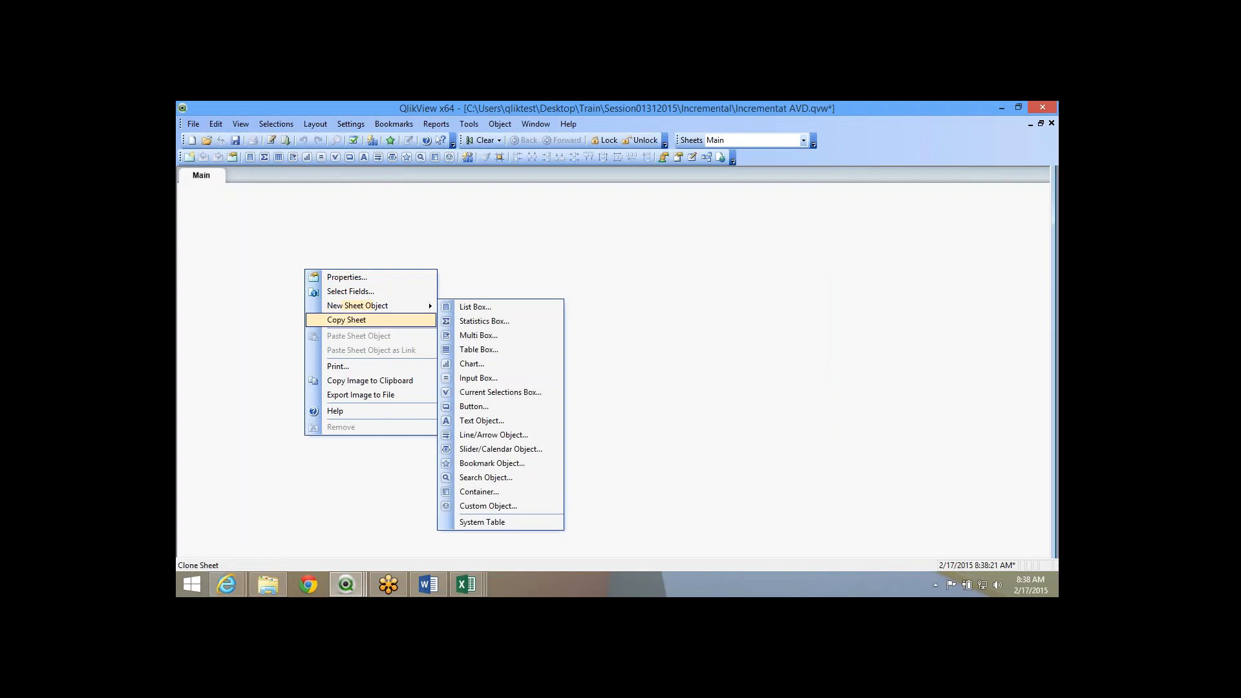
{"action": "key", "text": "Escape"}
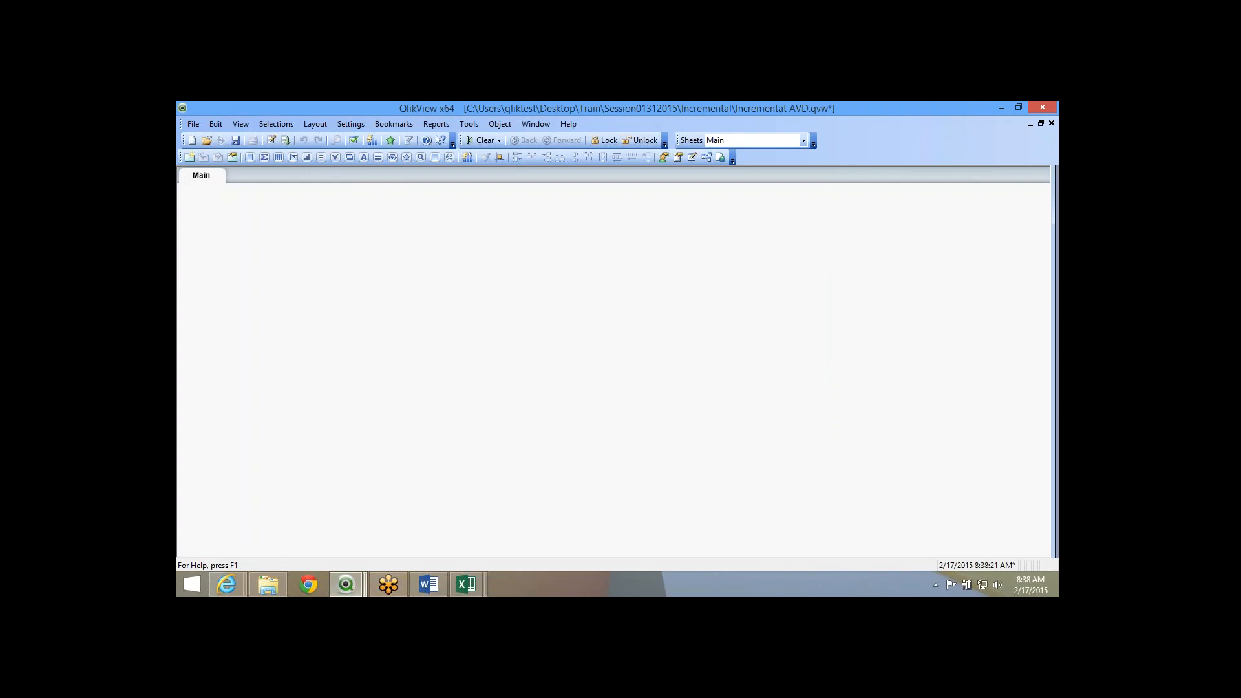
Switch to the Book1 workbook and enter Where Not Exist in A8, below the database rows.
{"action": "left_click", "coordinate": [466, 584]}
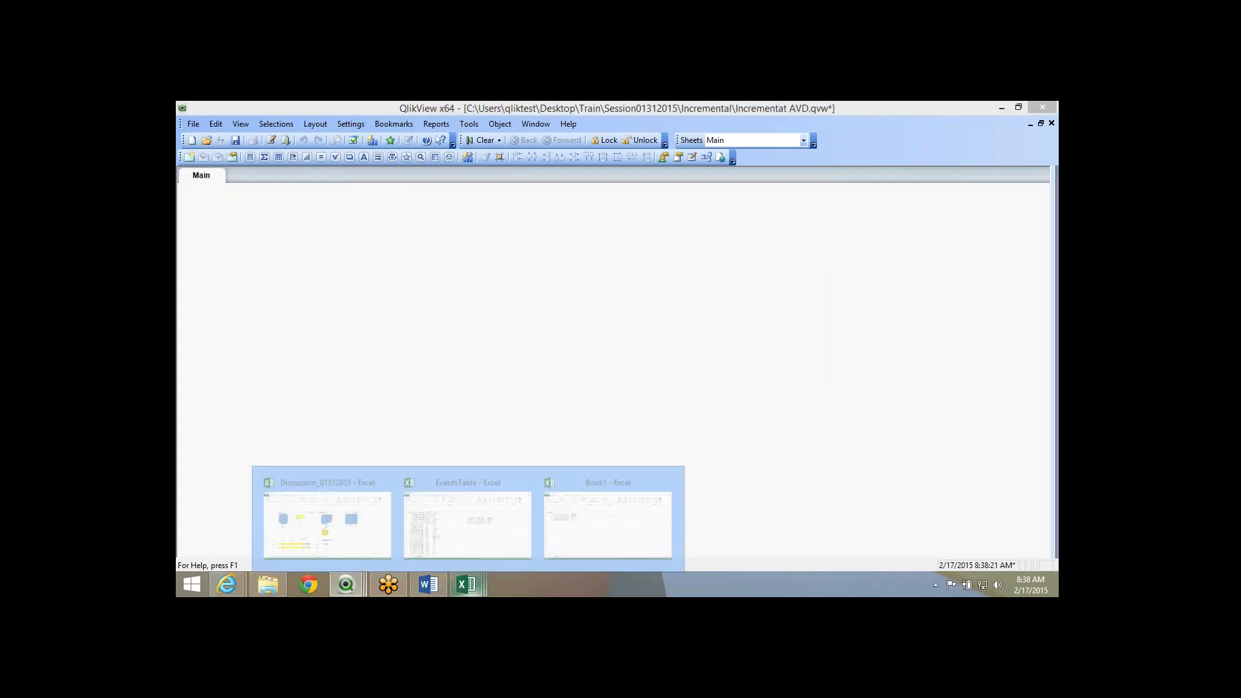
{"action": "left_click", "coordinate": [607, 517]}
{"action": "left_click_drag", "start_coordinate": [213, 256], "coordinate": [388, 295]}
{"action": "left_click", "coordinate": [213, 332]}
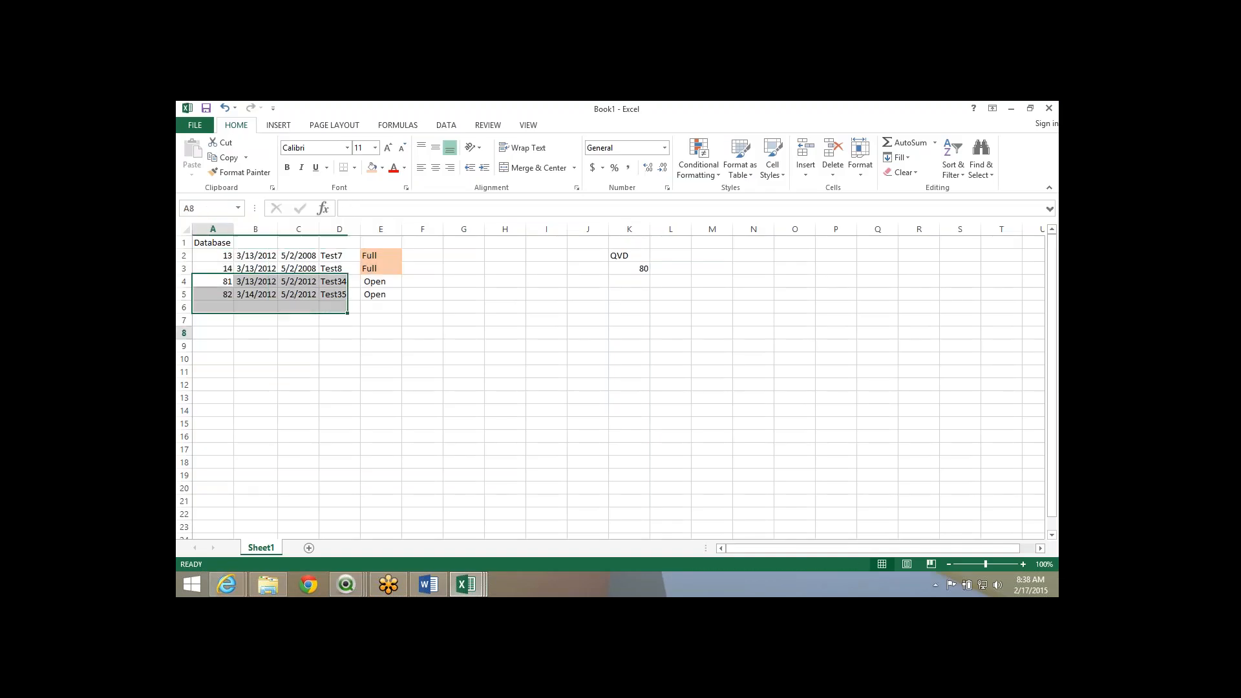
{"action": "type", "text": "Where Not Exi"}
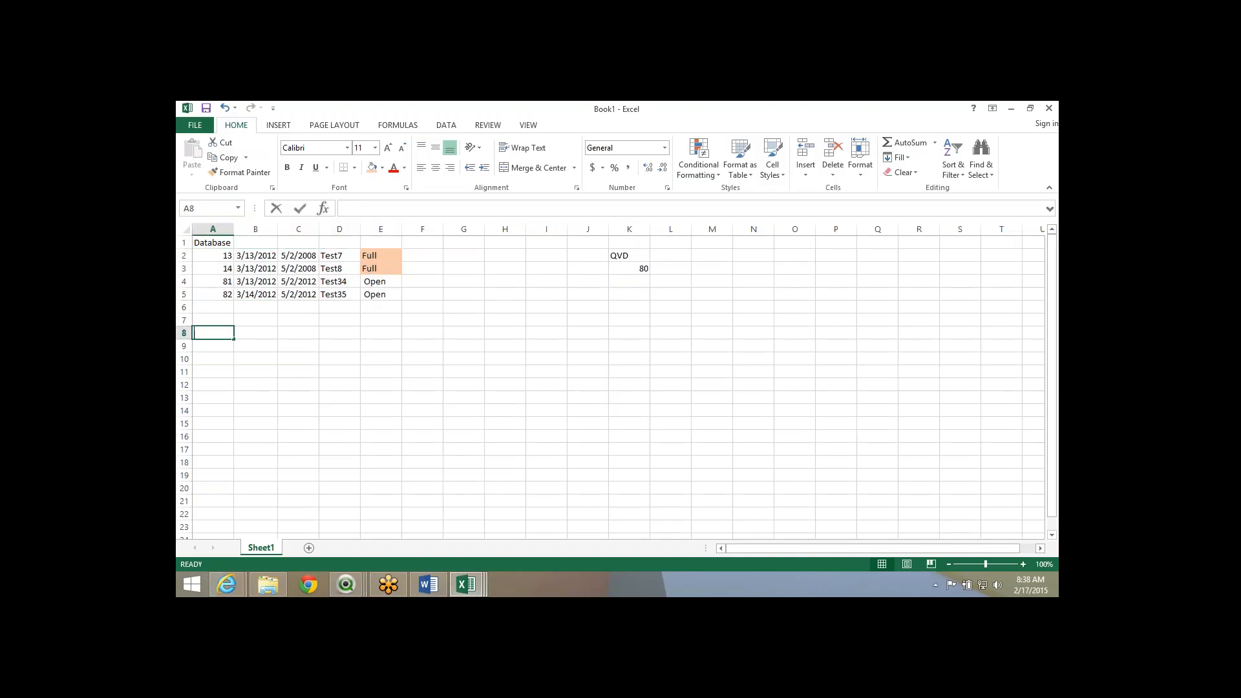
{"action": "type", "text": "st"}
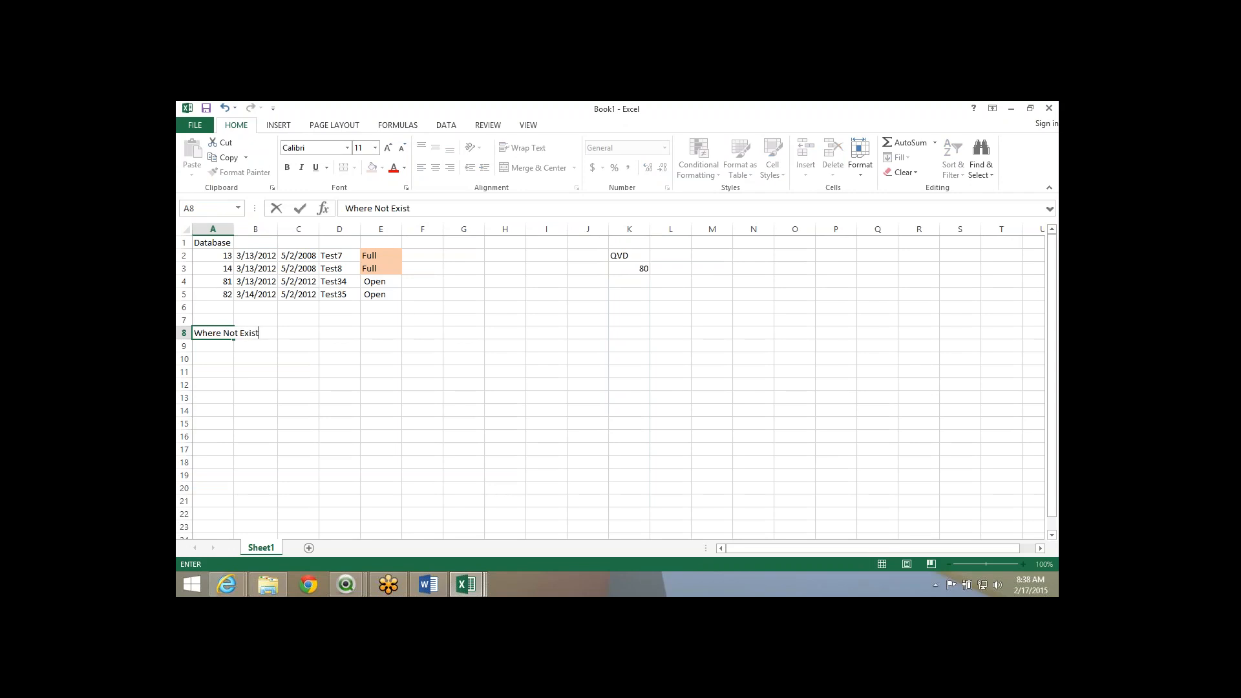
{"action": "key", "text": "Return"}
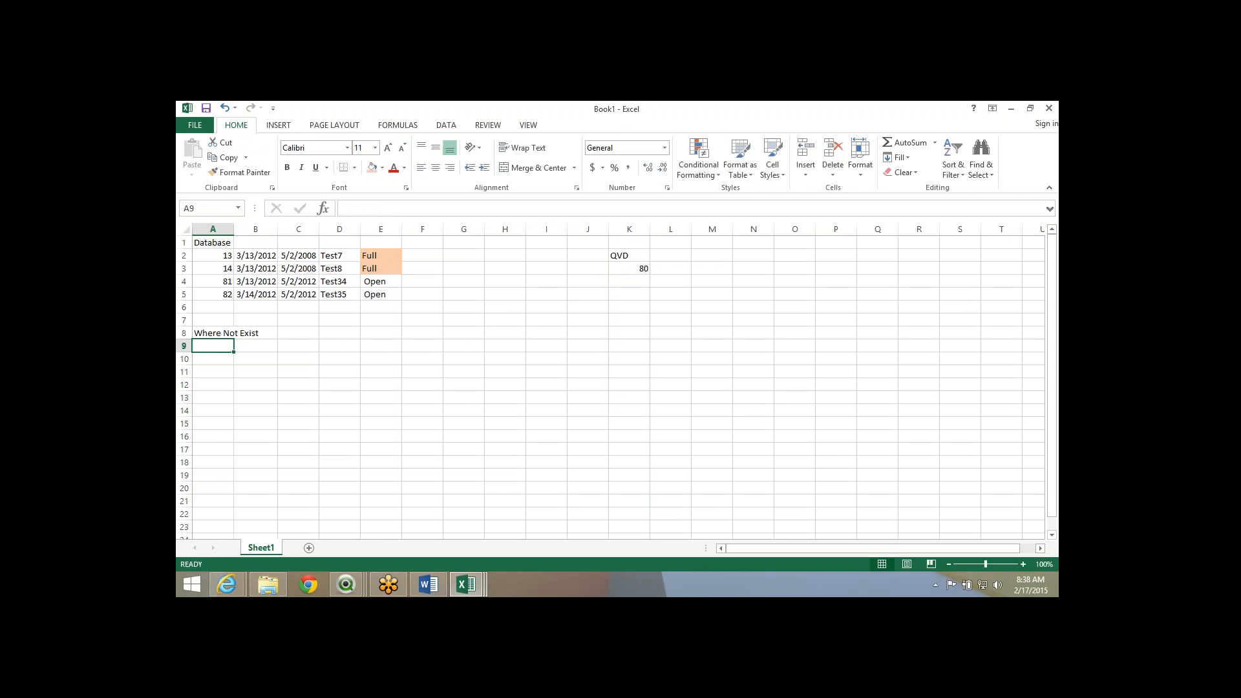
Copy the records with EventId 1 to 12 from the EventsTable workbook and paste them into Book1 starting at A9.
{"action": "left_click_drag", "start_coordinate": [213, 256], "coordinate": [213, 294]}
{"action": "left_click", "coordinate": [213, 345]}
{"action": "key", "text": "alt+Tab"}
{"action": "key", "text": "alt+Tab"}
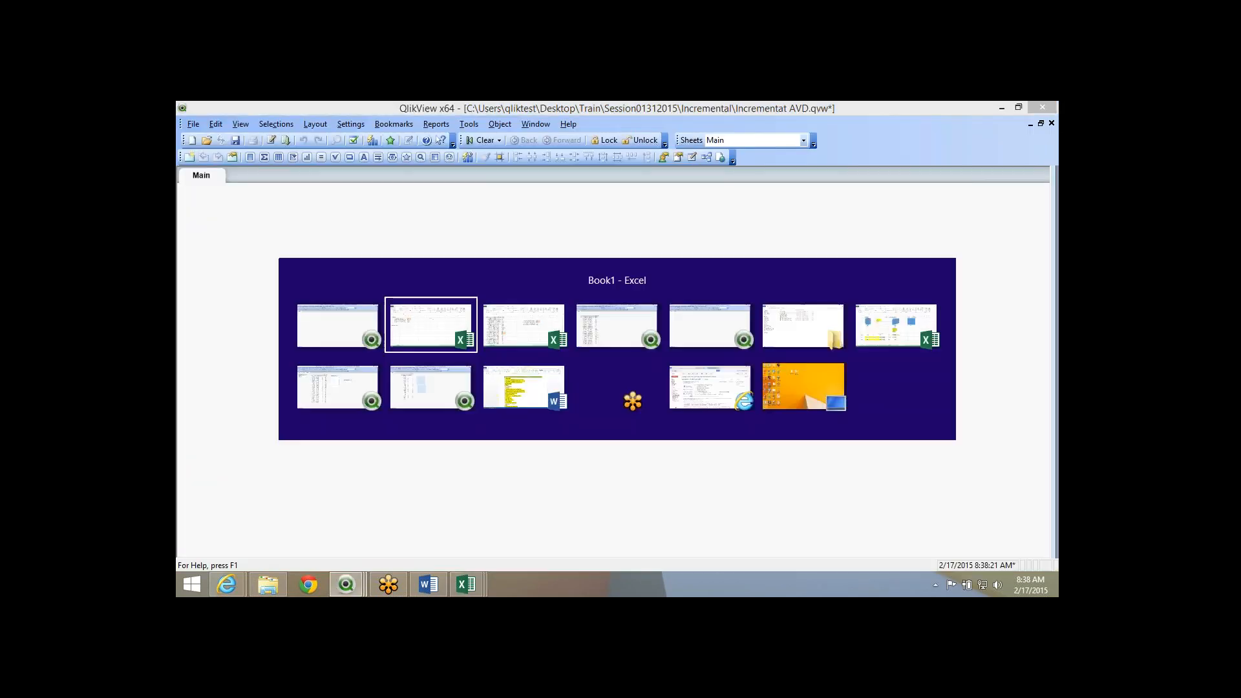
{"action": "key", "text": "alt+Tab"}
{"action": "left_click_drag", "start_coordinate": [209, 255], "coordinate": [398, 398]}
{"action": "key", "text": "ctrl+c"}
{"action": "key", "text": "alt+Tab"}
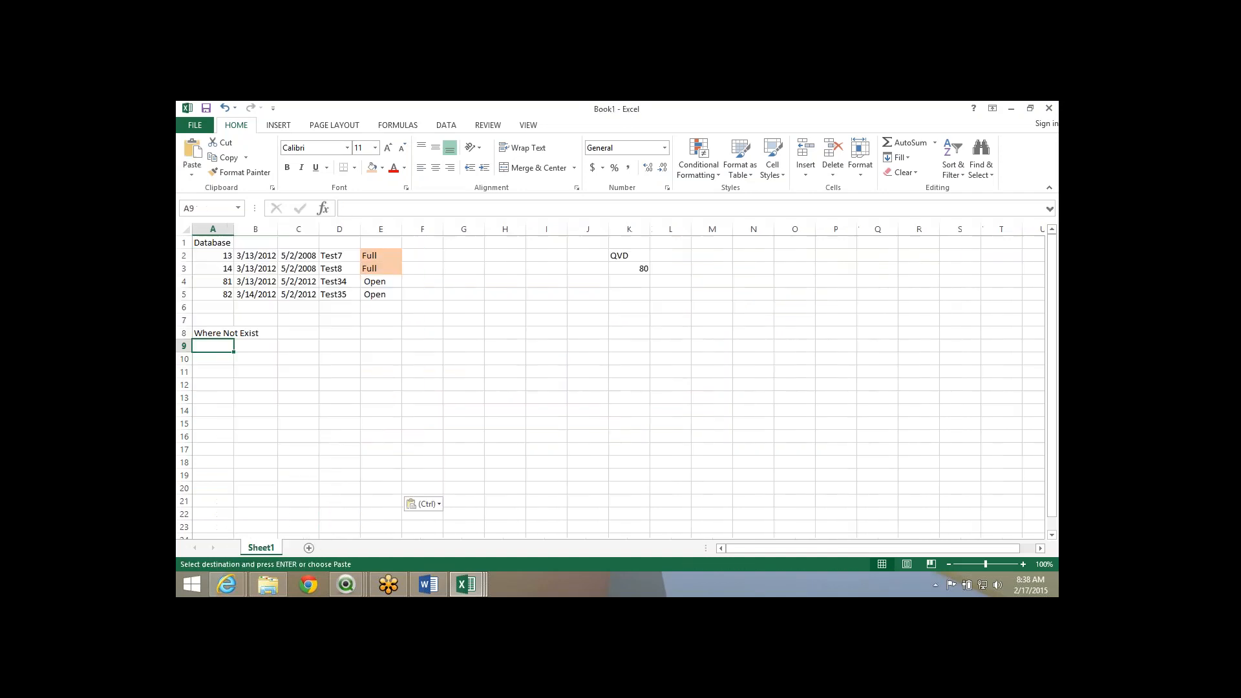
{"action": "key", "text": "ctrl+v"}
Copy the records with EventId 15 to 80 from EventsTable and paste them into Book1 starting at A21.
{"action": "key", "text": "alt+Tab"}
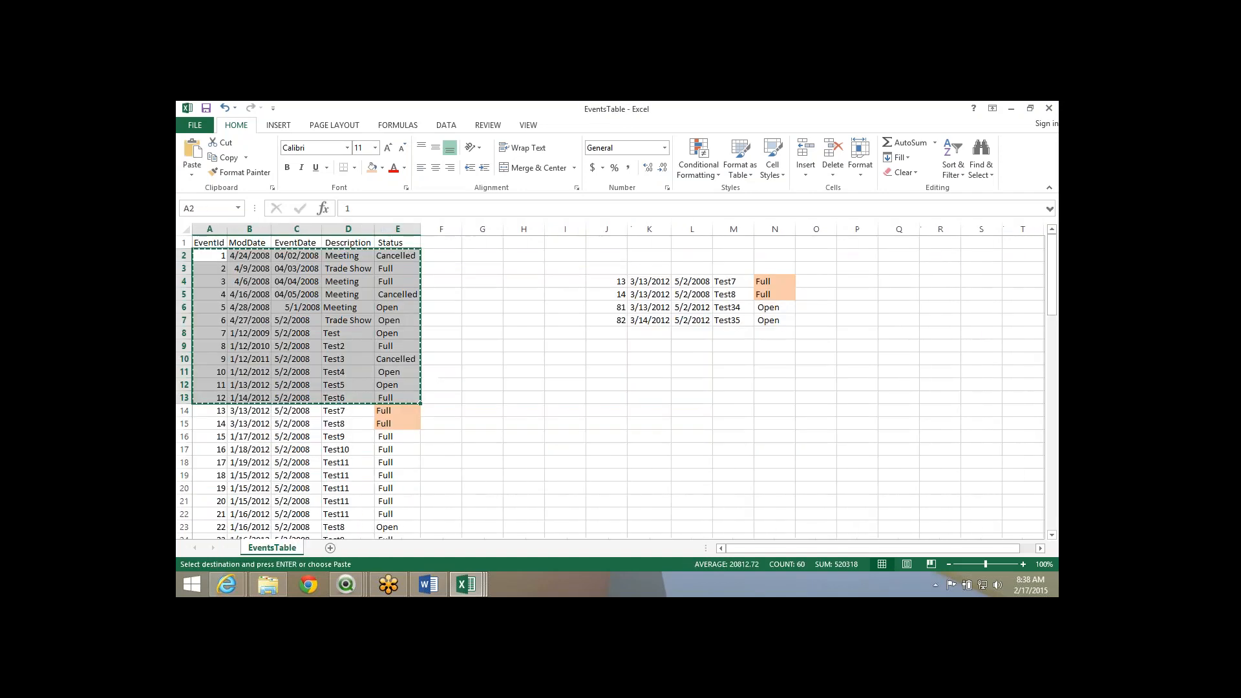
{"action": "scroll", "coordinate": [400, 395], "scroll_direction": "down", "scroll_amount": 2}
{"action": "left_click_drag", "start_coordinate": [209, 359], "coordinate": [421, 524]}
{"action": "key", "text": "ctrl+c"}
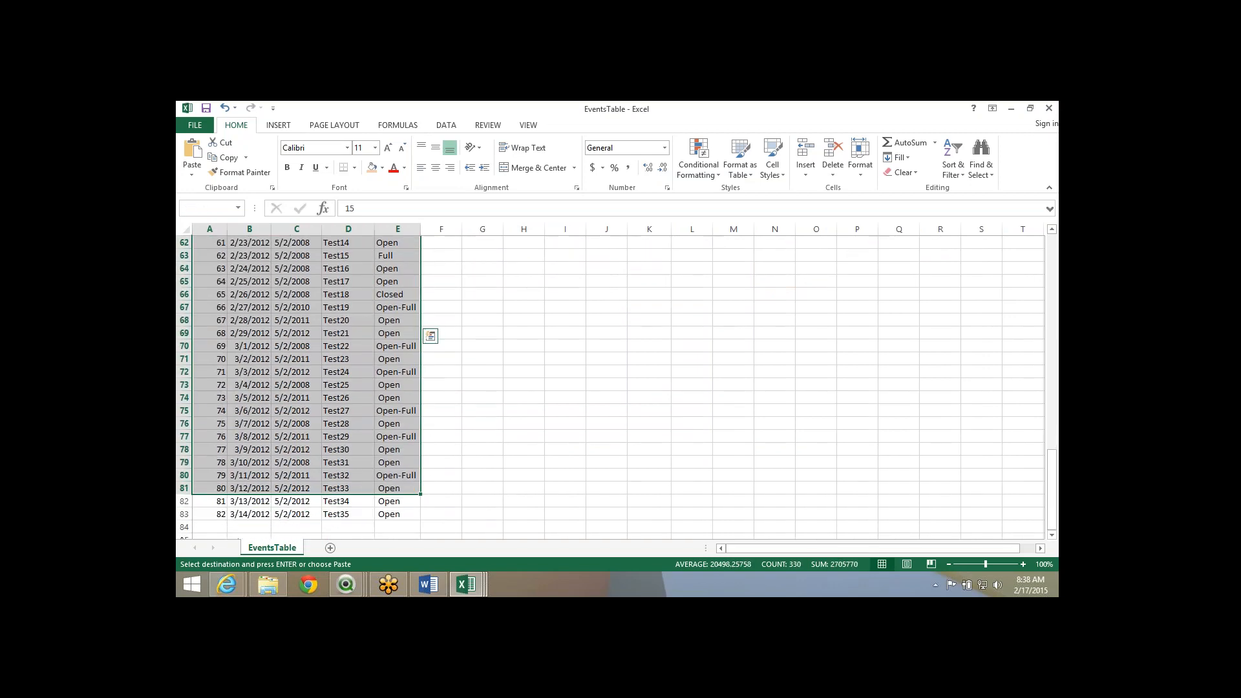
{"action": "key", "text": "alt+Tab"}
{"action": "key", "text": "ctrl+v"}
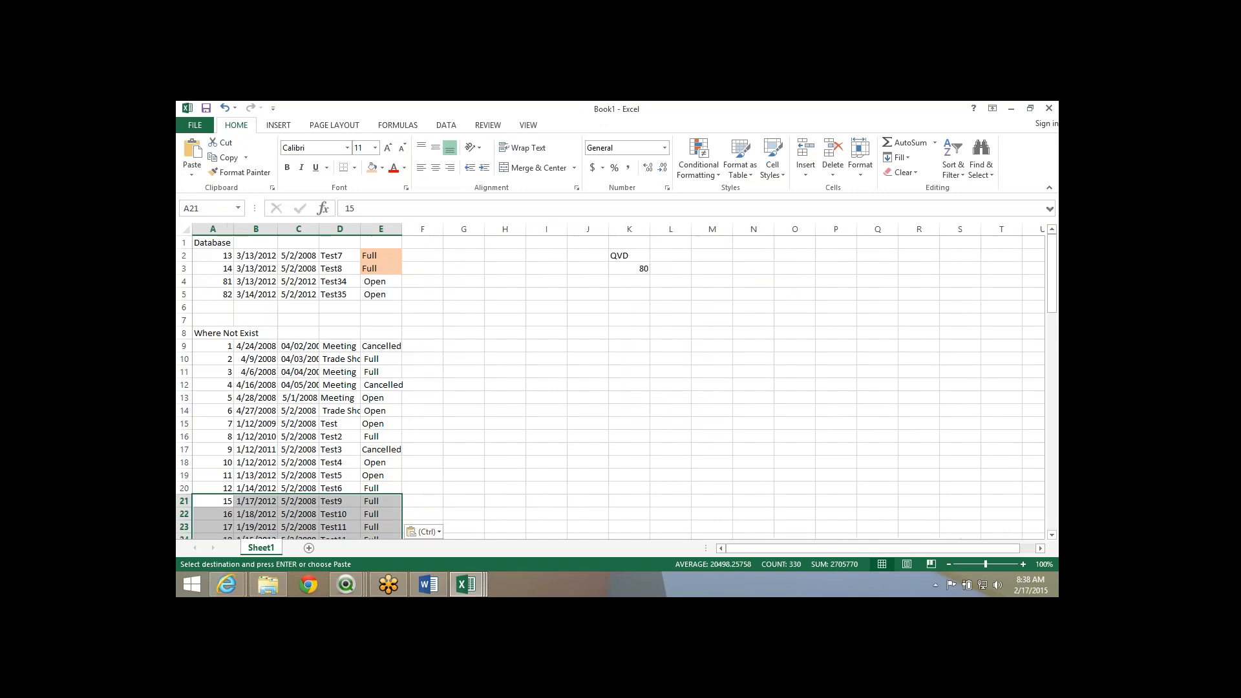
Check the EventIds of the pasted and database rows, enter 84 in J8 and fill that cell light orange.
{"action": "left_click", "coordinate": [213, 346]}
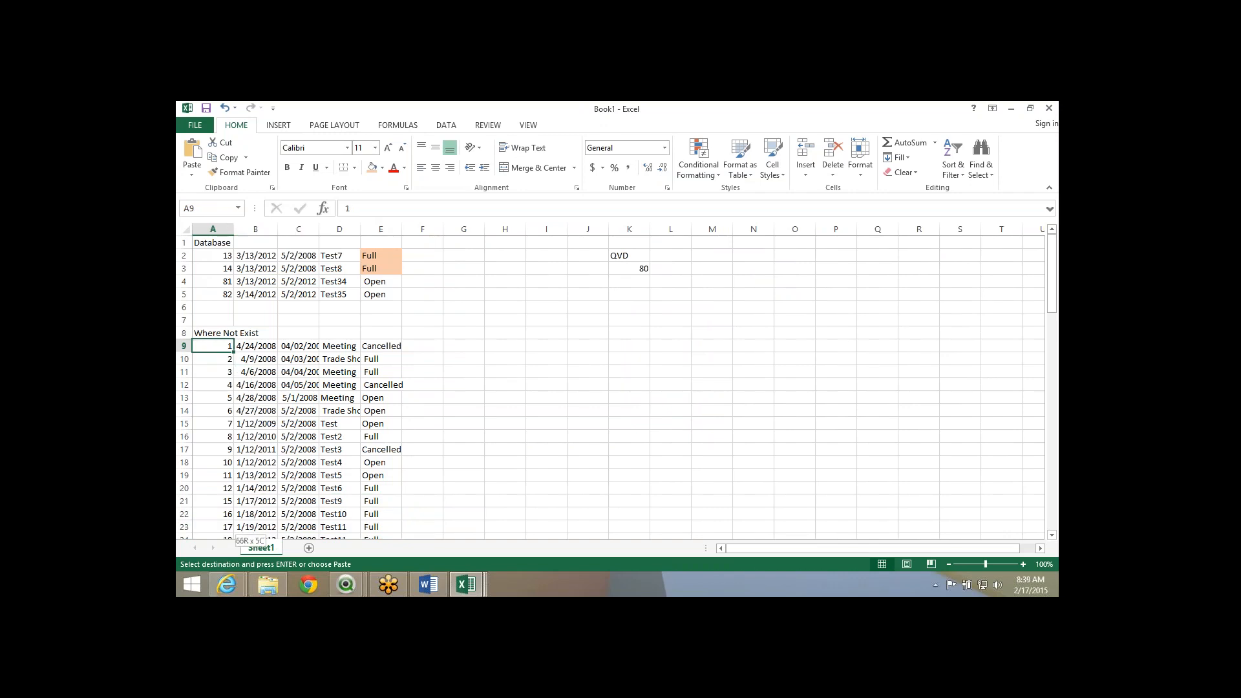
{"action": "left_click_drag", "start_coordinate": [213, 539], "coordinate": [213, 542]}
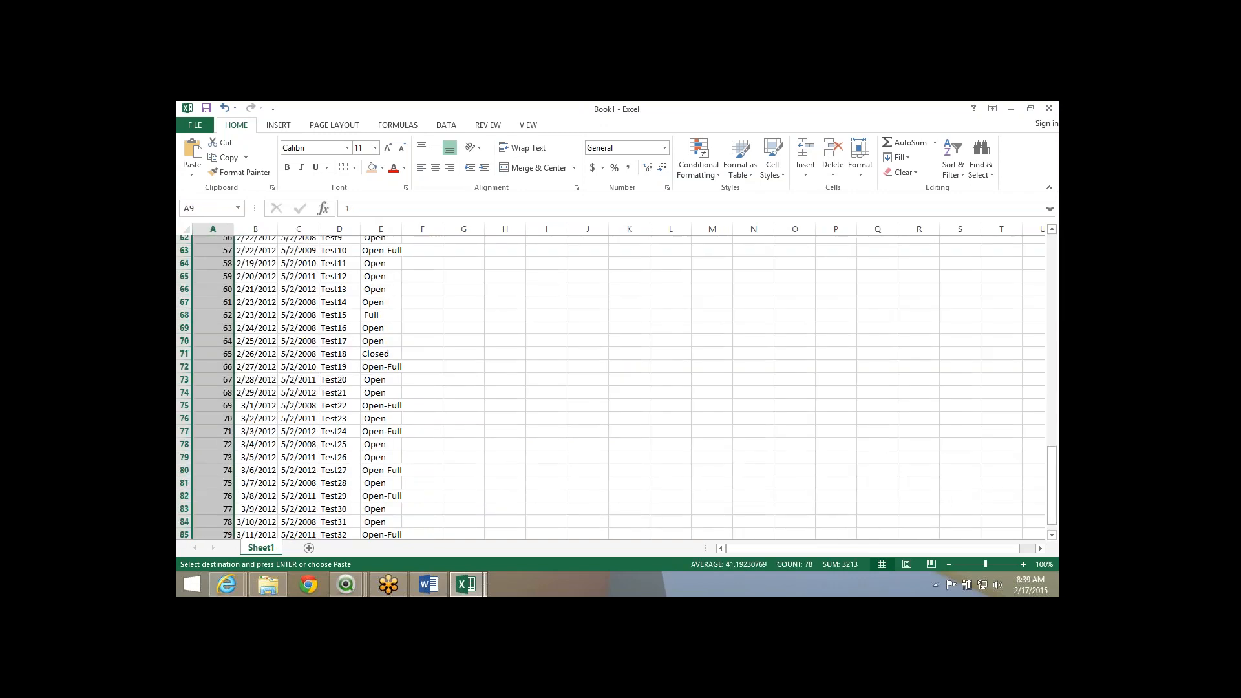
{"action": "key", "text": "Up"}
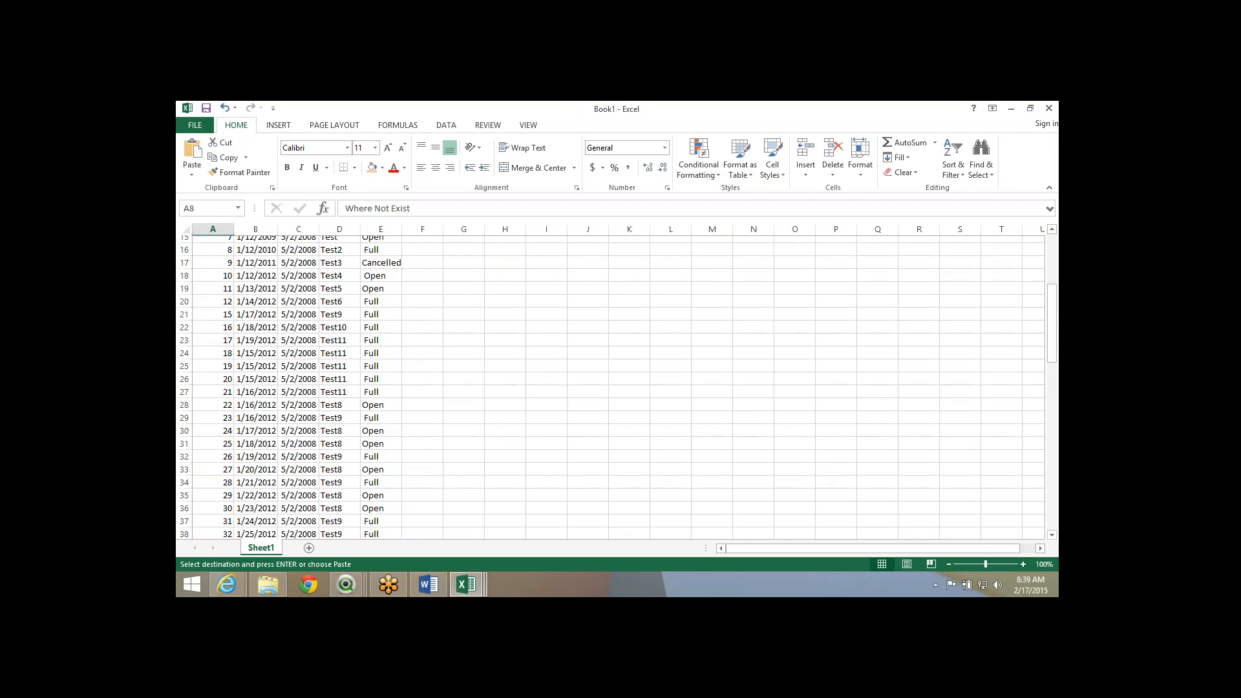
{"action": "scroll", "coordinate": [214, 281], "scroll_direction": "up", "scroll_amount": 3}
{"action": "left_click_drag", "start_coordinate": [213, 255], "coordinate": [213, 294]}
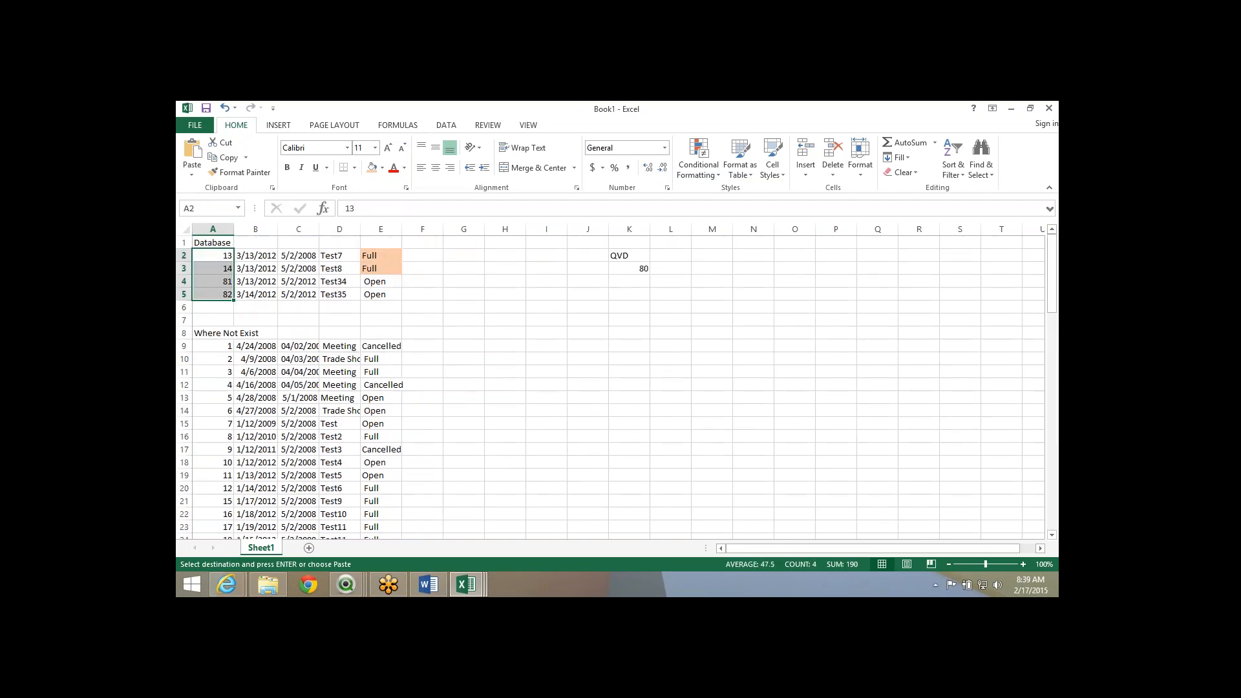
{"action": "left_click", "coordinate": [587, 333]}
{"action": "type", "text": "84"}
{"action": "key", "text": "Return"}
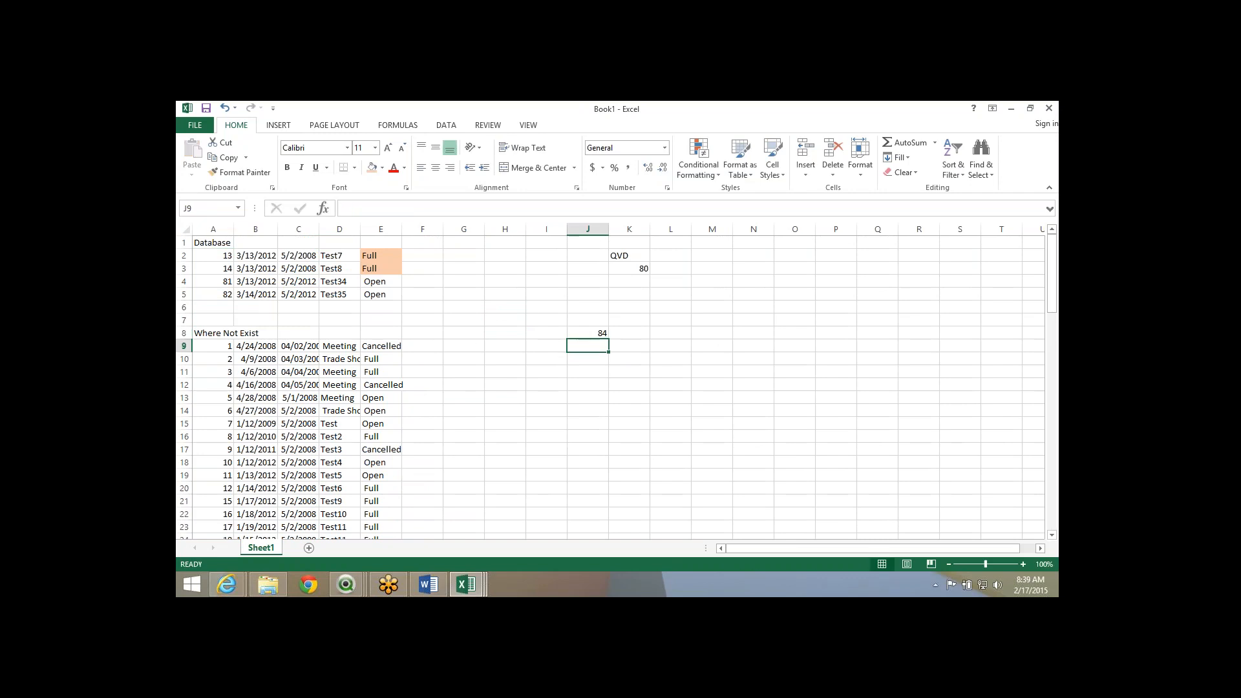
{"action": "left_click", "coordinate": [587, 332]}
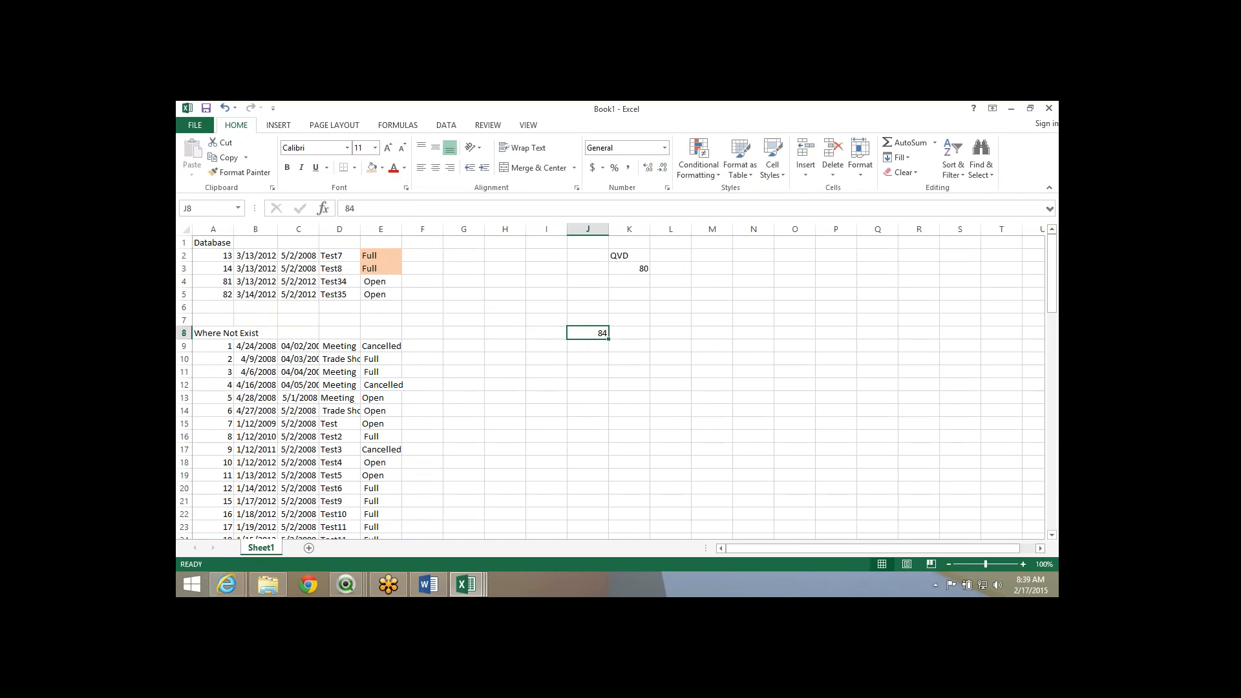
{"action": "left_click", "coordinate": [371, 167]}
Enter Concatn in A7, directly above the Where Not Exist heading.
{"action": "left_click_drag", "start_coordinate": [213, 333], "coordinate": [255, 332]}
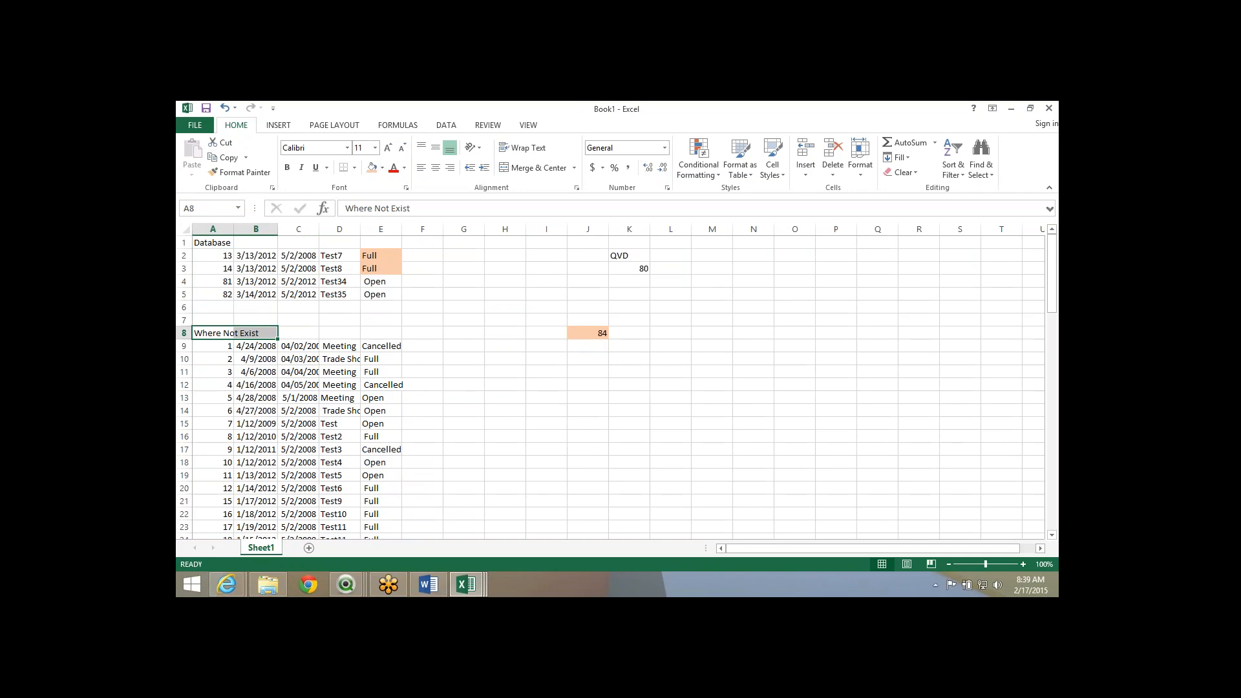
{"action": "key", "text": "Up"}
{"action": "type", "text": "Concatn"}
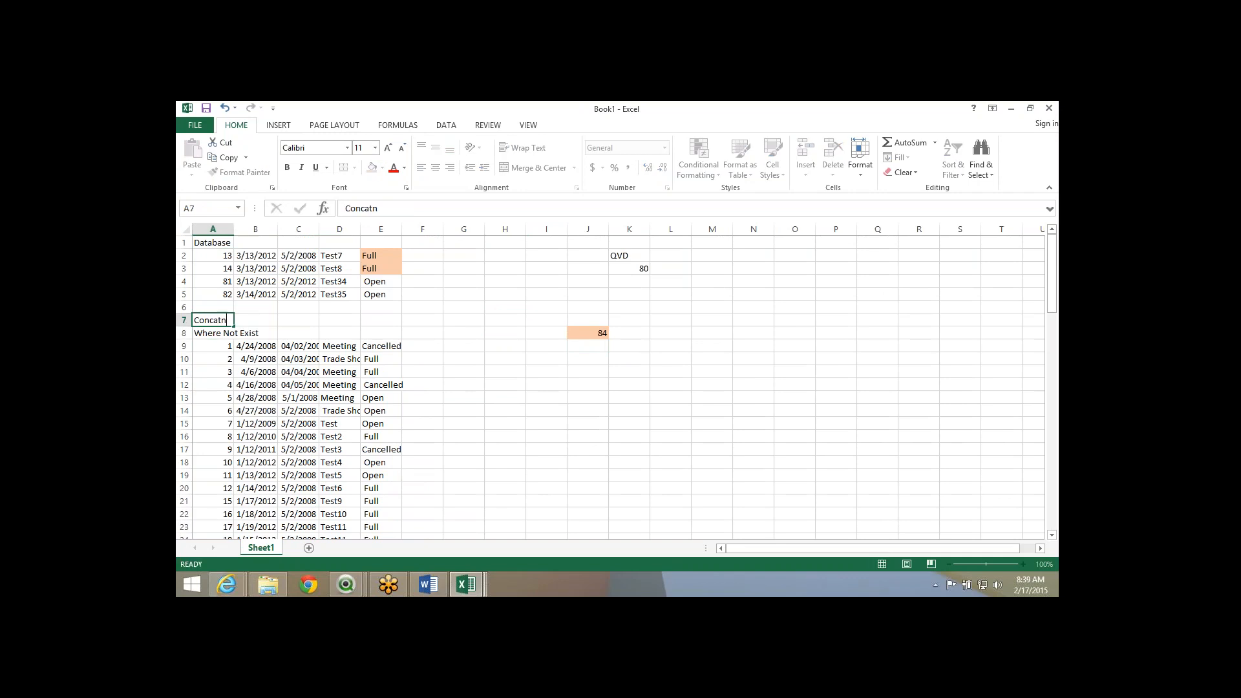
{"action": "key", "text": "Return"}
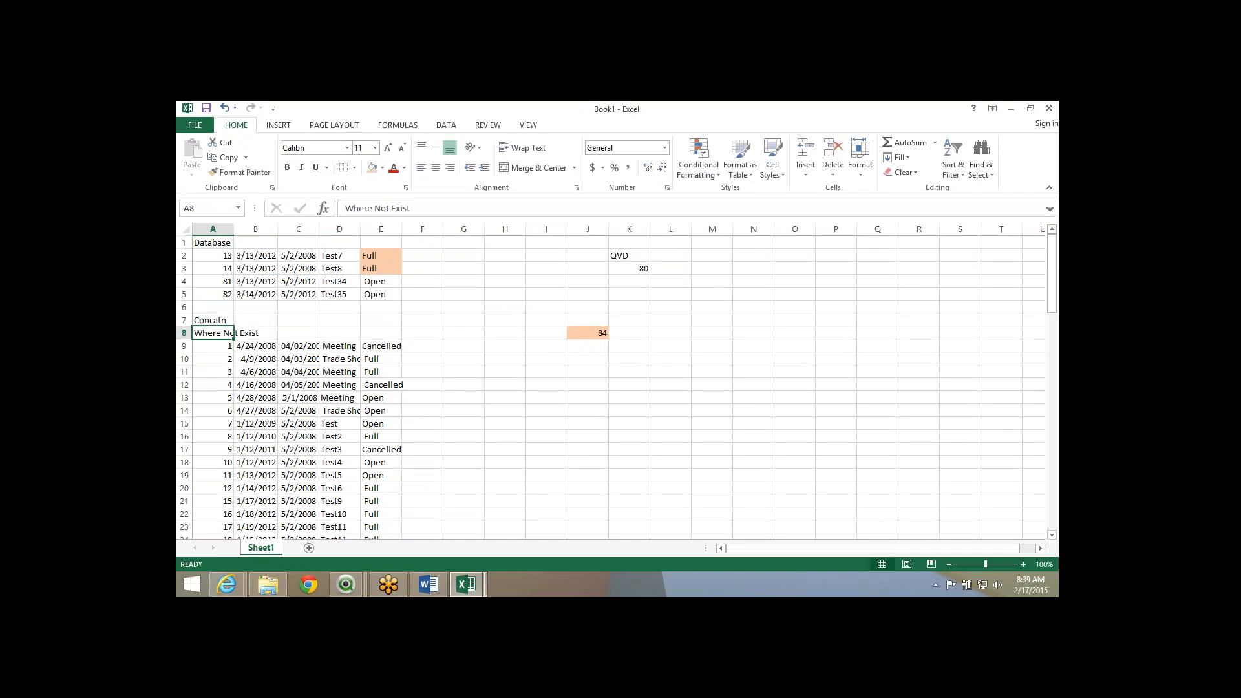
{"action": "left_click_drag", "start_coordinate": [255, 255], "coordinate": [255, 281]}
{"action": "left_click_drag", "start_coordinate": [255, 333], "coordinate": [255, 345]}
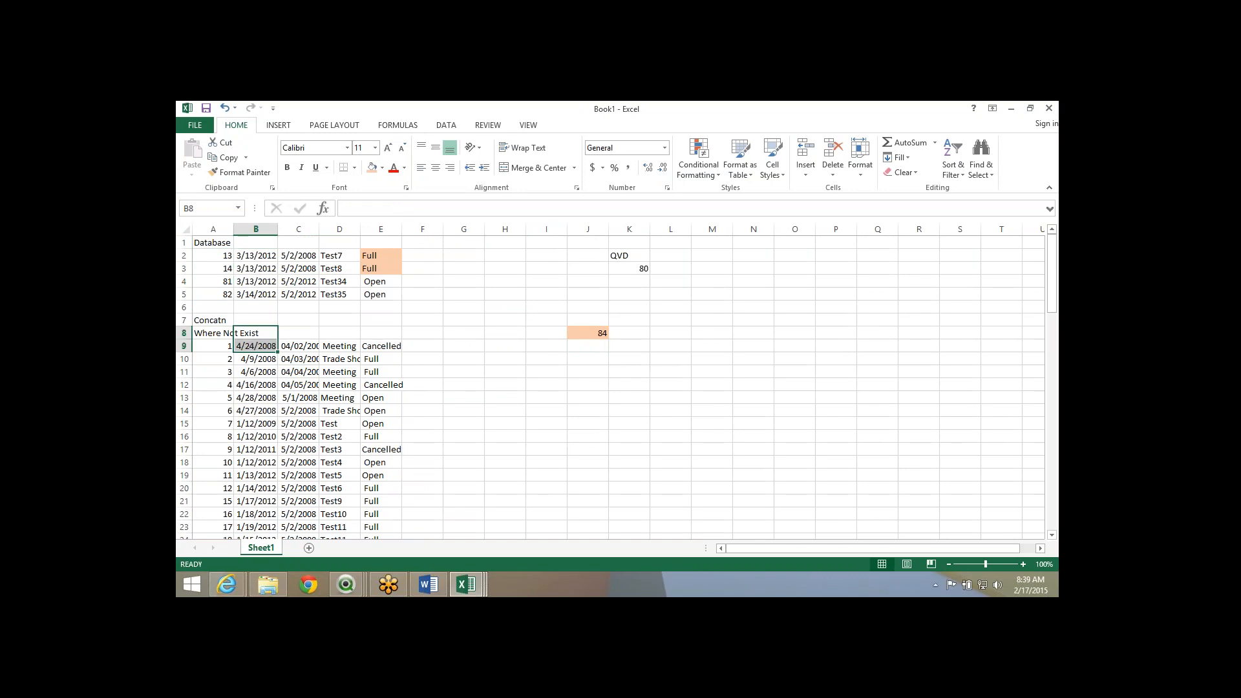
{"action": "left_click", "coordinate": [587, 333]}
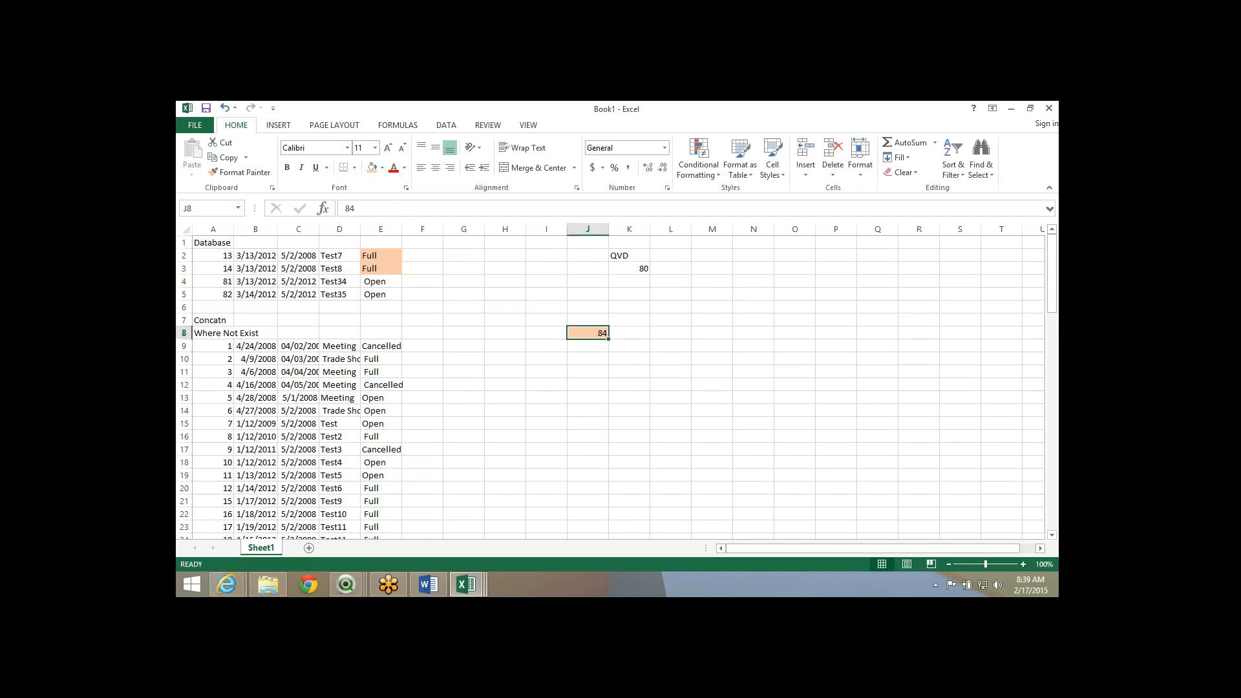
Switch to the Incremental_Testing.qvw script and highlight the Day2 Concatenate load from EventsTable2.QVD with Where Not Exists (EventId).
{"action": "key", "text": "alt+Tab"}
{"action": "key", "text": "alt+Tab"}
{"action": "left_click", "coordinate": [388, 584]}
{"action": "mouse_move", "coordinate": [347, 584]}
{"action": "left_click", "coordinate": [396, 520]}
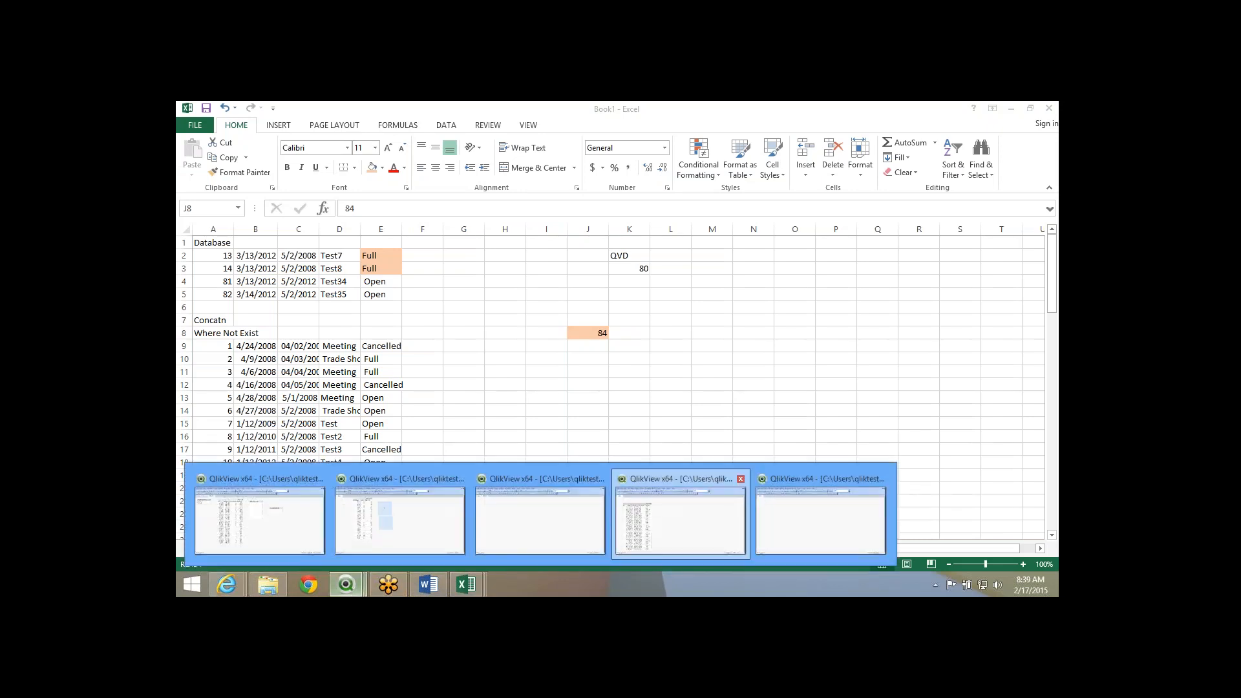
{"action": "left_click", "coordinate": [679, 524]}
{"action": "key", "text": "shift+Up"}
{"action": "key", "text": "shift+Up"}
{"action": "key", "text": "shift+Up"}
{"action": "key", "text": "shift+Up"}
{"action": "key", "text": "shift+Up"}
{"action": "key", "text": "shift+Up"}
{"action": "key", "text": "shift+Up"}
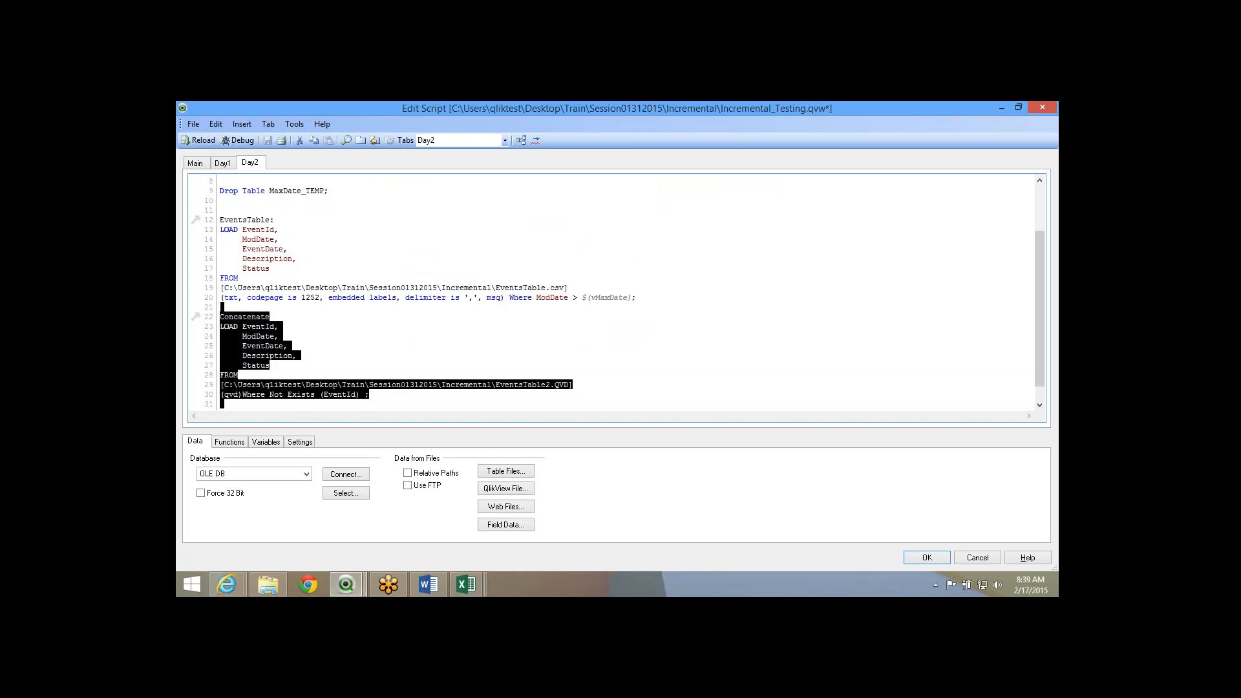
Look through the Day1 and Main script sections and return to the beginning of the Day2 script.
{"action": "left_click", "coordinate": [557, 385]}
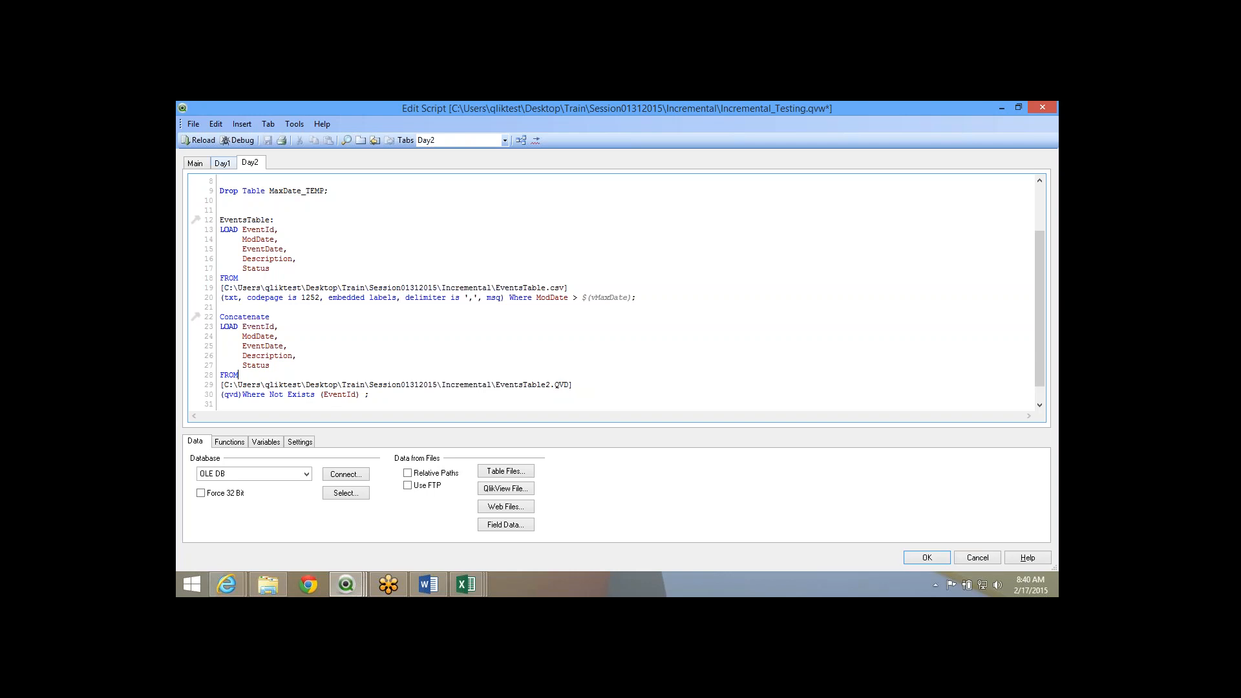
{"action": "left_click", "coordinate": [222, 163]}
{"action": "left_click", "coordinate": [196, 164]}
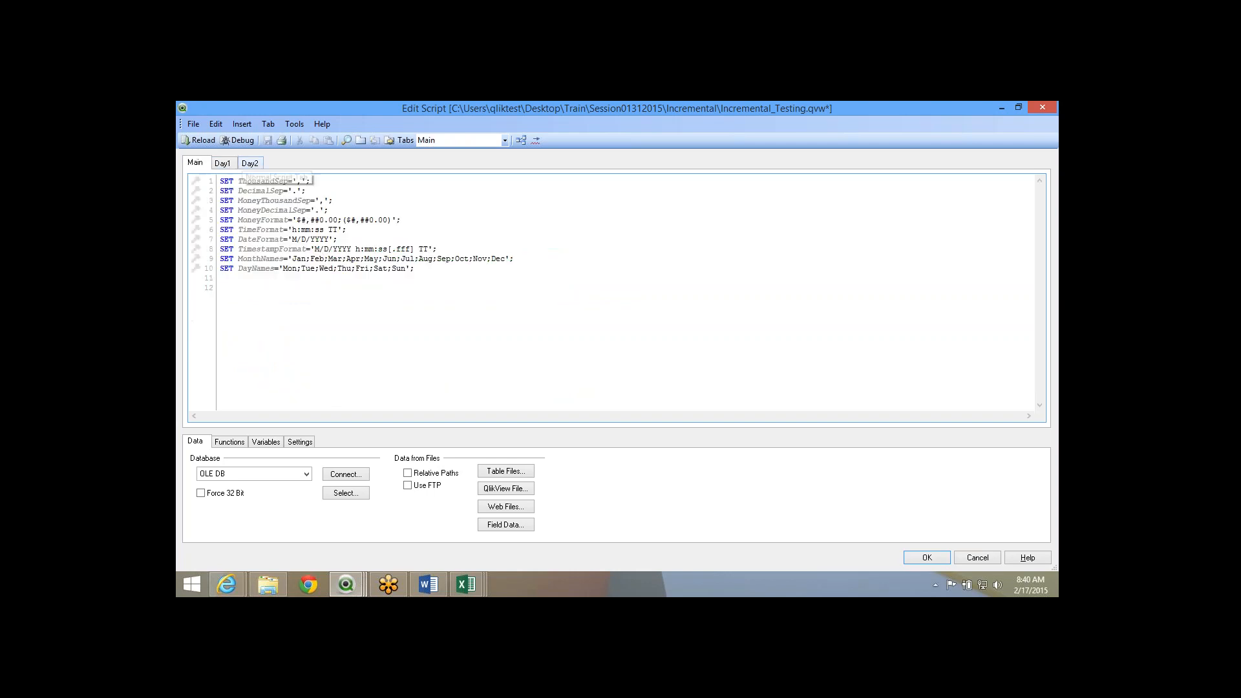
{"action": "left_click", "coordinate": [250, 163]}
{"action": "scroll", "coordinate": [557, 386], "scroll_direction": "up", "scroll_amount": 3}
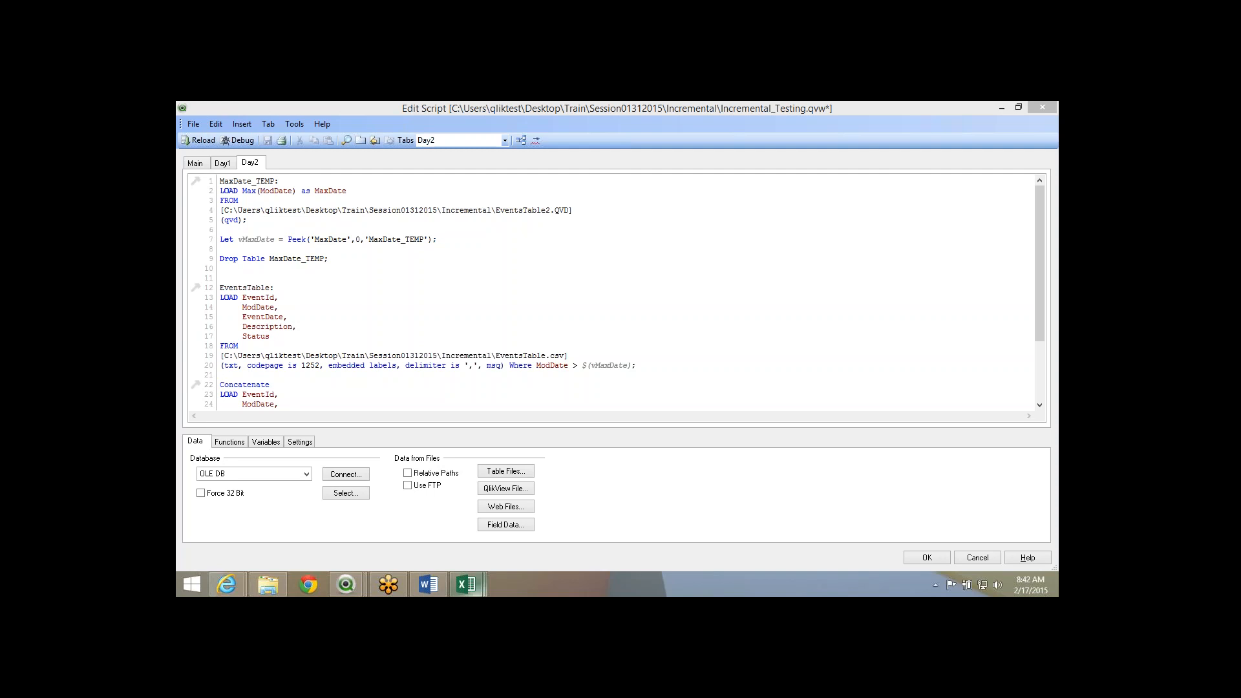
Switch to the Discussion_01312015 workbook in Excel and open its empty Sheet9.
{"action": "mouse_move", "coordinate": [466, 585]}
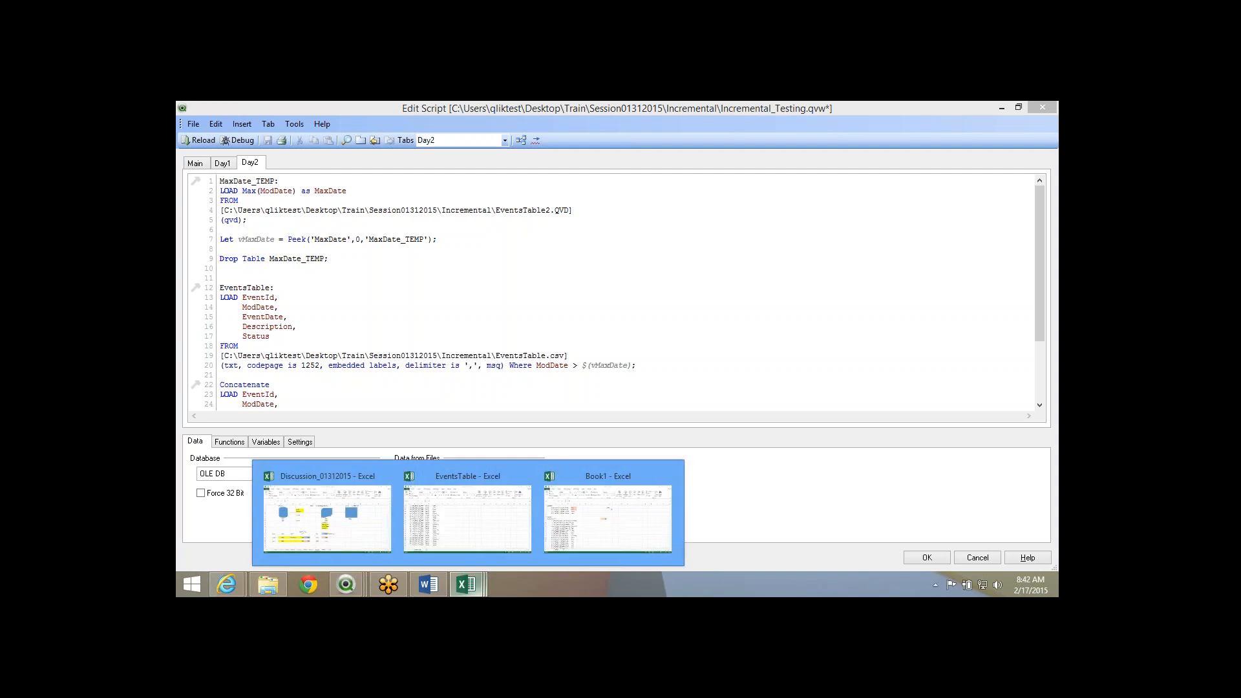
{"action": "left_click", "coordinate": [607, 517]}
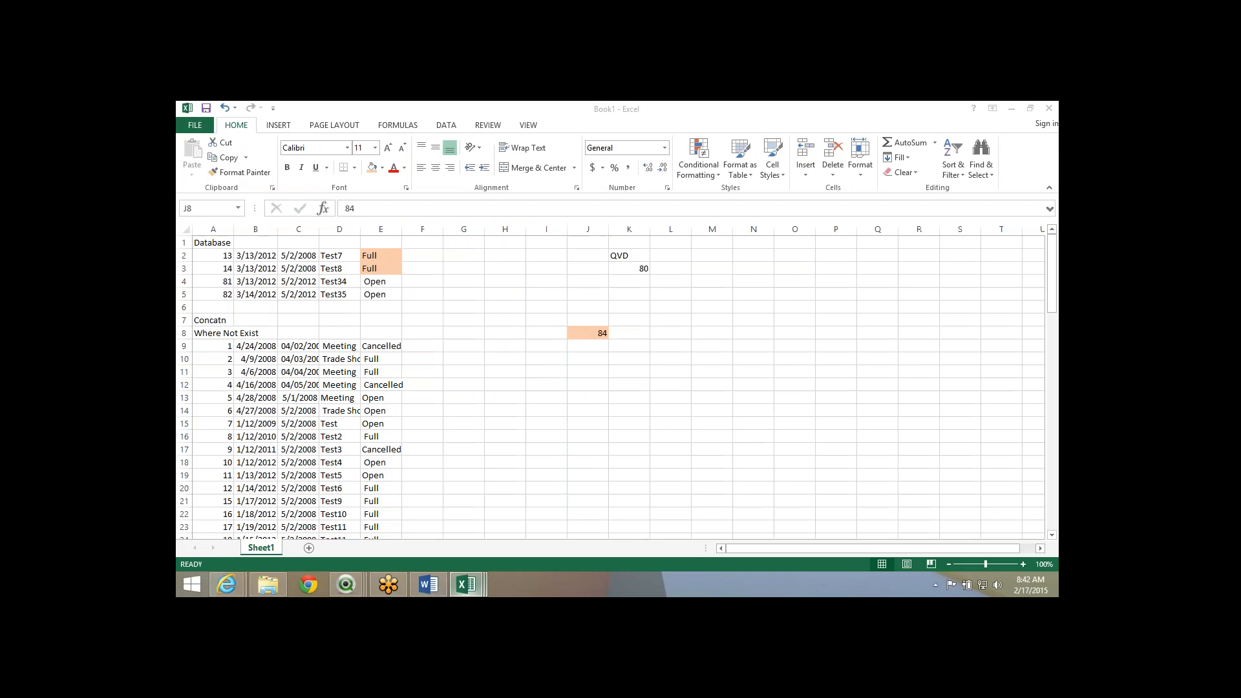
{"action": "mouse_move", "coordinate": [466, 585]}
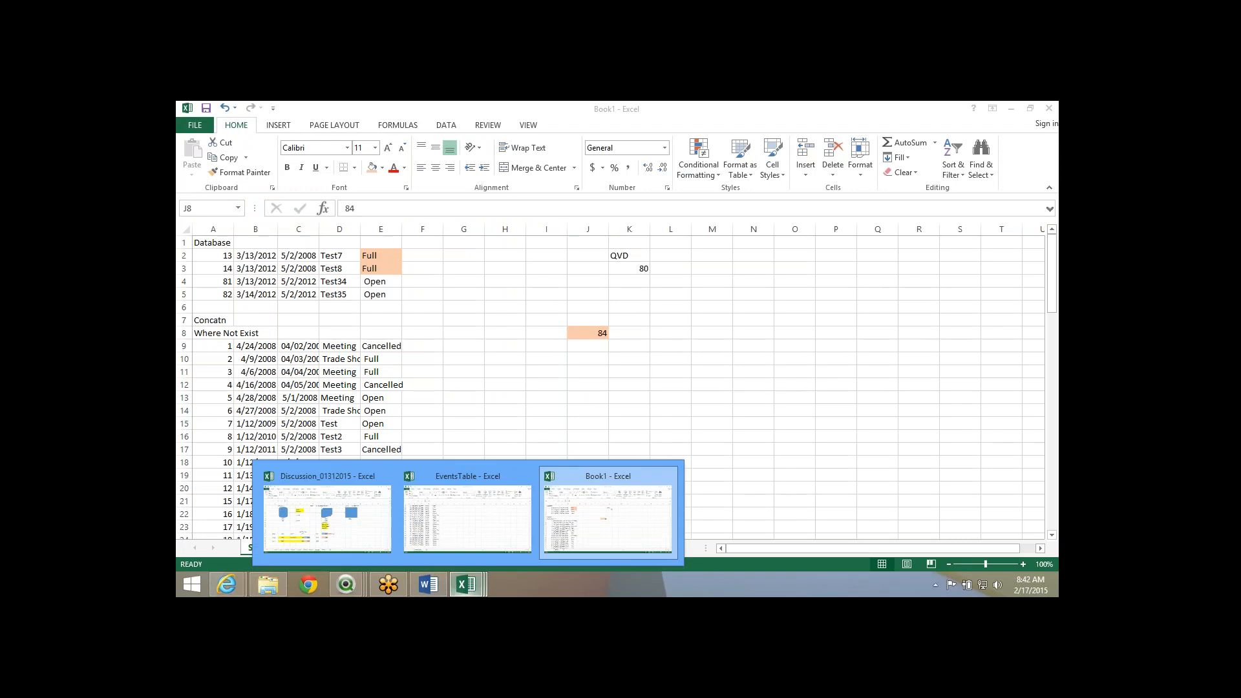
{"action": "left_click", "coordinate": [326, 517]}
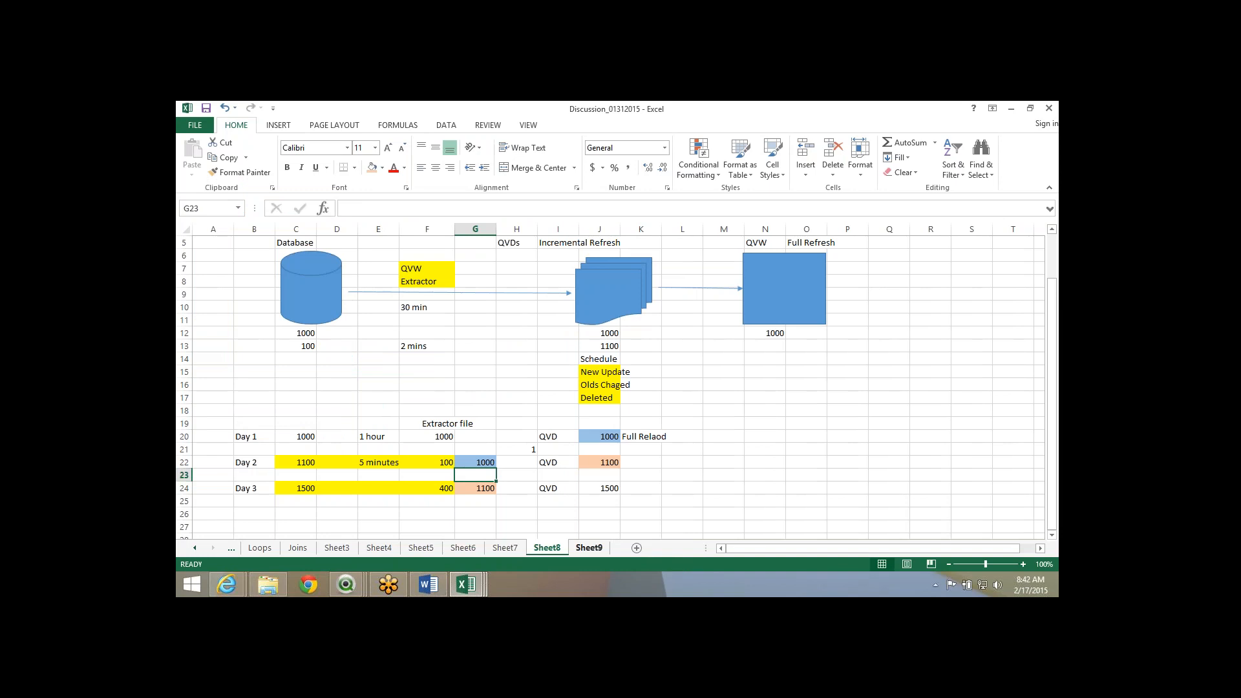
{"action": "left_click", "coordinate": [589, 548]}
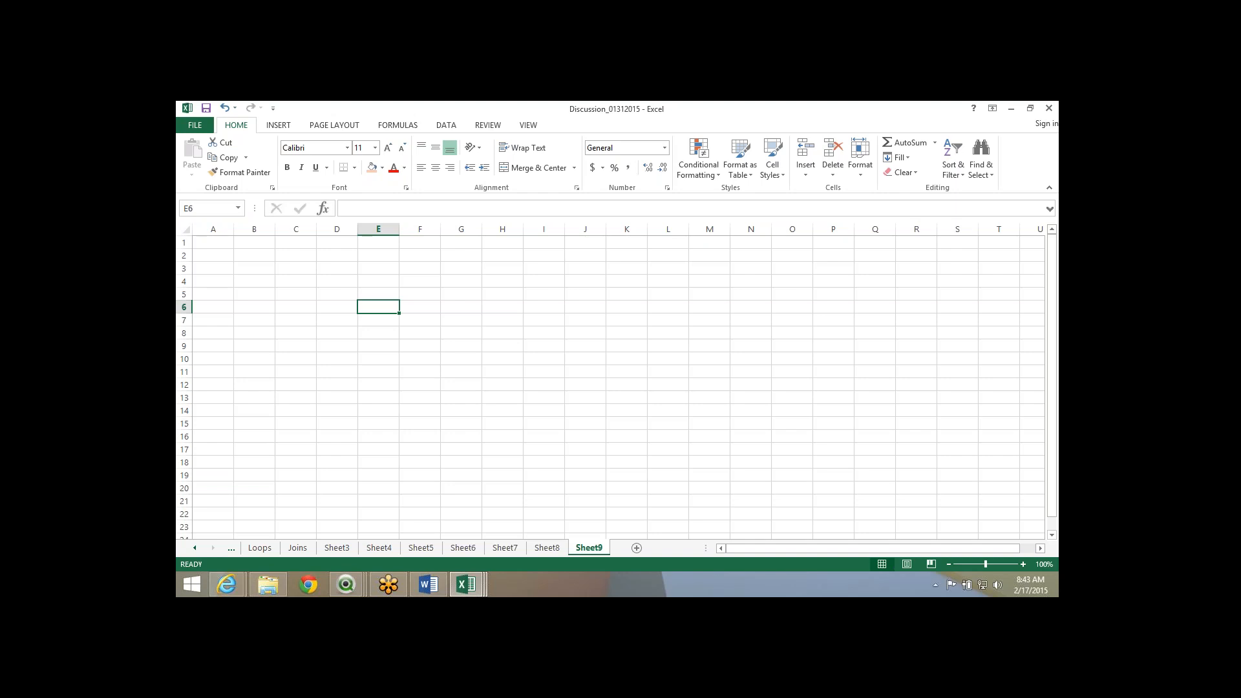
Enter QVD 1, QVD 2 and QVD 3 one below the other in E6 to E8.
{"action": "type", "text": "QVD"}
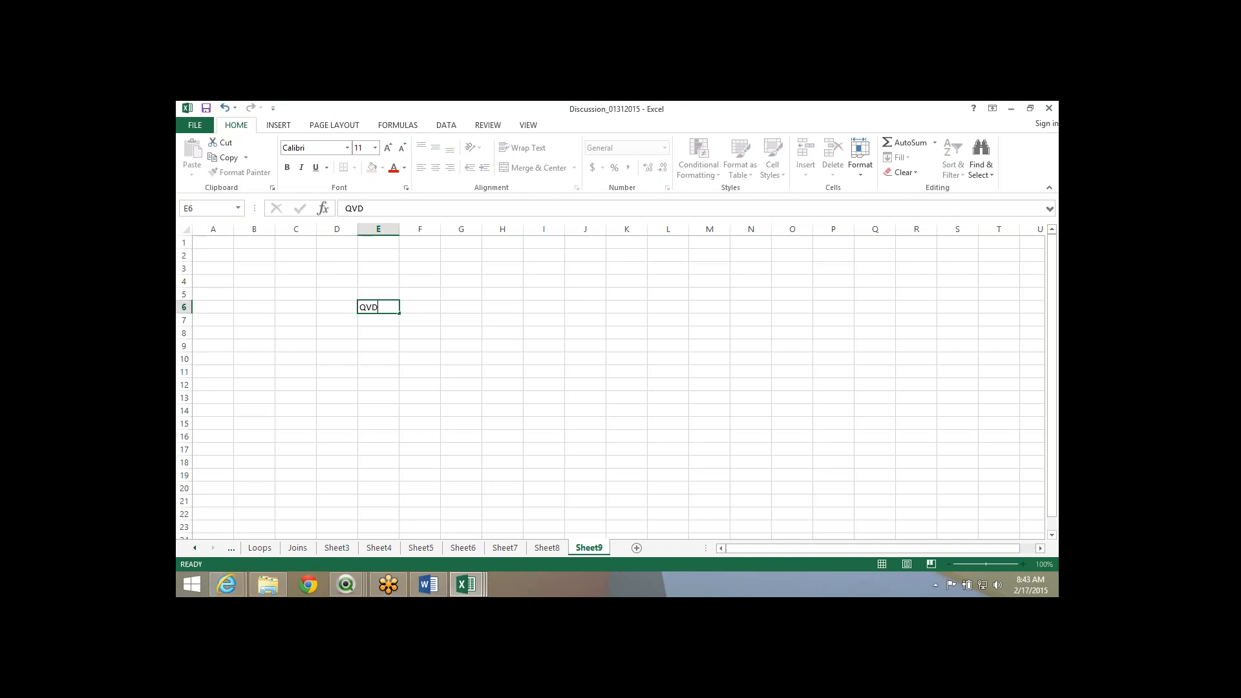
{"action": "key", "text": "Return"}
{"action": "key", "text": "Up"}
{"action": "key", "text": "F2"}
{"action": "type", "text": "1"}
{"action": "key", "text": "Return"}
{"action": "type", "text": "QVD 1"}
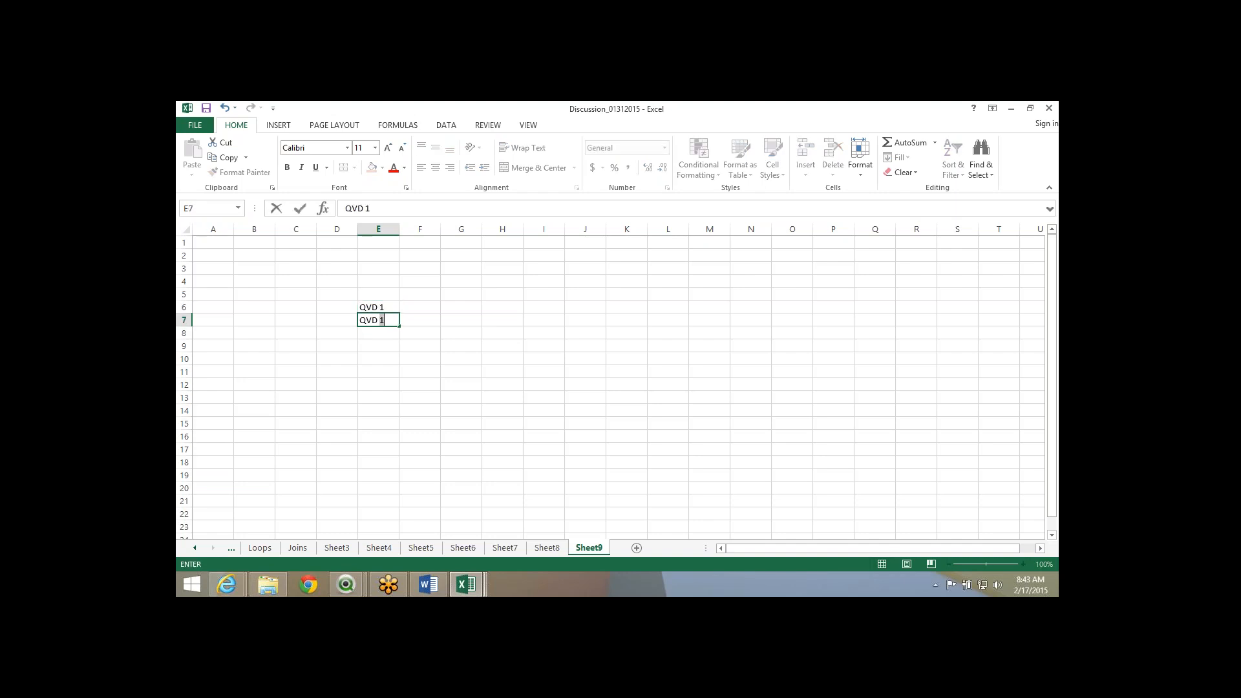
{"action": "key", "text": "BackSpace"}
{"action": "type", "text": "2"}
{"action": "key", "text": "Return"}
{"action": "type", "text": "QVD 3"}
{"action": "key", "text": "Return"}
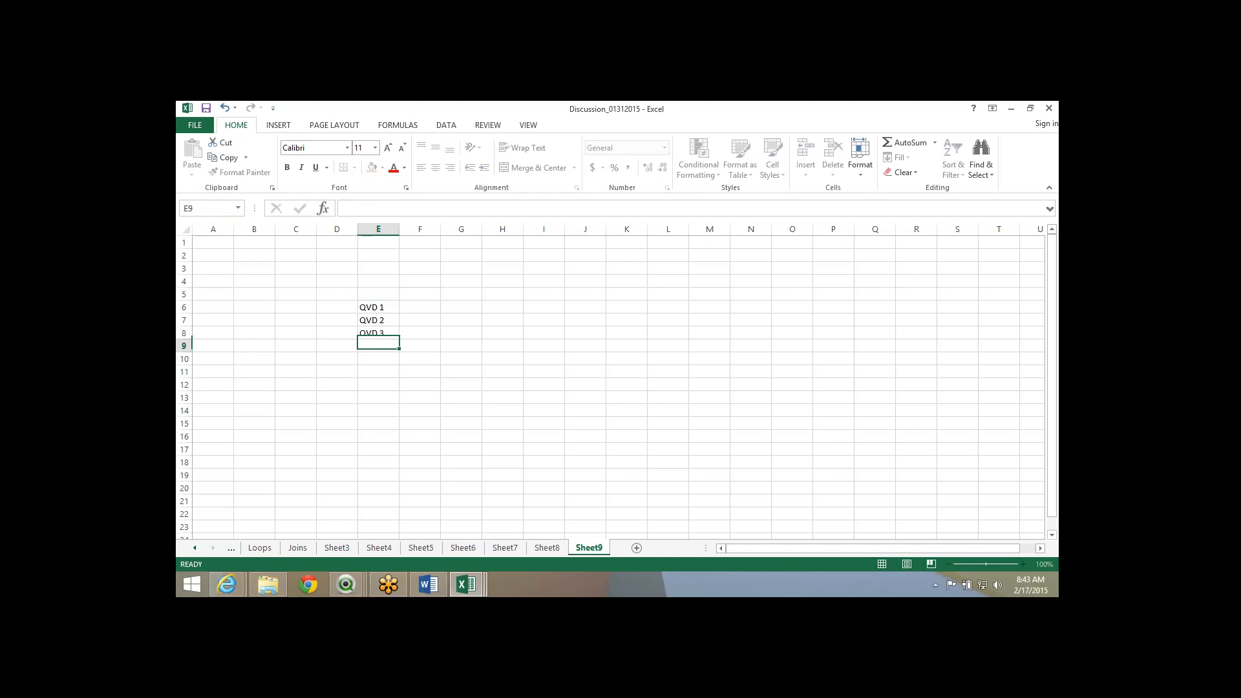
Highlight the QVD 1 to QVD 3 rows and enter QVD below them in E11.
{"action": "key", "text": "Up"}
{"action": "key", "text": "Up"}
{"action": "key", "text": "Up"}
{"action": "key", "text": "shift+Down"}
{"action": "key", "text": "shift+Down"}
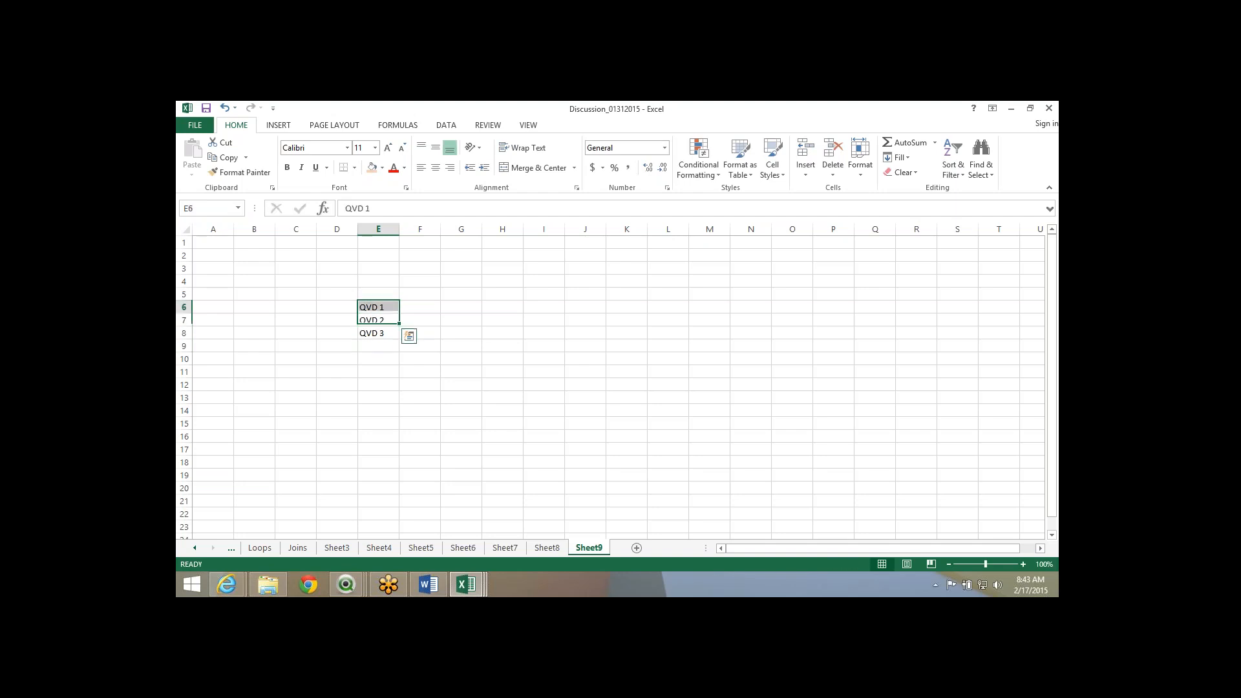
{"action": "left_click_drag", "start_coordinate": [419, 332], "coordinate": [378, 307]}
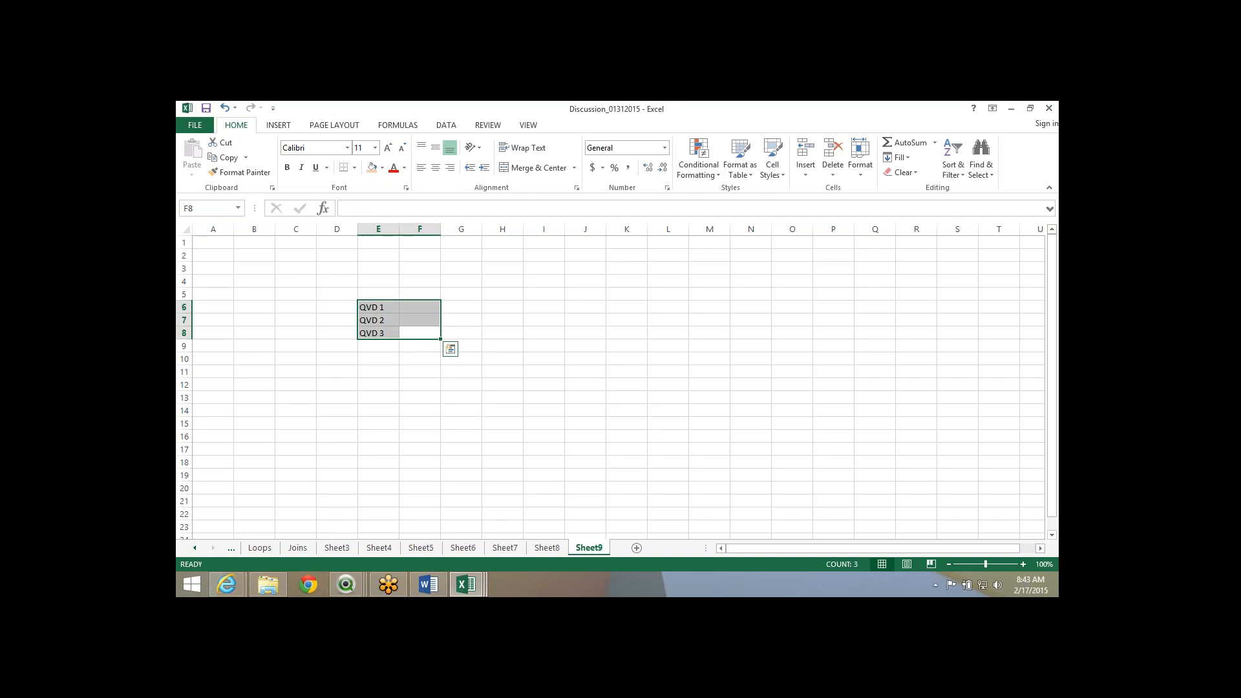
{"action": "left_click", "coordinate": [378, 371]}
{"action": "type", "text": "QVD"}
{"action": "key", "text": "Return"}
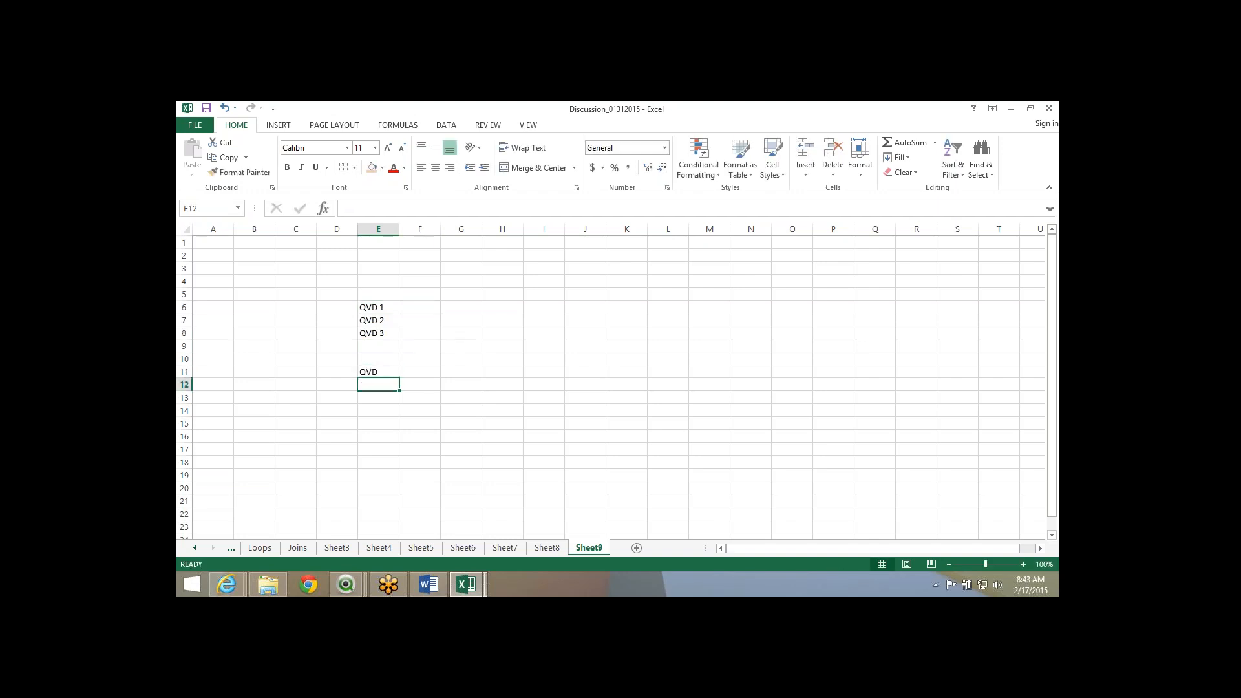
Highlight the QVD 1 to QVD 3 cells in E6:E8, singling out QVD 1 and QVD 2.
{"action": "key", "text": "Up"}
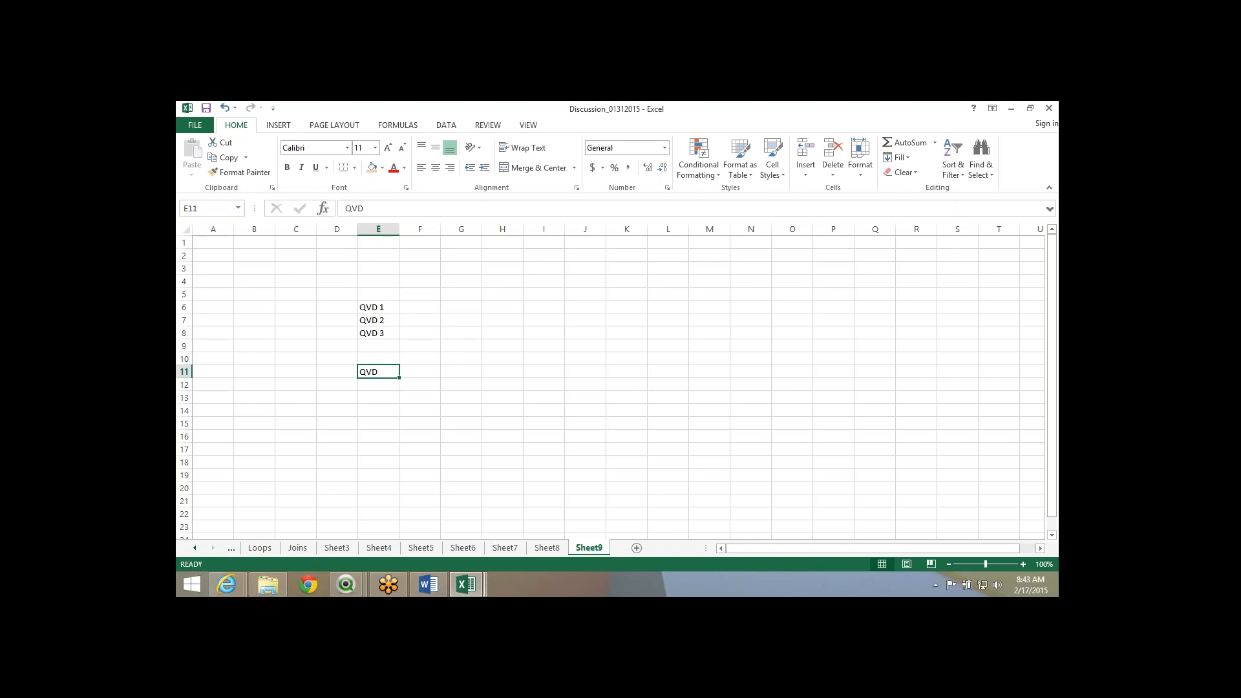
{"action": "key", "text": "Up"}
{"action": "key", "text": "Up"}
{"action": "key", "text": "Up"}
{"action": "key", "text": "shift+Up"}
{"action": "key", "text": "shift+Up"}
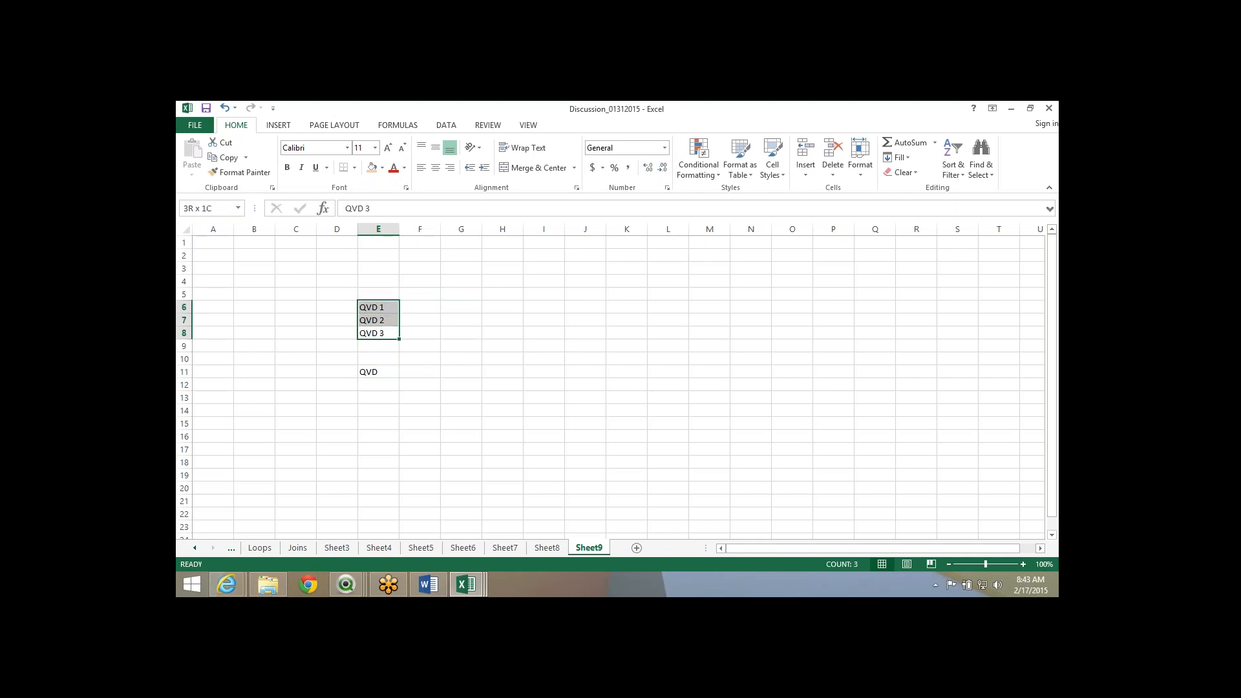
{"action": "key", "text": "shift+Down"}
{"action": "key", "text": "shift+Down"}
{"action": "key", "text": "shift+Up"}
{"action": "key", "text": "shift+Up"}
{"action": "key", "text": "Up"}
{"action": "key", "text": "Up"}
{"action": "key", "text": "shift+Down"}
{"action": "key", "text": "shift+Down"}
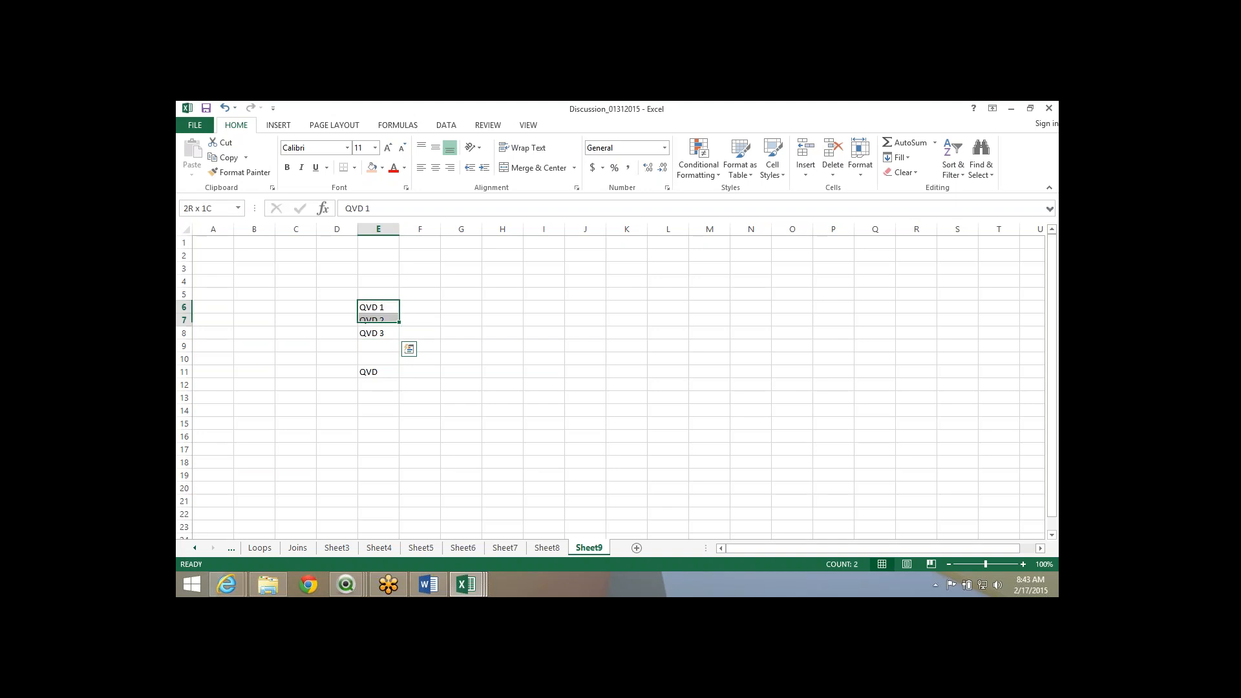
{"action": "left_click", "coordinate": [420, 333]}
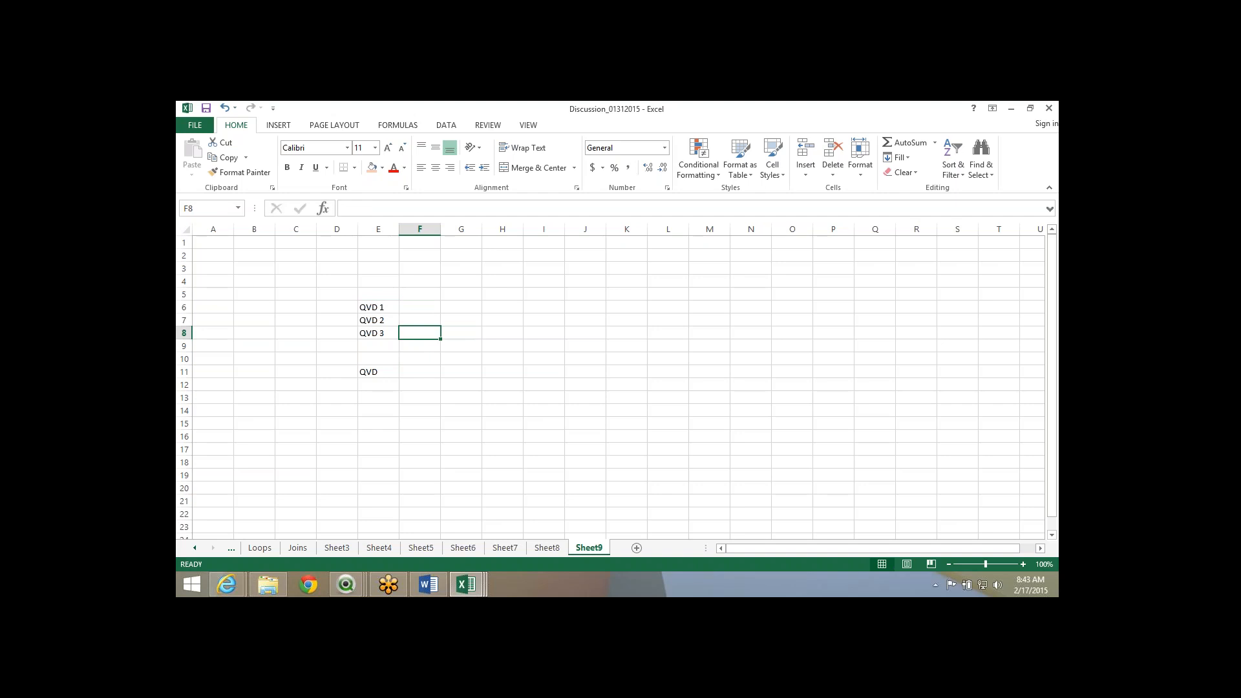
Label QVD 1 and QVD 2 as Static in F6 and F7, and QVD 3 as Incre in F8.
{"action": "left_click_drag", "start_coordinate": [378, 332], "coordinate": [420, 332]}
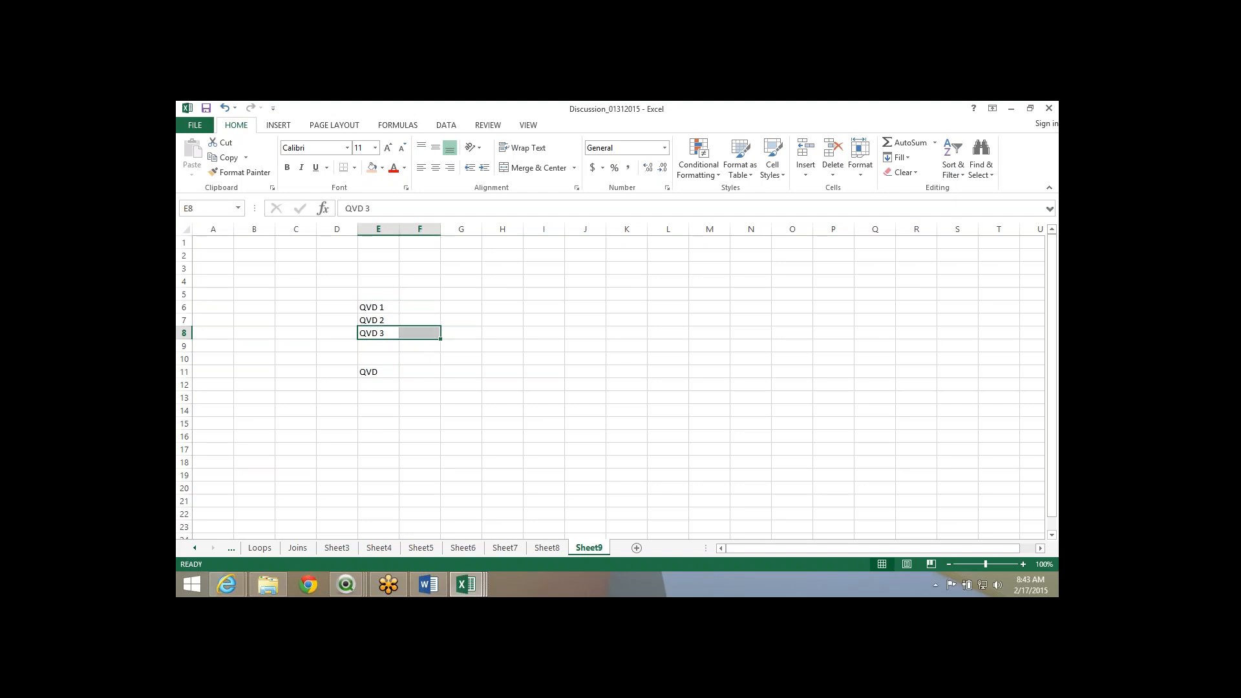
{"action": "type", "text": "atic"}
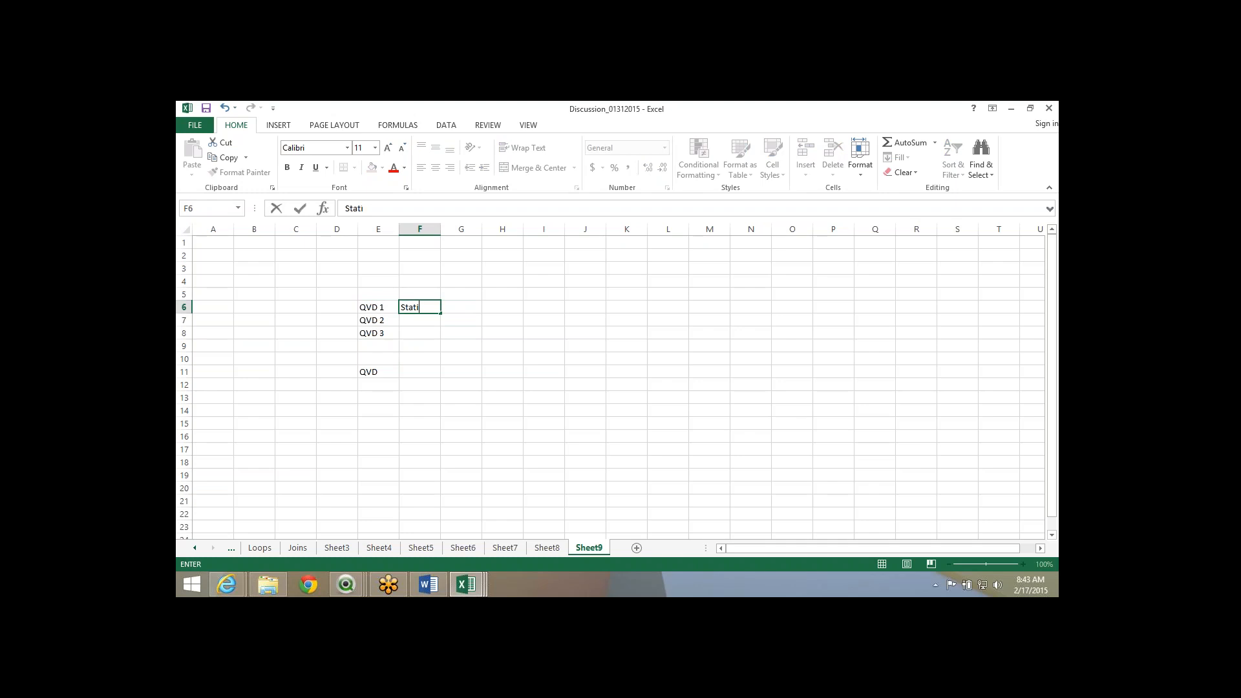
{"action": "key", "text": "Return"}
{"action": "type", "text": "Static"}
{"action": "key", "text": "Return"}
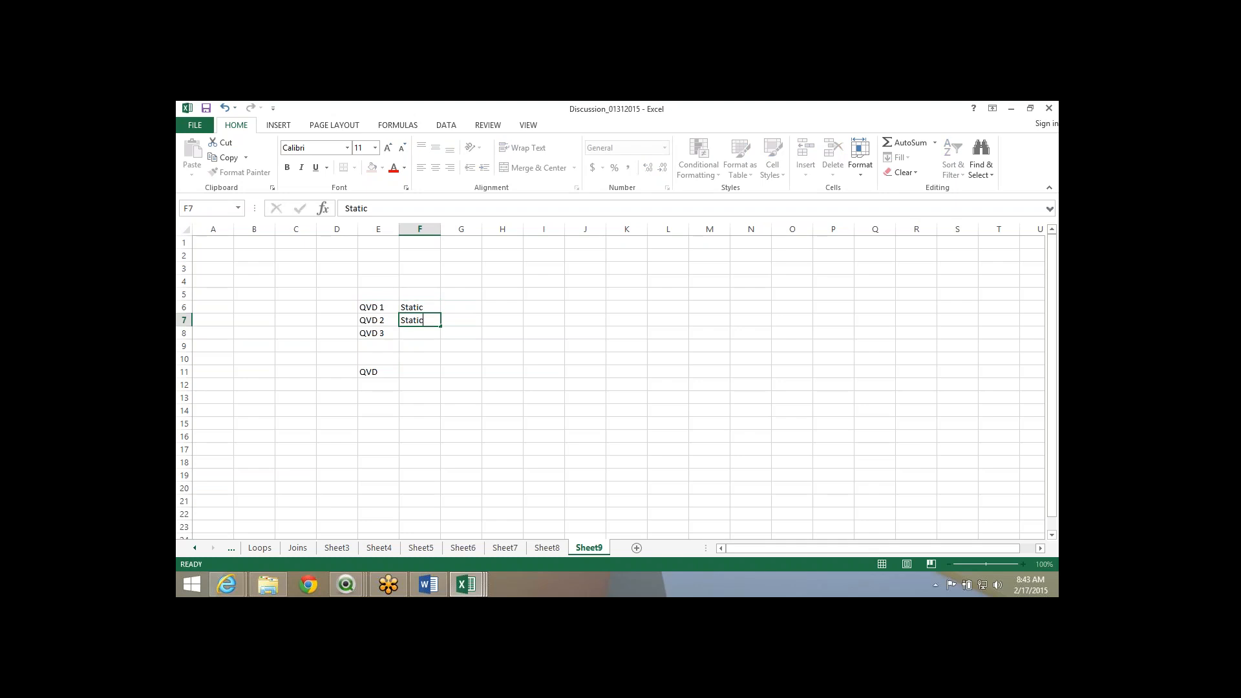
{"action": "type", "text": "Incre"}
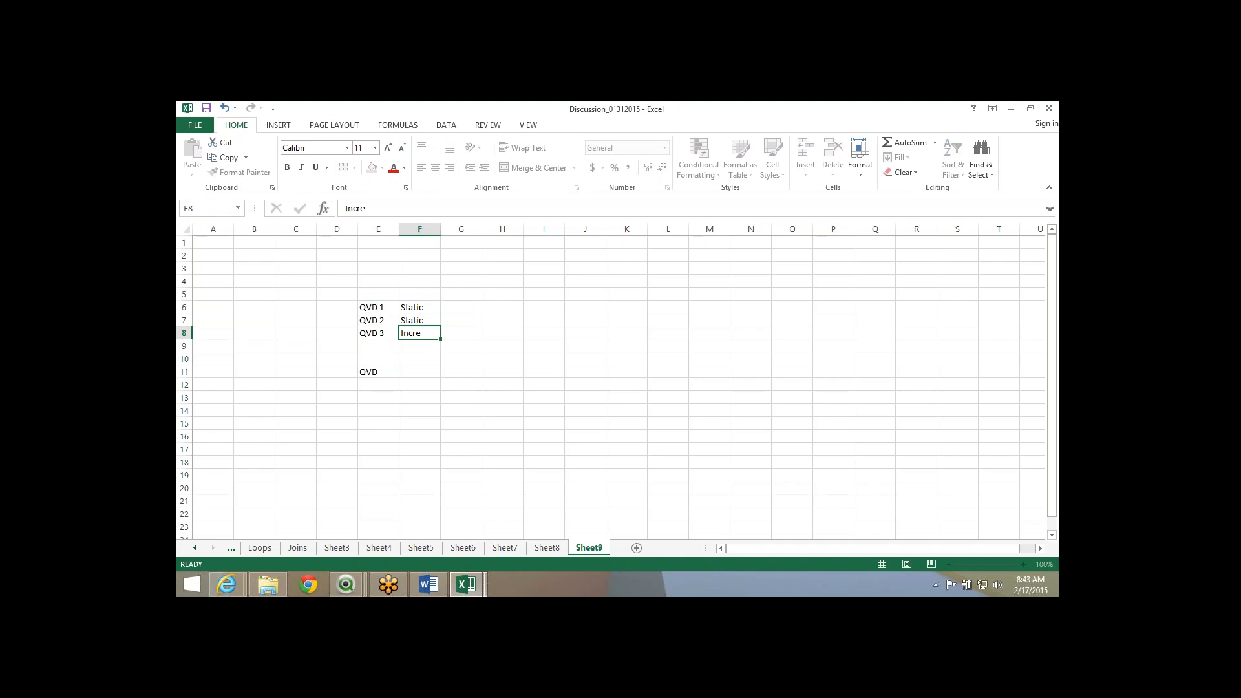
{"action": "key", "text": "Return"}
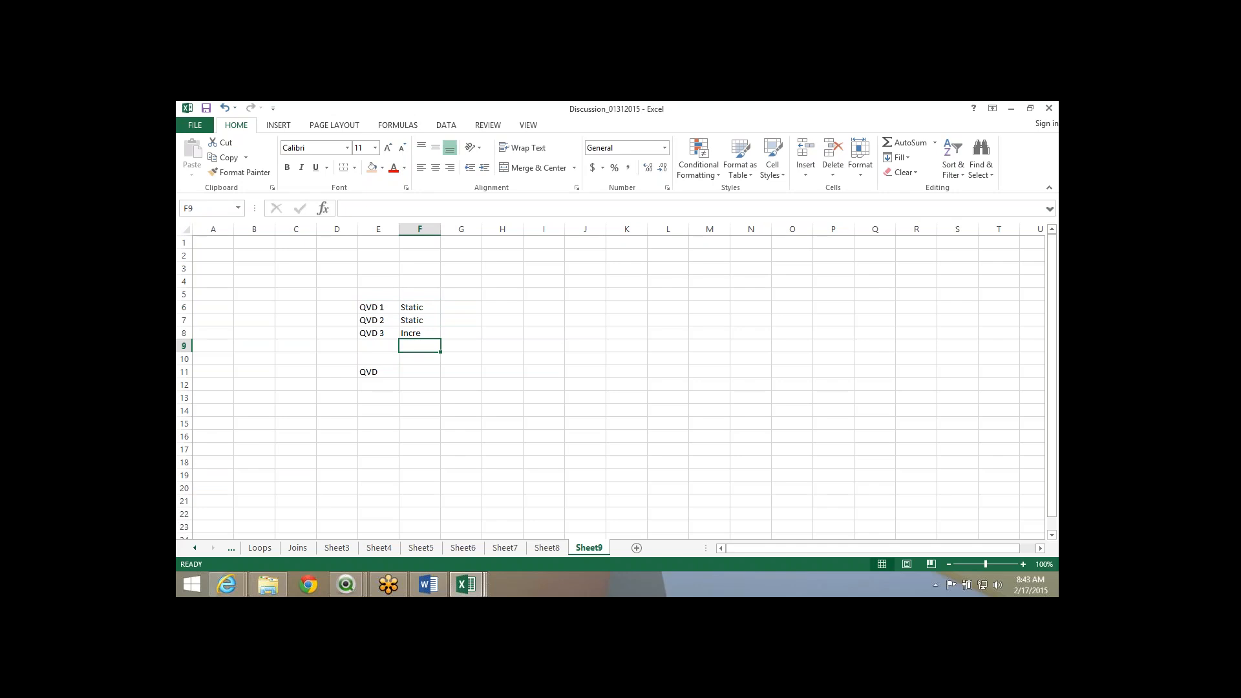
Glance at the Incremental_Testing.qvw Day2 script in QlikView, return to Excel and shade the QVD 3 Incre row E8:F8 light orange.
{"action": "left_click_drag", "start_coordinate": [378, 333], "coordinate": [419, 333]}
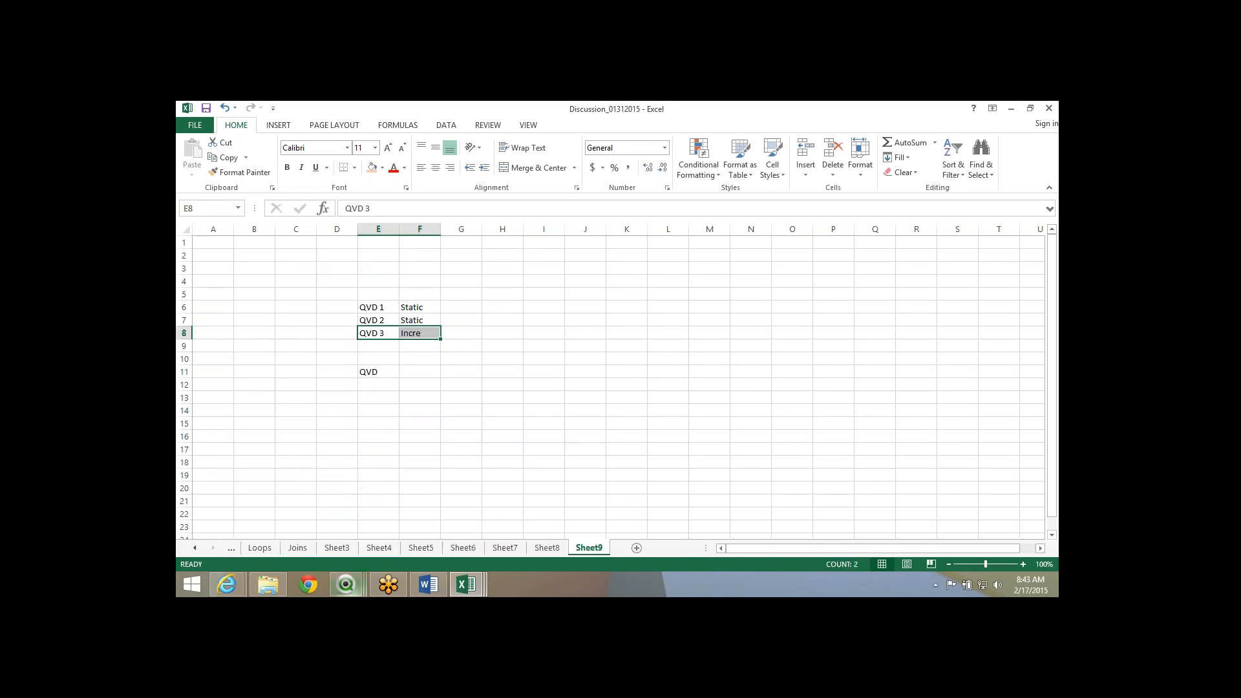
{"action": "key", "text": "alt+Tab"}
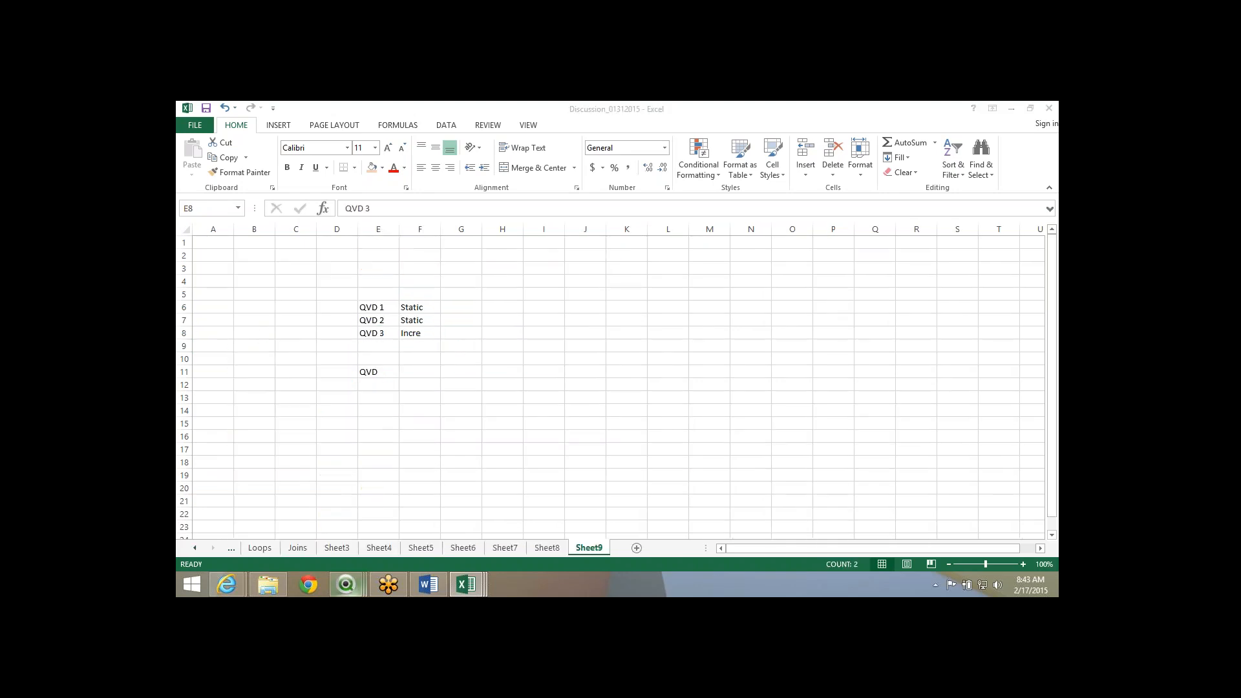
{"action": "left_click", "coordinate": [346, 584]}
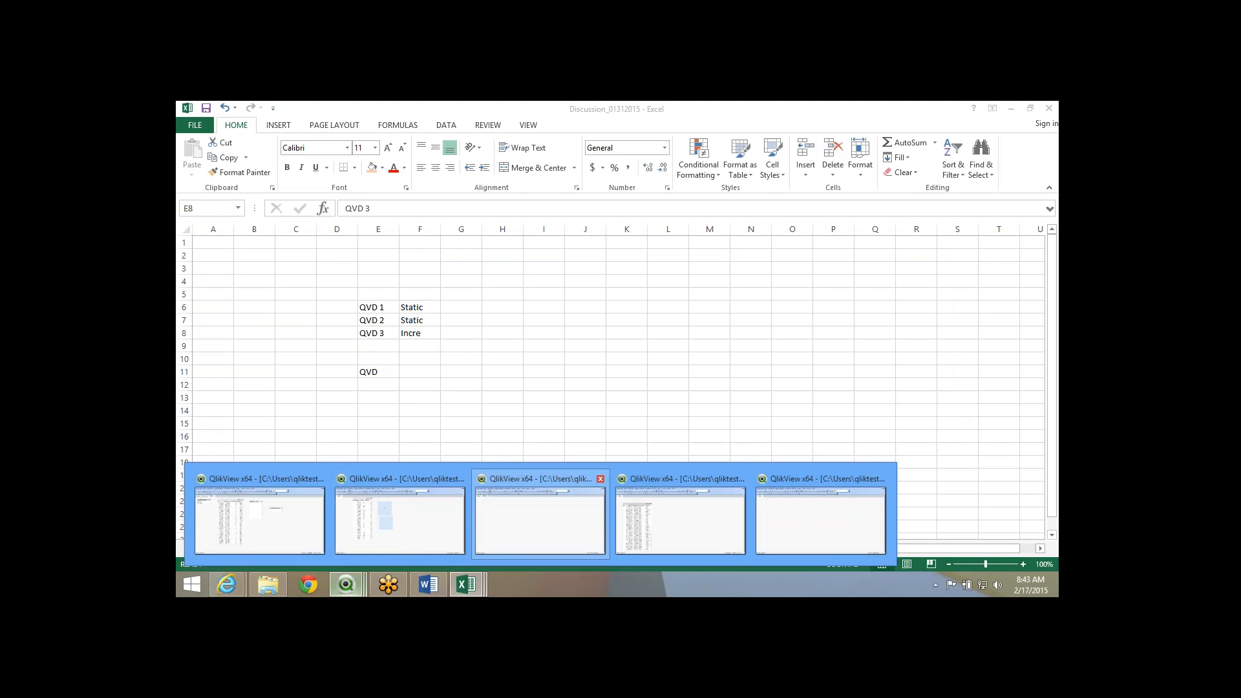
{"action": "left_click", "coordinate": [680, 520]}
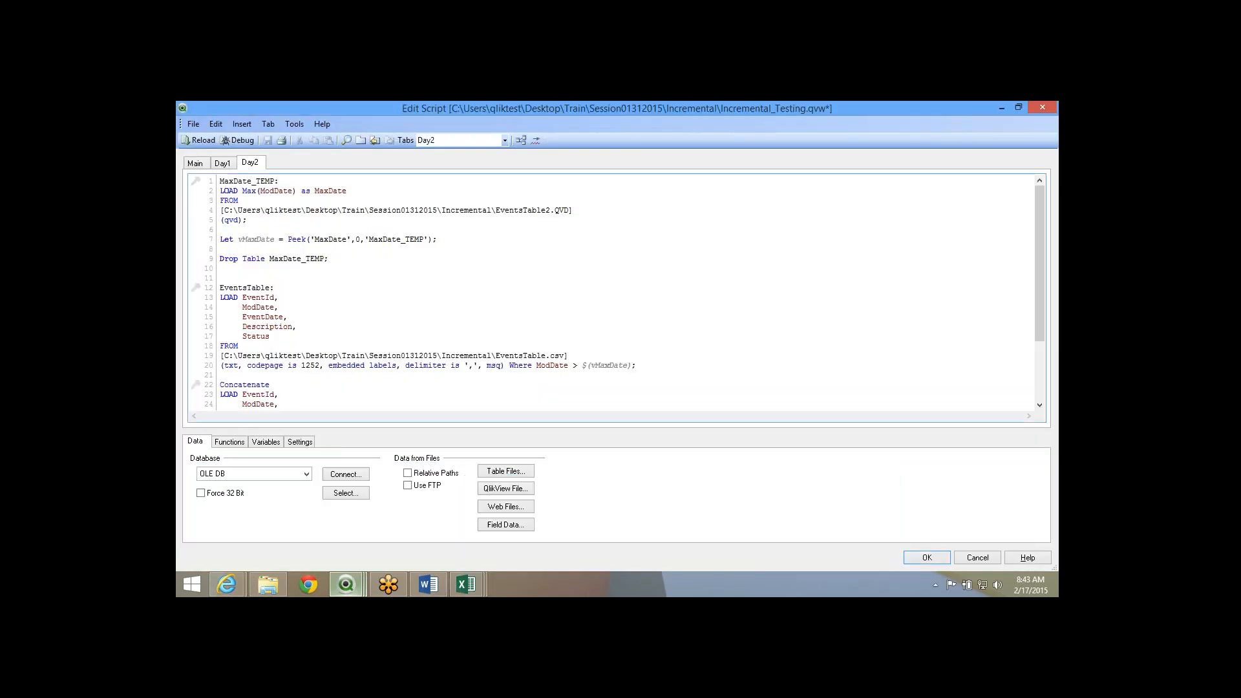
{"action": "scroll", "coordinate": [617, 292], "scroll_direction": "down", "scroll_amount": 3}
{"action": "key", "text": "alt+Tab"}
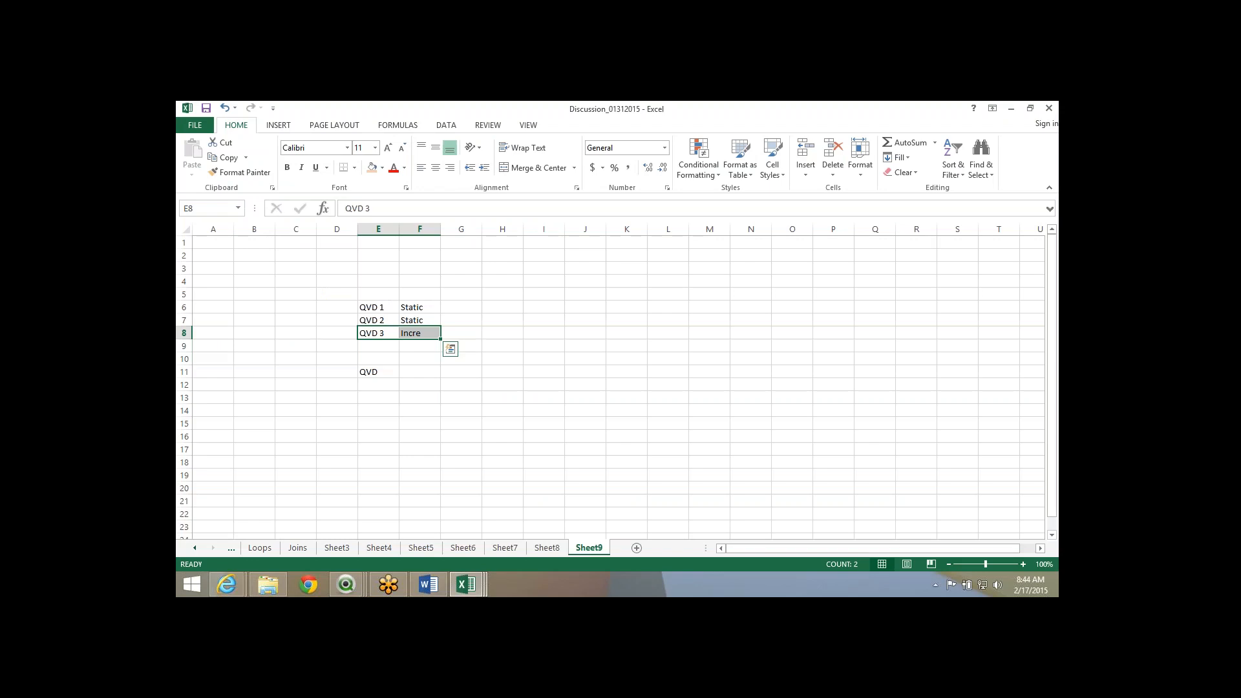
{"action": "left_click", "coordinate": [372, 167]}
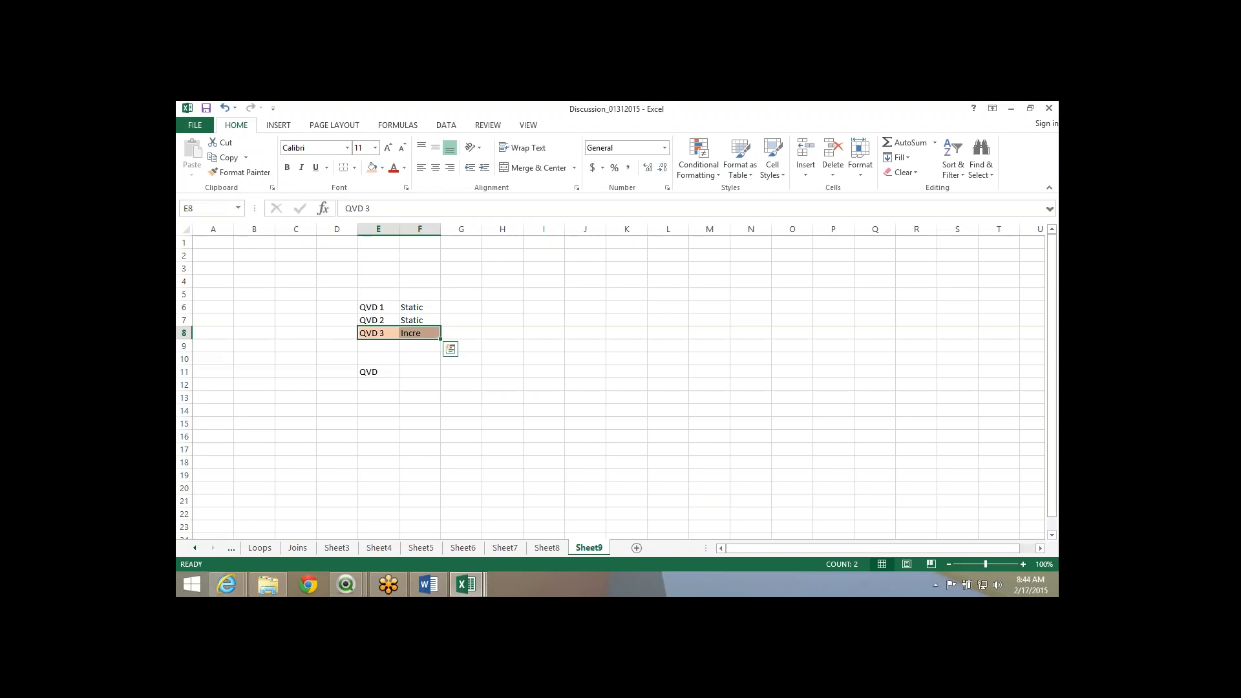
Compare the static and incremental QVD rows in Excel with the EventsTable2.QVD store and EventsTable.csv source in QlikView's Day2 script.
{"action": "left_click_drag", "start_coordinate": [378, 307], "coordinate": [420, 321]}
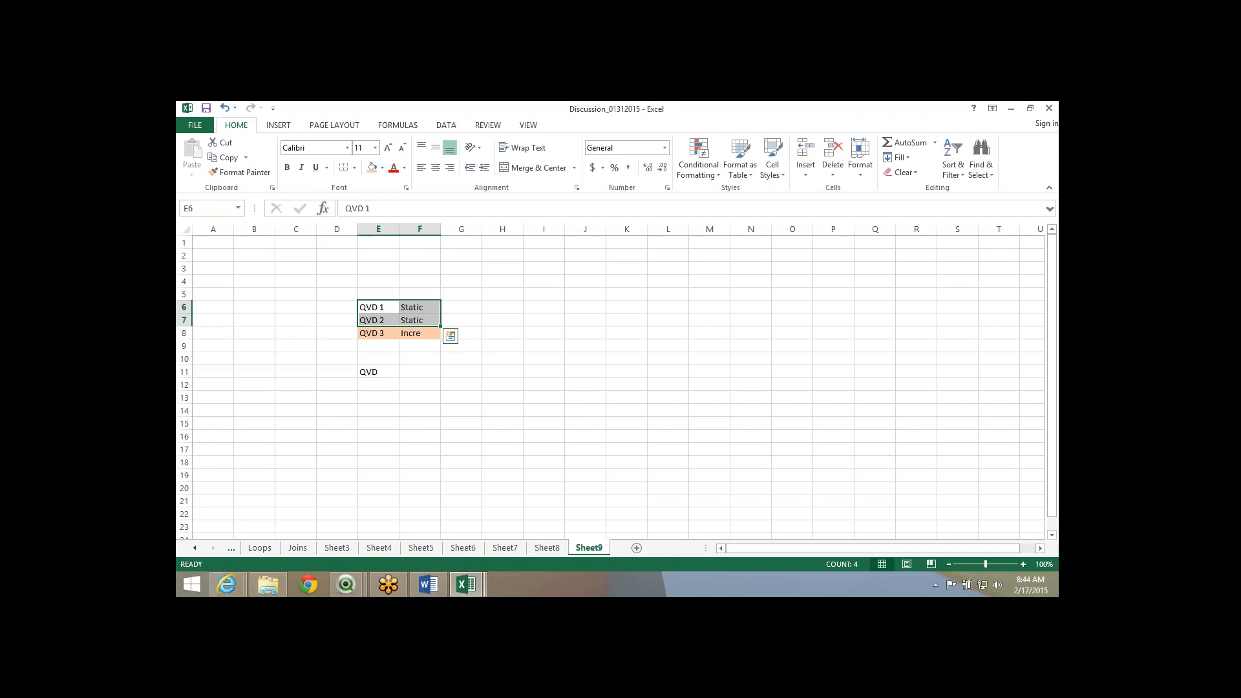
{"action": "key", "text": "alt+Tab"}
{"action": "double_click", "coordinate": [351, 394]}
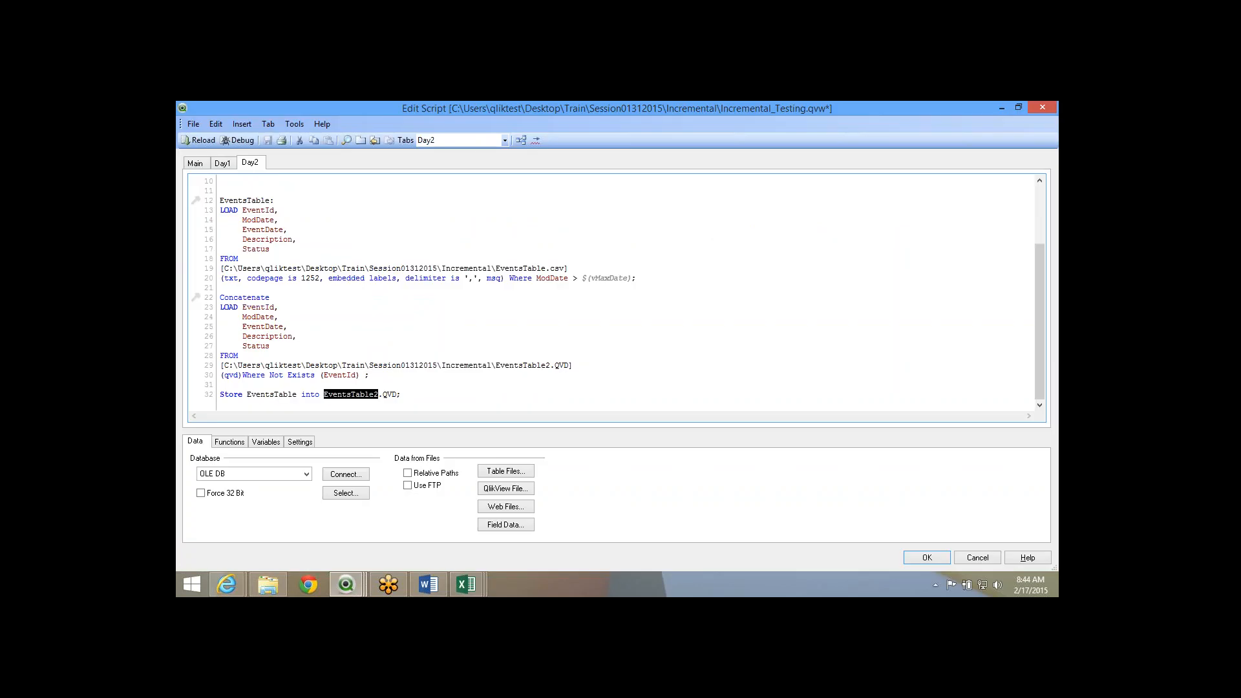
{"action": "key", "text": "alt+Tab"}
{"action": "key", "text": "alt+Tab"}
{"action": "double_click", "coordinate": [509, 268]}
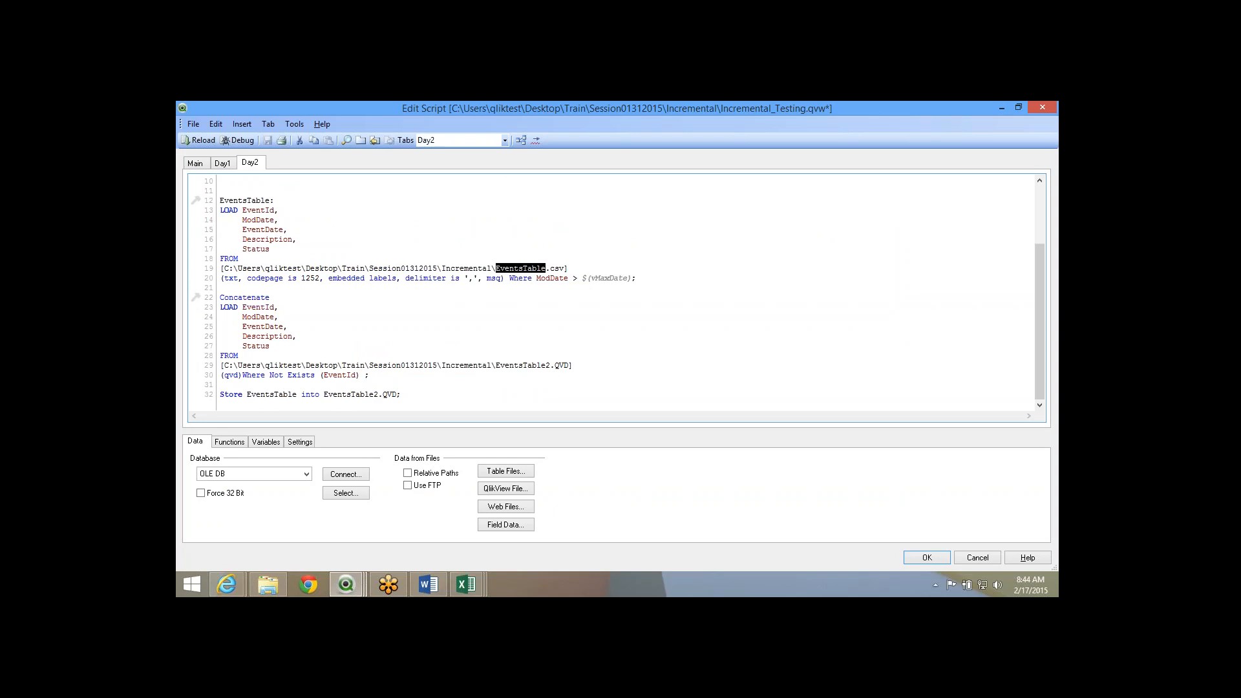
{"action": "key", "text": "alt+Tab"}
{"action": "key", "text": "shift+Right"}
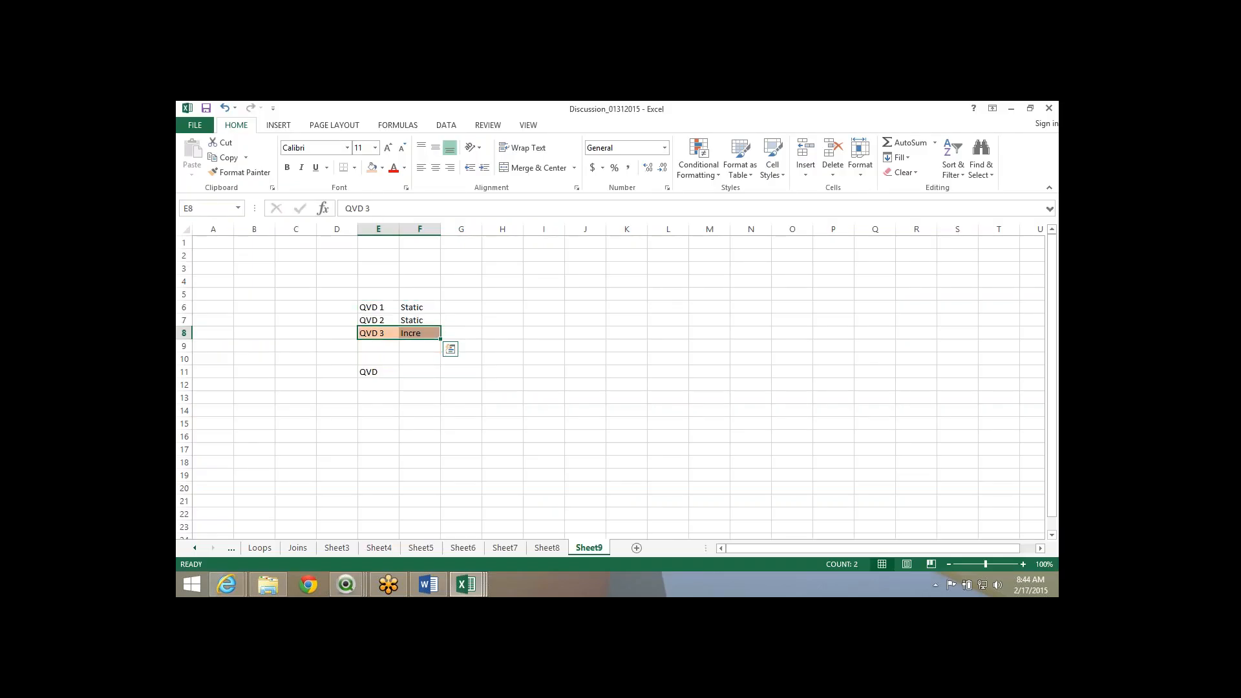
{"action": "left_click_drag", "start_coordinate": [378, 308], "coordinate": [417, 320]}
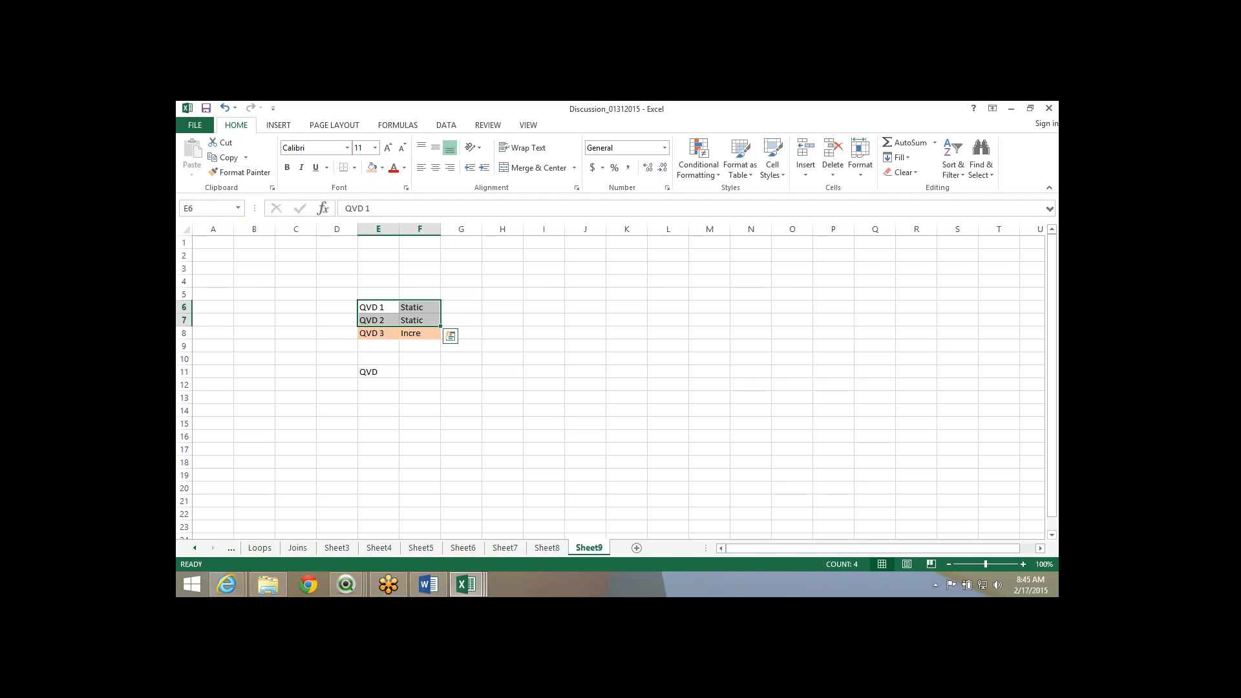
Return to the QlikView Day2 script and review the vMaxDate variable, the MaxDate field and the EventsTable2.QVD references.
{"action": "key", "text": "alt+Tab"}
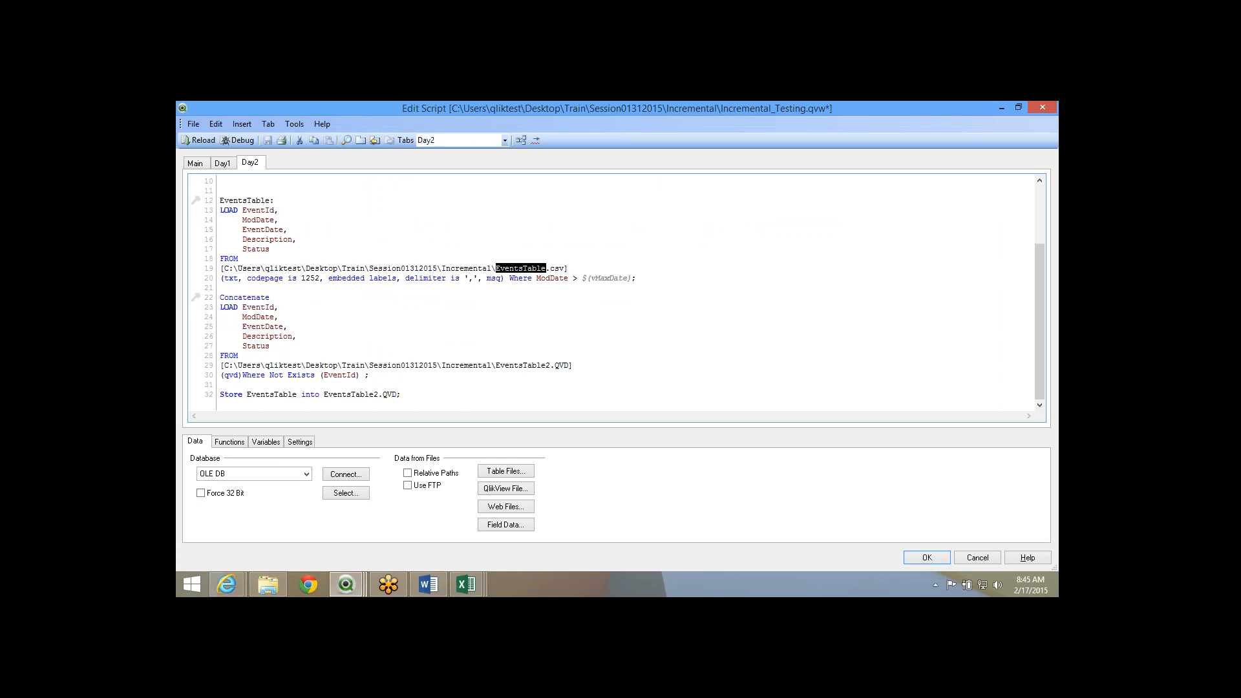
{"action": "scroll", "coordinate": [613, 290], "scroll_direction": "up", "scroll_amount": 3}
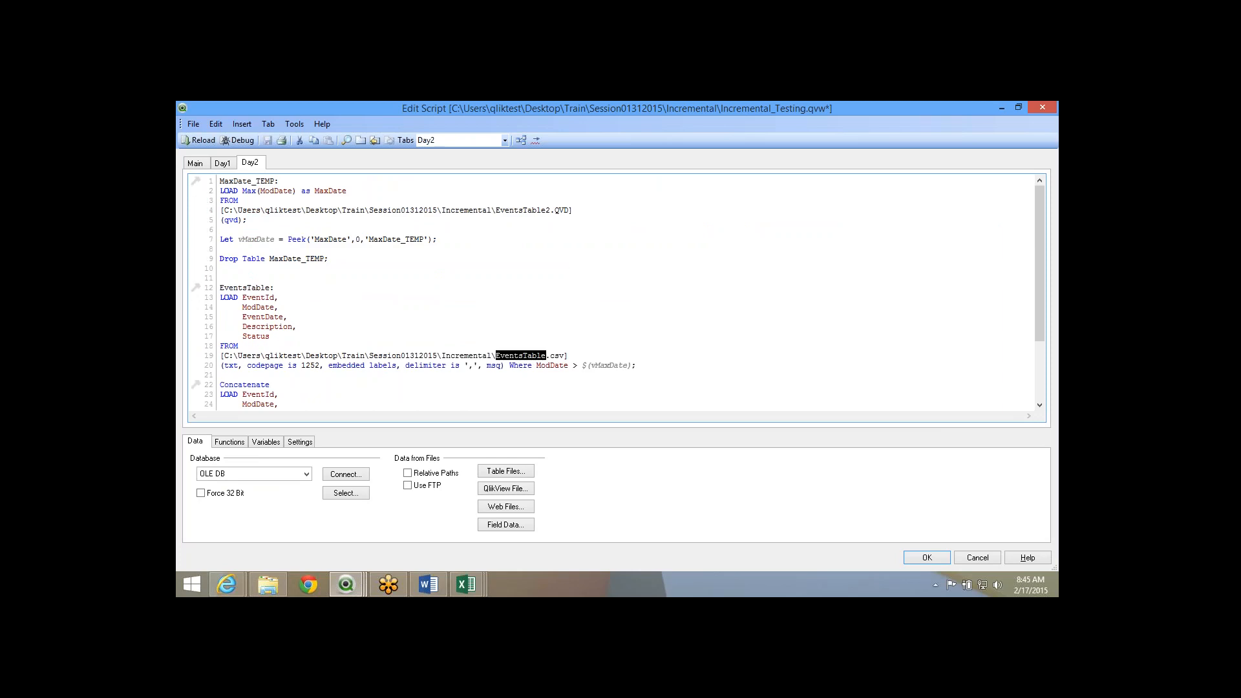
{"action": "double_click", "coordinate": [255, 239]}
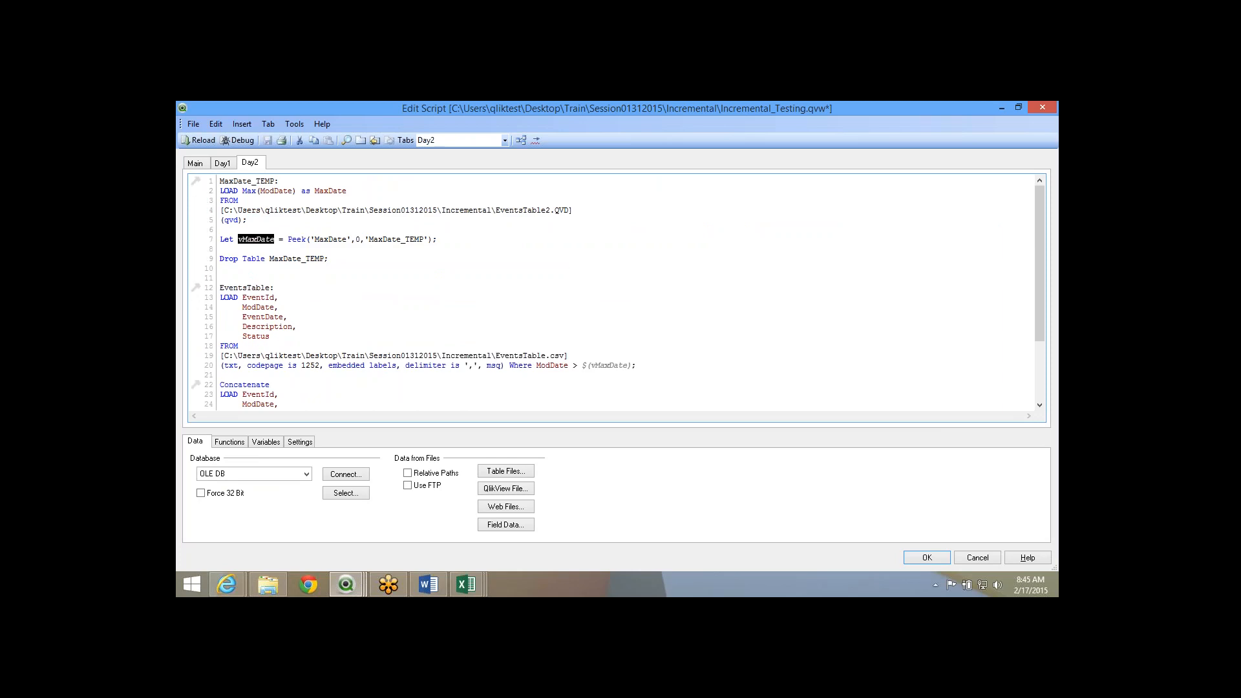
{"action": "double_click", "coordinate": [330, 191]}
{"action": "scroll", "coordinate": [610, 292], "scroll_direction": "down", "scroll_amount": 1}
{"action": "scroll", "coordinate": [611, 292], "scroll_direction": "down", "scroll_amount": 2}
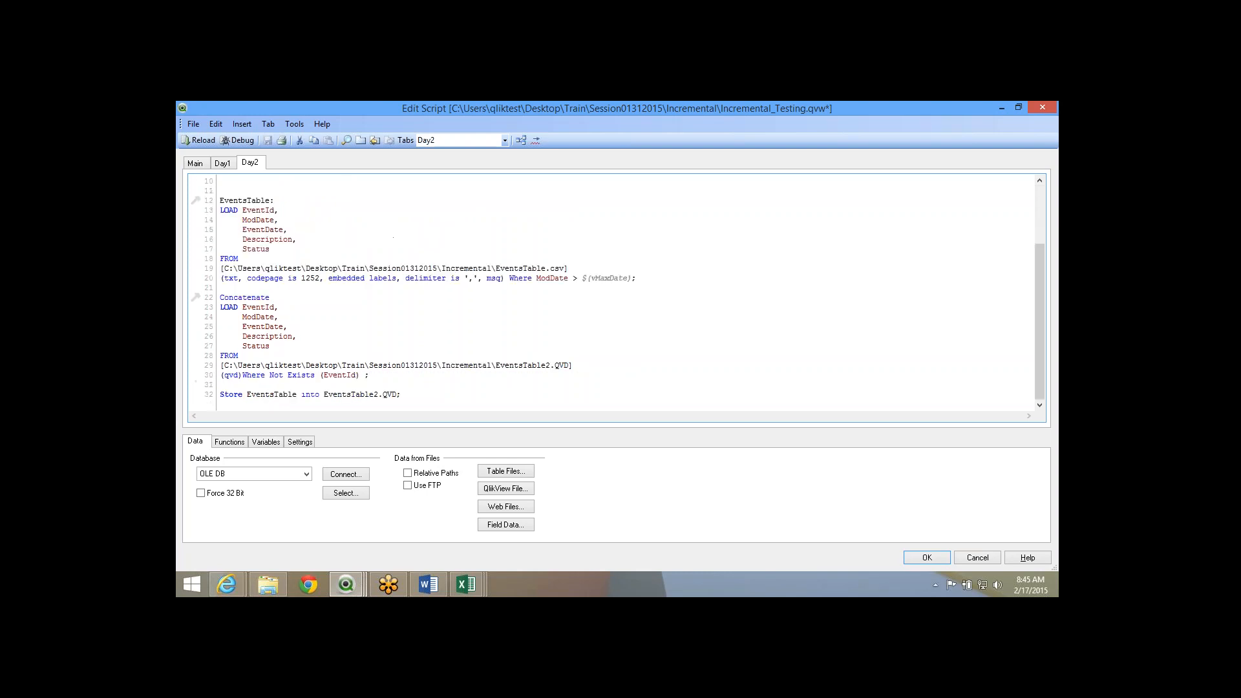
{"action": "double_click", "coordinate": [522, 365]}
{"action": "scroll", "coordinate": [523, 292], "scroll_direction": "up", "scroll_amount": 3}
{"action": "left_click", "coordinate": [522, 210]}
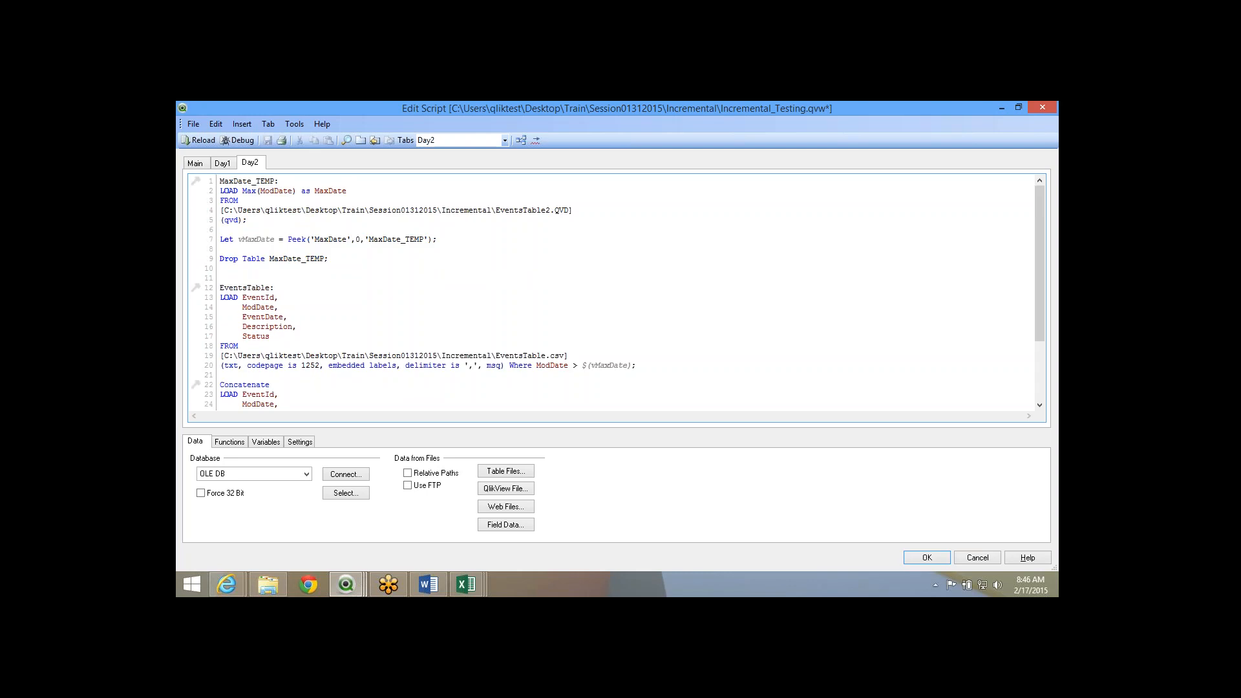
Add the statement Let vFielName = 1; below the vMaxDate line and highlight the variable name.
{"action": "key", "text": "Return"}
{"action": "type", "text": "Let "}
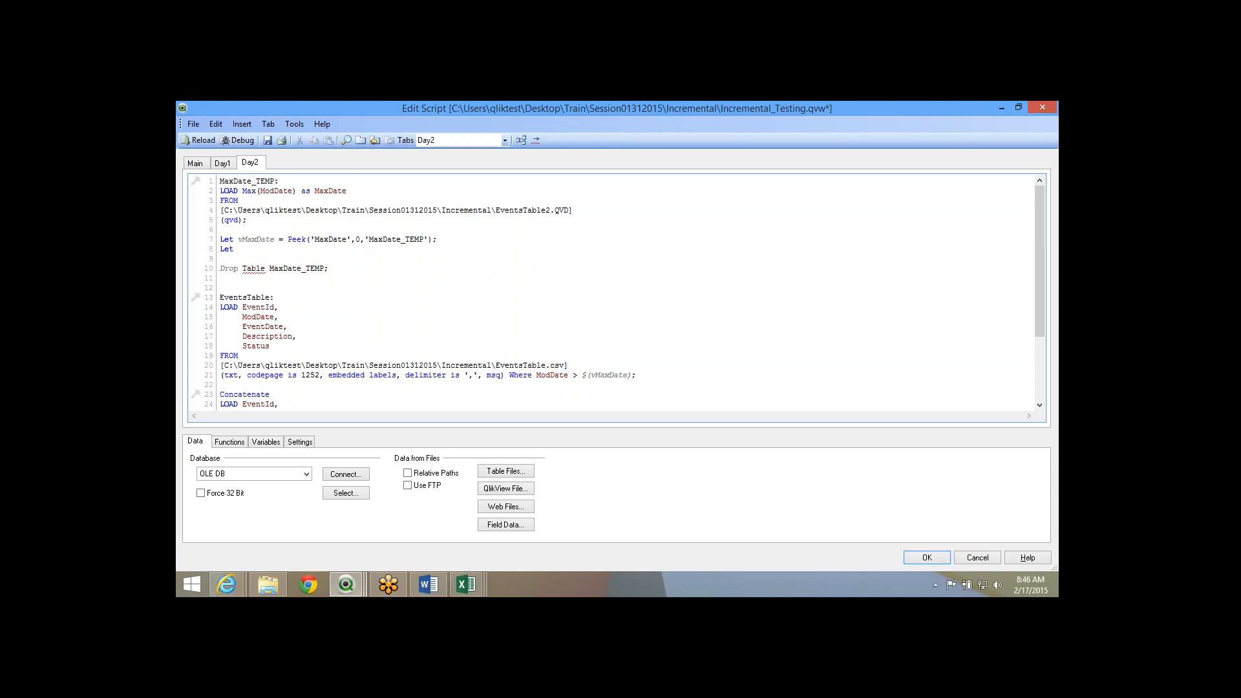
{"action": "type", "text": "vFielName = 1;"}
{"action": "double_click", "coordinate": [258, 249]}
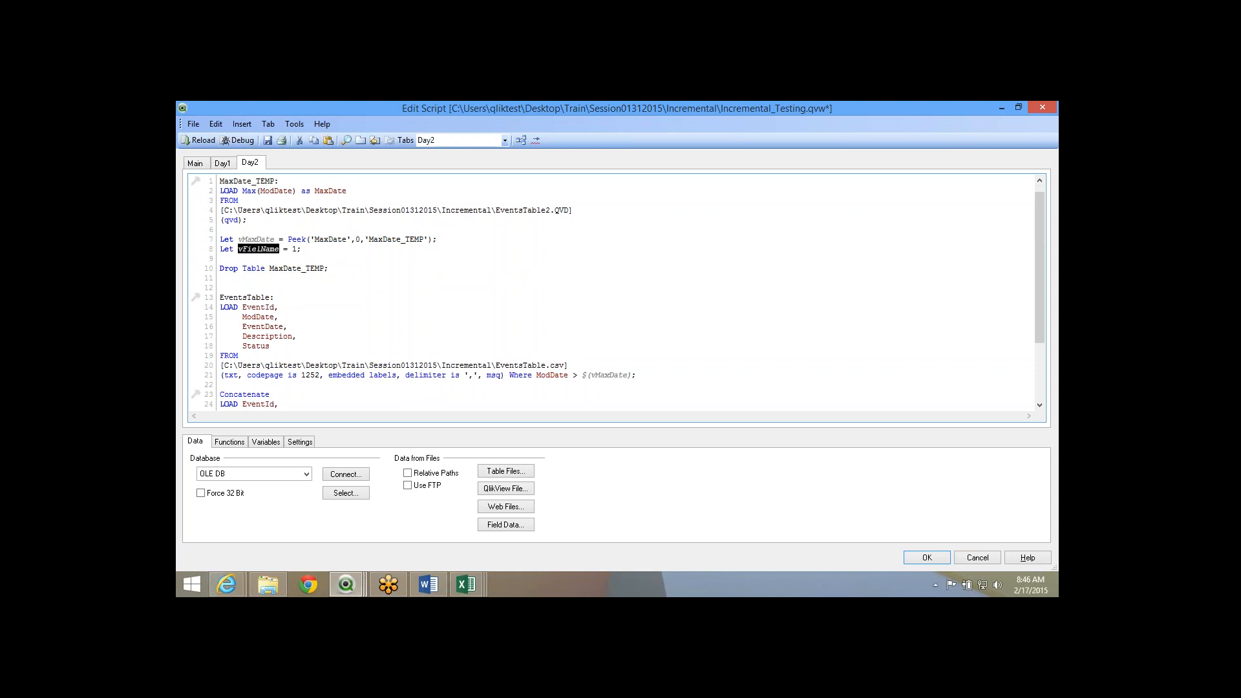
Check the Concatenate load's QVD path and change the vFielName value to 2.
{"action": "scroll", "coordinate": [258, 249], "scroll_direction": "down", "scroll_amount": 1}
{"action": "scroll", "coordinate": [585, 371], "scroll_direction": "down", "scroll_amount": 3}
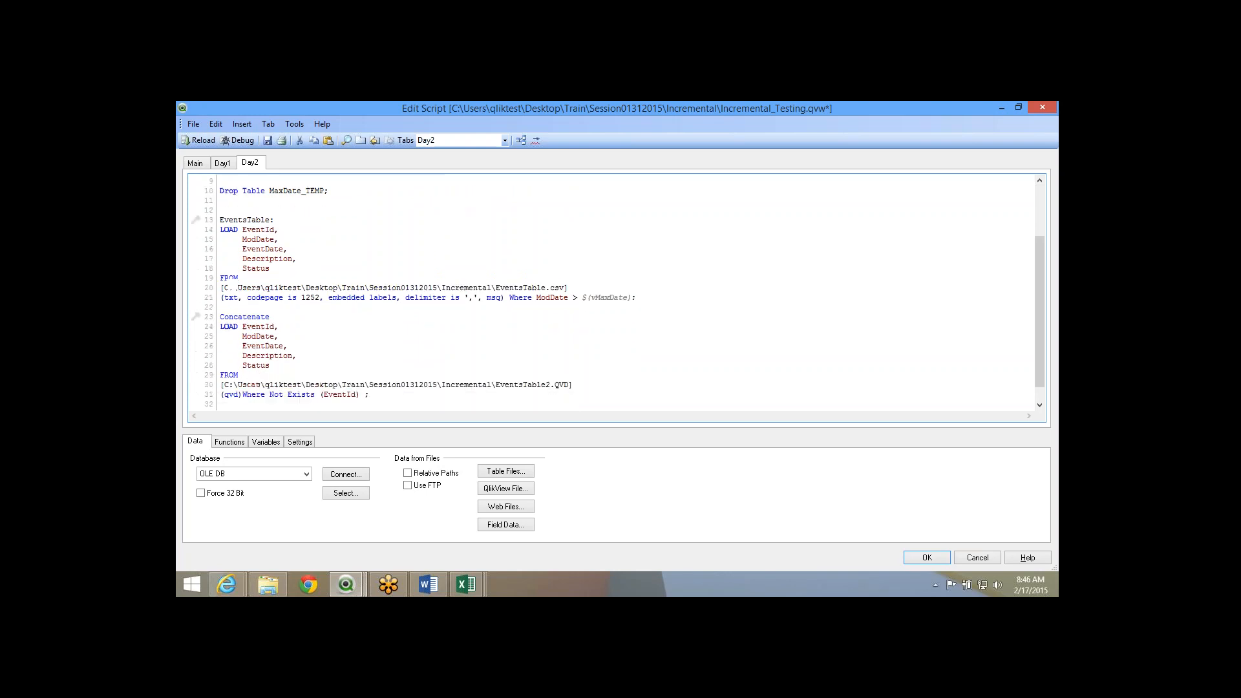
{"action": "scroll", "coordinate": [389, 381], "scroll_direction": "up", "scroll_amount": 1}
{"action": "scroll", "coordinate": [389, 382], "scroll_direction": "up", "scroll_amount": 1}
{"action": "left_click", "coordinate": [297, 229]}
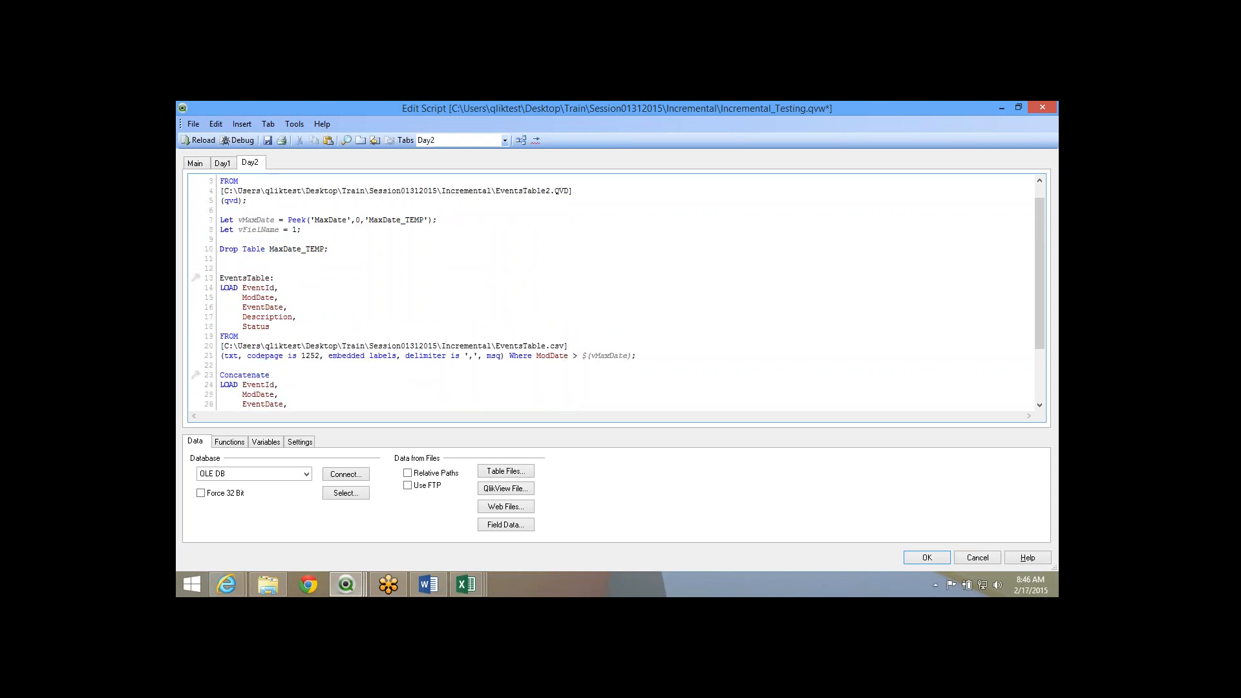
{"action": "key", "text": "BackSpace"}
{"action": "type", "text": "2"}
Replace the 2 in the Concatenate load's EventsTable2.QVD path with $(vFielName) and save the script.
{"action": "triple_click", "coordinate": [259, 229]}
{"action": "double_click", "coordinate": [258, 230]}
{"action": "scroll", "coordinate": [294, 310], "scroll_direction": "down", "scroll_amount": 2}
{"action": "left_click", "coordinate": [546, 365]}
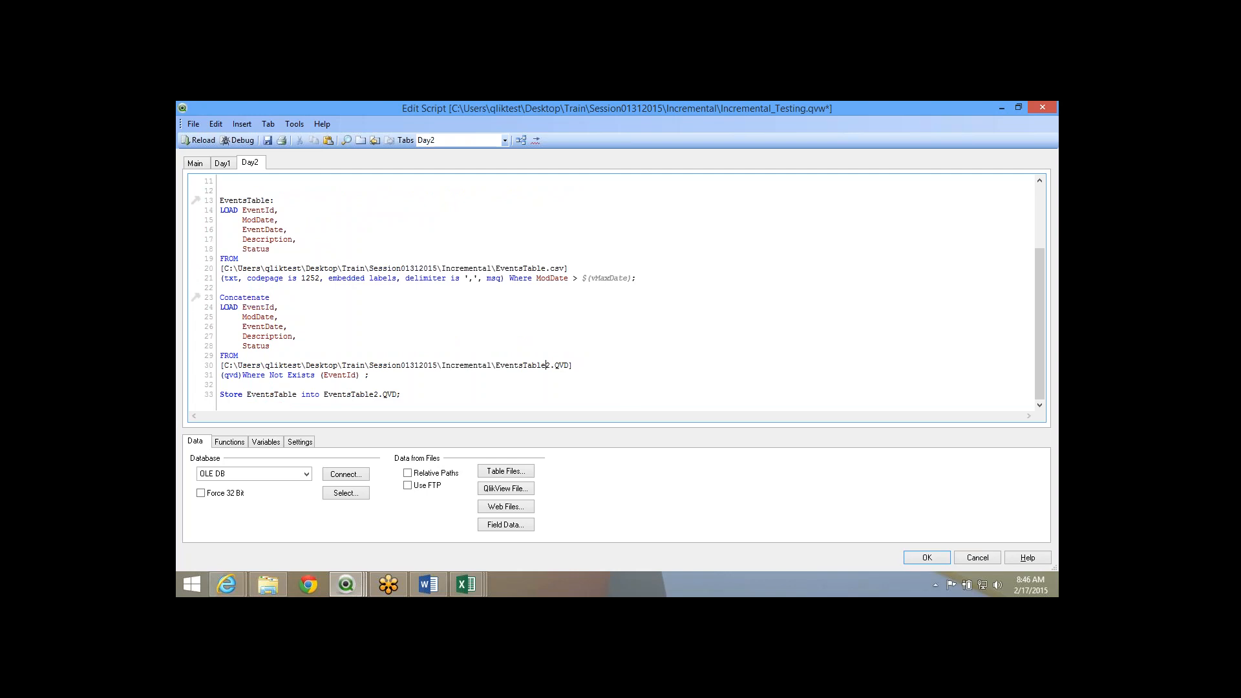
{"action": "key", "text": "Delete"}
{"action": "type", "text": "$(vFielName)"}
{"action": "left_click", "coordinate": [267, 140]}
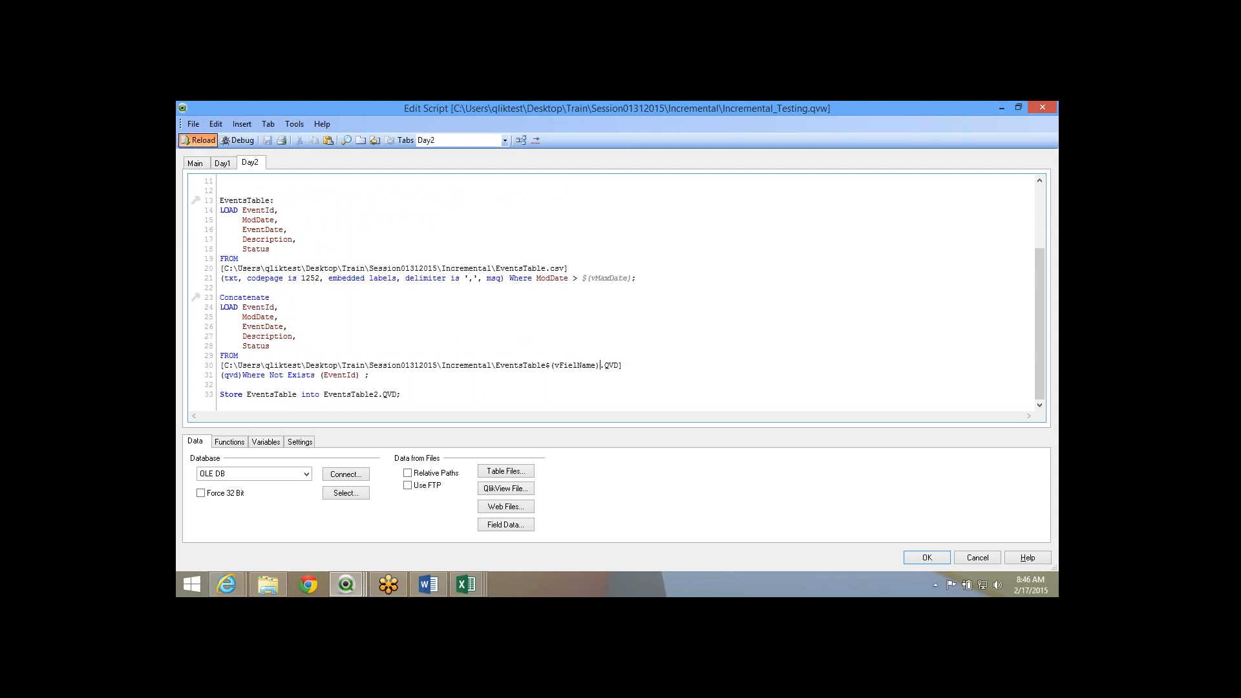
Reload the script, close the execution progress and dismiss the sheet properties without changes.
{"action": "left_click", "coordinate": [197, 140]}
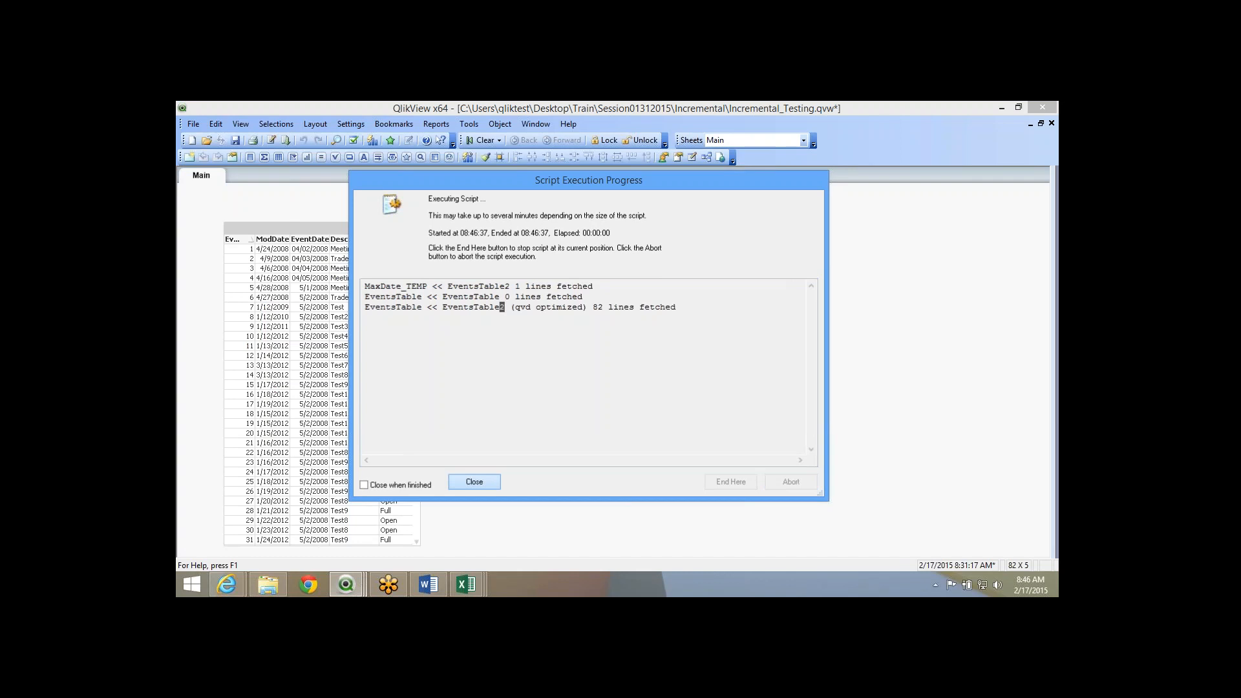
{"action": "key", "text": "Return"}
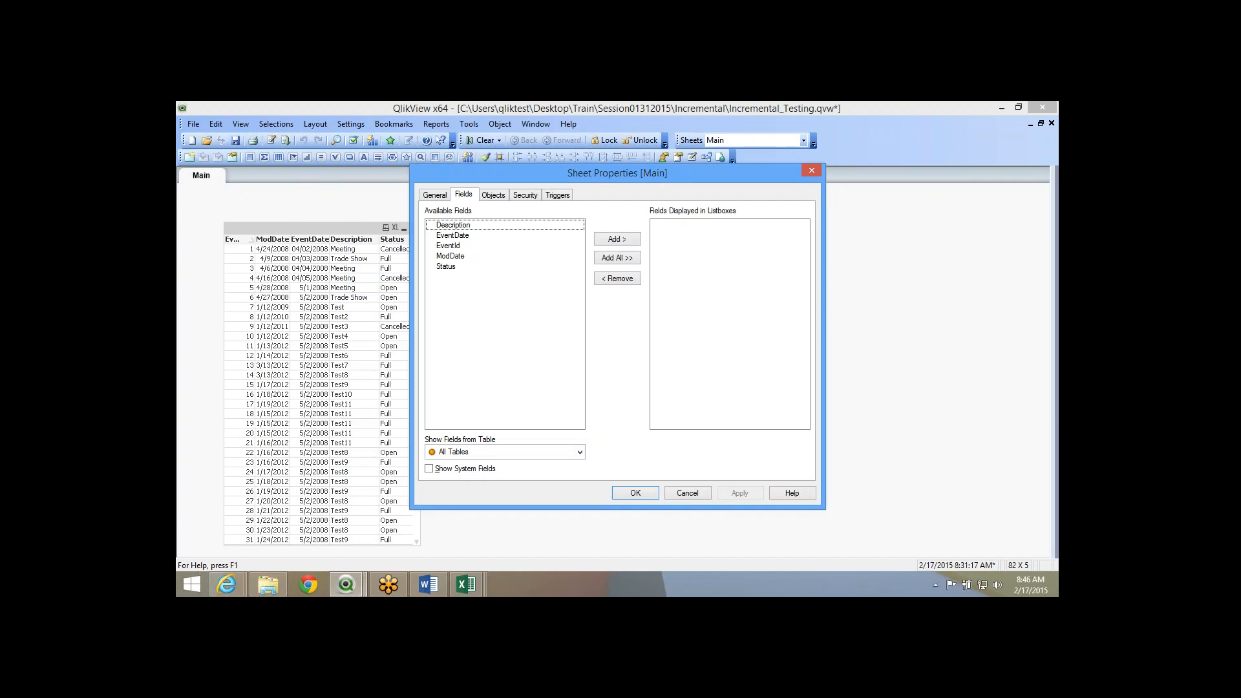
{"action": "key", "text": "Escape"}
Reopen the script editor and highlight the opening $( of the vFielName expansion in the QVD path.
{"action": "key", "text": "ctrl+e"}
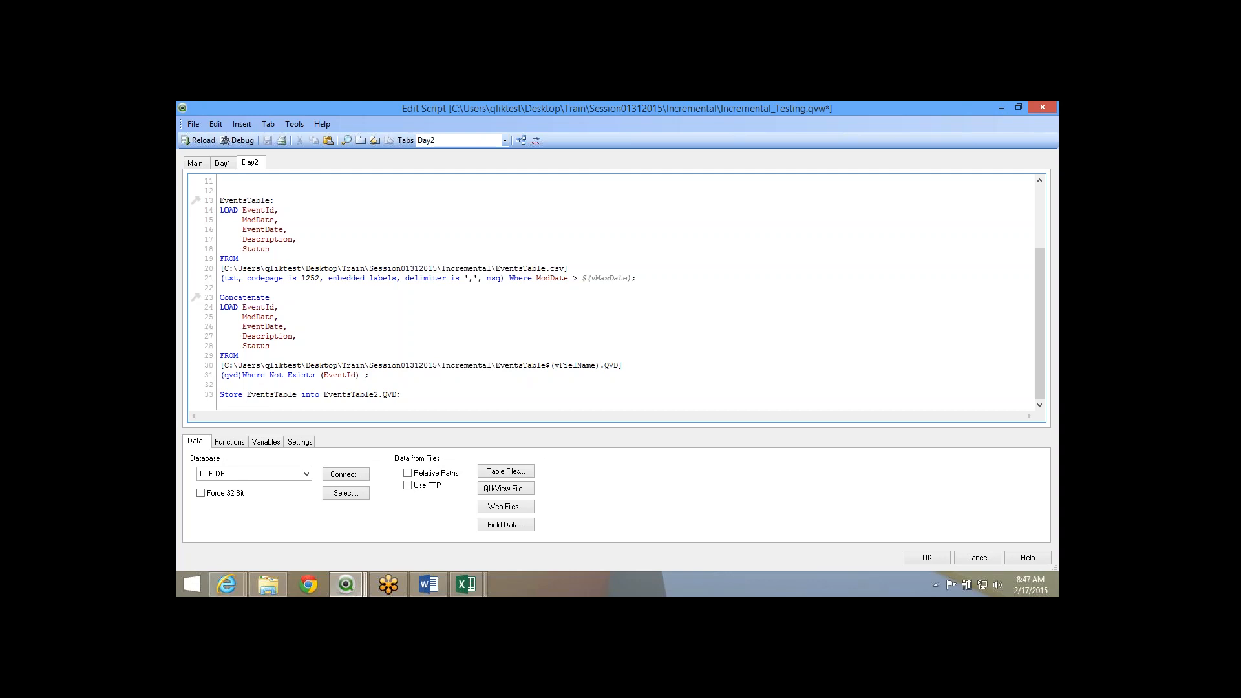
{"action": "left_click_drag", "start_coordinate": [545, 365], "coordinate": [554, 365]}
{"action": "double_click", "coordinate": [557, 365]}
{"action": "left_click_drag", "start_coordinate": [545, 365], "coordinate": [555, 365]}
Try altering the characters around vFielName in the QVD path, and undo the edit.
{"action": "key", "text": "Delete"}
{"action": "key", "text": "Delete"}
{"action": "type", "text": ")"}
{"action": "key", "text": "ctrl+z"}
{"action": "key", "text": "shift+Left"}
{"action": "key", "text": "Right"}
{"action": "key", "text": "shift+Left"}
{"action": "key", "text": "shift+Left"}
Highlight $(vMaxDate) and the vFielName prefix for comparison, accept the script and save the Incremental_Testing.qvw document.
{"action": "left_click_drag", "start_coordinate": [581, 278], "coordinate": [631, 278]}
{"action": "left_click_drag", "start_coordinate": [545, 365], "coordinate": [554, 365]}
{"action": "left_click", "coordinate": [554, 365]}
{"action": "scroll", "coordinate": [619, 293], "scroll_direction": "up", "scroll_amount": 4}
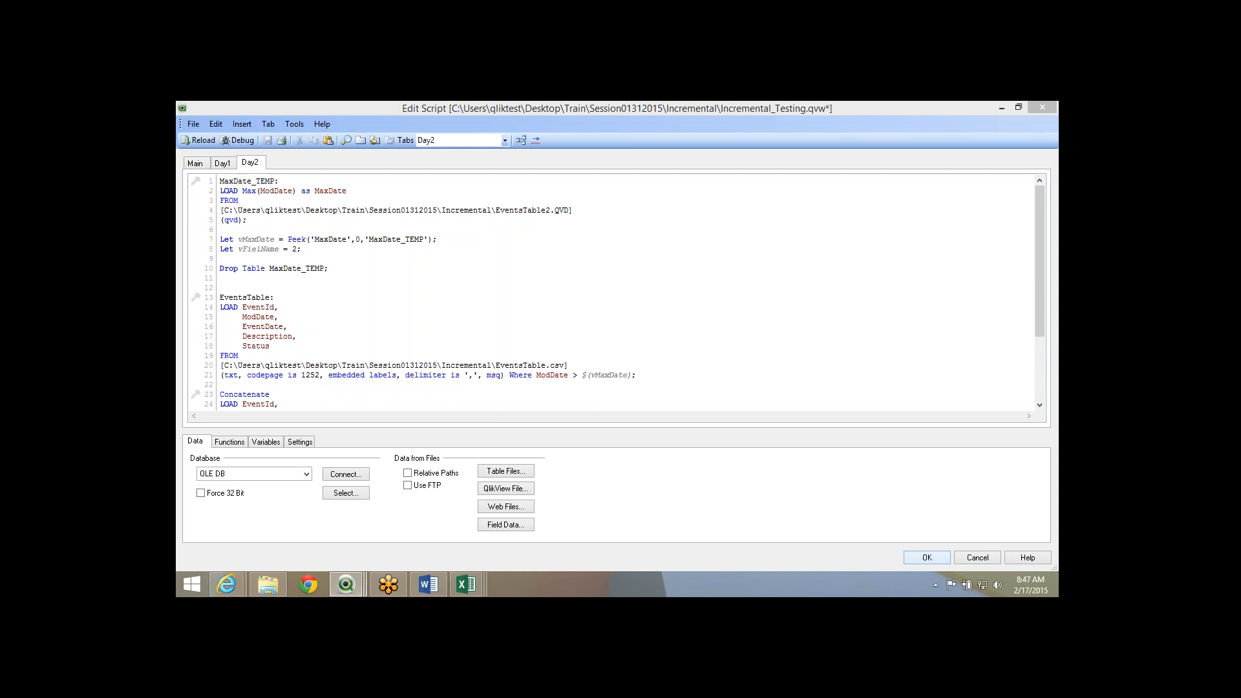
{"action": "key", "text": "Return"}
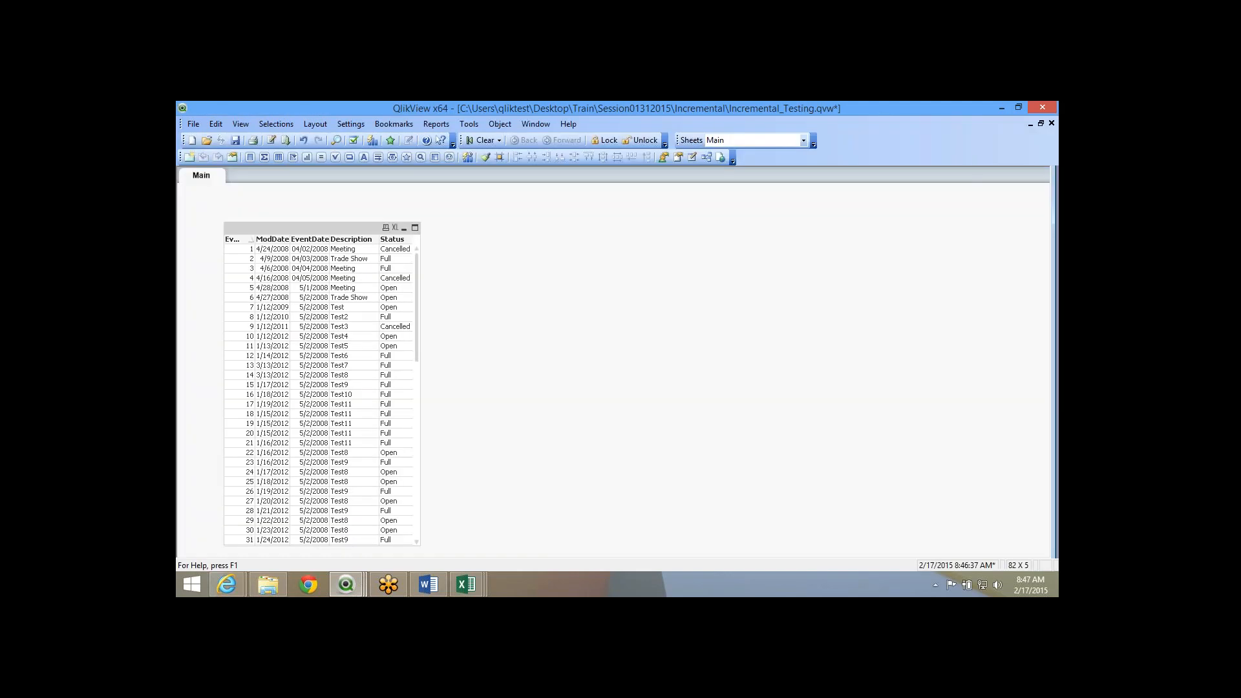
{"action": "key", "text": "ctrl+s"}
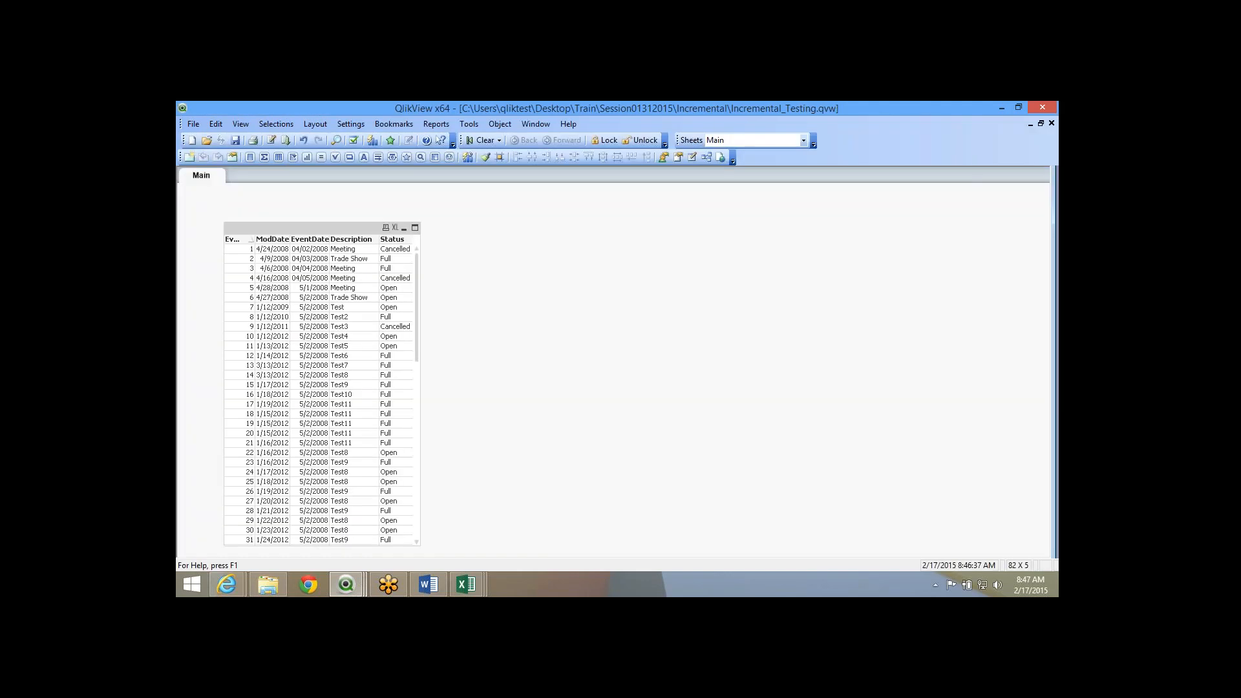